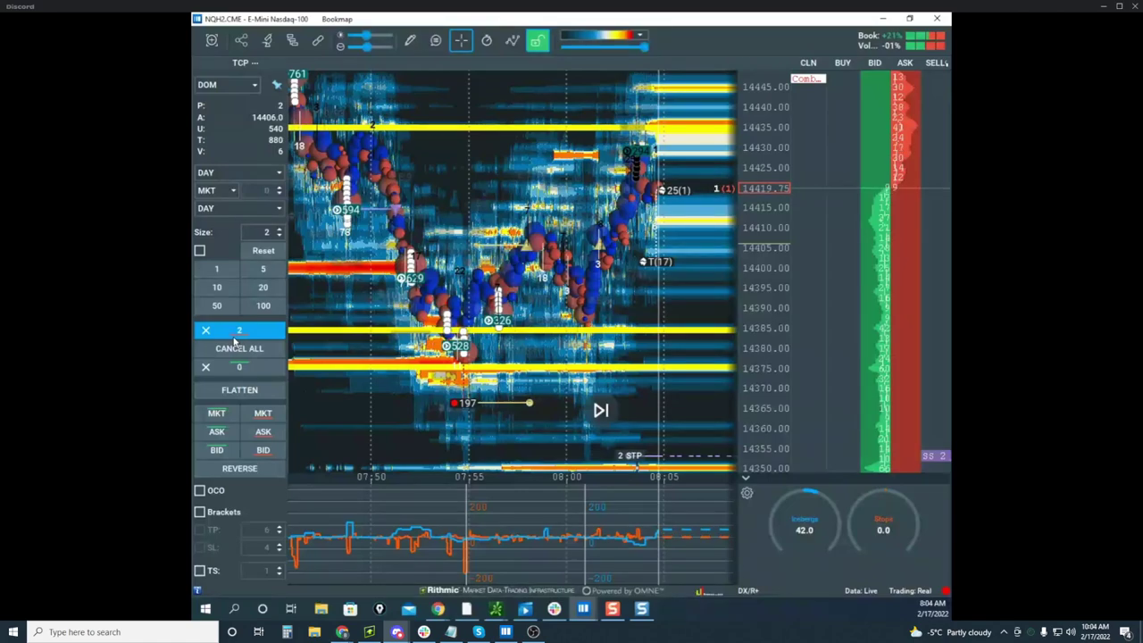
Check the local ES heatmap, return to the shared NQ heatmap, and examine the sell-off from about 07:46 to 07:52
key(alt+Tab)
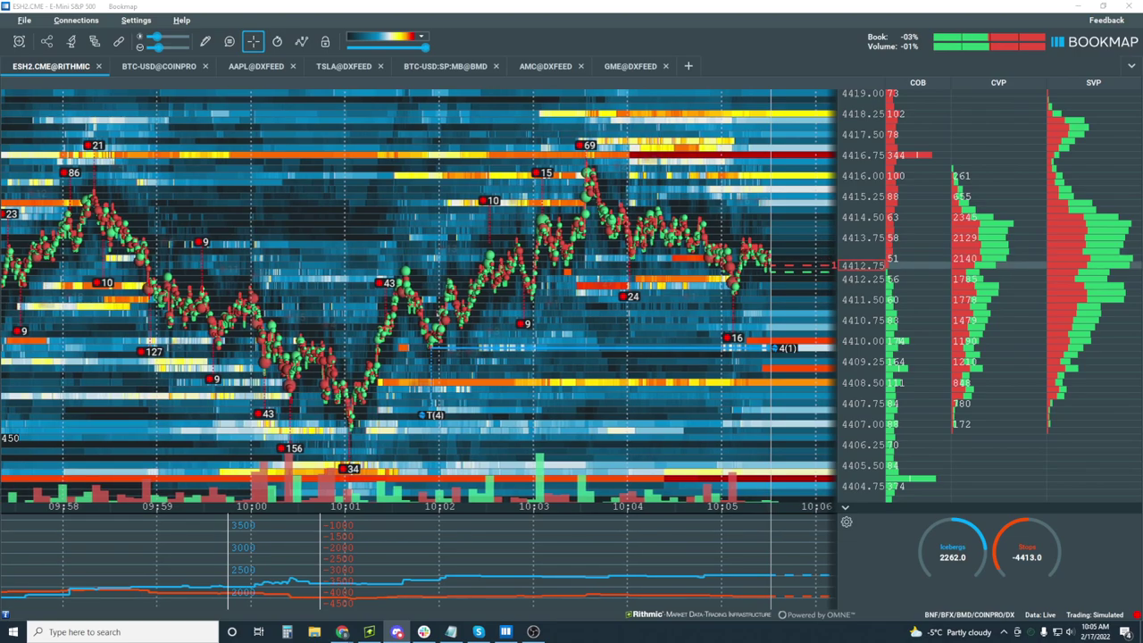
key(alt+Tab)
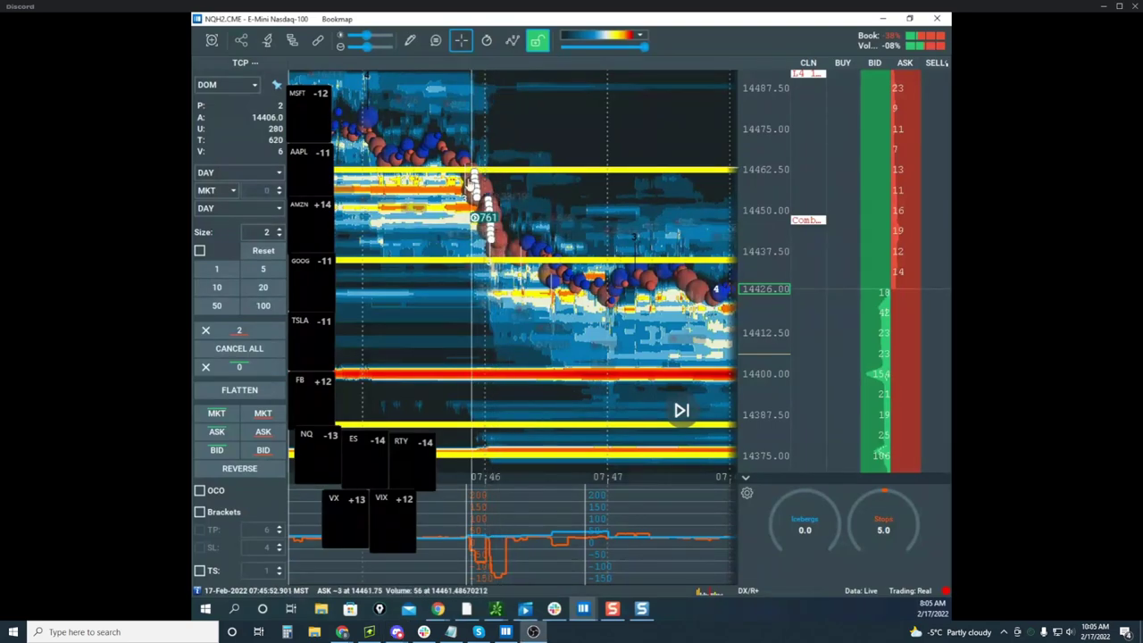
drag(557, 221, 500, 209)
scroll(502, 207, down, 4)
drag(561, 242, 518, 234)
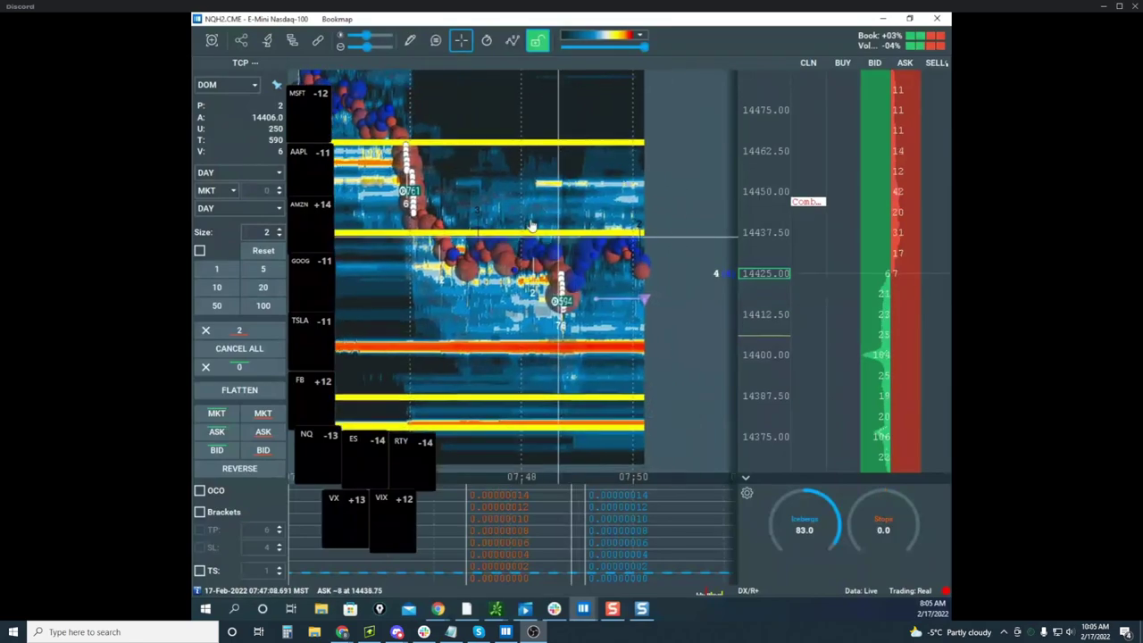
scroll(565, 217, down, 3)
scroll(569, 268, up, 3)
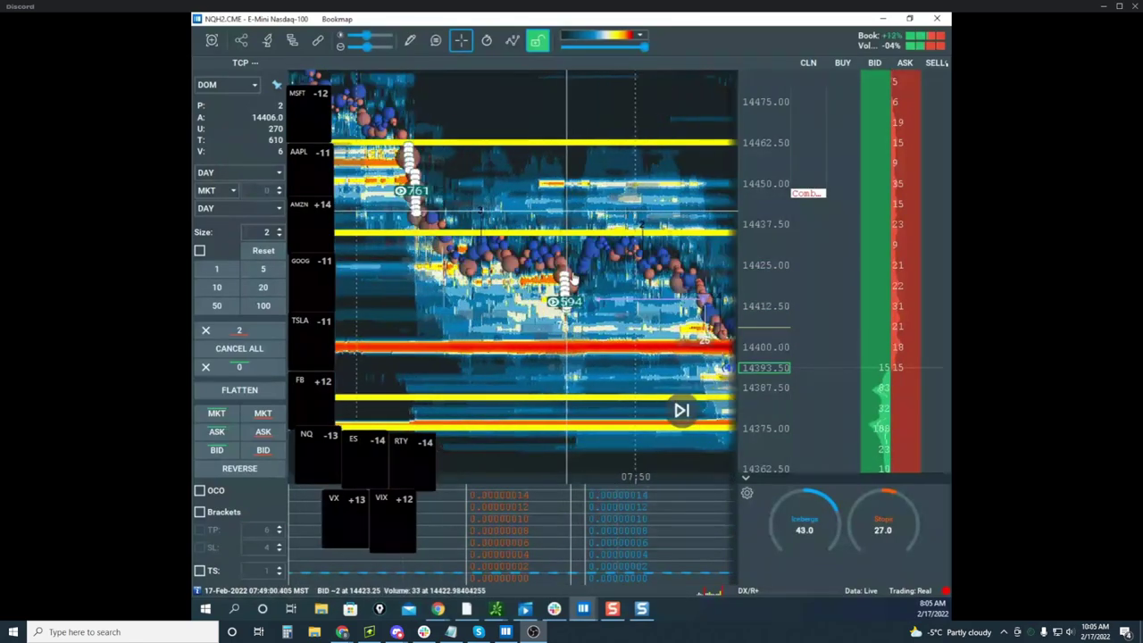
drag(642, 279, 591, 276)
Switch to the FalconXtreme Chrome window and bring up its NQ chart
mouse_move(444, 610)
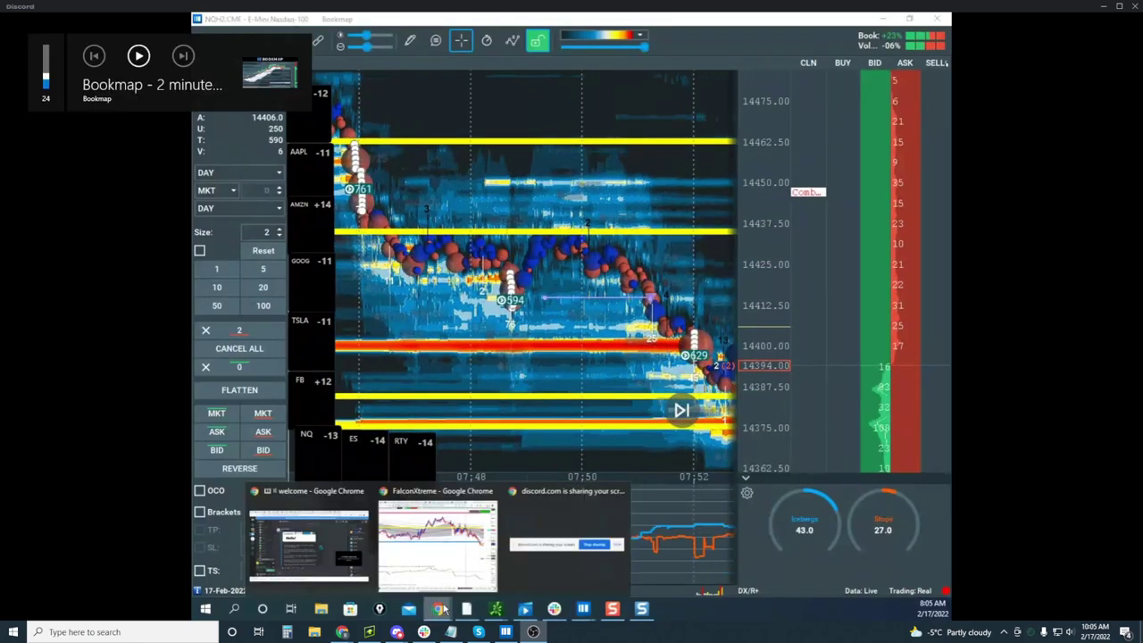
click(439, 541)
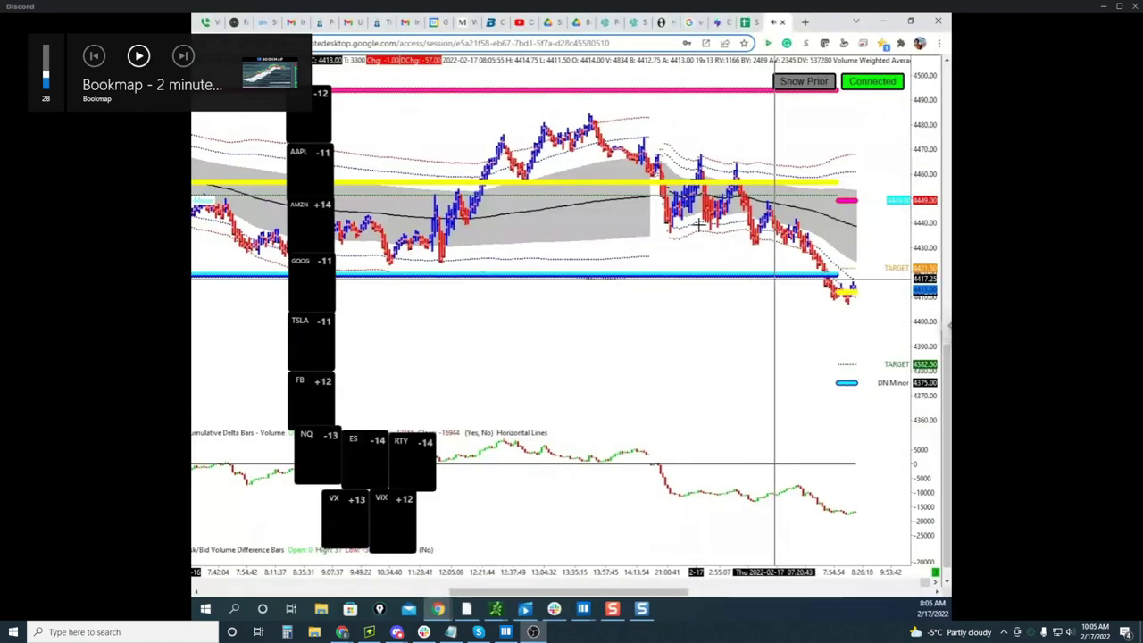
scroll(948, 362, up, 1)
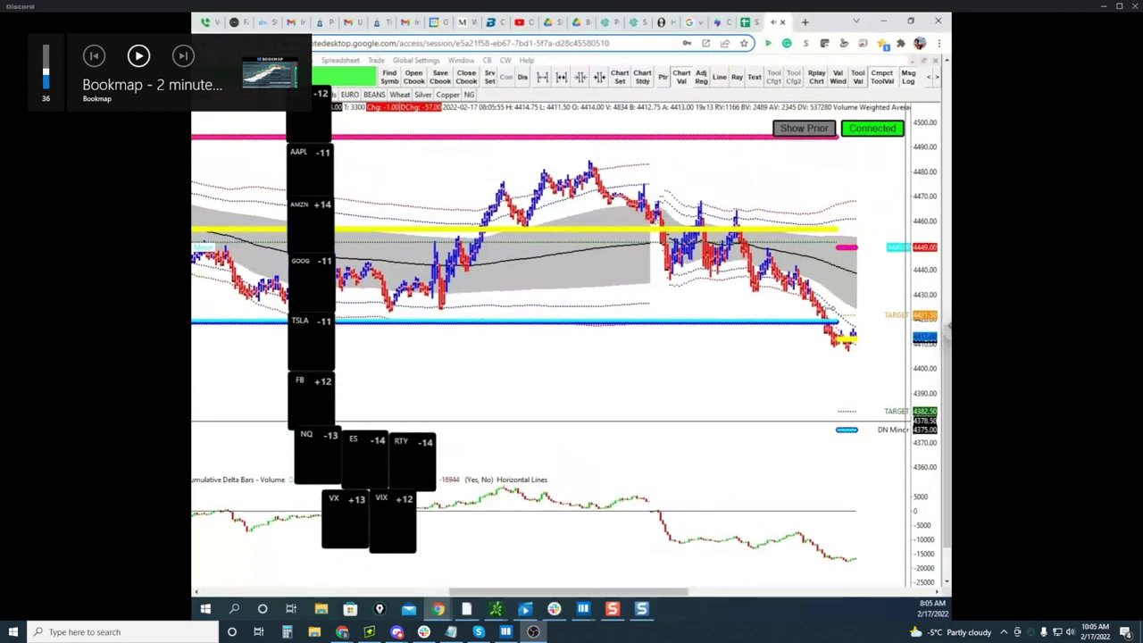
click(223, 95)
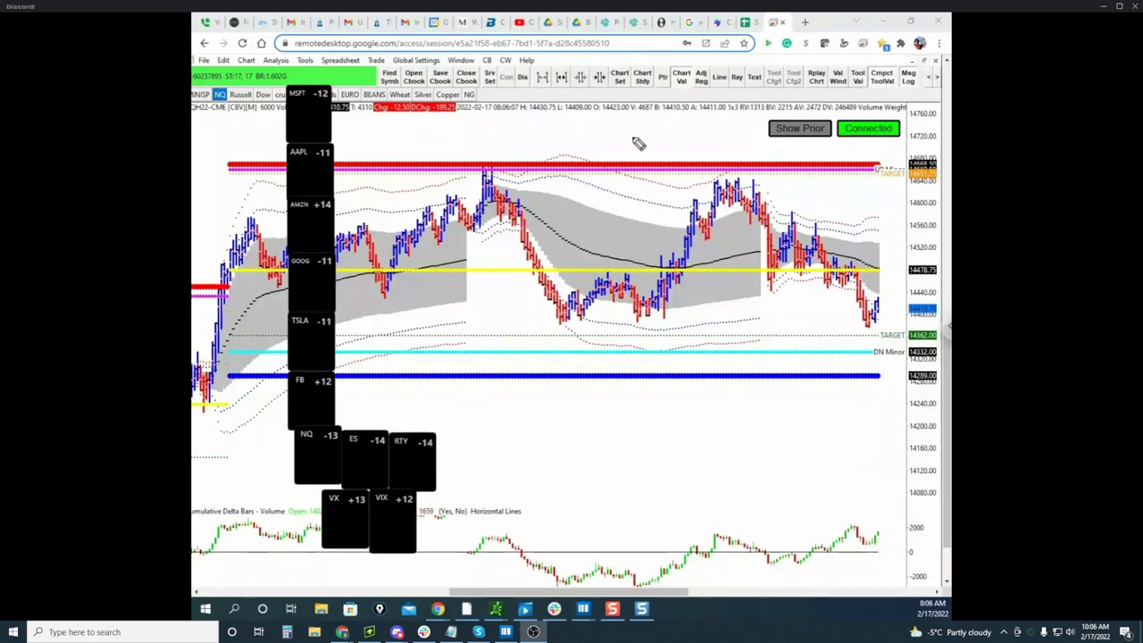
Sketch freehand marks on the NQ chart around the yellow 14478.75 line and the latest low, and clear them
drag(804, 271, 814, 275)
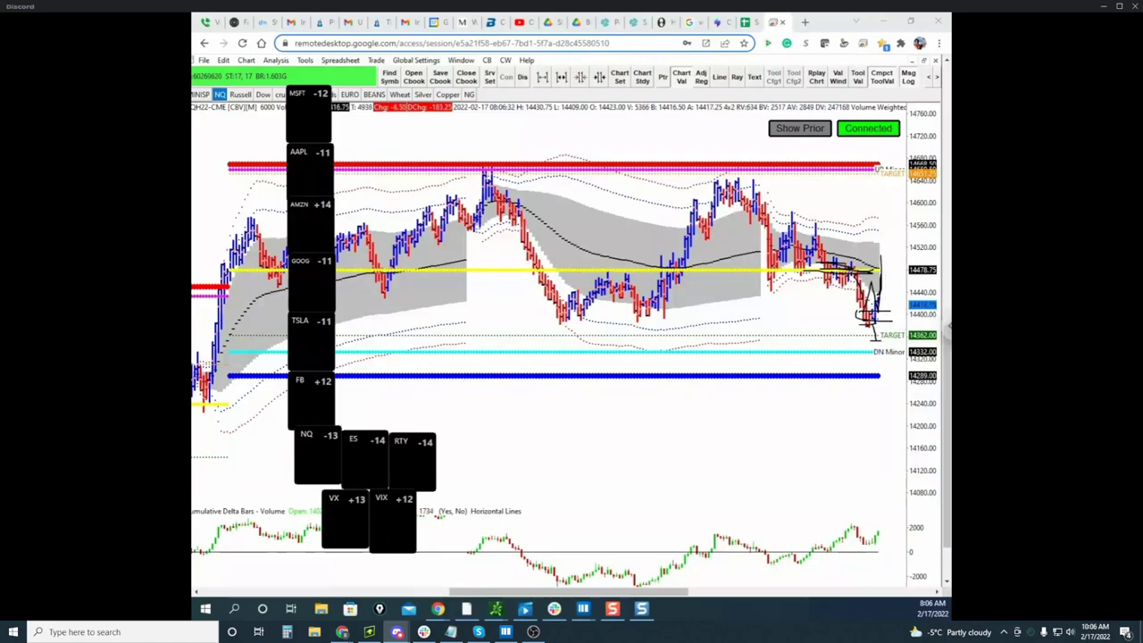
key(Escape)
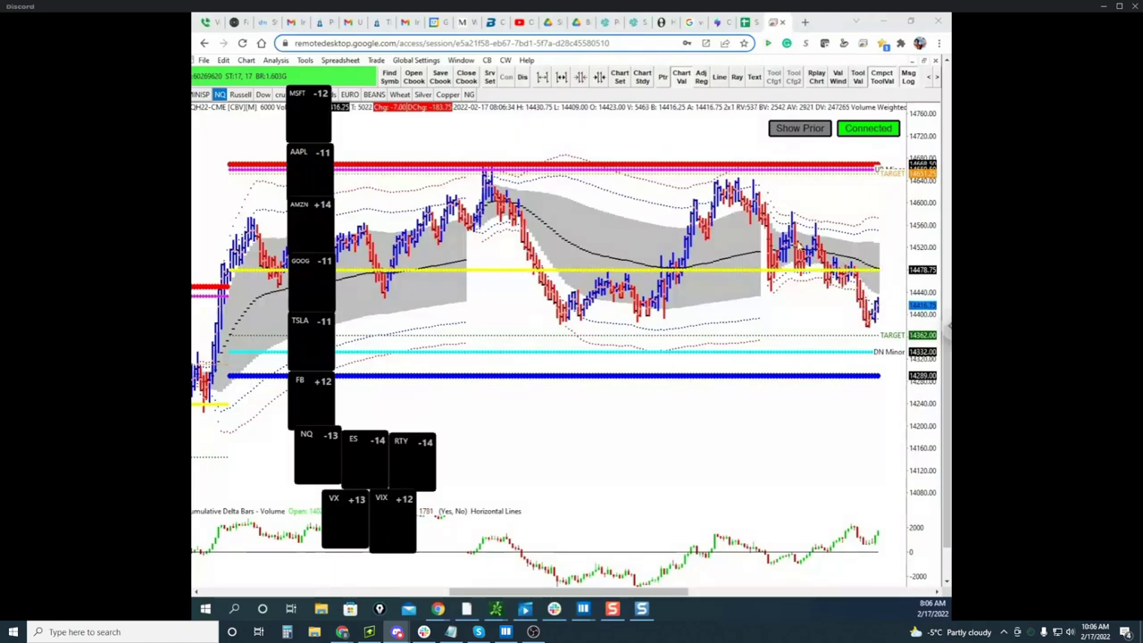
Return to the NQ Bookmap heatmap and examine the drop and rebound from about 07:46 to 08:05
click(828, 31)
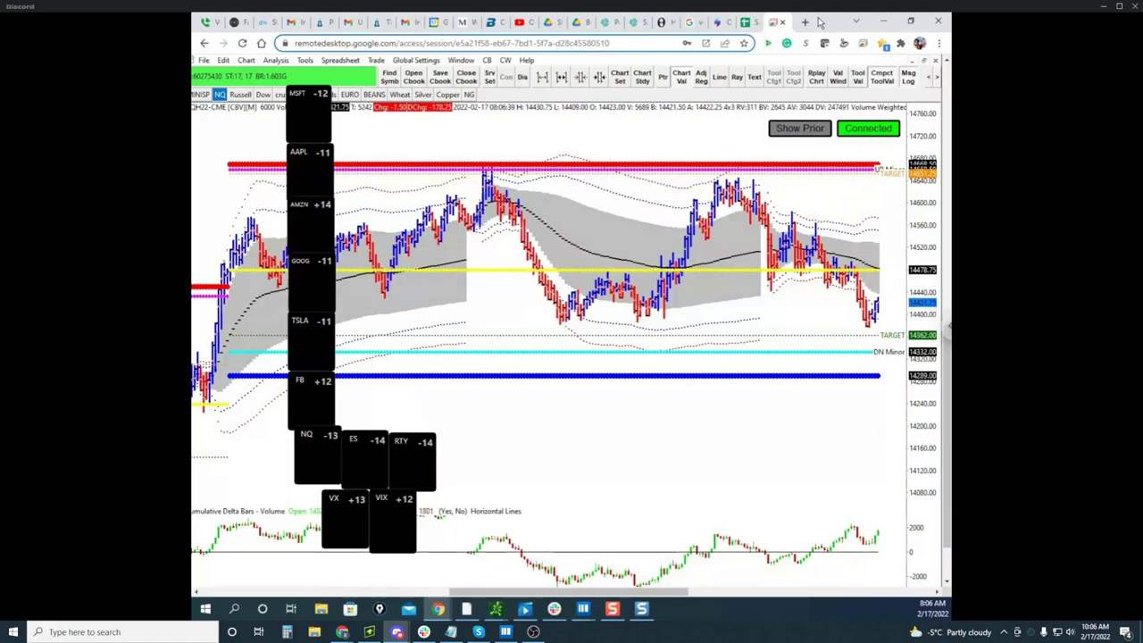
drag(820, 23, 195, 151)
scroll(605, 238, down, 5)
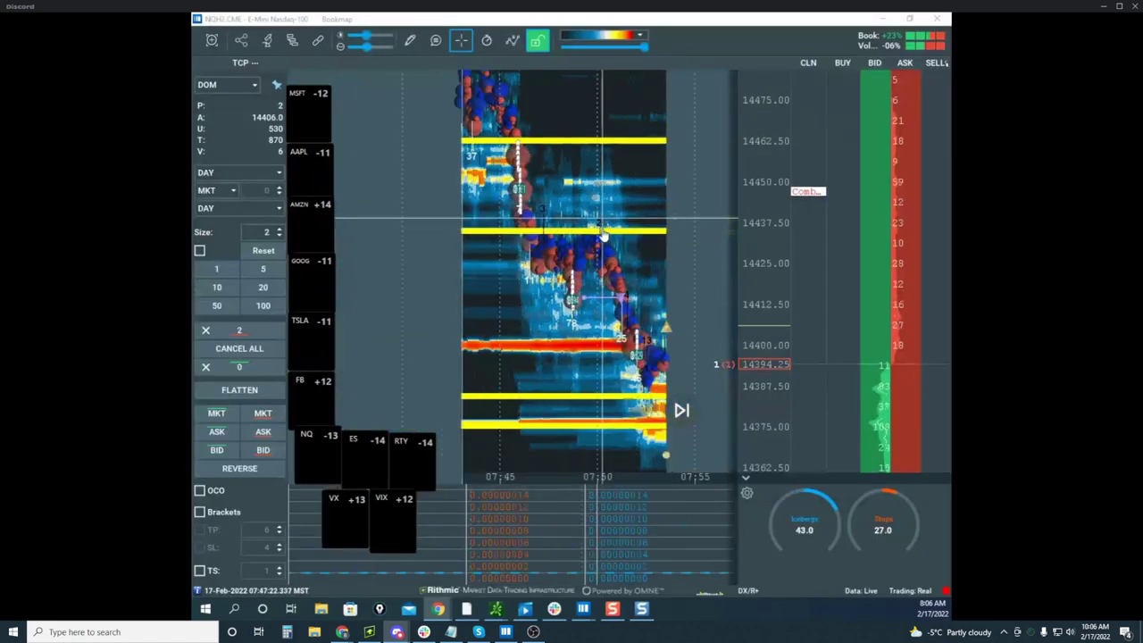
drag(604, 237, 542, 209)
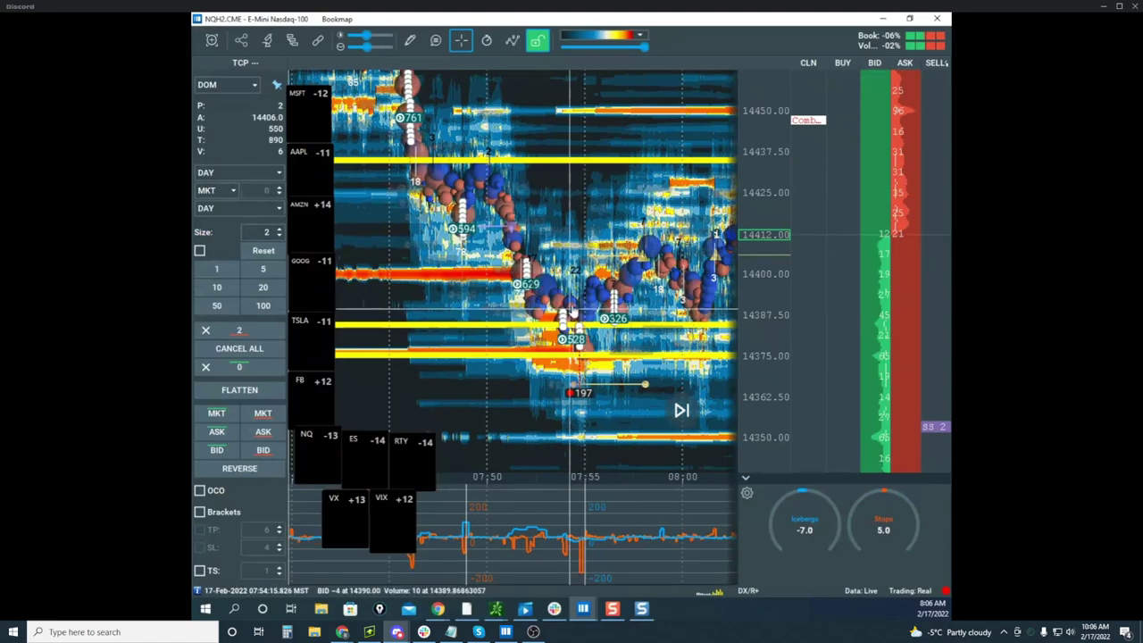
scroll(616, 364, up, 3)
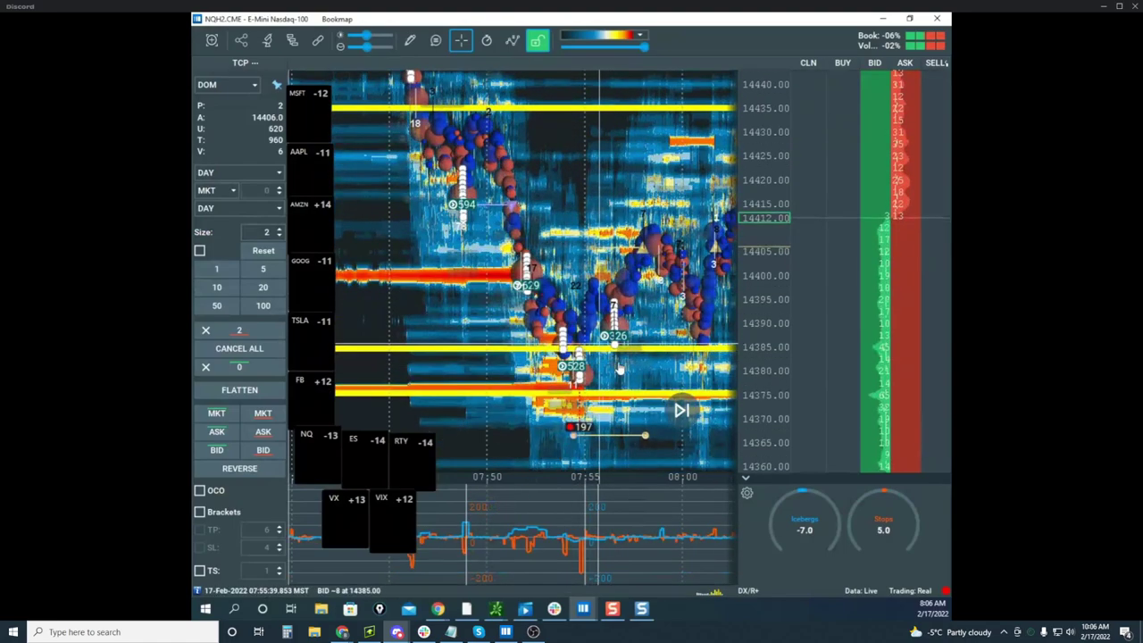
mouse_move(618, 368)
mouse_down()
mouse_move(566, 353)
mouse_move(519, 307)
mouse_up()
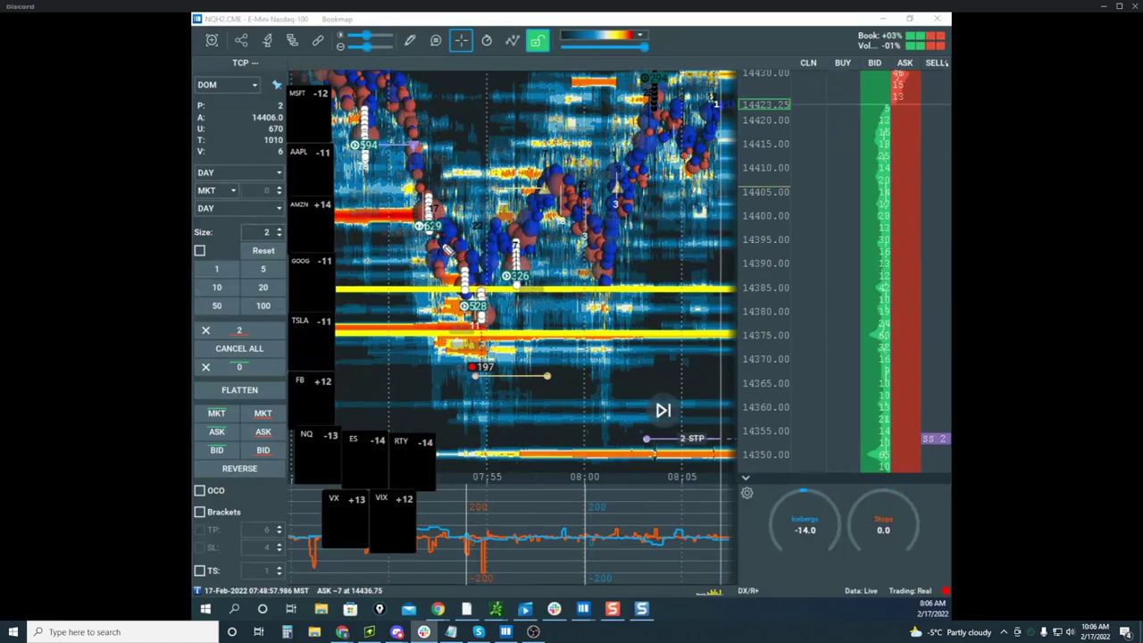
Sketch the W-shaped price swing freehand over the NQ heatmap, from the decline before 07:55 to the rally near 08:05
mouse_move(442, 242)
mouse_down()
mouse_move(477, 314)
mouse_move(543, 179)
mouse_move(572, 207)
mouse_move(563, 216)
mouse_move(540, 203)
mouse_move(586, 243)
mouse_move(596, 291)
mouse_up()
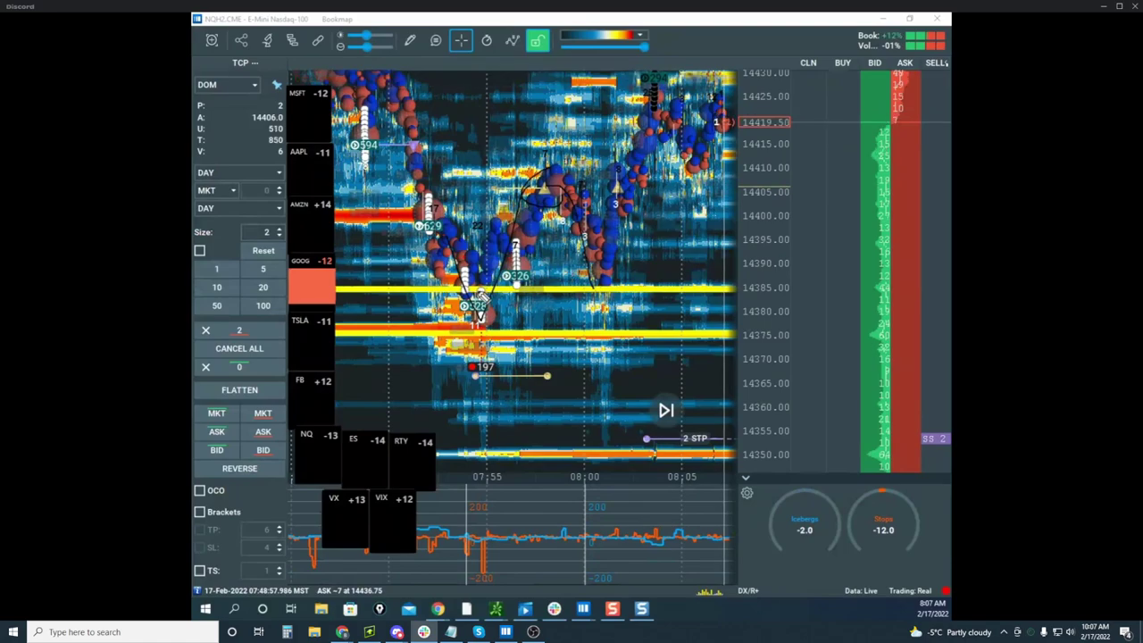
drag(599, 296, 629, 207)
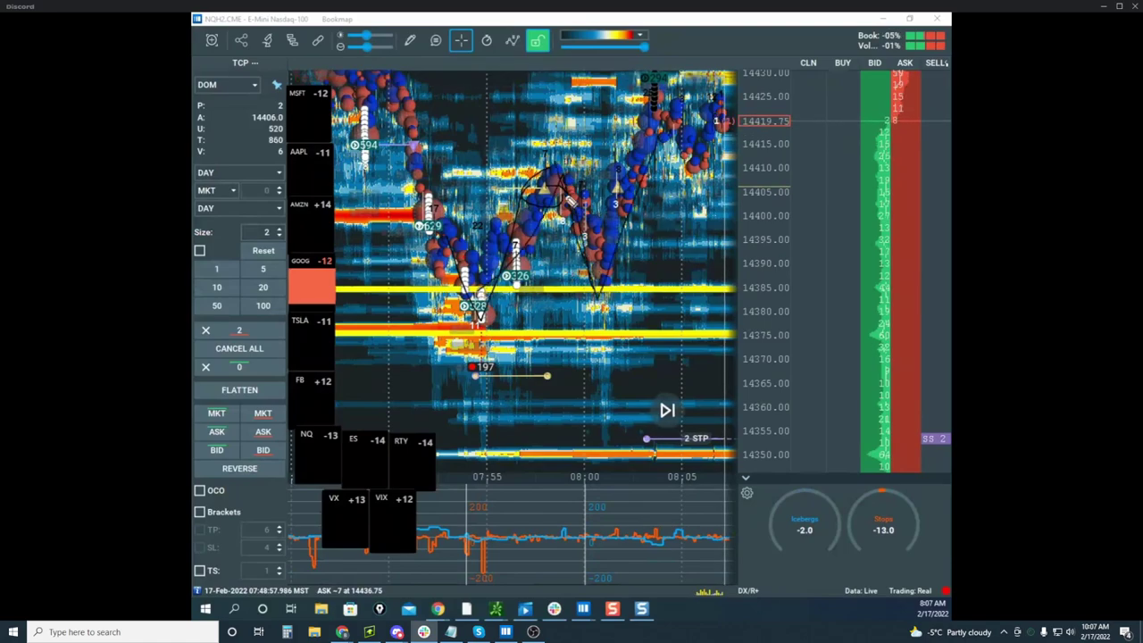
mouse_move(562, 190)
mouse_down()
mouse_move(599, 297)
mouse_move(684, 84)
mouse_up()
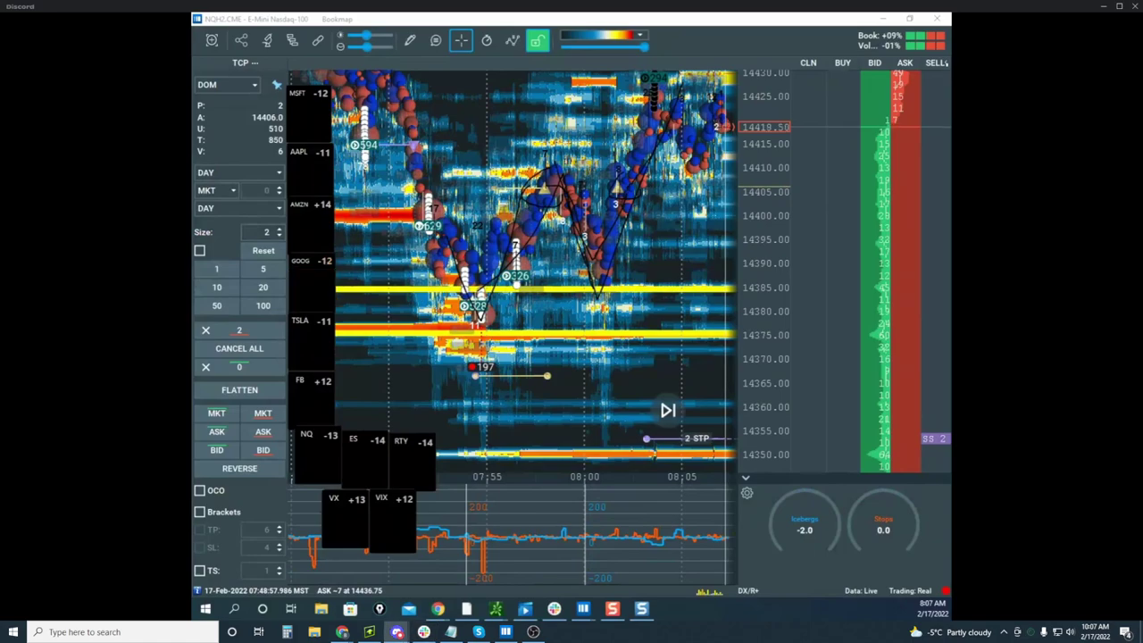
Examine the newest NQ price action after 08:05 and the resting liquidity between about 14345 and 14450
drag(654, 189, 600, 232)
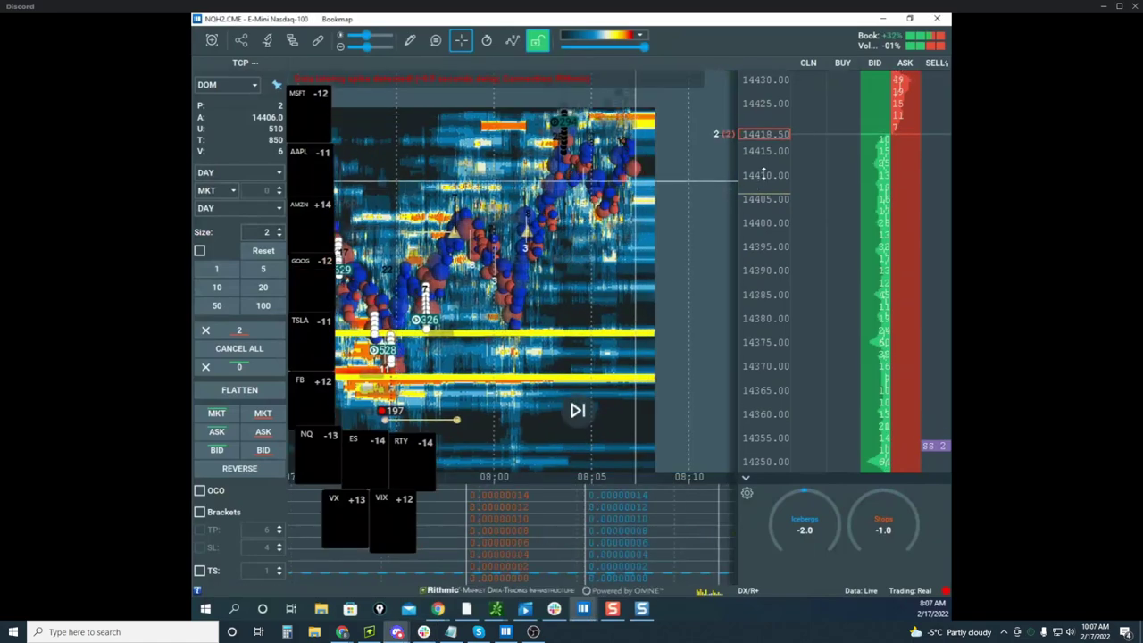
scroll(763, 174, down, 3)
drag(661, 209, 595, 224)
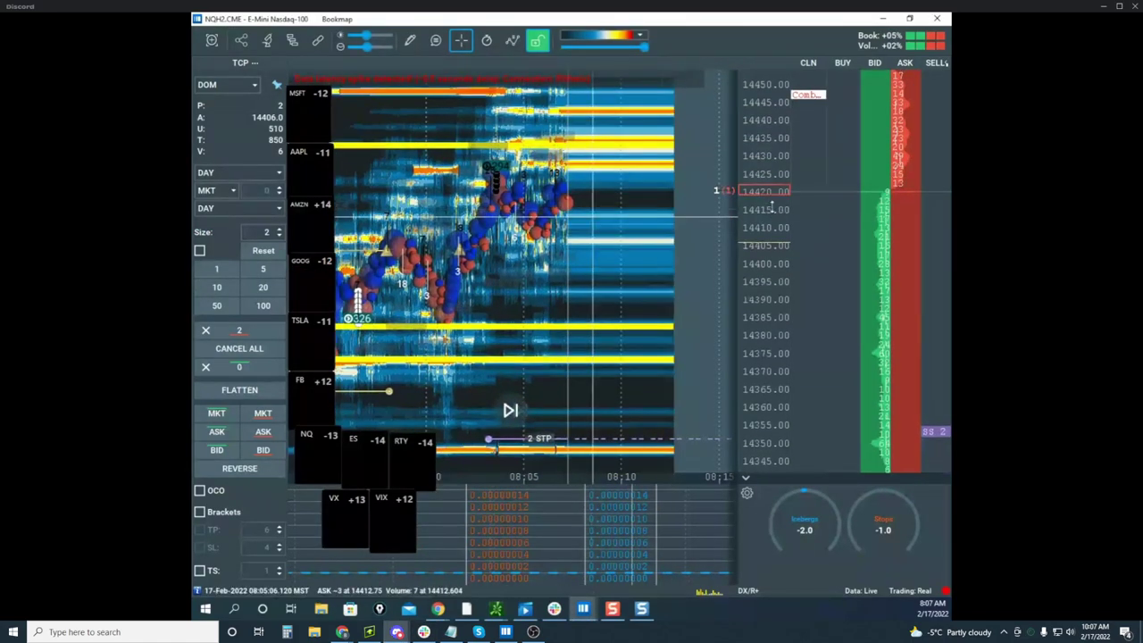
Bring the FalconXtreme NQ chart in Chrome back to the front
drag(194, 152, 664, 91)
click(741, 82)
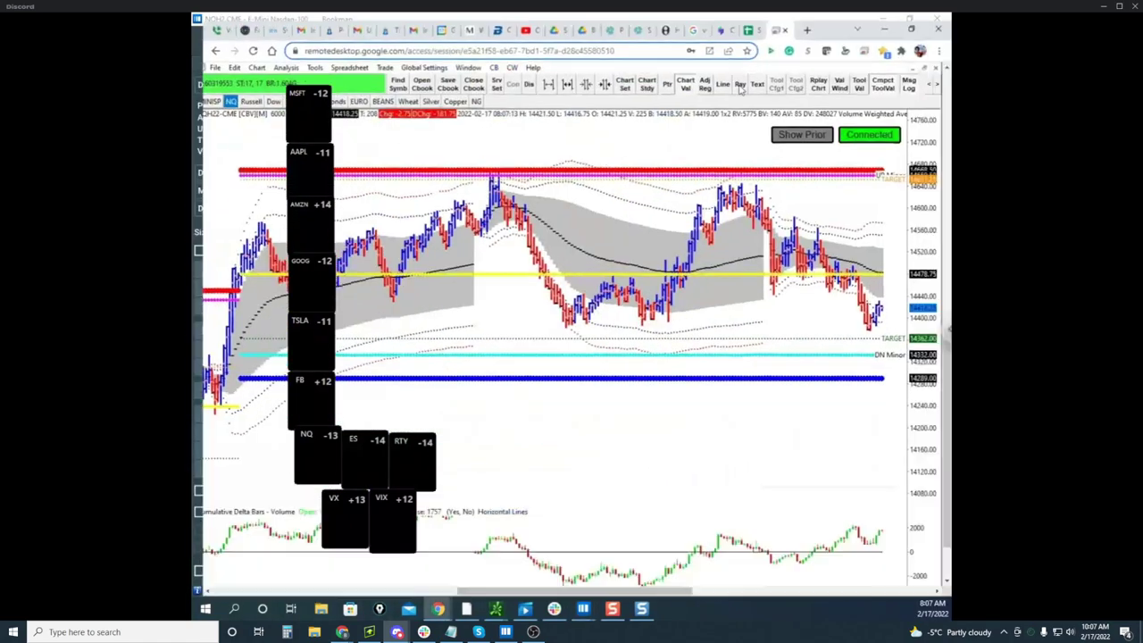
key(Escape)
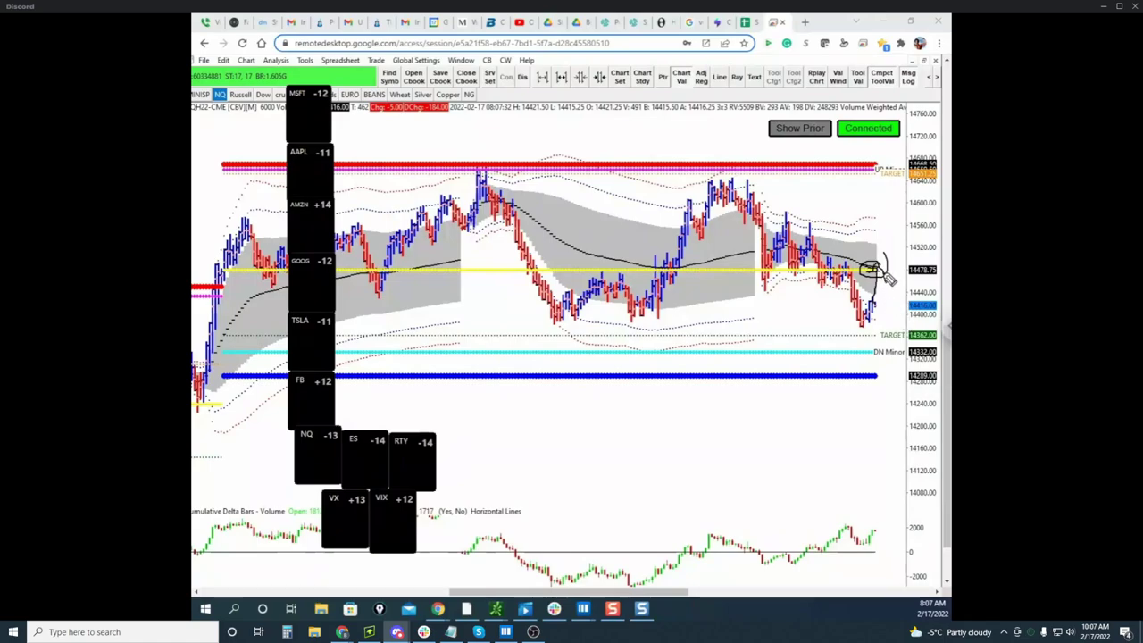
Mark the move above the yellow 14478.75 line and the upper target zone freehand on the NQ chart, and clear the drawing
drag(877, 268, 884, 226)
drag(890, 147, 898, 177)
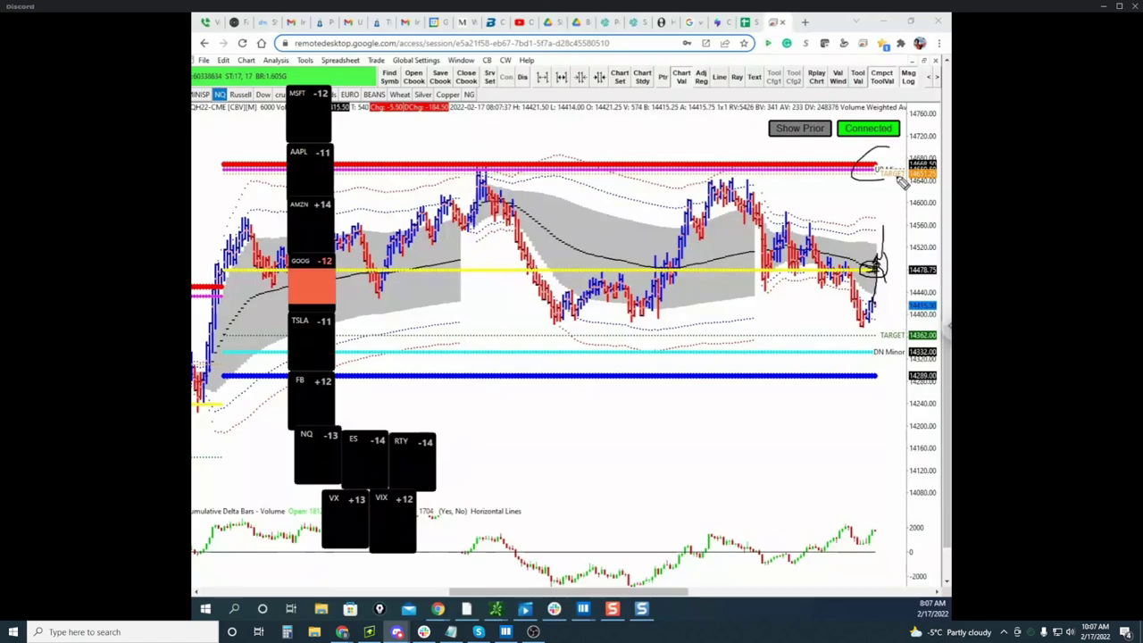
key(Escape)
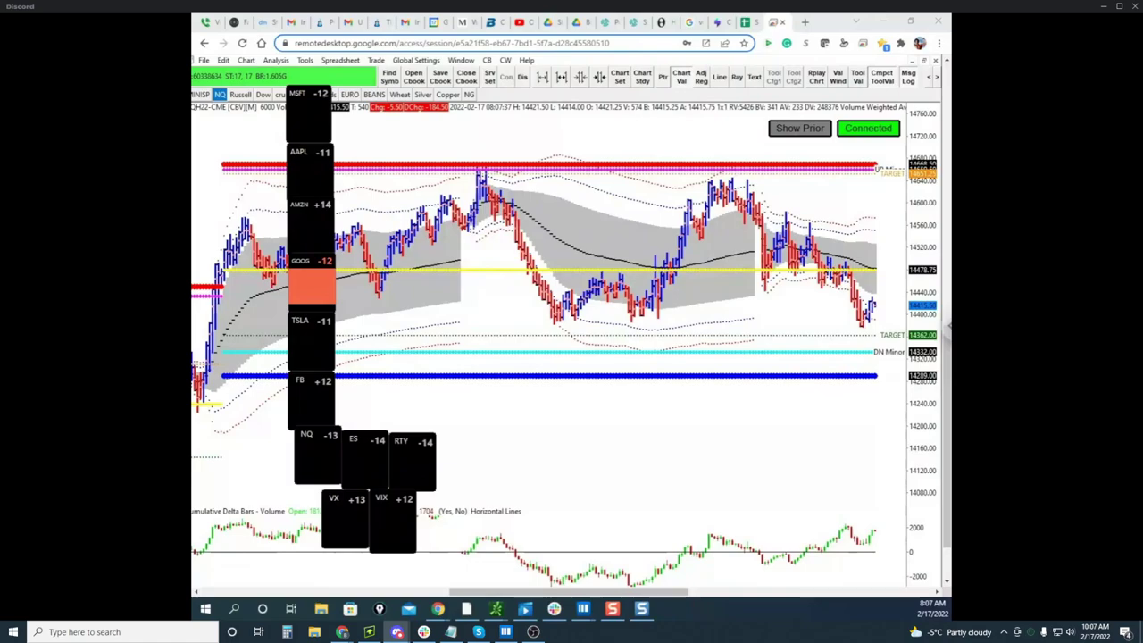
Switch to the ES Bookmap heatmap and examine price action since 08:00 with the liquidity ahead of it
mouse_move(1023, 243)
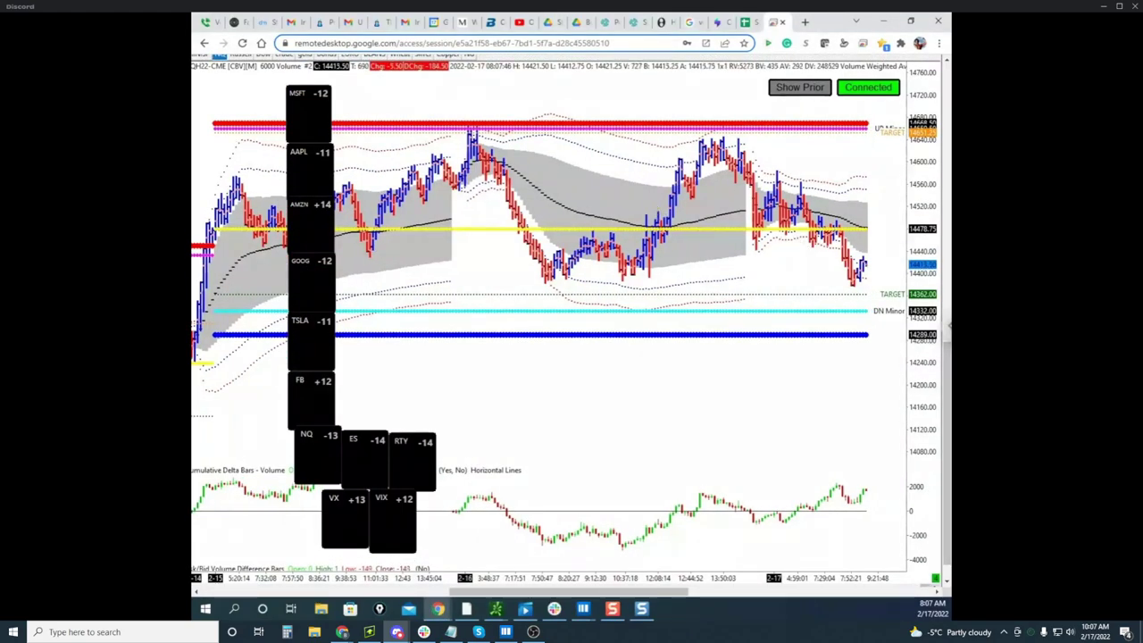
drag(705, 12, 712, 72)
click(849, 71)
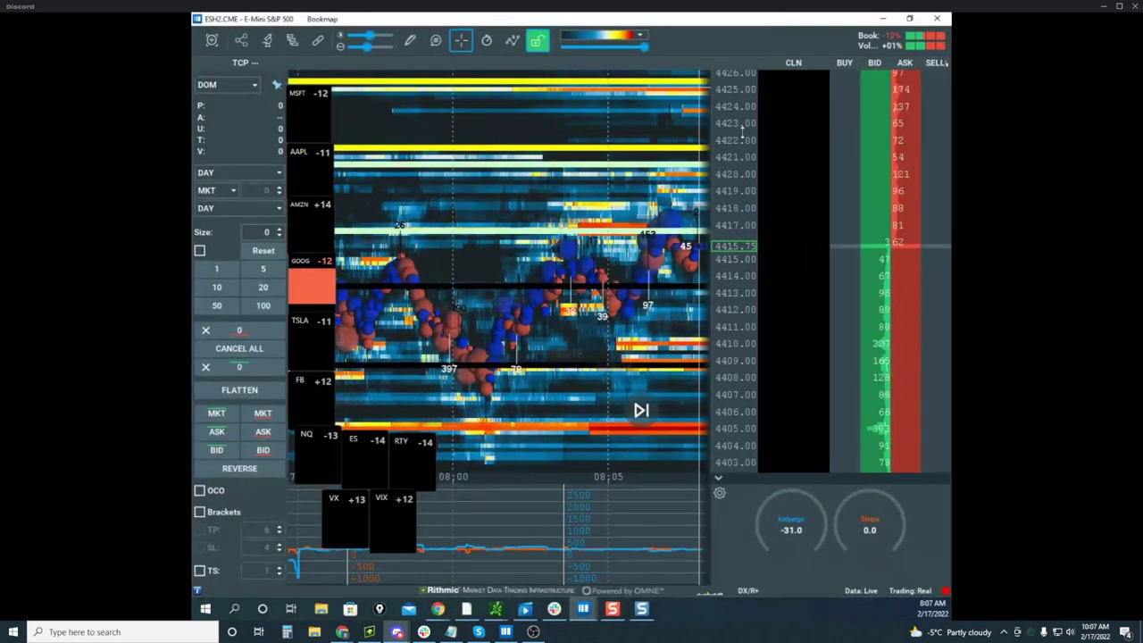
scroll(657, 108, down, 3)
drag(656, 179, 544, 172)
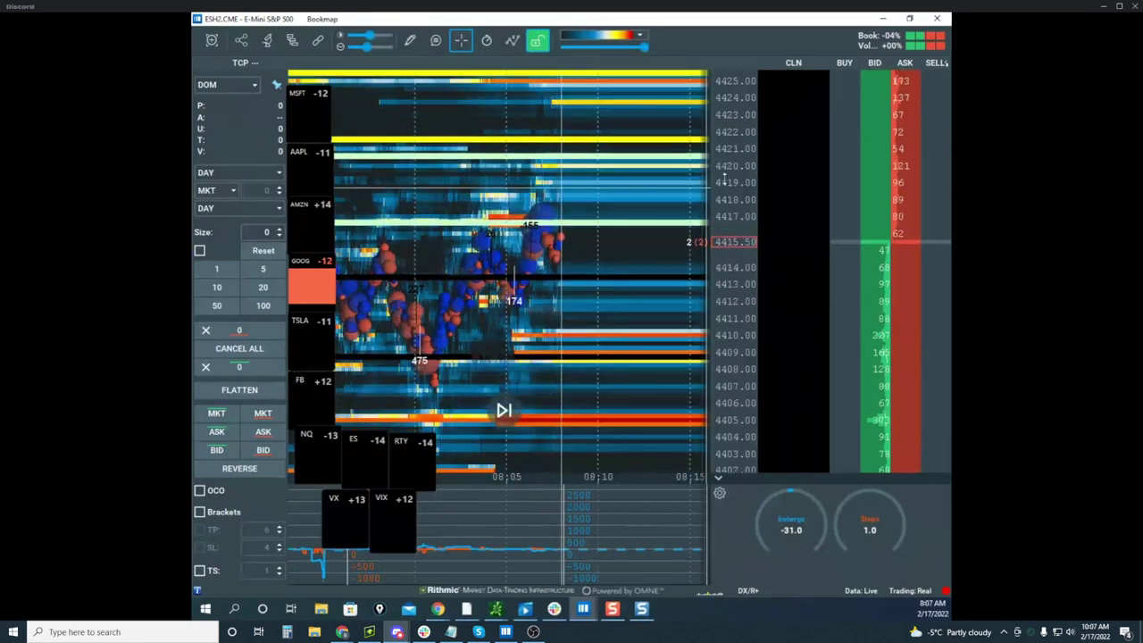
scroll(725, 183, down, 1)
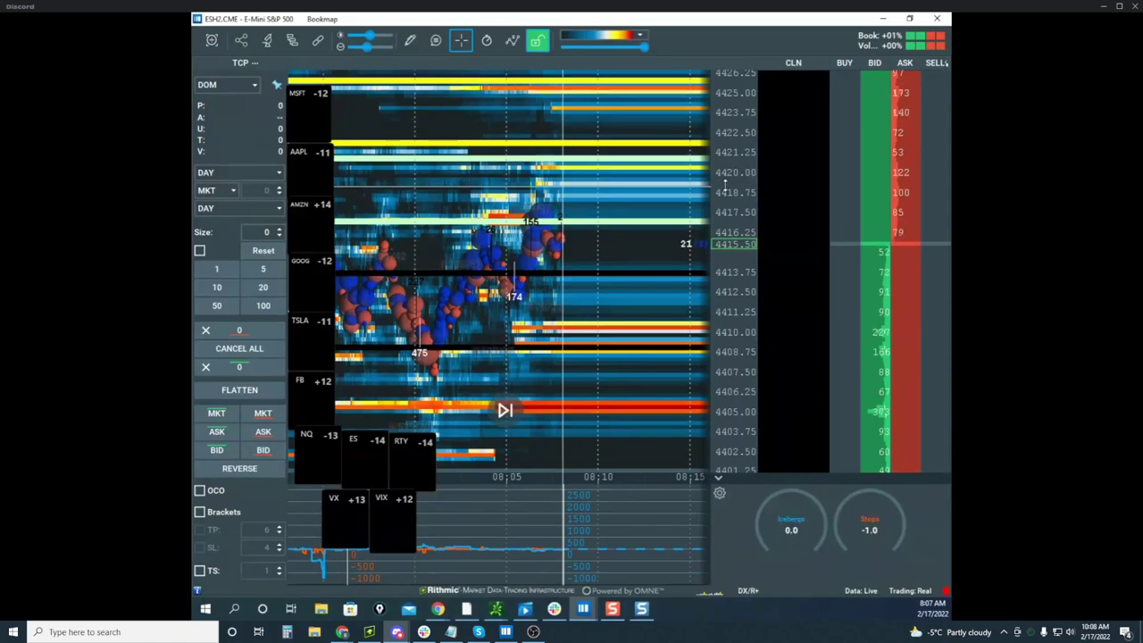
Compare the ES liquidity bands above and below 4415 at closer and wider price scales on the heatmap
scroll(728, 188, up, 1)
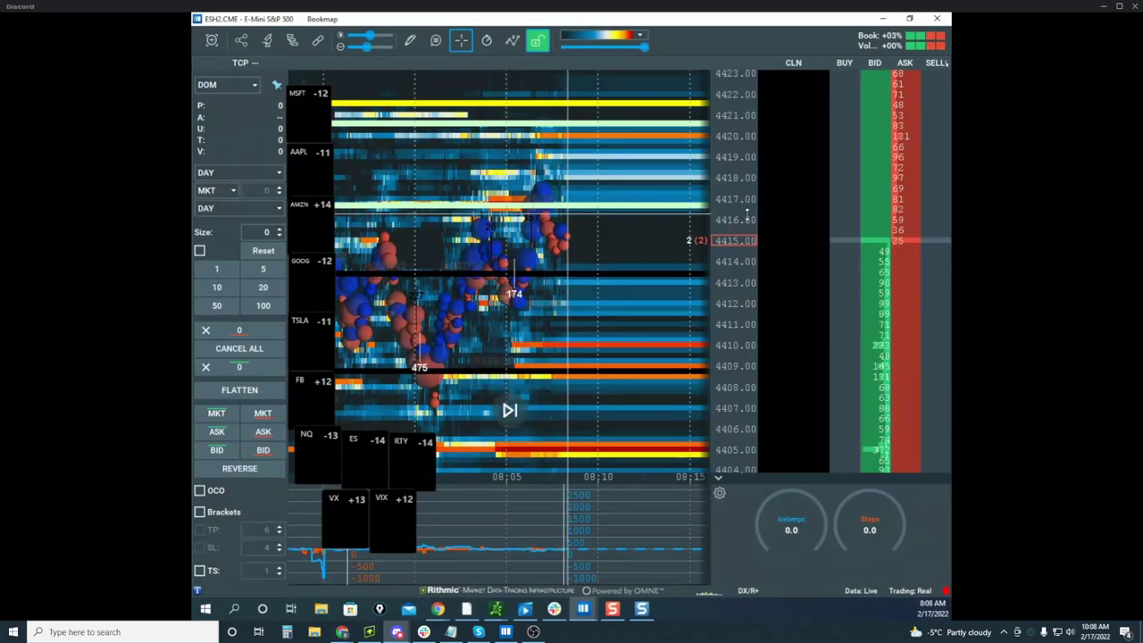
scroll(742, 220, up, 1)
drag(597, 225, 726, 188)
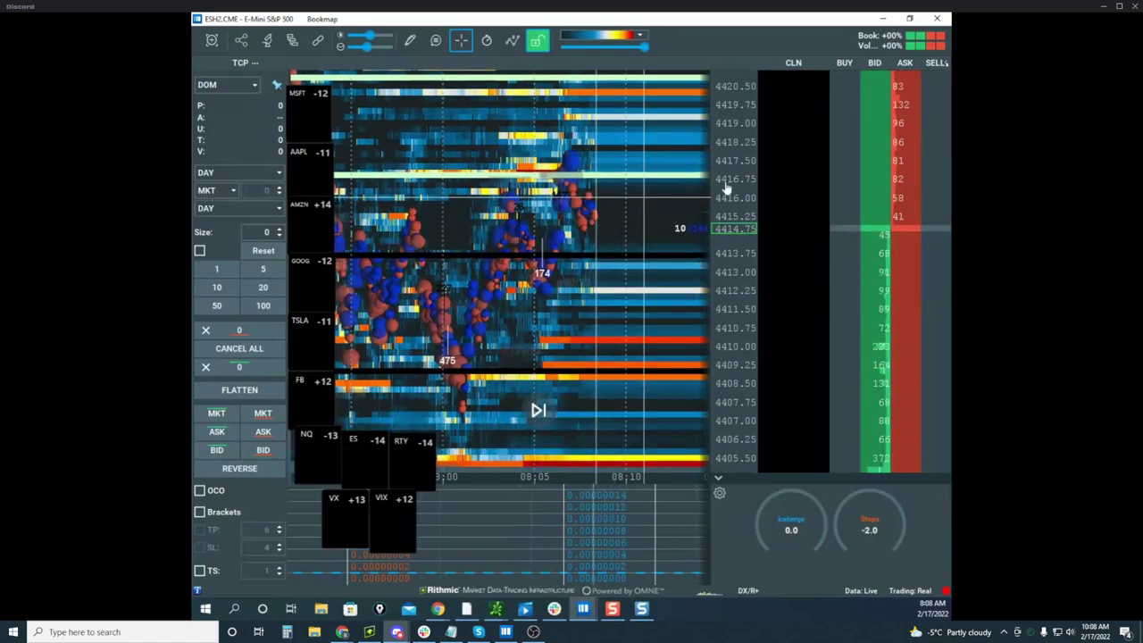
scroll(726, 192, down, 2)
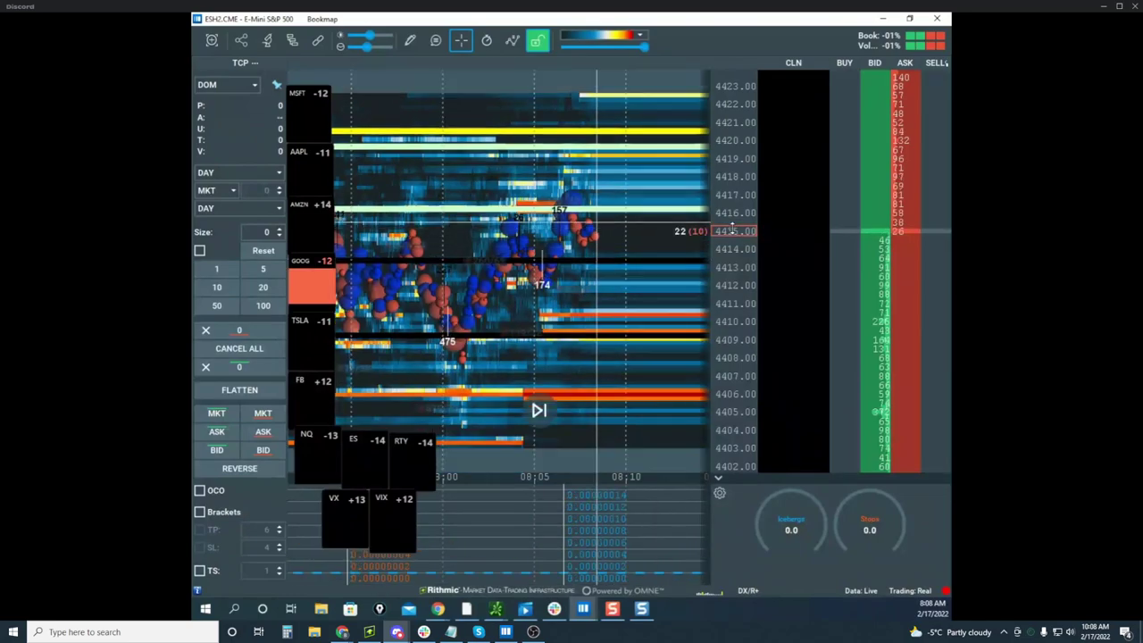
scroll(733, 228, up, 2)
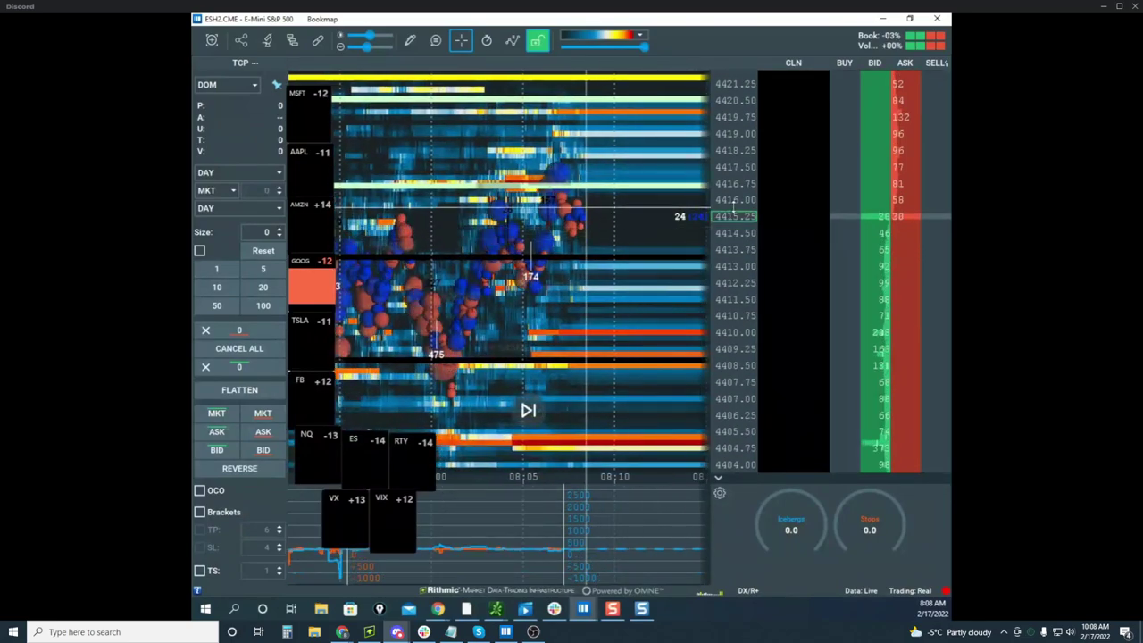
scroll(733, 207, down, 5)
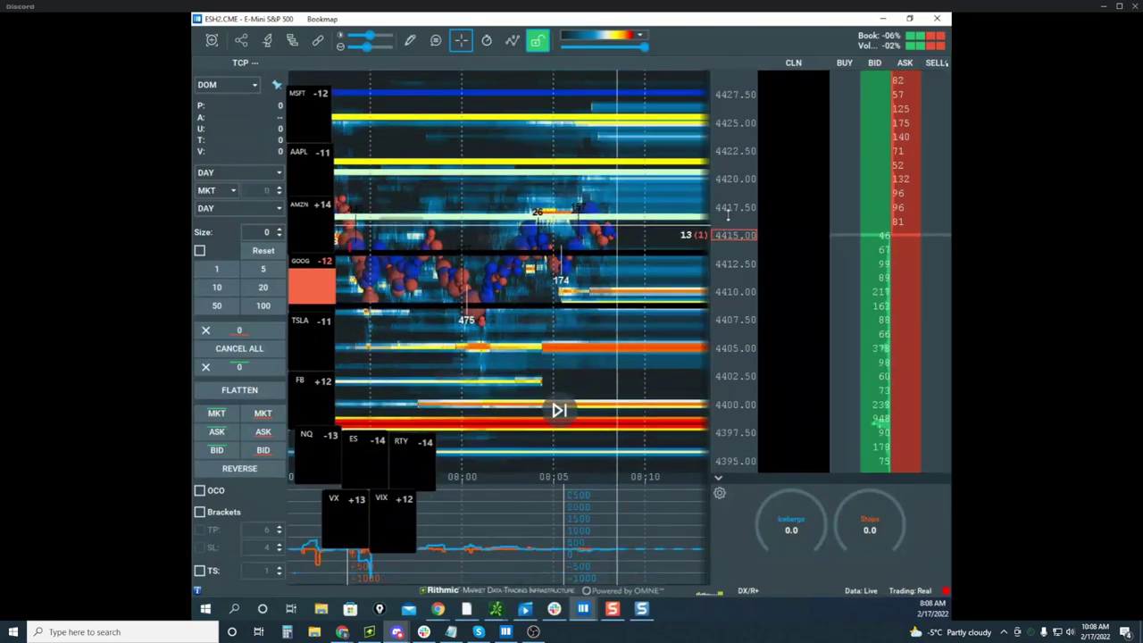
scroll(728, 214, up, 3)
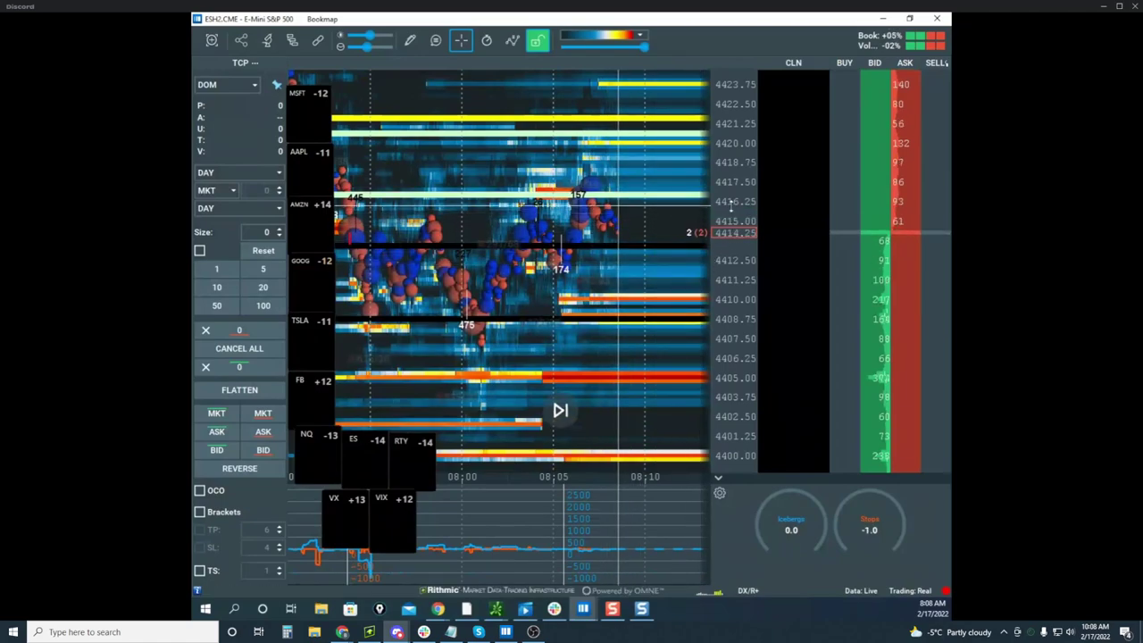
scroll(730, 207, down, 1)
drag(647, 233, 644, 244)
scroll(715, 229, up, 5)
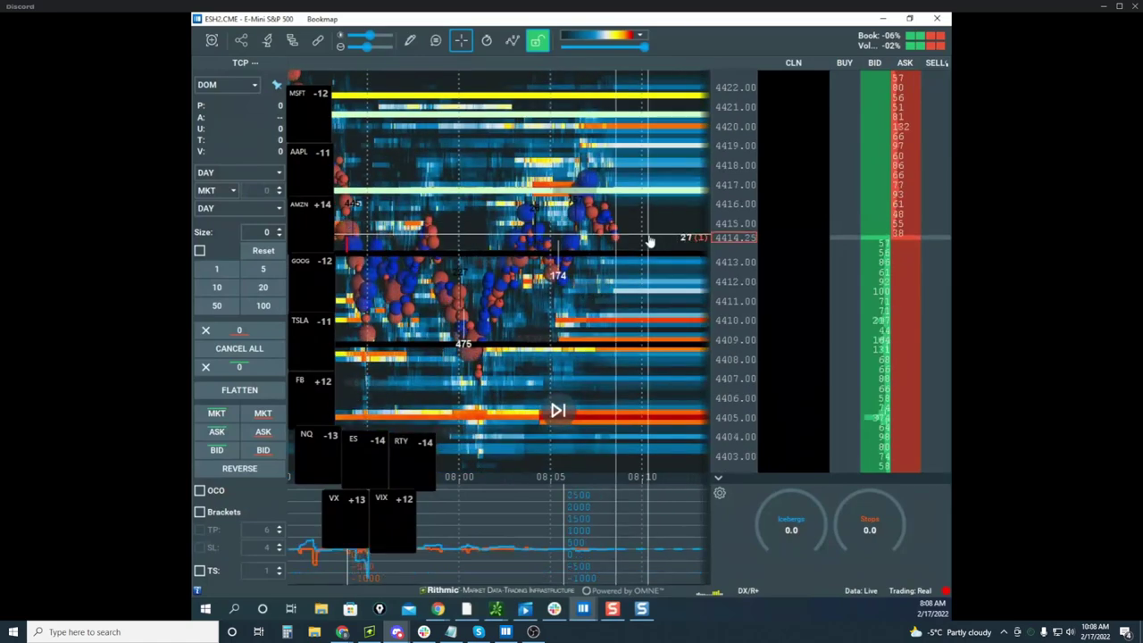
Examine ES price action since 08:00 against the surrounding liquidity bands on the heatmap, comparing wider and closer price scales
scroll(728, 214, down, 2)
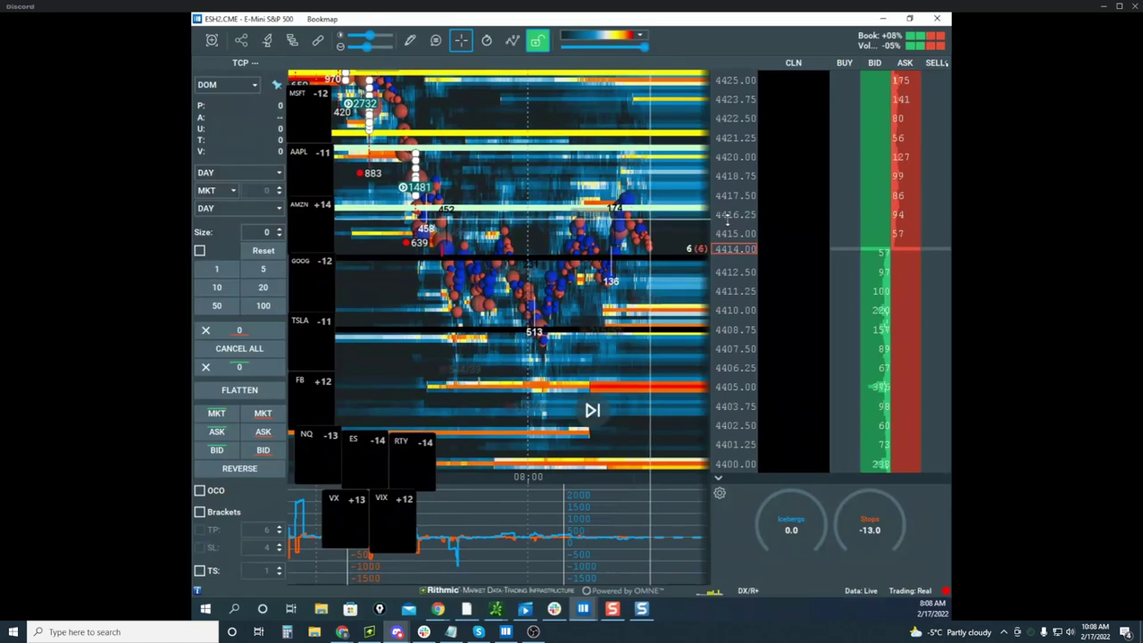
scroll(728, 214, up, 1)
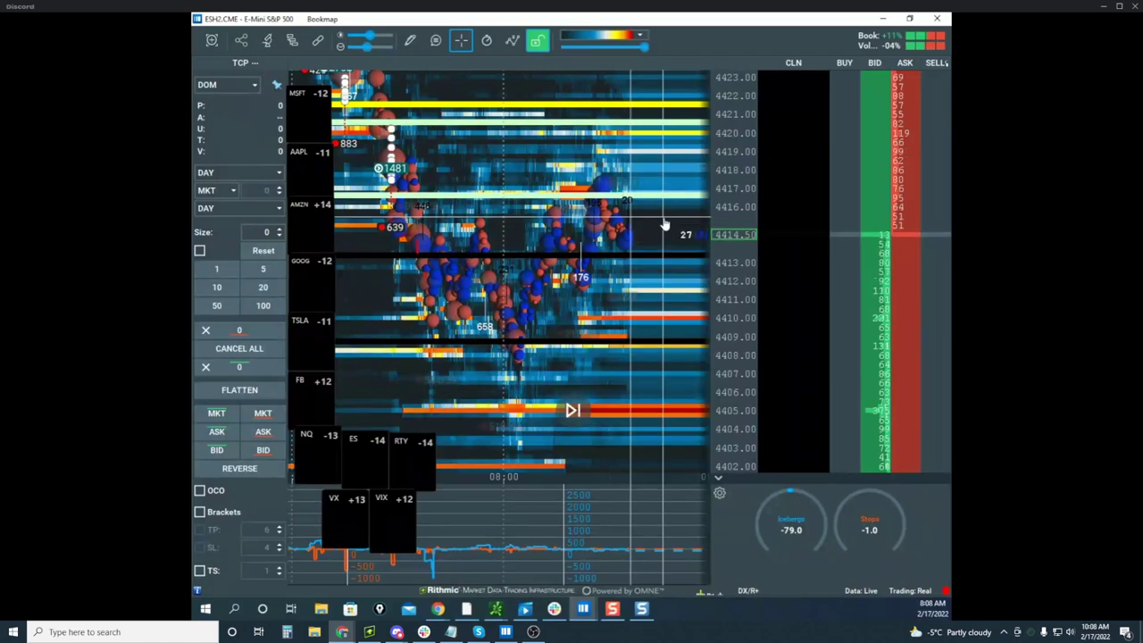
scroll(729, 205, up, 2)
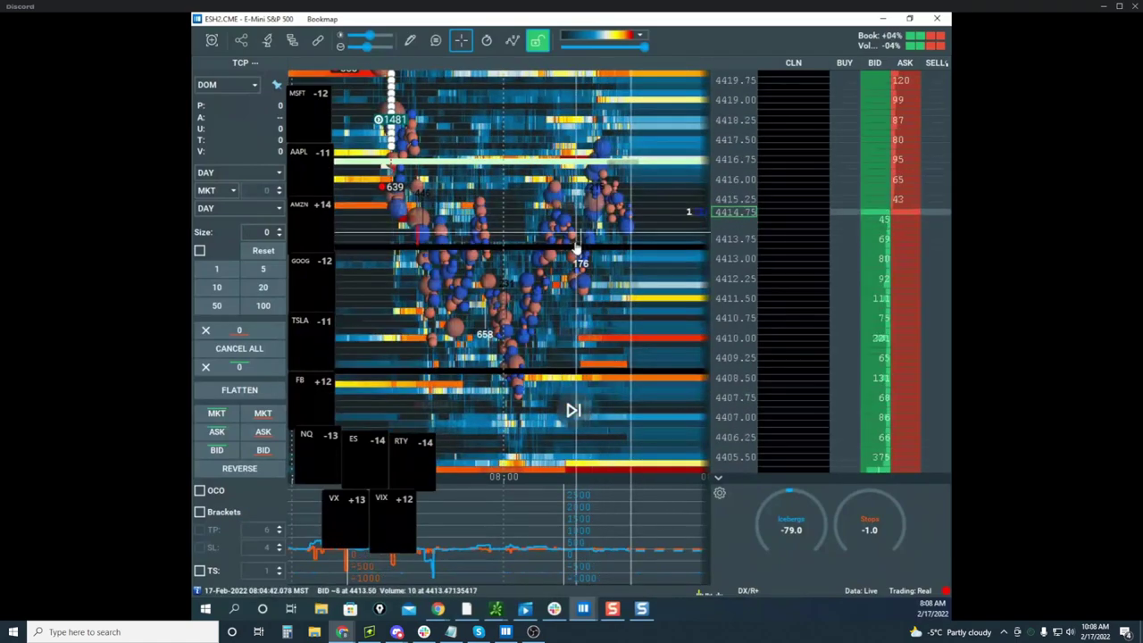
scroll(727, 234, down, 2)
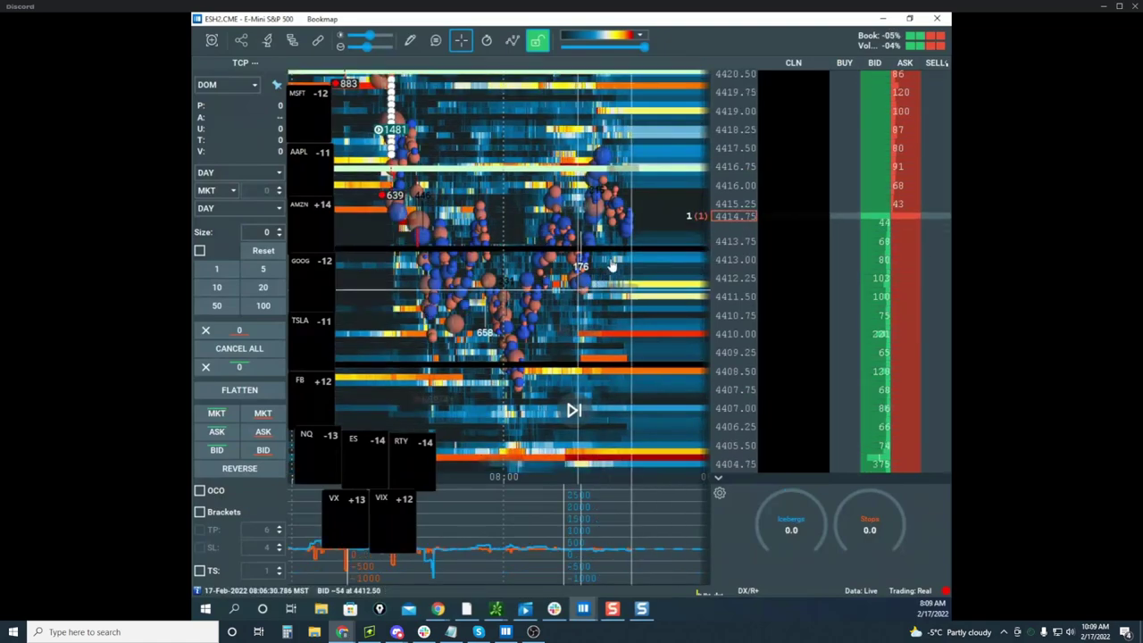
drag(632, 243, 638, 226)
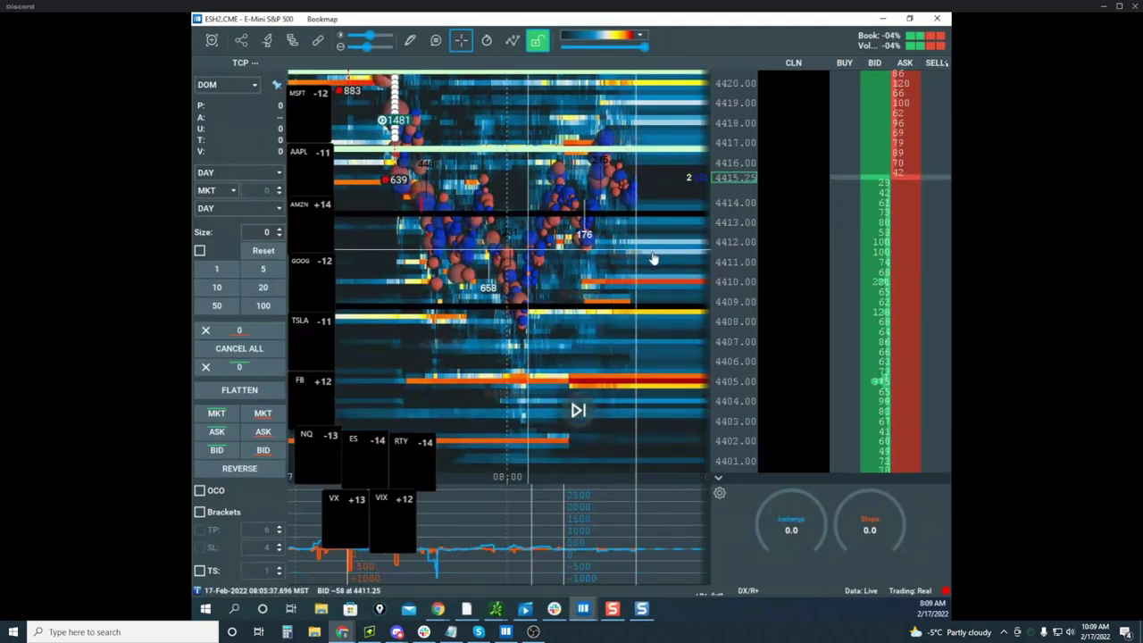
scroll(722, 222, up, 3)
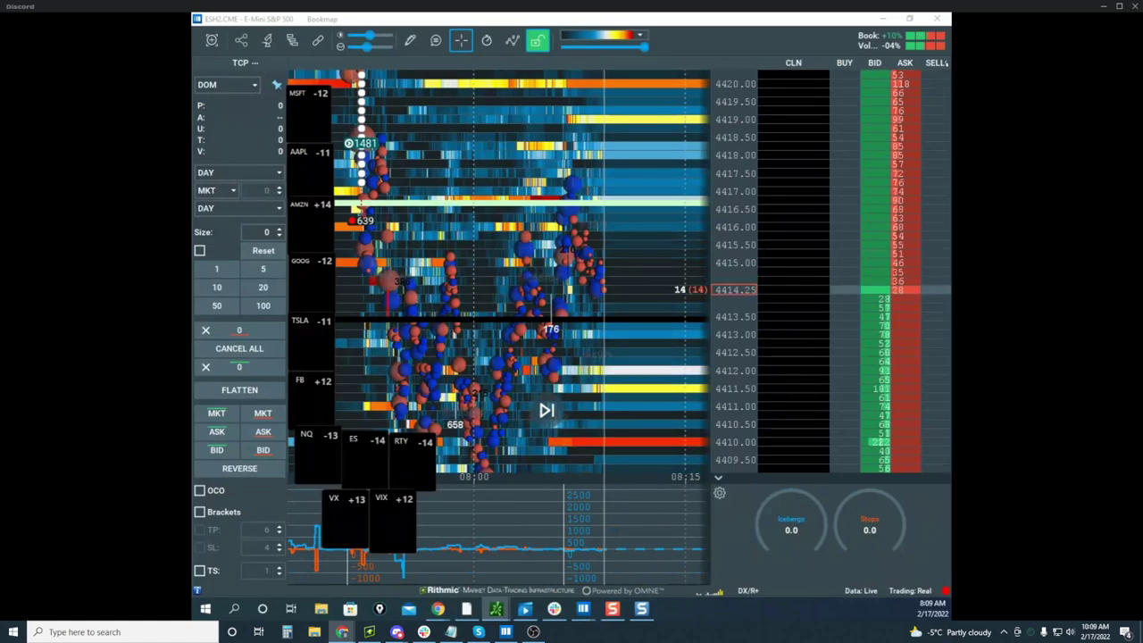
Bring up the thinkorswim /ES 5-minute chart to check its ATR study, and return to the ES Bookmap heatmap
click(496, 609)
drag(493, 313, 675, 199)
drag(782, 301, 721, 282)
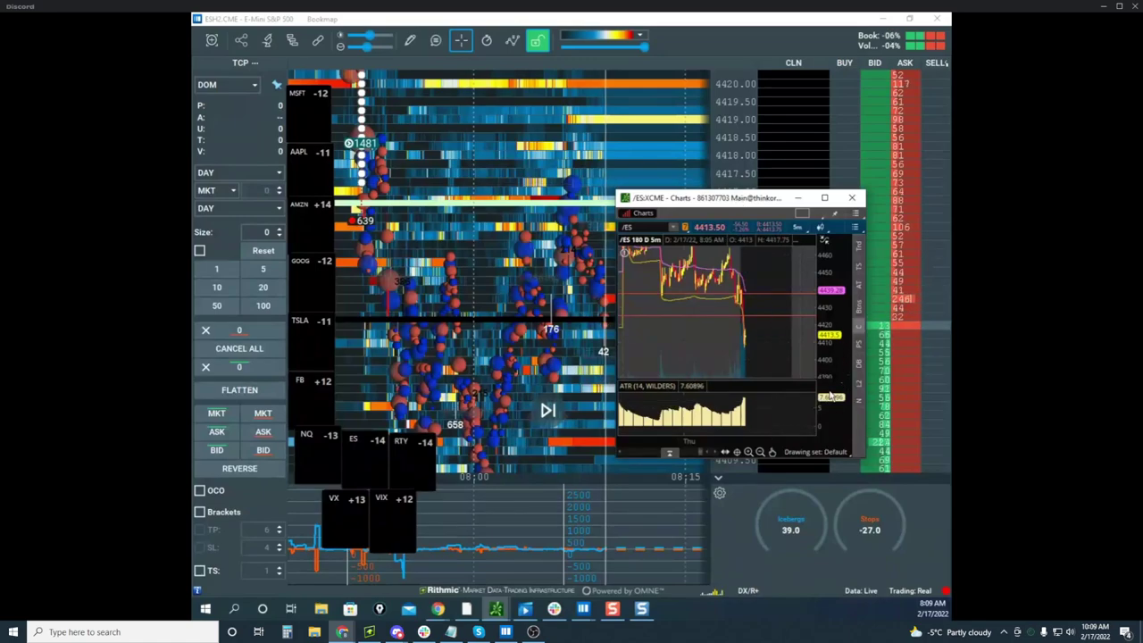
key(alt+Tab)
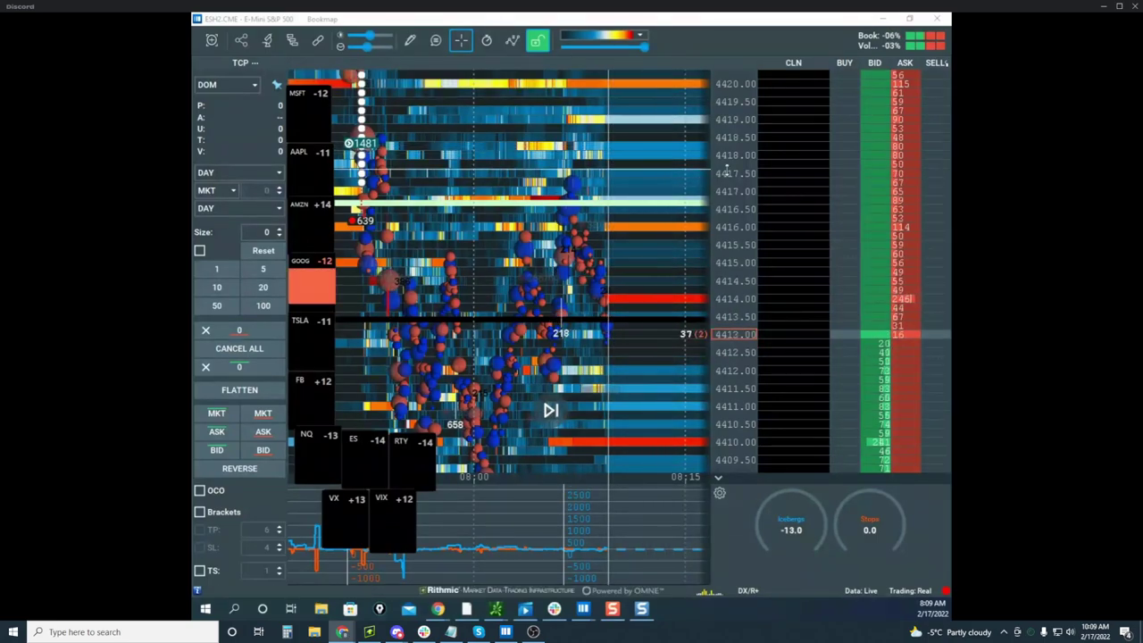
Mark support near 4413 and 4408.75 and a rally, pullback and second rally freehand on the ES heatmap, and clear the drawing
scroll(727, 169, down, 3)
drag(650, 257, 650, 203)
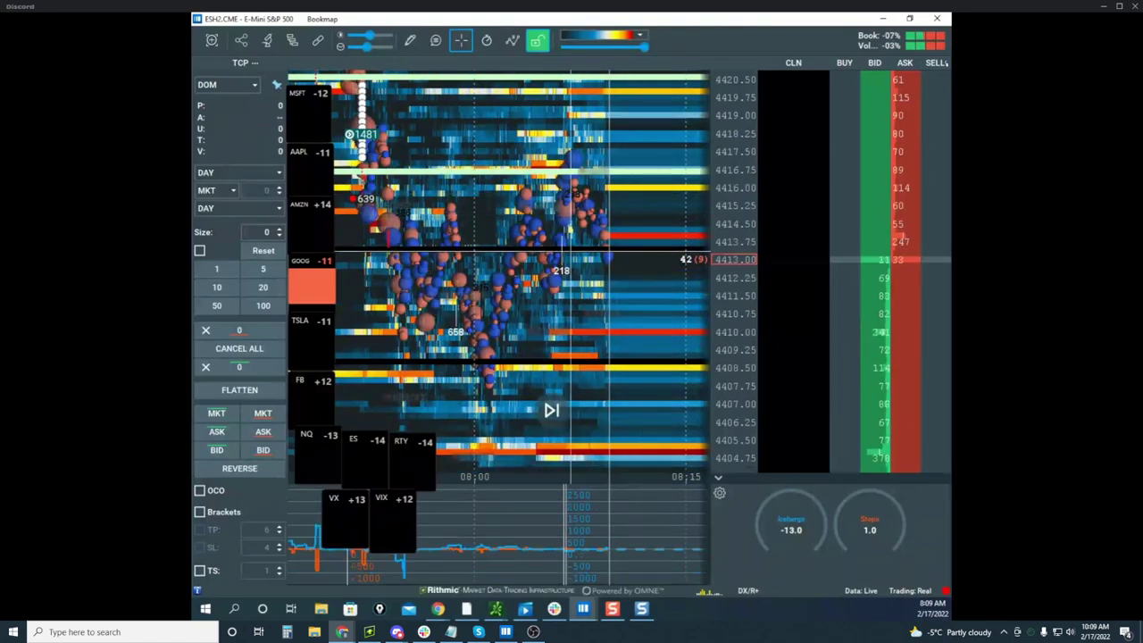
drag(551, 319, 663, 315)
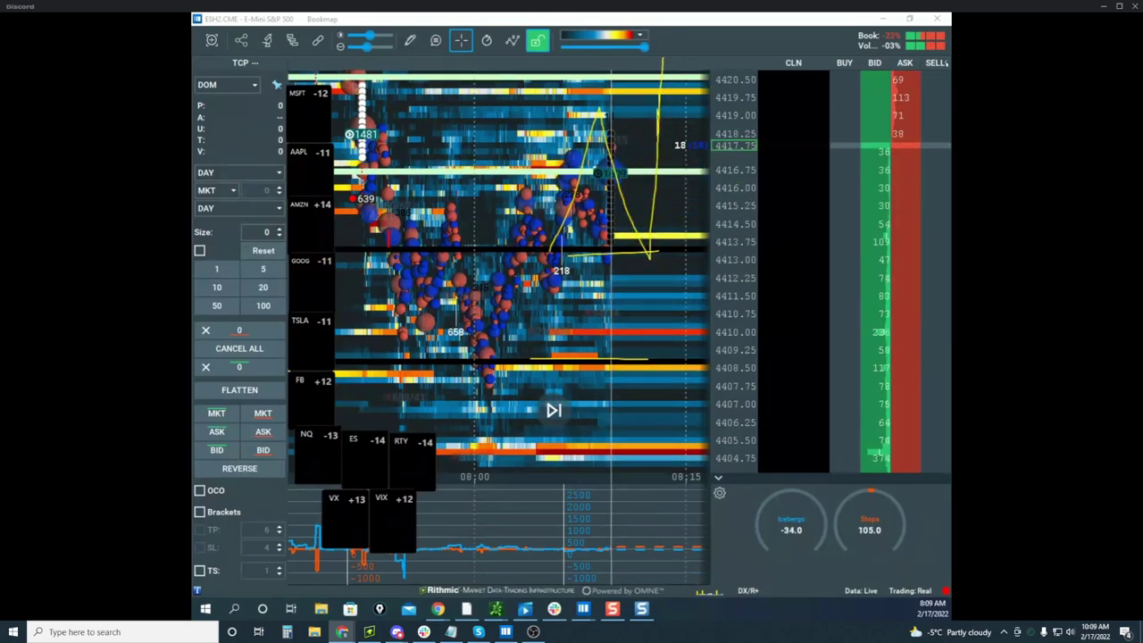
key(Escape)
Examine the ES stop and iceberg marker cluster between 08:09 and 08:10 up close on the heatmap
drag(662, 216, 641, 223)
scroll(641, 223, up, 3)
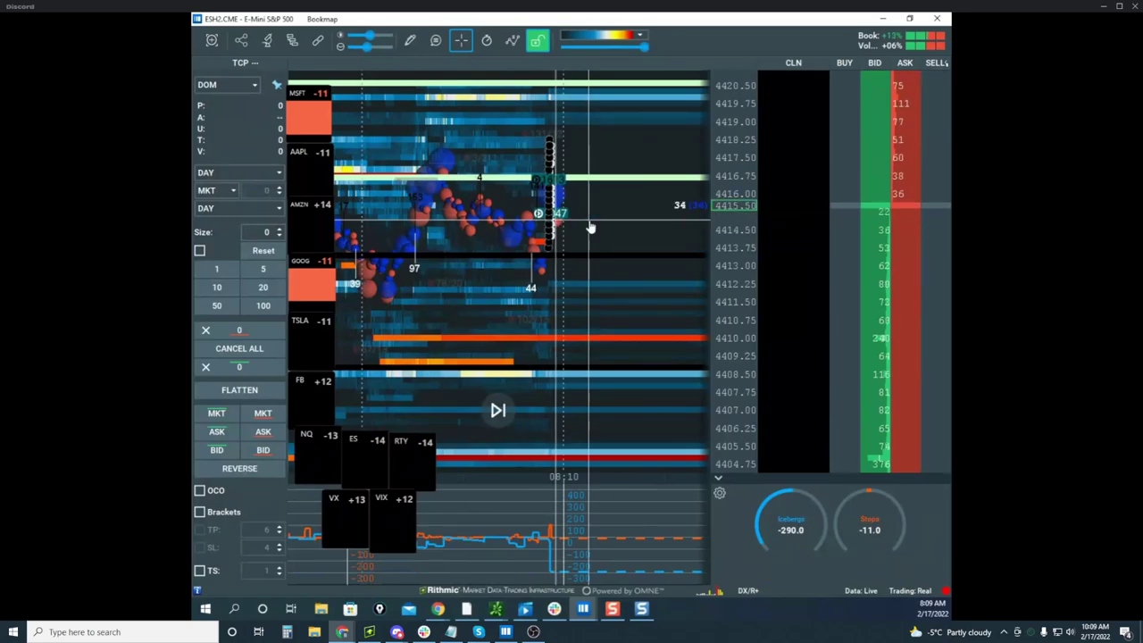
scroll(534, 208, up, 4)
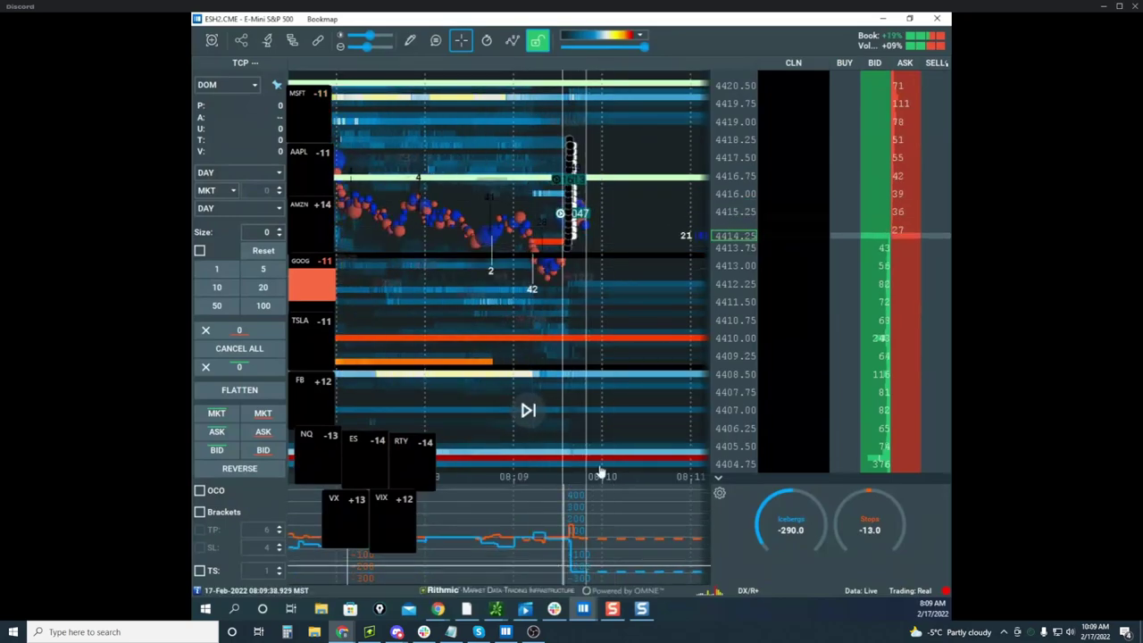
drag(622, 236, 625, 276)
scroll(498, 215, down, 5)
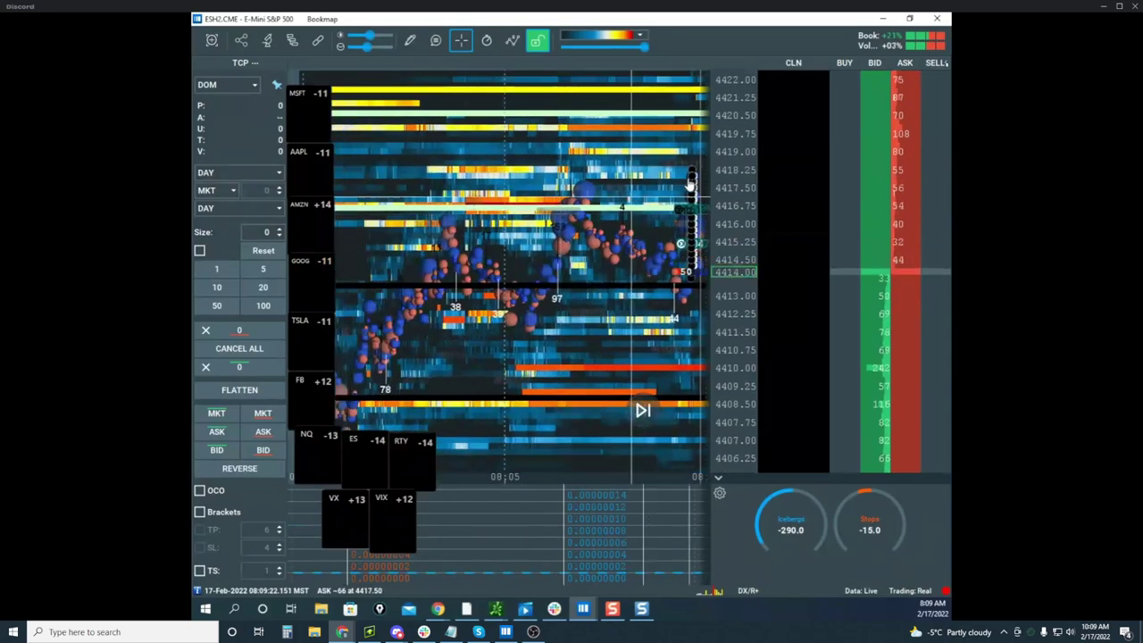
Review the earlier ES sell-off from about 07:45 to 07:55, with its stop and iceberg markers, on the heatmap
scroll(465, 166, down, 4)
drag(465, 168, 573, 200)
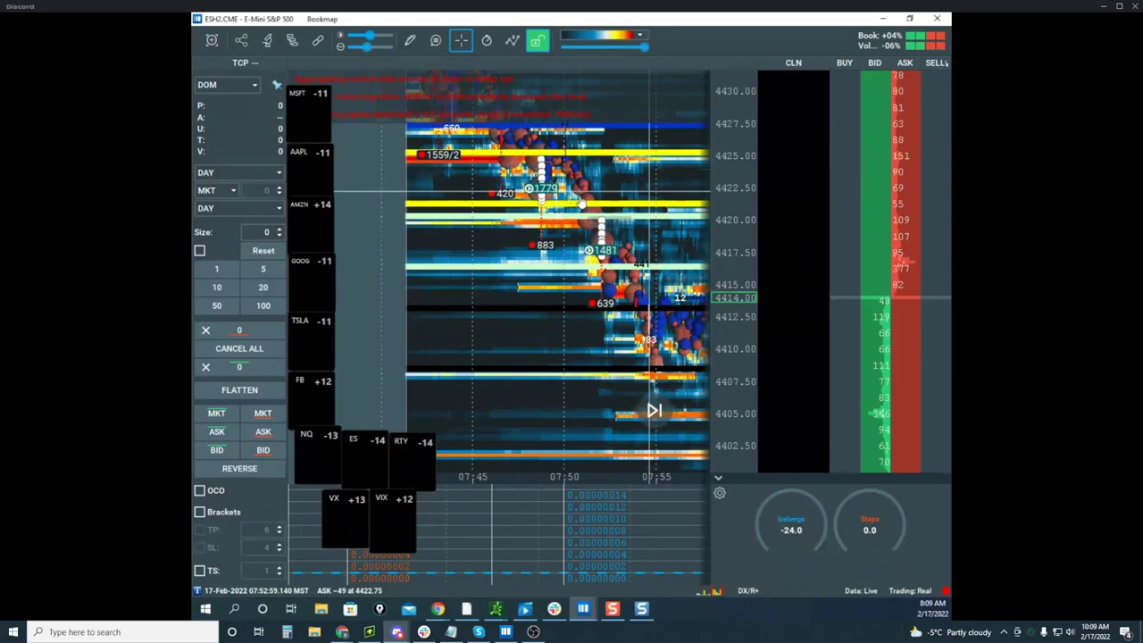
scroll(580, 192, down, 2)
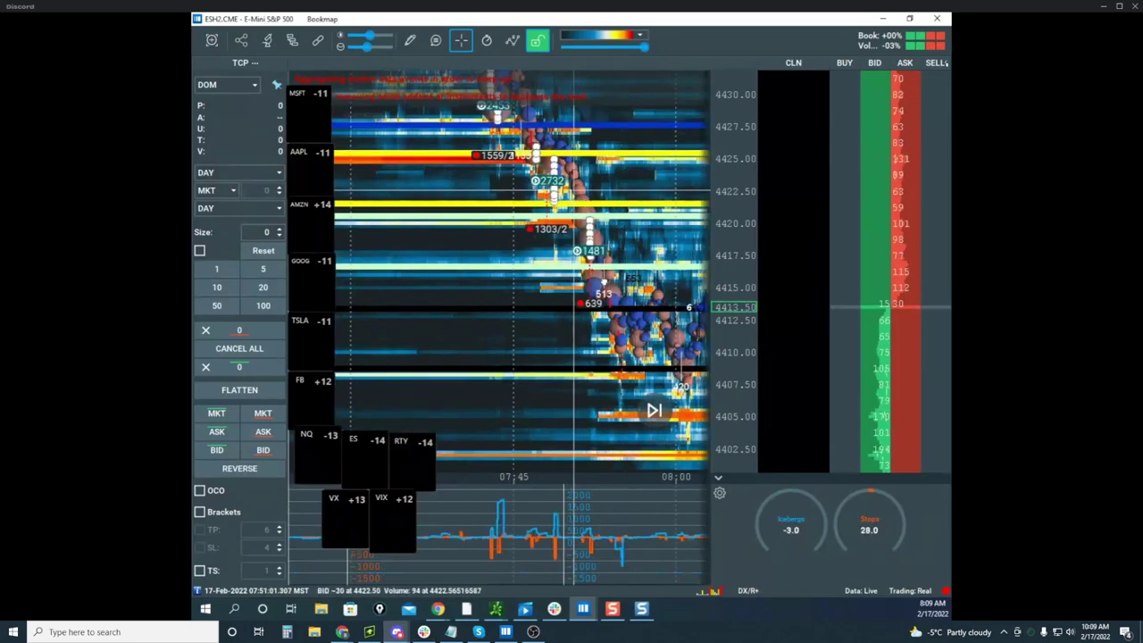
drag(574, 190, 598, 277)
drag(561, 186, 563, 218)
scroll(561, 217, up, 3)
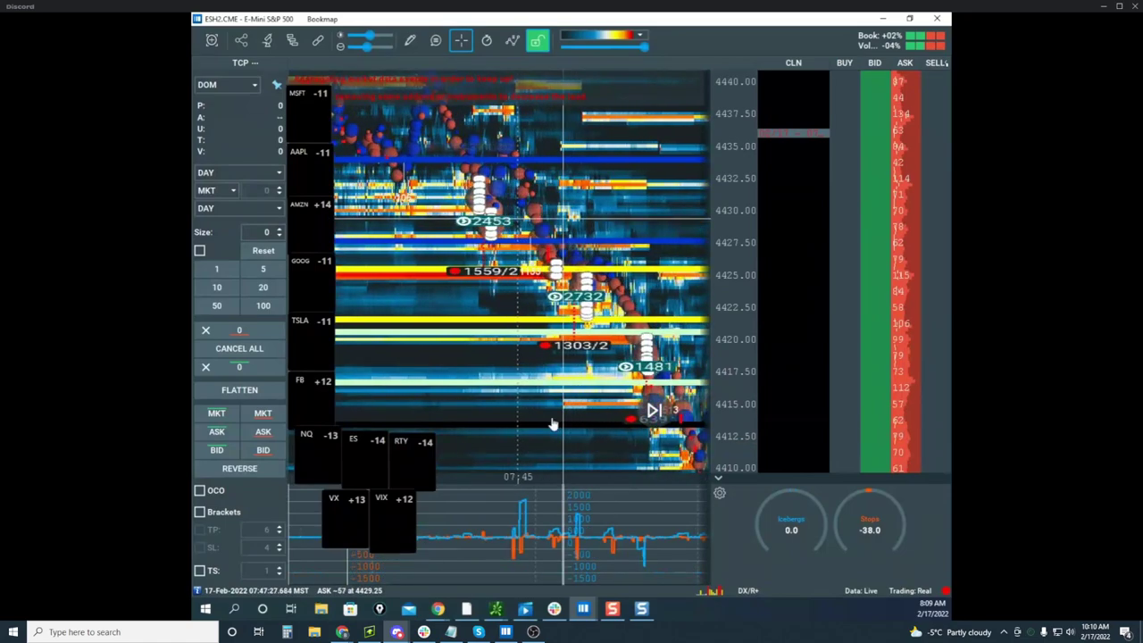
scroll(549, 357, down, 2)
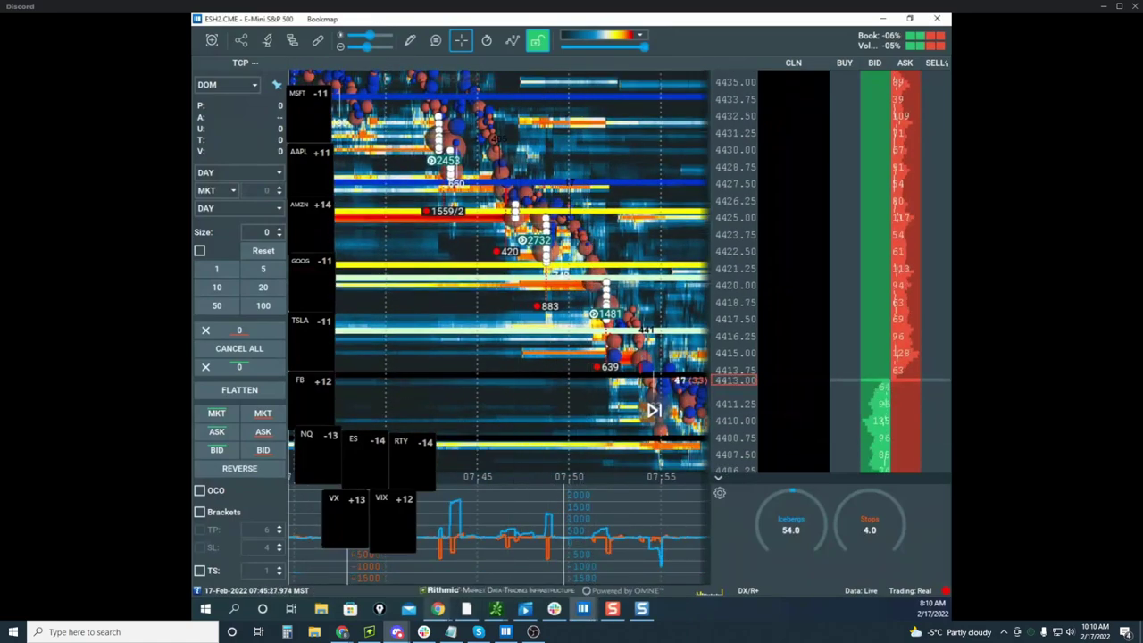
Switch to the Sierra Chart remote session in Chrome and show the ES chart in place of the NQ chart
mouse_move(444, 616)
click(451, 565)
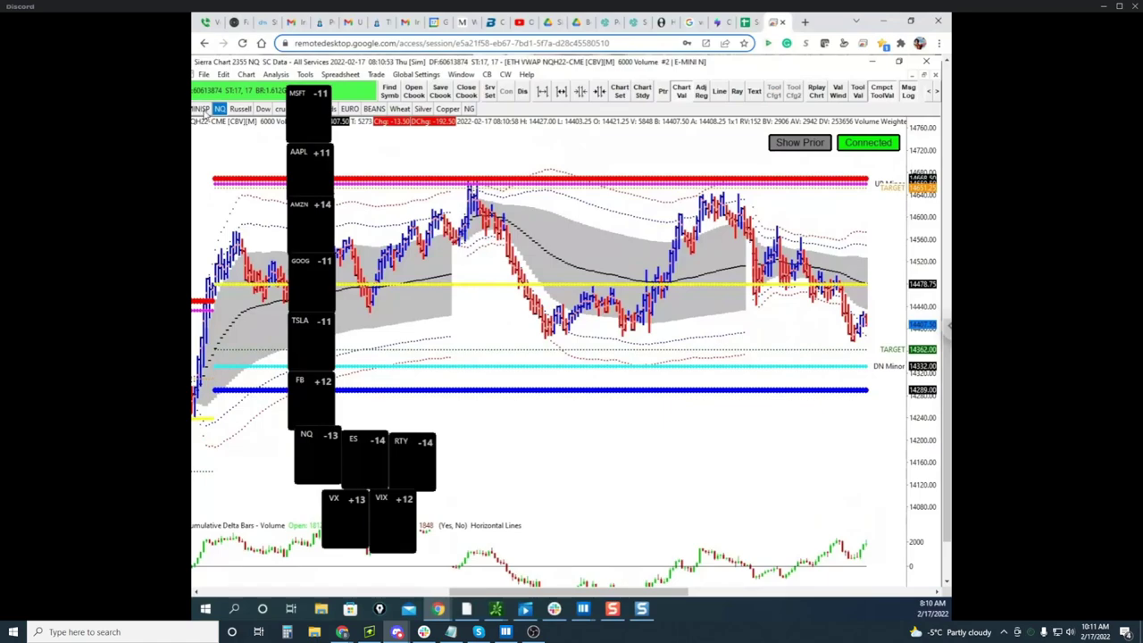
click(201, 109)
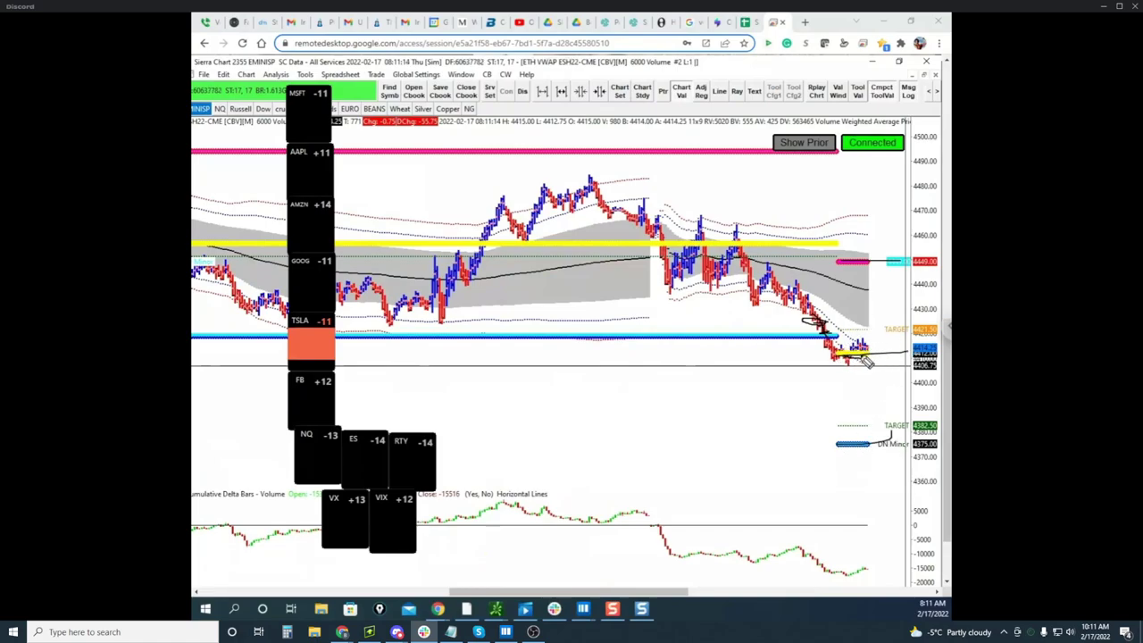
Mark a drop toward the circled 4375 level and a bounce above the 4421.50 target freehand on the ES chart, and clear the drawing
drag(862, 357, 881, 438)
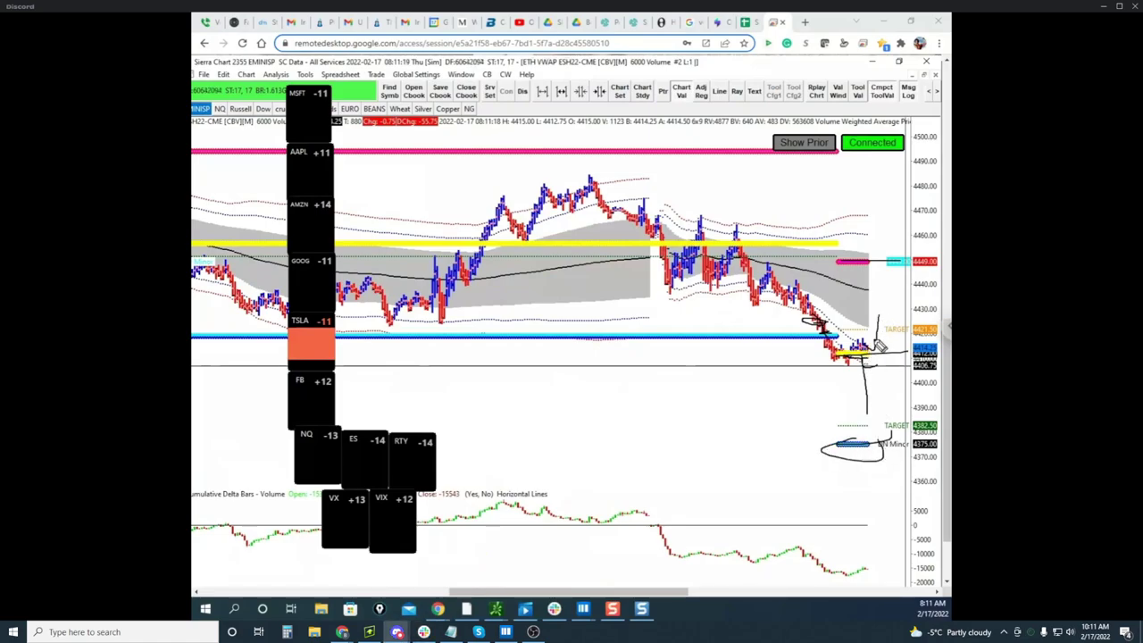
mouse_move(870, 348)
mouse_down()
mouse_move(890, 338)
mouse_move(882, 300)
mouse_up()
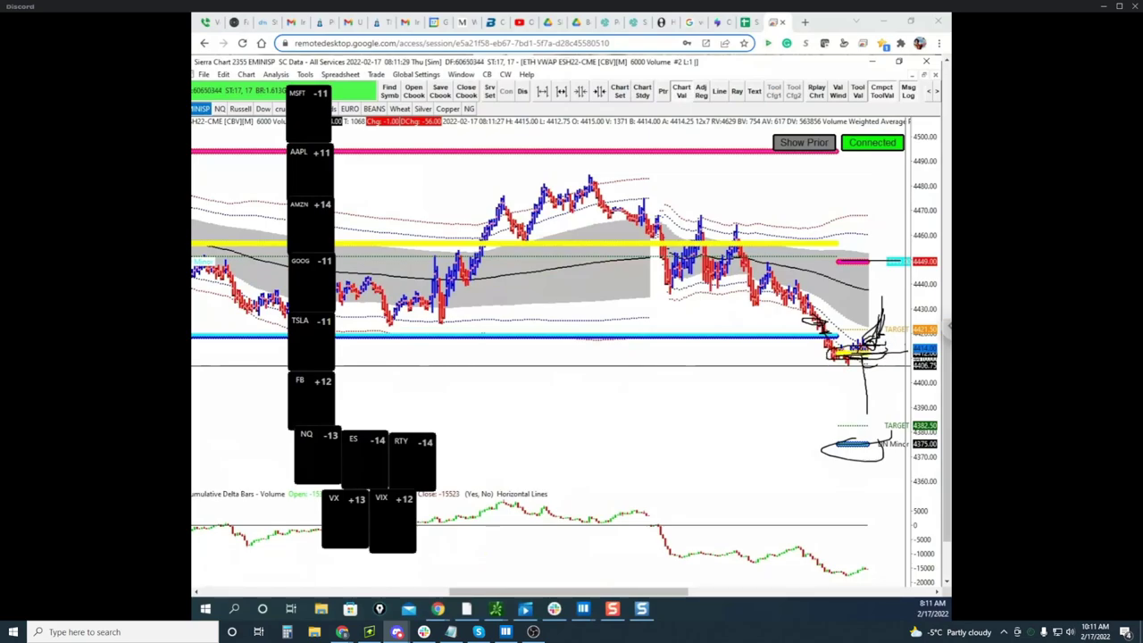
key(Escape)
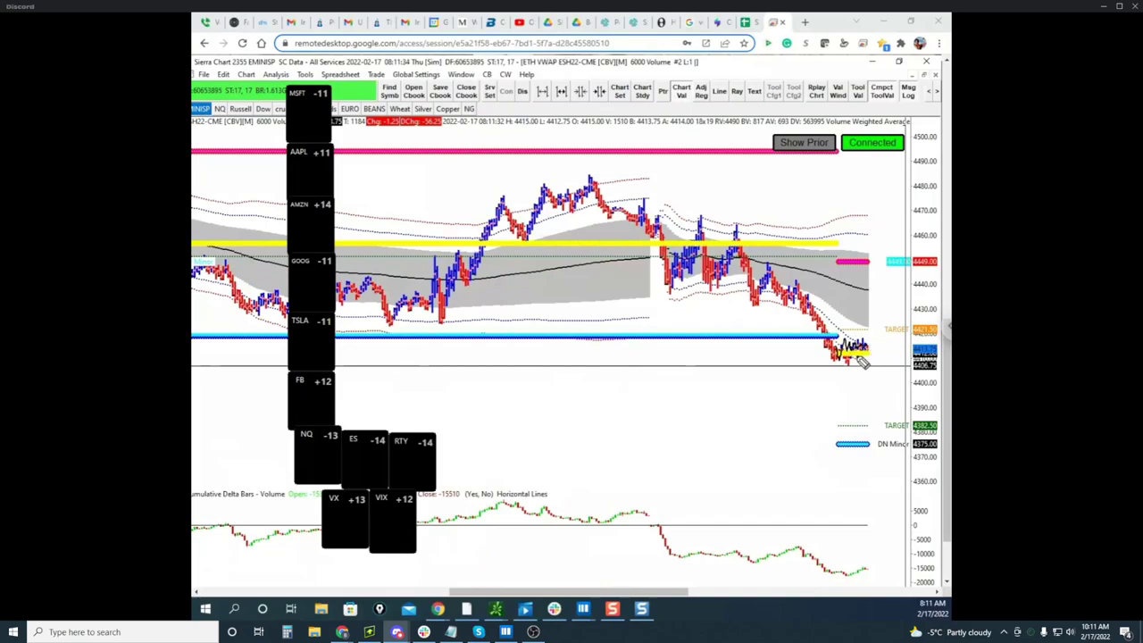
Sketch rally and pullback paths from the short yellow line near 4412 on the ES chart, clearing each drawing
mouse_move(844, 357)
mouse_down()
mouse_move(862, 306)
mouse_move(870, 350)
mouse_up()
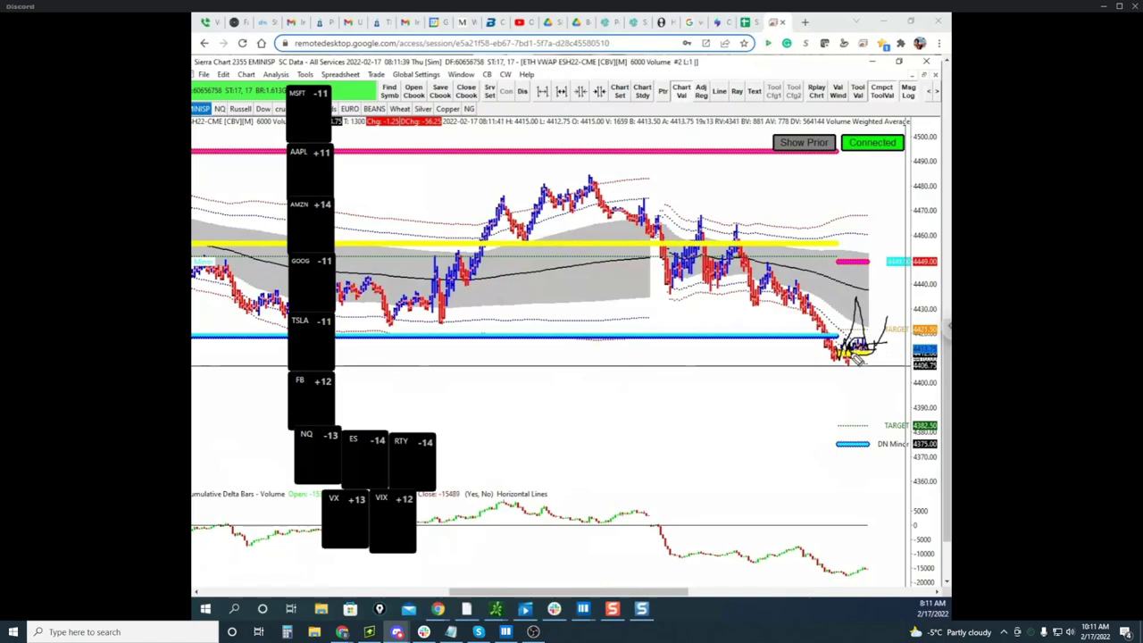
key(Delete)
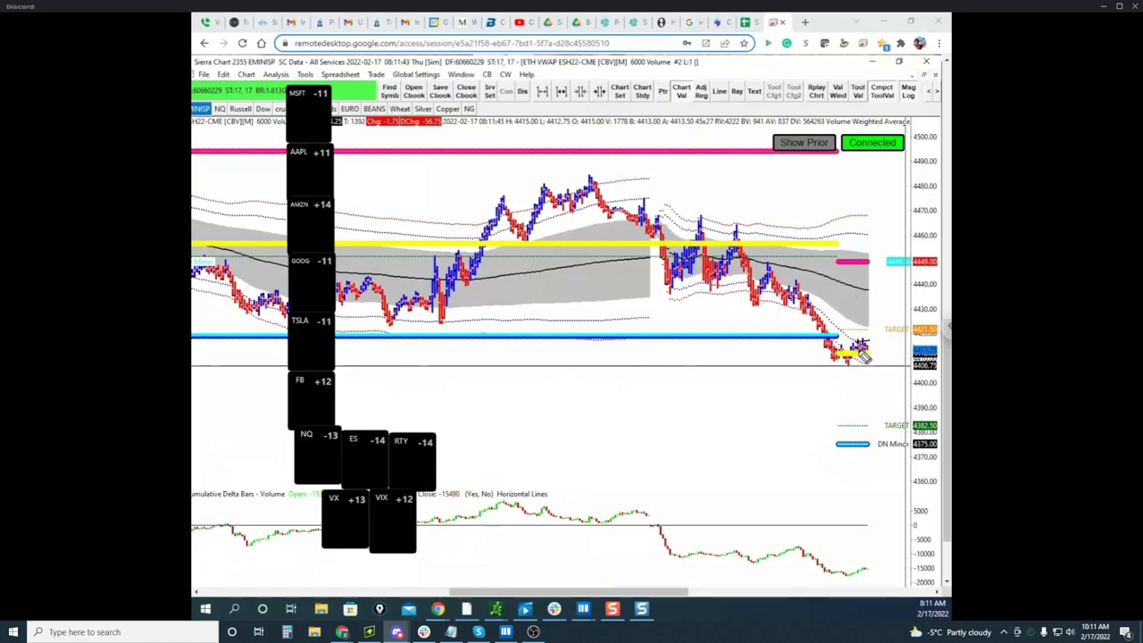
drag(862, 345, 884, 282)
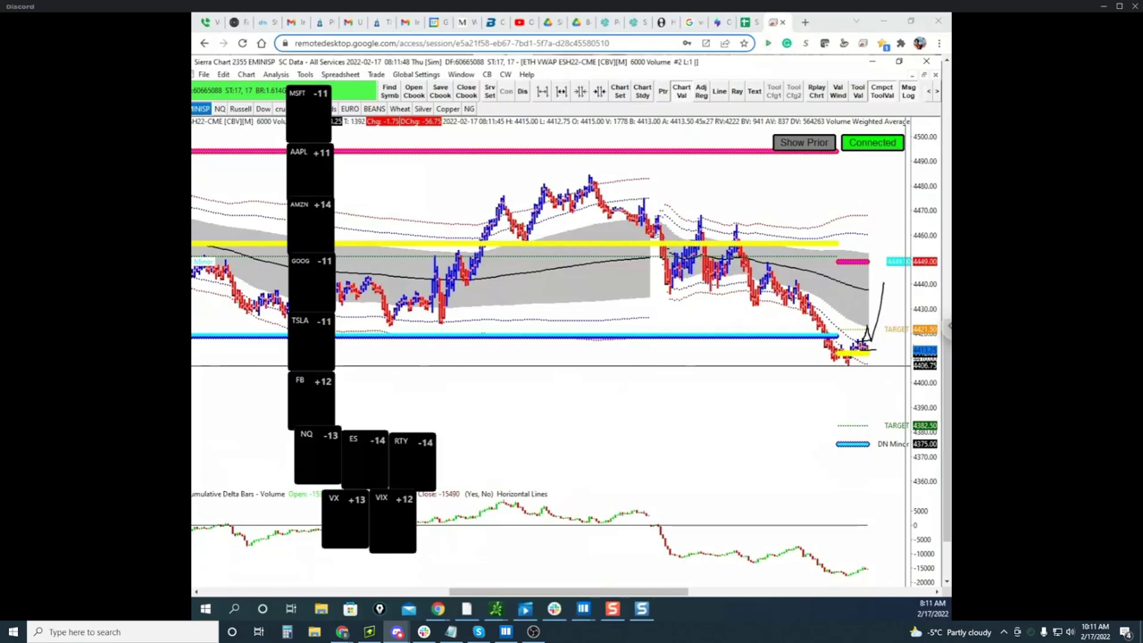
key(Escape)
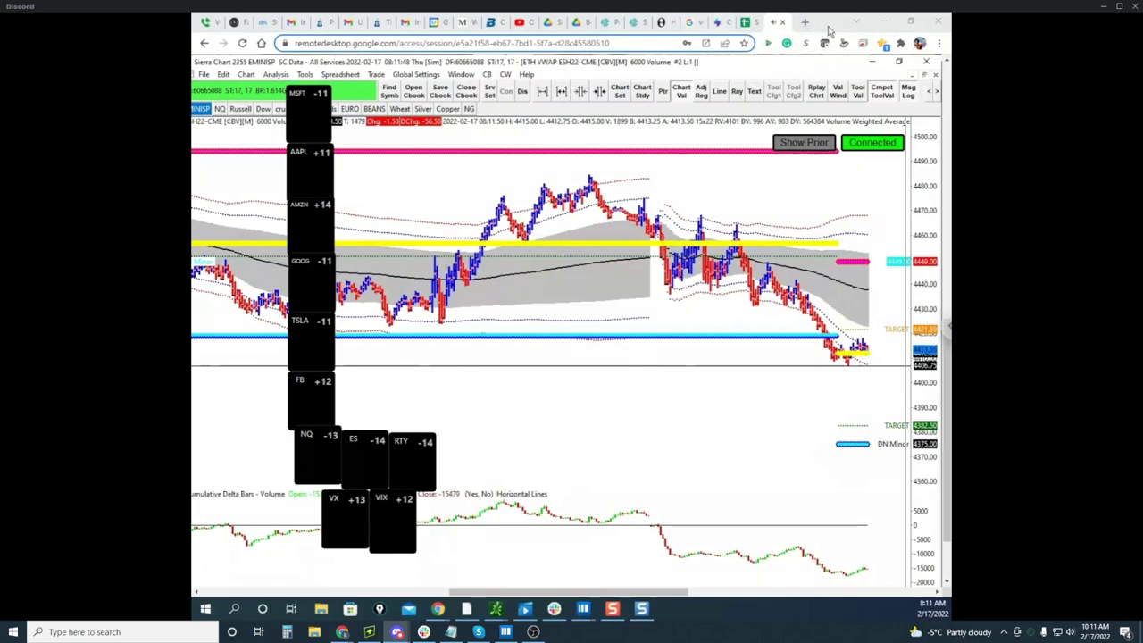
Return to the ES Bookmap heatmap and examine price action around the 08:09 marker cluster at several time and price scales
drag(827, 30, 503, 104)
click(658, 125)
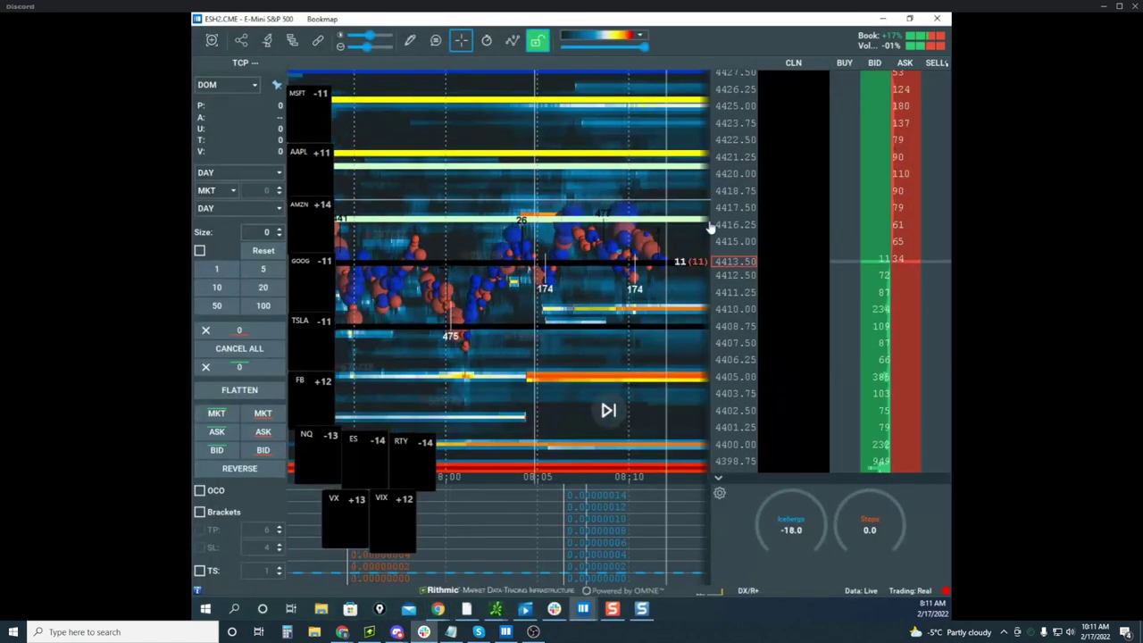
drag(733, 239, 705, 294)
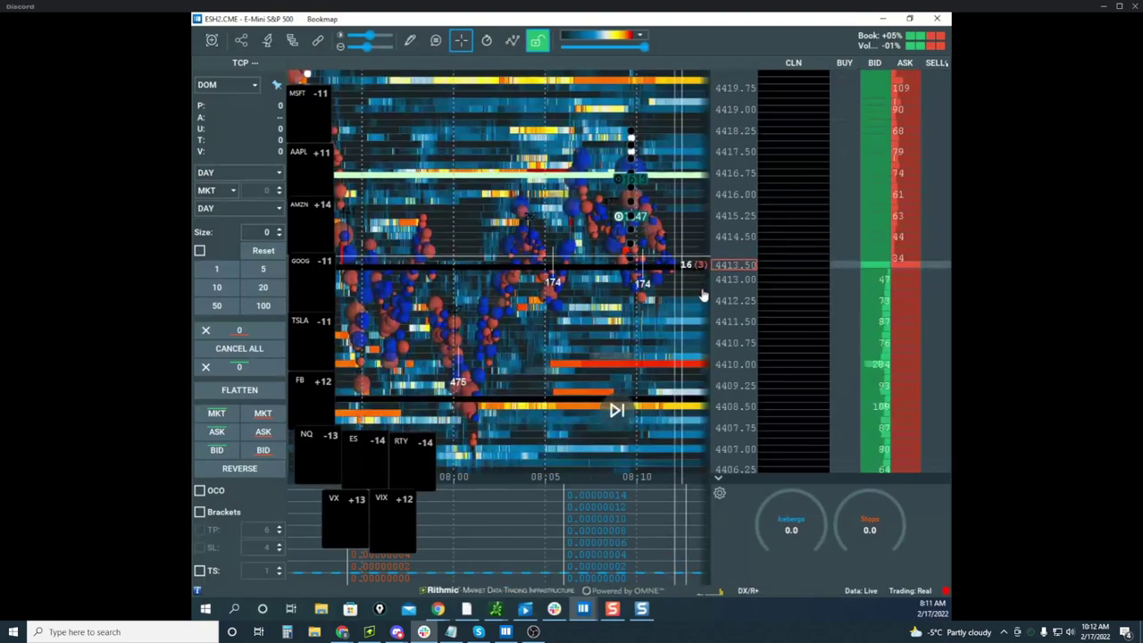
drag(663, 154, 662, 176)
scroll(661, 176, up, 5)
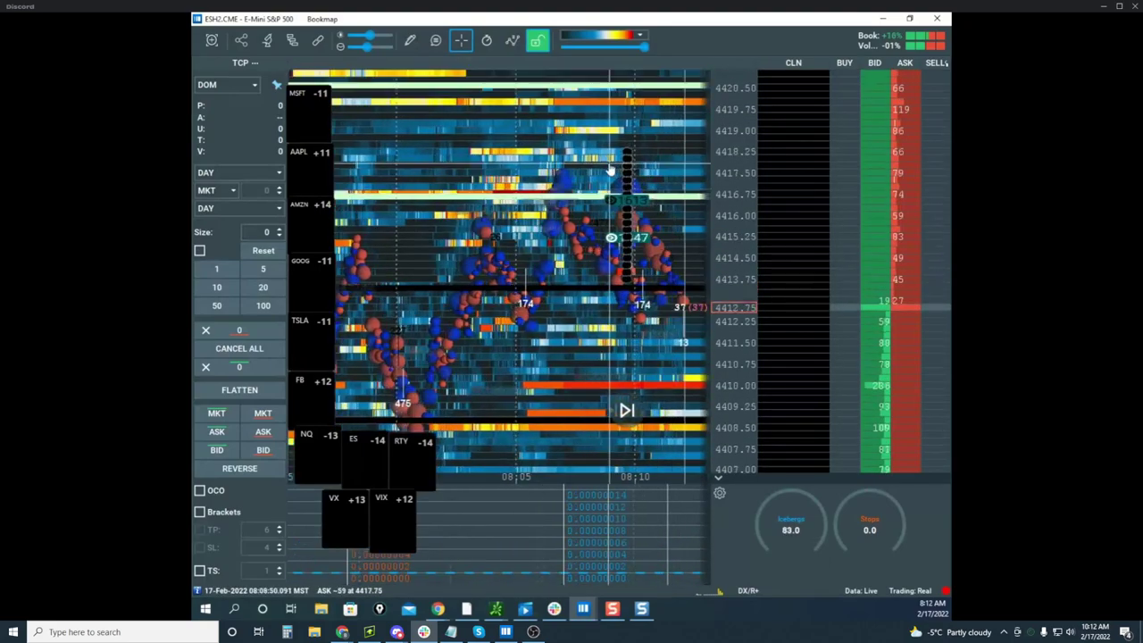
scroll(684, 301, down, 3)
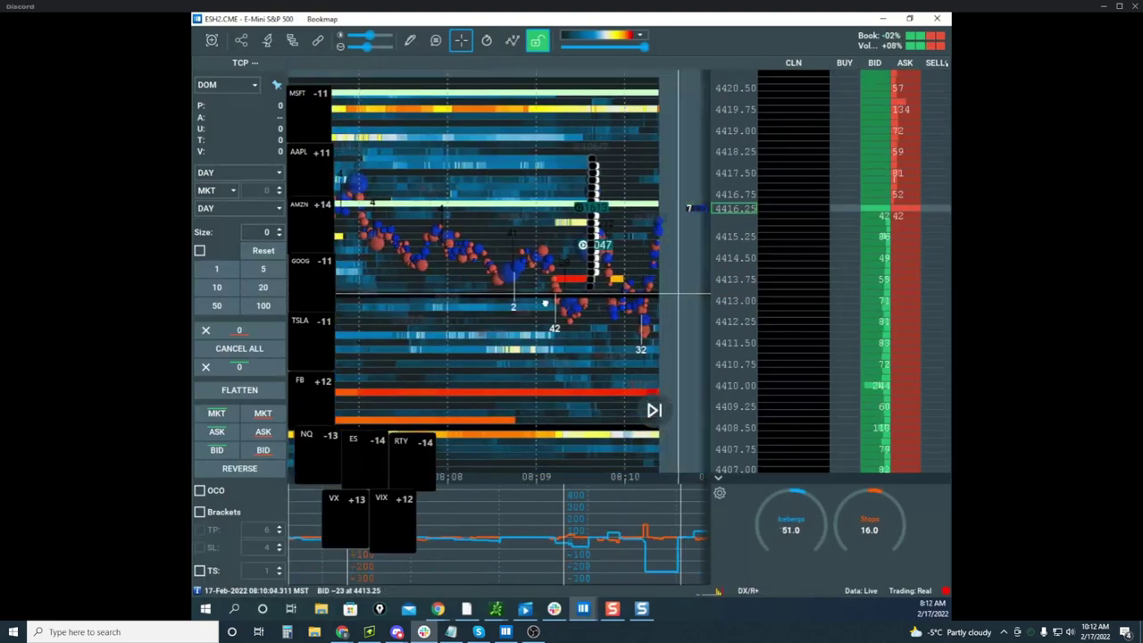
scroll(721, 304, up, 2)
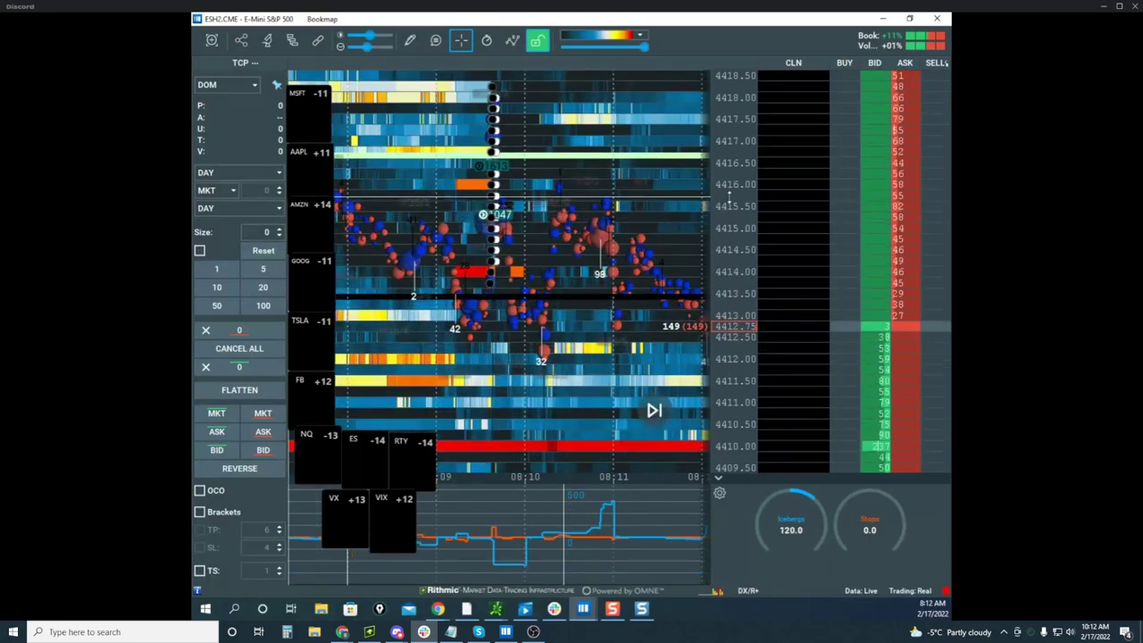
Mark a level near 4413.5, the zone below 4408.50 and possible rally and drop paths freehand on the ES heatmap, and clear the drawing
key(alt+Tab)
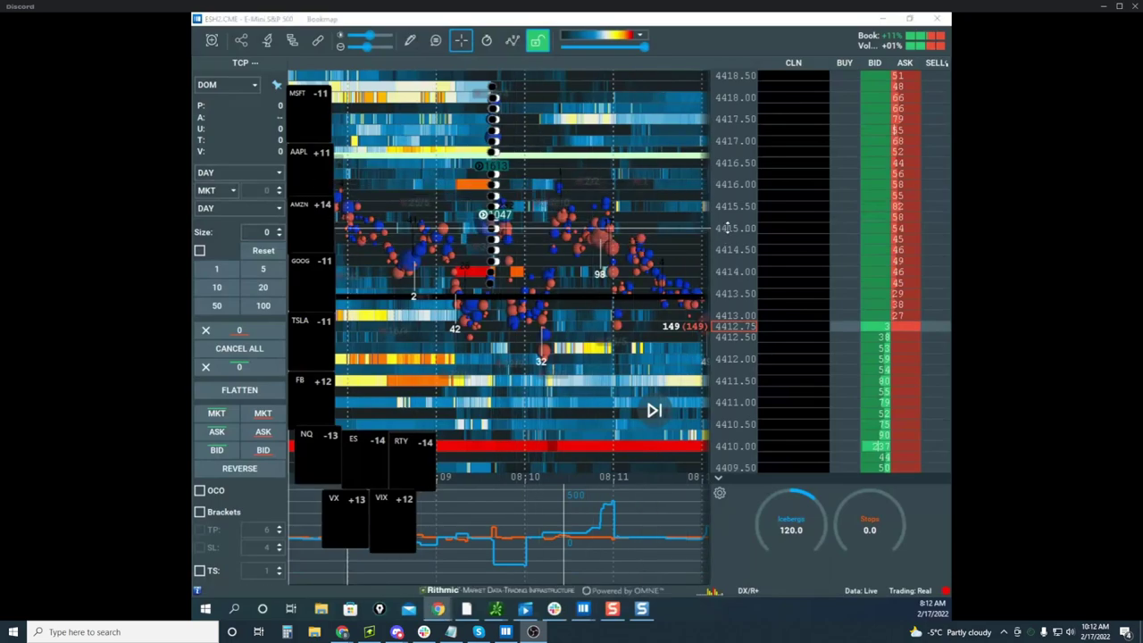
drag(729, 220, 732, 263)
drag(884, 283, 876, 349)
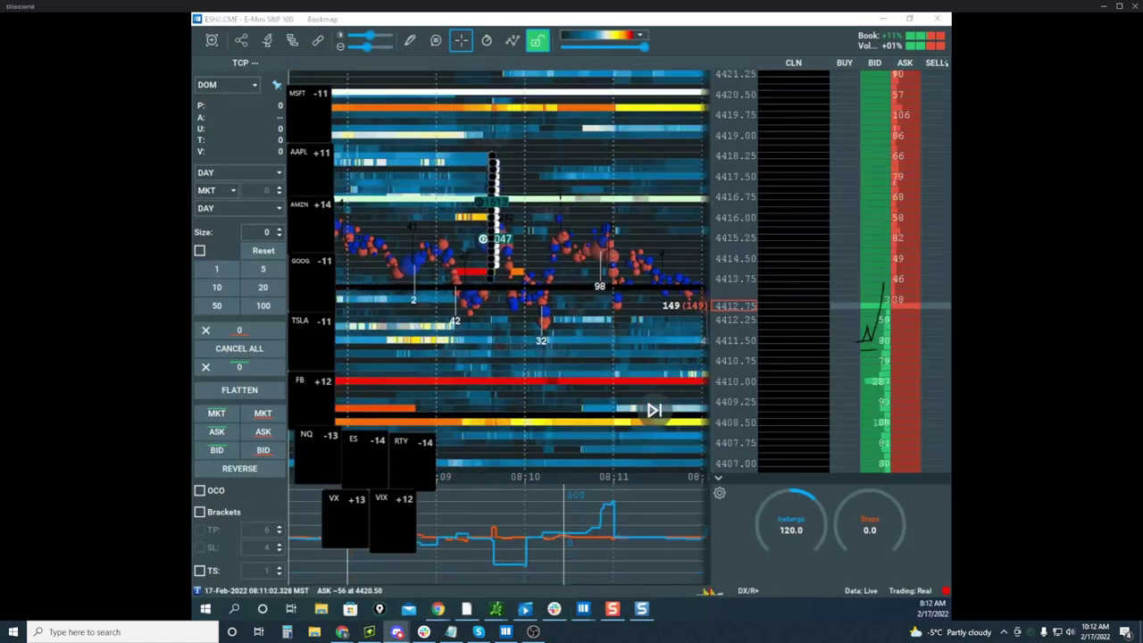
key(Escape)
drag(457, 289, 732, 285)
mouse_move(416, 441)
mouse_down()
mouse_move(706, 451)
mouse_move(720, 434)
mouse_up()
mouse_move(496, 280)
mouse_down()
mouse_move(555, 80)
mouse_move(580, 93)
mouse_move(637, 286)
mouse_move(668, 252)
mouse_move(681, 155)
mouse_move(710, 114)
mouse_up()
drag(672, 427, 686, 514)
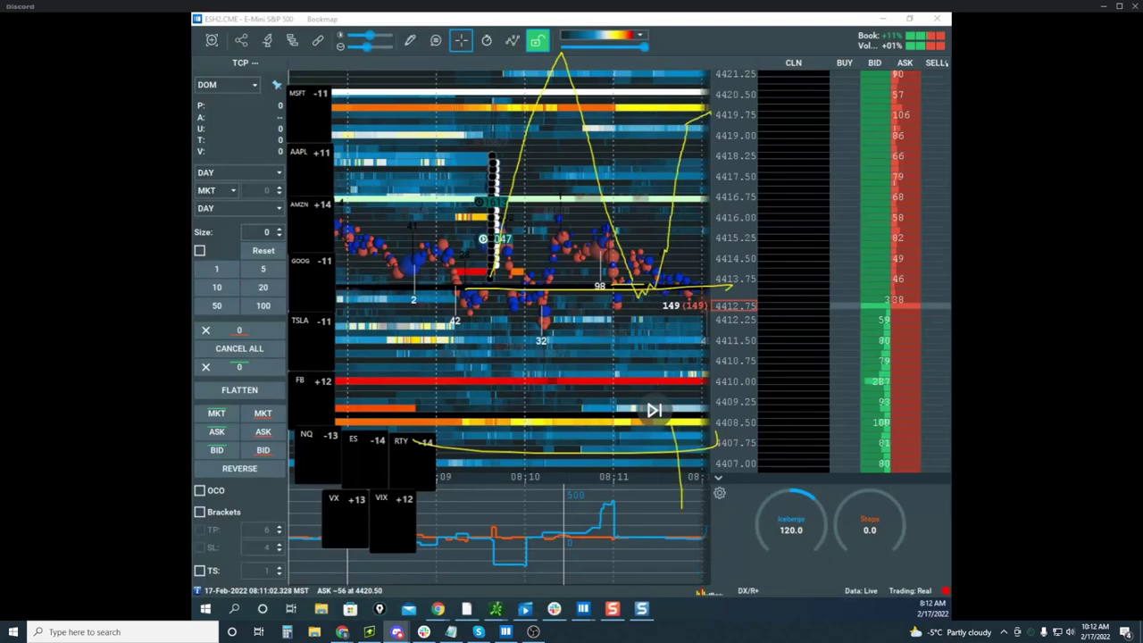
key(Escape)
Examine recent ES price action and resting liquidity on the Bookmap heatmap over wider time and price ranges
scroll(723, 216, down, 5)
scroll(624, 206, down, 5)
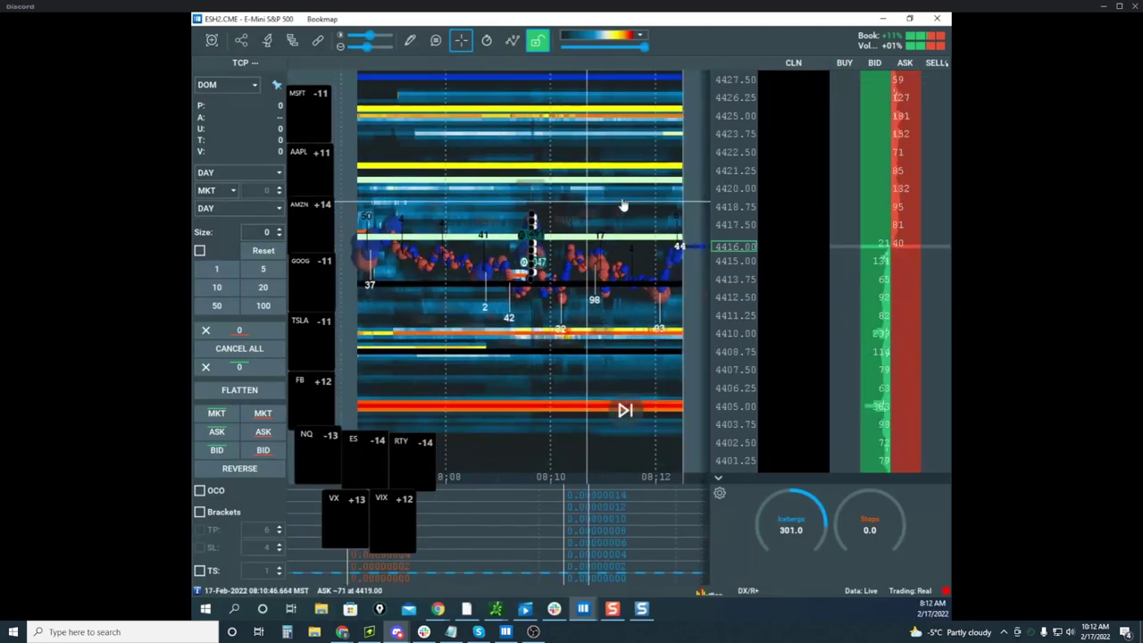
drag(623, 205, 543, 160)
scroll(546, 165, down, 2)
drag(589, 219, 705, 205)
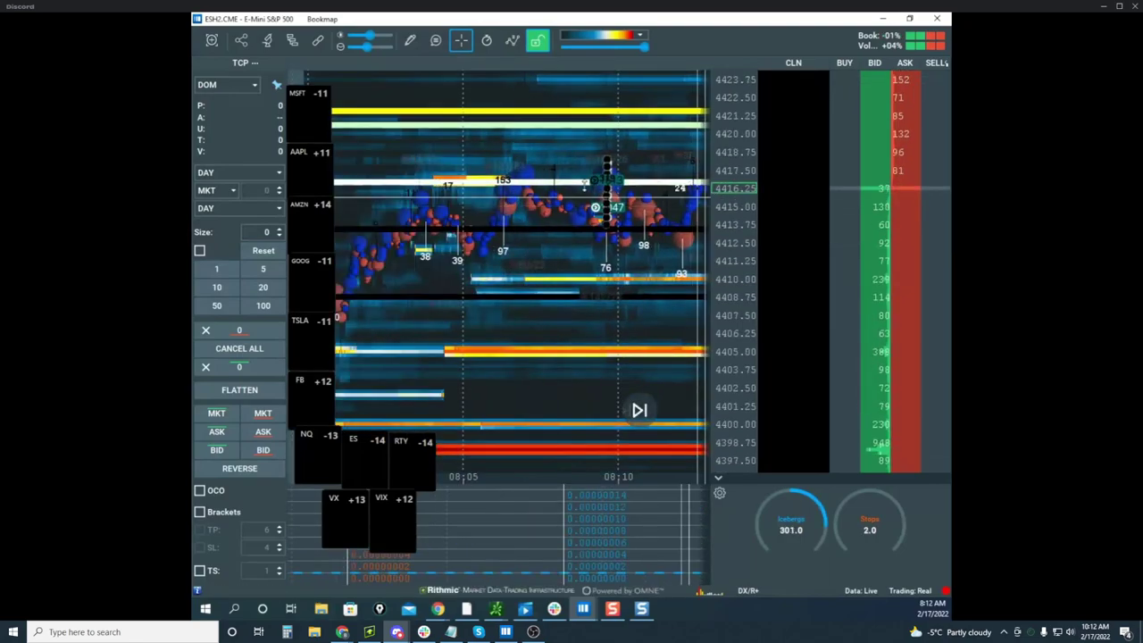
drag(585, 186, 538, 203)
scroll(541, 204, down, 3)
scroll(715, 208, up, 2)
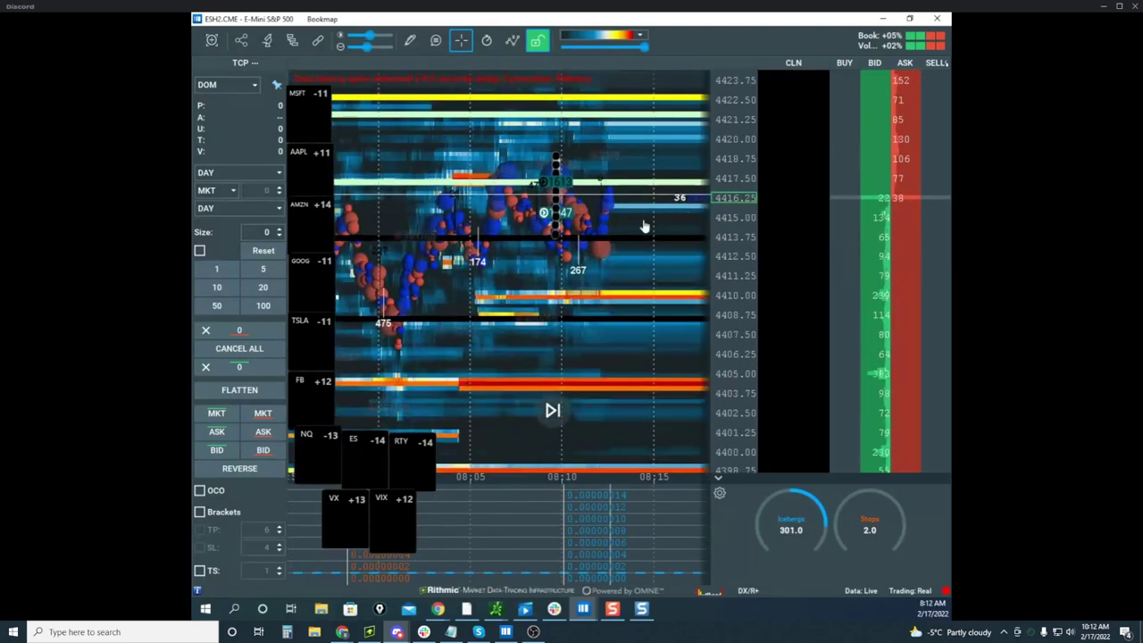
drag(645, 227, 634, 239)
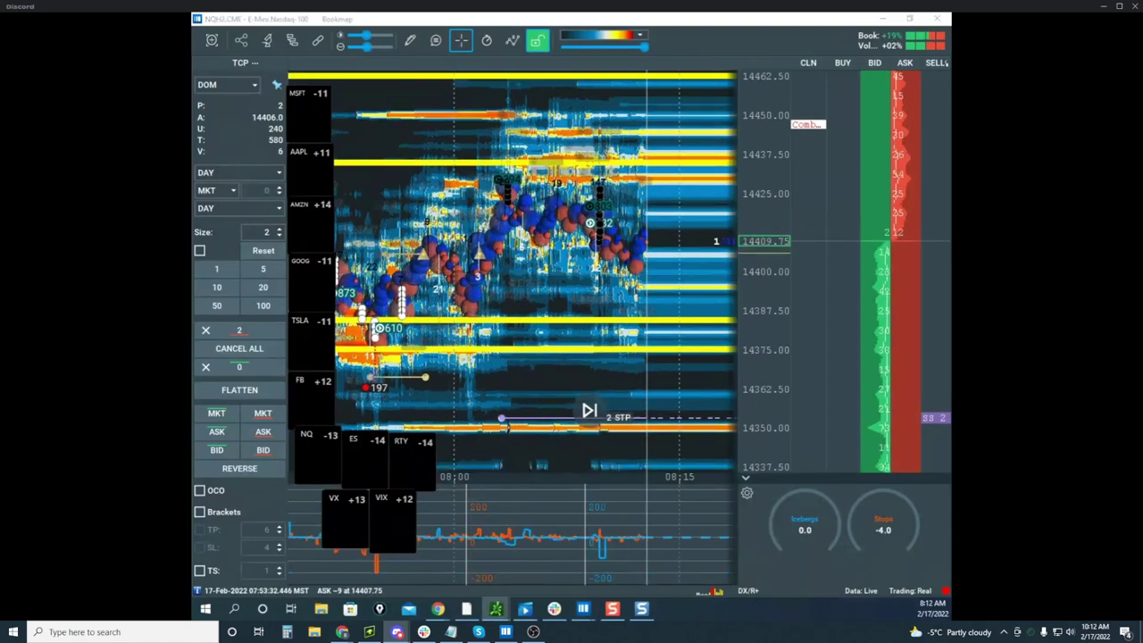
Check the NQ thinkorswim chart, return to the NQ Bookmap heatmap and clear the leftover drawing
drag(193, 268, 620, 126)
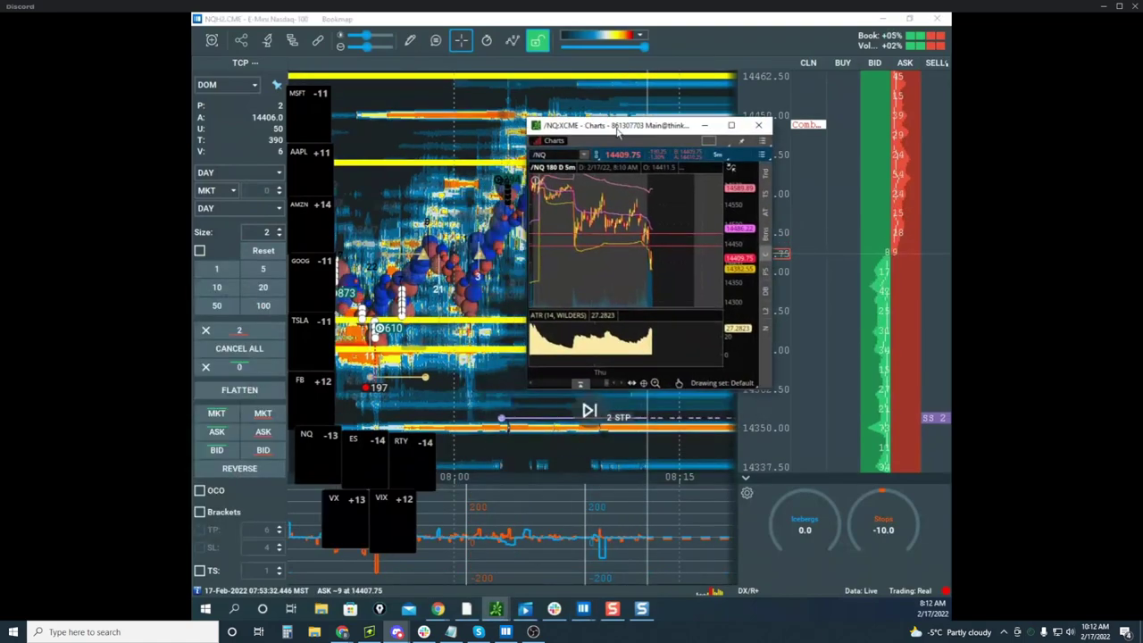
key(alt+Tab)
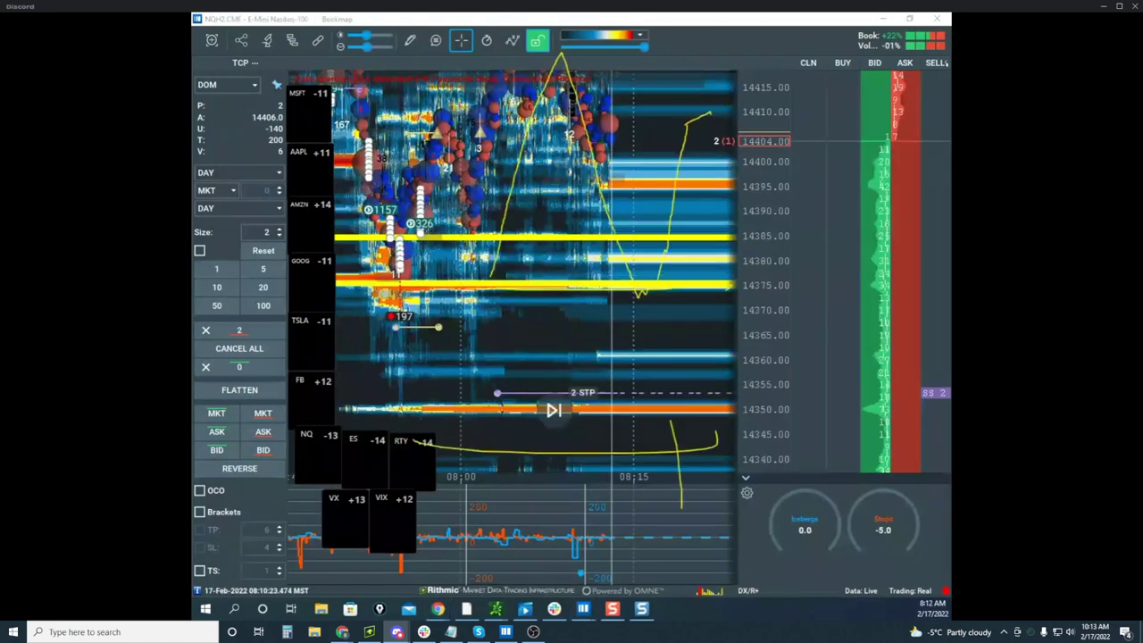
key(Delete)
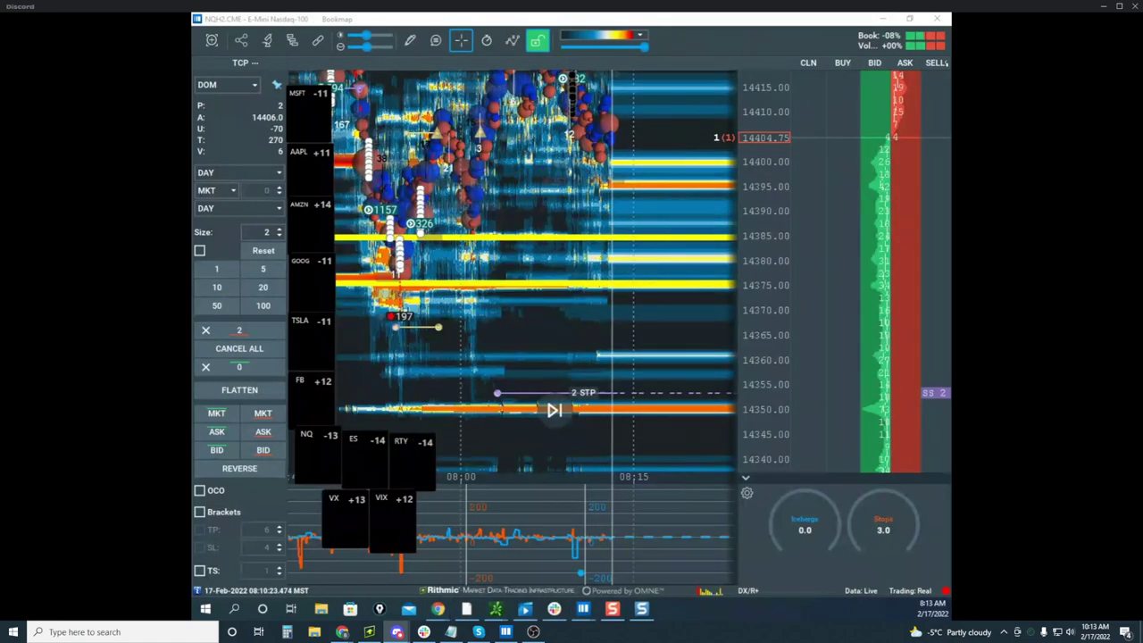
Sketch the 14375–14390 zone, a drop toward 14355 and rally paths from 14405 and 14400 on the NQ heatmap, and clear the drawing
mouse_move(682, 220)
mouse_down()
mouse_move(616, 211)
mouse_move(740, 281)
mouse_move(684, 339)
mouse_move(685, 390)
mouse_up()
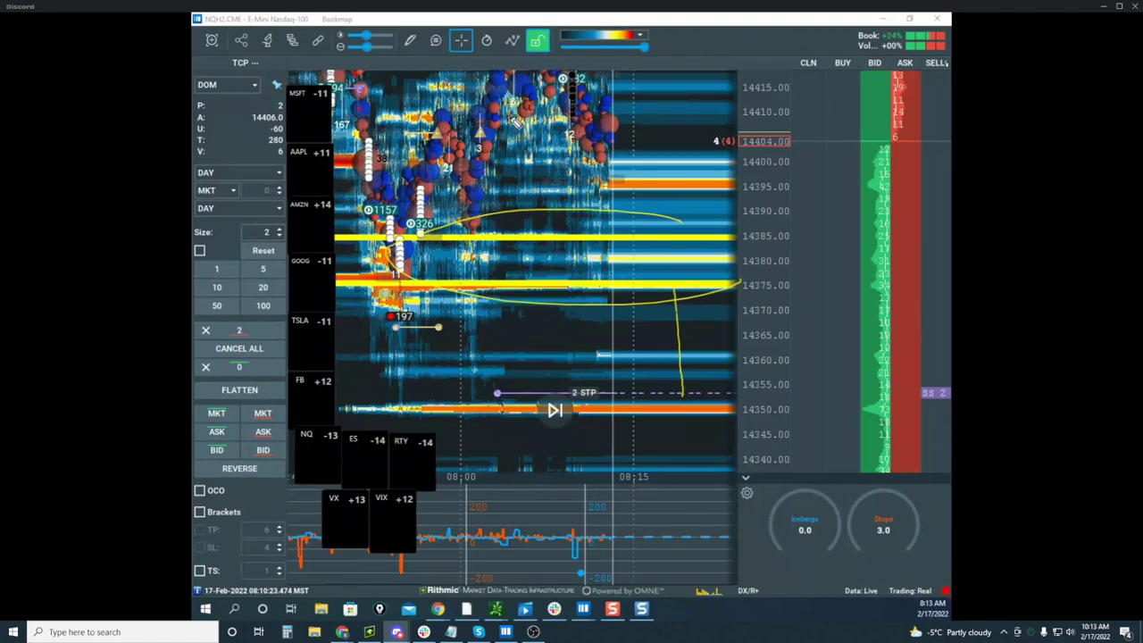
mouse_move(484, 124)
mouse_down()
mouse_move(495, 143)
mouse_move(516, 49)
mouse_up()
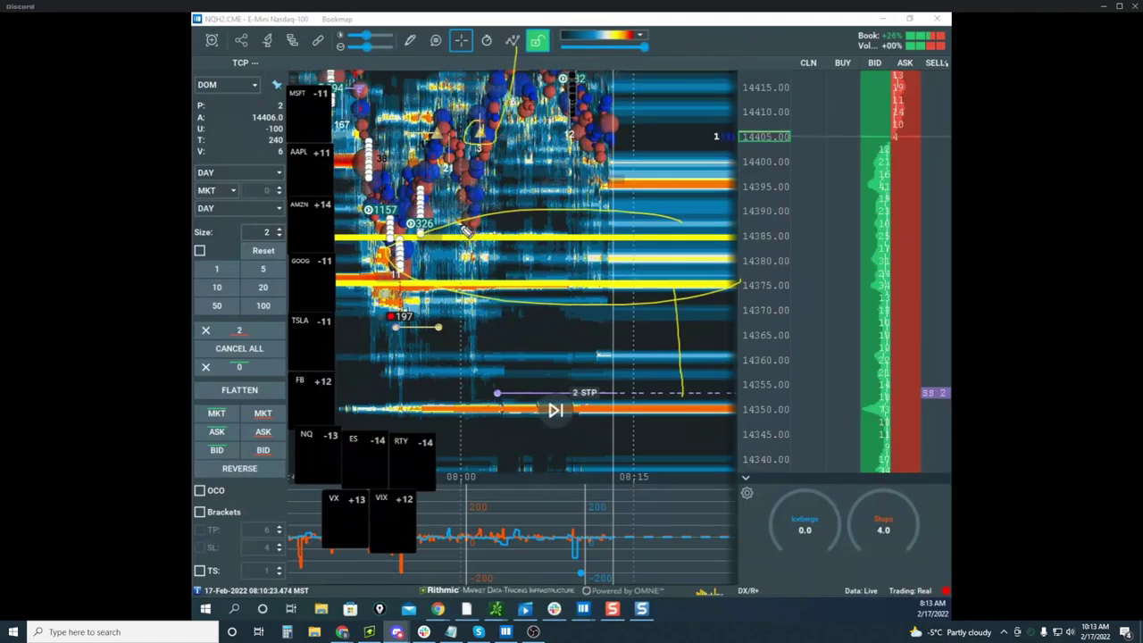
mouse_move(409, 199)
mouse_down()
mouse_move(446, 125)
mouse_move(482, 234)
mouse_move(492, 134)
mouse_move(601, 54)
mouse_up()
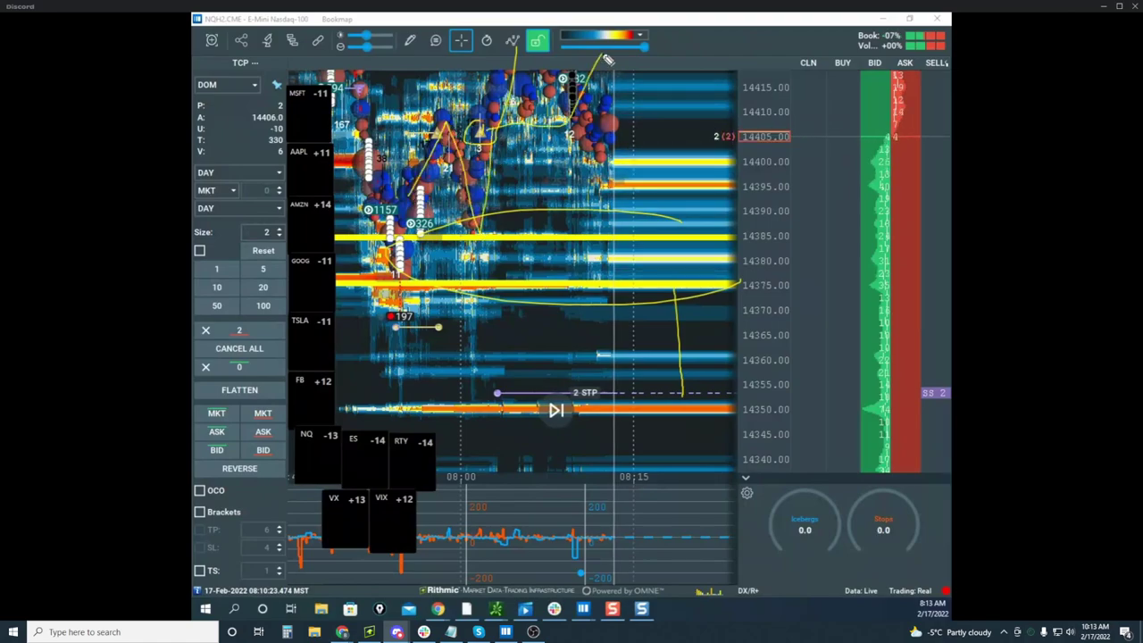
mouse_move(684, 332)
mouse_down()
mouse_move(669, 388)
mouse_move(723, 358)
mouse_up()
drag(628, 168, 723, 32)
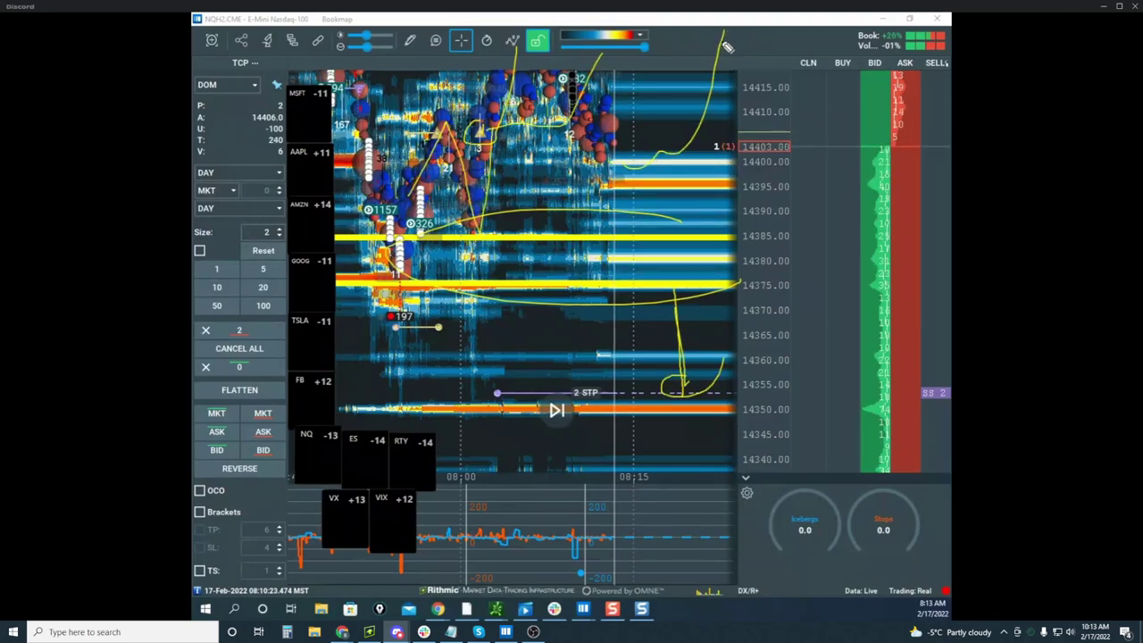
key(Escape)
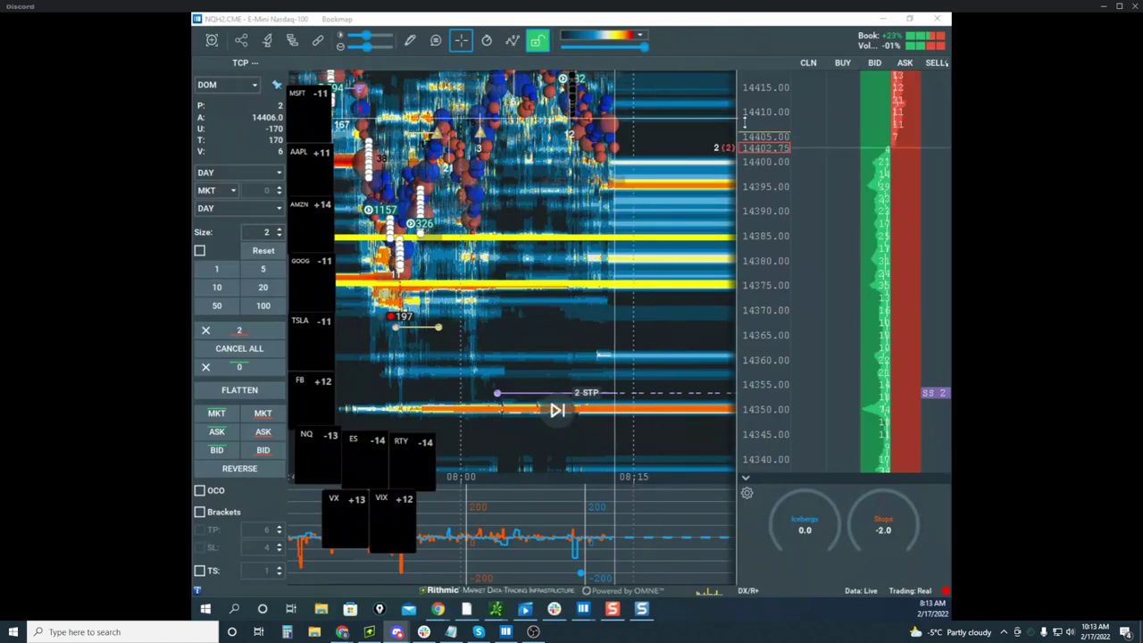
View the NQ Bookmap heatmap over a wider price range, up to about 14445
scroll(728, 148, down, 2)
mouse_move(658, 138)
mouse_down()
mouse_move(655, 182)
mouse_move(647, 175)
mouse_up()
scroll(740, 188, down, 1)
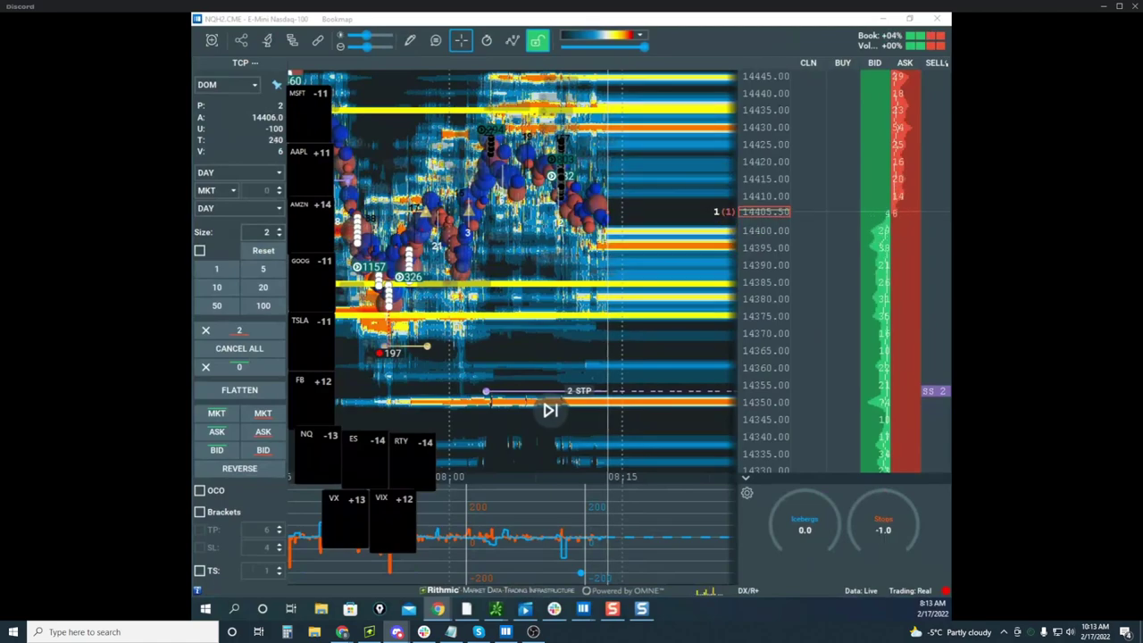
Switch to the remote Sierra Chart session and inspect relative volume on the 5-minute NQ, ES and RTY charts
drag(291, 111, 513, 135)
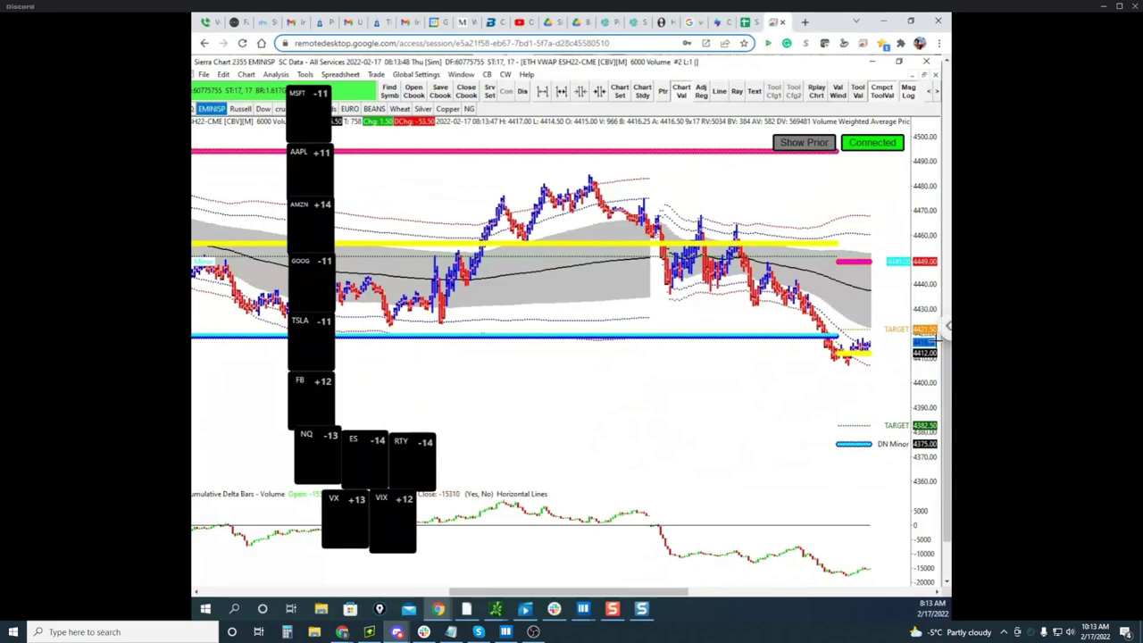
drag(920, 347, 919, 335)
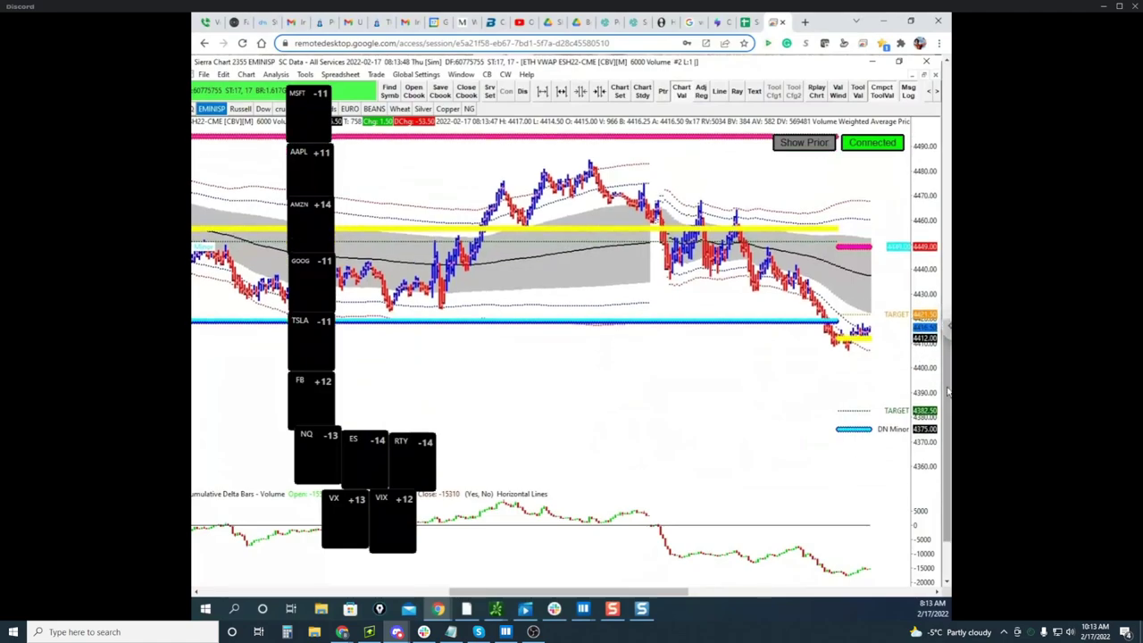
scroll(945, 422, down, 2)
scroll(944, 422, down, 1)
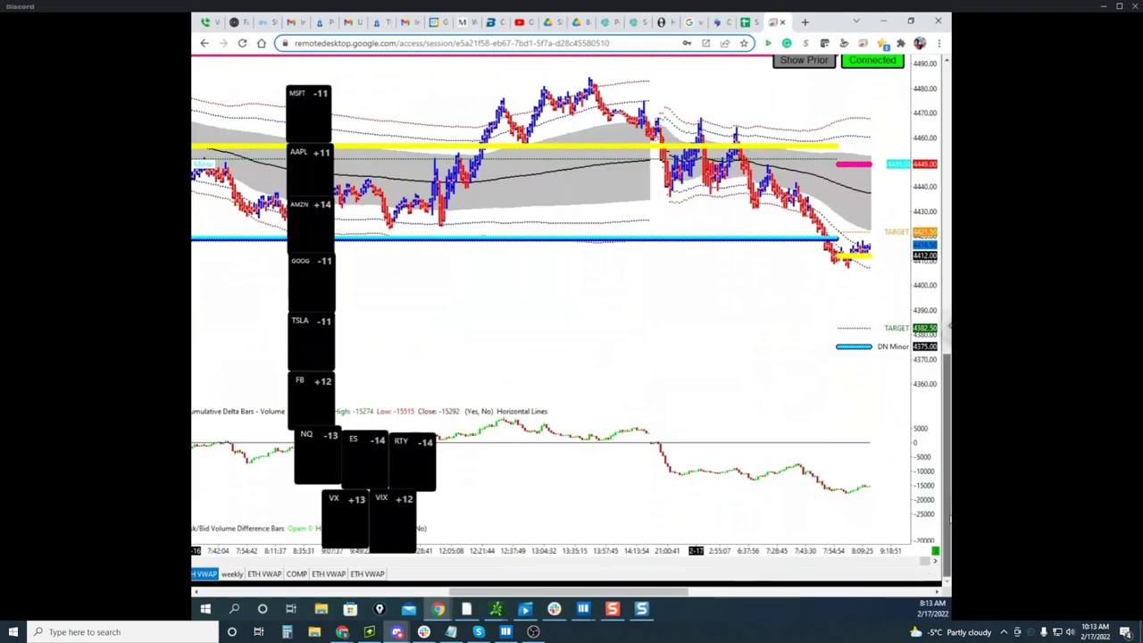
drag(681, 599, 865, 563)
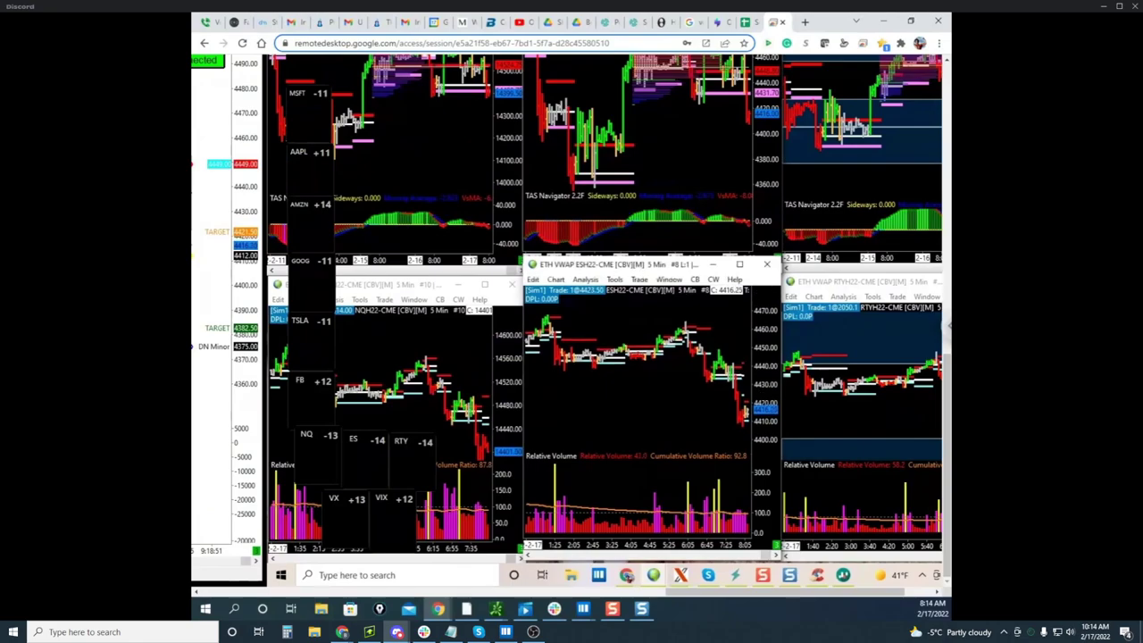
key(ctrl+2)
key(Delete)
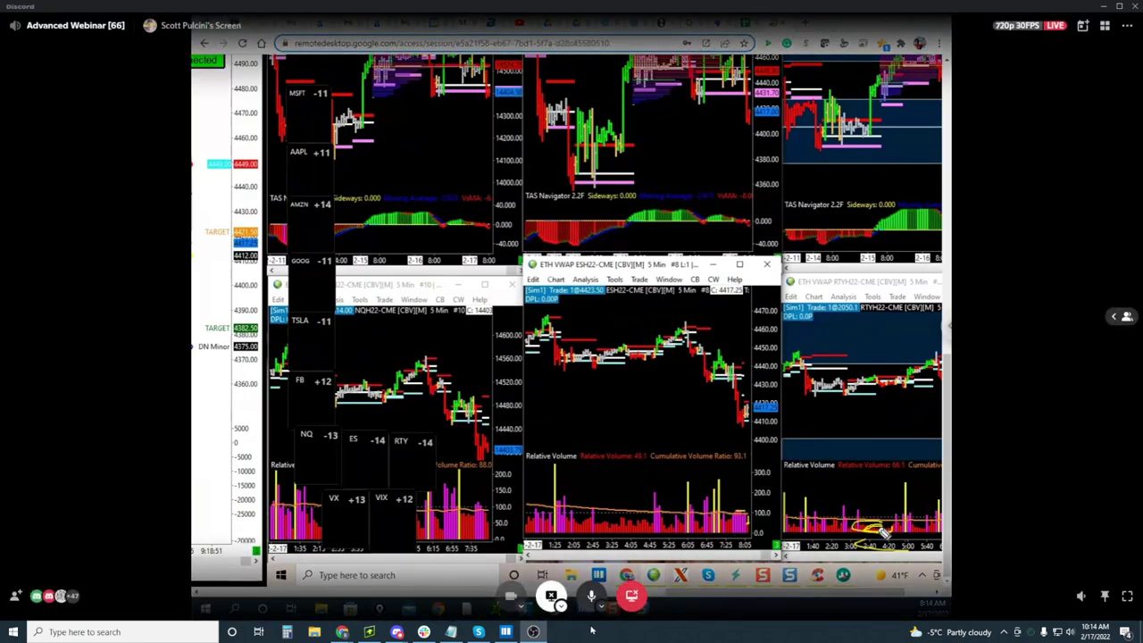
Check the ES Bookmap window, switch to the thinkorswim /ES chart and clear the leftover marks
click(505, 634)
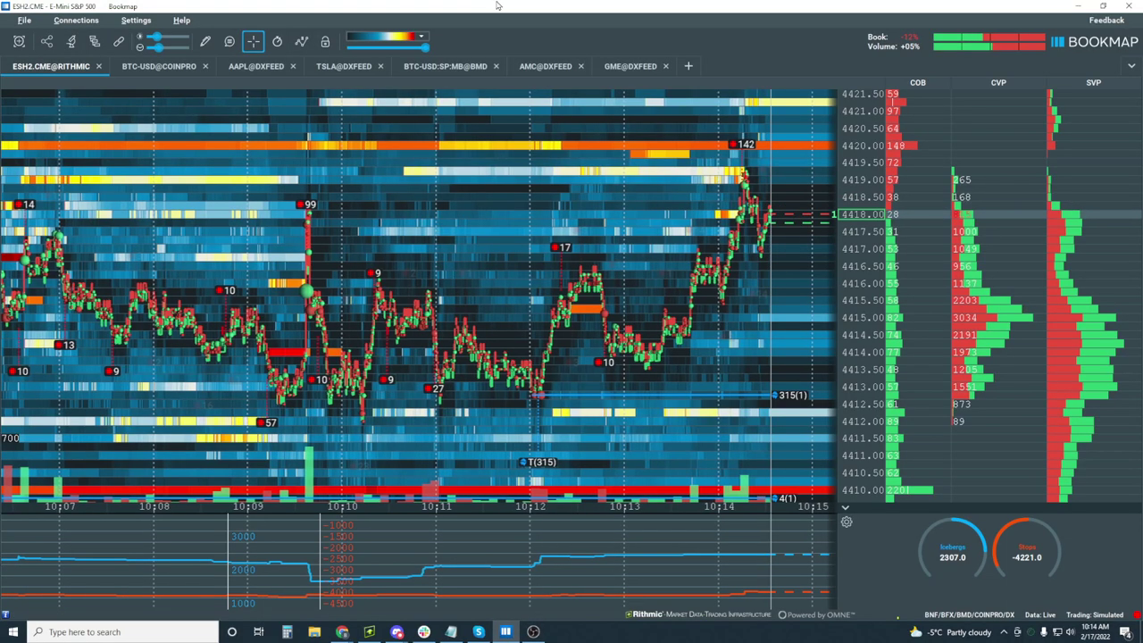
drag(497, 4, 1142, 34)
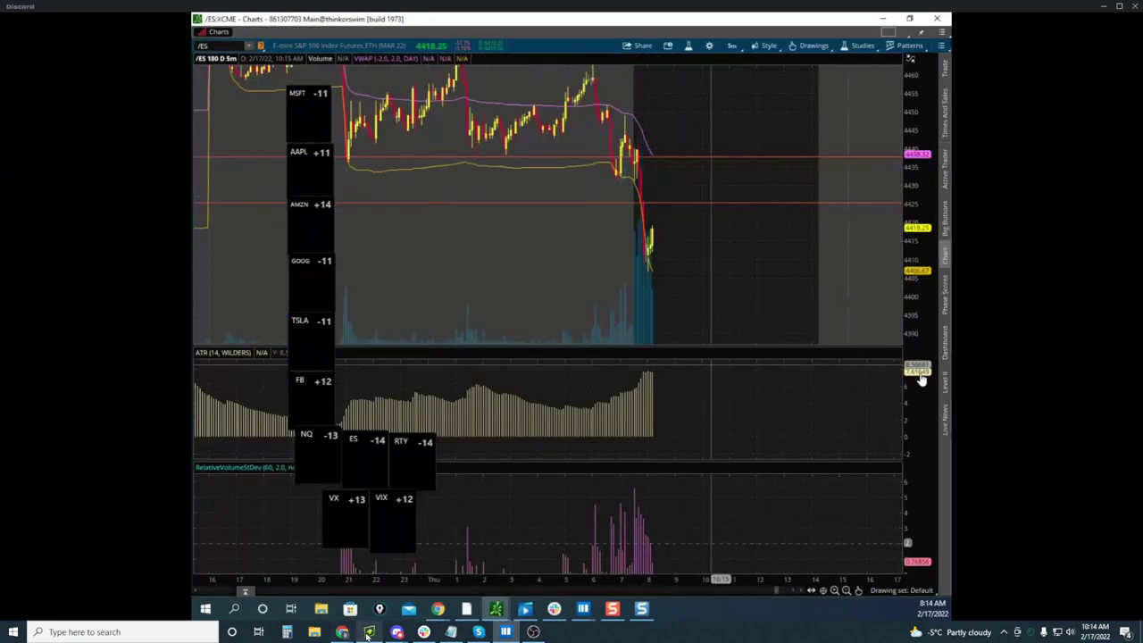
click(369, 632)
drag(538, 75, 1142, 81)
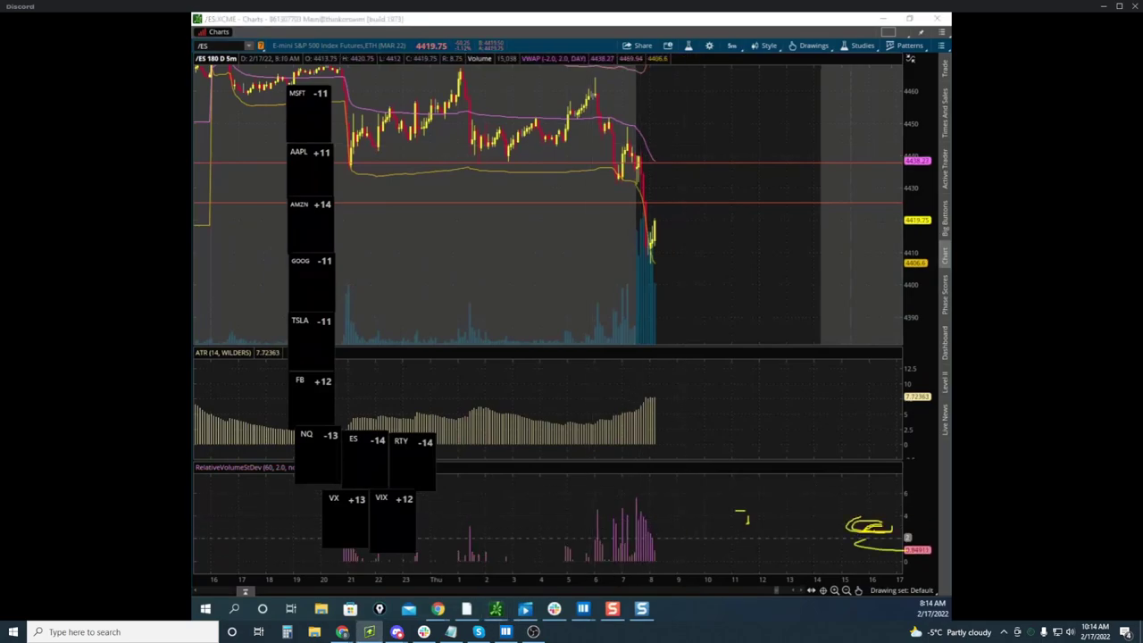
key(Escape)
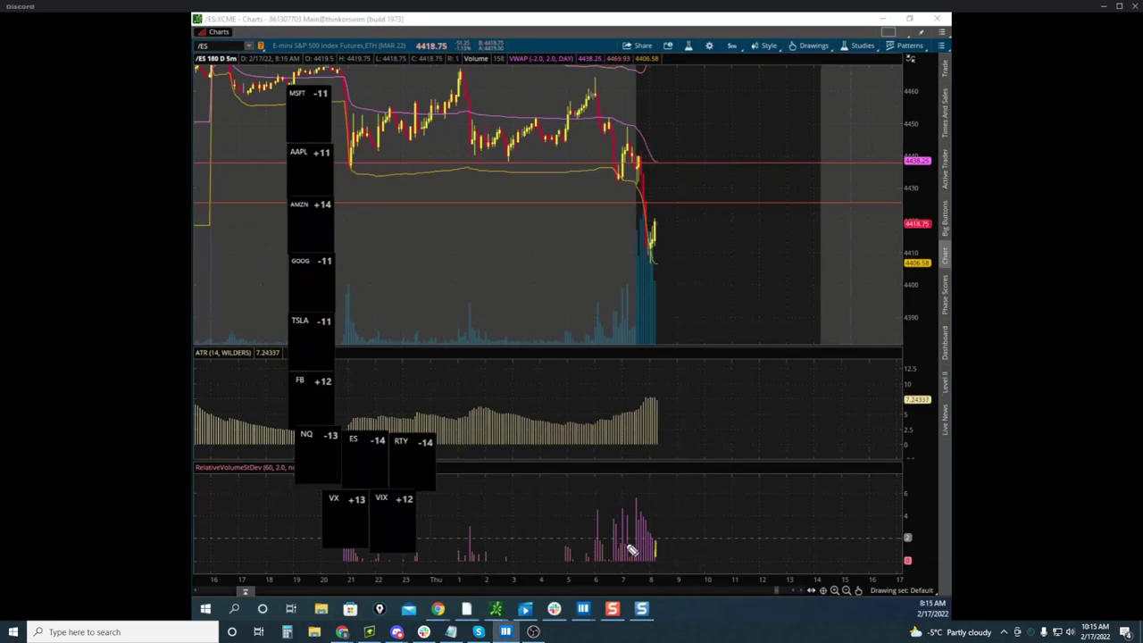
Circle the recent RelativeVolumeStDev bars on the /ES chart, clear that, and mark the peak bar with lines comparing it to earlier volume
mouse_move(560, 530)
mouse_down()
mouse_move(663, 568)
mouse_move(602, 536)
mouse_move(430, 536)
mouse_up()
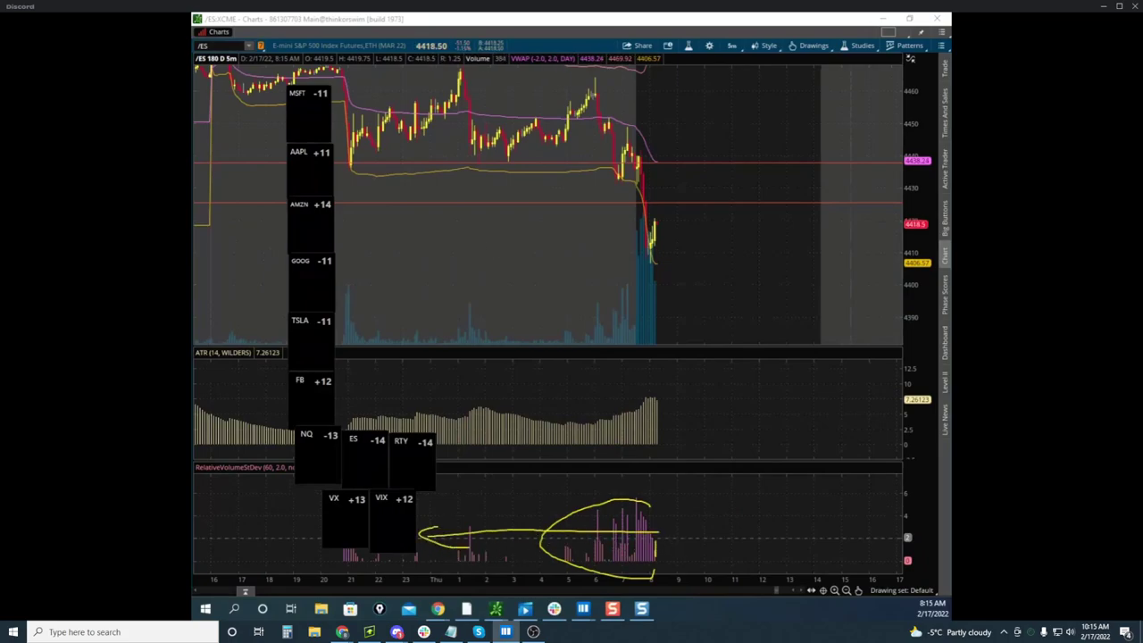
key(e)
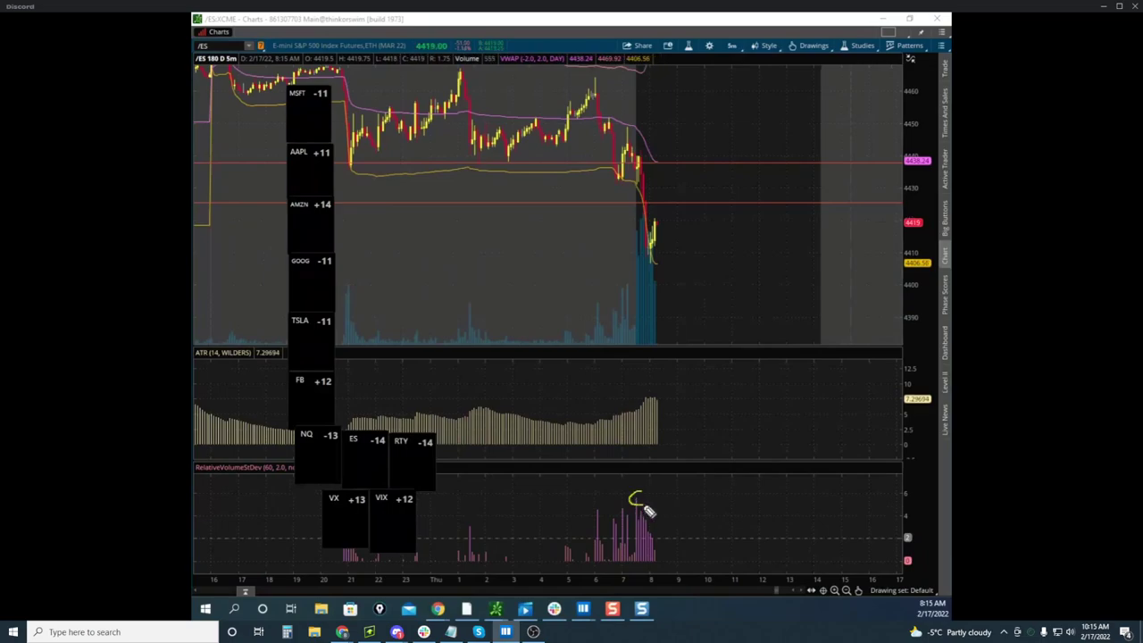
drag(645, 507, 913, 498)
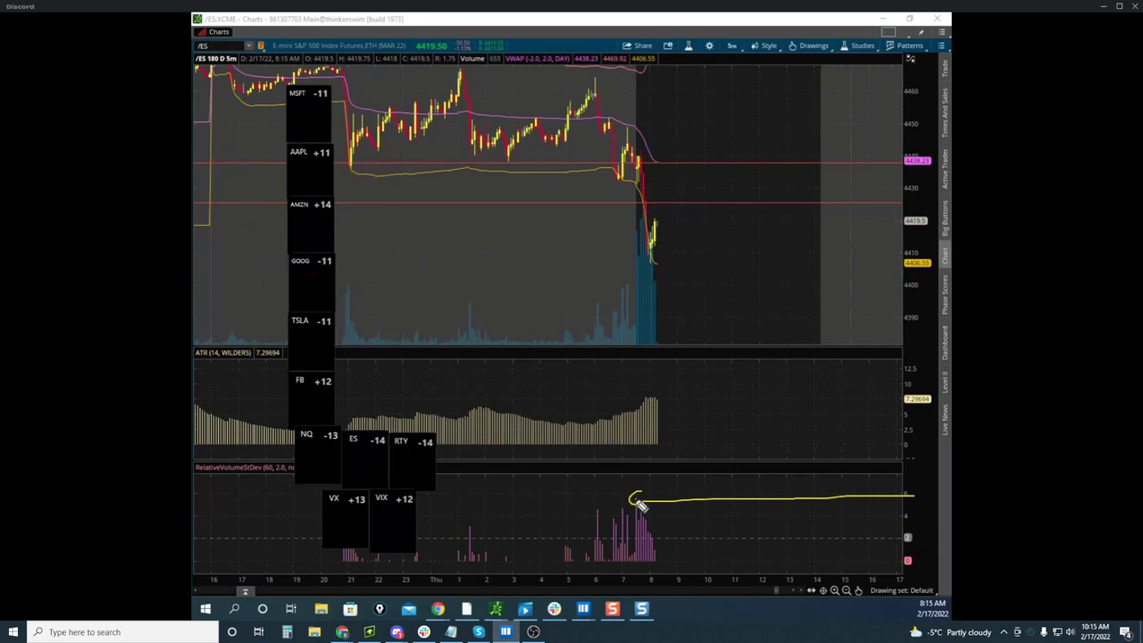
drag(637, 527, 451, 548)
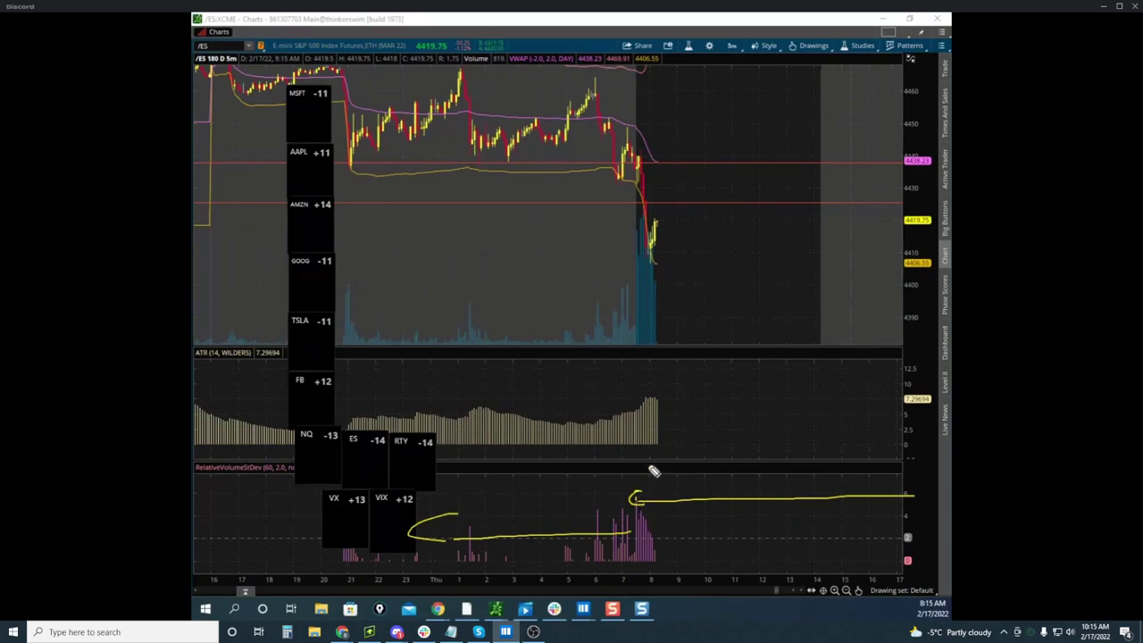
drag(635, 508, 387, 512)
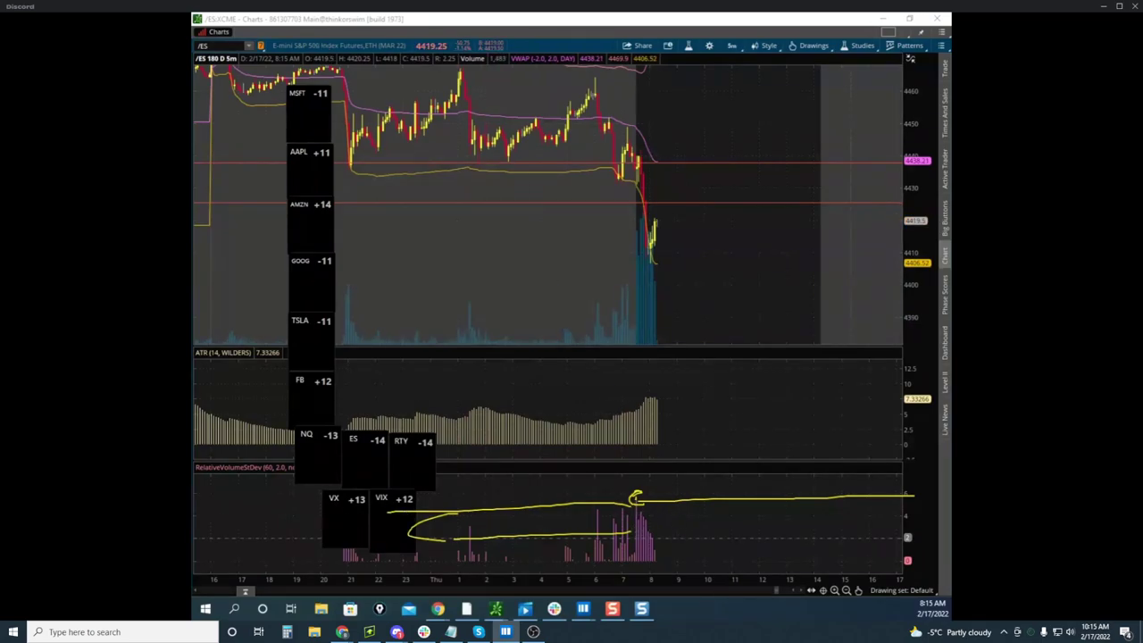
key(Escape)
Return to the remote Sierra Chart 5-minute charts and clear the leftover freehand lines
drag(725, 25, 193, 116)
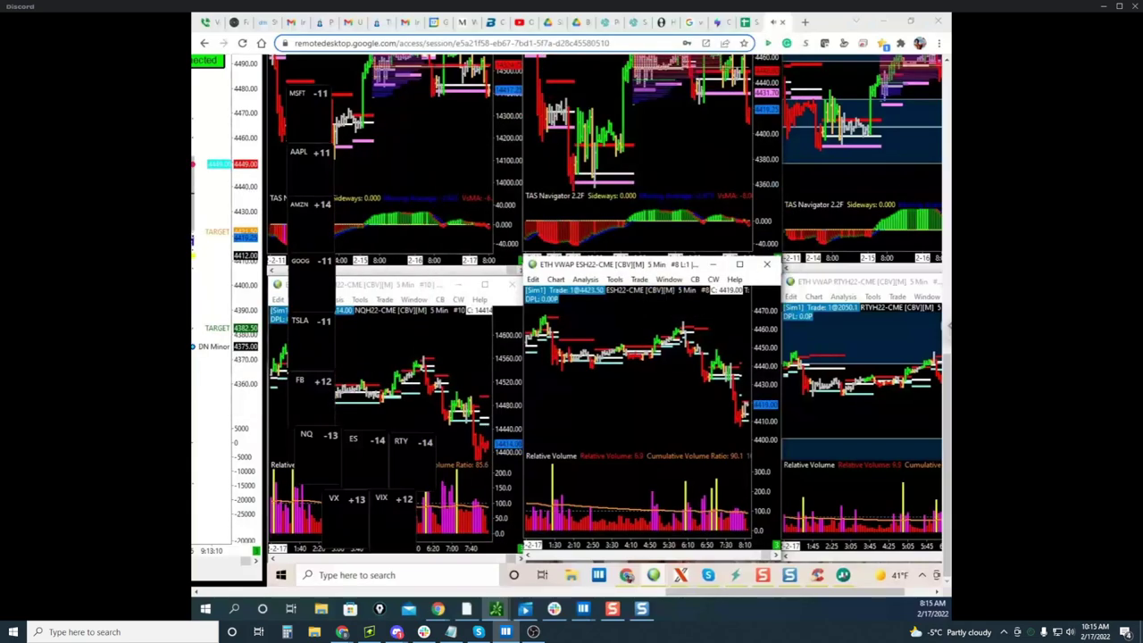
click(693, 426)
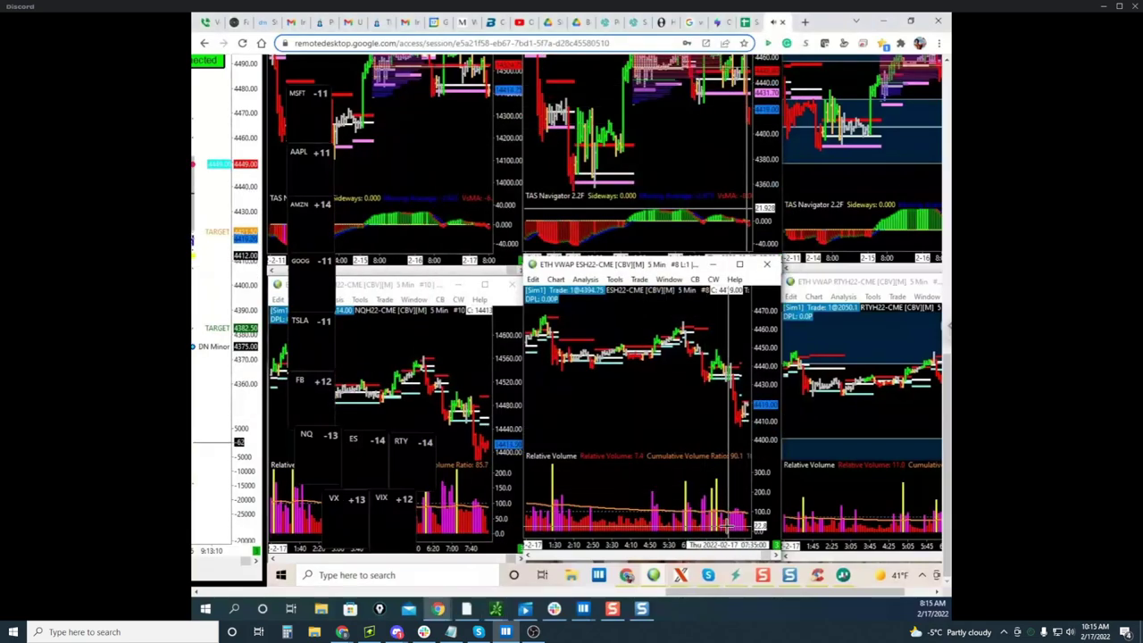
drag(388, 512, 914, 496)
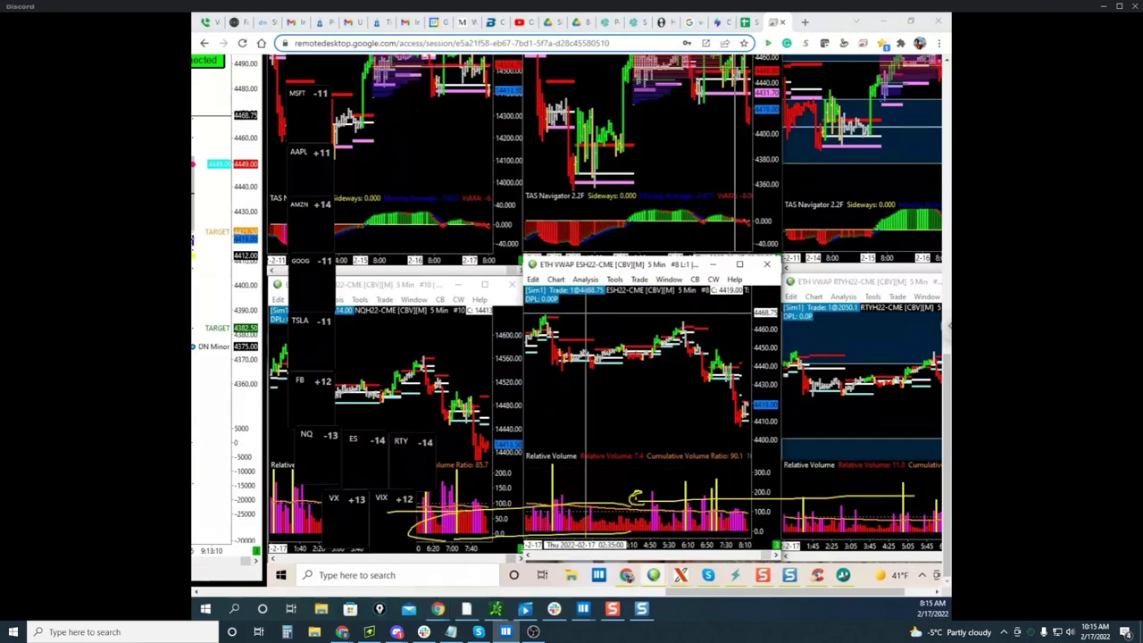
key(Escape)
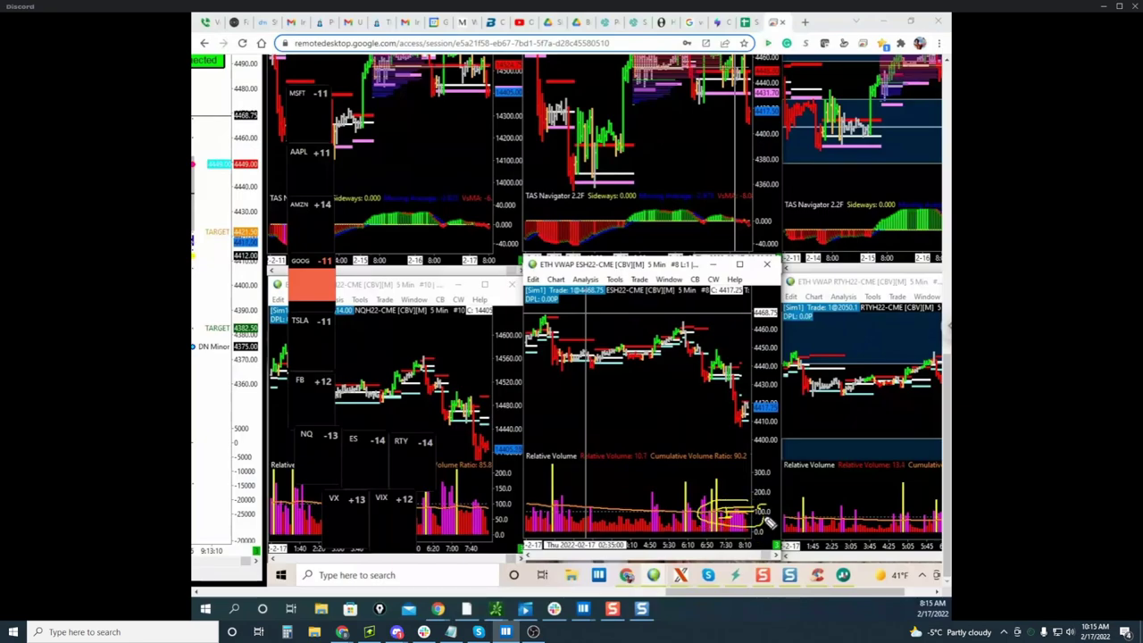
Mark the low and high relative volume bars and the overnight consolidation freehand on the 5-minute ES chart, and clear the drawing
drag(760, 507, 746, 513)
key(Escape)
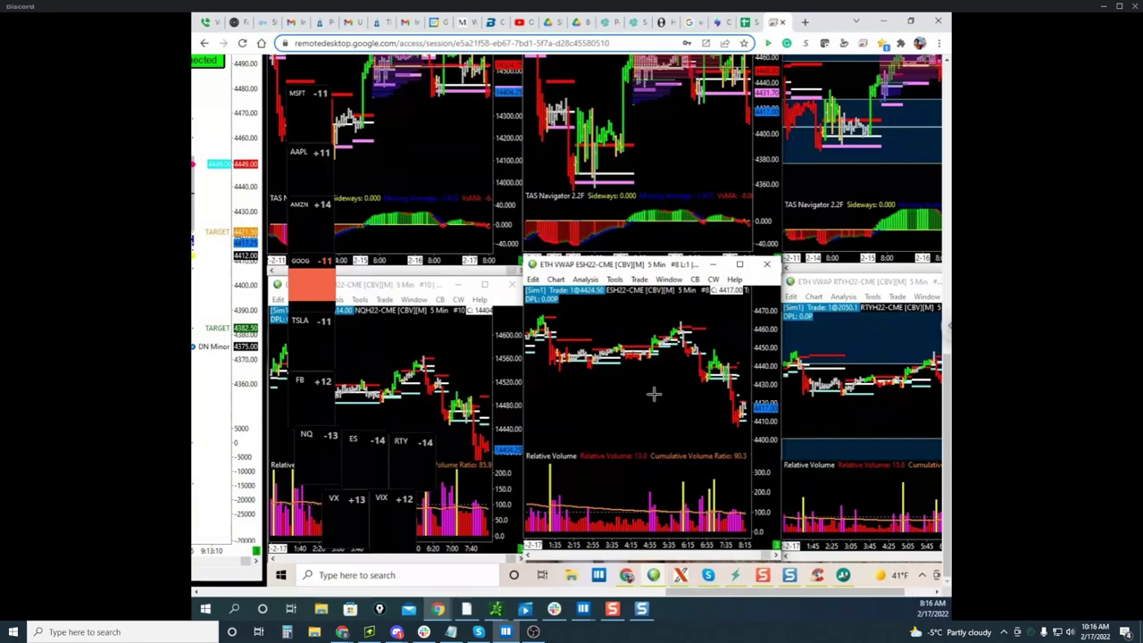
drag(749, 501, 761, 511)
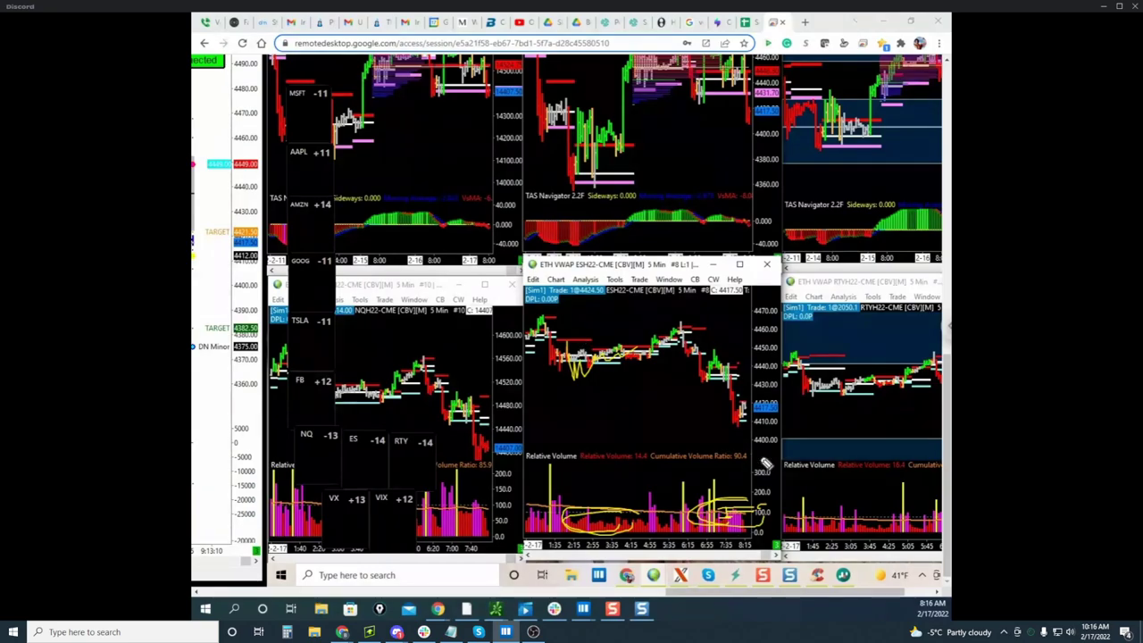
drag(713, 525, 720, 479)
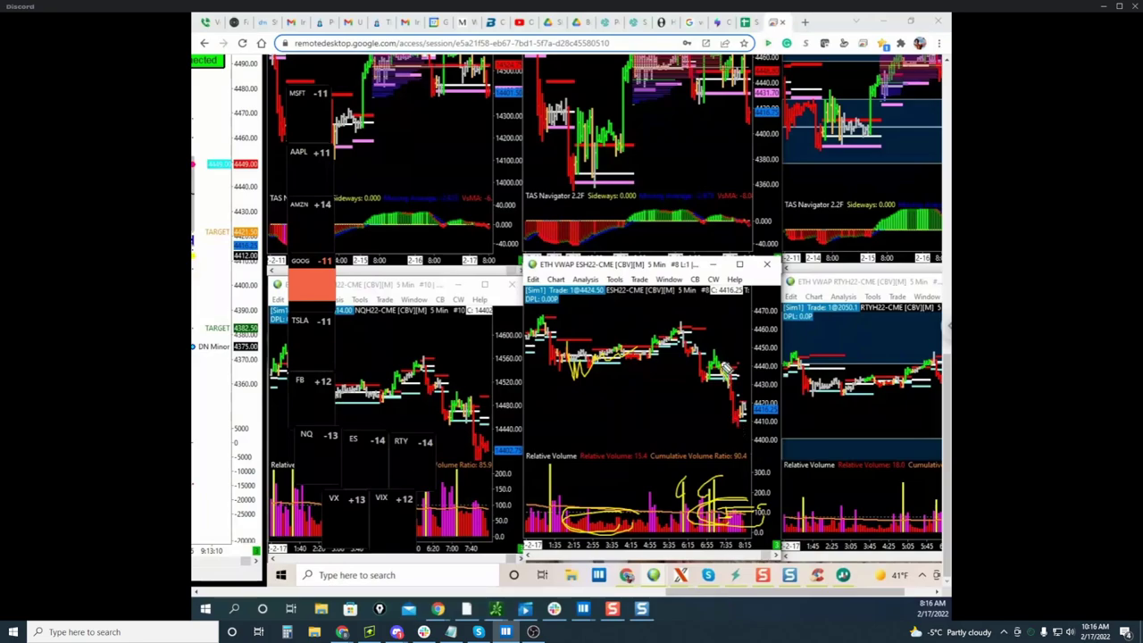
key(Escape)
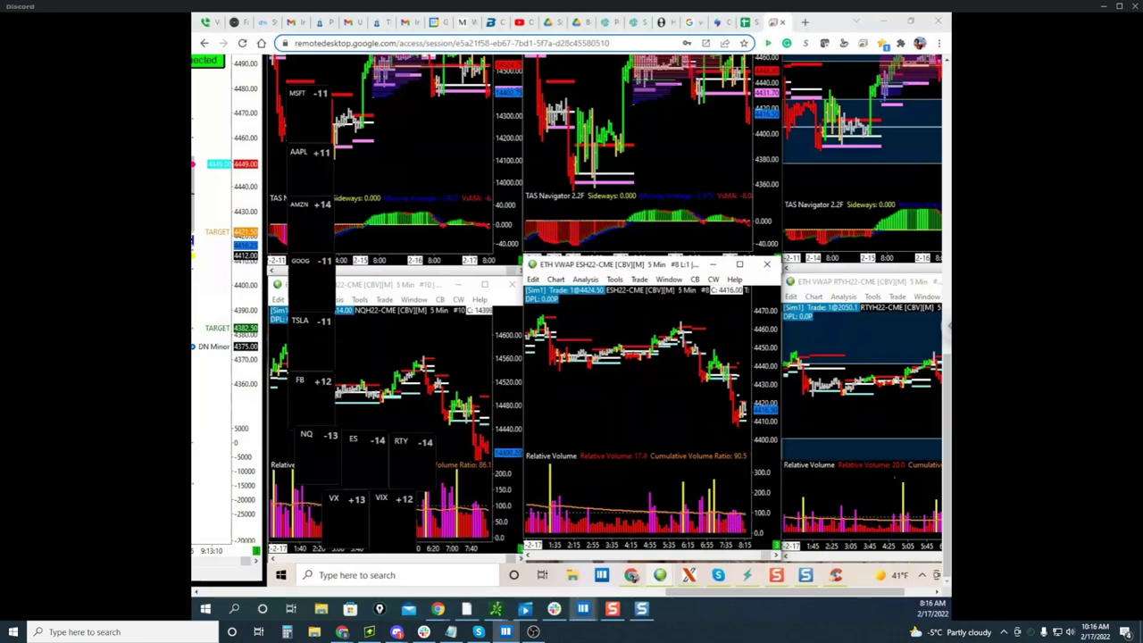
Switch to the ES Bookmap window and examine the order flow and resting liquidity around the 08:15 high near 4420
drag(263, 148, 632, 107)
click(829, 103)
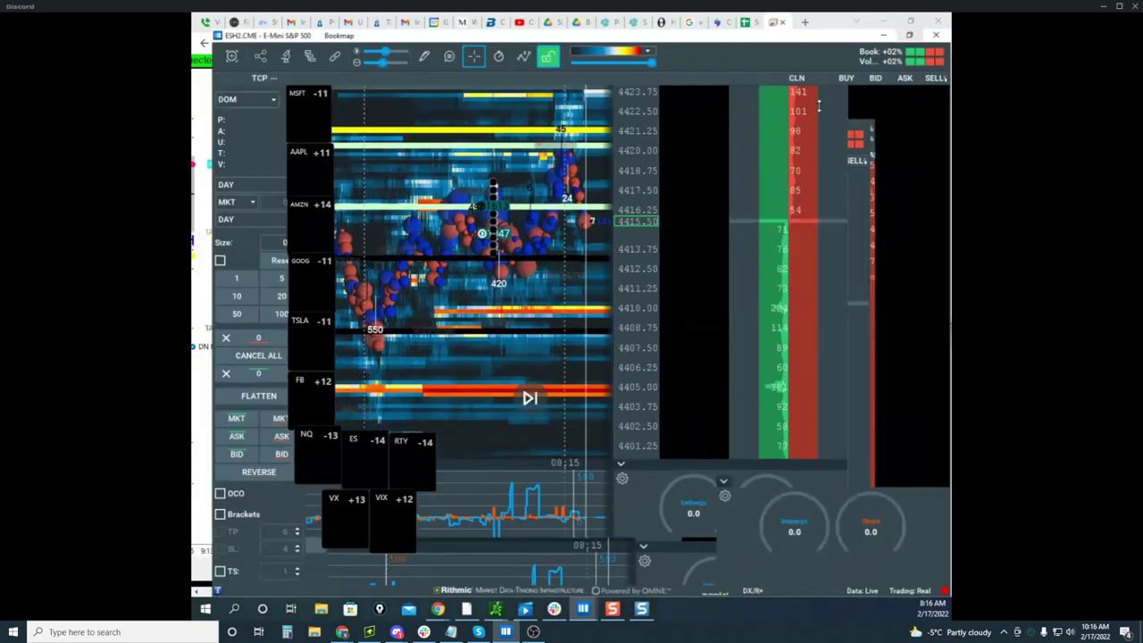
drag(650, 247, 617, 316)
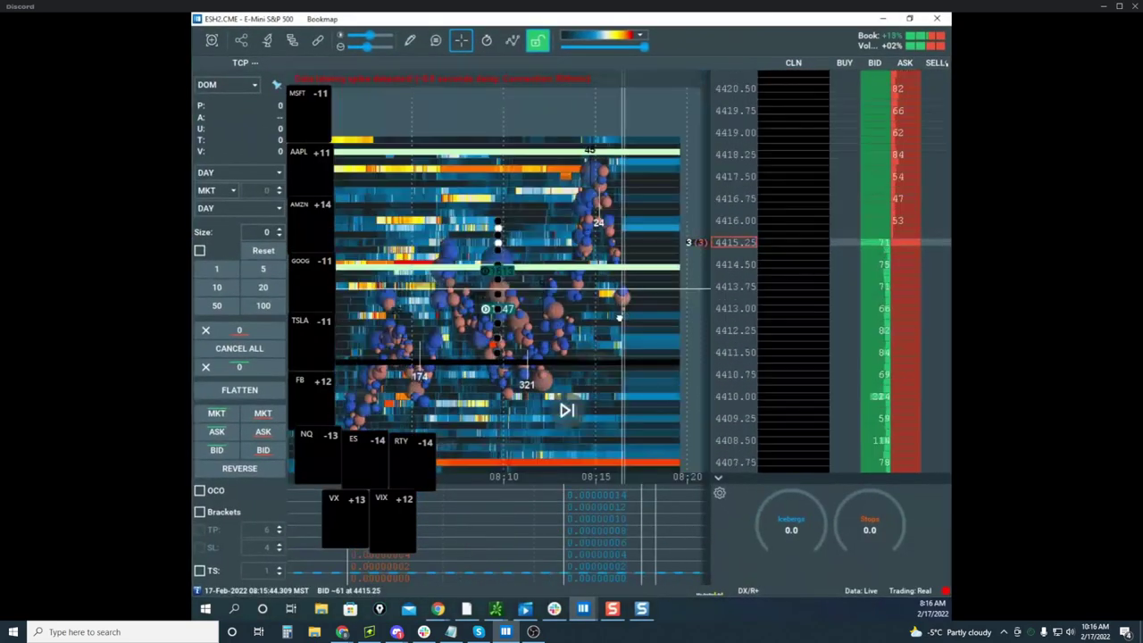
scroll(727, 245, up, 3)
scroll(726, 246, up, 3)
drag(642, 199, 618, 346)
scroll(585, 284, up, 6)
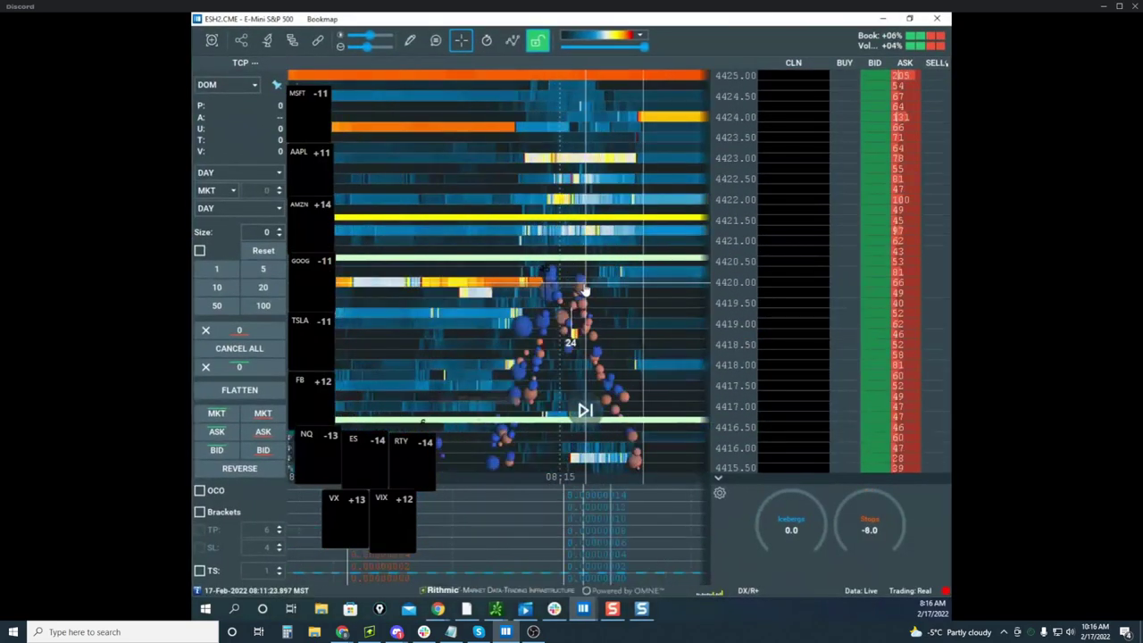
scroll(733, 259, up, 4)
scroll(574, 266, up, 5)
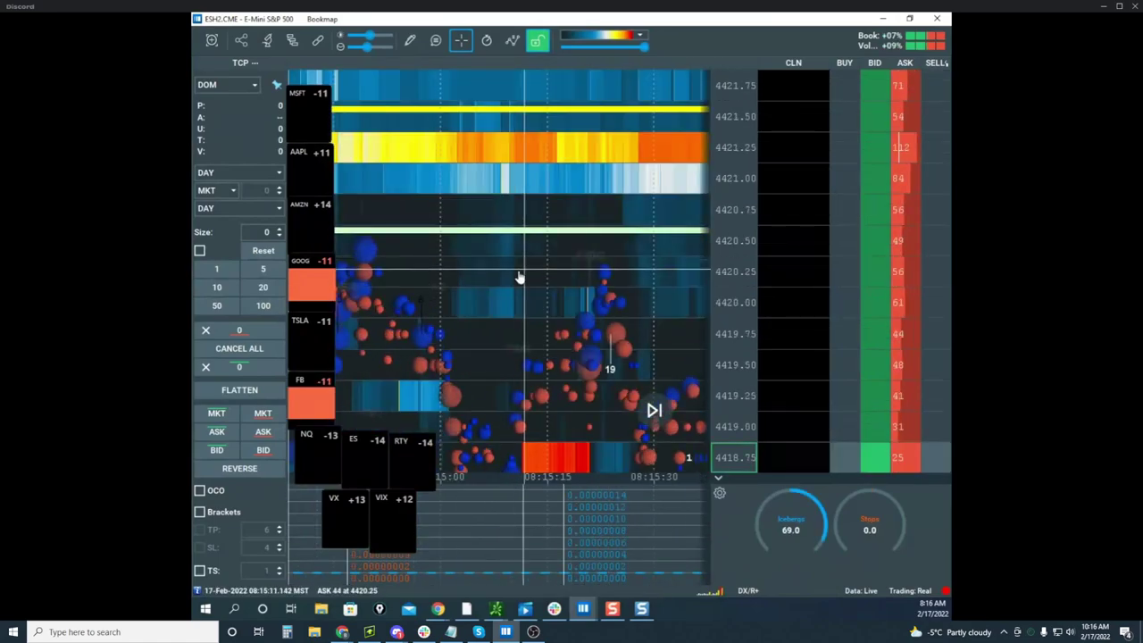
scroll(519, 278, down, 5)
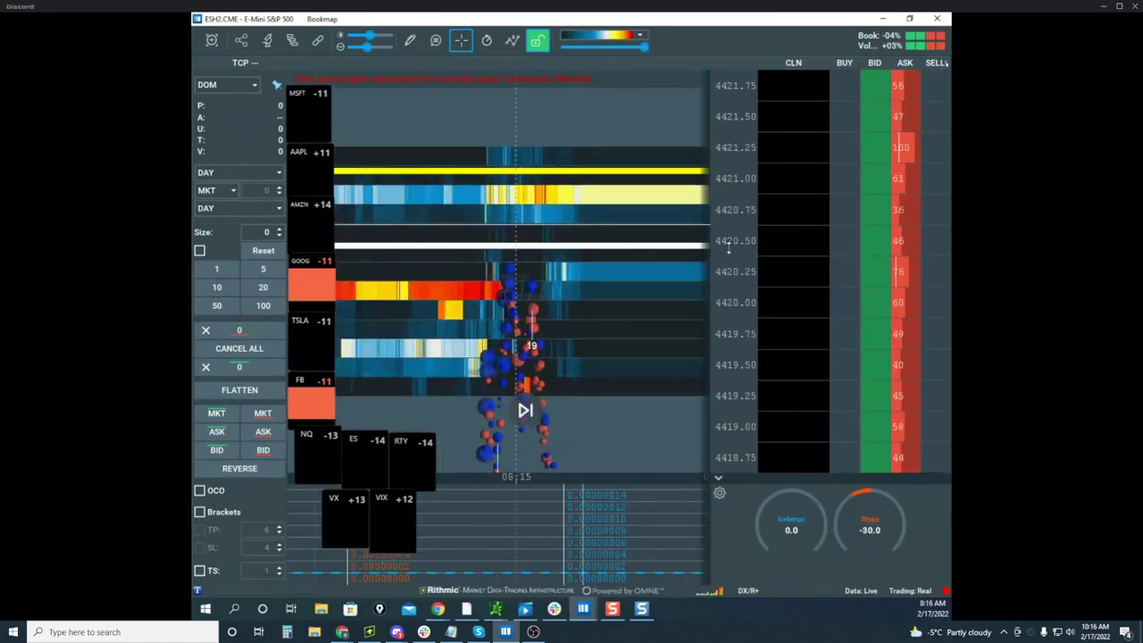
Switch to the NQ Bookmap window and examine the 08:16:30 sell-off around the white-dot cluster marked 323
click(583, 608)
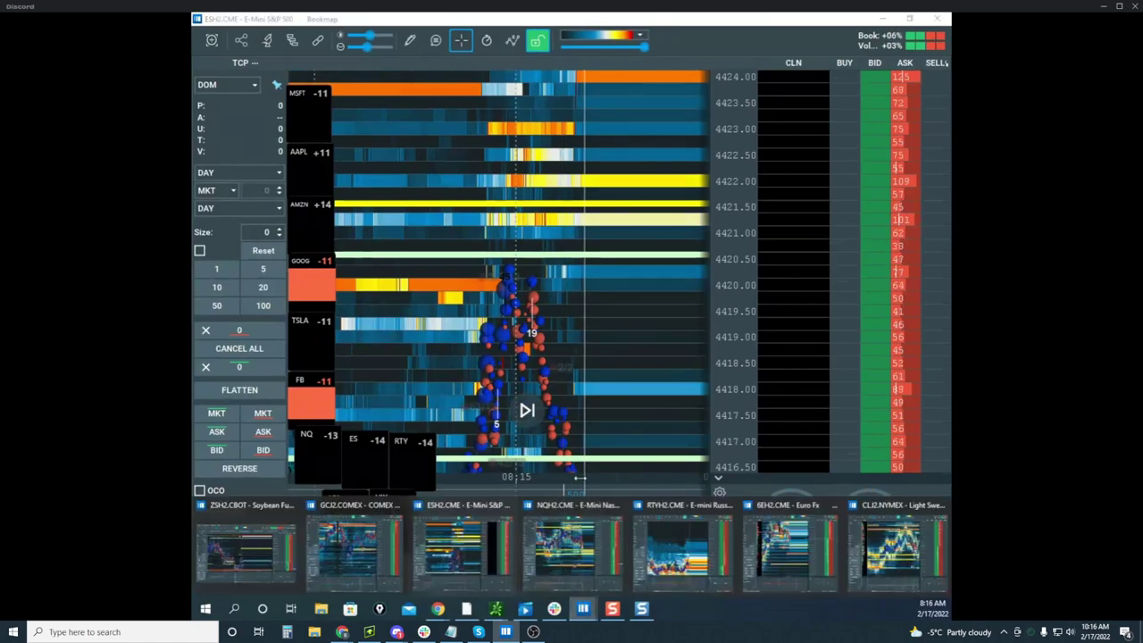
click(574, 546)
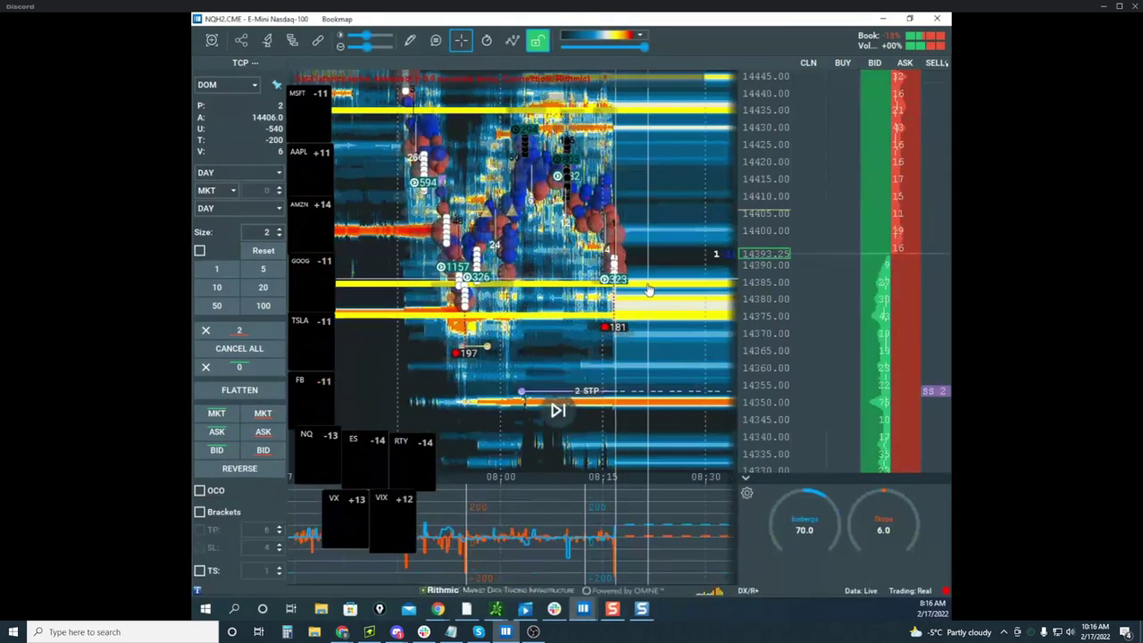
mouse_move(639, 300)
mouse_down()
mouse_move(534, 298)
mouse_move(638, 254)
mouse_move(640, 286)
mouse_up()
scroll(542, 285, up, 3)
scroll(639, 255, up, 4)
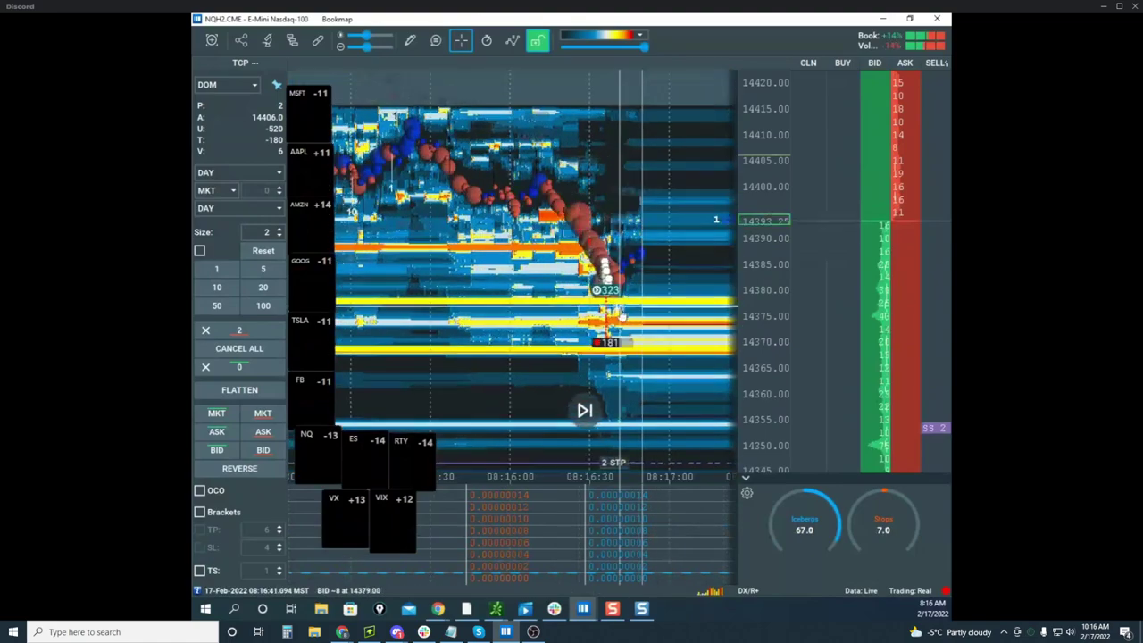
scroll(683, 273, up, 3)
scroll(647, 266, up, 2)
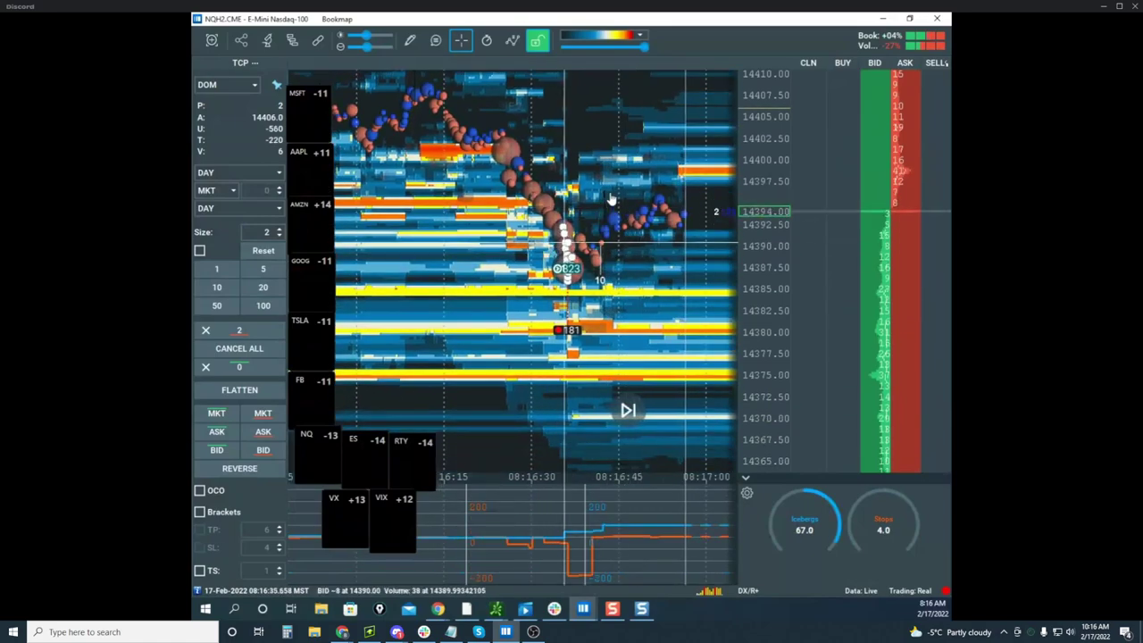
scroll(766, 235, up, 2)
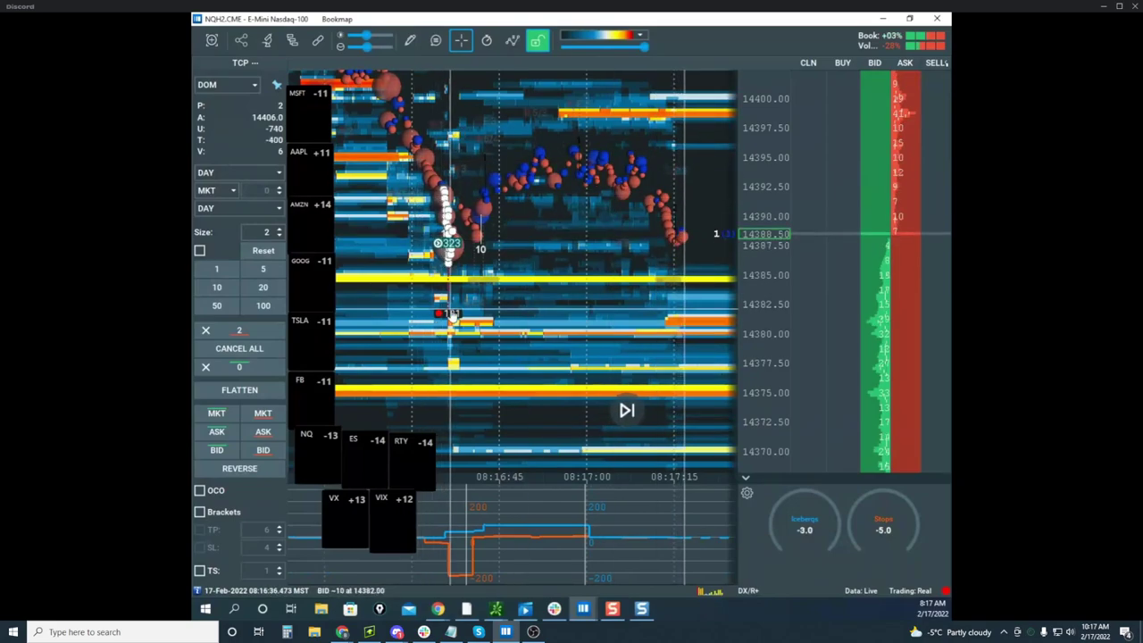
Draw horizontal lines on the NQ heatmap at the start and end of the 323 cluster, about 14392.75 and 14385.25
click(410, 41)
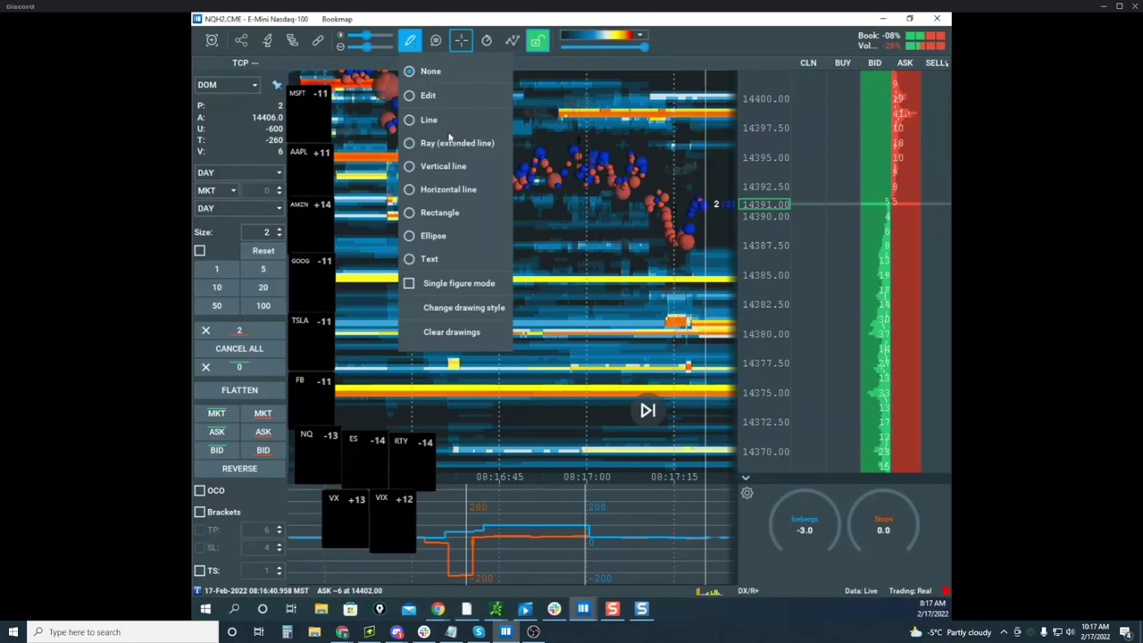
click(455, 190)
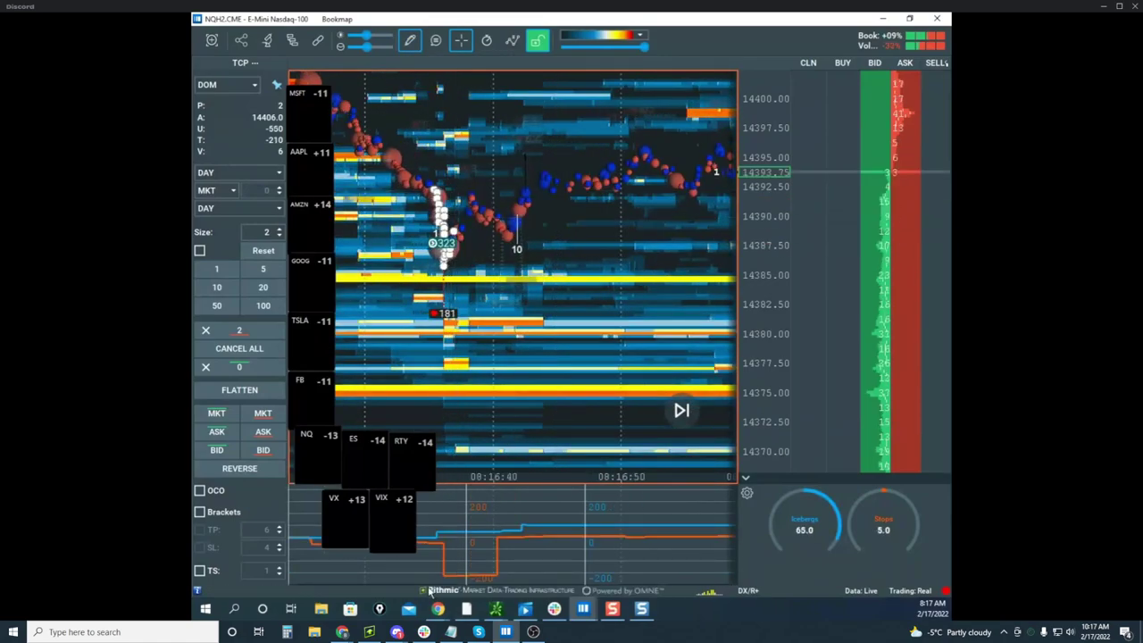
click(433, 186)
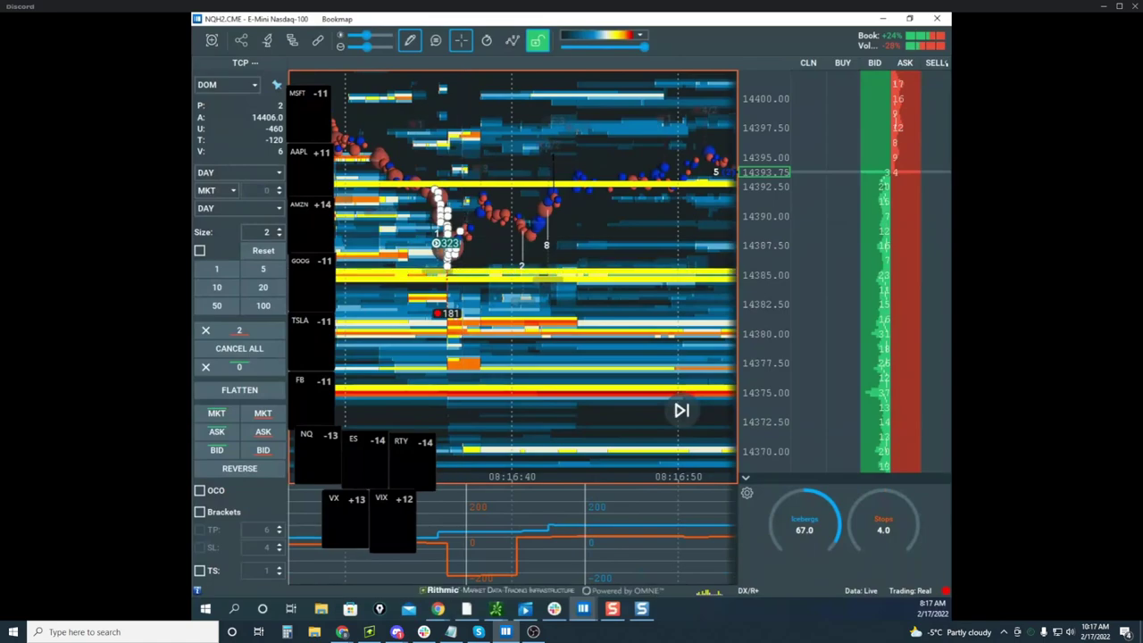
Change the colour of the upper new horizontal line, near 14392.75, from the default to light green and save the style
click(411, 41)
click(453, 97)
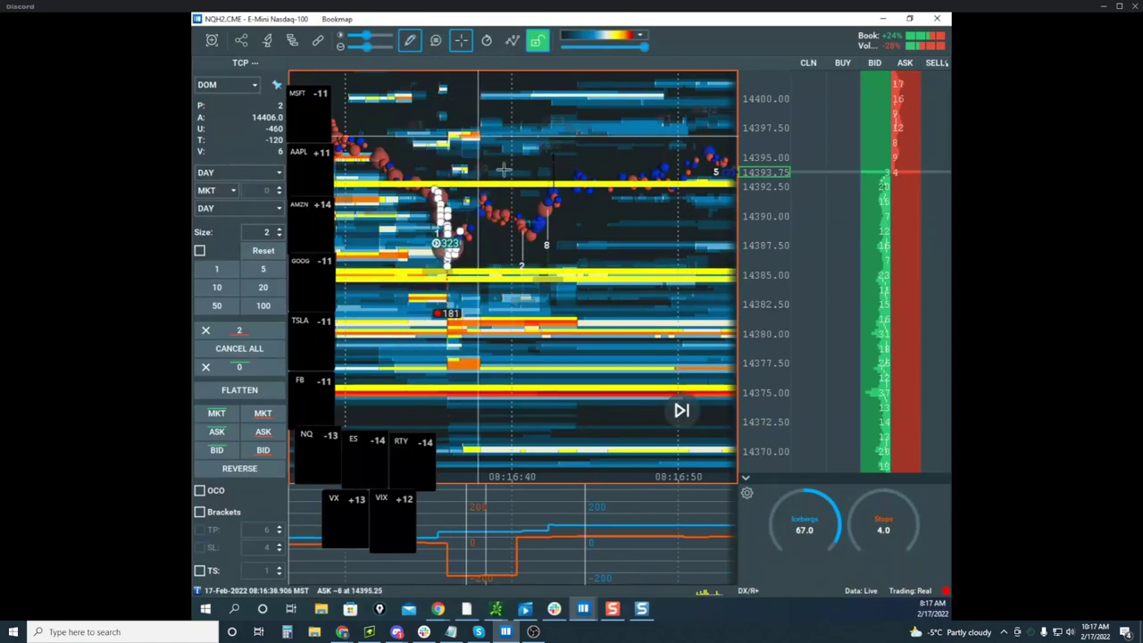
right_click(500, 192)
click(523, 201)
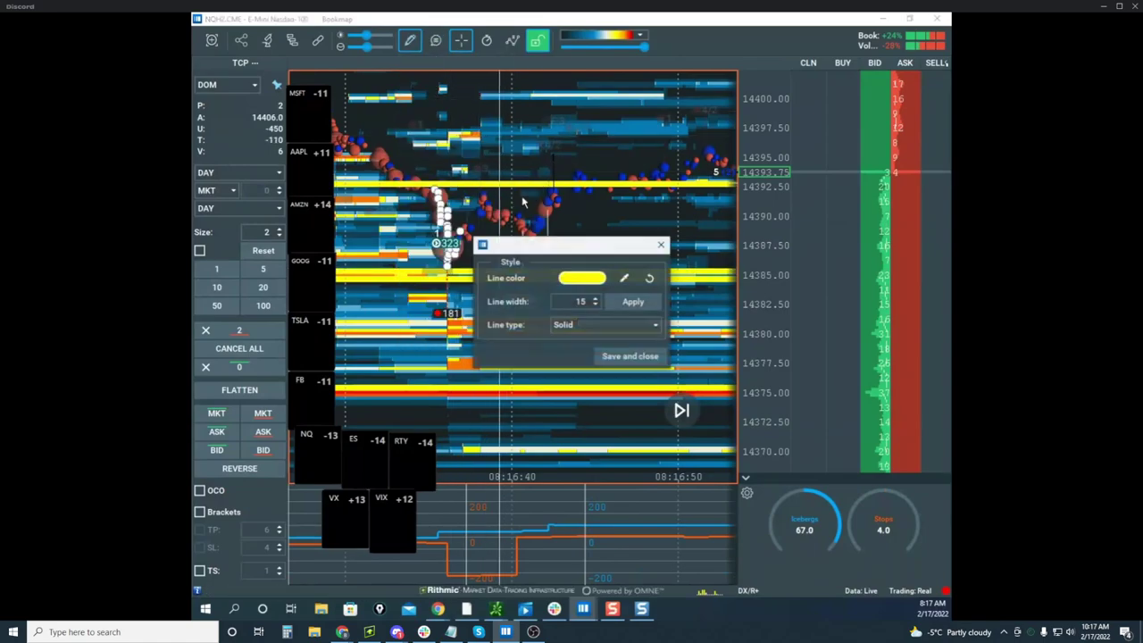
click(581, 251)
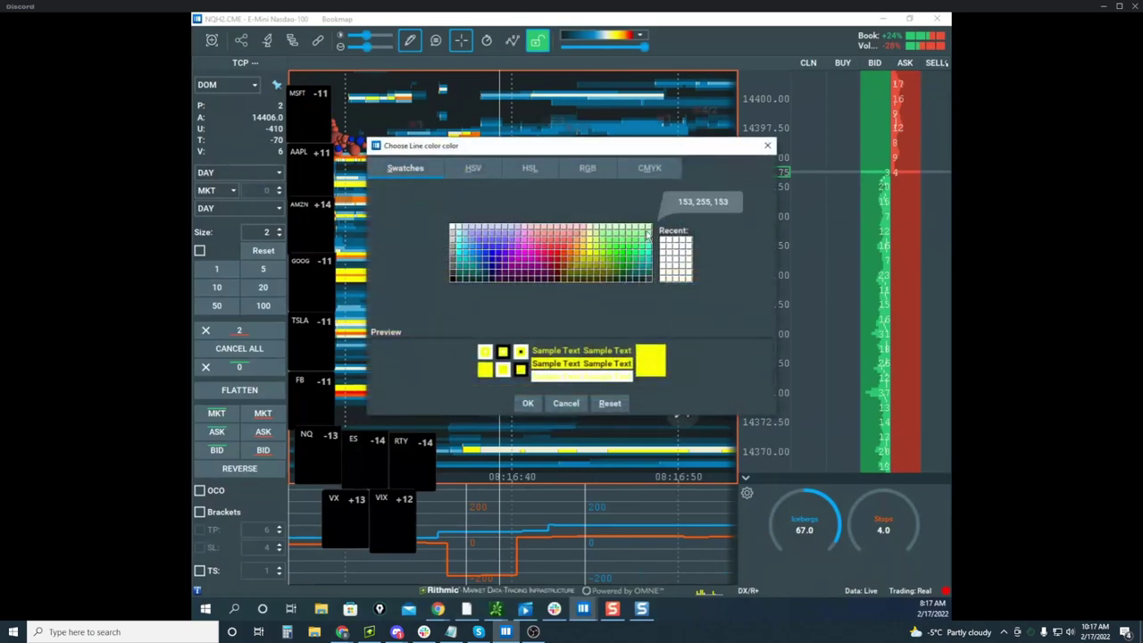
click(563, 404)
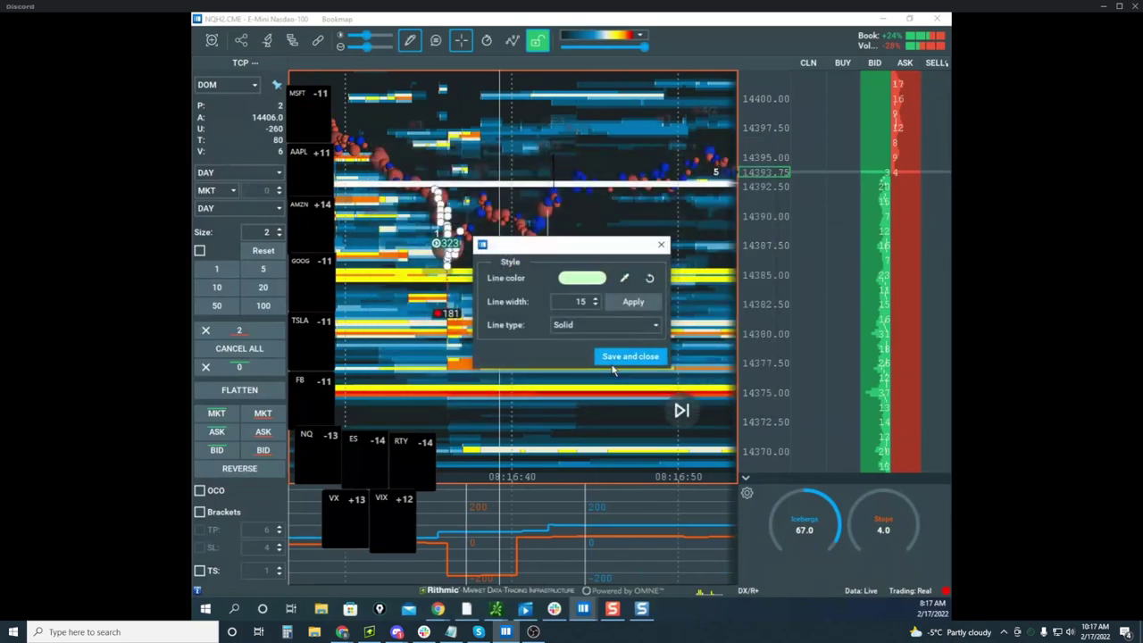
click(630, 357)
Recolour the lower new horizontal line near 14385 light green, save the style and turn drawing mode off
right_click(533, 273)
click(549, 286)
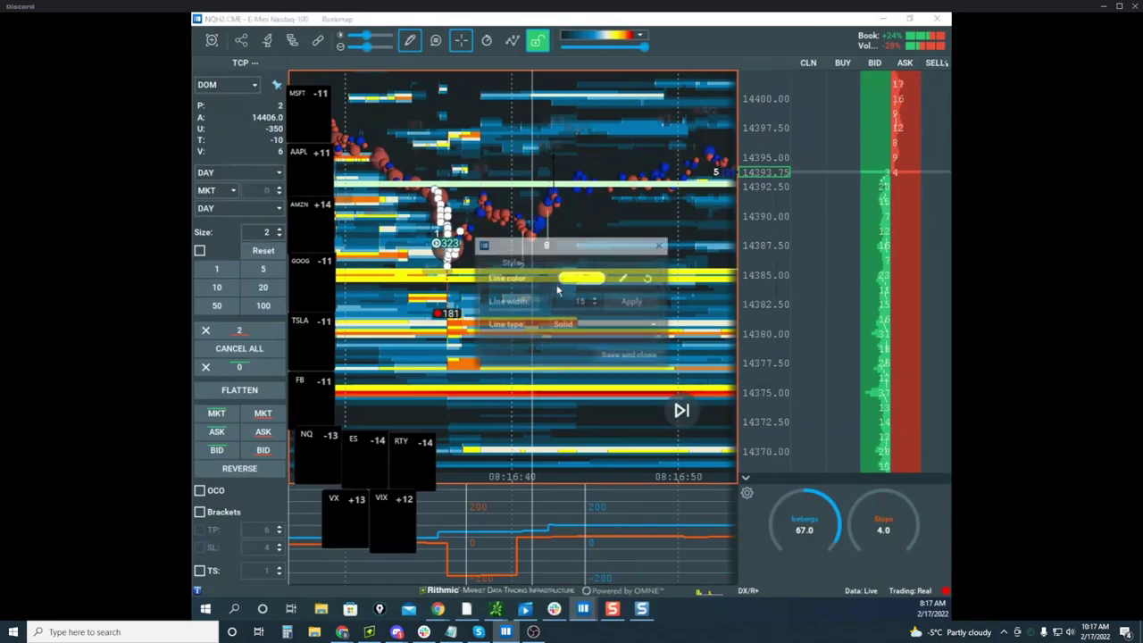
click(589, 283)
click(647, 235)
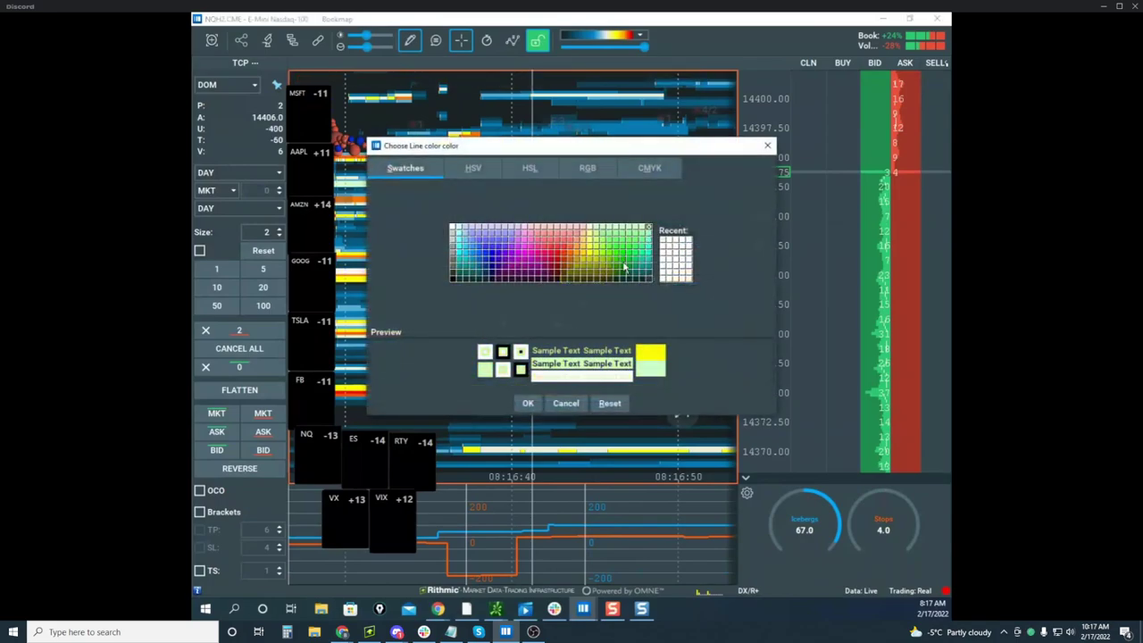
click(528, 403)
click(607, 350)
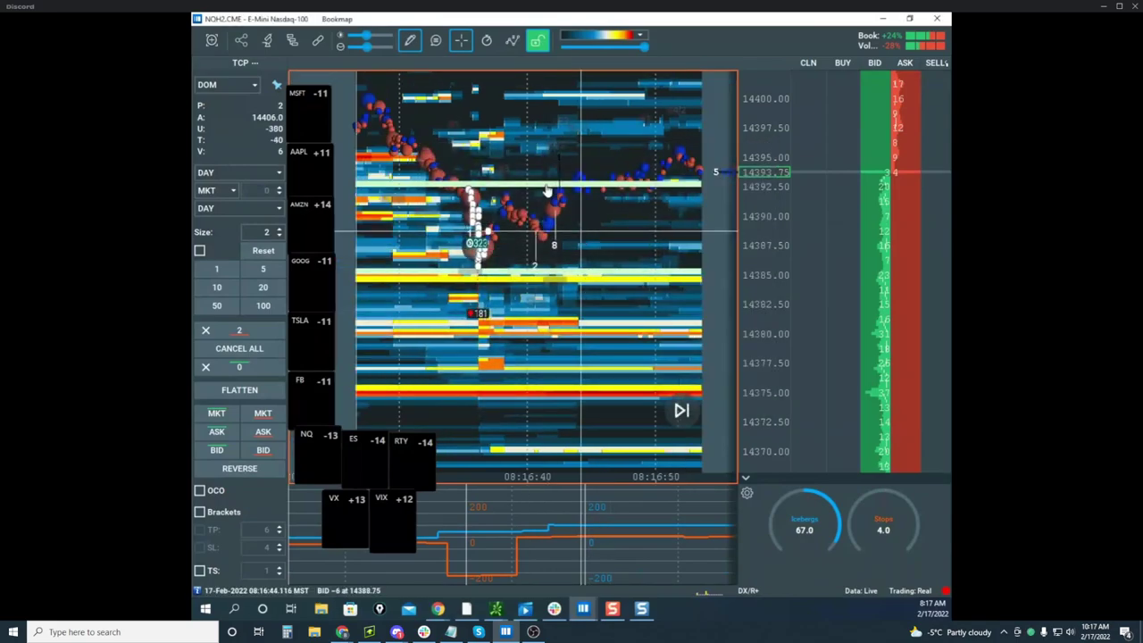
click(410, 40)
click(433, 73)
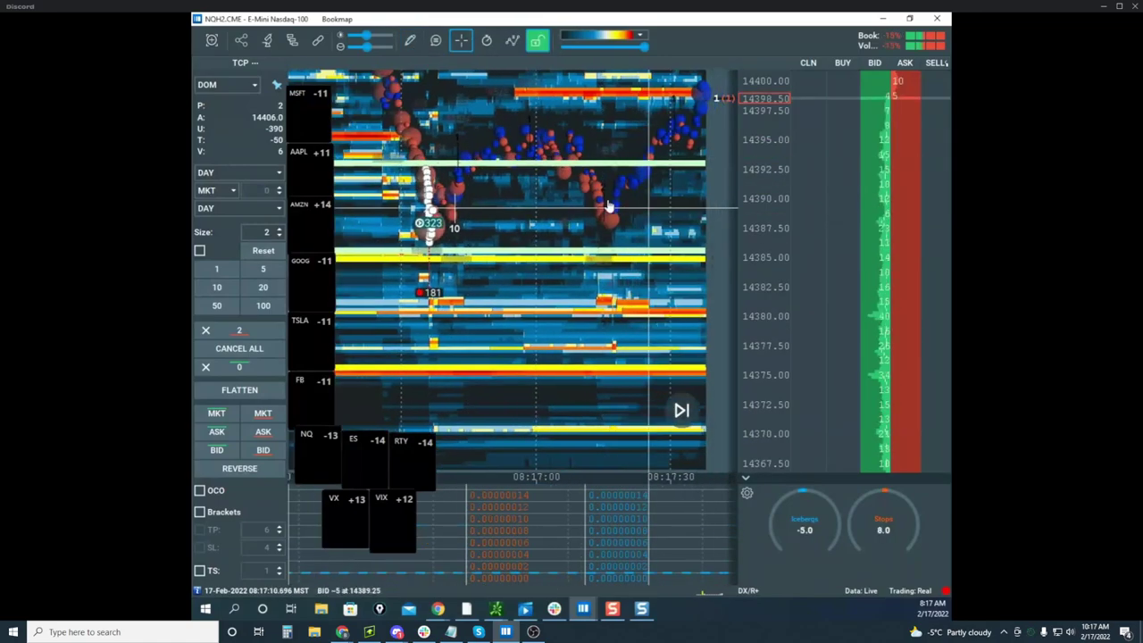
Examine NQ price action around the two light green lines and the resting bids between 14385 and 14380
scroll(632, 207, down, 4)
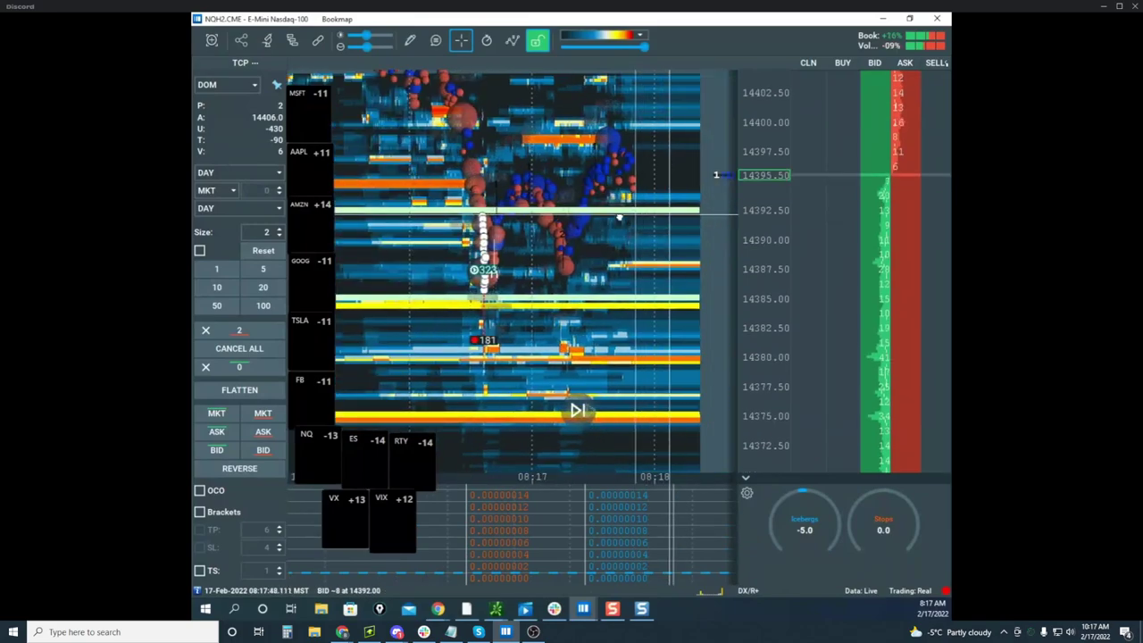
scroll(764, 211, down, 2)
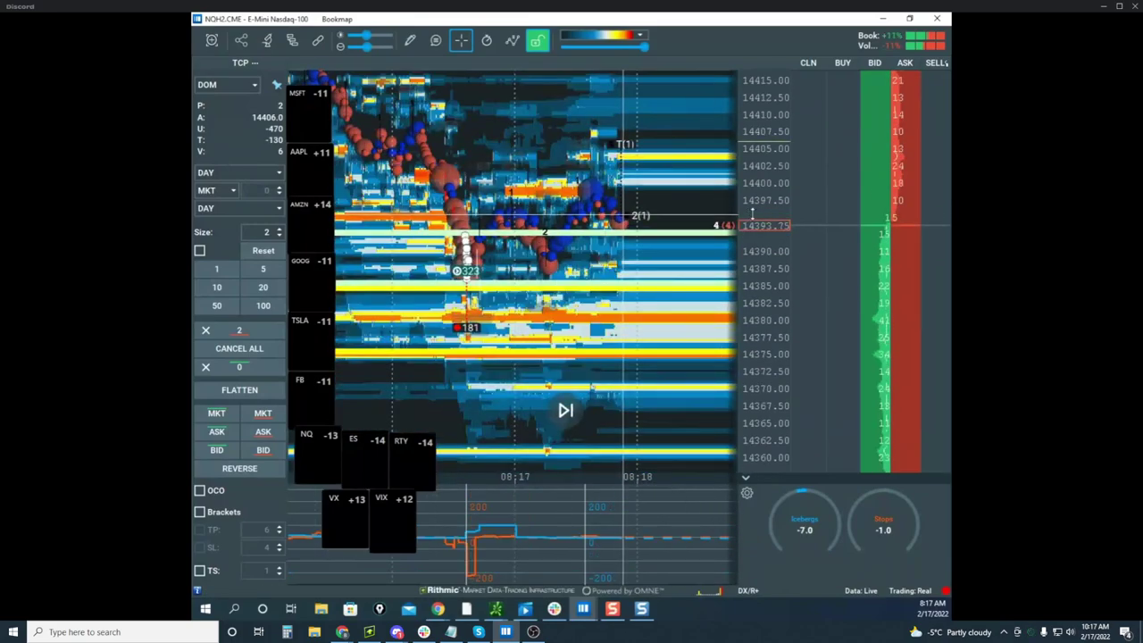
scroll(753, 213, up, 3)
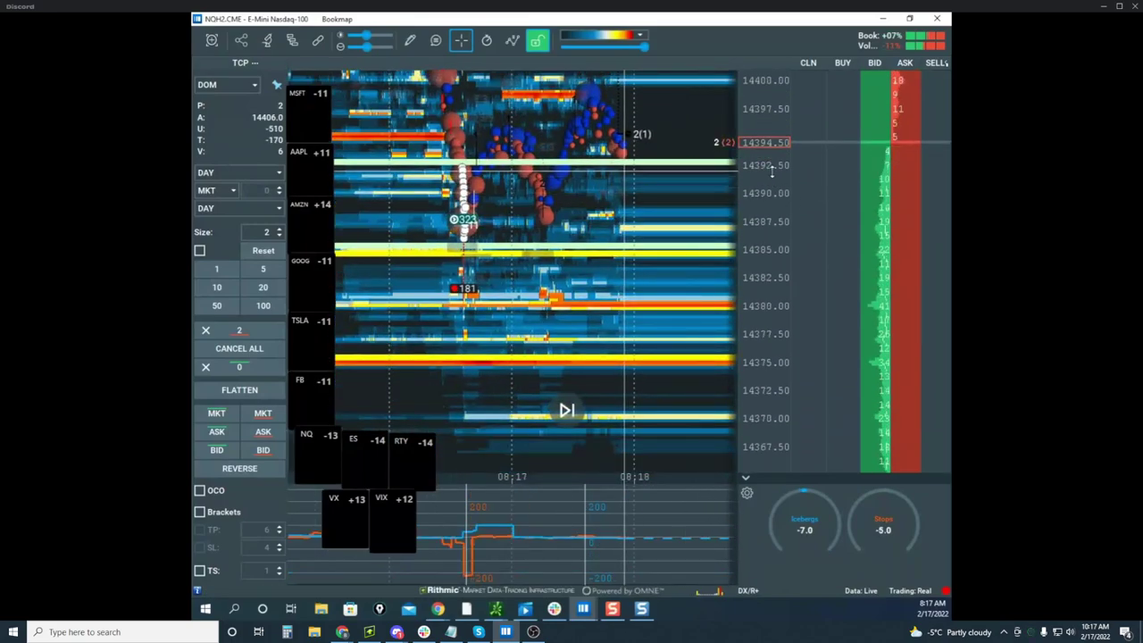
scroll(772, 171, down, 1)
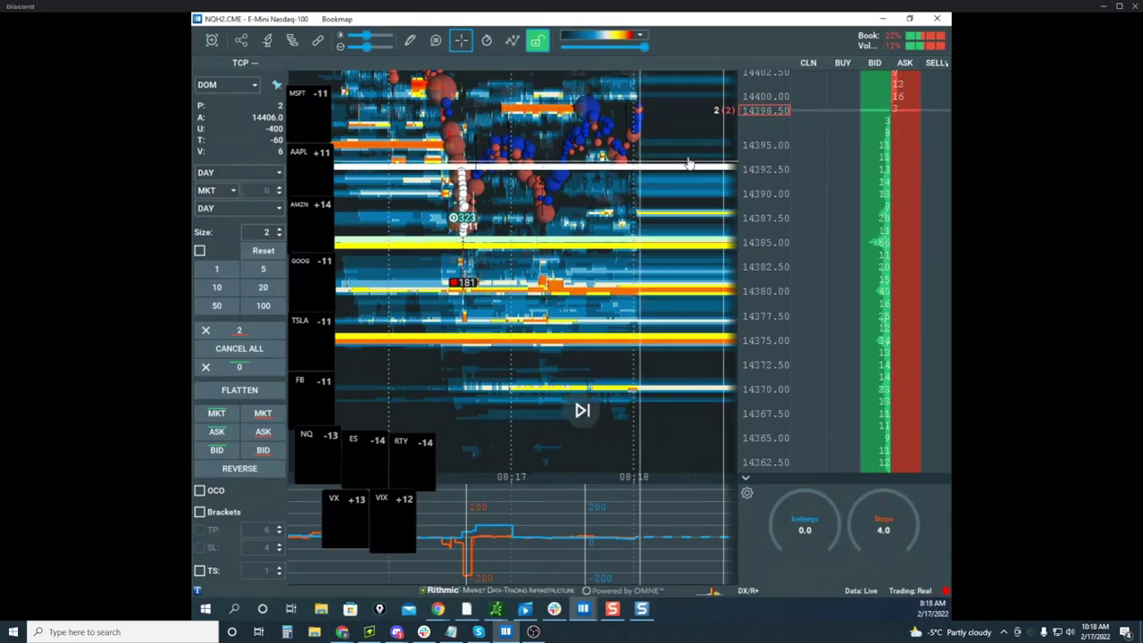
drag(688, 163, 687, 190)
scroll(756, 217, up, 2)
mouse_move(607, 222)
mouse_down()
mouse_move(650, 217)
mouse_move(606, 225)
mouse_up()
scroll(618, 220, up, 1)
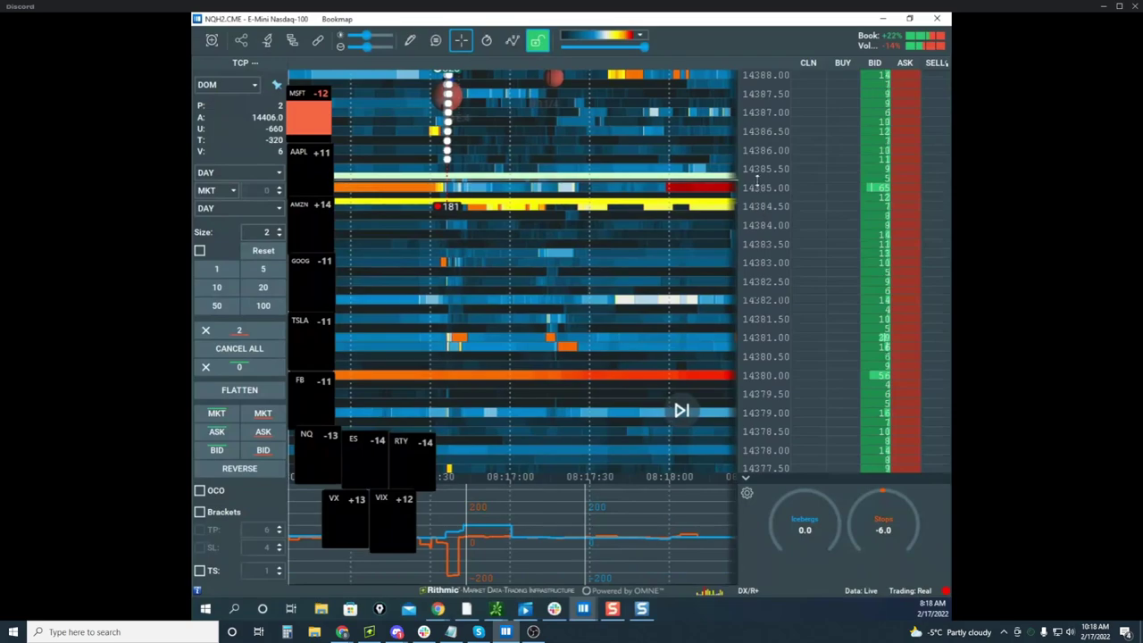
drag(758, 181, 617, 209)
drag(745, 184, 716, 233)
Move the two-contract NQ sell stop up to about 14365.50 and check its placement against the nearby liquidity
scroll(716, 234, down, 3)
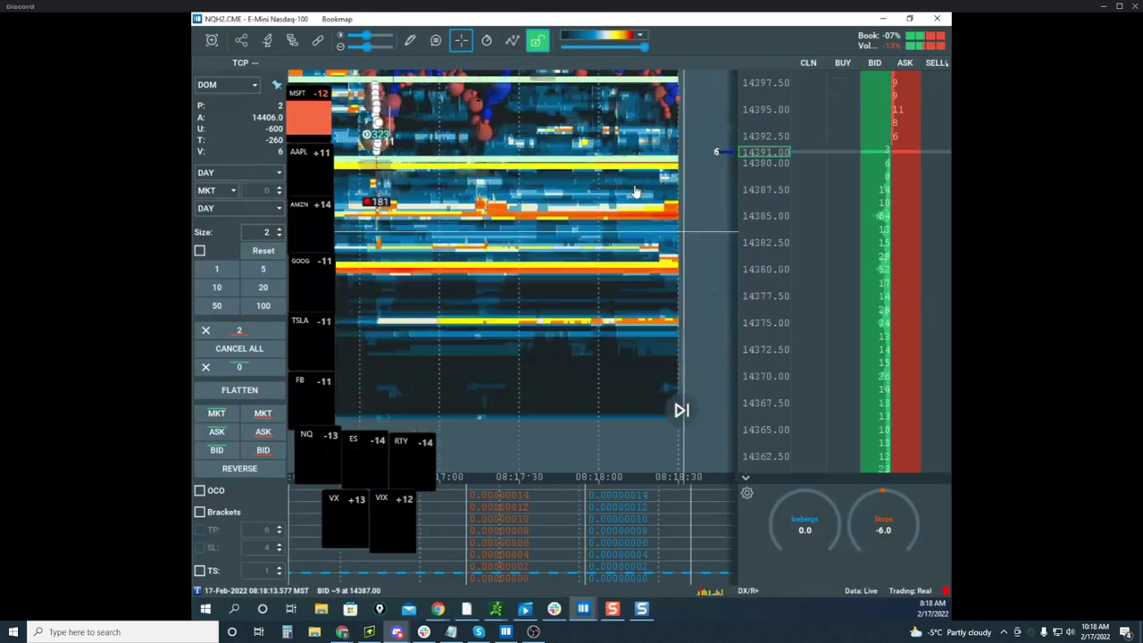
scroll(694, 331, down, 2)
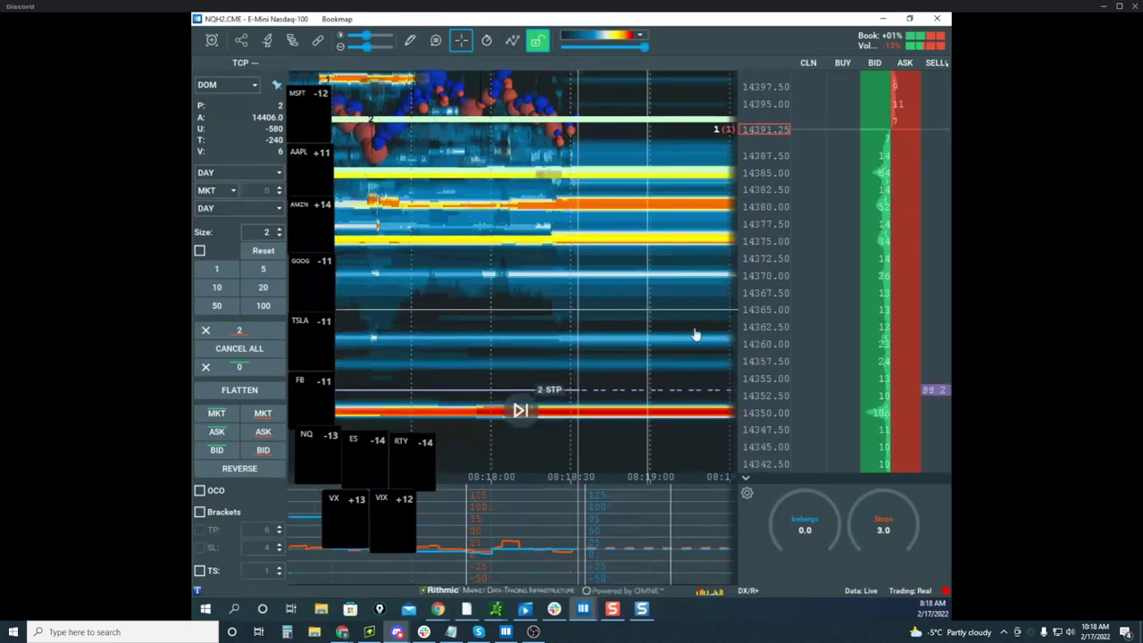
mouse_move(928, 395)
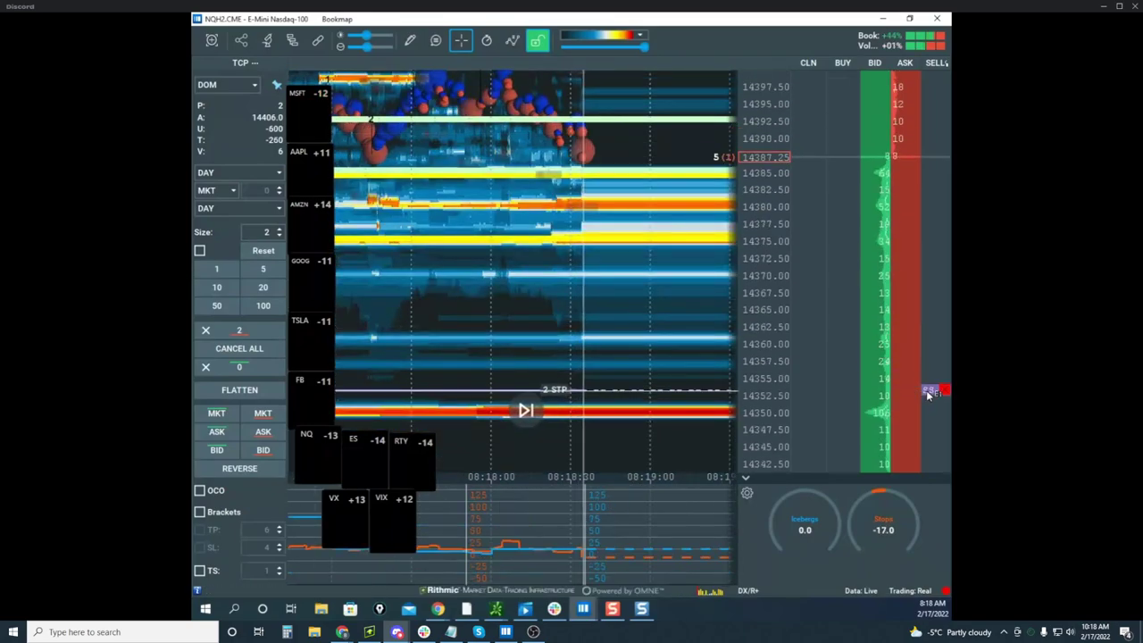
drag(924, 327, 921, 307)
scroll(684, 311, up, 3)
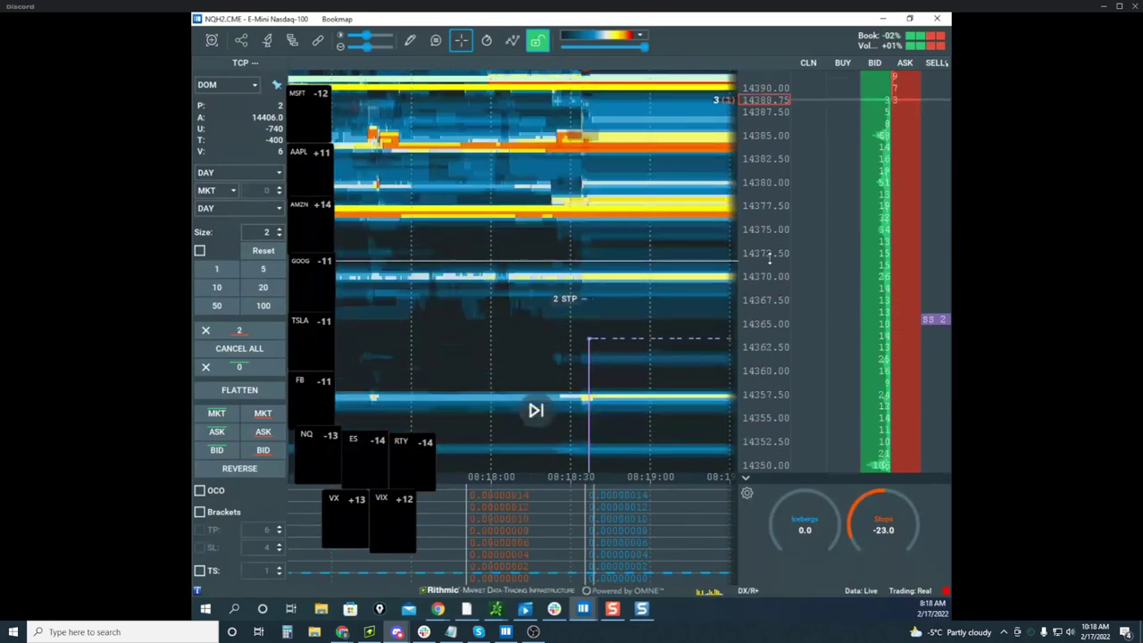
scroll(783, 311, up, 2)
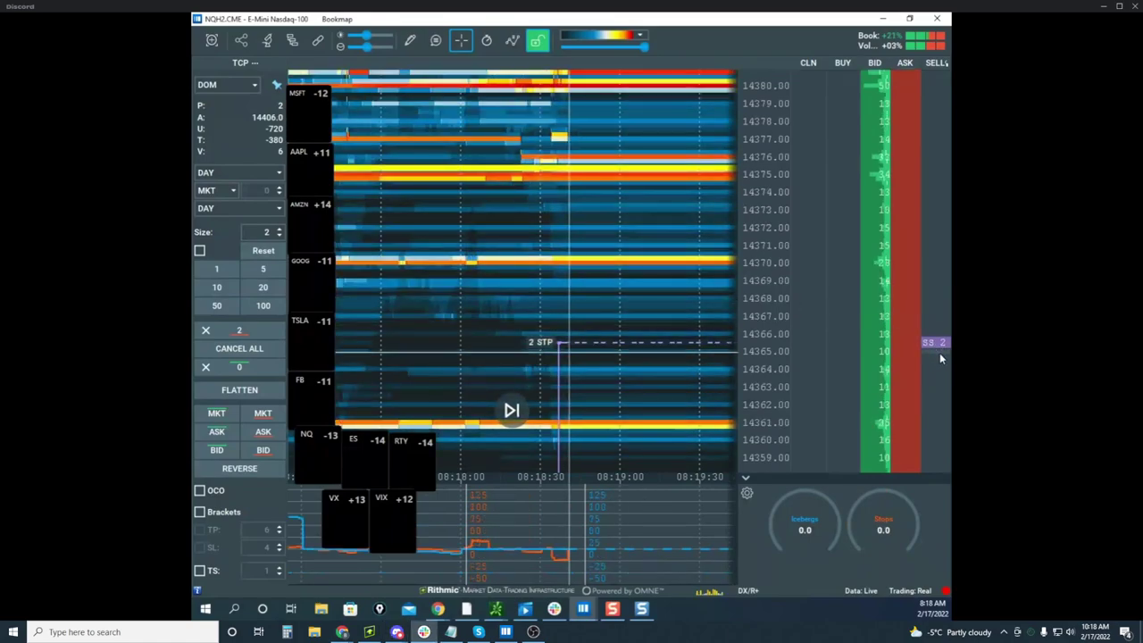
Review the wider NQ heatmap around the marked levels, switch to the ES Bookmap window and examine trading near 4415
scroll(519, 270, down, 5)
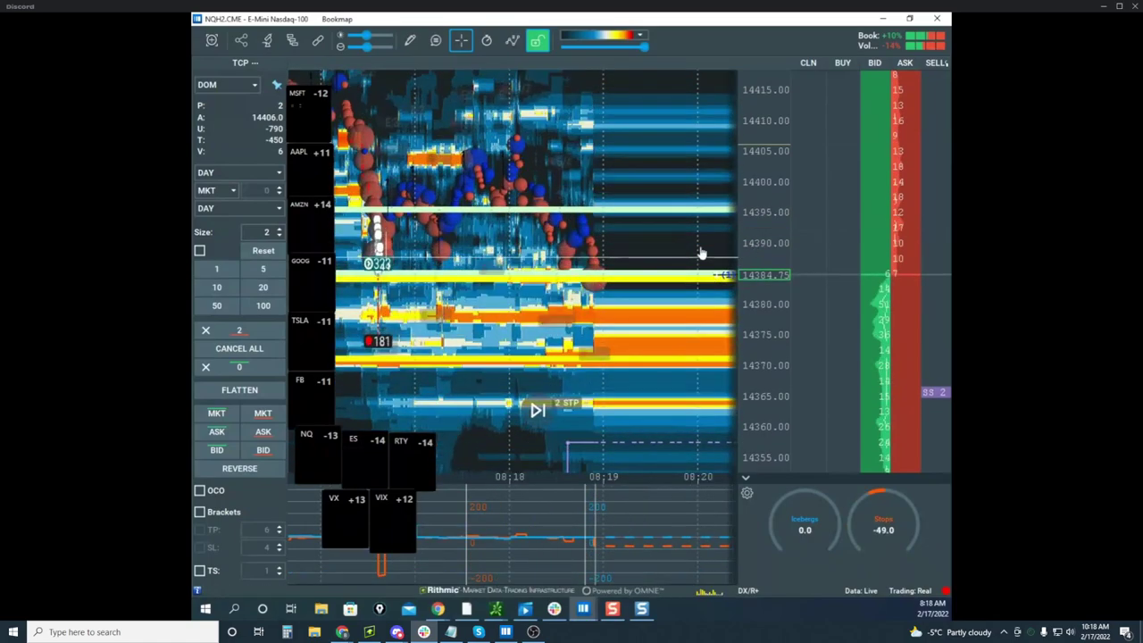
scroll(747, 229, down, 2)
scroll(682, 237, down, 3)
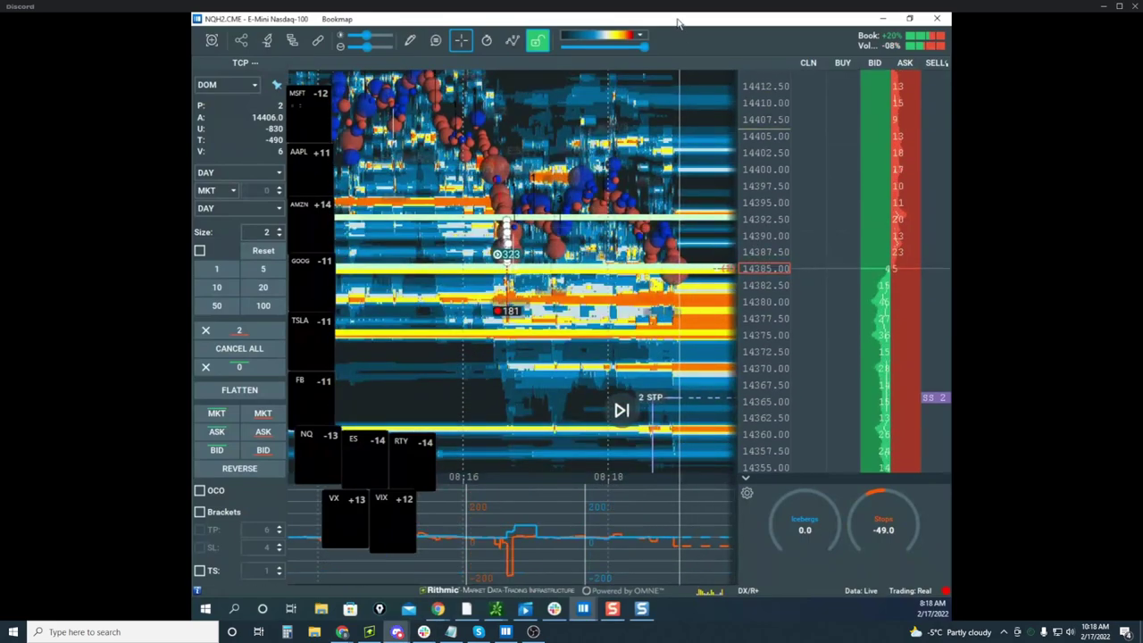
drag(678, 21, 194, 464)
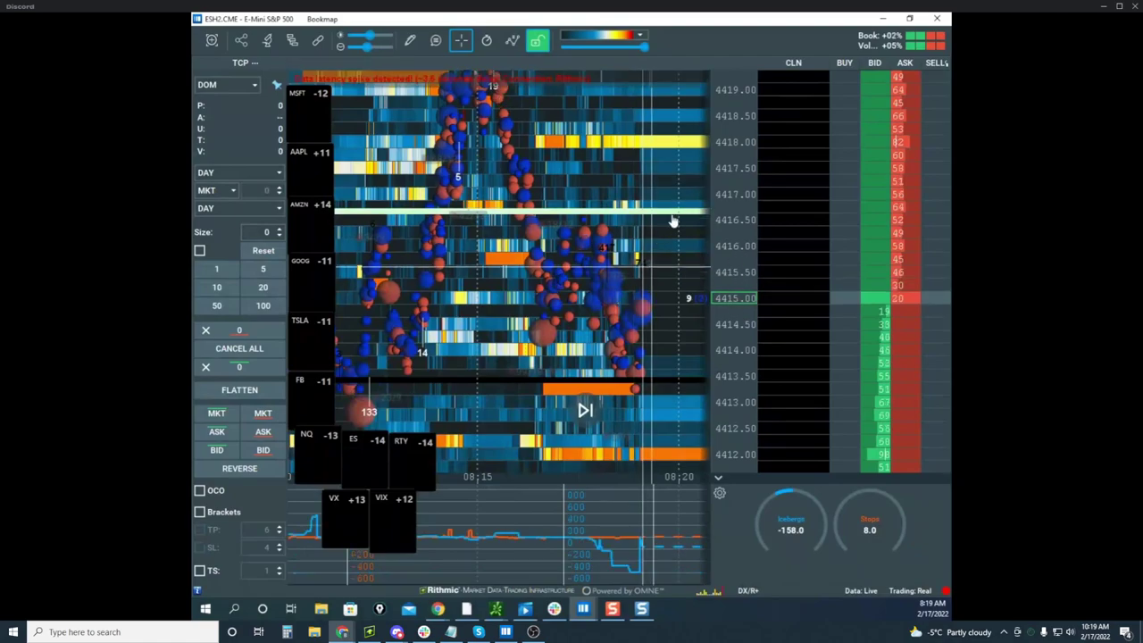
drag(673, 222, 614, 183)
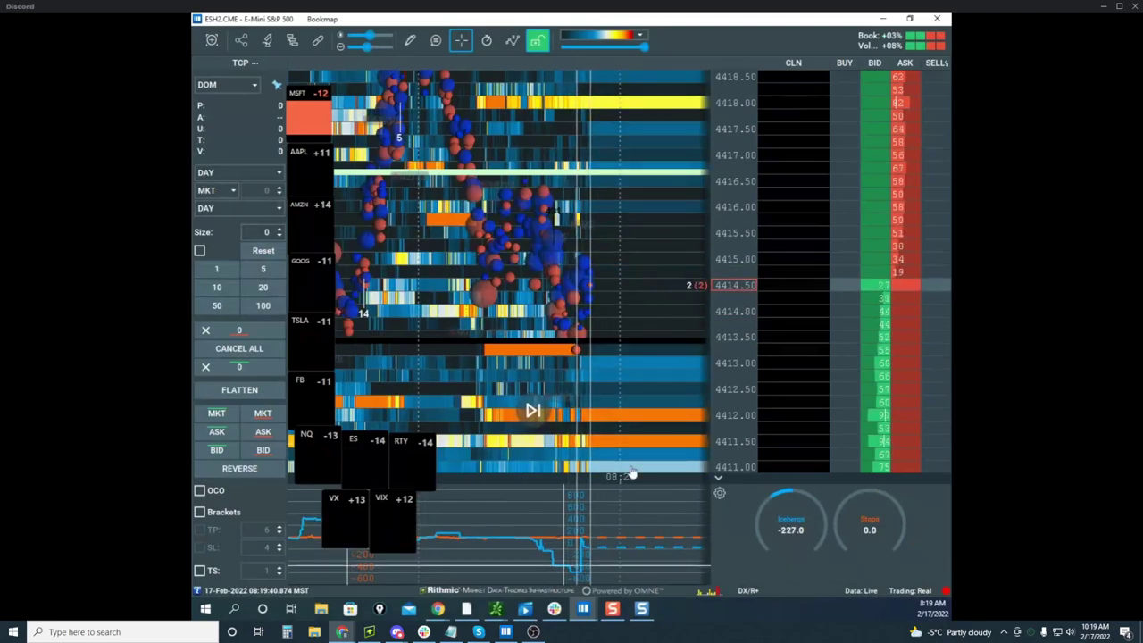
Examine the wider ES heatmap around 4414 and check the thinkorswim ES five-minute chart
scroll(591, 277, down, 3)
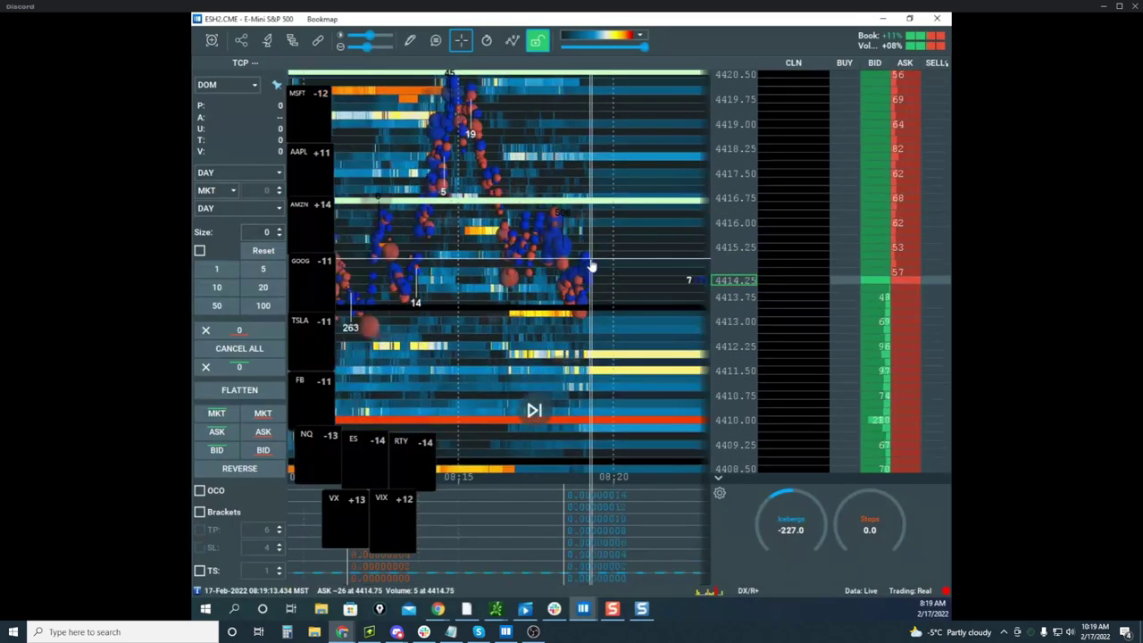
scroll(591, 266, down, 2)
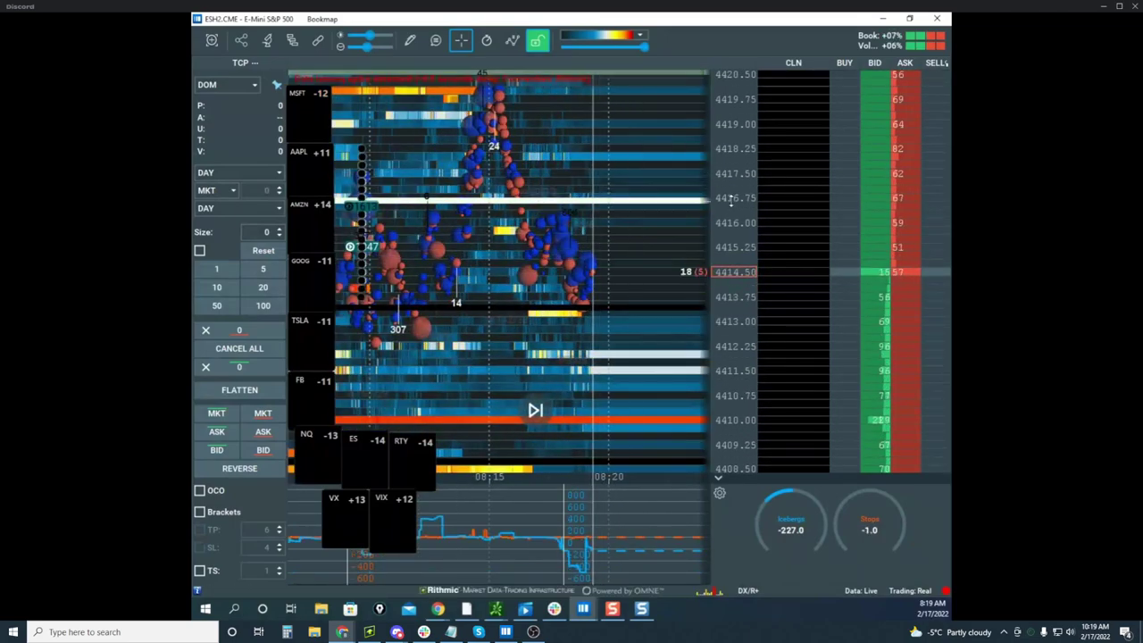
scroll(730, 201, down, 2)
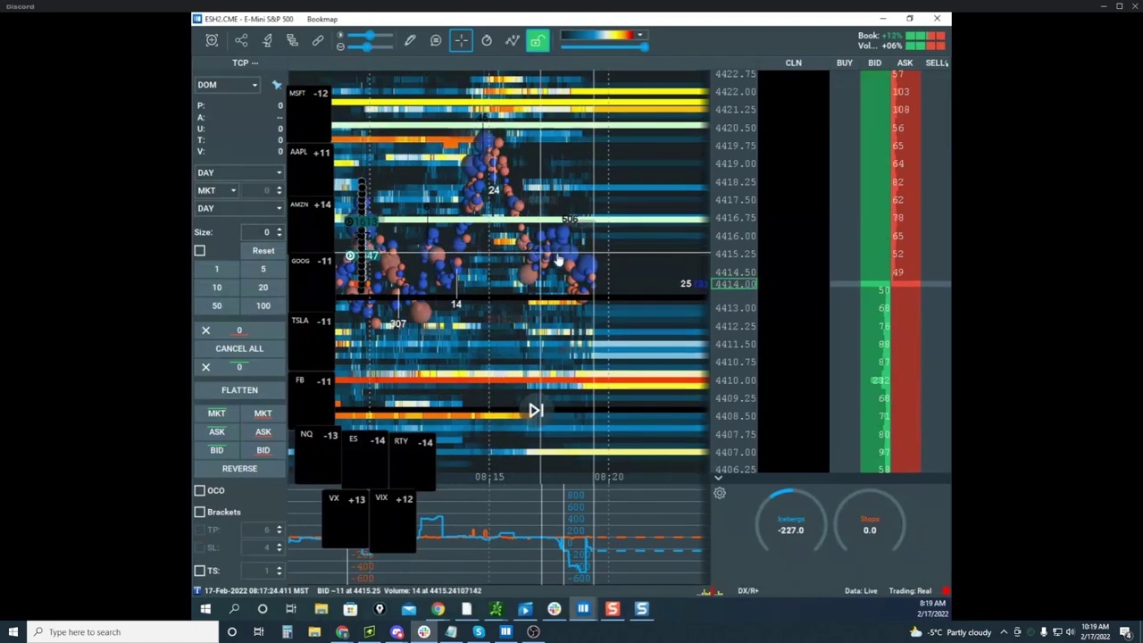
scroll(733, 180, up, 1)
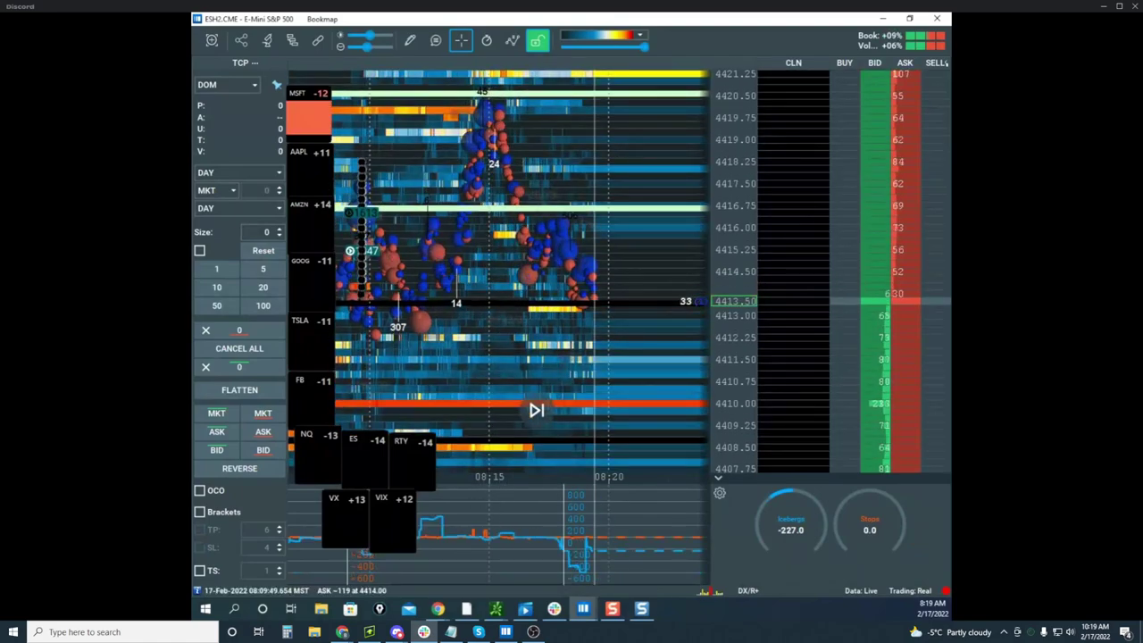
drag(950, 265, 671, 265)
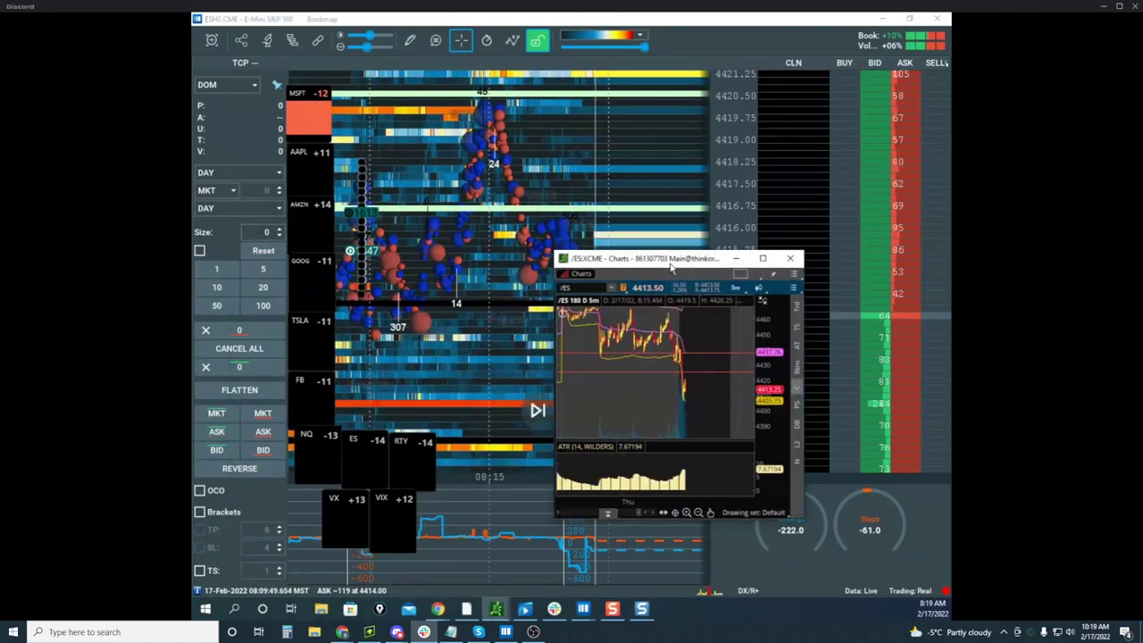
key(alt+Tab)
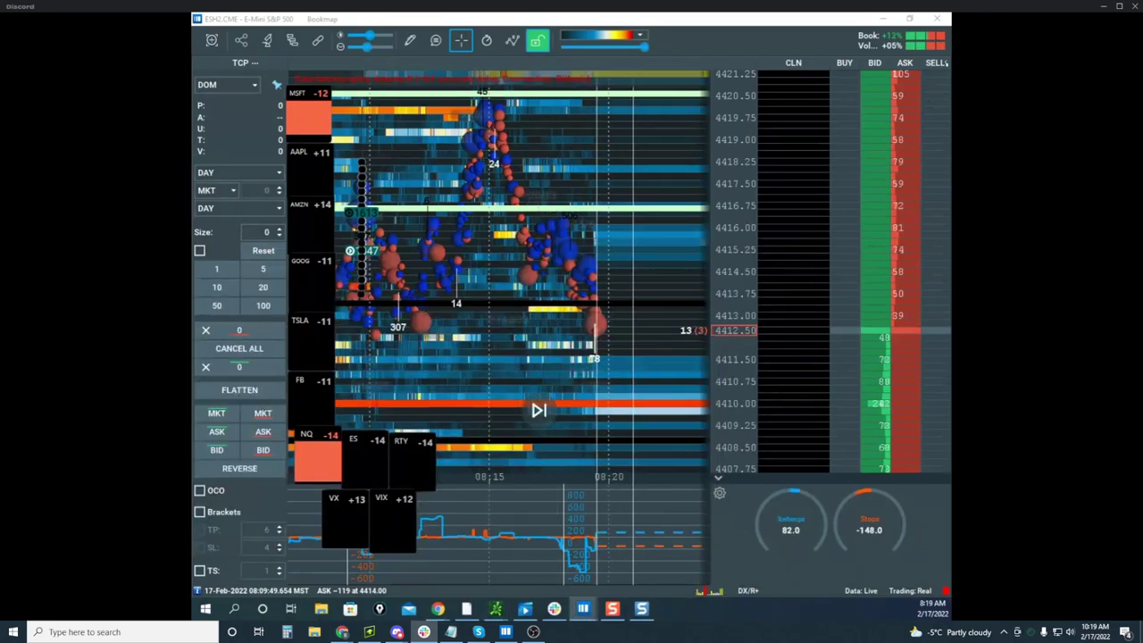
Switch to the NQ Bookmap window and examine price action between the yellow lines and the two-contract sell stop
drag(194, 255, 634, 94)
click(856, 96)
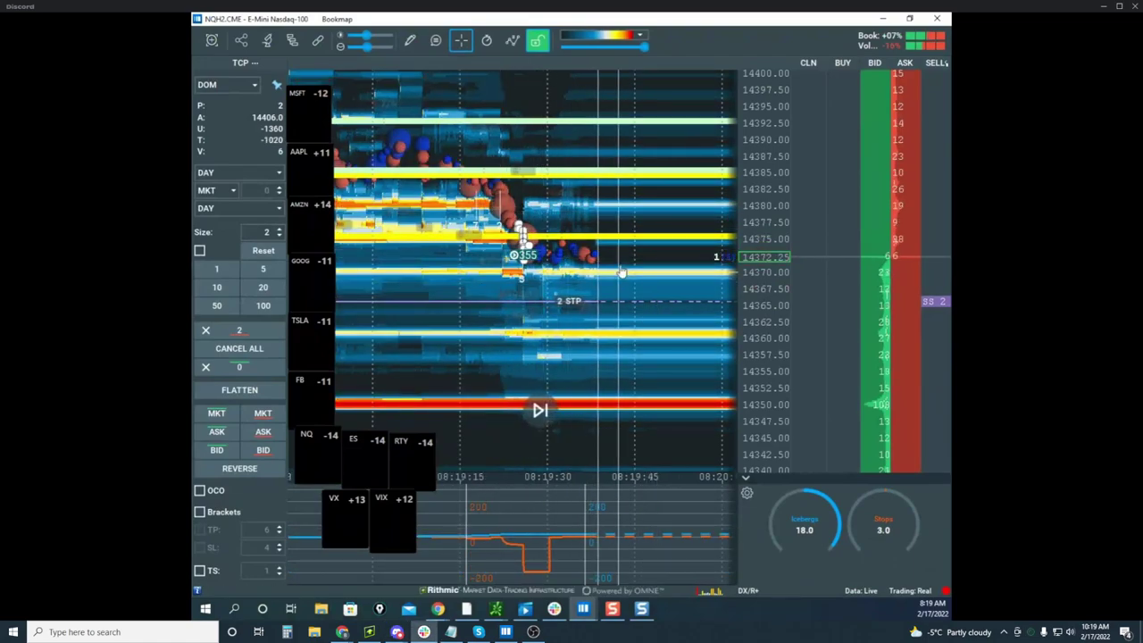
scroll(668, 270, up, 3)
drag(661, 256, 656, 282)
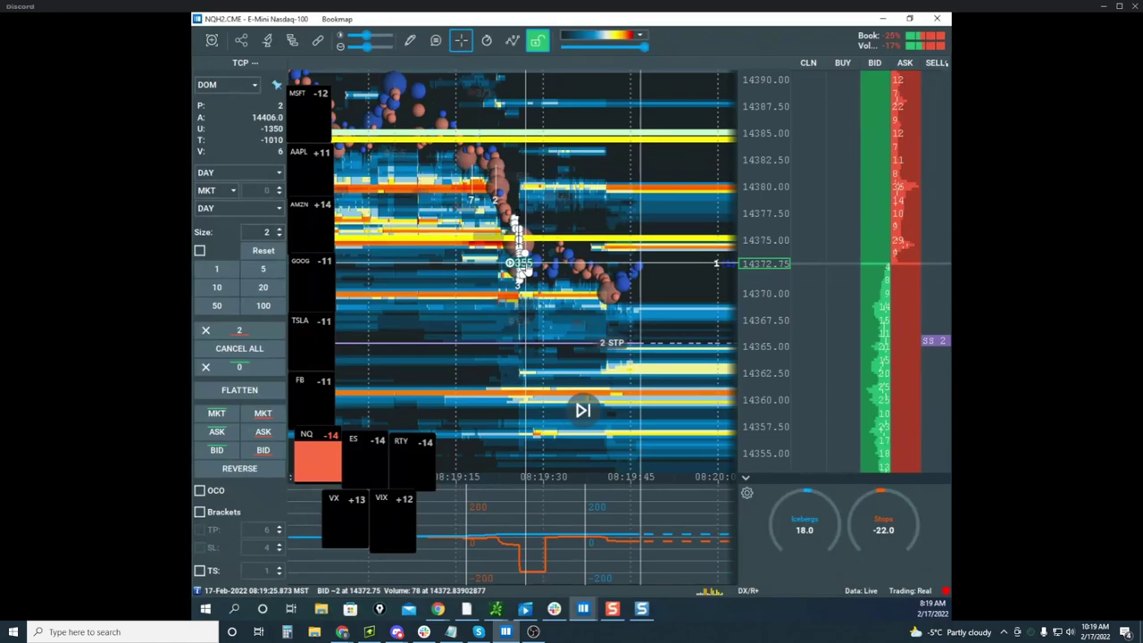
Remove the two yellow horizontal lines near 14385 and 14375 from the NQ heatmap
click(410, 40)
right_click(641, 170)
click(663, 216)
right_click(641, 247)
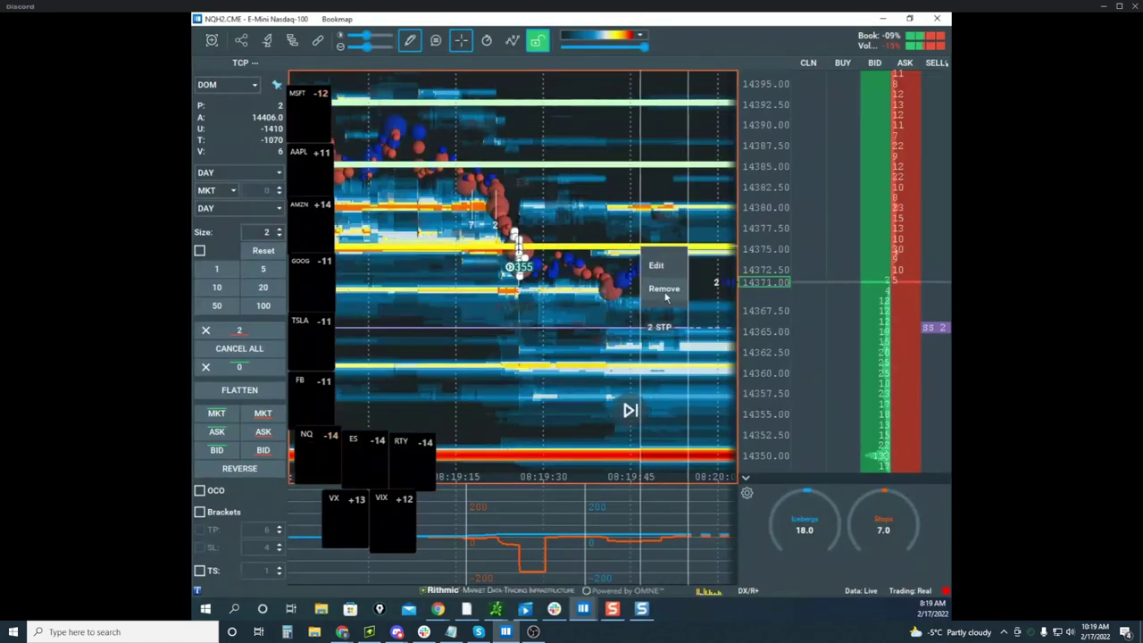
Draw two horizontal lines across the NQ heatmap at about 14377.50 and 14371
click(410, 40)
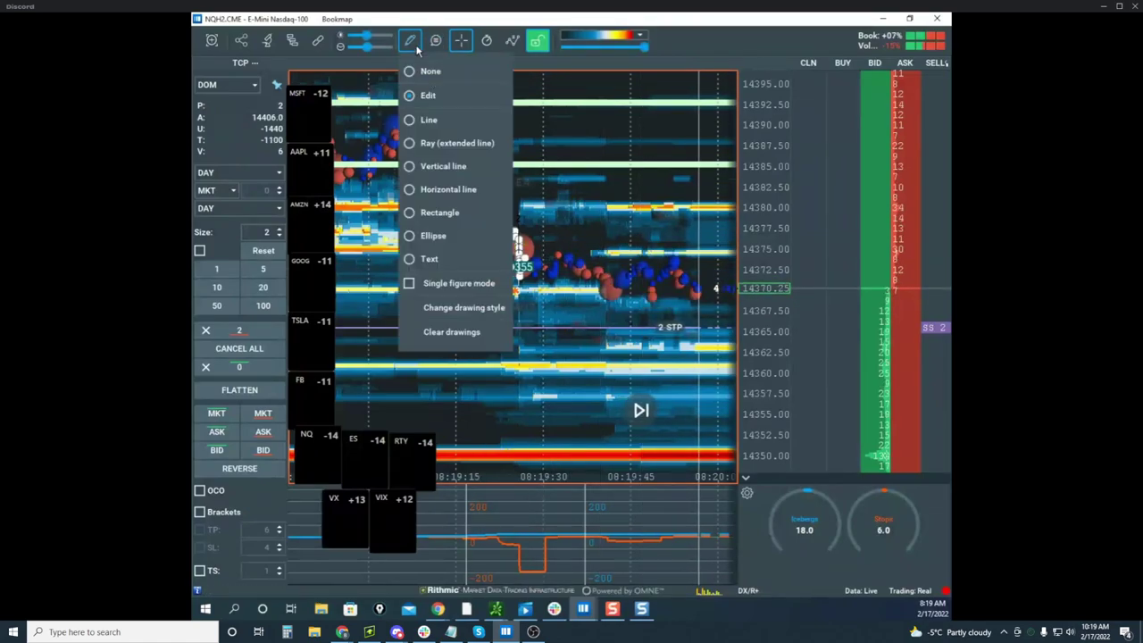
click(486, 192)
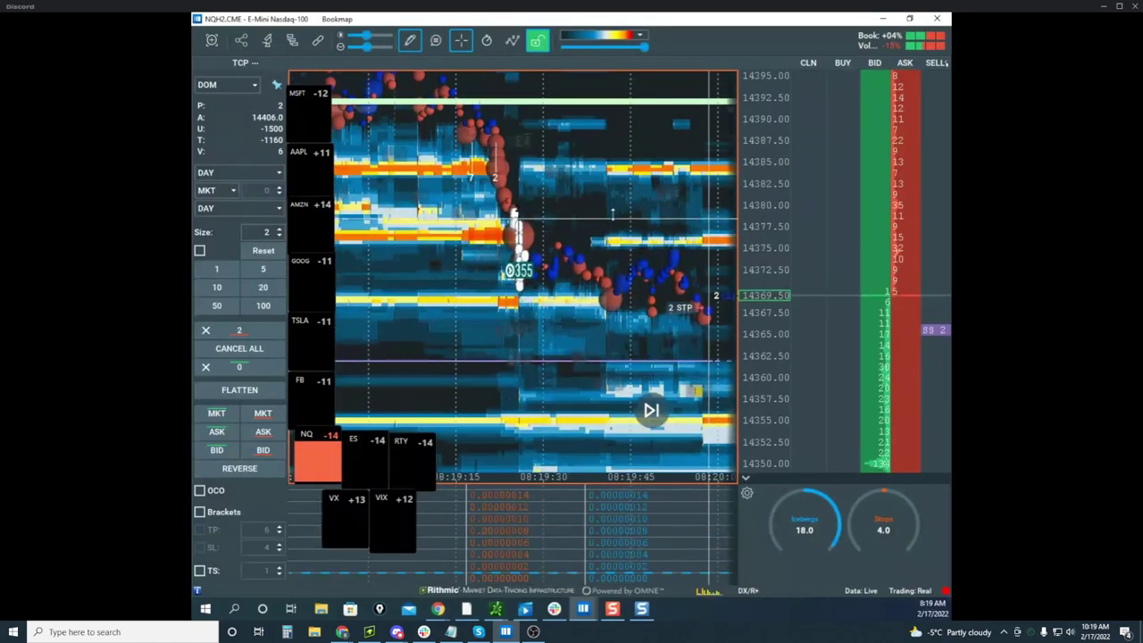
click(542, 208)
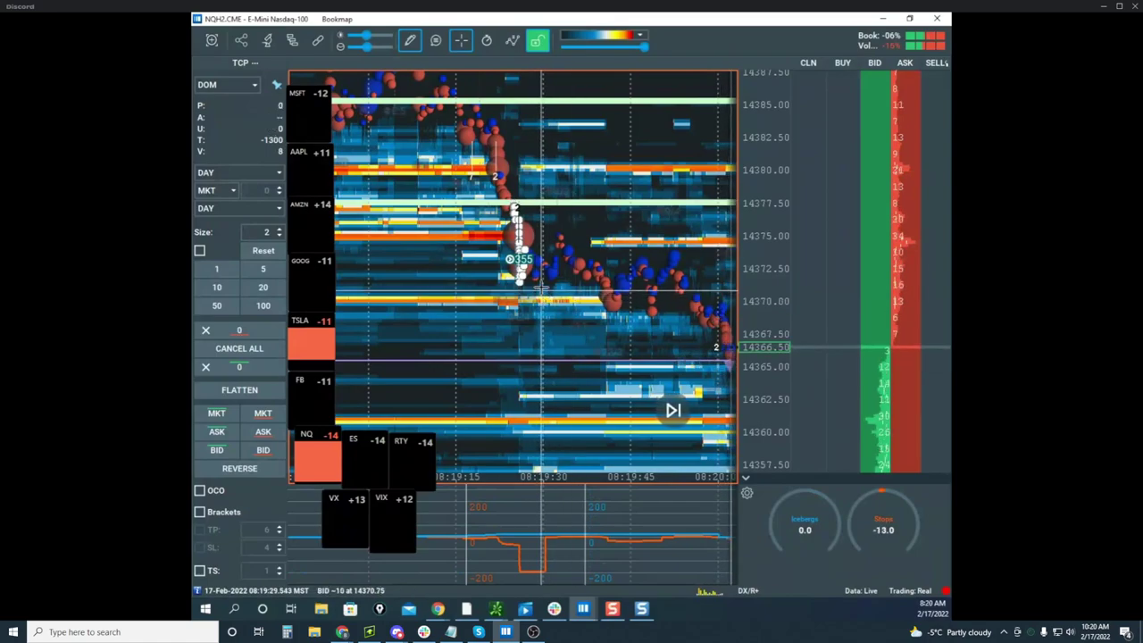
Recolour the new horizontal line near 14377.50 yellow and save its style
click(409, 40)
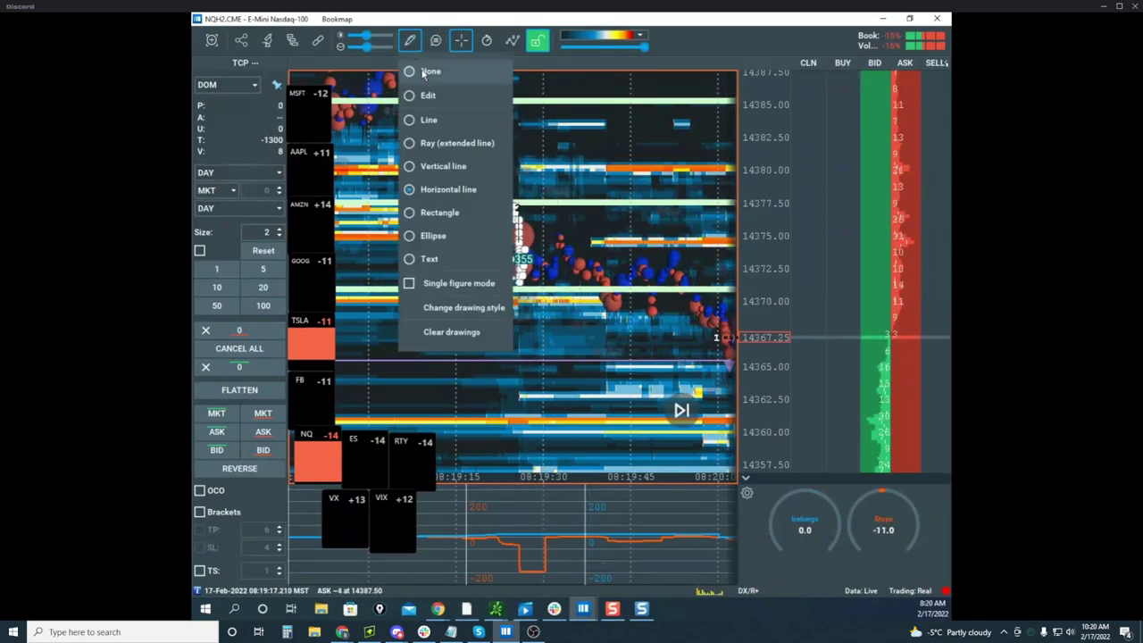
click(434, 96)
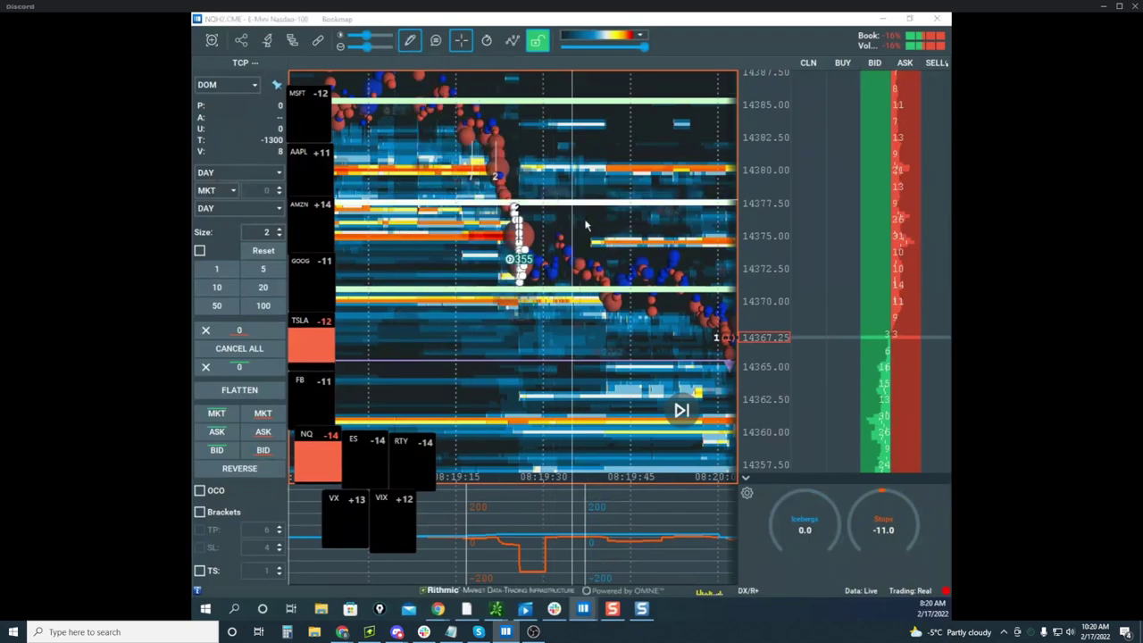
double_click(574, 203)
click(583, 278)
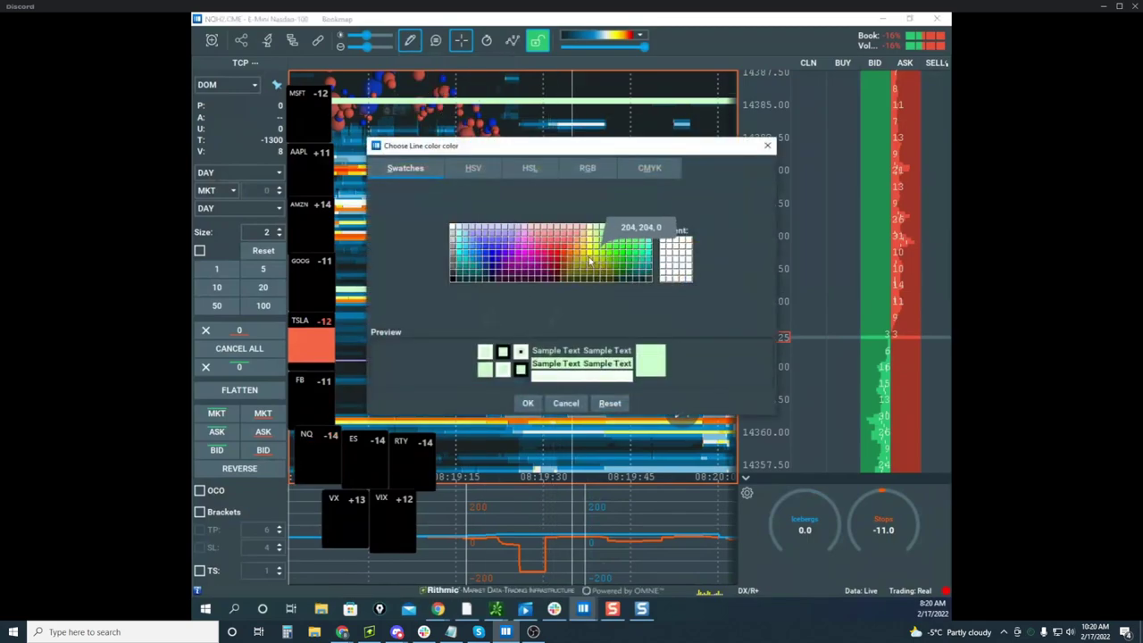
click(528, 403)
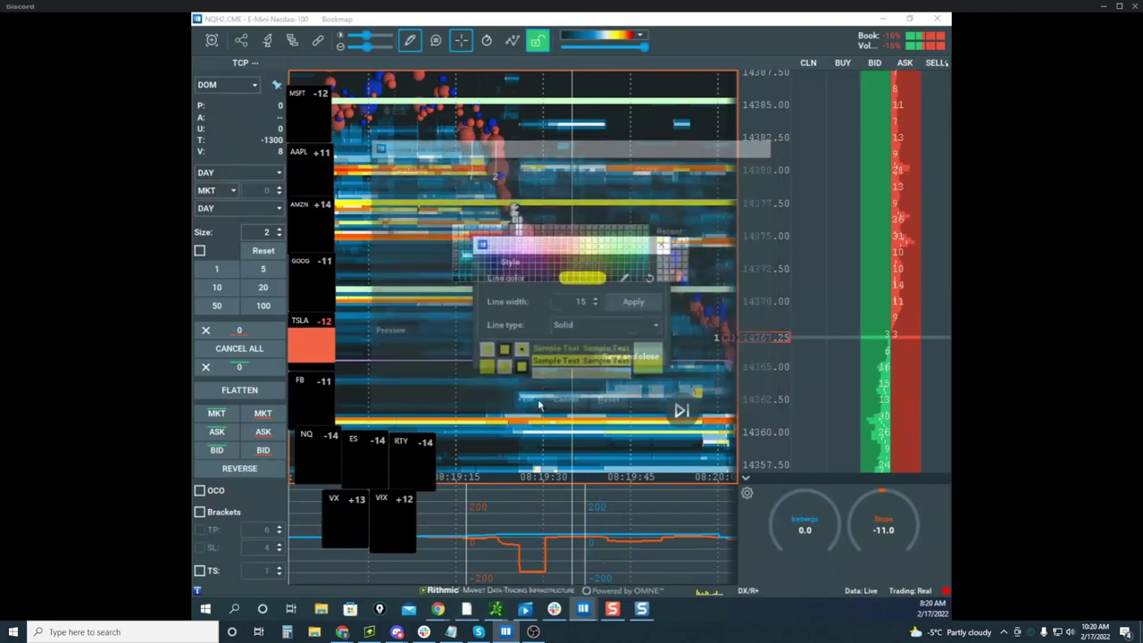
click(611, 355)
Recolour the new horizontal line near 14371 yellow, save its style and turn drawing mode off
right_click(612, 291)
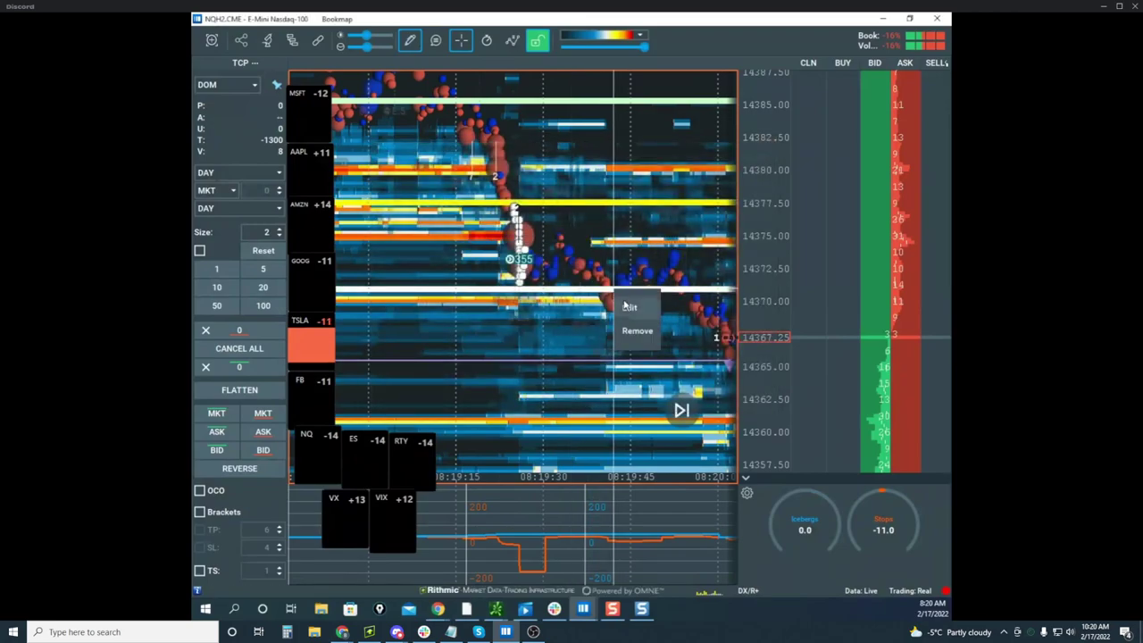
click(625, 307)
click(582, 277)
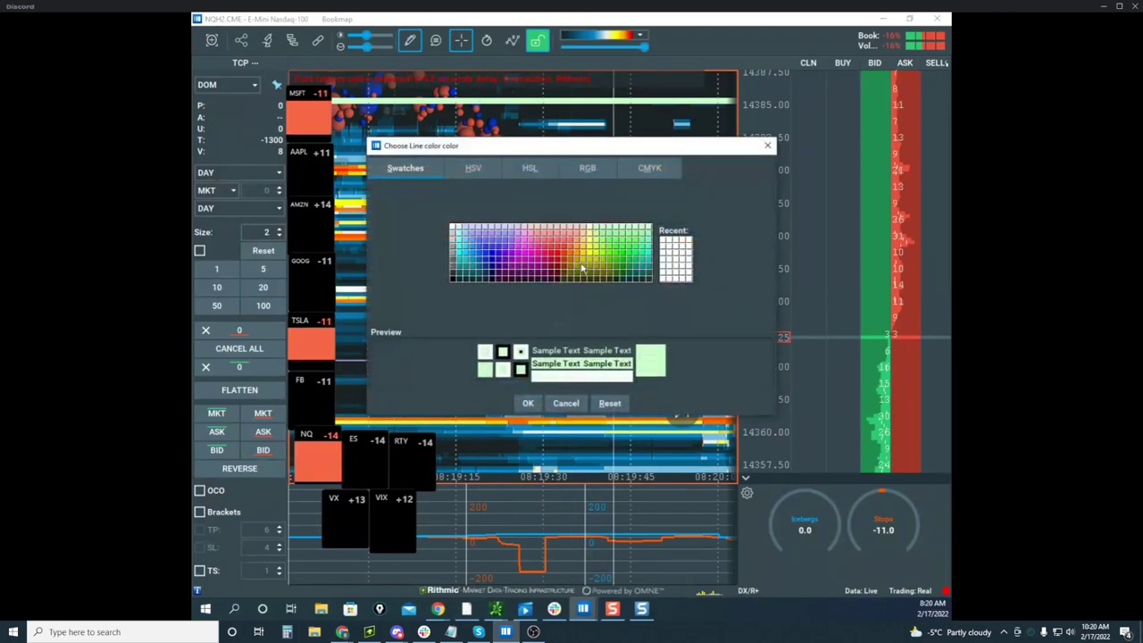
click(528, 403)
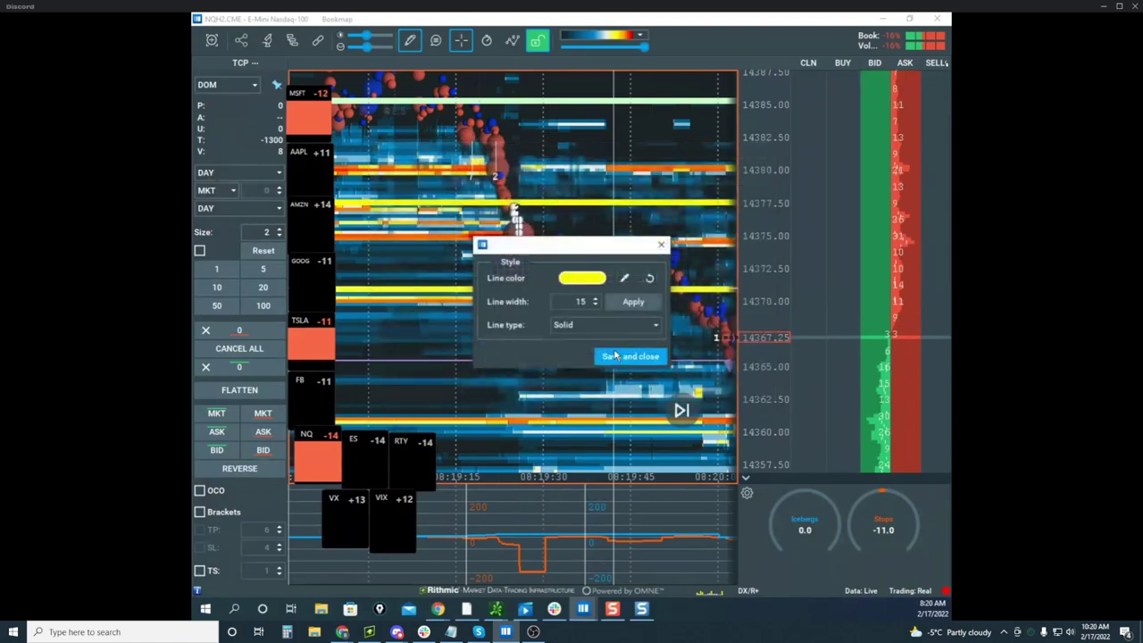
click(630, 357)
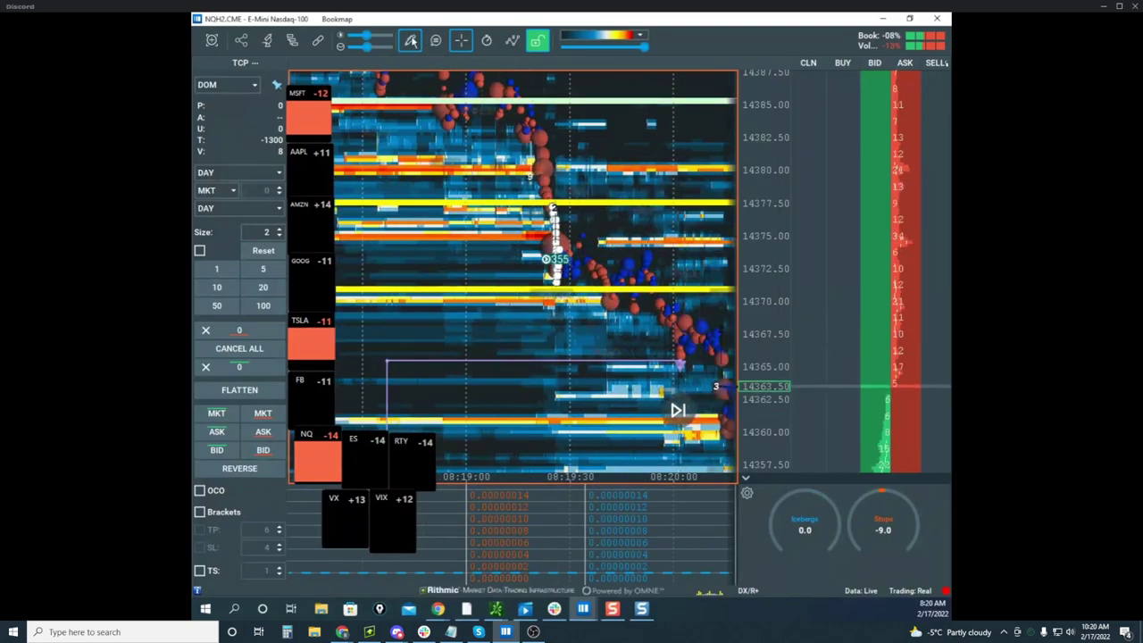
click(410, 41)
click(433, 75)
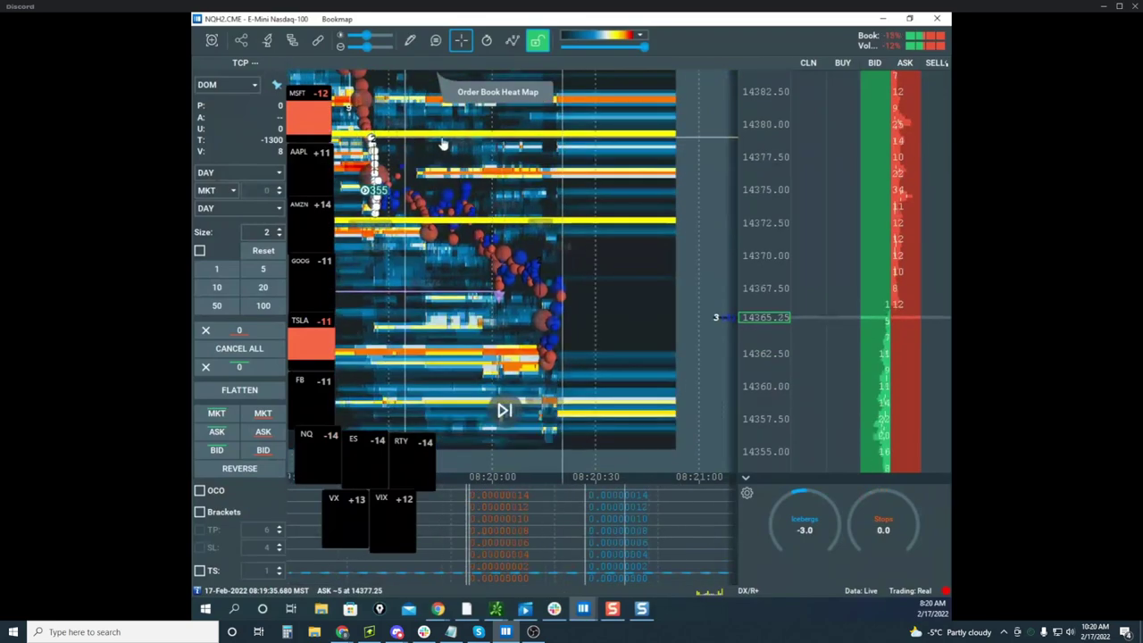
Switch to the remote desktop session in Chrome and review the ES and NQ Sierra Chart charts against their target lines
scroll(753, 189, down, 3)
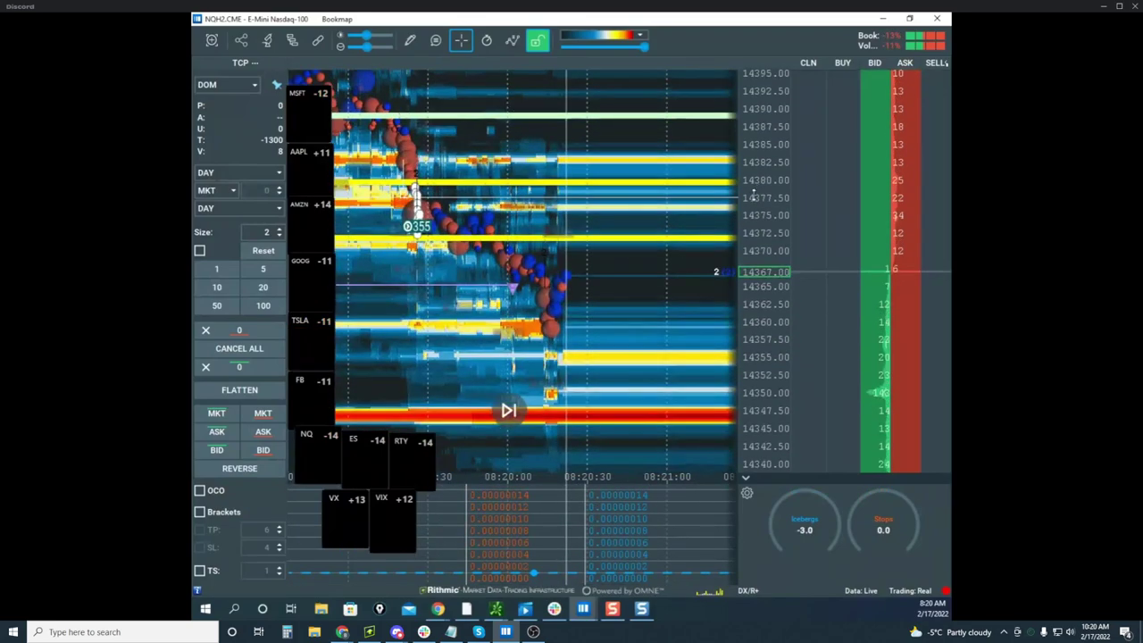
scroll(757, 229, up, 3)
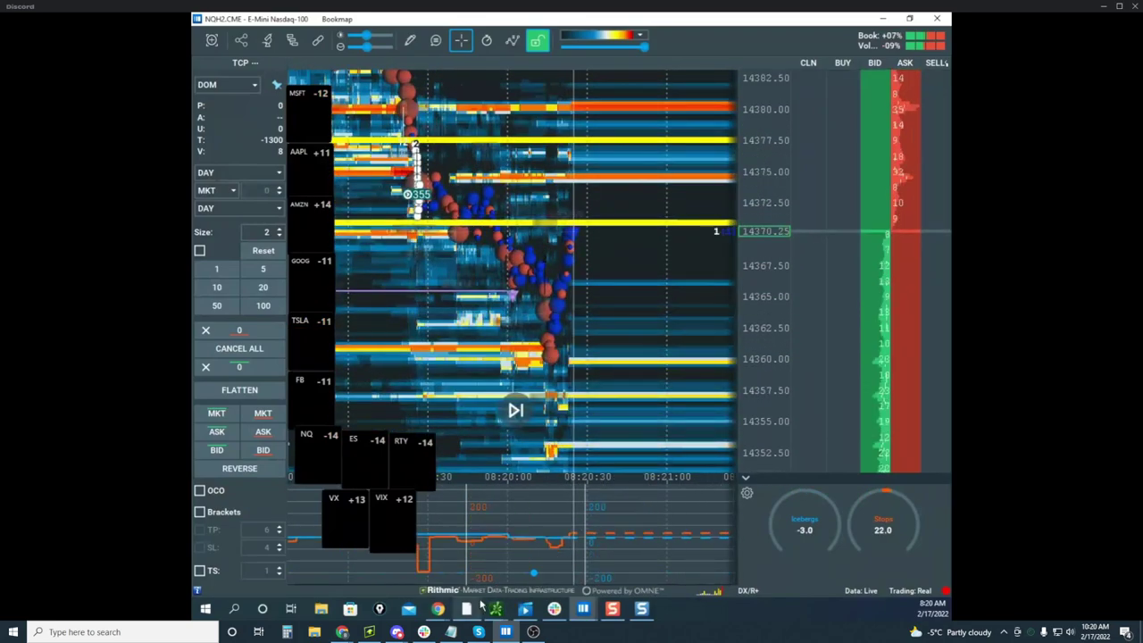
click(438, 609)
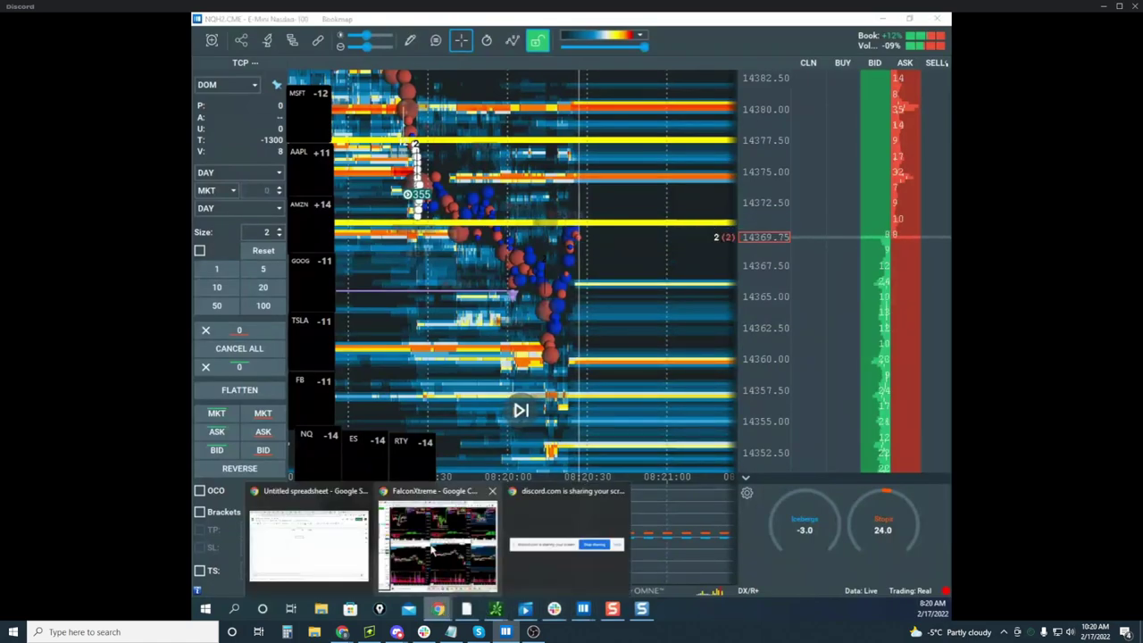
click(433, 540)
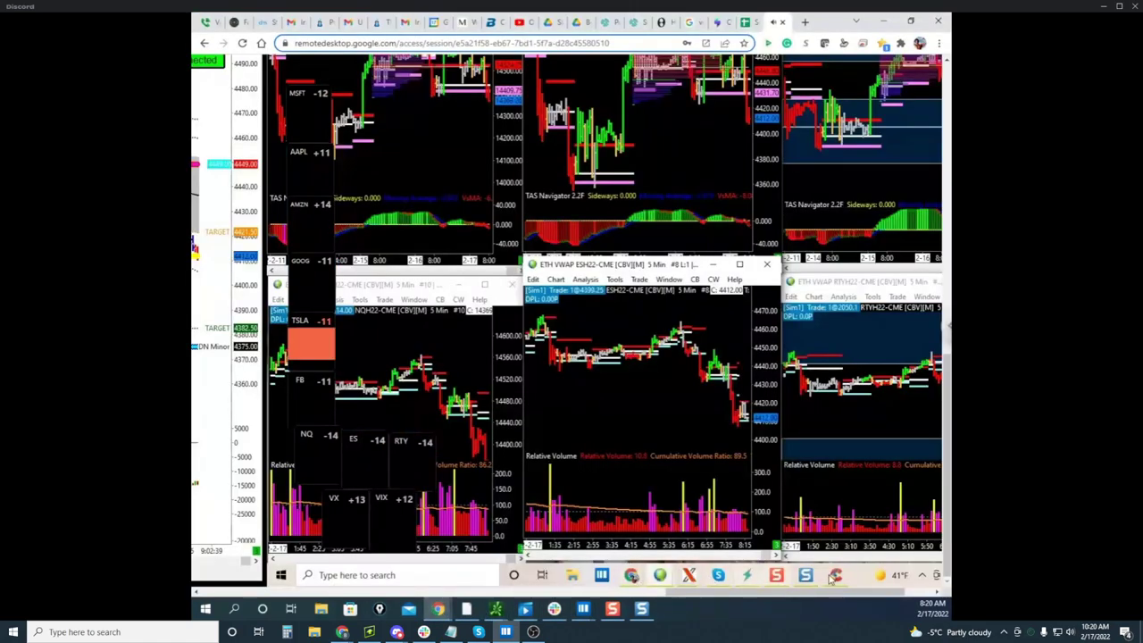
drag(829, 597, 613, 591)
scroll(948, 485, up, 1)
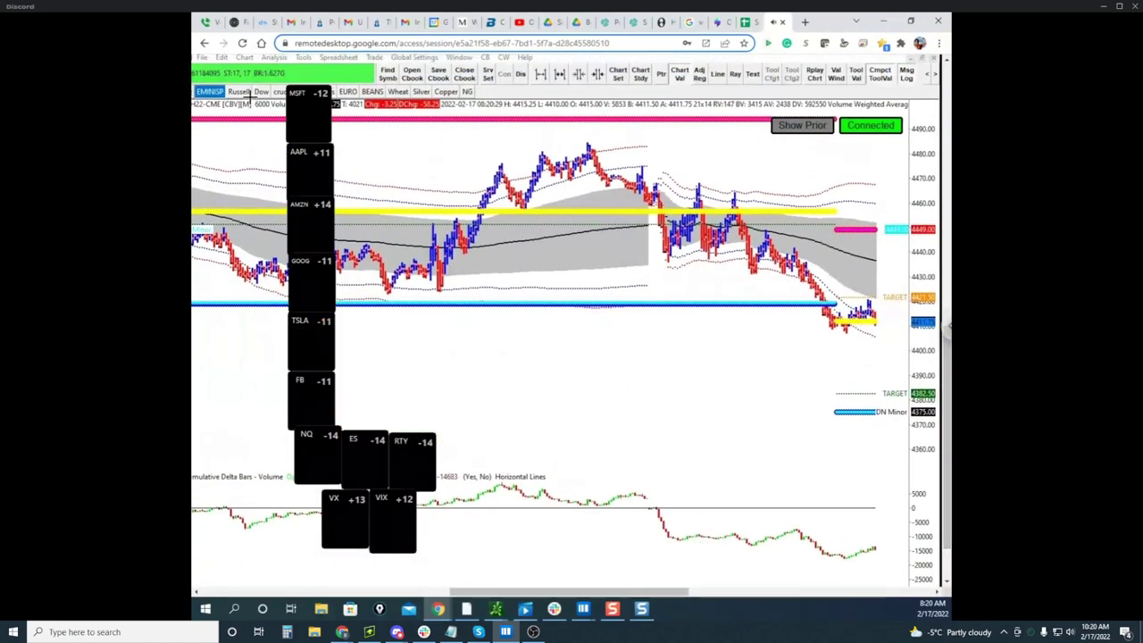
drag(557, 594, 549, 589)
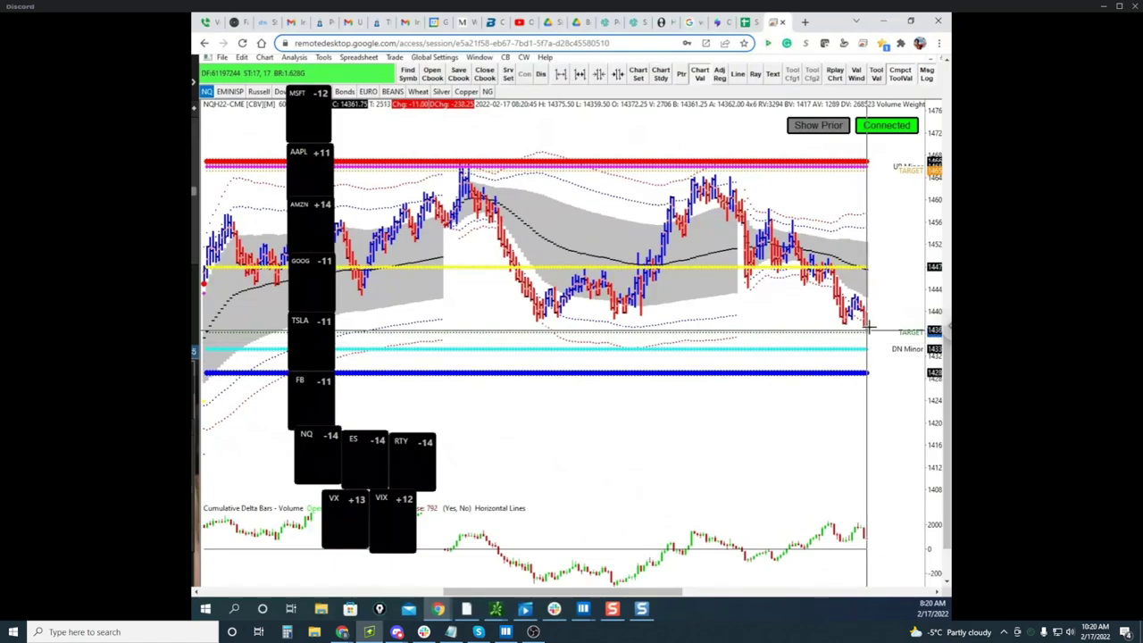
drag(947, 409, 871, 311)
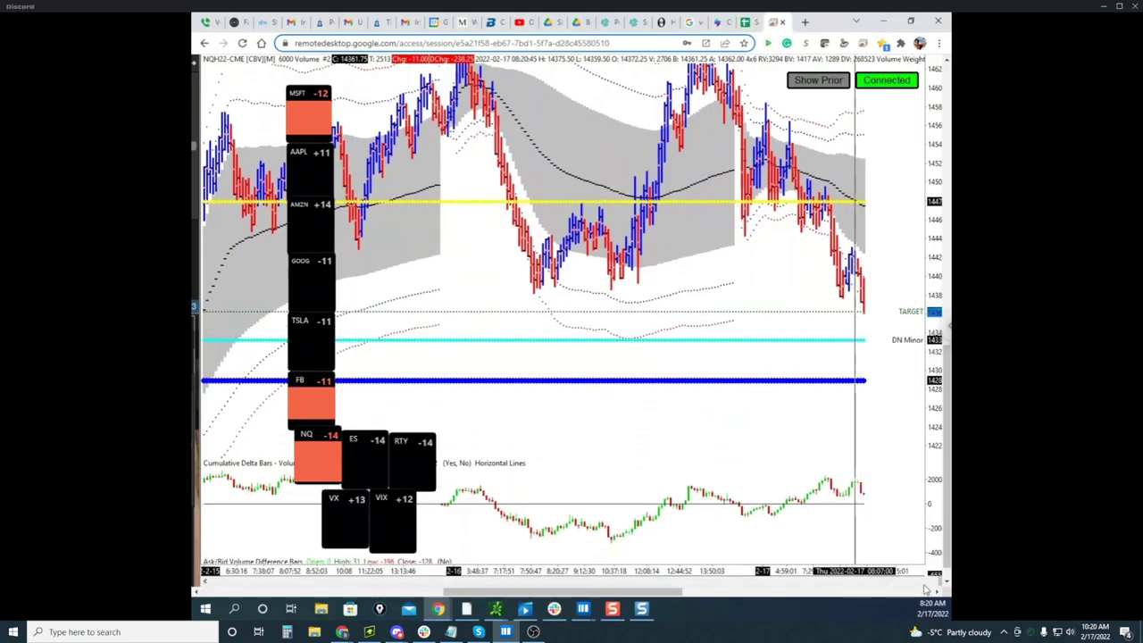
drag(675, 594, 689, 597)
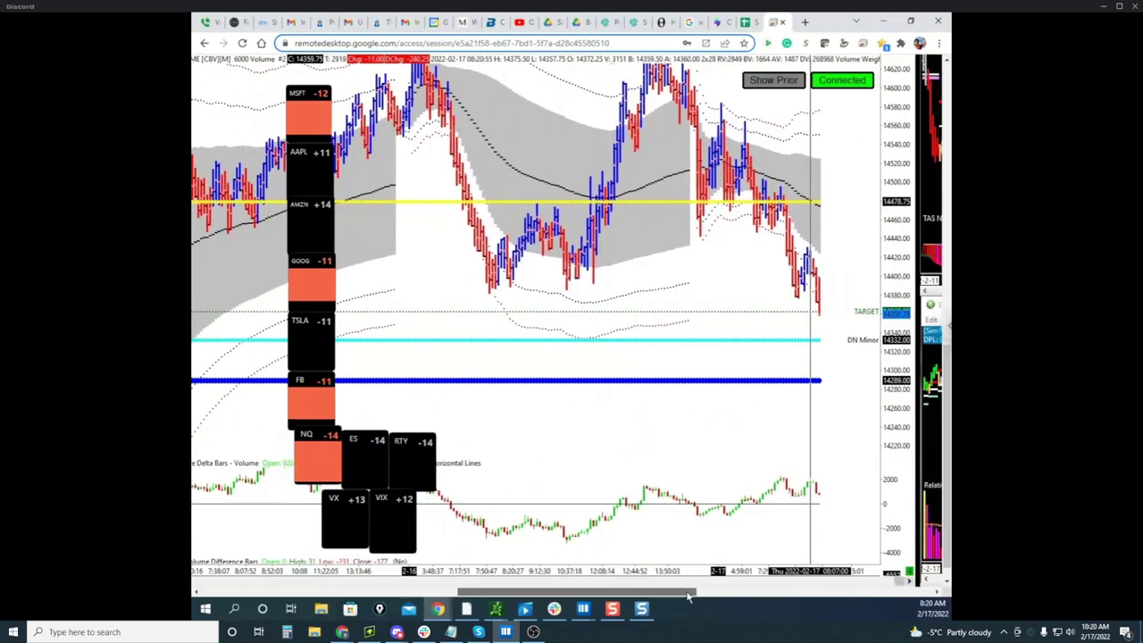
Return to the NQ Bookmap window and examine trading around 14360 below the yellow lines
drag(830, 31, 193, 130)
drag(691, 299, 678, 270)
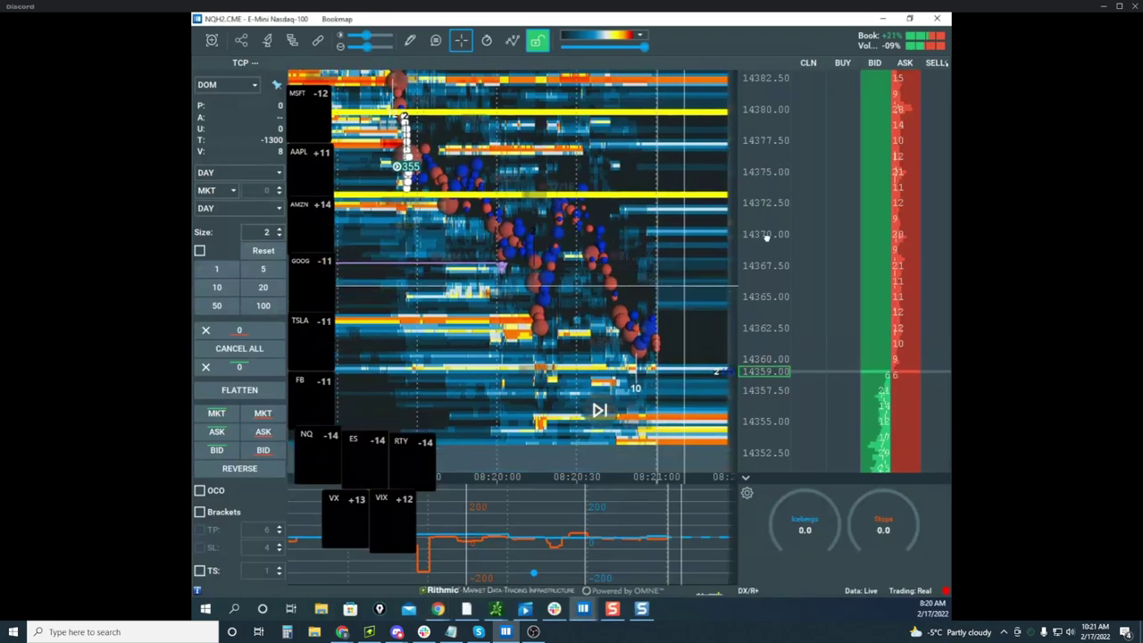
drag(766, 238, 671, 253)
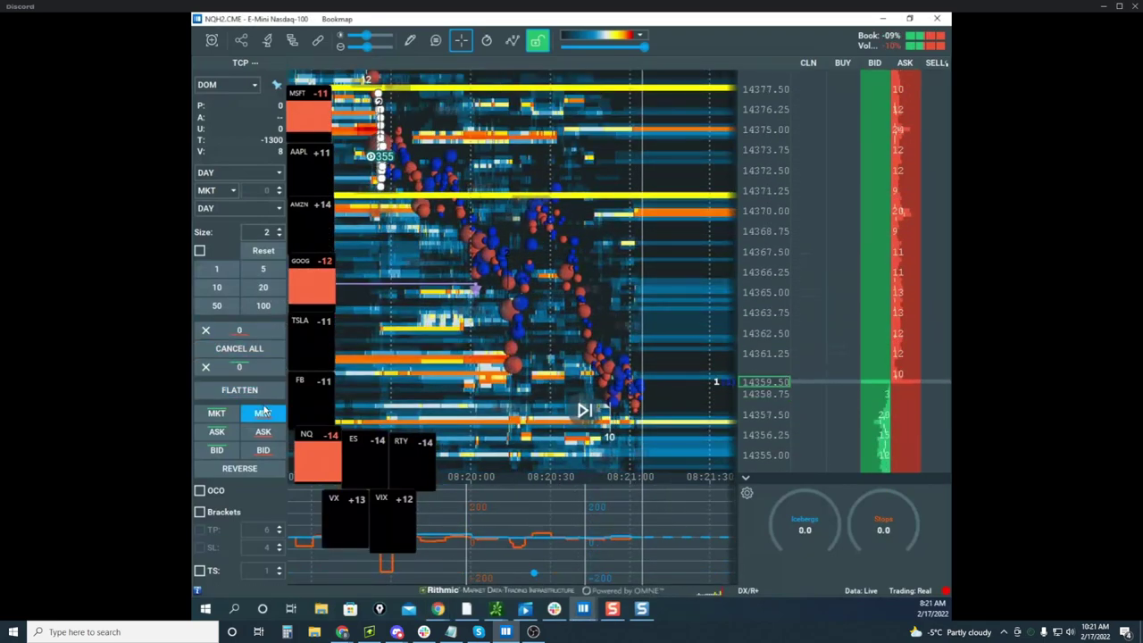
Place a two-contract NQ sell stop at about 14348.75, just below the heavy liquidity at 14350
scroll(760, 187, up, 2)
scroll(766, 225, down, 5)
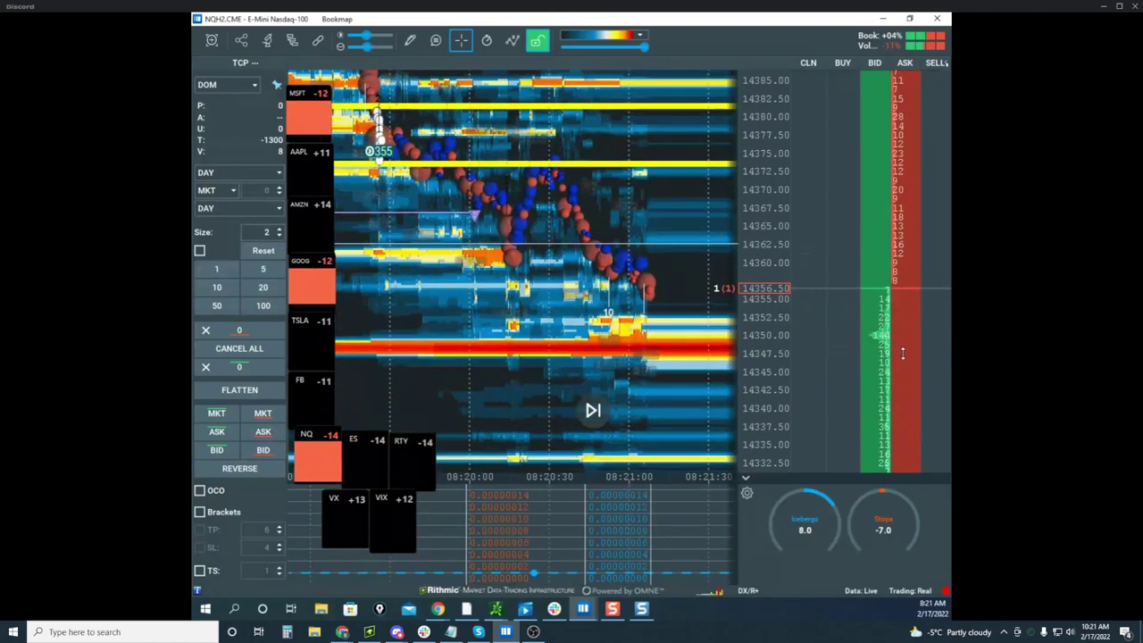
scroll(903, 355, up, 2)
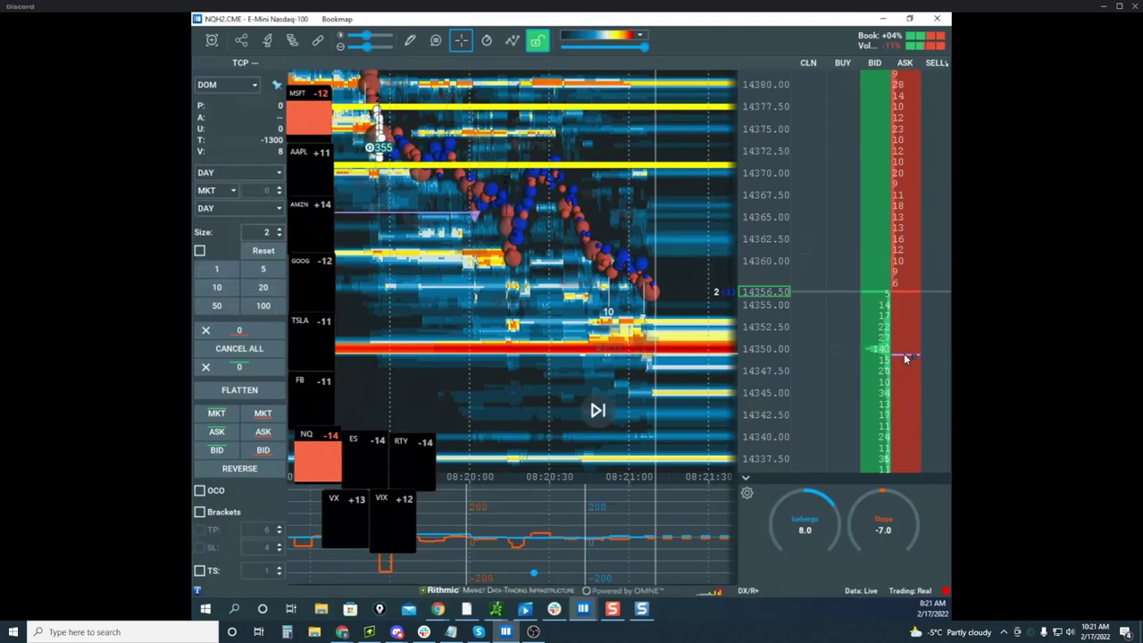
click(903, 352)
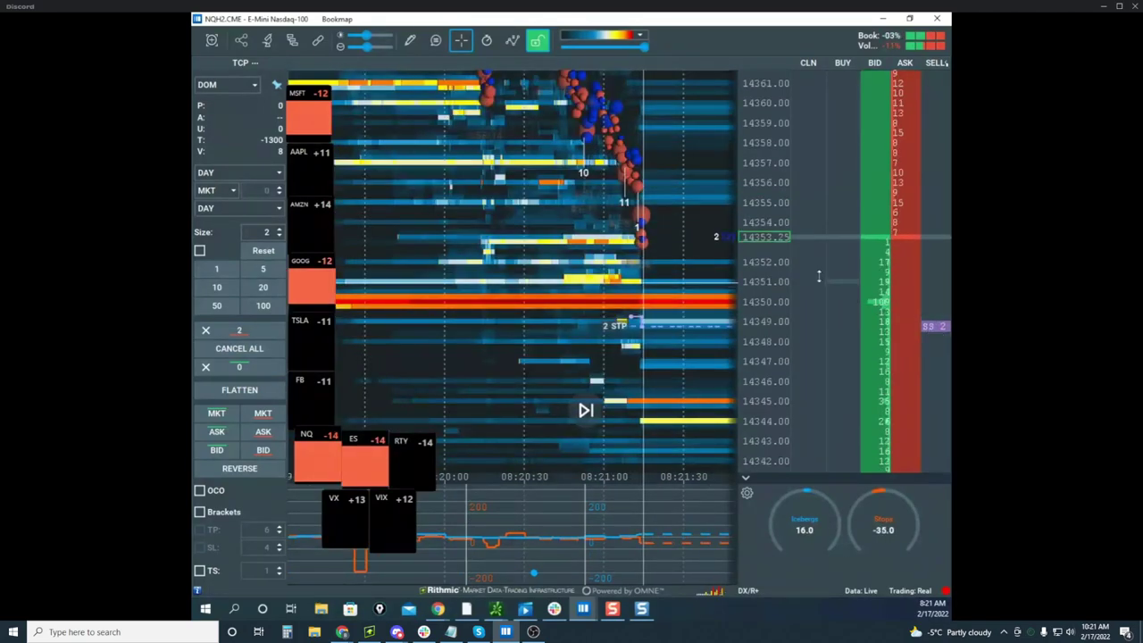
scroll(758, 232, down, 4)
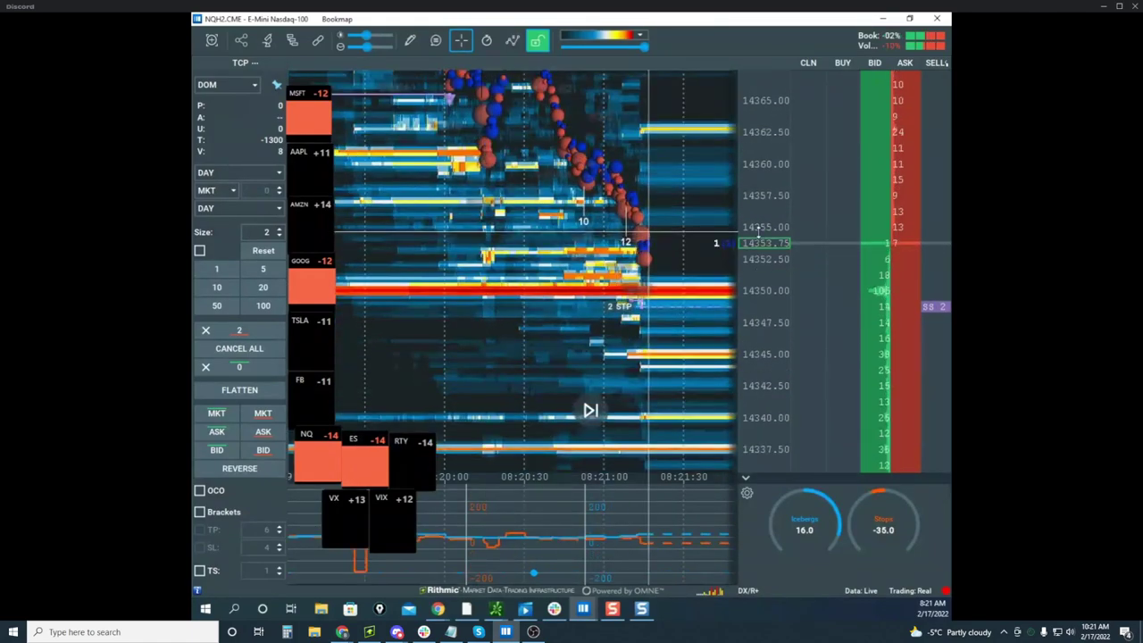
Cancel the two-contract NQ sell stop resting just below the heavy liquidity at 14350
scroll(759, 225, down, 2)
scroll(630, 207, down, 2)
drag(610, 201, 560, 306)
scroll(599, 201, down, 2)
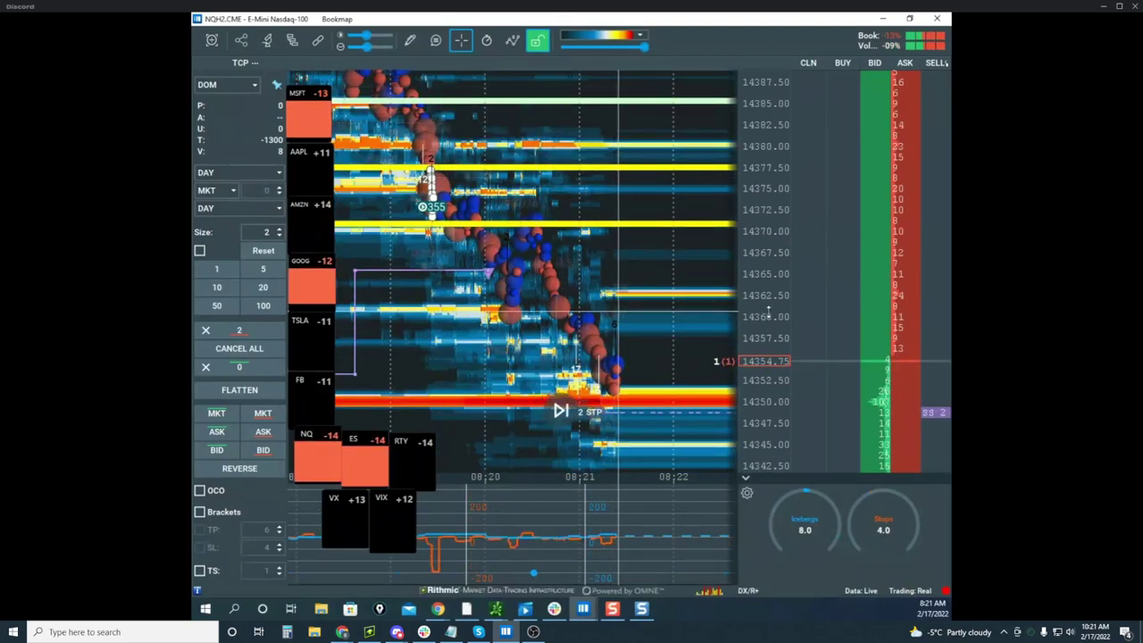
click(943, 414)
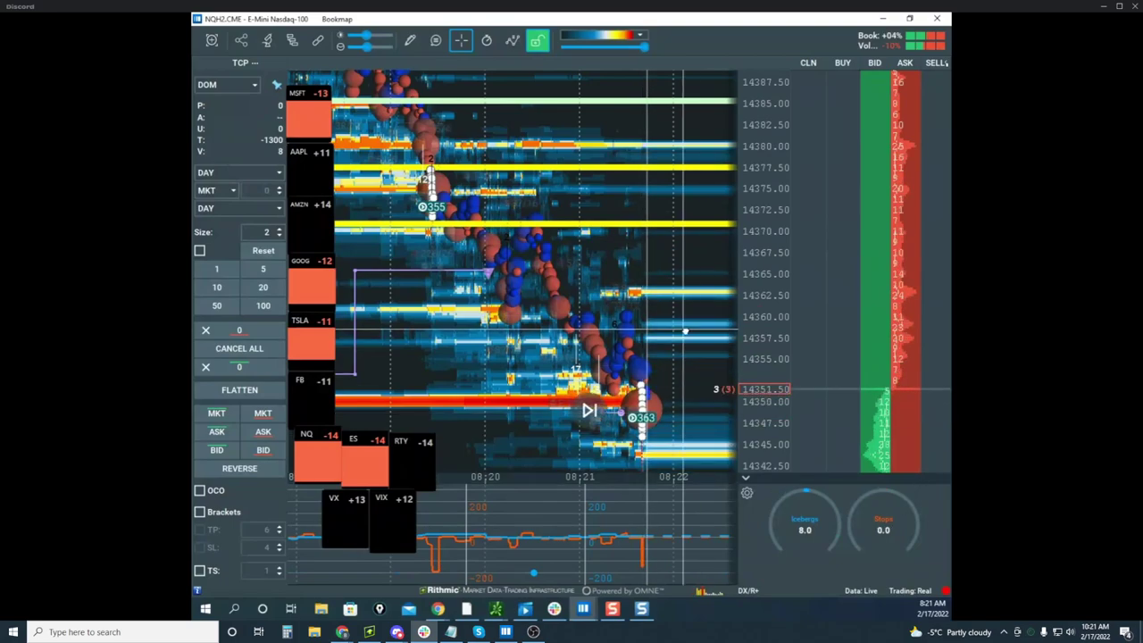
Examine NQ trading around 14350 and the resting liquidity down toward 14315 on the heatmap
scroll(666, 317, up, 3)
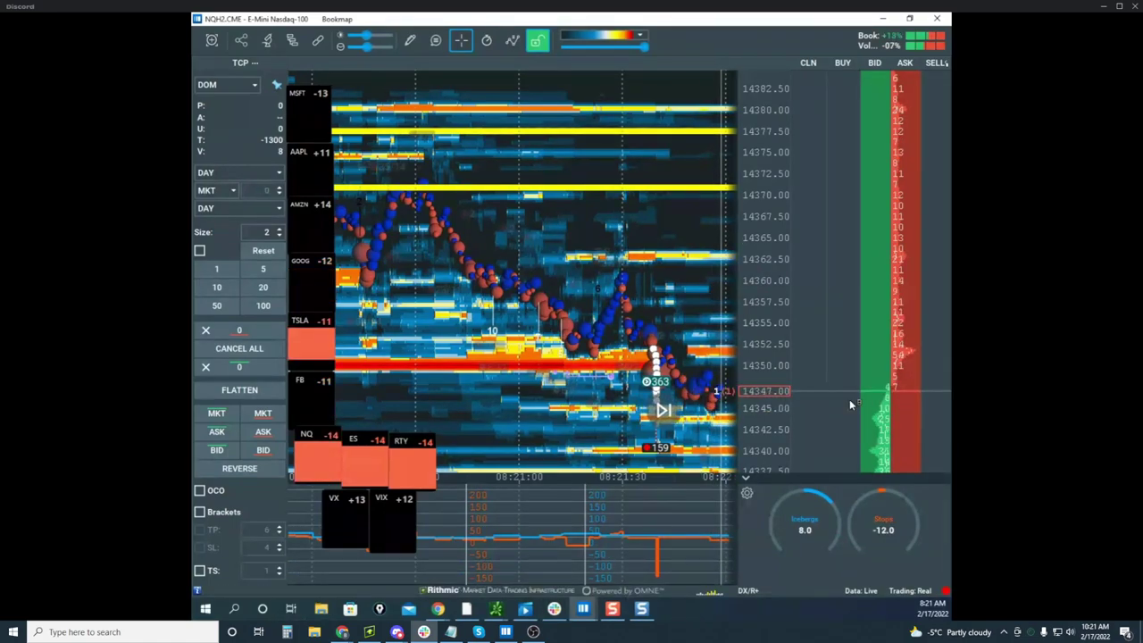
drag(742, 229, 750, 378)
scroll(682, 255, down, 3)
scroll(734, 380, down, 1)
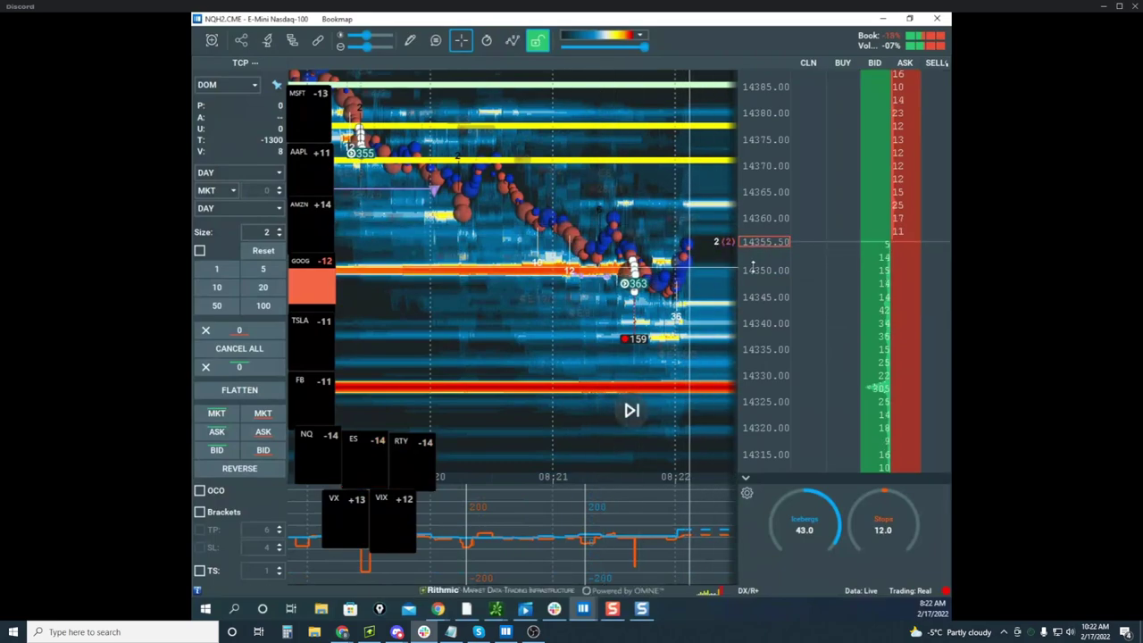
scroll(652, 268, down, 2)
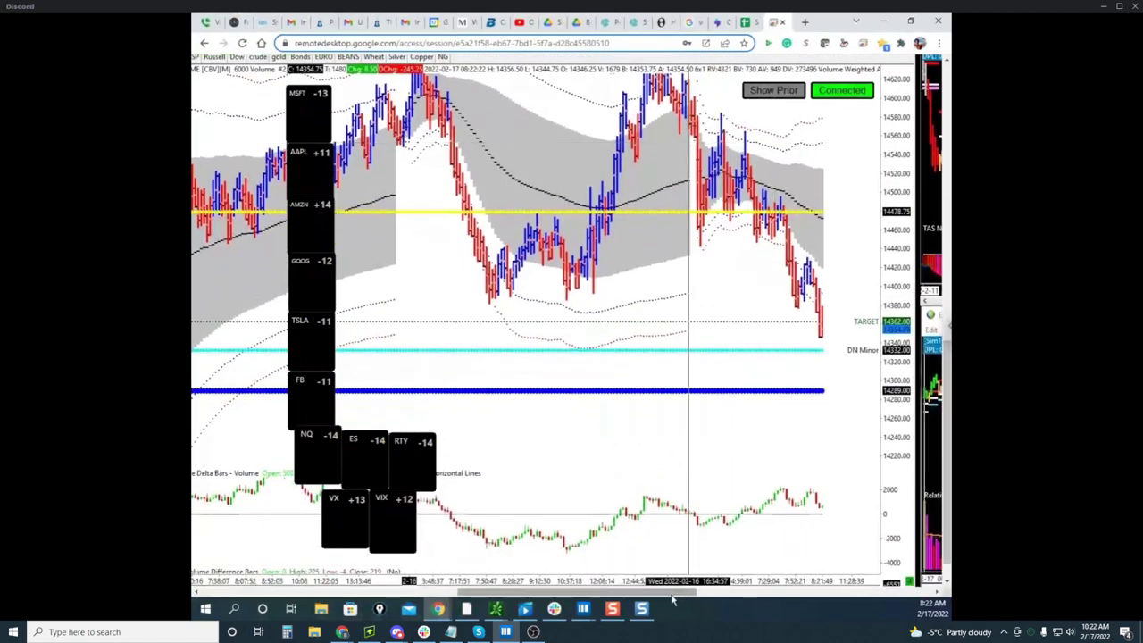
Switch to the remote desktop session in Chrome and look through its market charts, news feed and breadth metrics
drag(699, 599, 849, 598)
drag(947, 443, 948, 413)
scroll(861, 342, down, 5)
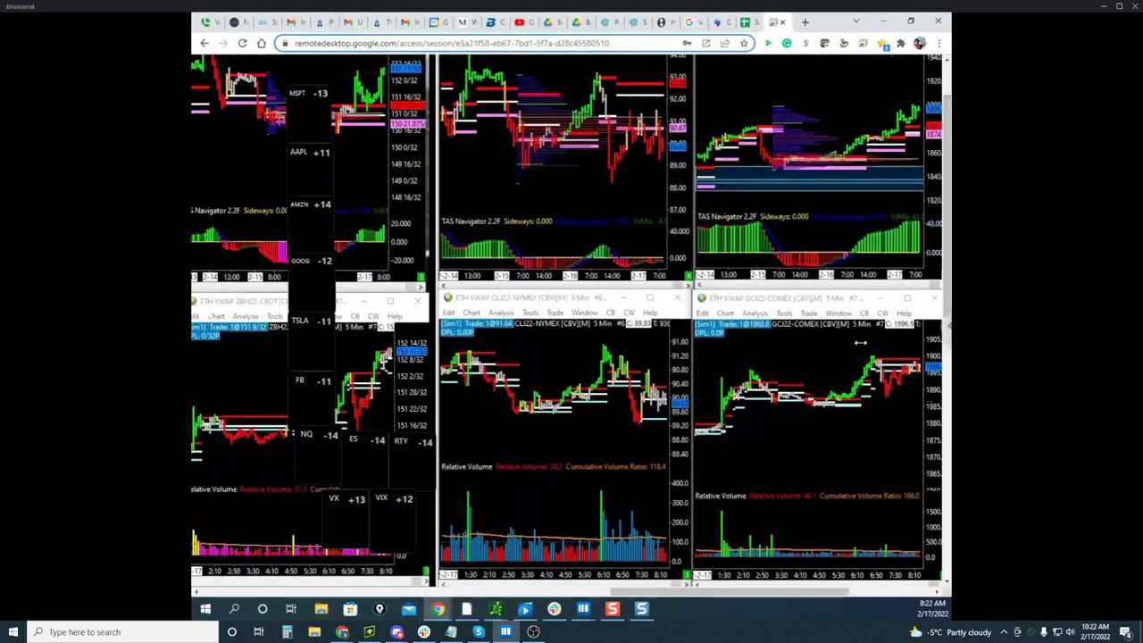
drag(684, 593, 579, 592)
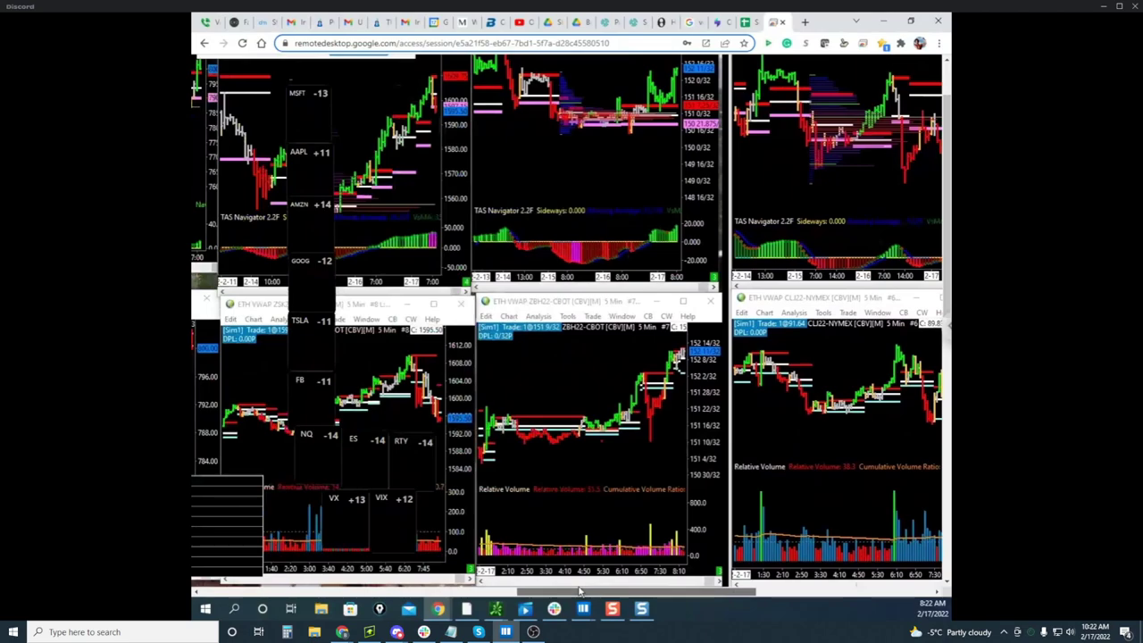
drag(578, 591, 263, 591)
drag(948, 231, 948, 266)
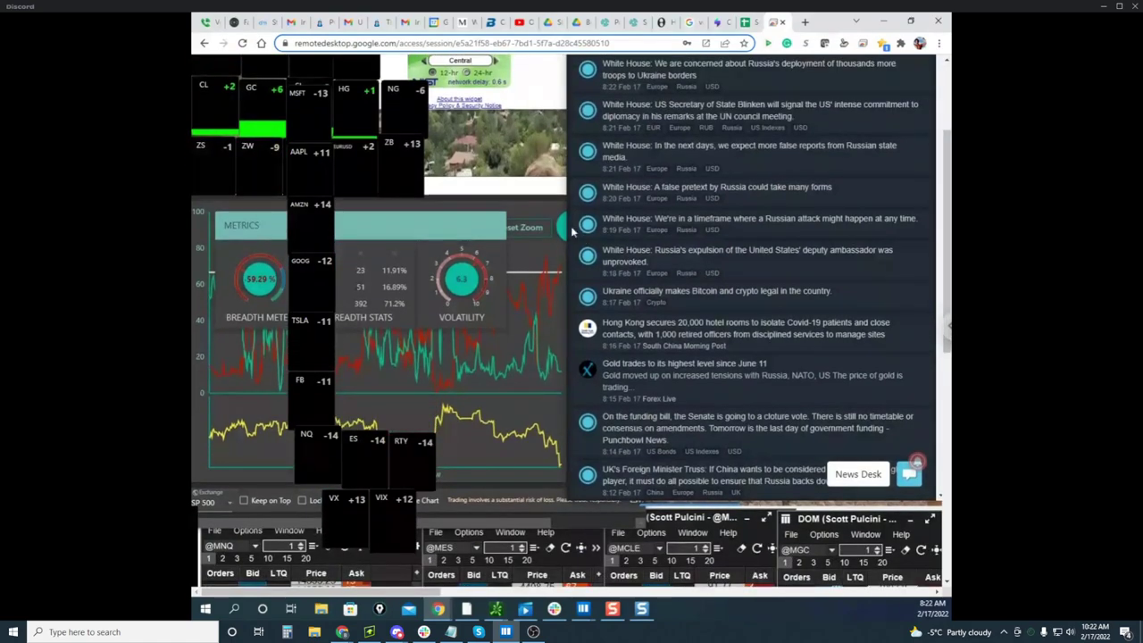
scroll(806, 266, up, 2)
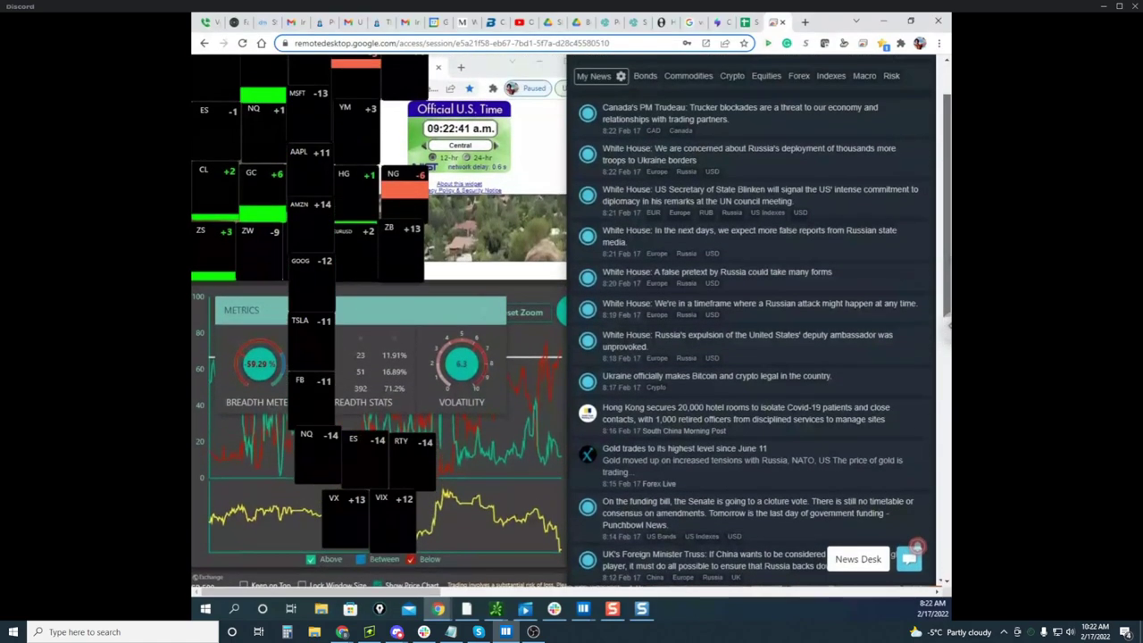
Bring The Edge breadth window forward, maximize it and set its exchange to NQ 100
click(555, 279)
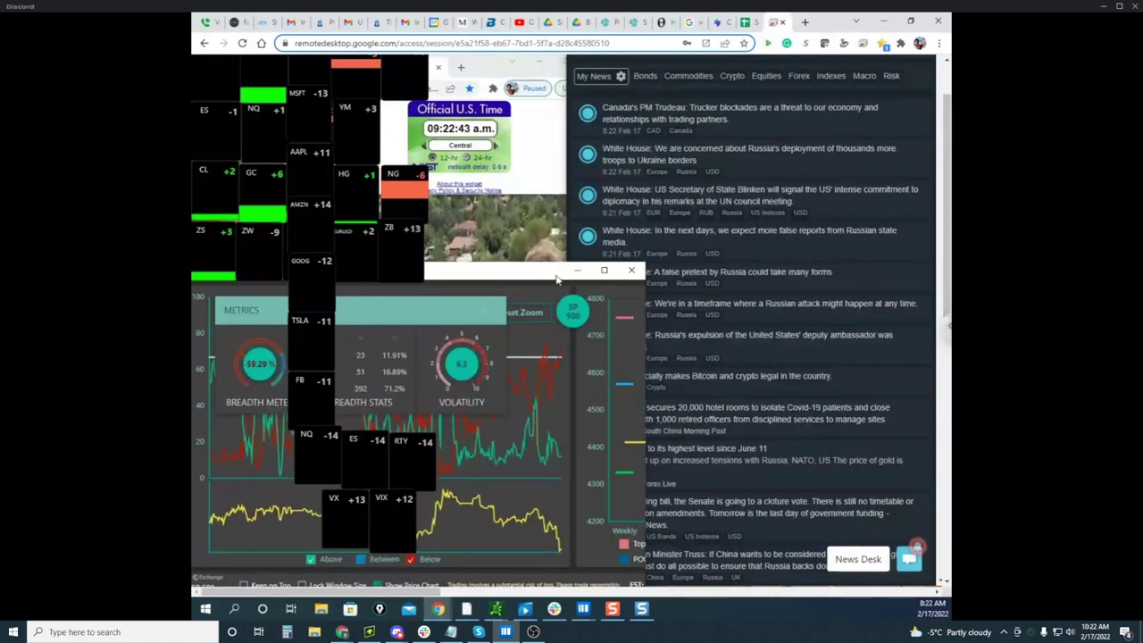
click(607, 272)
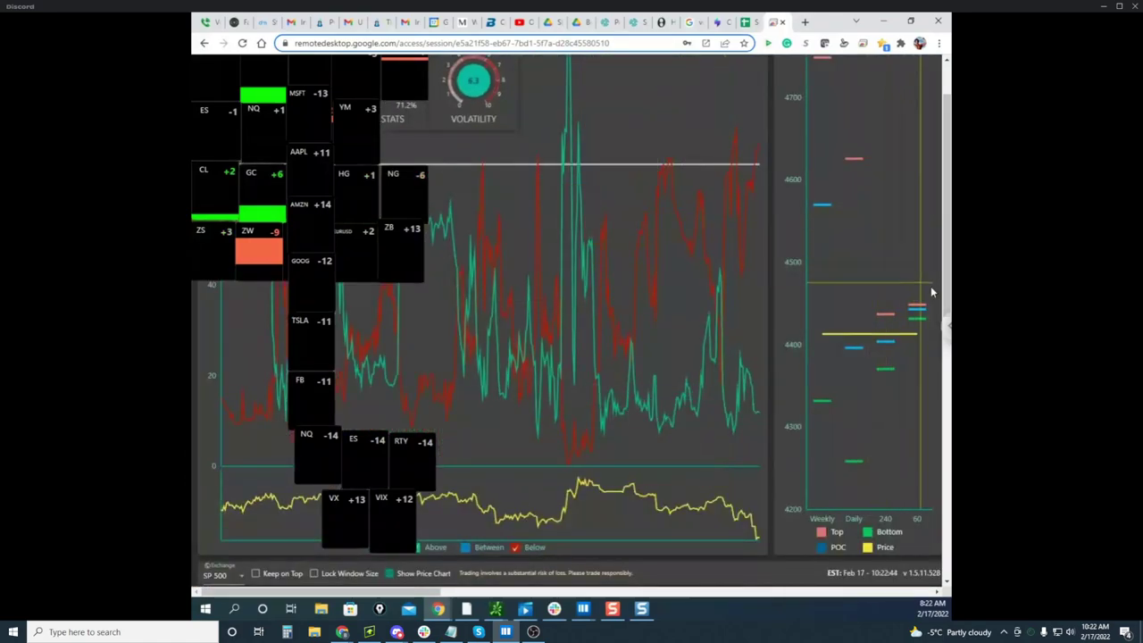
click(240, 576)
click(235, 553)
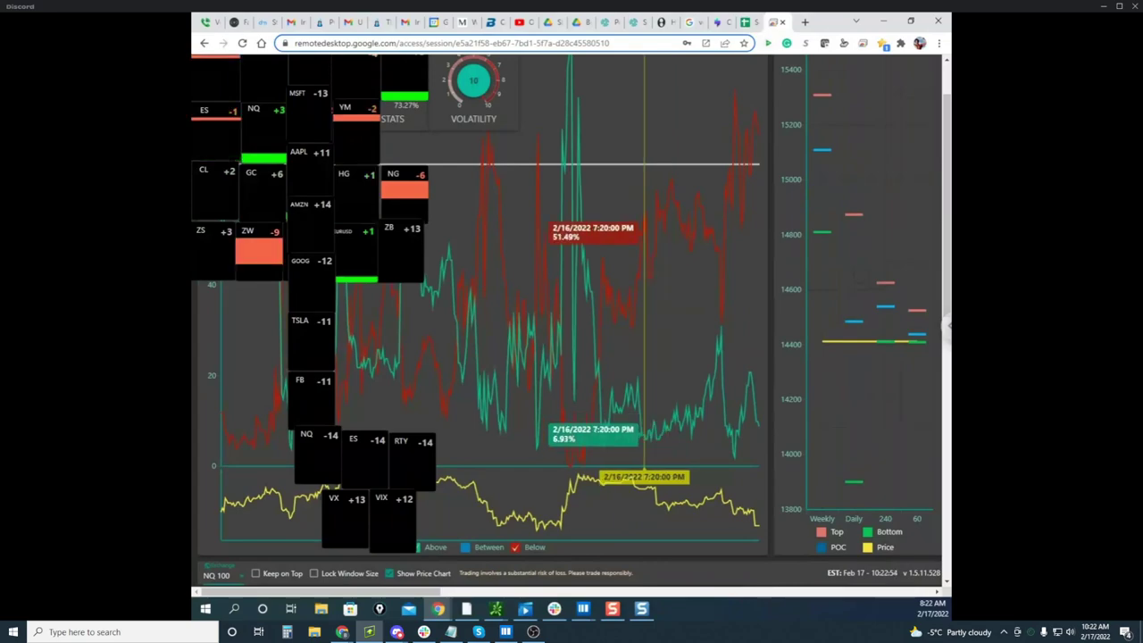
Trace the white threshold line in yellow, circle the latest peaks of the red Below line, and clear the markup
click(641, 609)
key(Delete)
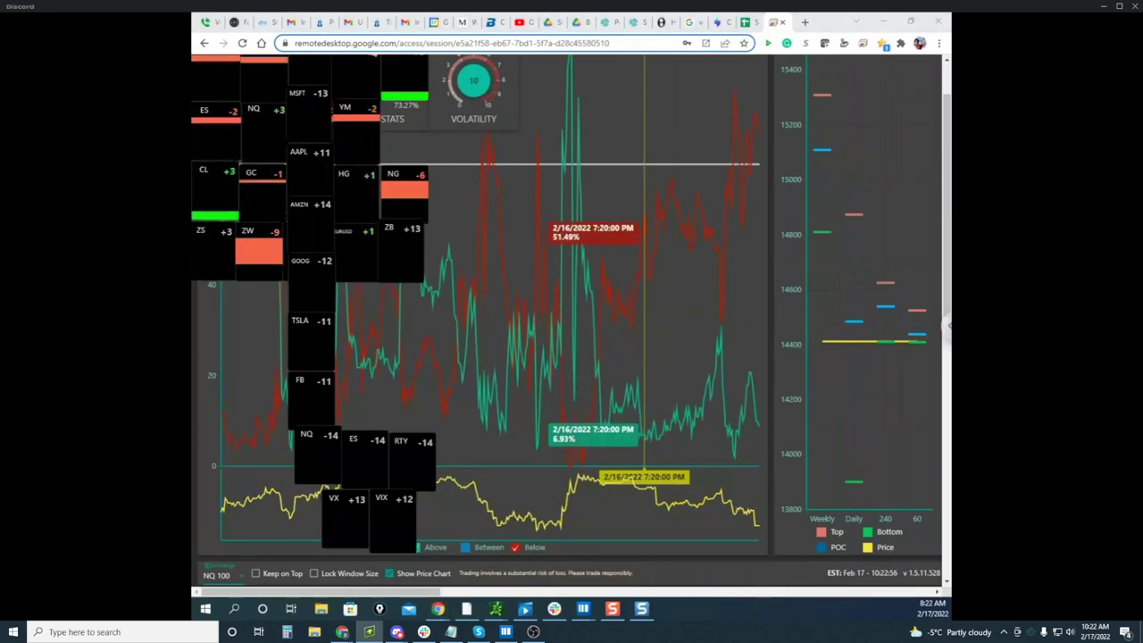
drag(210, 167, 750, 163)
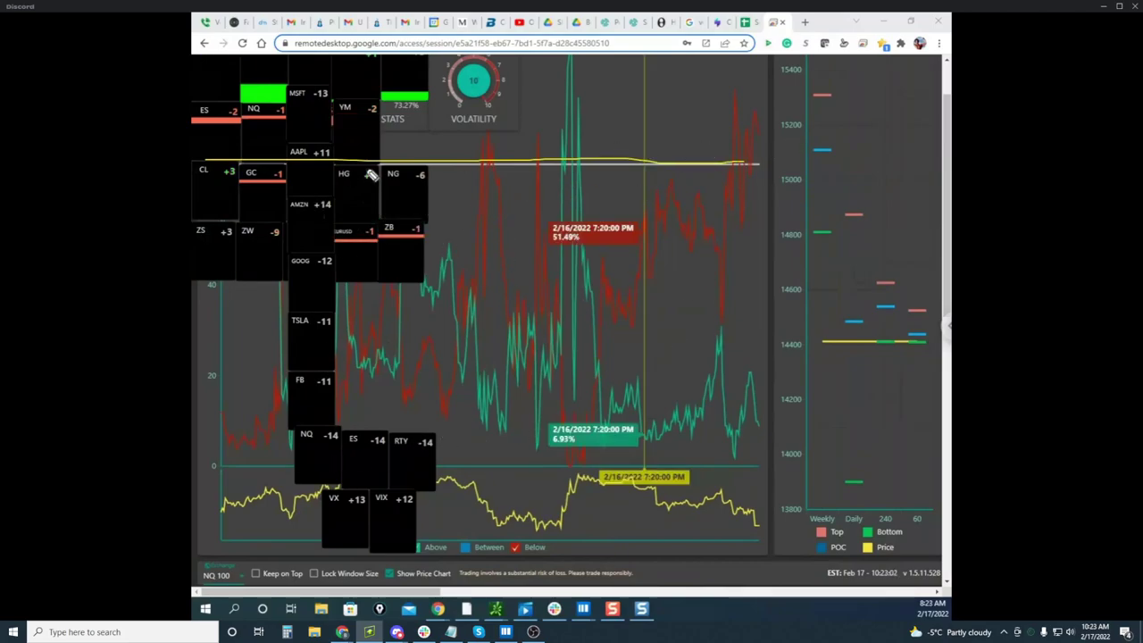
drag(274, 161, 756, 165)
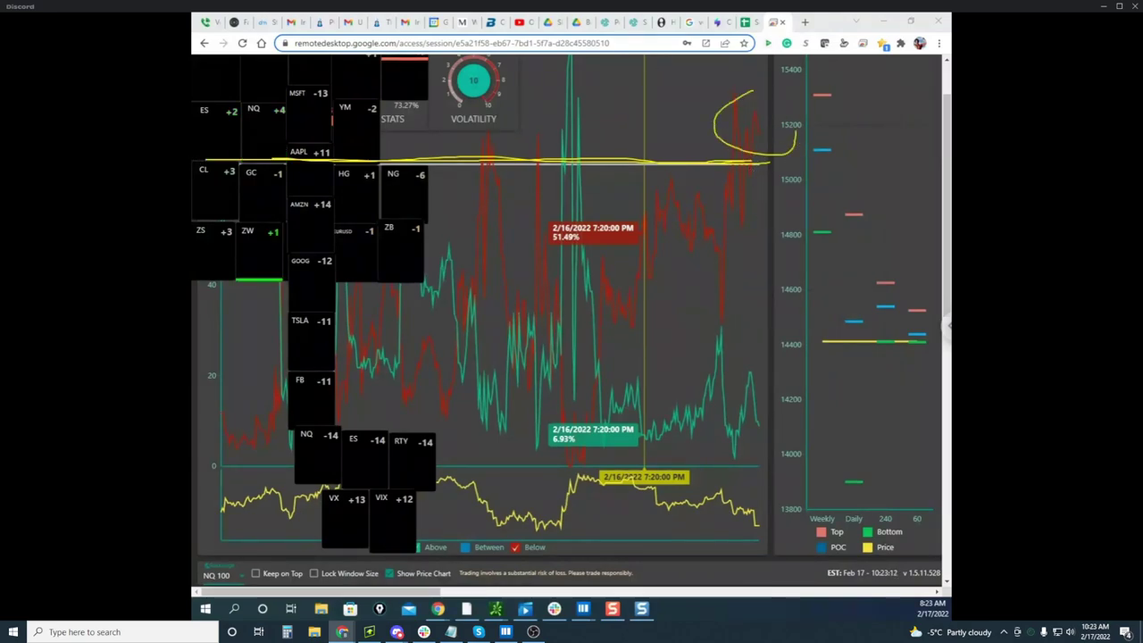
key(Escape)
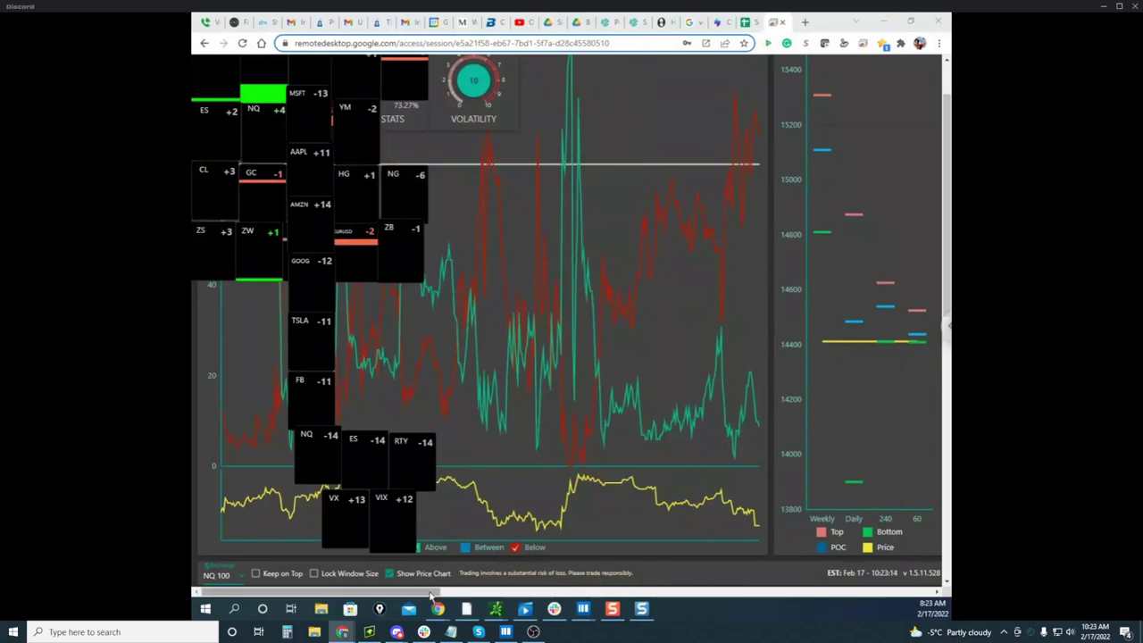
Review the remote session's ETH VWAP charts, including the 60-minute NQ, ES and RTY charts
drag(449, 591, 940, 600)
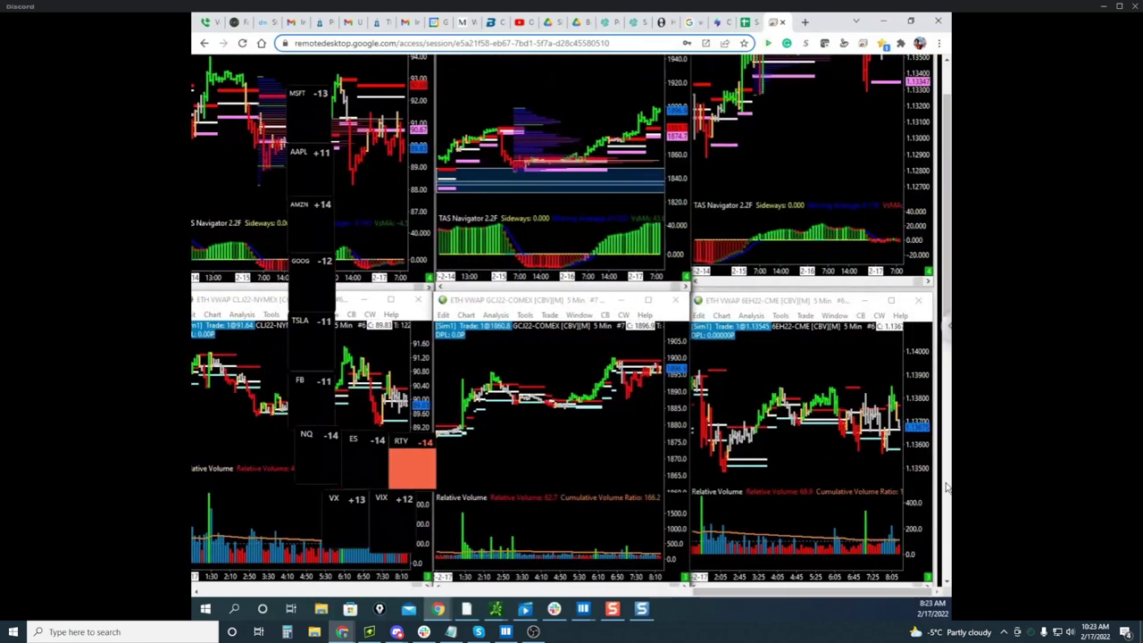
drag(949, 423, 941, 455)
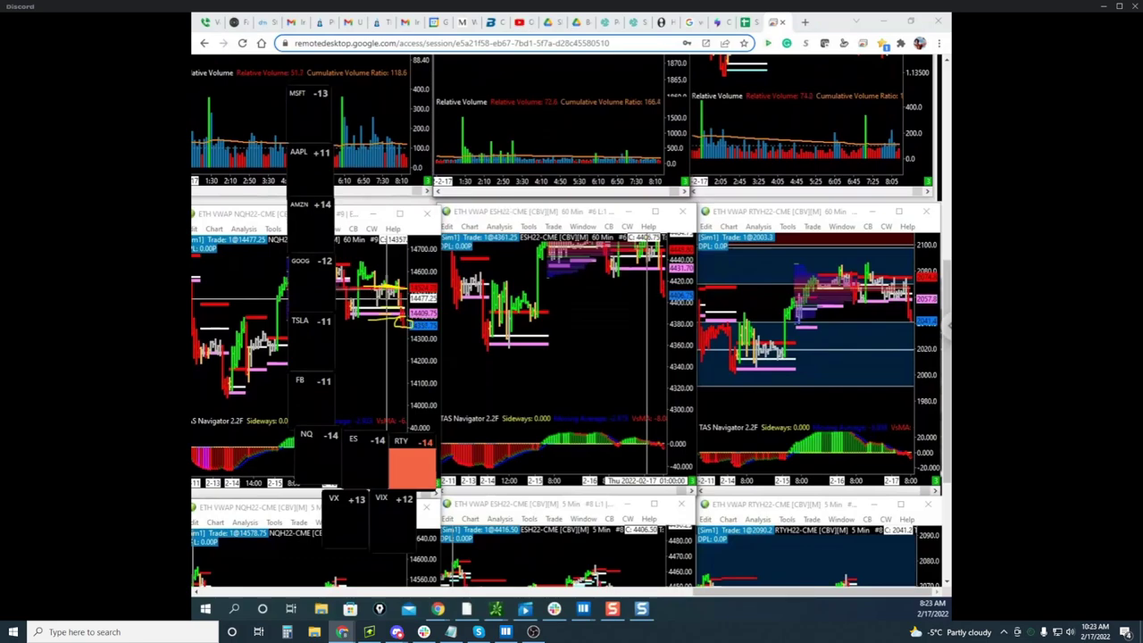
scroll(933, 435, down, 10)
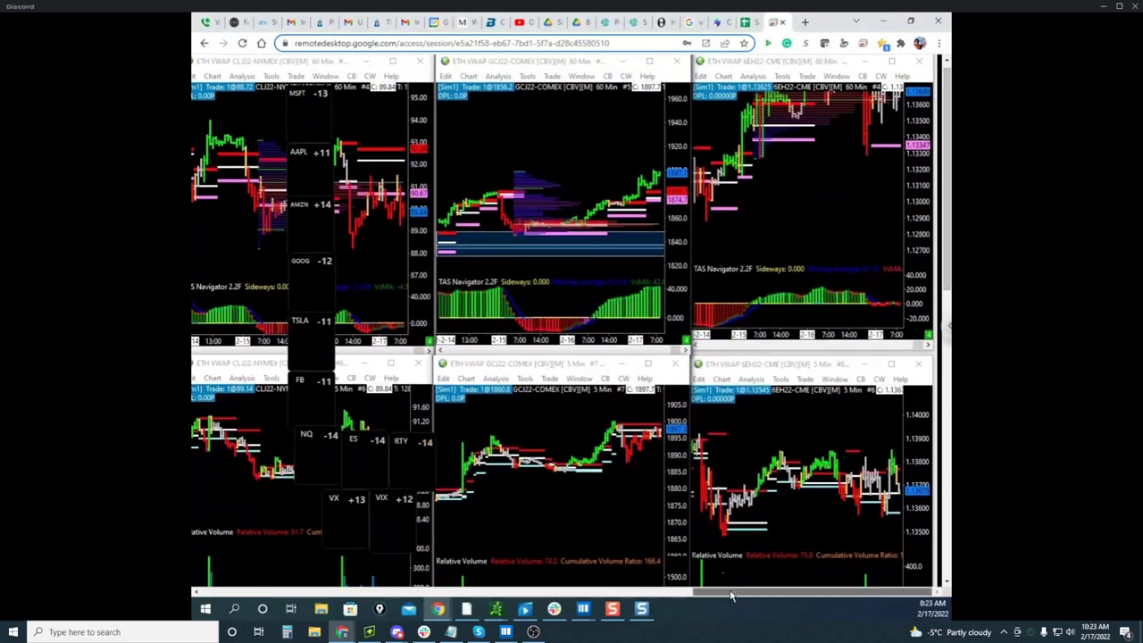
Return to The Edge, restore it to a smaller window and move it over the news feed
drag(720, 591, 223, 589)
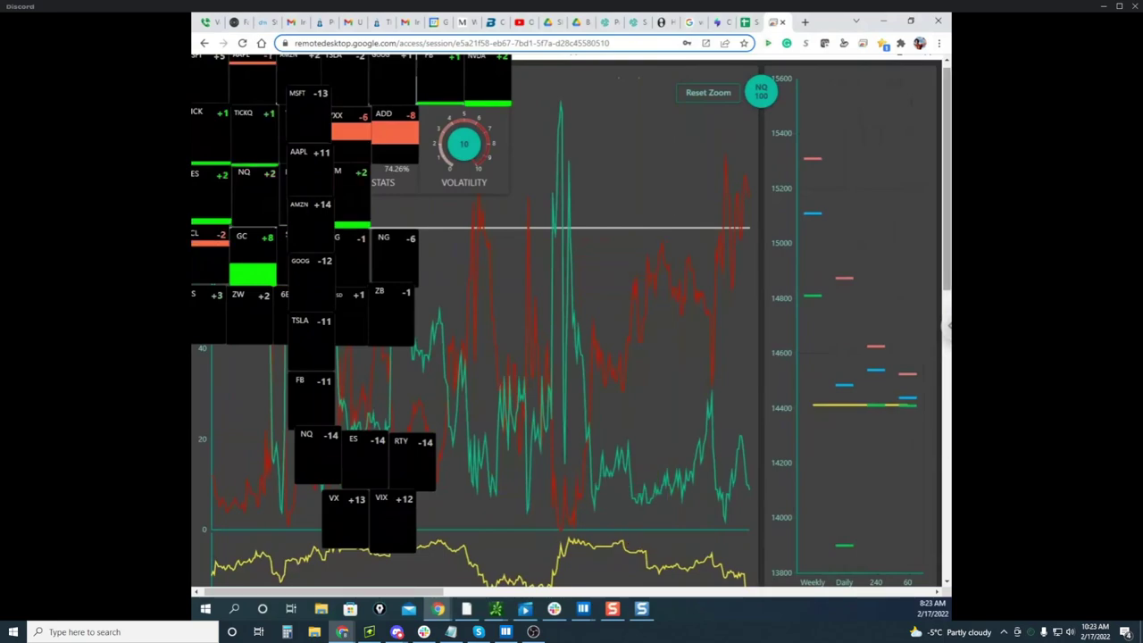
drag(947, 267, 947, 266)
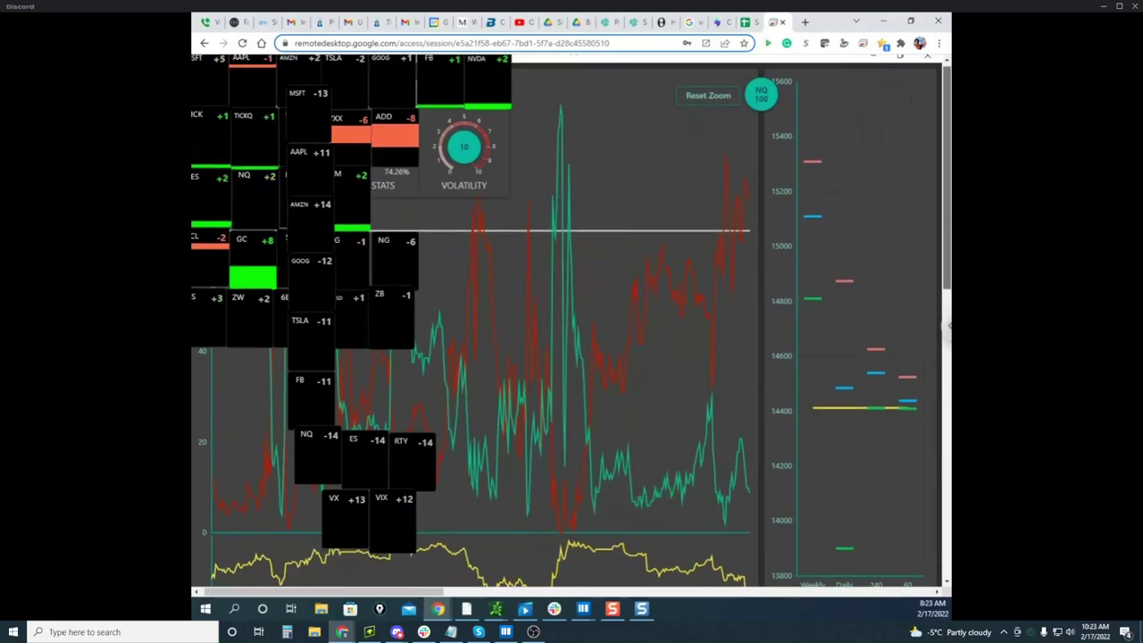
click(900, 57)
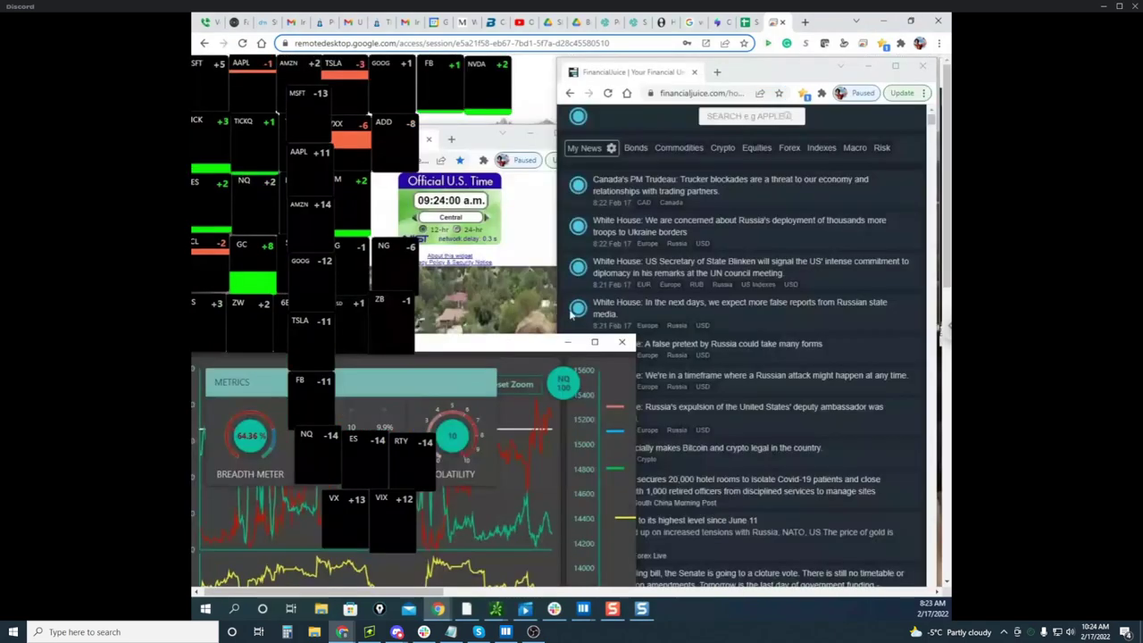
drag(506, 342, 730, 175)
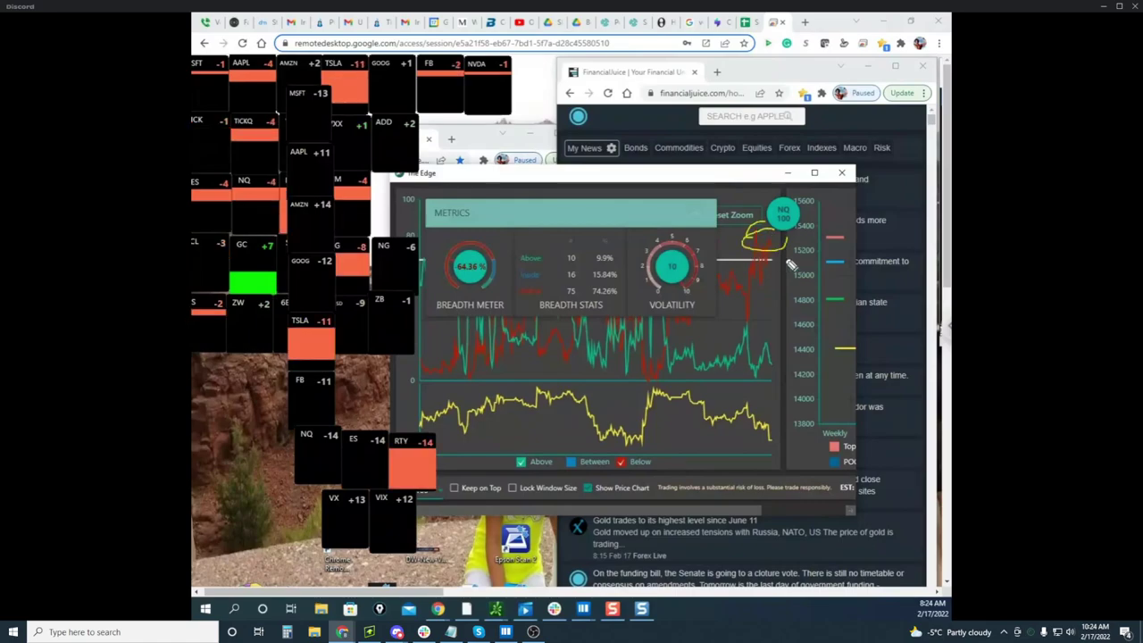
Mark the latest red peaks above the threshold and a decline from them in yellow, and clear the markup
mouse_move(764, 265)
mouse_down()
mouse_move(766, 226)
mouse_move(775, 335)
mouse_up()
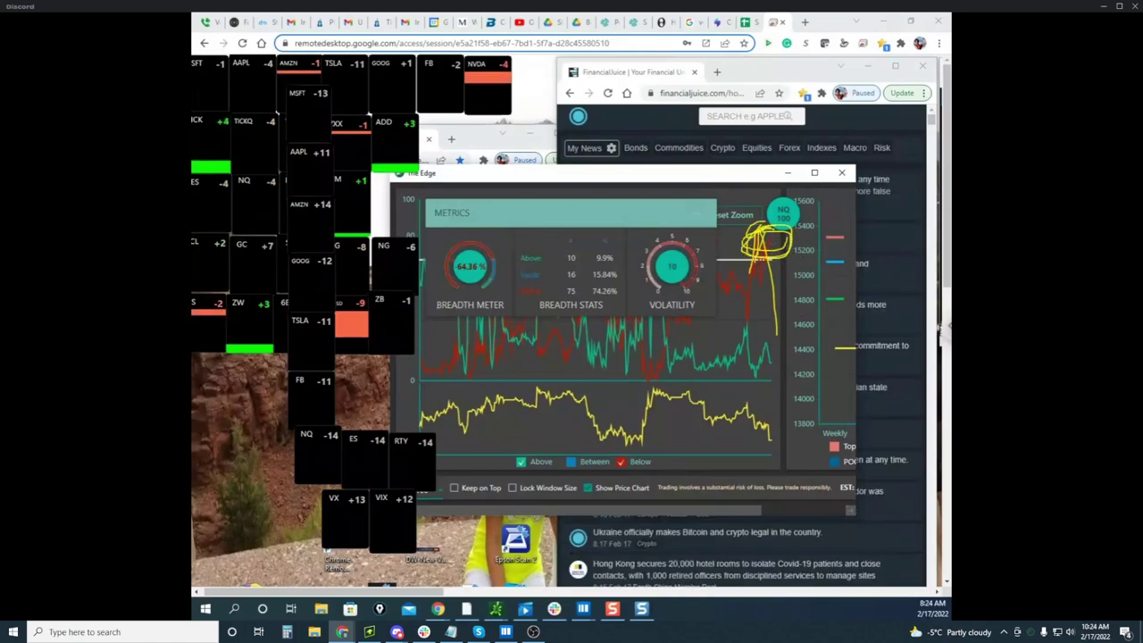
key(Escape)
mouse_move(741, 259)
mouse_down()
mouse_move(799, 253)
mouse_move(753, 269)
mouse_move(777, 261)
mouse_up()
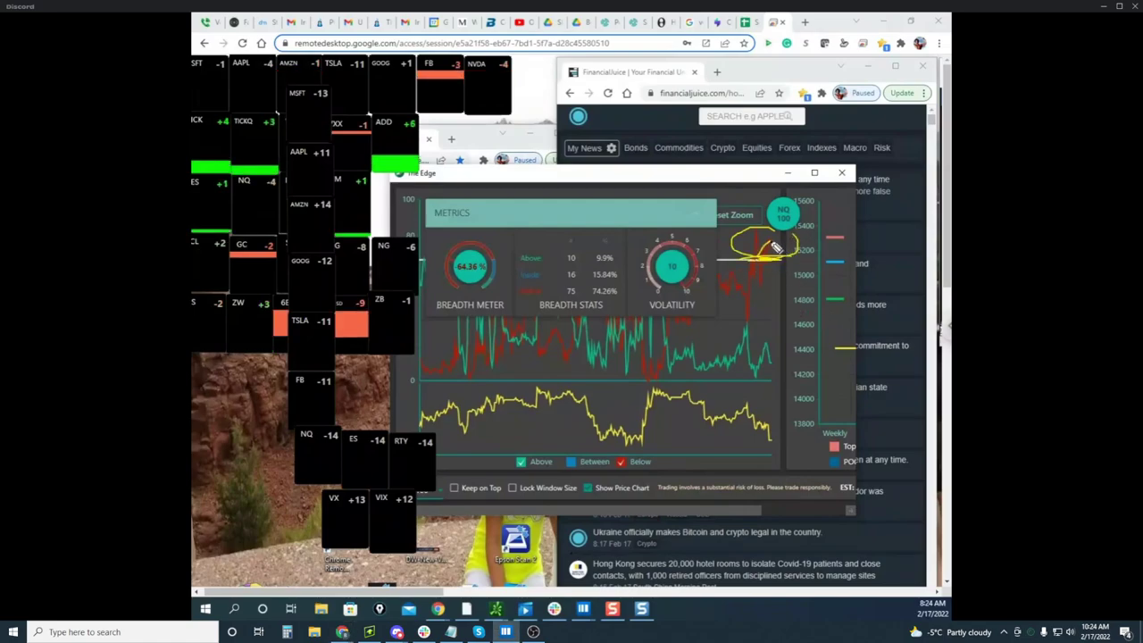
drag(770, 255, 777, 268)
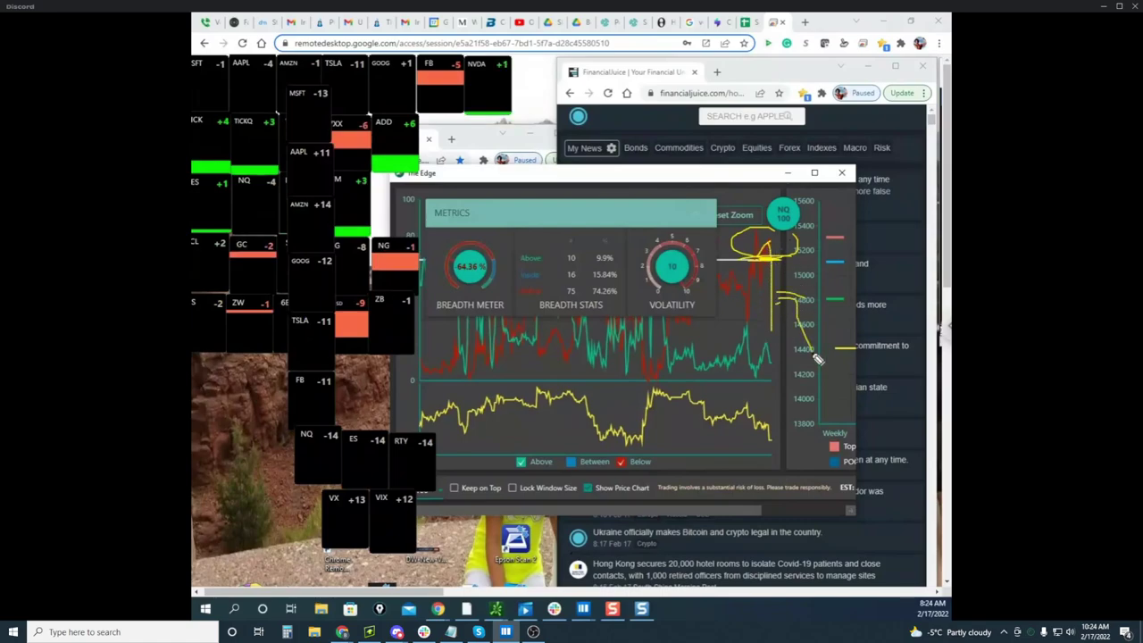
drag(775, 231, 765, 260)
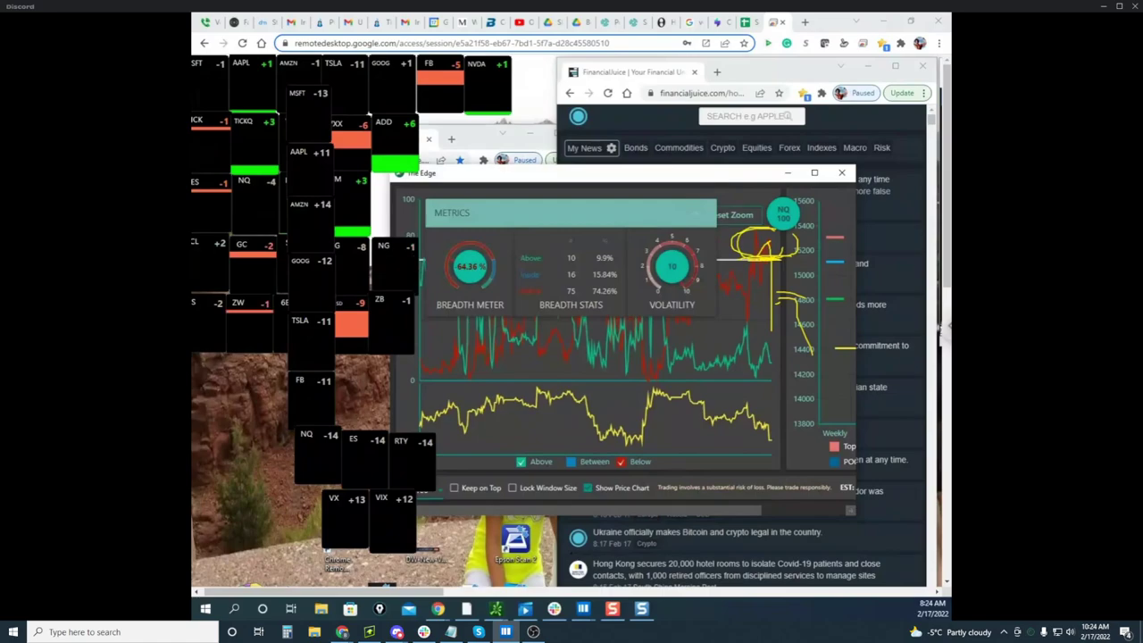
key(Escape)
Uncover the NQ Bookmap window and check recent trading over a wider time range
drag(823, 24, 195, 205)
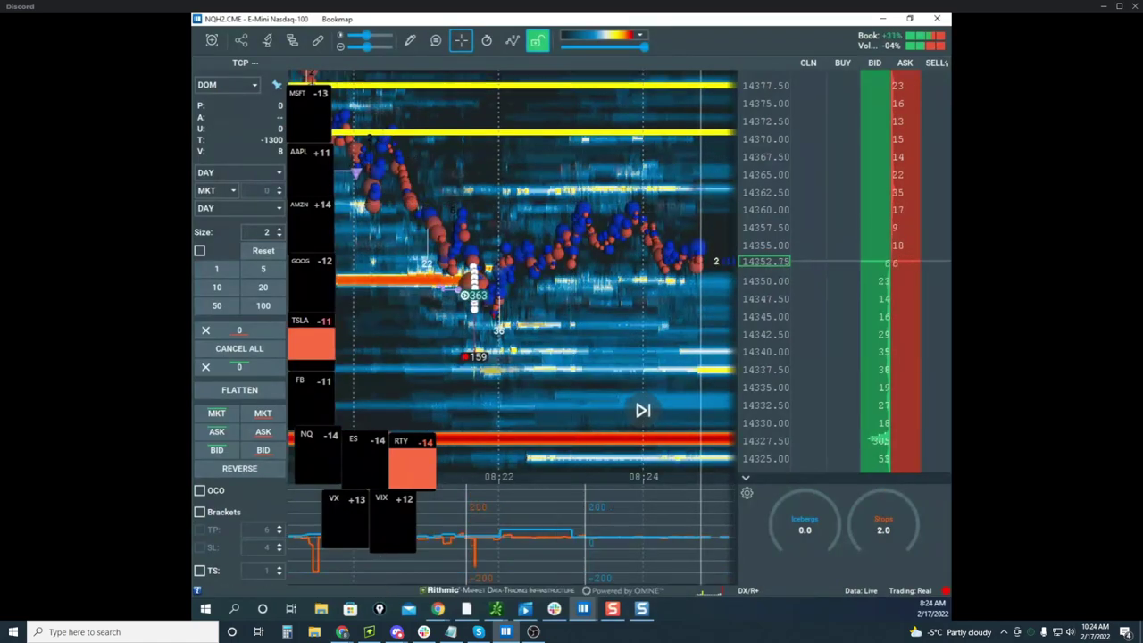
scroll(607, 182, down, 5)
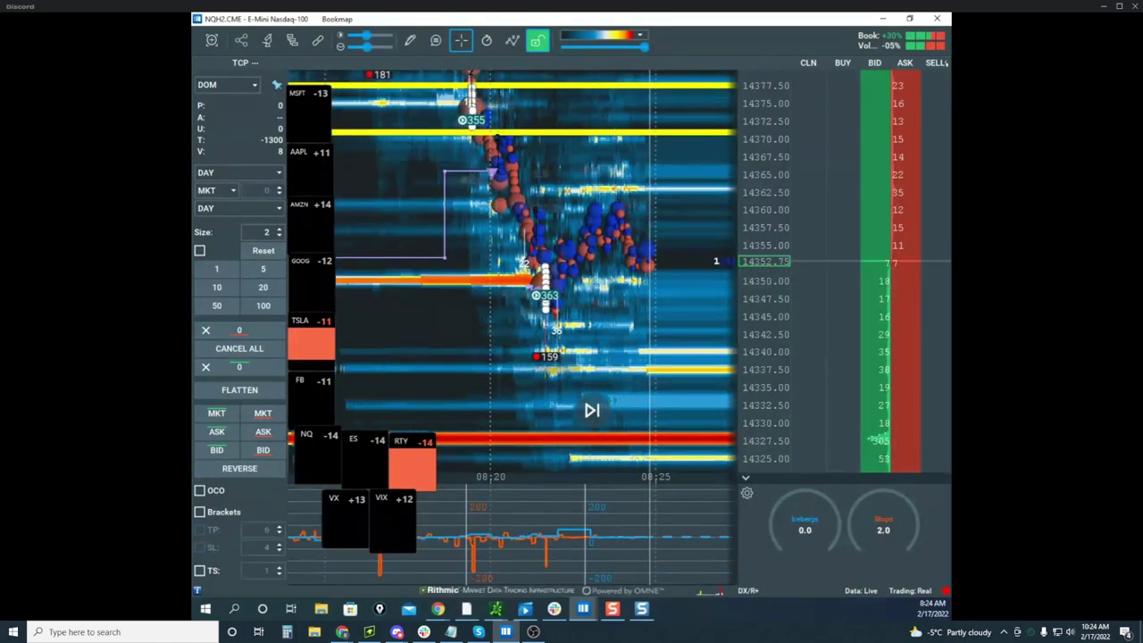
Bring the Chrome remote desktop window back, maximize it and maximize The Edge inside it
drag(195, 89, 798, 85)
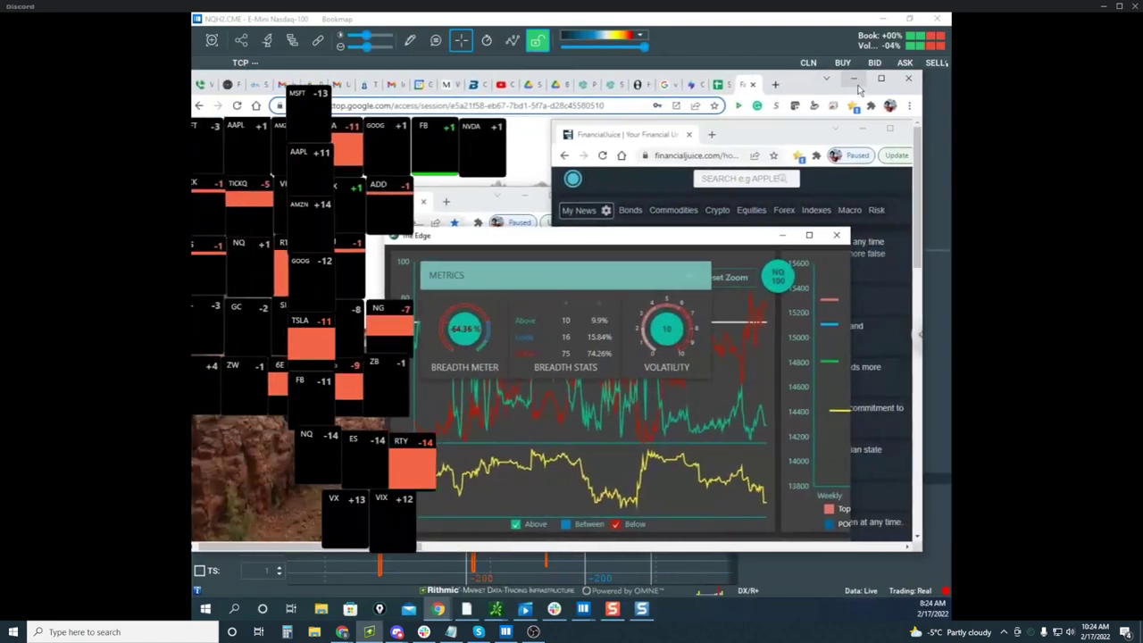
click(877, 82)
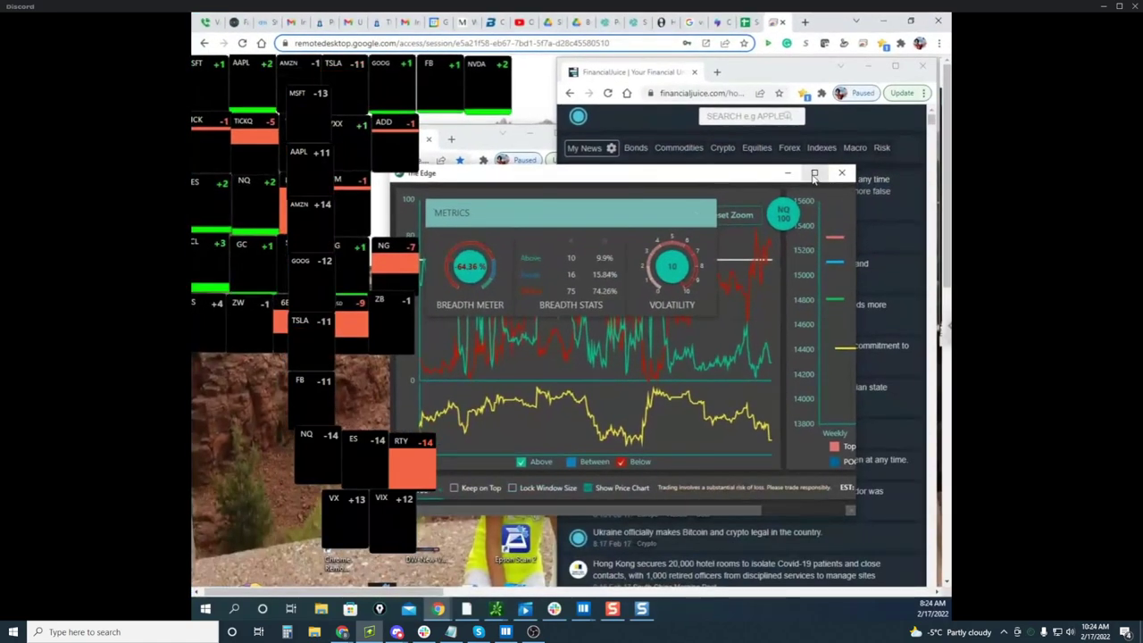
click(815, 173)
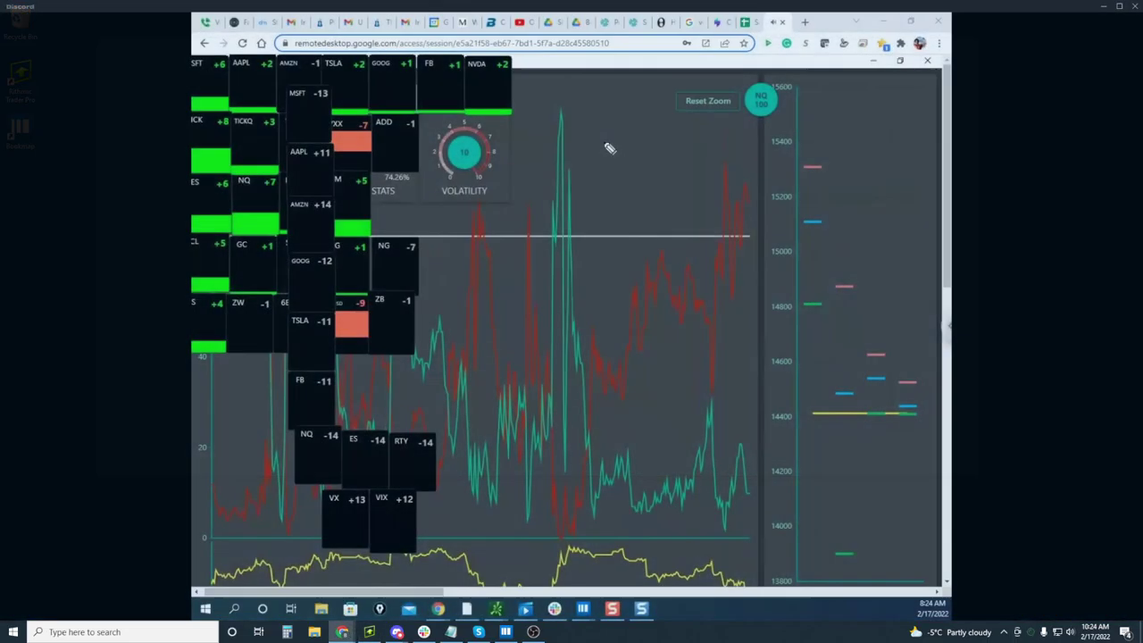
Circle the tall green peak and the latest red peaks in yellow, and draw downward strokes from both
drag(580, 101, 611, 134)
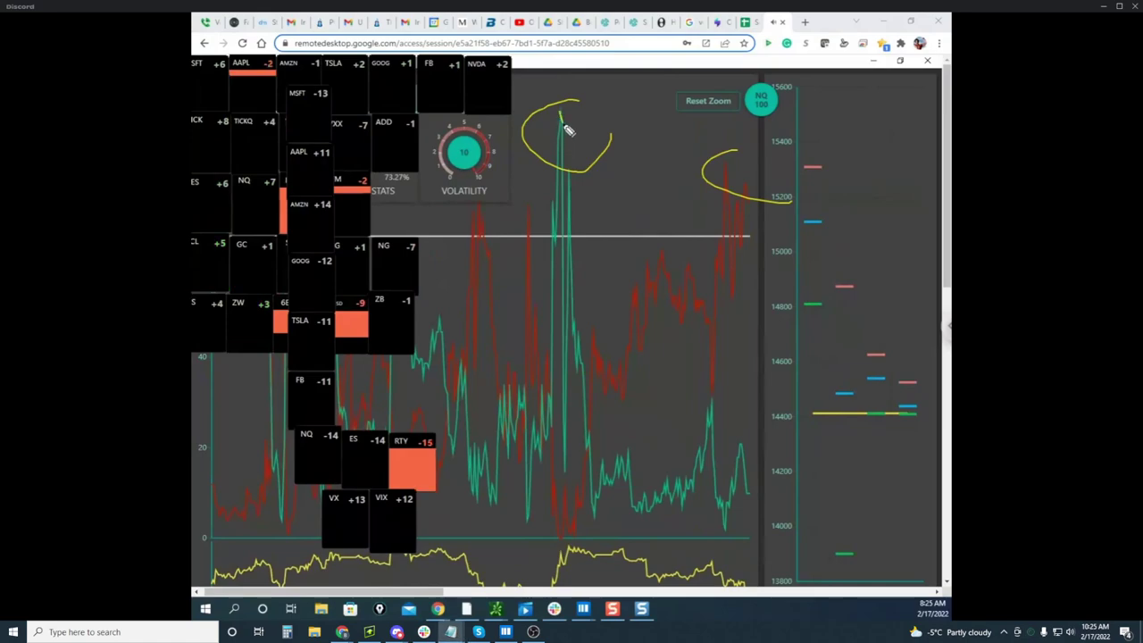
drag(574, 211, 577, 448)
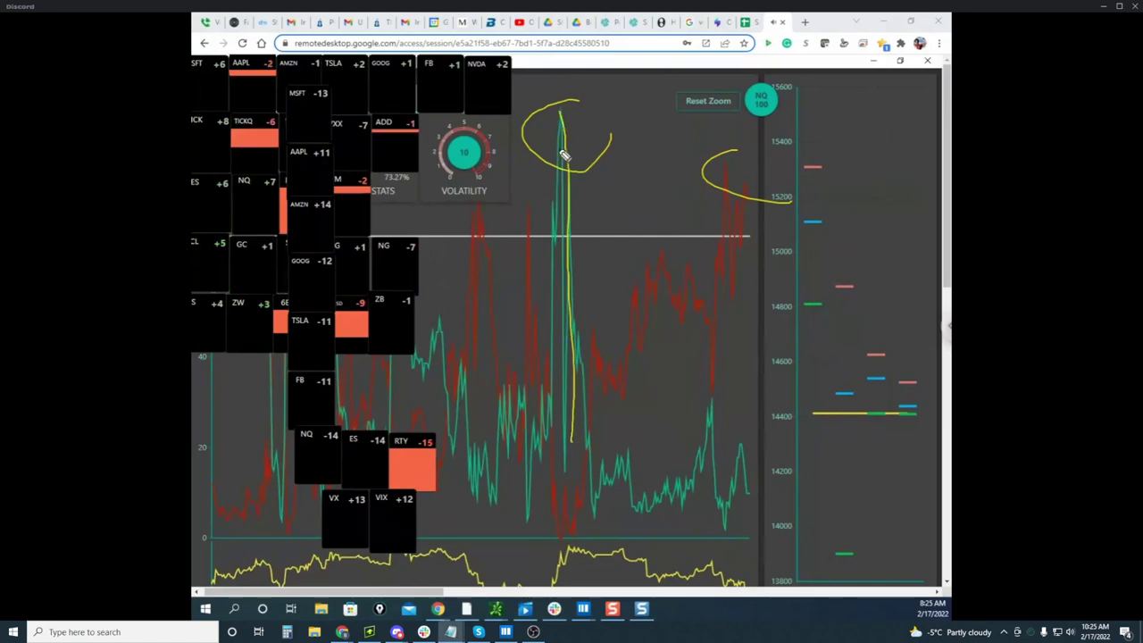
drag(563, 114, 592, 297)
drag(712, 186, 752, 334)
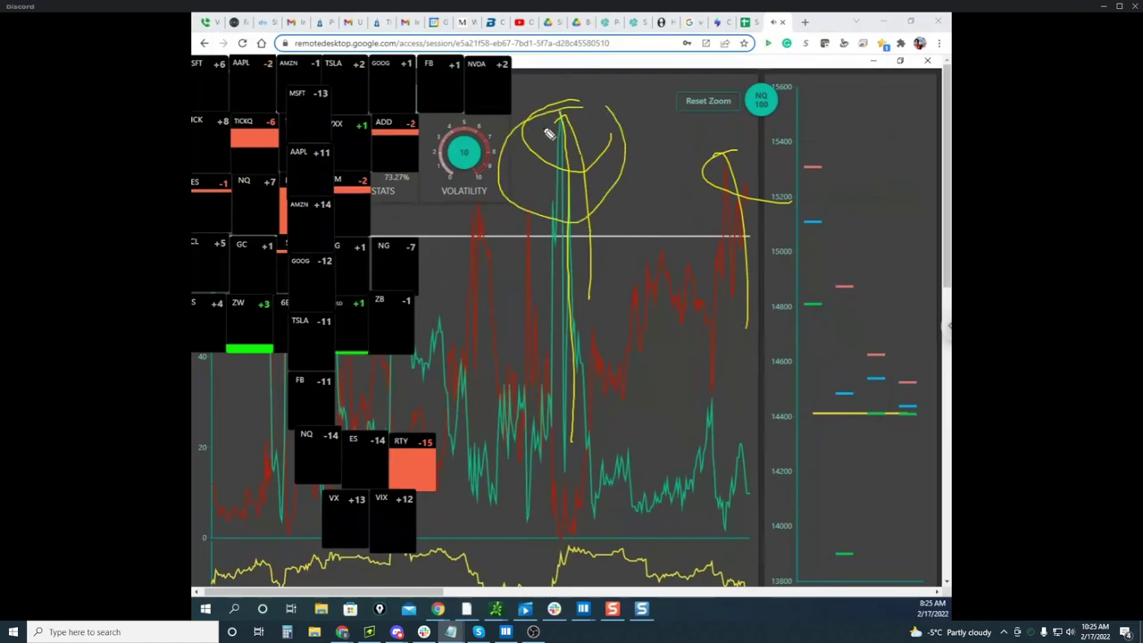
Mark level strokes at the green peak, clear them, bracket the green peak and latest red peaks in yellow, and clear the markup
drag(549, 122, 625, 146)
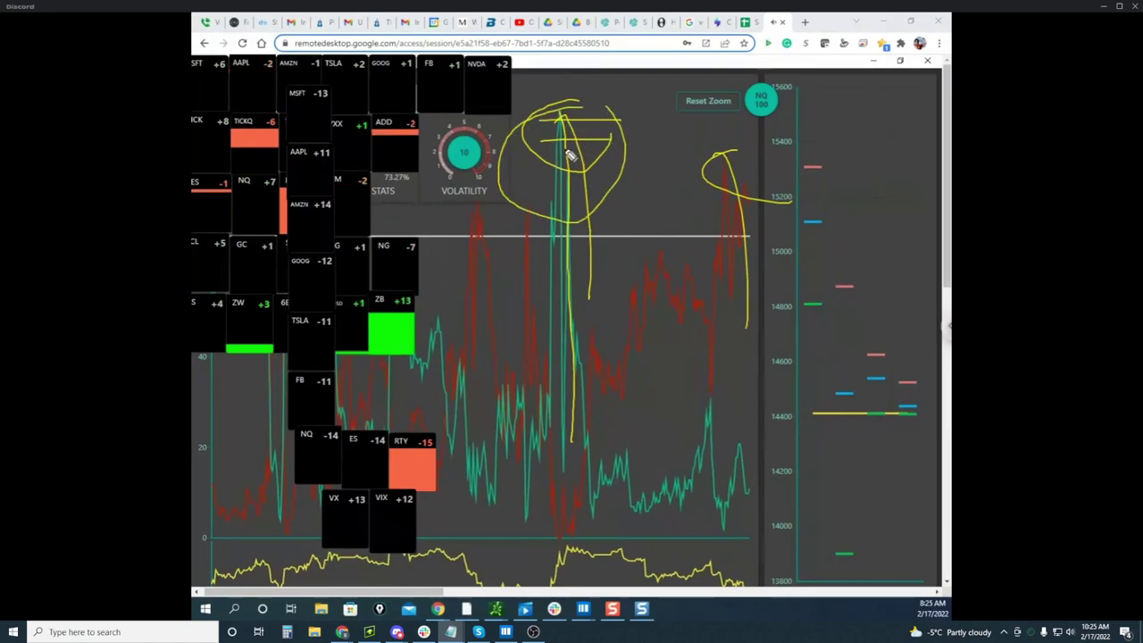
key(Delete)
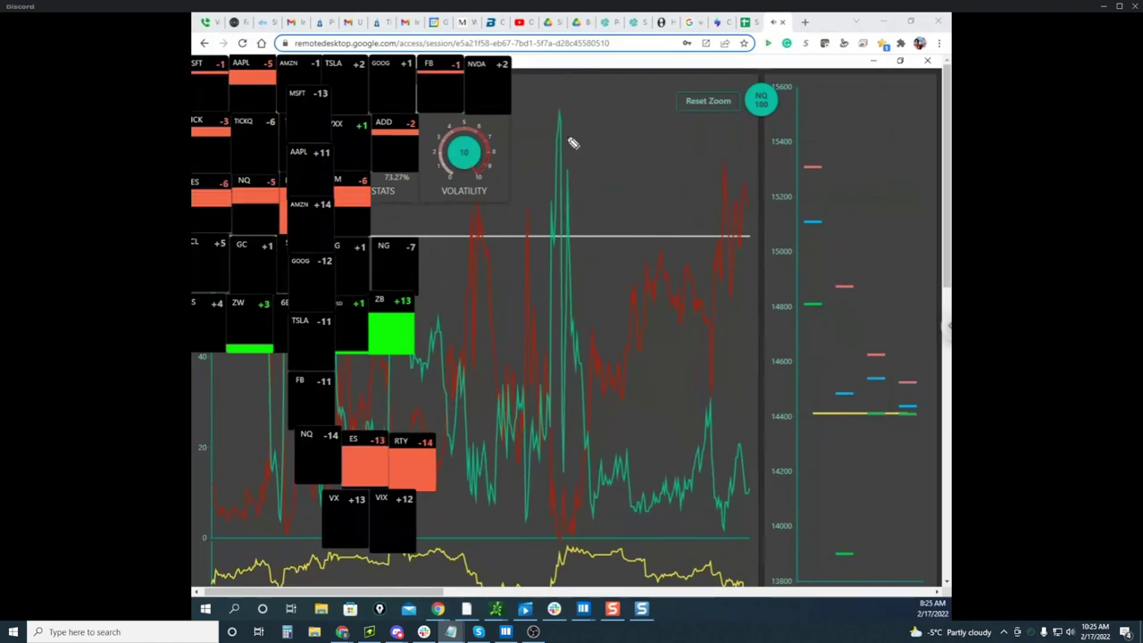
mouse_move(579, 103)
mouse_down()
mouse_move(523, 134)
mouse_move(592, 175)
mouse_up()
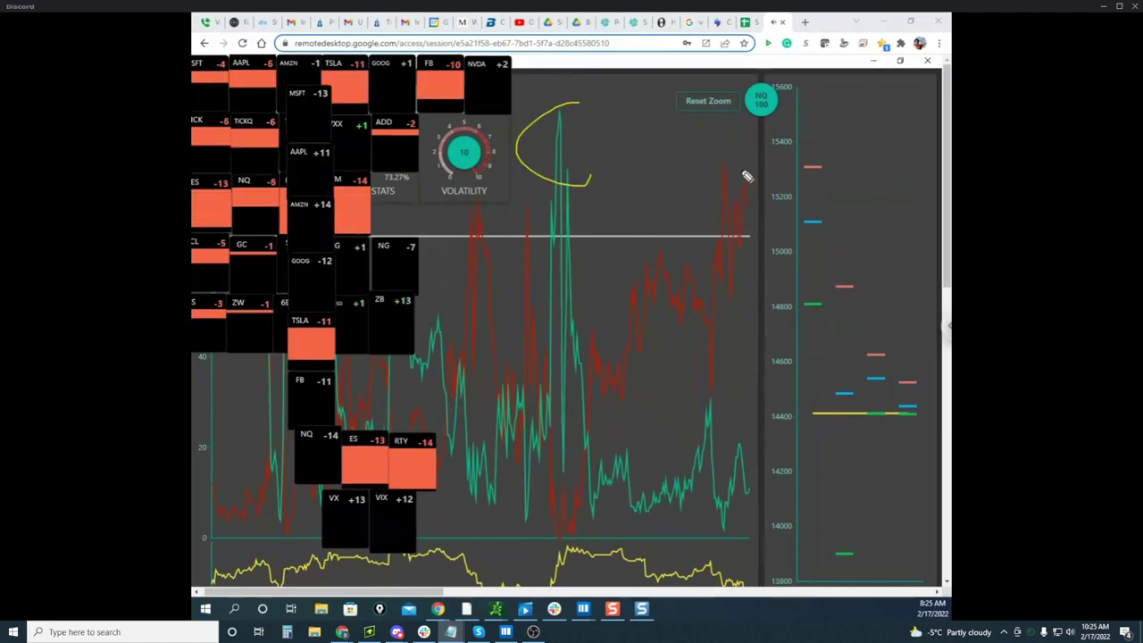
drag(721, 169, 770, 215)
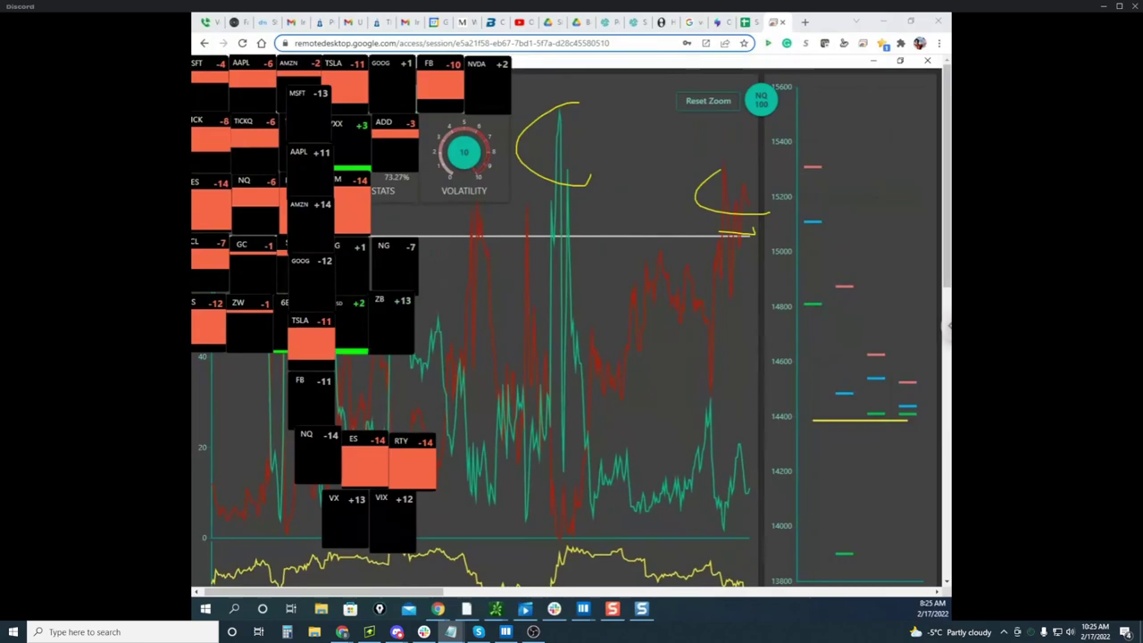
key(e)
Uncover the NQ Bookmap window and examine the recent price swing and surrounding liquidity levels at several zoom levels
click(856, 20)
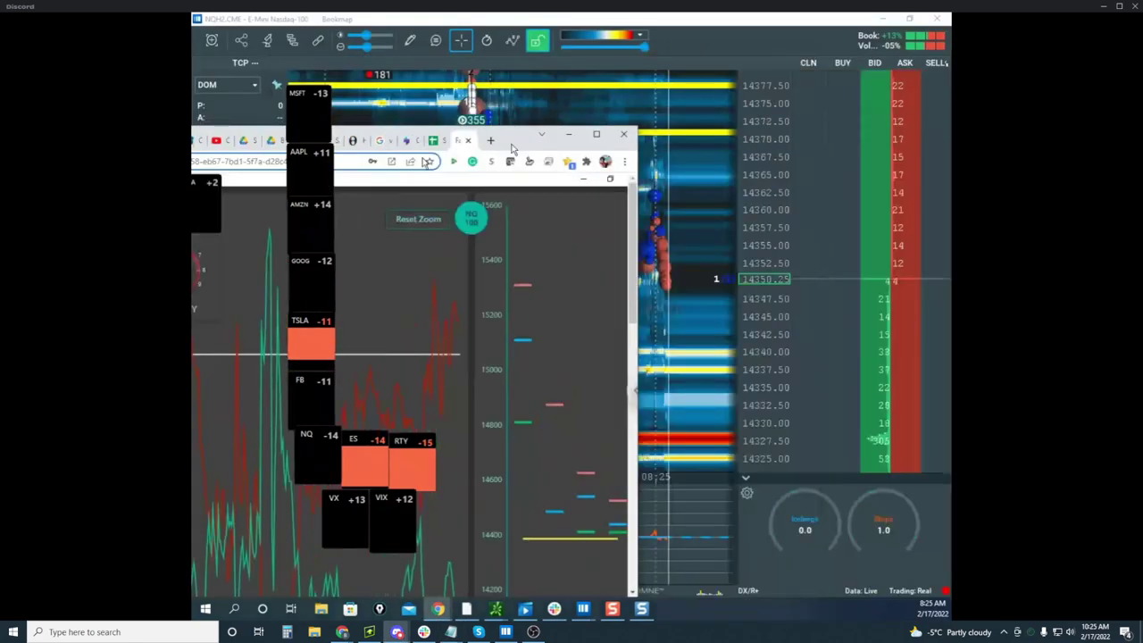
click(718, 298)
scroll(717, 299, down, 4)
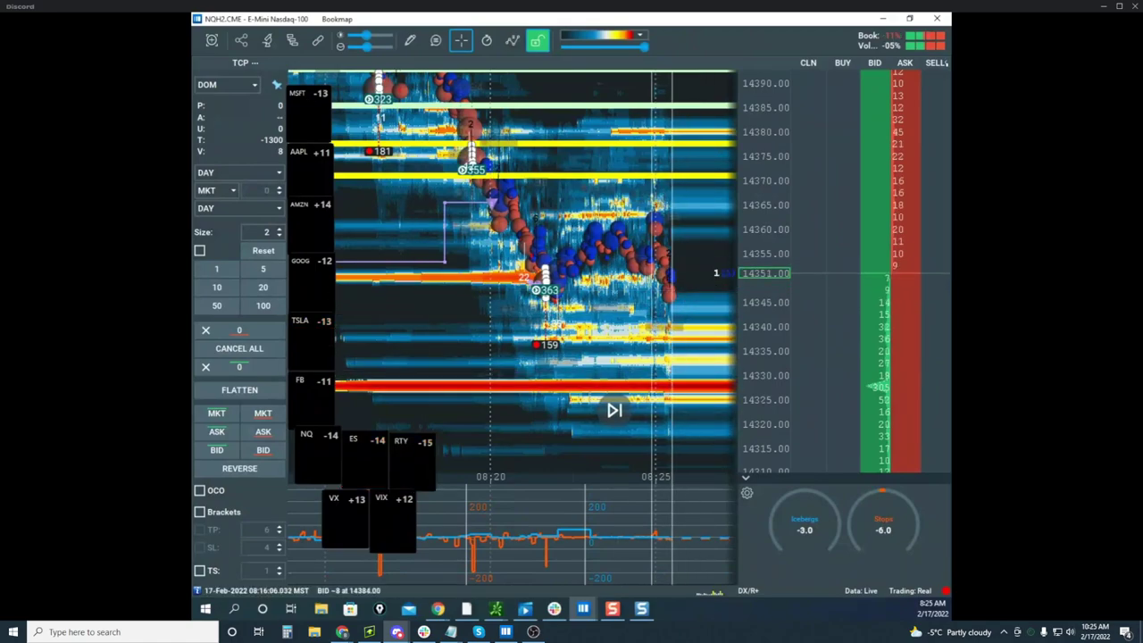
scroll(759, 239, down, 2)
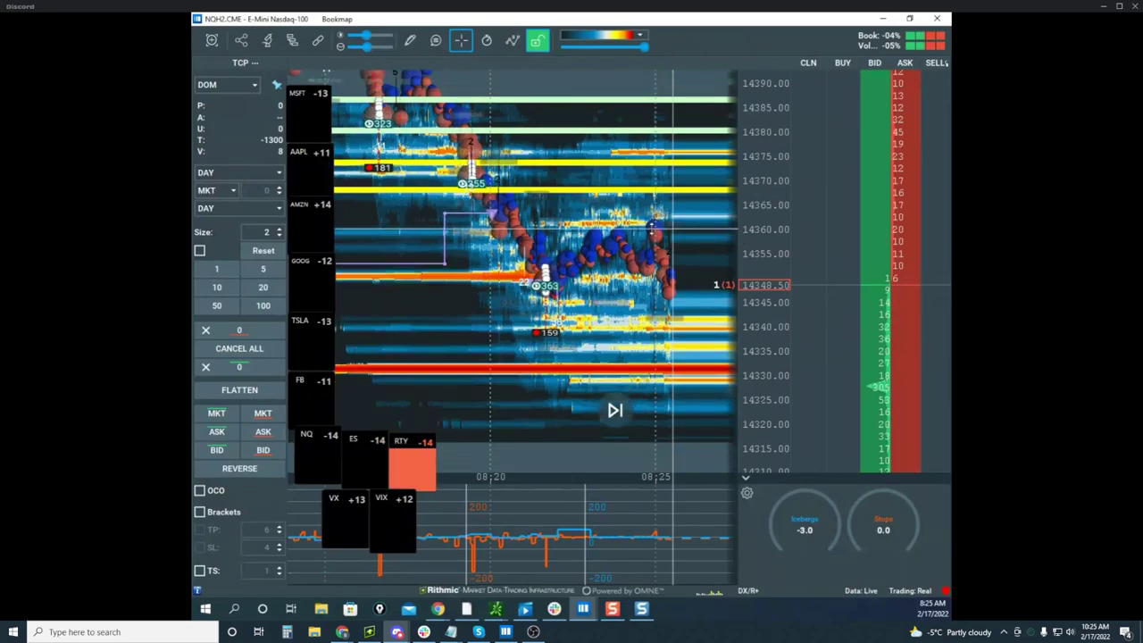
scroll(675, 231, down, 2)
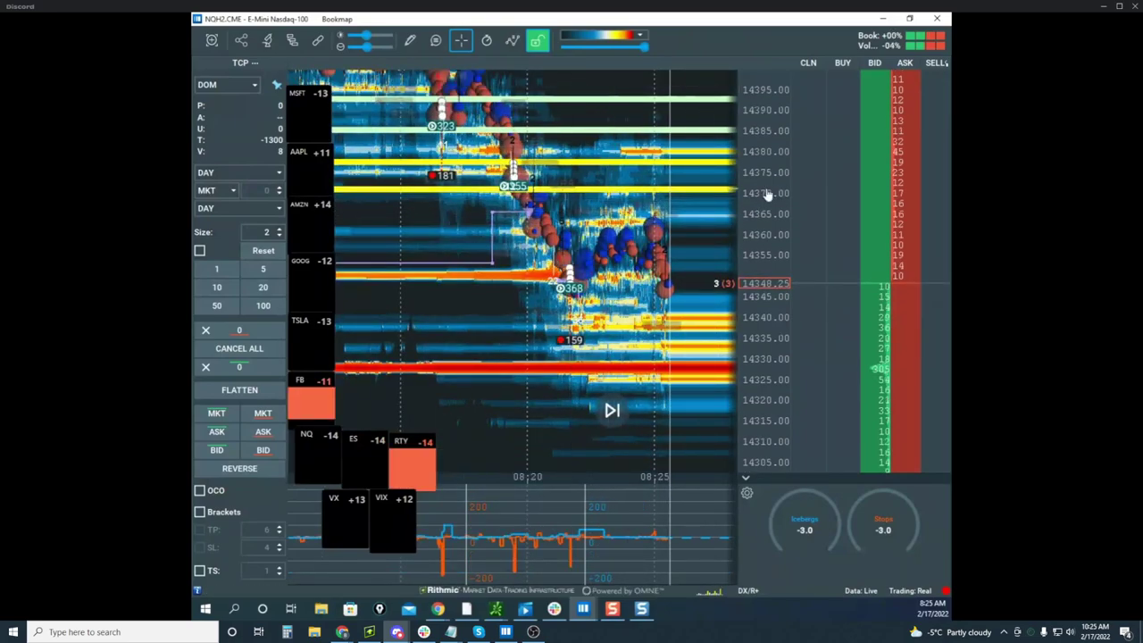
scroll(764, 196, down, 1)
scroll(762, 195, up, 2)
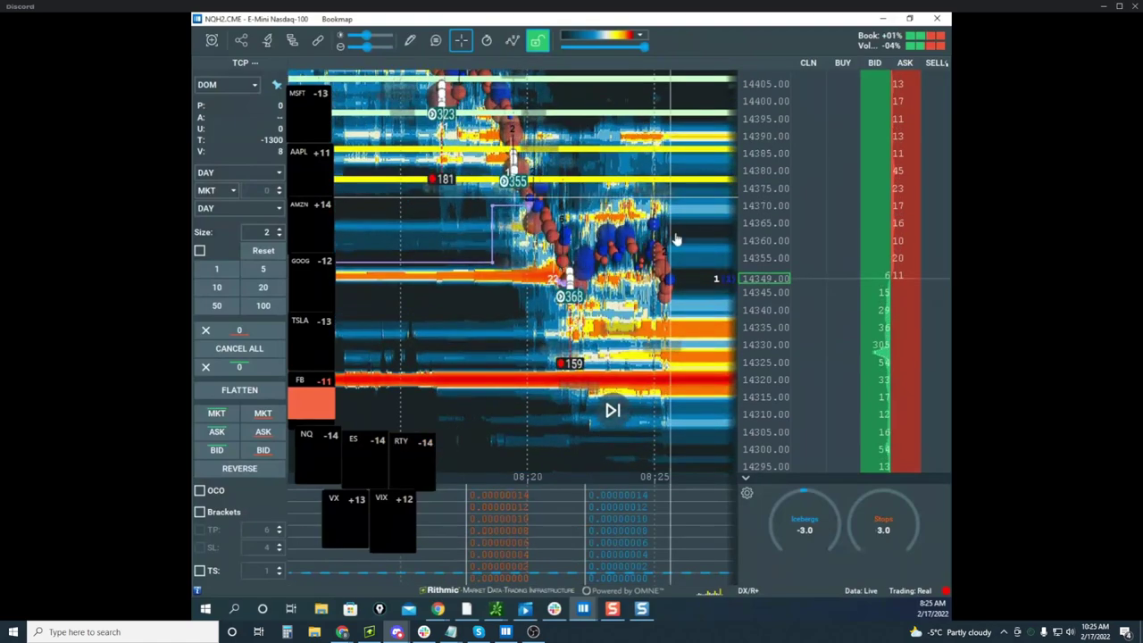
scroll(750, 219, up, 3)
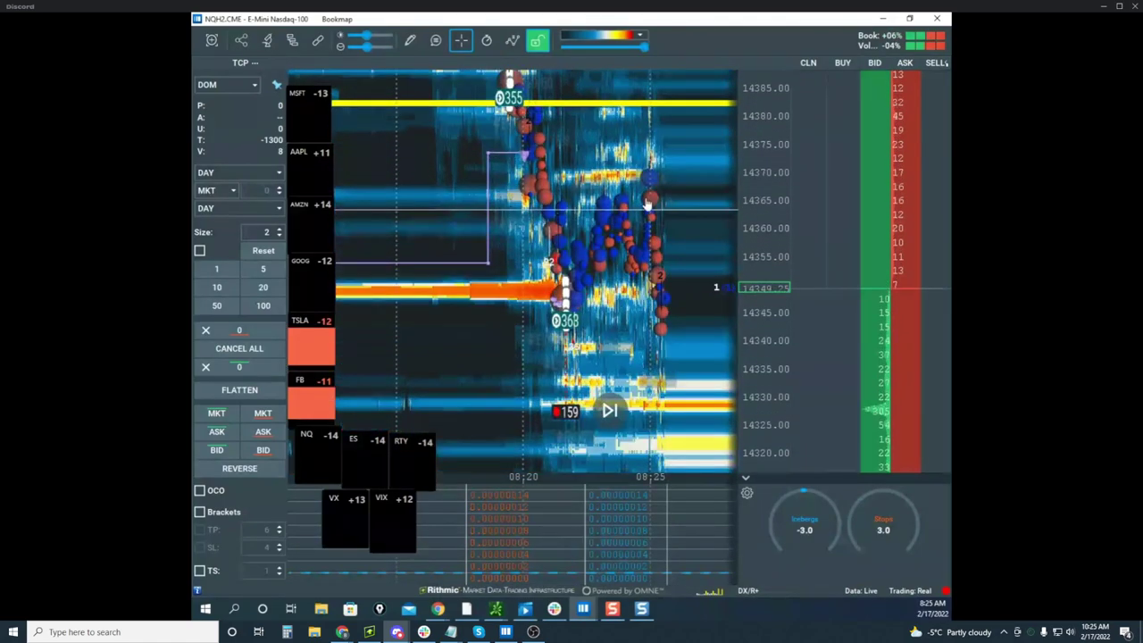
drag(647, 205, 639, 255)
scroll(527, 215, up, 2)
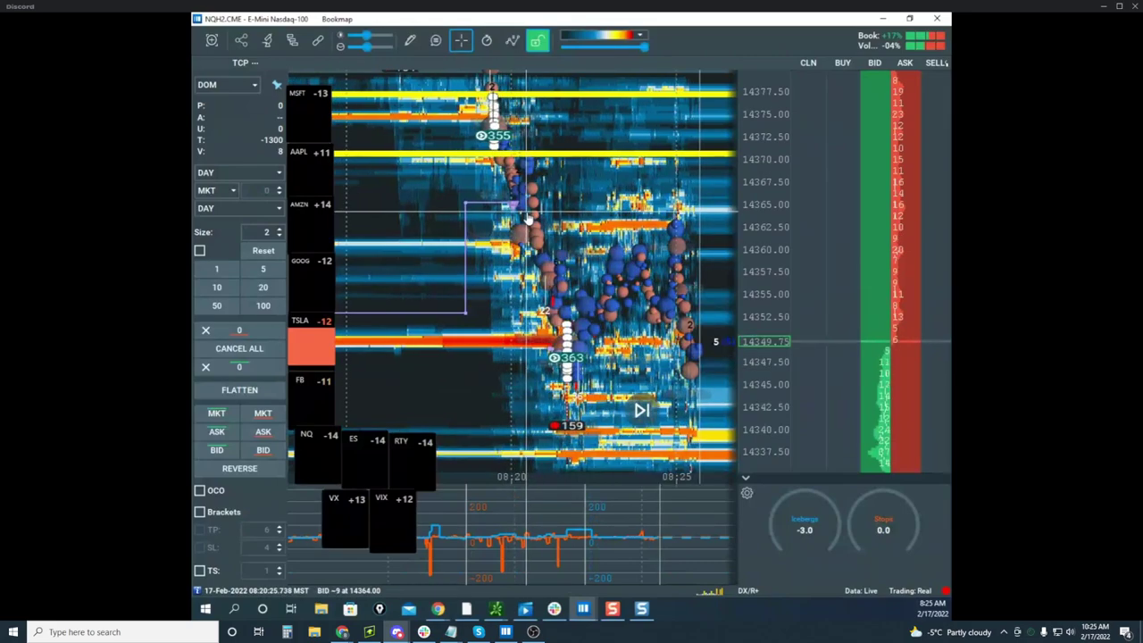
scroll(529, 217, up, 3)
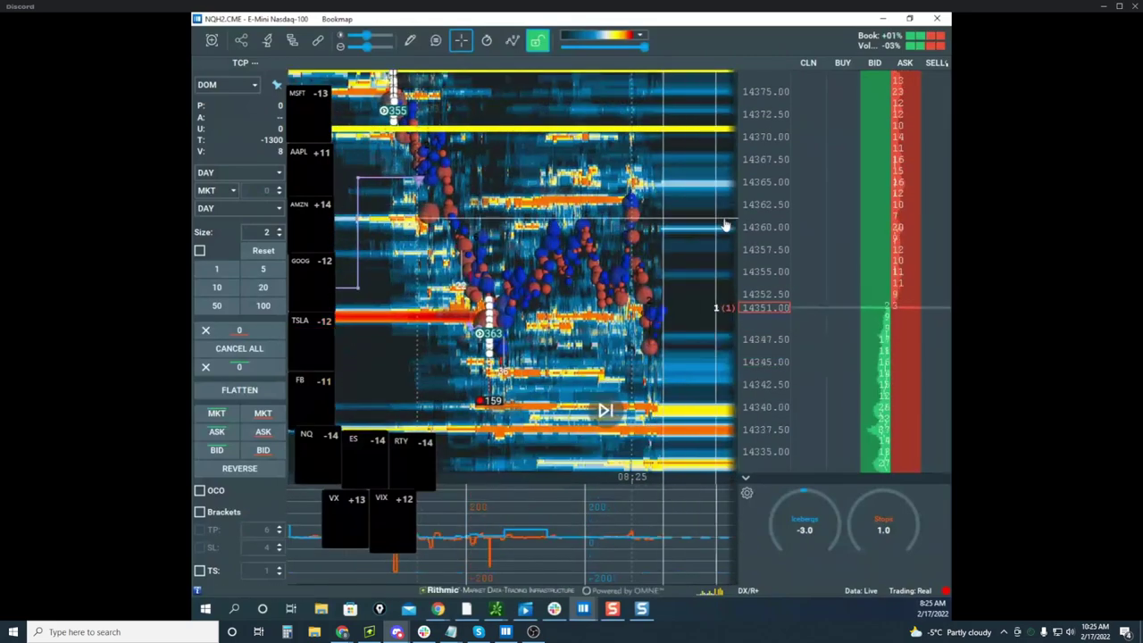
scroll(725, 241, down, 2)
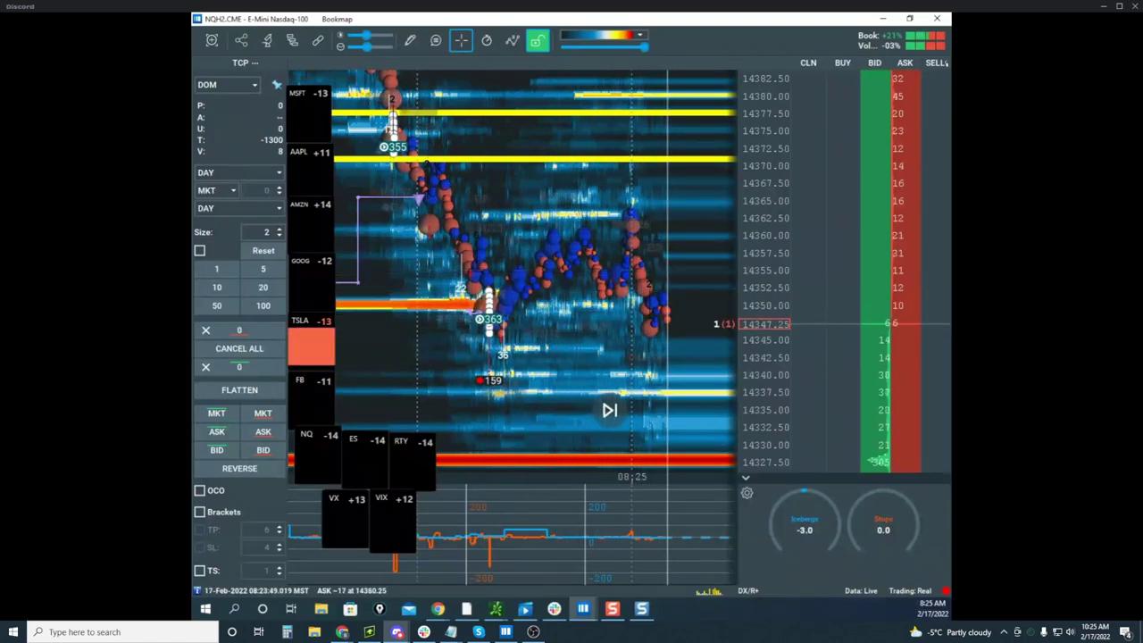
Draw a yellow path dipping below the latest NQ price and rising steeply, and circle the heavy red liquidity band near 14327.50
mouse_move(615, 312)
mouse_down()
mouse_move(660, 321)
mouse_move(714, 76)
mouse_up()
drag(697, 418, 848, 438)
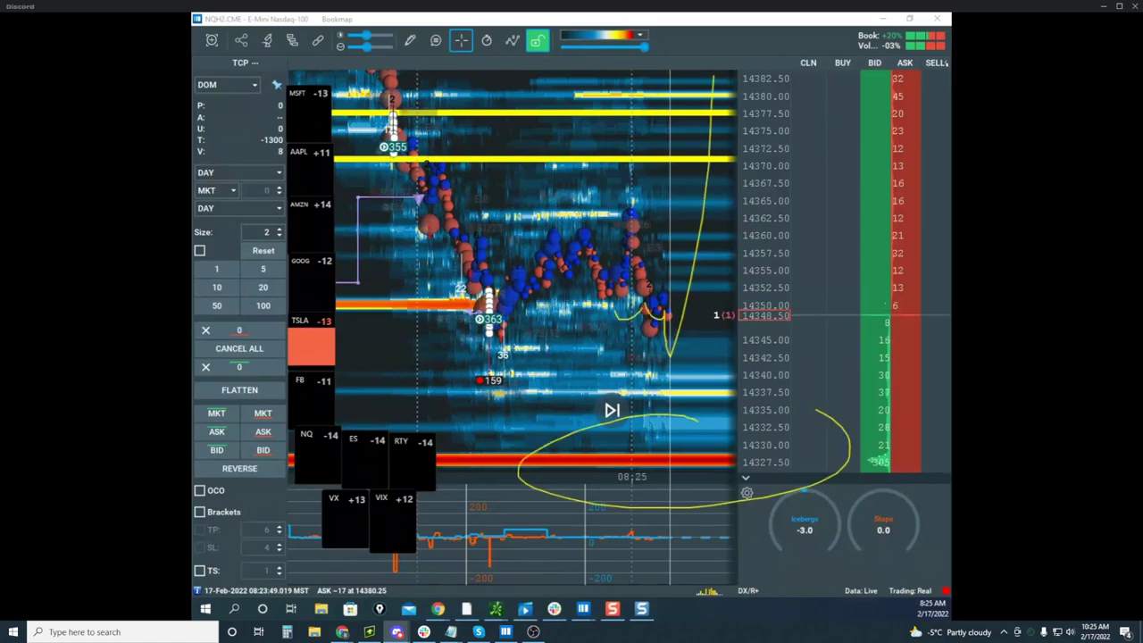
scroll(753, 210, down, 3)
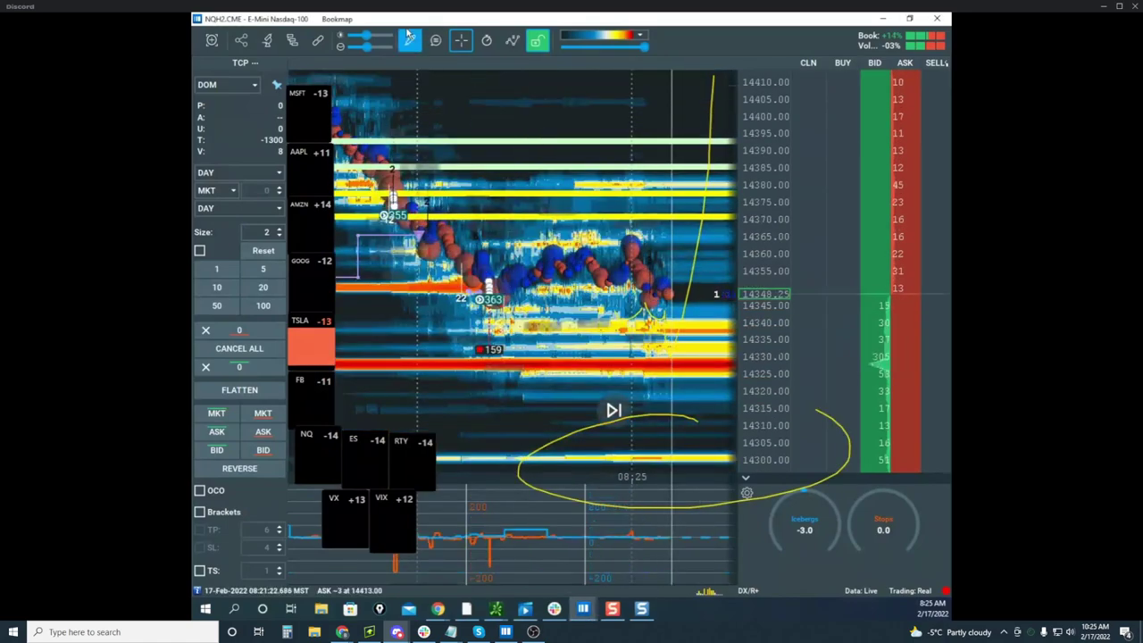
click(409, 39)
click(457, 75)
scroll(783, 224, up, 3)
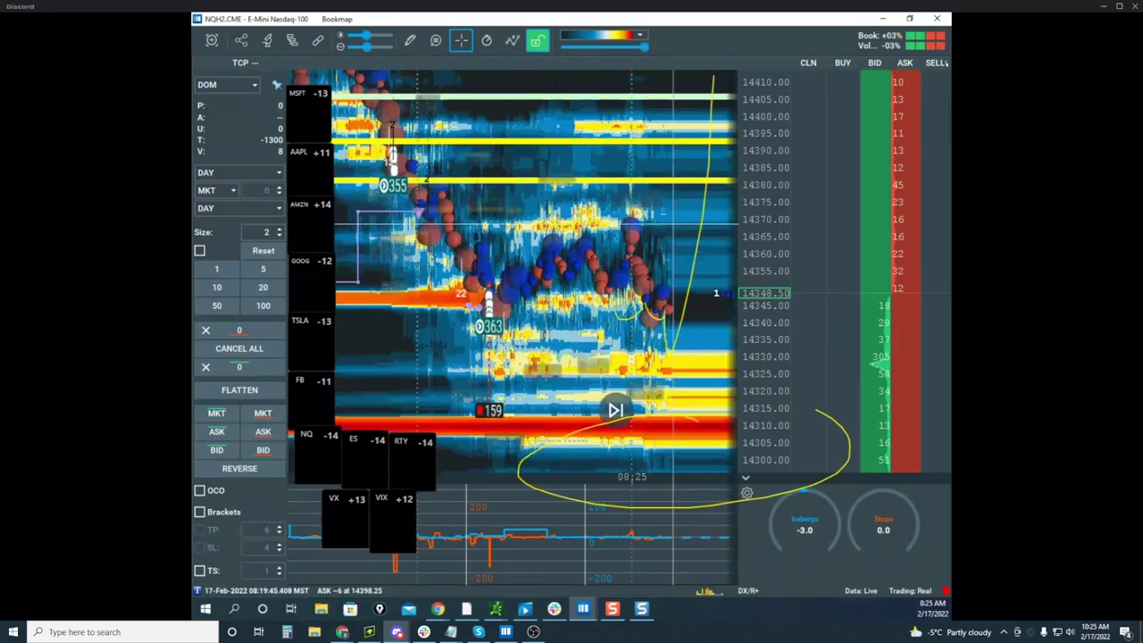
scroll(783, 225, up, 3)
Bring the Chrome remote desktop window back, maximize it, and clear the yellow markup
drag(195, 162, 793, 130)
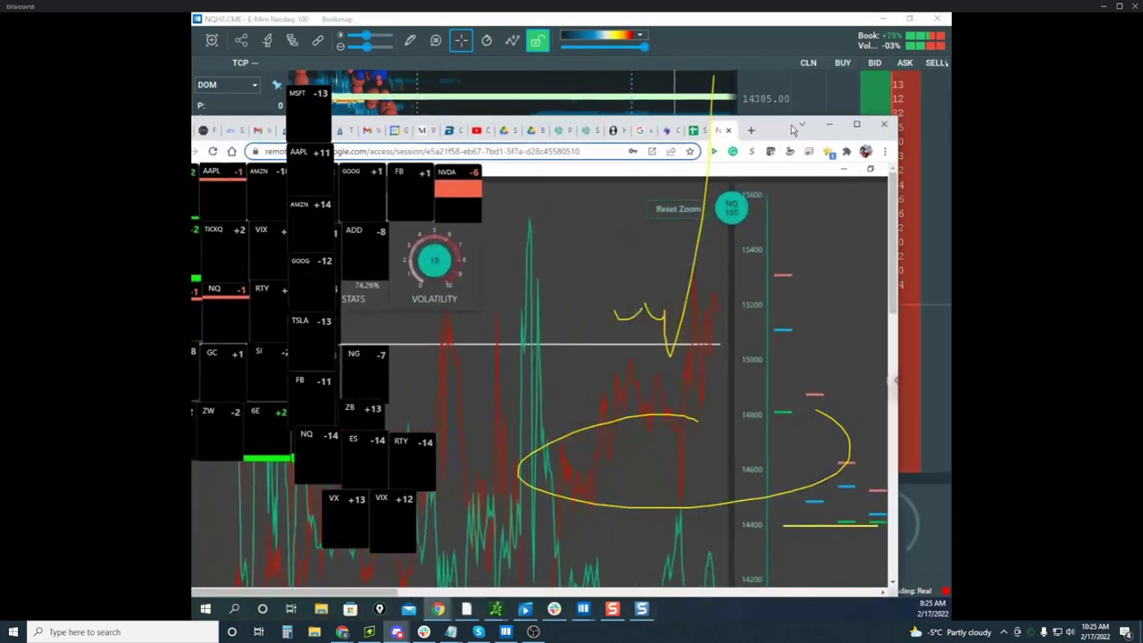
click(857, 125)
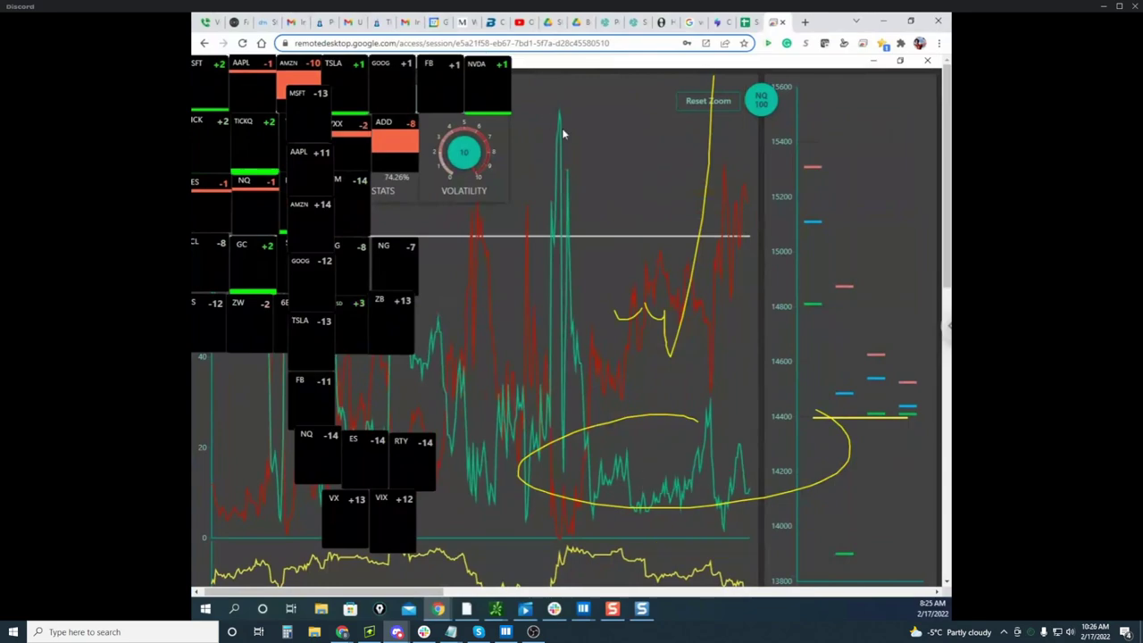
key(Escape)
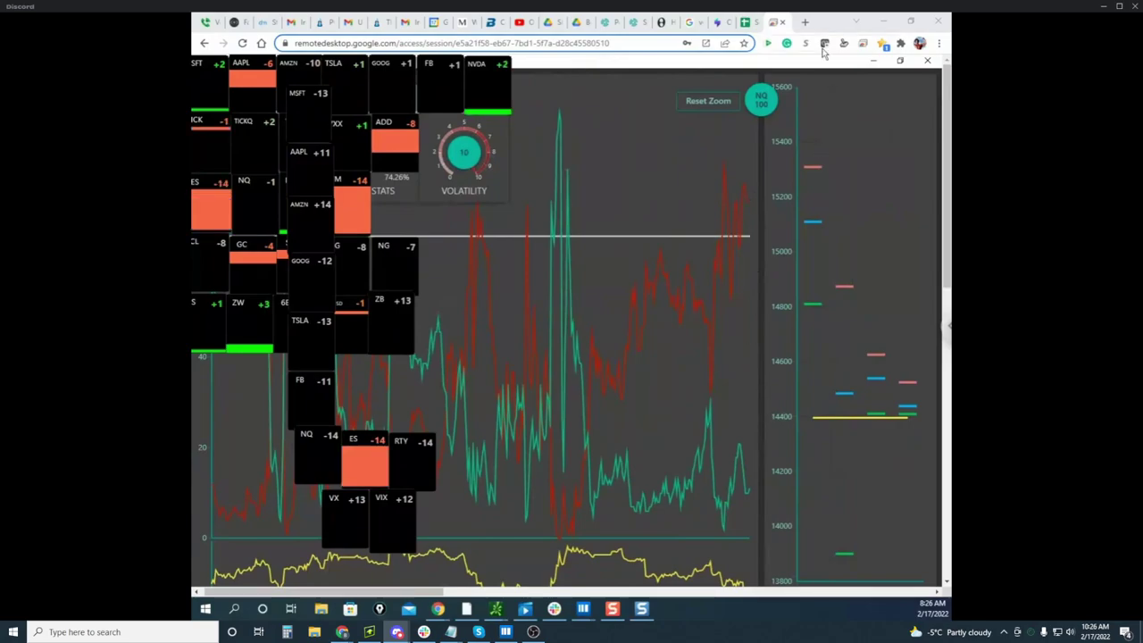
Move the Chrome window aside and inspect the latest NQ price action and the liquidity below it in Bookmap
drag(820, 30, 193, 143)
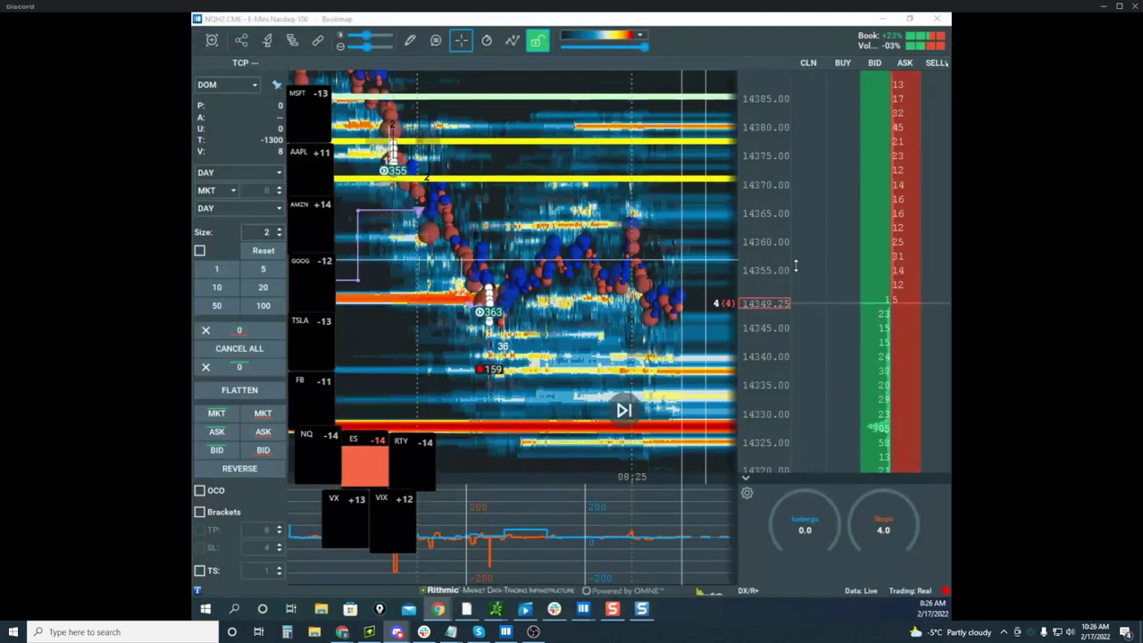
scroll(758, 211, down, 3)
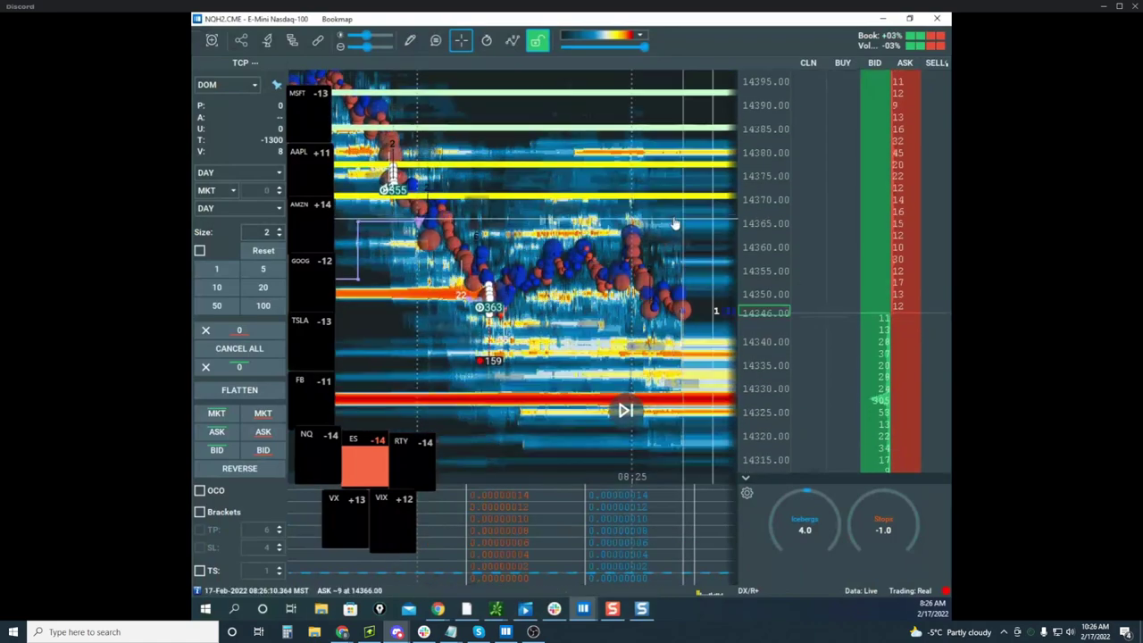
scroll(665, 216, down, 3)
drag(687, 391, 643, 350)
scroll(767, 231, down, 1)
drag(699, 215, 690, 282)
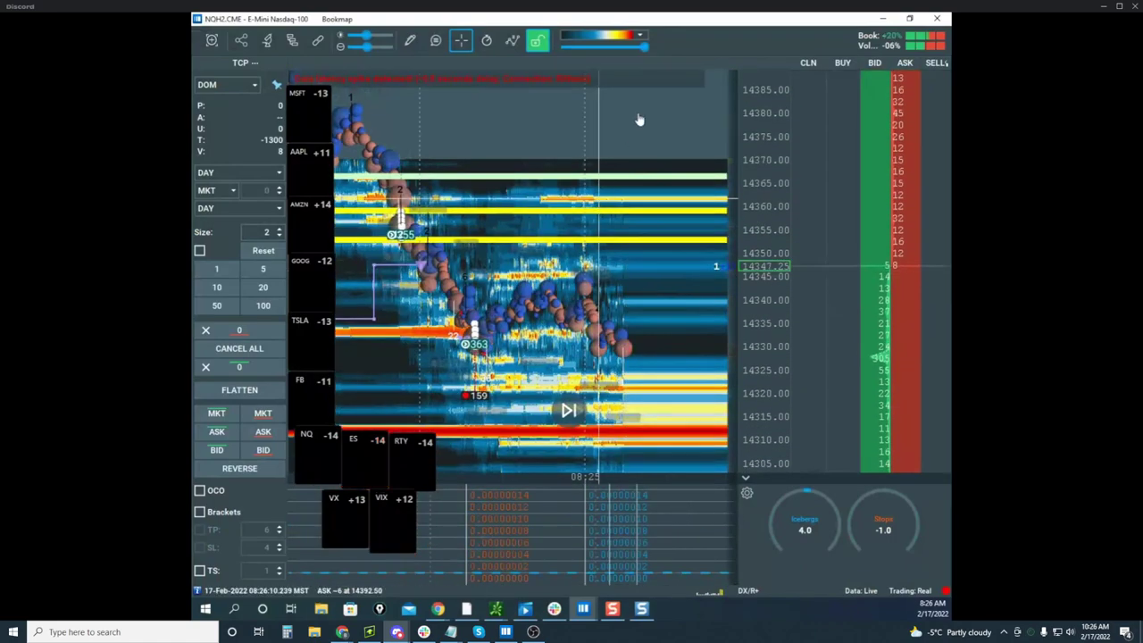
drag(725, 246, 681, 193)
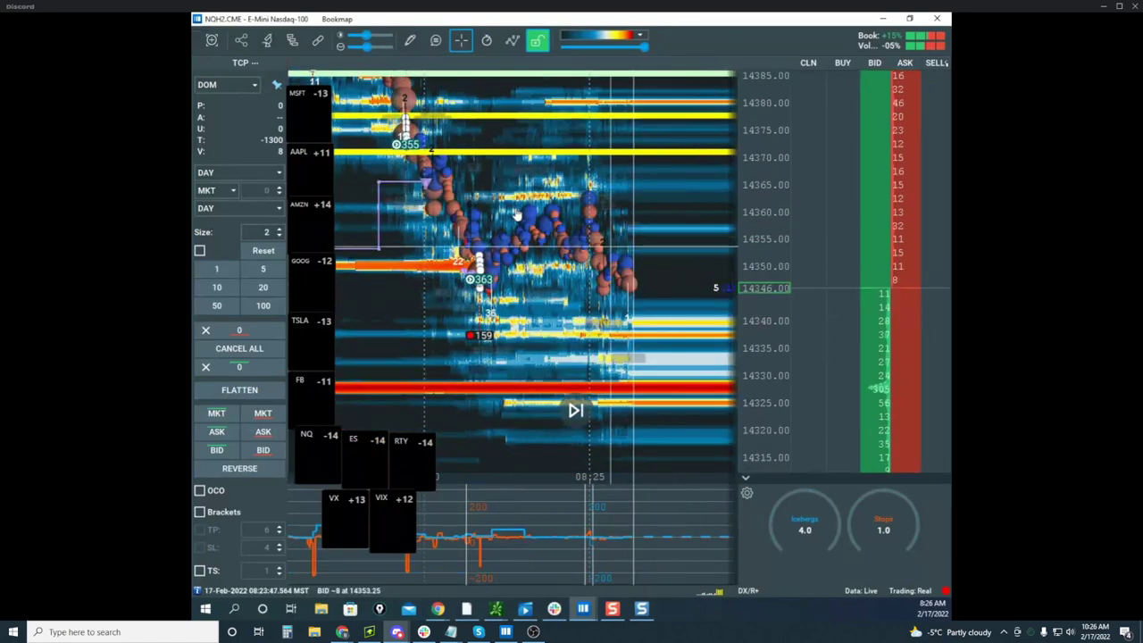
Move the NQ Bookmap window aside and examine the ES sell-off and nearby liquidity levels in the ES Bookmap window
drag(592, 25, 9, 234)
drag(580, 277, 559, 150)
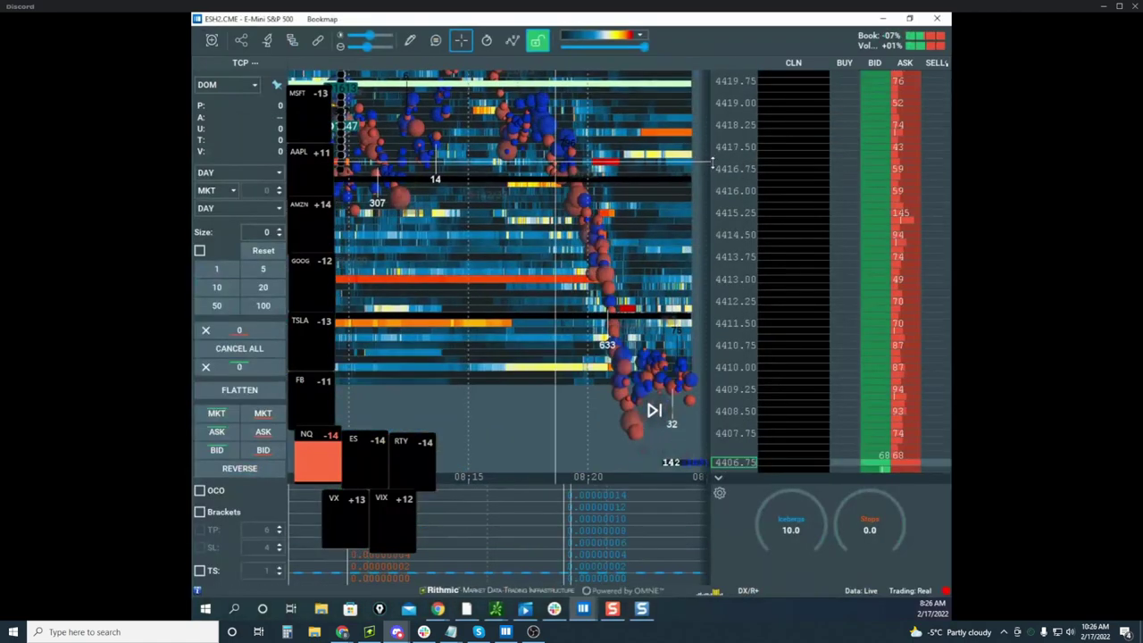
scroll(710, 170, down, 3)
drag(632, 234, 506, 181)
scroll(651, 217, down, 4)
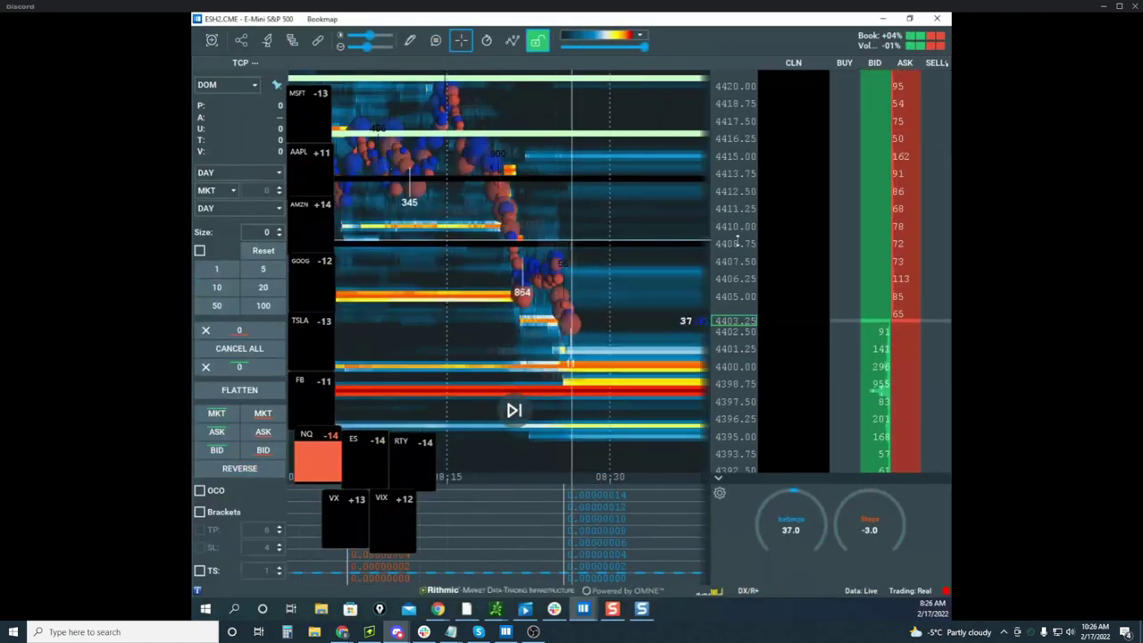
drag(738, 237, 713, 280)
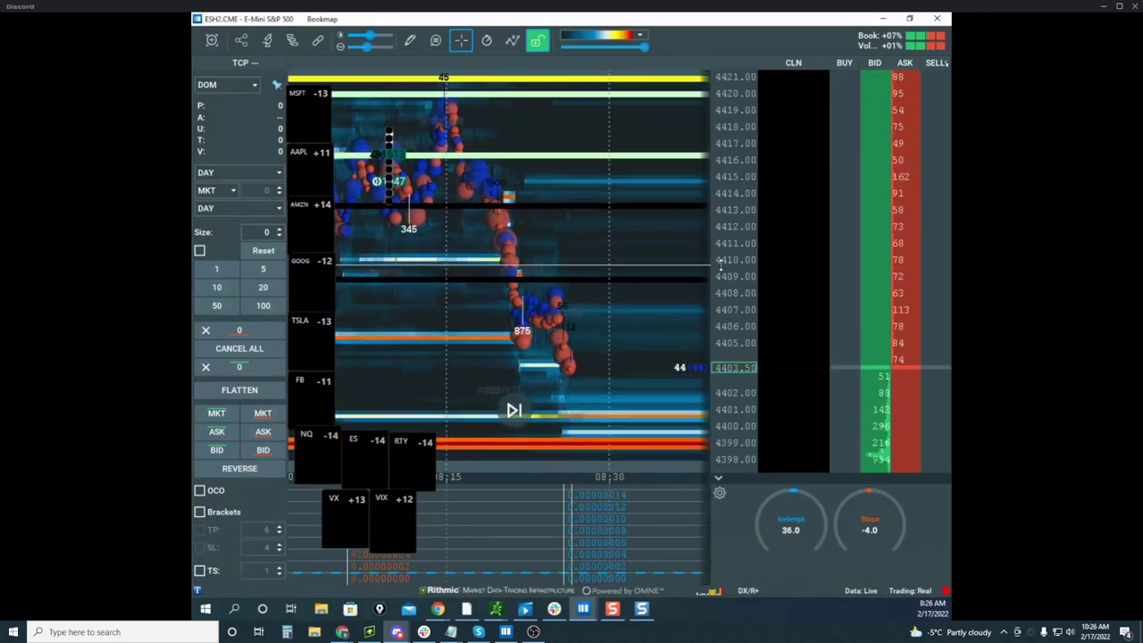
drag(736, 226, 737, 209)
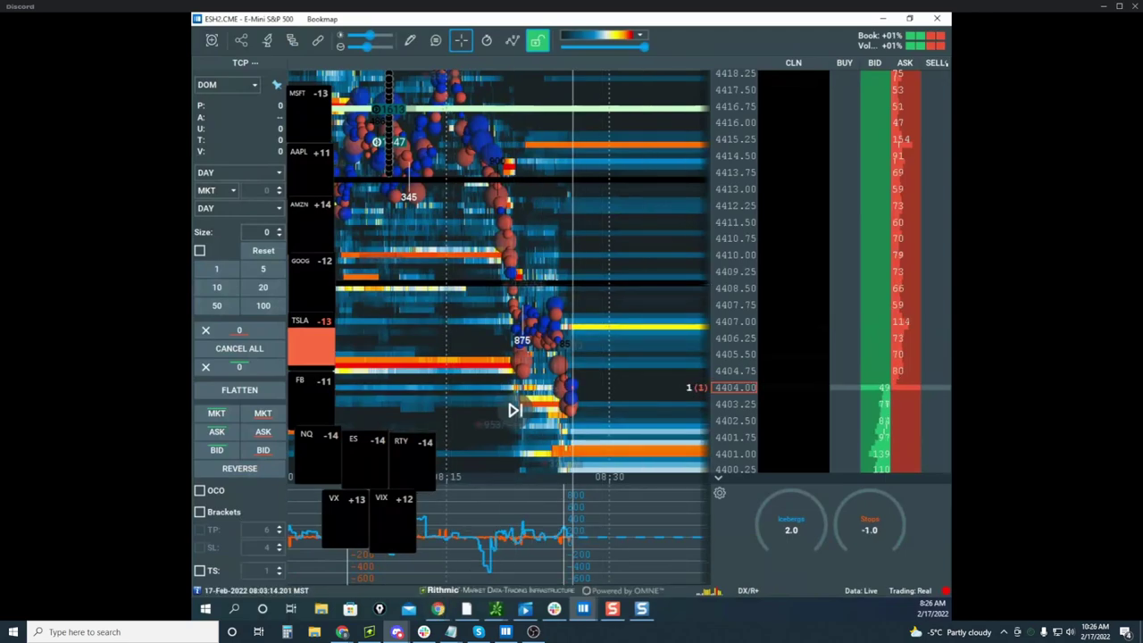
Return to the Chrome remote desktop and bring the Sierra Chart NQ 6000 Volume chart into view
click(437, 608)
click(847, 87)
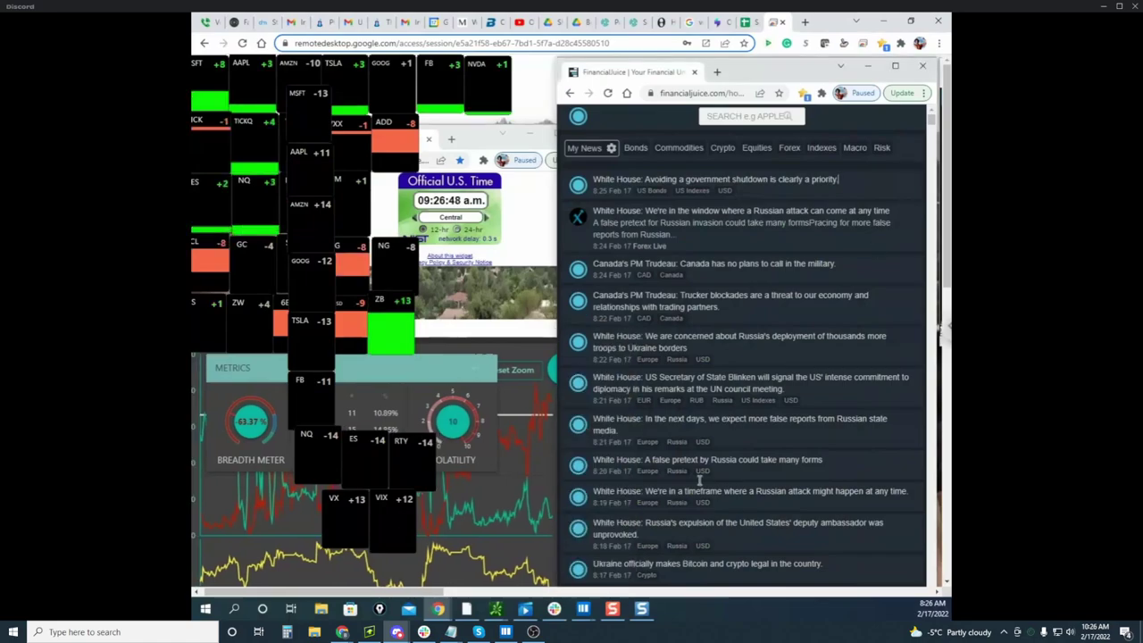
drag(441, 592, 668, 592)
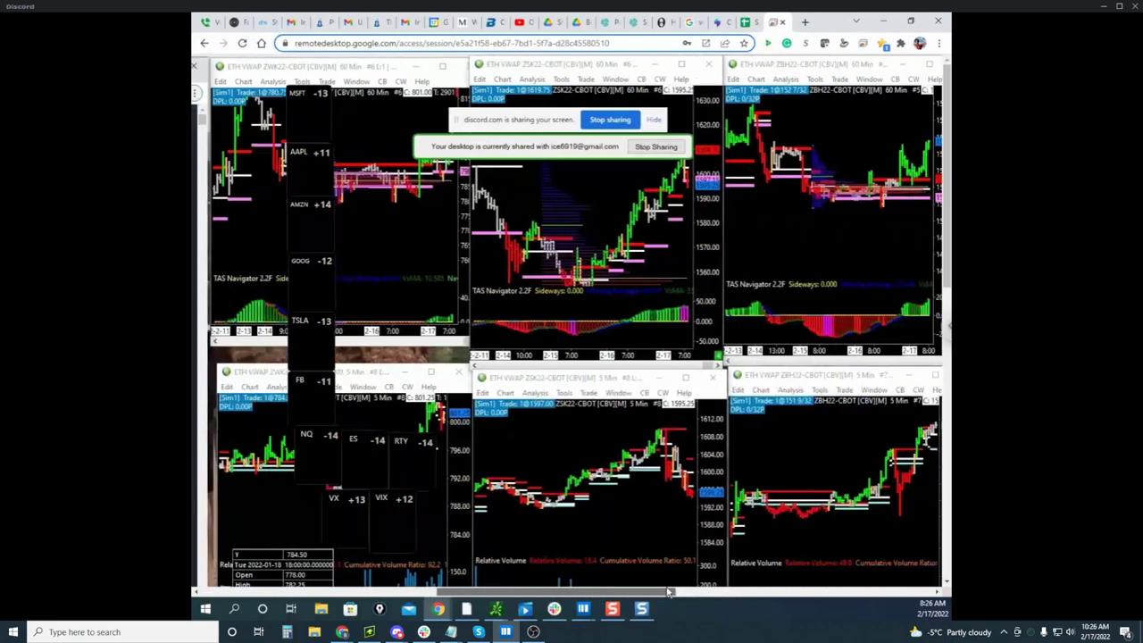
drag(948, 259, 948, 487)
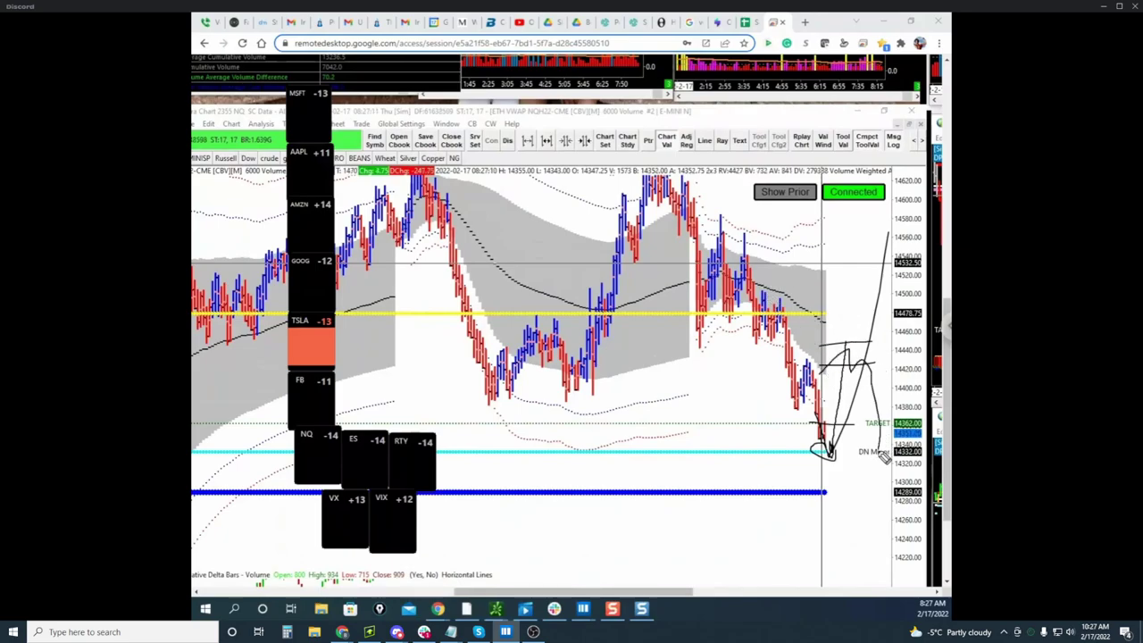
Extend the black projected path downward on the NQ chart, circle the blue line at 14289.00, and leave drawing mode
drag(883, 456, 865, 483)
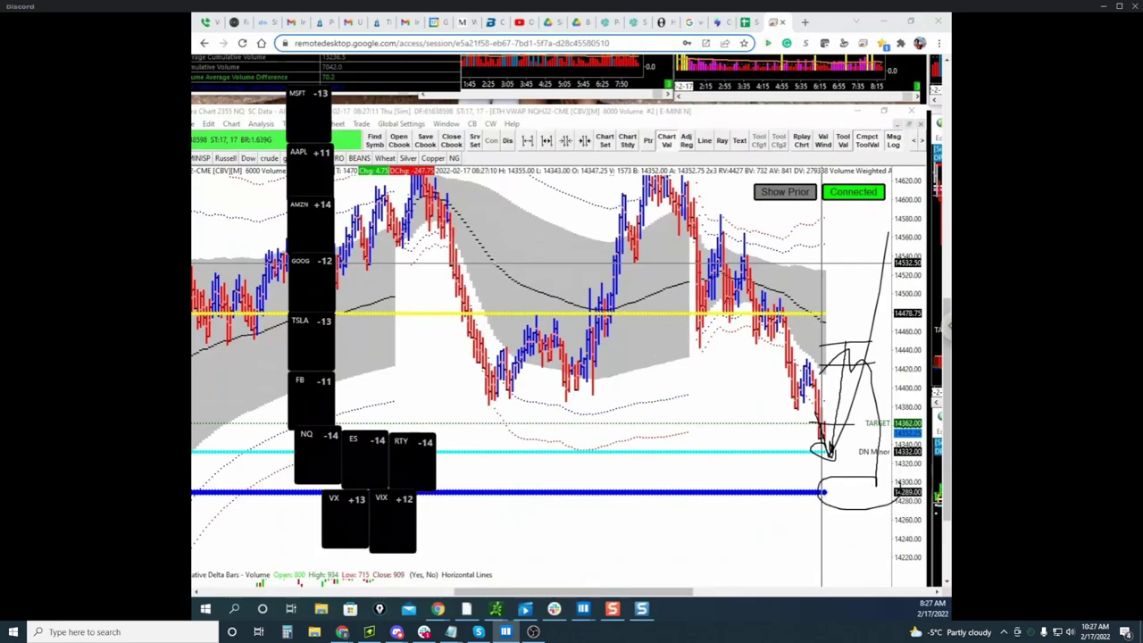
key(e)
Switch Sierra Chart to the EMINISP chartbook, replace the old markup with a circle and projection strokes around 4412.00, and clear them
drag(948, 440, 947, 434)
click(200, 175)
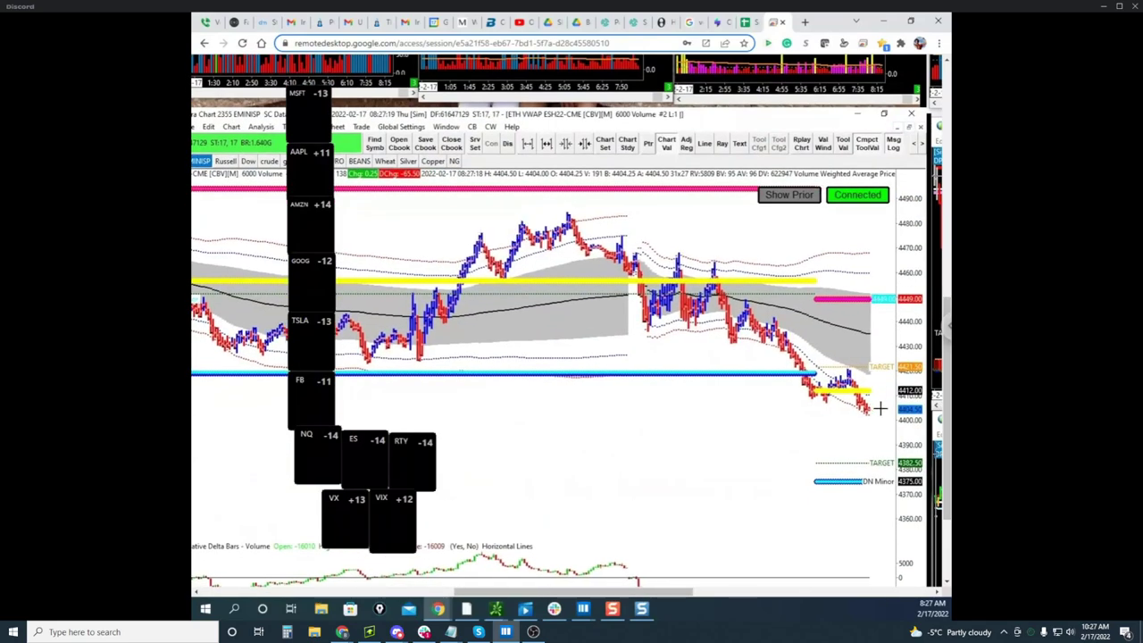
key(ctrl+alt+g)
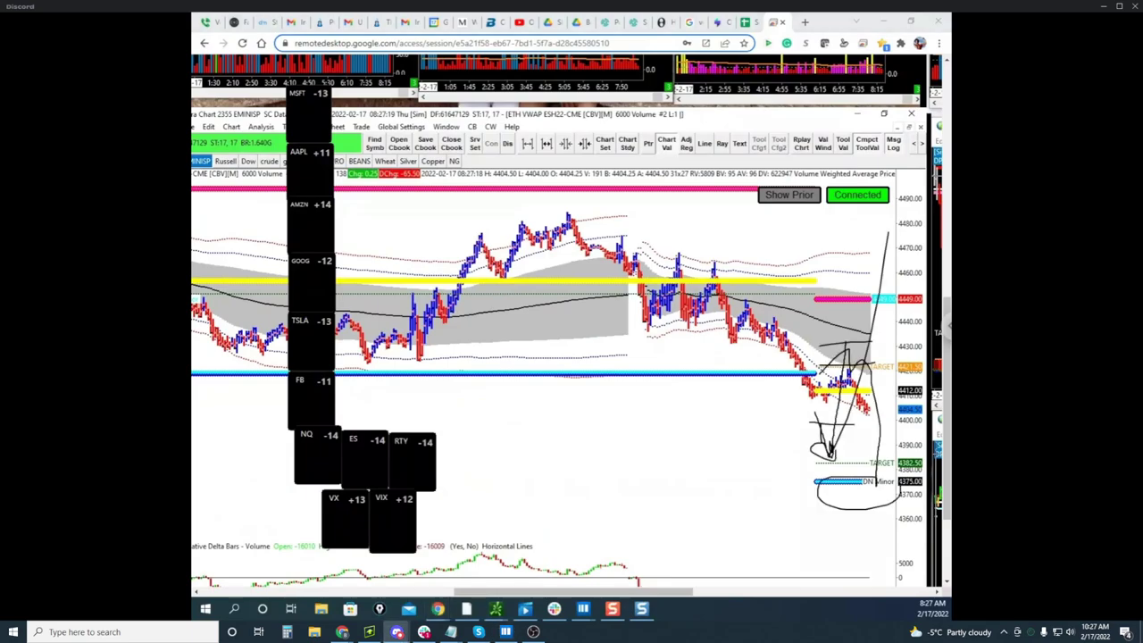
key(Delete)
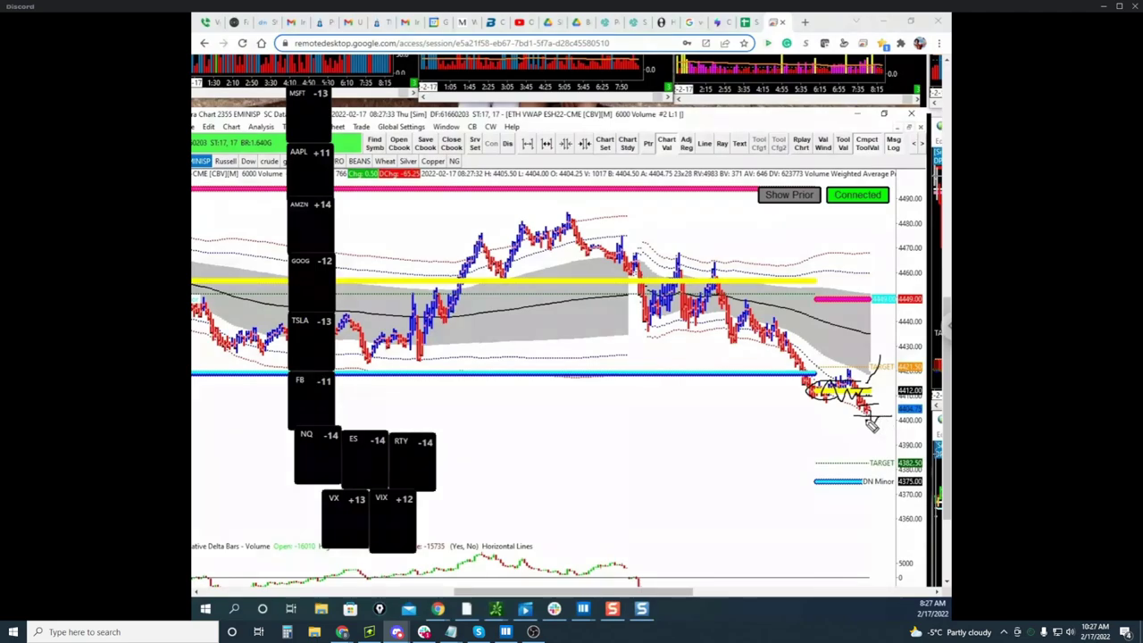
key(Escape)
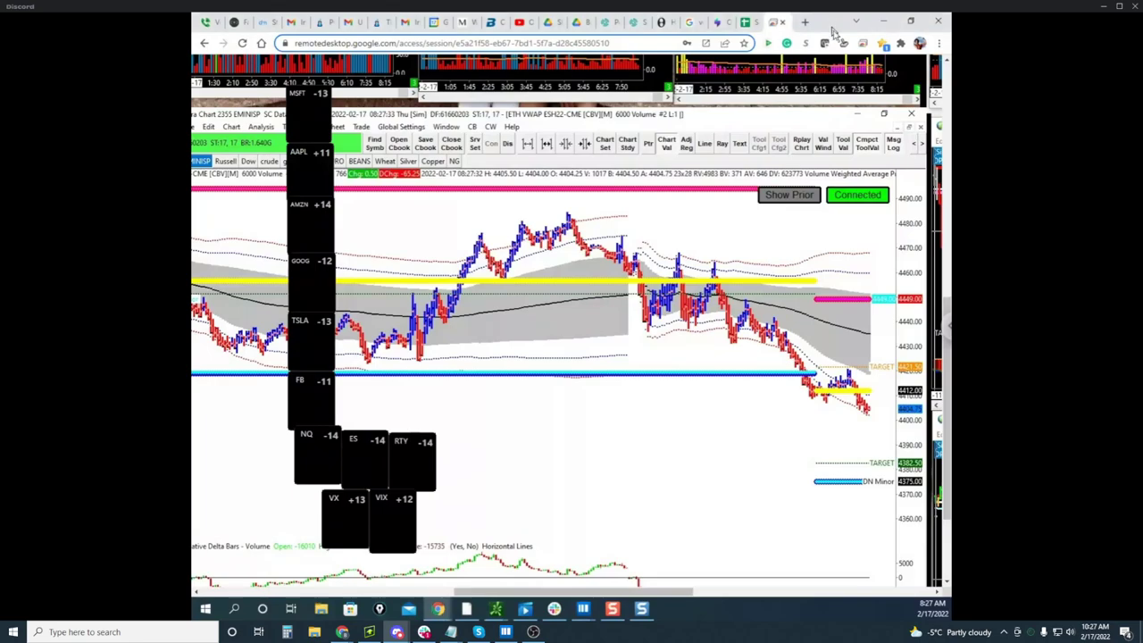
Switch to the ES Bookmap window, clear the circle around 4400.00 and projected path strokes, and return to the maximized Chrome remote desktop
click(883, 22)
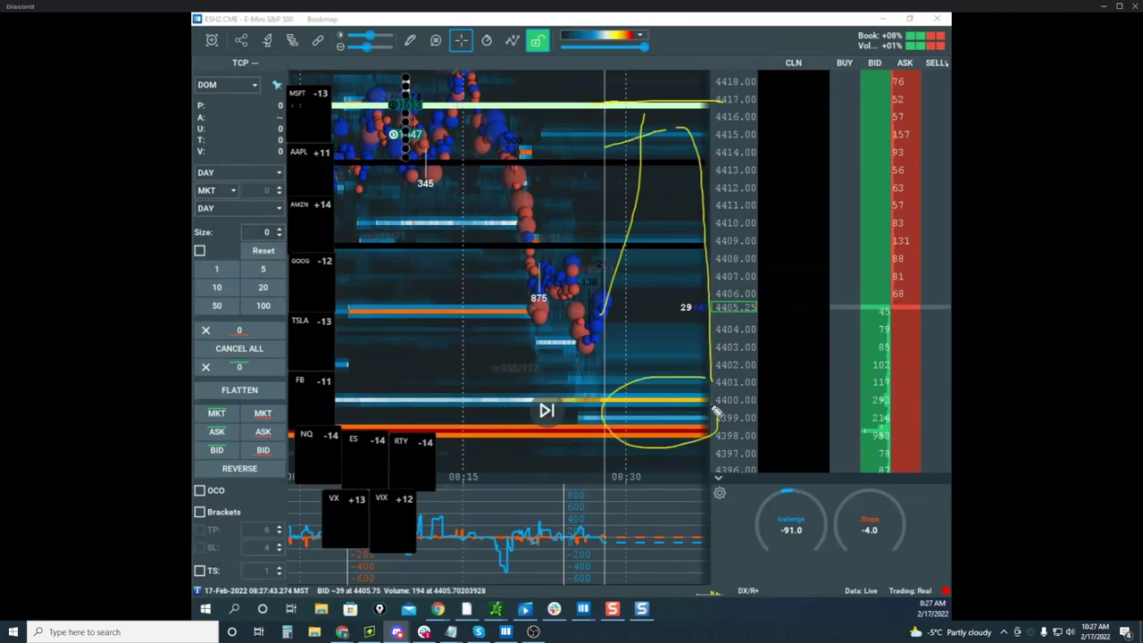
key(Escape)
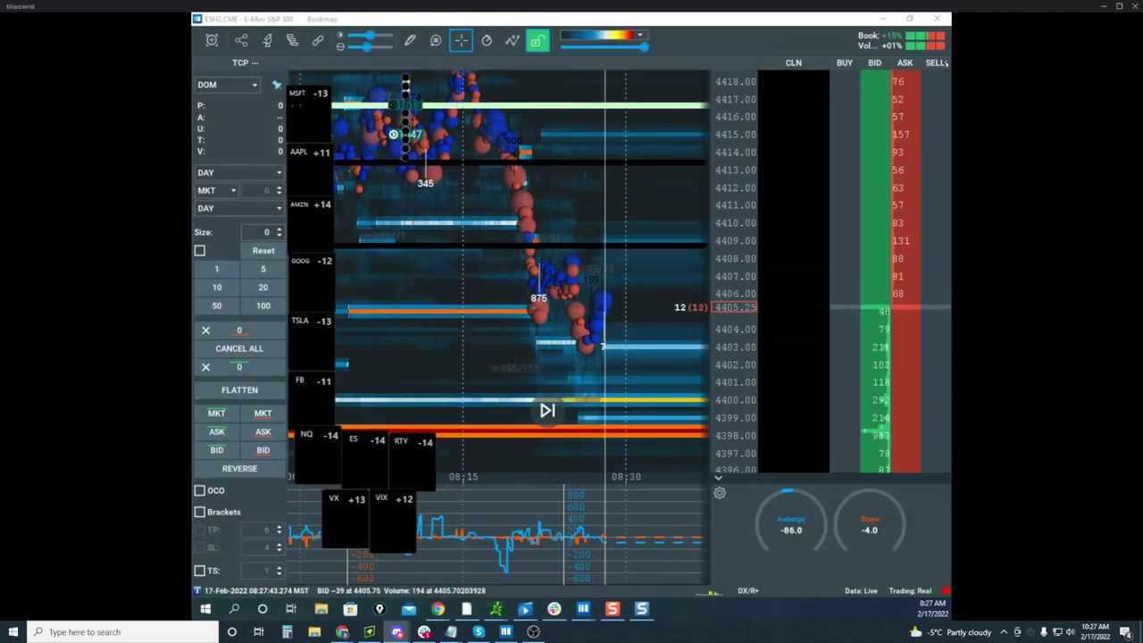
drag(36, 125, 738, 119)
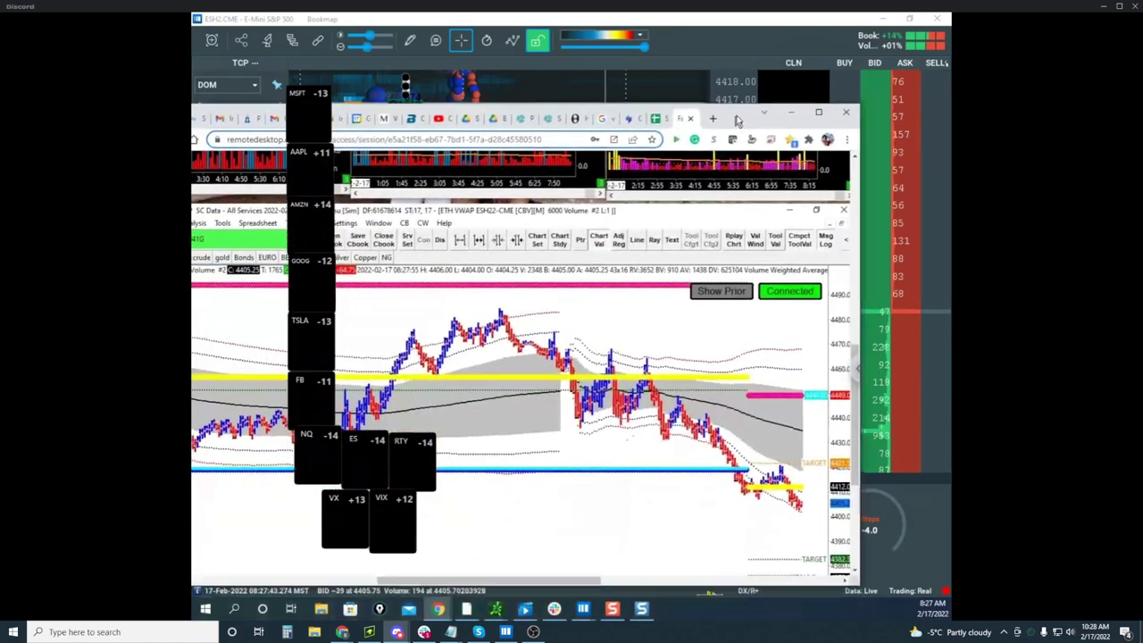
click(819, 112)
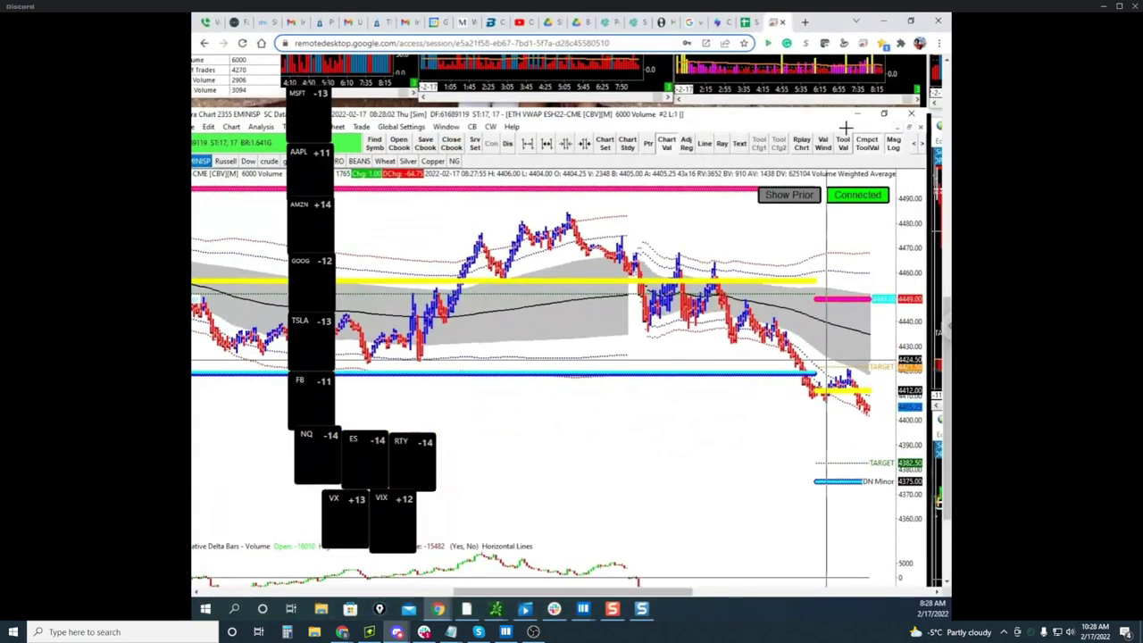
Move Chrome aside and mark the ES heatmap's black level lines, lower indicator spike and sell-off with yellow strokes
drag(827, 24, 193, 34)
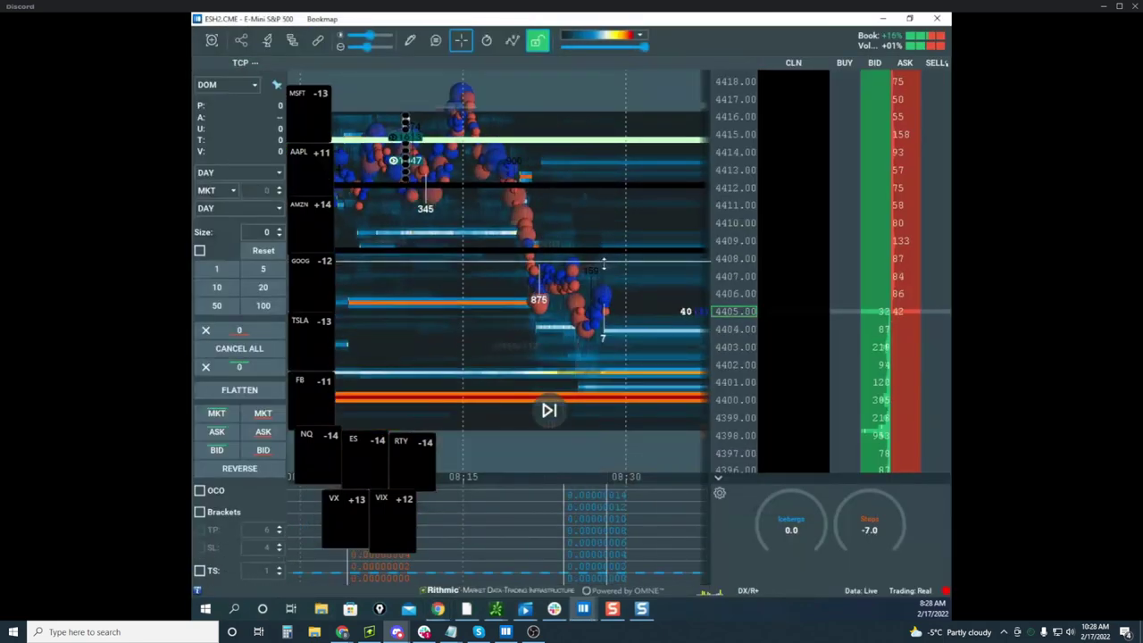
scroll(694, 279, down, 2)
scroll(727, 243, up, 3)
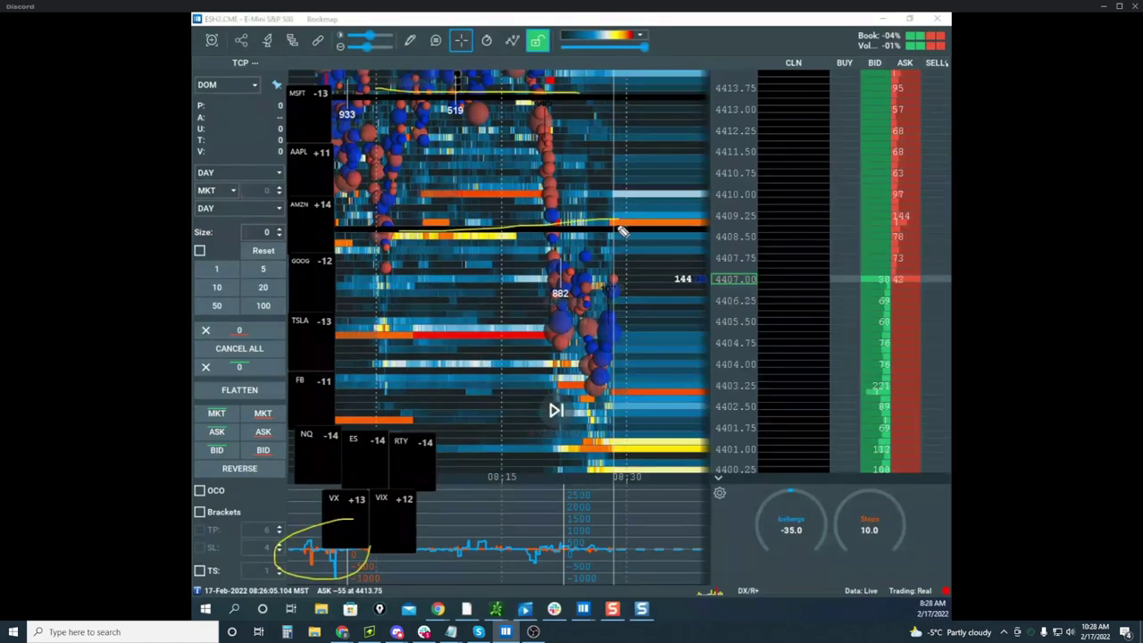
mouse_move(573, 274)
mouse_down()
mouse_move(603, 398)
mouse_move(612, 386)
mouse_up()
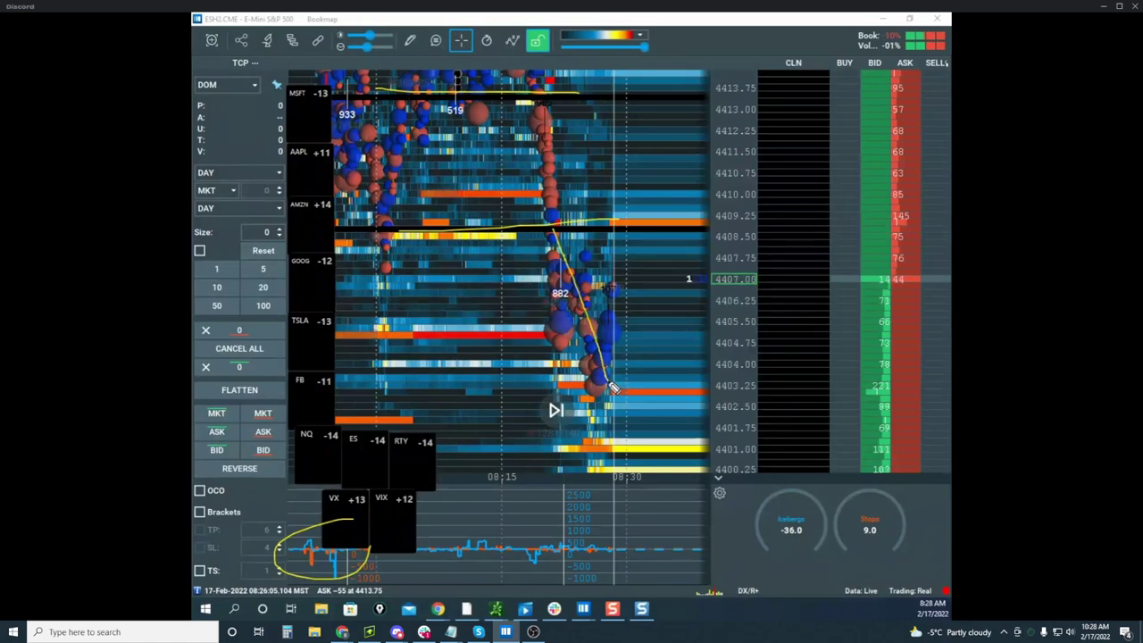
drag(444, 90, 494, 13)
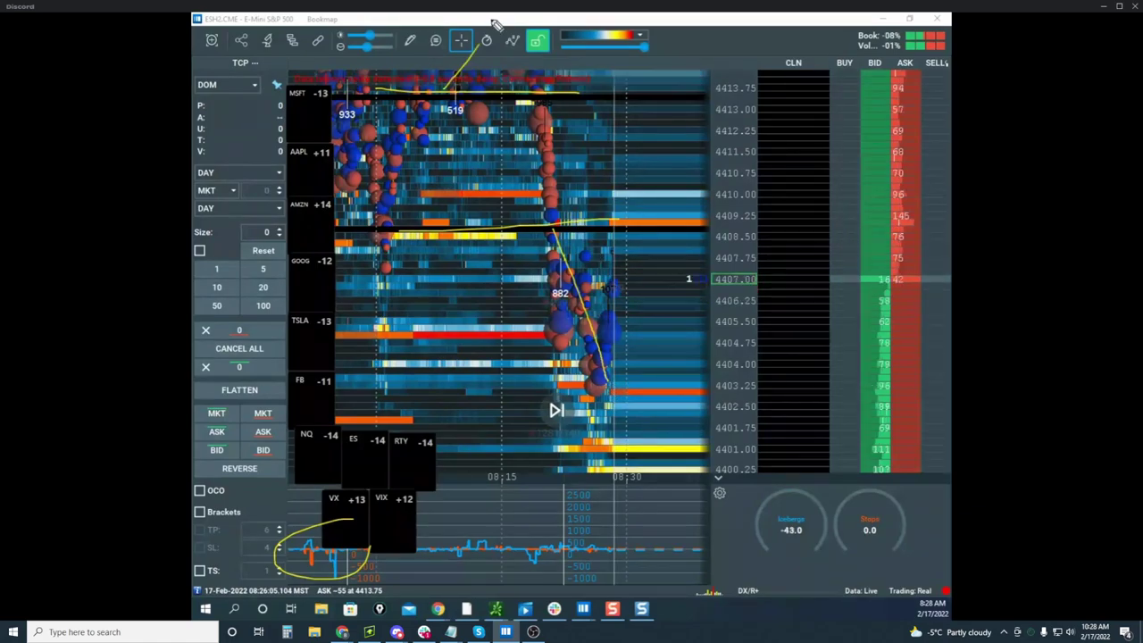
drag(604, 94, 581, 91)
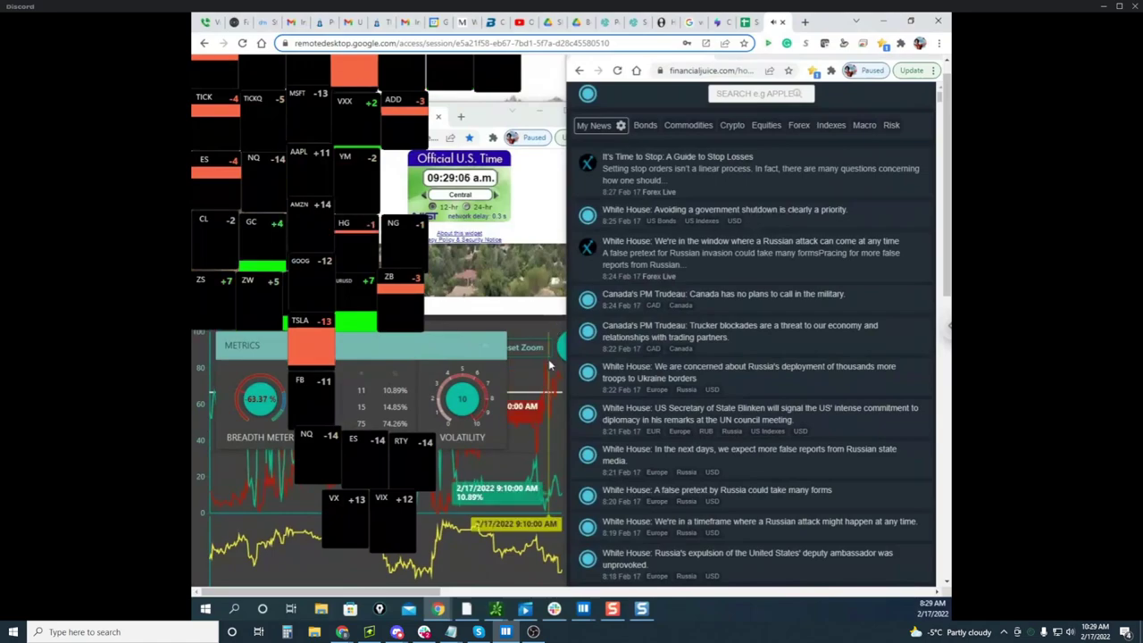
Move the Chrome remote desktop aside and examine the ES liquidity around 4400.00 in Bookmap
click(883, 20)
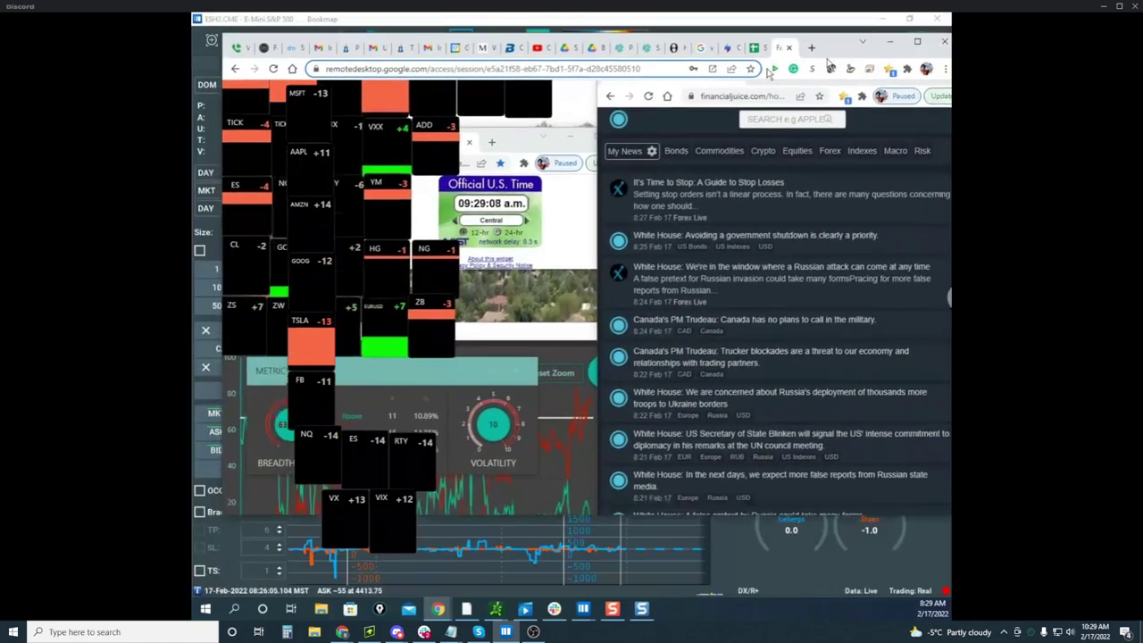
scroll(735, 241, down, 2)
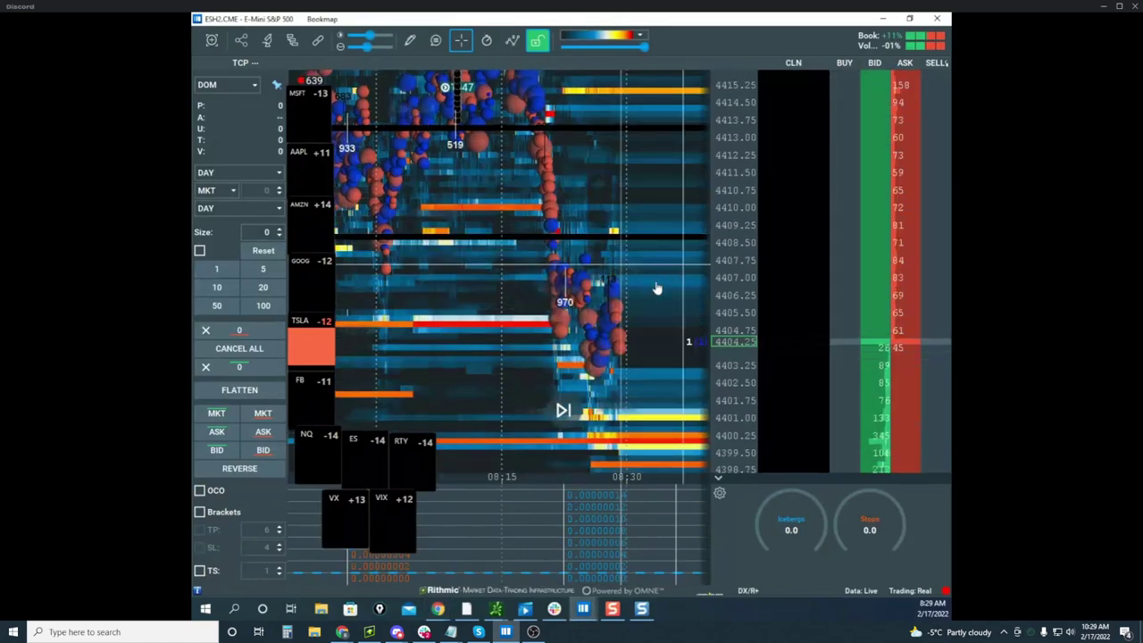
drag(658, 288, 648, 251)
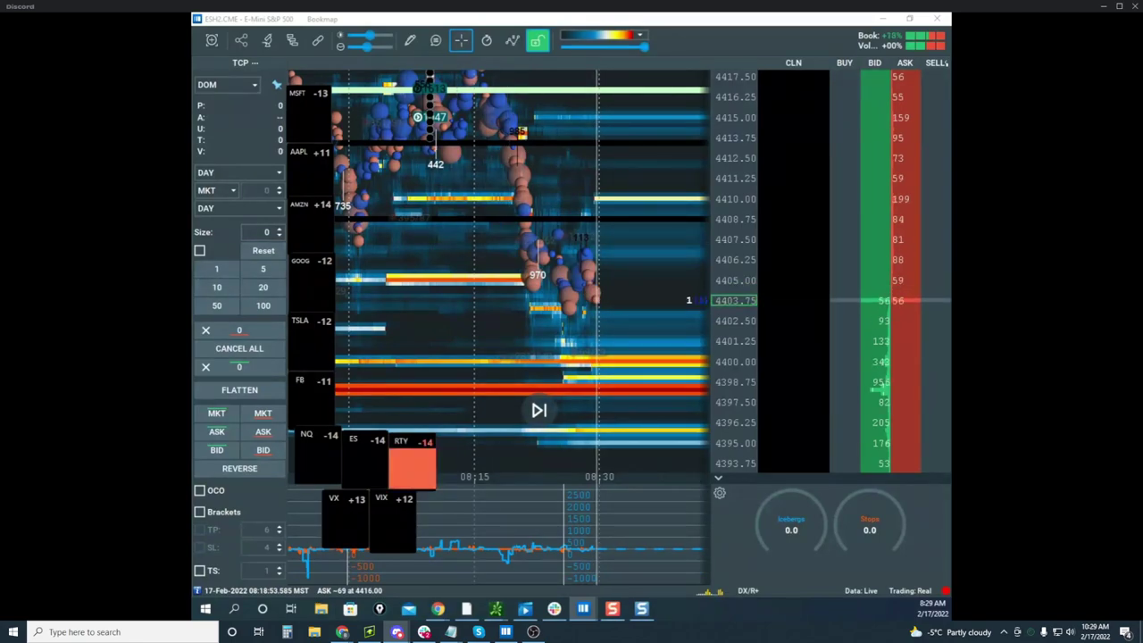
Bring the CLJ2 crude oil Bookmap window into view, maximize it, and examine liquidity around the two yellow levels near 89.85
drag(2, 220, 666, 121)
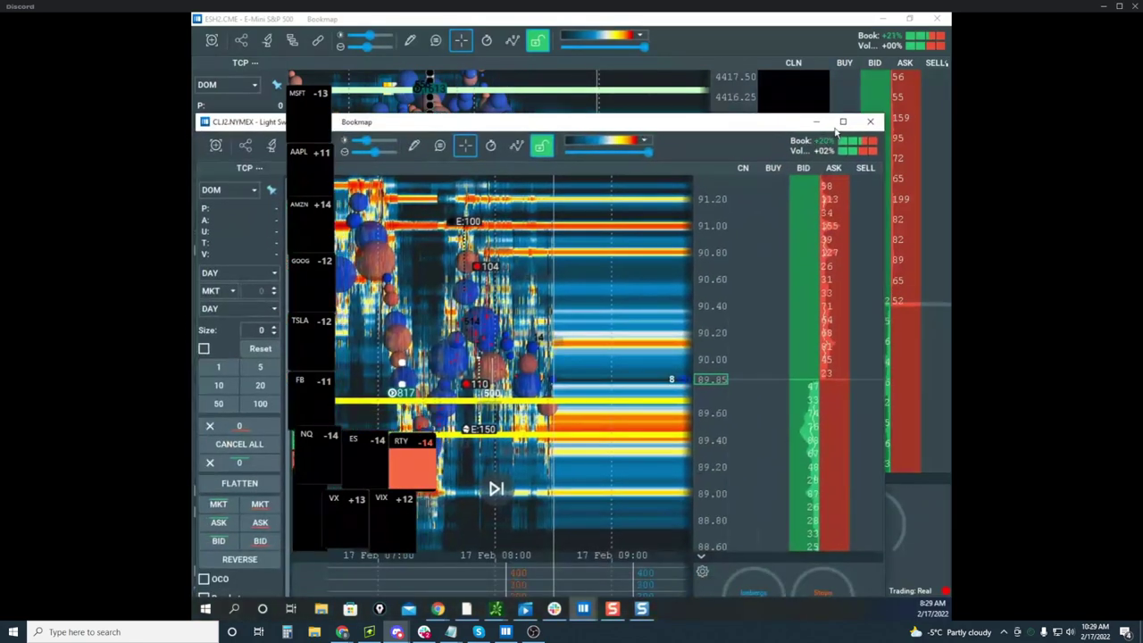
double_click(778, 121)
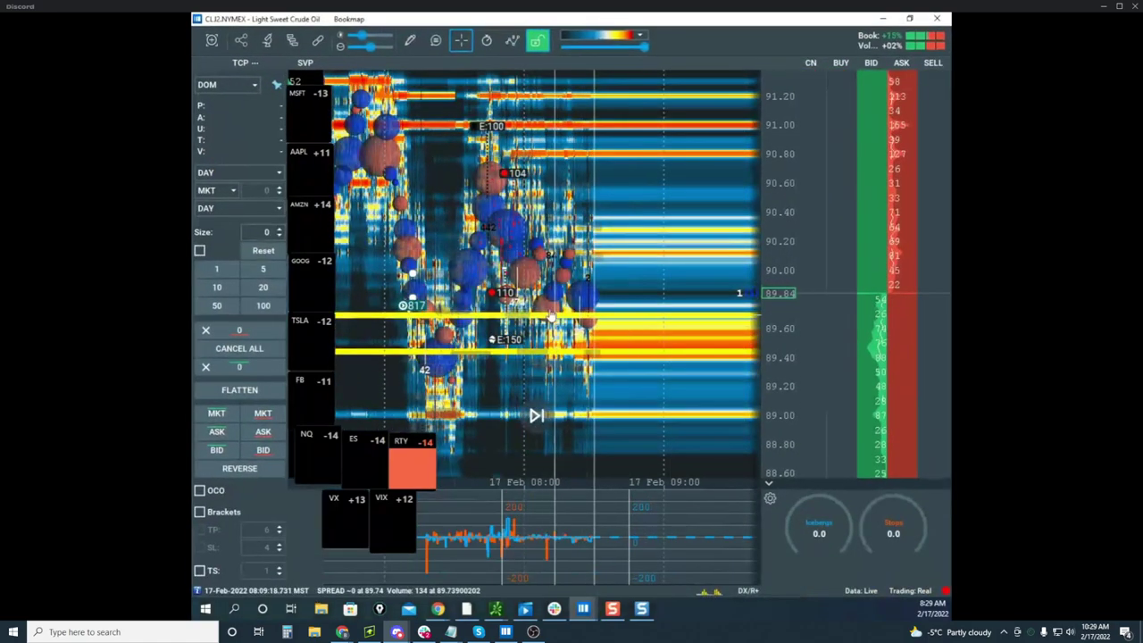
scroll(778, 239, down, 1)
scroll(684, 265, up, 3)
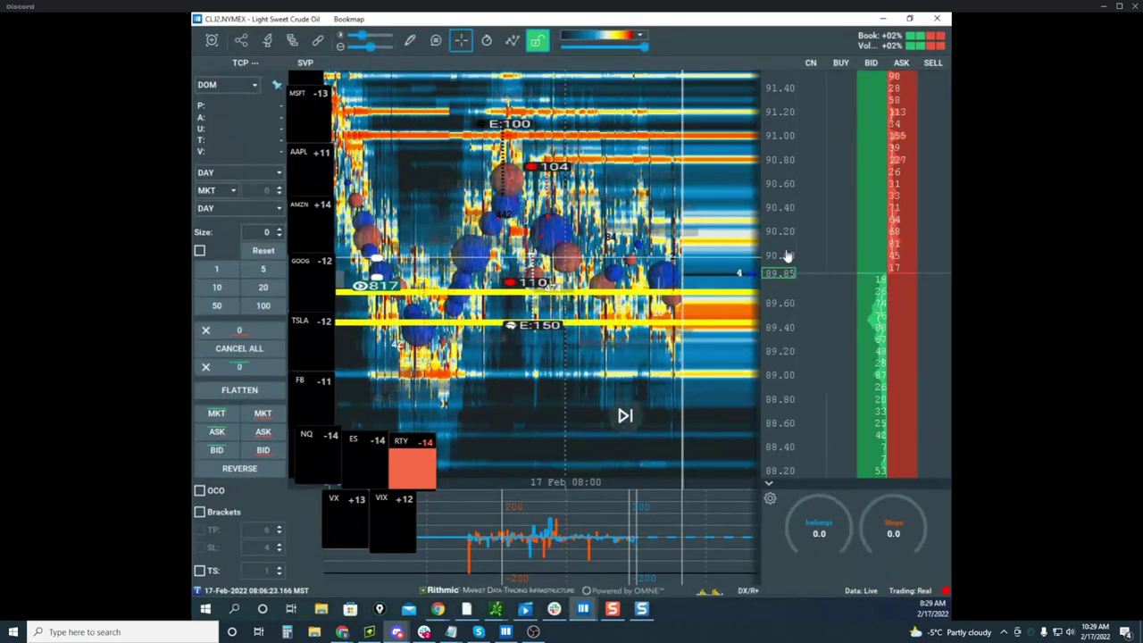
scroll(785, 241, up, 2)
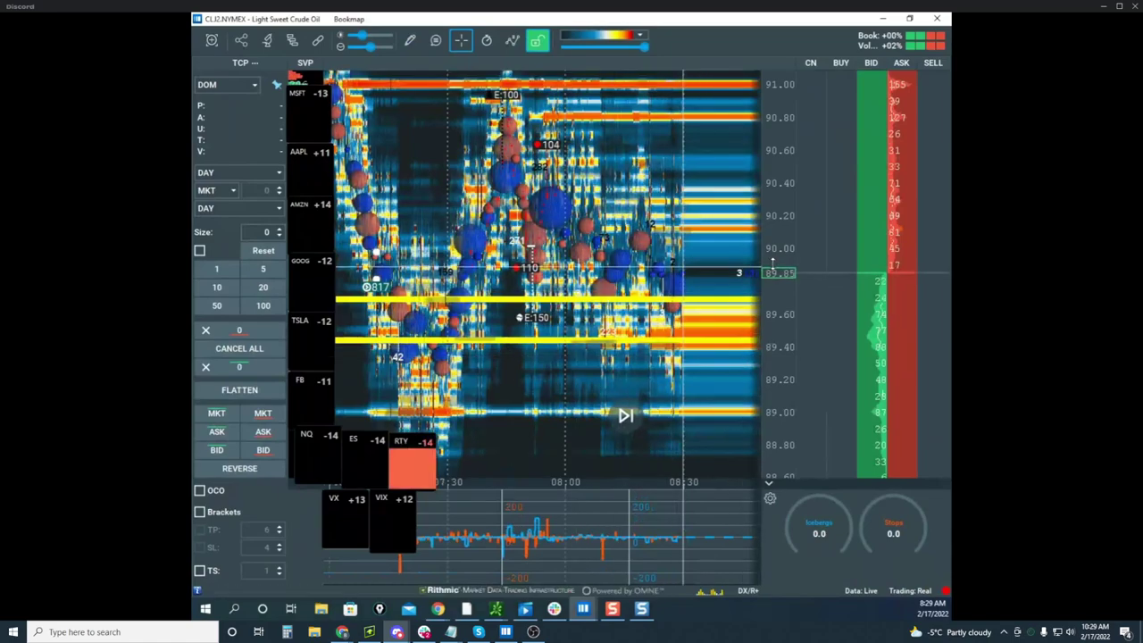
scroll(774, 274, up, 1)
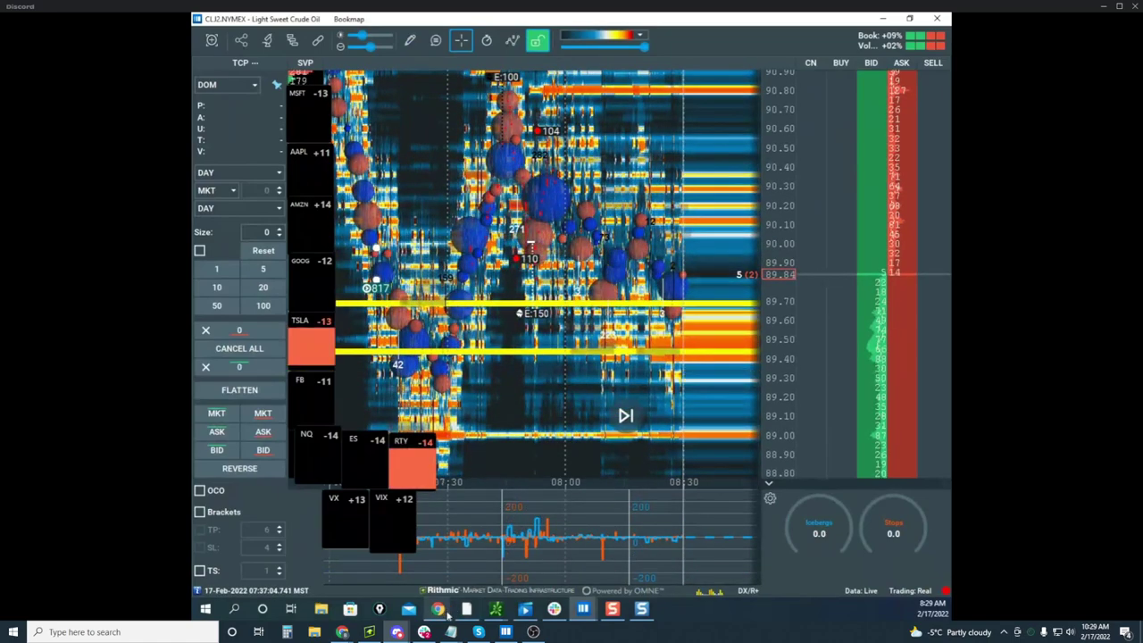
Return to the Chrome remote desktop, bring Sierra Chart into view with the ticker tiles moved aside, and open the crude chartbook
mouse_move(438, 610)
click(342, 546)
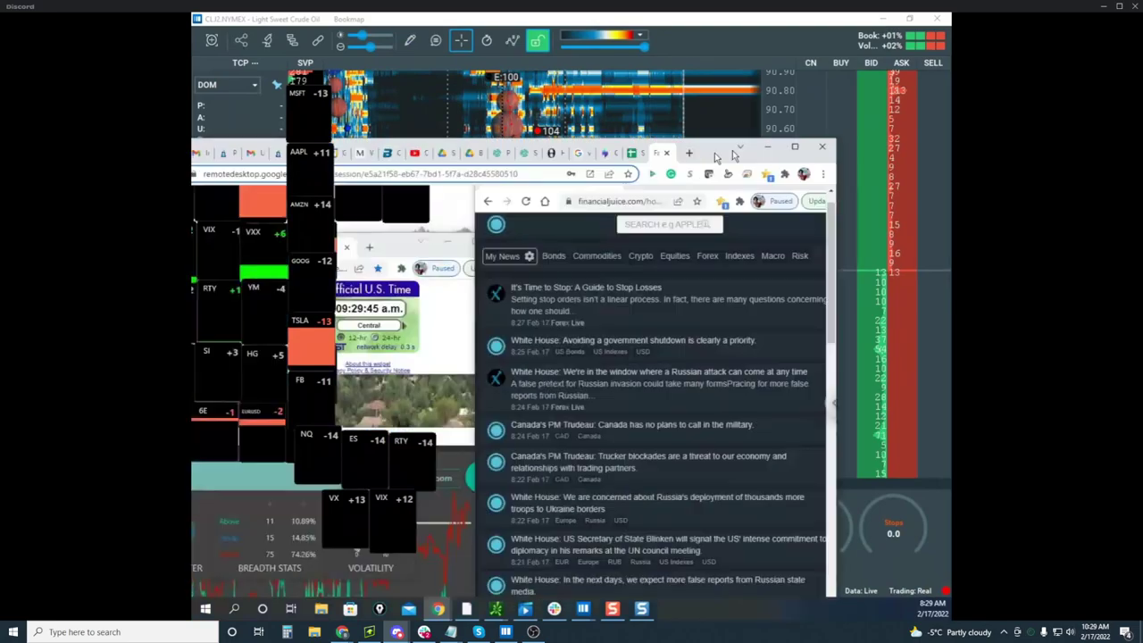
click(837, 116)
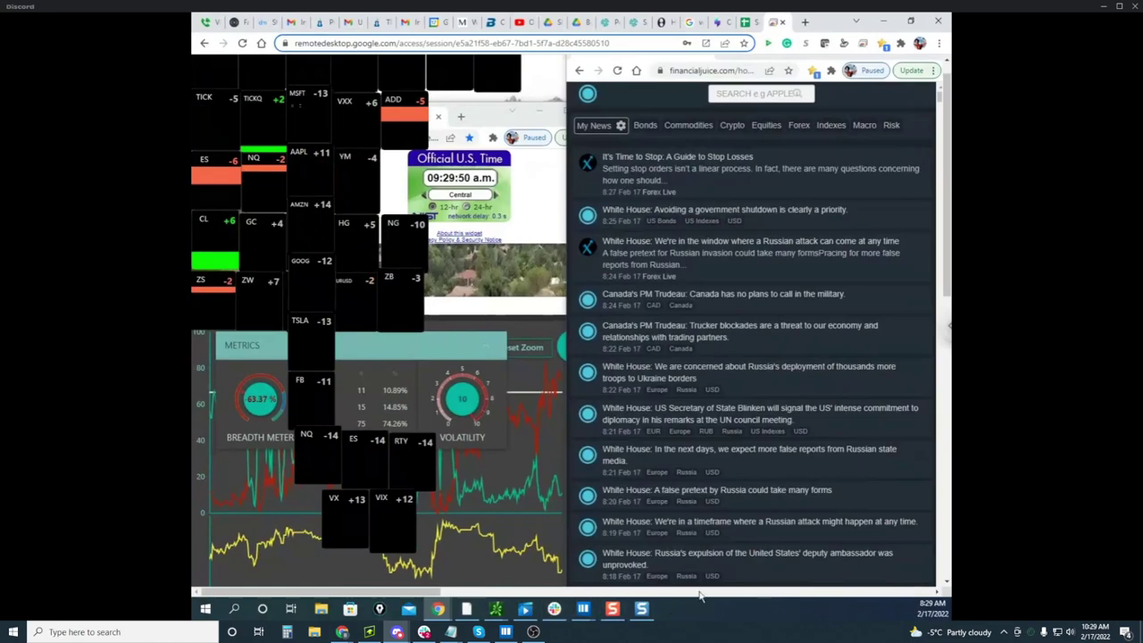
drag(413, 590, 658, 609)
drag(947, 268, 948, 499)
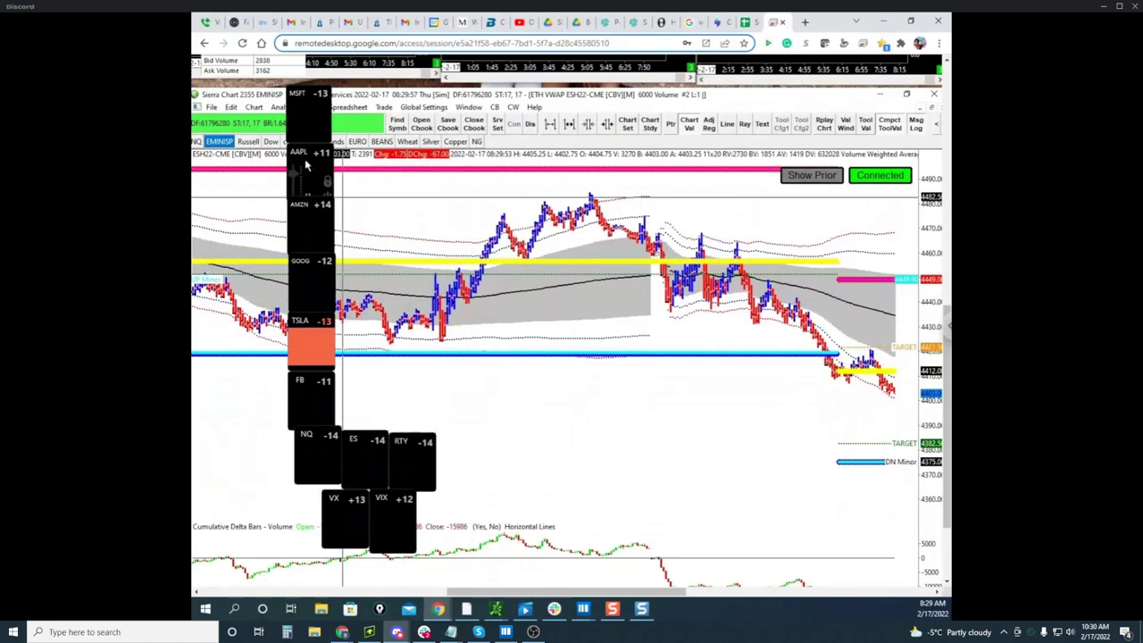
drag(298, 101, 232, 108)
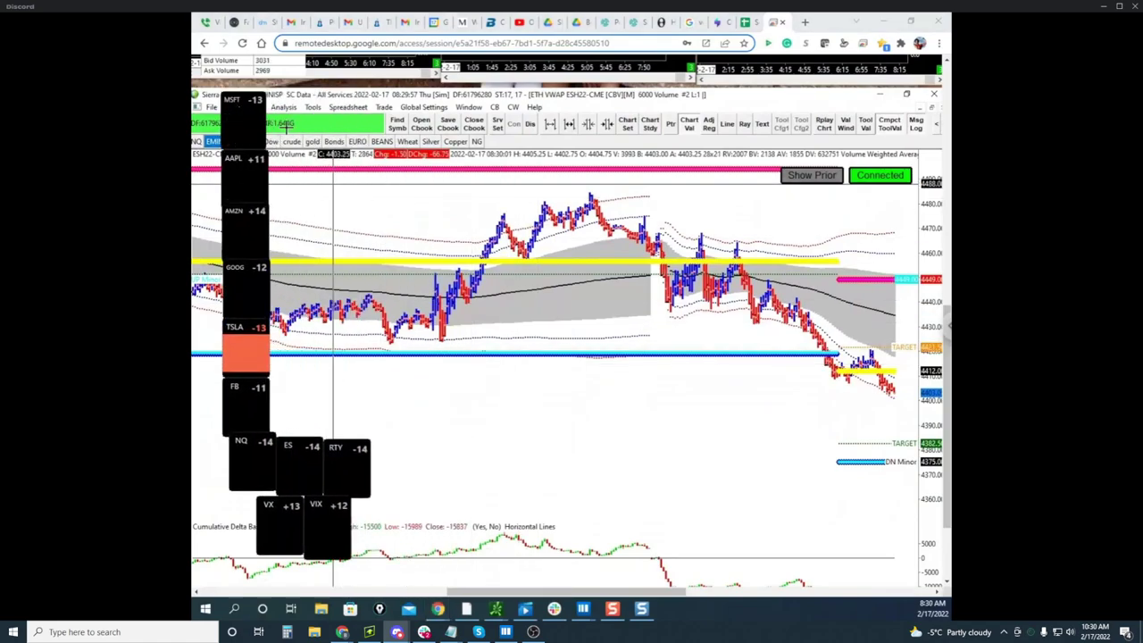
click(293, 141)
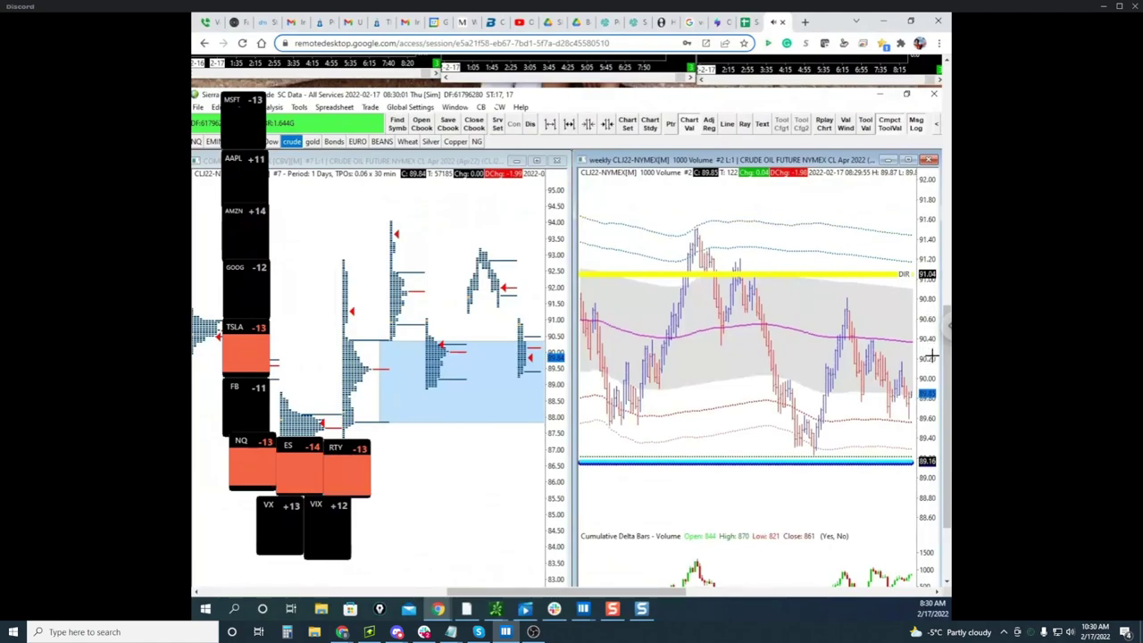
Move Chrome and the crude oil window aside and examine the ES heatmap's 08:30 trades, 568 stop marker and indicator spike
drag(829, 28, 194, 85)
drag(620, 25, 194, 116)
scroll(651, 269, up, 3)
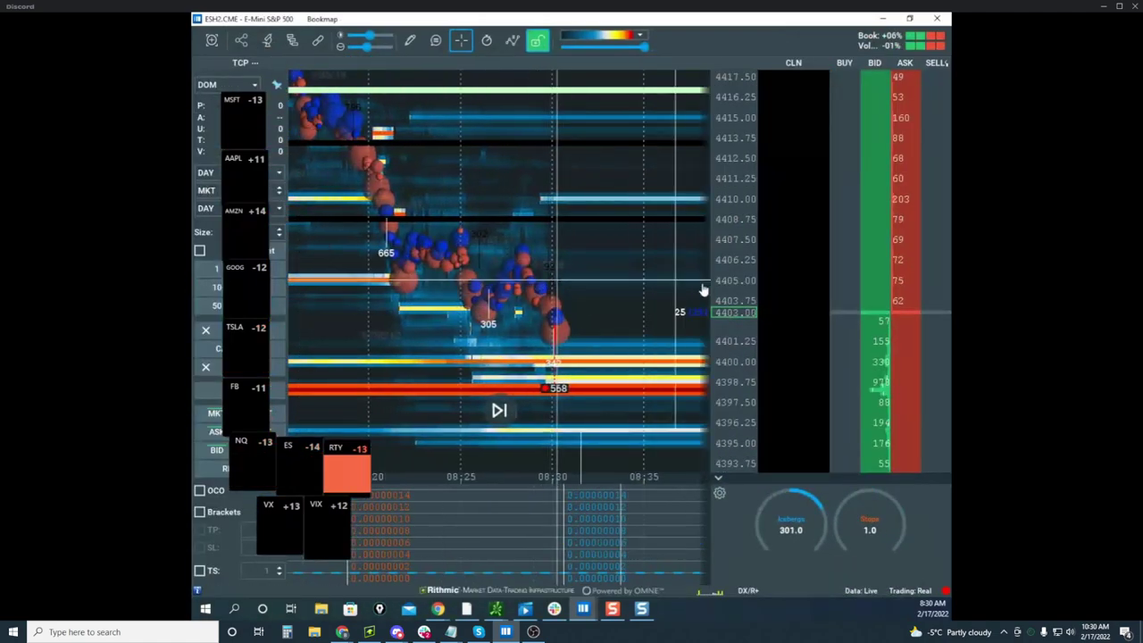
scroll(738, 270, up, 3)
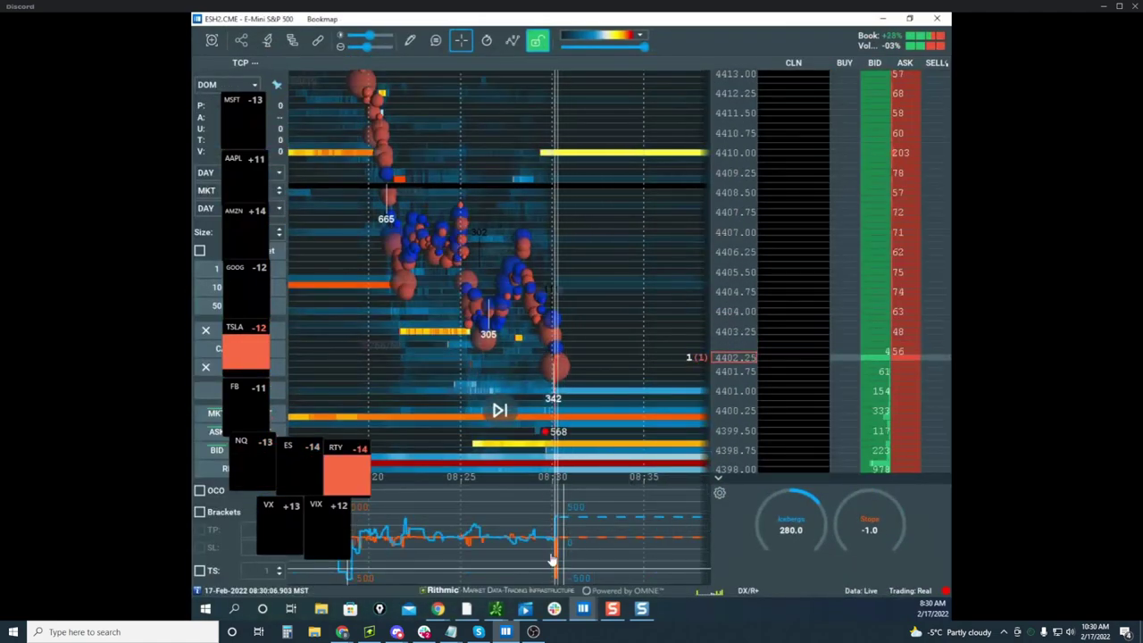
scroll(526, 297, up, 2)
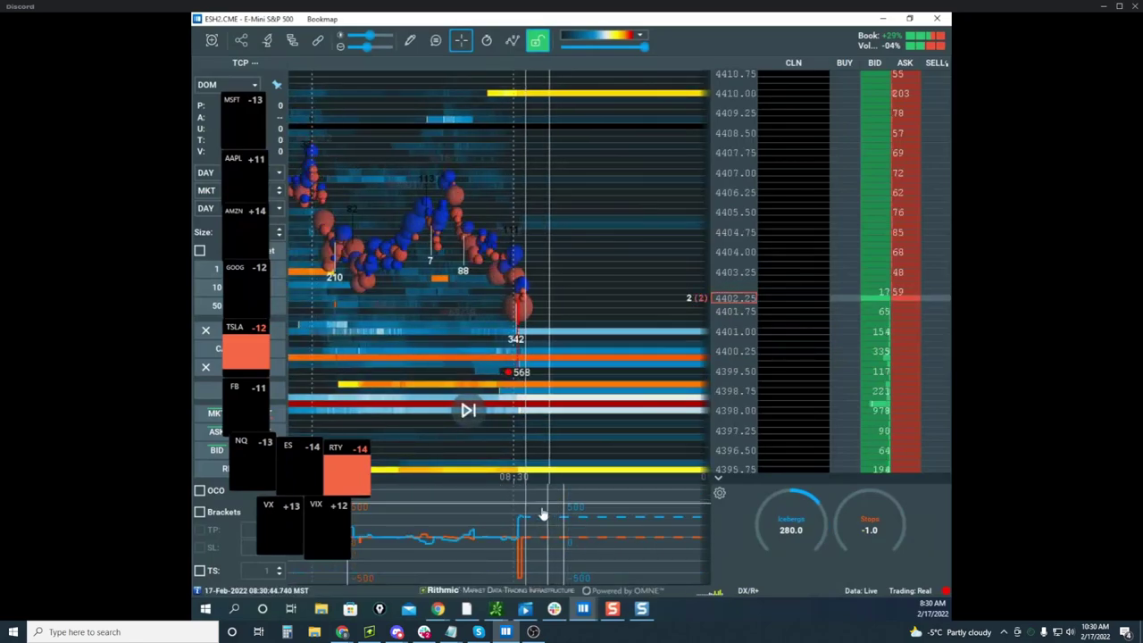
scroll(535, 487, down, 2)
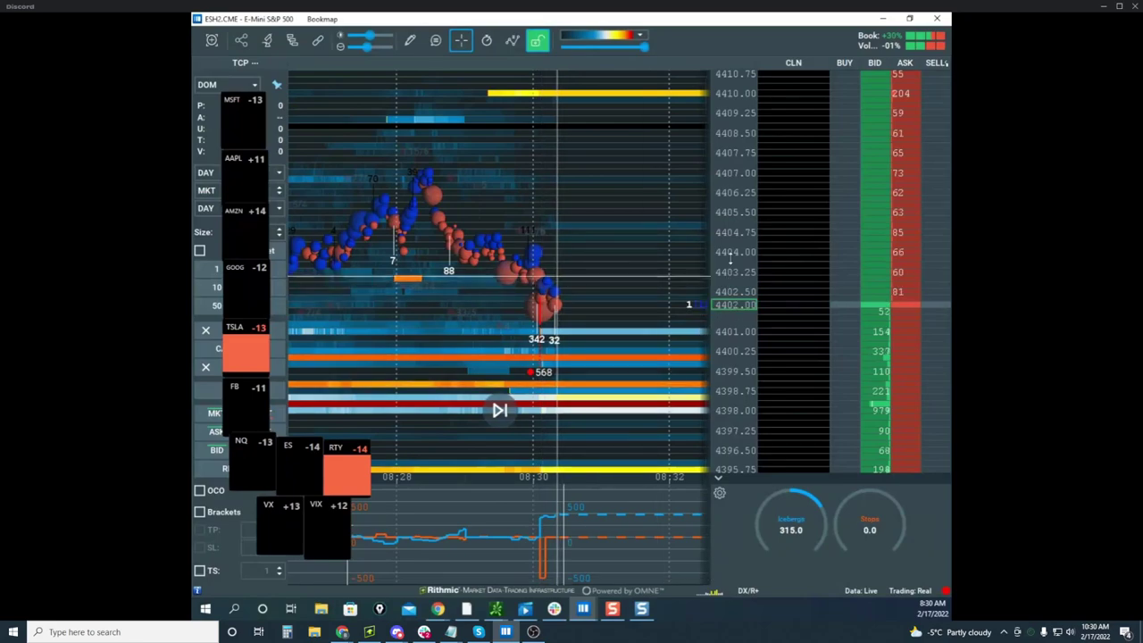
scroll(730, 273, up, 3)
scroll(566, 196, up, 3)
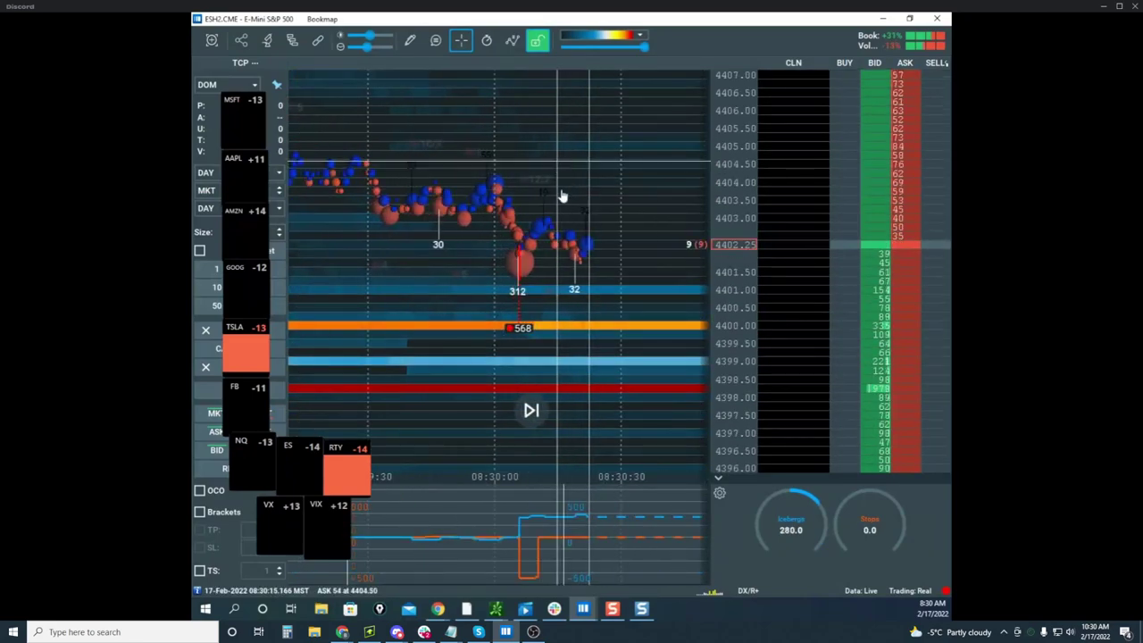
Draw horizontal lines on the ES heatmap at about 4401.50 and just above 4403.00
scroll(738, 203, up, 2)
click(410, 40)
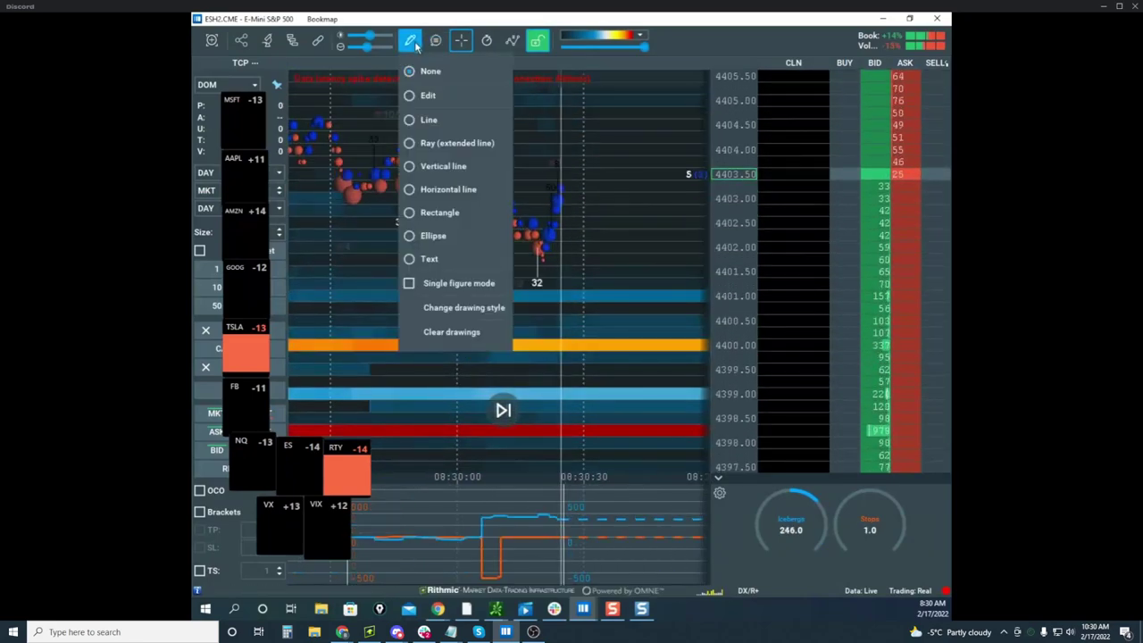
click(460, 190)
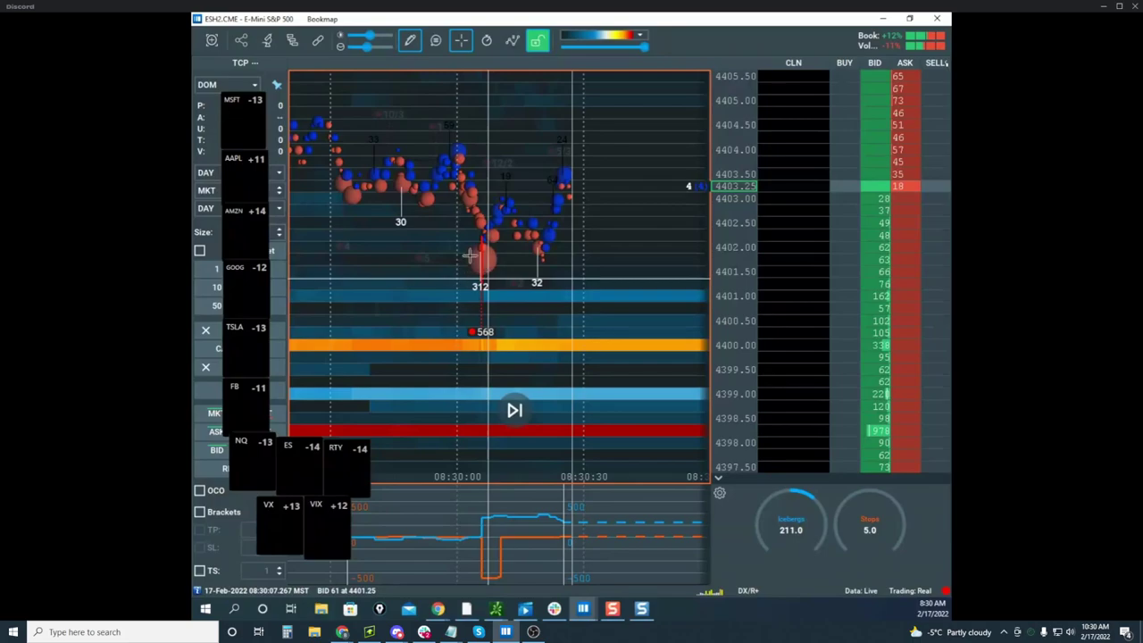
click(480, 276)
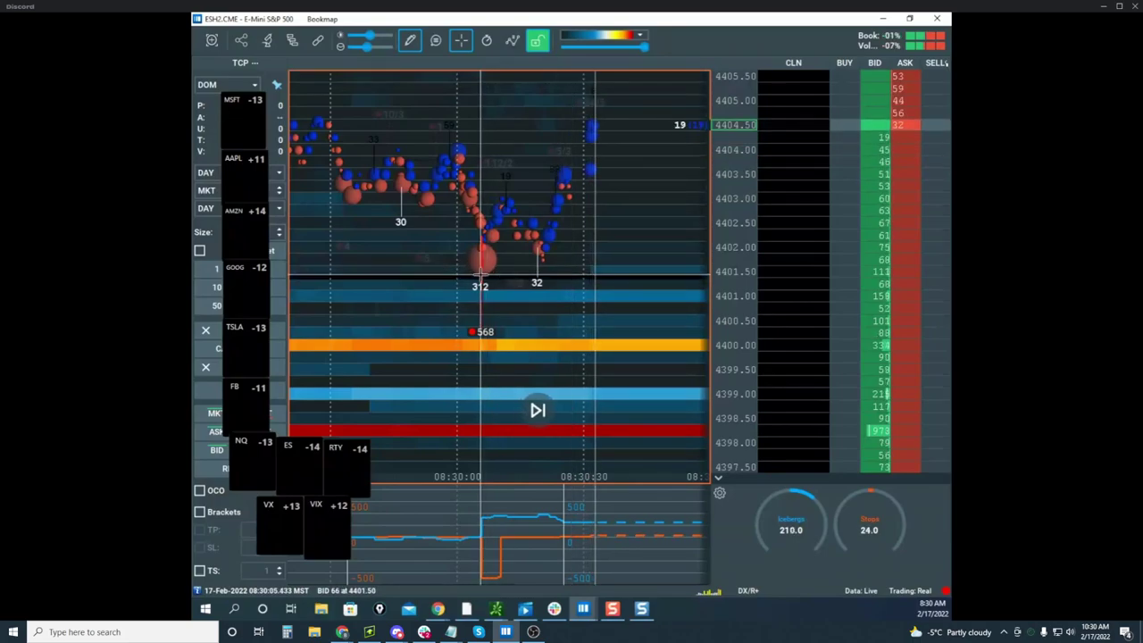
scroll(506, 182, up, 3)
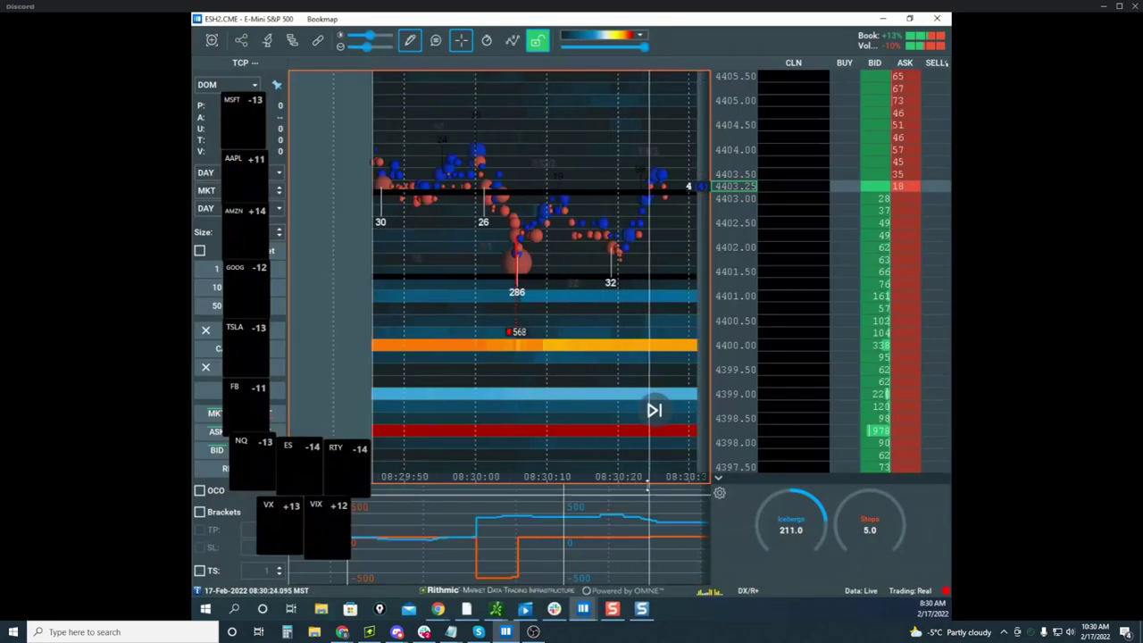
Switch to drawing edit mode and change the upper horizontal line, just above 4403.00, to yellow
click(410, 40)
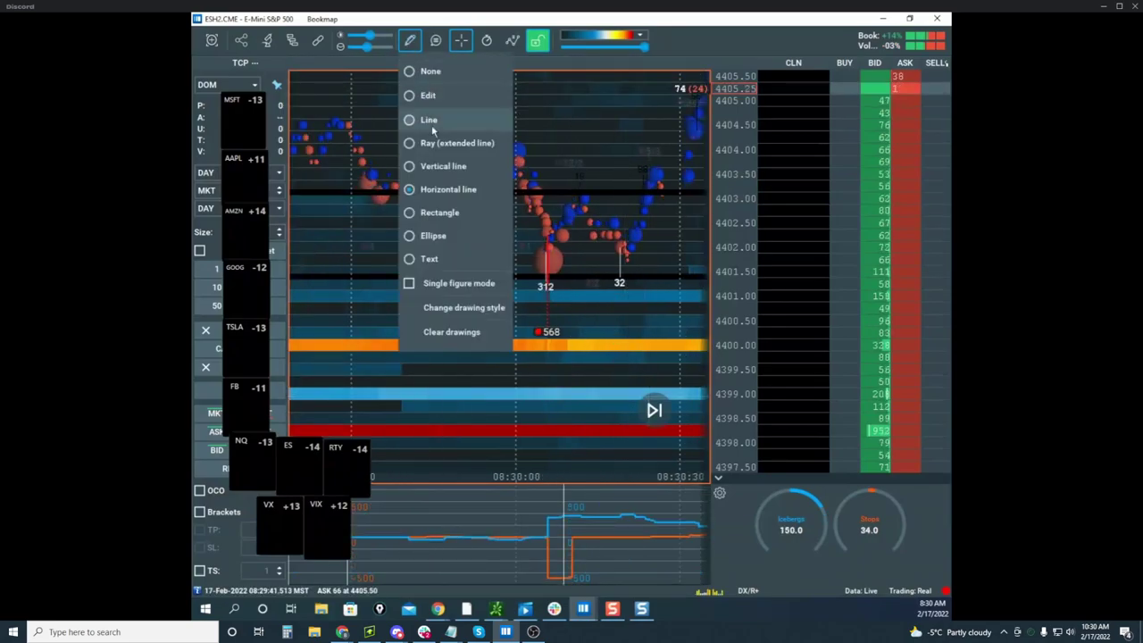
click(438, 97)
right_click(606, 192)
click(620, 211)
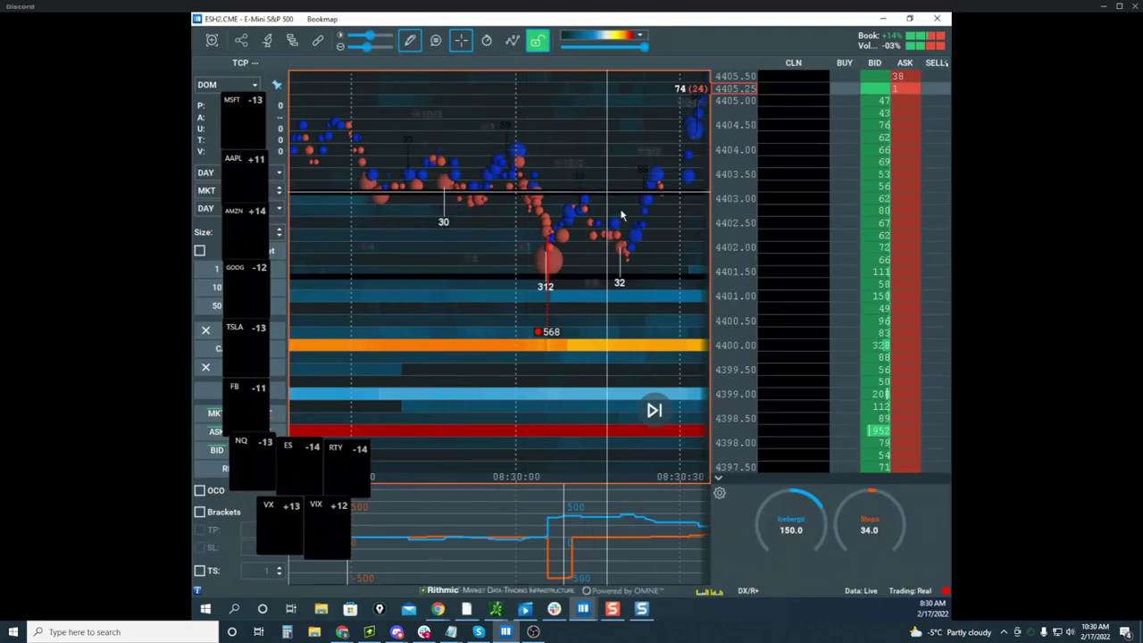
click(582, 274)
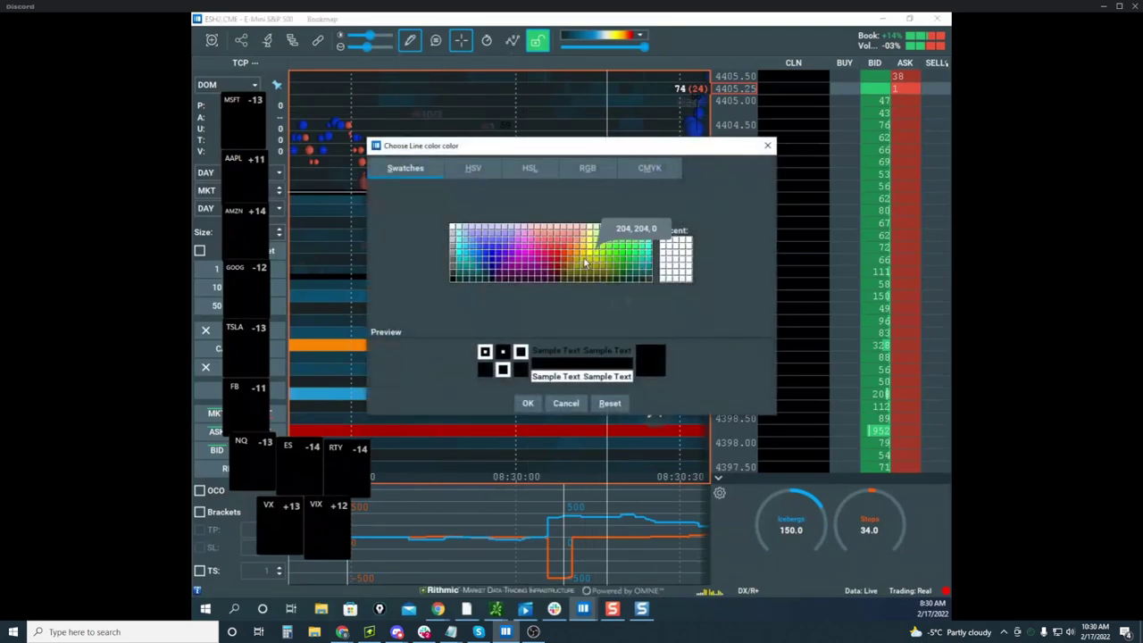
click(588, 262)
click(529, 404)
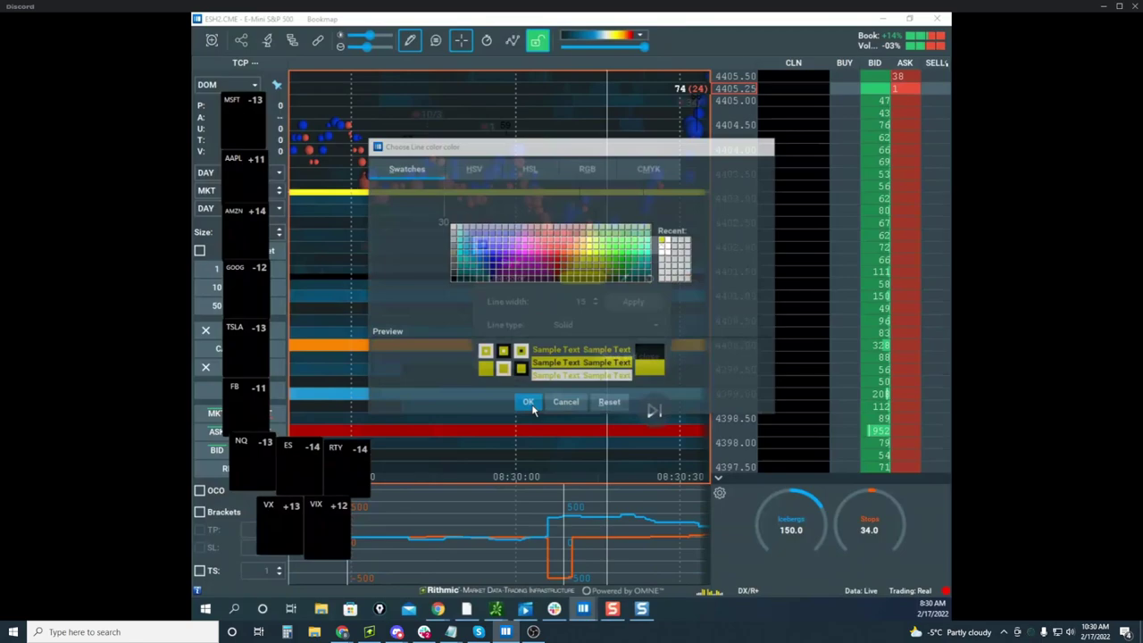
Change the lower horizontal line, near 4401.50, to bright yellow, save its style and leave drawing edit mode
click(590, 254)
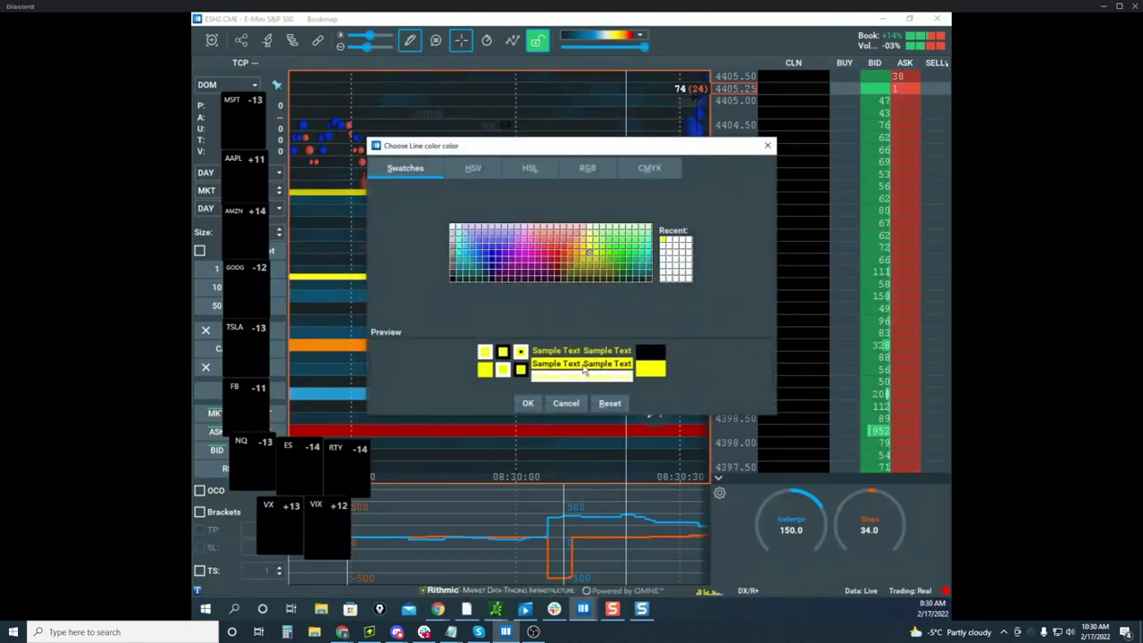
click(528, 404)
click(635, 354)
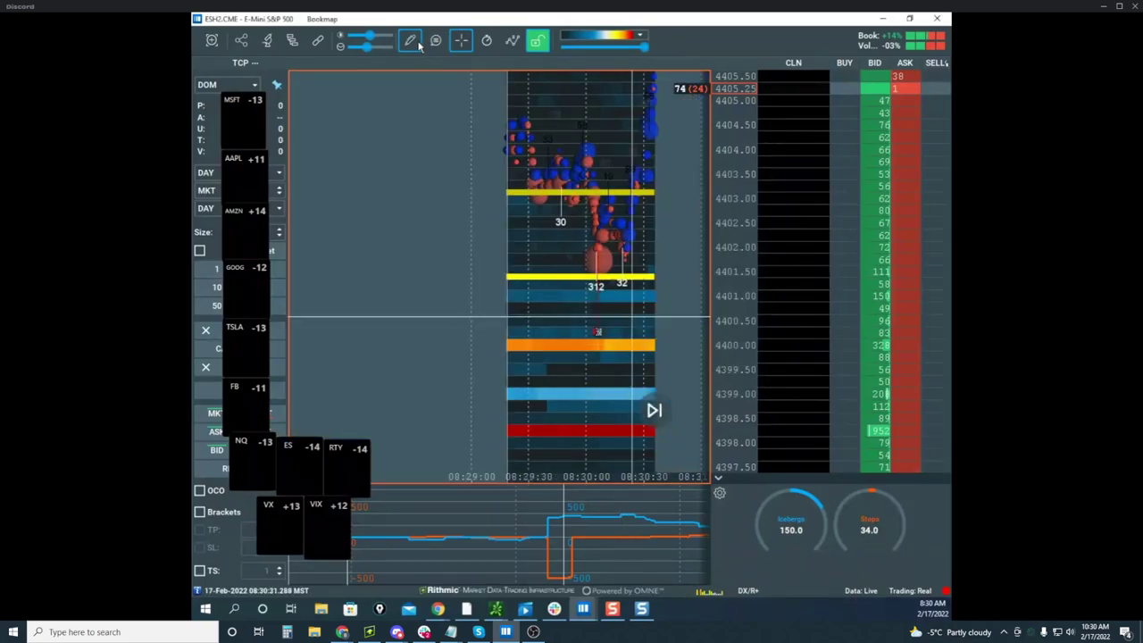
click(410, 40)
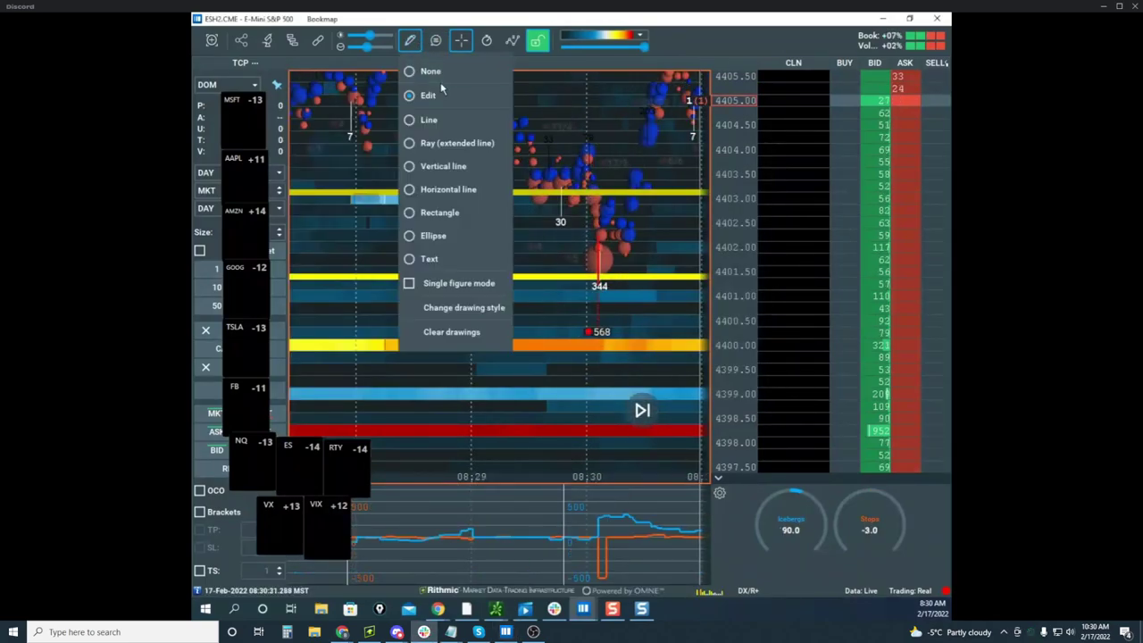
click(618, 205)
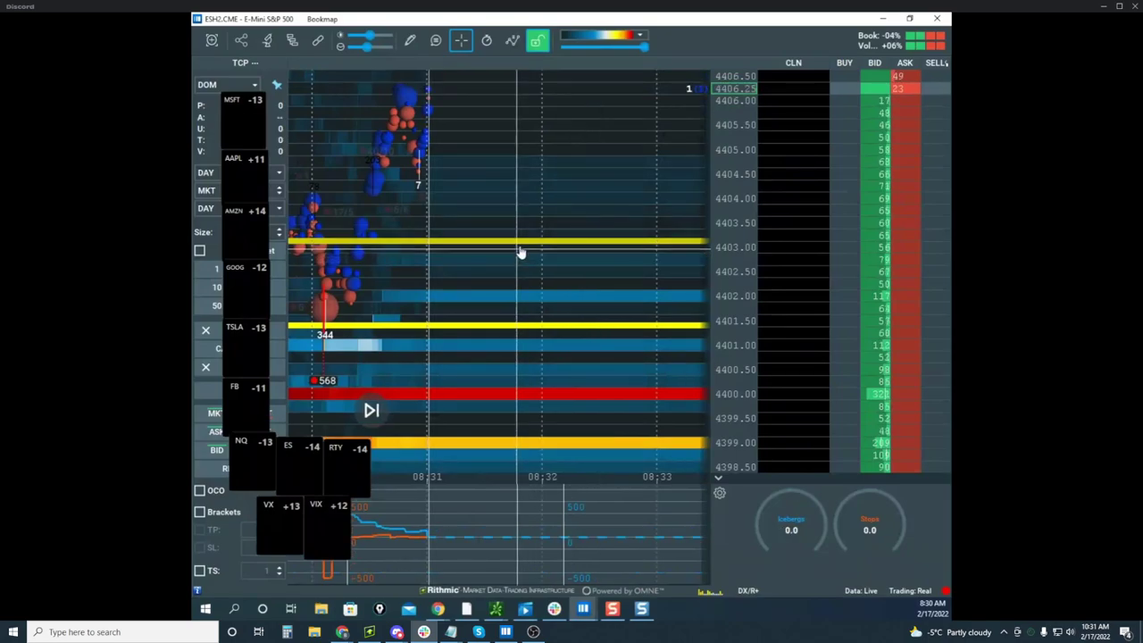
Recolor the upper horizontal line, just above 4403.00, to the same bright yellow as the lower one and leave drawing mode
right_click(523, 251)
click(574, 260)
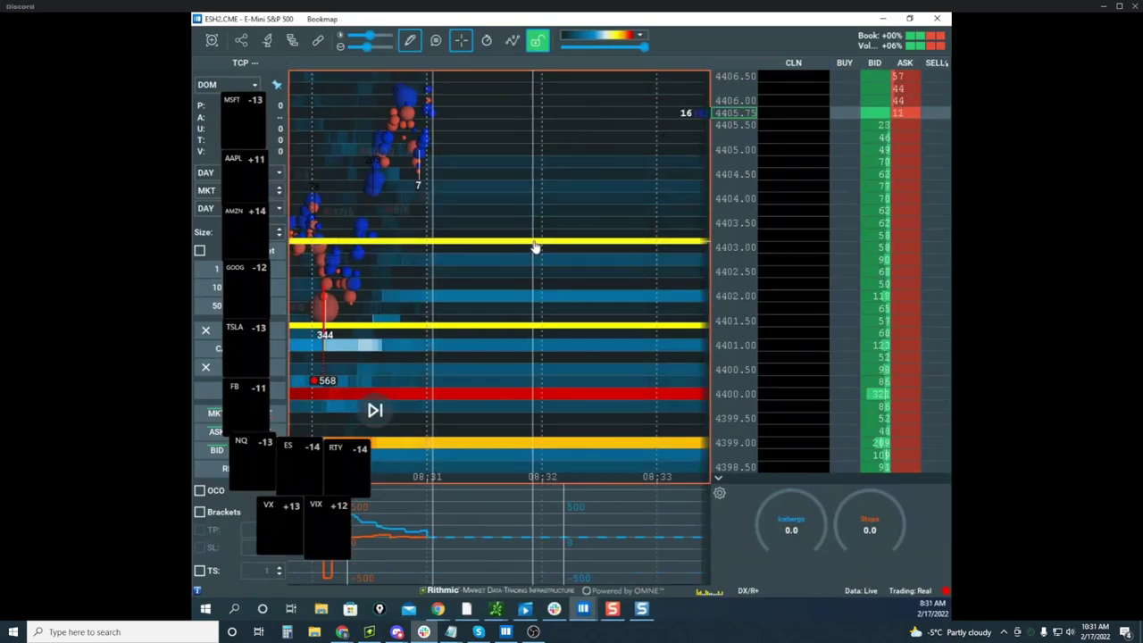
right_click(539, 241)
click(554, 256)
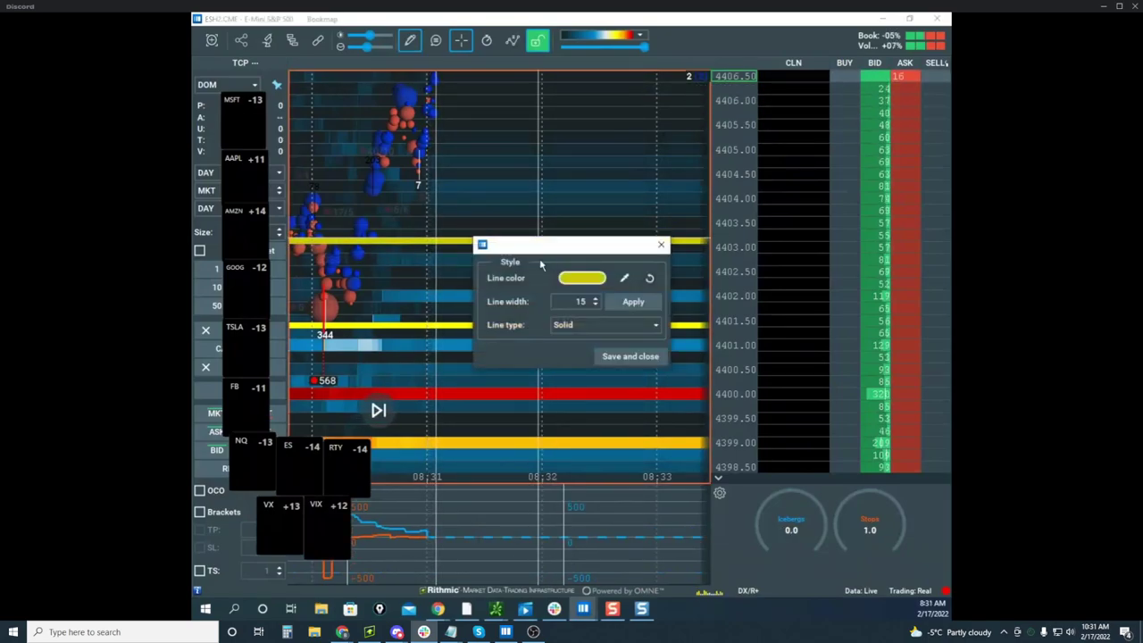
click(581, 278)
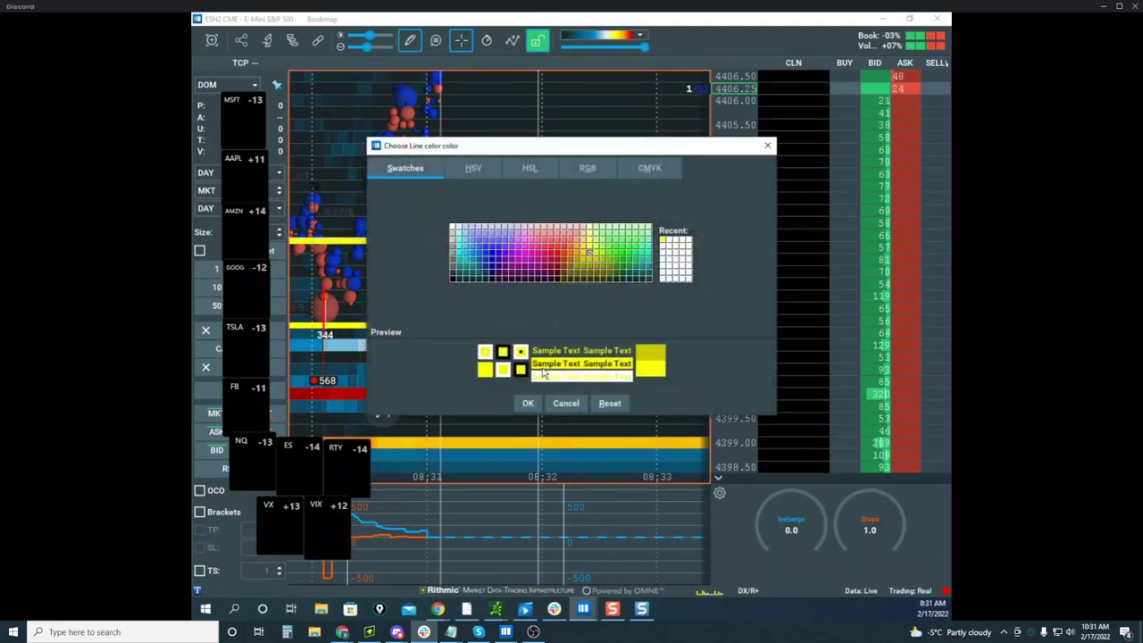
click(528, 403)
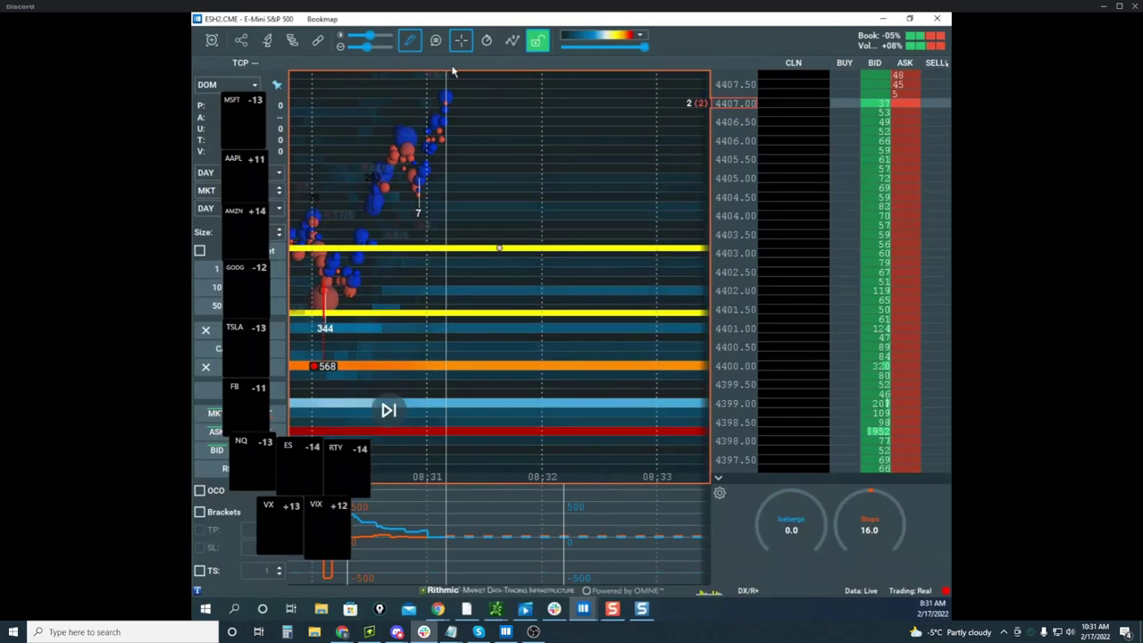
click(410, 41)
Examine the ES heatmap's recent price swings against the two yellow lines and the resting orders over a wider time and price range
scroll(605, 209, down, 2)
drag(604, 209, 567, 283)
scroll(554, 207, down, 1)
scroll(722, 217, up, 1)
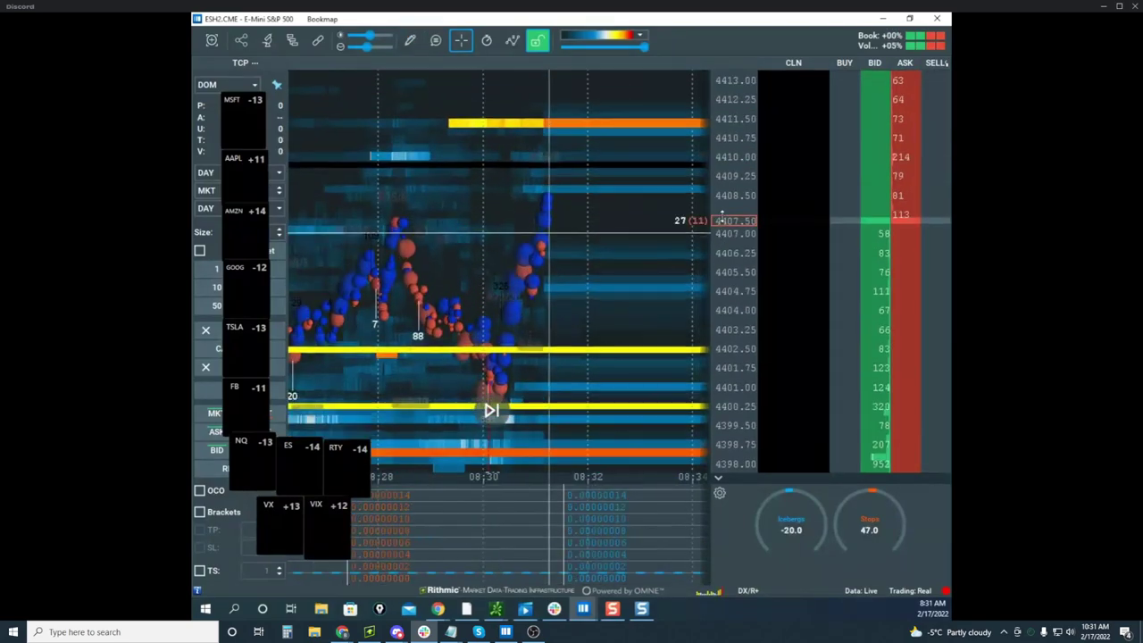
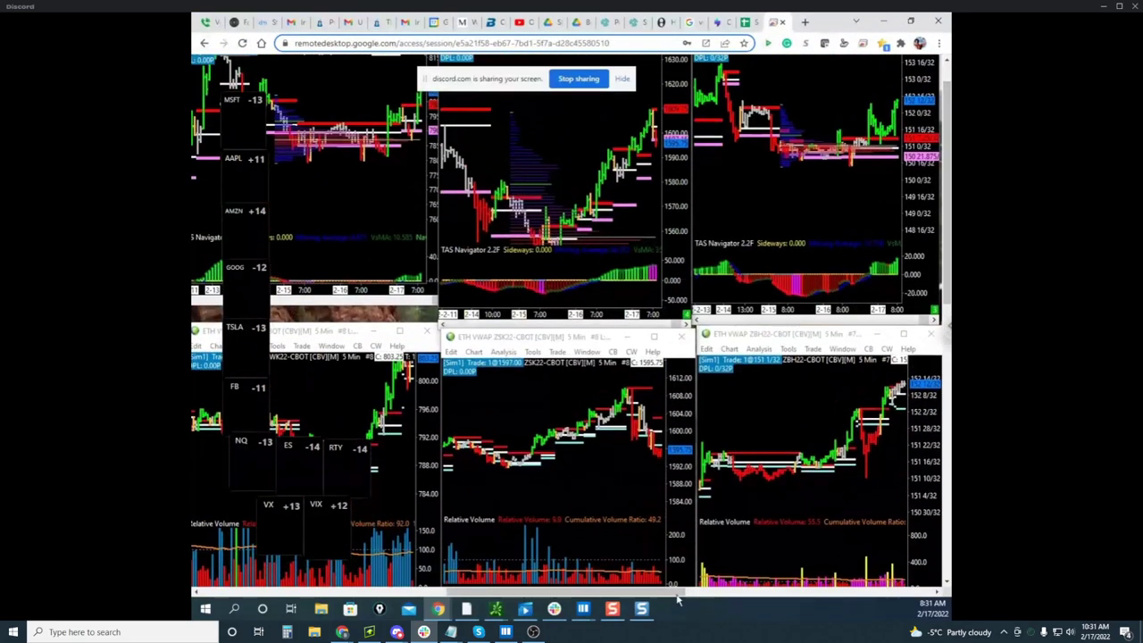
Bring the breadth tool into view in the remote session and review its statistics for DOW 30 and SP 500
drag(610, 589, 386, 582)
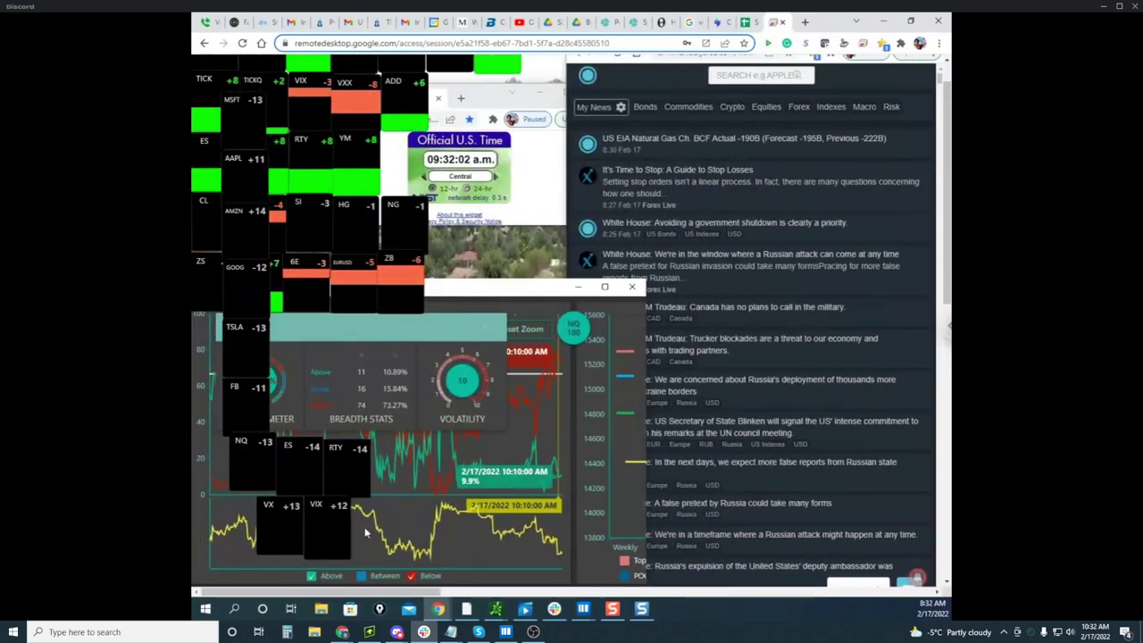
drag(950, 294, 949, 311)
click(229, 562)
click(227, 538)
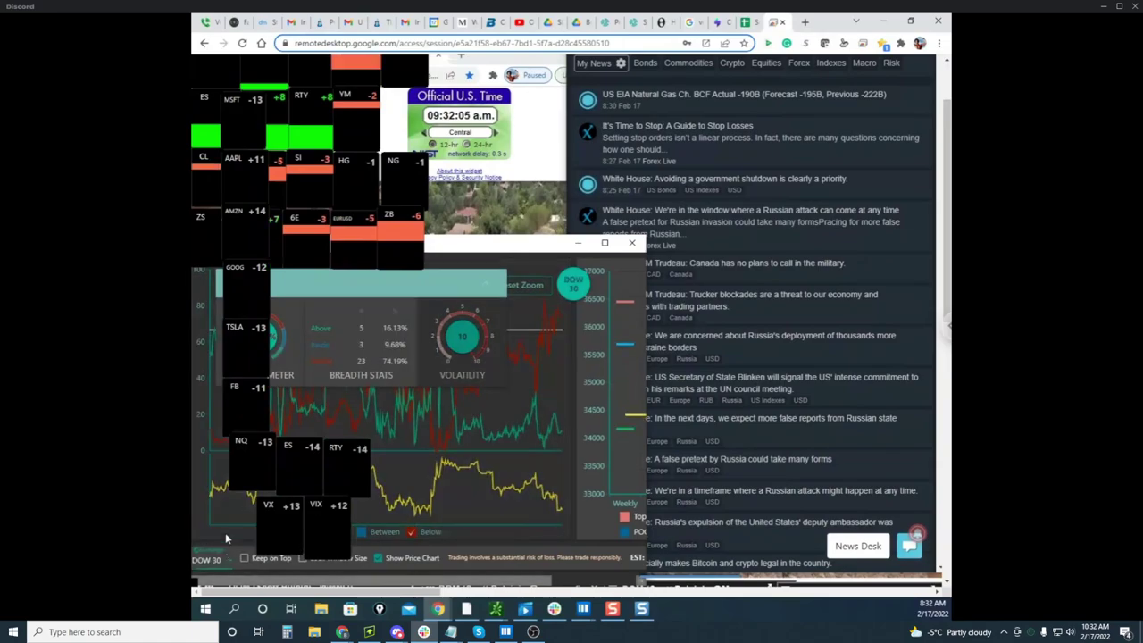
click(226, 561)
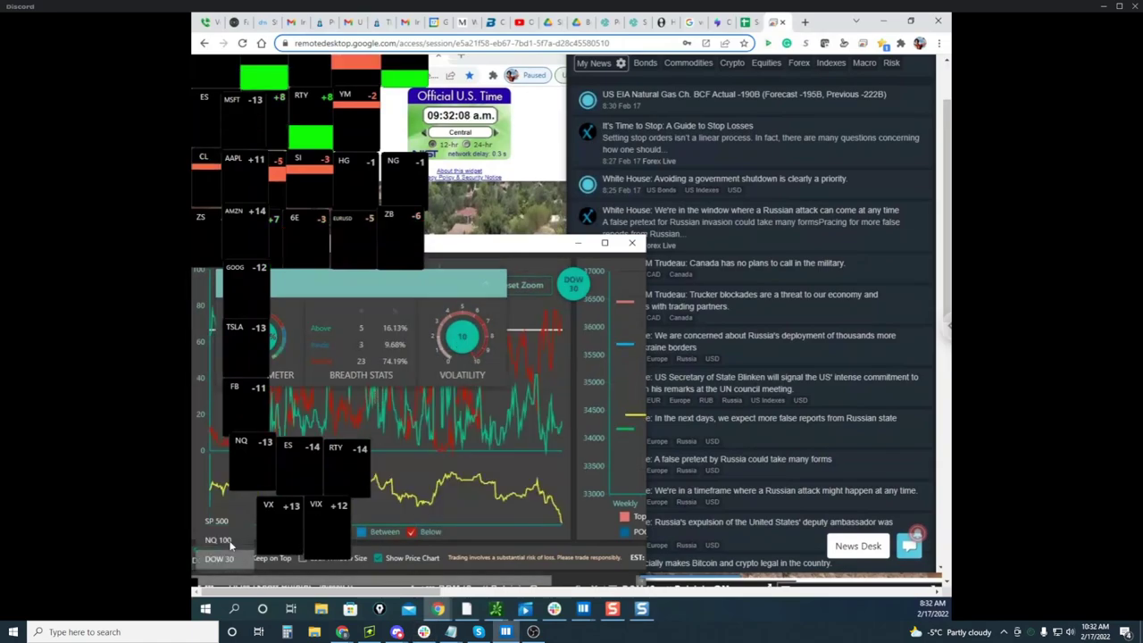
click(229, 521)
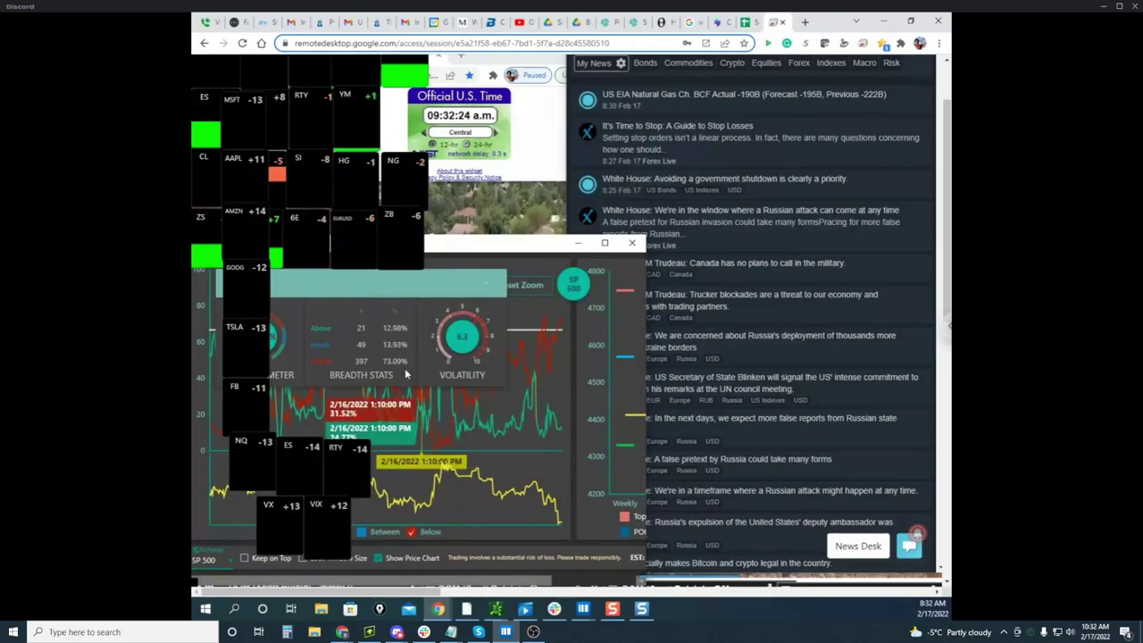
Get Chrome out of the way and examine the ES heatmap's price action around and after 08:30
click(882, 21)
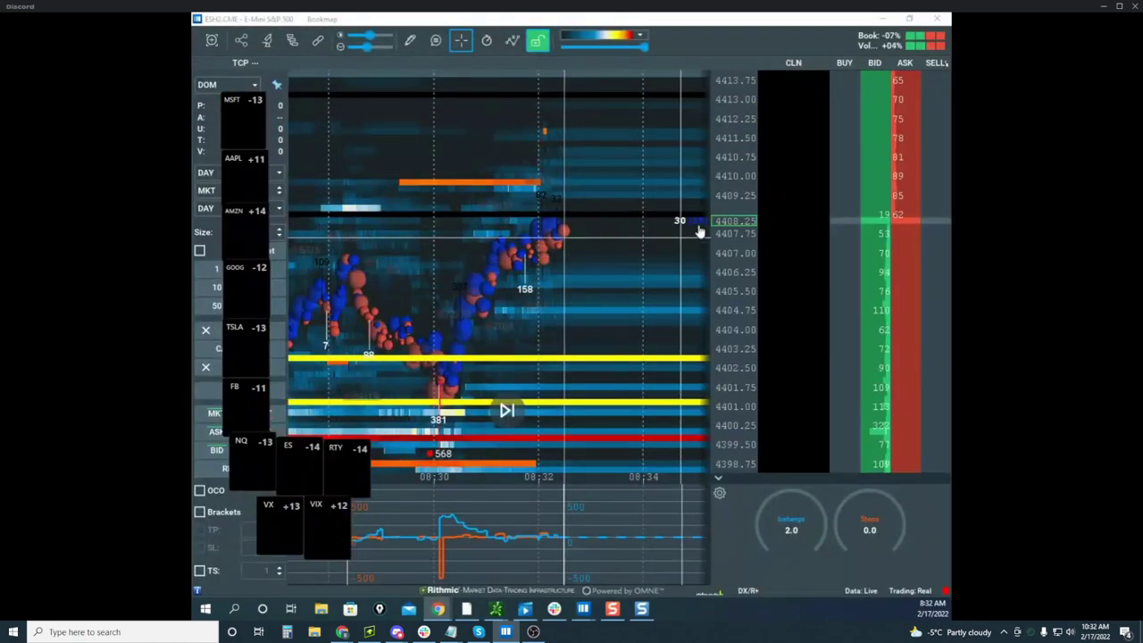
scroll(734, 226, down, 3)
scroll(652, 234, up, 3)
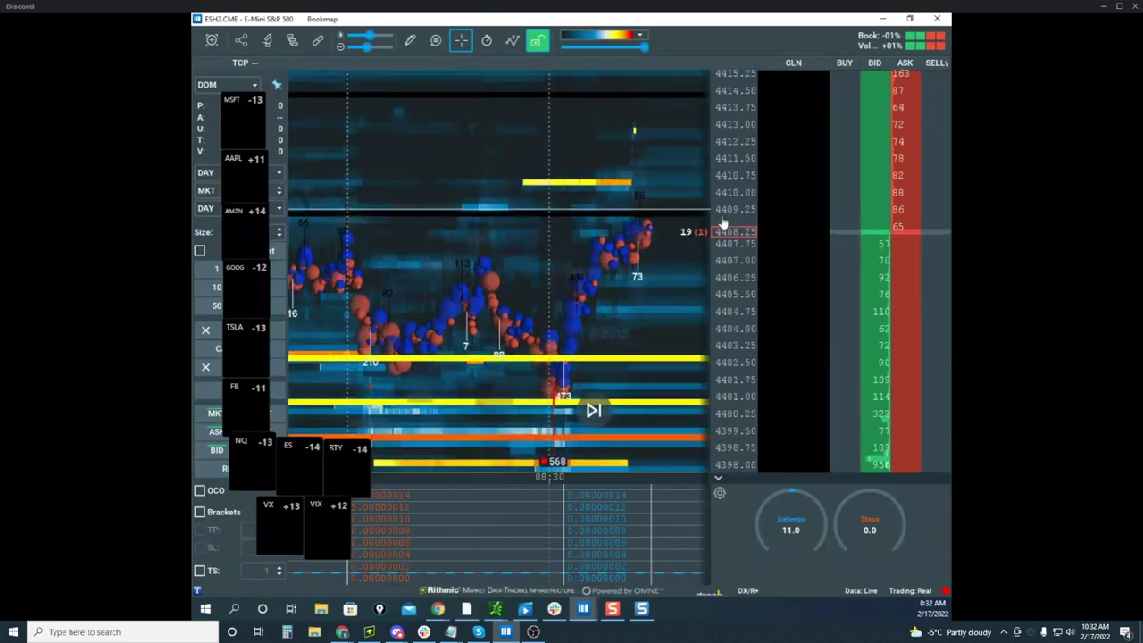
drag(605, 237, 553, 231)
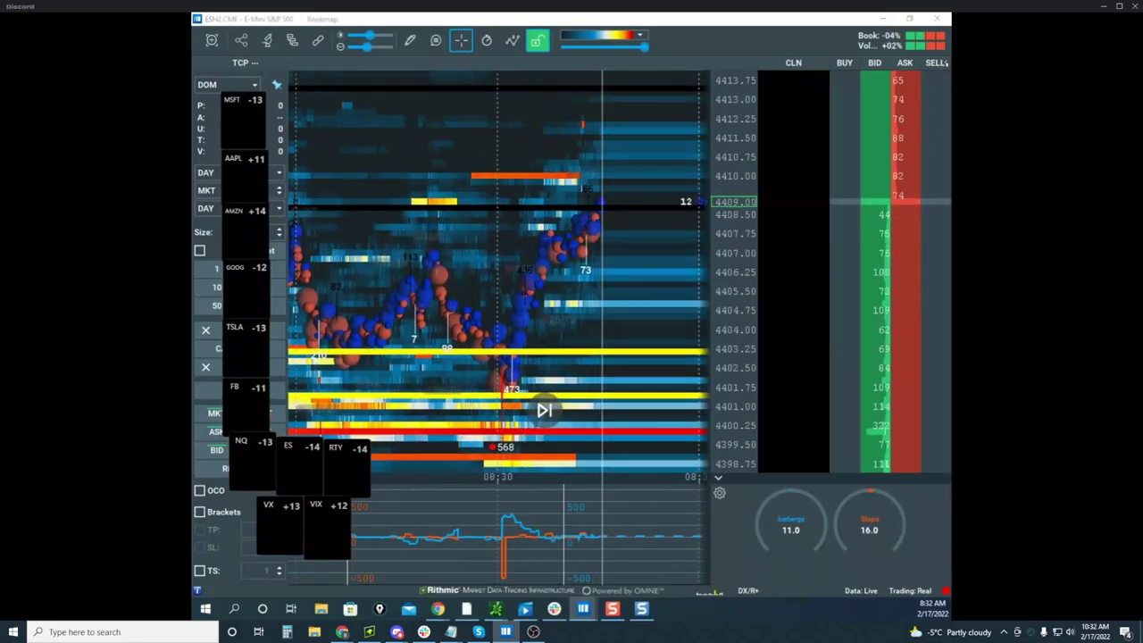
Bring the NQ Bookmap window onto this screen, maximize it and examine its heatmap from 08:20 to the current price
drag(193, 155, 745, 113)
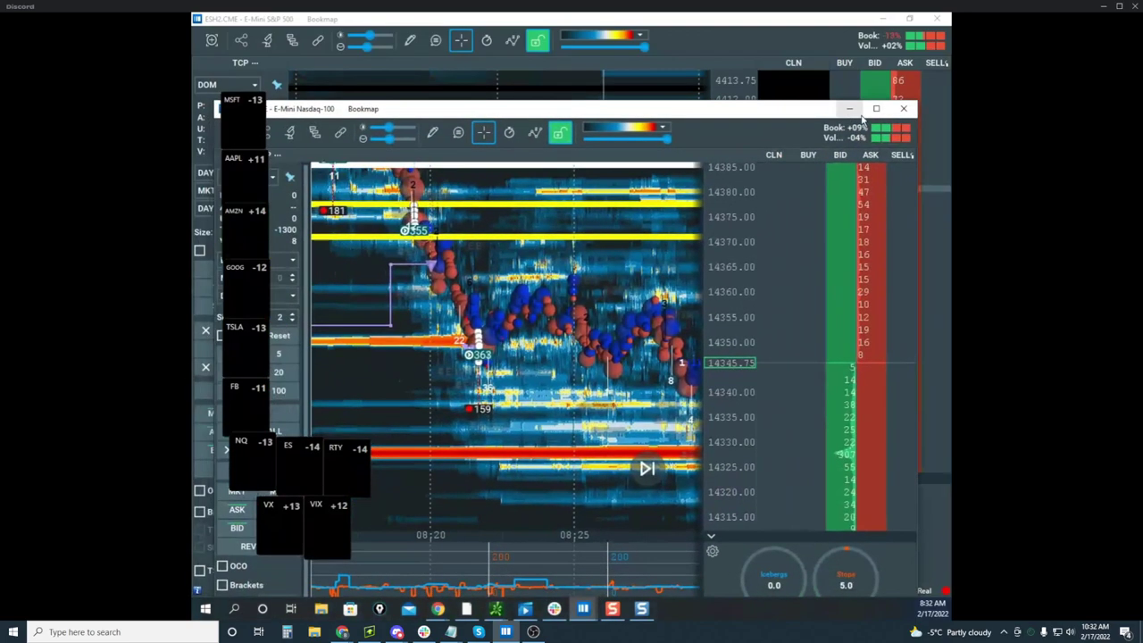
click(875, 109)
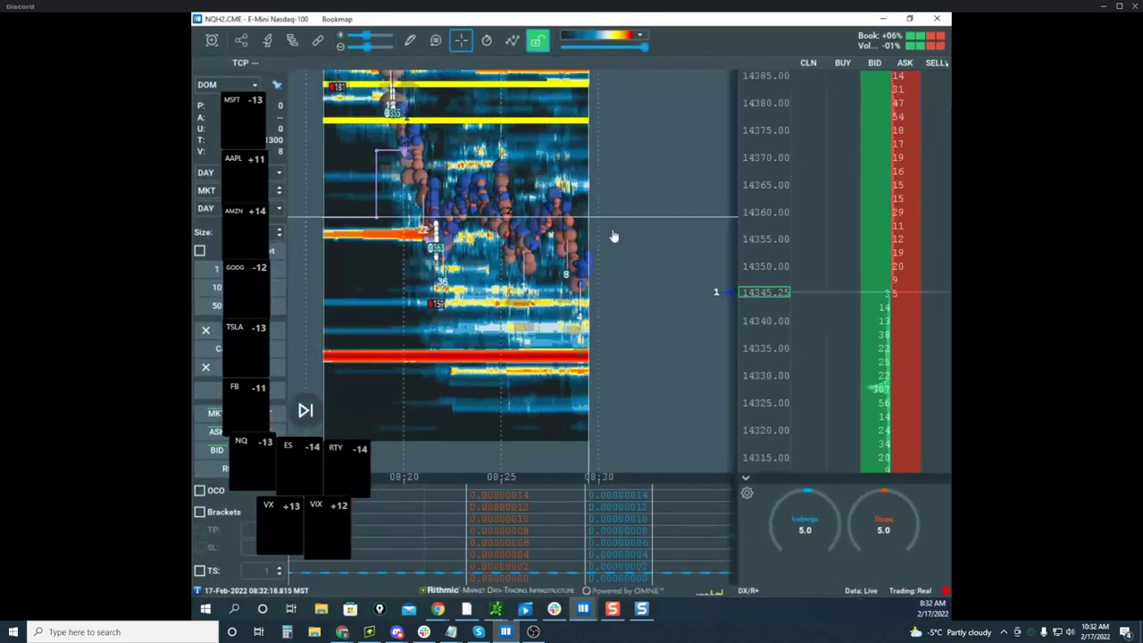
drag(634, 286, 603, 293)
scroll(743, 242, down, 2)
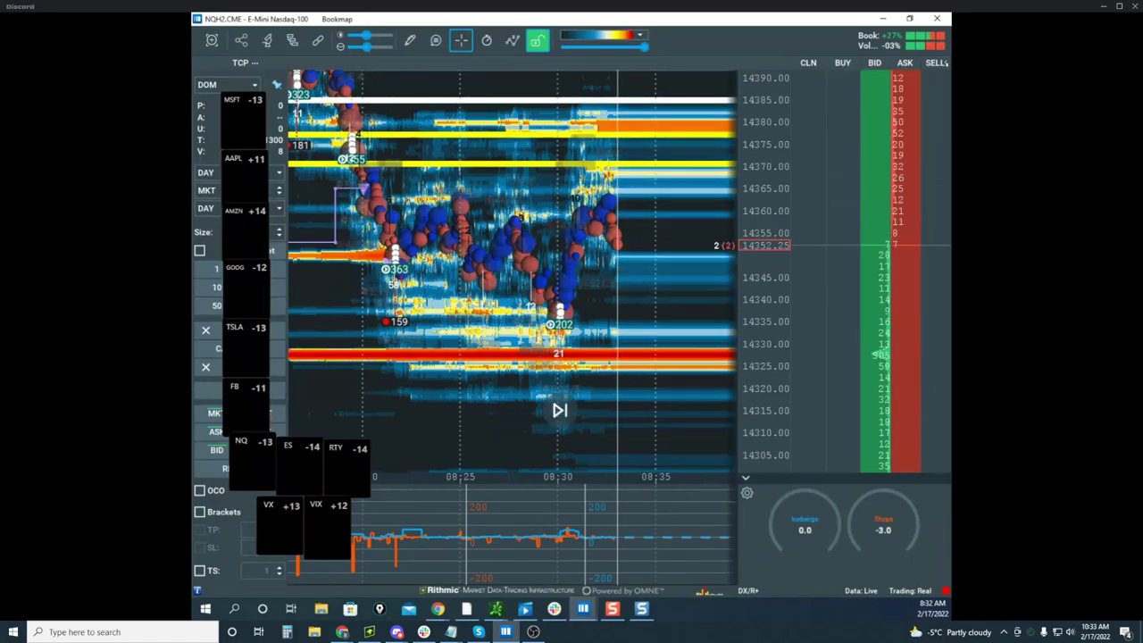
Return to the ES heatmap and examine its trades between 08:25 and the latest price in closer detail
key(Escape)
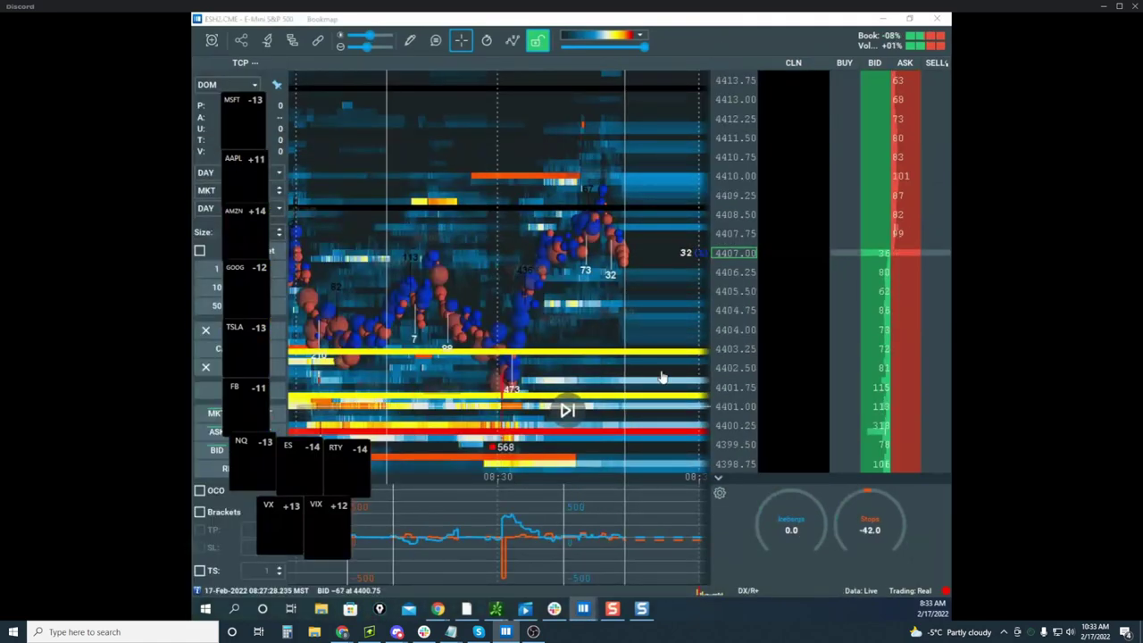
scroll(725, 163, up, 3)
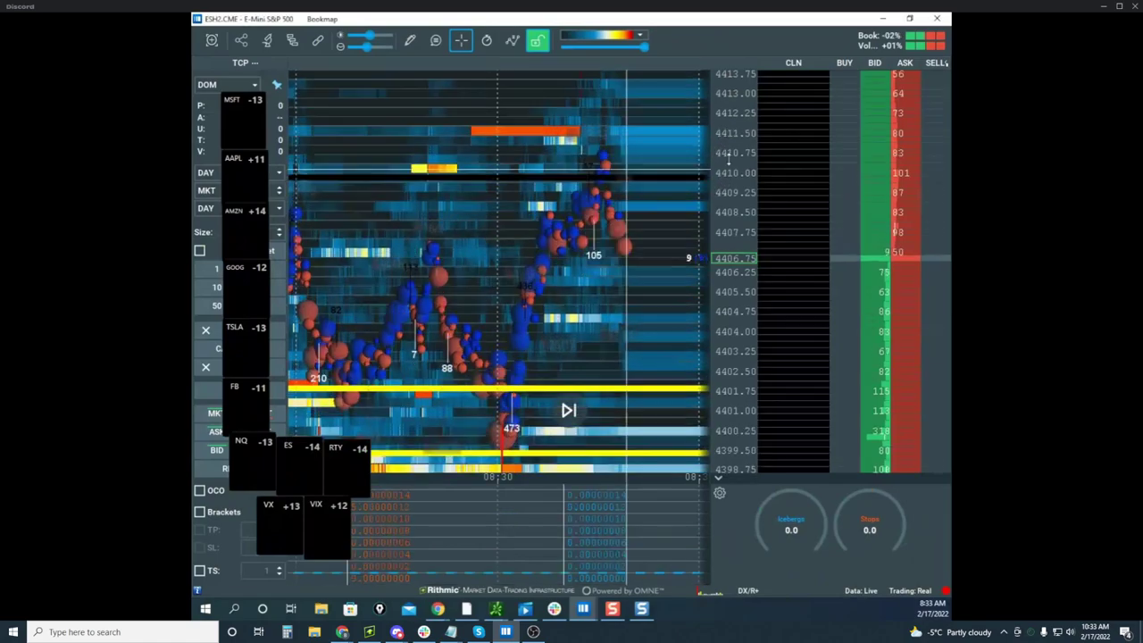
drag(649, 161, 587, 178)
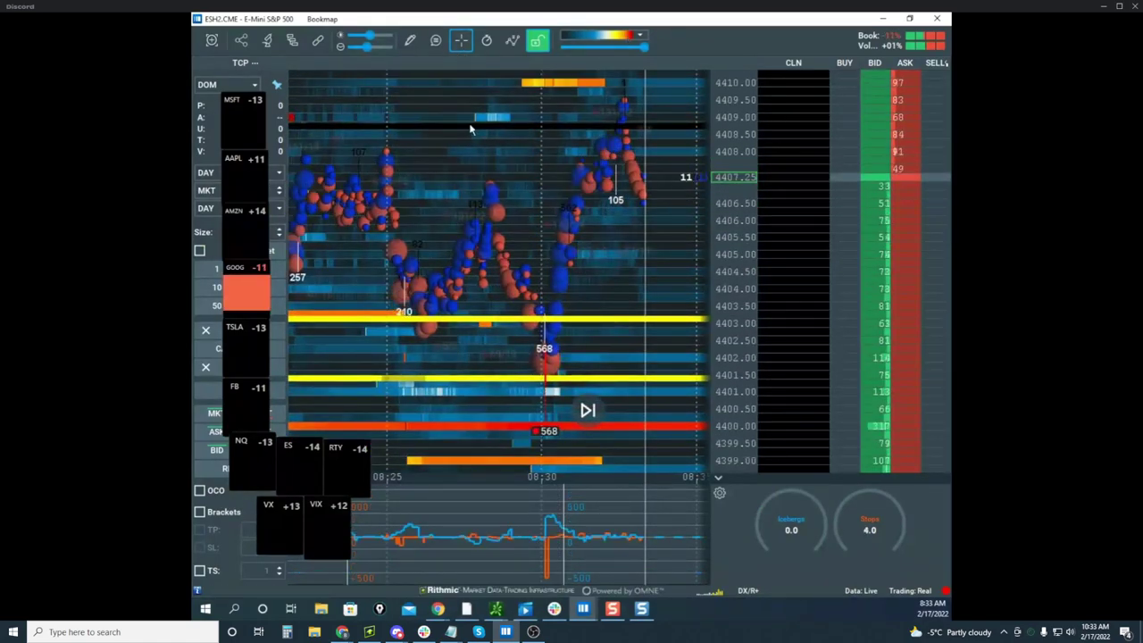
Move the ES window off this screen, maximize the crude oil window in its place and center its heatmap on the 08:30 trades
drag(565, 19, 3, 259)
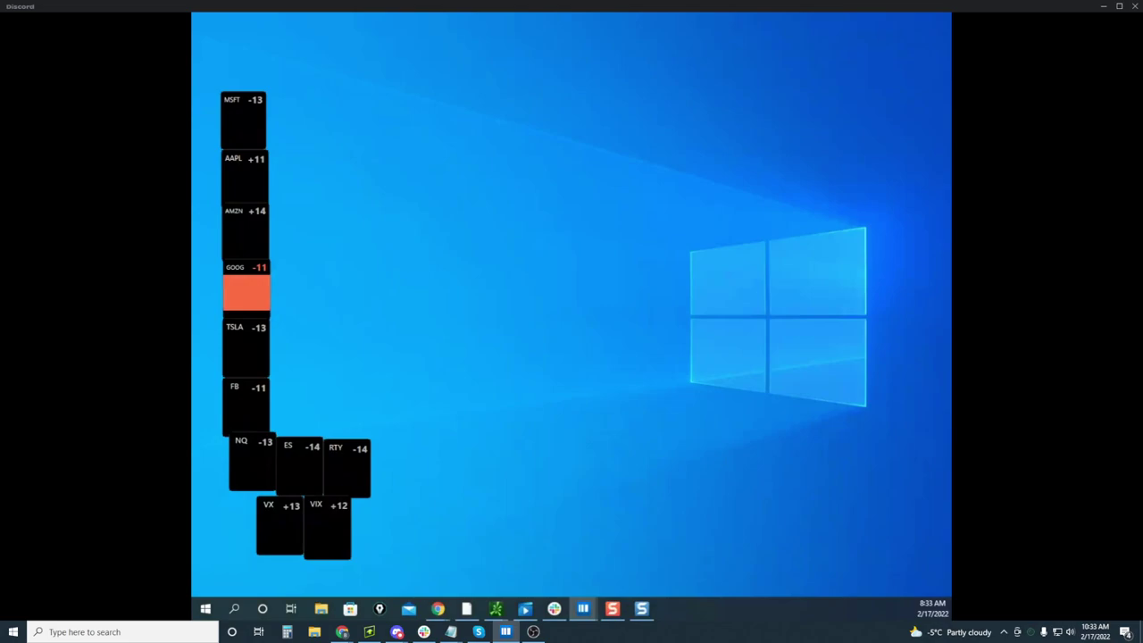
key(super+d)
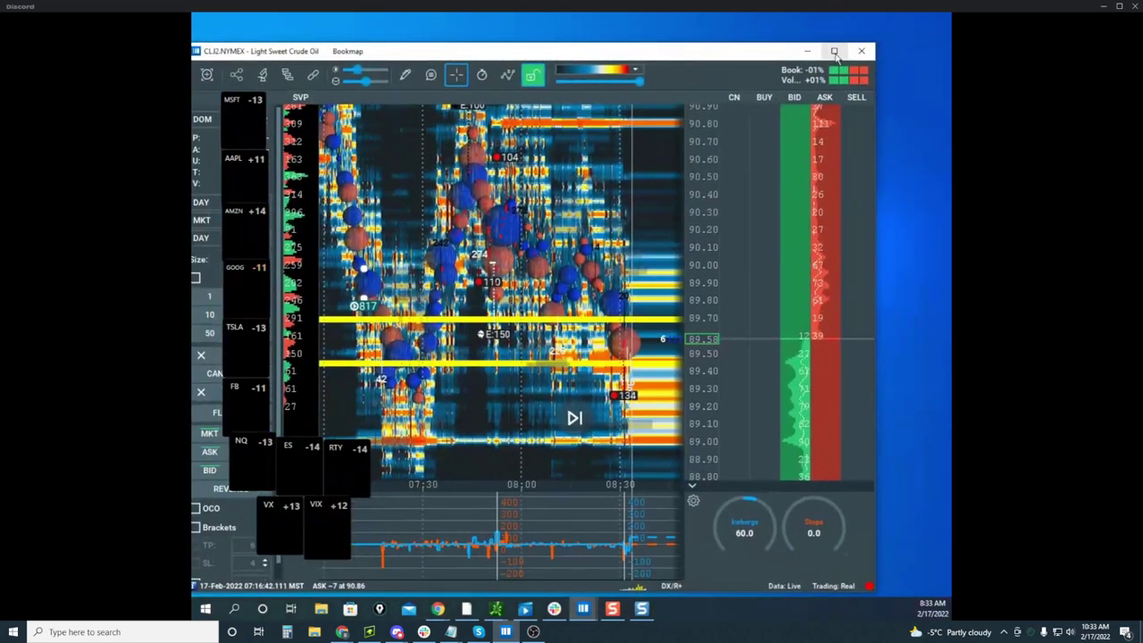
click(834, 52)
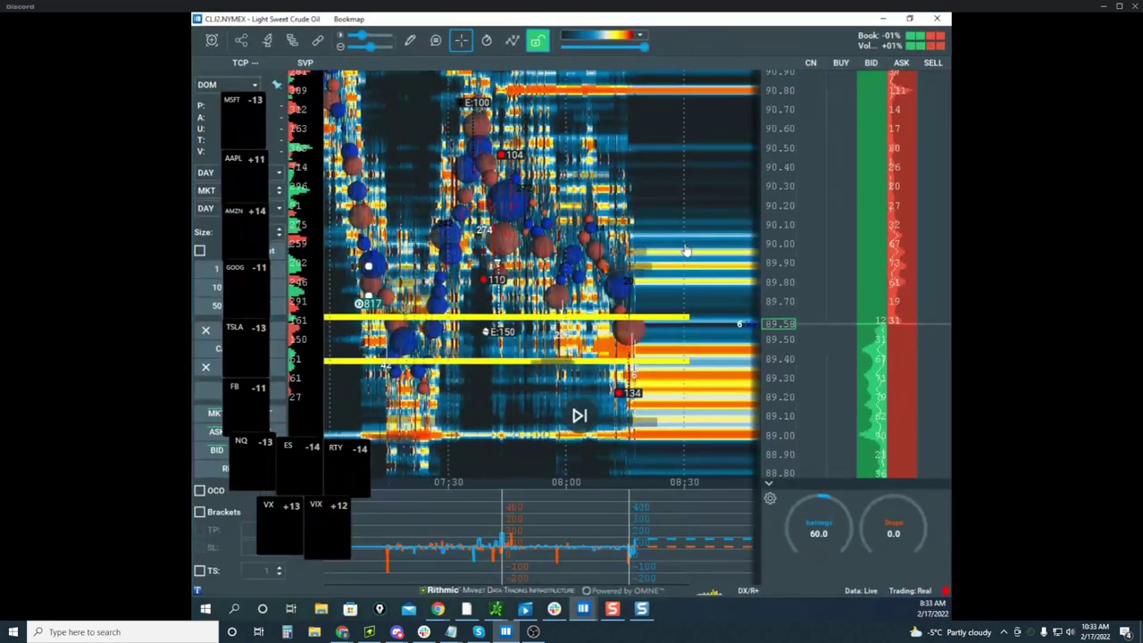
scroll(686, 252, up, 5)
drag(661, 323, 629, 242)
scroll(653, 280, up, 2)
drag(652, 281, 627, 281)
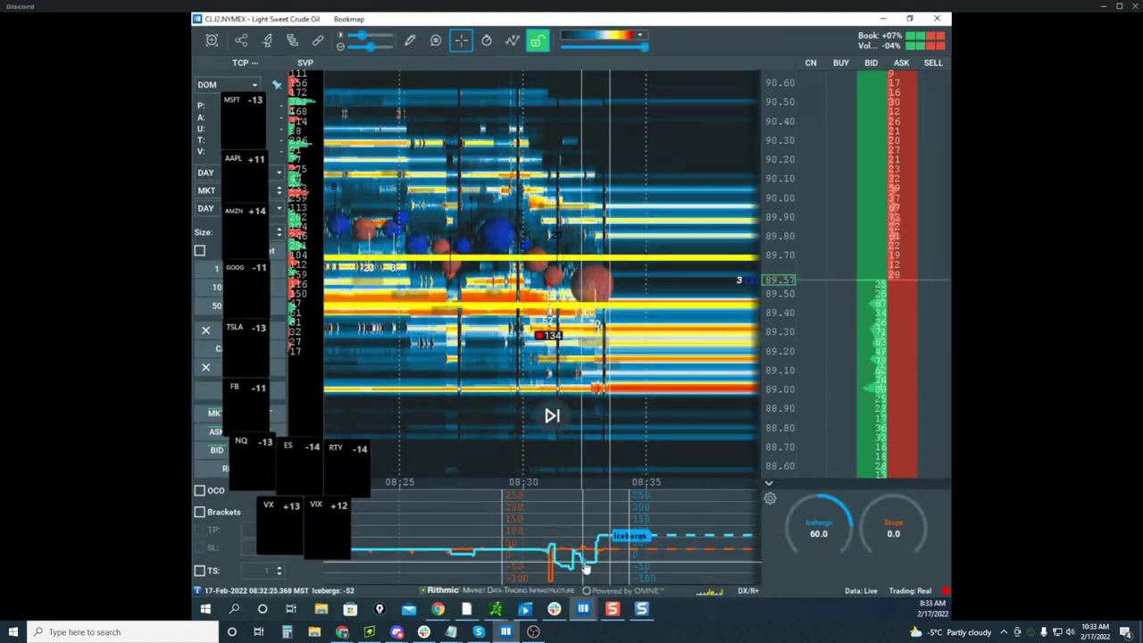
Examine crude oil's 08:30 trades, 134 stop marker, iceberg readings and resting orders around the two yellow lines at several zoom levels
scroll(613, 251, down, 1)
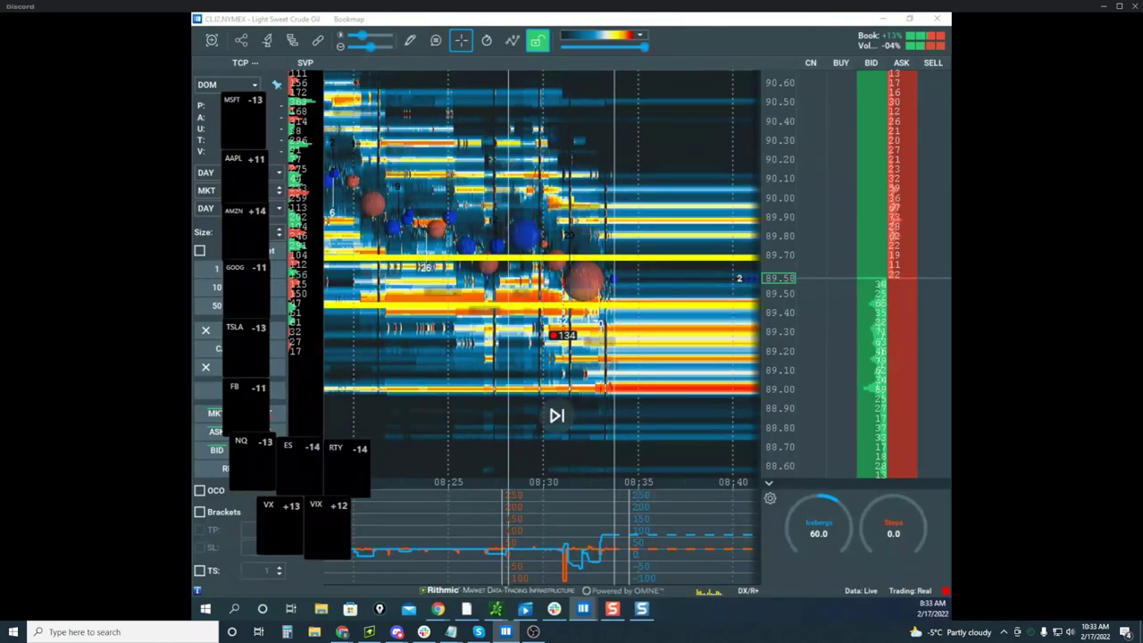
scroll(773, 172, up, 2)
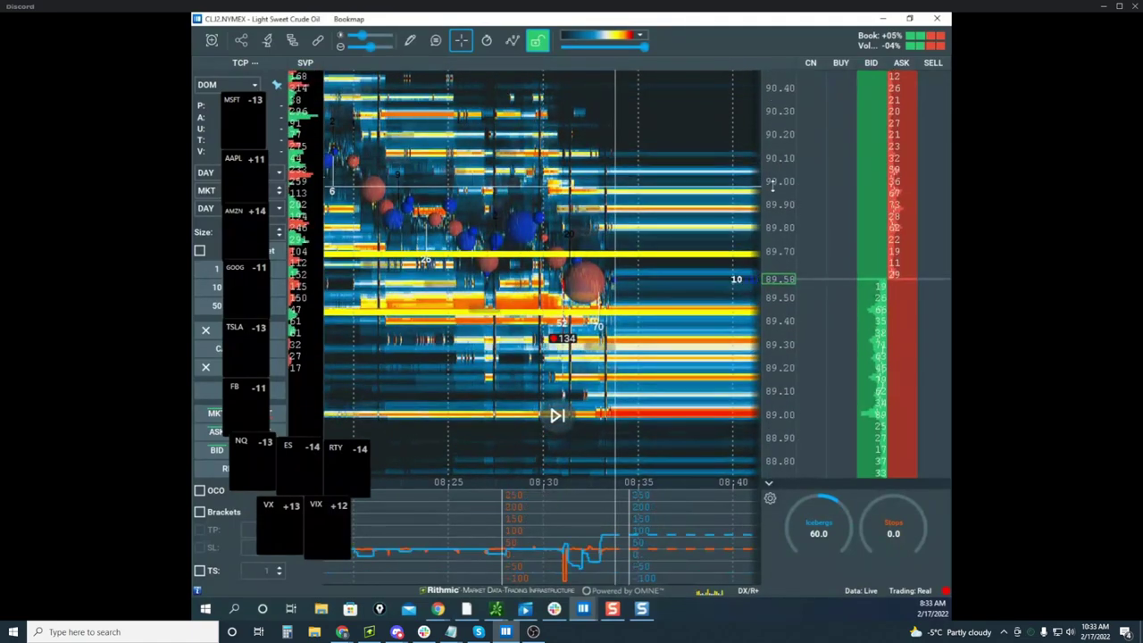
scroll(774, 185, up, 3)
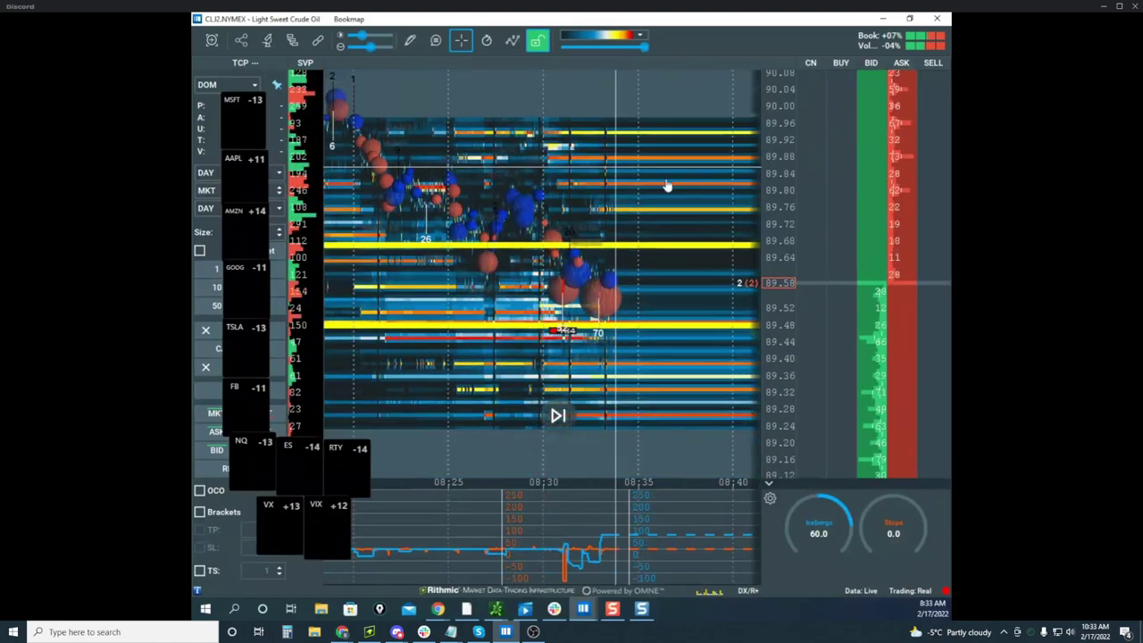
scroll(700, 195, down, 3)
scroll(774, 188, down, 3)
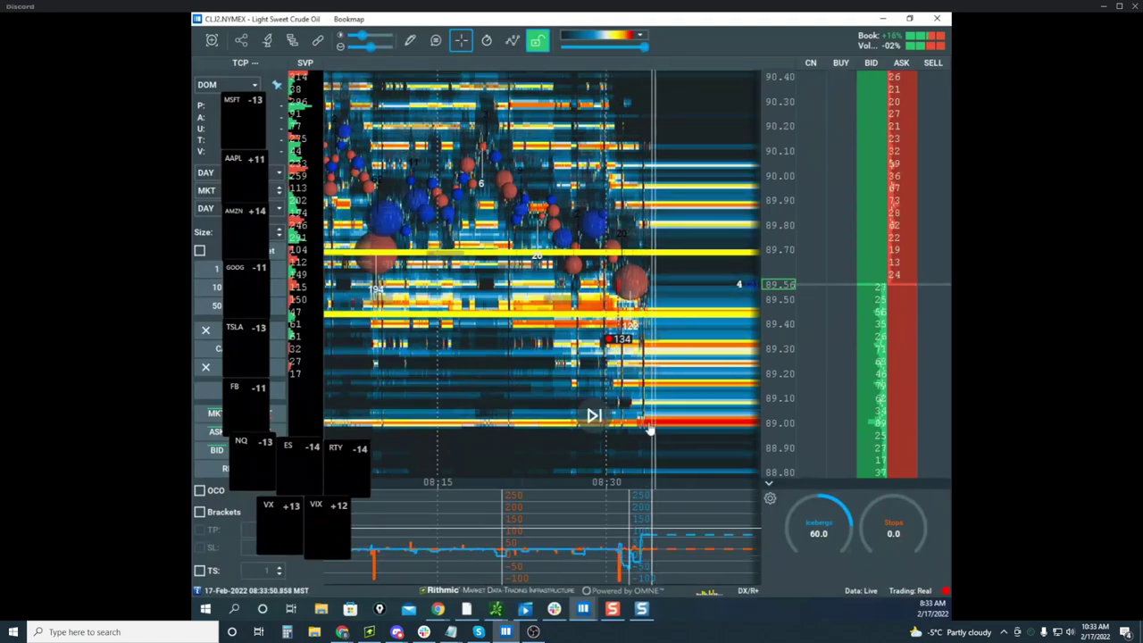
scroll(680, 373, up, 2)
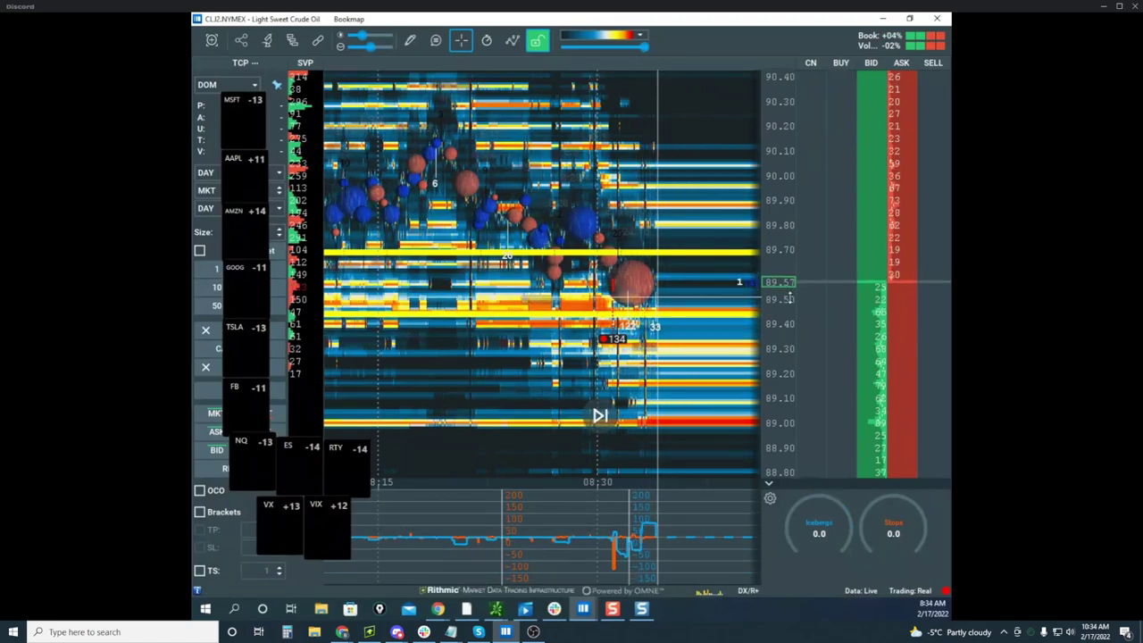
scroll(639, 375, up, 4)
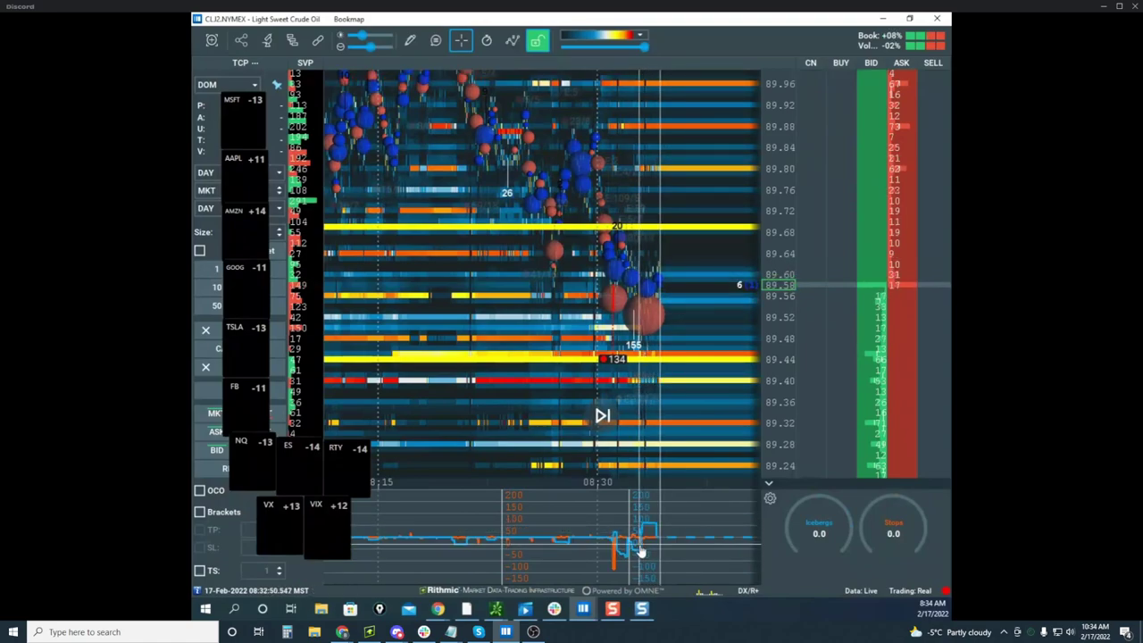
scroll(704, 268, down, 2)
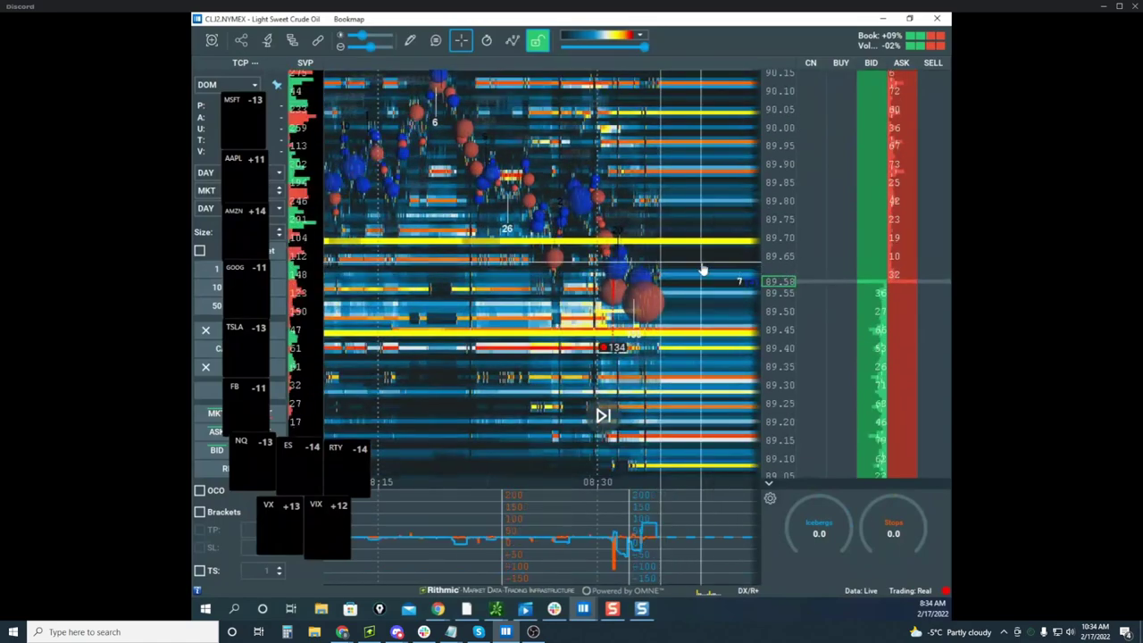
scroll(559, 547, down, 2)
drag(639, 242, 589, 253)
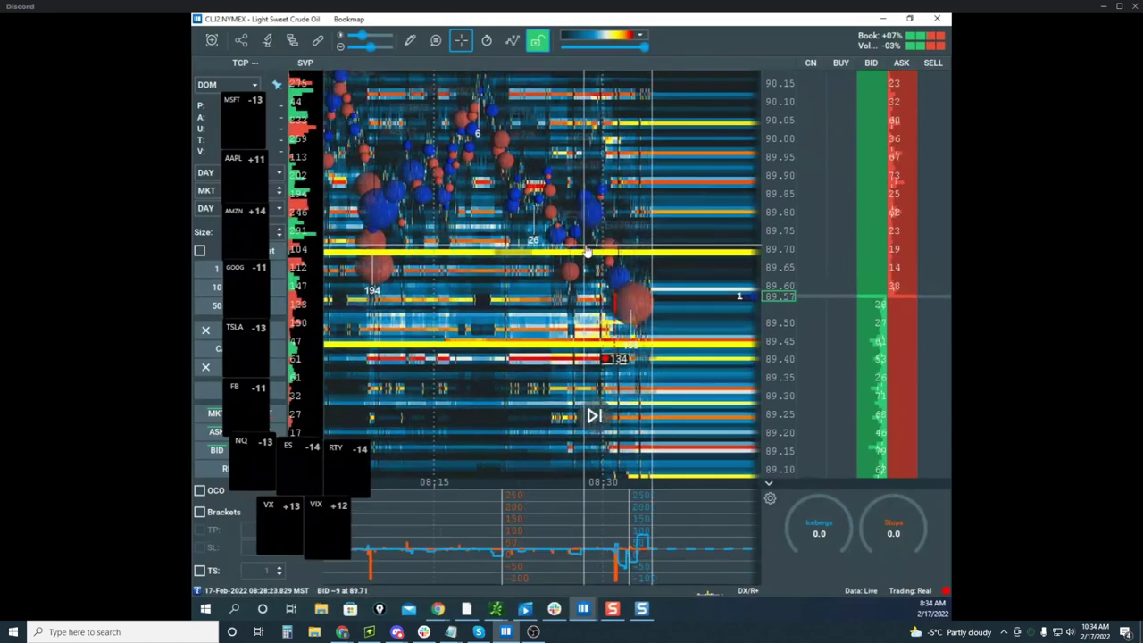
Bring the Chrome remote desktop window onto this screen, maximize it and examine Sierra Chart's crude oil profile and volume charts before moving it away
scroll(588, 253, down, 2)
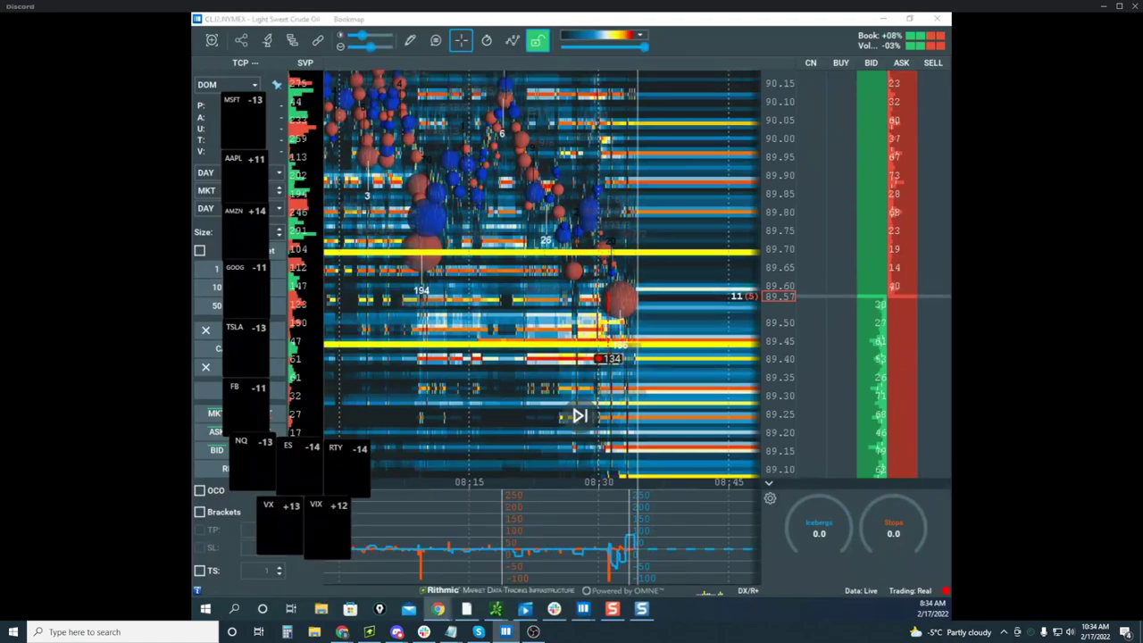
drag(193, 131, 807, 102)
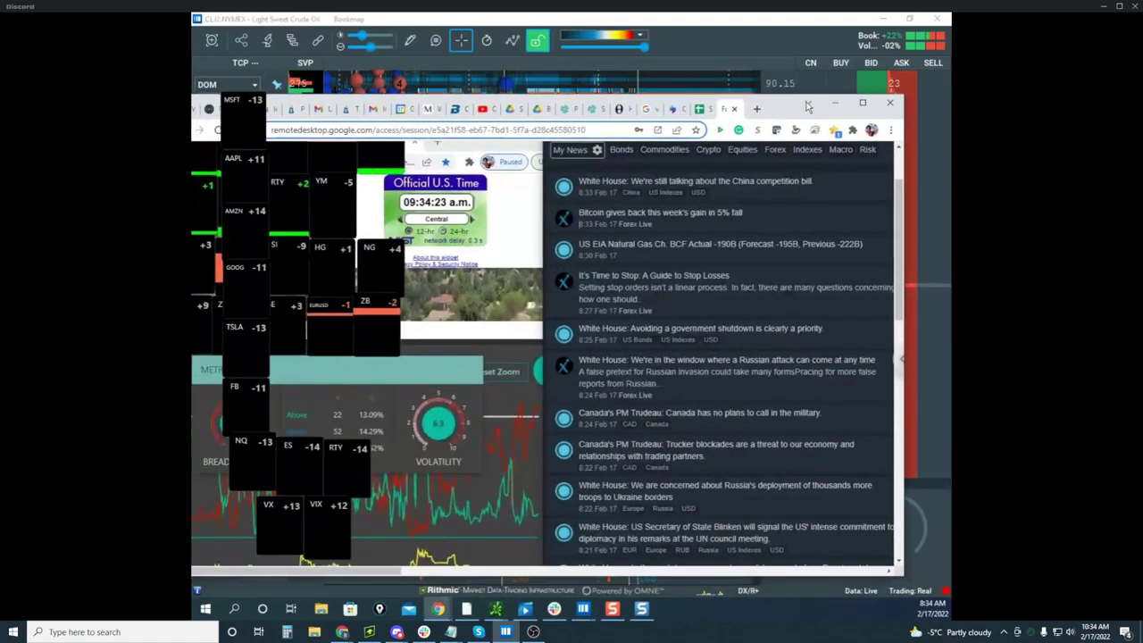
click(856, 104)
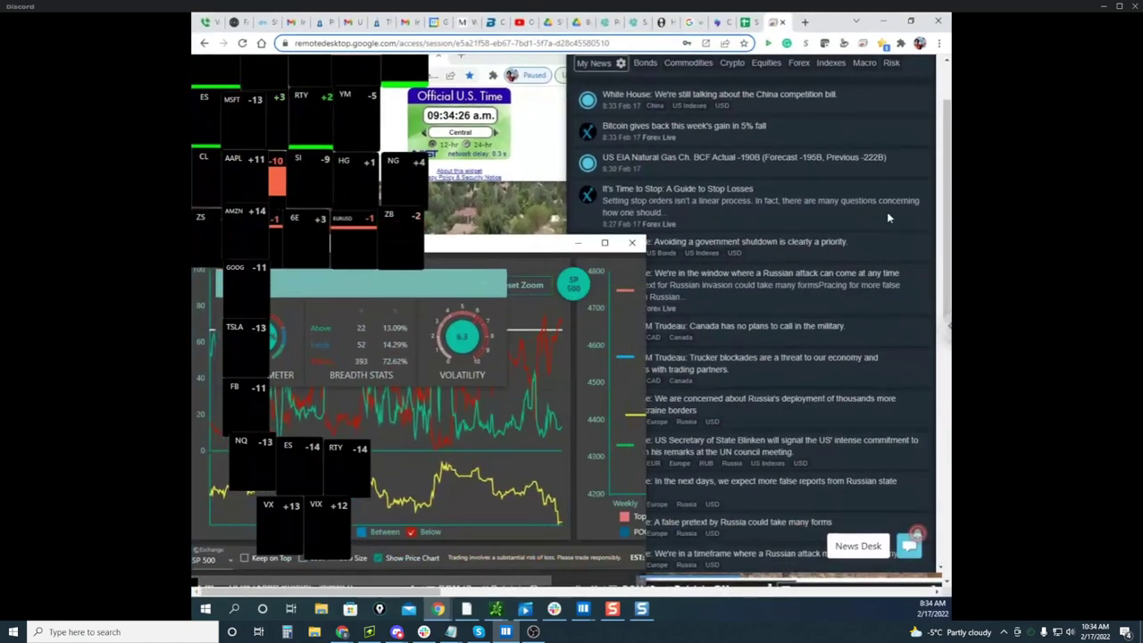
drag(428, 593, 678, 594)
scroll(829, 353, down, 5)
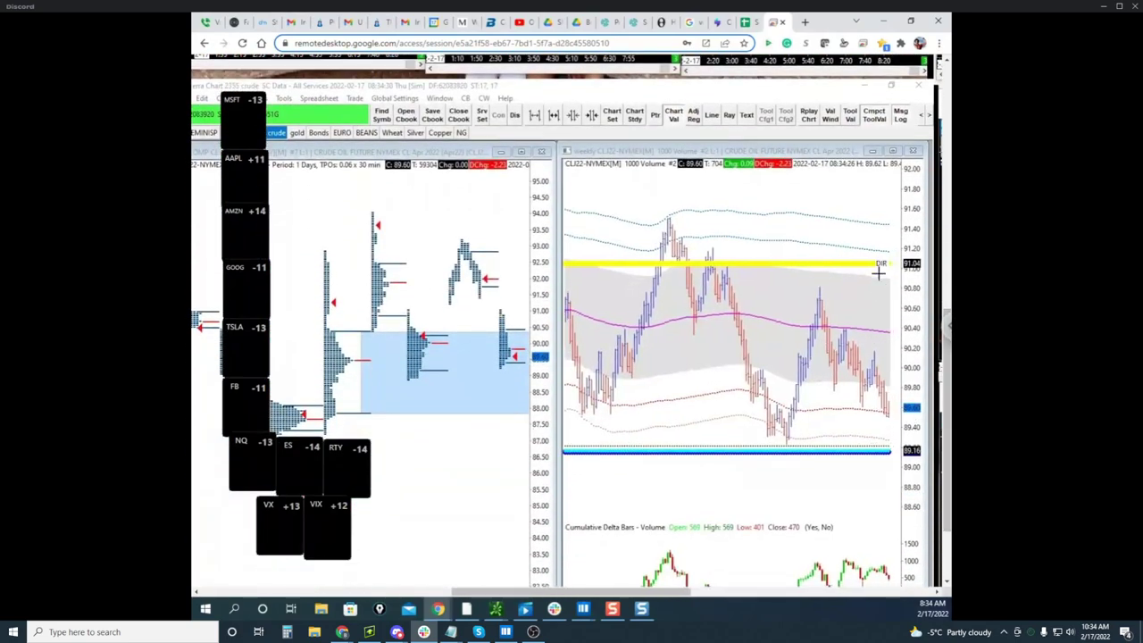
click(801, 444)
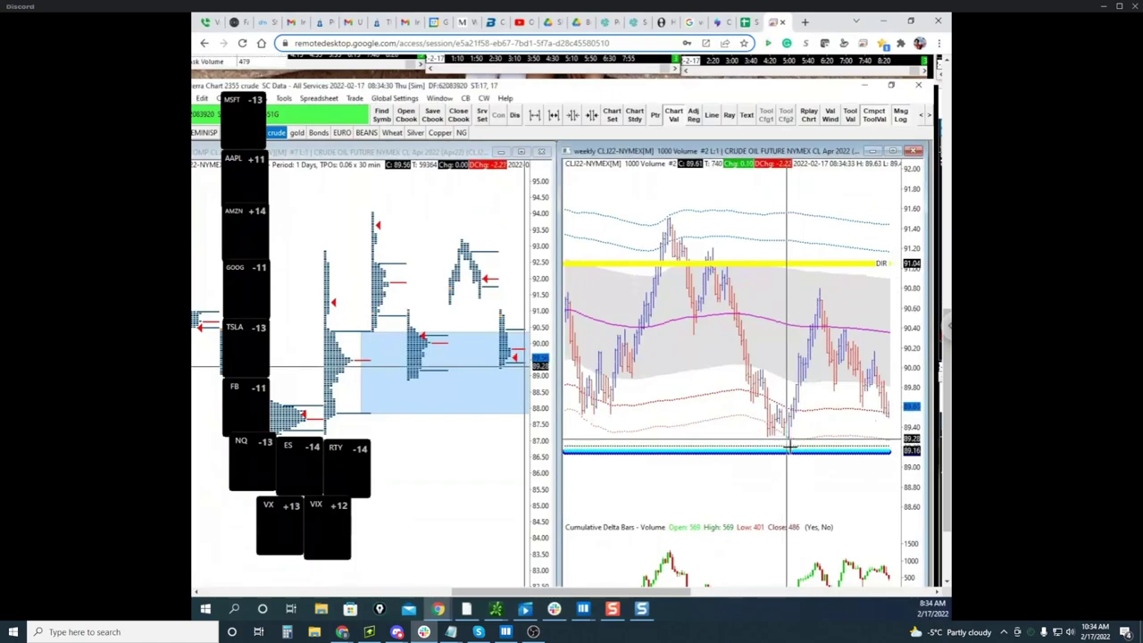
drag(825, 23, 193, 76)
Sketch a price path over the crude oil heatmap dipping near 08:30 and rising to about 90.20, circle the dip, and erase the sketch
drag(555, 312, 537, 371)
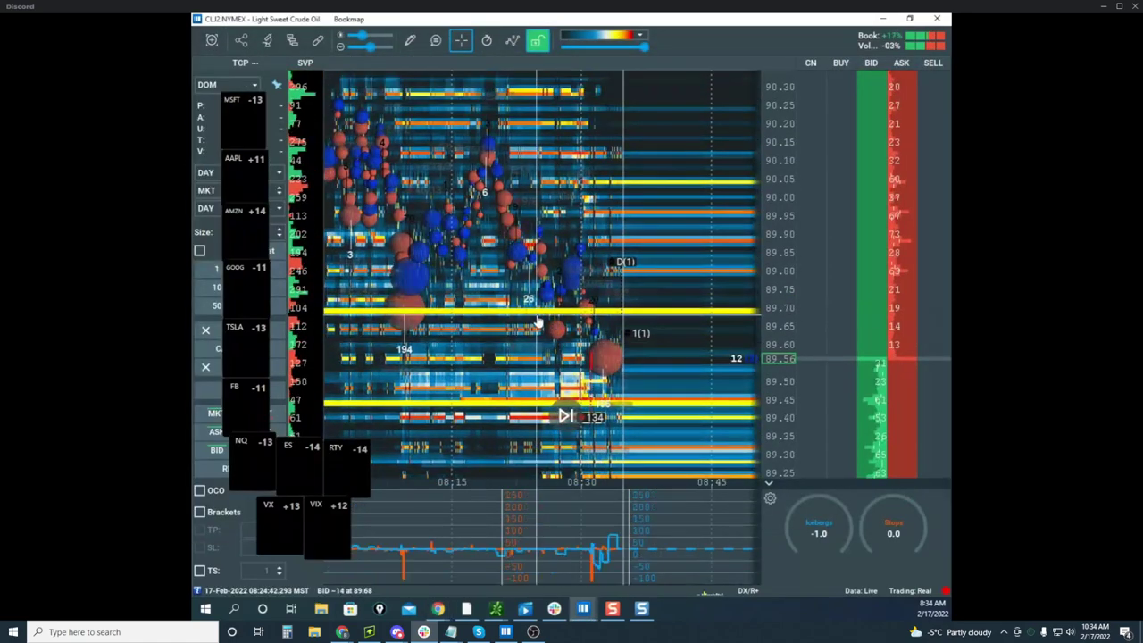
scroll(537, 315, down, 4)
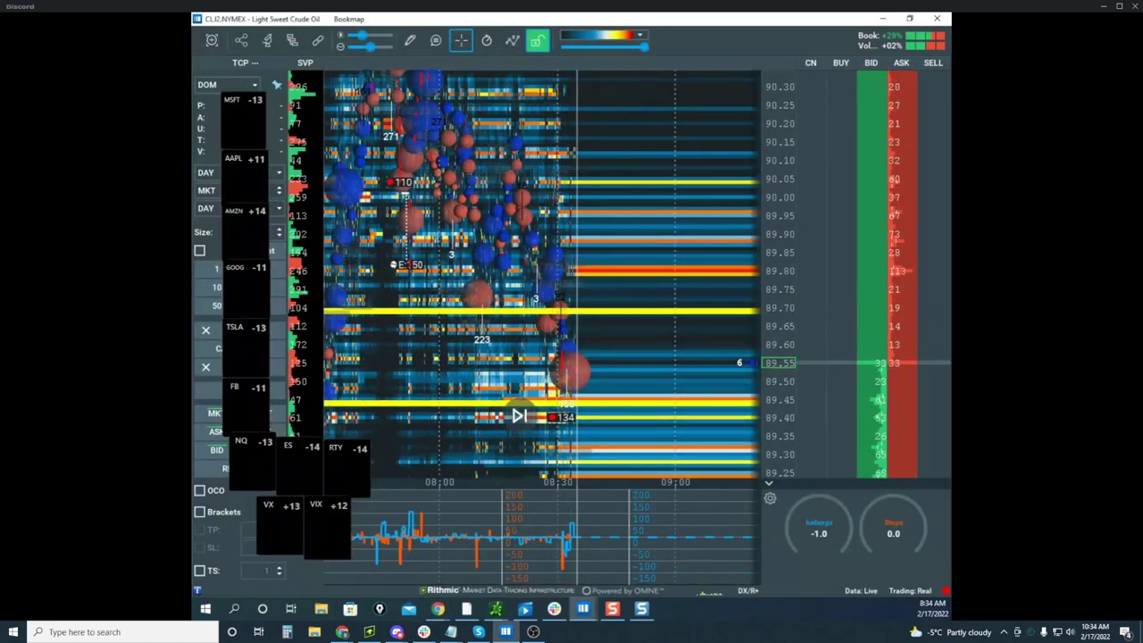
drag(612, 223, 702, 124)
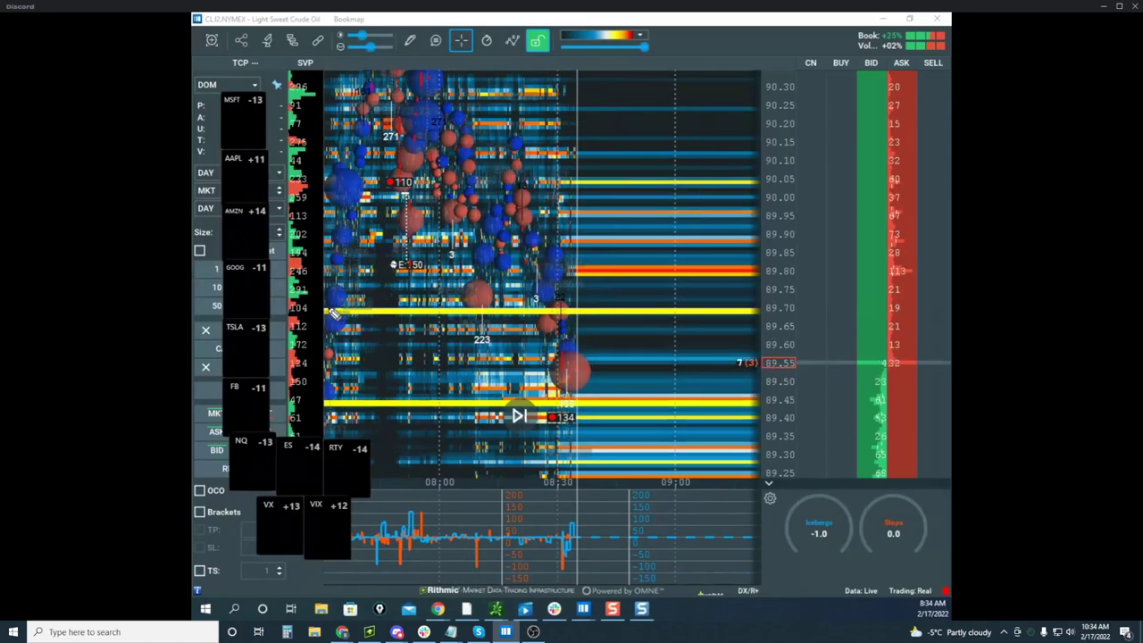
drag(325, 309, 400, 310)
mouse_move(355, 395)
mouse_down()
mouse_move(339, 288)
mouse_move(581, 308)
mouse_move(649, 157)
mouse_move(702, 127)
mouse_up()
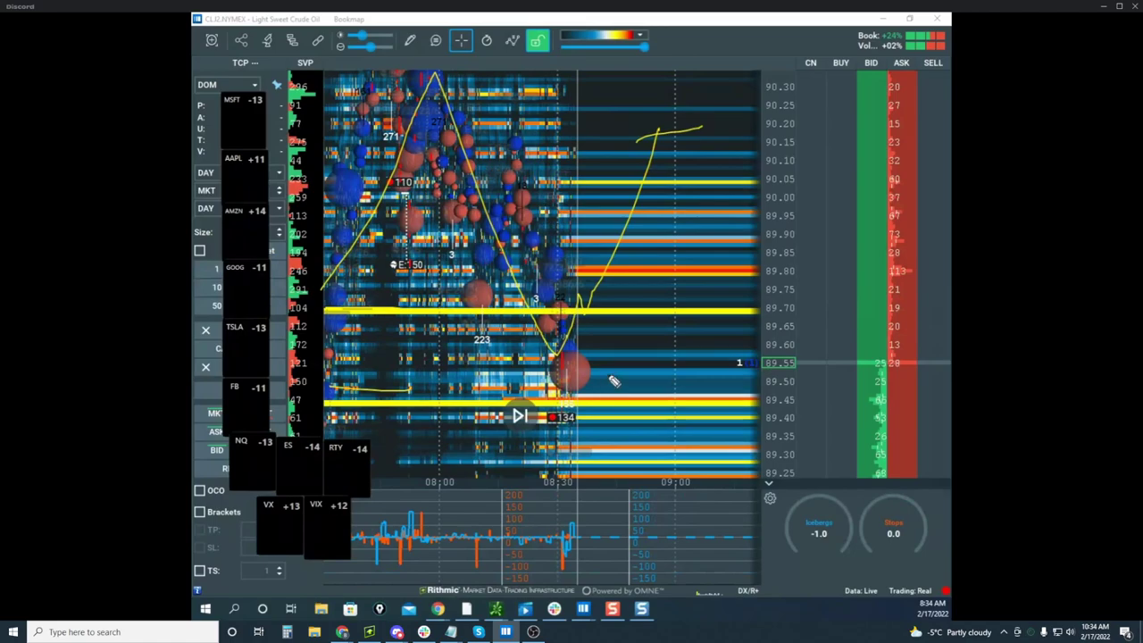
drag(615, 381, 562, 323)
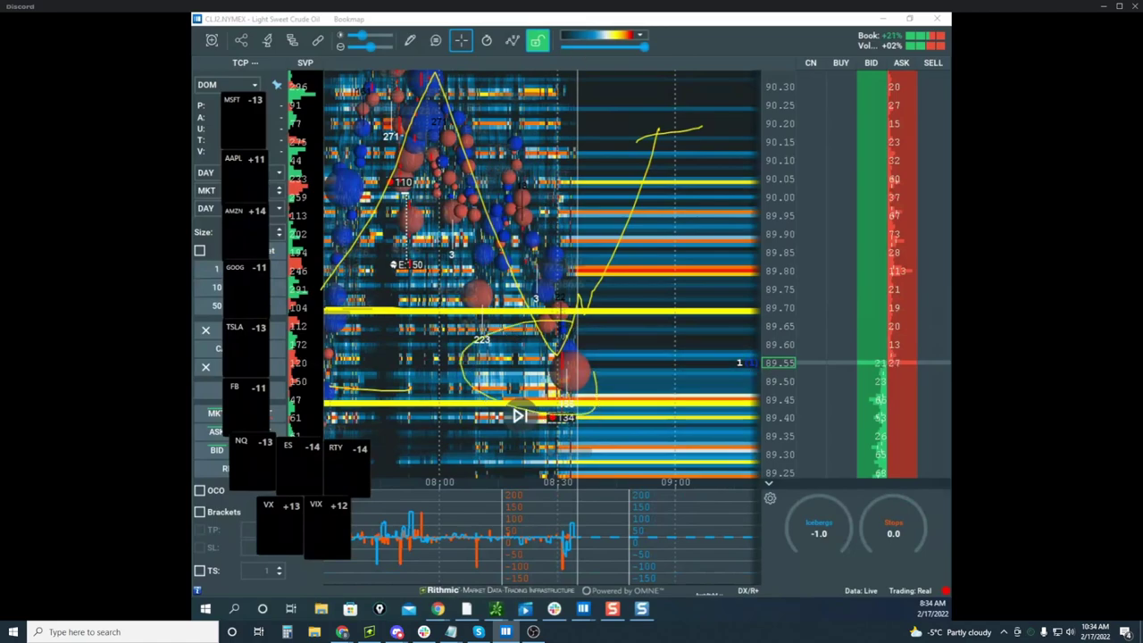
key(Escape)
Examine crude oil's earlier trades from 07:00 to 08:30 against the two yellow lines over a wider price and time range
drag(540, 167, 652, 167)
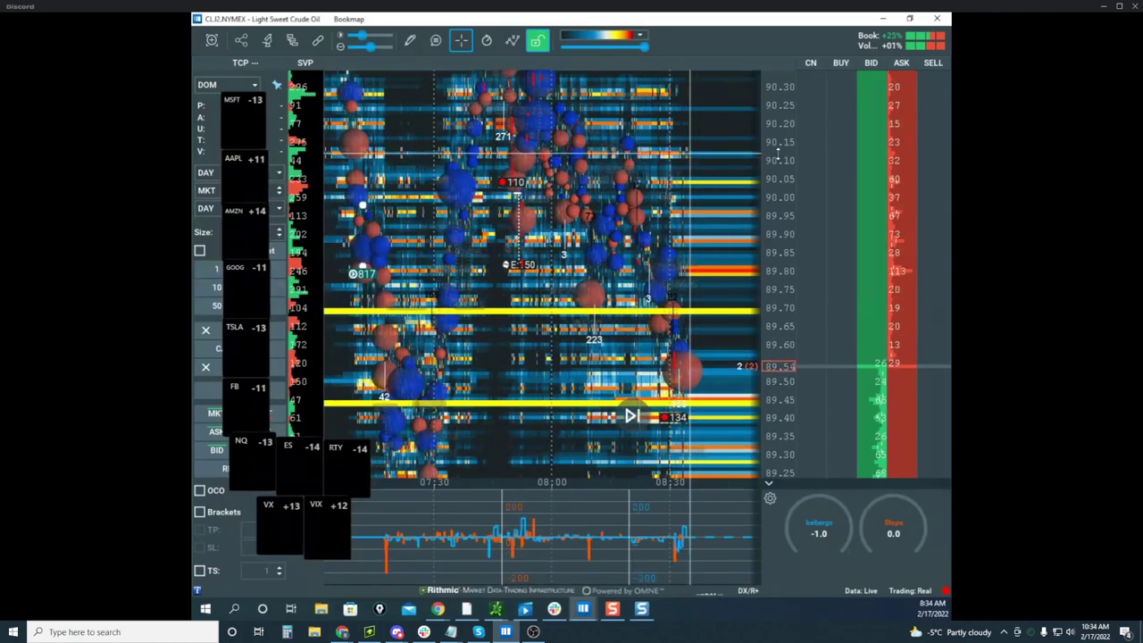
mouse_move(778, 150)
mouse_down()
mouse_move(779, 193)
mouse_move(779, 169)
mouse_up()
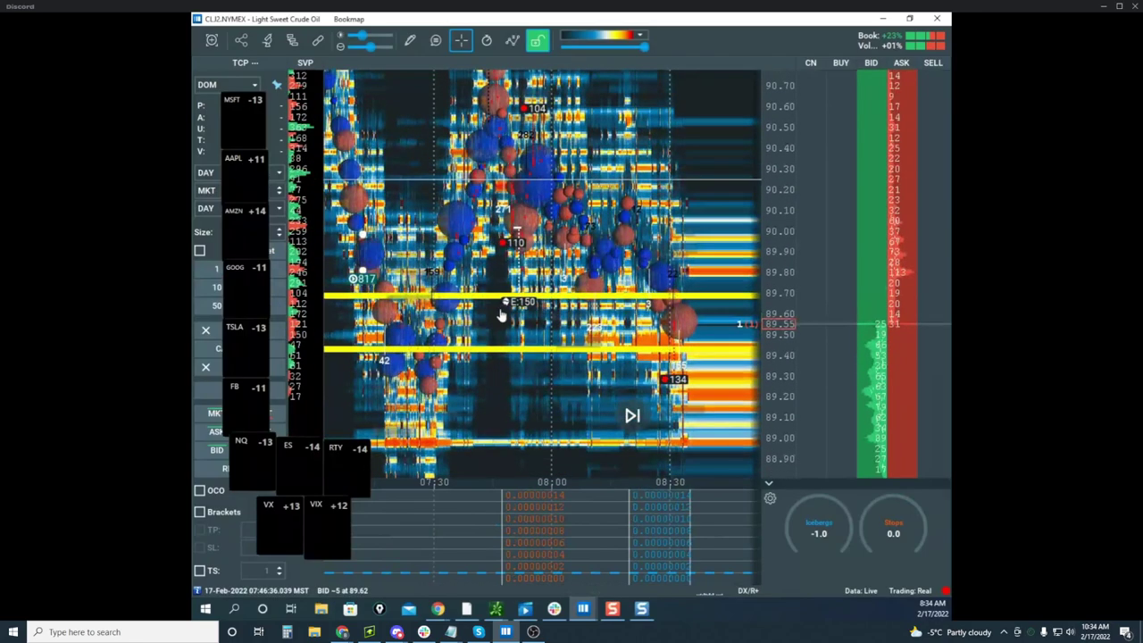
scroll(516, 332, down, 2)
drag(515, 345, 537, 378)
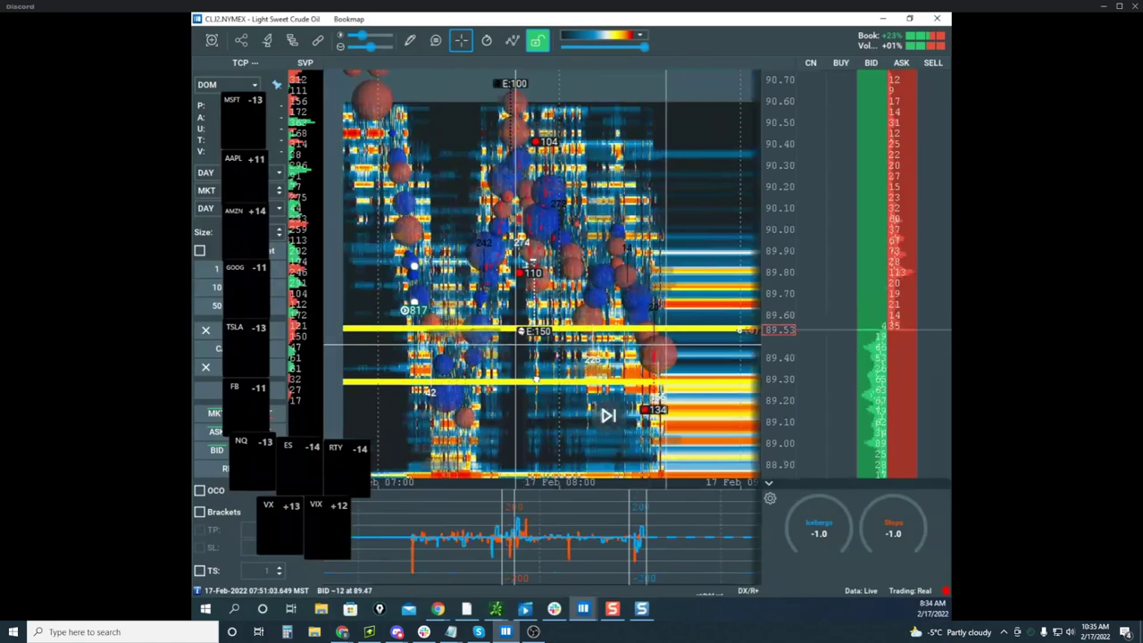
drag(537, 378, 508, 354)
Bring the thinkorswim /CL chart over the heatmap, check its price and ATR, and minimize it
click(496, 610)
drag(553, 388, 594, 167)
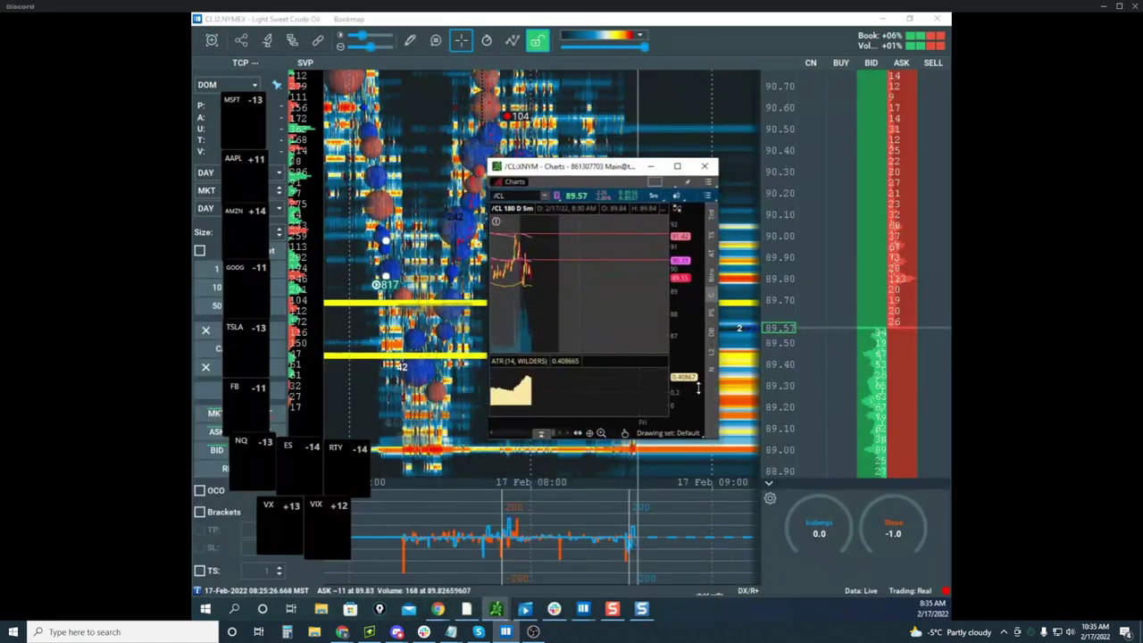
click(651, 167)
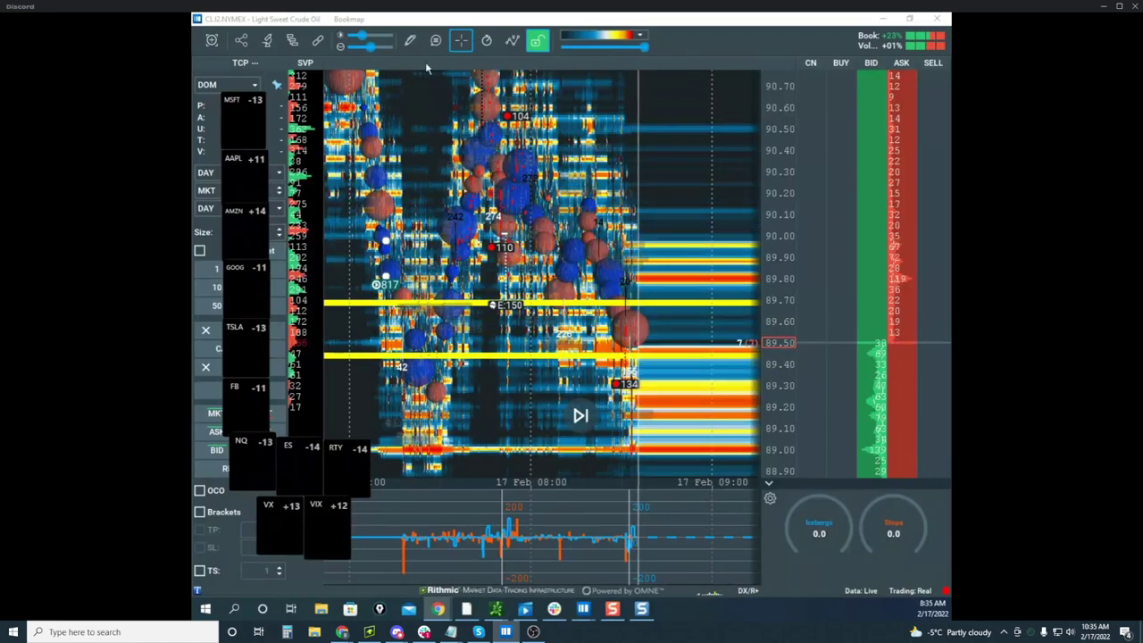
Move the ticker overlay clear of the trading controls and set the crude oil order size to 3
drag(239, 105, 318, 97)
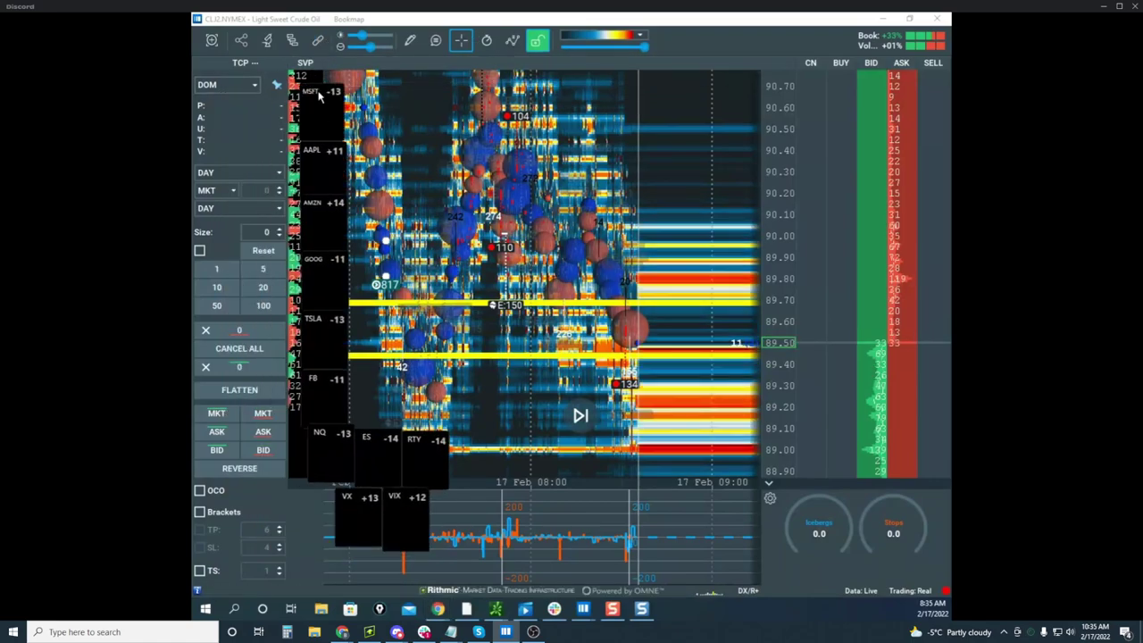
click(280, 233)
double_click(280, 231)
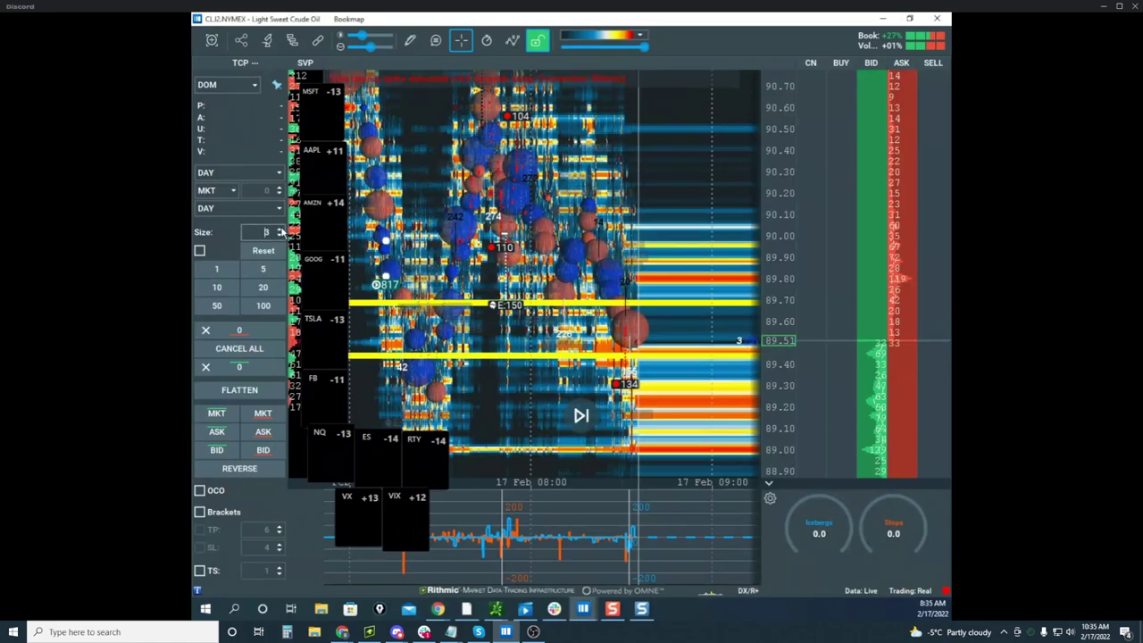
Examine crude oil's resting orders between the current price and 91.10 and select the bid level at 90.00 on the price ladder
drag(684, 235, 642, 311)
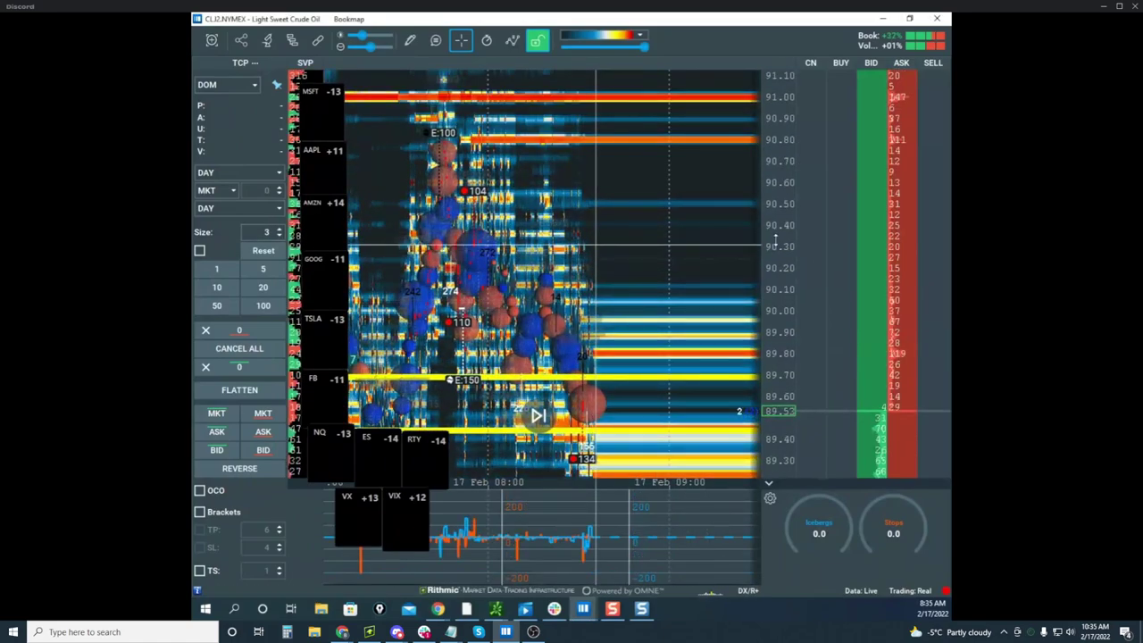
scroll(775, 217, up, 4)
drag(727, 383, 698, 275)
scroll(791, 270, up, 4)
drag(783, 300, 804, 333)
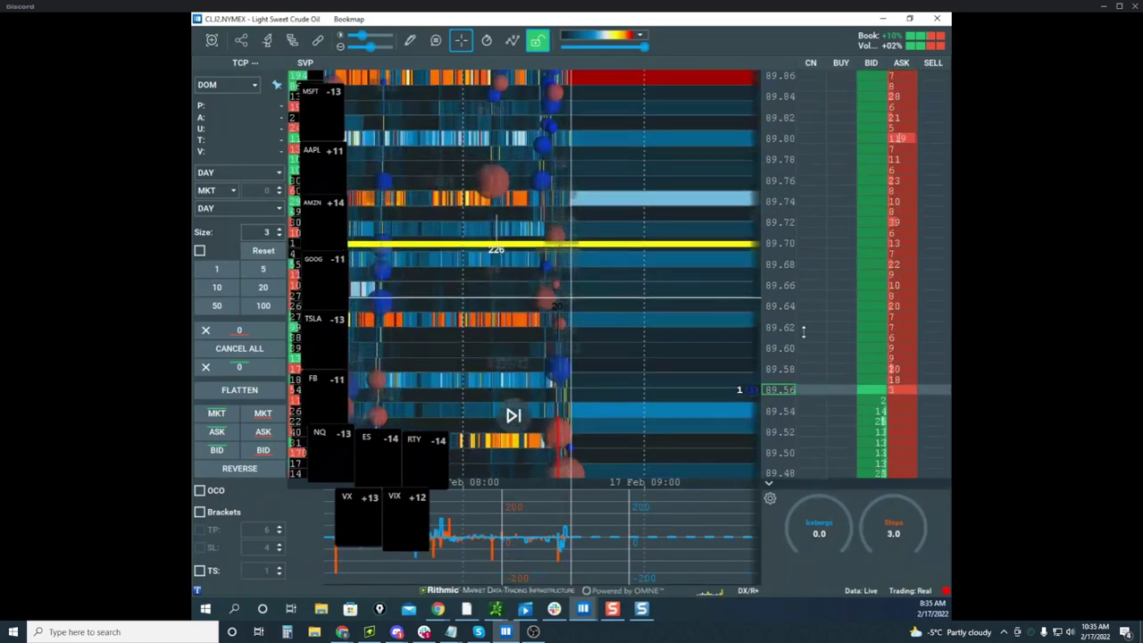
scroll(804, 345, up, 3)
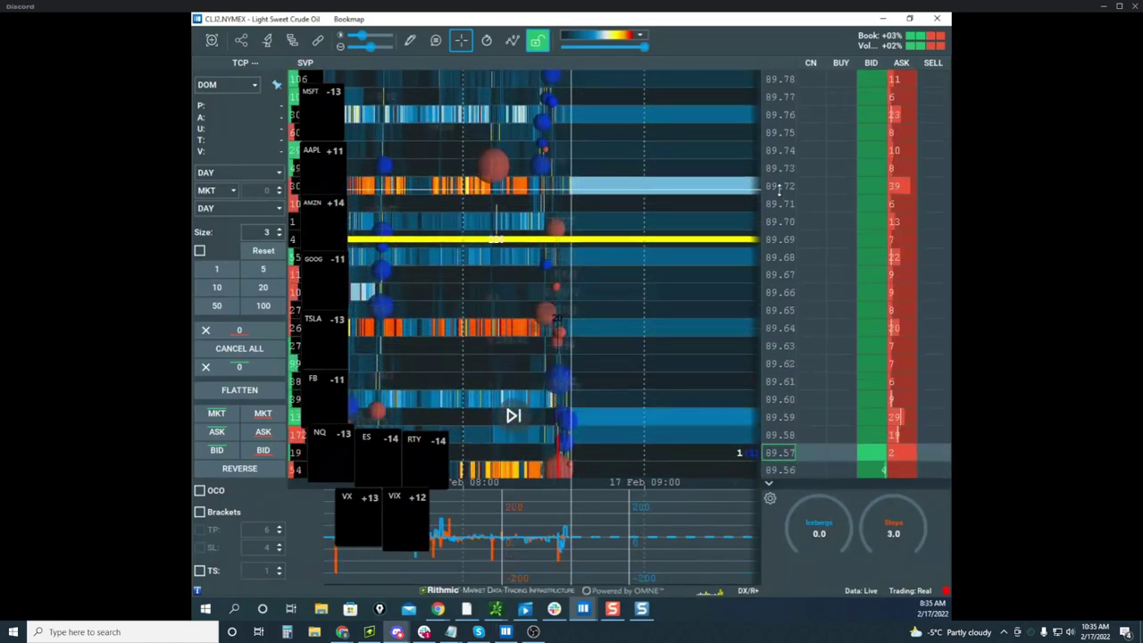
scroll(779, 178, down, 2)
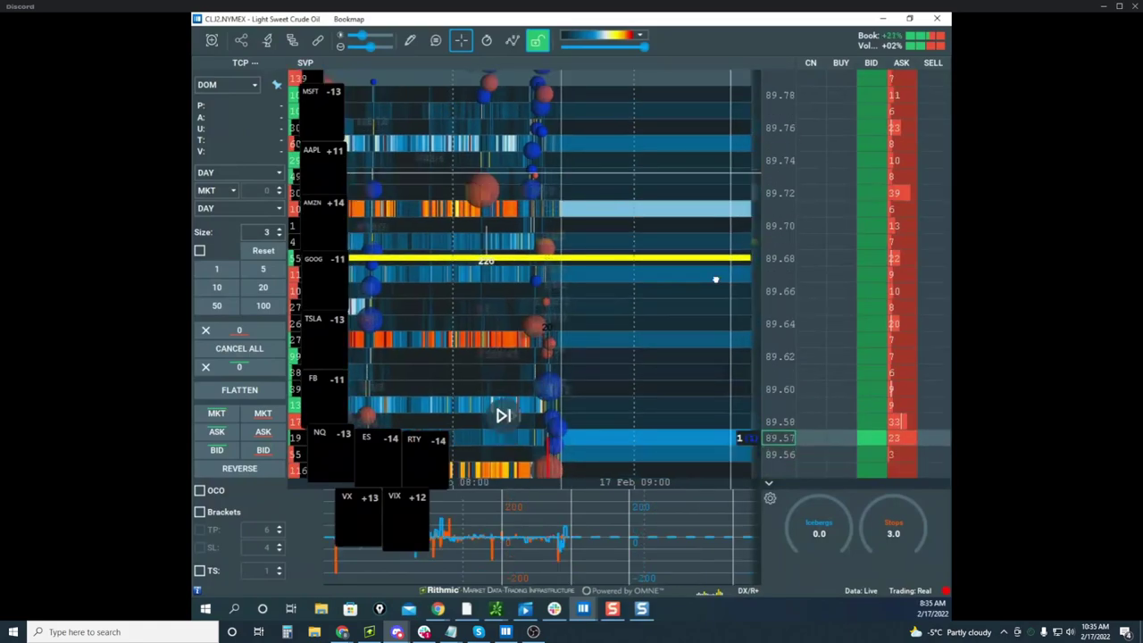
scroll(764, 187, down, 3)
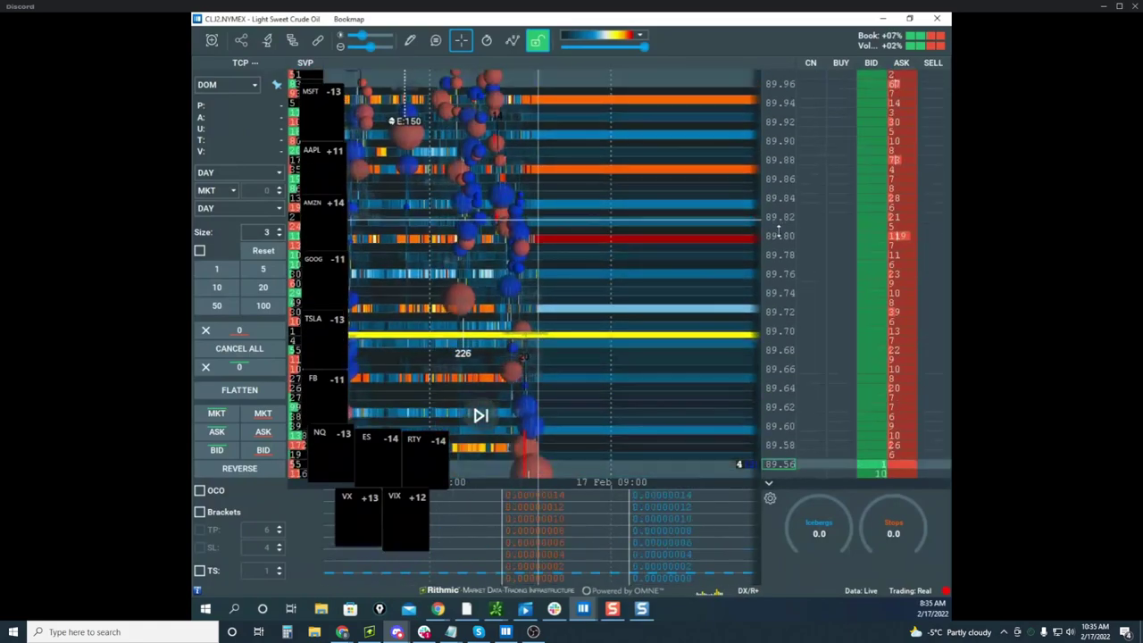
scroll(779, 239, down, 2)
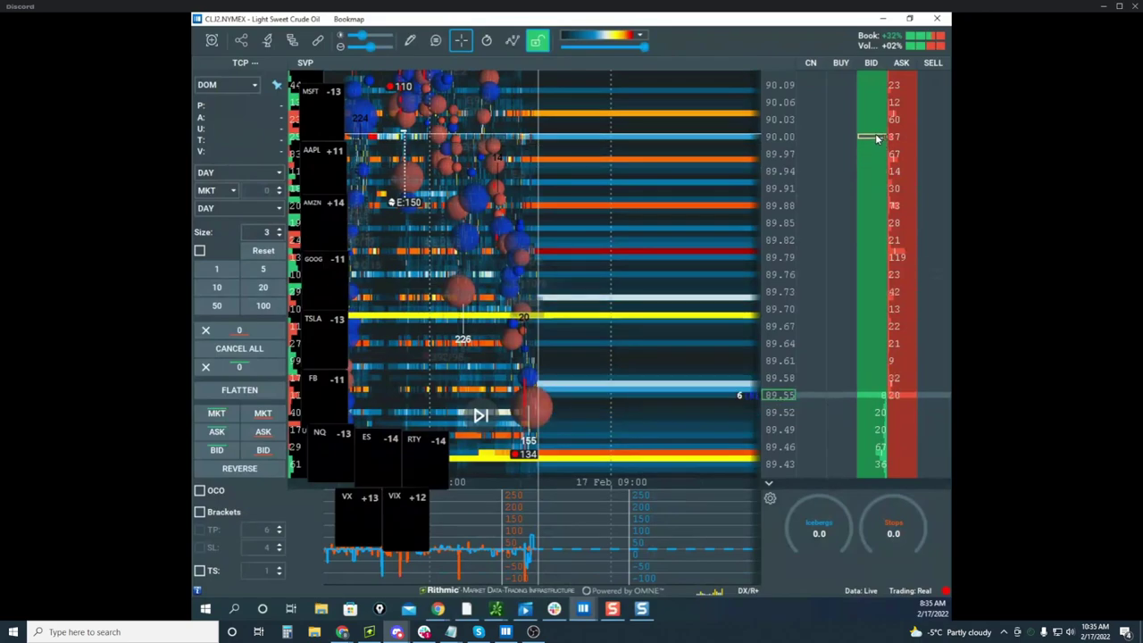
click(876, 136)
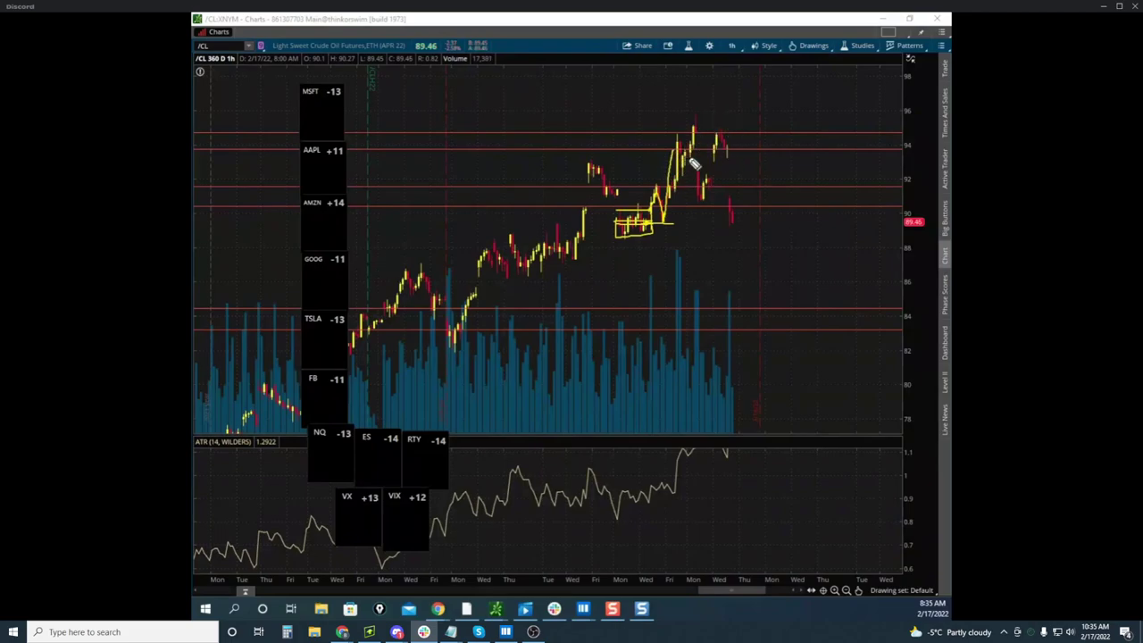
Box the recent swing between about 91 and 95 on the thinkorswim /CL hourly chart, extend the line at about 89.5, and erase the drawings
mouse_move(676, 125)
mouse_down()
mouse_move(737, 153)
mouse_move(738, 199)
mouse_move(679, 205)
mouse_move(677, 127)
mouse_up()
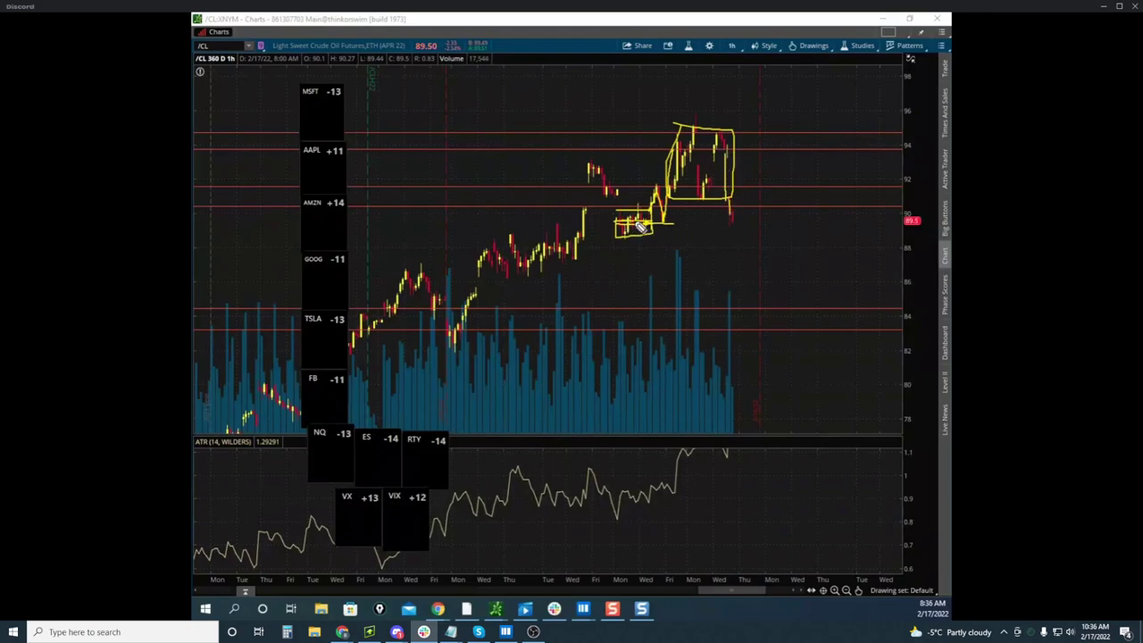
drag(639, 227, 726, 222)
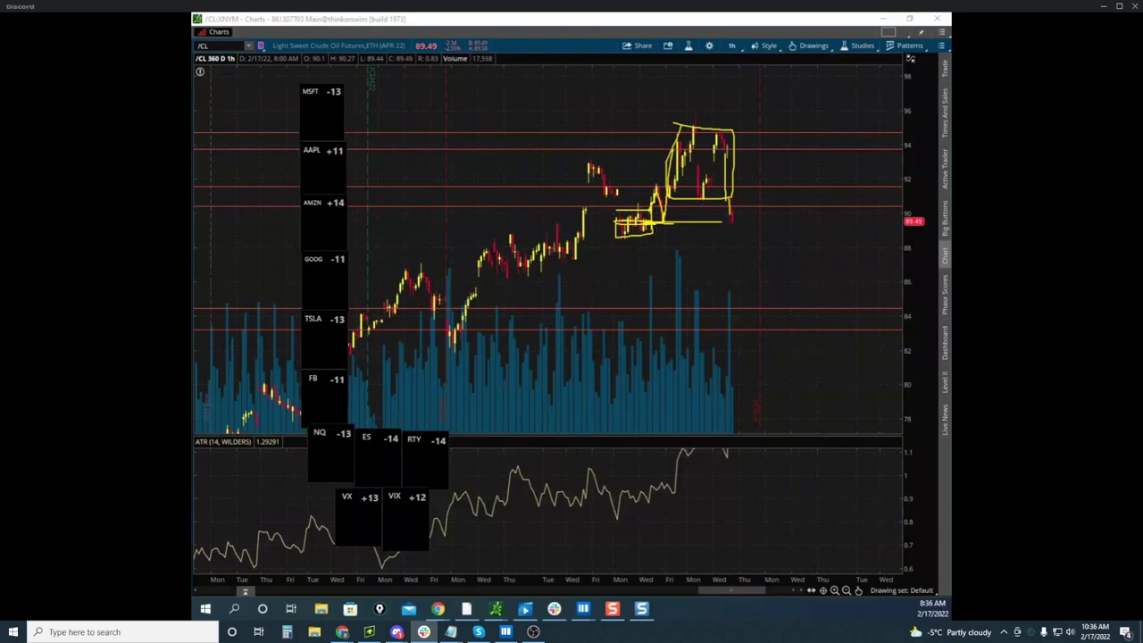
click(566, 66)
Sketch a short rising curve from below up to the latest candle on the /CL hourly chart
drag(702, 251, 725, 227)
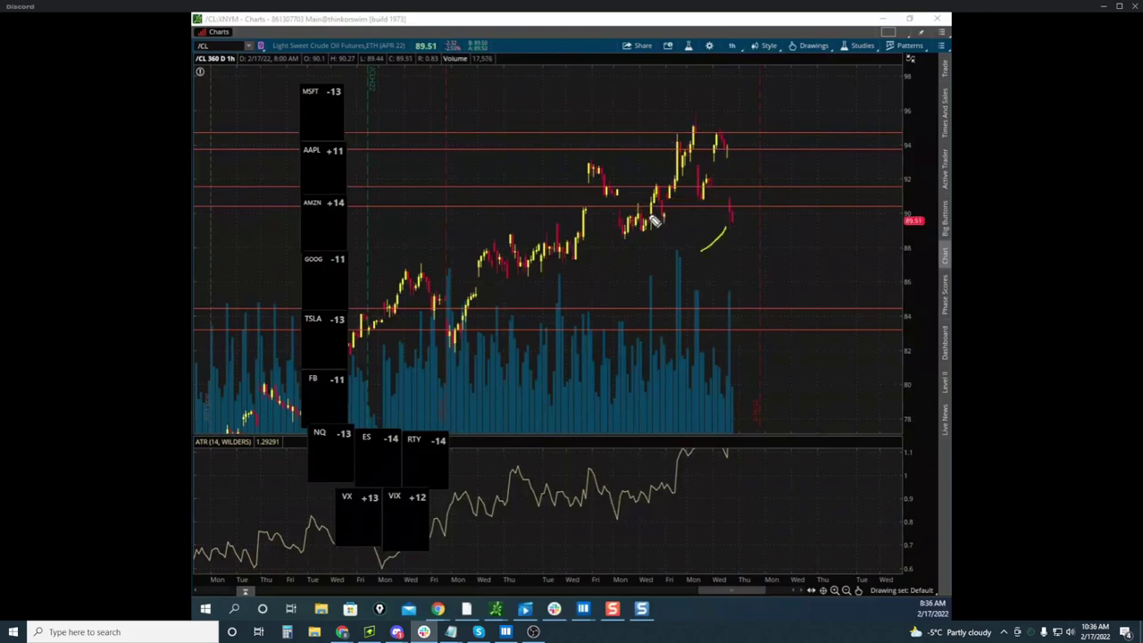
Box the two sideways ranges on the /CL chart, extend their midlines across, sketch a downward arrow from current price, and clear the drawings
mouse_move(611, 207)
mouse_down()
mouse_move(656, 207)
mouse_move(630, 239)
mouse_move(625, 231)
mouse_move(712, 230)
mouse_up()
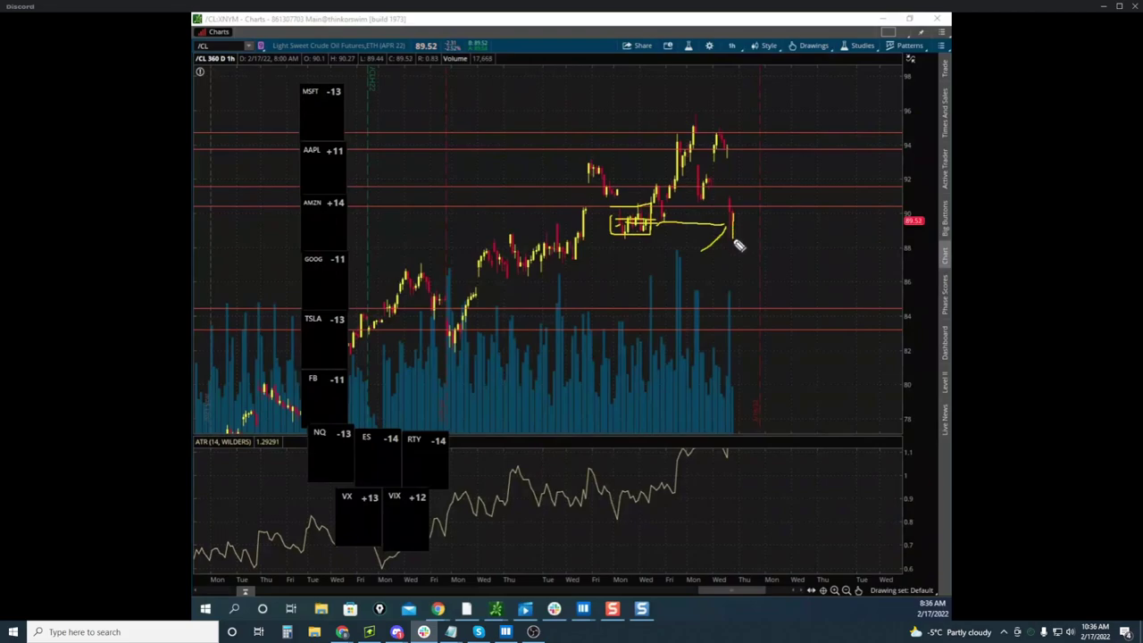
mouse_move(503, 242)
mouse_down()
mouse_move(599, 230)
mouse_move(511, 271)
mouse_move(485, 239)
mouse_move(570, 257)
mouse_up()
drag(487, 261, 900, 262)
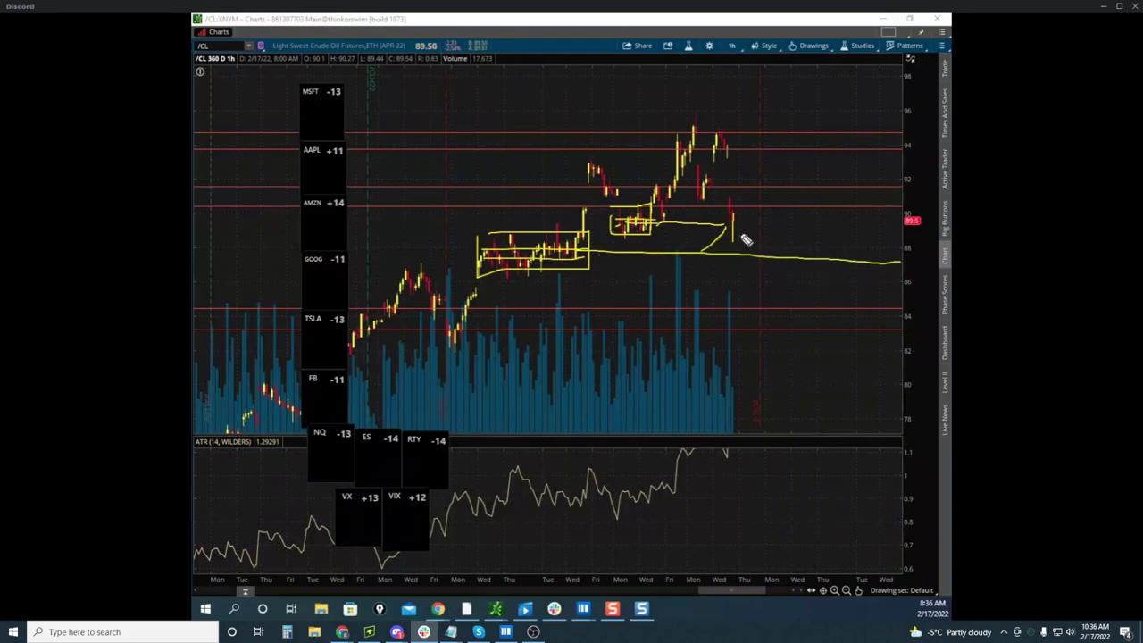
drag(730, 270, 727, 419)
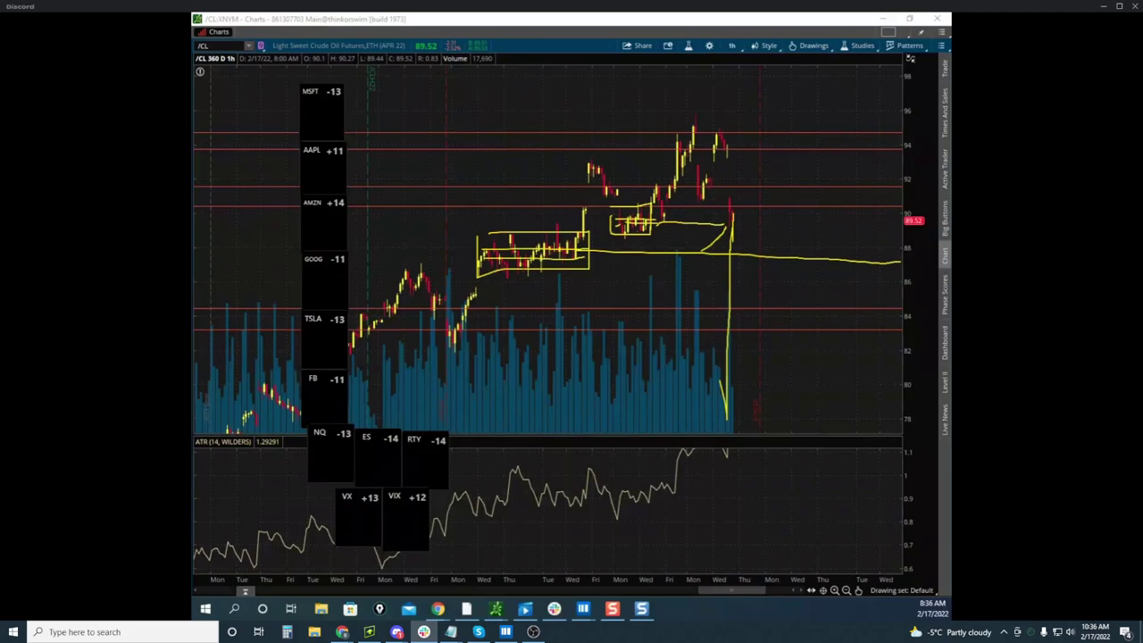
key(Escape)
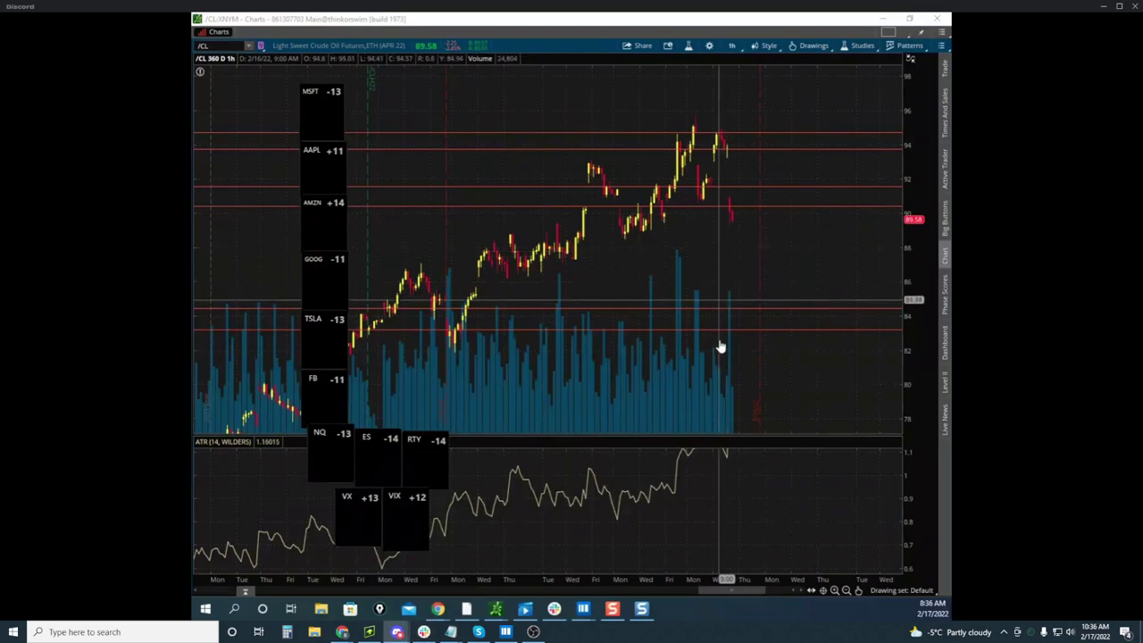
Move the /CL chart aside to reveal the crude oil heatmap in Bookmap and compress its price and time scales
drag(688, 24, 196, 234)
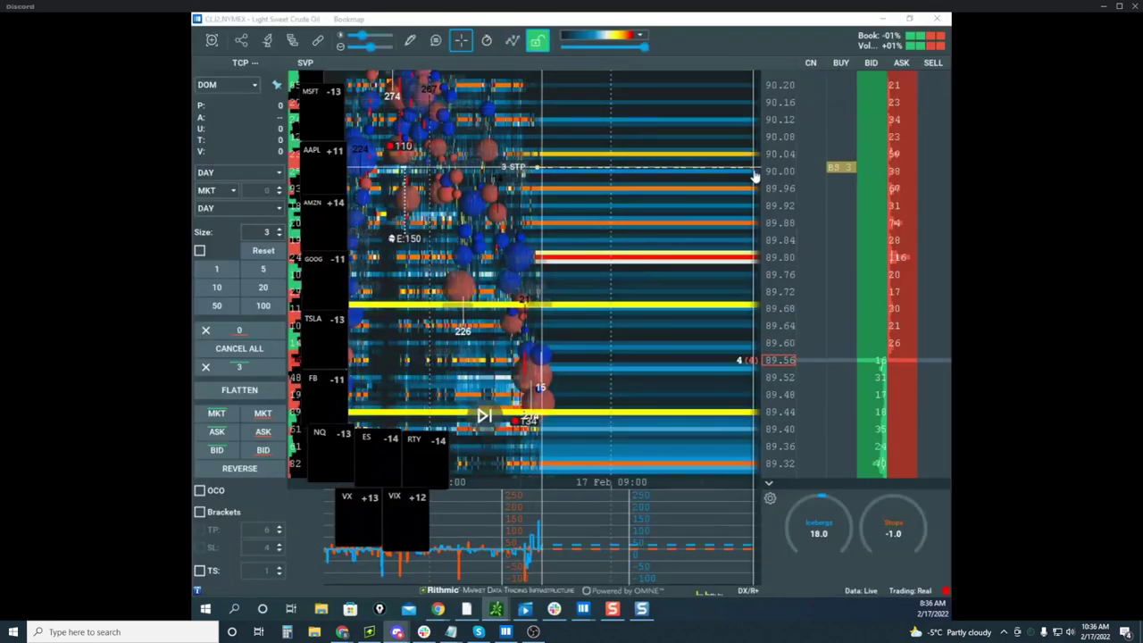
drag(777, 176, 775, 268)
drag(533, 294, 537, 256)
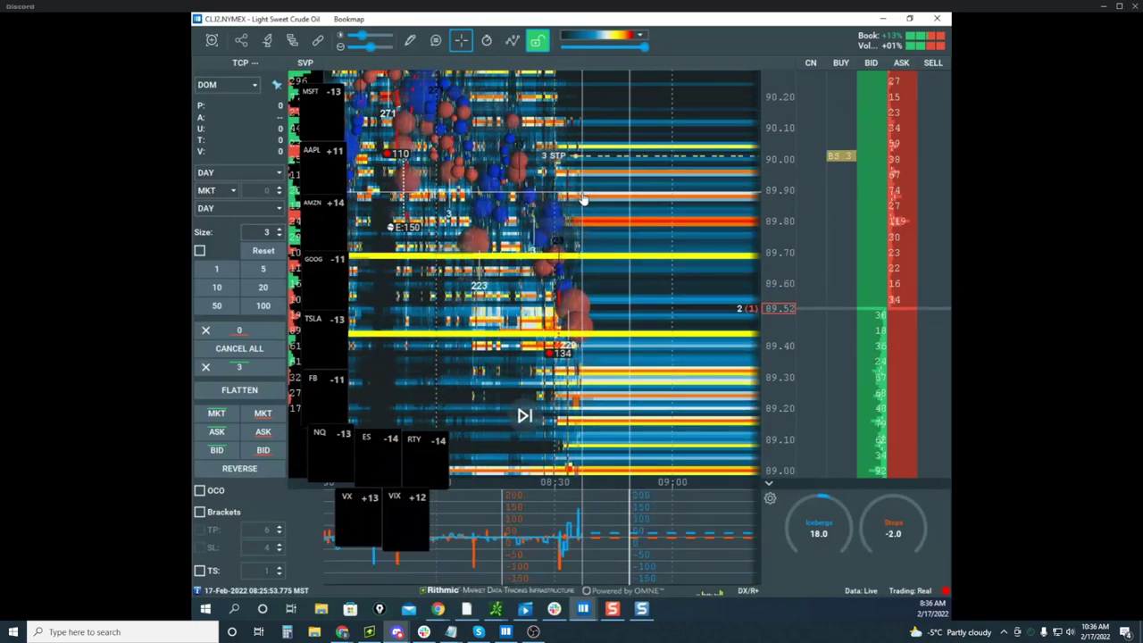
Replace the crude oil heatmap with the E-mini S&P 500 Bookmap window and maximize it
drag(669, 23, 191, 116)
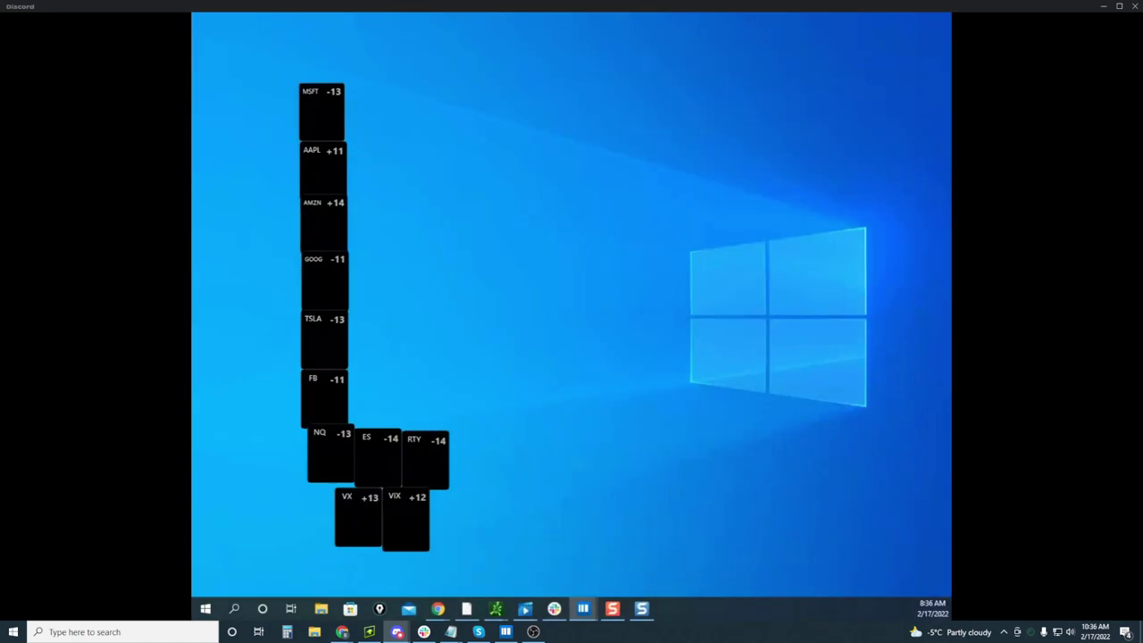
drag(191, 49, 477, 63)
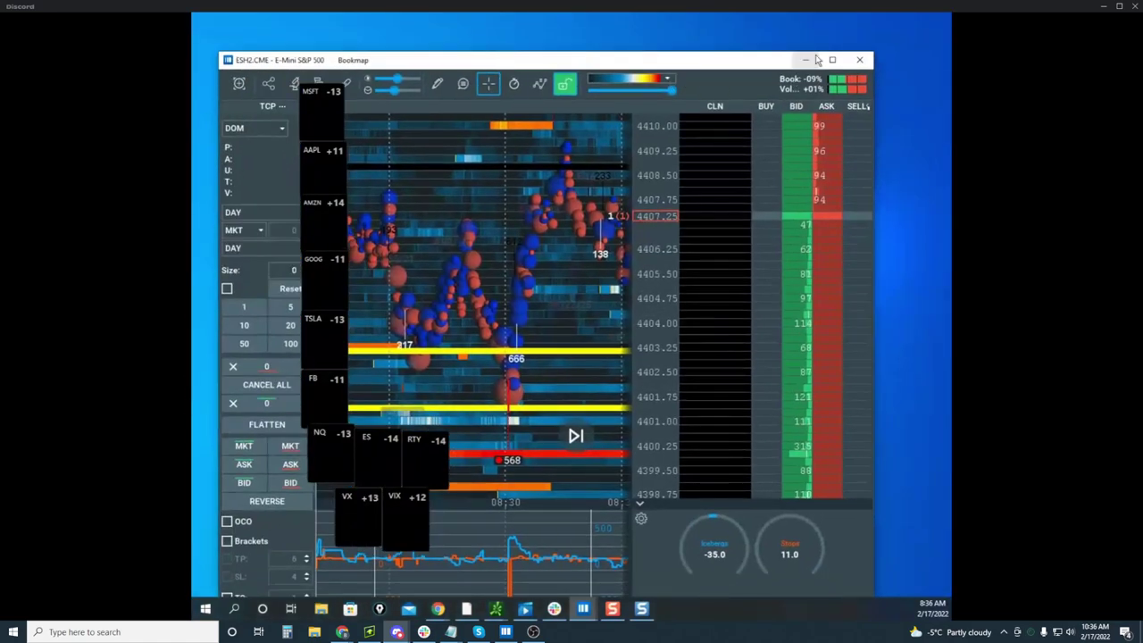
click(829, 60)
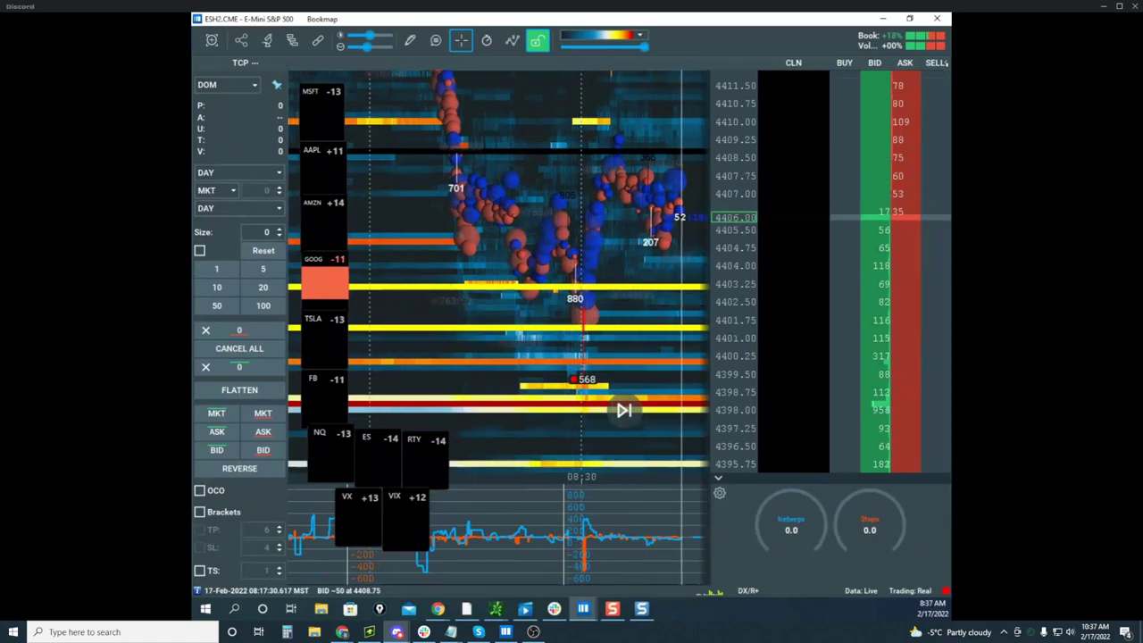
Switch to the /ES chart in thinkorswim, maximize it, and shift the price action for more history
click(438, 609)
click(495, 608)
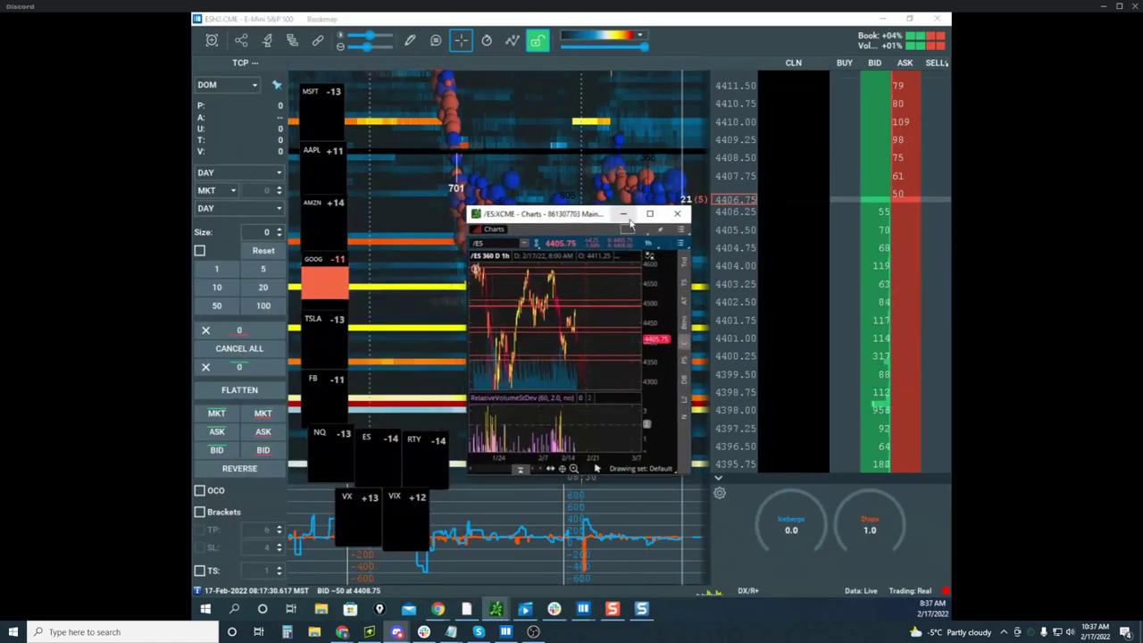
click(650, 213)
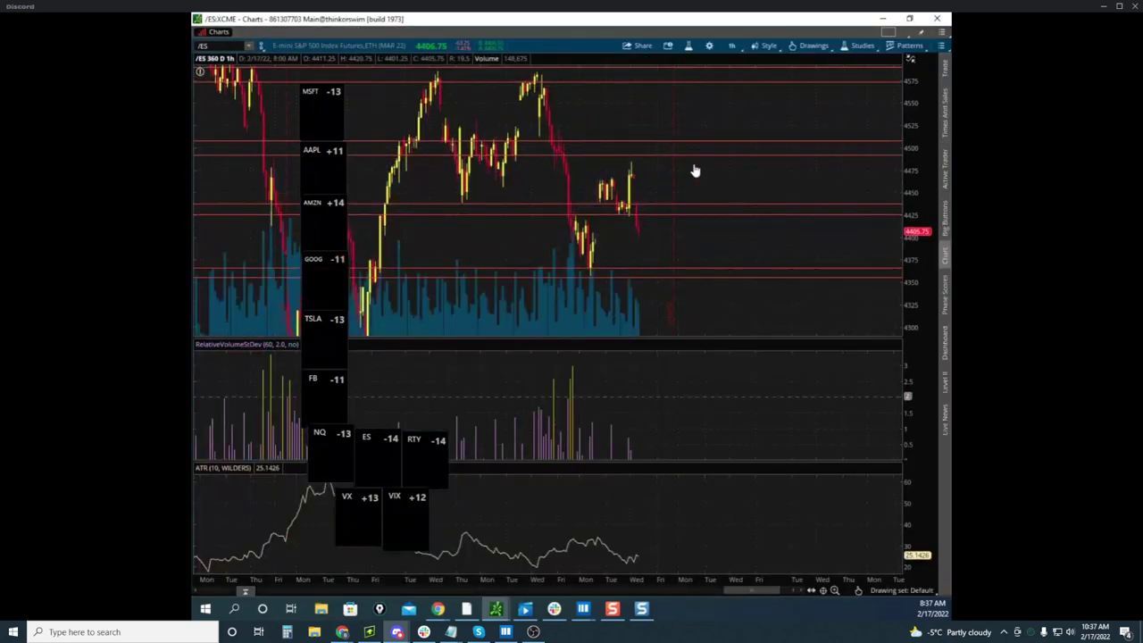
drag(657, 176, 683, 168)
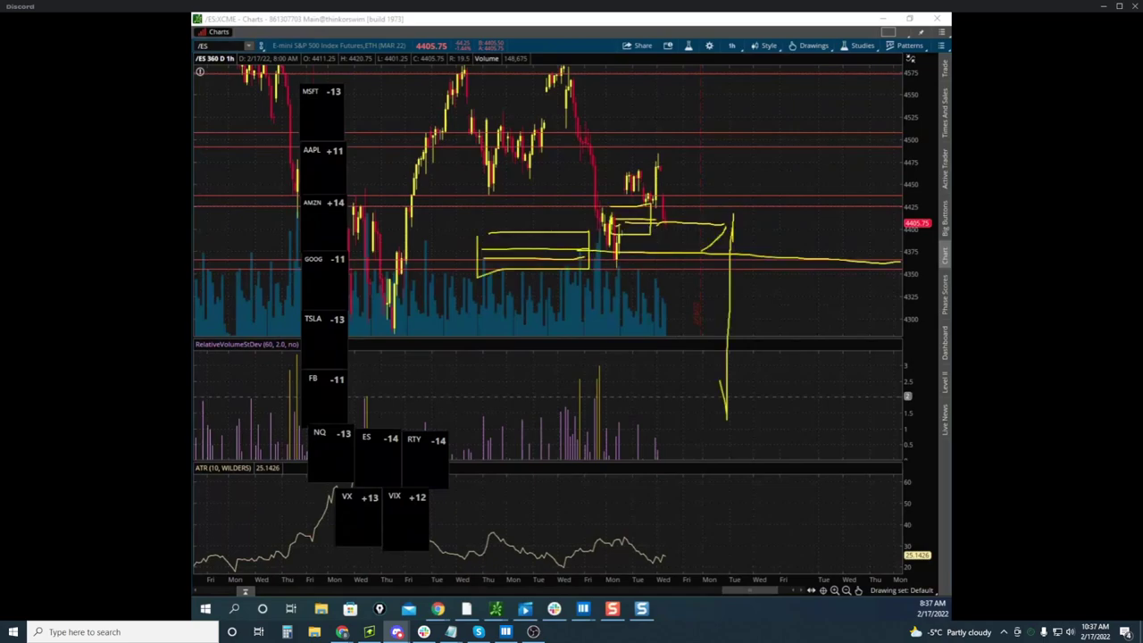
Clear the leftover annotations, outline the two latest small ranges on /ES with a line rising out of them, and exit drawing
key(Delete)
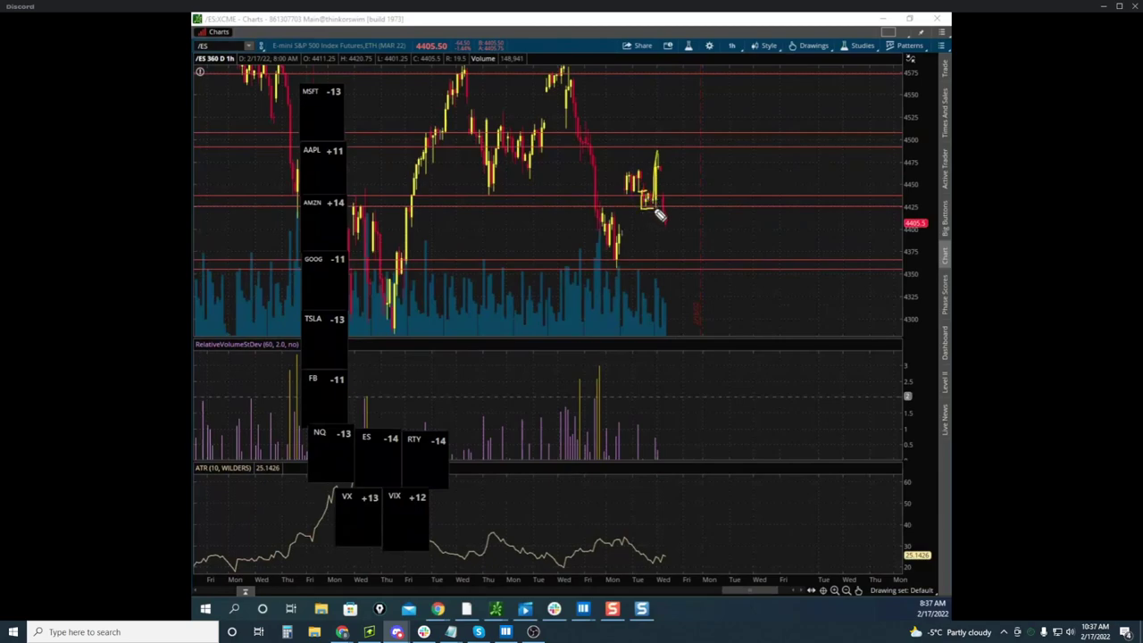
drag(656, 210, 643, 191)
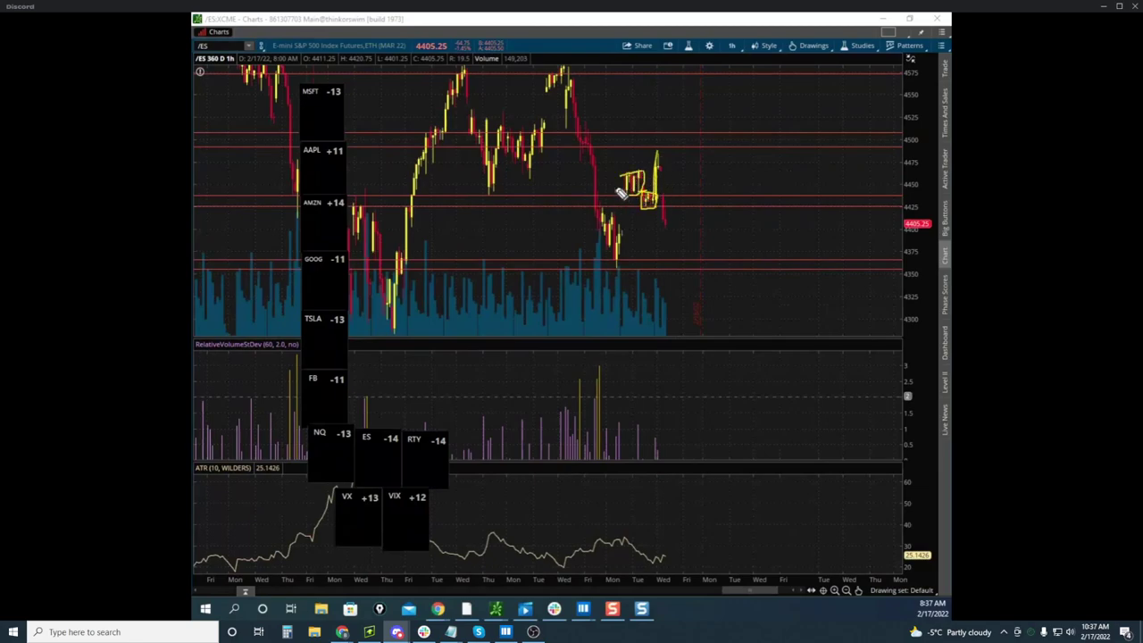
drag(621, 192, 653, 188)
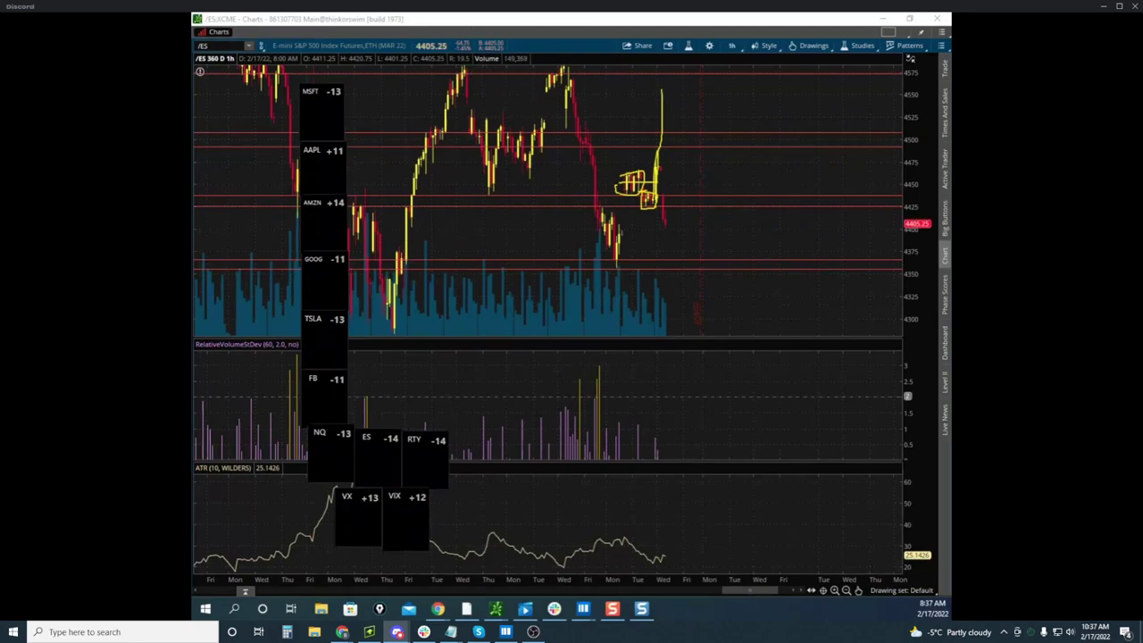
key(Escape)
Box the wide /ES range between about 4450 and 4585 with midlines, circle the latest small range, and trace the drop from it
drag(921, 143, 919, 157)
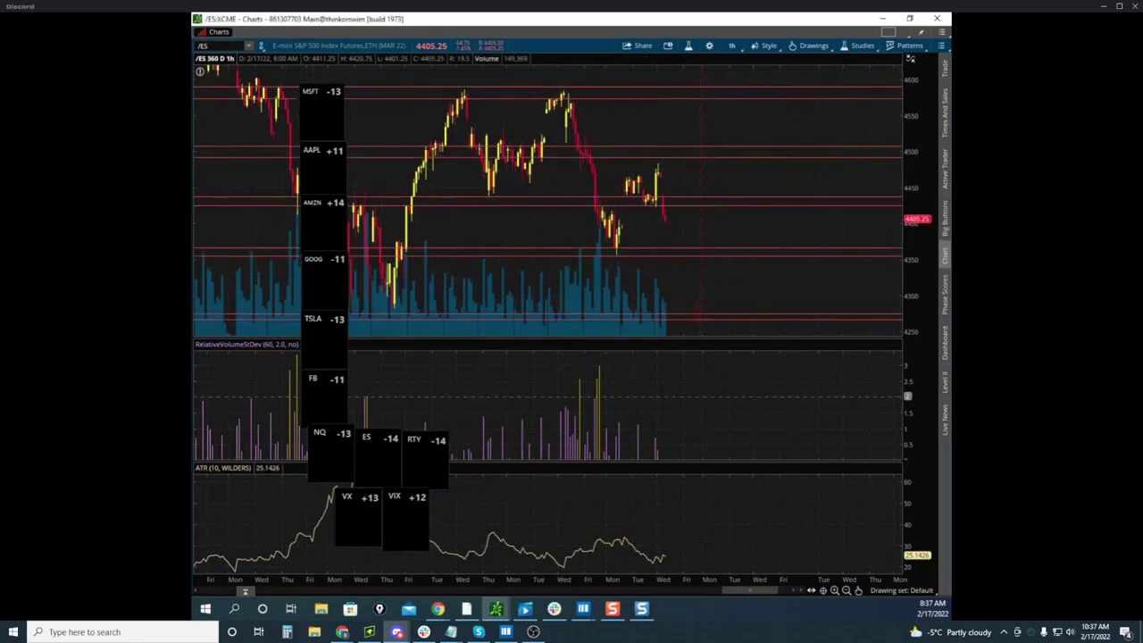
key(ctrl+shift+1)
key(ctrl+shift+7)
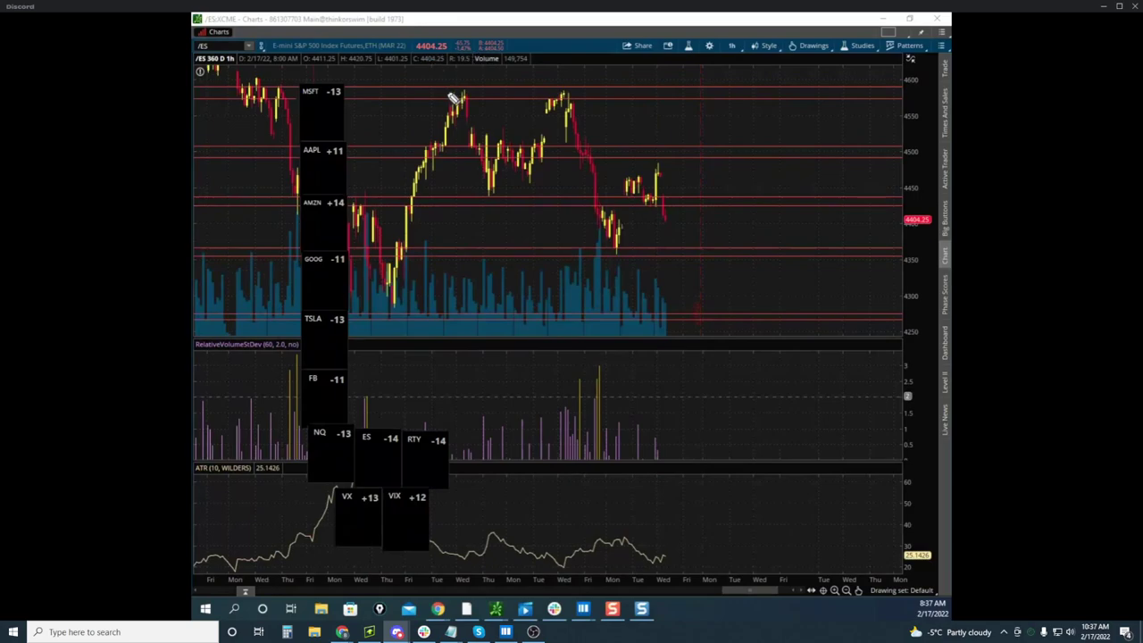
mouse_move(451, 94)
mouse_down()
mouse_move(592, 97)
mouse_move(600, 191)
mouse_move(411, 205)
mouse_move(406, 80)
mouse_up()
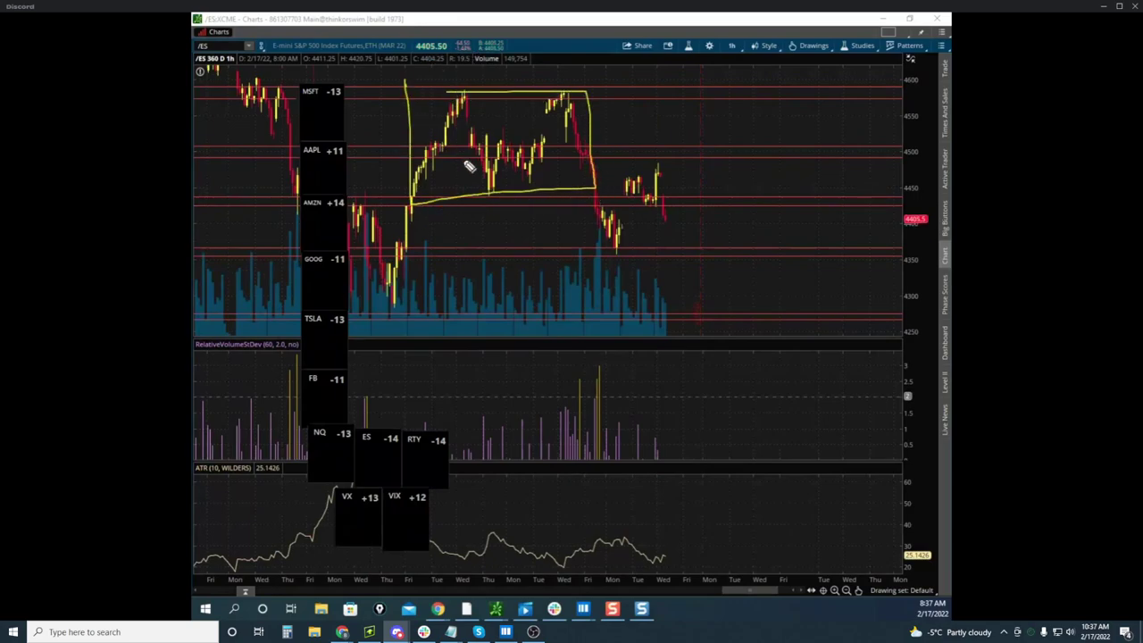
mouse_move(412, 149)
mouse_down()
mouse_move(566, 147)
mouse_move(539, 160)
mouse_move(574, 161)
mouse_up()
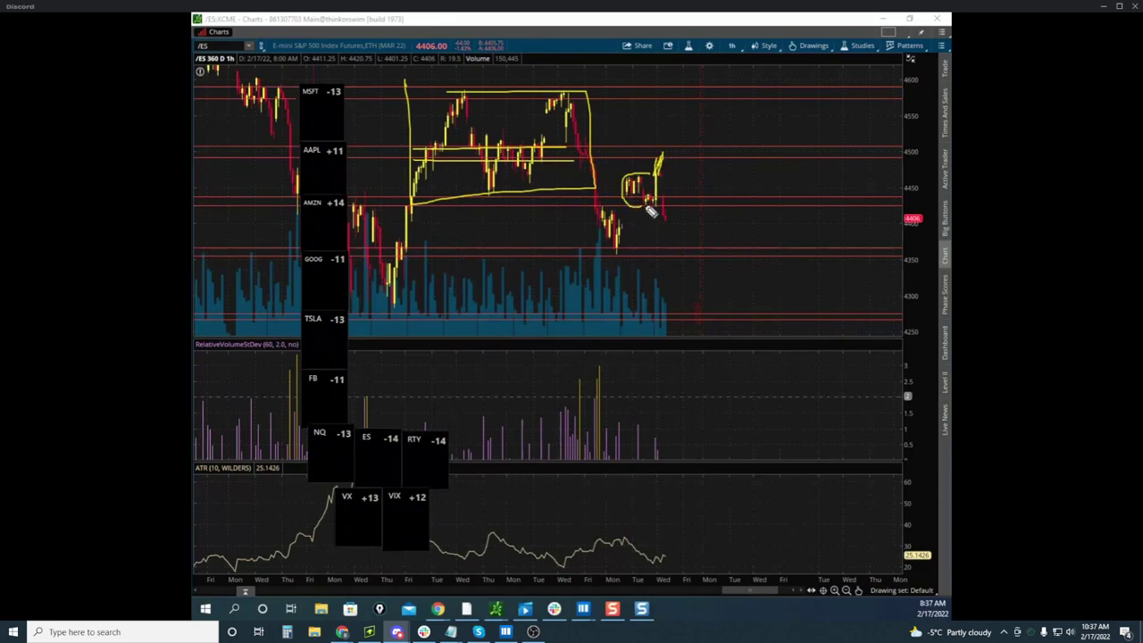
drag(668, 201, 675, 214)
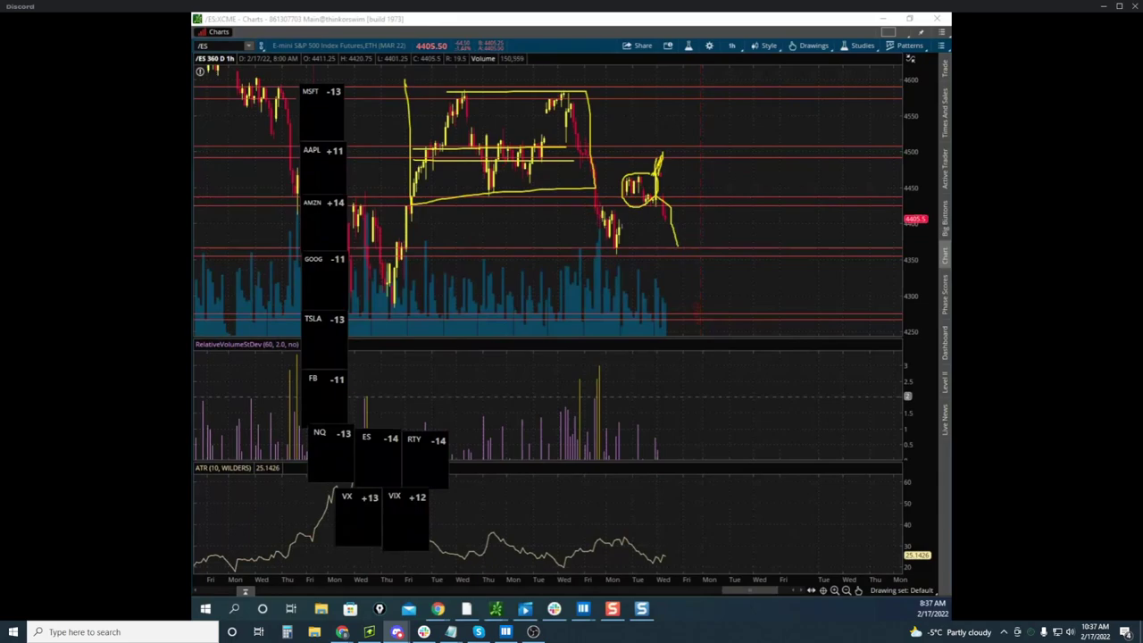
Clear the drawings, box the small range around 4400 with midlines, and sketch a decline from the current price toward 4350
key(ctrl+shift+7)
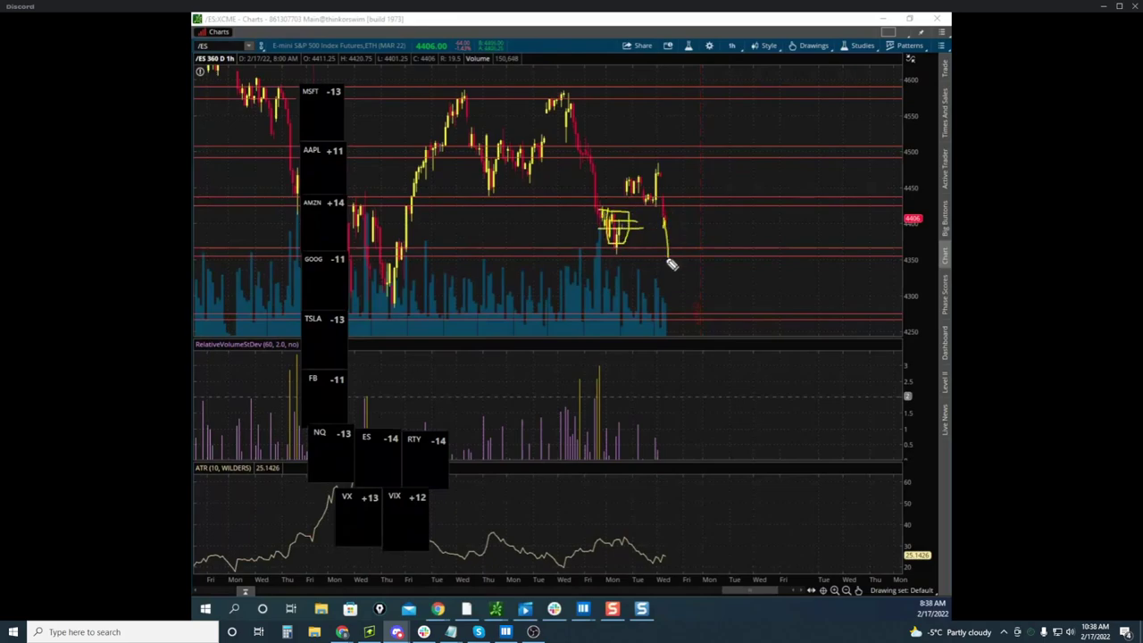
key(ctrl+shift+7)
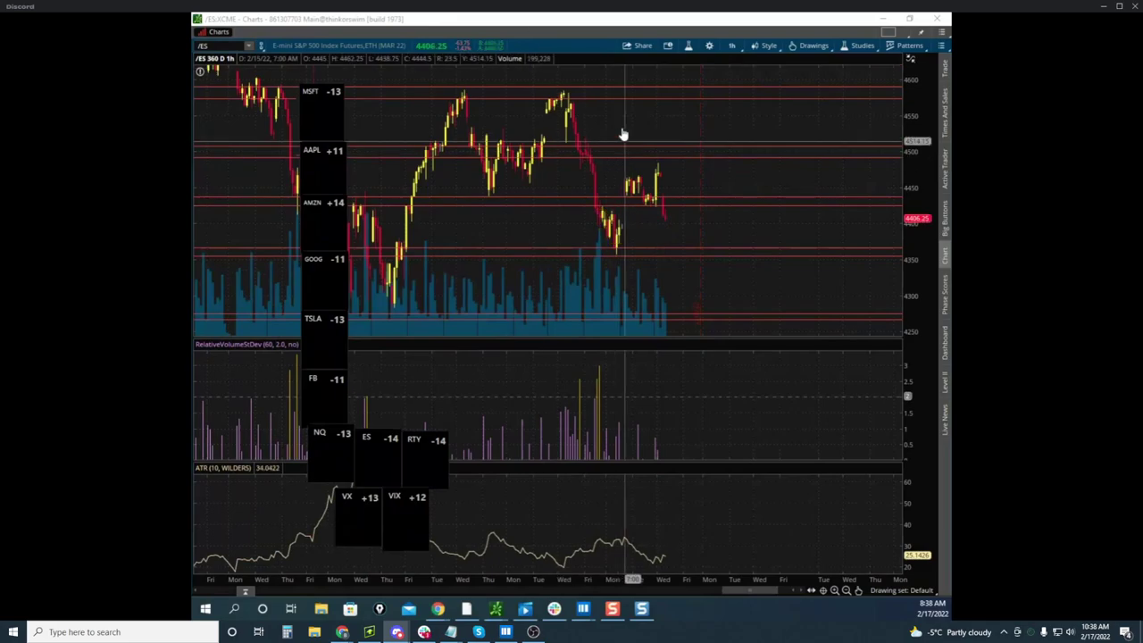
Bring earlier /ES history into view, clear the old marks, box the 4260 to 4435 range with midlines, and trace the rally from it
drag(624, 135, 718, 126)
key(ctrl+shift+1)
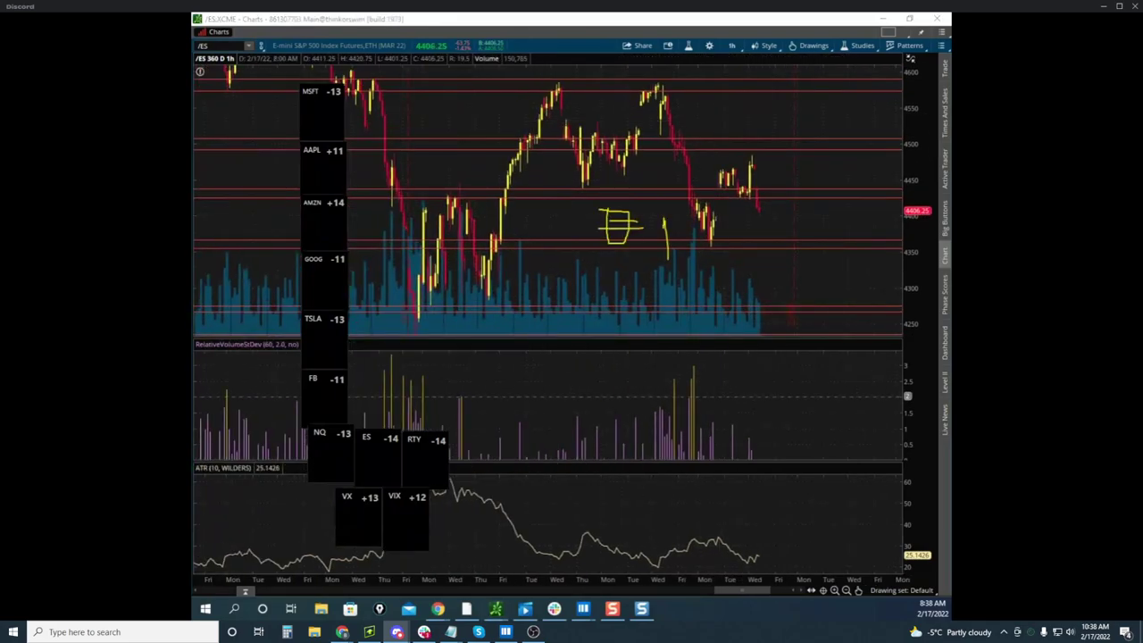
key(ctrl+shift+7)
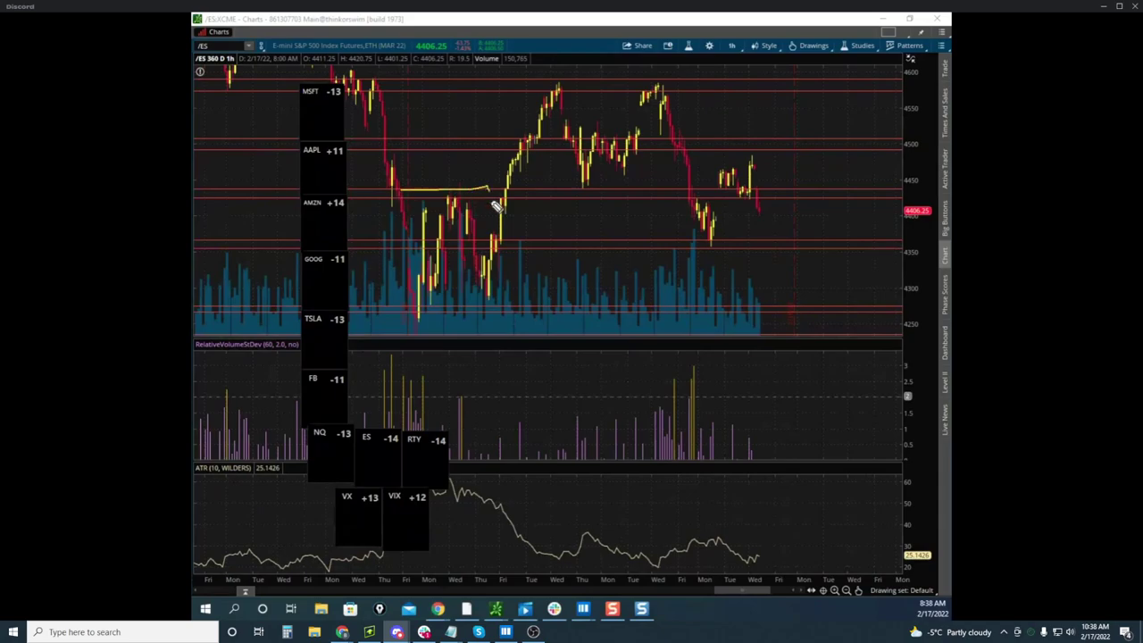
mouse_move(496, 206)
mouse_down()
mouse_move(480, 316)
mouse_move(401, 186)
mouse_move(408, 250)
mouse_move(425, 256)
mouse_up()
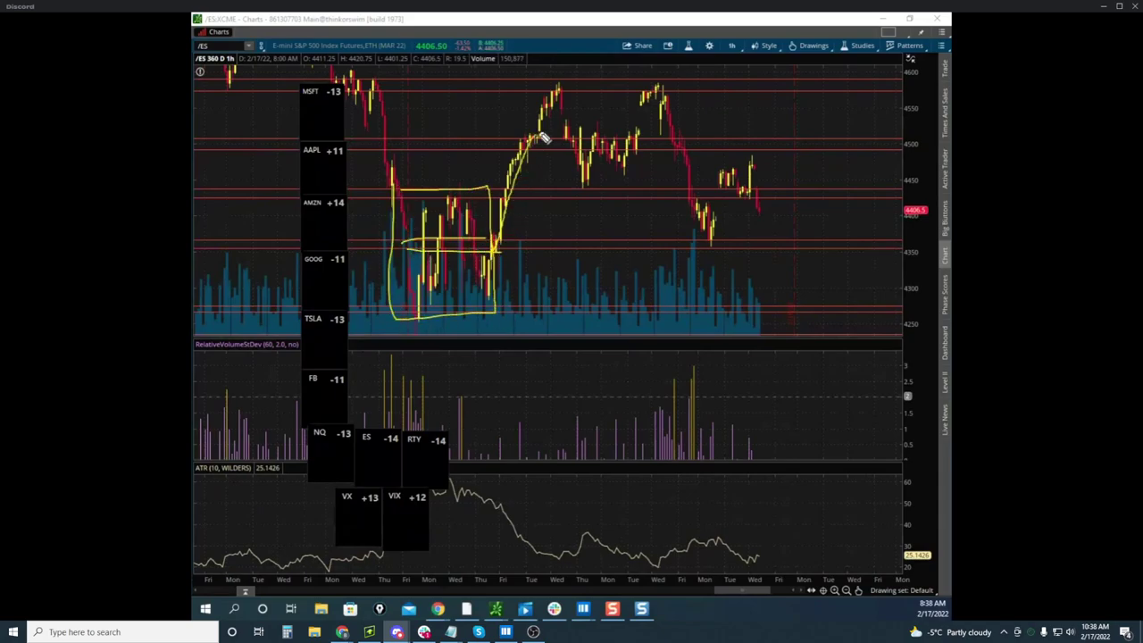
Box the upper /ES range, trace the fall and rebound after it, and extend the lower range's midline and upper box's base rightward
mouse_move(581, 100)
mouse_down()
mouse_move(688, 173)
mouse_move(536, 184)
mouse_move(540, 93)
mouse_up()
drag(691, 197, 696, 209)
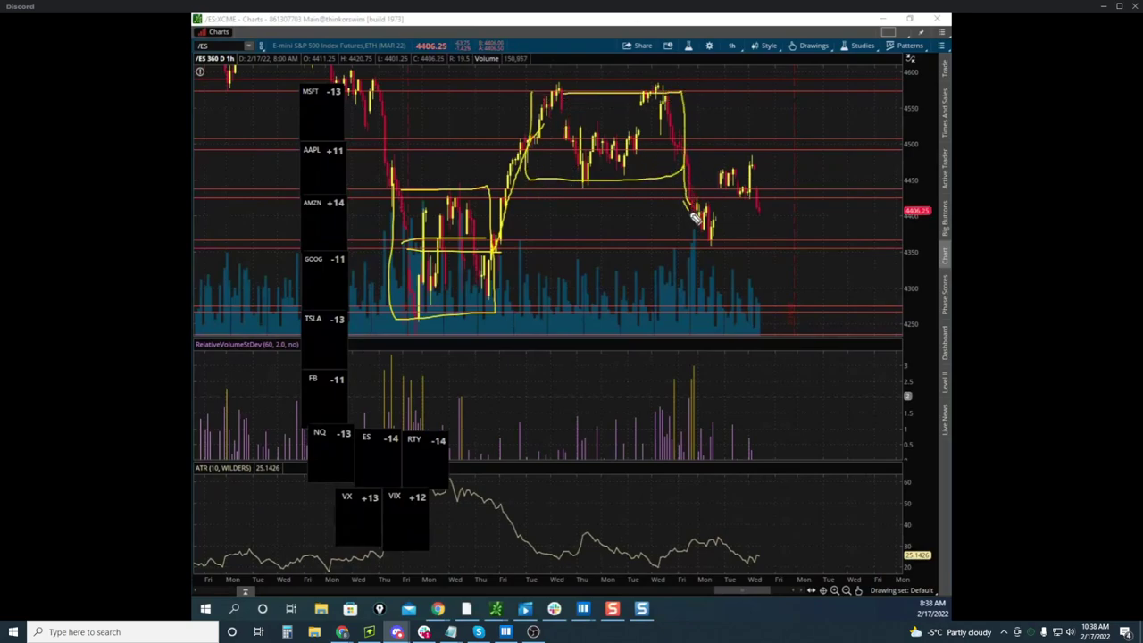
drag(491, 253, 708, 242)
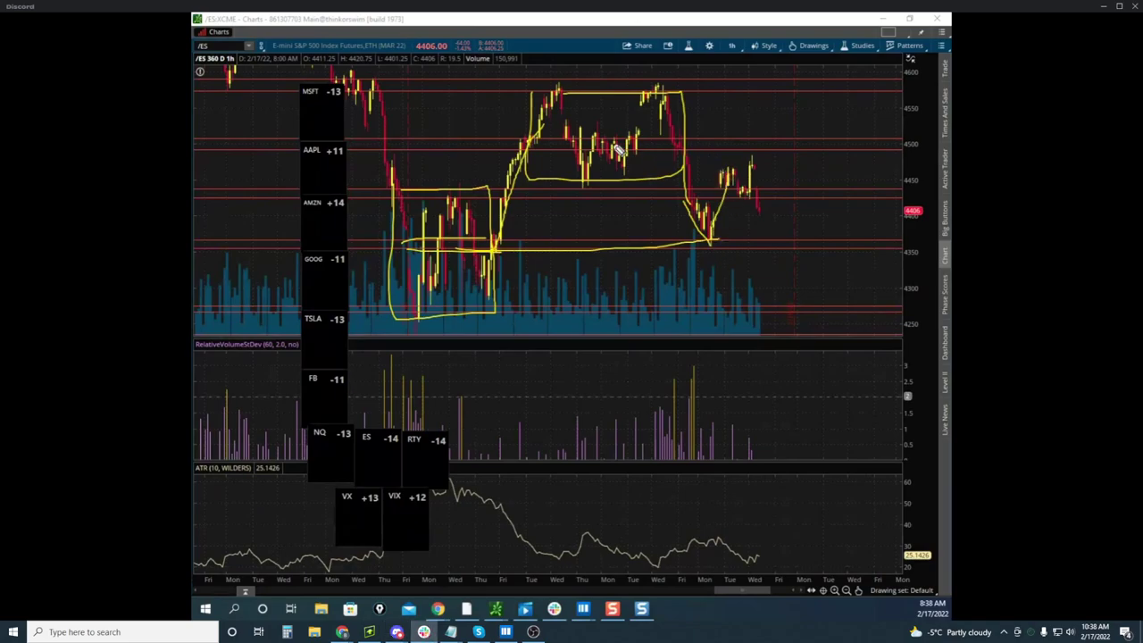
drag(536, 173, 599, 173)
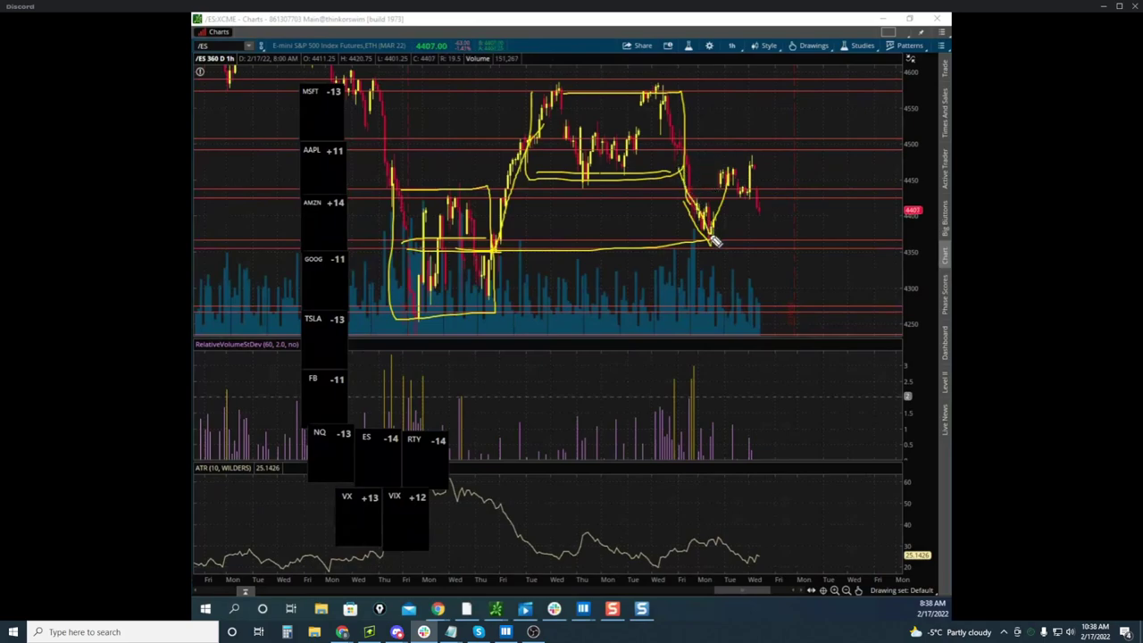
drag(712, 238, 725, 174)
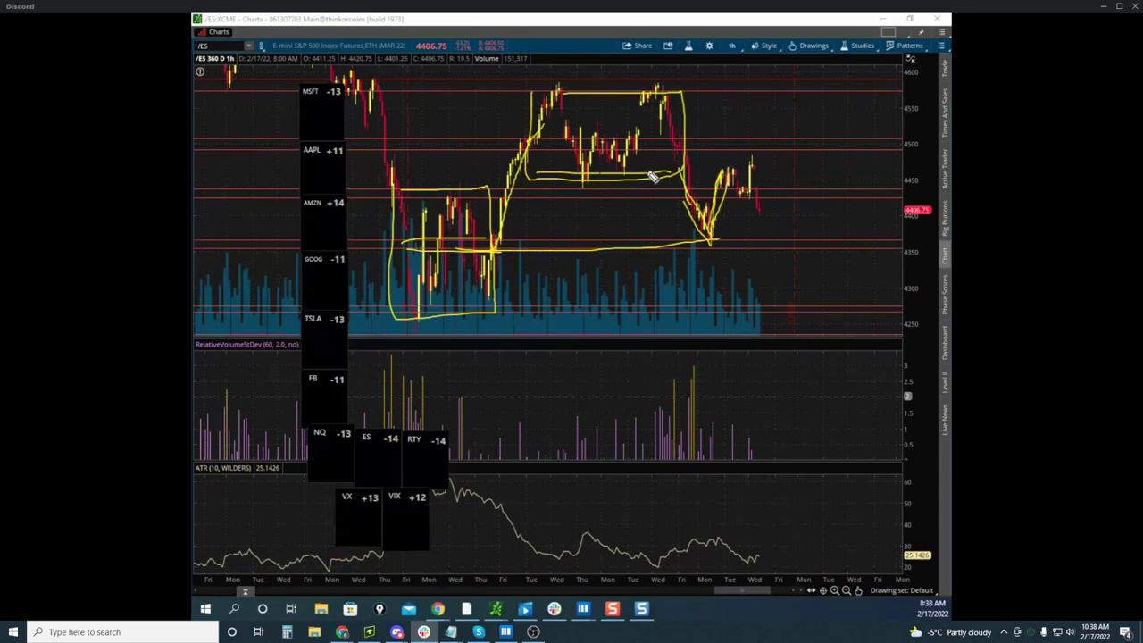
mouse_move(708, 176)
mouse_down()
mouse_move(749, 177)
mouse_move(755, 193)
mouse_up()
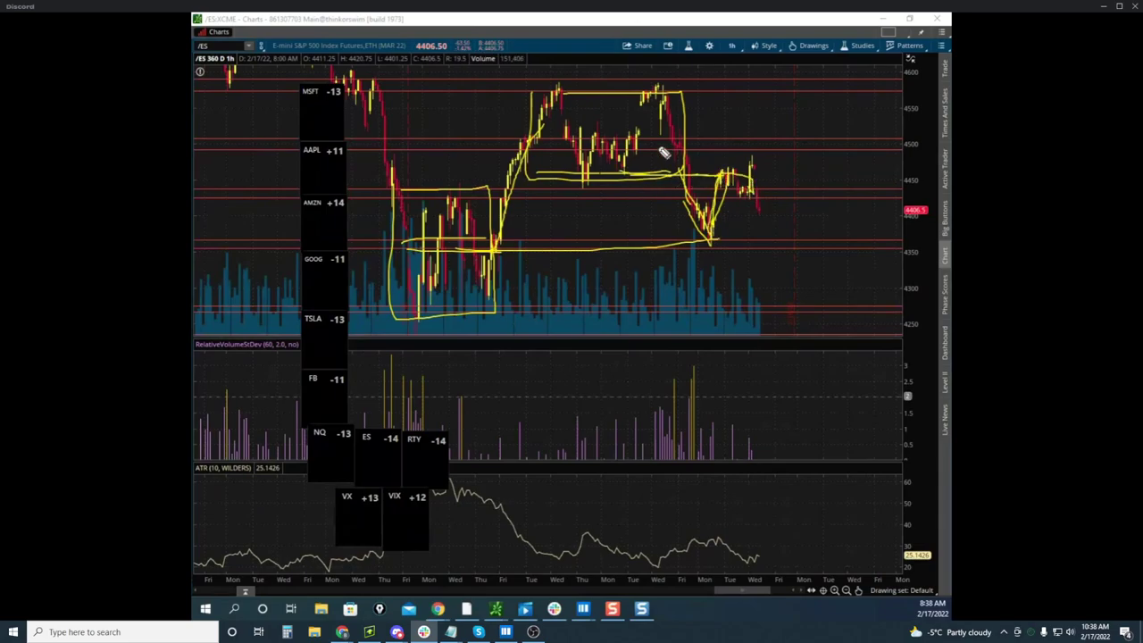
Mark the upper range's midlines near 4500, sketch an arc rejecting there, and circle the target zone near 4350 on the lower midline
drag(553, 137, 733, 143)
drag(581, 151, 705, 163)
drag(767, 139, 806, 274)
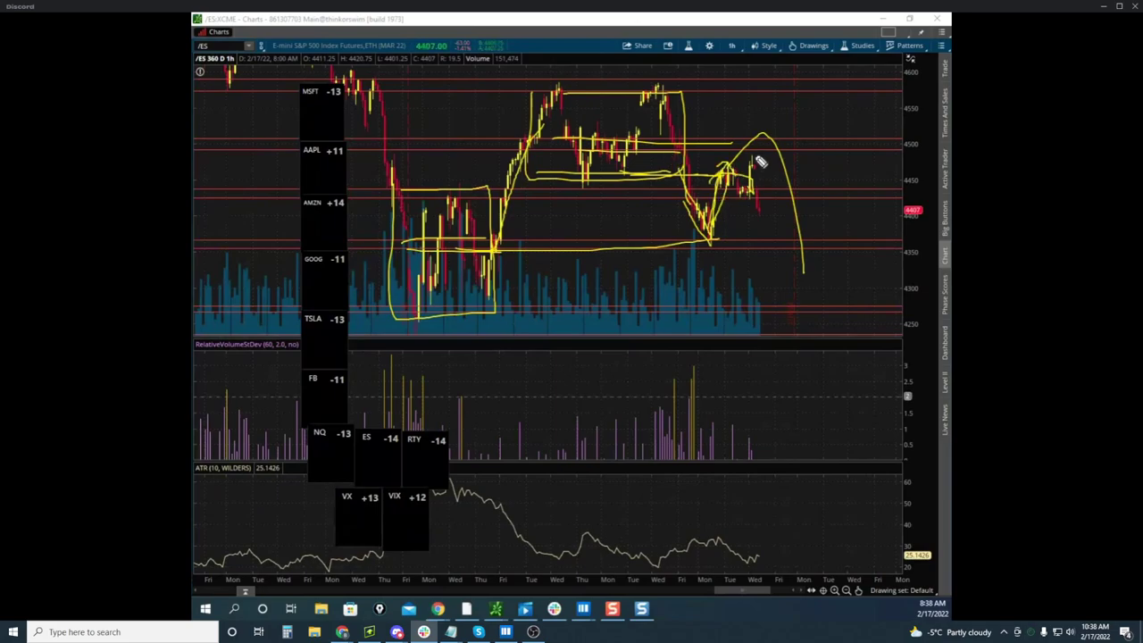
drag(764, 230, 765, 269)
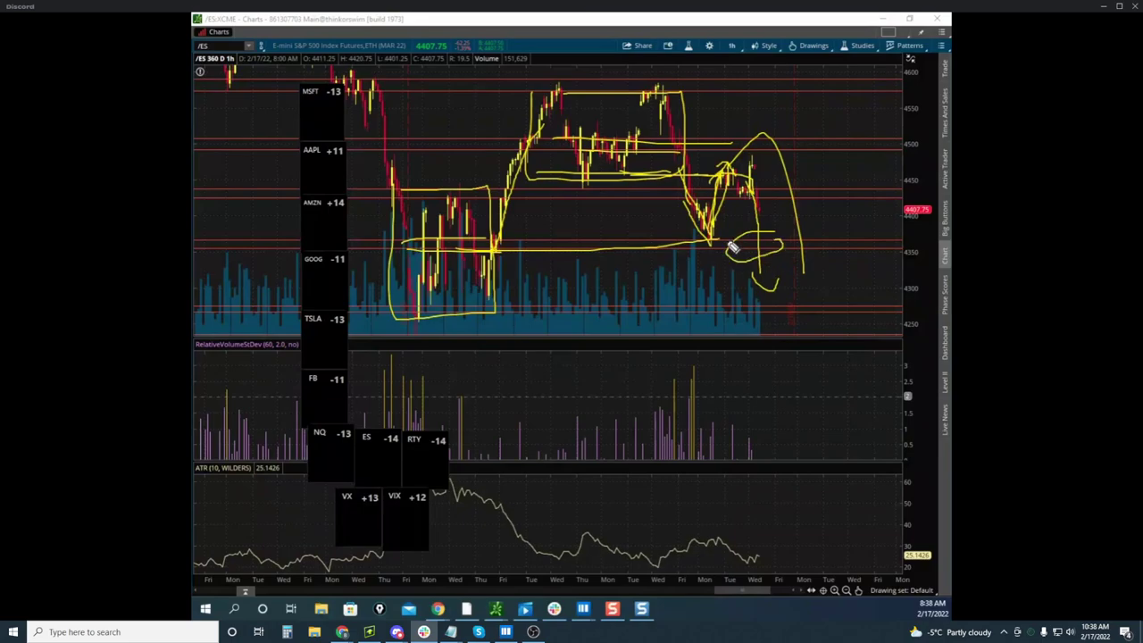
drag(474, 256, 718, 251)
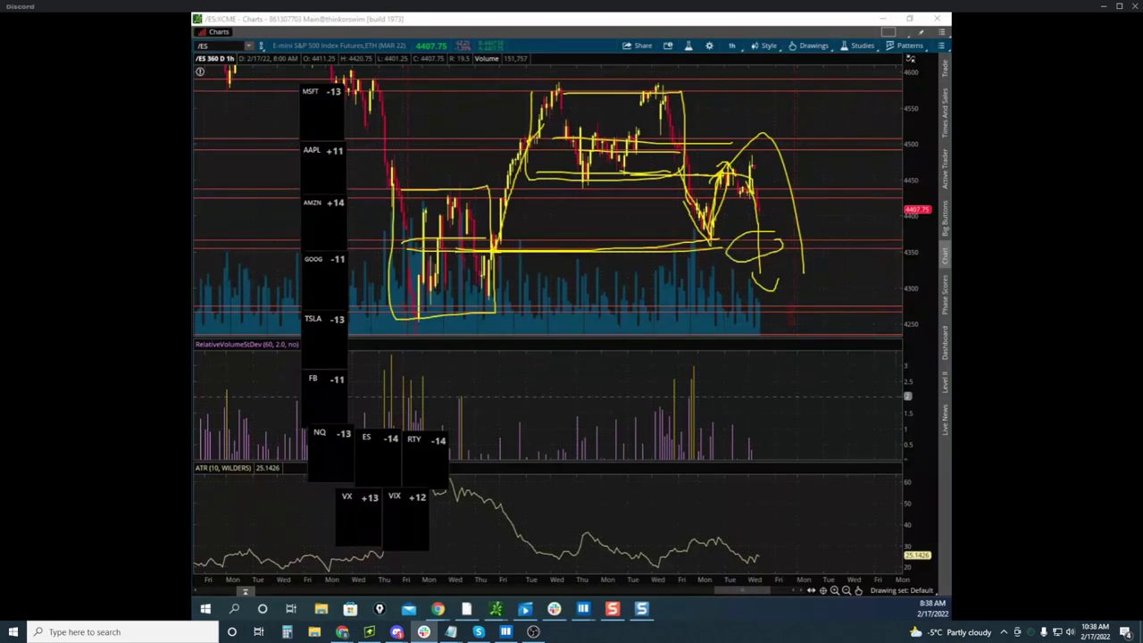
Clear the annotations and mark the support zone below the current price with two short horizontal lines near 4360
key(e)
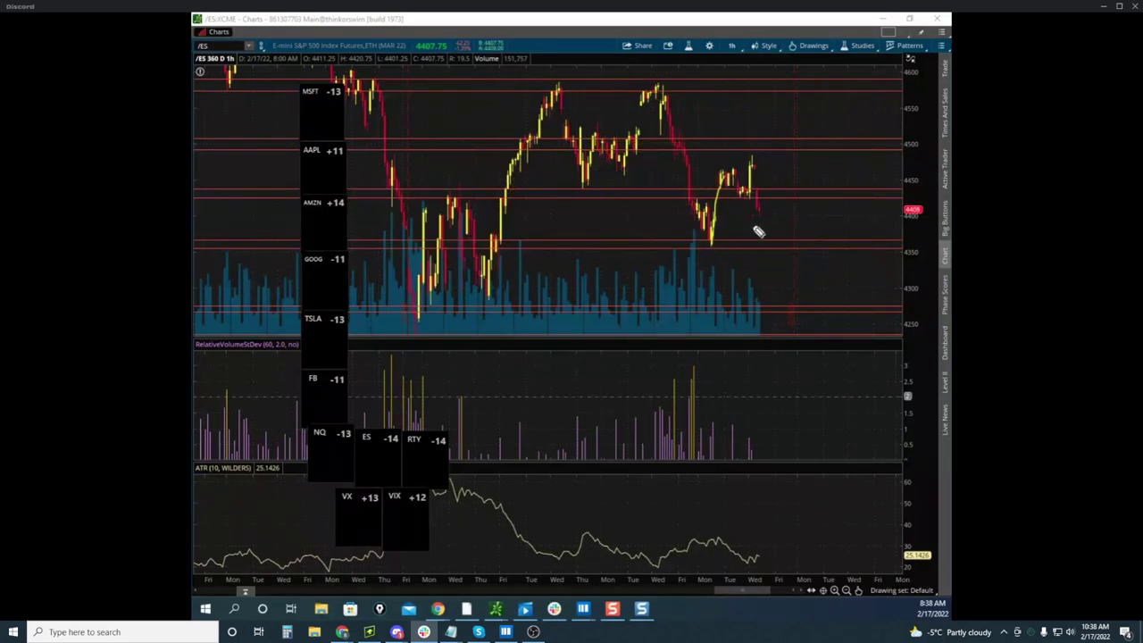
drag(746, 240, 783, 241)
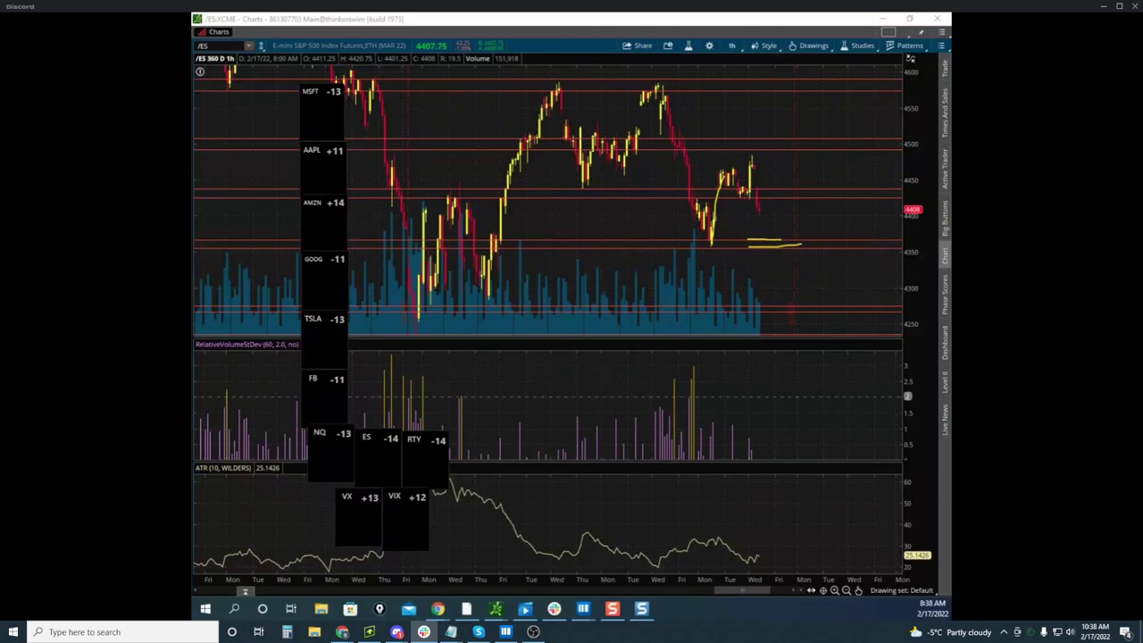
Replace the old /ES marks with traces of the latest drop, a circle around the previous low and support lines near 4360
key(e)
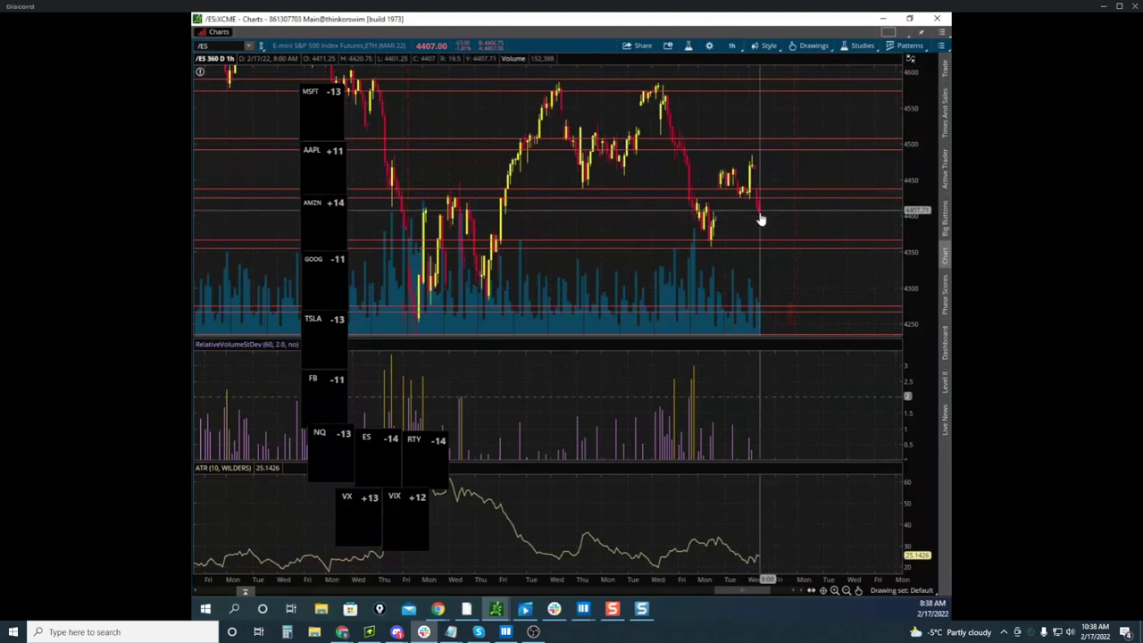
drag(748, 243, 801, 245)
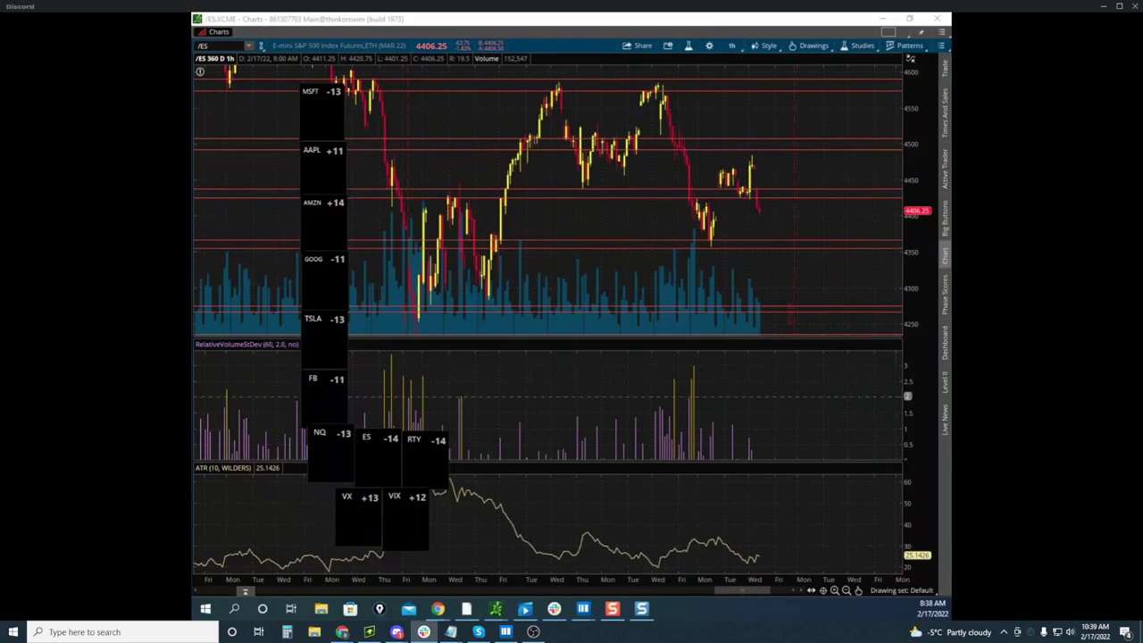
mouse_move(753, 191)
mouse_down()
mouse_move(765, 187)
mouse_move(764, 213)
mouse_up()
drag(722, 212, 770, 265)
drag(628, 248, 815, 243)
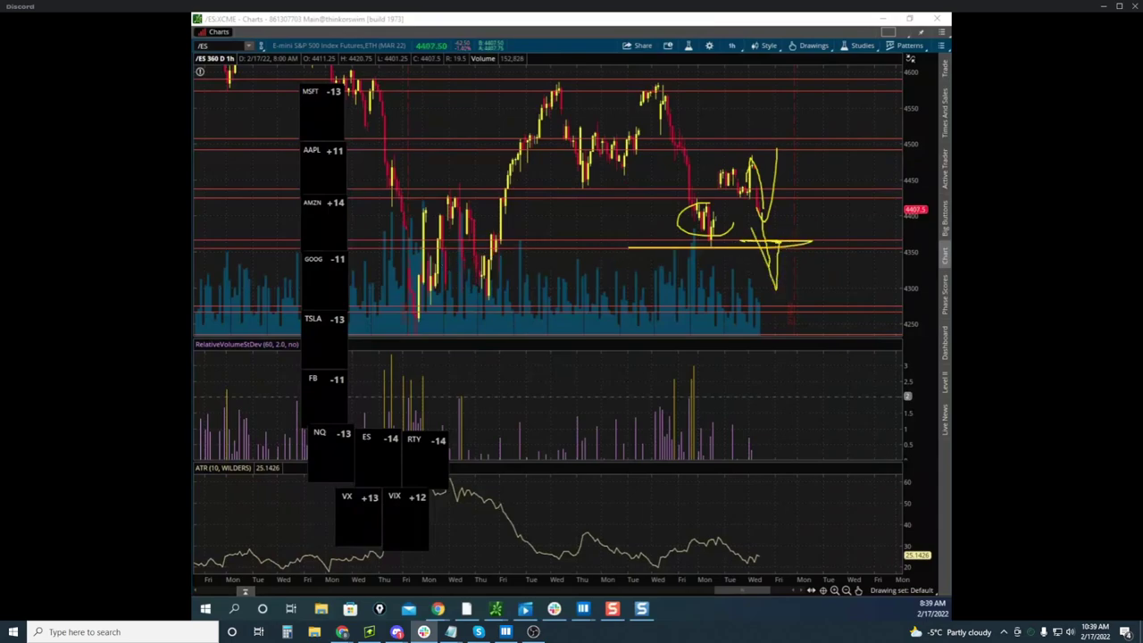
Switch to Bookmap and view the E-mini S&P 500 heatmap, followed by a closer look at the E-mini Nasdaq-100 heatmap
key(Escape)
drag(747, 26, 191, 98)
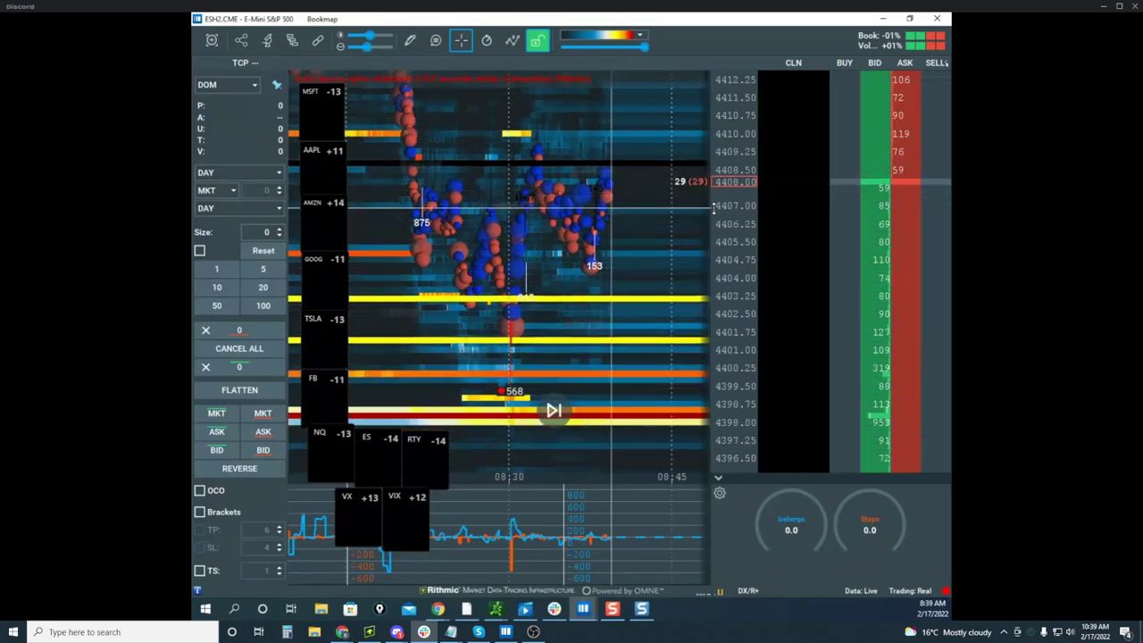
drag(193, 116, 646, 73)
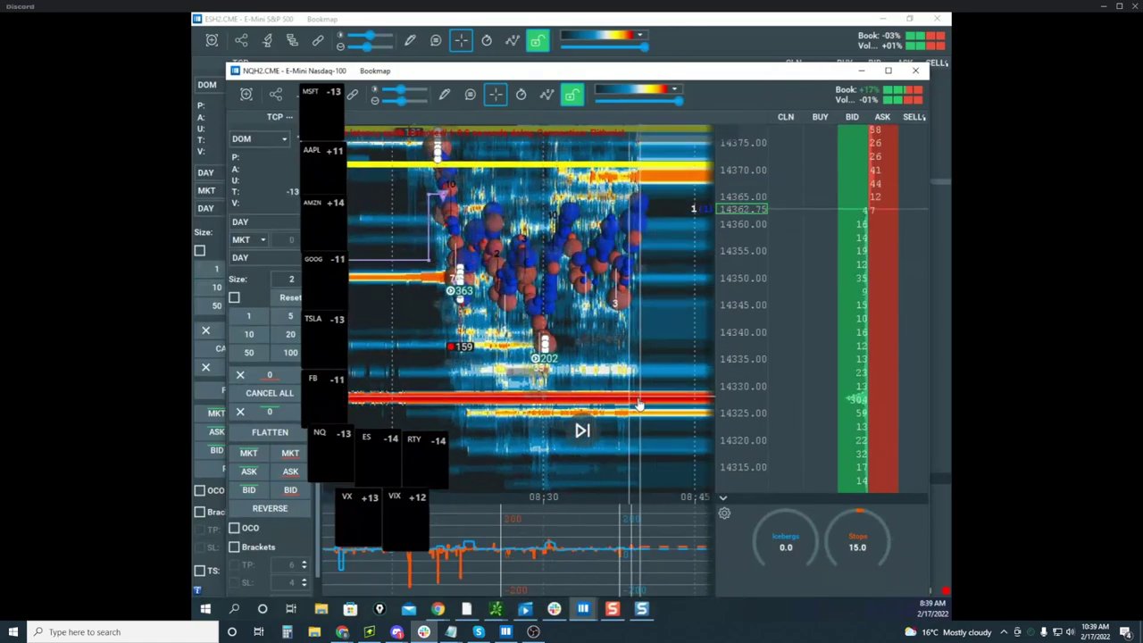
scroll(729, 294, up, 3)
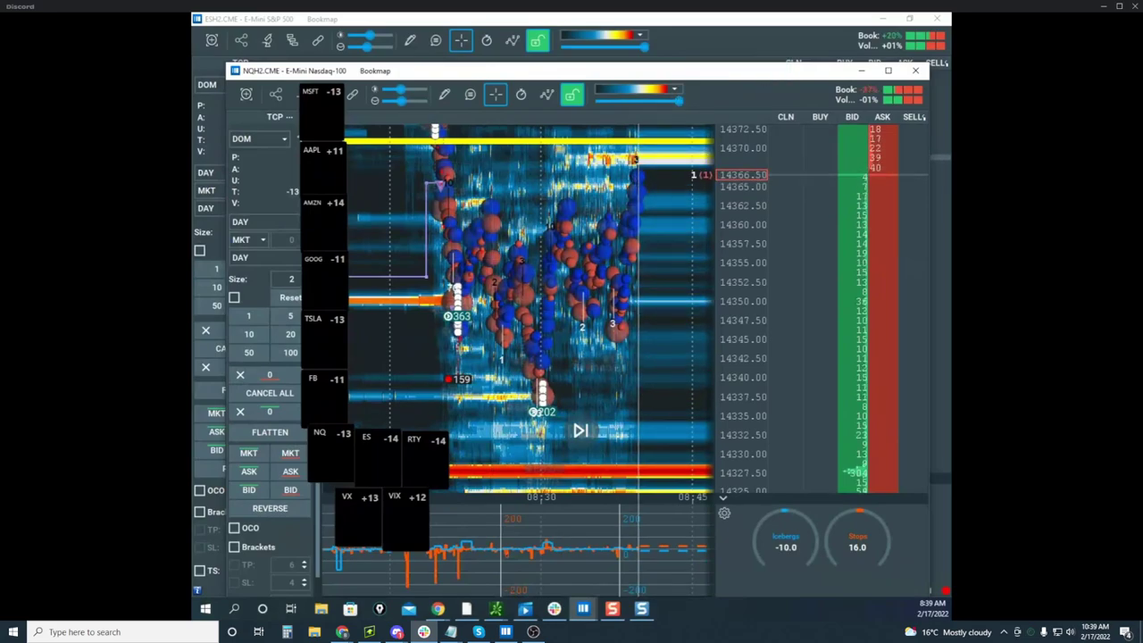
Bring up the remote desktop session in the browser and point out the S&P 500 breadth chart beside the natural gas report
drag(193, 184, 666, 166)
click(765, 177)
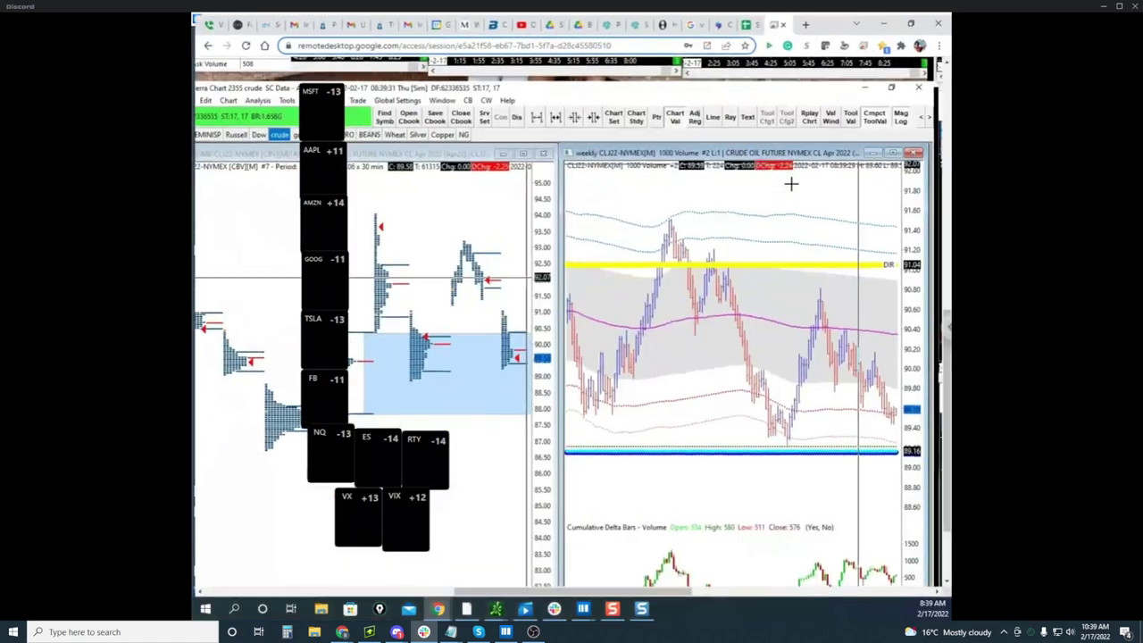
drag(947, 413, 947, 199)
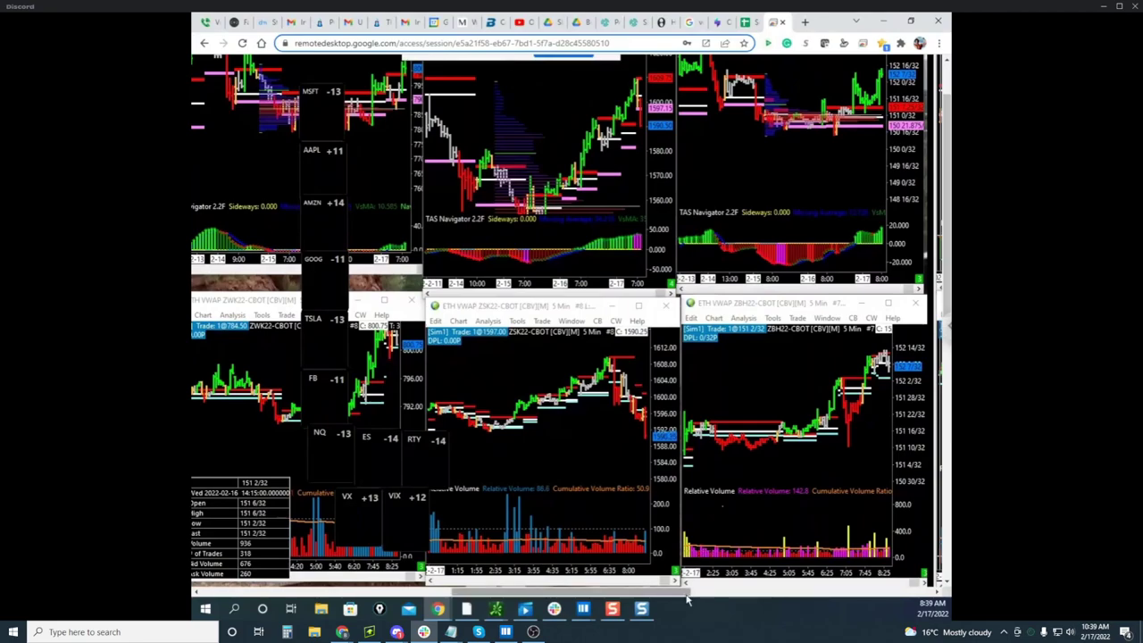
drag(685, 598, 408, 600)
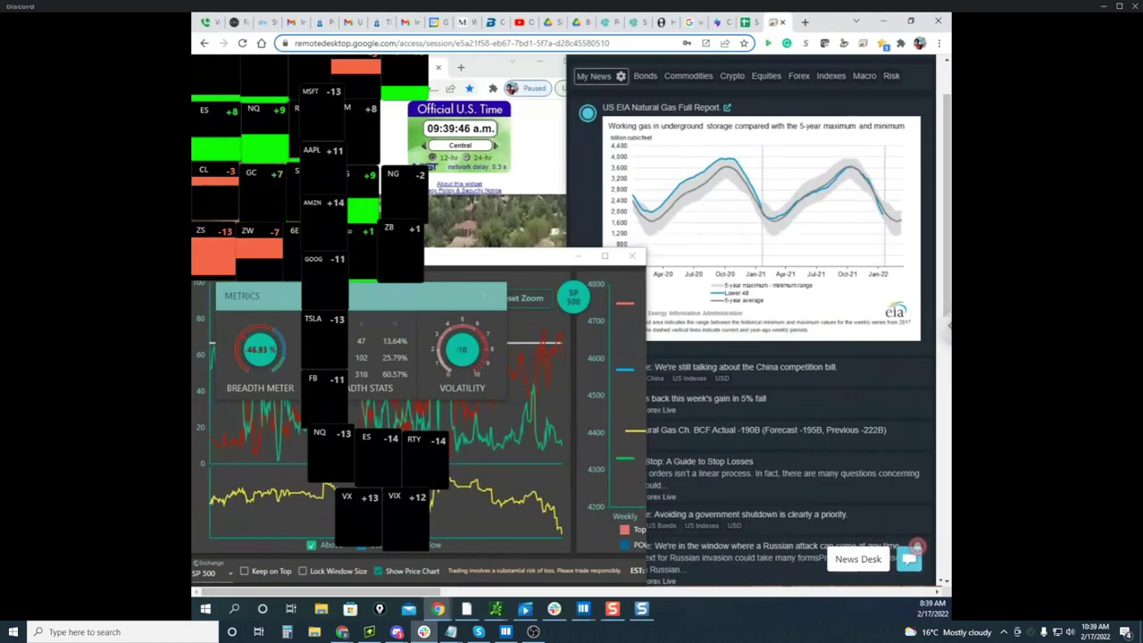
key(ctrl+alt+g)
key(Delete)
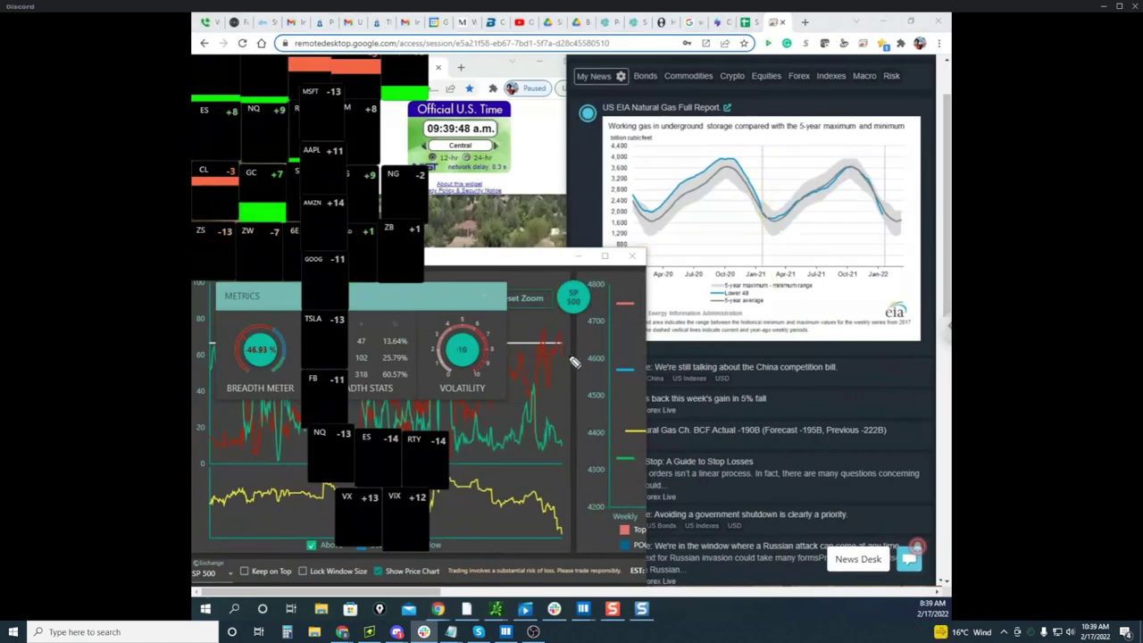
drag(561, 347, 563, 405)
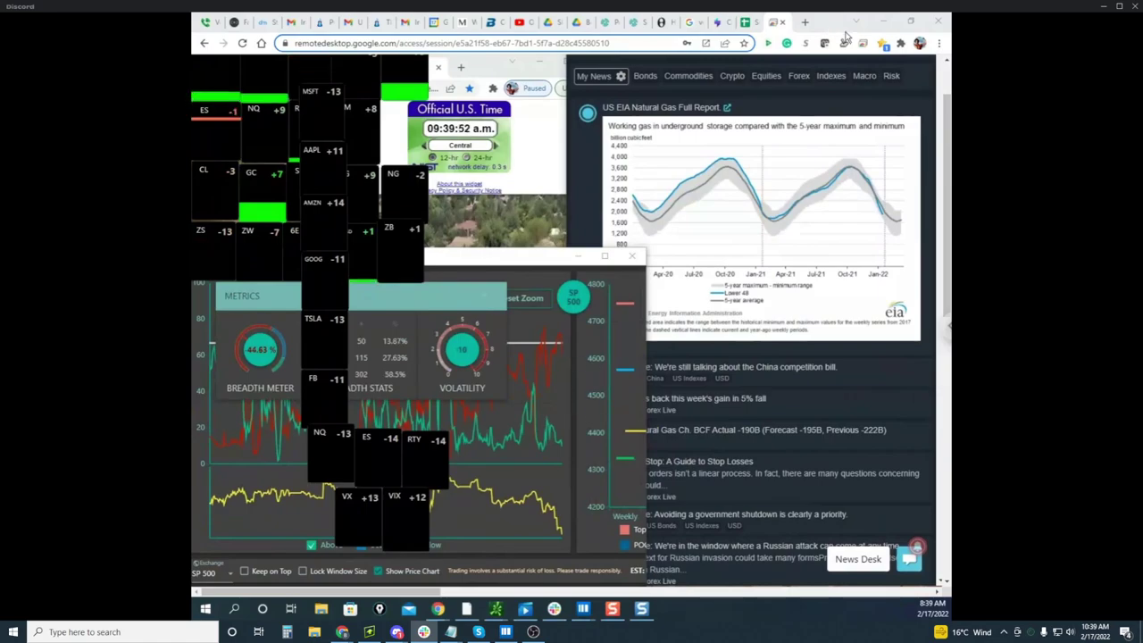
Return to Bookmap, put the Nasdaq-100 window away and view a wider price range on the E-mini S&P 500 heatmap
drag(829, 25, 194, 156)
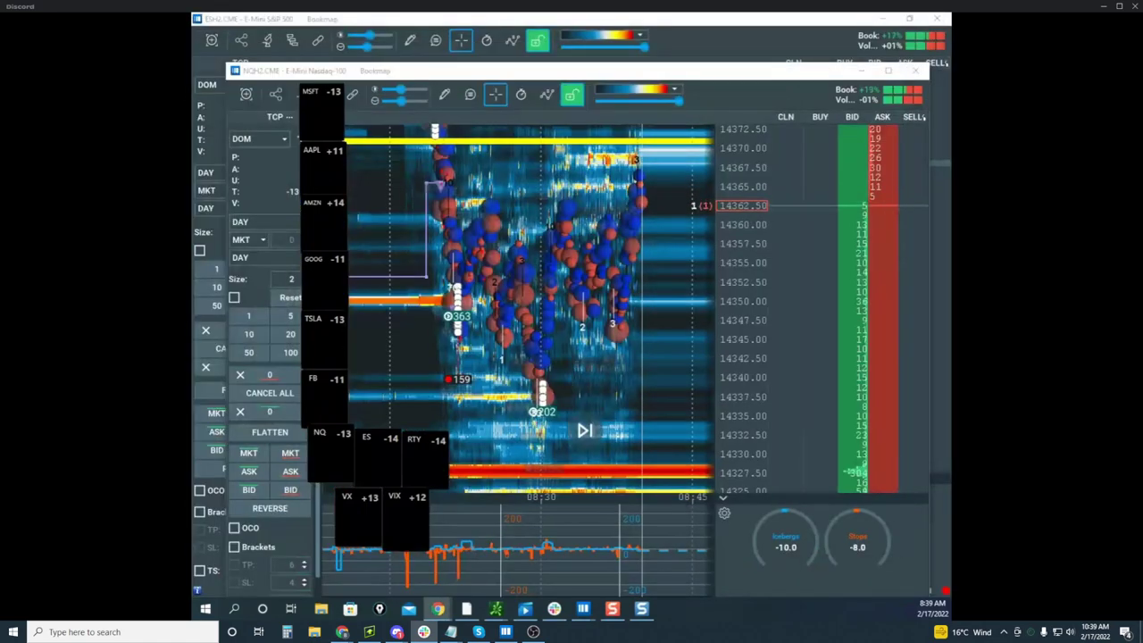
click(862, 70)
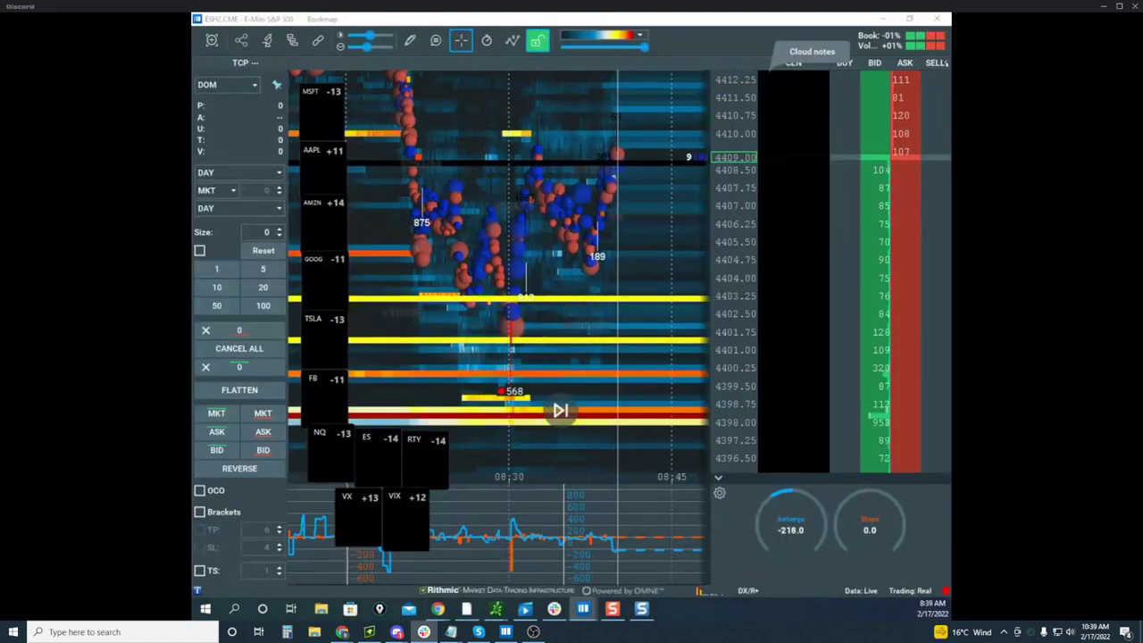
scroll(737, 204, down, 2)
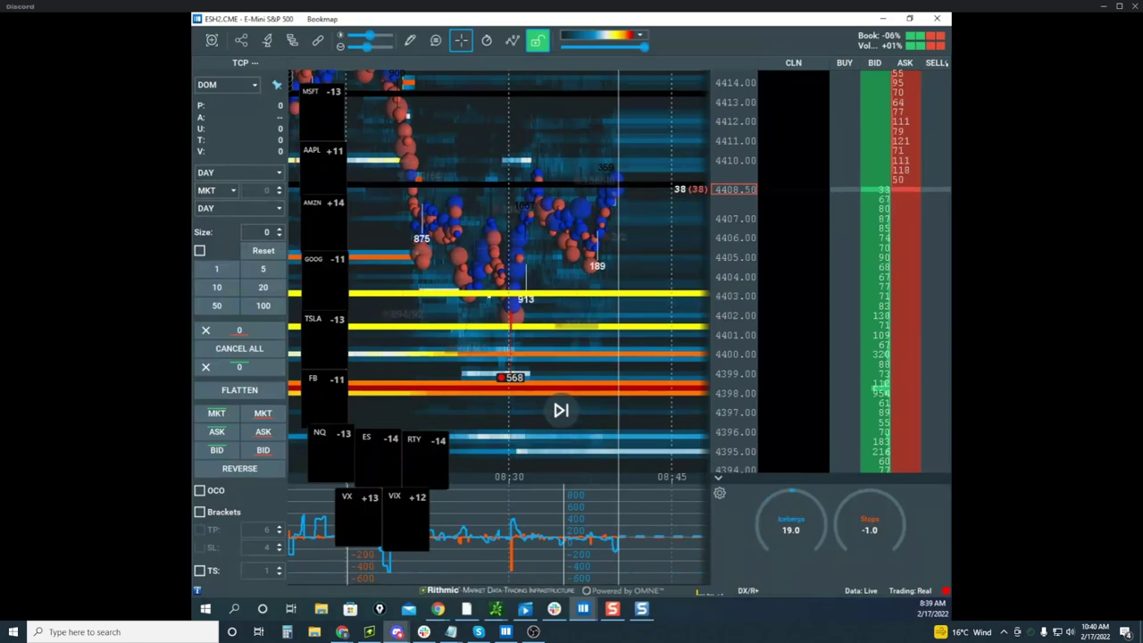
Bring the multi-instrument Bookmap window to full size and view several hours of the ZWH2 wheat futures heatmap
drag(376, 13, 420, 76)
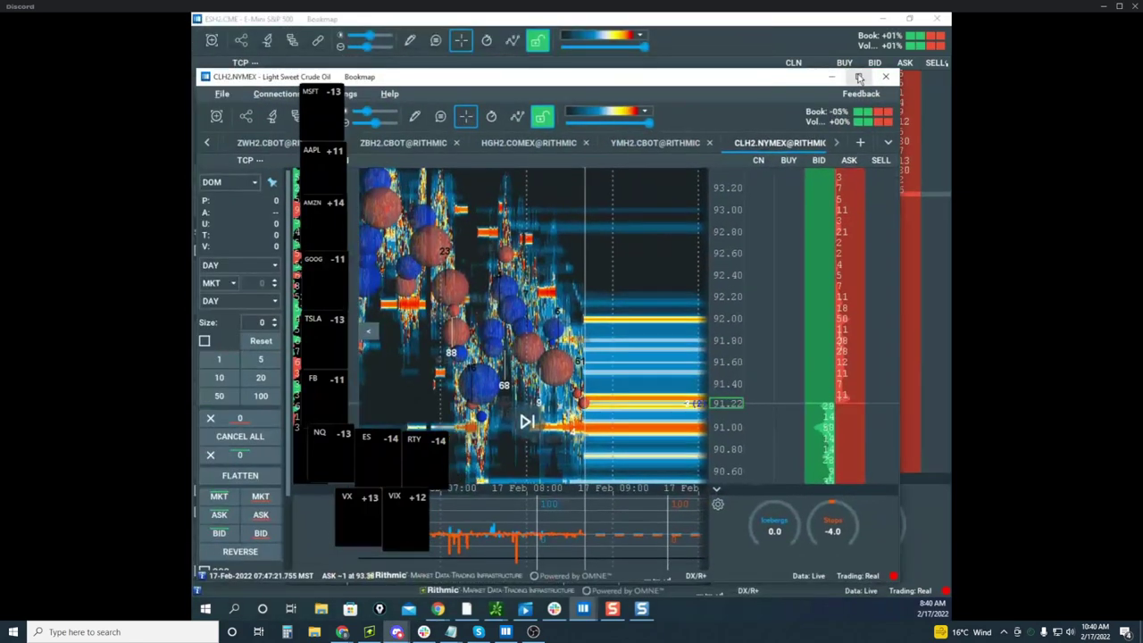
double_click(418, 77)
click(286, 82)
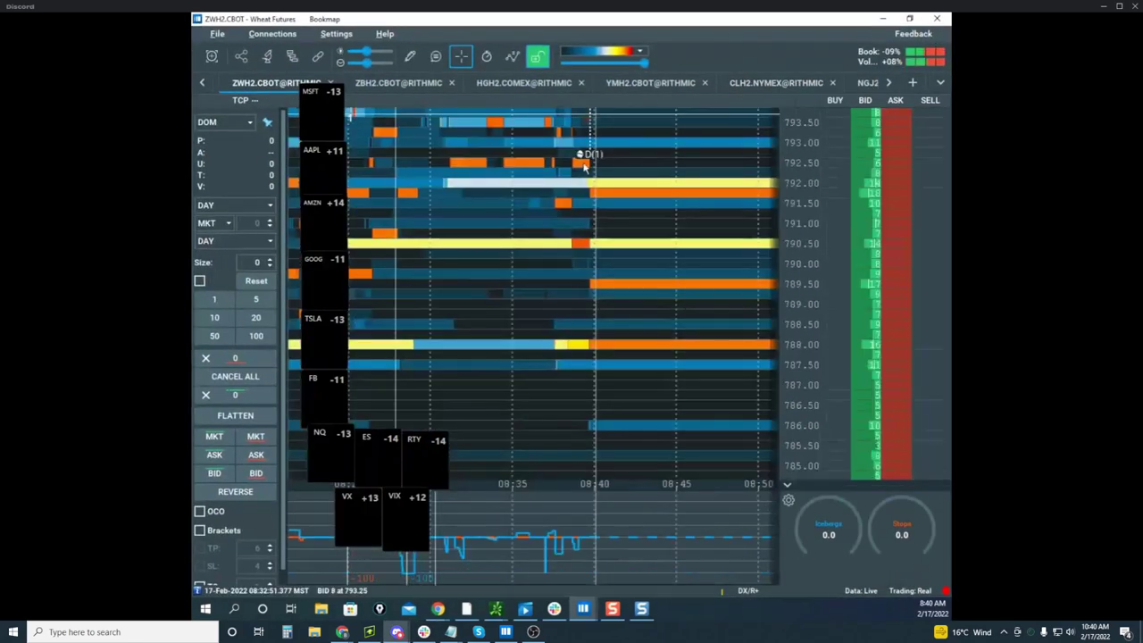
scroll(787, 183, down, 5)
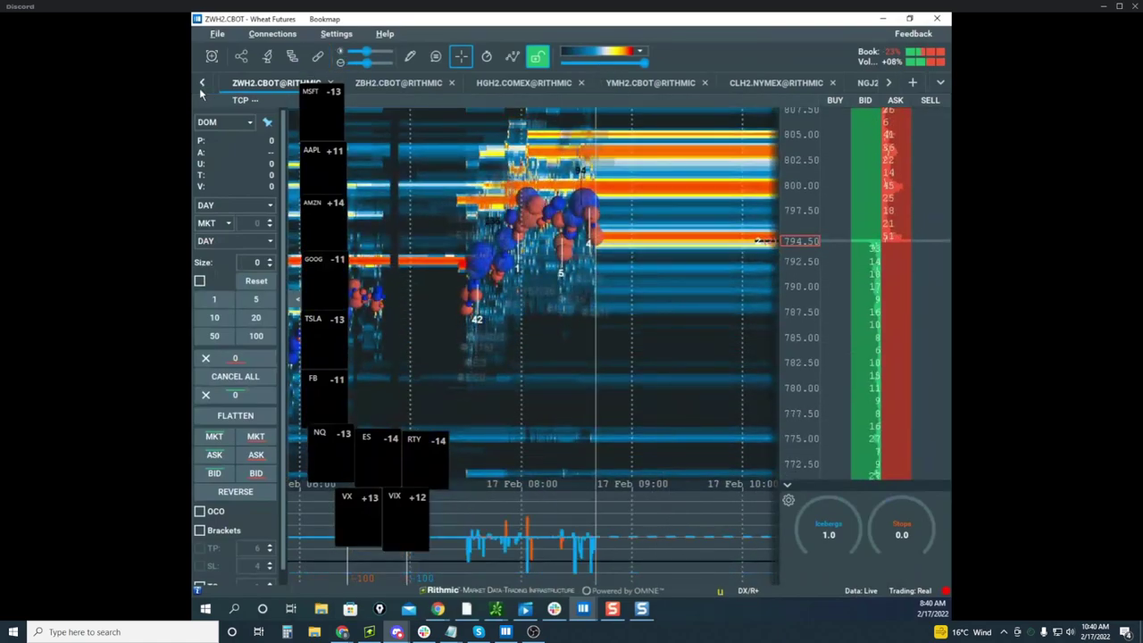
Switch to the Chrome browser at full size and open the CME Group home page in a new tab
drag(543, 22, 661, 107)
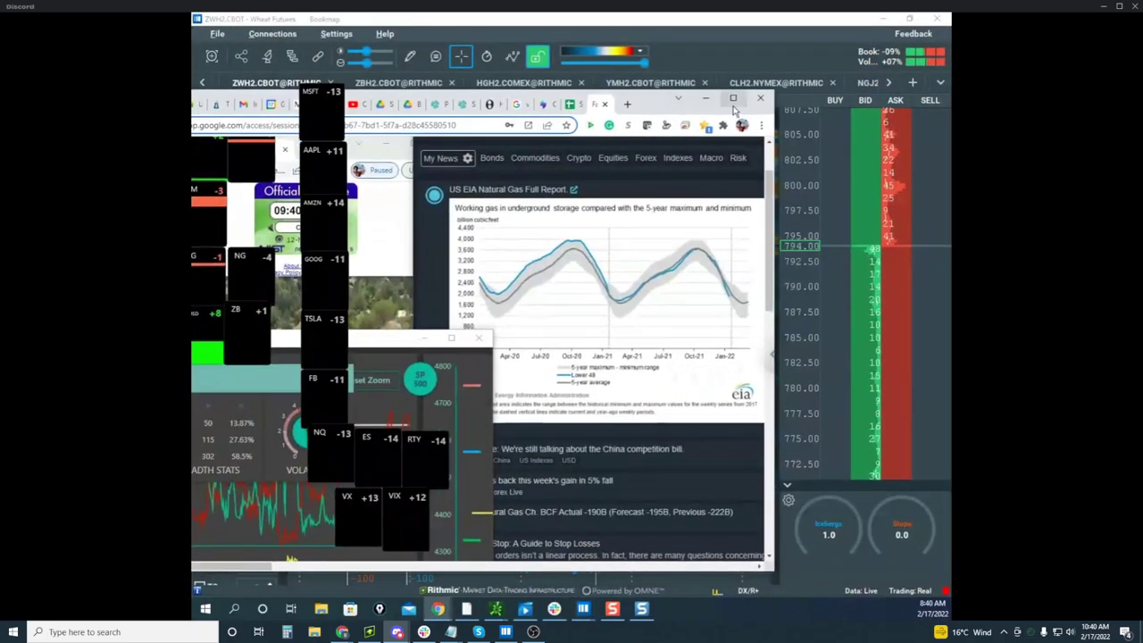
click(734, 107)
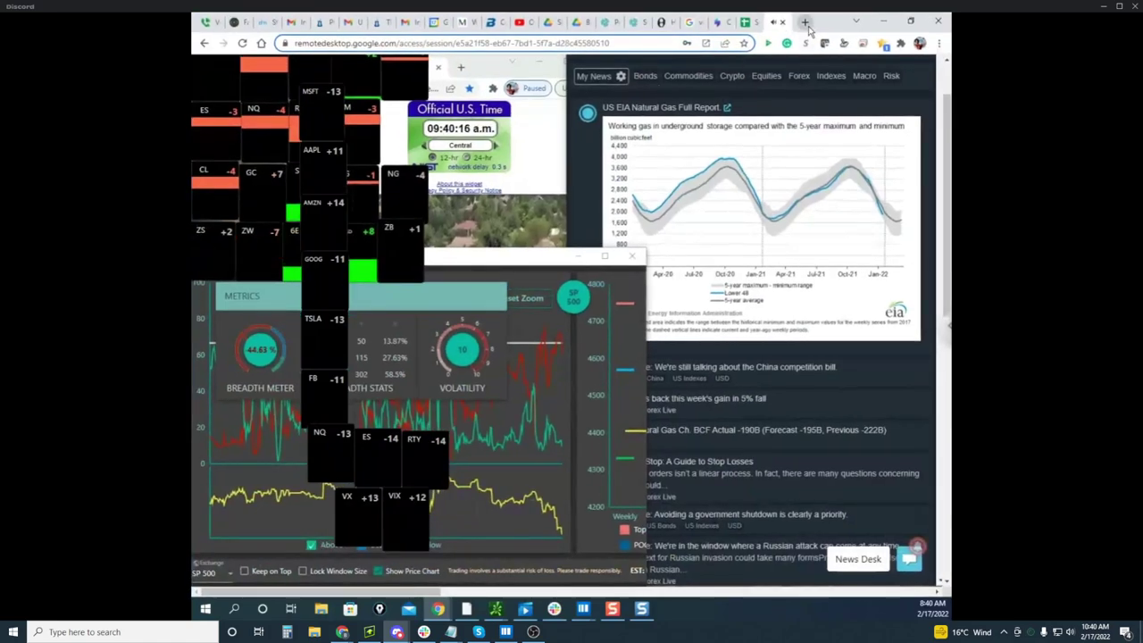
click(805, 22)
text(cme)
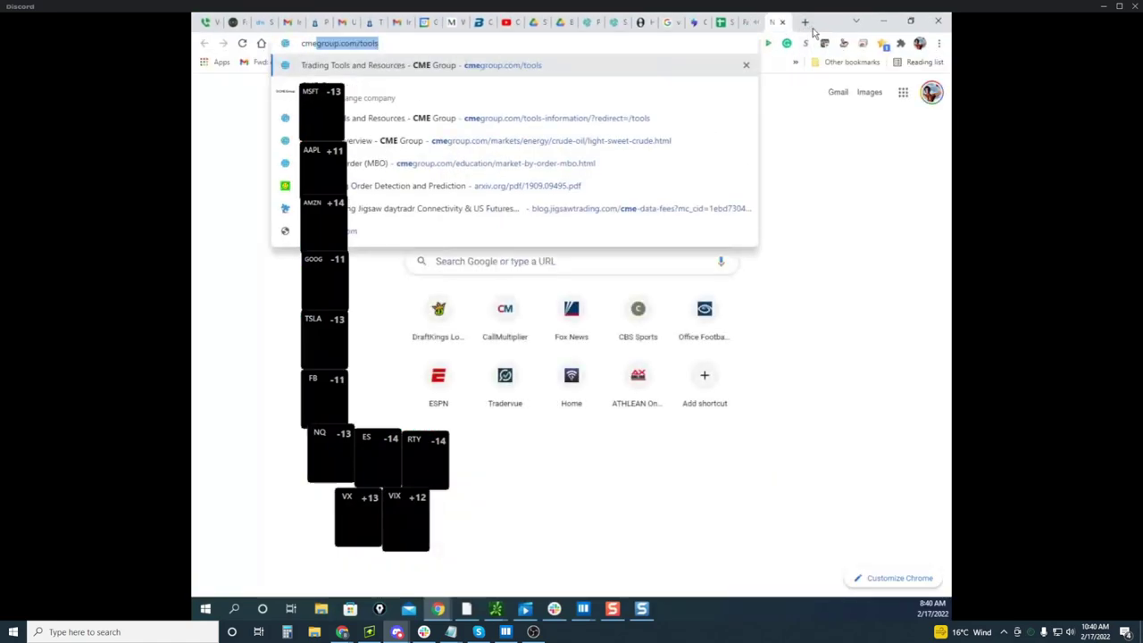
key(Return)
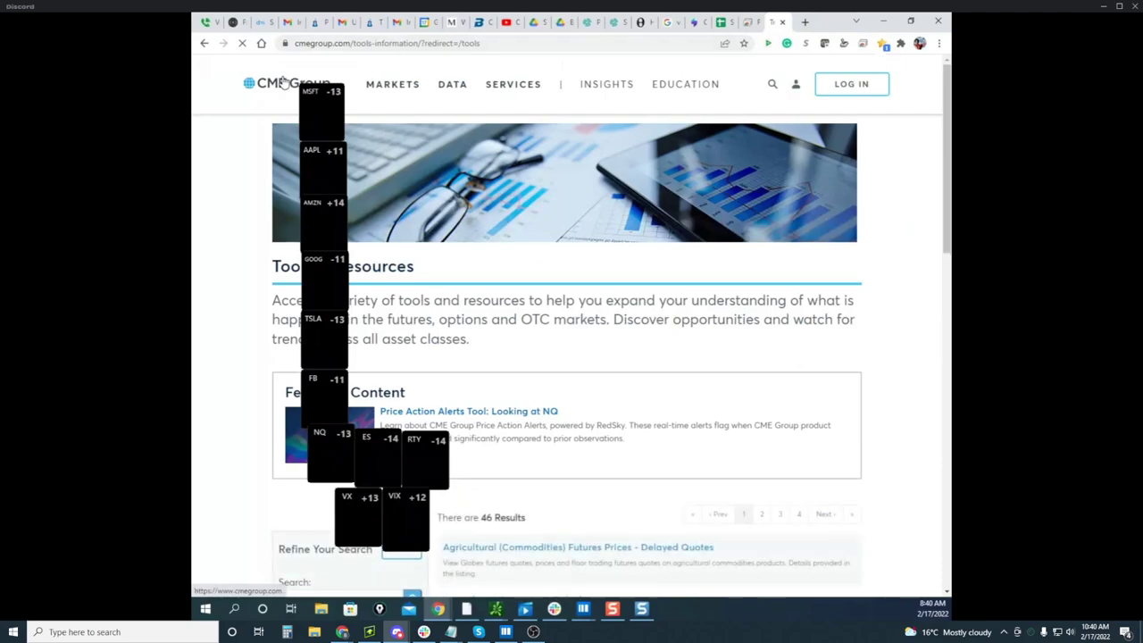
click(289, 86)
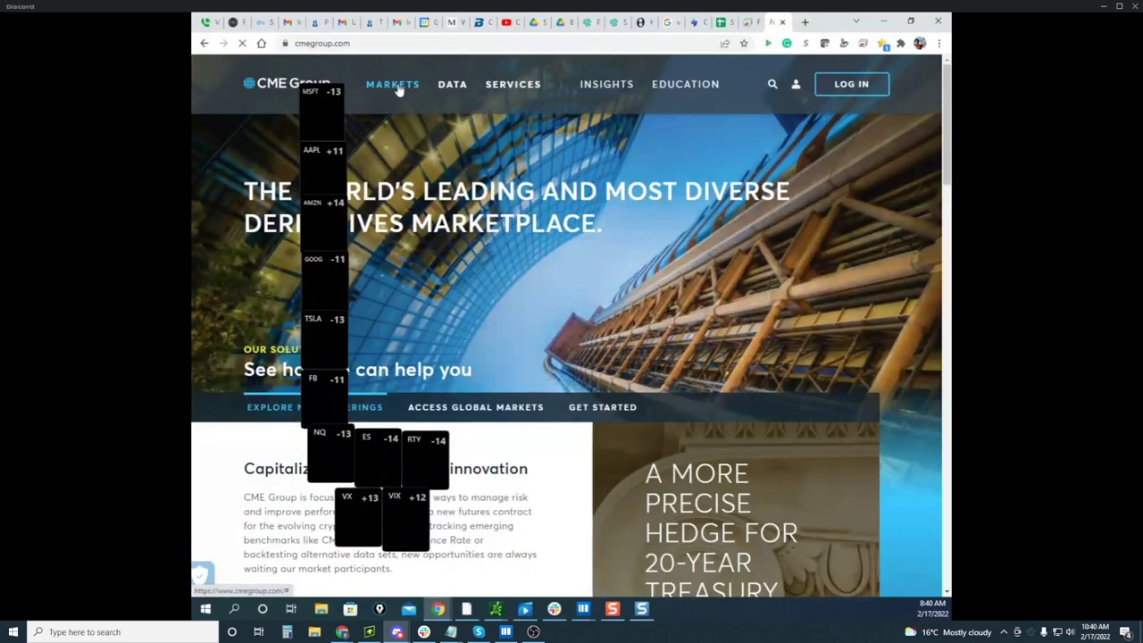
Find Chicago SRW Wheat among the agriculture products and open its futures quotes table
click(397, 87)
click(398, 88)
click(399, 91)
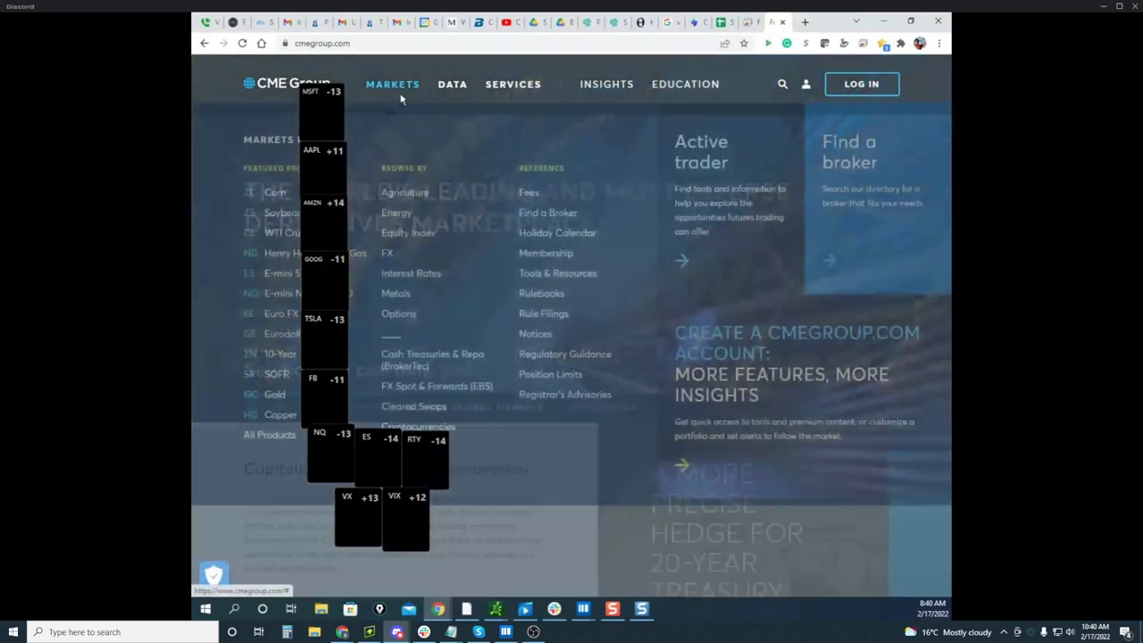
click(406, 203)
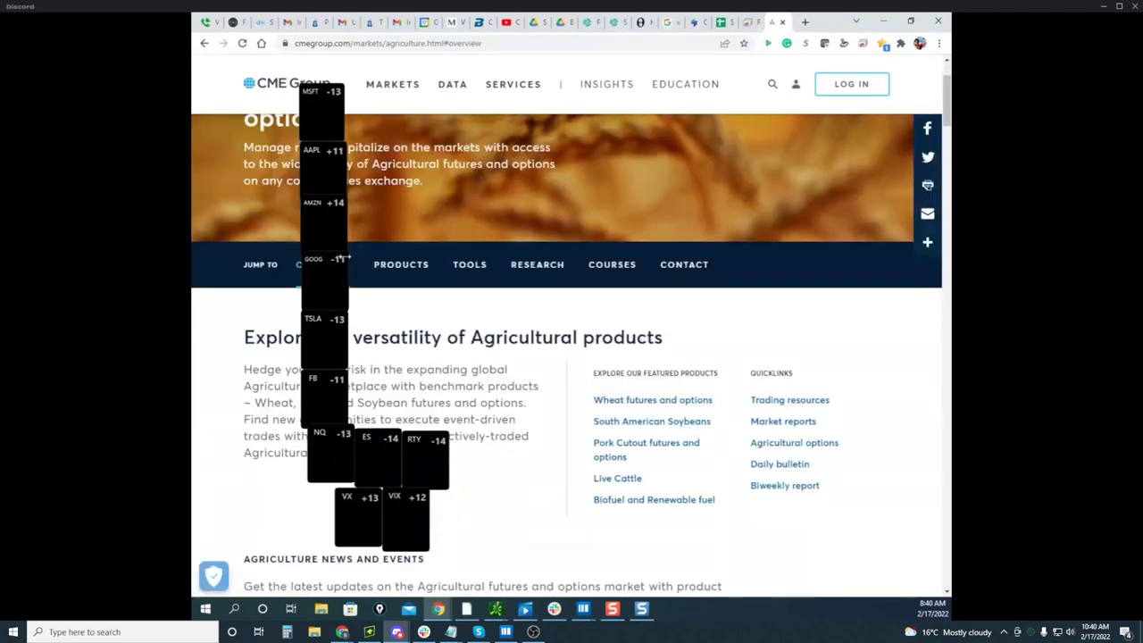
click(395, 263)
scroll(872, 327, down, 3)
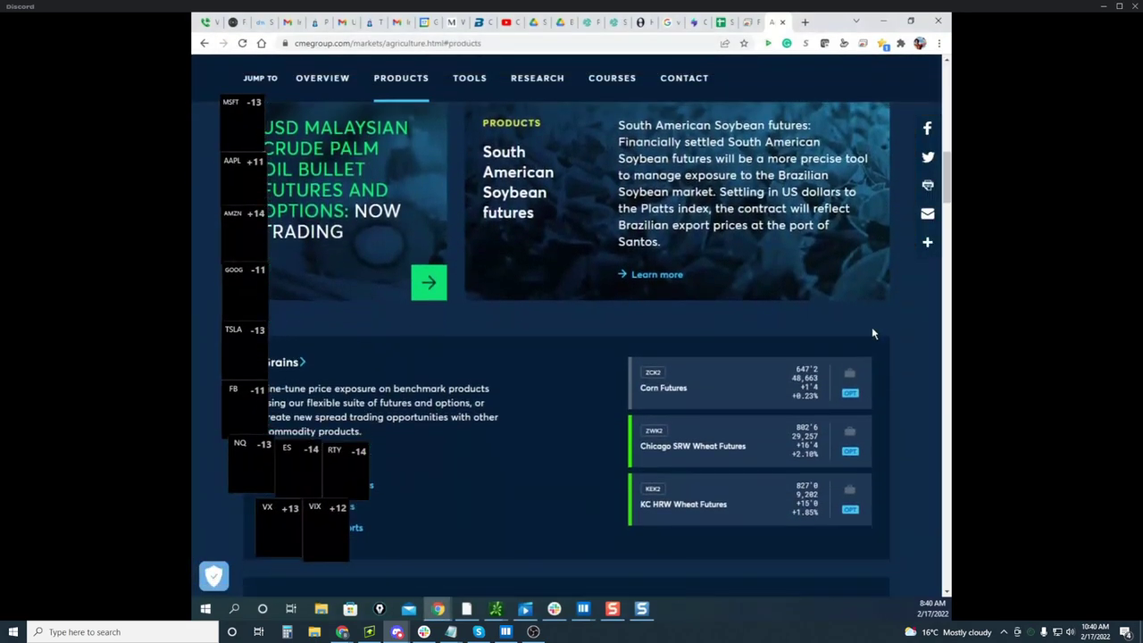
click(741, 338)
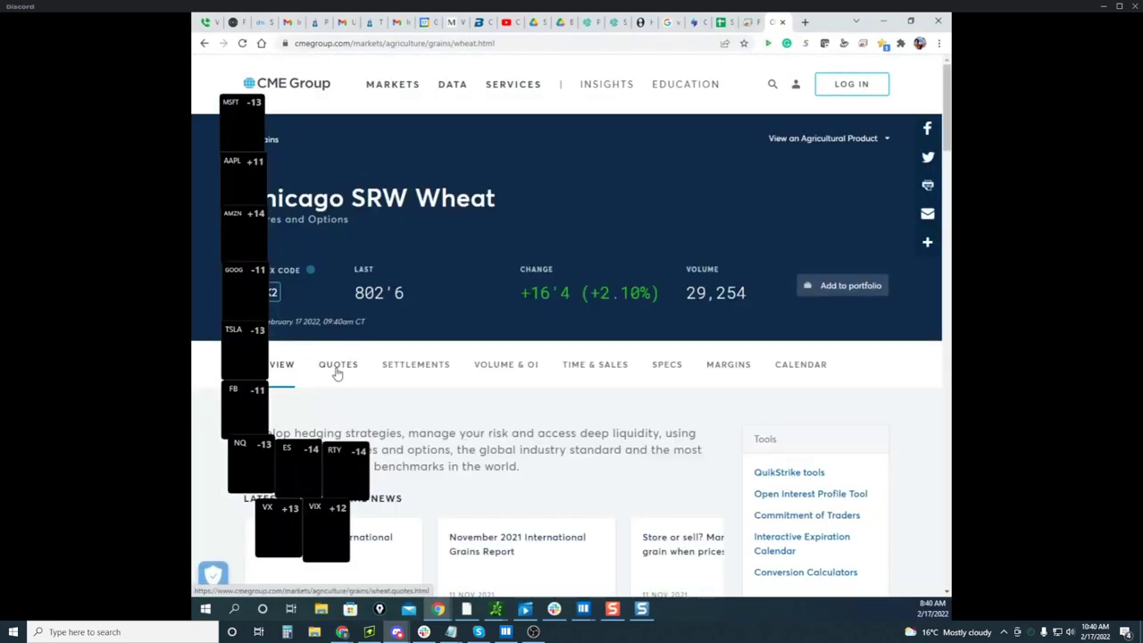
click(336, 366)
scroll(696, 313, down, 8)
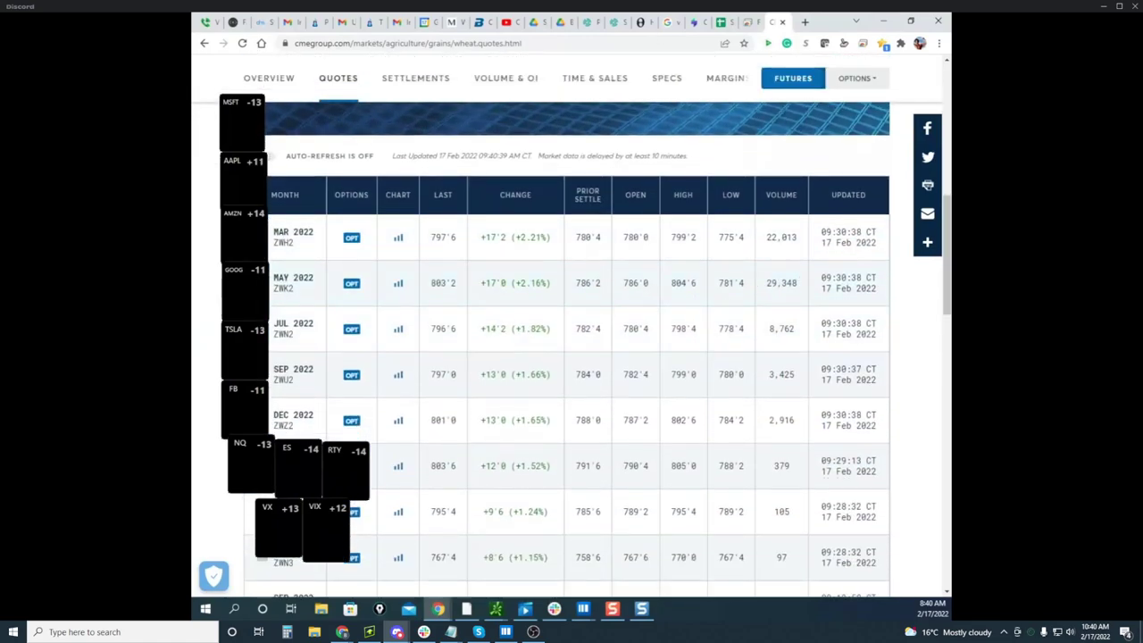
Mark the March 2022 wheat contract and circle the March and May volumes to compare them
key(Print)
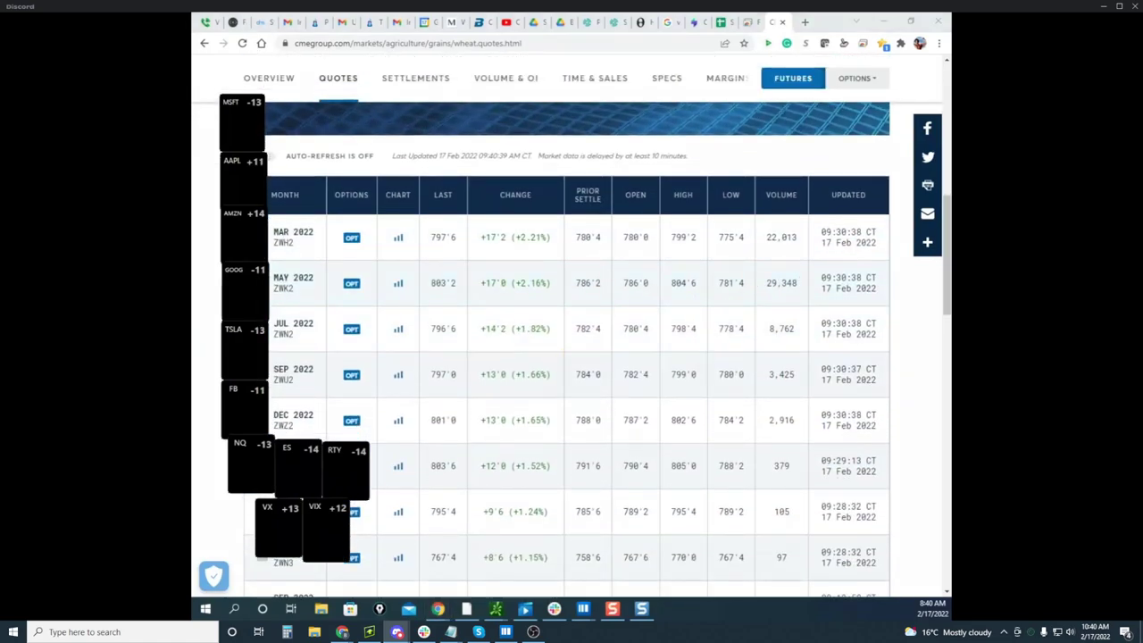
mouse_move(809, 219)
mouse_down()
mouse_move(755, 229)
mouse_move(822, 263)
mouse_up()
mouse_move(341, 214)
mouse_down()
mouse_move(279, 243)
mouse_move(384, 255)
mouse_up()
mouse_move(804, 267)
mouse_down()
mouse_move(741, 300)
mouse_move(835, 306)
mouse_up()
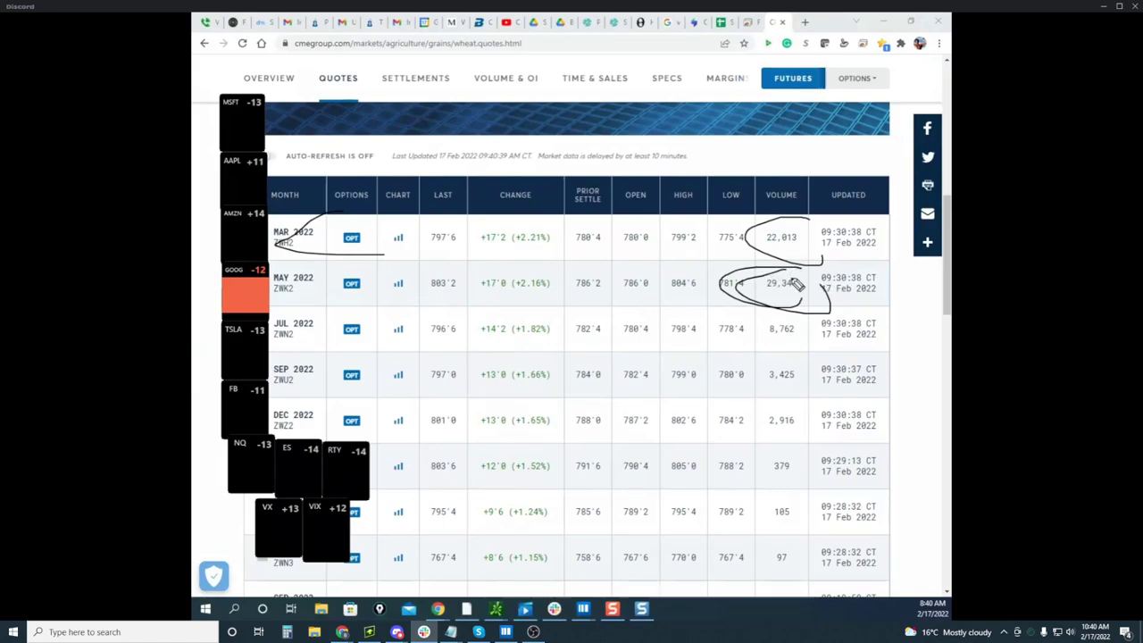
mouse_move(757, 281)
mouse_down()
mouse_move(787, 298)
mouse_move(785, 208)
mouse_up()
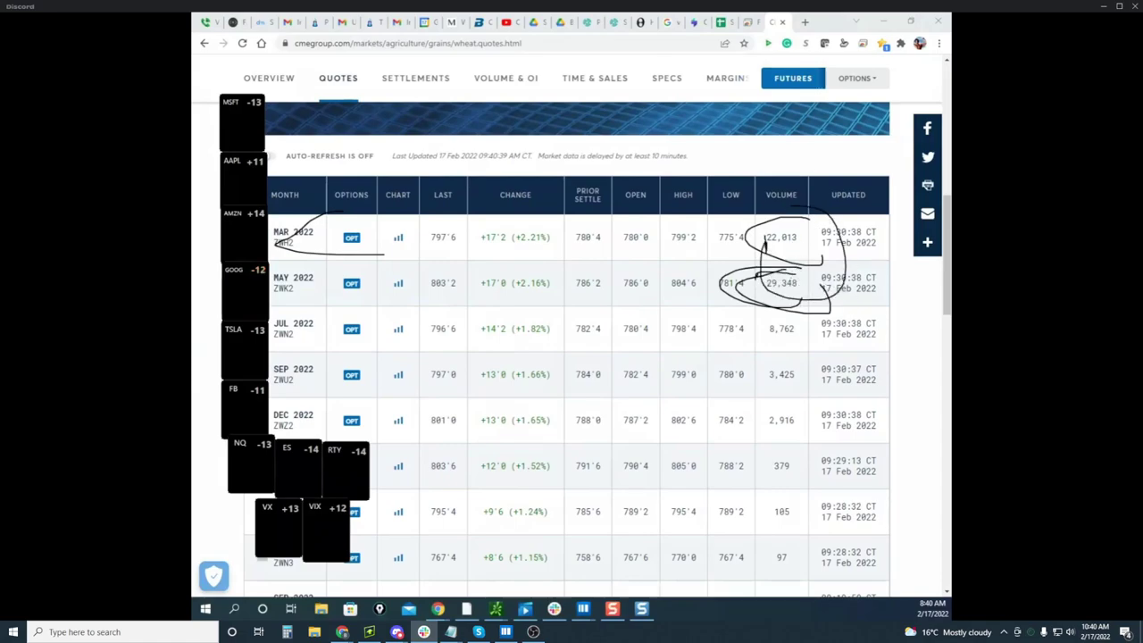
key(Escape)
Open the futures quotes table for WTI Crude Oil
mouse_move(948, 301)
mouse_down()
mouse_move(947, 321)
mouse_move(948, 294)
mouse_up()
click(390, 89)
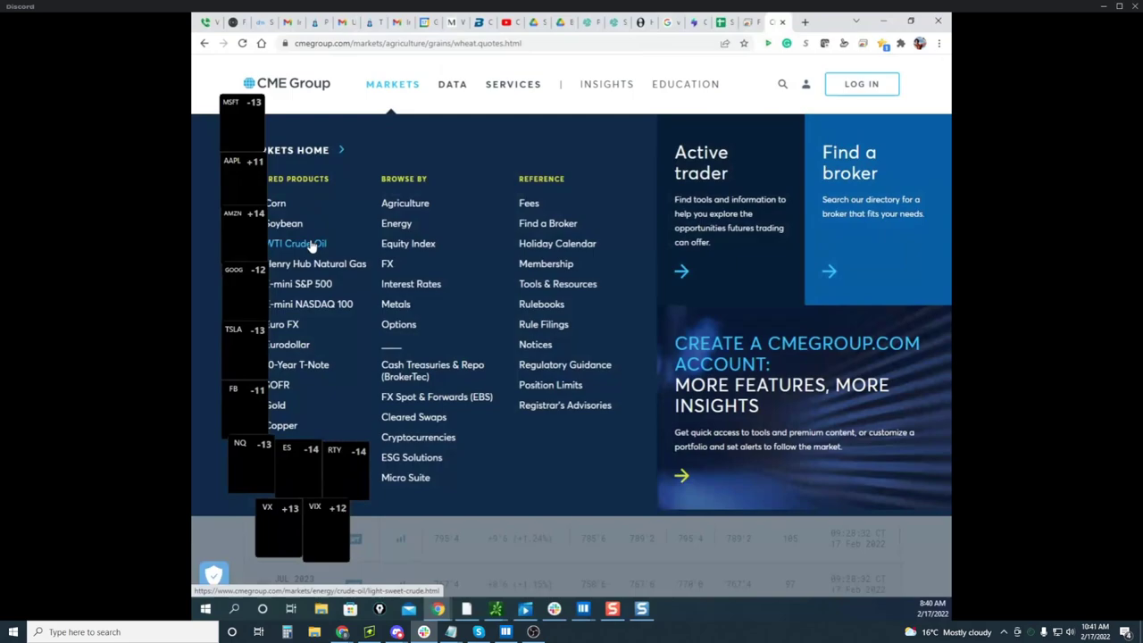
click(308, 237)
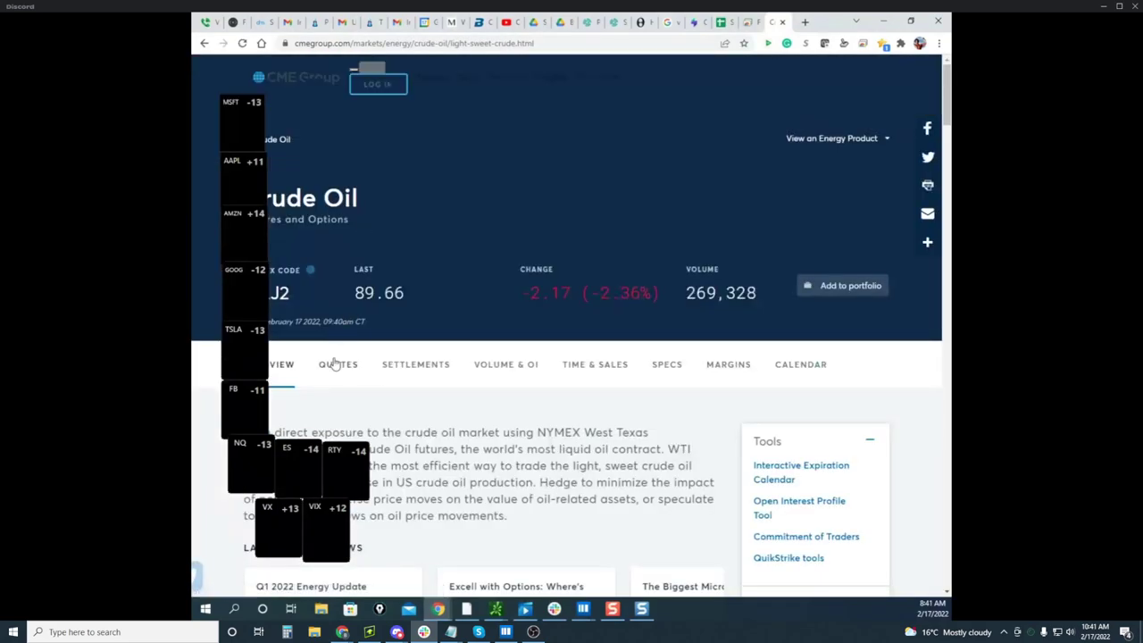
click(335, 364)
drag(950, 190, 950, 252)
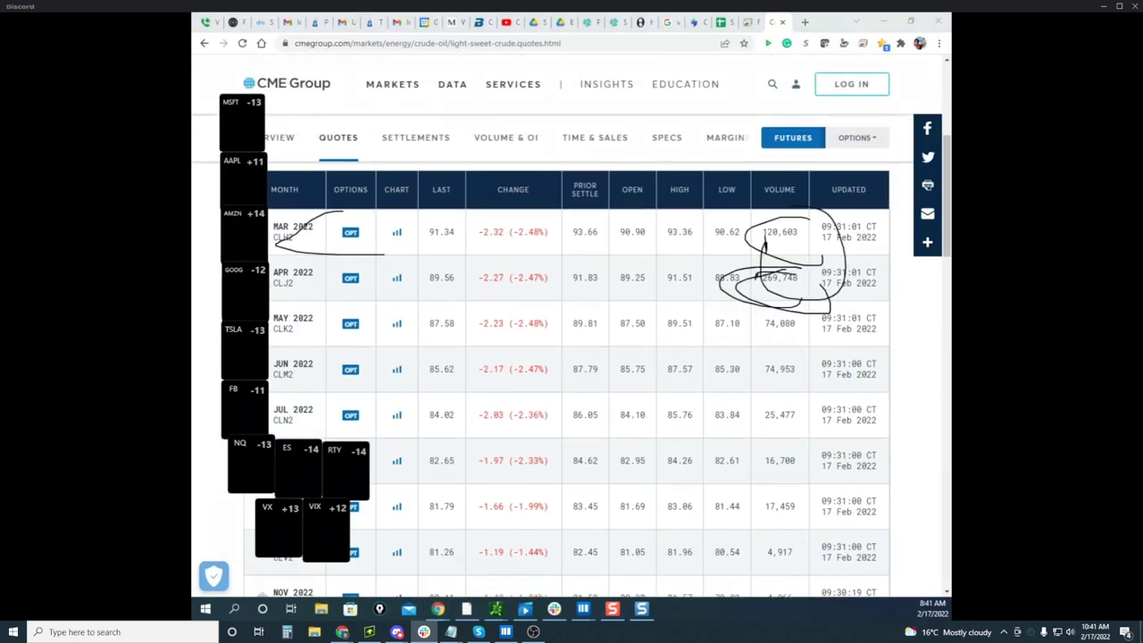
Clear the wheat marks, mark the April 2022 crude oil contract, and circle the April and March volumes
key(e)
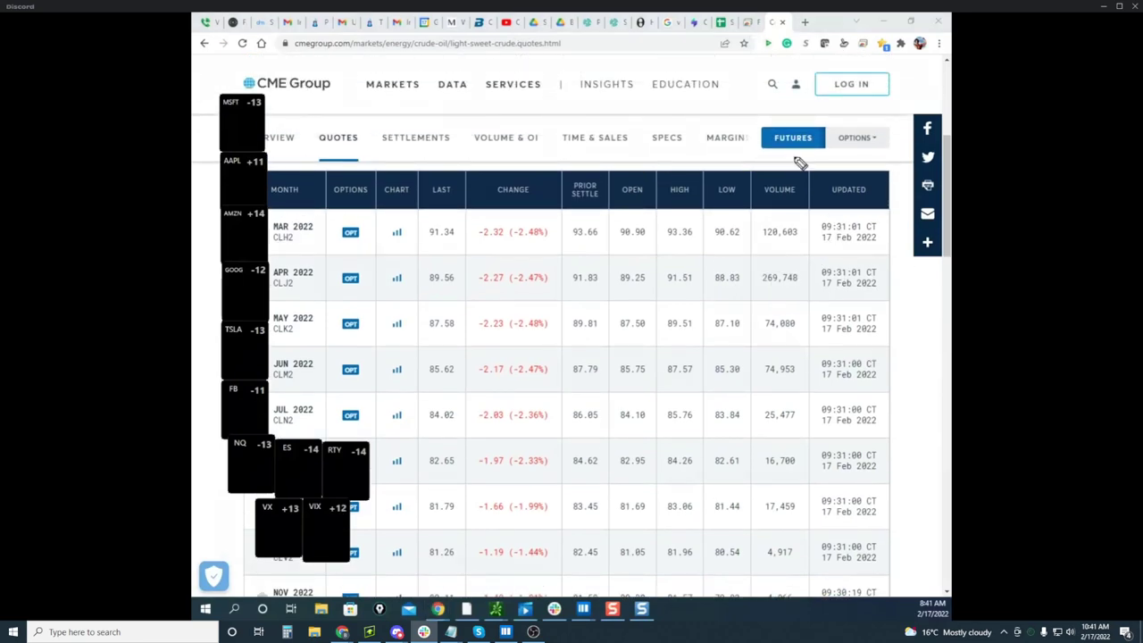
drag(808, 260, 716, 282)
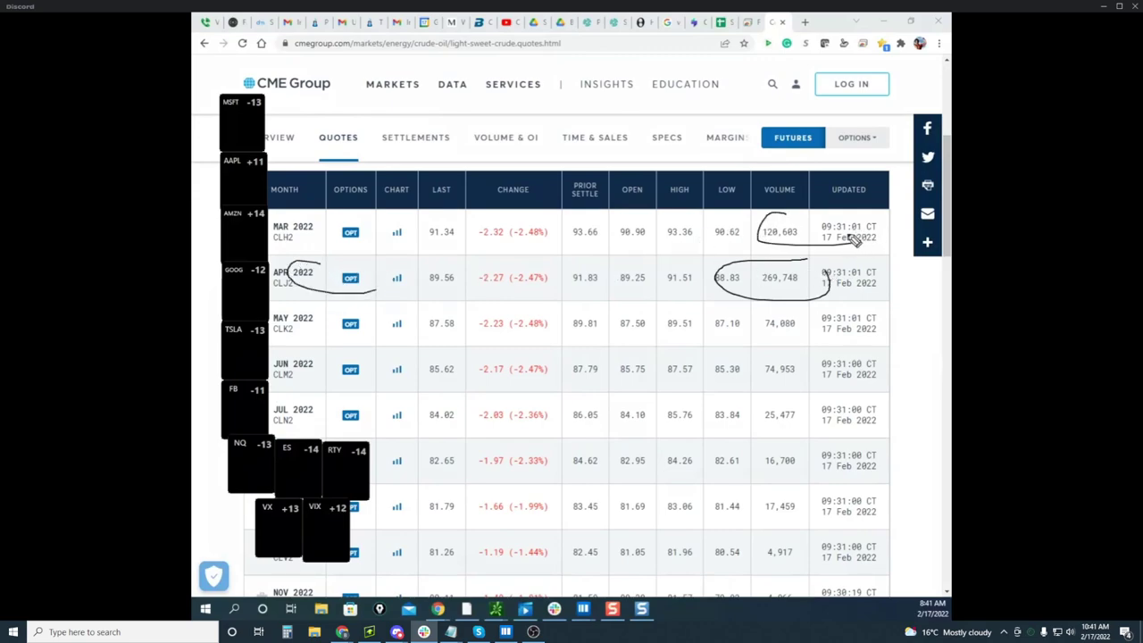
Draw a crossing mark over the March and April 2022 crude oil volumes and clear all marks from the quotes table
drag(760, 216, 801, 281)
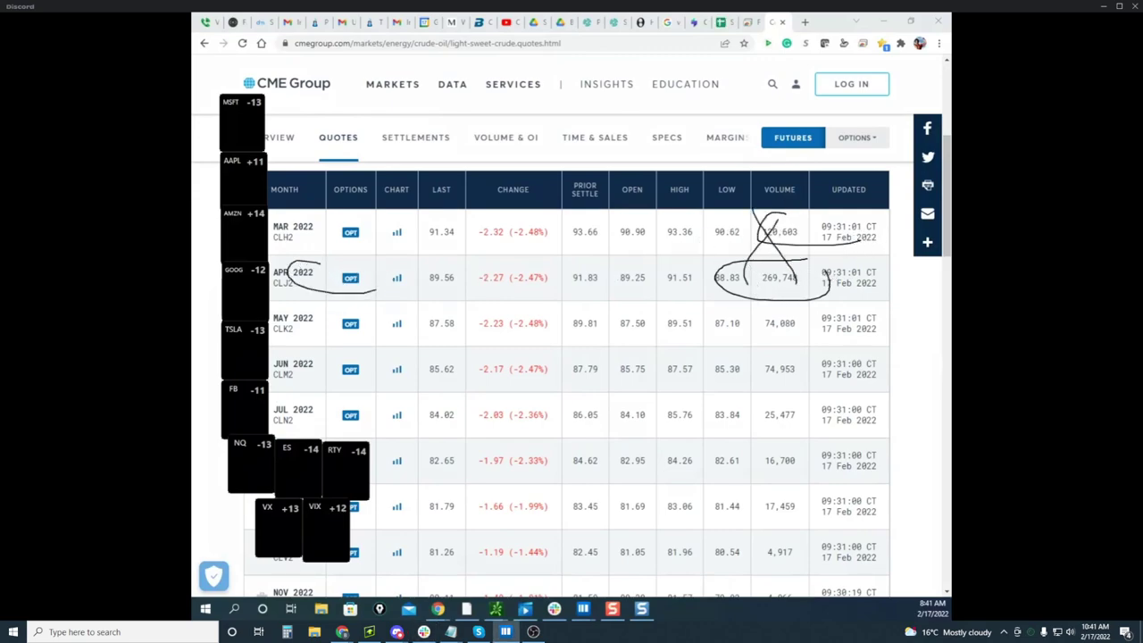
key(Escape)
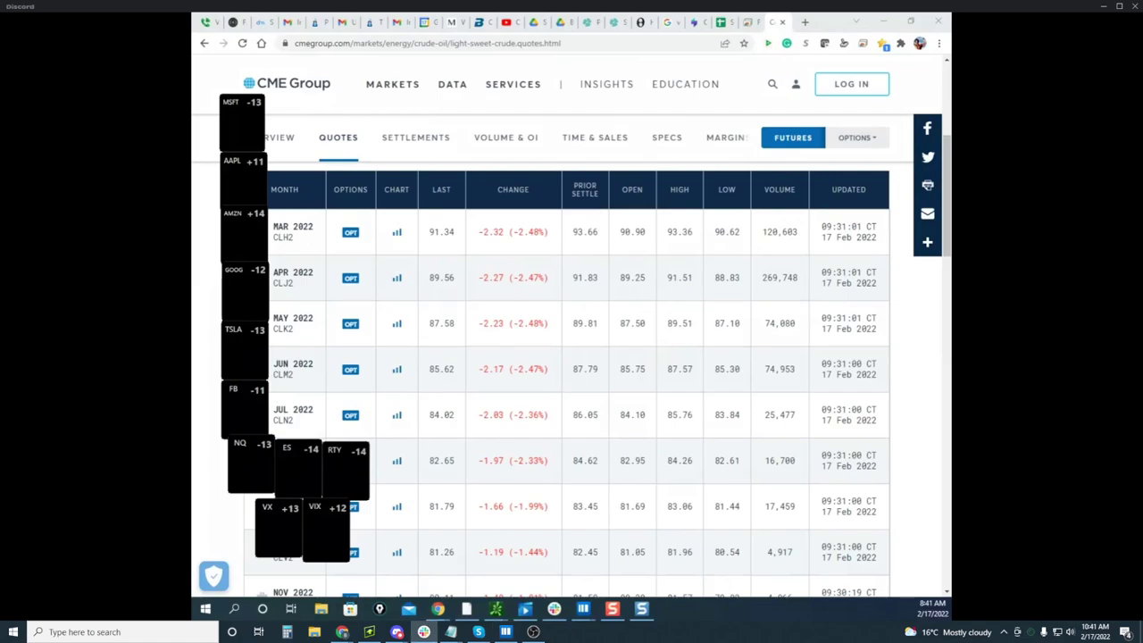
Switch to Bookmap and maximize the CLJ2 Light Sweet Crude Oil chart, focused on the latest price action
click(856, 21)
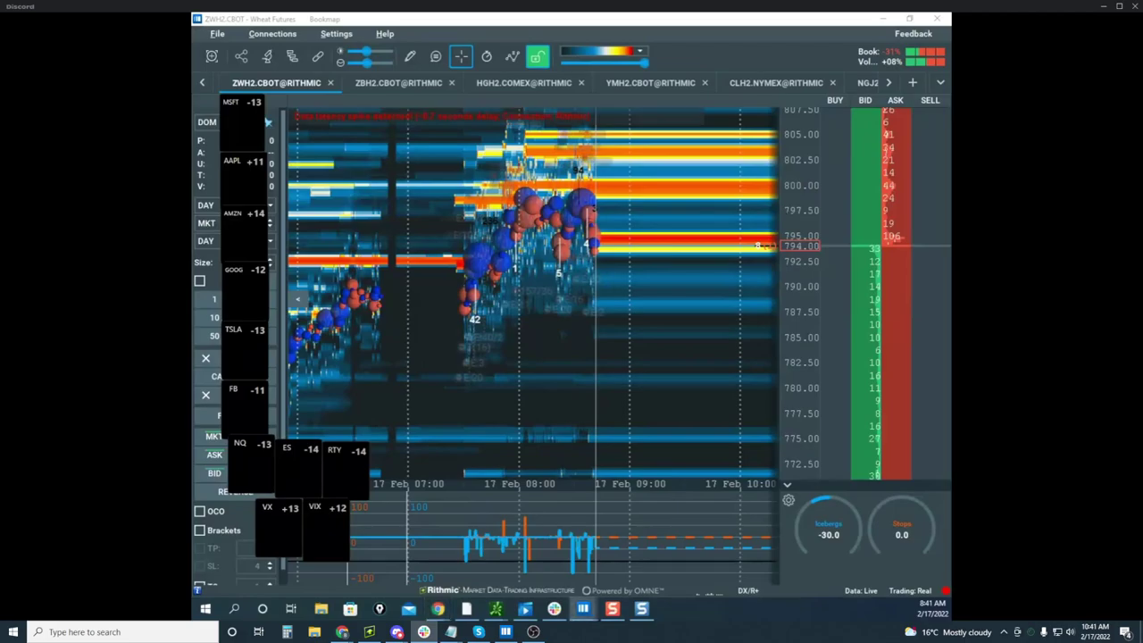
drag(194, 134, 787, 51)
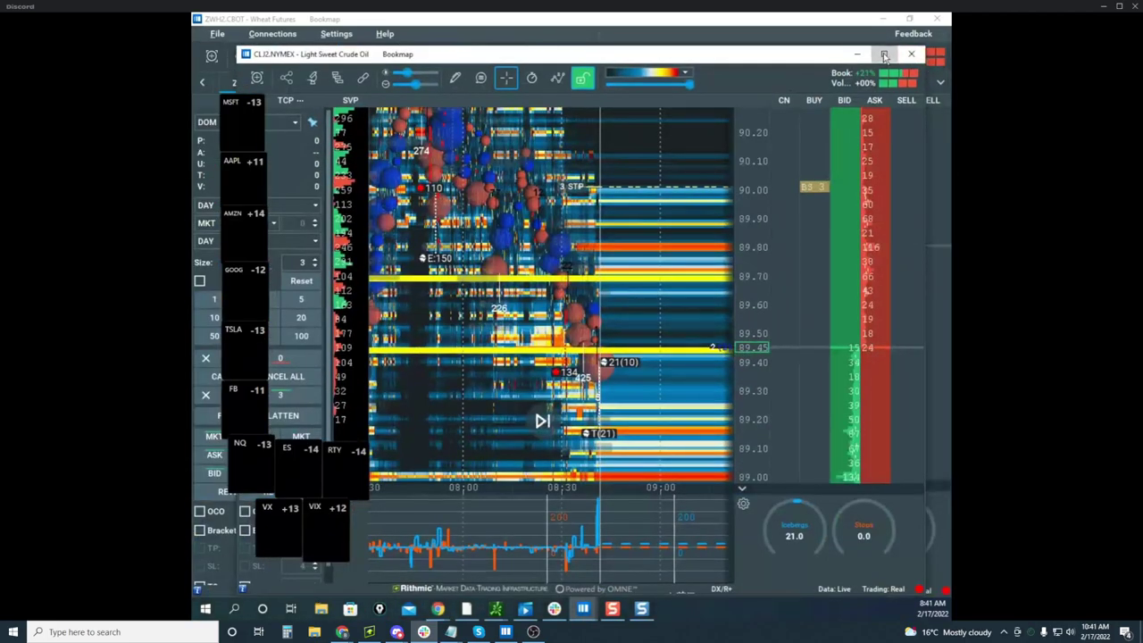
click(885, 52)
scroll(670, 242, up, 5)
drag(684, 263, 707, 189)
scroll(682, 270, up, 3)
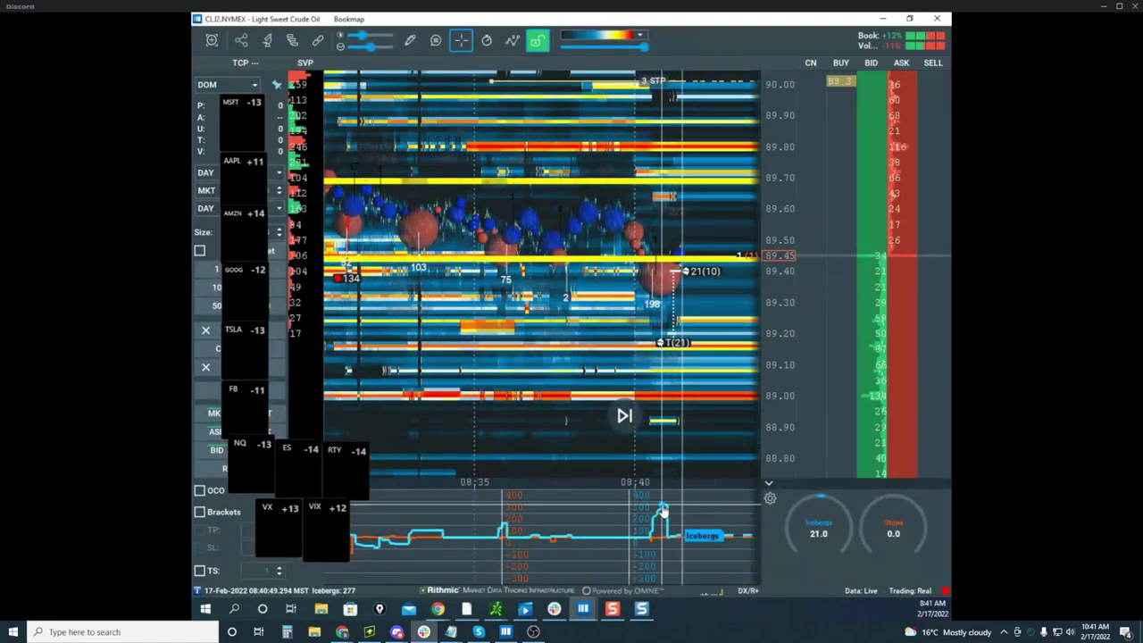
Cancel the 3-lot buy stop order near 90.00 and clear all drawings from the crude oil chart
click(856, 86)
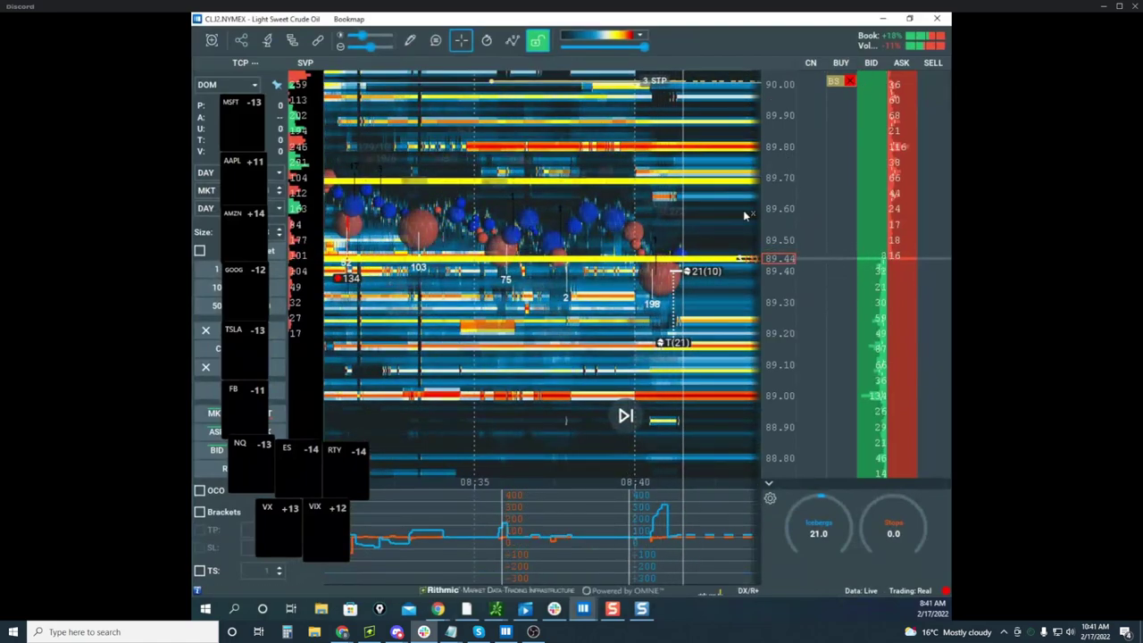
drag(238, 101, 352, 82)
click(455, 47)
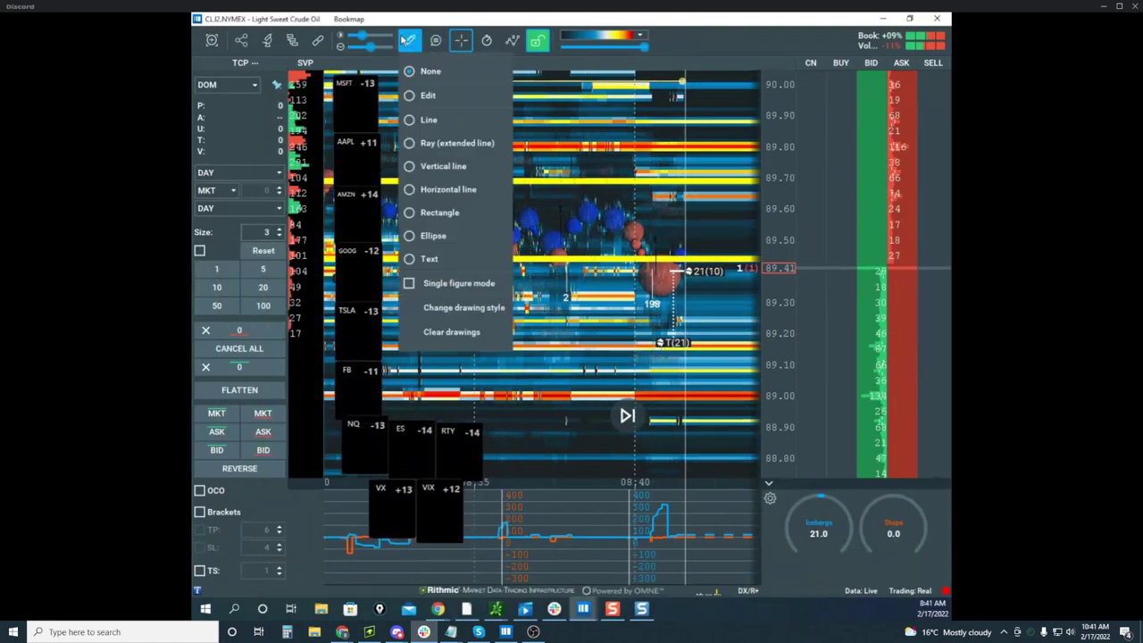
click(458, 332)
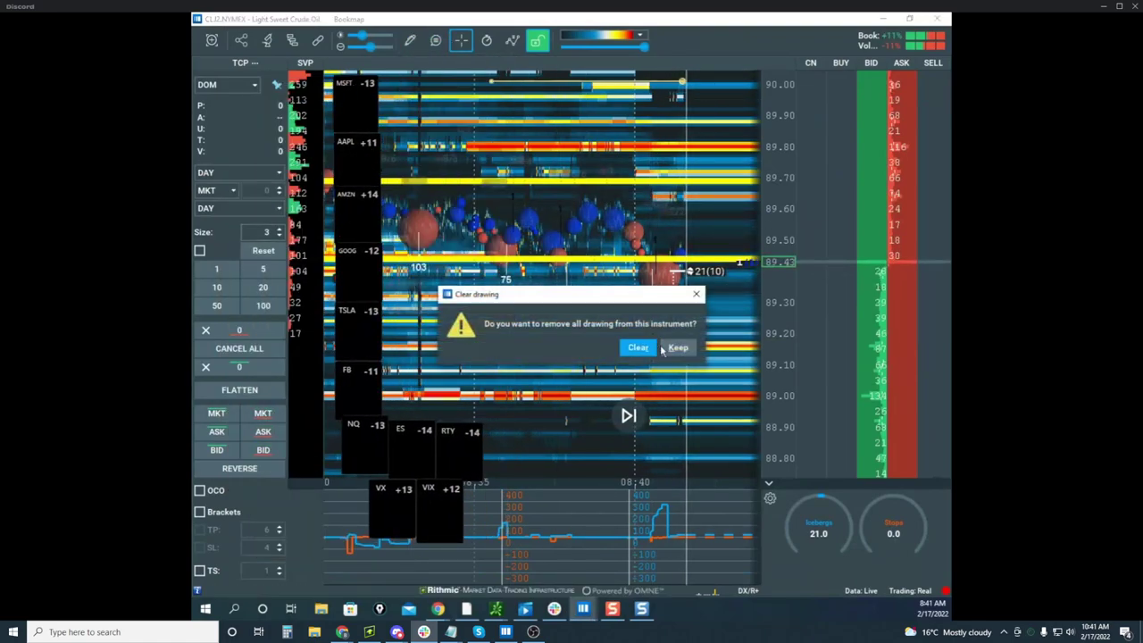
click(639, 349)
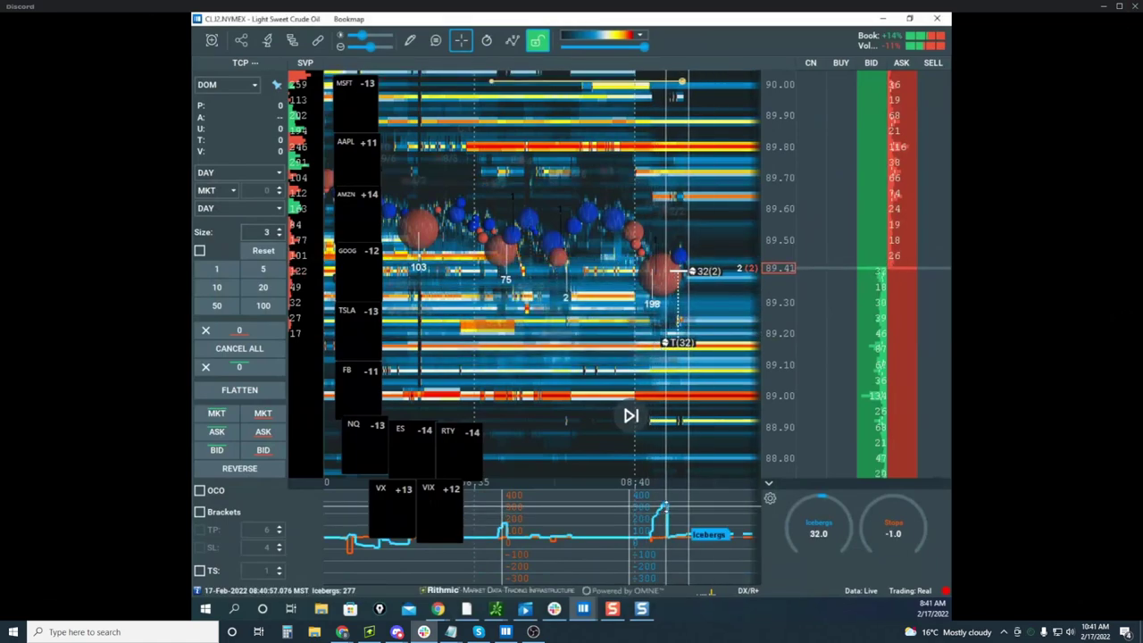
Draw a horizontal line at about 89.34 beneath the large sell bubbles and turn drawing off
drag(641, 342, 606, 345)
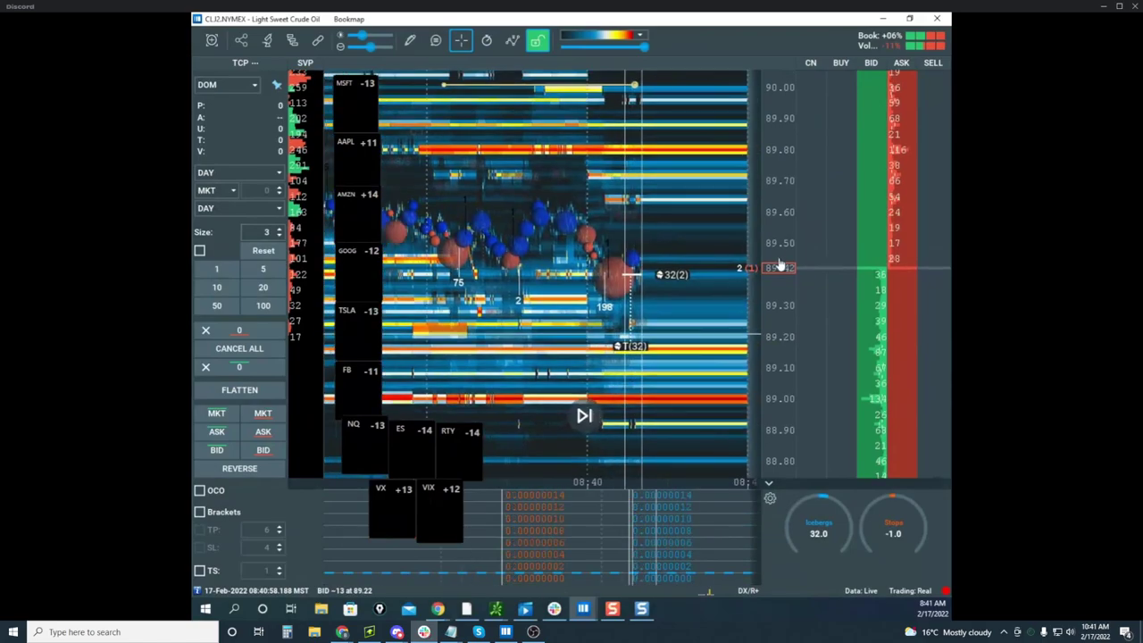
scroll(781, 265, up, 3)
scroll(718, 239, up, 3)
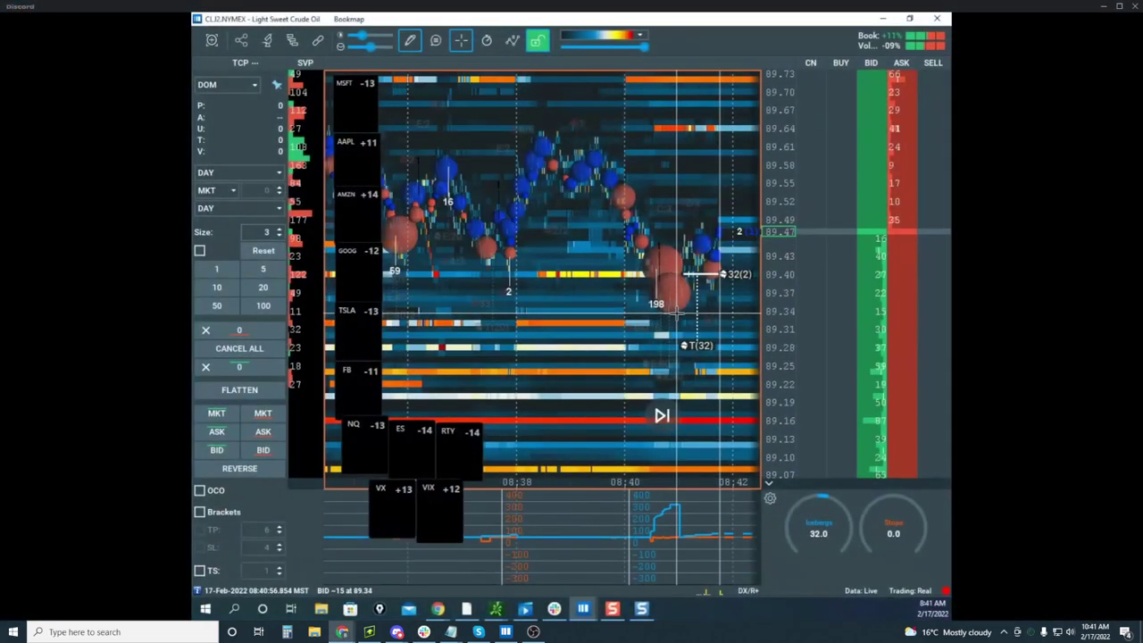
click(676, 313)
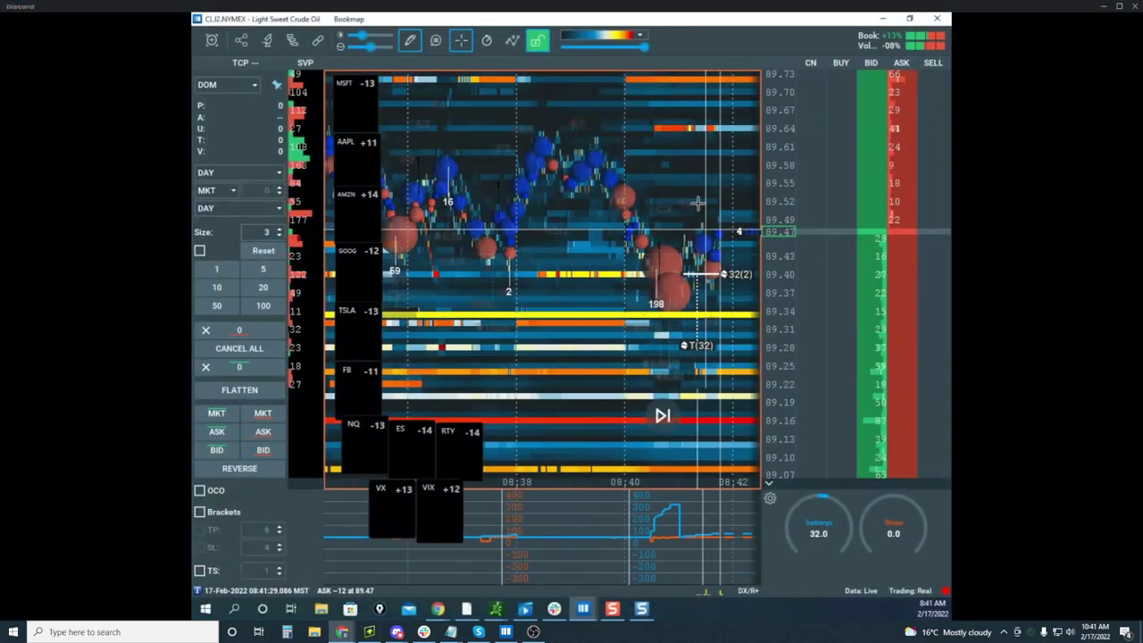
click(411, 42)
click(449, 71)
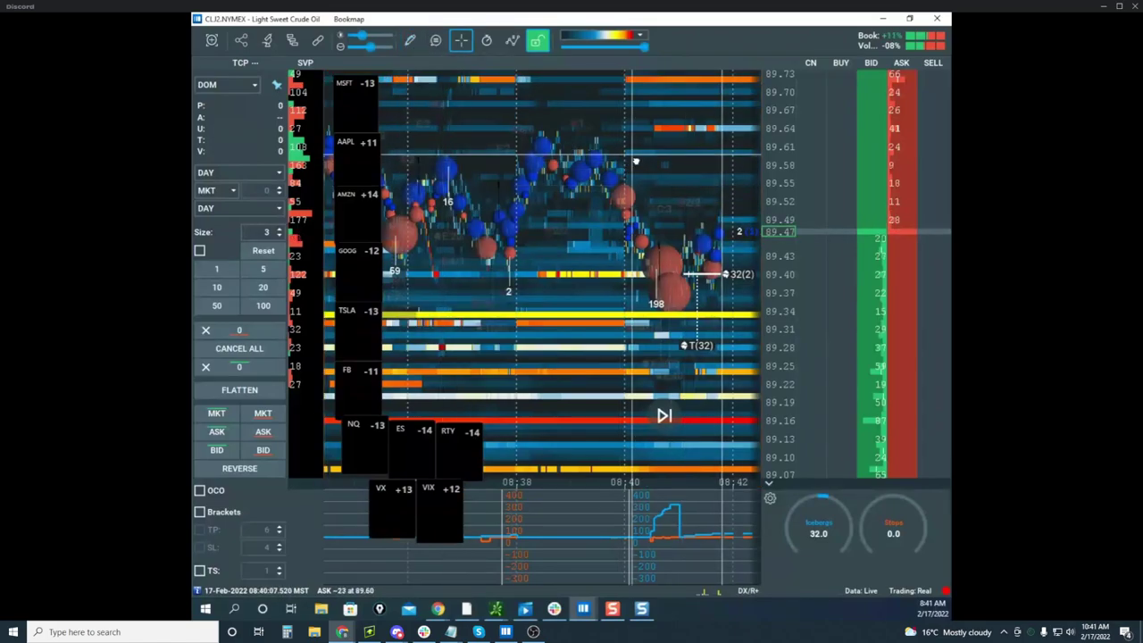
Draw a second horizontal line at about 89.44, above the large sell bubbles
drag(633, 160, 520, 153)
scroll(572, 160, up, 3)
scroll(787, 175, up, 1)
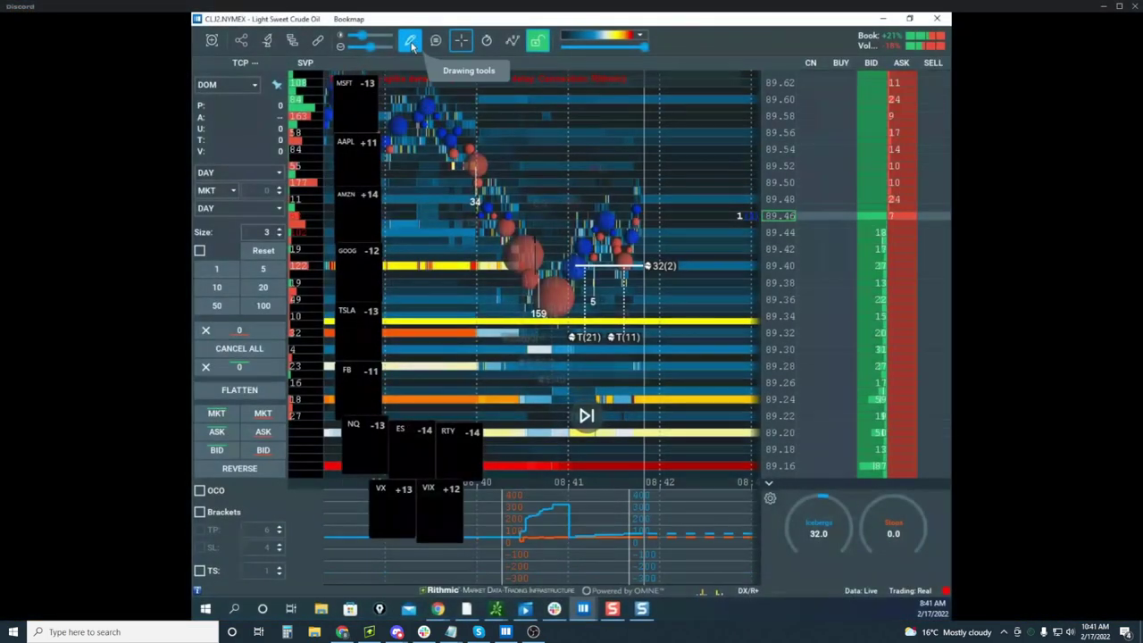
click(409, 41)
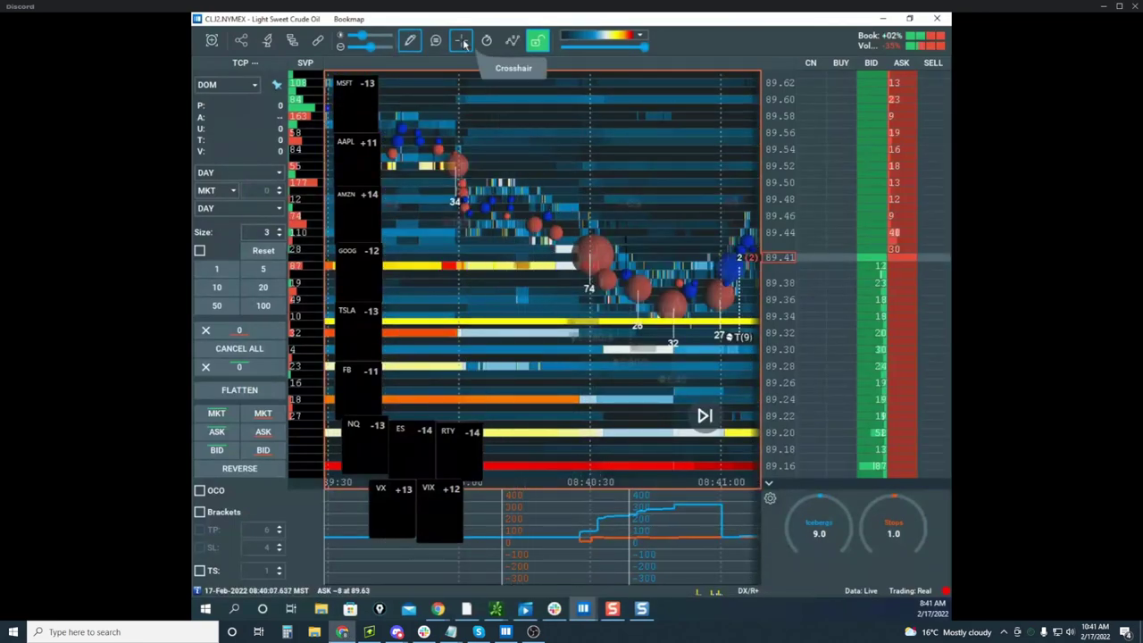
click(462, 41)
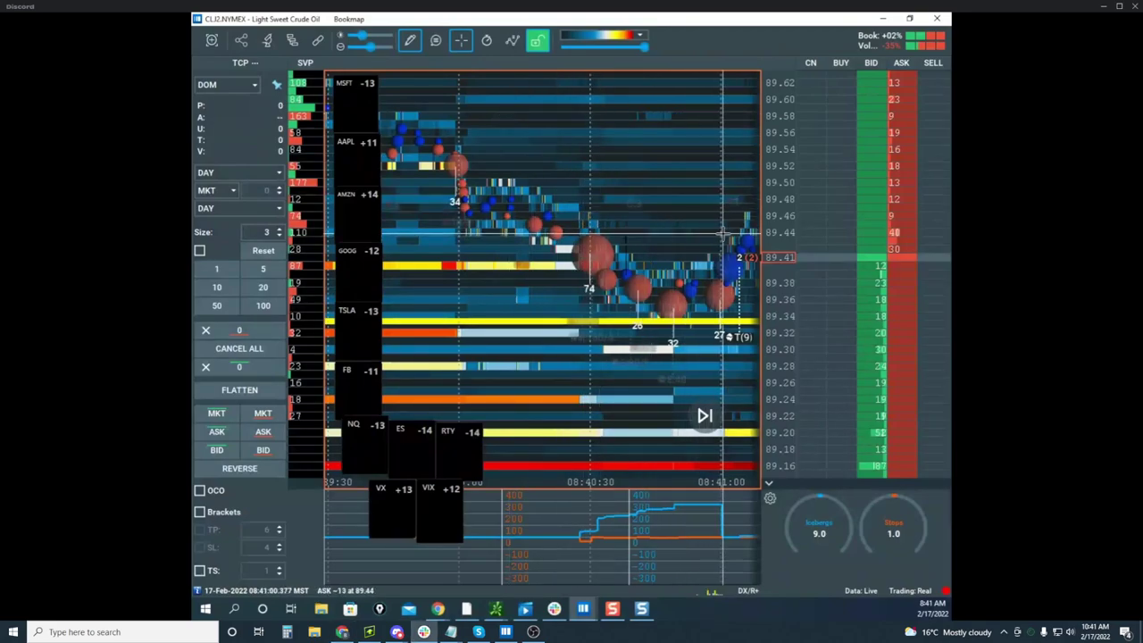
click(615, 233)
Edit the upper horizontal line at 89.44 and change its color to cyan
click(414, 38)
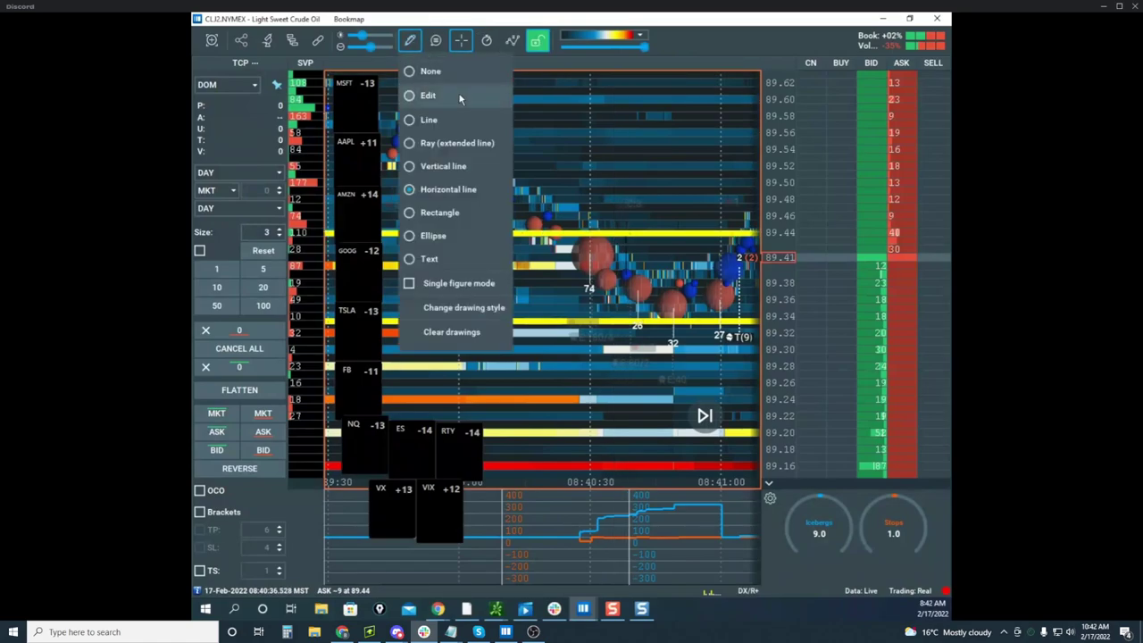
click(431, 96)
right_click(656, 234)
click(670, 250)
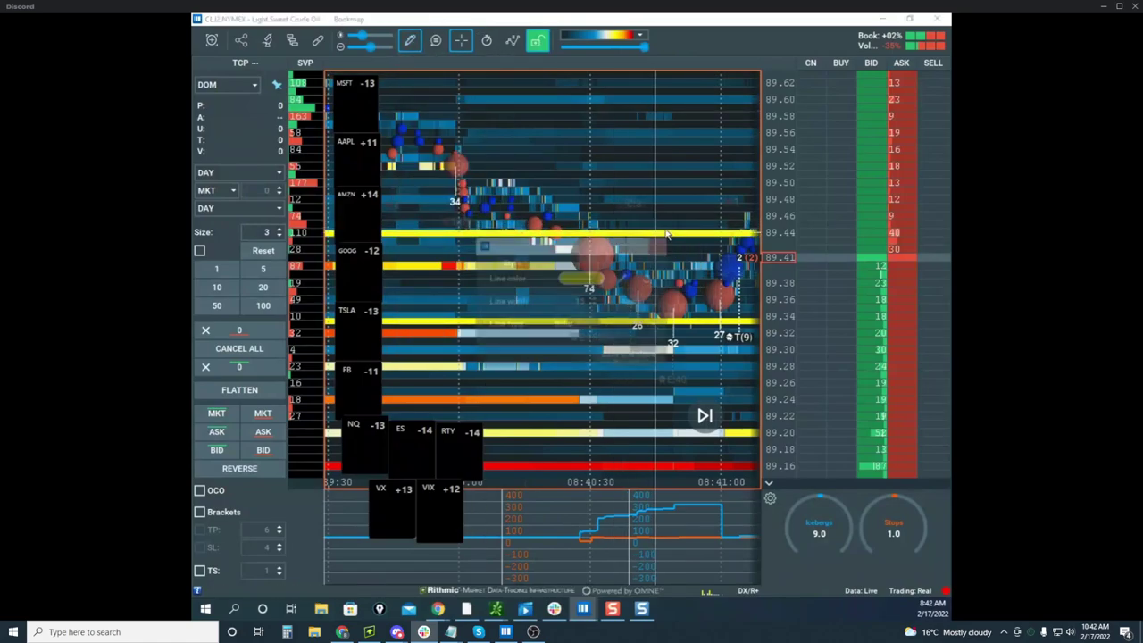
click(585, 282)
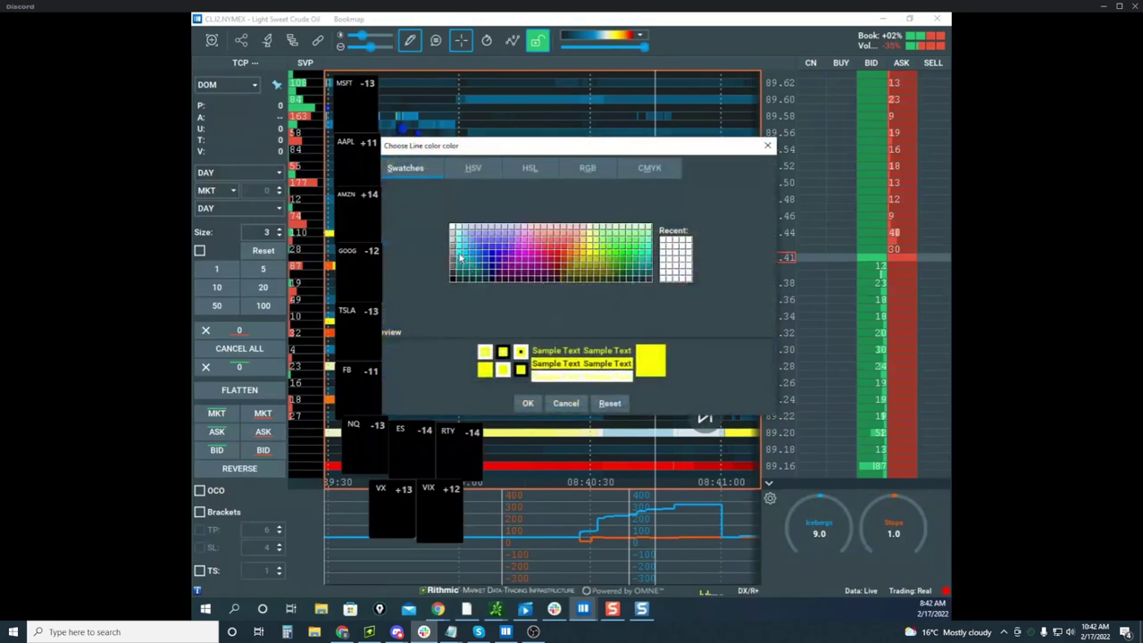
click(475, 276)
click(527, 402)
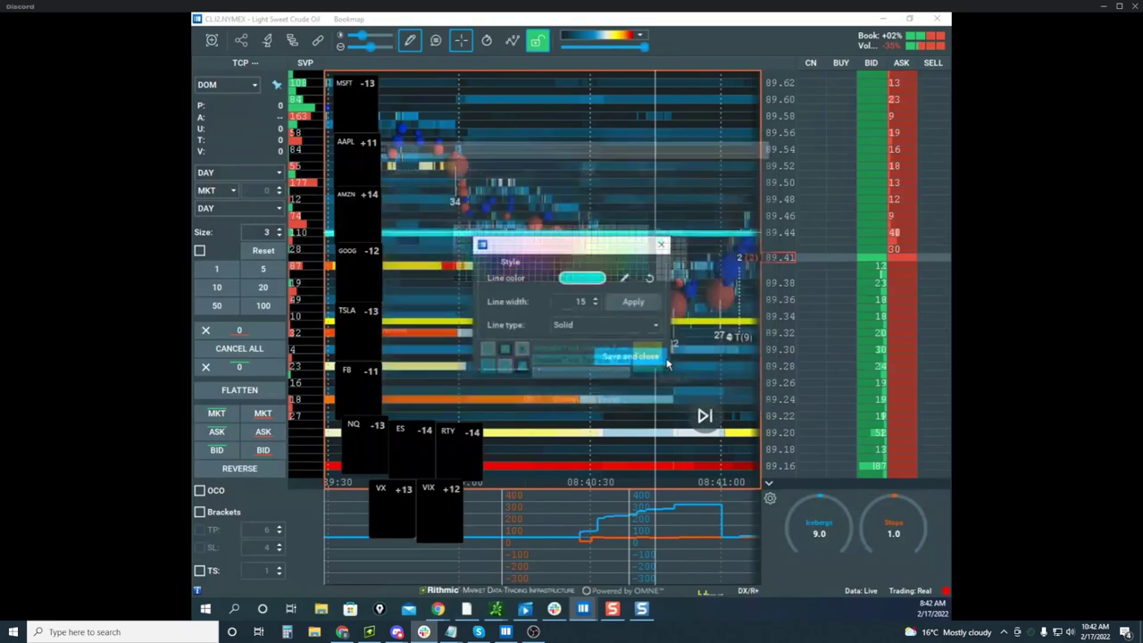
click(647, 359)
Change the lower horizontal line's color to cyan and set the drawing tool to None
right_click(653, 331)
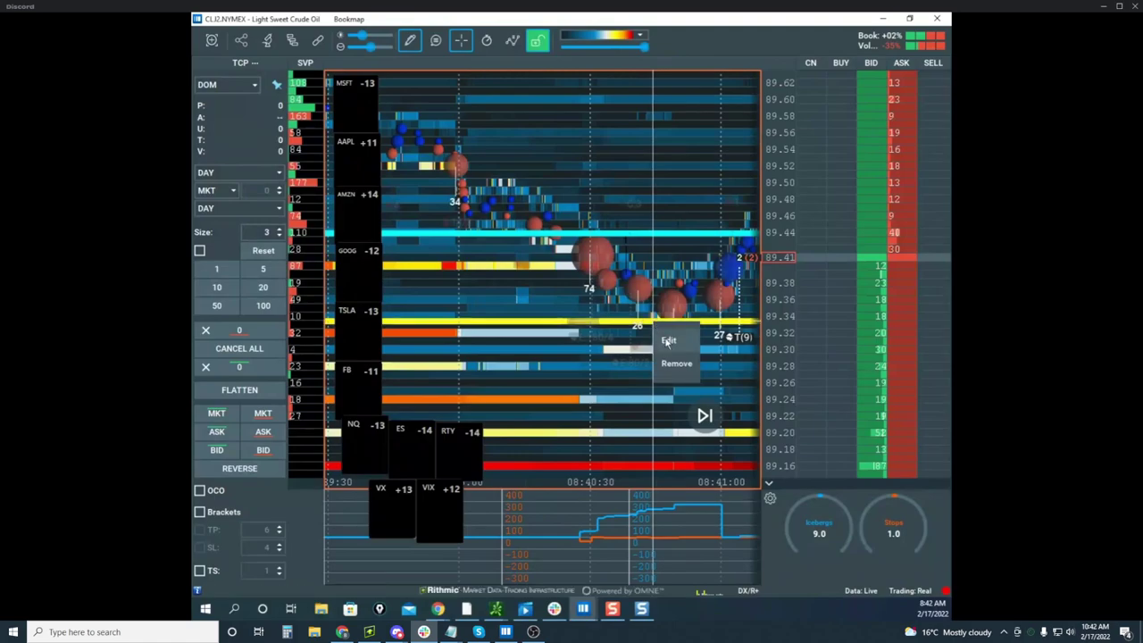
click(669, 341)
click(582, 278)
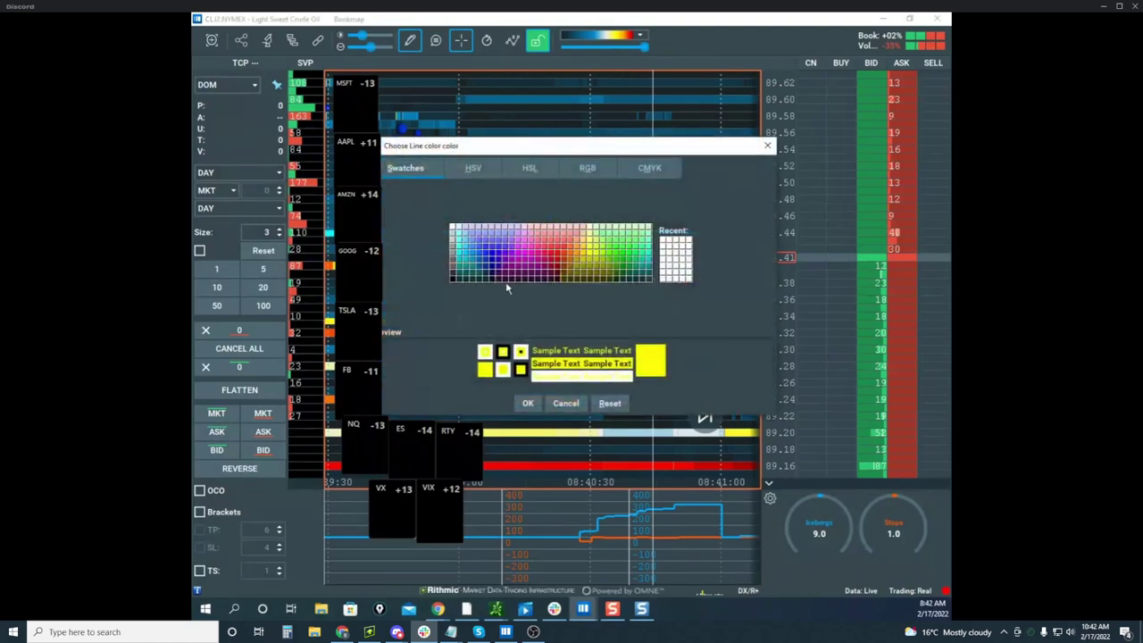
click(462, 257)
click(528, 403)
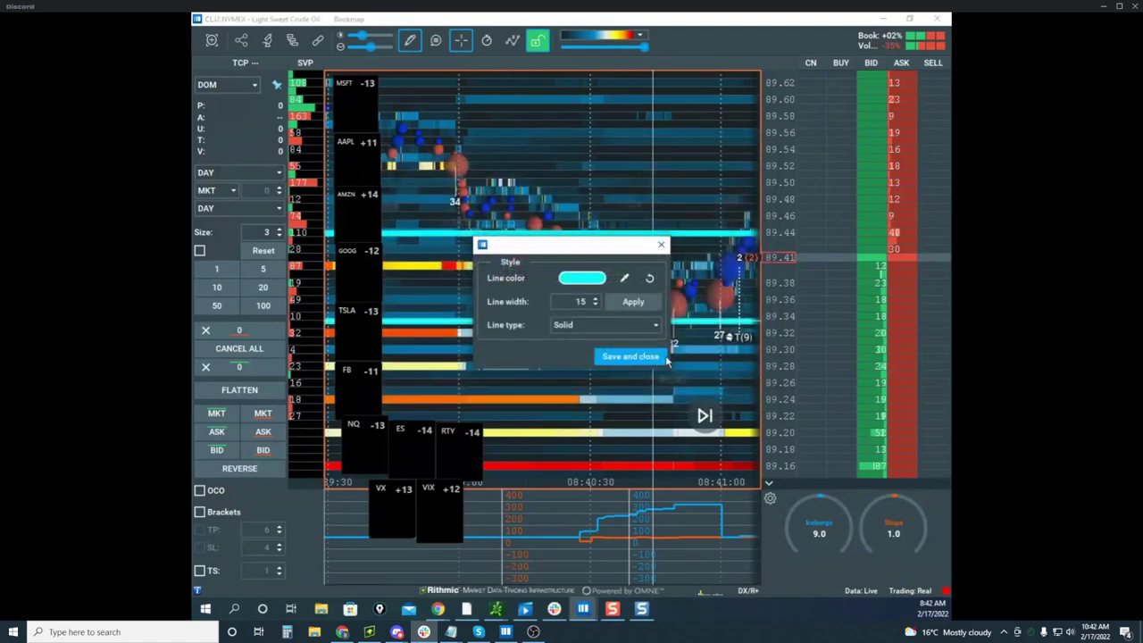
click(561, 217)
click(416, 44)
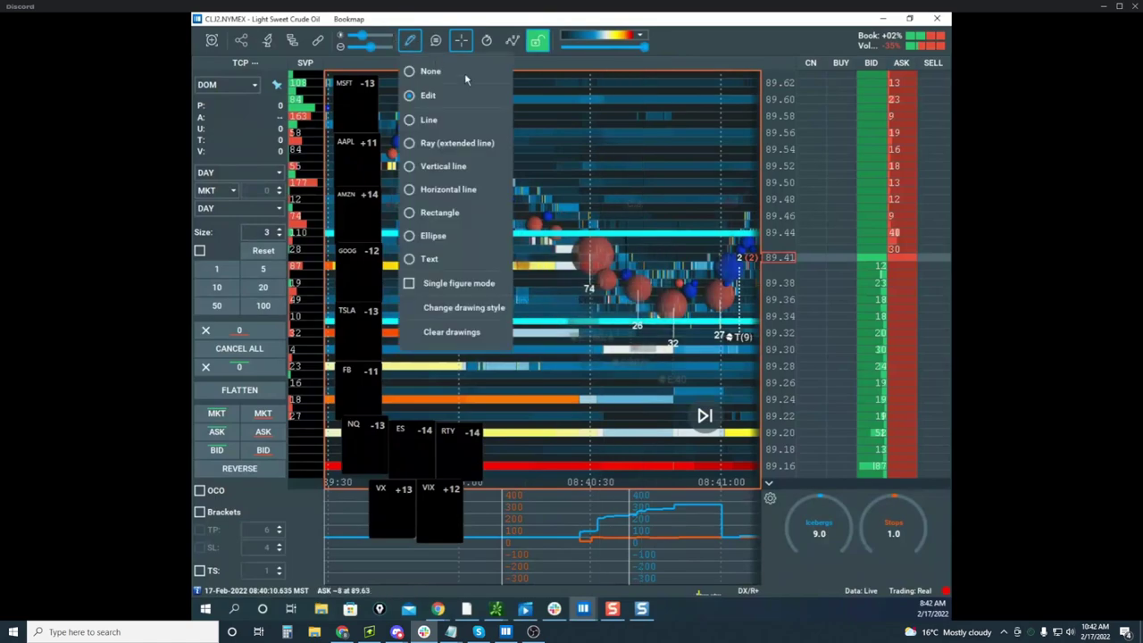
click(464, 73)
Examine how crude oil price and resting liquidity behave around the two cyan lines
drag(638, 169, 472, 153)
scroll(661, 152, down, 5)
scroll(661, 152, down, 5)
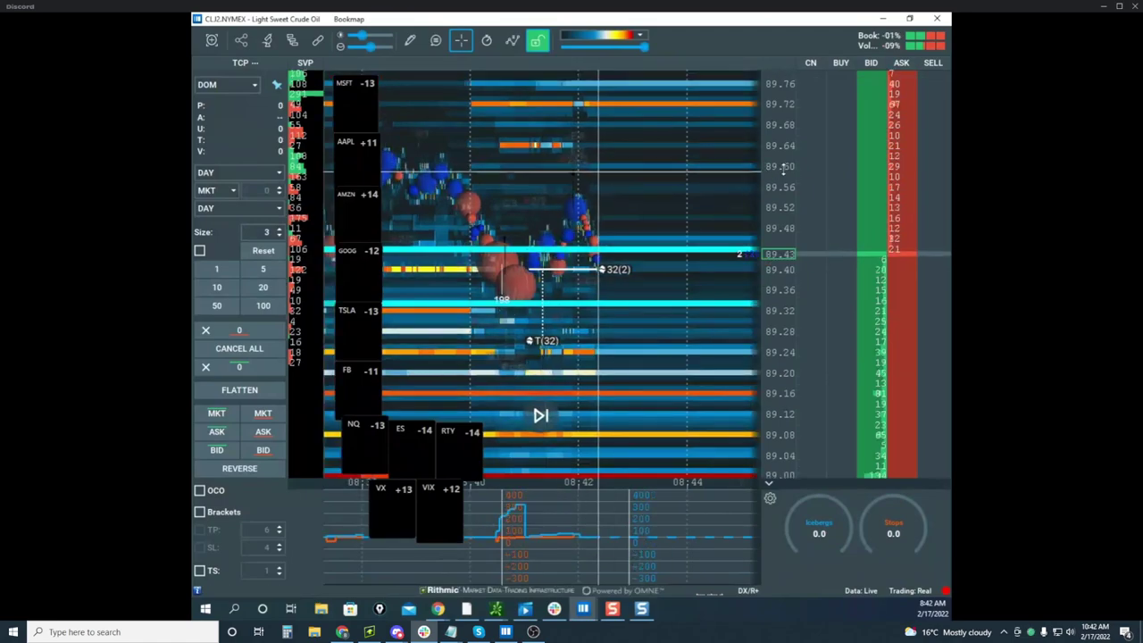
scroll(787, 163, up, 3)
scroll(786, 155, down, 2)
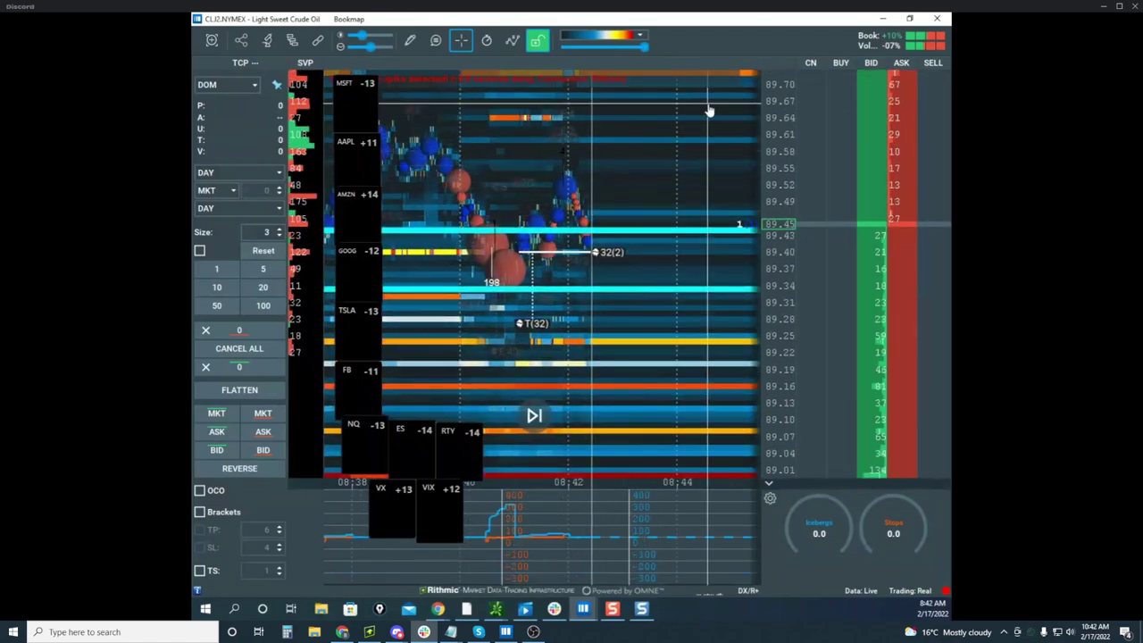
drag(348, 91, 303, 96)
drag(770, 188, 754, 206)
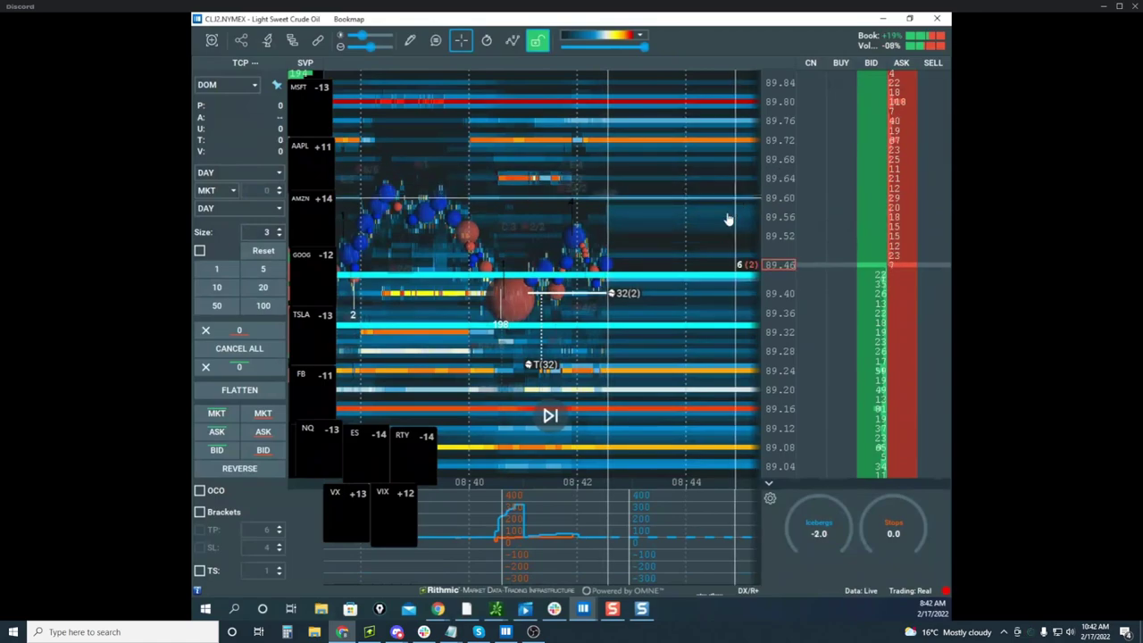
drag(771, 186, 770, 166)
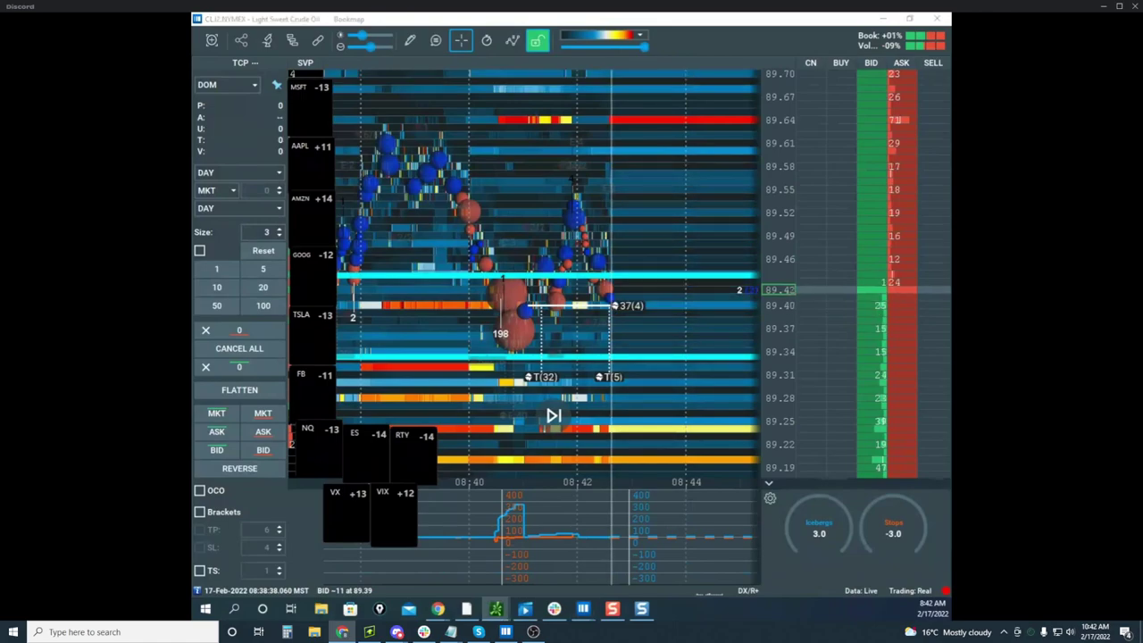
drag(711, 187, 686, 141)
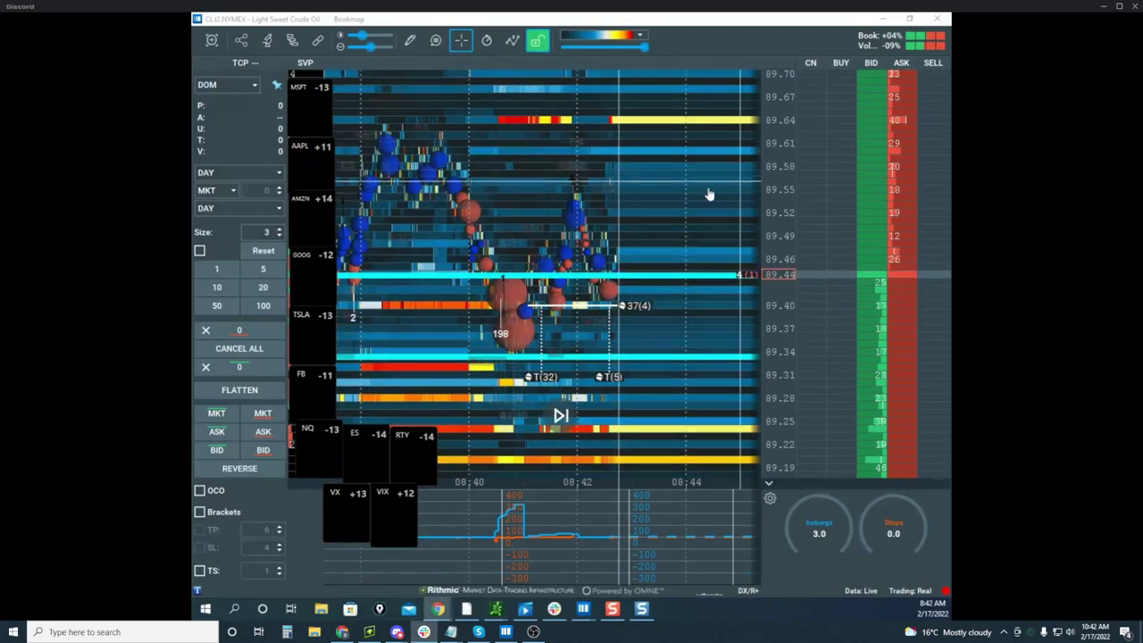
scroll(714, 192, down, 2)
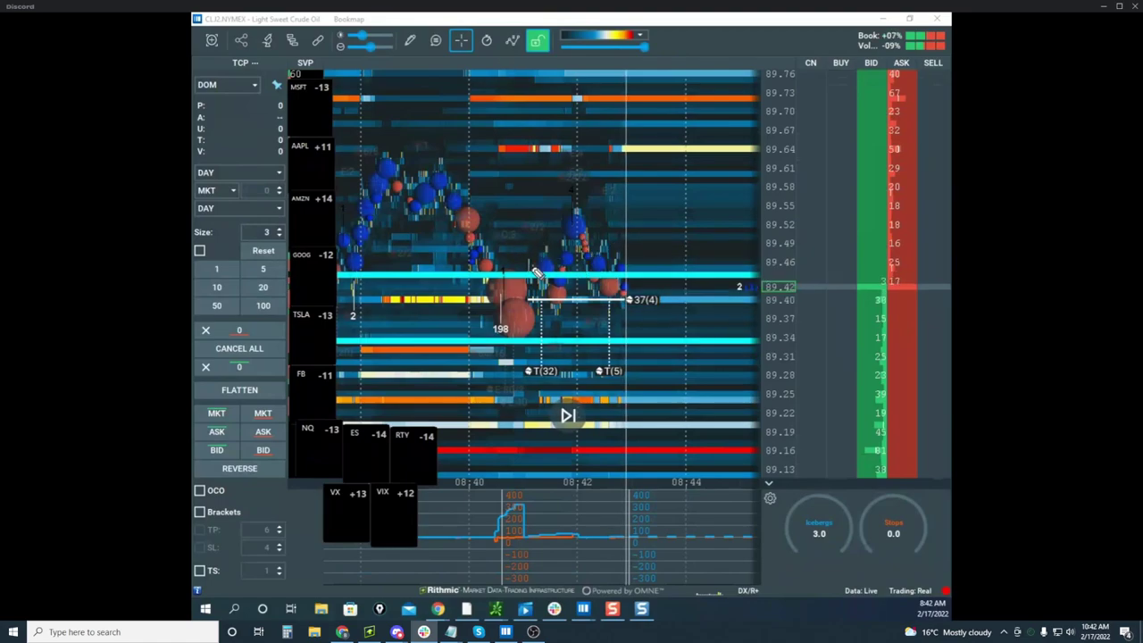
Sketch a rally, pullback and second rally, circle the zone around the cyan lines, mark drops below it, and clear the sketch
drag(527, 277, 598, 212)
mouse_move(630, 139)
mouse_down()
mouse_move(643, 105)
mouse_move(672, 257)
mouse_move(705, 242)
mouse_move(726, 91)
mouse_up()
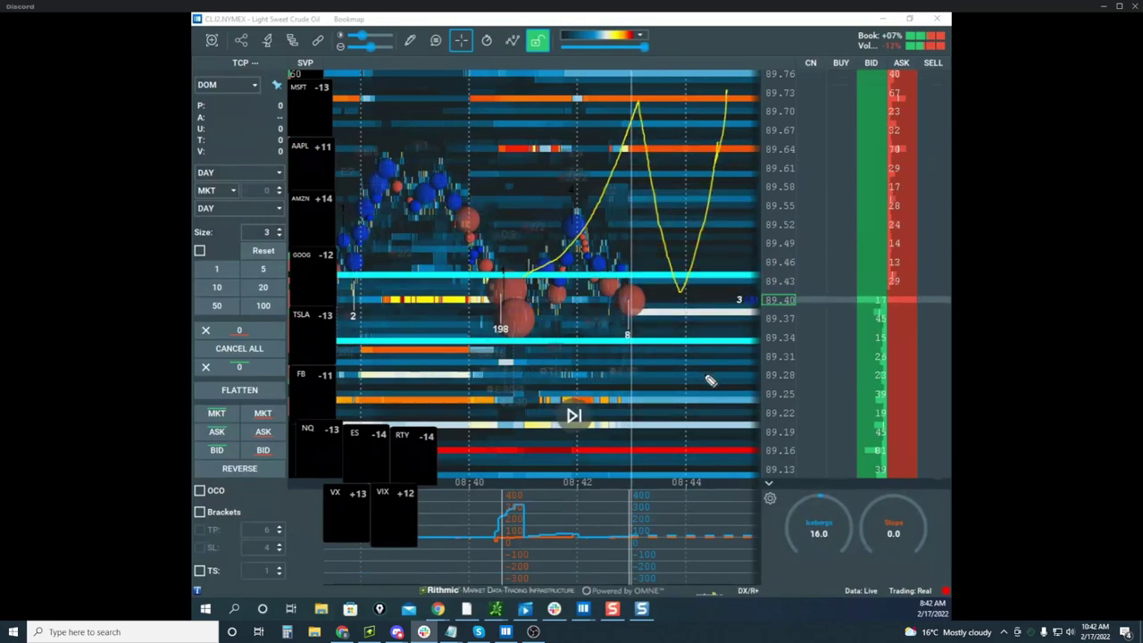
drag(705, 340, 707, 468)
drag(688, 249, 734, 336)
mouse_move(675, 285)
mouse_down()
mouse_move(717, 246)
mouse_move(727, 101)
mouse_up()
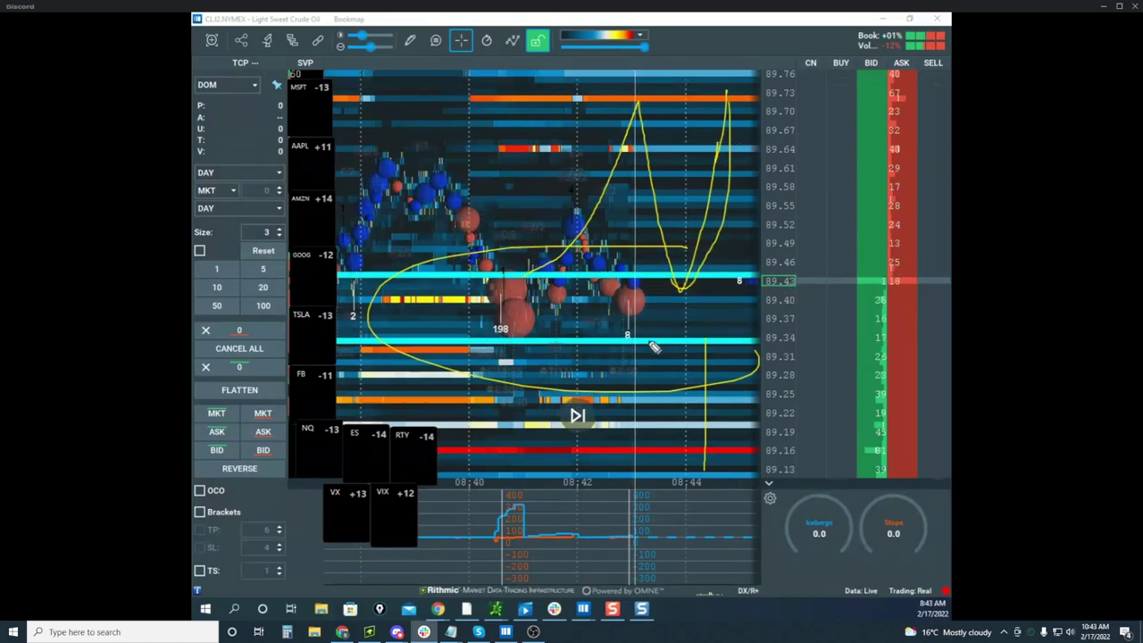
drag(651, 344, 654, 407)
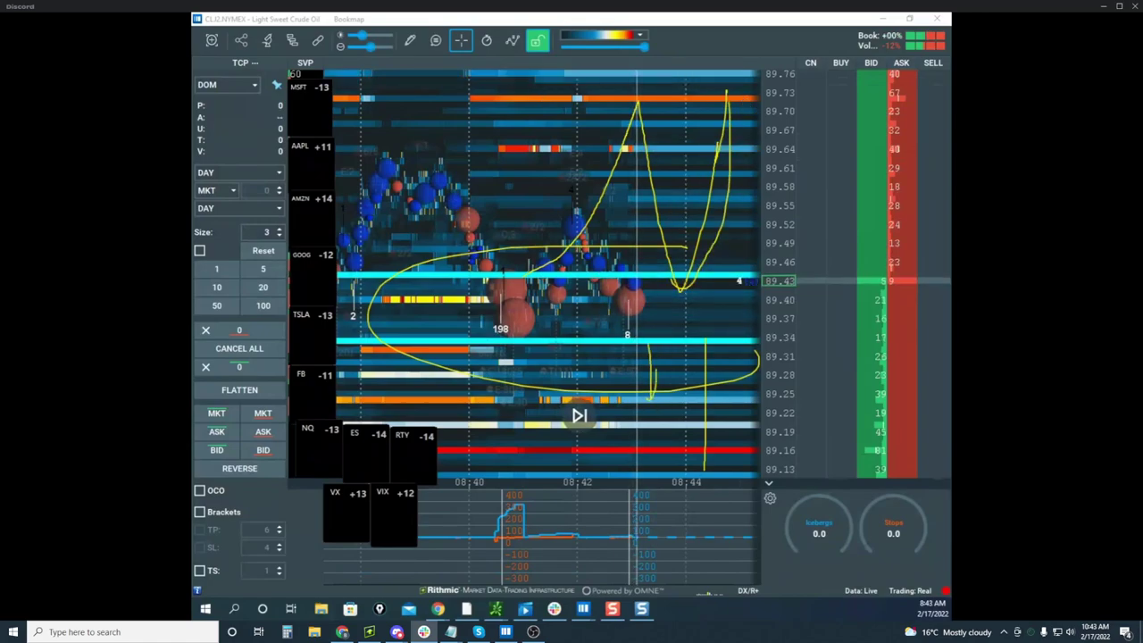
key(Escape)
Switch to Chrome, maximize its window, and show the remote desktop session with the market breadth metrics and news feed
drag(192, 152, 813, 103)
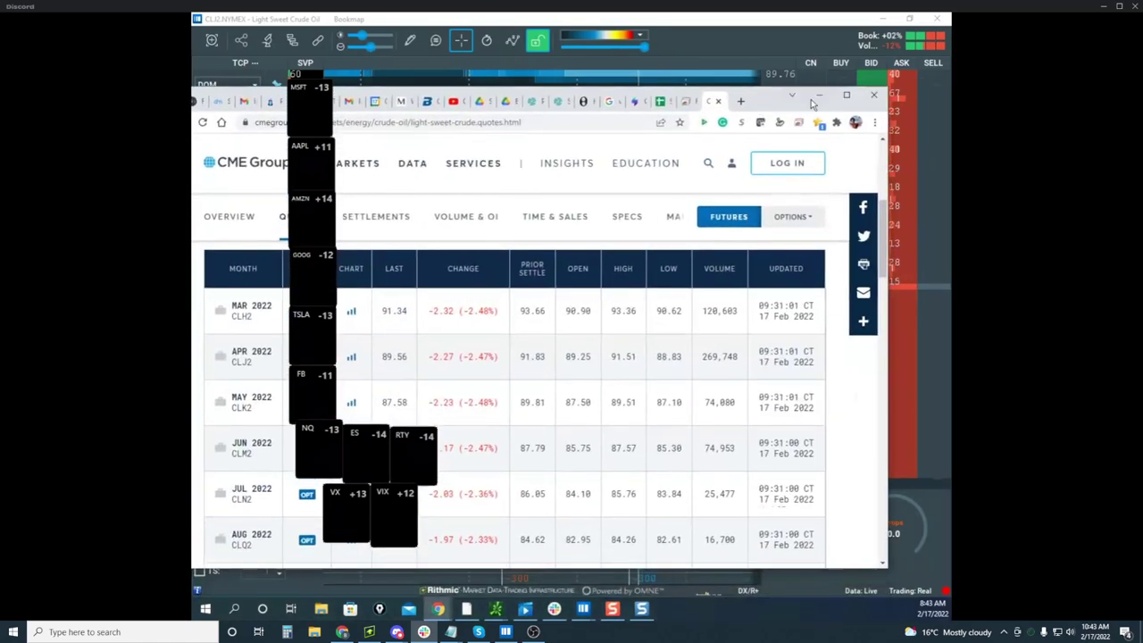
click(846, 96)
click(748, 23)
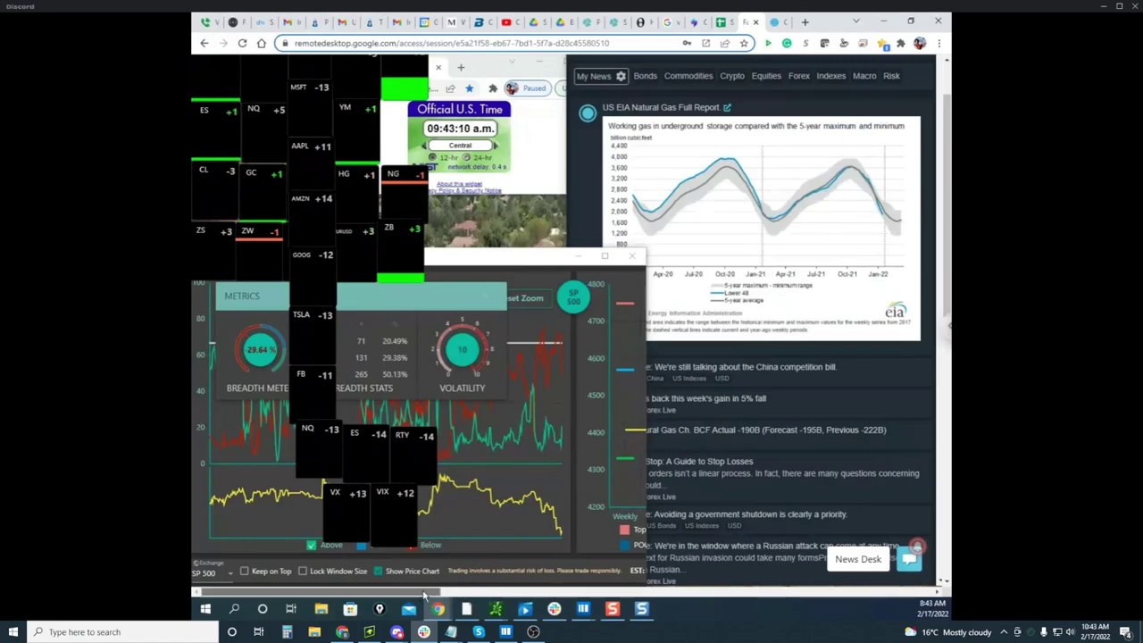
Bring the crude oil profile and 1000-volume charts into view, circle the lows near the cyan line, sketch a drop below it, and clear the sketch
drag(428, 592, 755, 584)
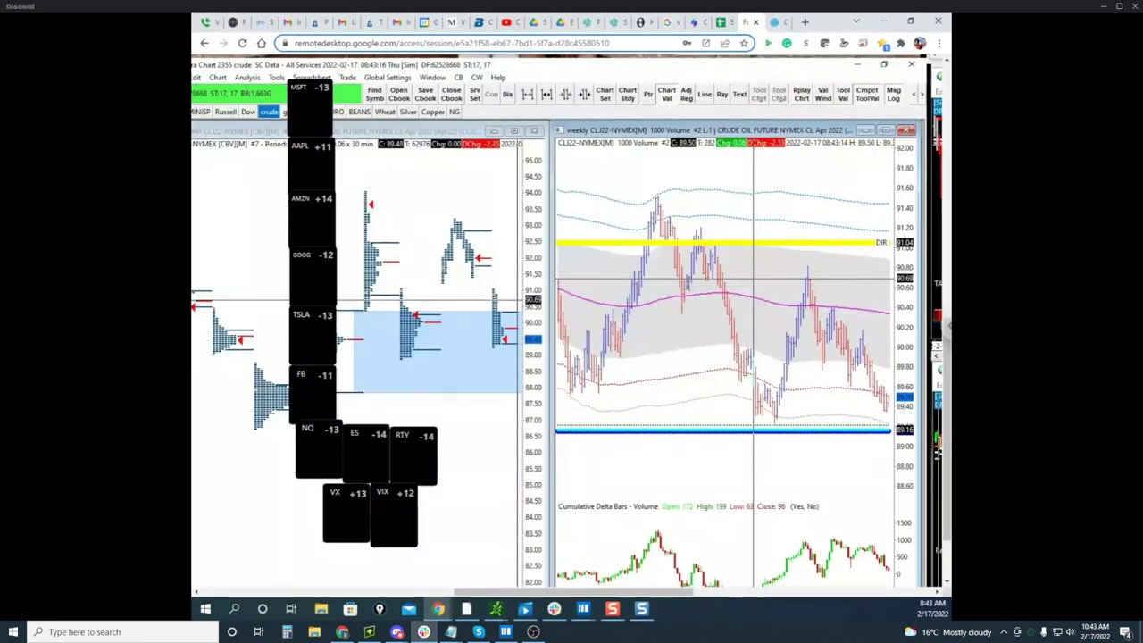
key(ctrl+shift+1)
key(ctrl+shift+7)
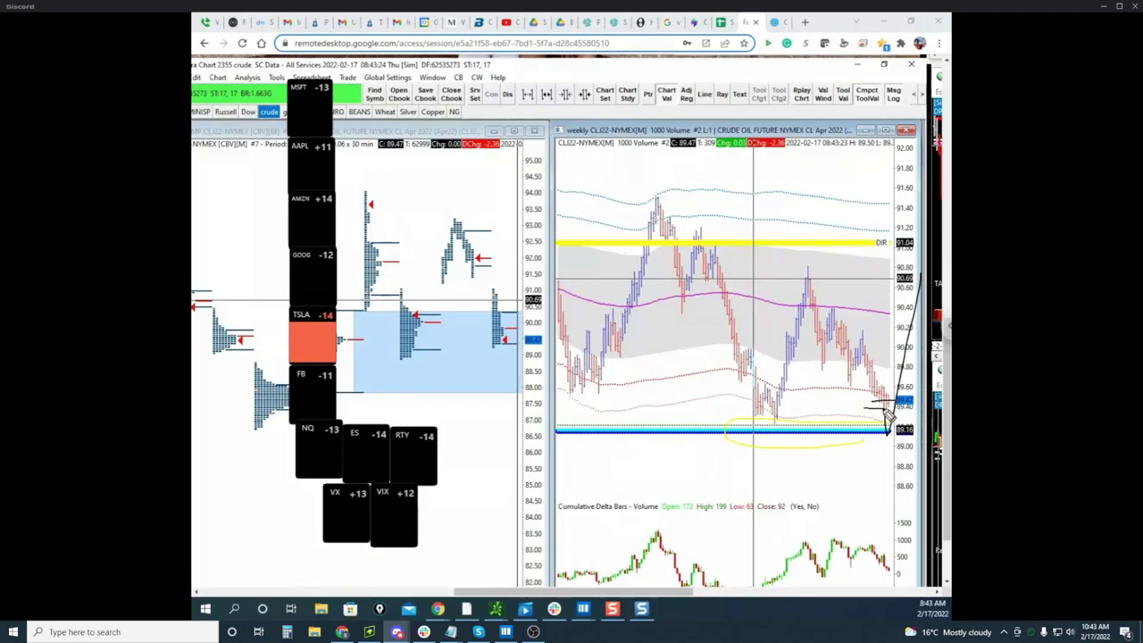
drag(875, 502, 888, 496)
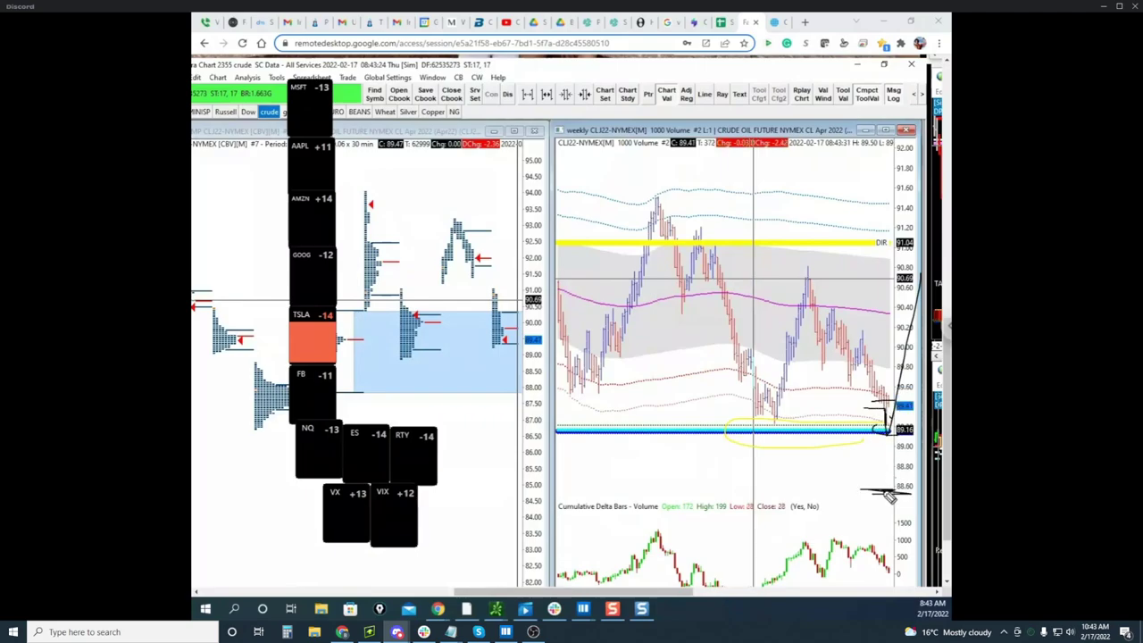
key(Escape)
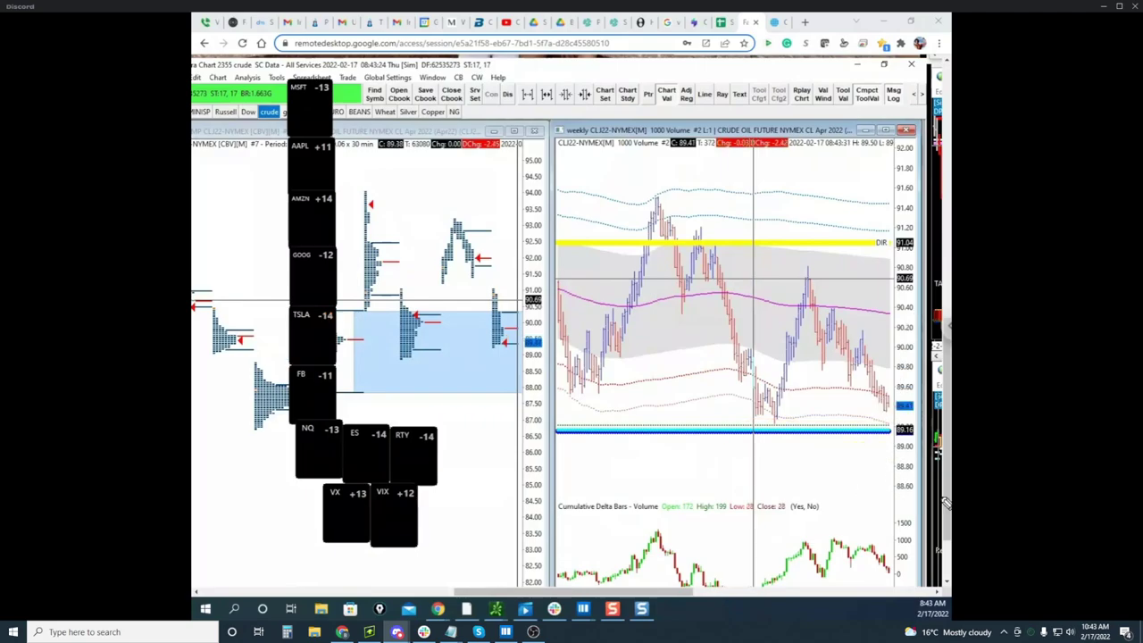
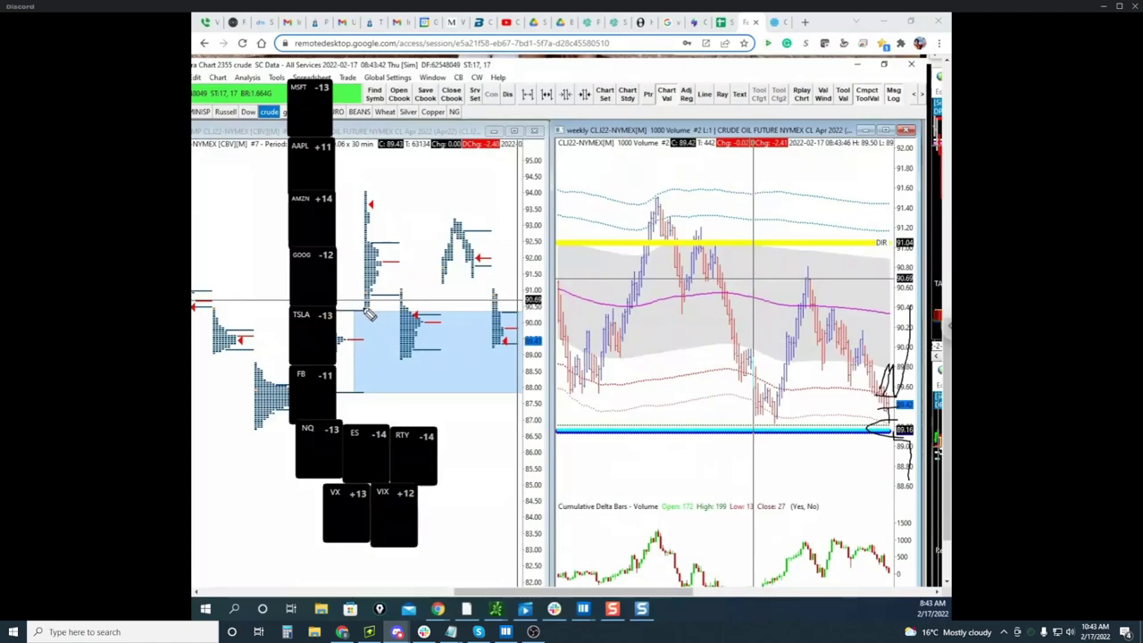
Trace the blue zone's upper and lower edges on the crude oil profile chart, clear the sketch, and dismiss the latest profile's display options
drag(371, 397, 514, 388)
key(Escape)
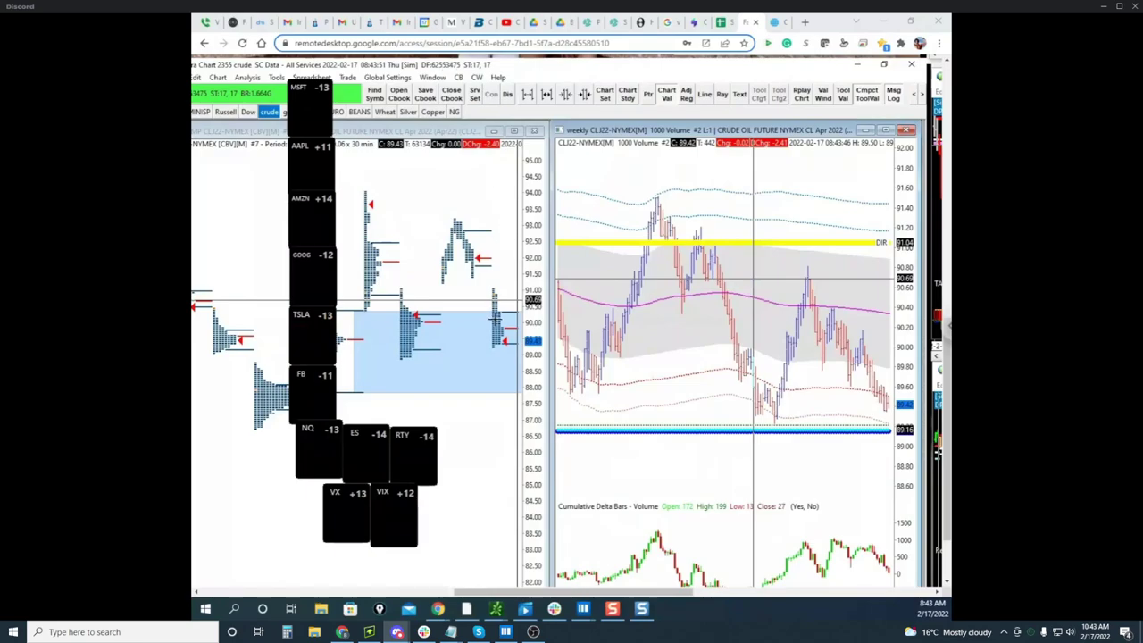
right_click(497, 326)
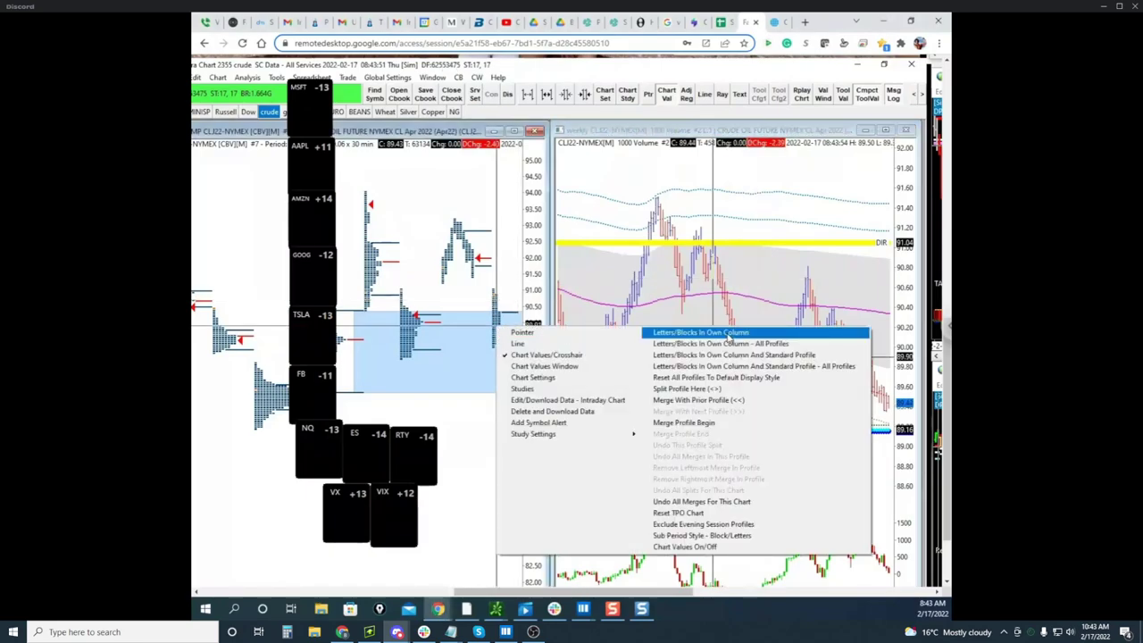
click(697, 297)
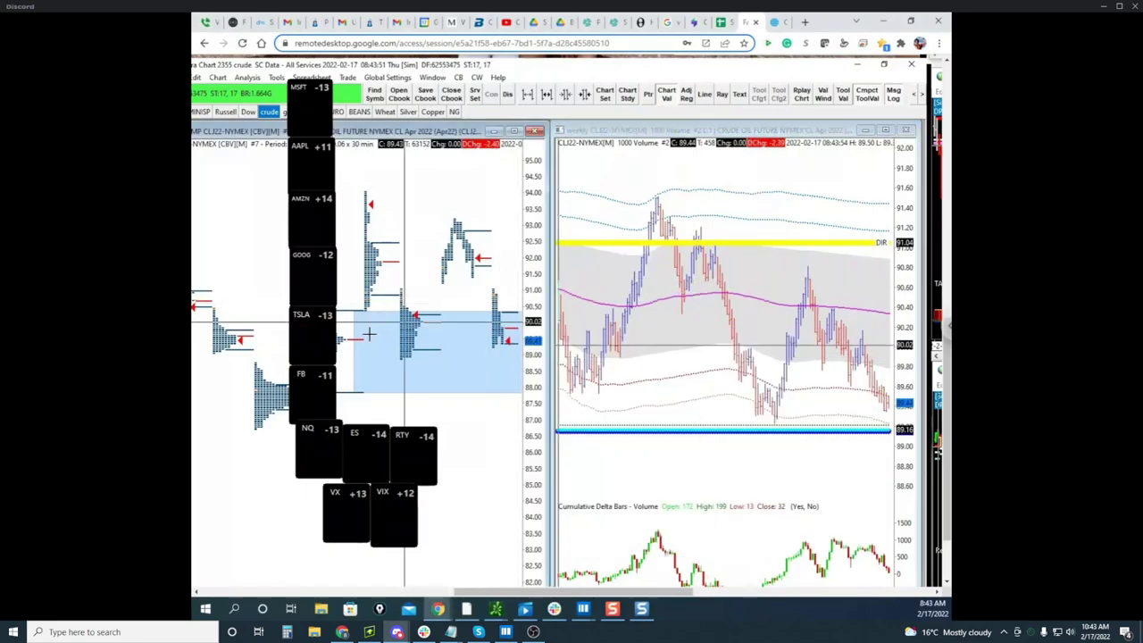
Mark short levels at the blue zone's edges beside the latest profile, sketch a drop to the lower edge, and clear the sketch
key(ctrl+alt+g)
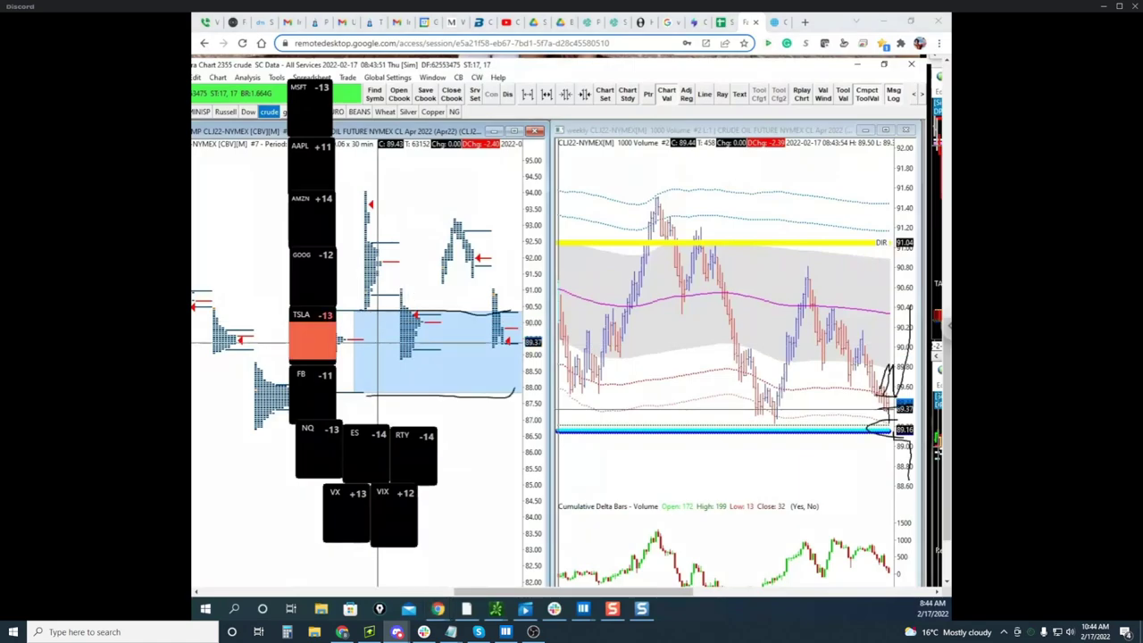
key(Delete)
drag(459, 310, 522, 311)
drag(466, 392, 509, 392)
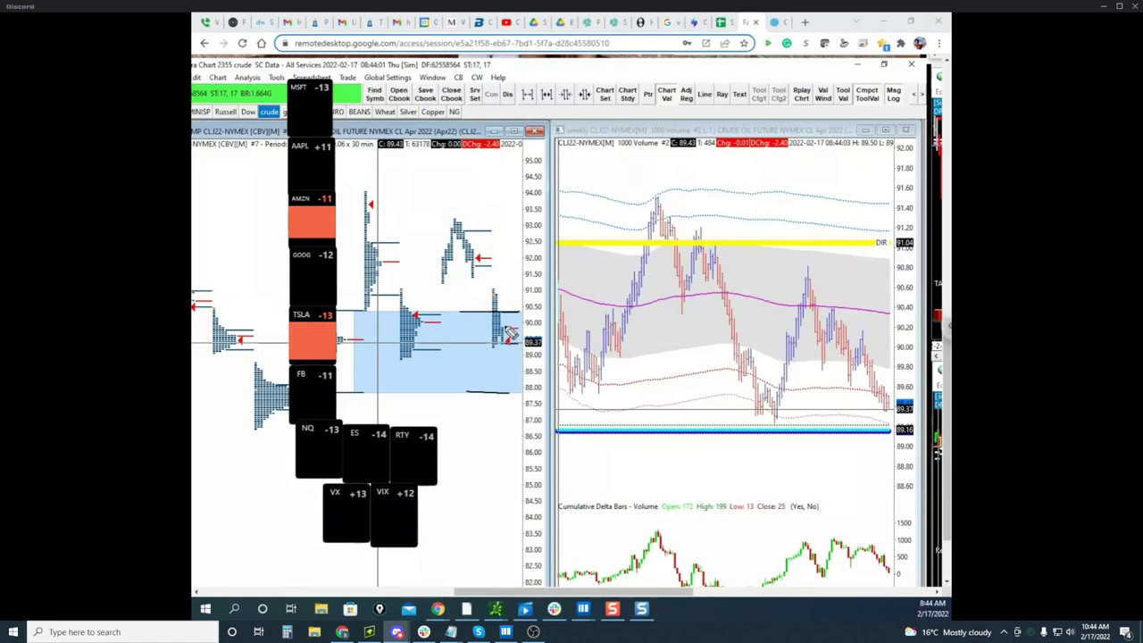
drag(502, 332, 504, 394)
key(Escape)
Display the profile inside the blue zone with Letters/Blocks In Own Column
click(405, 334)
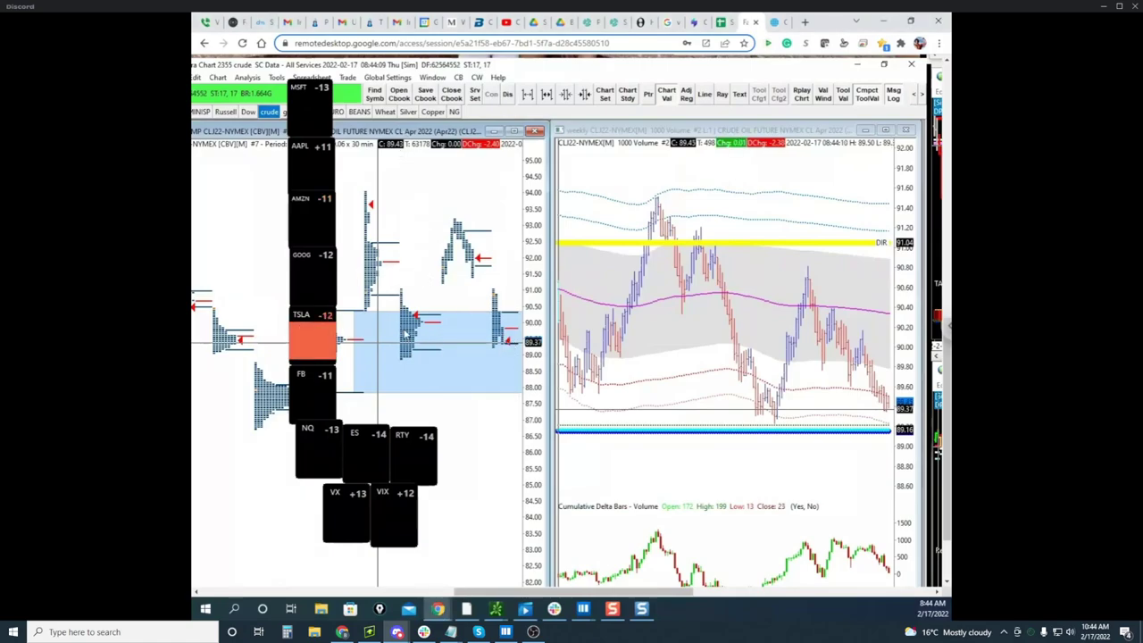
right_click(406, 333)
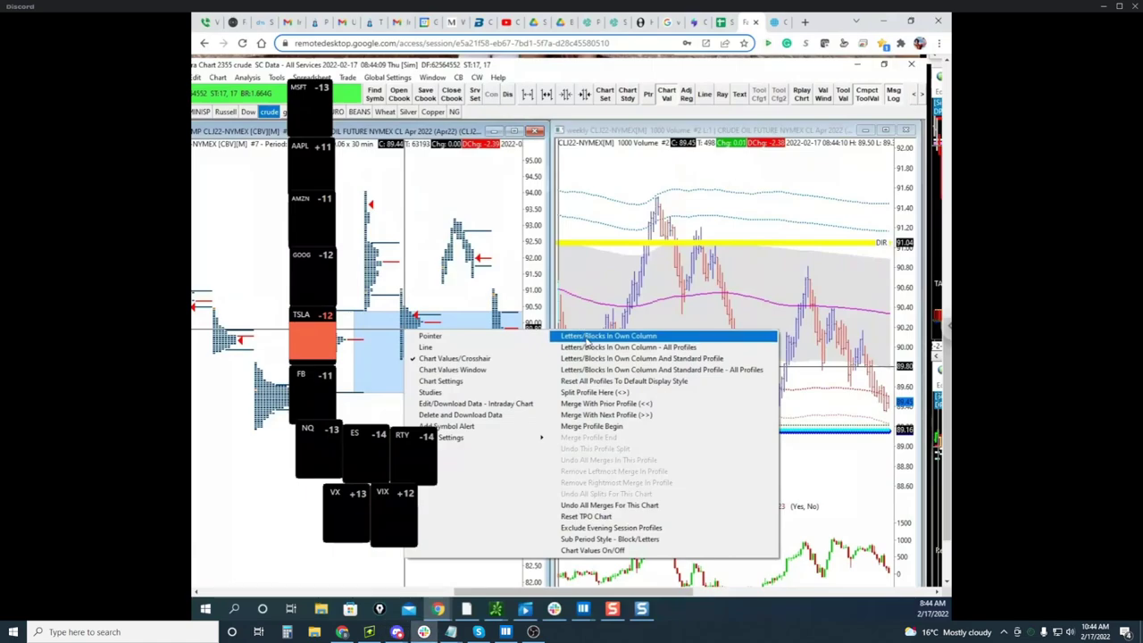
click(566, 336)
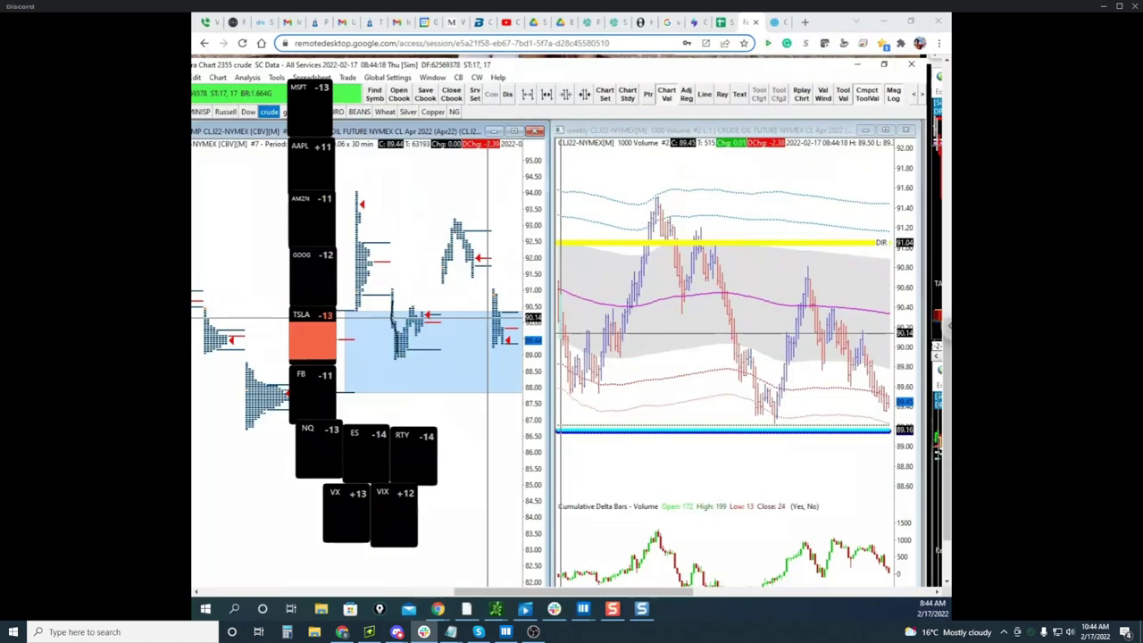
Sketch the price path through the expanded profile, the rally and the decline, circle the blue zone's lower edge, and clear the sketch
mouse_move(396, 358)
mouse_down()
mouse_move(405, 386)
mouse_move(390, 397)
mouse_up()
drag(443, 311, 457, 248)
drag(436, 314, 474, 313)
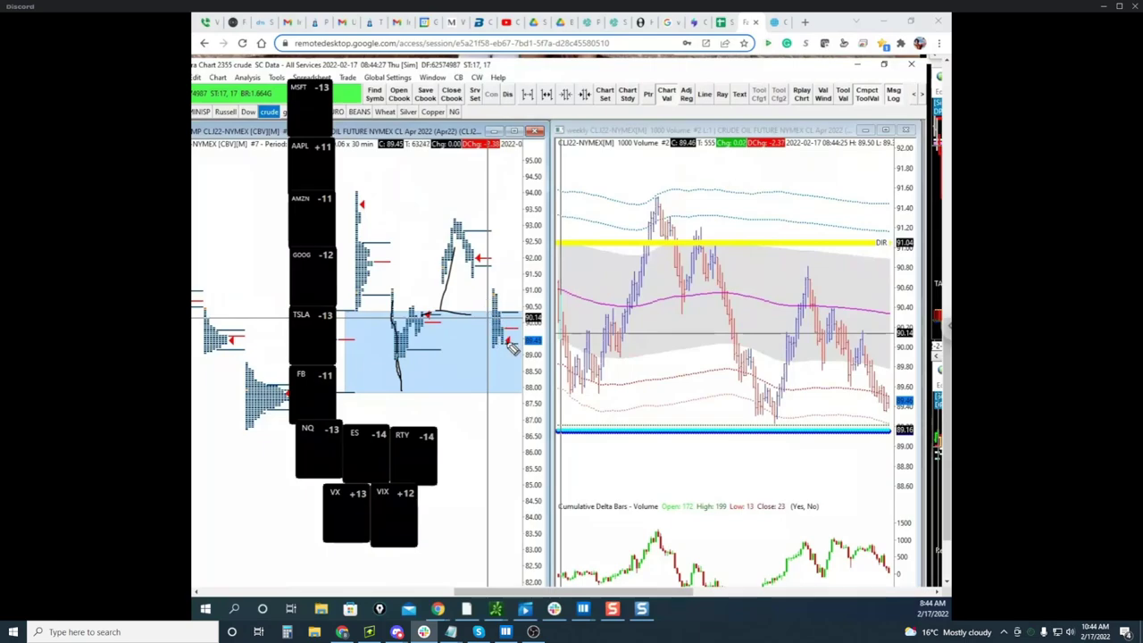
mouse_move(507, 343)
mouse_down()
mouse_move(500, 395)
mouse_move(520, 394)
mouse_up()
mouse_move(431, 319)
mouse_down()
mouse_move(457, 246)
mouse_move(505, 326)
mouse_move(505, 388)
mouse_move(527, 402)
mouse_up()
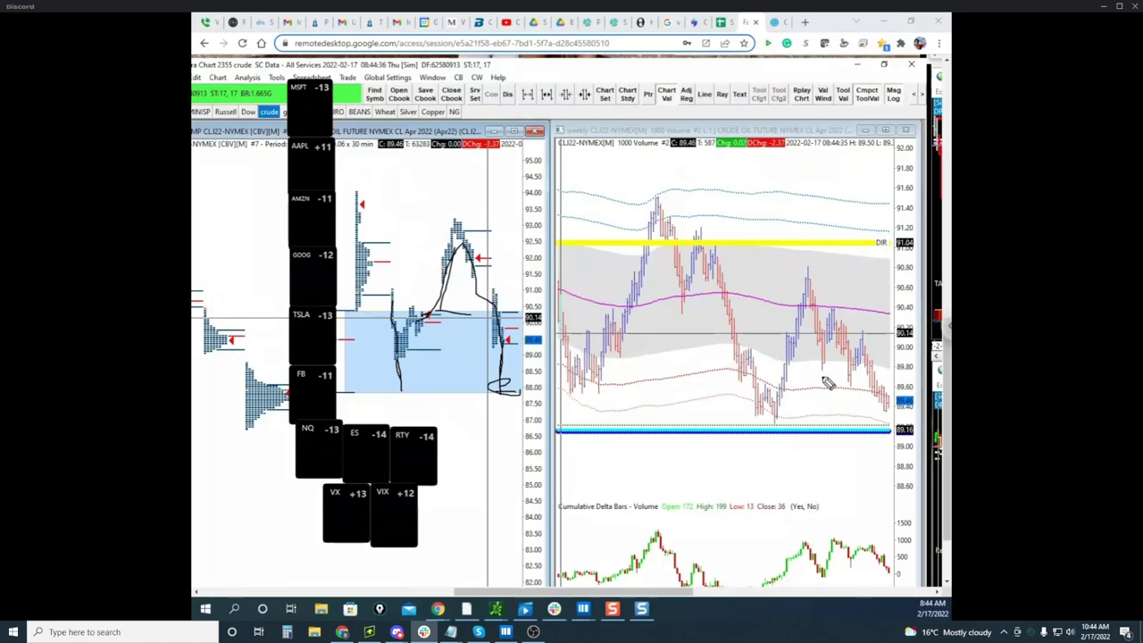
drag(534, 390, 546, 406)
drag(510, 355, 520, 402)
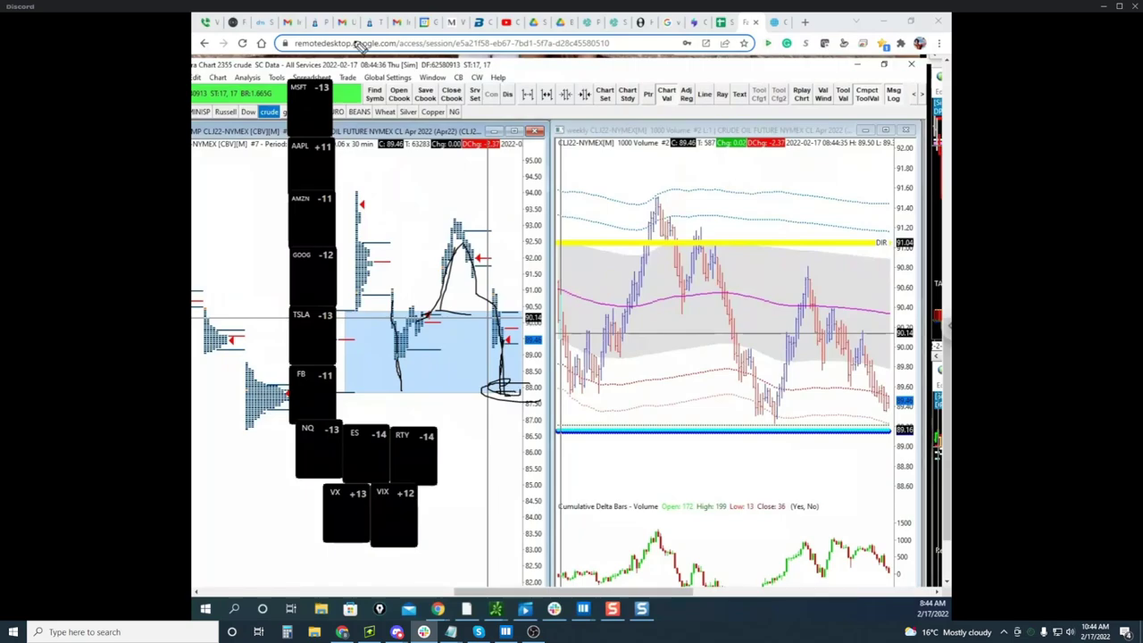
key(Escape)
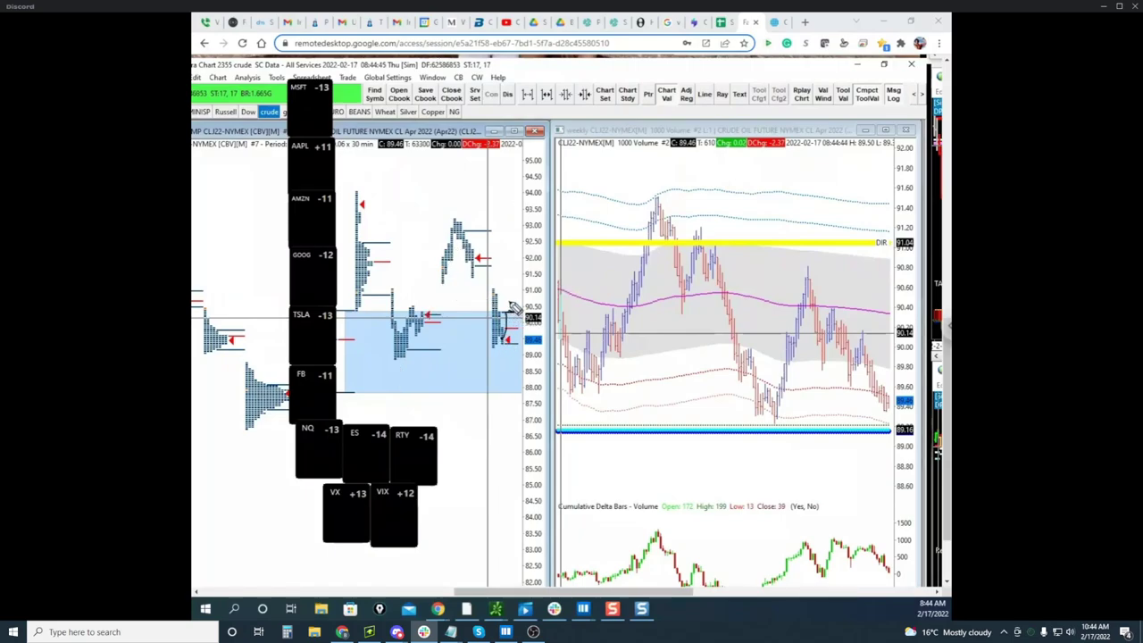
Sketch a rally from the blue zone's upper edge, circle the zone, mark levels and a drop at the latest profile, and clear the sketch
drag(512, 313, 538, 168)
mouse_move(509, 326)
mouse_down()
mouse_move(386, 350)
mouse_move(531, 317)
mouse_up()
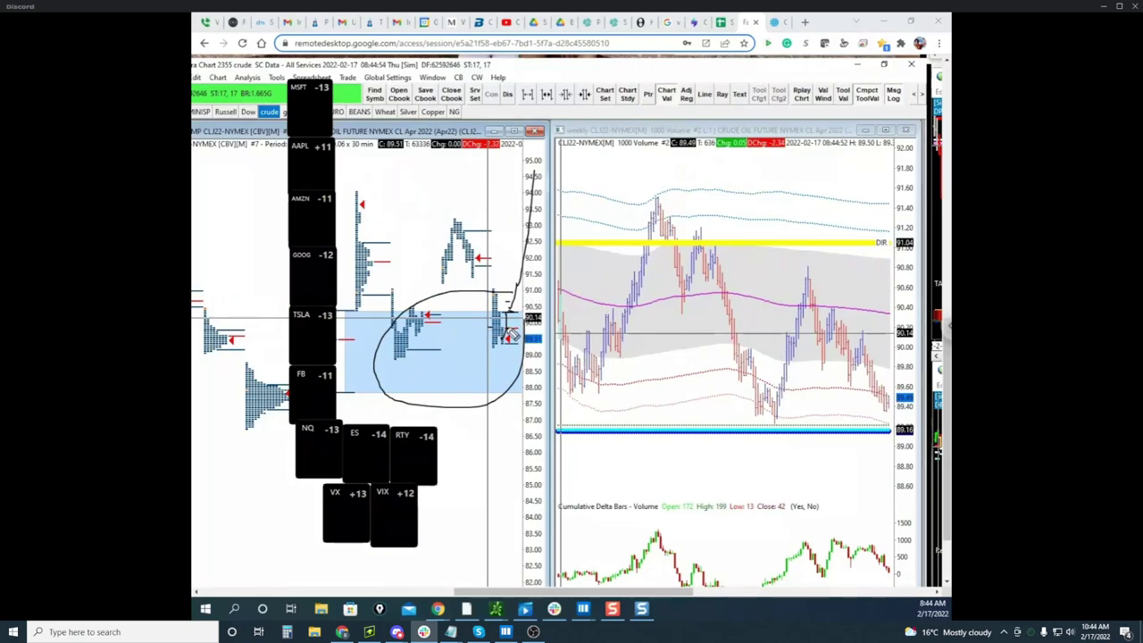
mouse_move(503, 339)
mouse_down()
mouse_move(510, 320)
mouse_move(526, 390)
mouse_up()
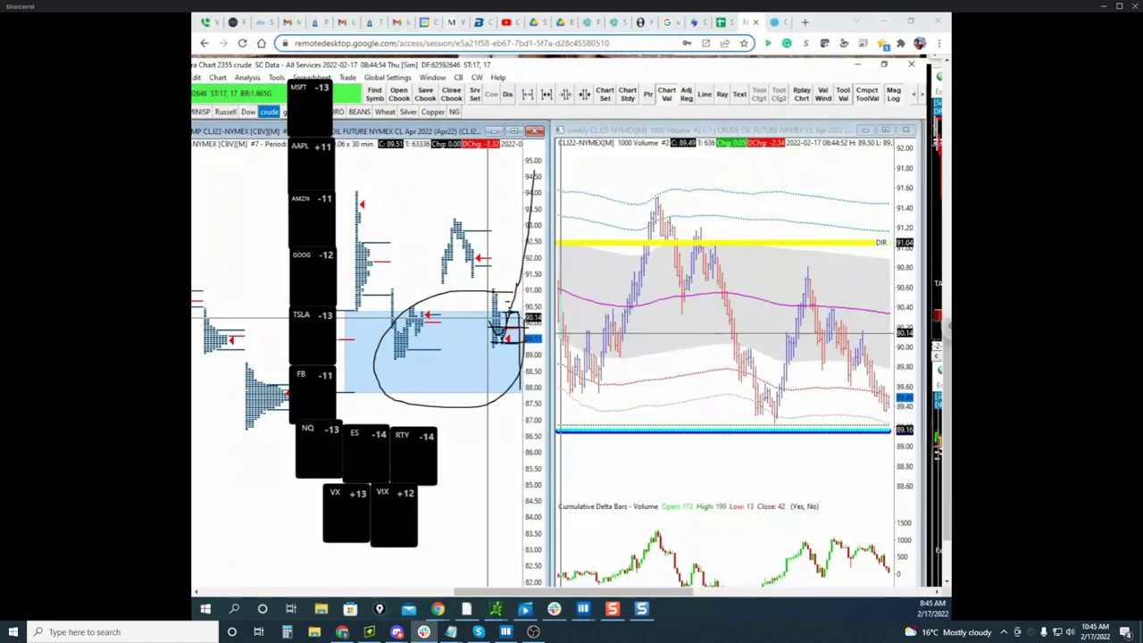
key(Escape)
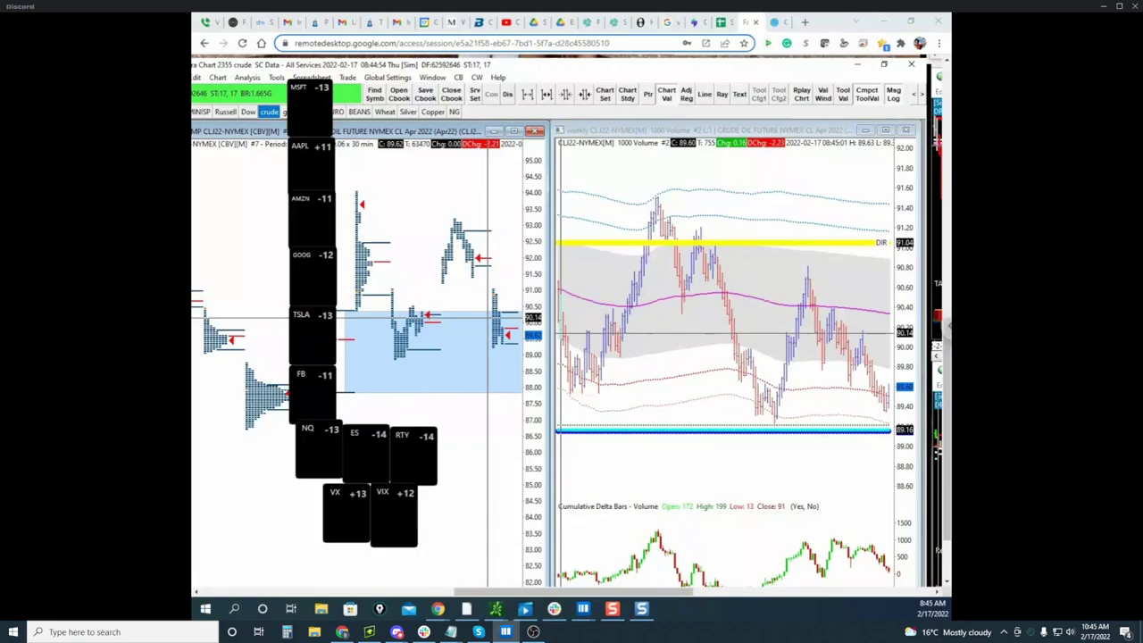
Switch to the thinkorswim crude oil chart, outline the consolidation just below 90, and sketch its level and a drop from the latest price
click(496, 608)
click(721, 159)
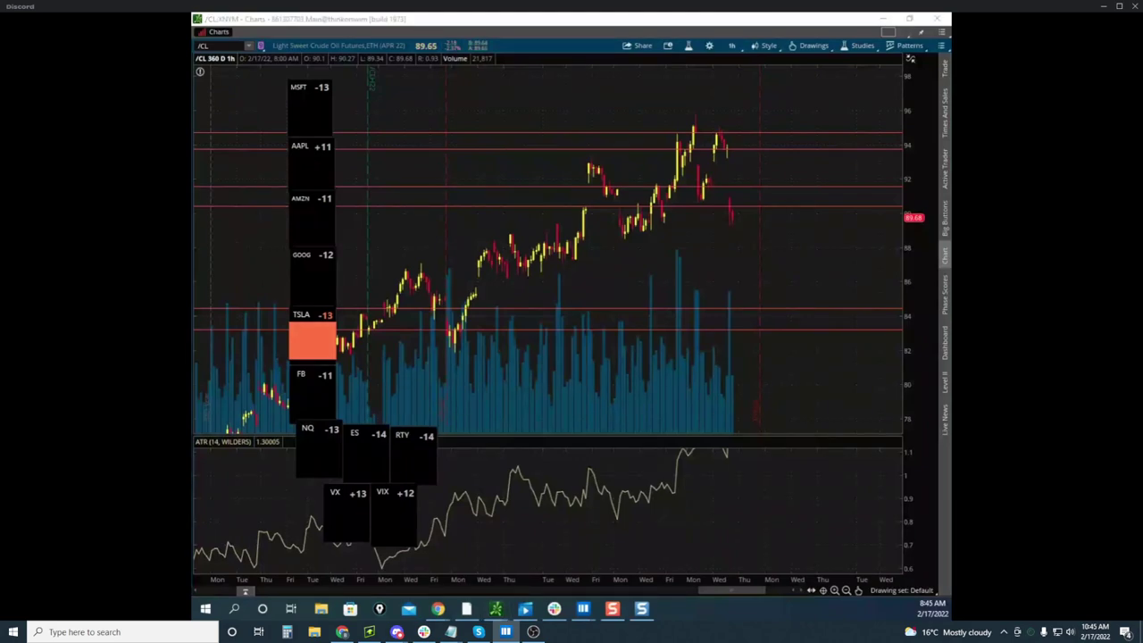
mouse_move(623, 213)
mouse_down()
mouse_move(676, 217)
mouse_move(655, 237)
mouse_move(615, 212)
mouse_up()
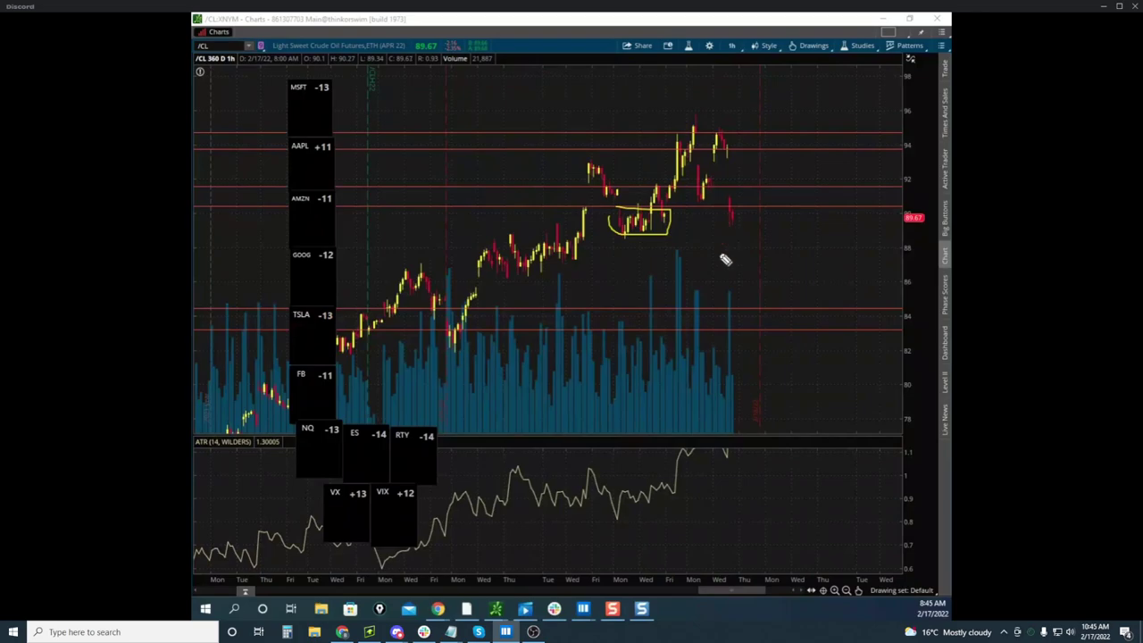
mouse_move(672, 243)
mouse_down()
mouse_move(631, 227)
mouse_move(740, 231)
mouse_move(747, 297)
mouse_up()
Outline the earlier consolidation below 88, trace the rally out of it, extend its level across the chart, and clear the sketch
mouse_move(496, 257)
mouse_down()
mouse_move(562, 242)
mouse_move(572, 279)
mouse_move(474, 268)
mouse_move(670, 266)
mouse_up()
drag(577, 259, 591, 183)
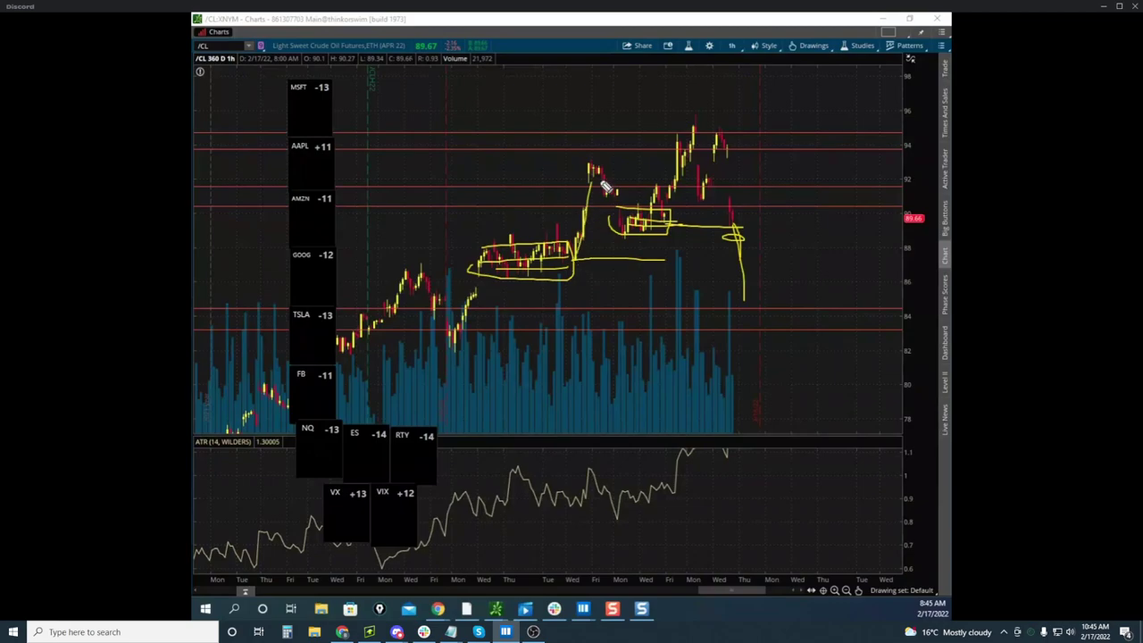
drag(585, 261, 907, 272)
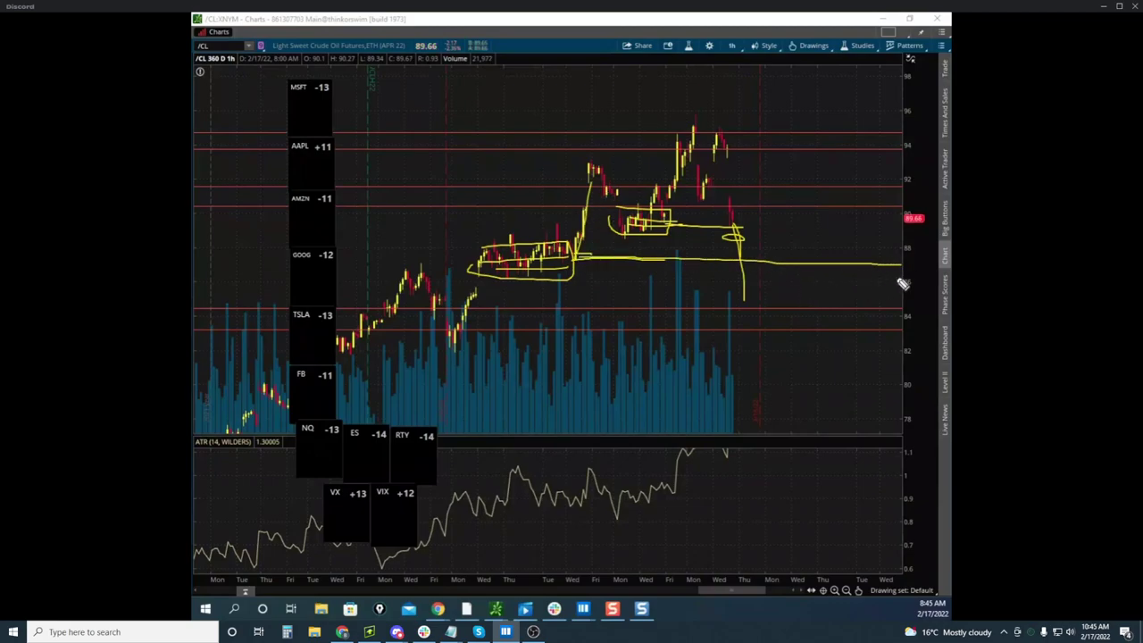
mouse_move(689, 105)
mouse_down()
mouse_move(472, 191)
mouse_move(694, 344)
mouse_up()
key(Escape)
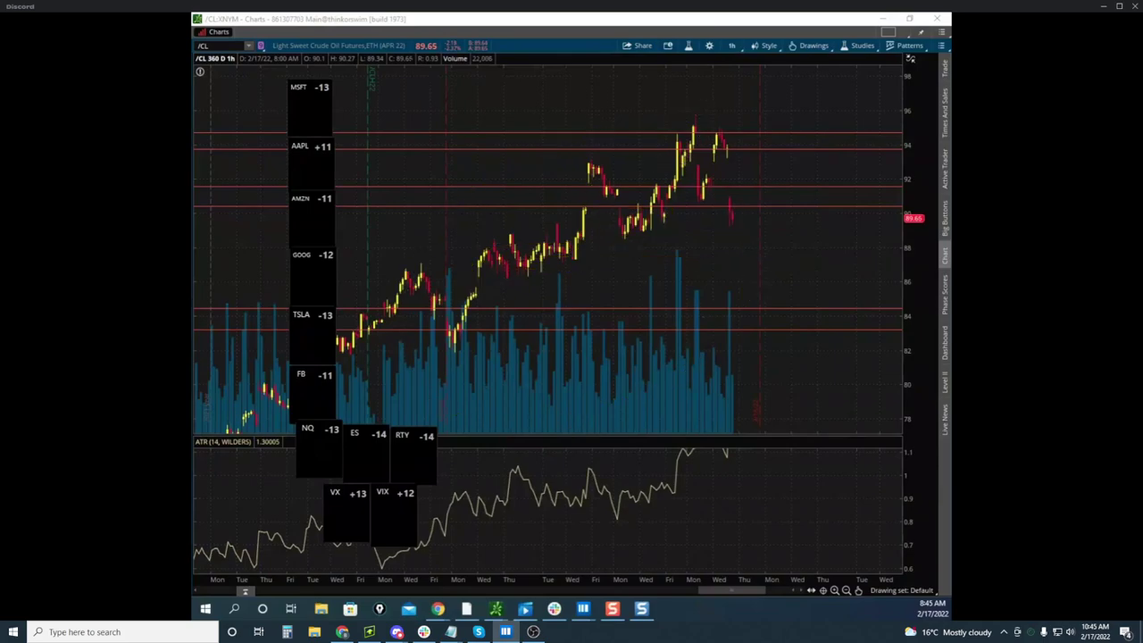
Return to the crude oil chart in Bookmap and examine price and resting liquidity above the two cyan lines
click(495, 608)
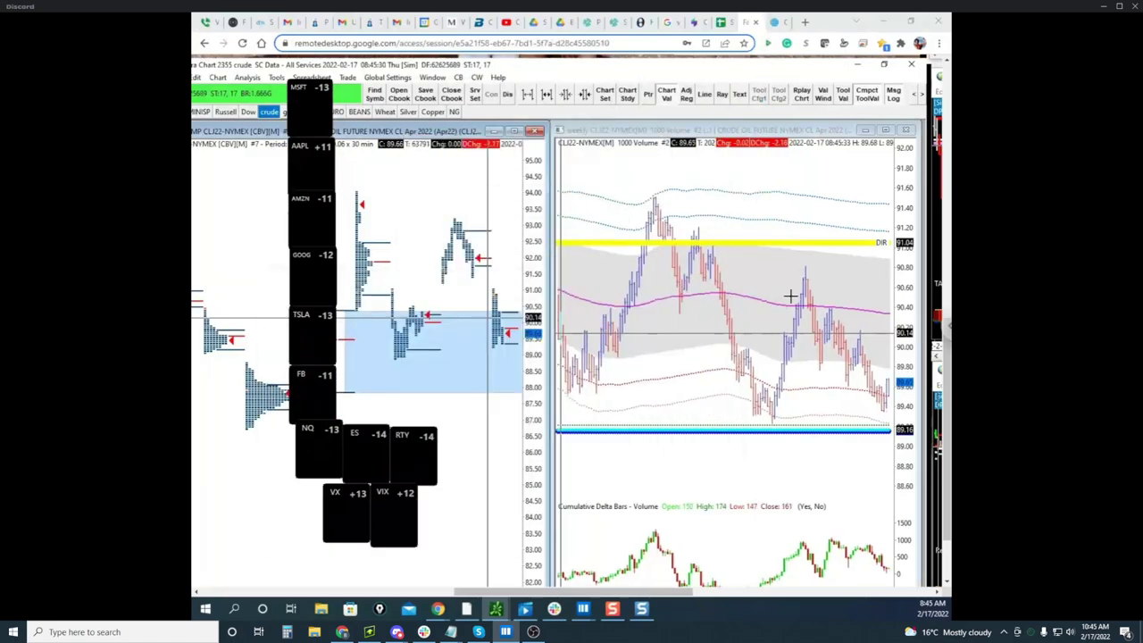
click(856, 21)
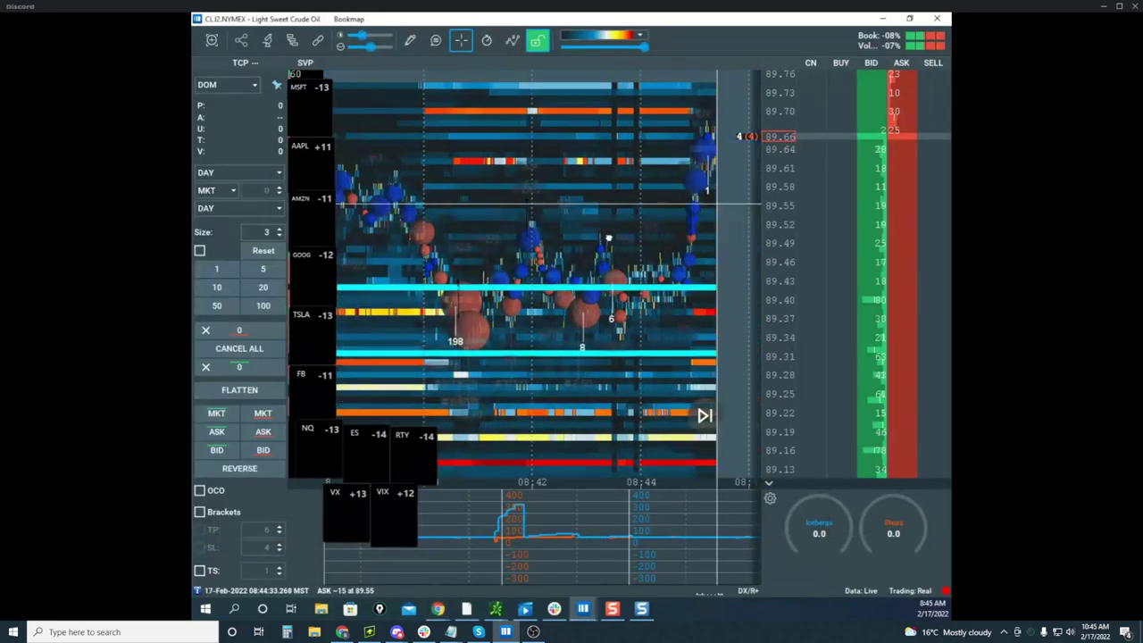
drag(610, 238, 610, 254)
scroll(618, 255, down, 3)
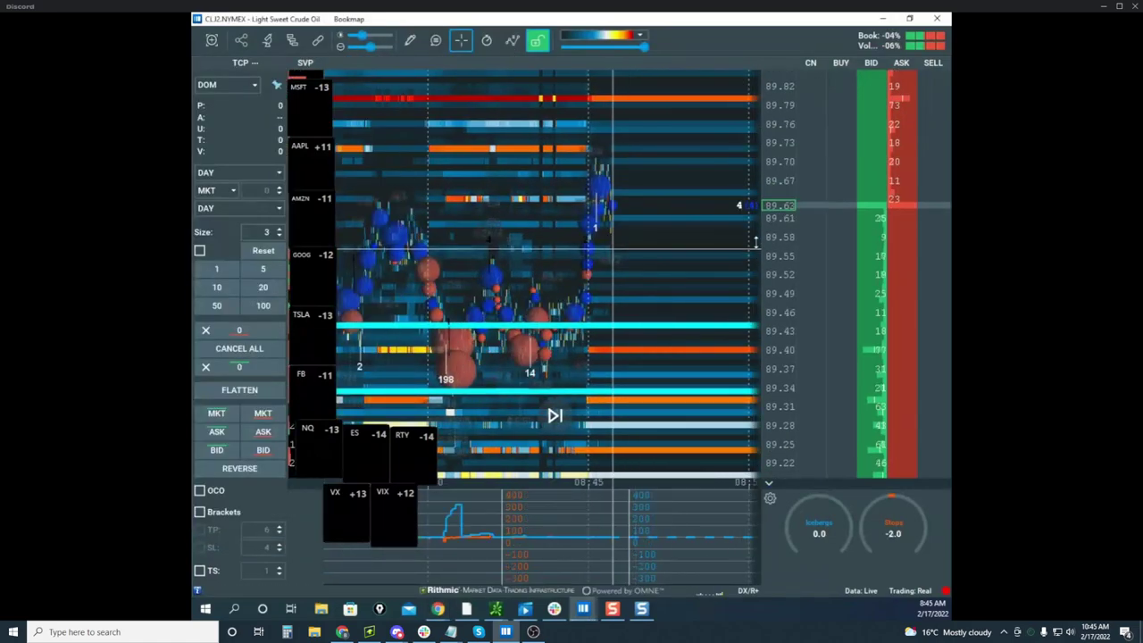
scroll(756, 249, up, 2)
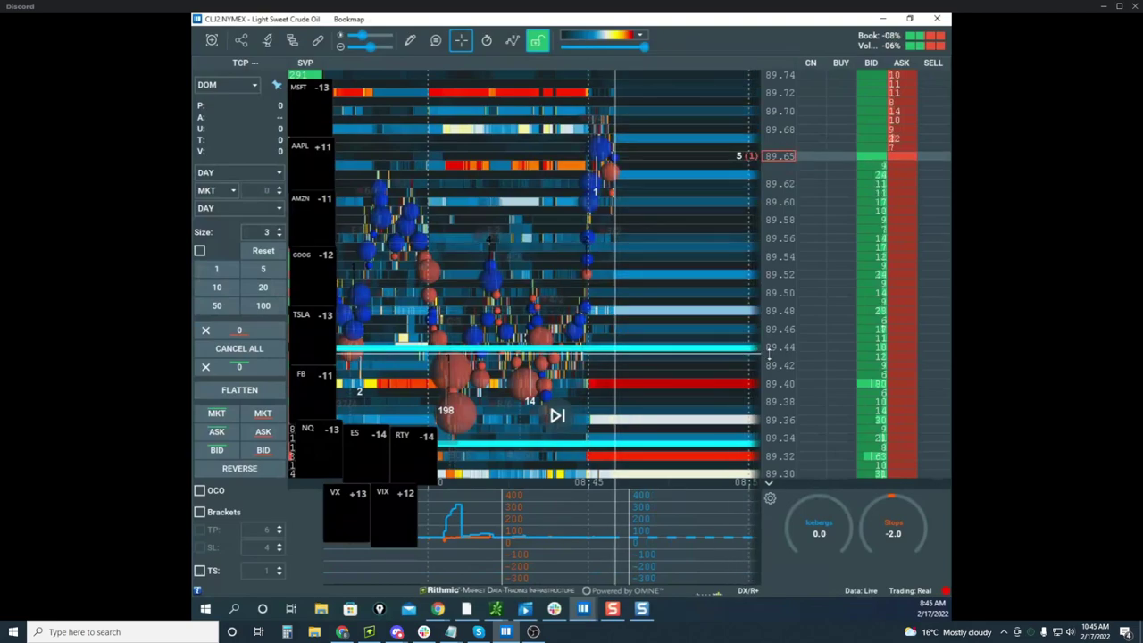
drag(709, 251, 721, 272)
scroll(781, 204, down, 2)
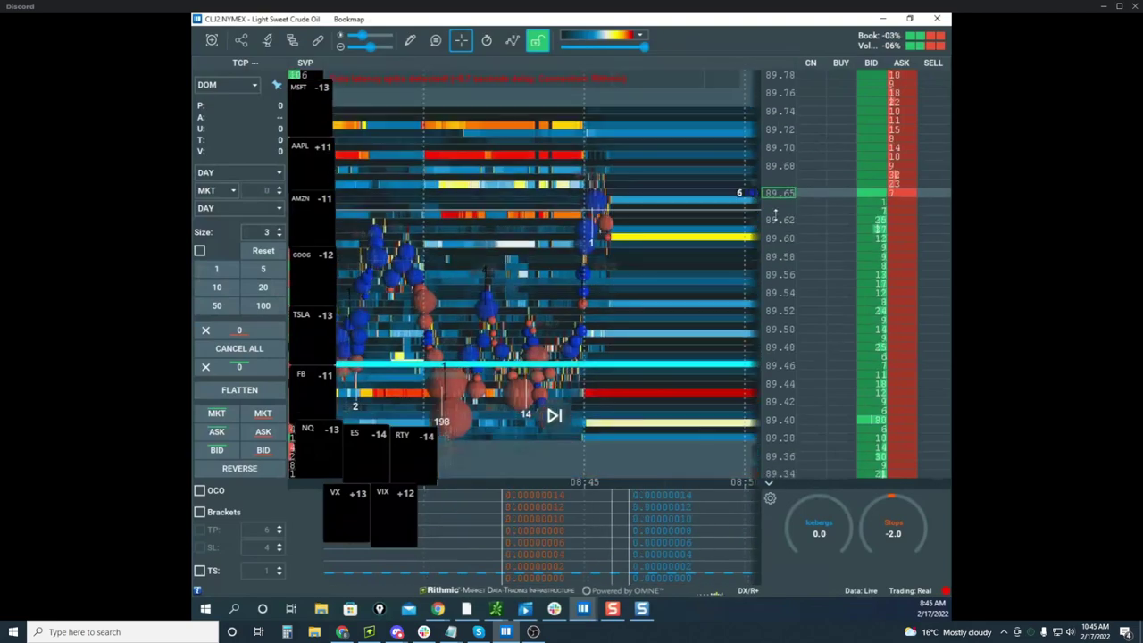
scroll(771, 204, down, 2)
scroll(684, 211, down, 2)
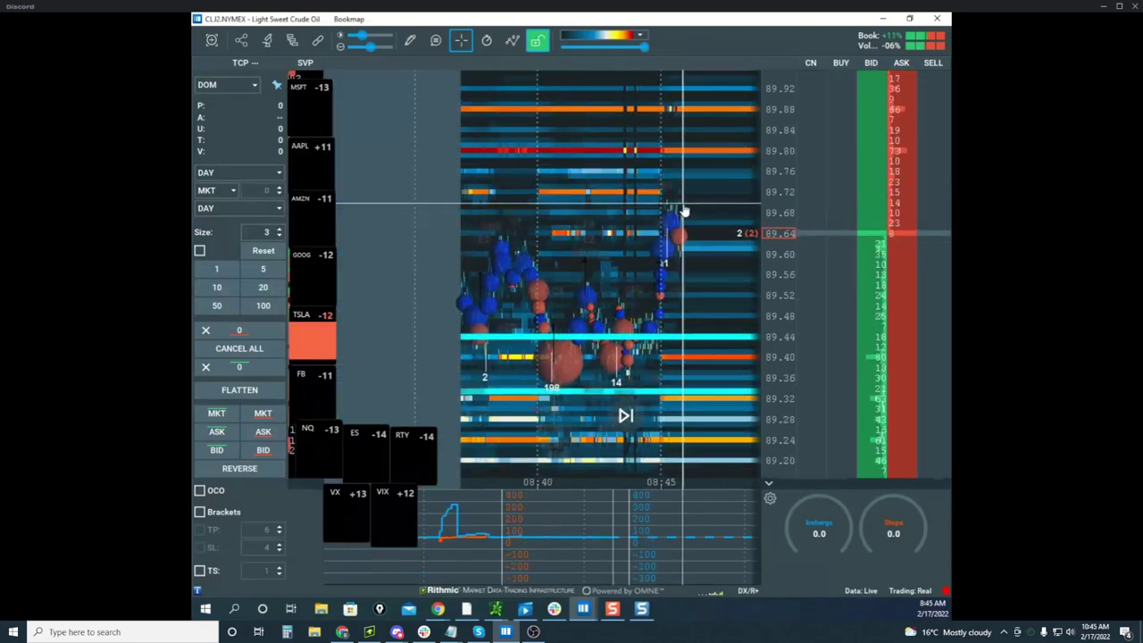
Circle the latest peak on the S&P 500 breadth chart and sketch a decline from it
key(ctrl+shift+1)
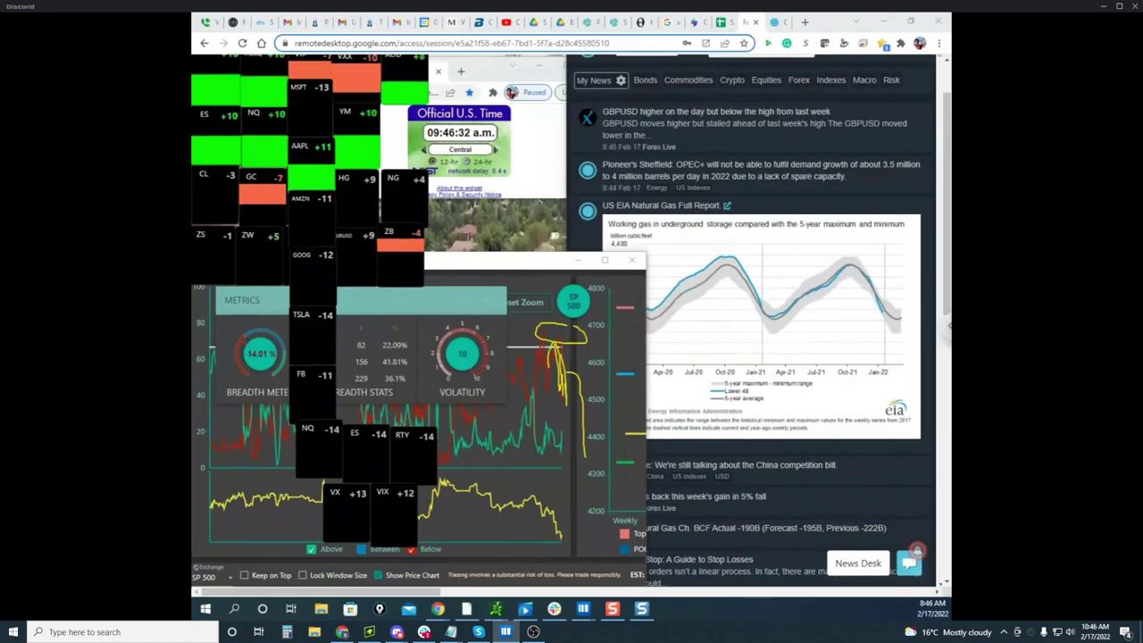
drag(830, 22, 195, 147)
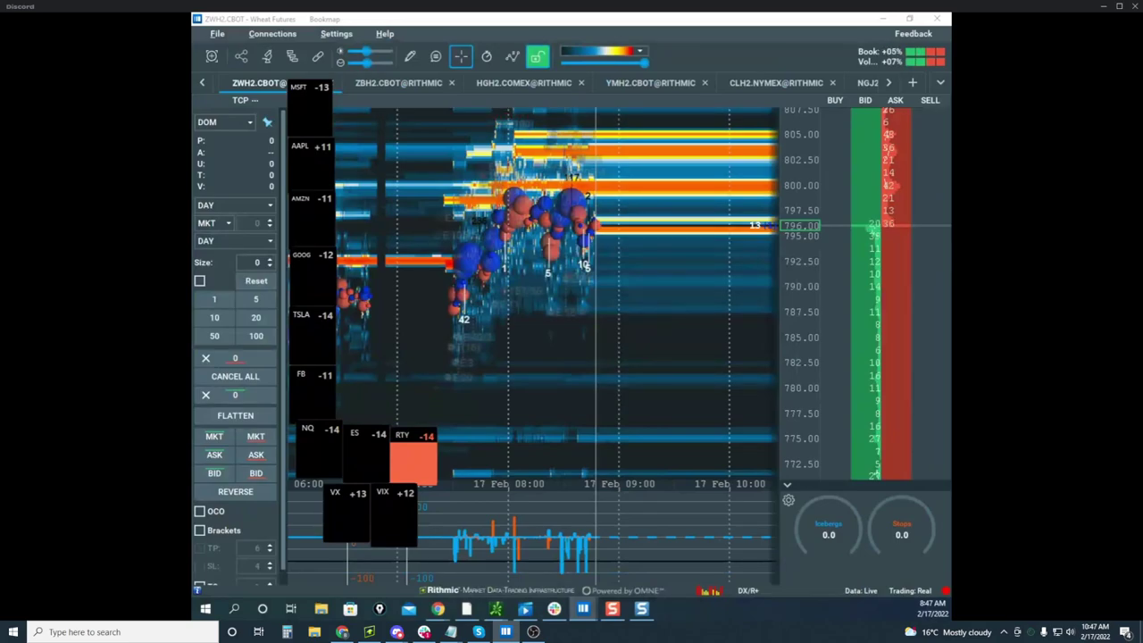
Switch from the wheat chart to the E-mini S&P 500 chart in Bookmap and set the order size to 3
mouse_move(647, 20)
mouse_down()
mouse_move(707, 48)
mouse_move(701, 124)
mouse_move(659, 13)
mouse_up()
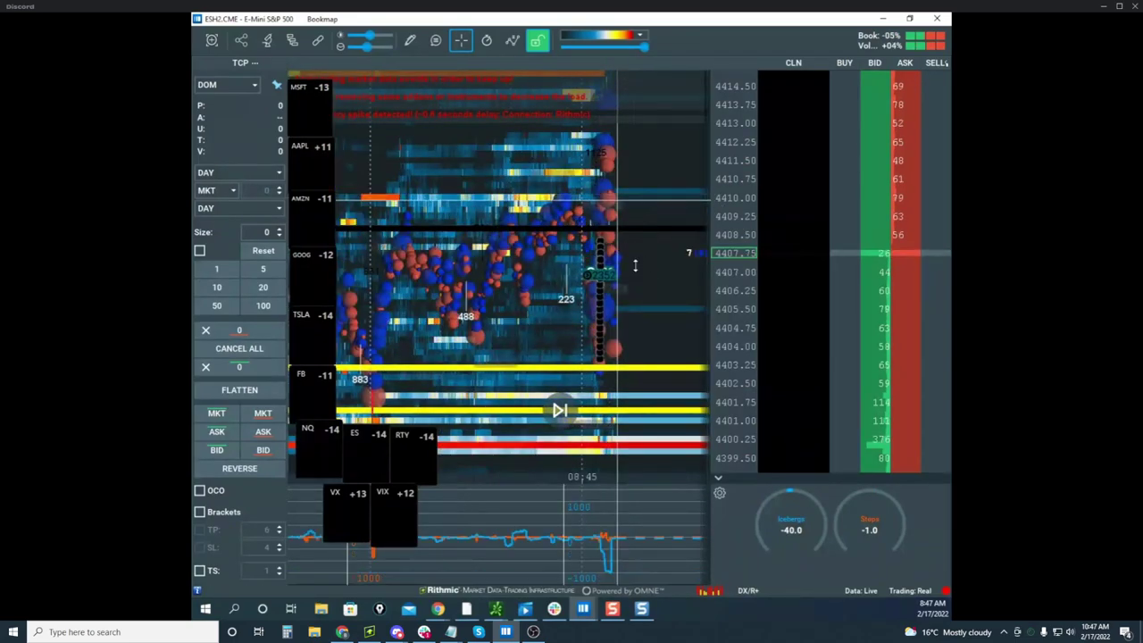
click(280, 229)
click(280, 230)
click(280, 229)
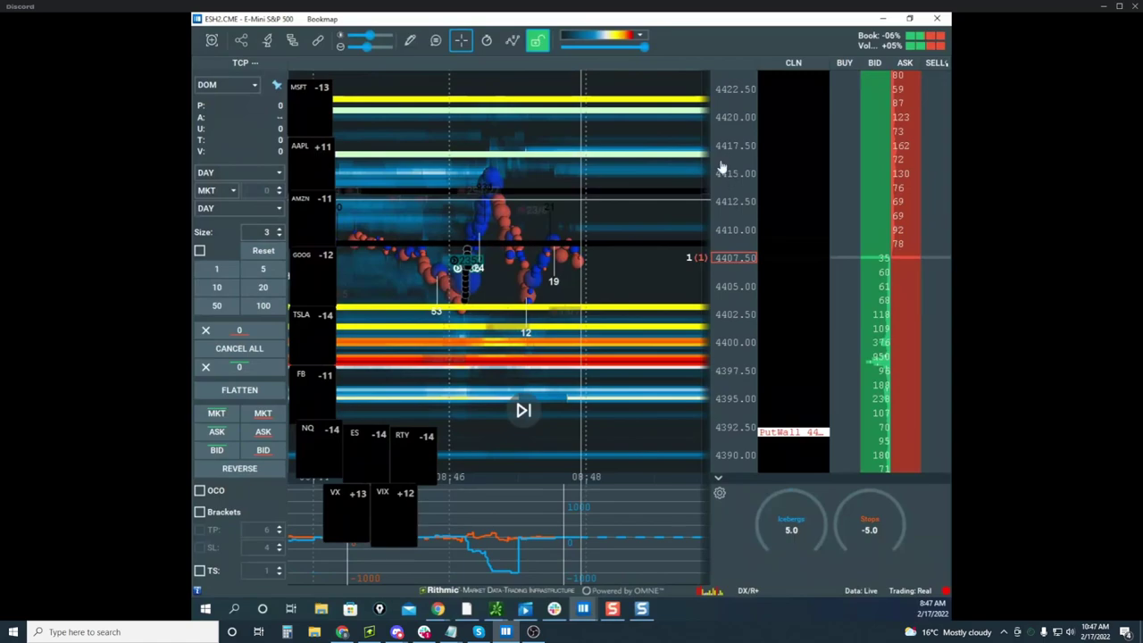
Sketch a drop to about 4395 with a rebound, circle the price ranges before and after the spike, and clear the drawings
scroll(722, 167, up, 3)
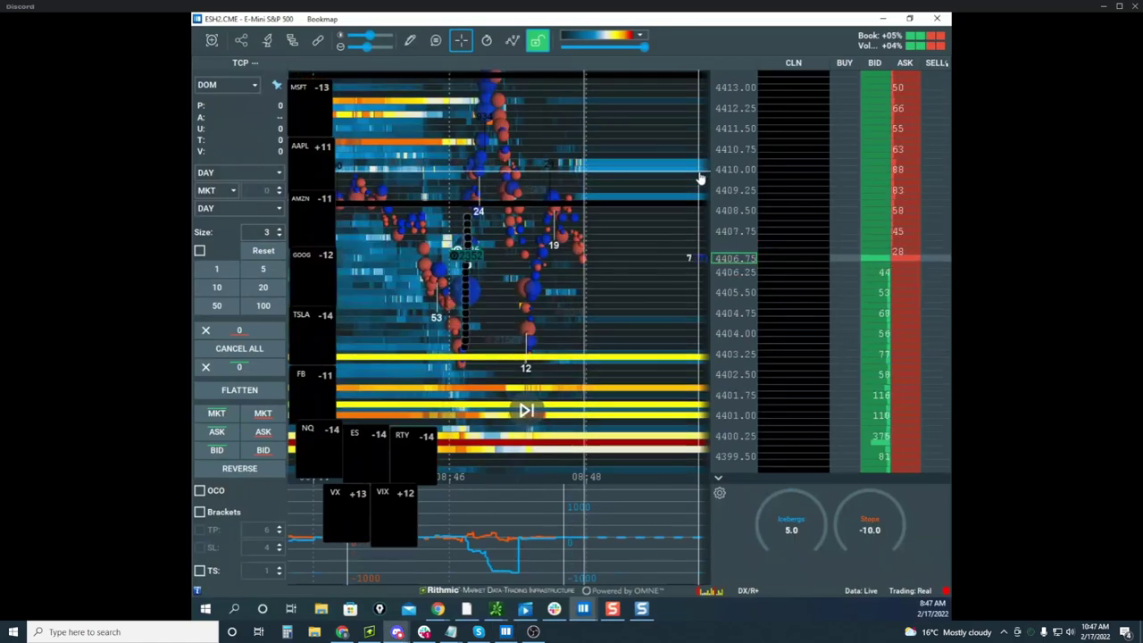
scroll(723, 185, down, 2)
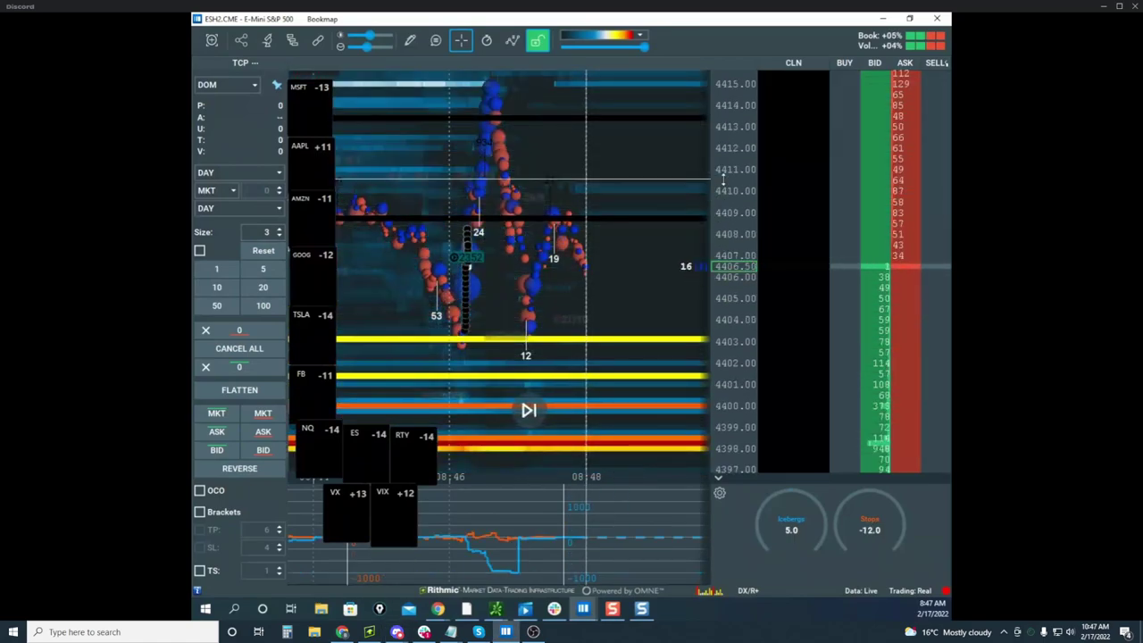
scroll(728, 203, down, 2)
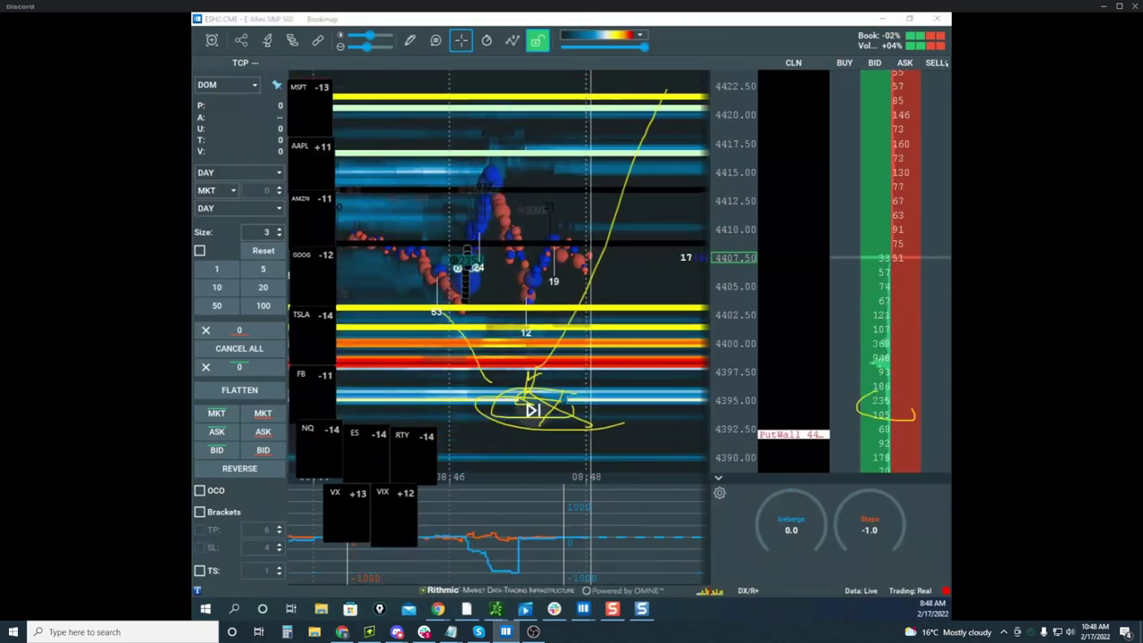
drag(668, 158, 676, 183)
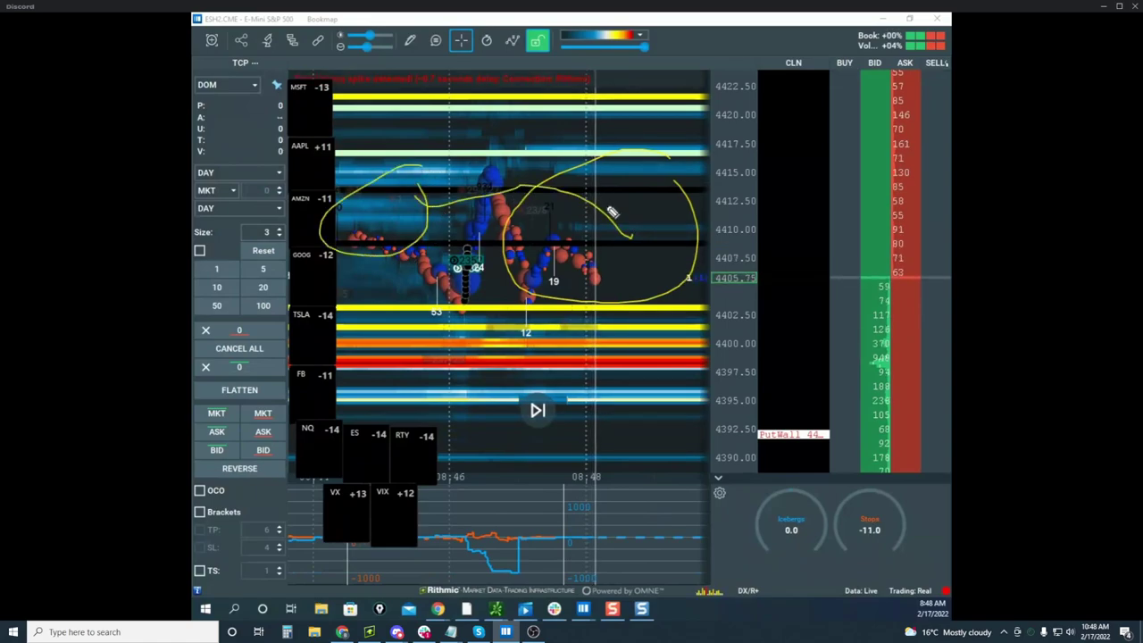
key(Escape)
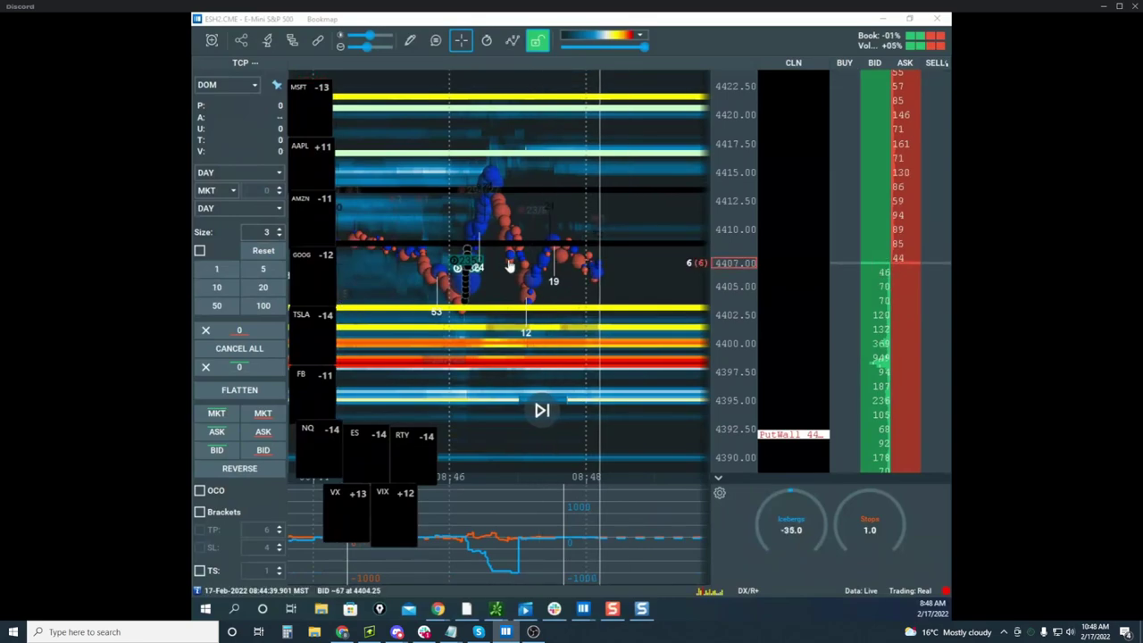
scroll(729, 224, up, 2)
scroll(719, 205, up, 1)
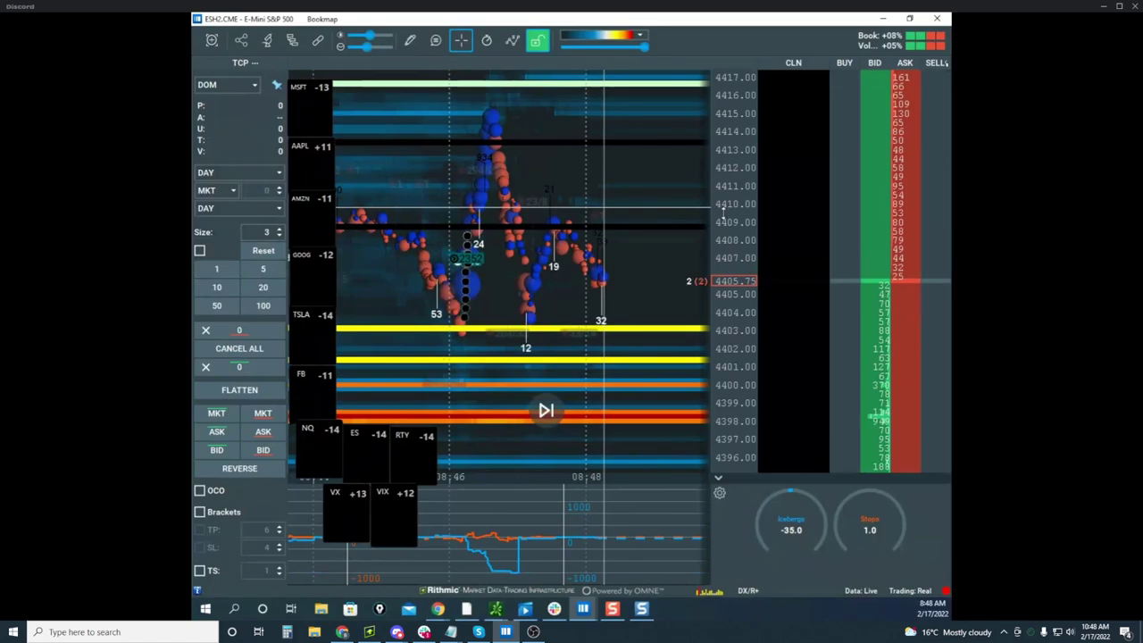
scroll(721, 213, down, 1)
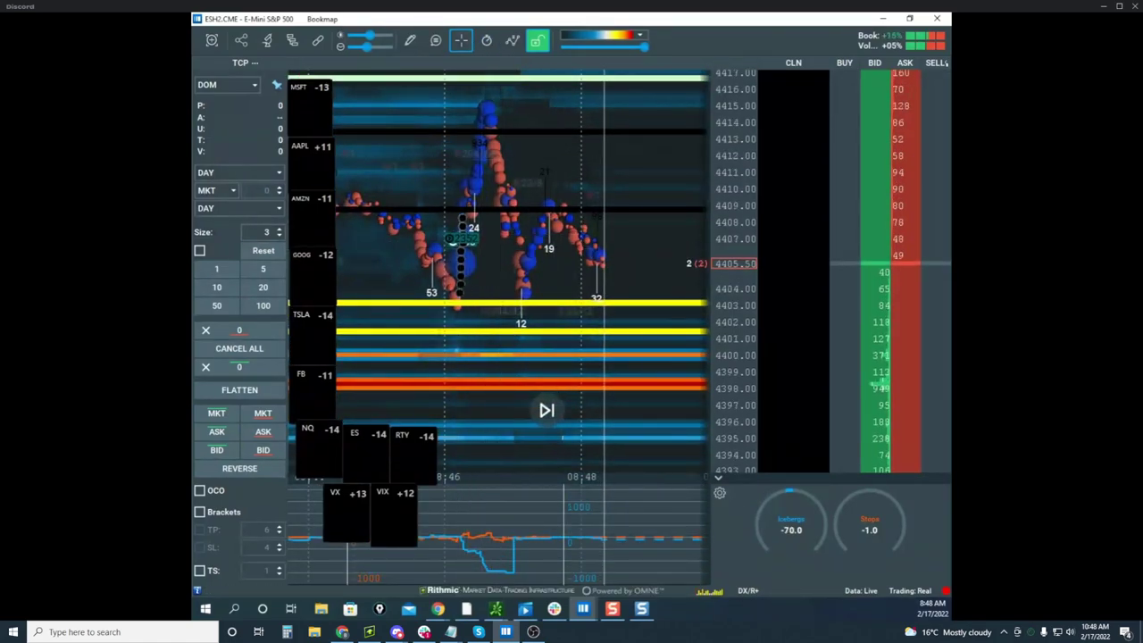
key(ctrl+shift+3)
key(ctrl+shift+6)
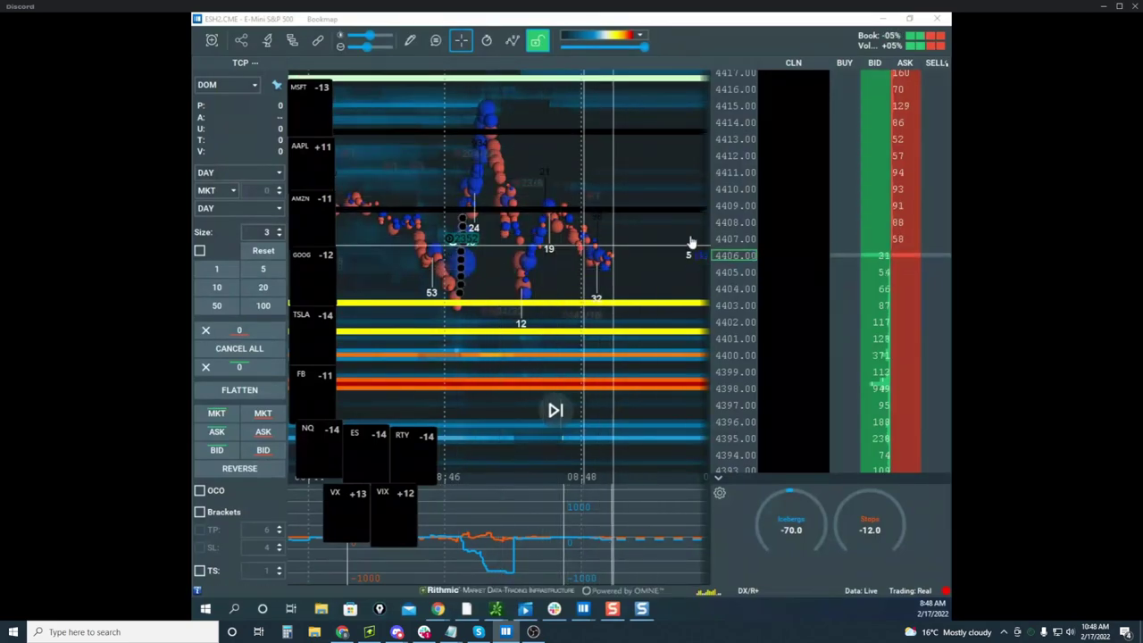
Bring the E-mini Nasdaq-100 chart into full view, examine its price and resting liquidity, and return to the S&P 500 chart
drag(192, 132, 629, 93)
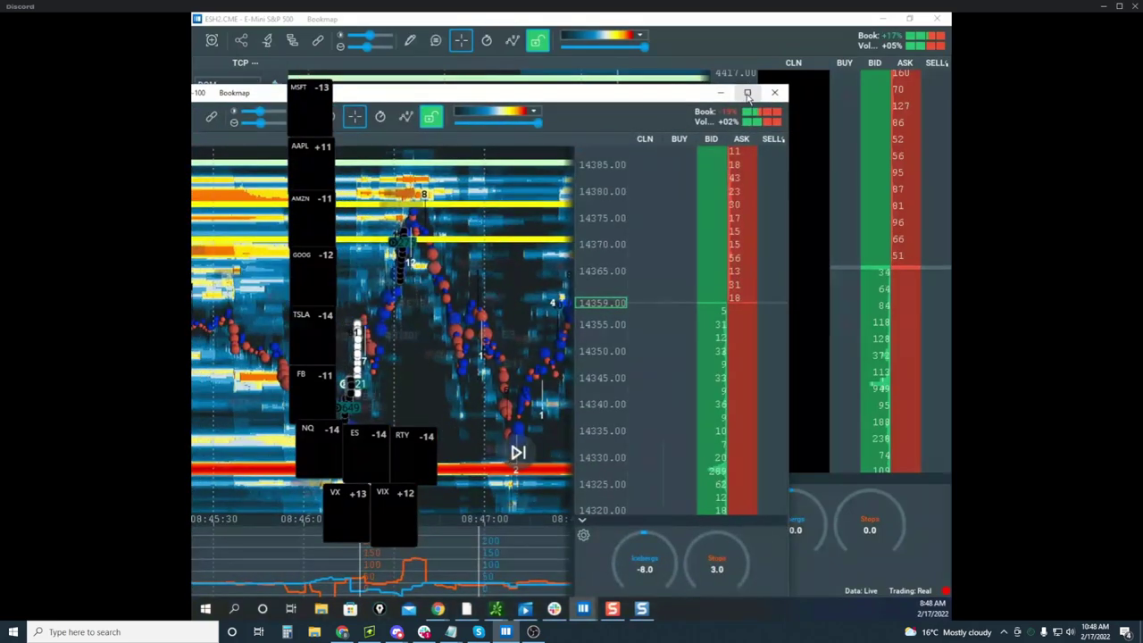
click(747, 94)
drag(641, 238, 517, 223)
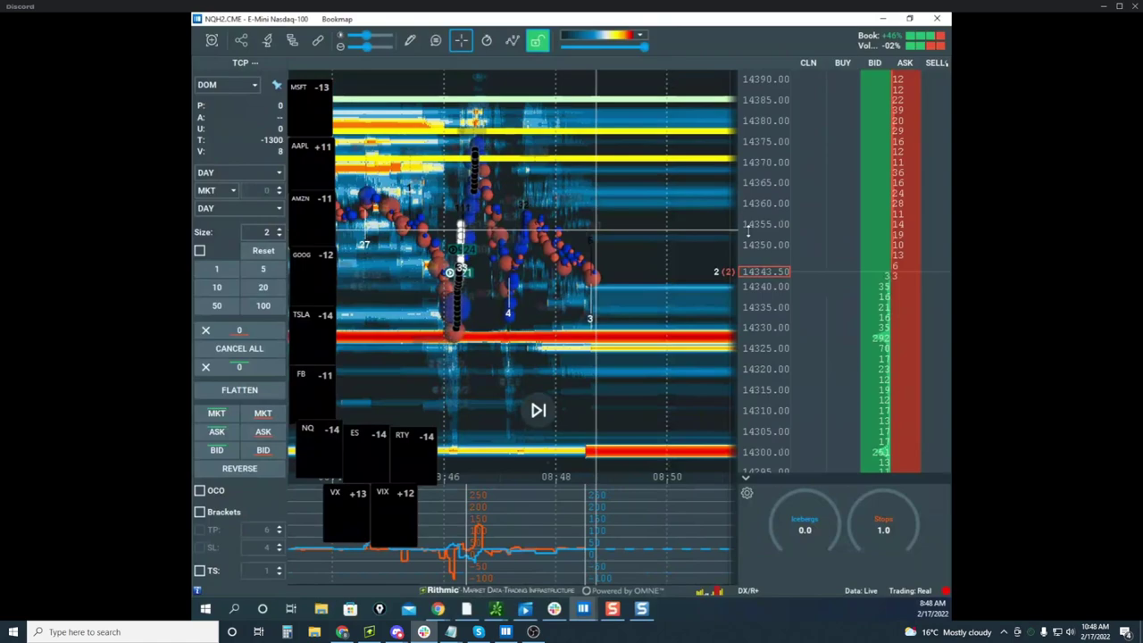
scroll(749, 230, up, 1)
drag(676, 19, 671, 38)
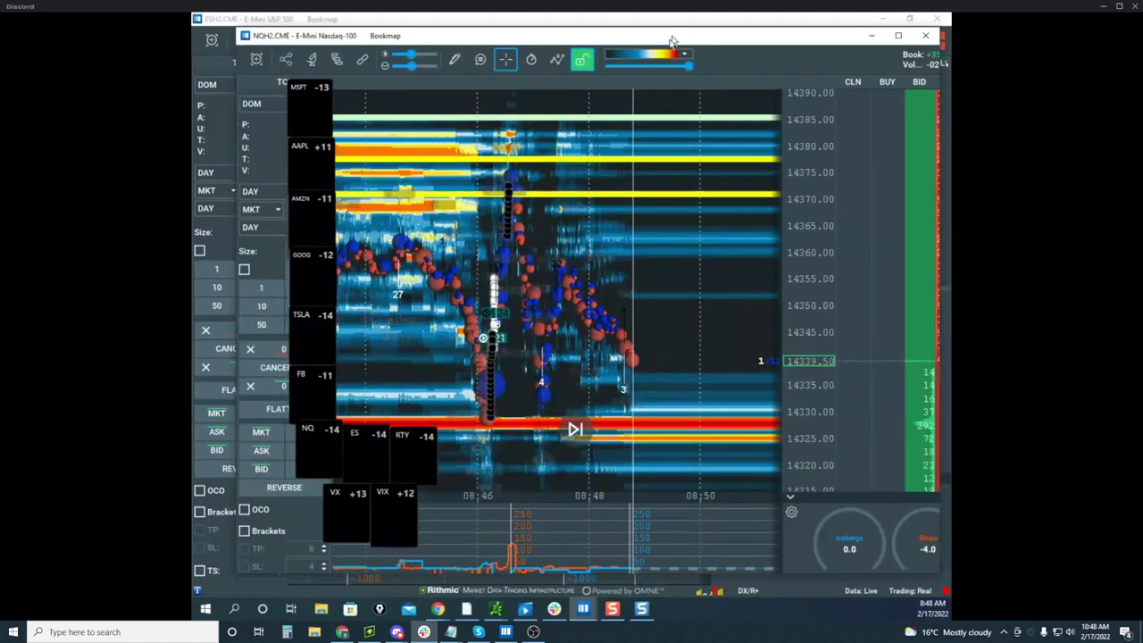
click(672, 19)
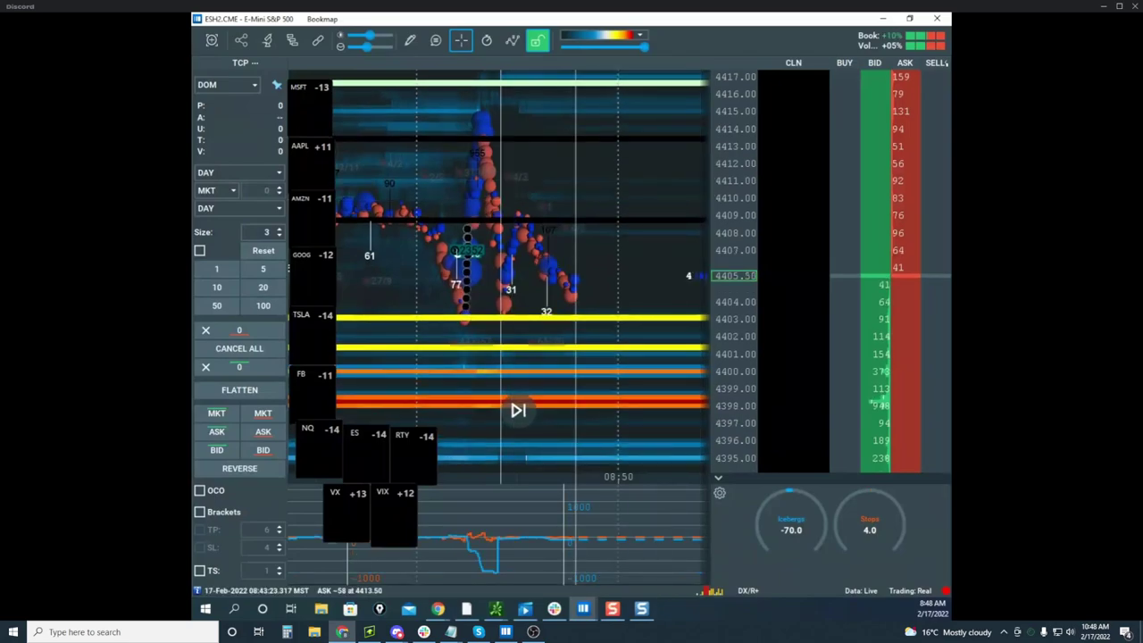
Switch to the browser with the market news feed, check it, and return to the E-mini S&P 500 chart in Bookmap
drag(193, 121, 688, 96)
click(752, 93)
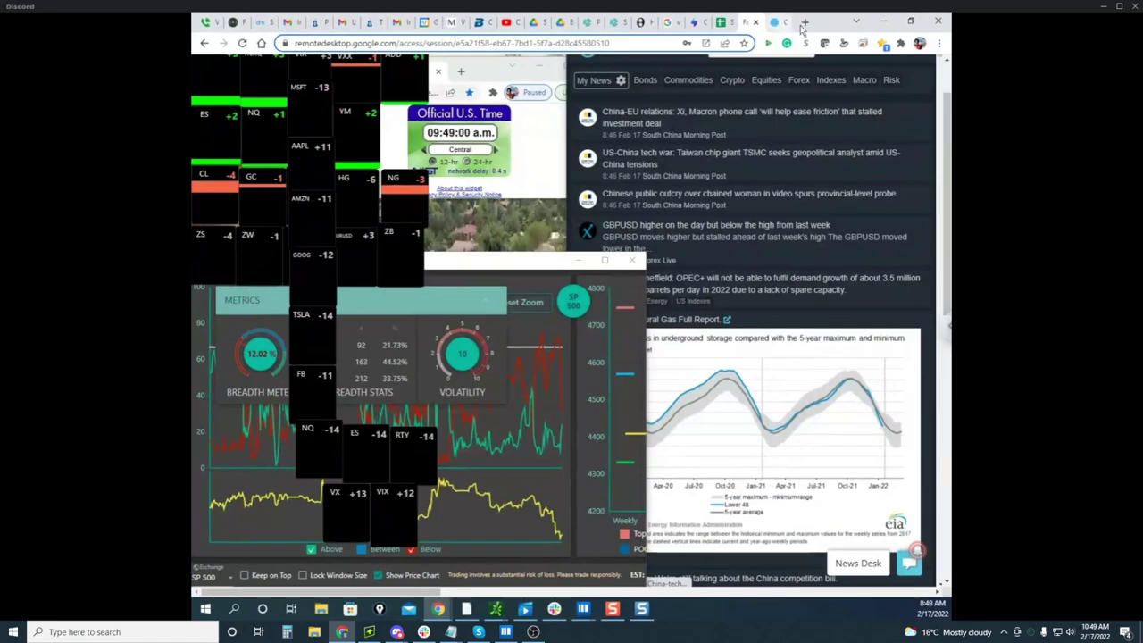
click(882, 21)
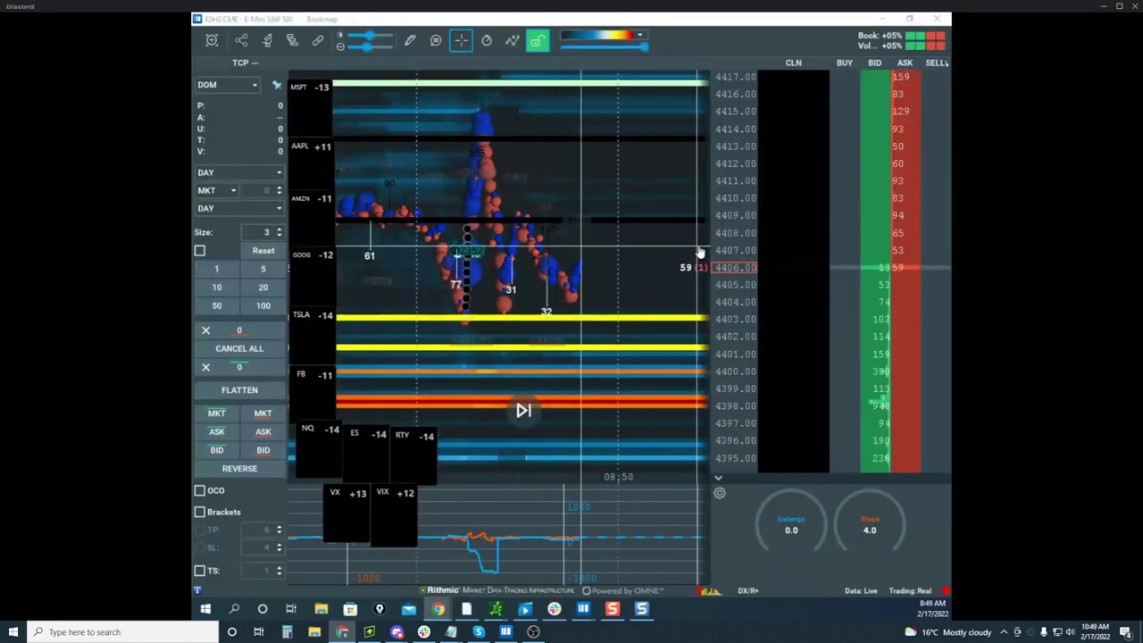
Examine the E-mini S&P 500 swings since 08:45 against the liquidity bands below 4403.25
scroll(721, 206, up, 2)
drag(676, 221, 695, 250)
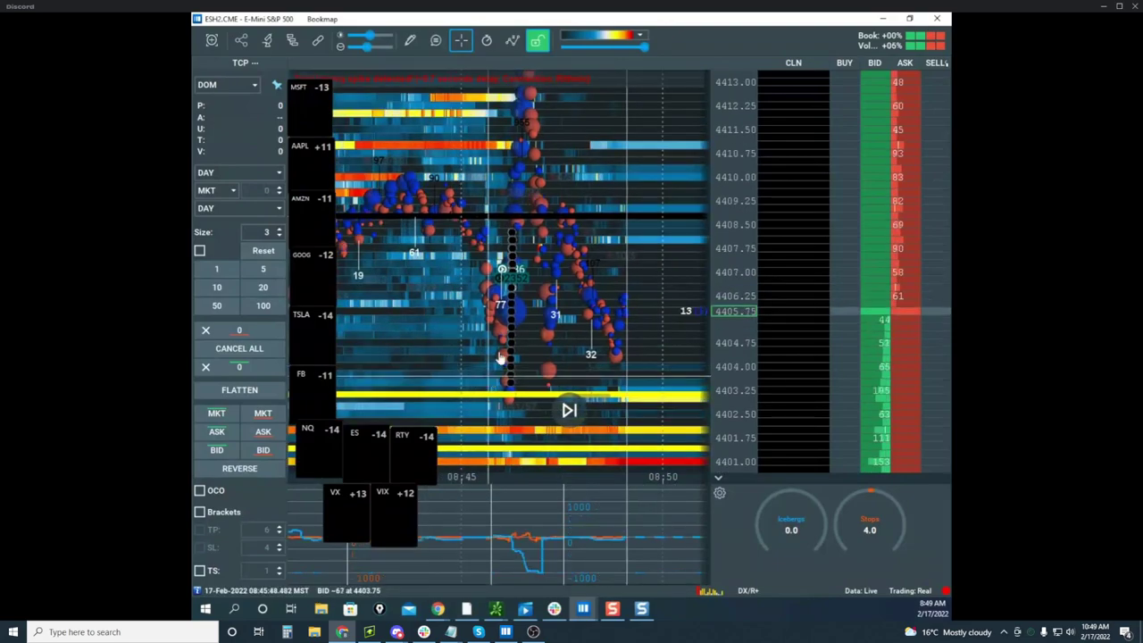
scroll(725, 187, down, 2)
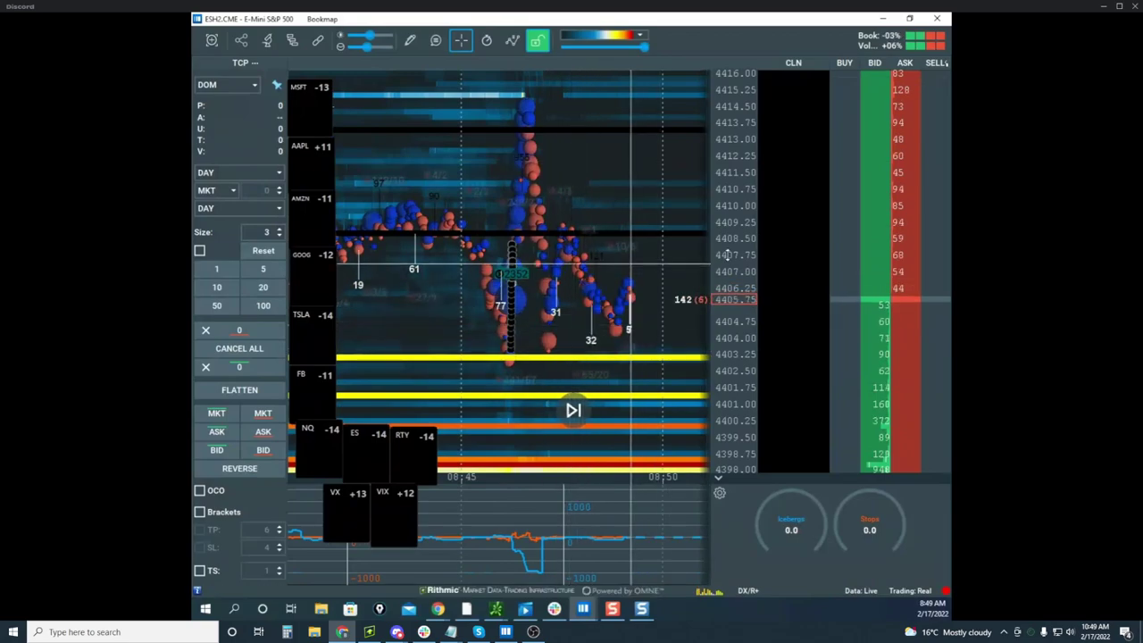
scroll(614, 242, up, 1)
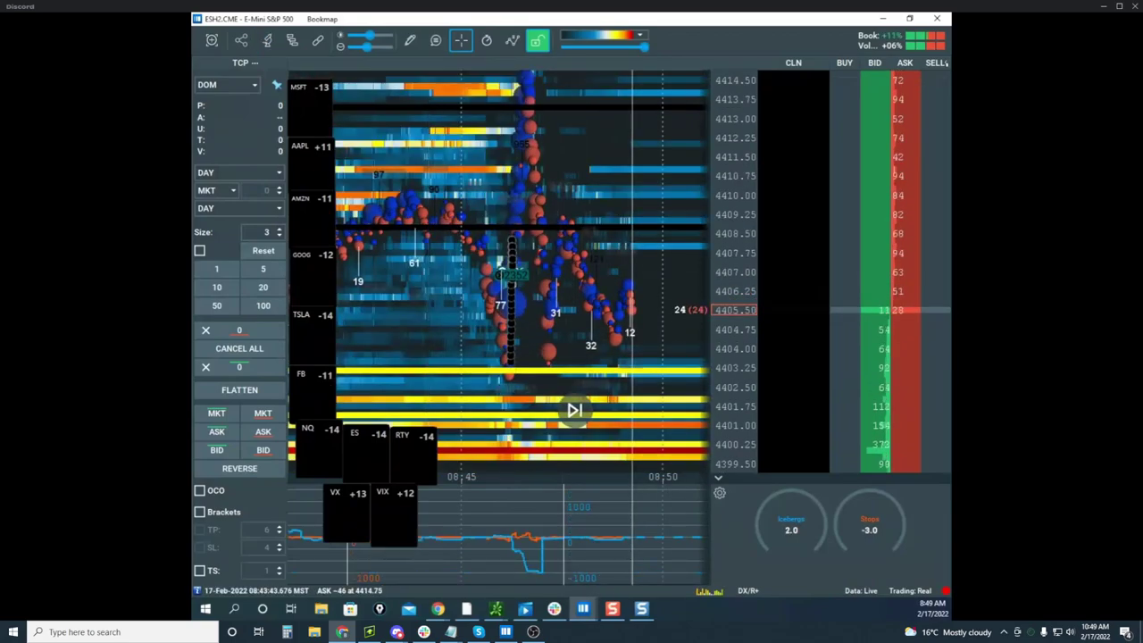
key(alt+Tab)
key(alt+Tab)
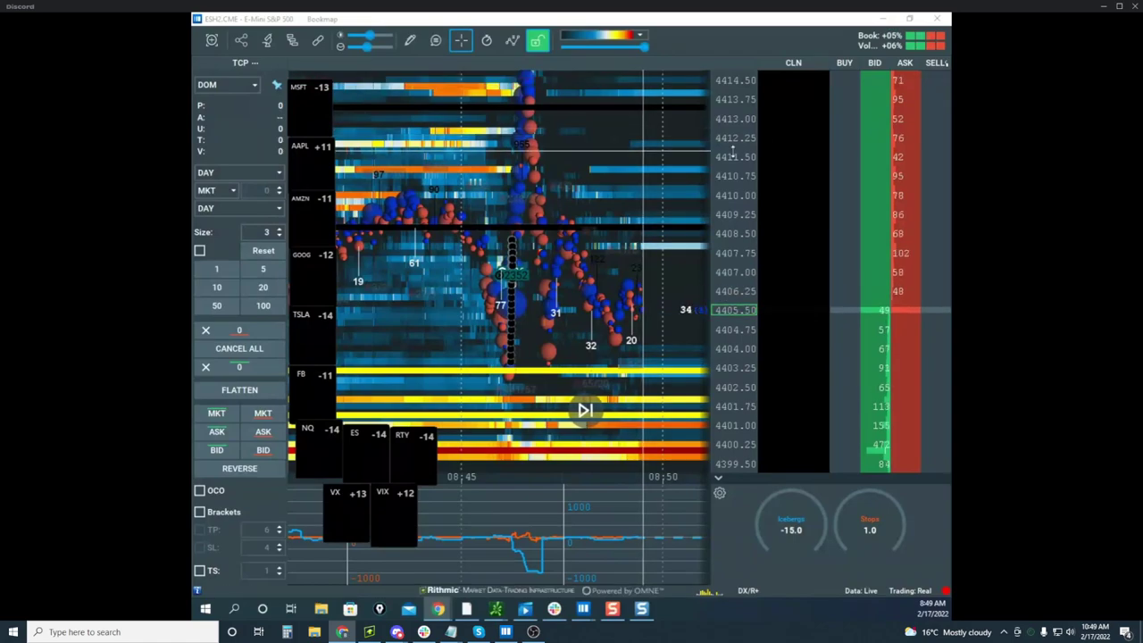
Compare close and wide views of the resting S&P 500 liquidity between about 4400 and 4417
drag(732, 150, 734, 182)
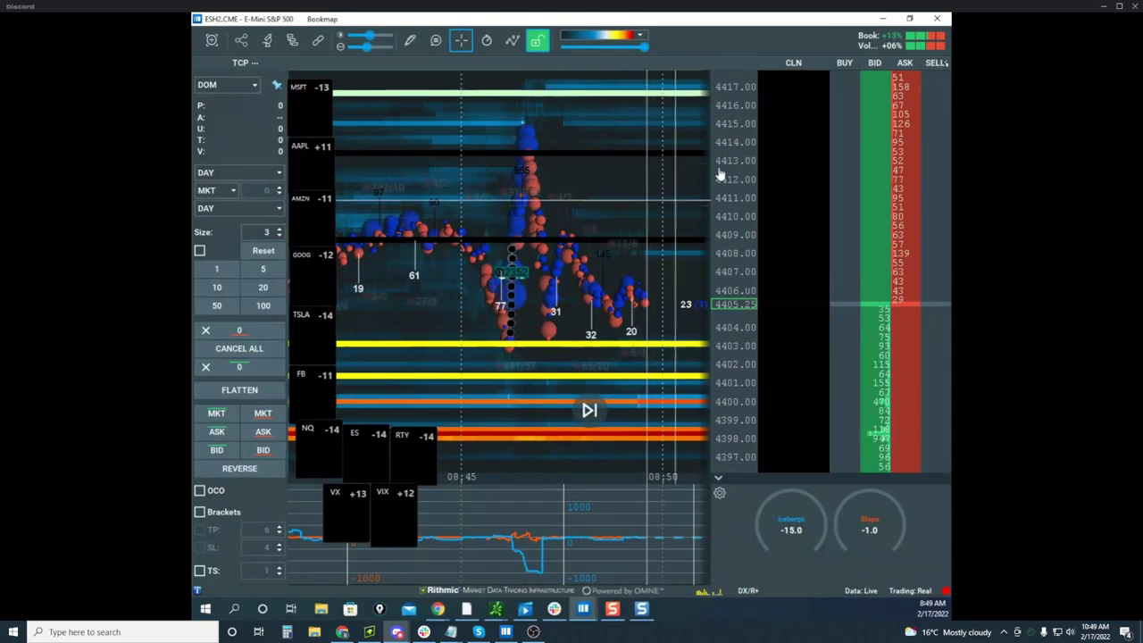
scroll(712, 253, up, 3)
drag(665, 255, 631, 247)
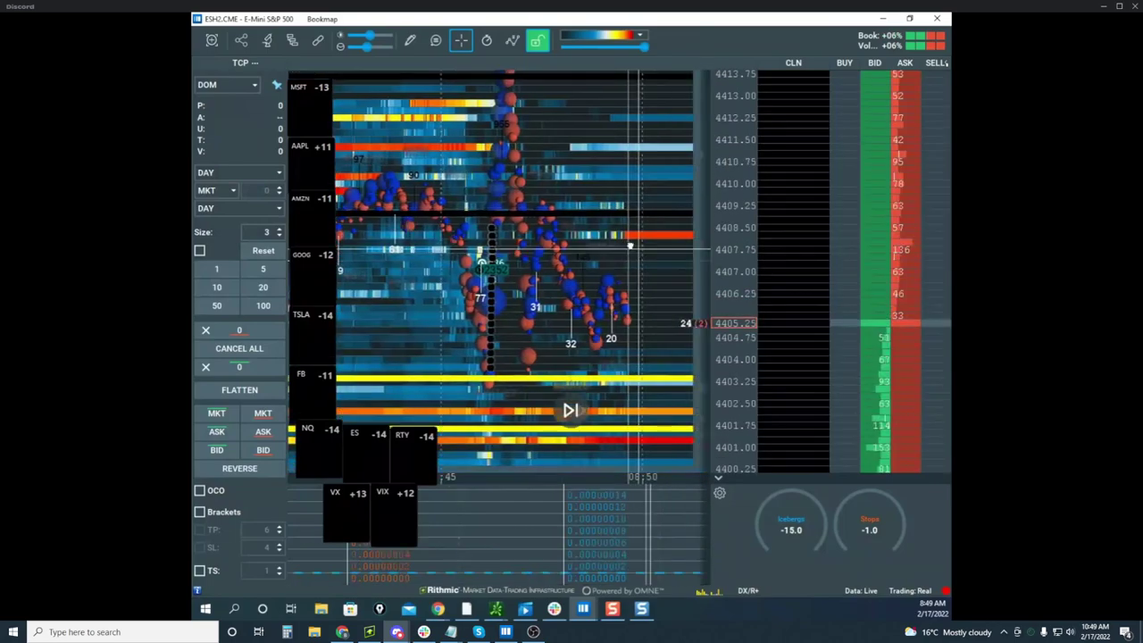
scroll(720, 210, down, 2)
scroll(718, 212, down, 3)
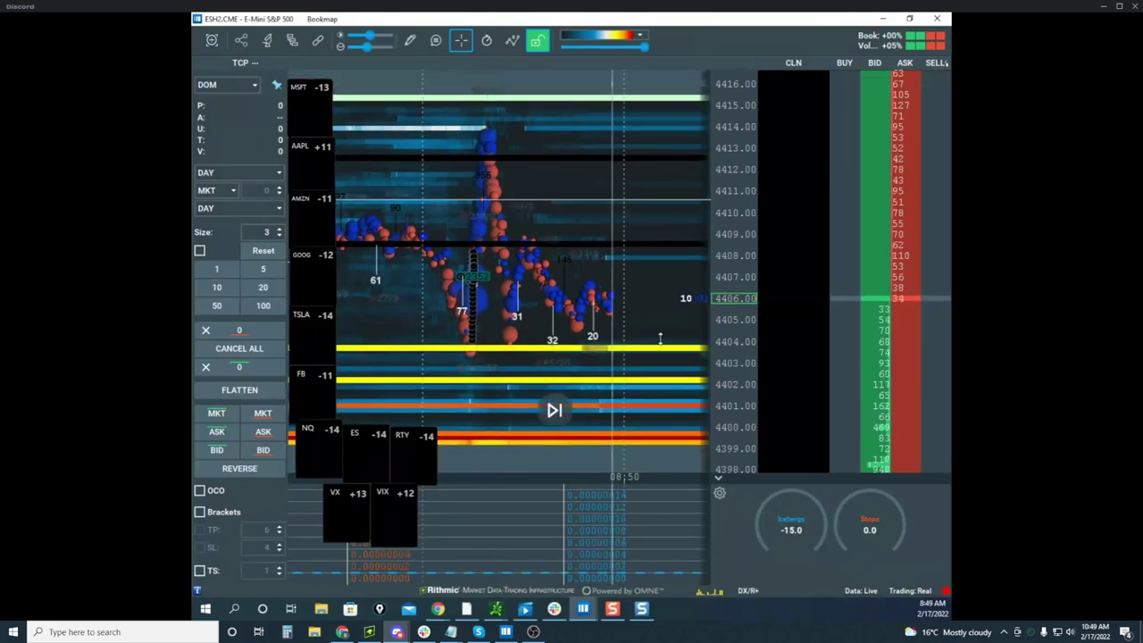
scroll(743, 283, up, 2)
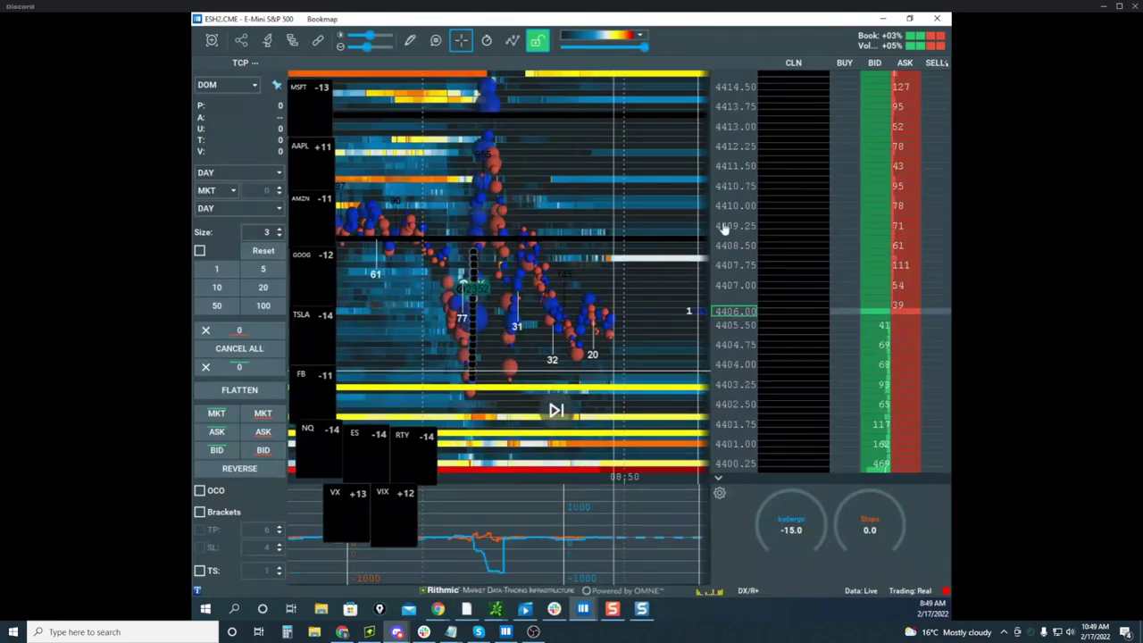
scroll(724, 234, down, 1)
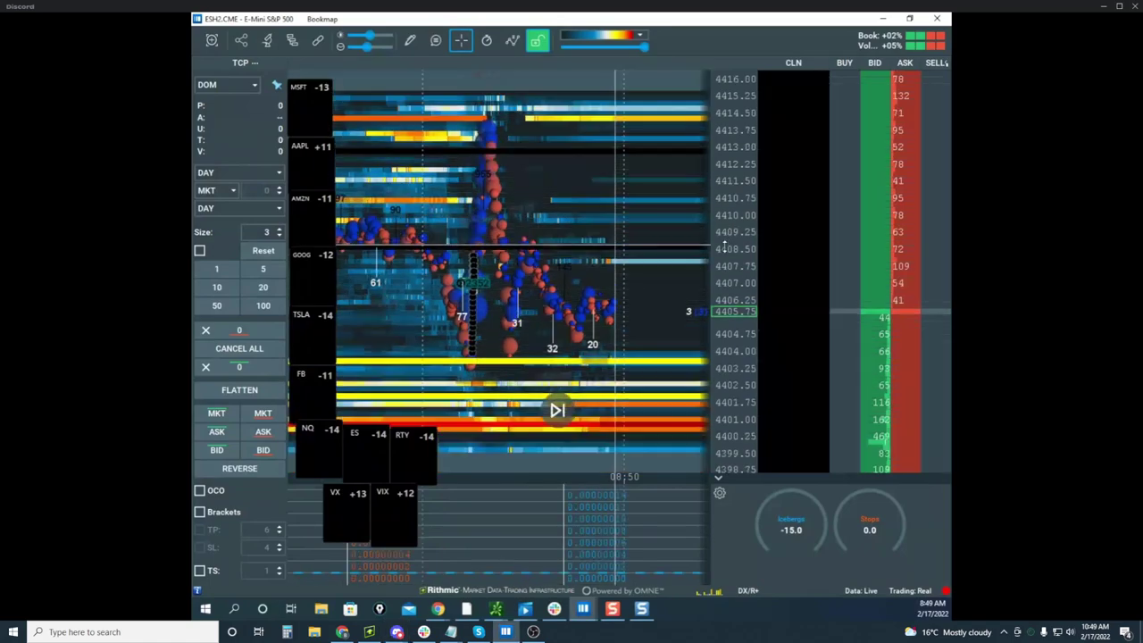
scroll(723, 247, down, 1)
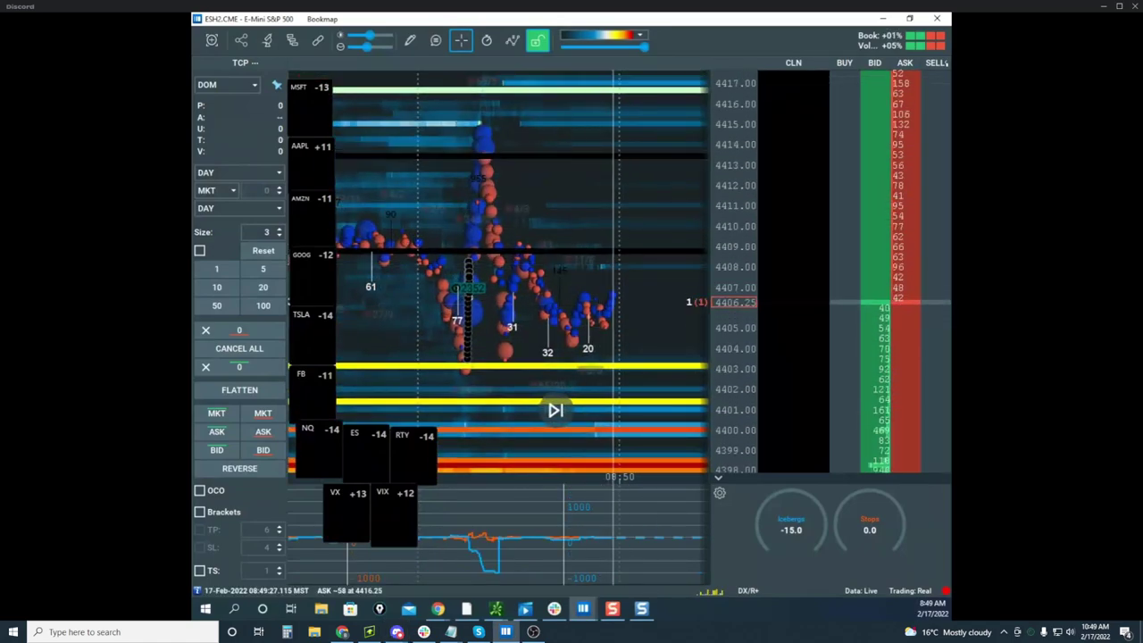
Place a buy stop order for 3 E-mini S&P 500 contracts at about 4409.50, just above the lower black level
mouse_move(616, 119)
mouse_down()
mouse_move(491, 259)
mouse_move(684, 159)
mouse_up()
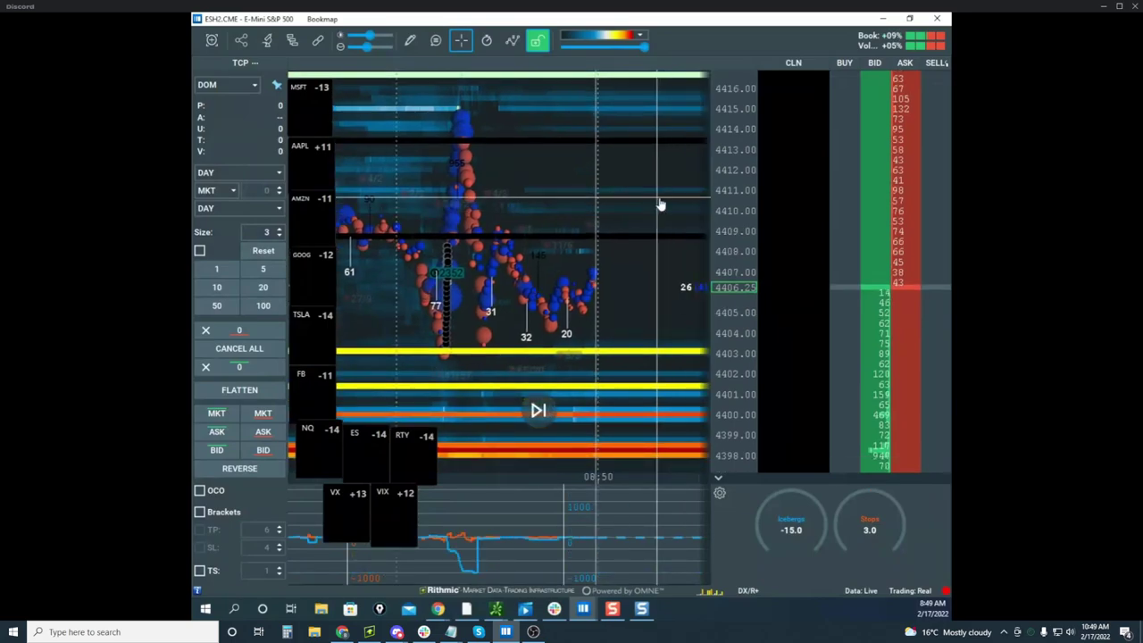
mouse_move(727, 251)
mouse_down()
mouse_move(731, 226)
mouse_move(733, 239)
mouse_up()
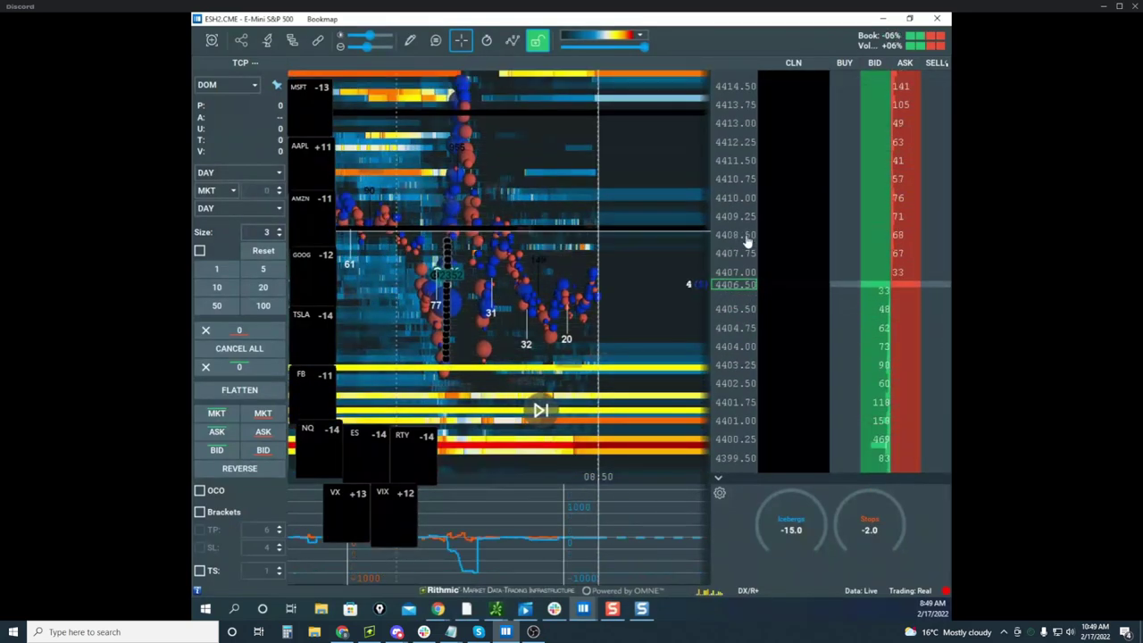
scroll(748, 240, down, 1)
scroll(739, 376, up, 2)
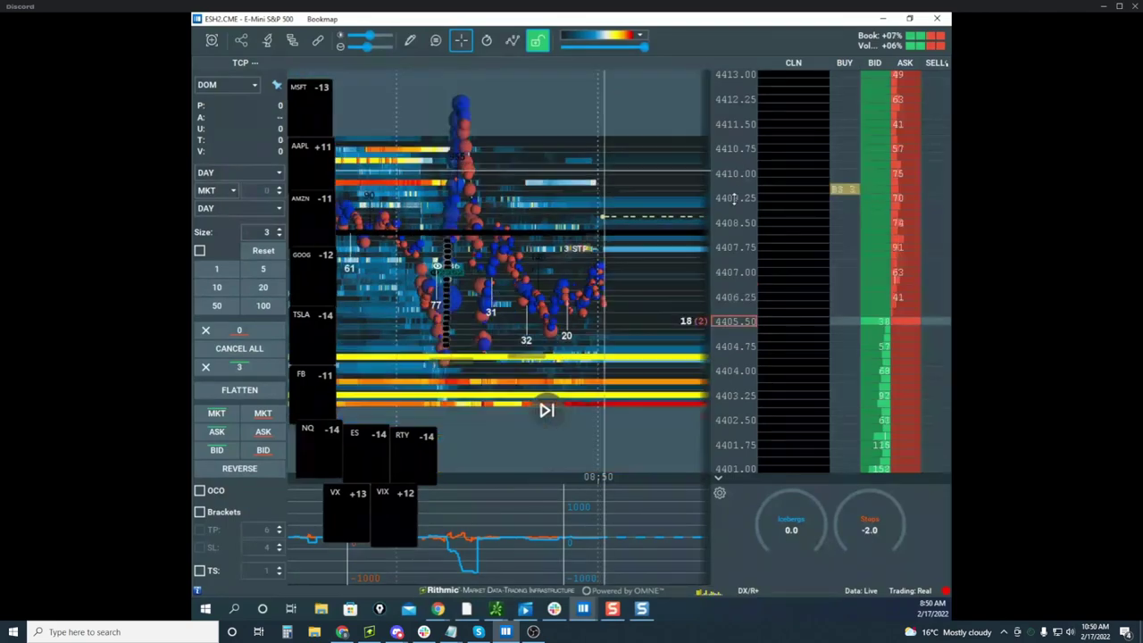
scroll(734, 200, down, 2)
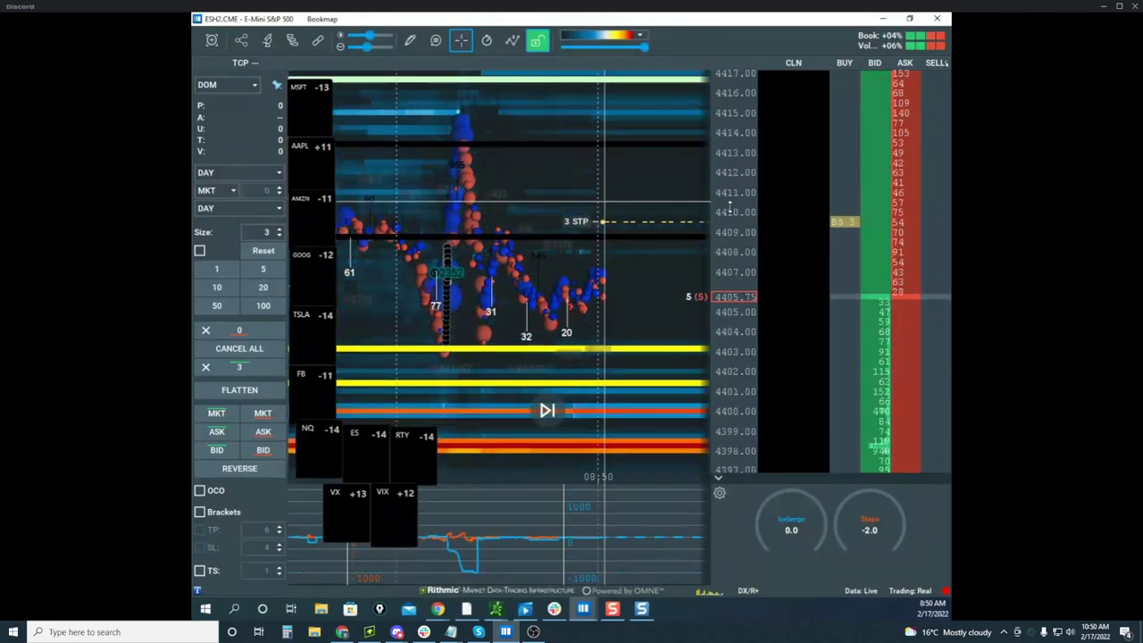
Review the 3-contract buy stop order against current price and the liquidity levels down to the put wall
scroll(729, 206, down, 2)
scroll(686, 215, down, 2)
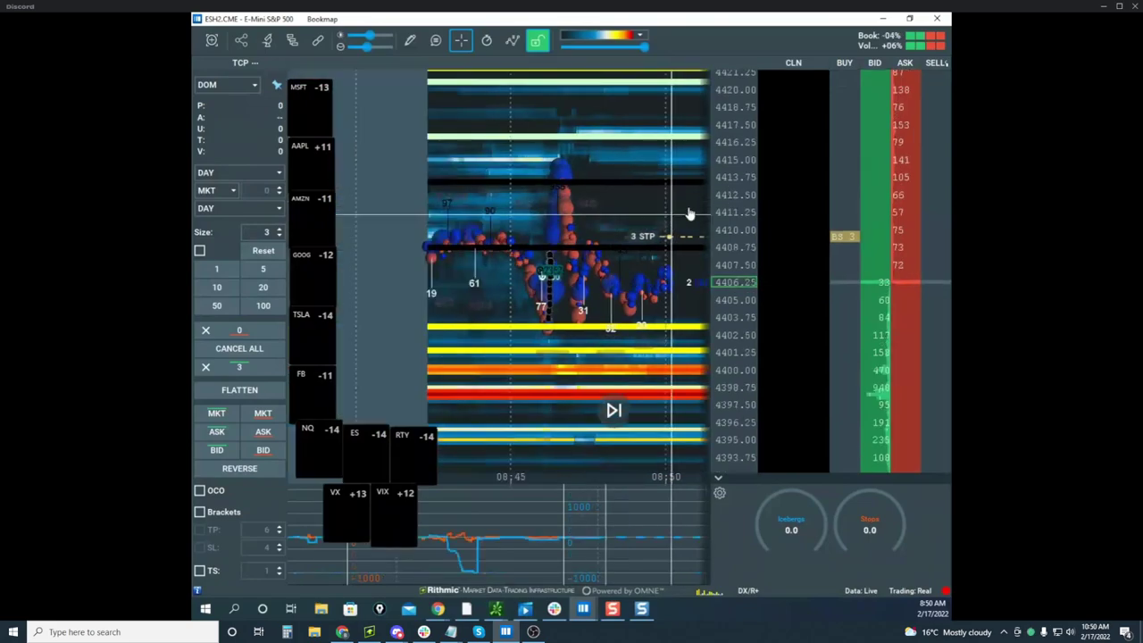
drag(701, 246, 586, 209)
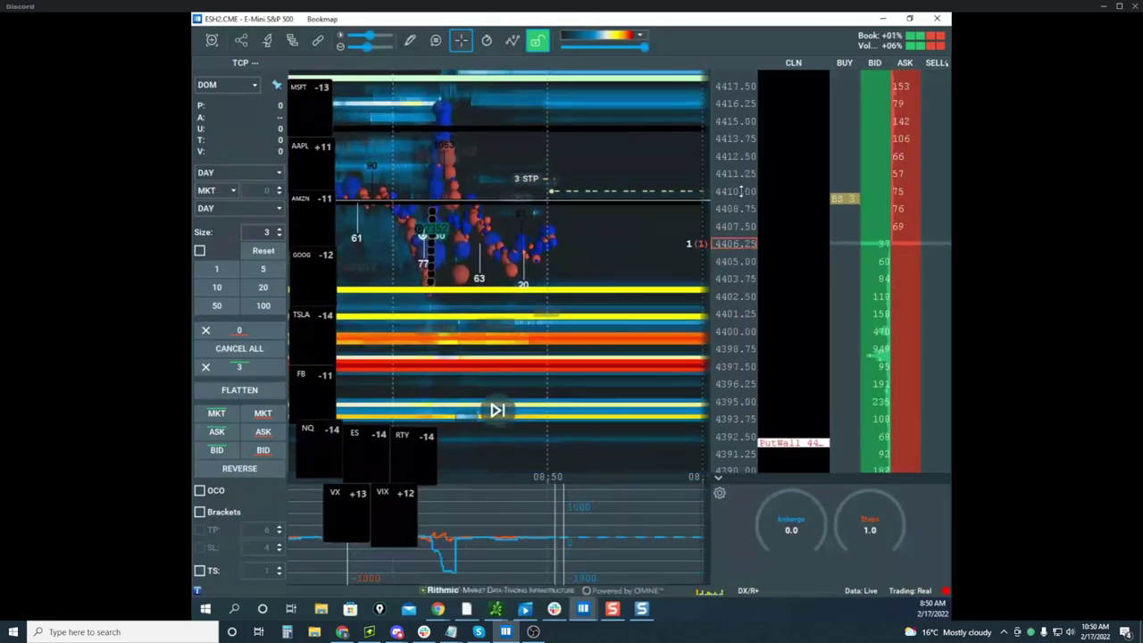
scroll(742, 192, up, 1)
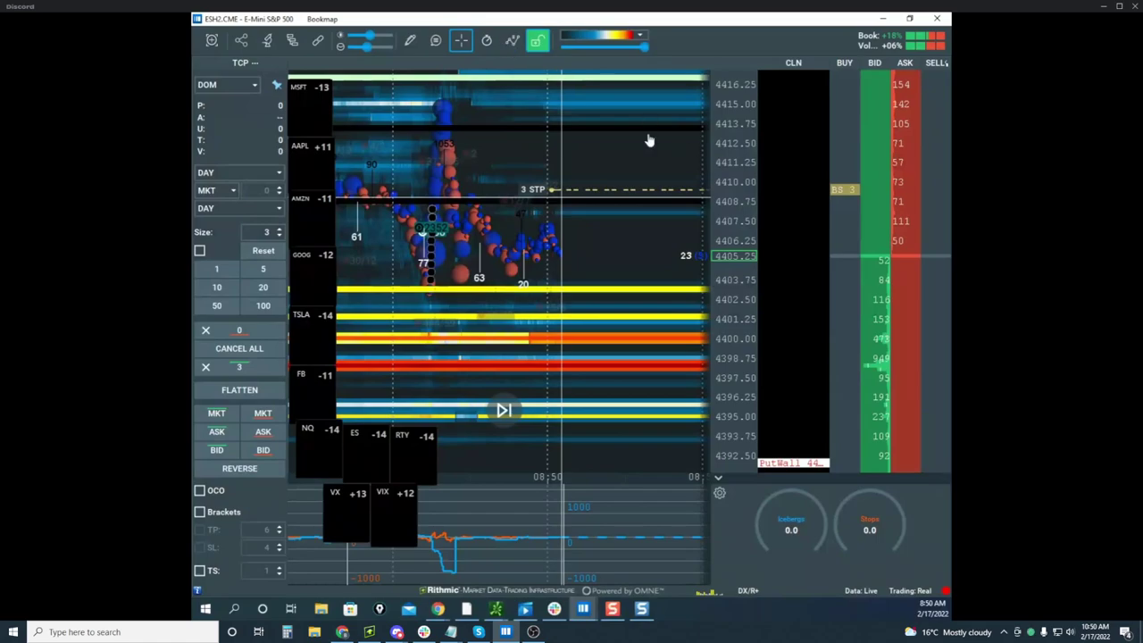
mouse_move(837, 193)
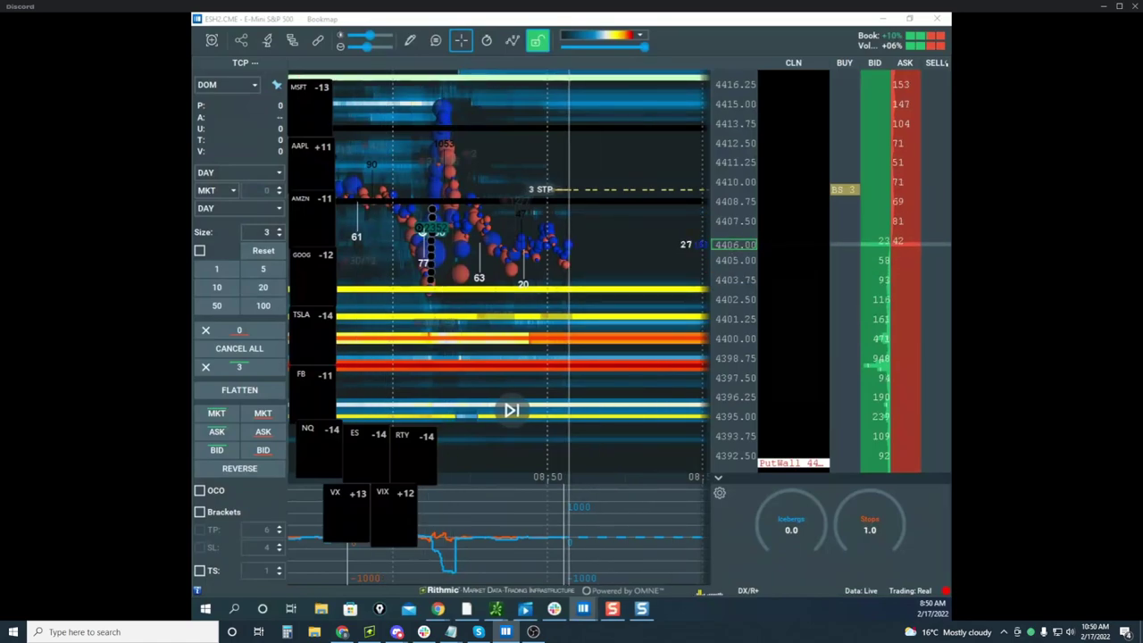
Bring the Light Sweet Crude Oil chart over the S&P 500 chart and maximize it
drag(616, 616, 744, 248)
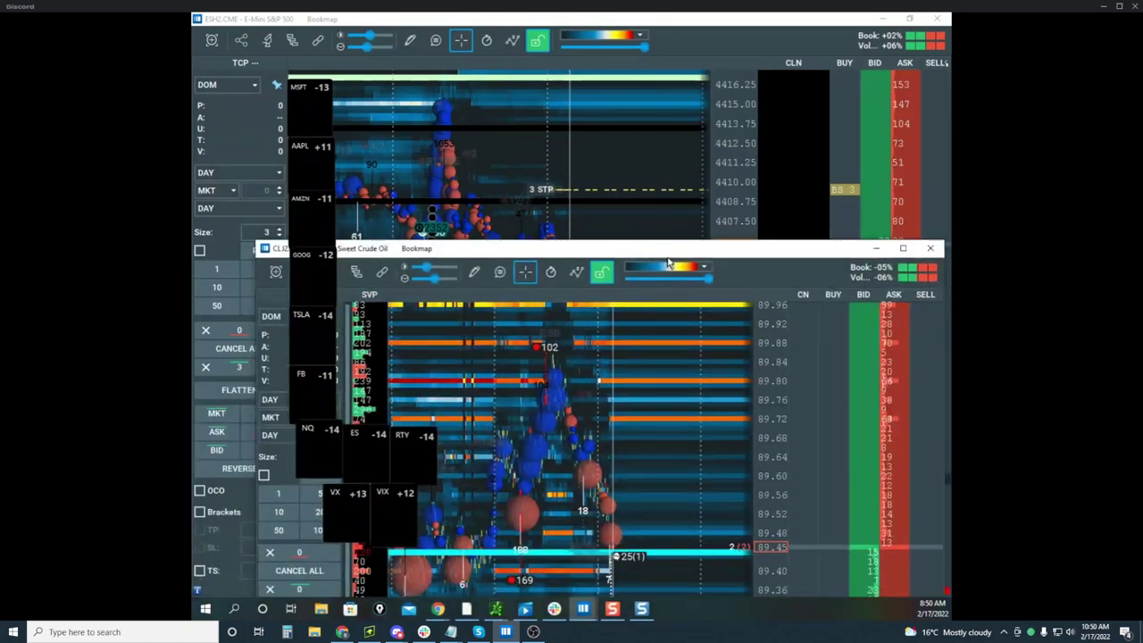
drag(676, 245, 545, 229)
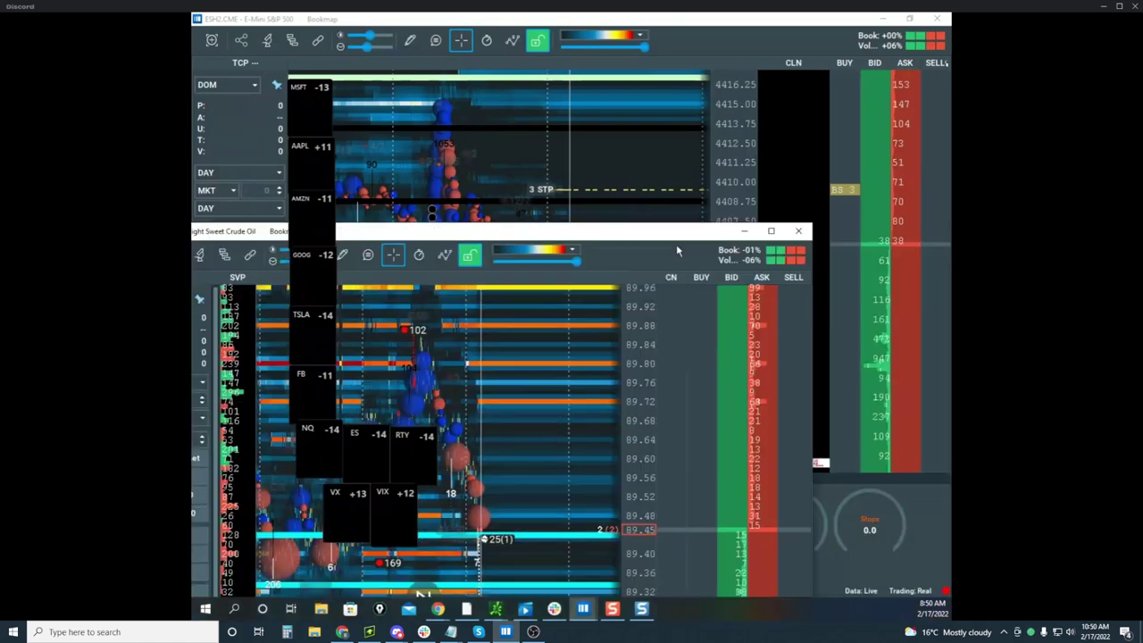
click(772, 231)
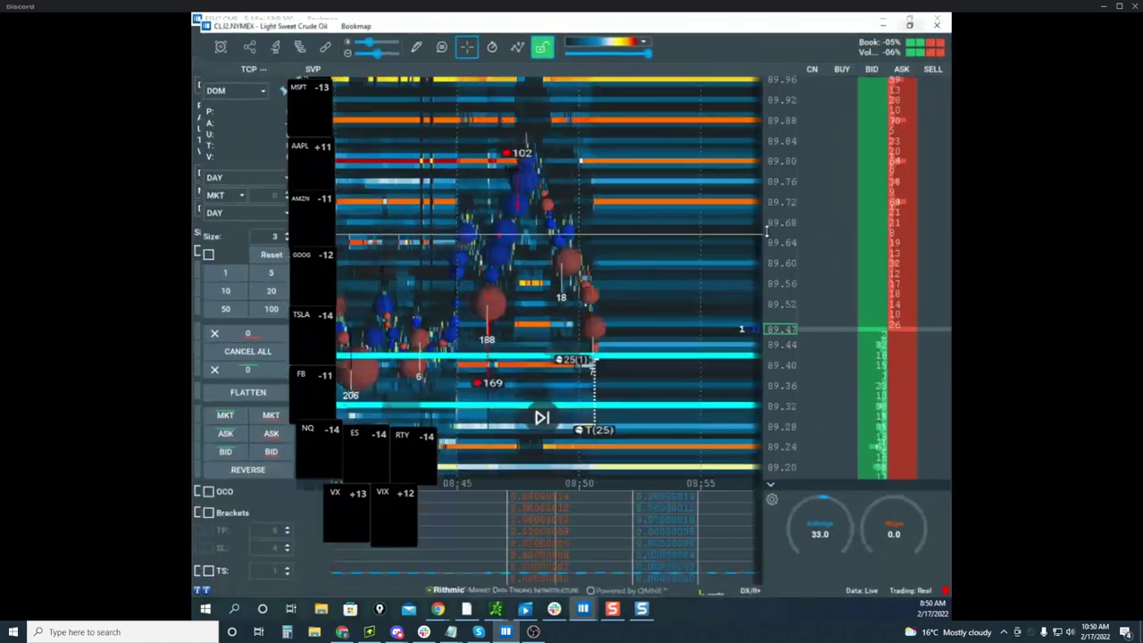
Examine crude oil's pullback toward the two cyan levels at close and wide price ranges between about 89.20 and 90.00
drag(631, 185, 679, 236)
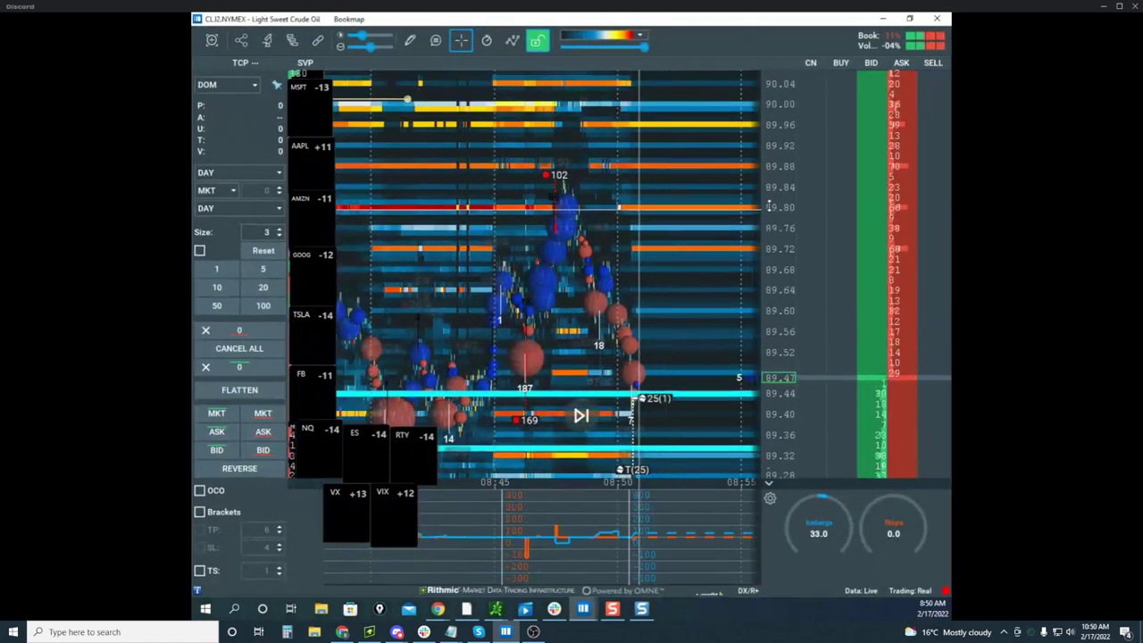
drag(771, 206, 770, 187)
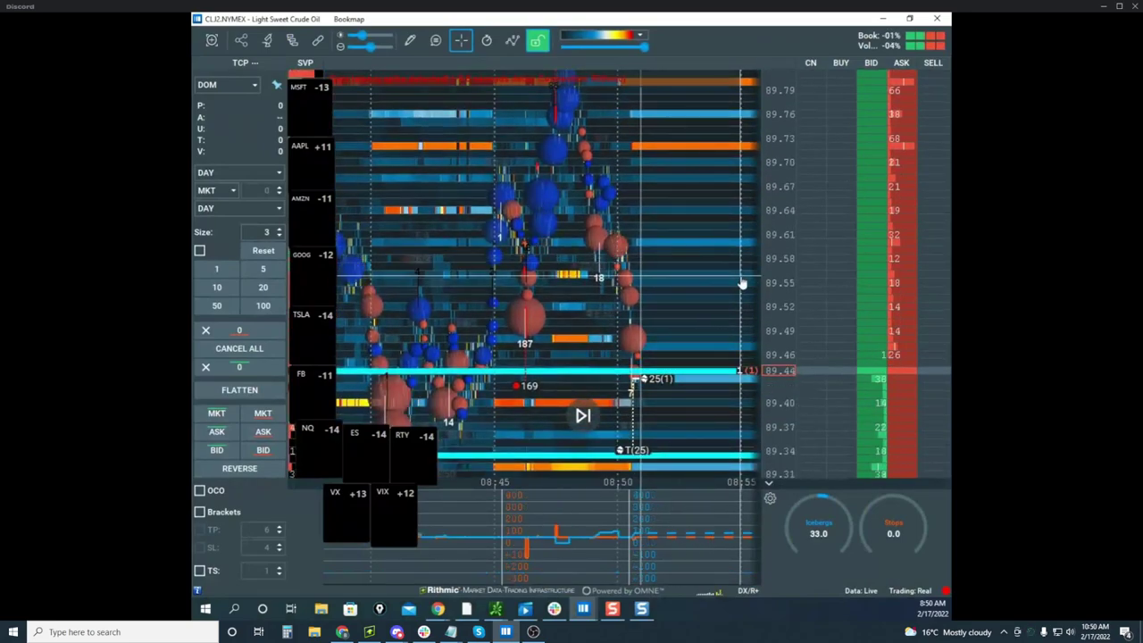
drag(768, 316, 768, 291)
drag(771, 155, 773, 171)
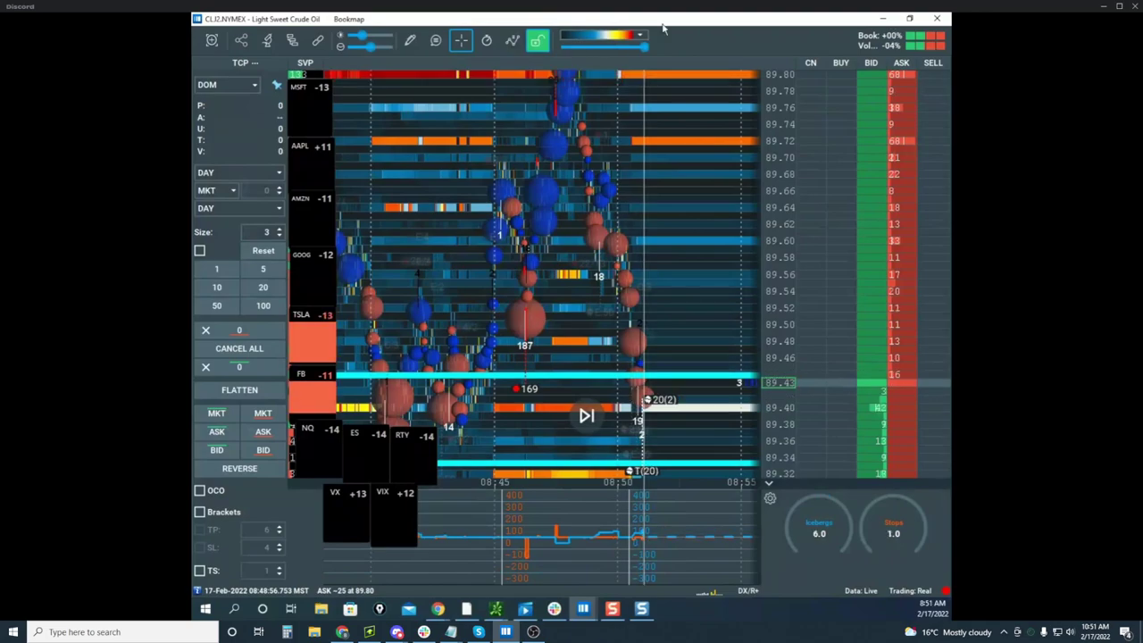
drag(722, 142, 712, 143)
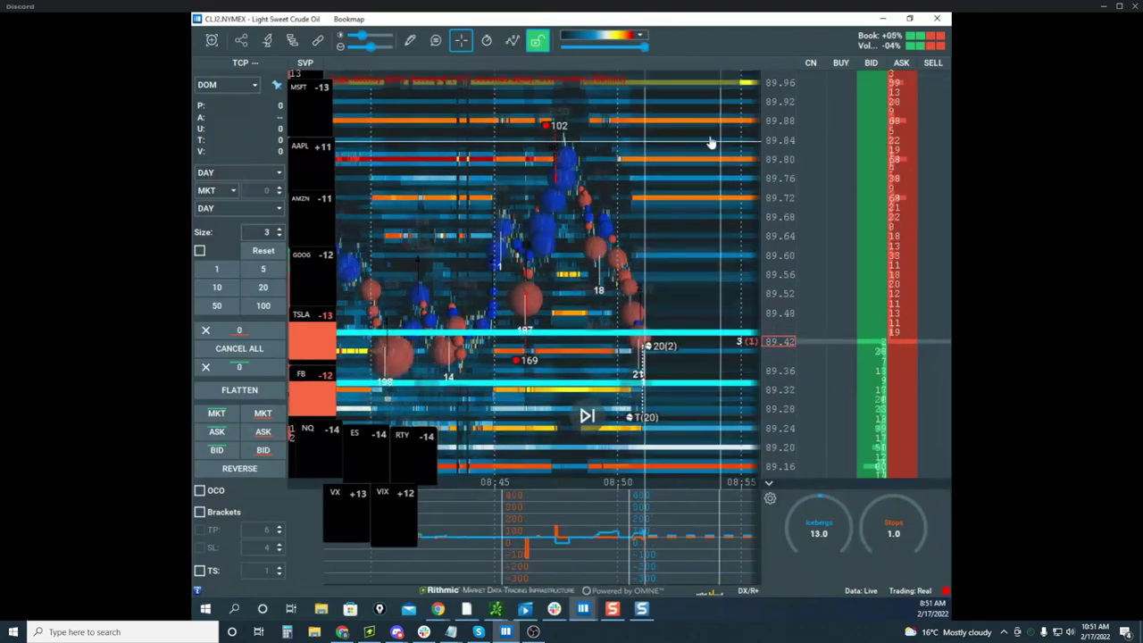
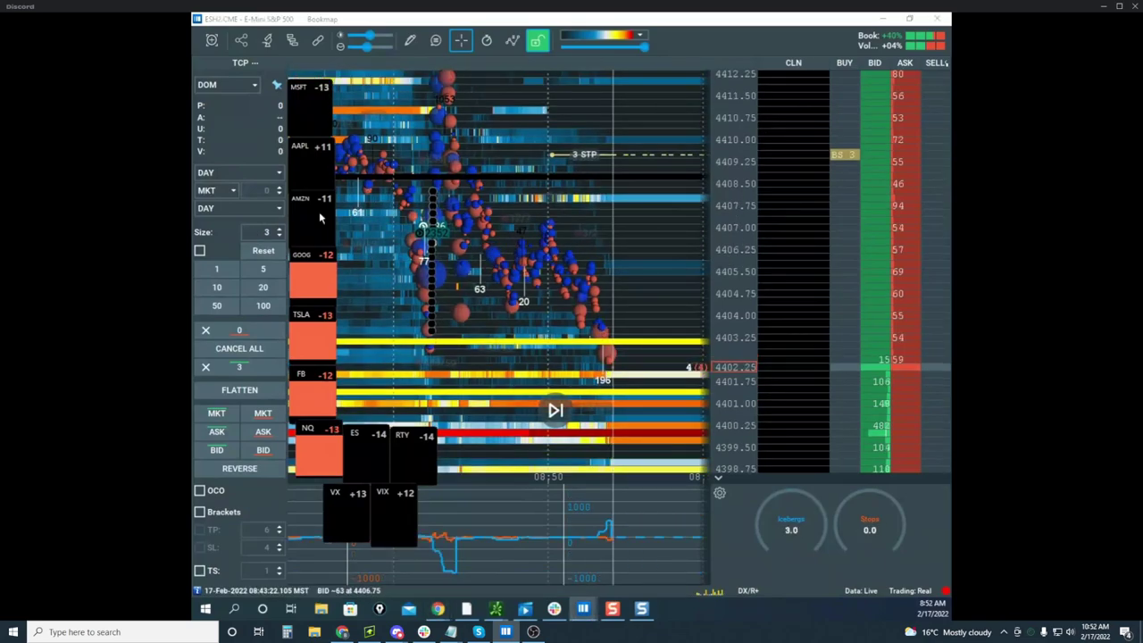
Bring up the E-Mini Nasdaq-100 chart and inspect the 591-contract stop run through the resting liquidity near 14325
drag(320, 216, 670, 23)
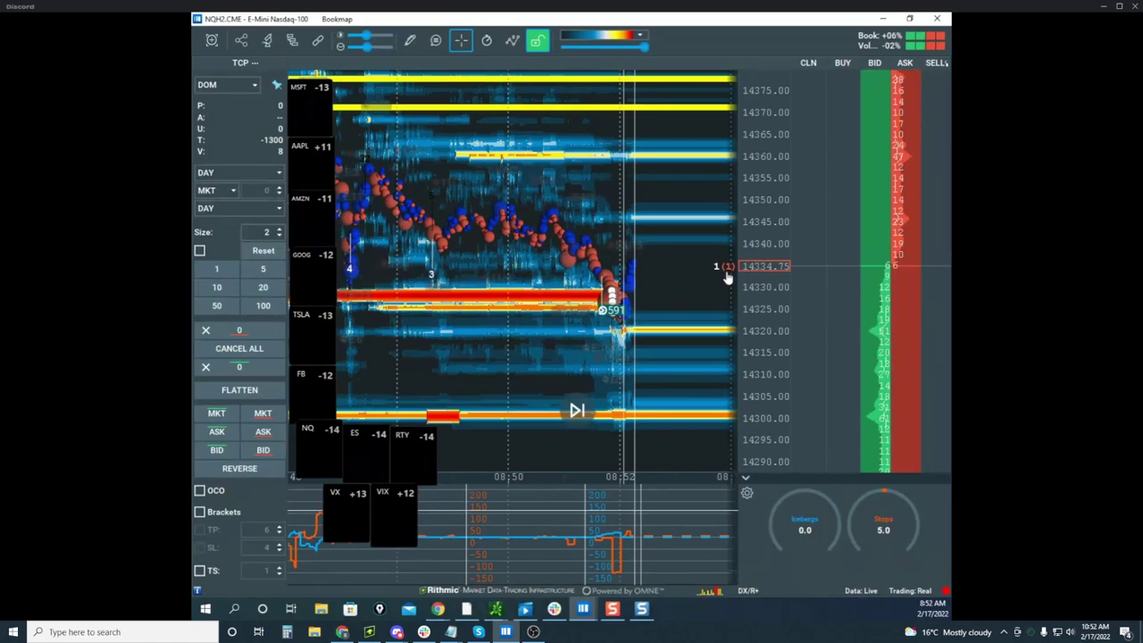
scroll(700, 284, up, 3)
scroll(700, 284, up, 3)
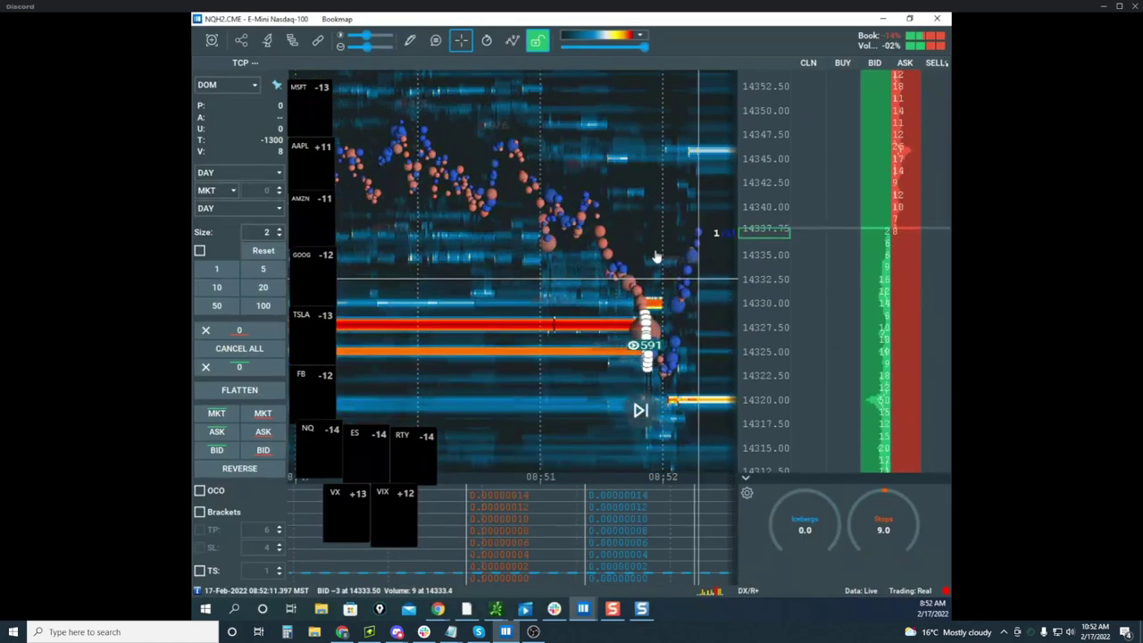
scroll(759, 239, down, 3)
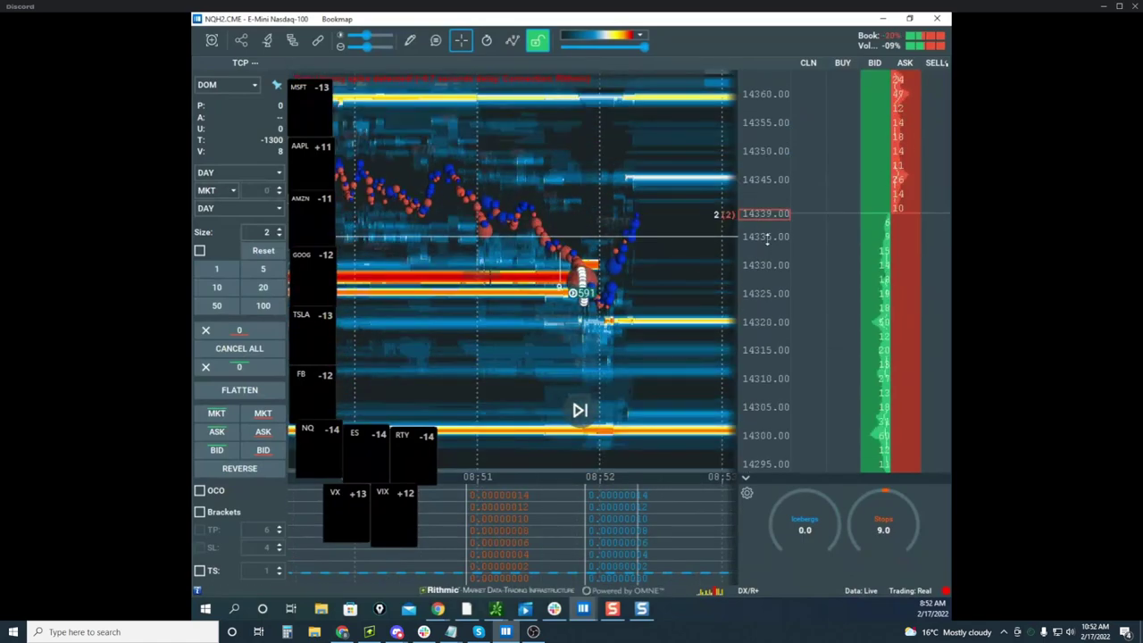
scroll(735, 276, up, 3)
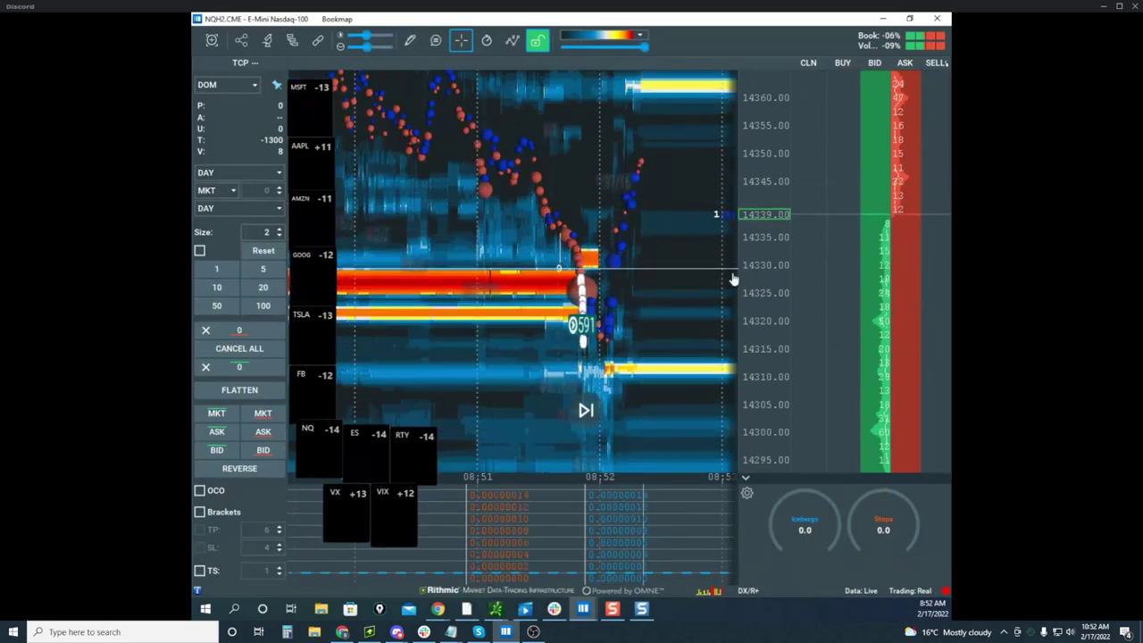
Draw two yellow horizontal lines on the Nasdaq-100 chart at about 14322.25 and 14329.50, bracketing the 591-contract stop run
click(410, 42)
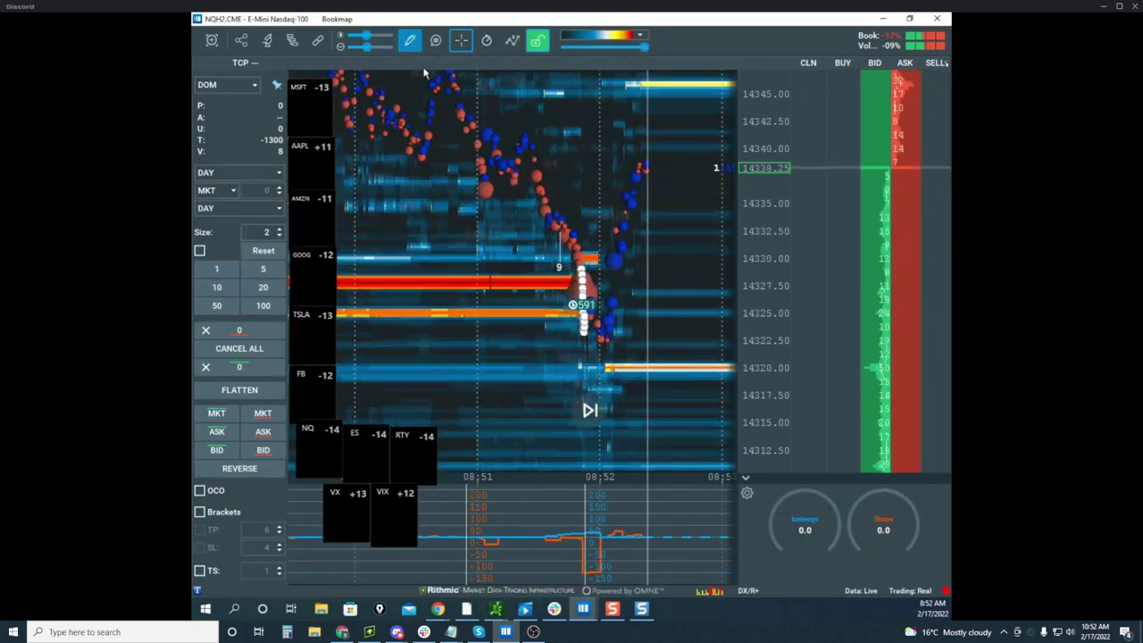
right_click(449, 172)
click(445, 189)
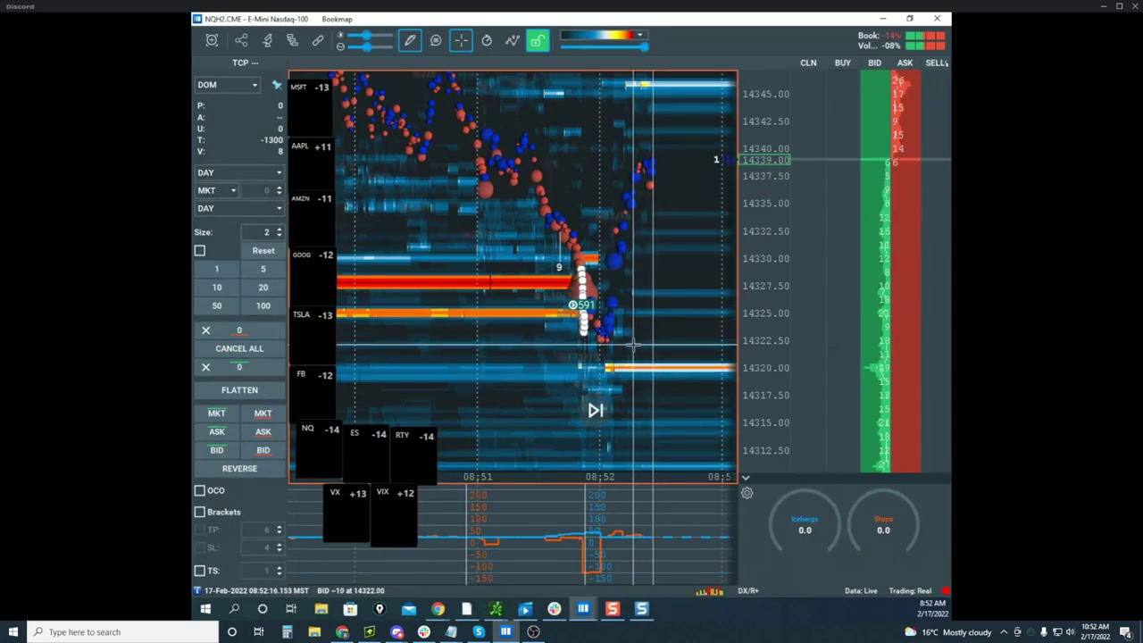
click(616, 343)
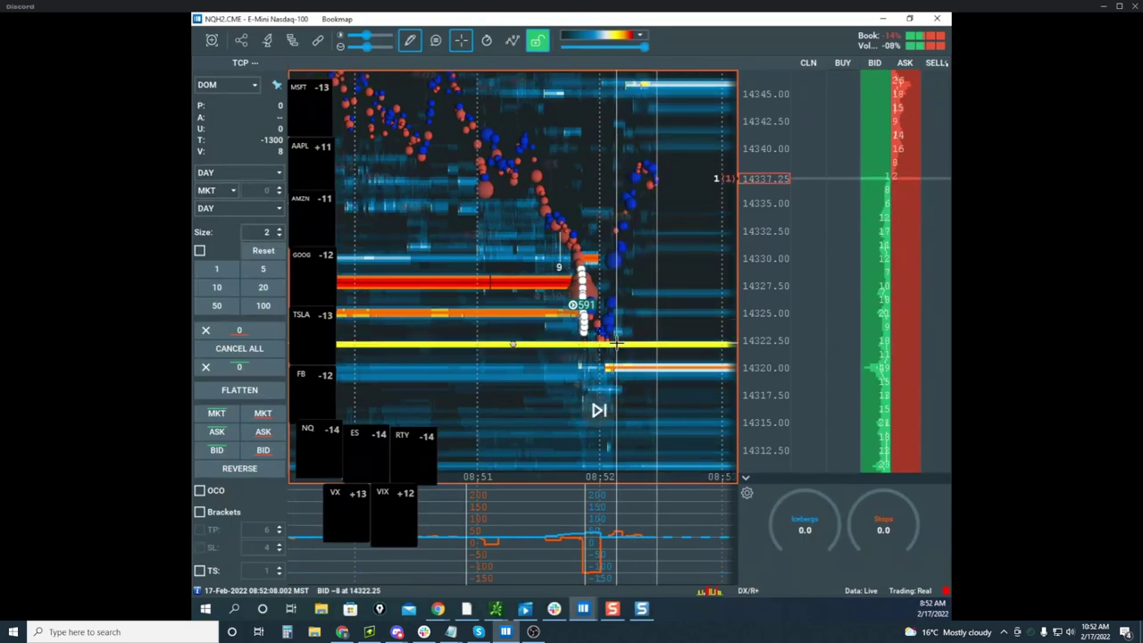
scroll(590, 260, up, 3)
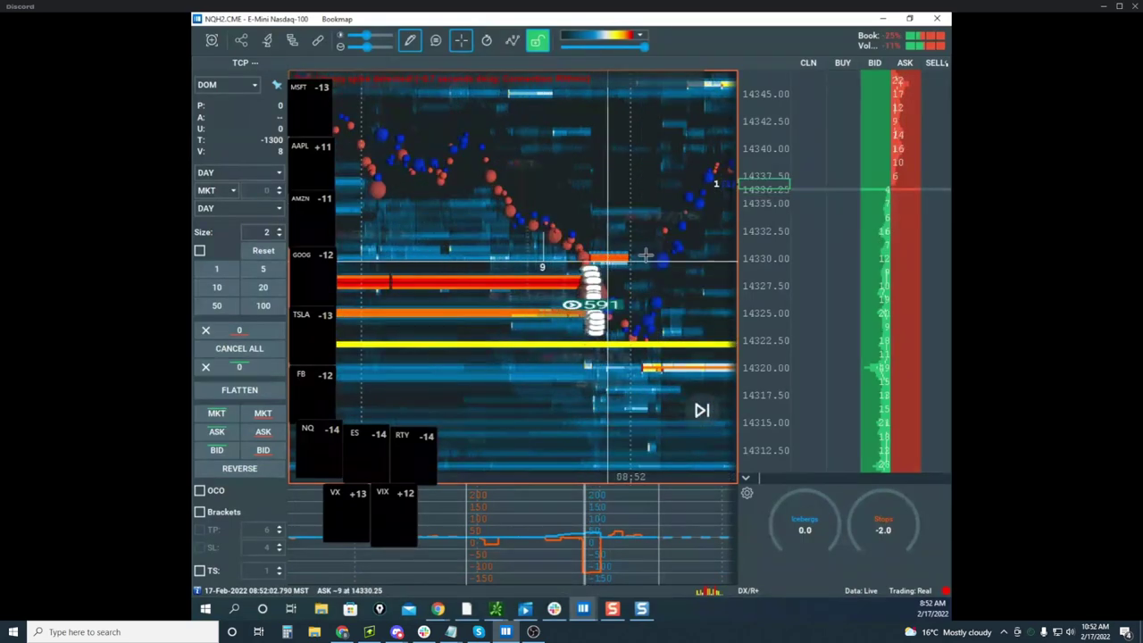
scroll(645, 256, down, 2)
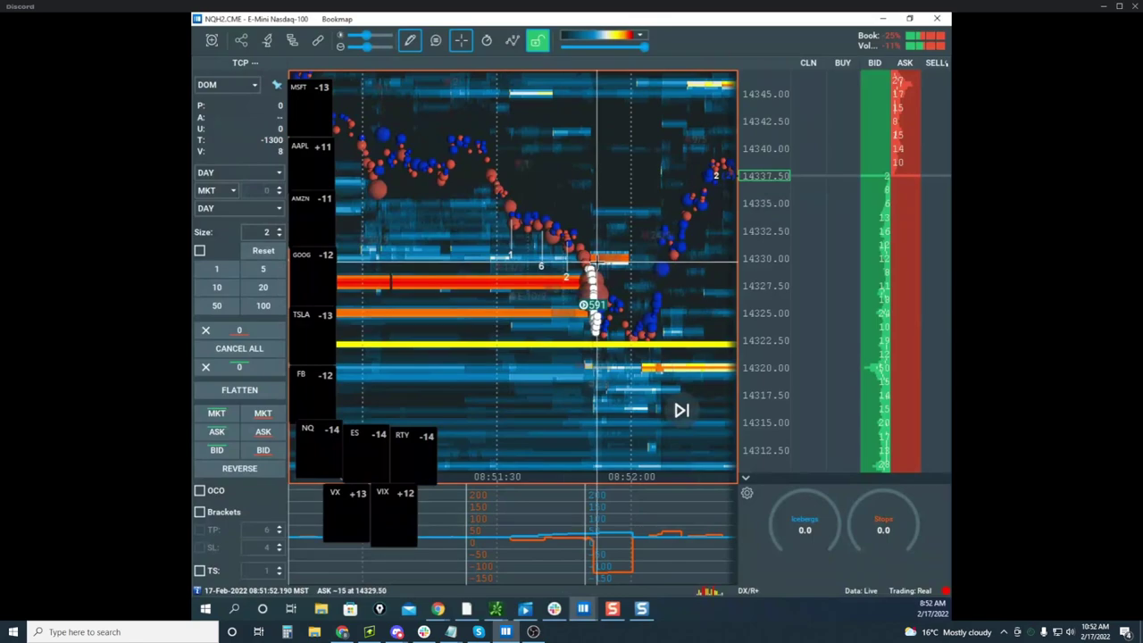
click(597, 261)
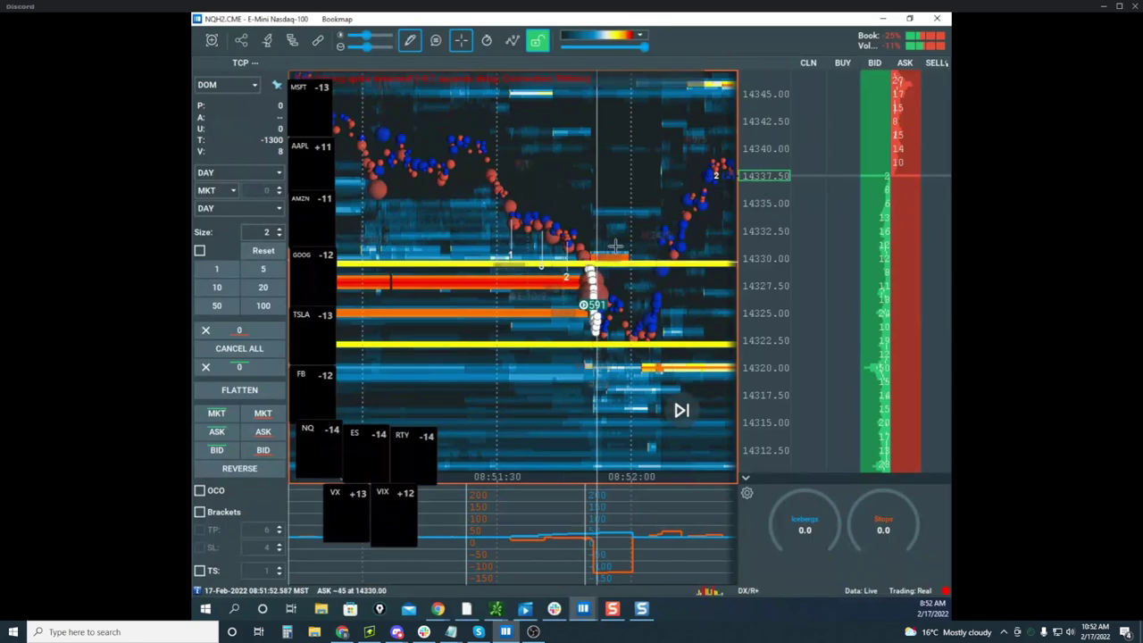
click(410, 40)
click(433, 72)
Examine Nasdaq-100 price and resting liquidity relative to the two yellow lines at close and wide ranges
scroll(599, 204, down, 3)
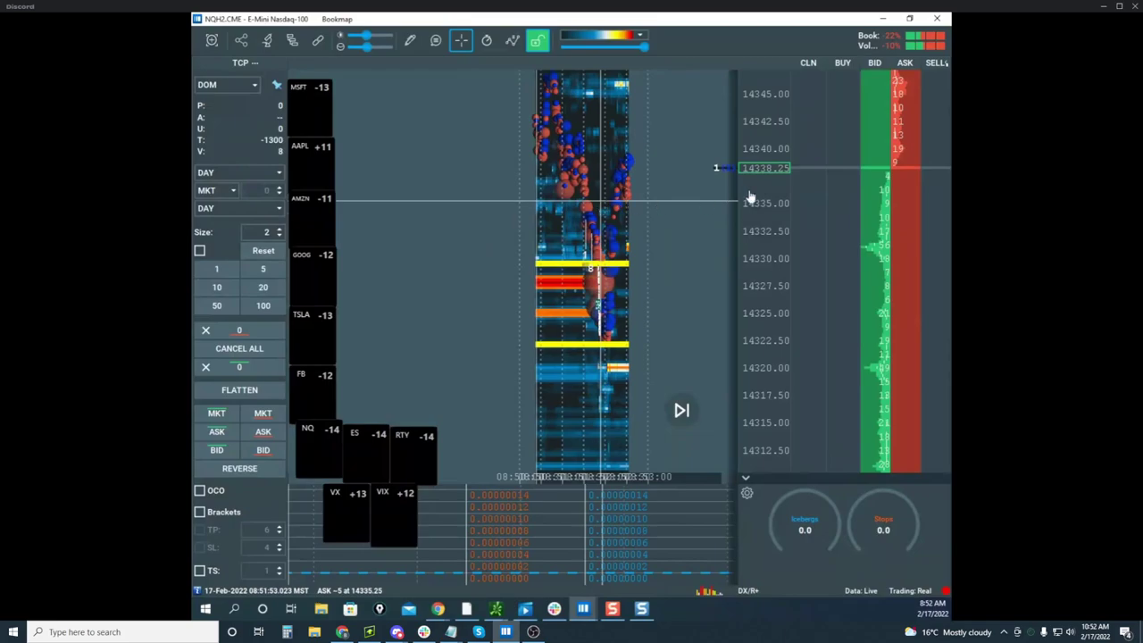
scroll(751, 197, down, 3)
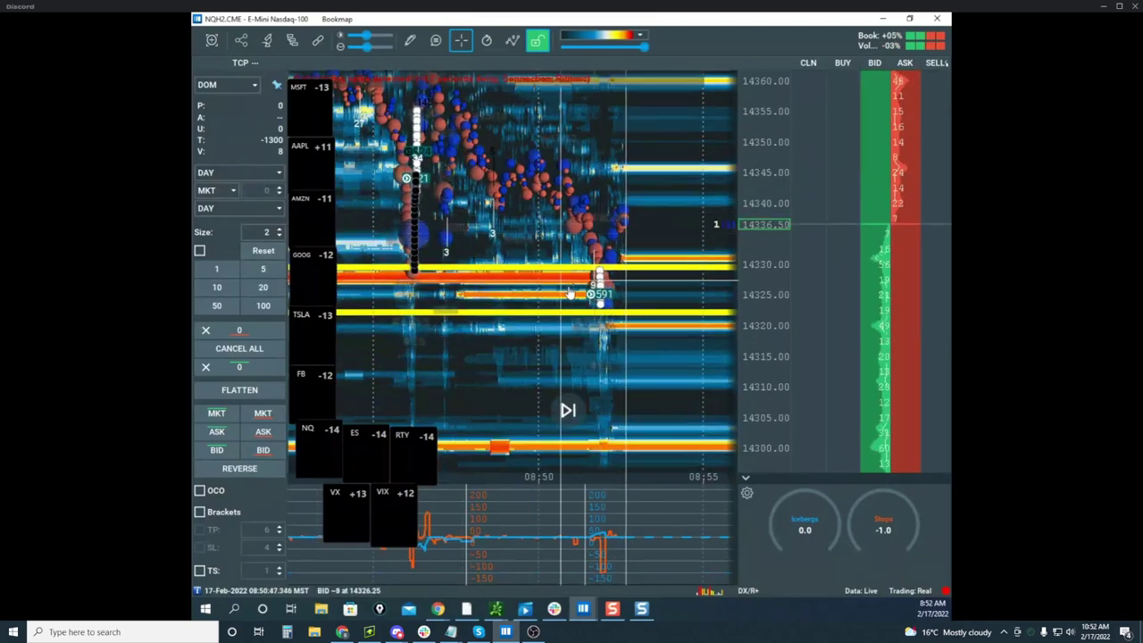
drag(640, 217, 648, 280)
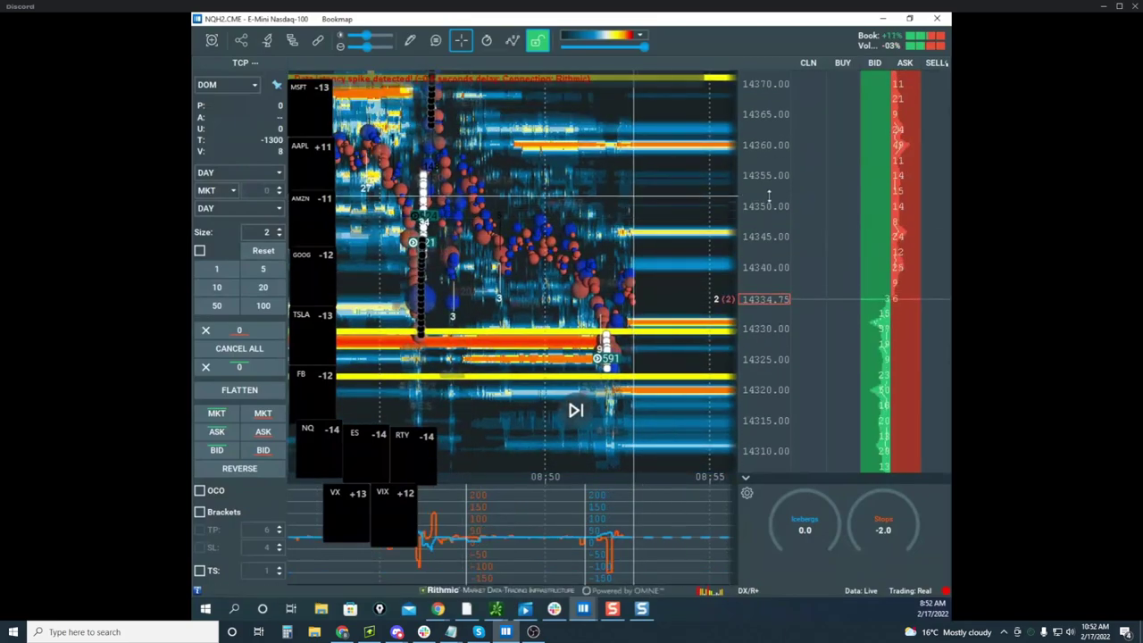
scroll(766, 214, down, 3)
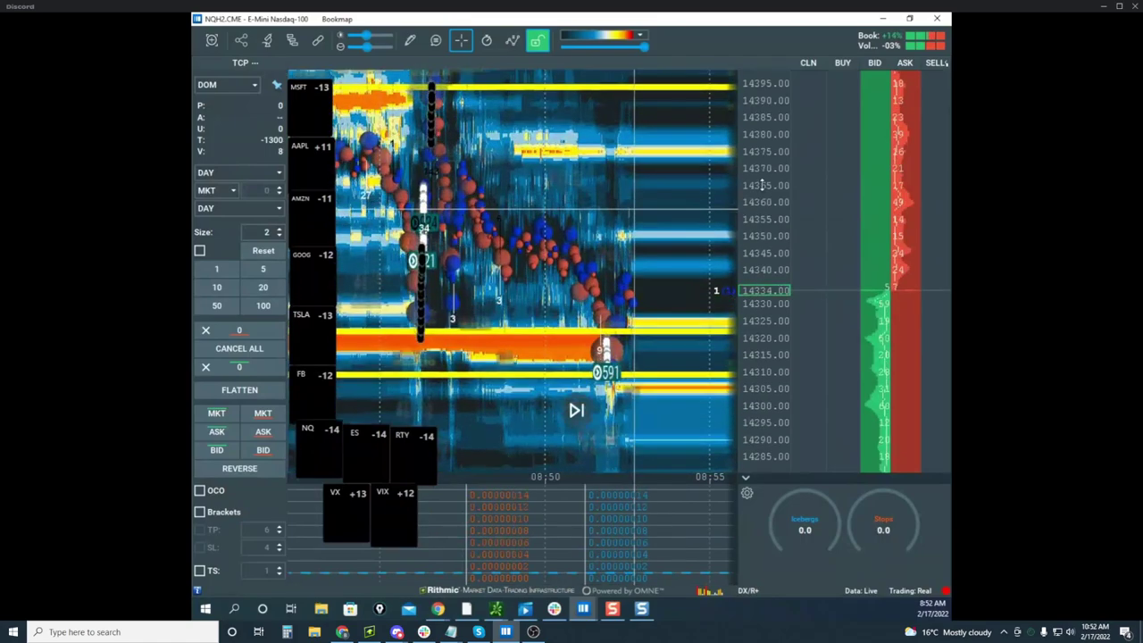
scroll(767, 210, up, 3)
scroll(776, 216, up, 2)
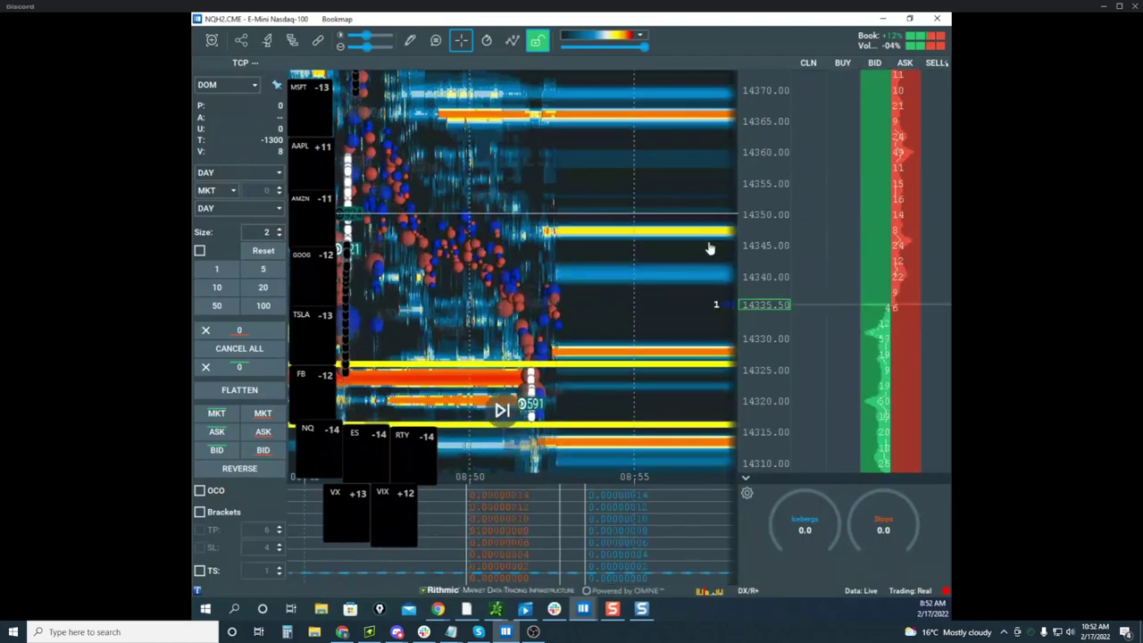
drag(692, 311, 762, 299)
scroll(743, 205, down, 1)
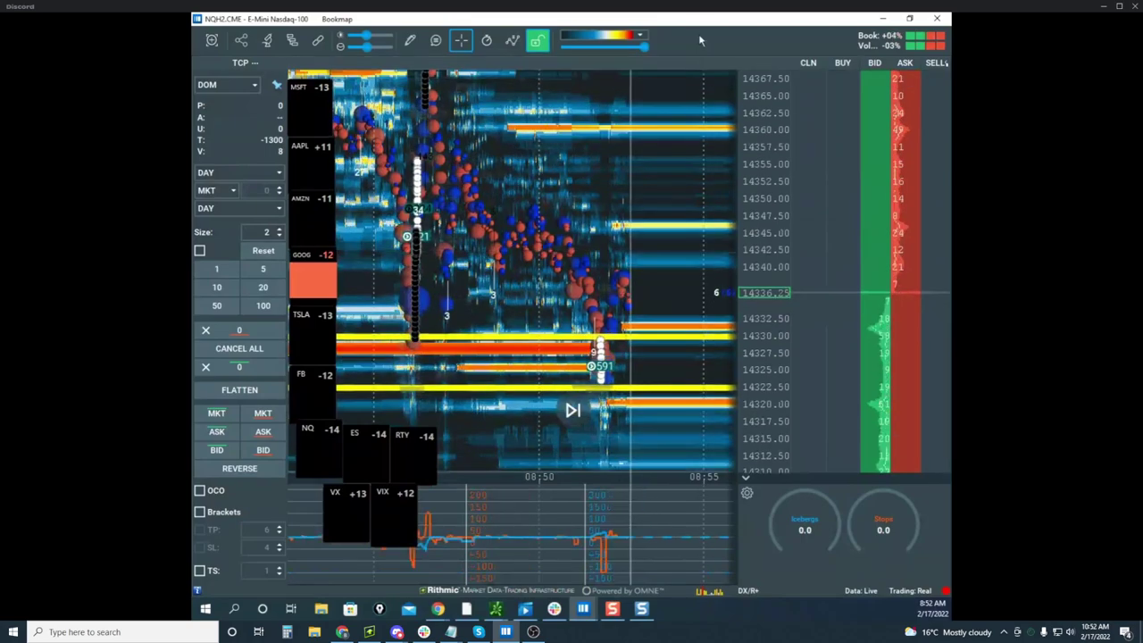
Return to the E-Mini S&P 500 chart and compare the 3-contract buy stop with price and liquidity down to the put wall
drag(701, 19, 951, 25)
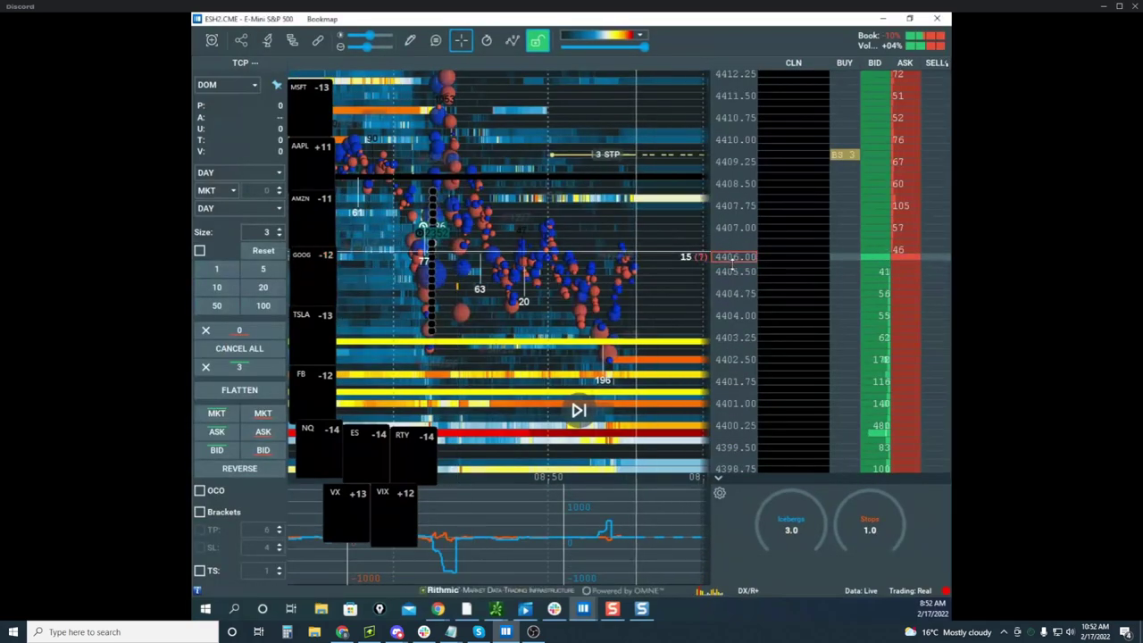
drag(733, 264, 712, 284)
drag(667, 191, 700, 193)
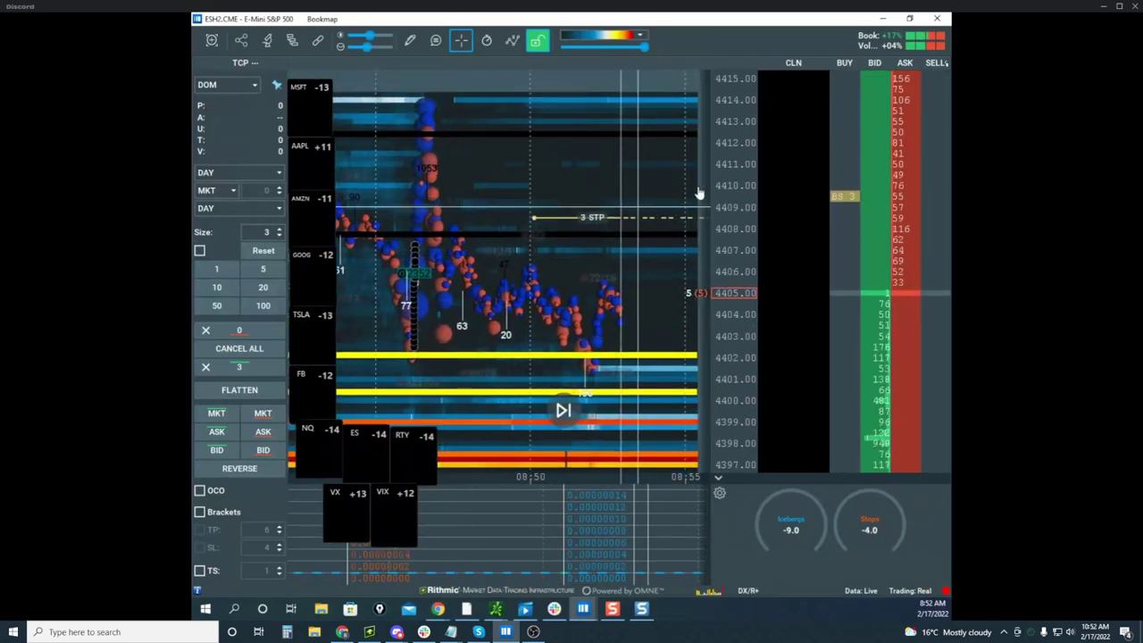
scroll(739, 198, down, 3)
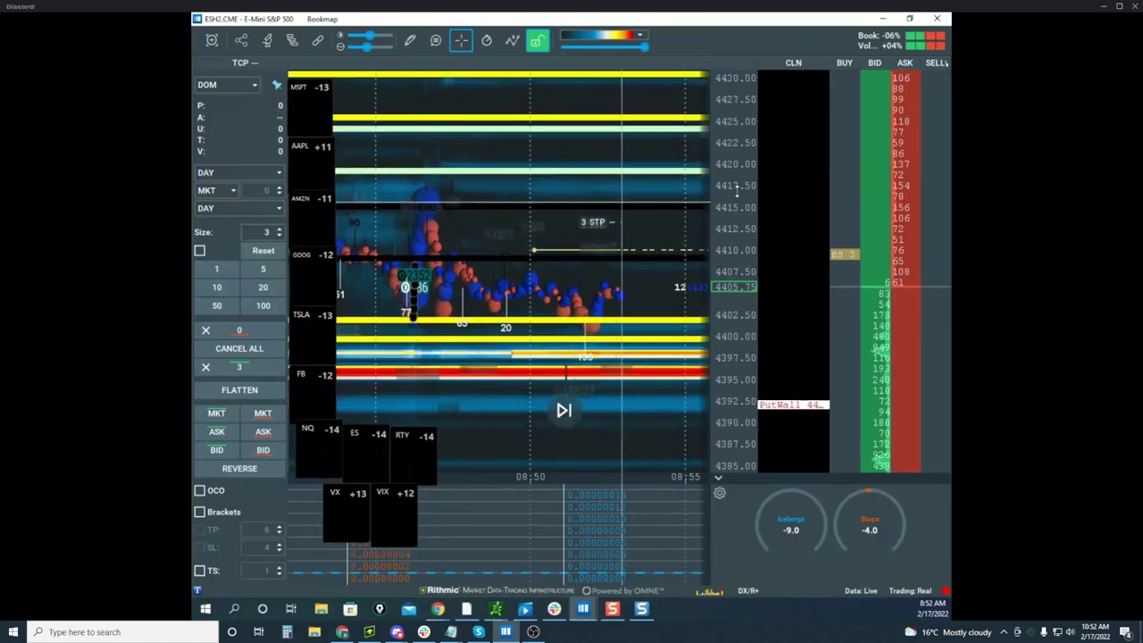
scroll(735, 197, up, 3)
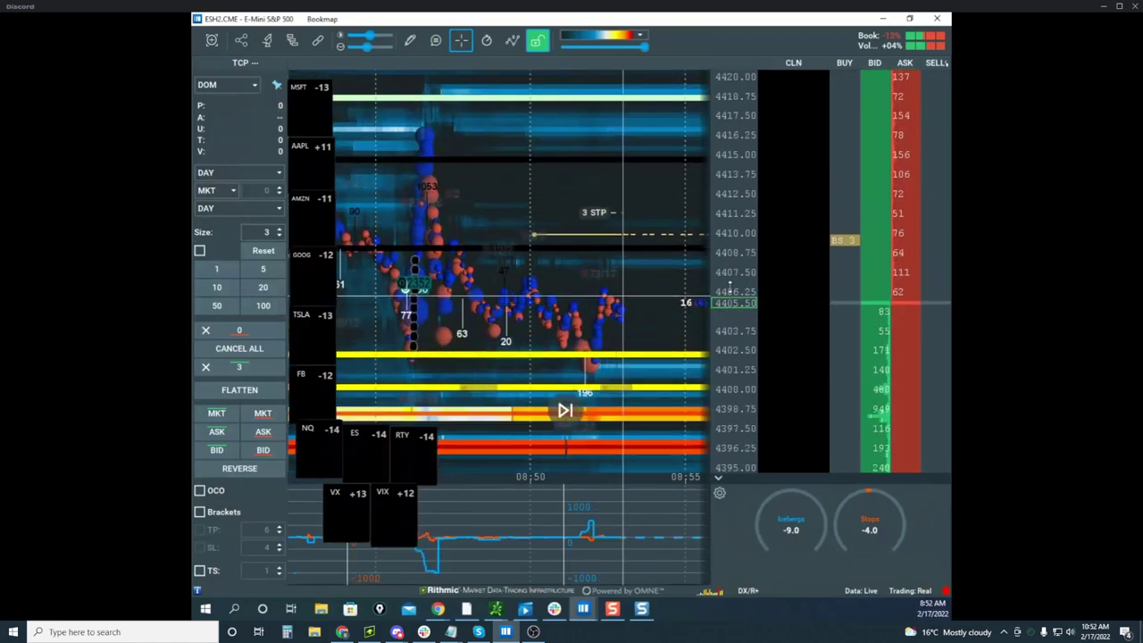
drag(663, 274, 647, 237)
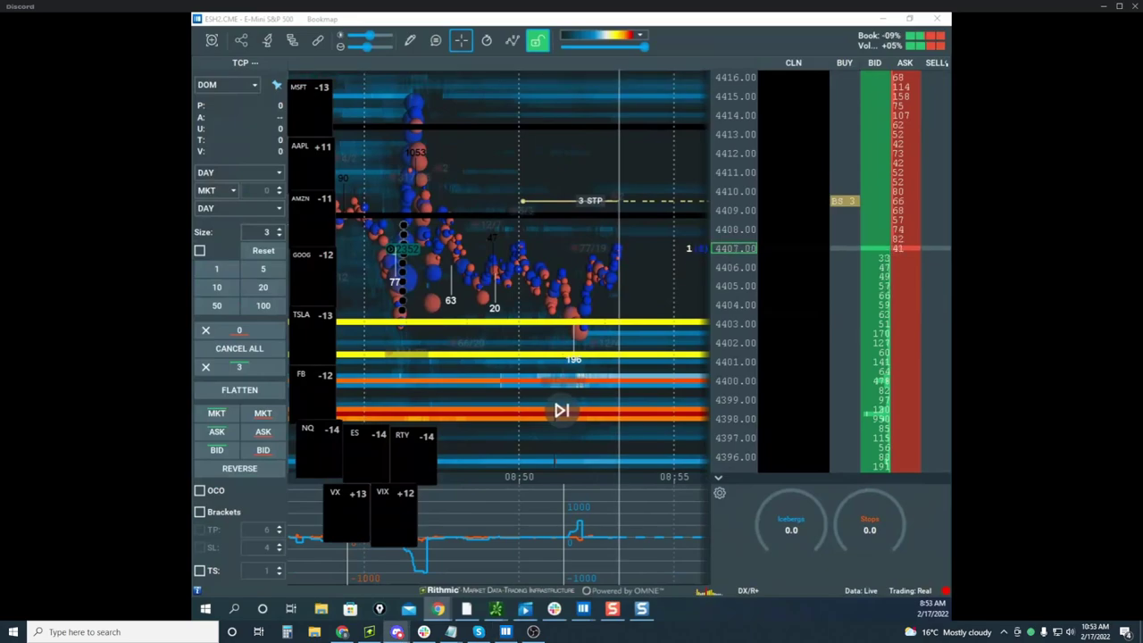
Examine S&P 500 price against the black level just below the buy stop, using ranges between about 4397 and 4414
drag(732, 135, 726, 196)
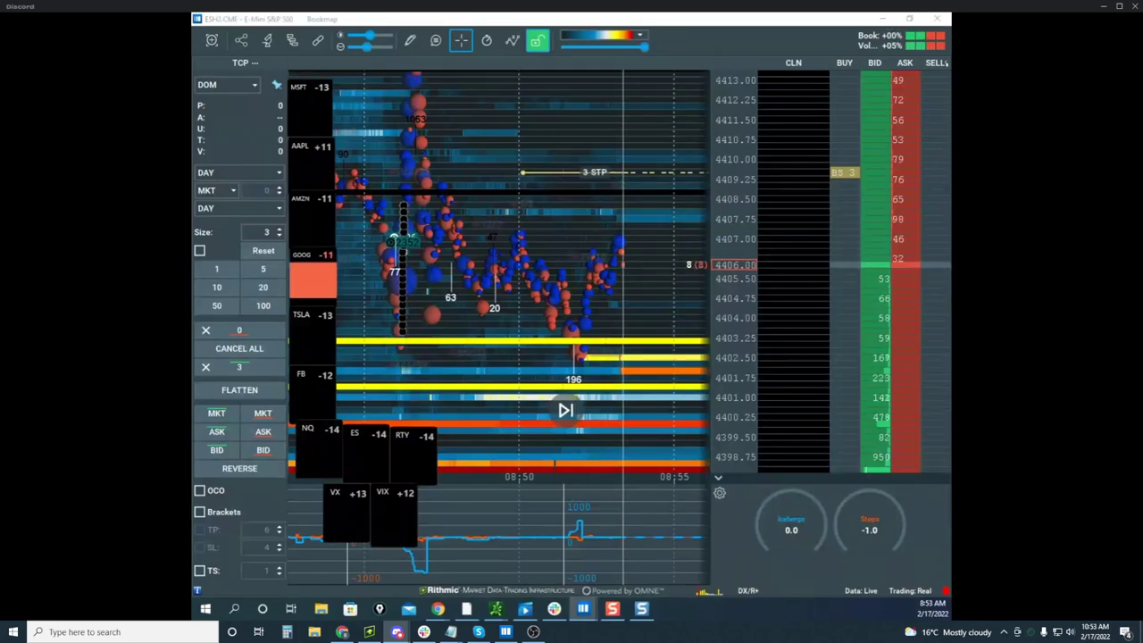
drag(193, 119, 602, 118)
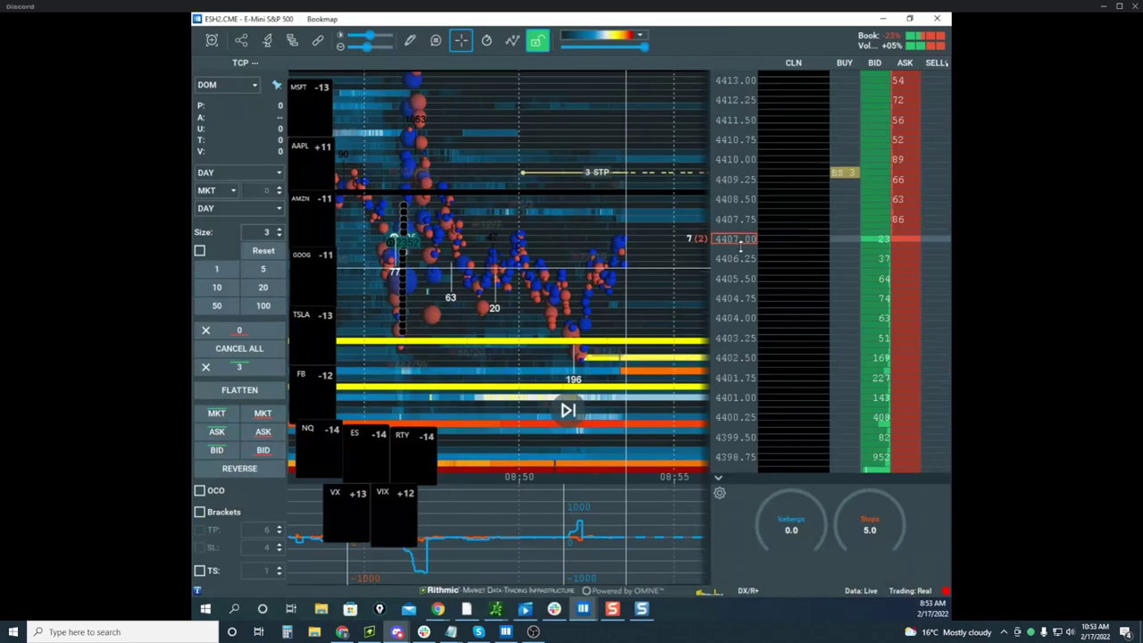
scroll(741, 247, up, 3)
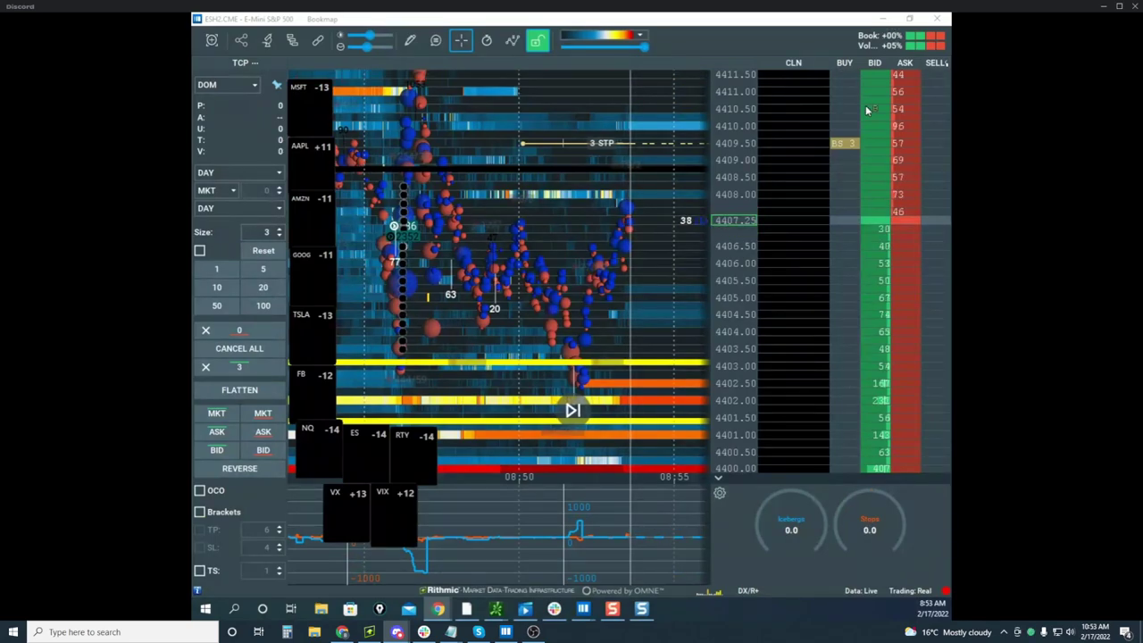
drag(735, 161, 735, 181)
scroll(735, 178, down, 1)
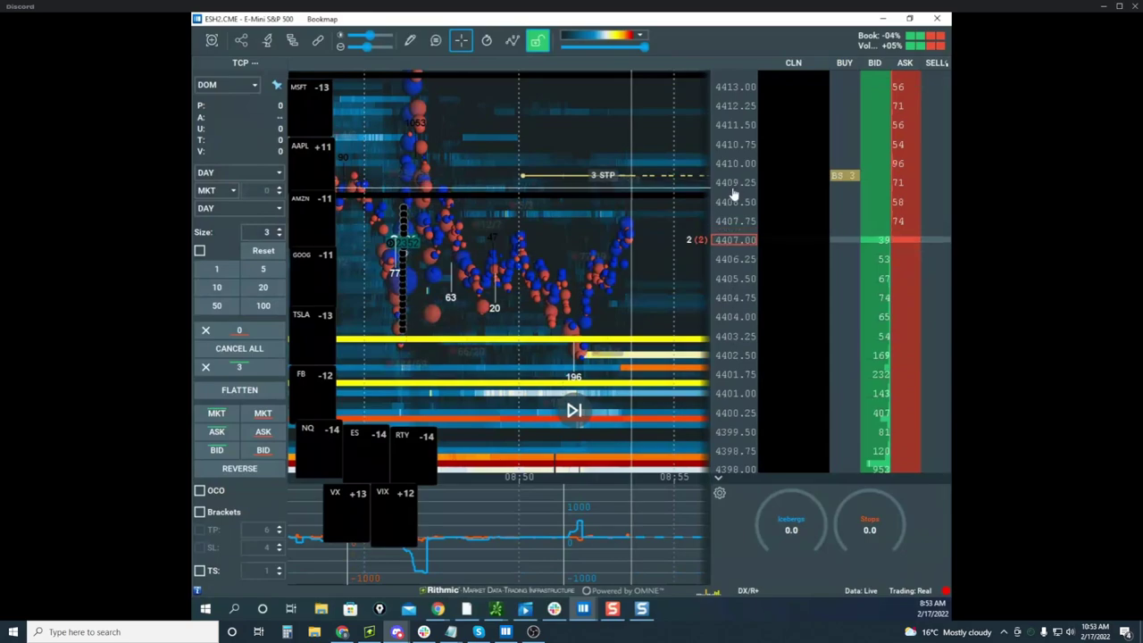
scroll(732, 198, down, 1)
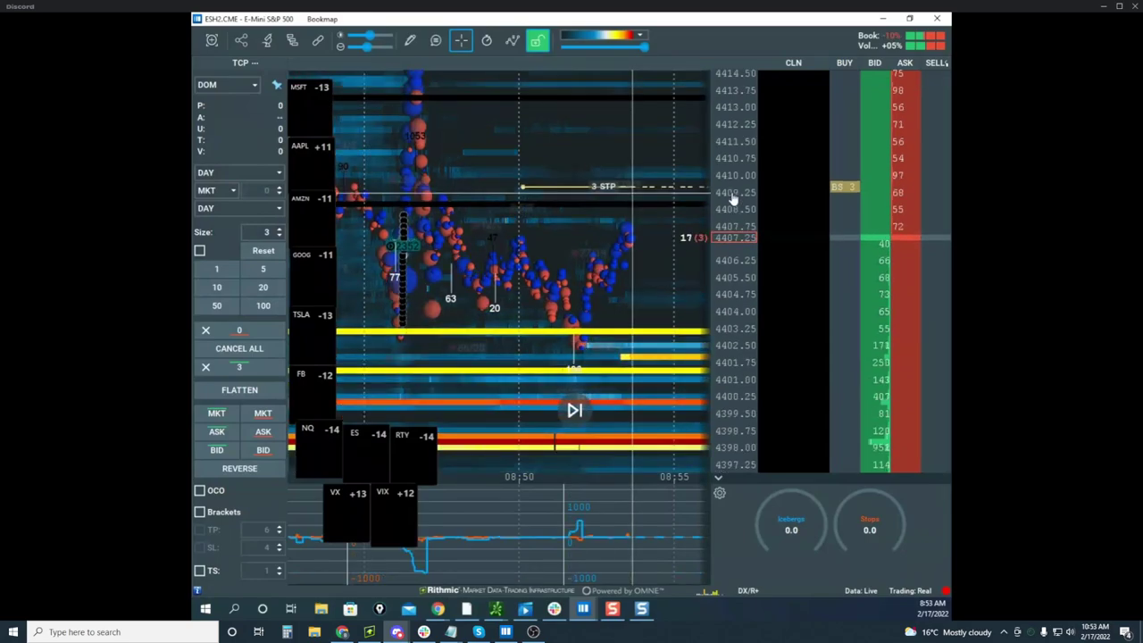
Switch to Snagit Editor and circle the lower indicator's blue spikes in yellow on the 2022-02-16_21-02-28.png capture
click(585, 609)
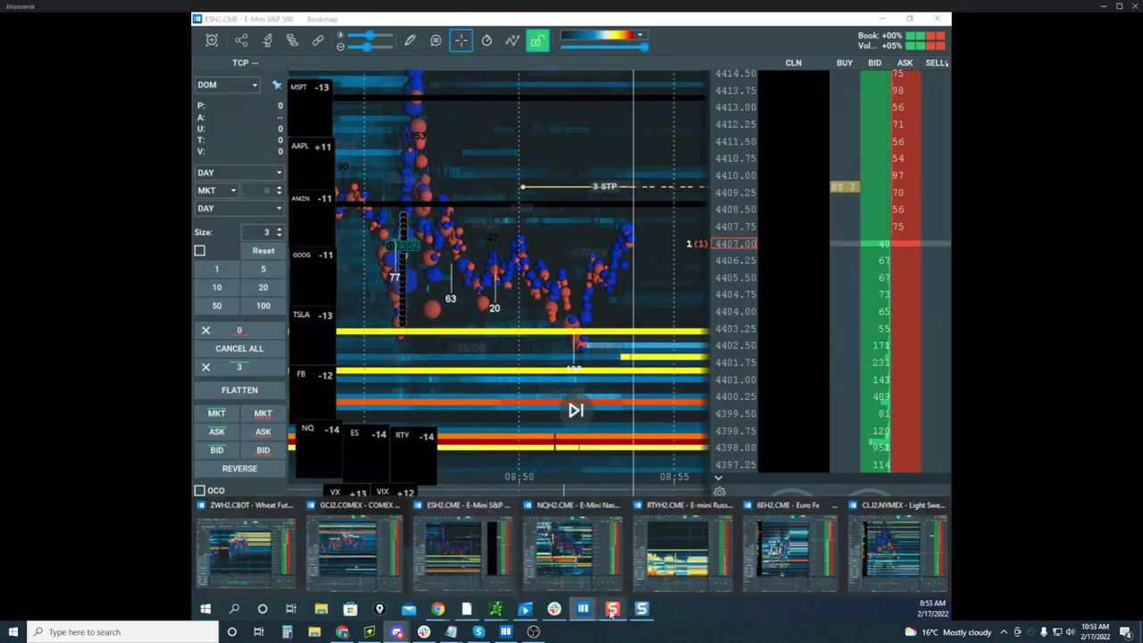
click(612, 613)
click(641, 610)
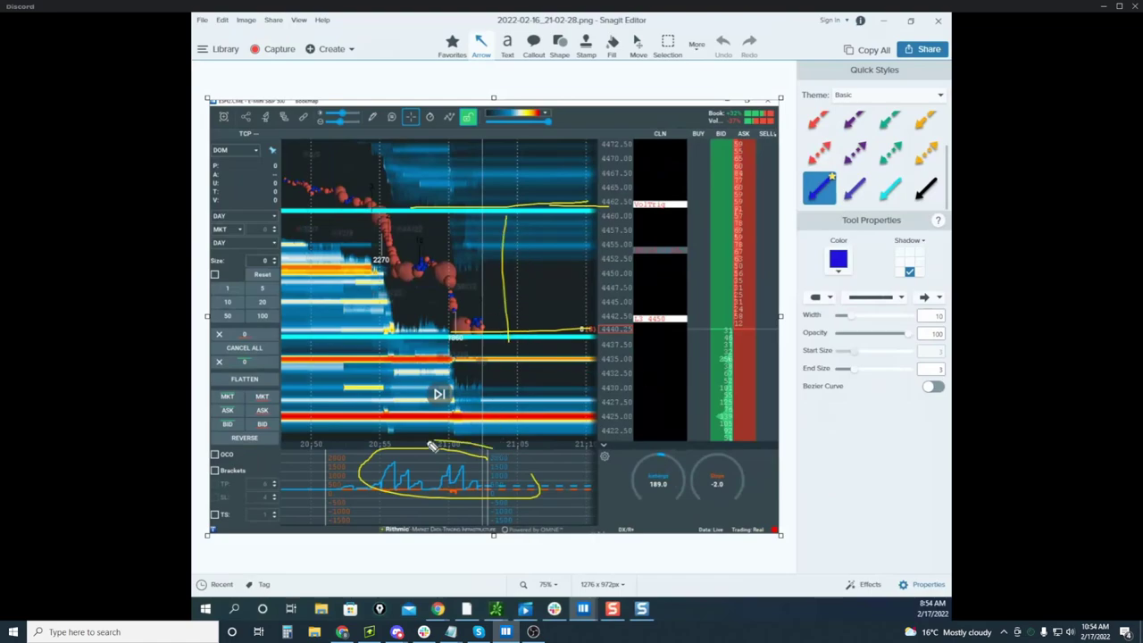
drag(432, 447, 526, 465)
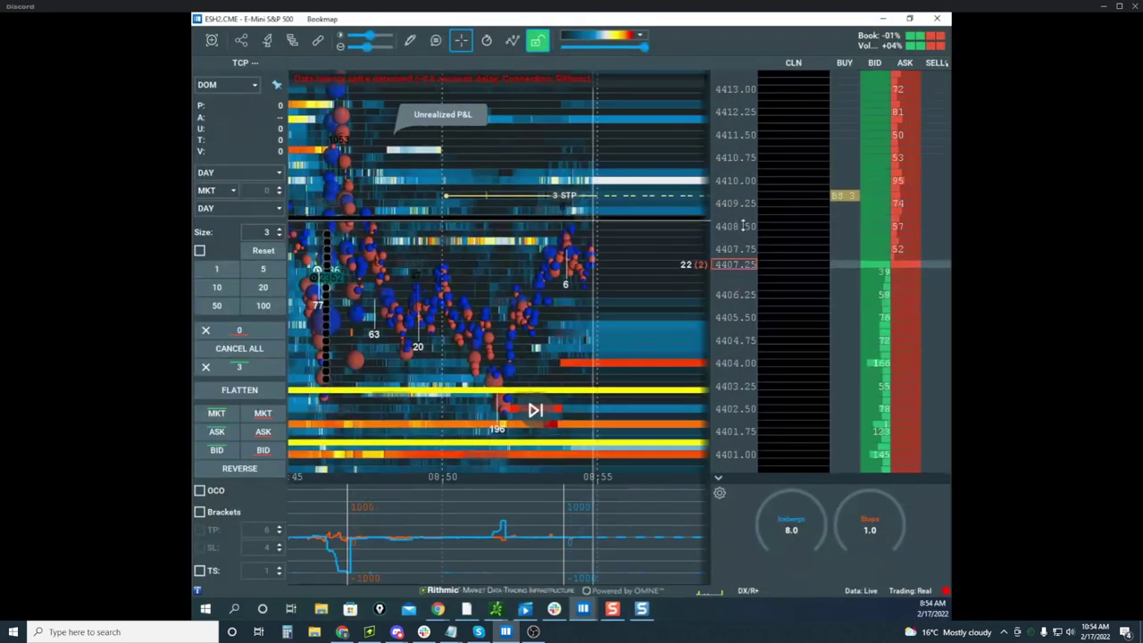
Bring the E-mini Russell 2000 chart onto this screen and maximize it over the S&P 500 chart
drag(736, 218, 734, 234)
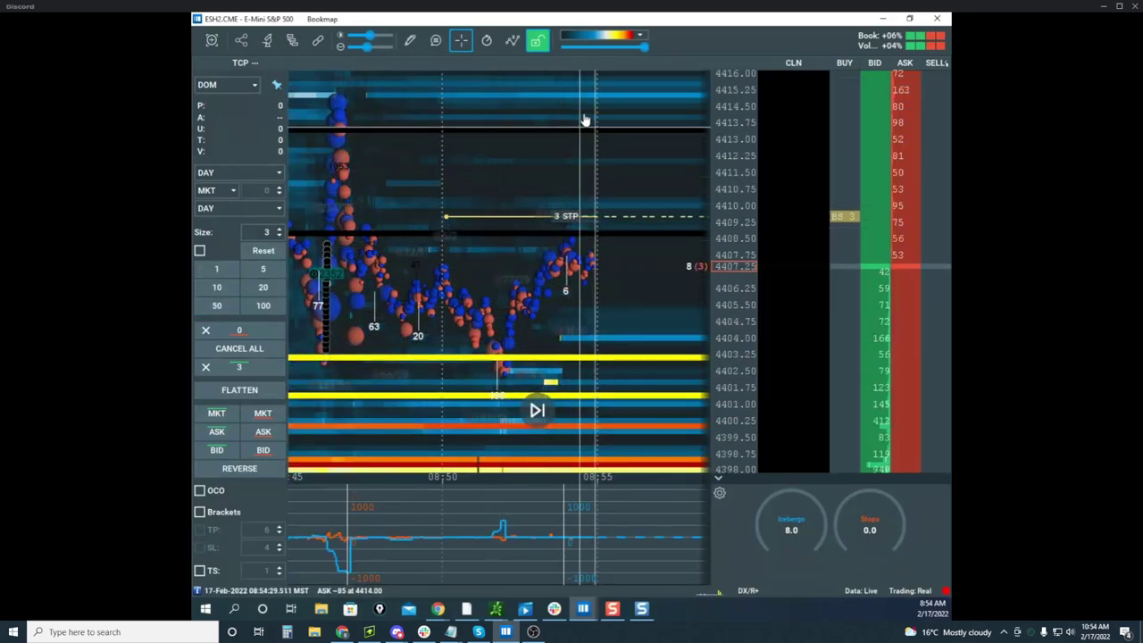
scroll(732, 177, up, 2)
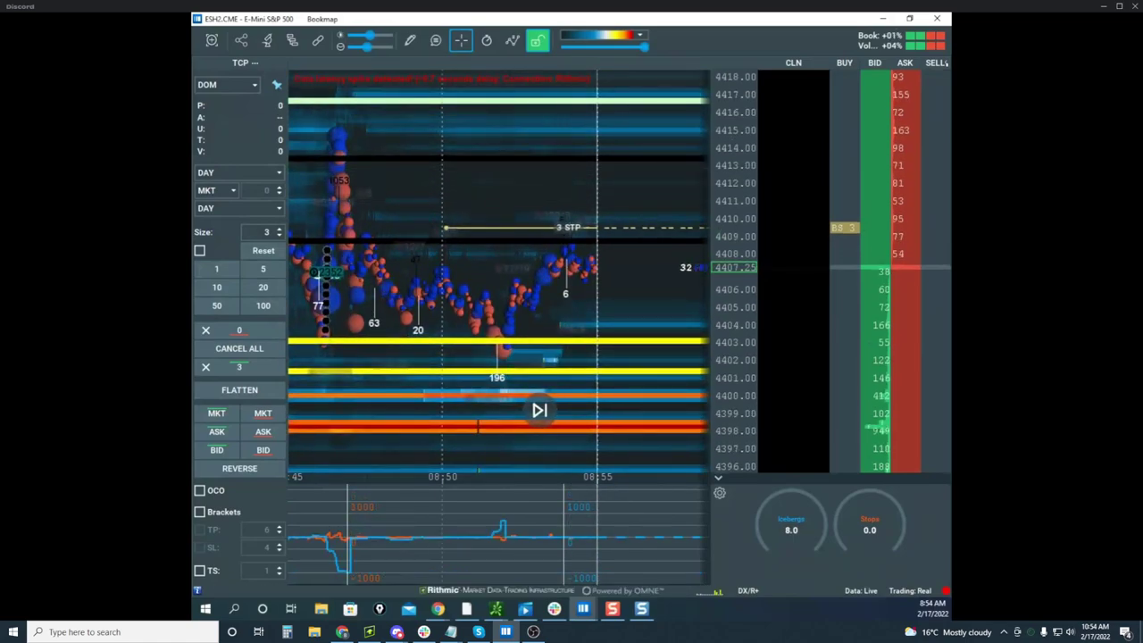
drag(193, 259, 834, 149)
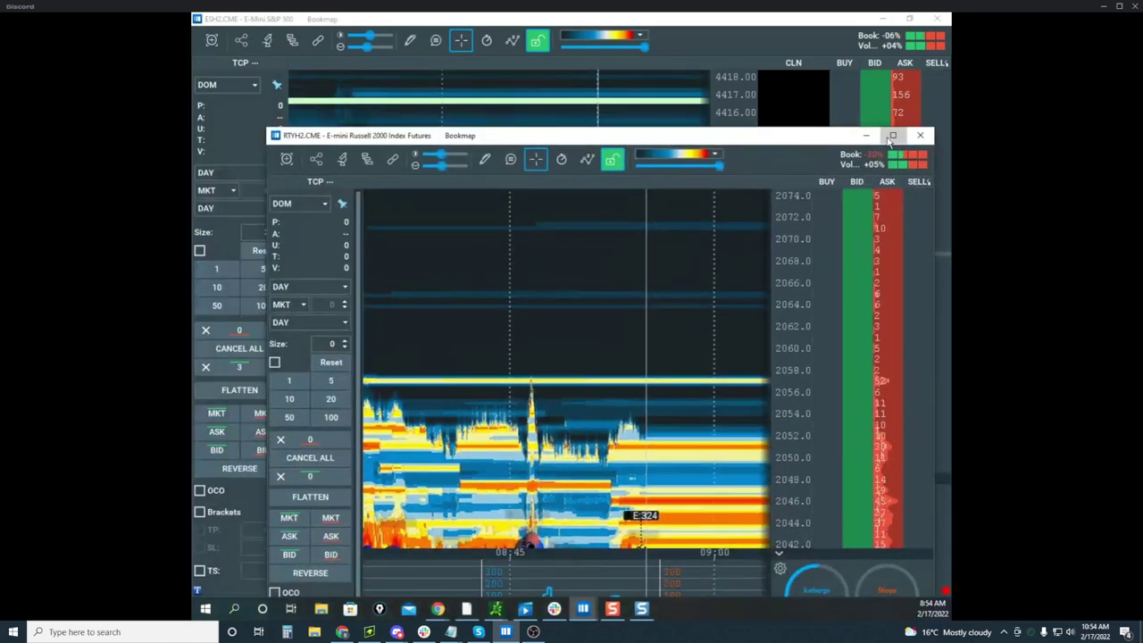
click(893, 135)
Examine Russell 2000 price, icebergs and resting liquidity around 2041, from a wide range to a close one
drag(569, 402, 572, 296)
scroll(582, 295, down, 3)
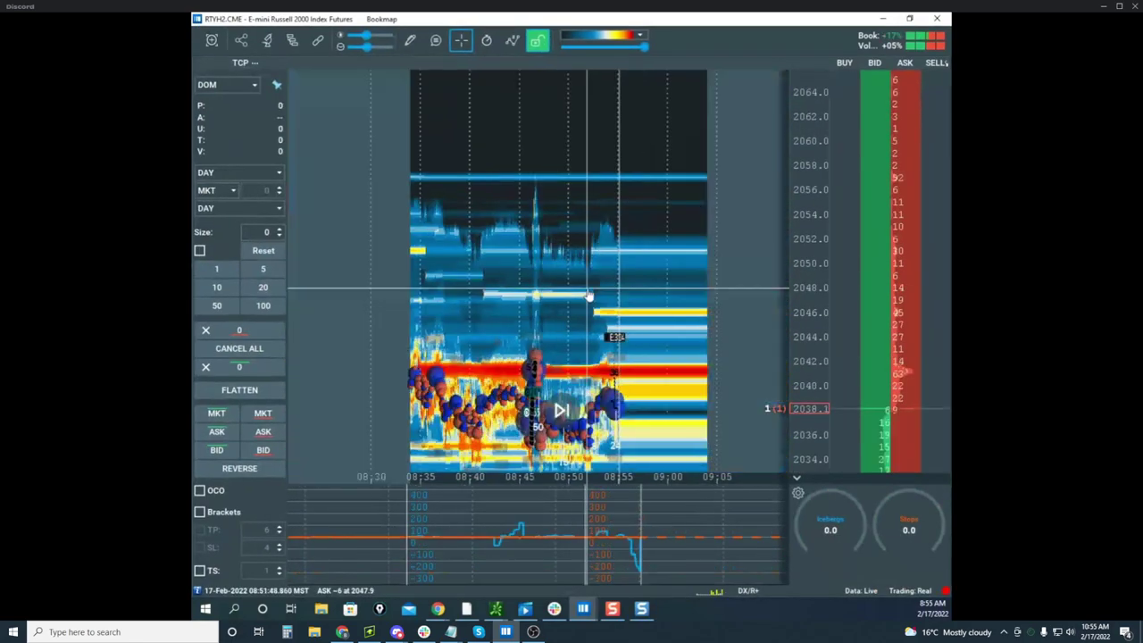
drag(653, 335, 640, 248)
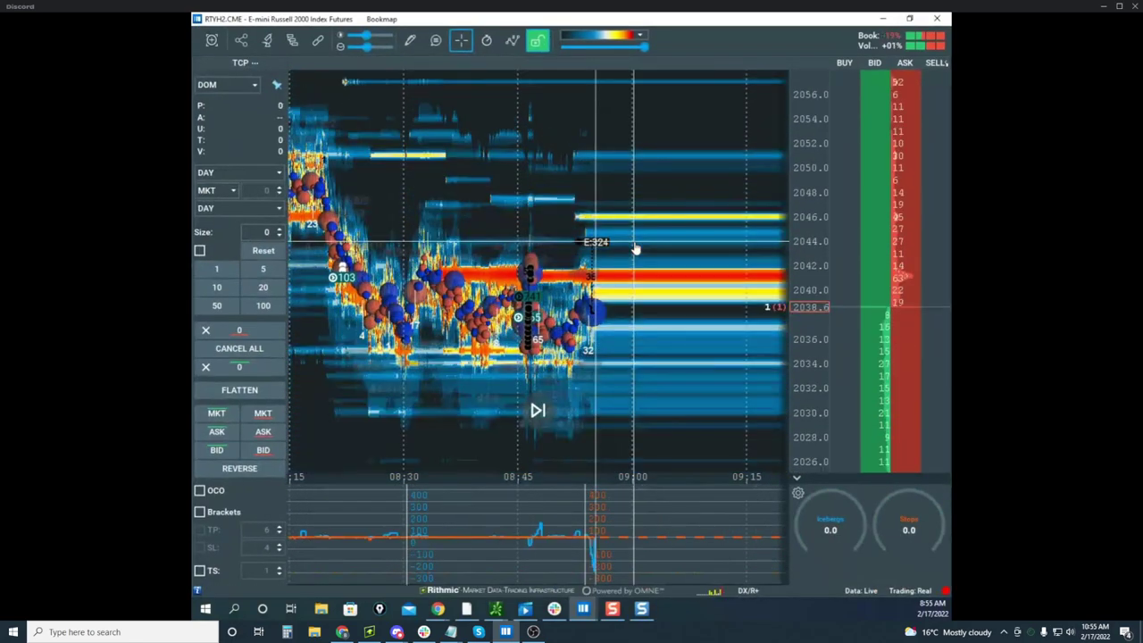
scroll(616, 304, up, 3)
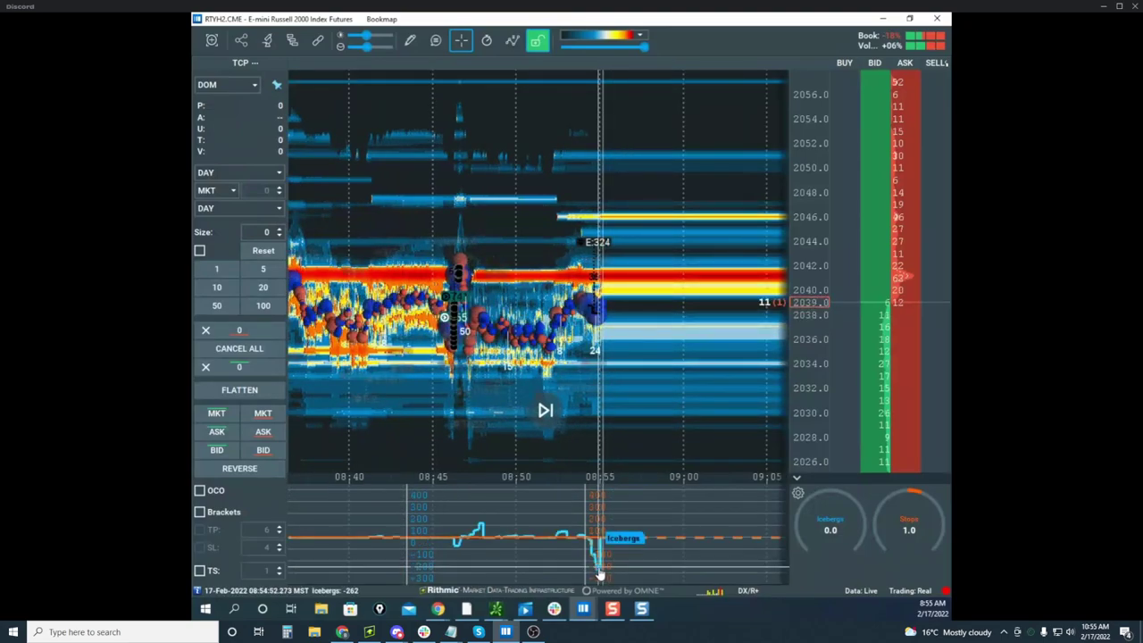
scroll(811, 286, up, 2)
drag(637, 294, 690, 205)
scroll(693, 241, up, 2)
drag(692, 352, 640, 352)
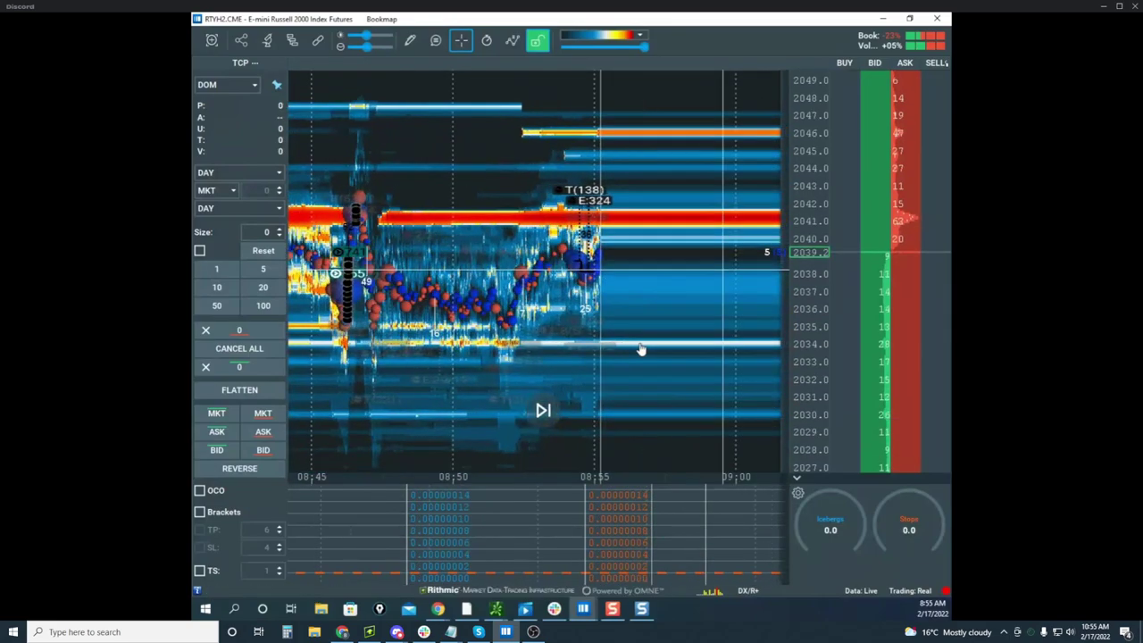
scroll(705, 304, up, 2)
drag(717, 297, 755, 290)
scroll(754, 290, up, 4)
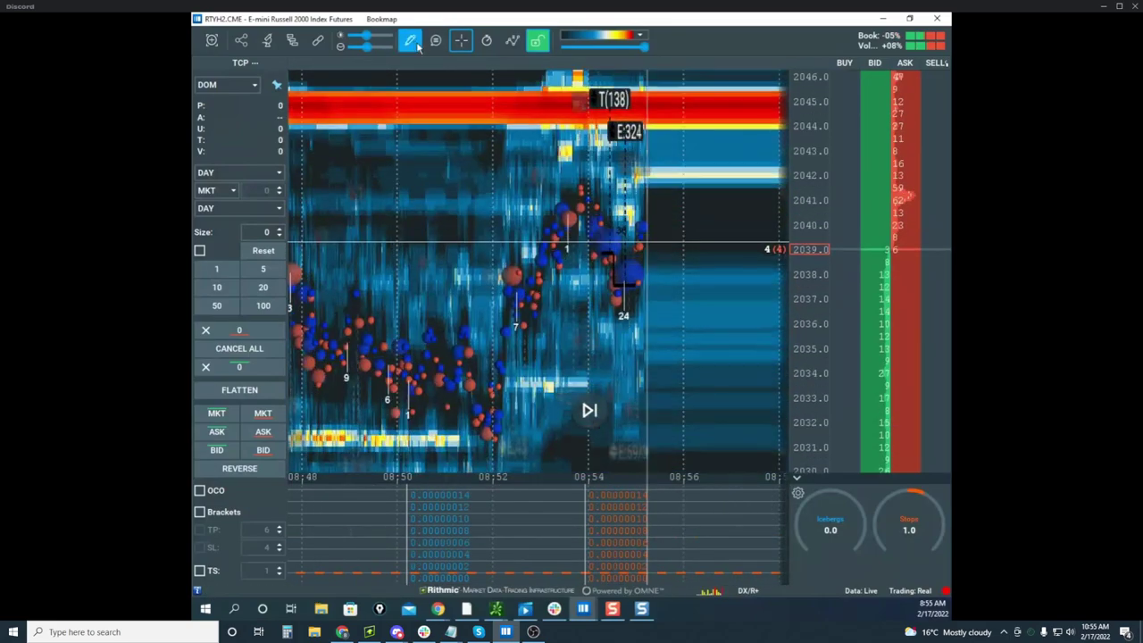
Draw two cyan horizontal lines on the Russell 2000 chart at about 2037.5 and 2039.5, bracketing the latest price swing
click(410, 40)
click(447, 190)
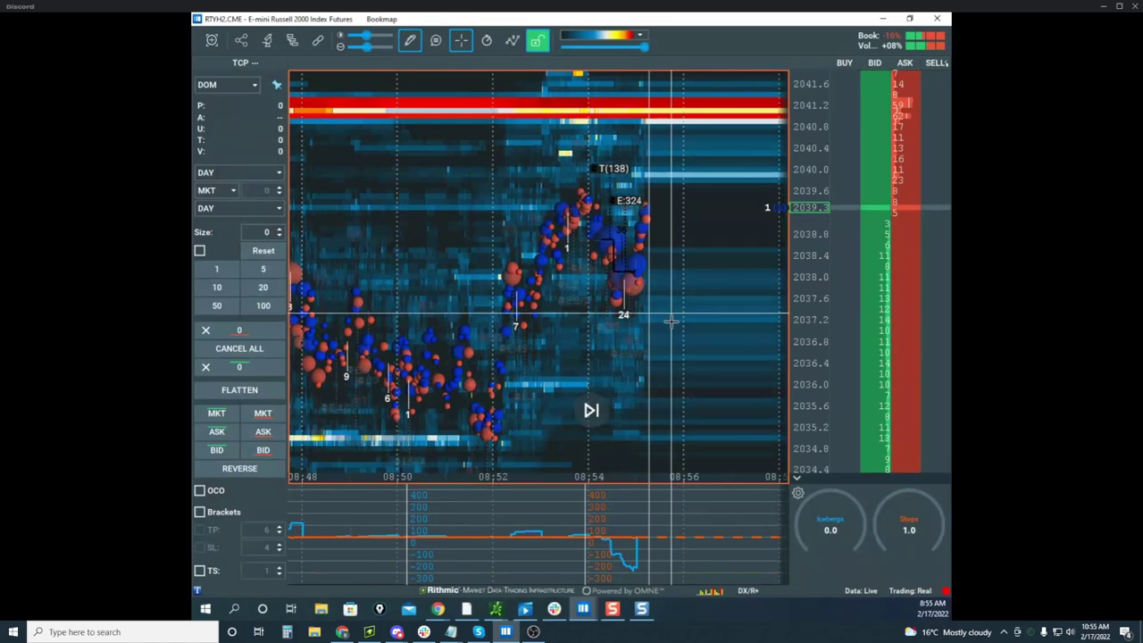
click(623, 306)
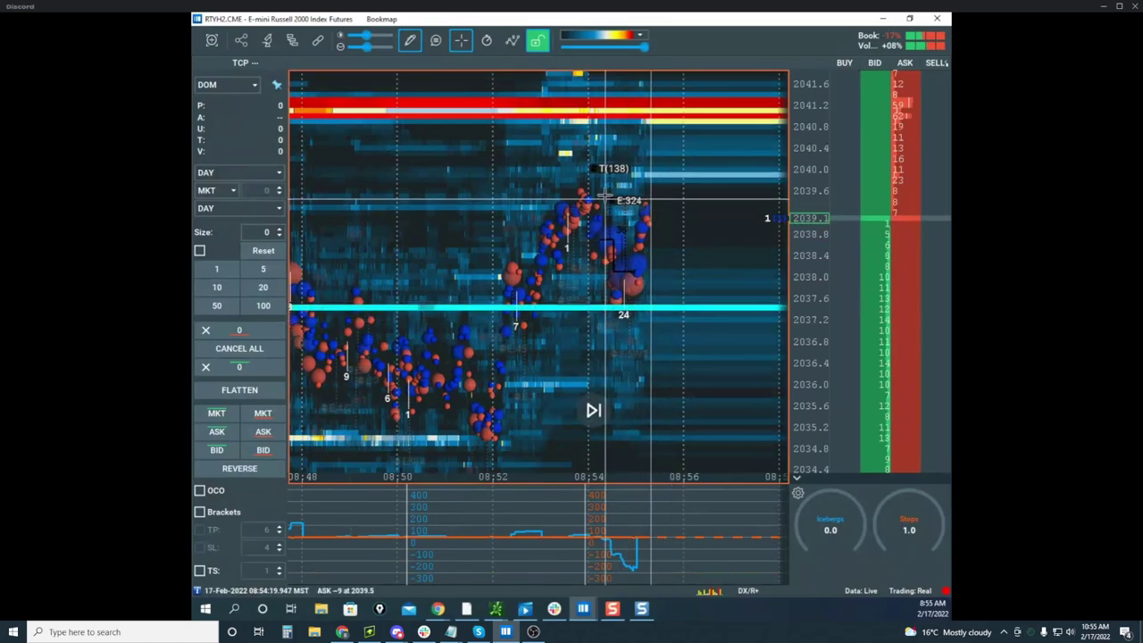
click(616, 198)
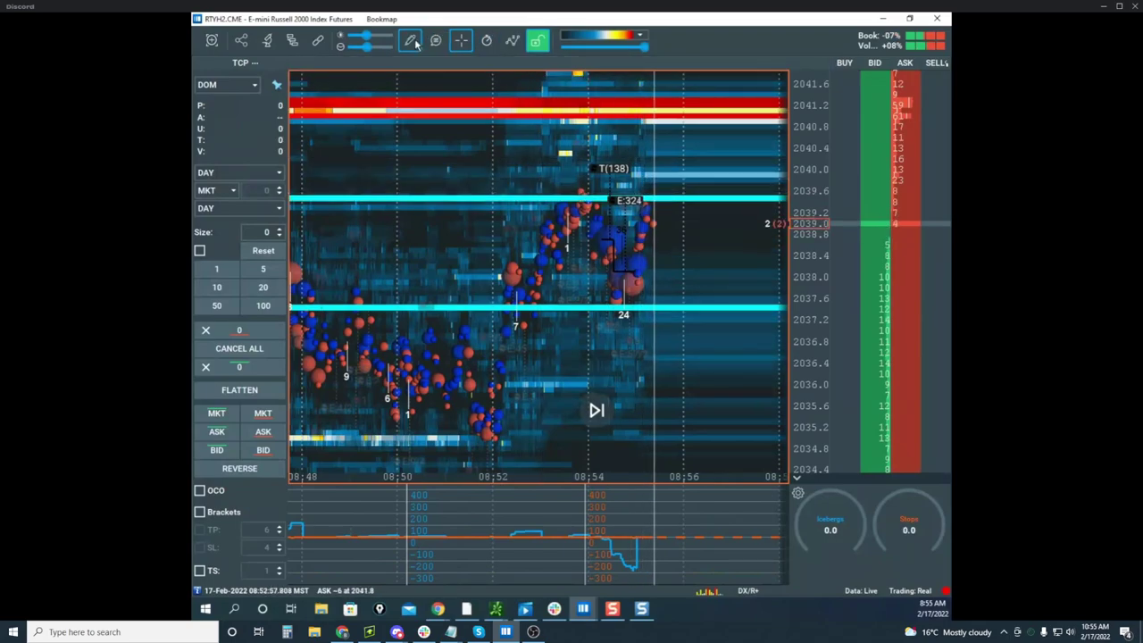
click(414, 42)
click(436, 71)
Move the Russell 2000 window away and examine S&P 500 price and liquidity around the 3-contract buy entry
scroll(581, 154, down, 3)
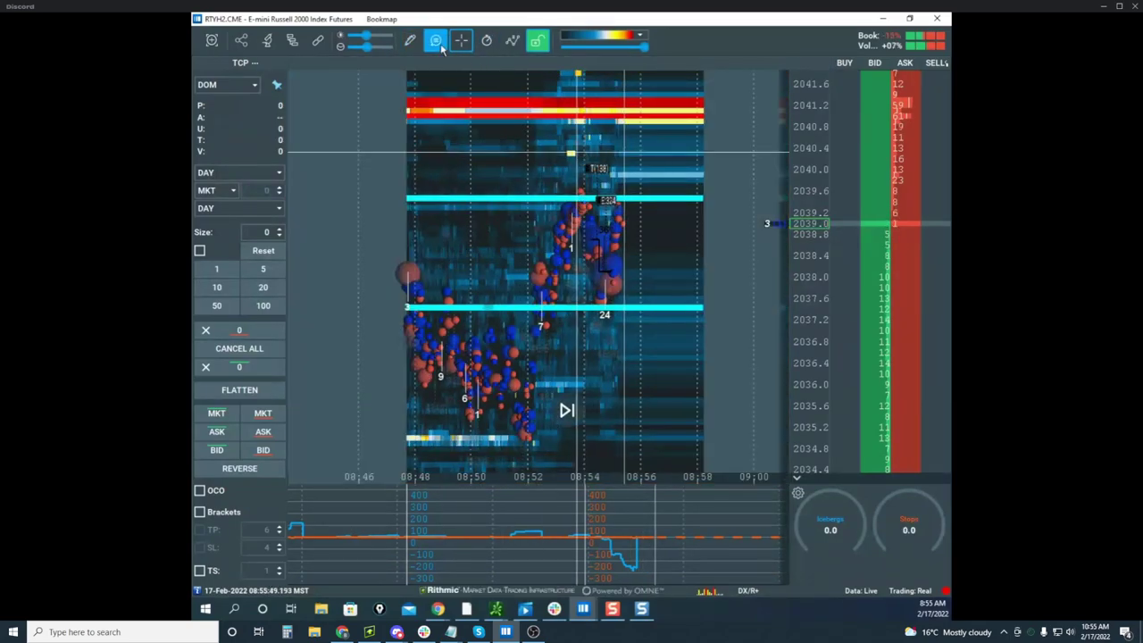
drag(551, 23, 193, 151)
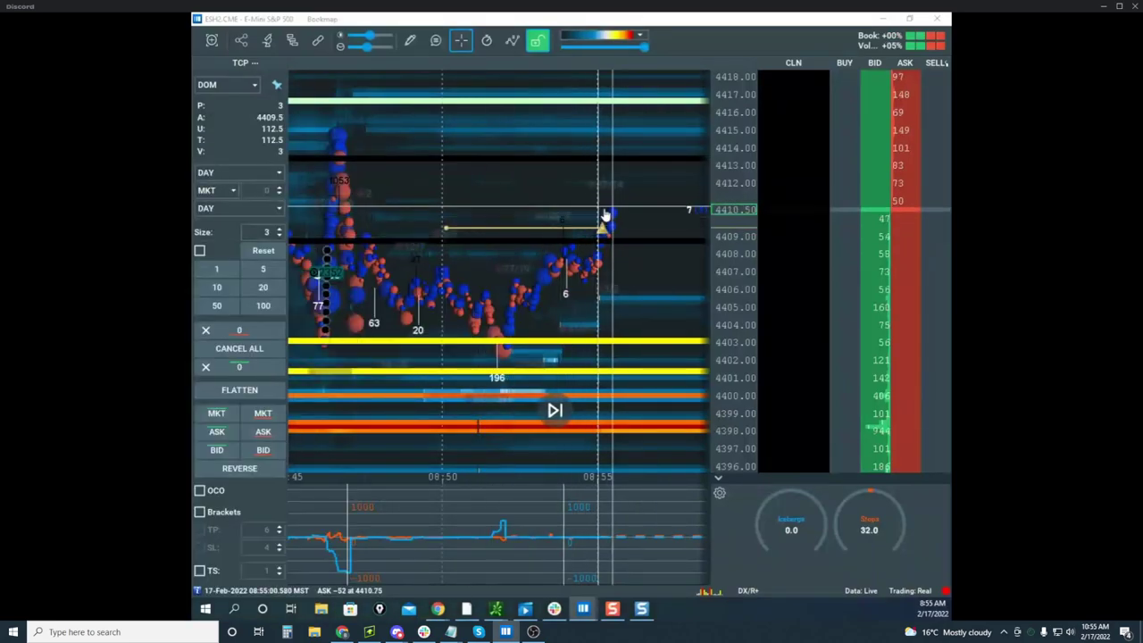
scroll(724, 262, up, 2)
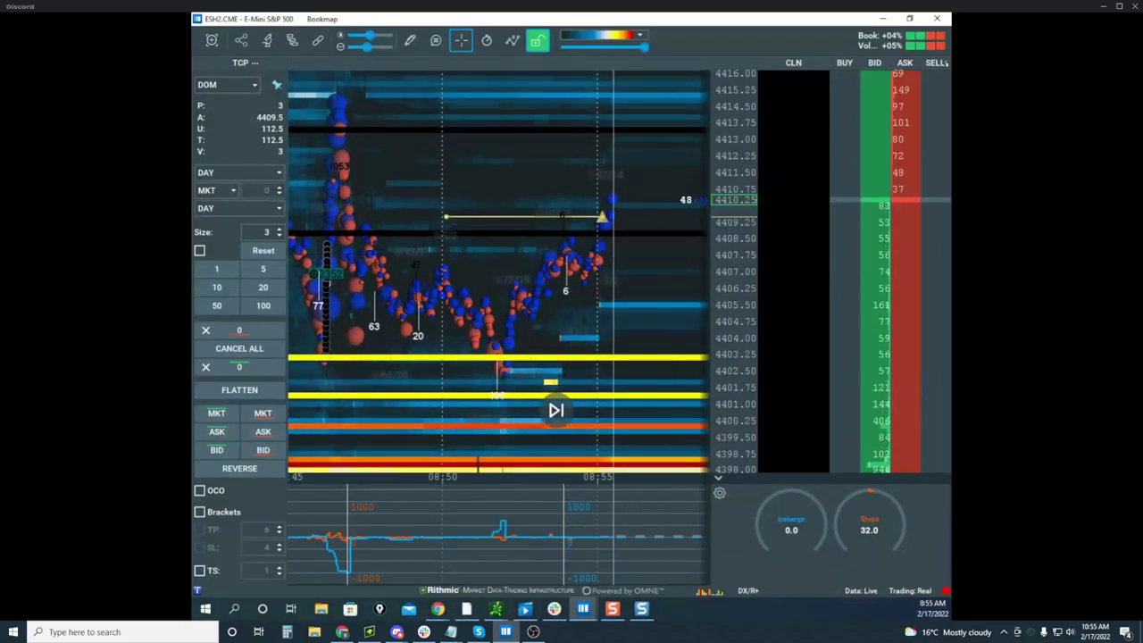
scroll(719, 224, up, 2)
scroll(670, 226, down, 2)
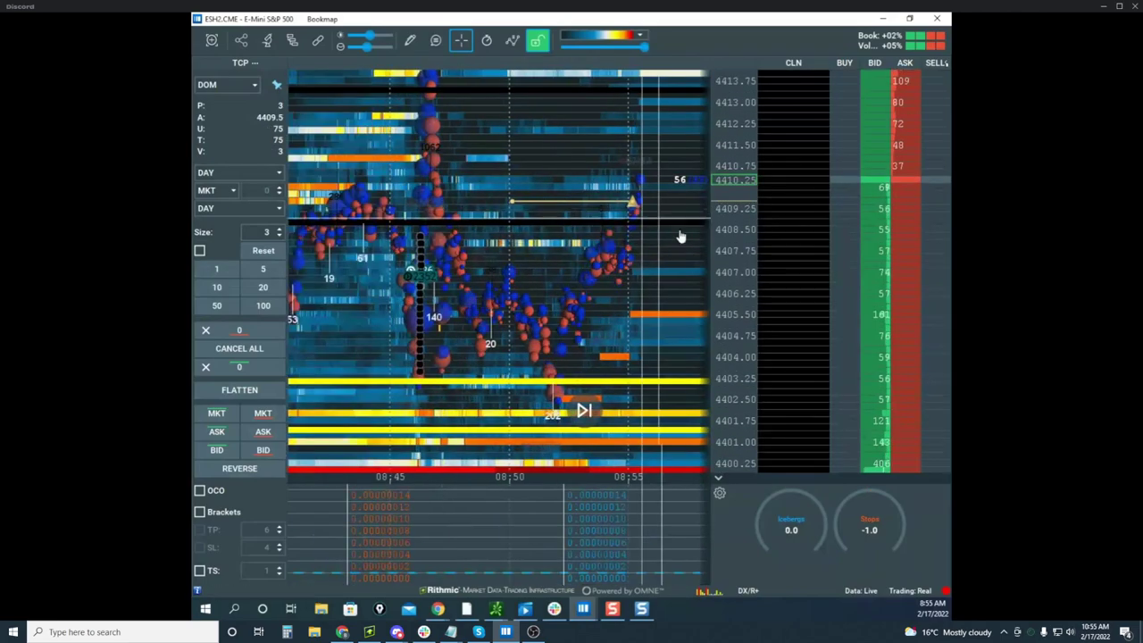
drag(649, 271, 619, 180)
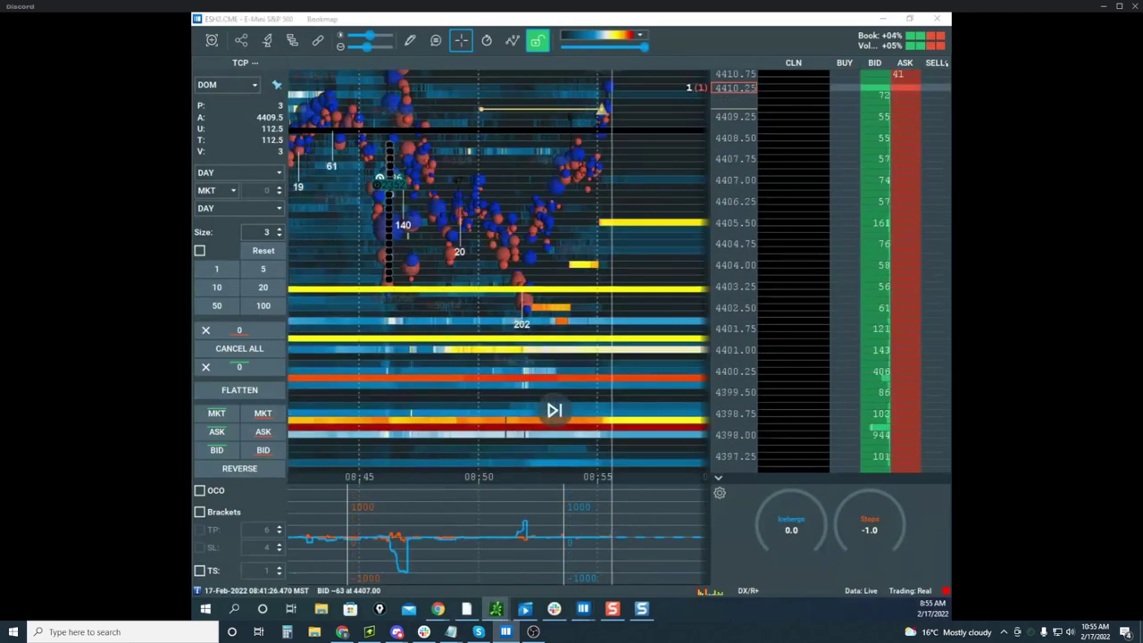
Bring up the thinkorswim /ES 5-minute chart to read its ATR (14, Wilders), and move it back off the screen
drag(483, 14, 451, 194)
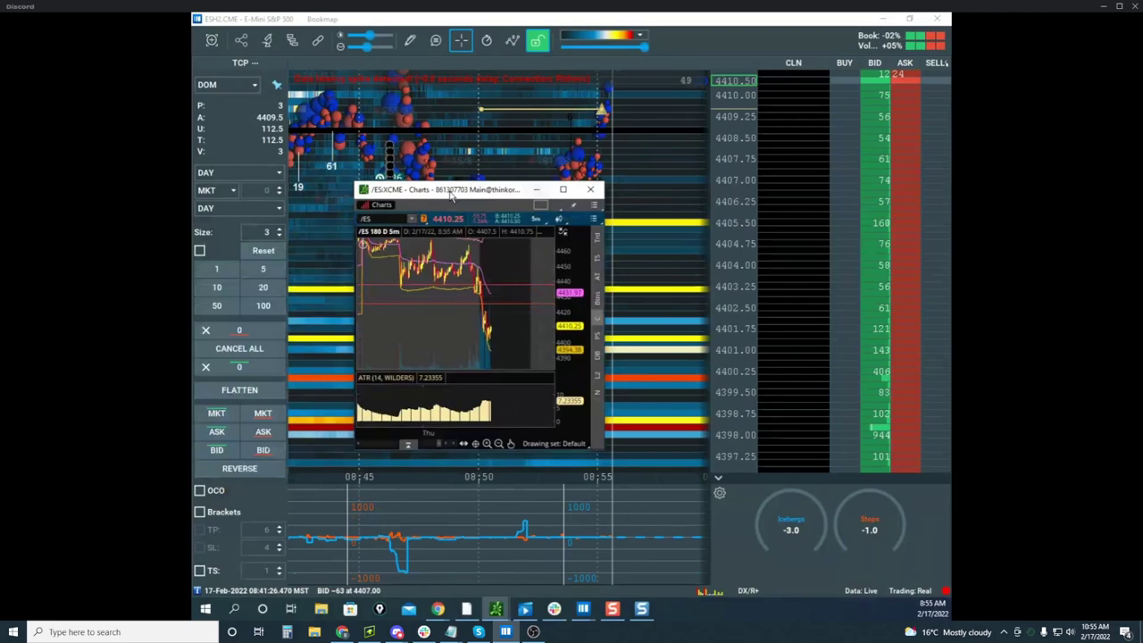
drag(451, 194, 473, 2)
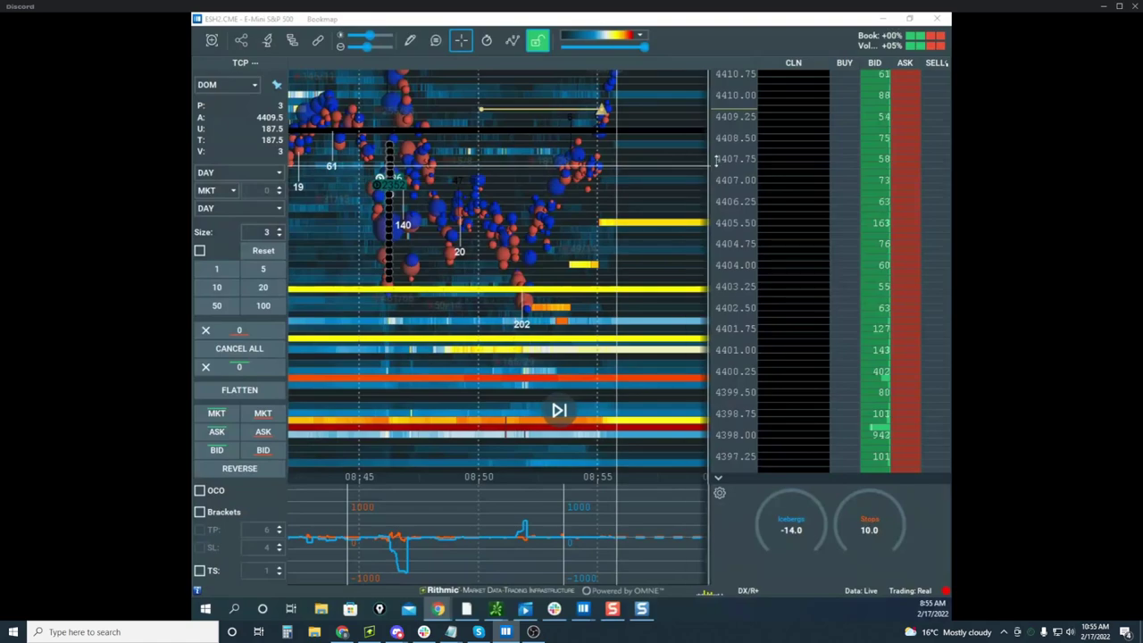
Place a 3-contract S&P 500 sell stop at 4395.50, below the yellow lines and the heavy liquidity near 4398
drag(725, 154, 634, 181)
scroll(727, 204, down, 3)
scroll(727, 203, up, 4)
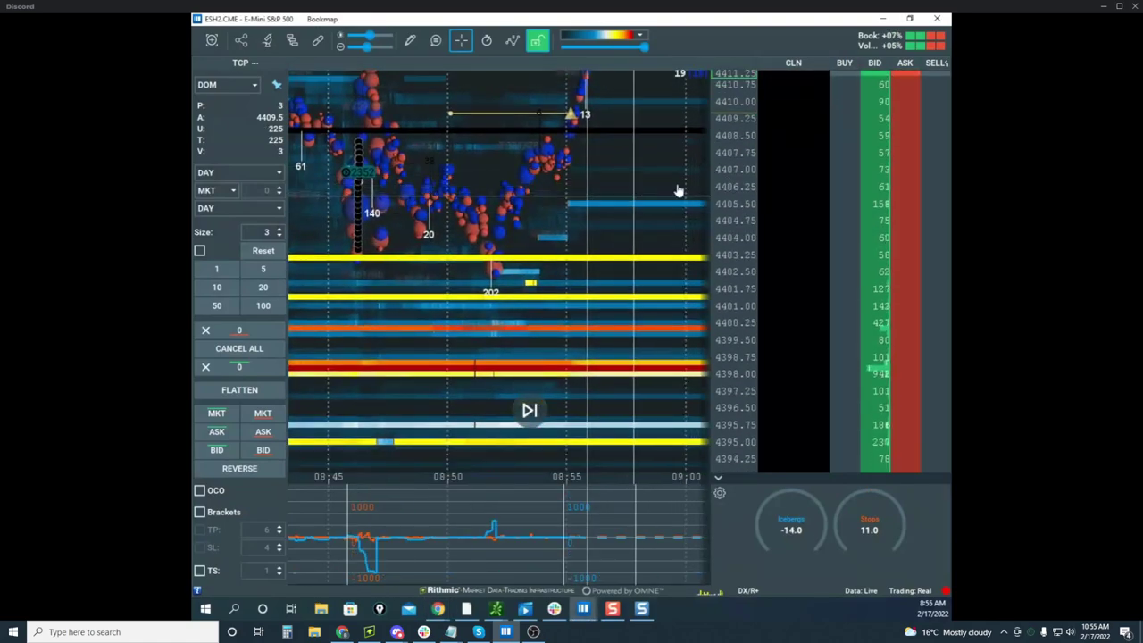
drag(725, 264, 724, 248)
drag(683, 287, 676, 266)
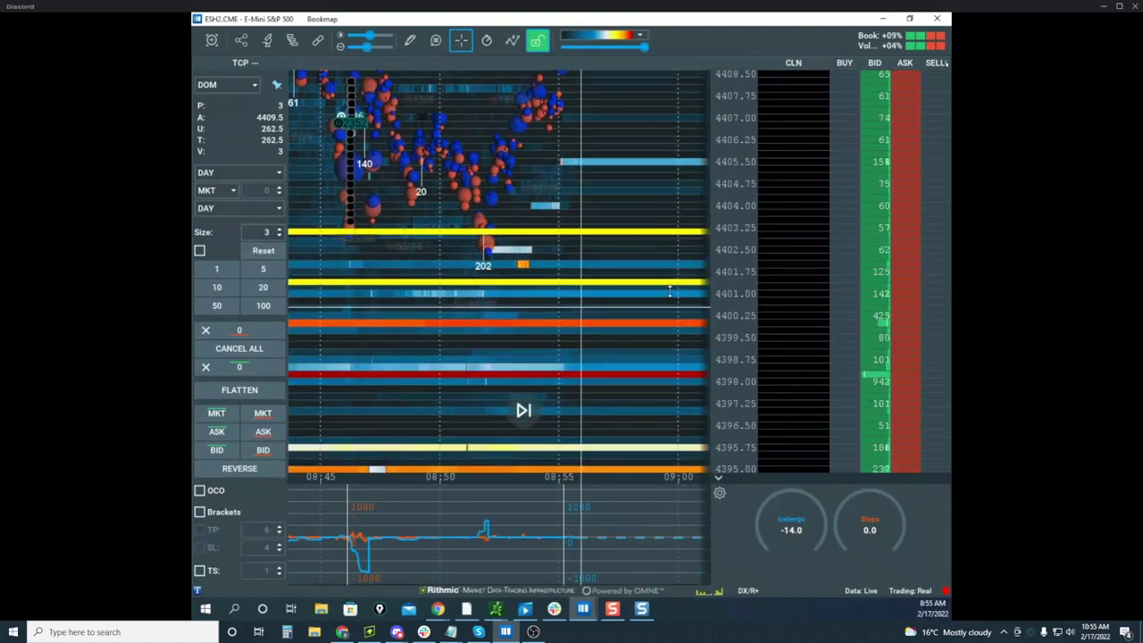
scroll(670, 290, up, 3)
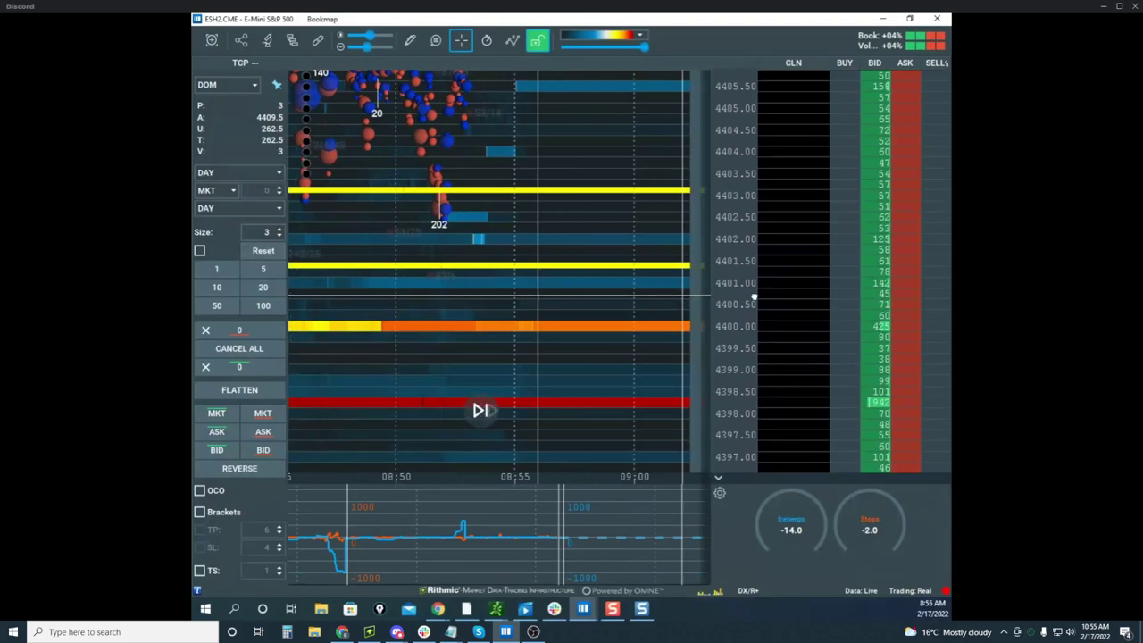
scroll(724, 237, up, 2)
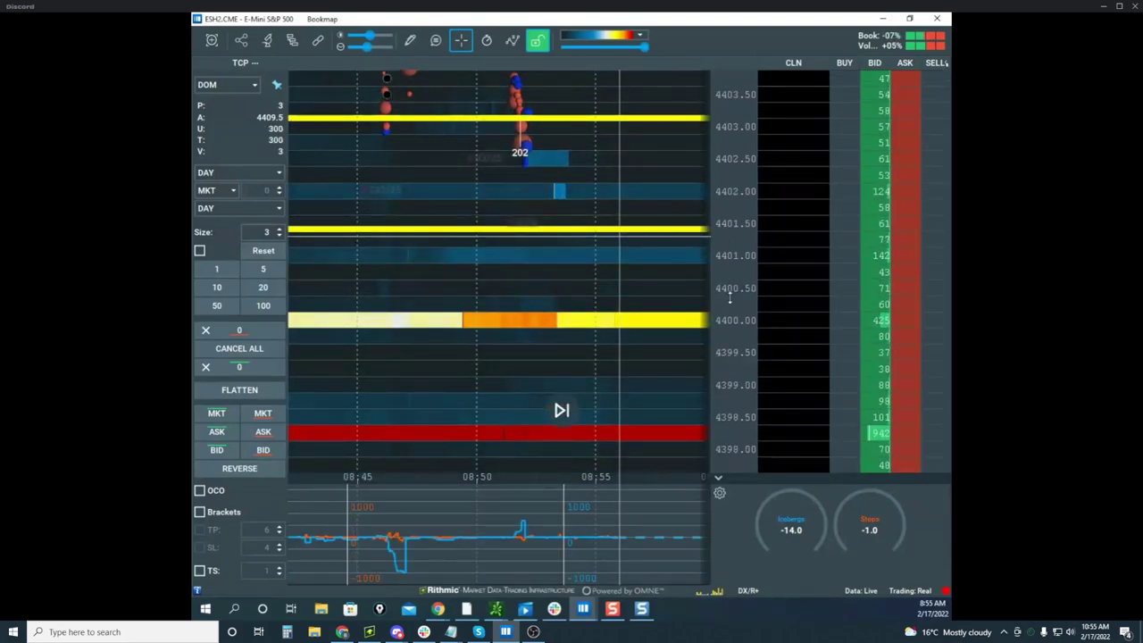
scroll(727, 304, down, 1)
drag(659, 353, 638, 263)
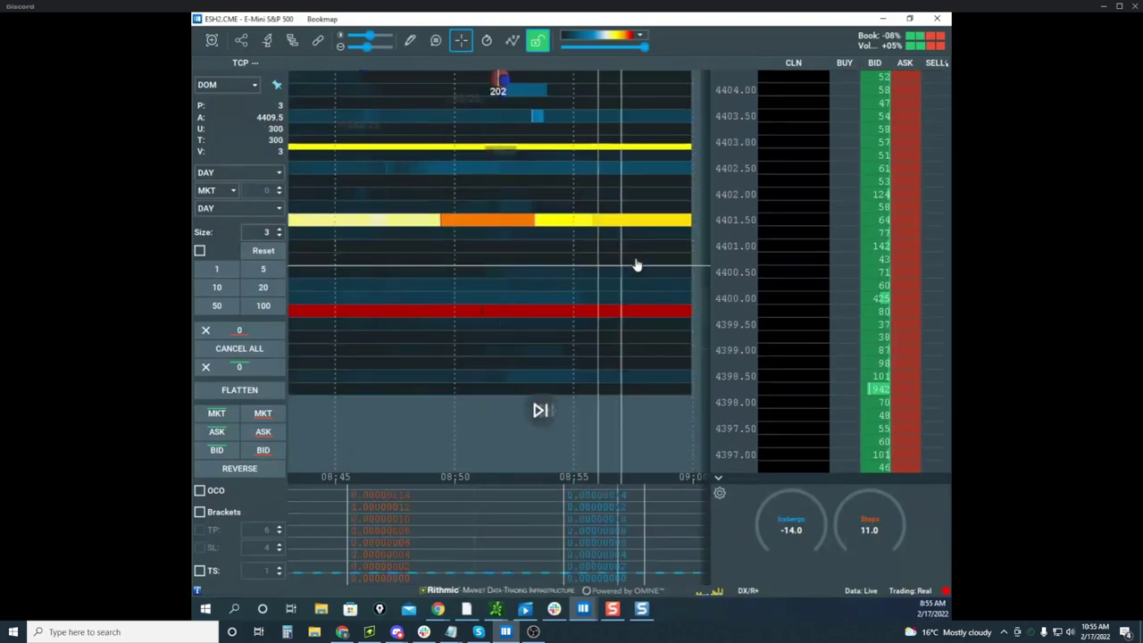
click(880, 455)
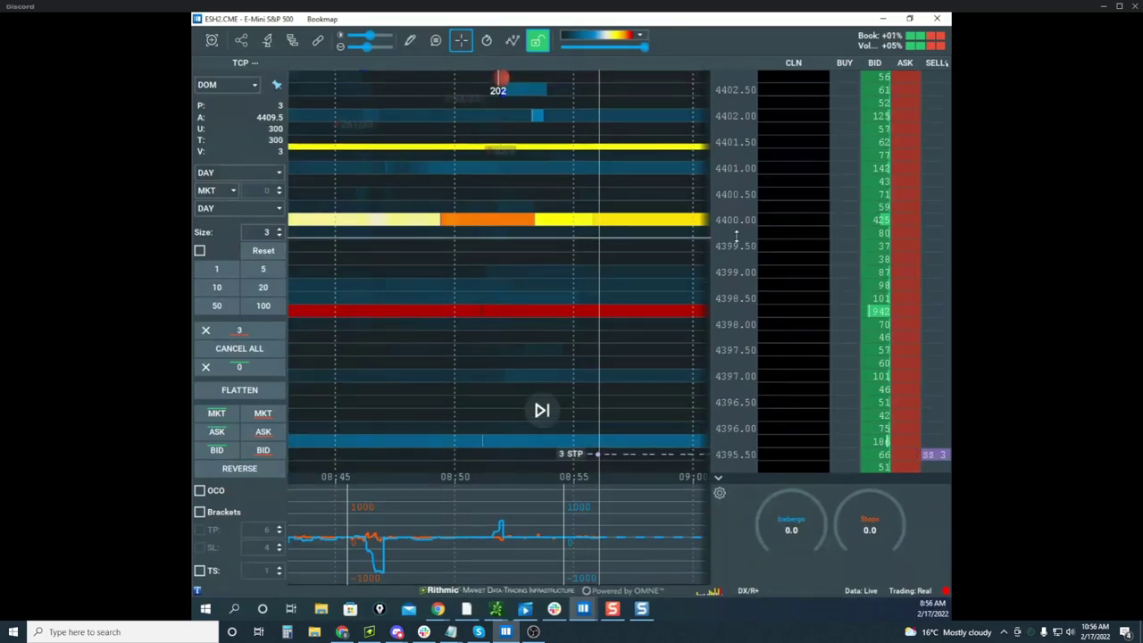
Compare the S&P 500 entry and sell stop with price, the black and yellow lines, and liquidity up to about 4419
scroll(736, 237, down, 2)
drag(642, 255, 589, 377)
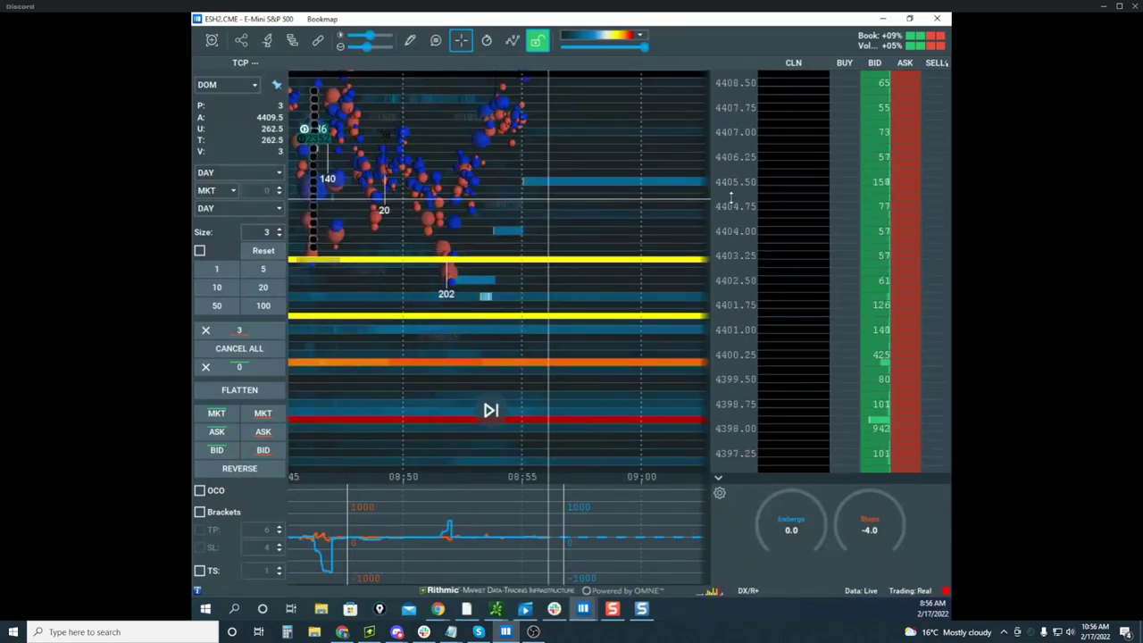
scroll(730, 200, down, 3)
scroll(563, 213, down, 1)
drag(549, 204, 568, 299)
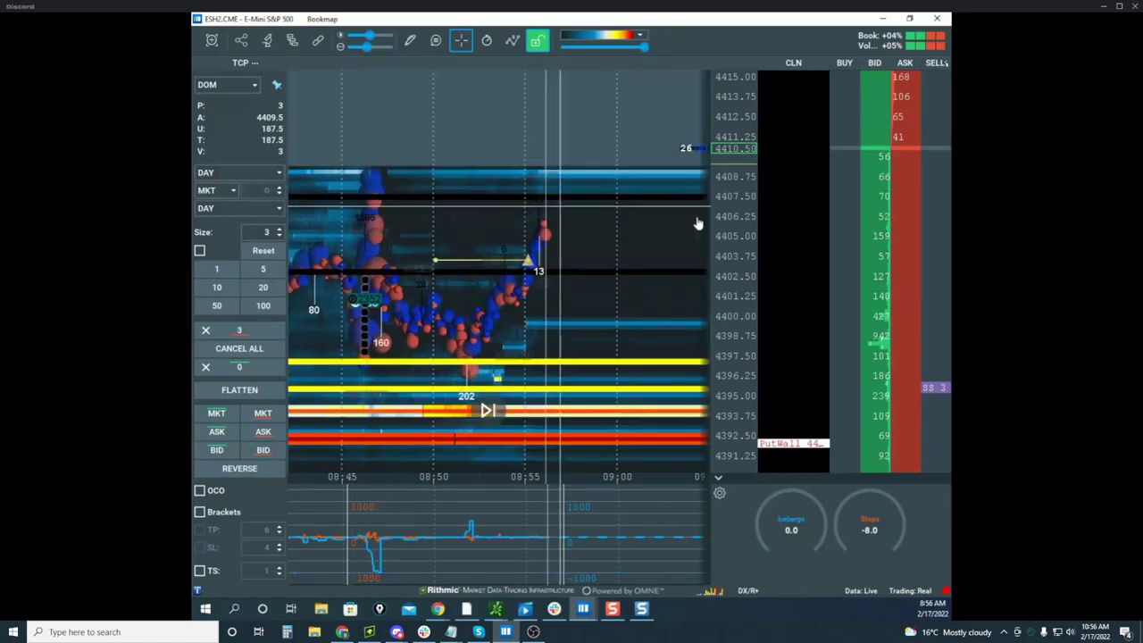
scroll(722, 217, up, 1)
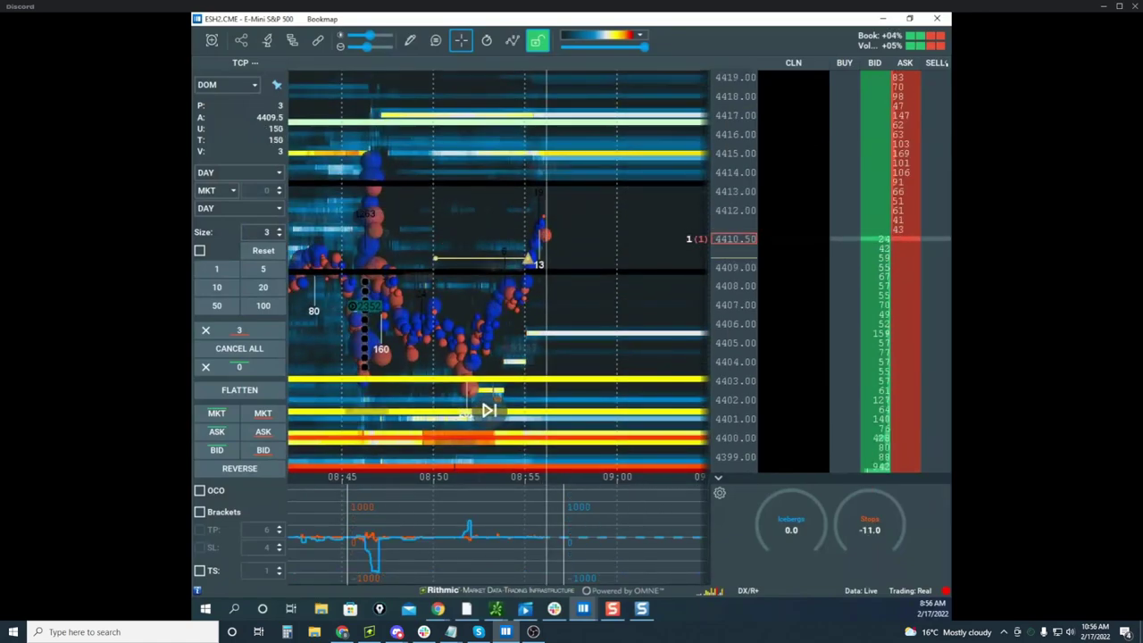
Sketch a yellow freehand loop around the recent S&P 500 rise and a steep path down and up, and clear the annotations
drag(621, 176, 572, 391)
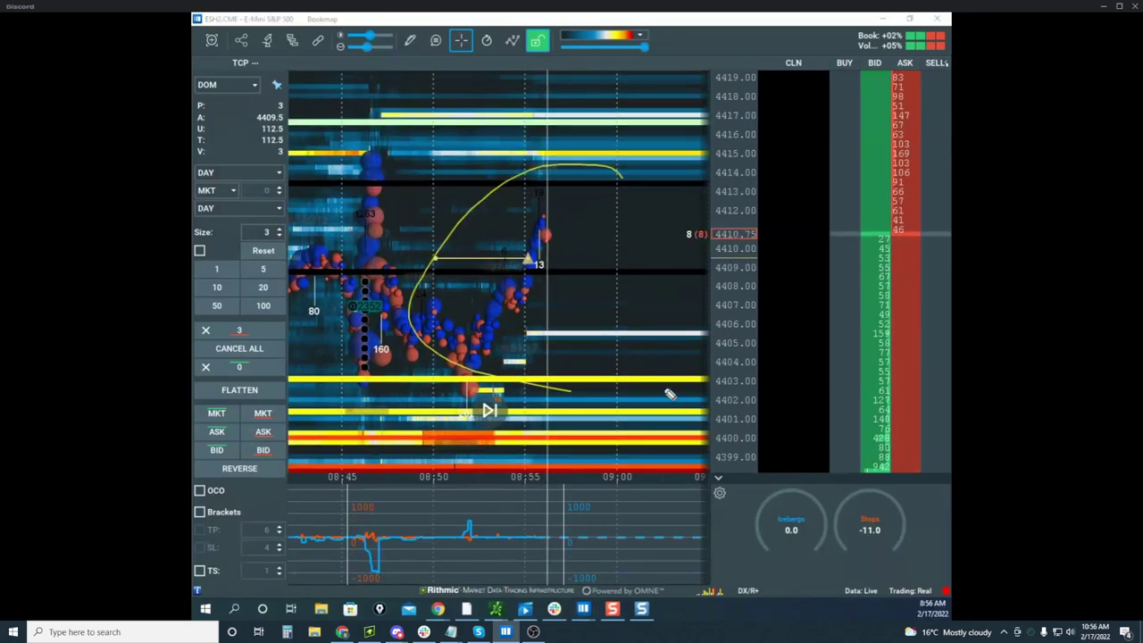
drag(670, 394, 764, 154)
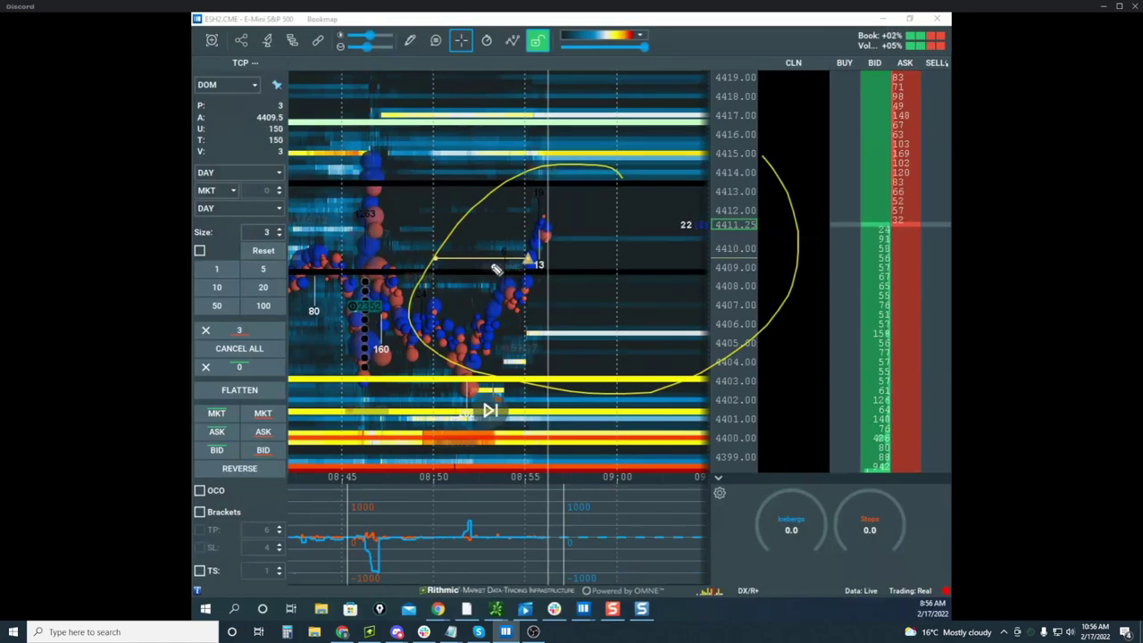
mouse_move(539, 219)
mouse_down()
mouse_move(535, 332)
mouse_move(654, 13)
mouse_up()
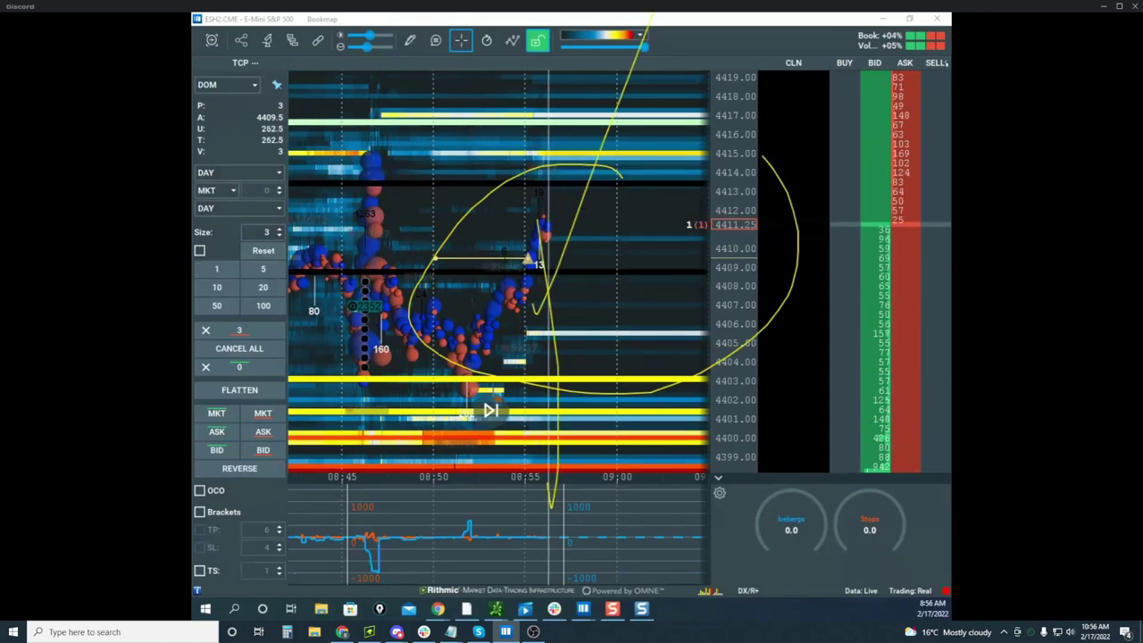
key(Escape)
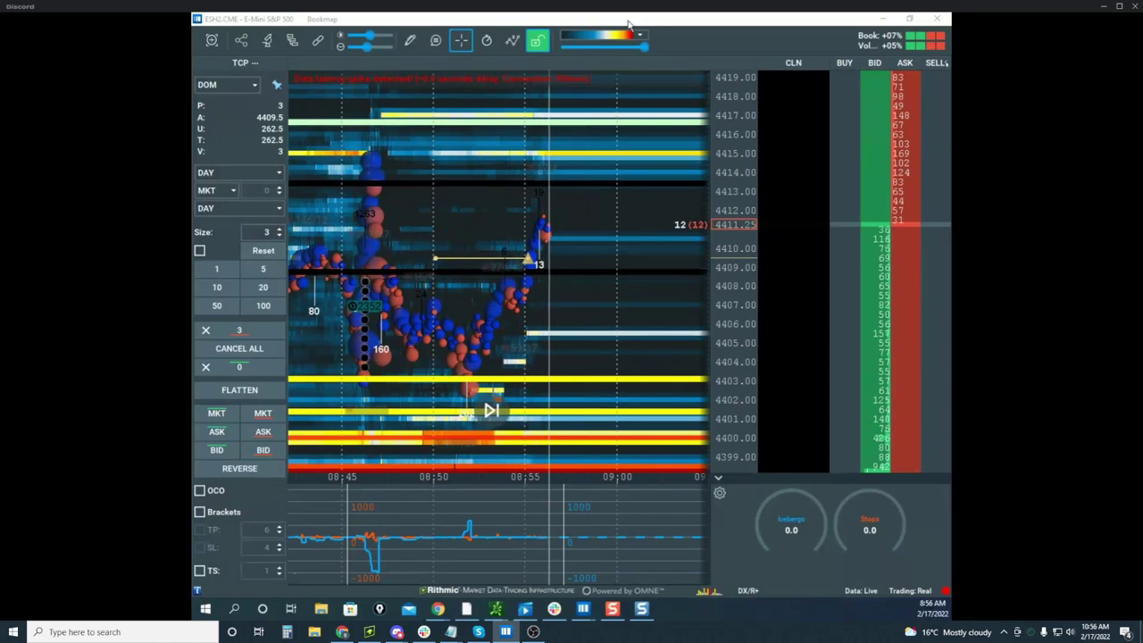
Replace the S&P 500 chart with the maximized E-Mini Nasdaq-100 chart and examine its rebound from the lower yellow lines
drag(631, 21, 744, 38)
click(844, 36)
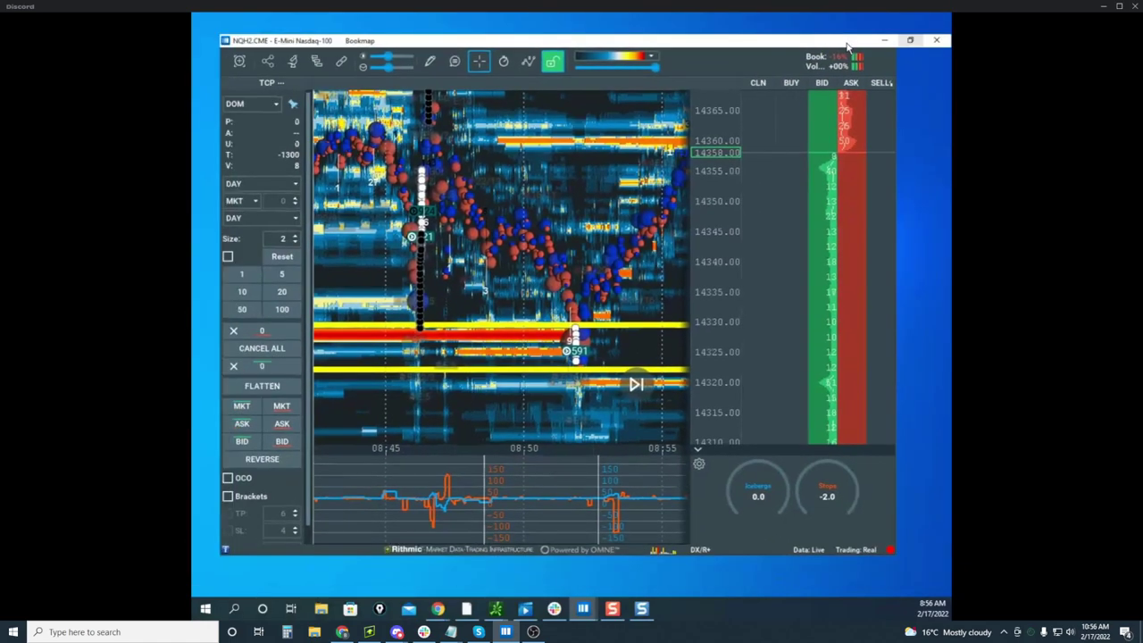
drag(722, 162, 401, 228)
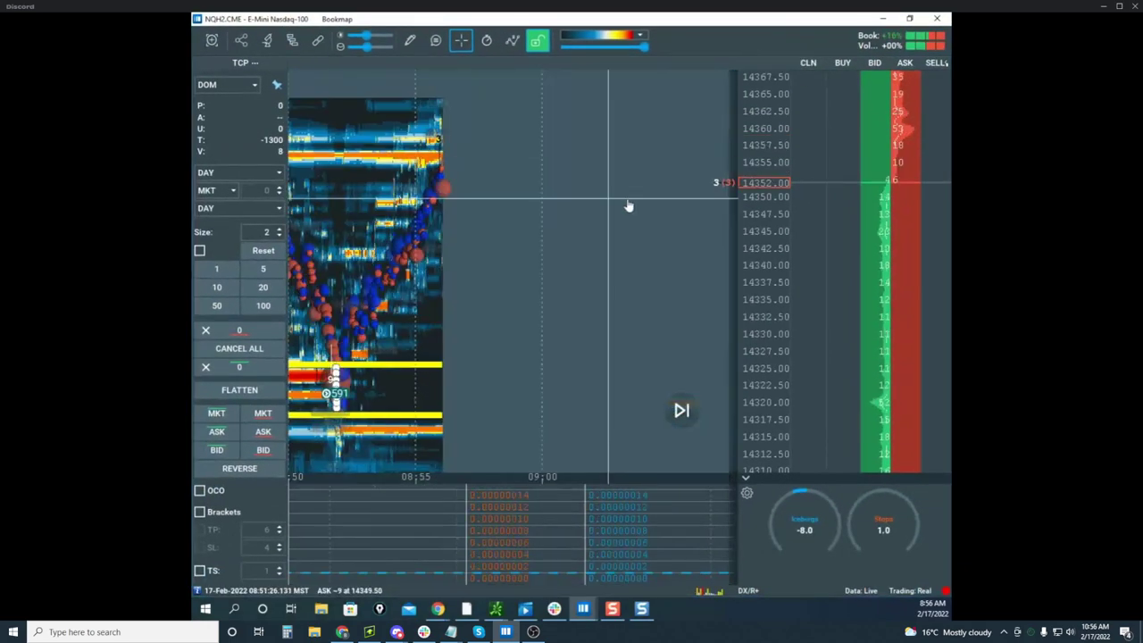
scroll(628, 207, down, 3)
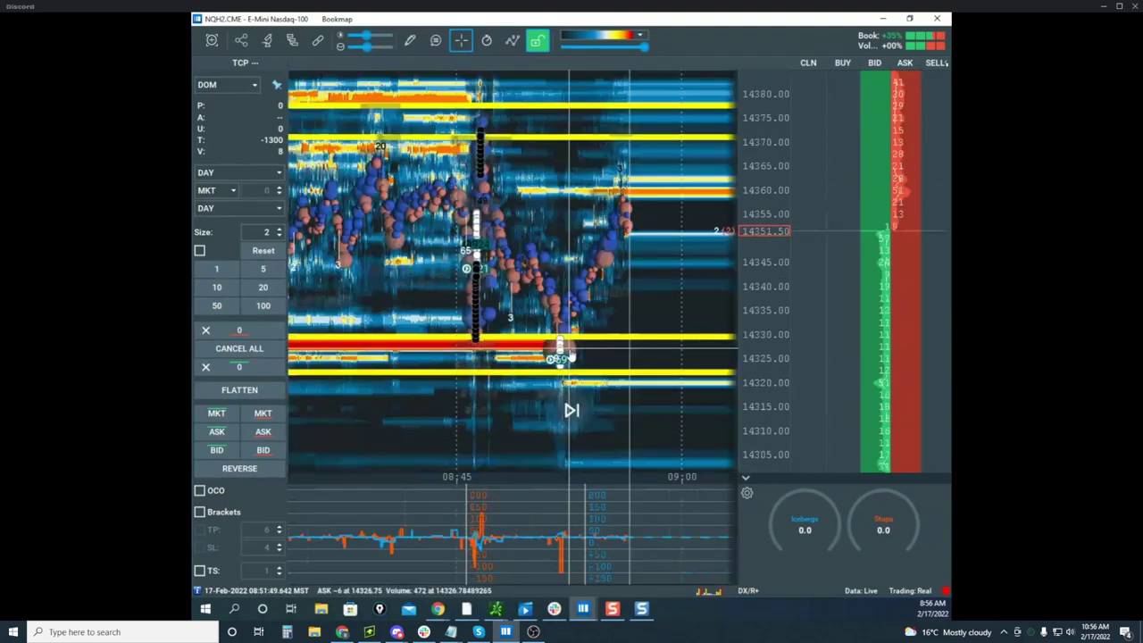
scroll(668, 366, up, 3)
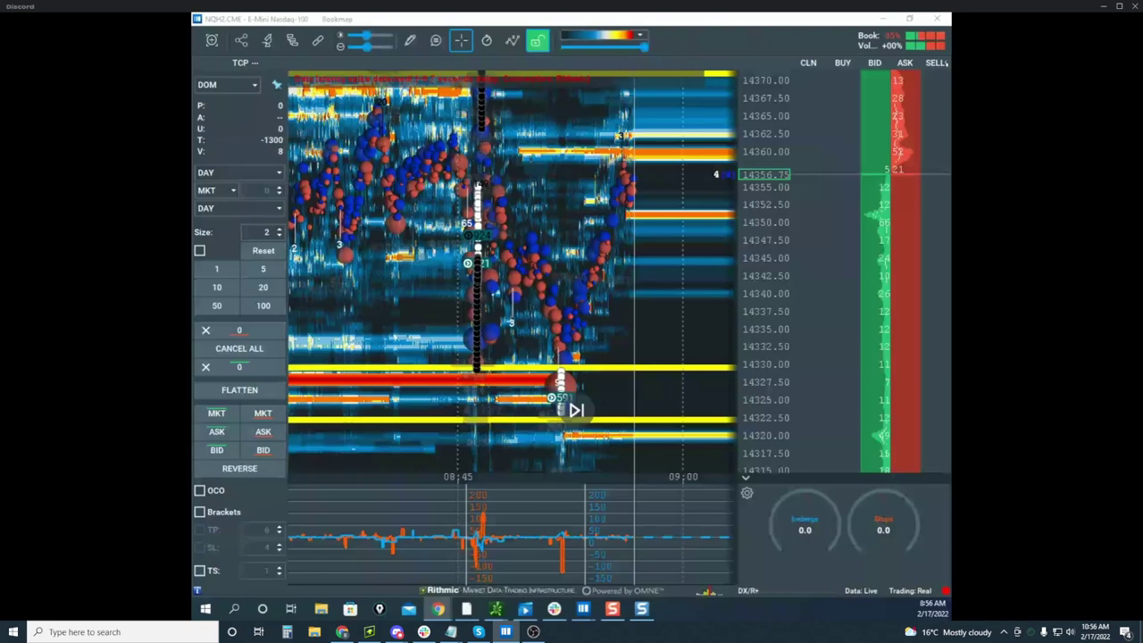
Mark the latest Above and Below swings on the S&P 500 market breadth chart with short yellow freehand strokes, and clear the annotations
key(alt+Tab)
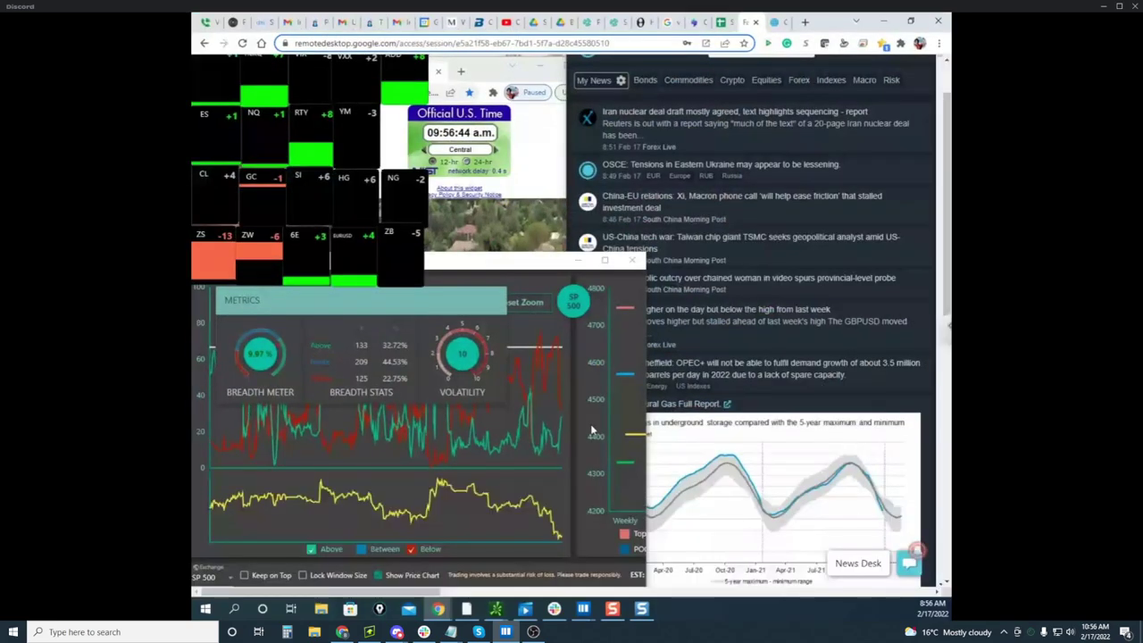
key(ctrl+alt+g)
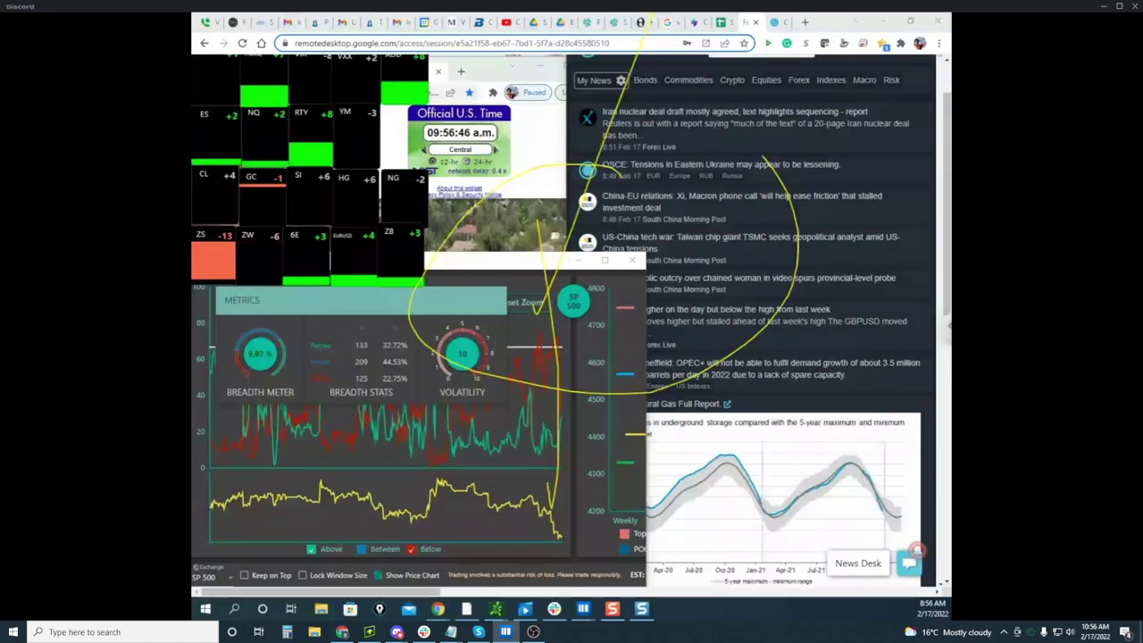
key(Delete)
mouse_move(566, 391)
mouse_down()
mouse_move(573, 424)
mouse_move(551, 432)
mouse_up()
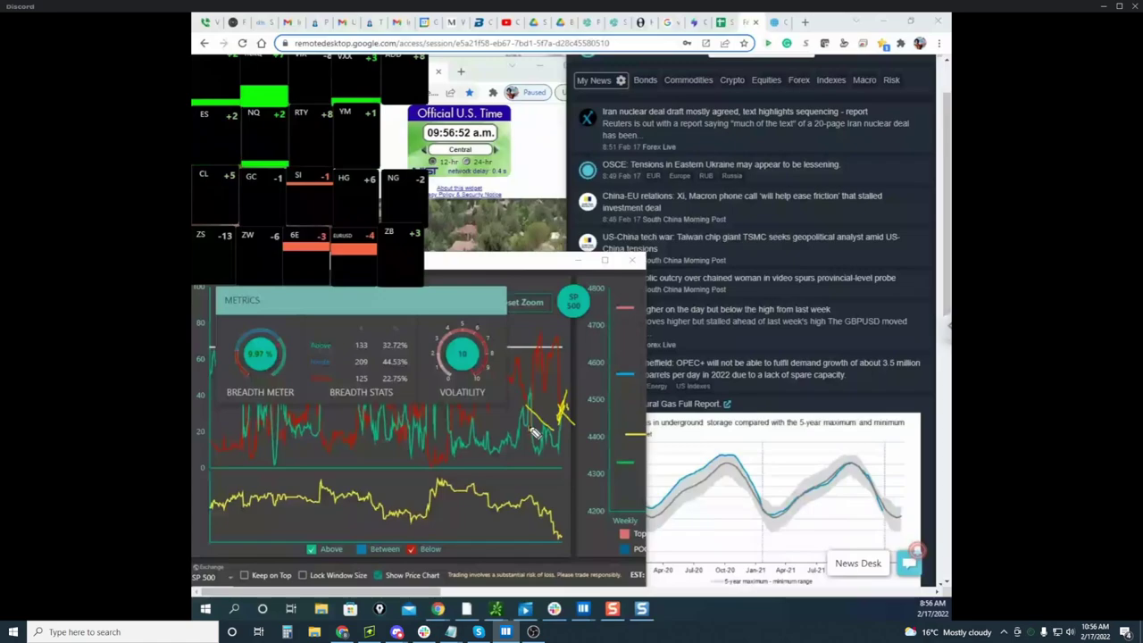
drag(538, 389, 579, 413)
drag(566, 324, 568, 334)
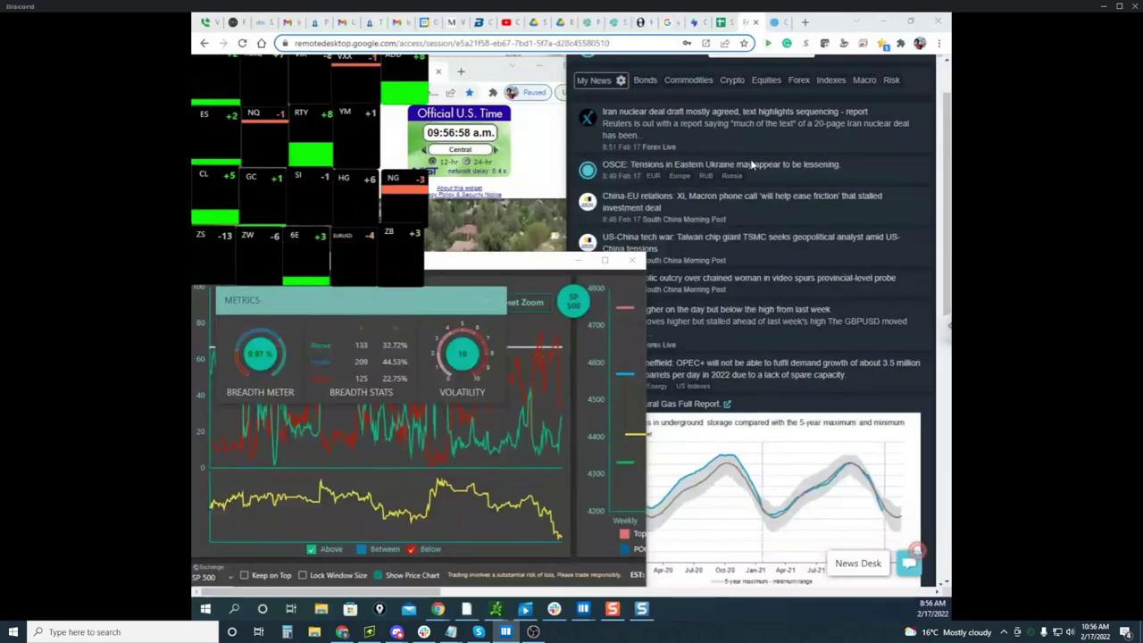
Sketch the Nasdaq-100 fall, its rebound and a loop around the lower yellow lines on the heatmap in yellow, and clear the annotations
drag(812, 31, 193, 228)
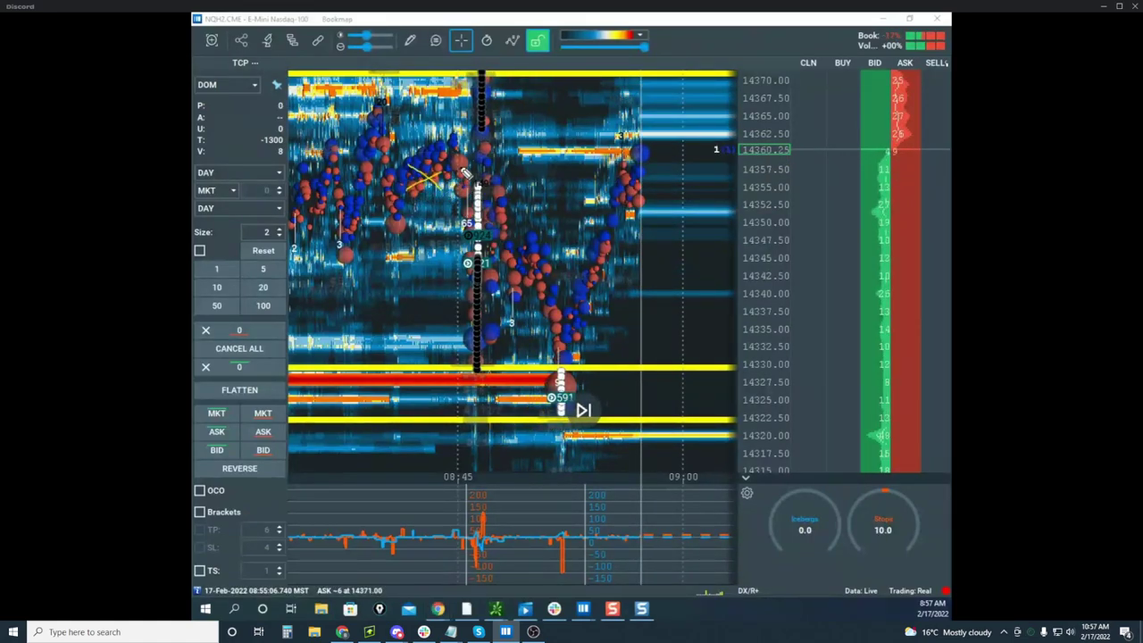
drag(464, 173, 509, 353)
drag(587, 340, 672, 118)
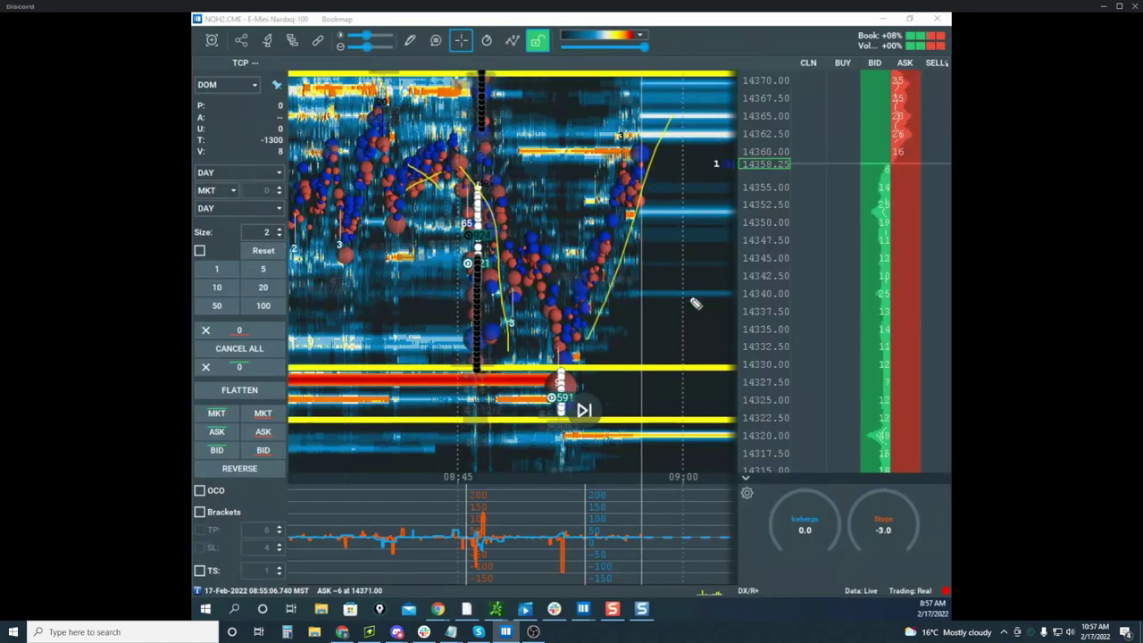
drag(409, 157, 617, 150)
drag(459, 174, 561, 191)
mouse_move(610, 331)
mouse_down()
mouse_move(590, 379)
mouse_move(565, 382)
mouse_move(659, 192)
mouse_up()
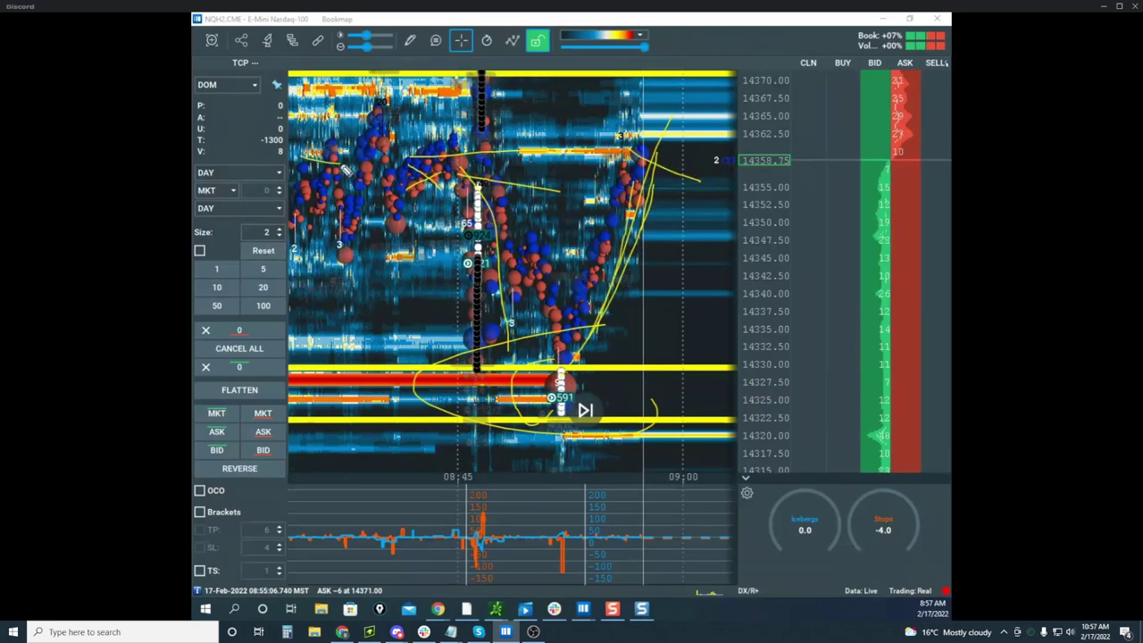
drag(344, 166, 653, 145)
drag(327, 188, 554, 176)
key(Escape)
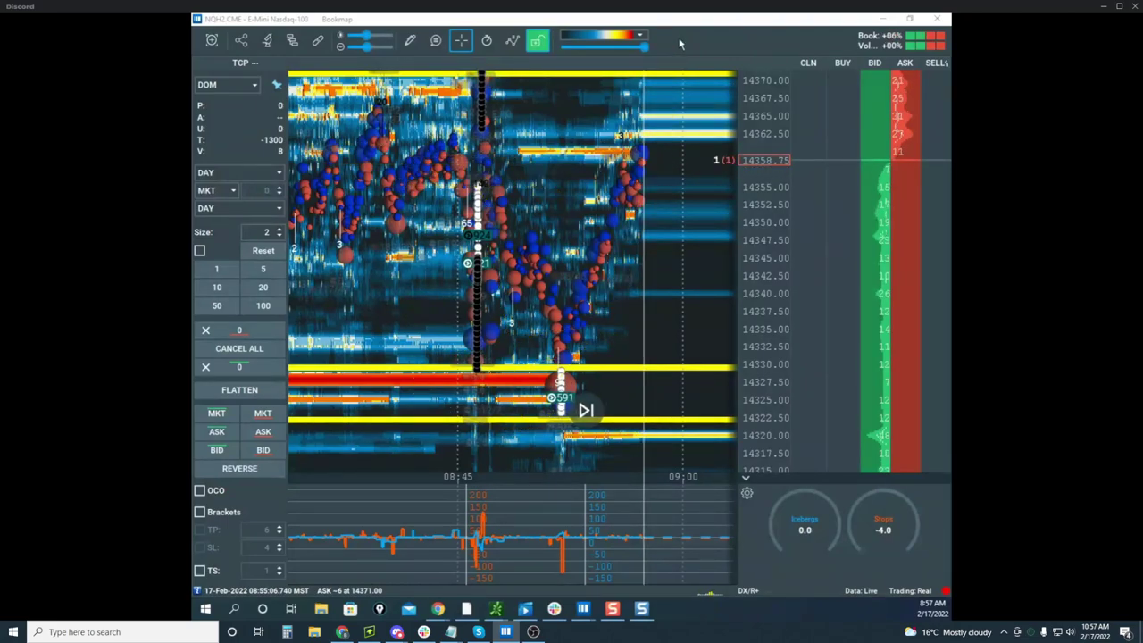
Switch from the Nasdaq-100 heatmap to Sierra Chart in the remote desktop and show the NQ VWAP chart
scroll(672, 253, down, 2)
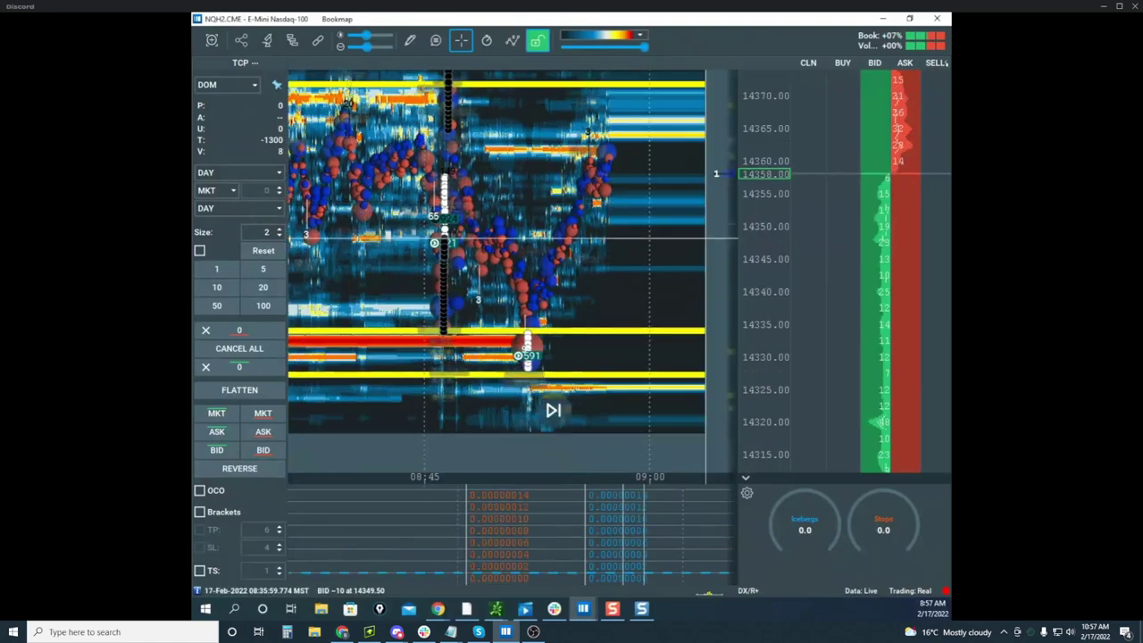
drag(193, 118, 650, 118)
double_click(649, 117)
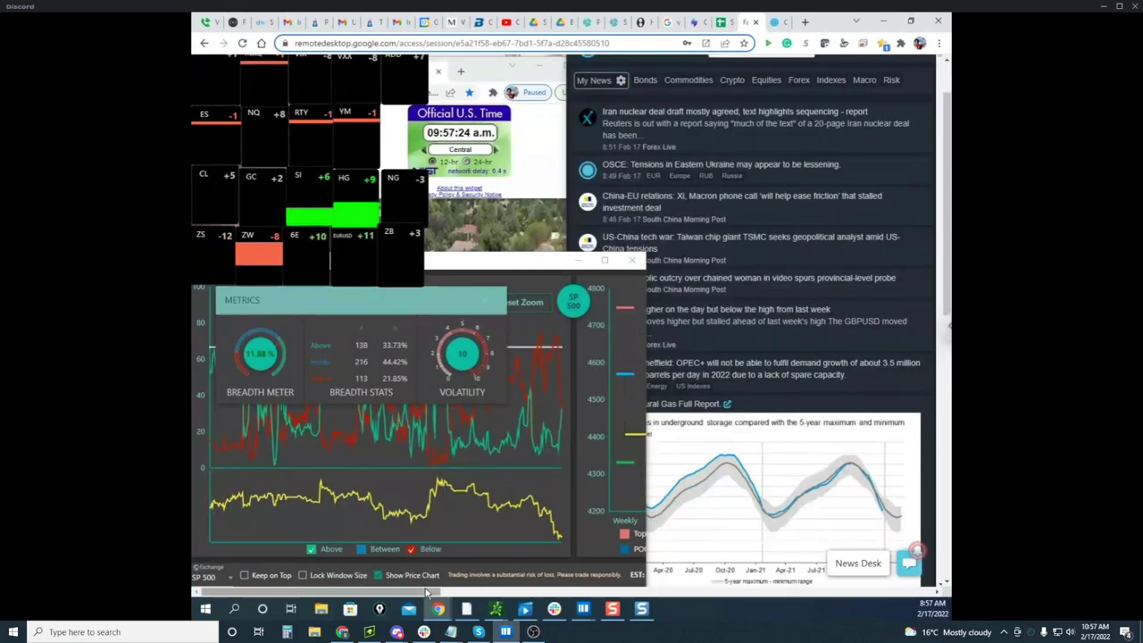
click(438, 608)
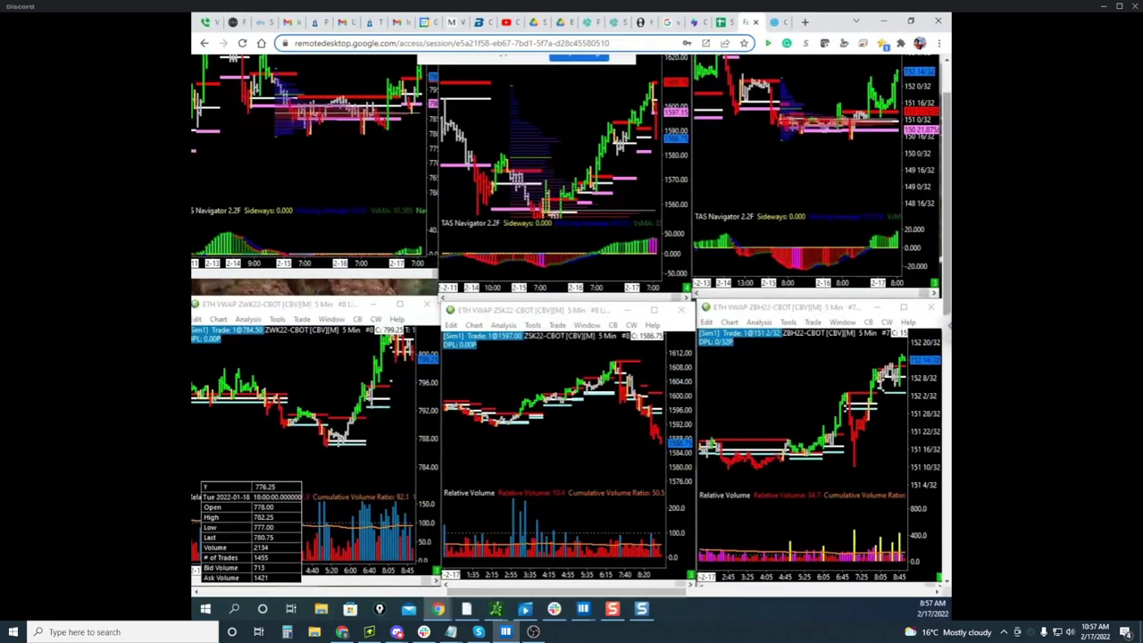
scroll(931, 241, down, 5)
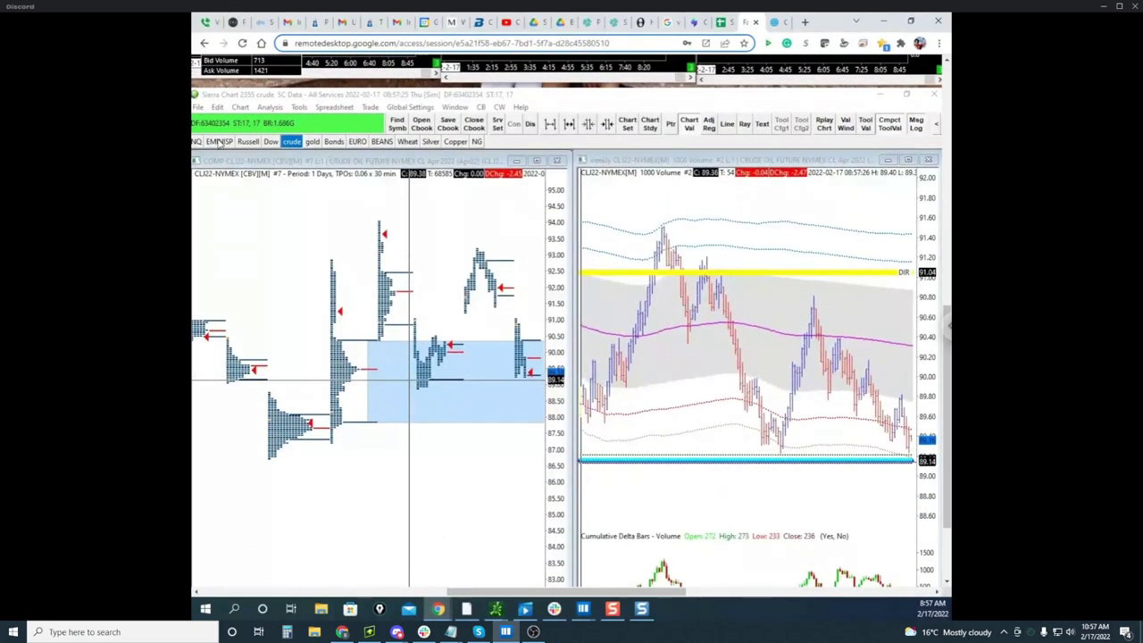
key(ctrl+Tab)
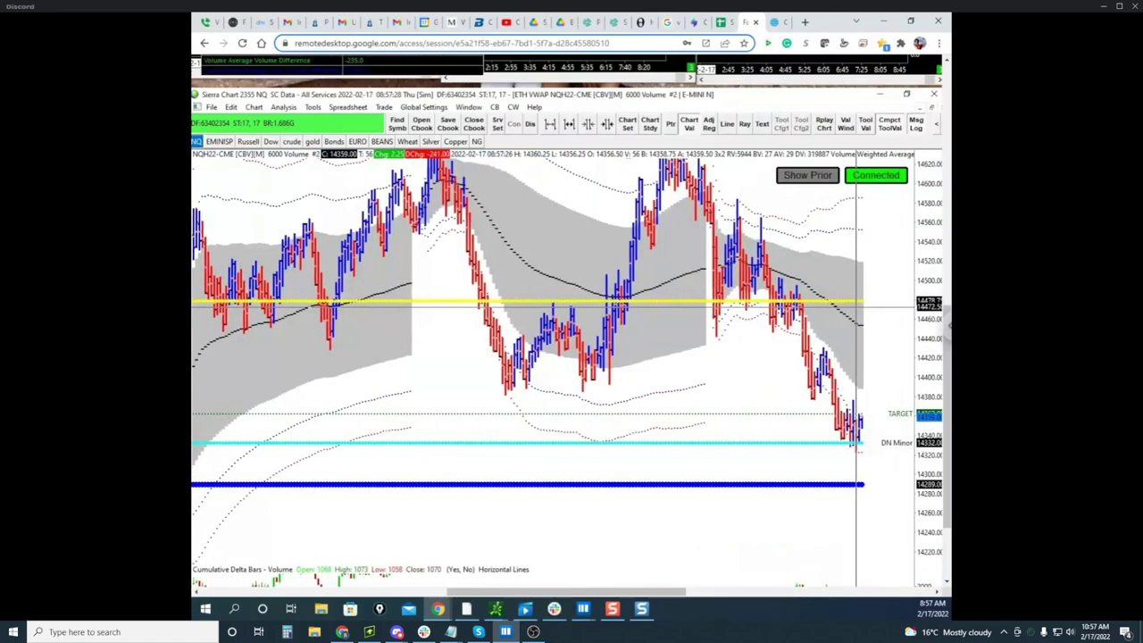
Draw a black arrow from above the yellow line down to the TARGET line on the NQ chart and circle the lows at DN Minor
key(ctrl+alt+g)
key(Delete)
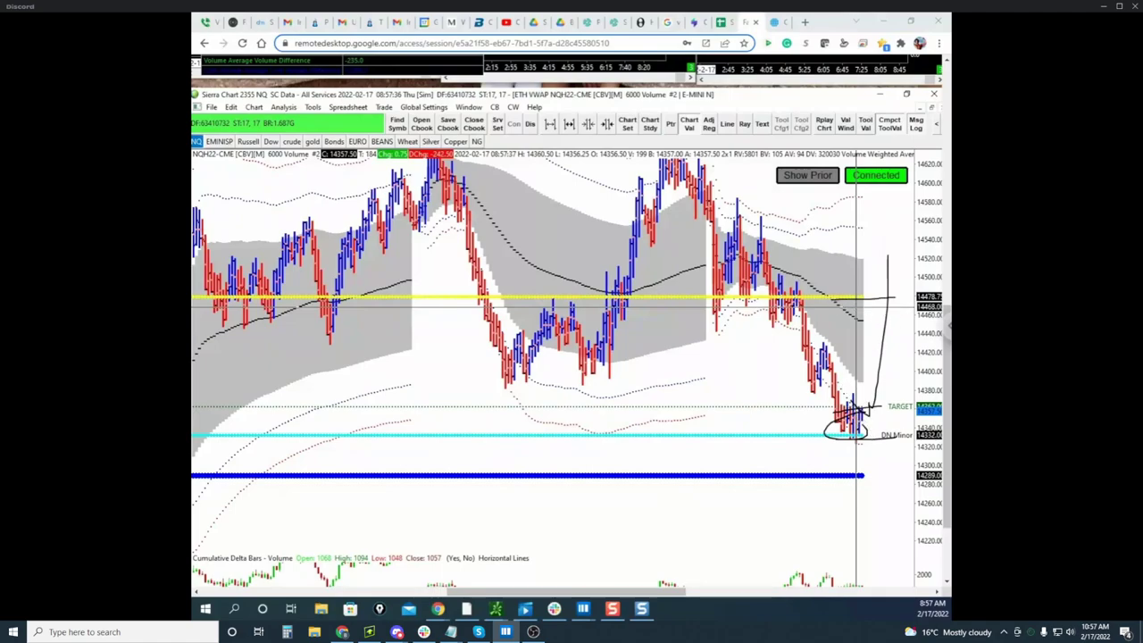
drag(827, 25, 193, 123)
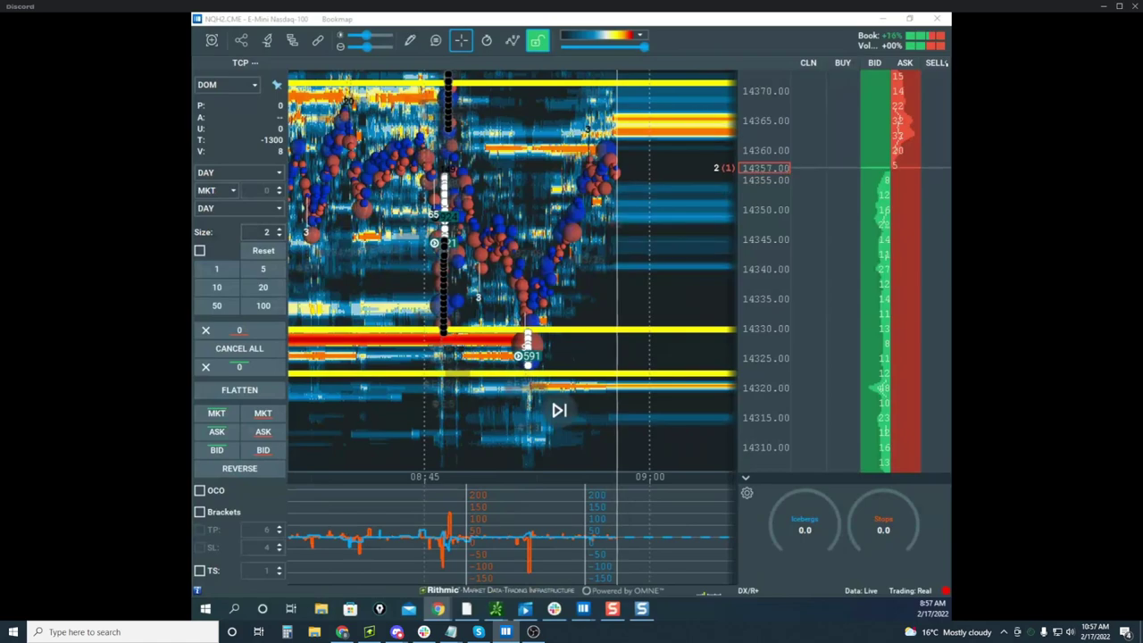
Set the small thinkorswim /NQ chart aside and examine the Nasdaq-100 rebound and liquidity between about 14320 and 14380
click(495, 608)
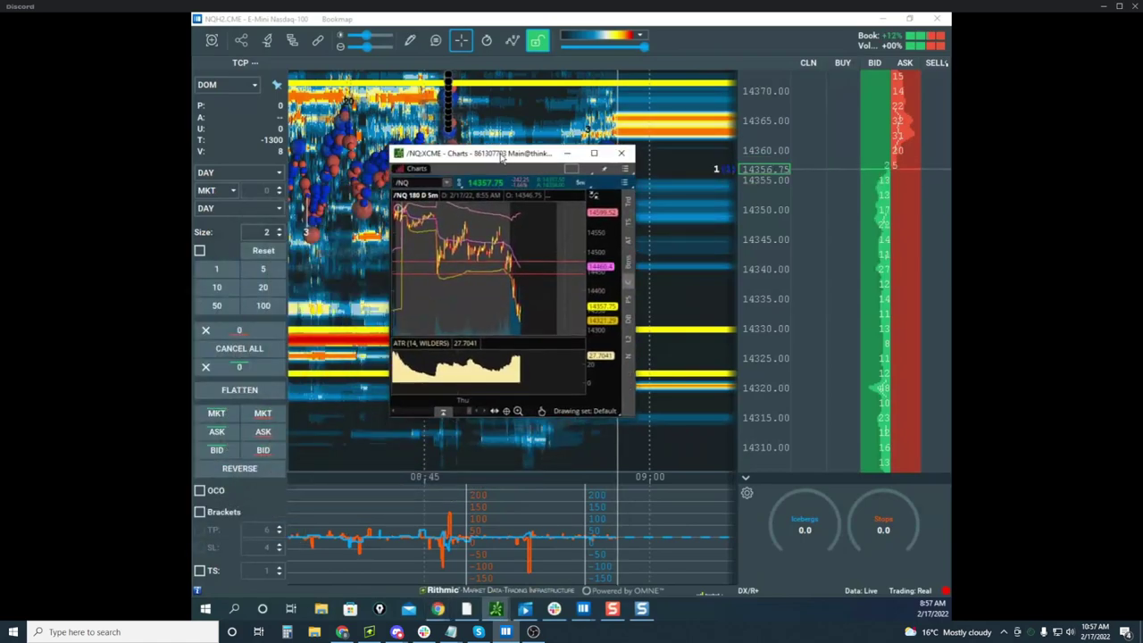
drag(502, 156, 193, 152)
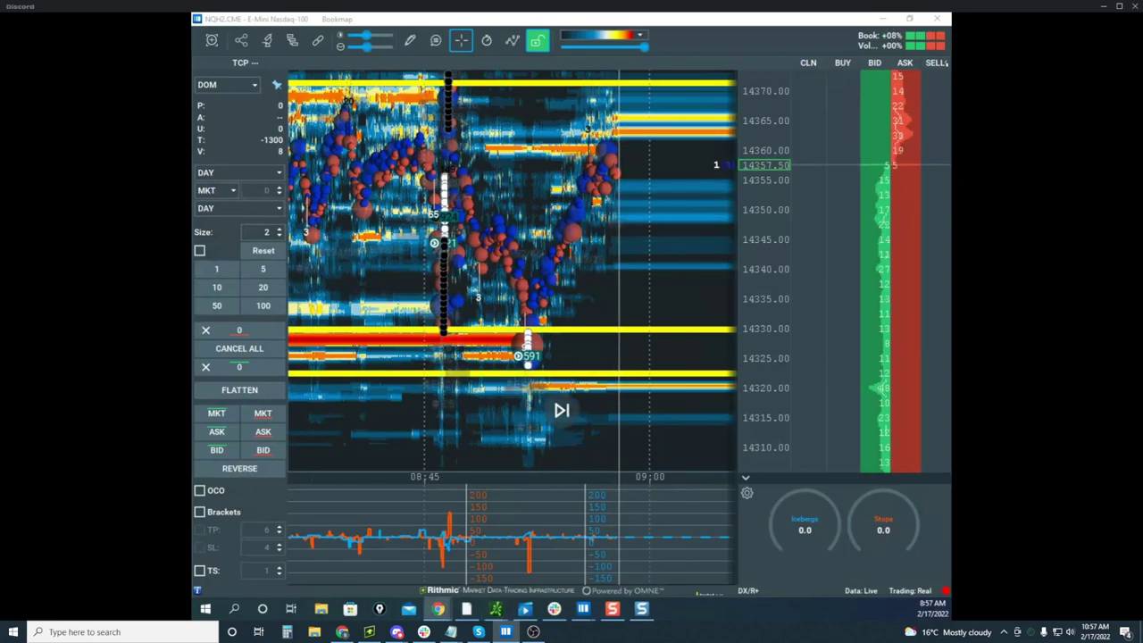
drag(672, 187, 655, 250)
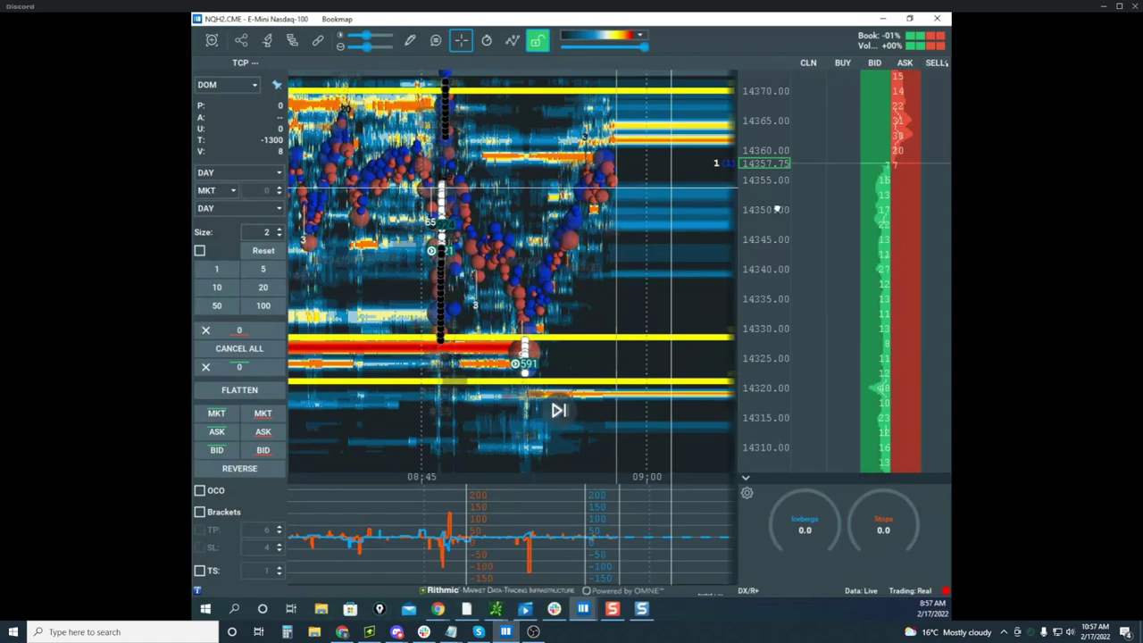
scroll(768, 209, down, 2)
scroll(758, 203, up, 2)
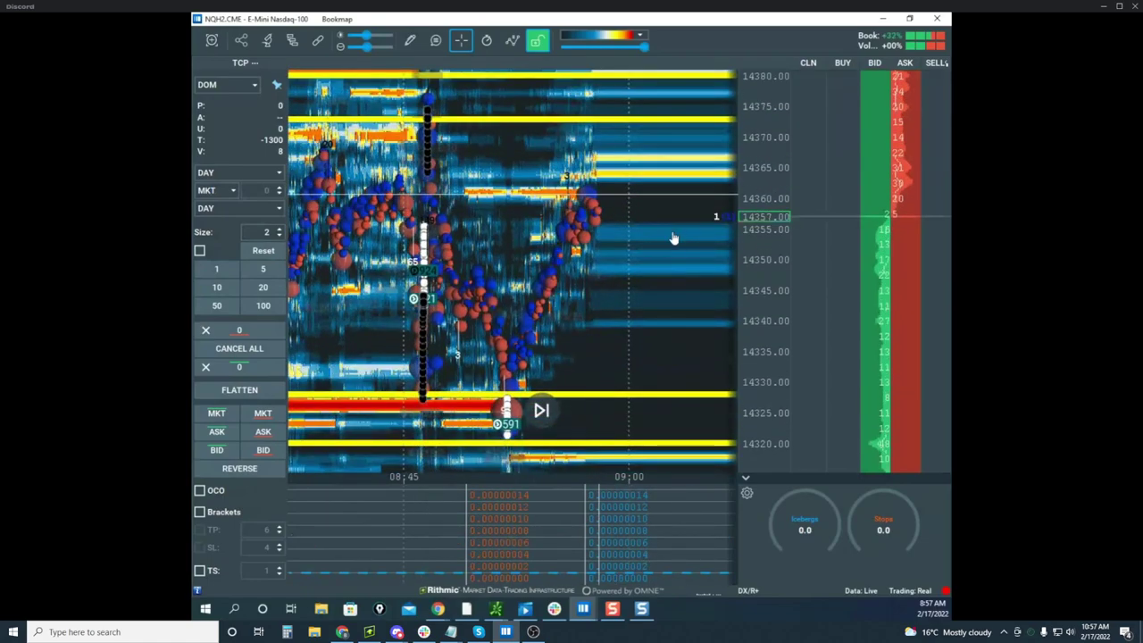
drag(674, 238, 677, 210)
scroll(773, 314, up, 3)
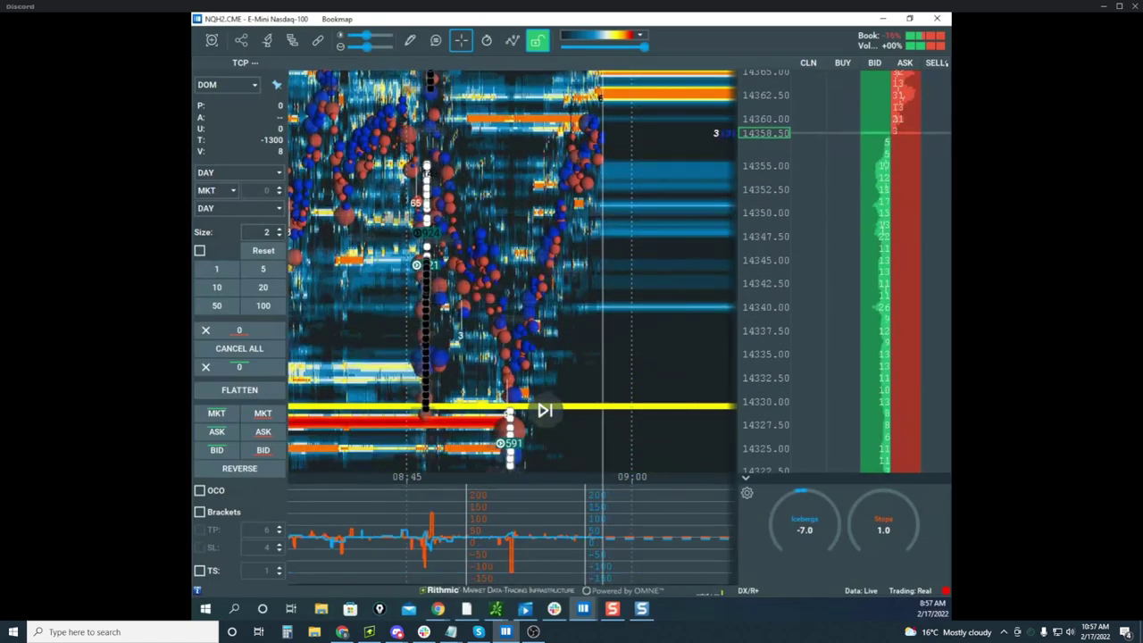
Sketch a yellow path along the Nasdaq-100 rebound, down to the yellow line near 14330 and back up, and clear the annotations
key(ctrl+shift+3)
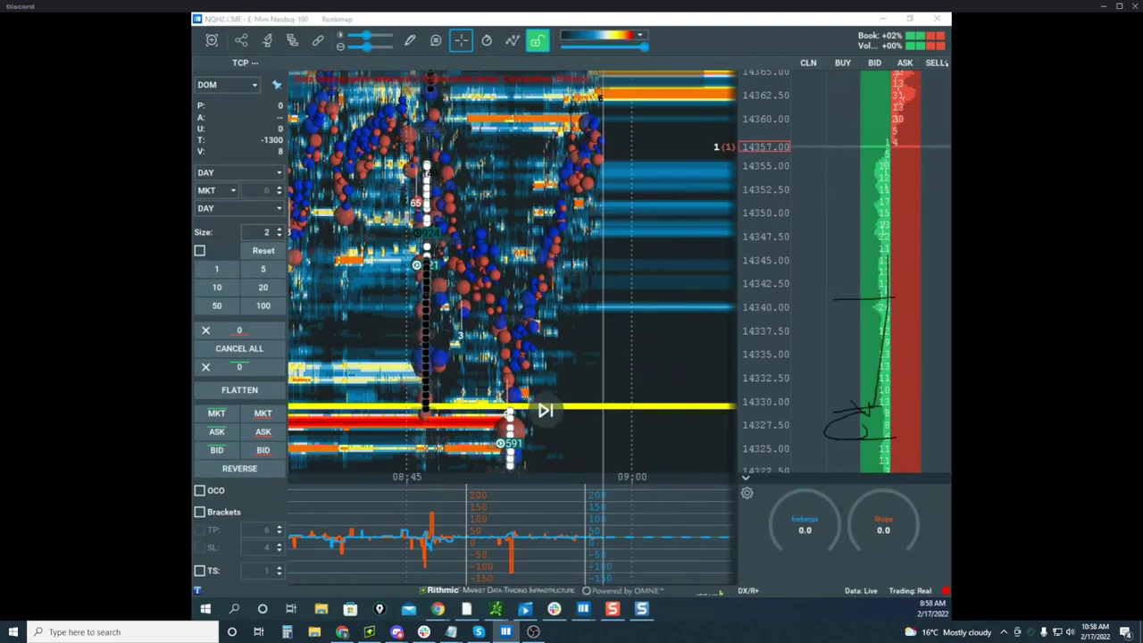
mouse_move(507, 393)
mouse_down()
mouse_move(596, 148)
mouse_move(663, 348)
mouse_move(705, 281)
mouse_move(714, 78)
mouse_up()
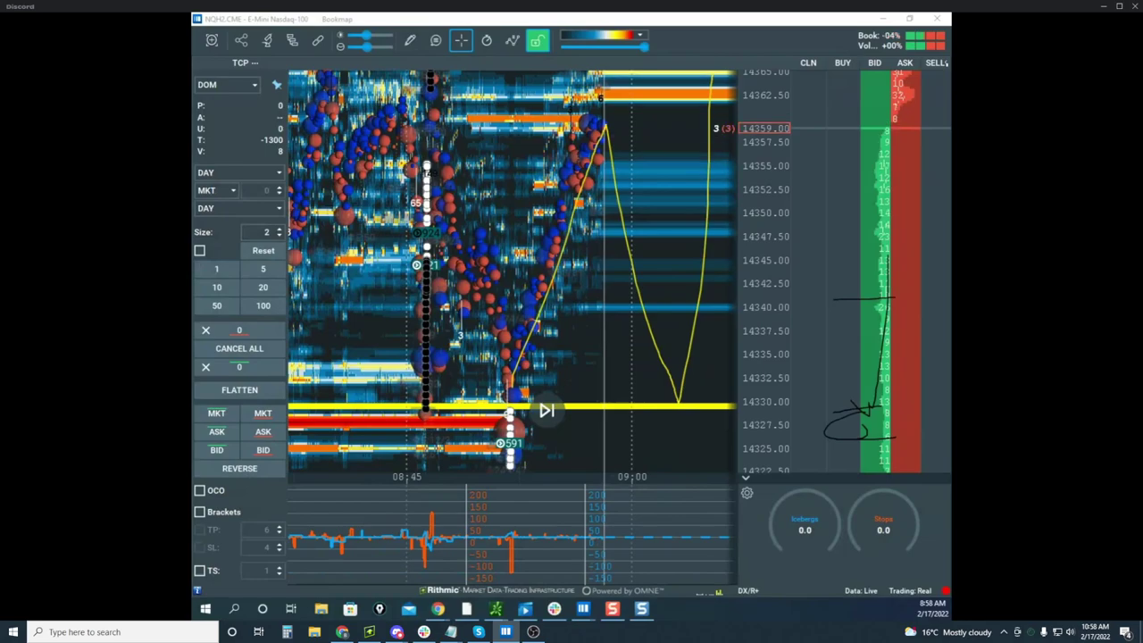
key(Escape)
scroll(755, 181, down, 6)
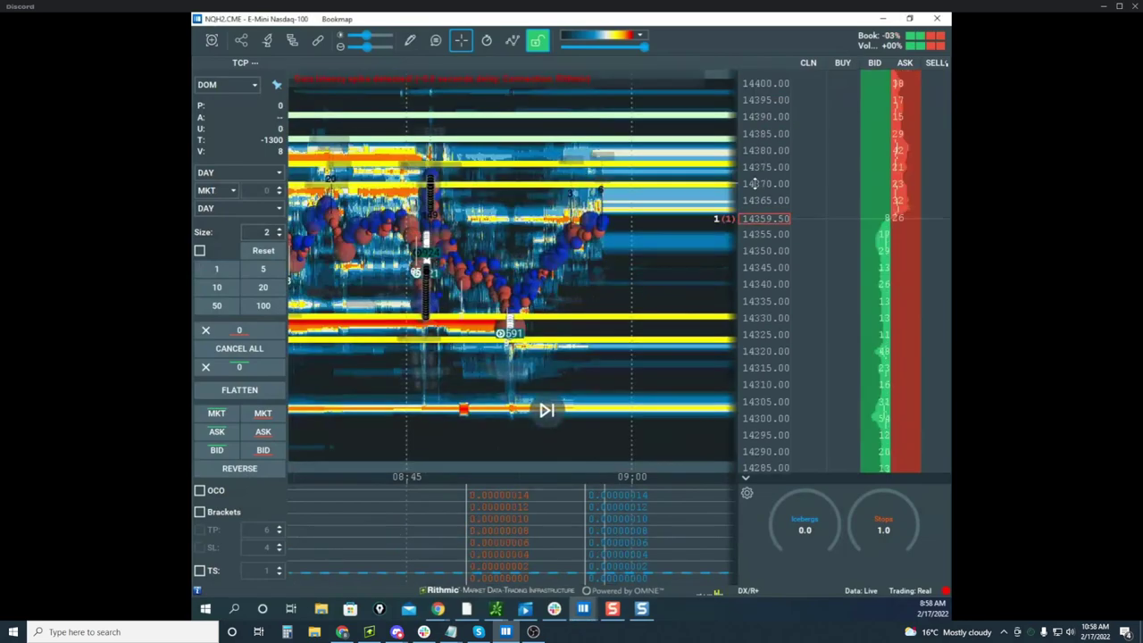
scroll(755, 177, up, 1)
Replace the Nasdaq-100 chart with the maximized E-Mini S&P 500 chart and compare price with the 3-contract sell stop and nearby yellow lines
drag(651, 21, 192, 68)
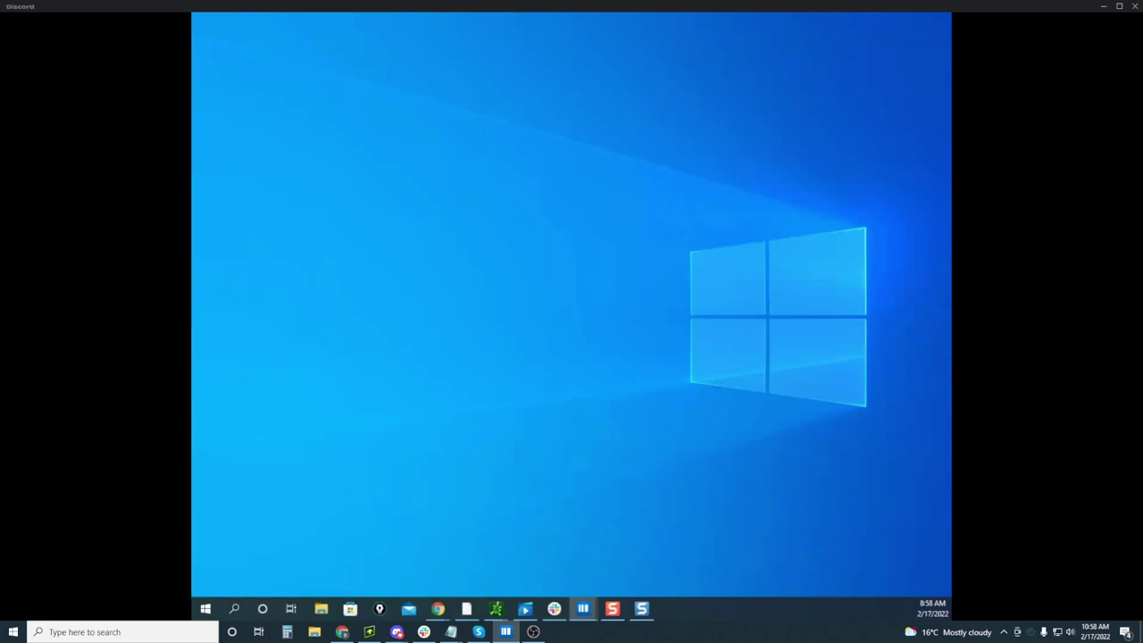
drag(193, 98, 548, 87)
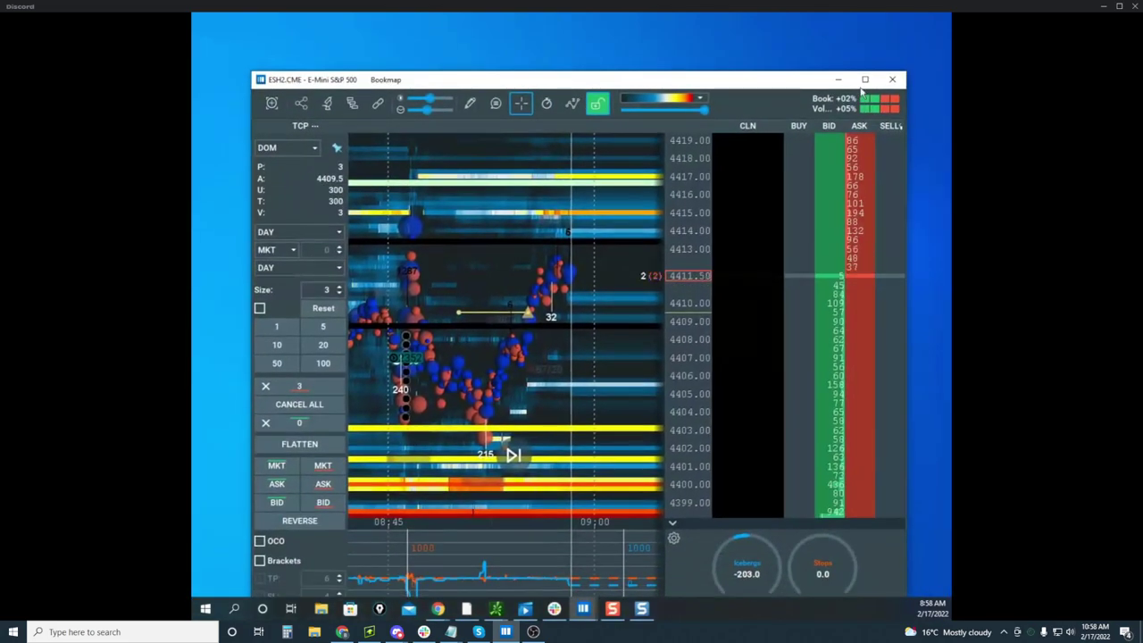
click(863, 91)
scroll(556, 232, up, 3)
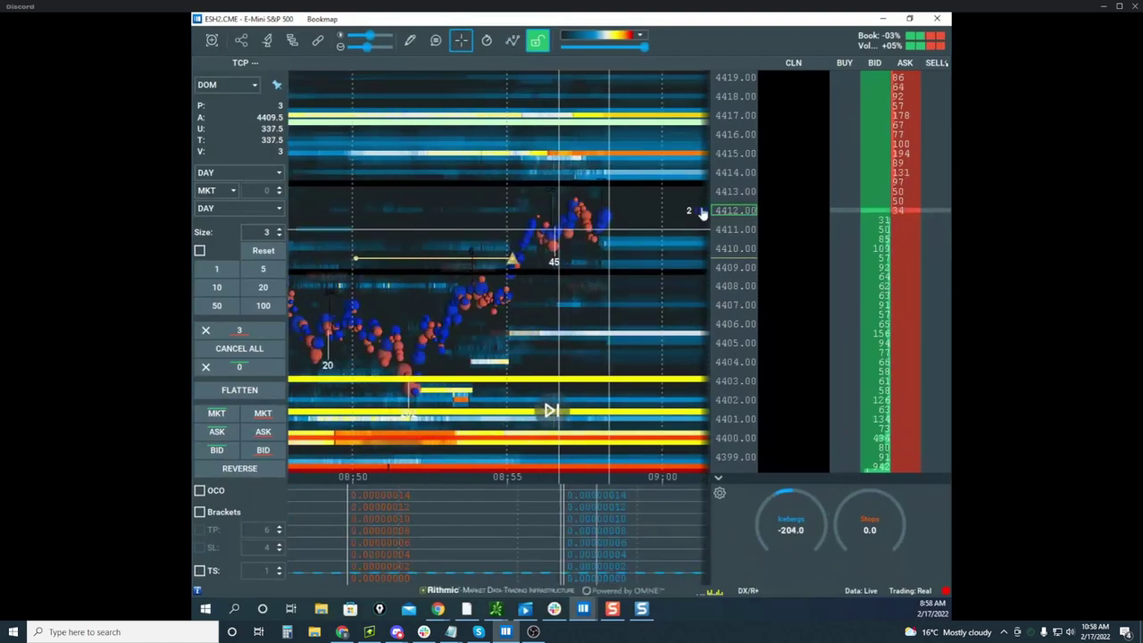
scroll(629, 236, down, 2)
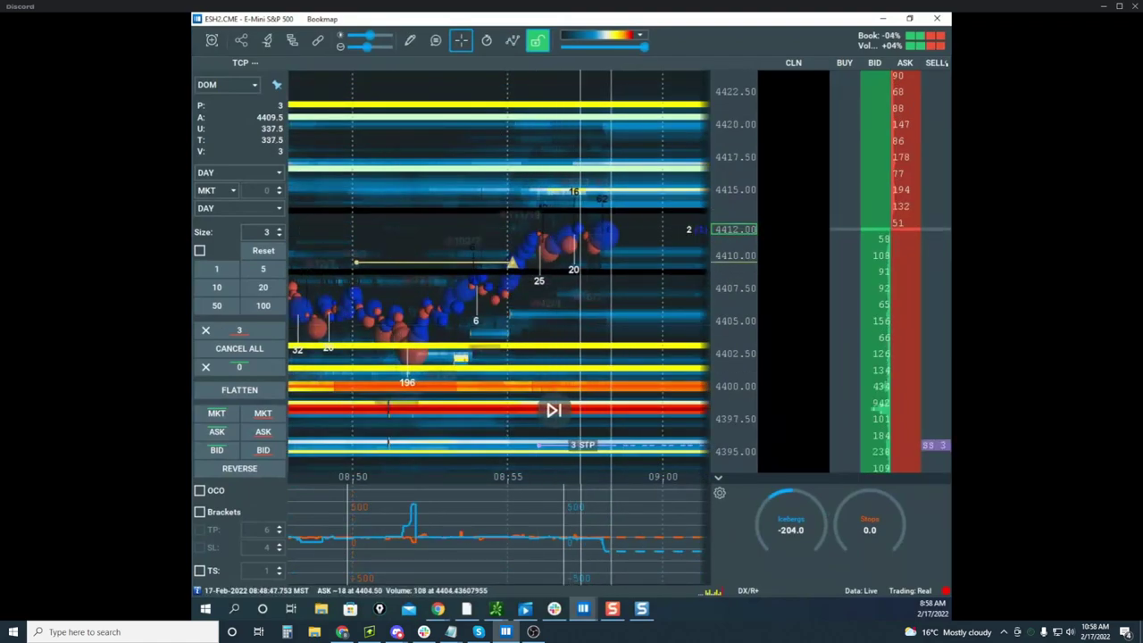
Bring up the crude oil charts, mark the earlier consolidation ranges on the hourly /CL chart with yellow boxes and lines, and clear the annotations
drag(193, 313, 490, 322)
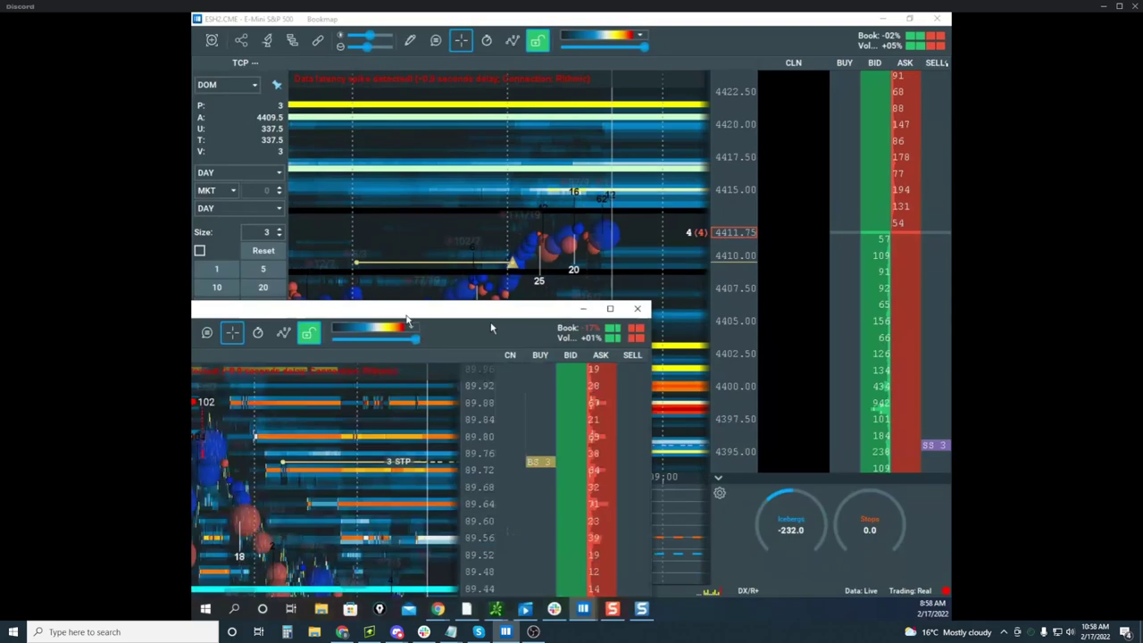
double_click(406, 313)
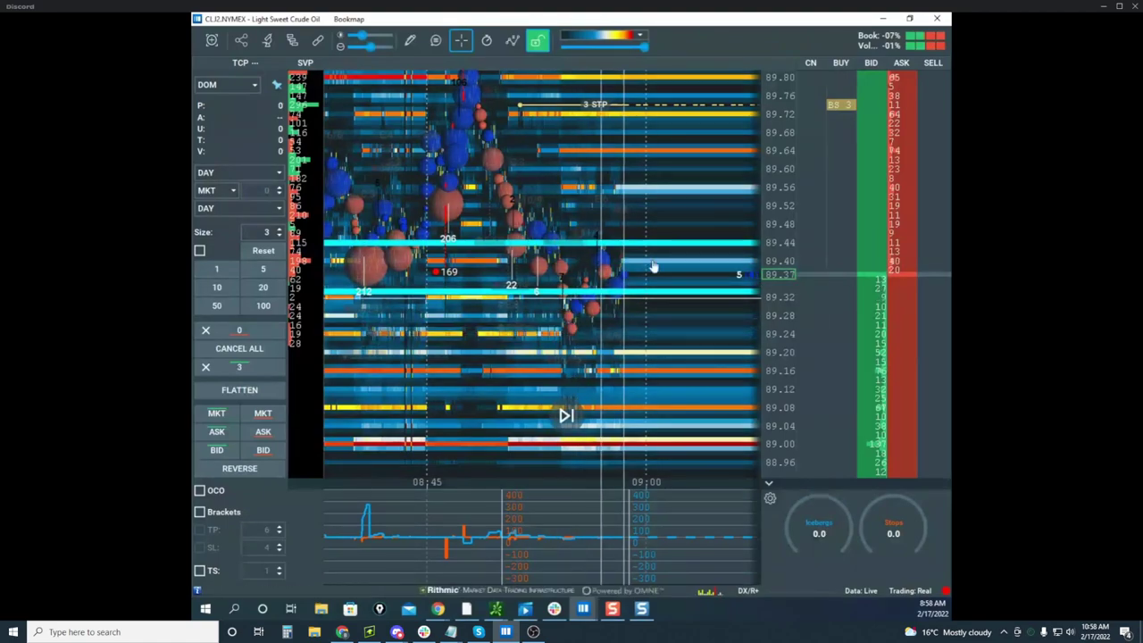
drag(684, 21, 193, 268)
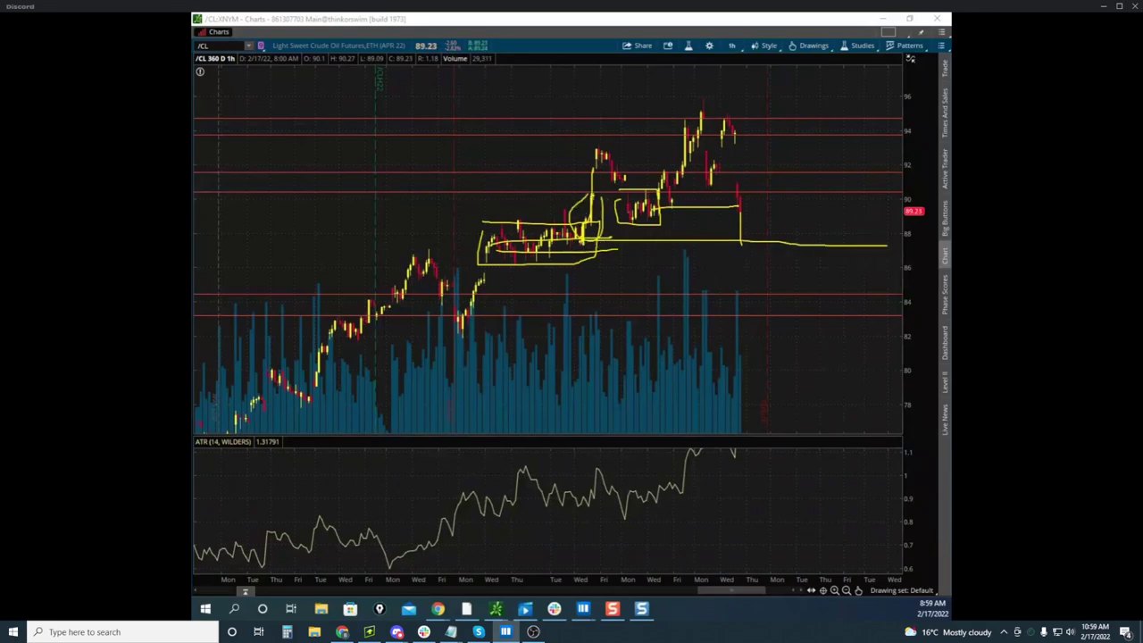
key(Escape)
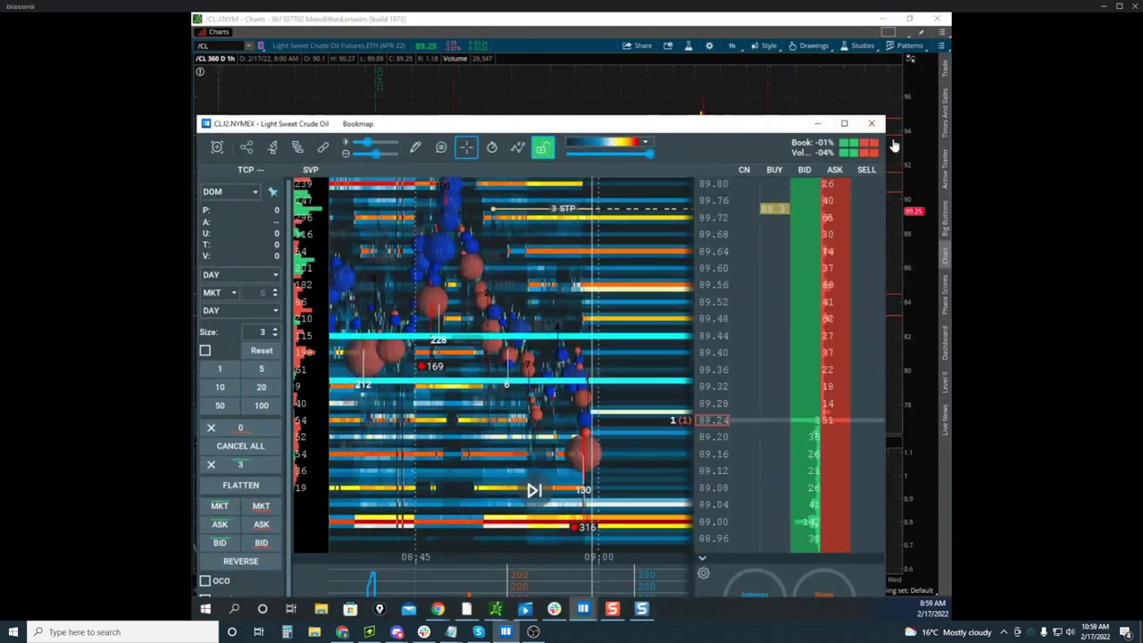
Maximize the Light Sweet Crude Oil heatmap and cancel all its working orders, including the 3-contract buy stop
click(843, 125)
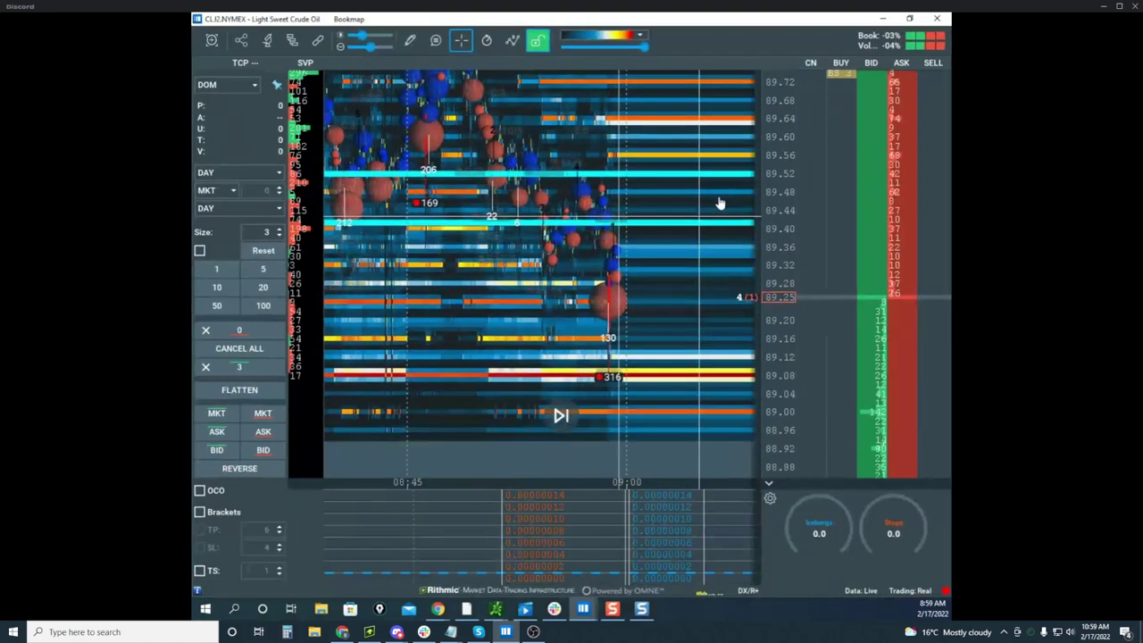
click(240, 349)
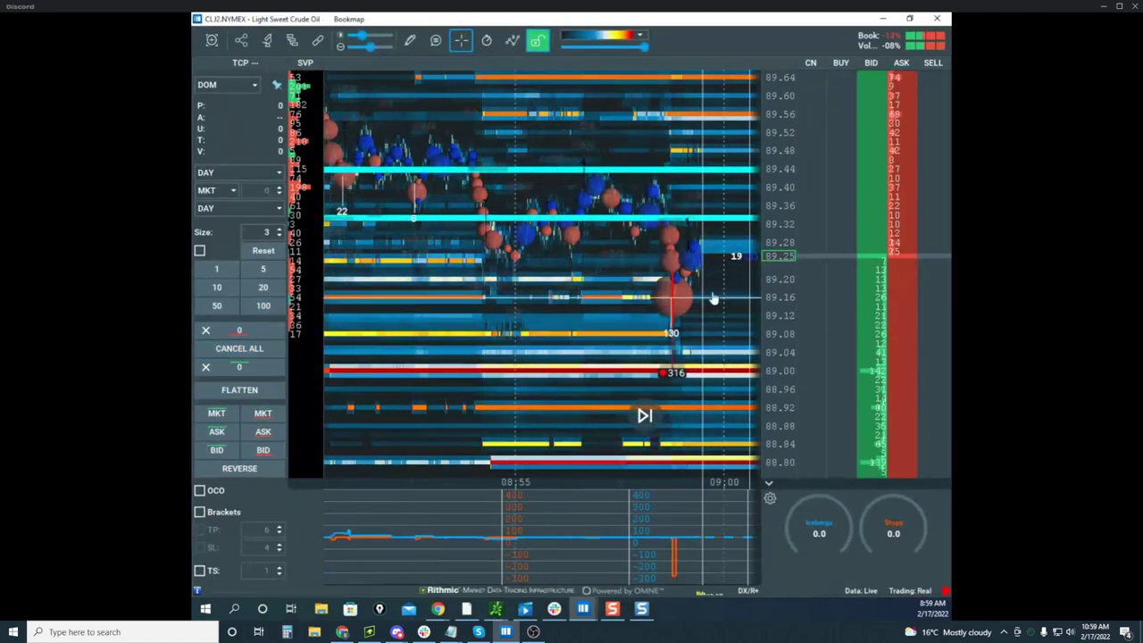
Examine the large red crude oil volume bubble around 08:58:45 together with the stop marker and indicator drop below it
scroll(577, 292, up, 5)
drag(667, 286, 592, 313)
scroll(625, 357, up, 3)
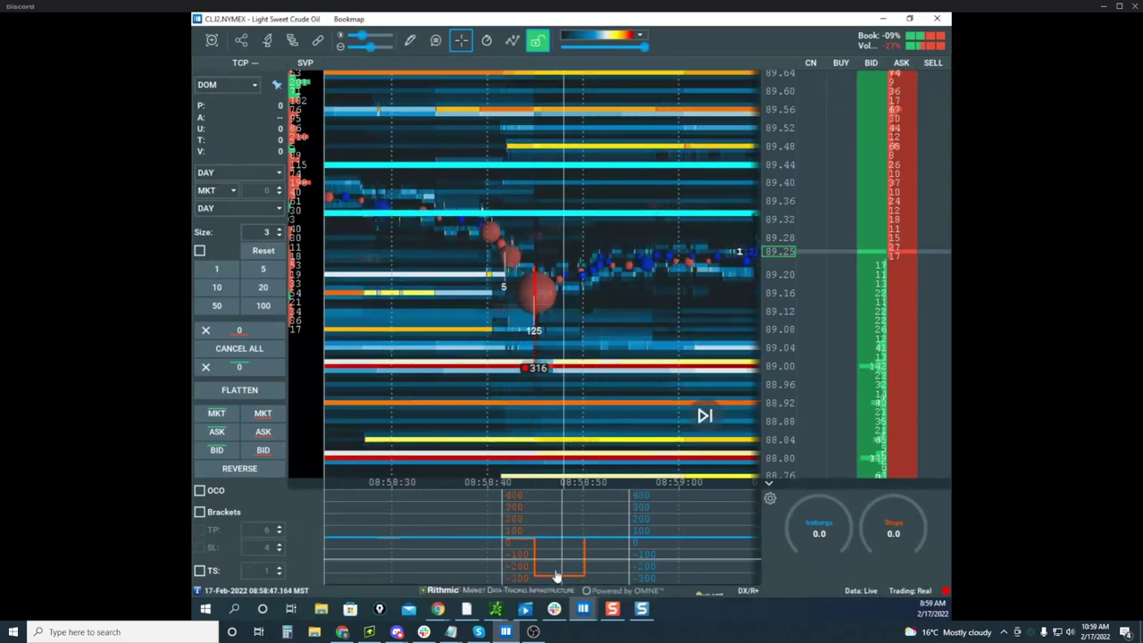
scroll(581, 280, up, 3)
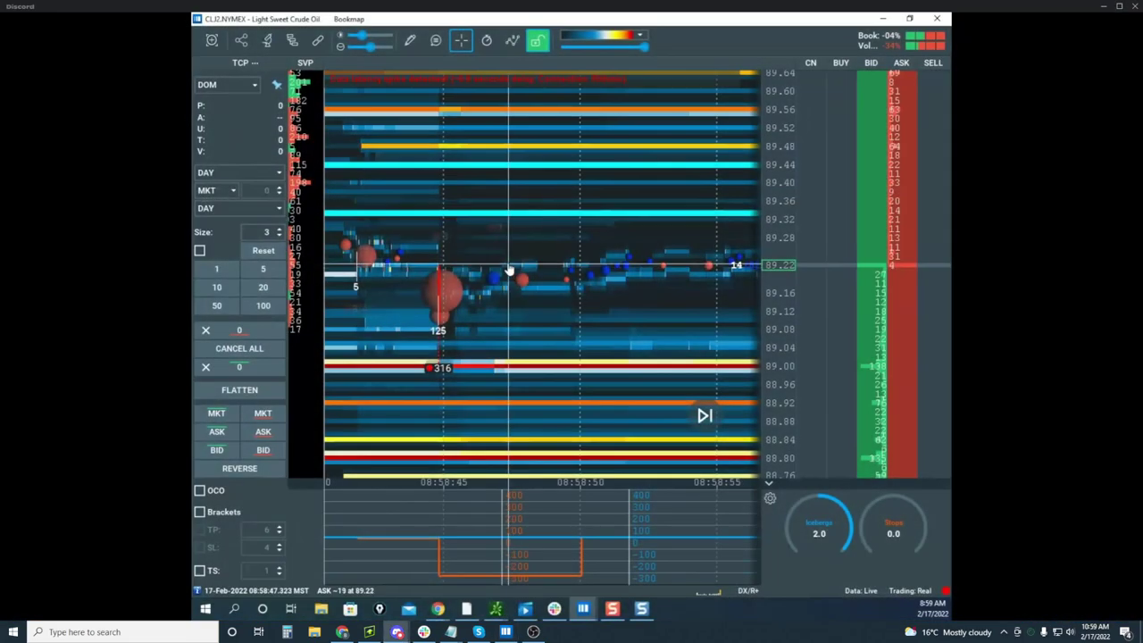
Draw horizontal lines at about 89.24 and 89.08 to bracket the large red volume bubbles near 08:58:44.8 on the crude oil heatmap
scroll(513, 268, up, 5)
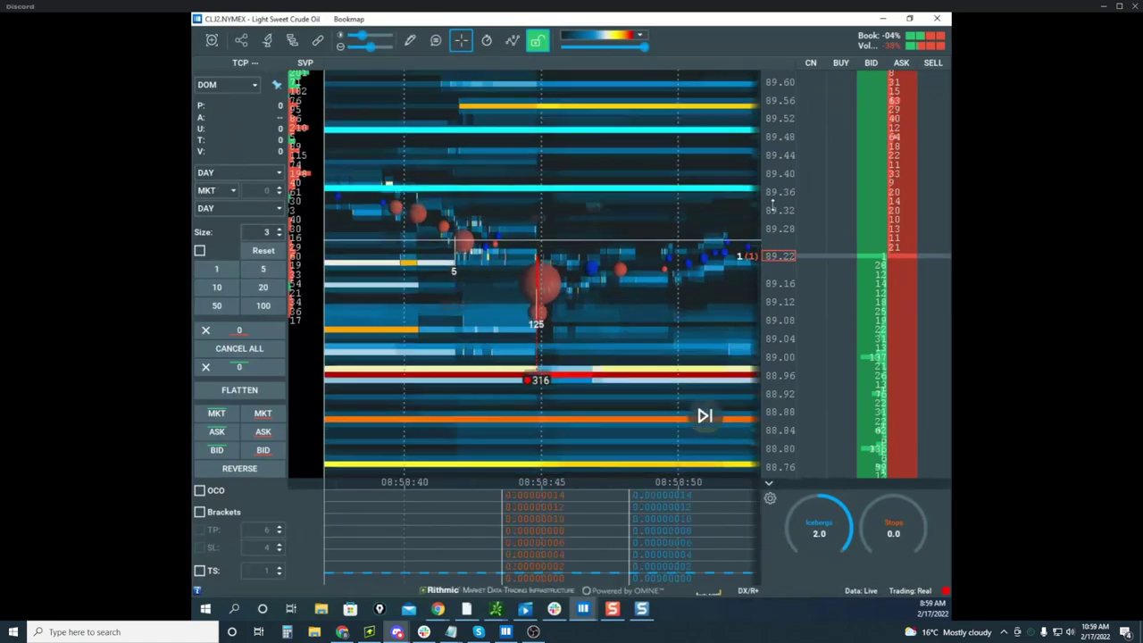
scroll(617, 248, up, 3)
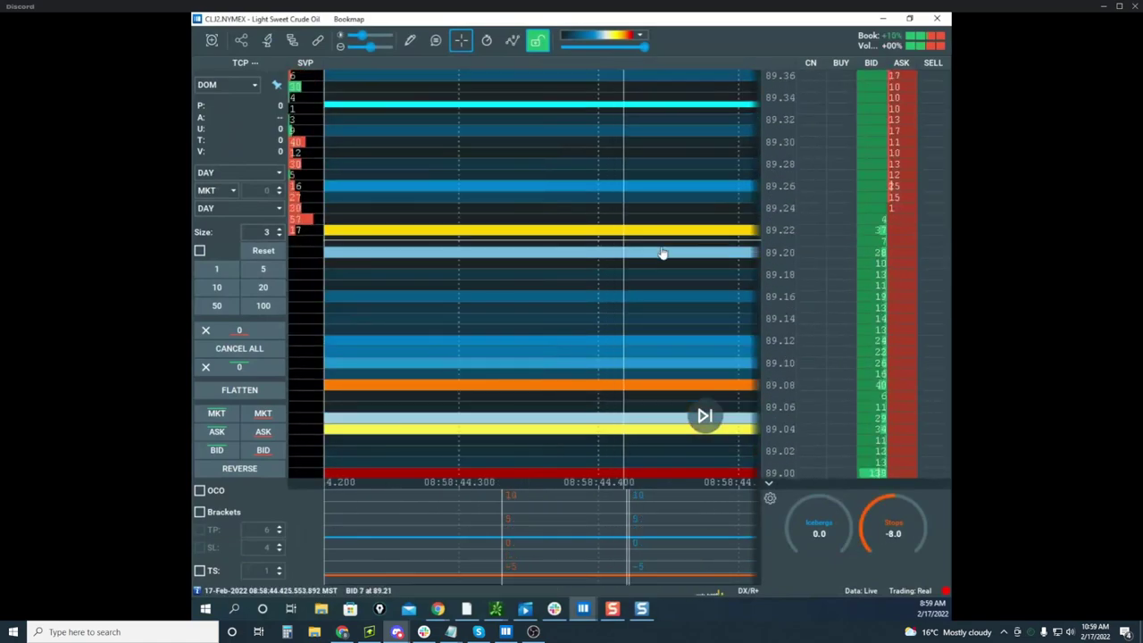
scroll(614, 252, down, 2)
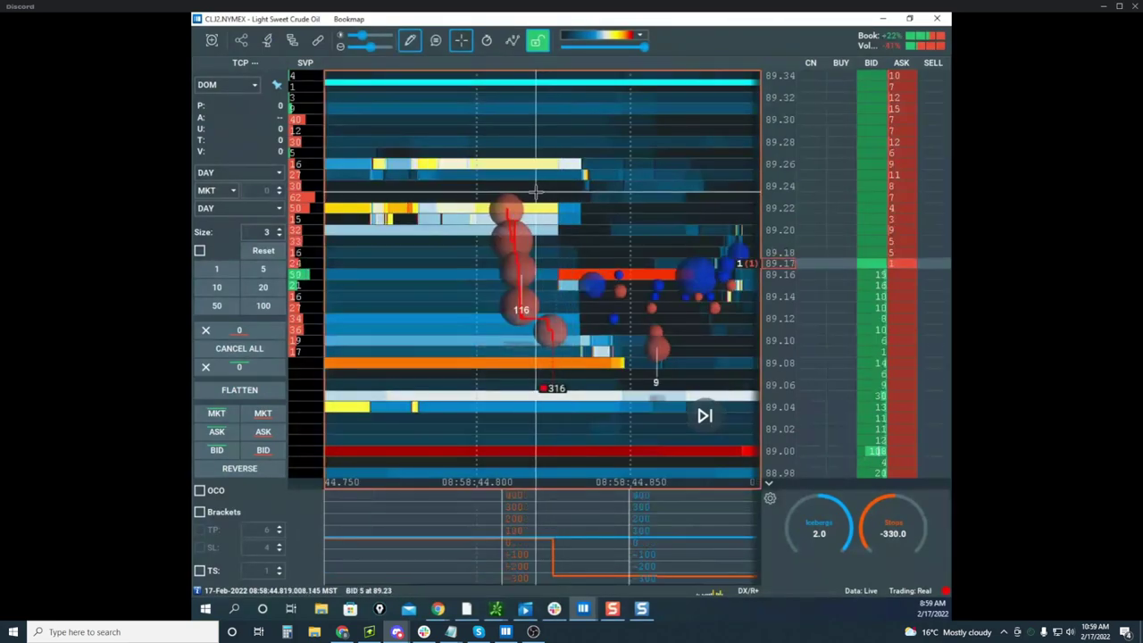
click(536, 191)
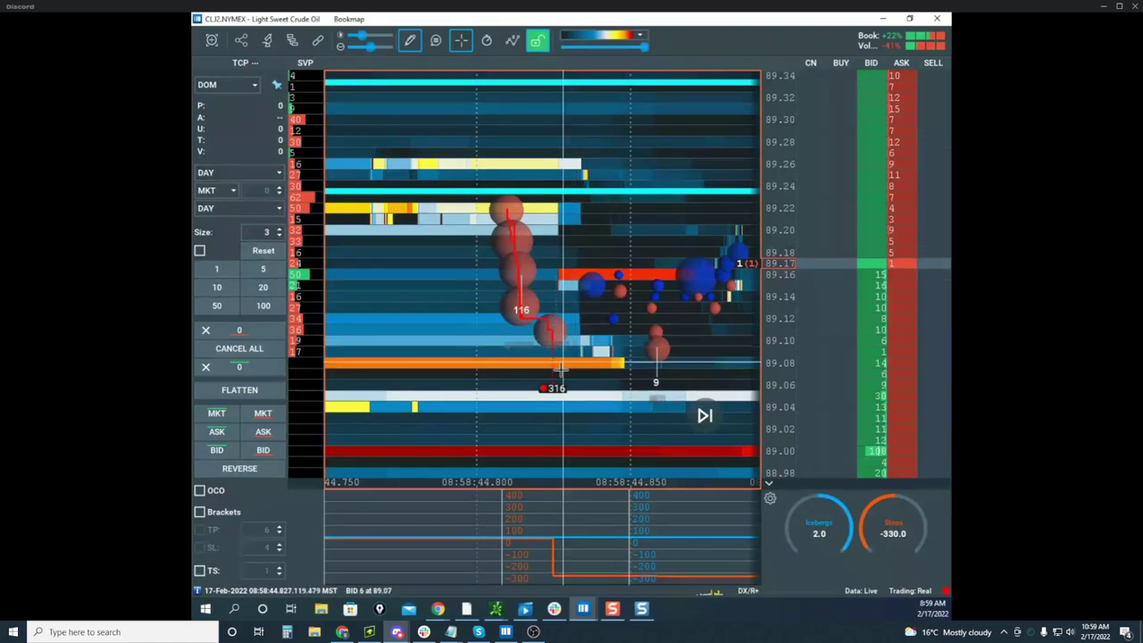
scroll(614, 337, down, 3)
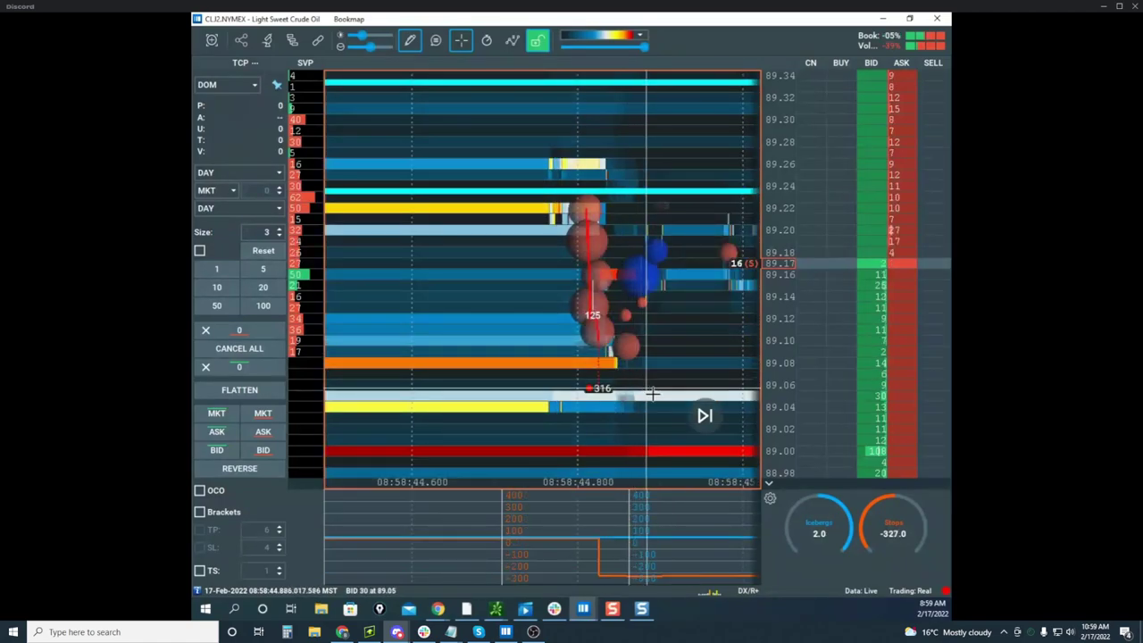
click(413, 48)
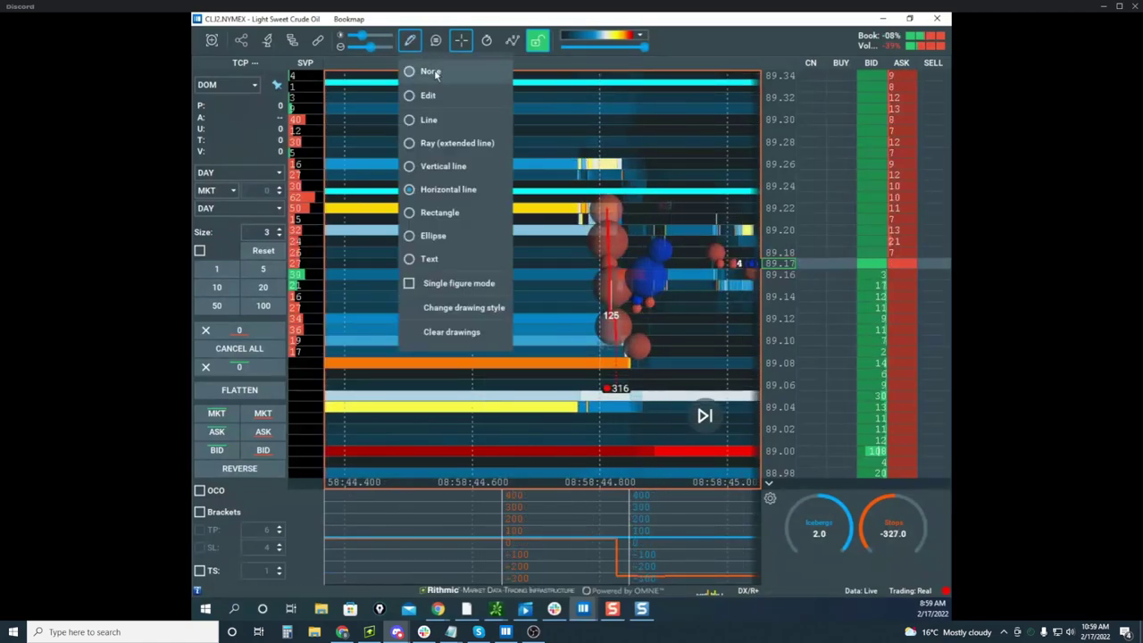
click(432, 72)
drag(673, 216, 631, 216)
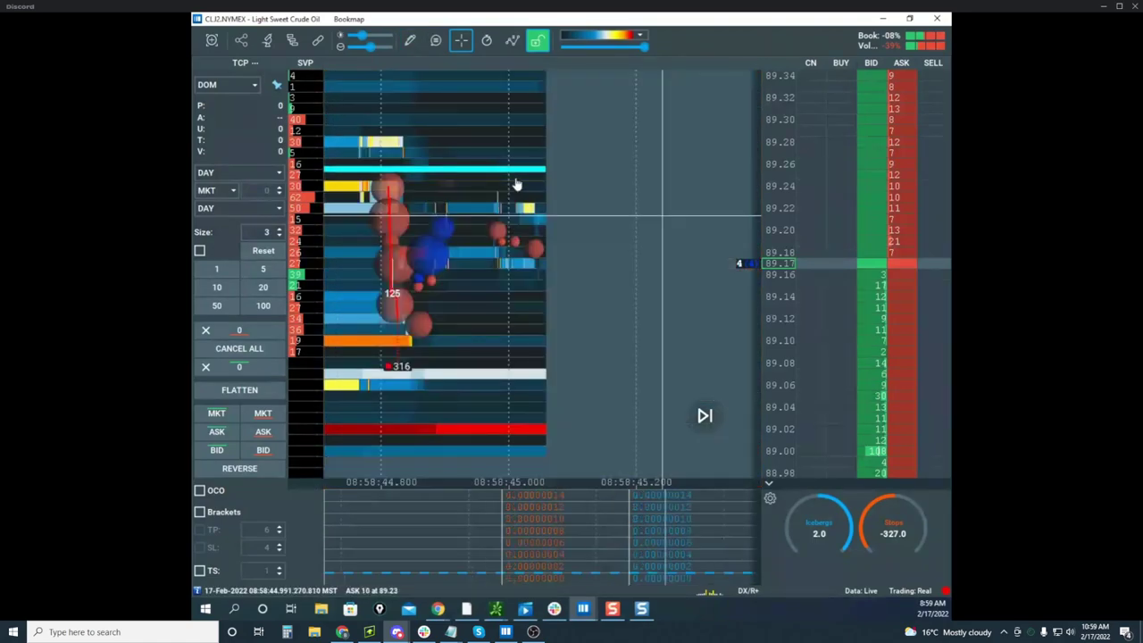
click(410, 40)
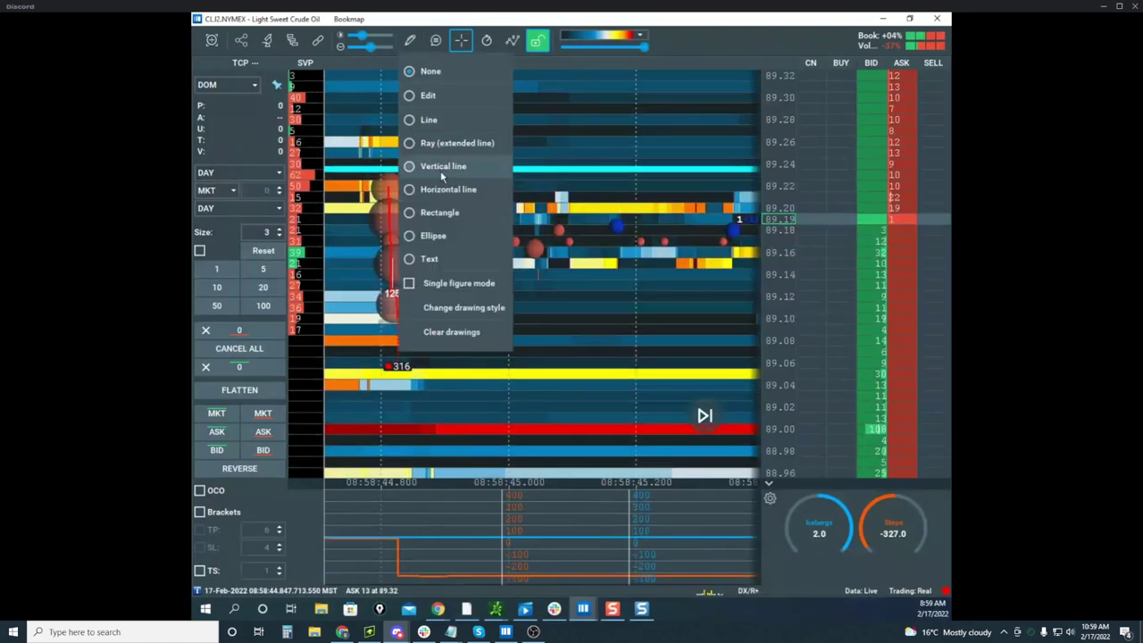
click(461, 336)
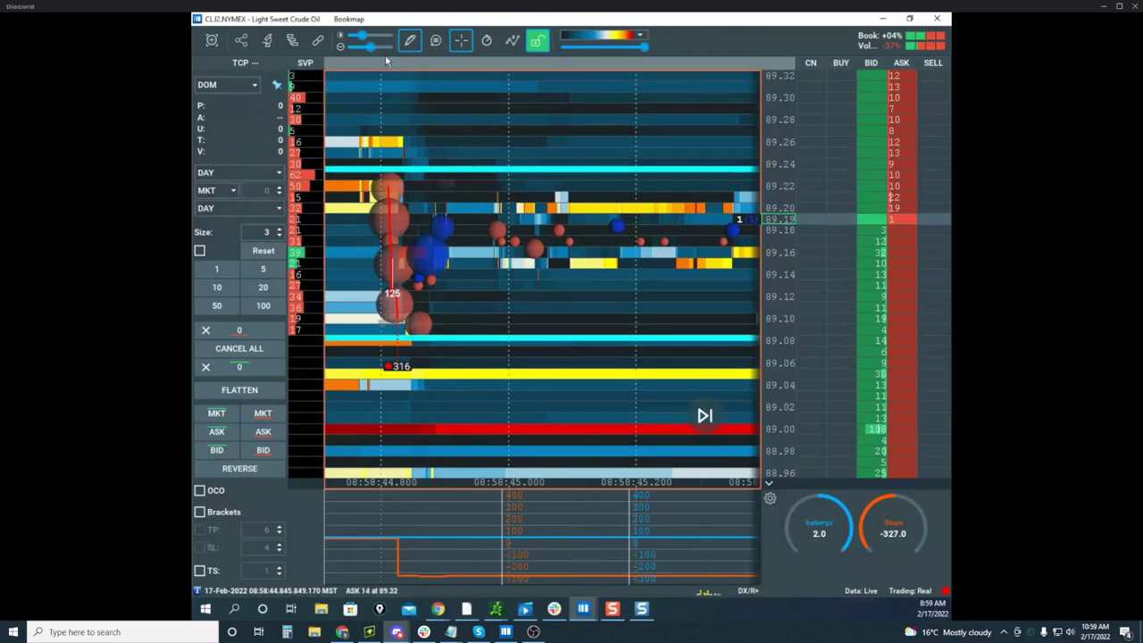
Edit the upper horizontal line near 89.24 and change its colour to yellow
click(410, 40)
click(427, 96)
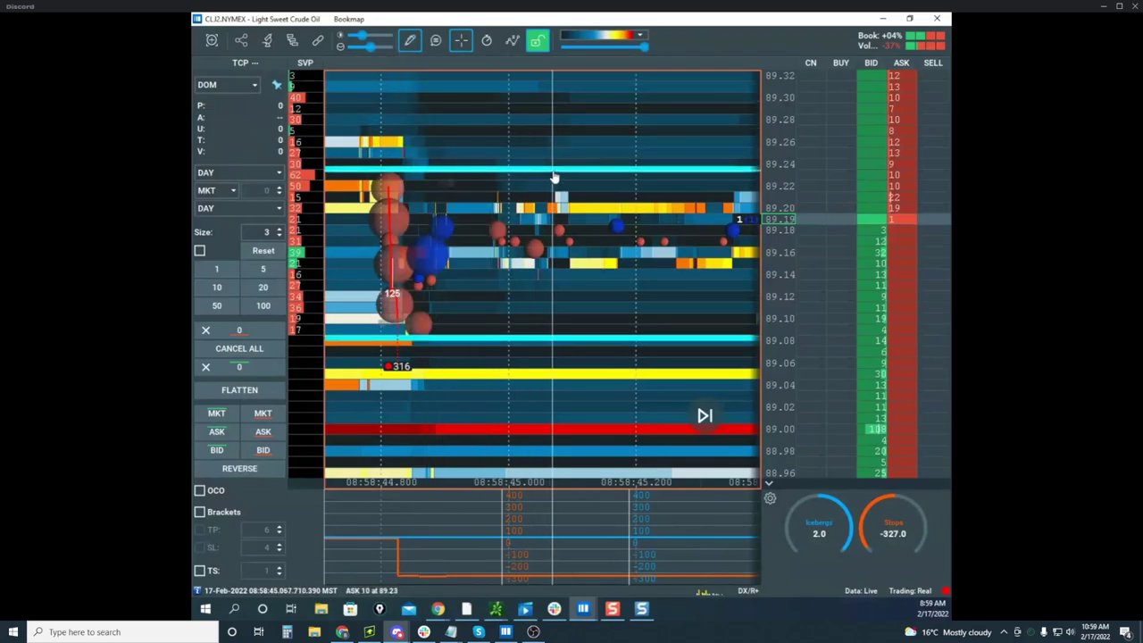
right_click(554, 170)
click(584, 196)
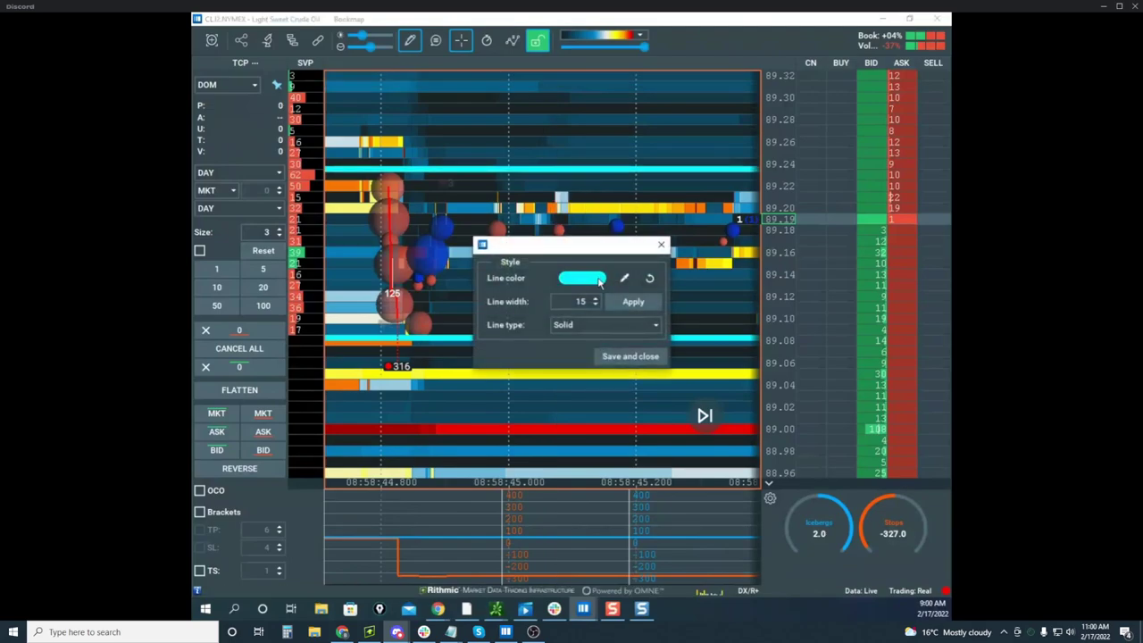
click(599, 279)
click(590, 258)
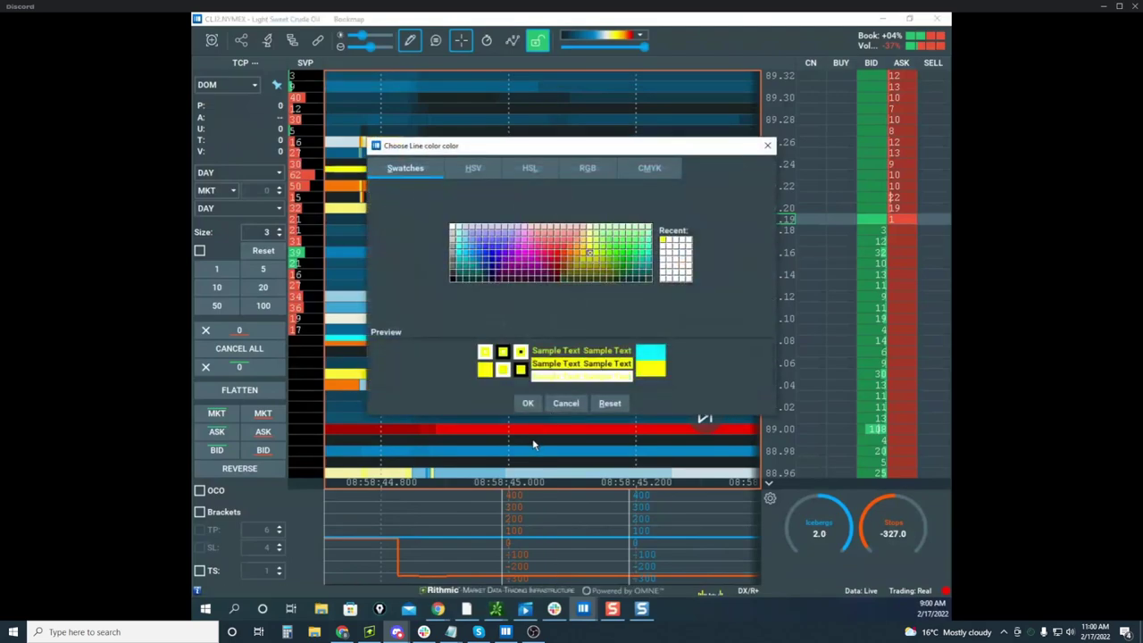
click(527, 403)
click(617, 355)
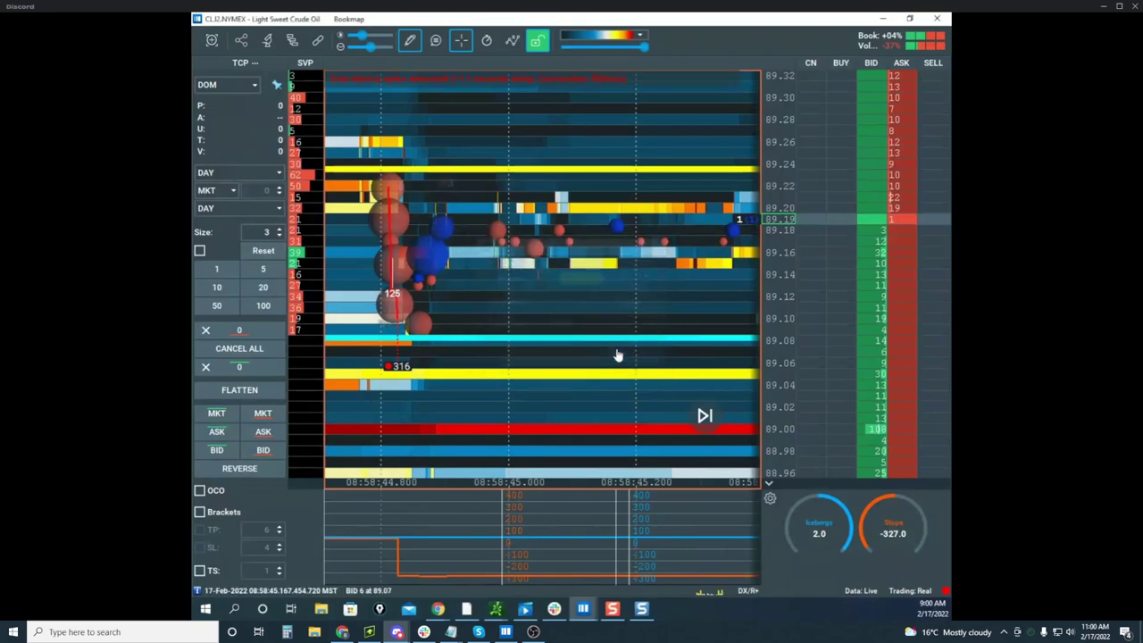
Change the lower horizontal line near 89.08 to yellow and set the drawing mode to None
click(613, 347)
click(627, 361)
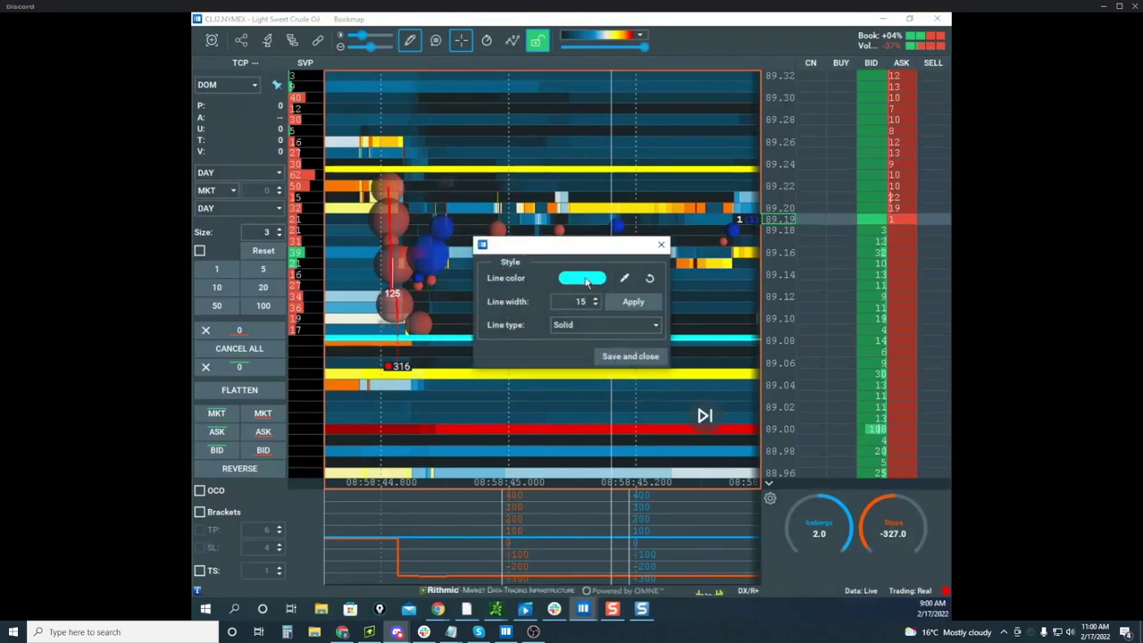
click(585, 280)
click(590, 254)
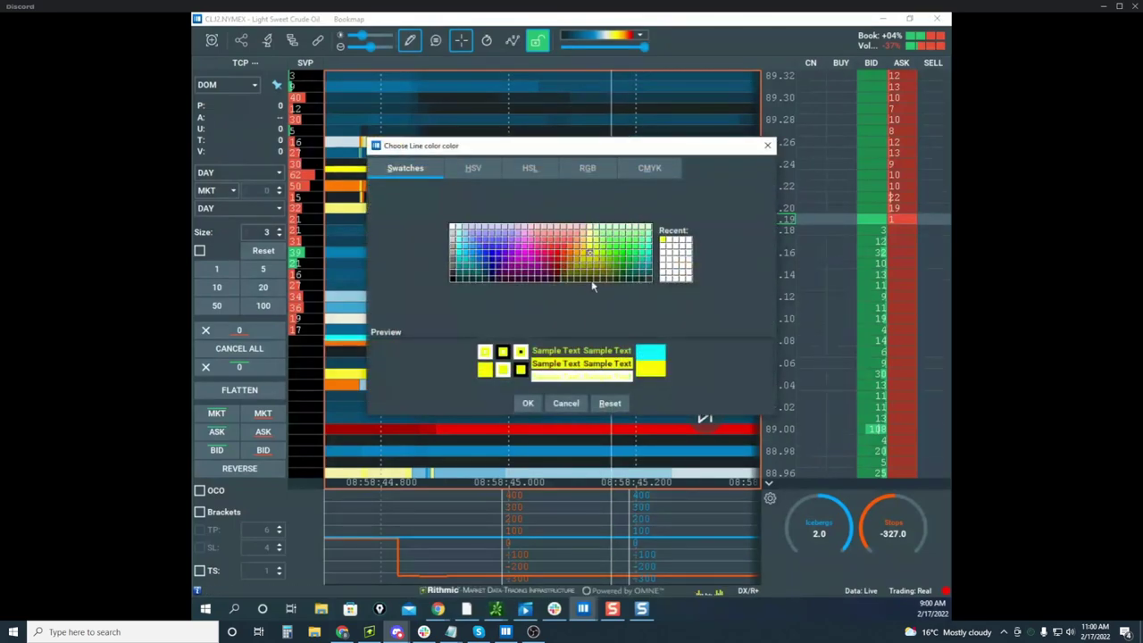
click(528, 404)
click(620, 354)
click(435, 41)
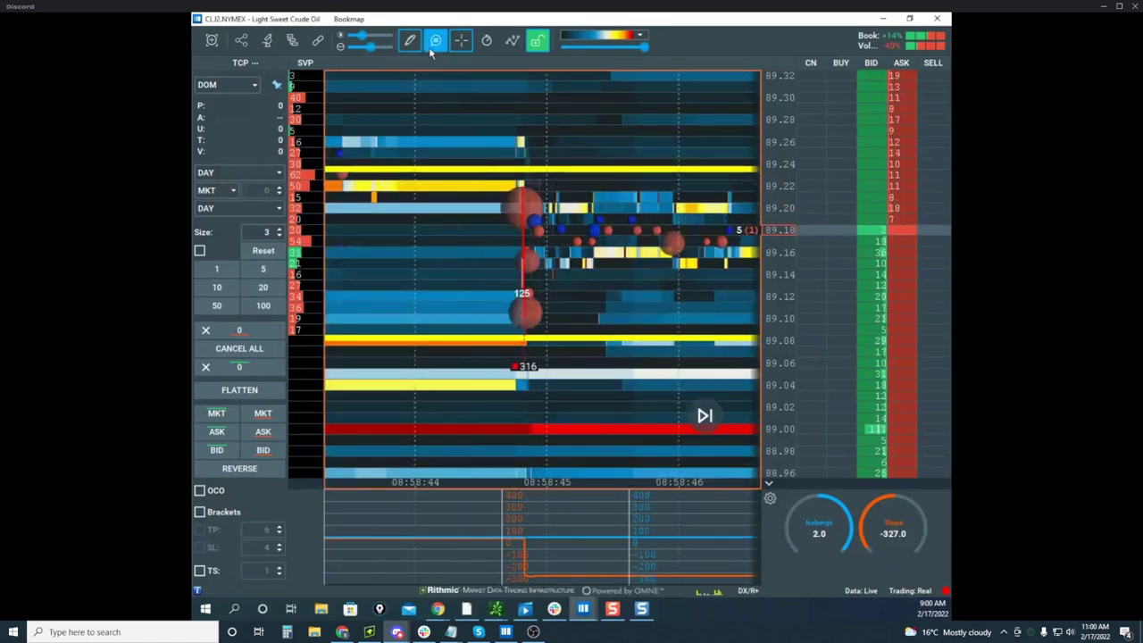
click(410, 42)
click(427, 72)
Sketch possible price paths upward from the upper yellow line and downward from the lower yellow line, and clear the annotations
scroll(773, 182, down, 10)
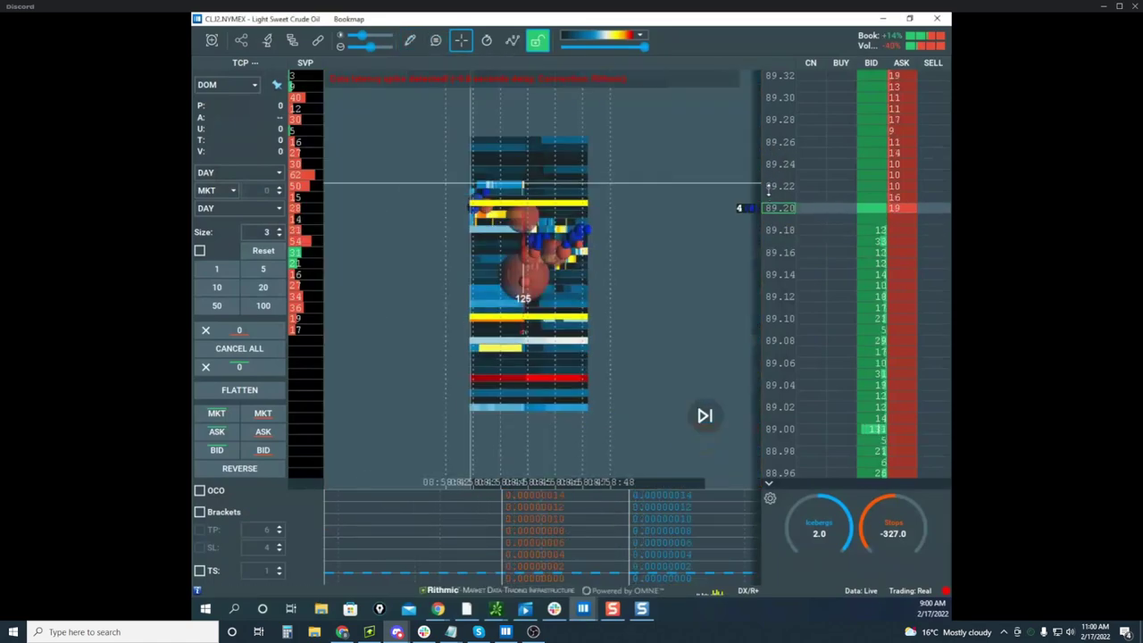
drag(638, 187, 426, 220)
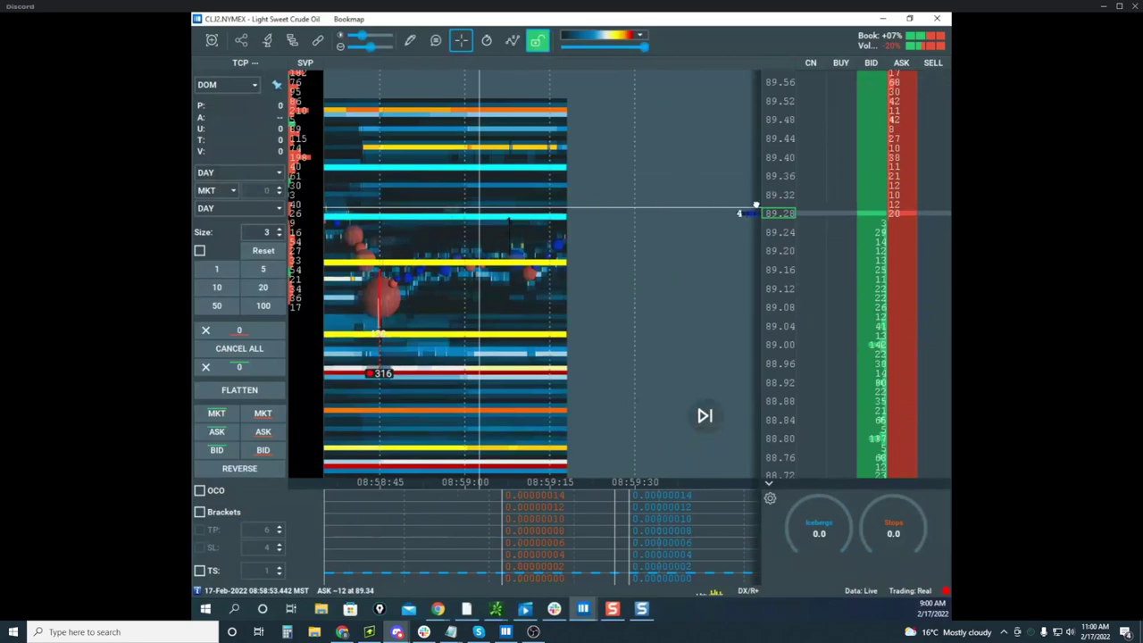
scroll(775, 202, down, 6)
scroll(658, 202, down, 3)
drag(658, 201, 572, 178)
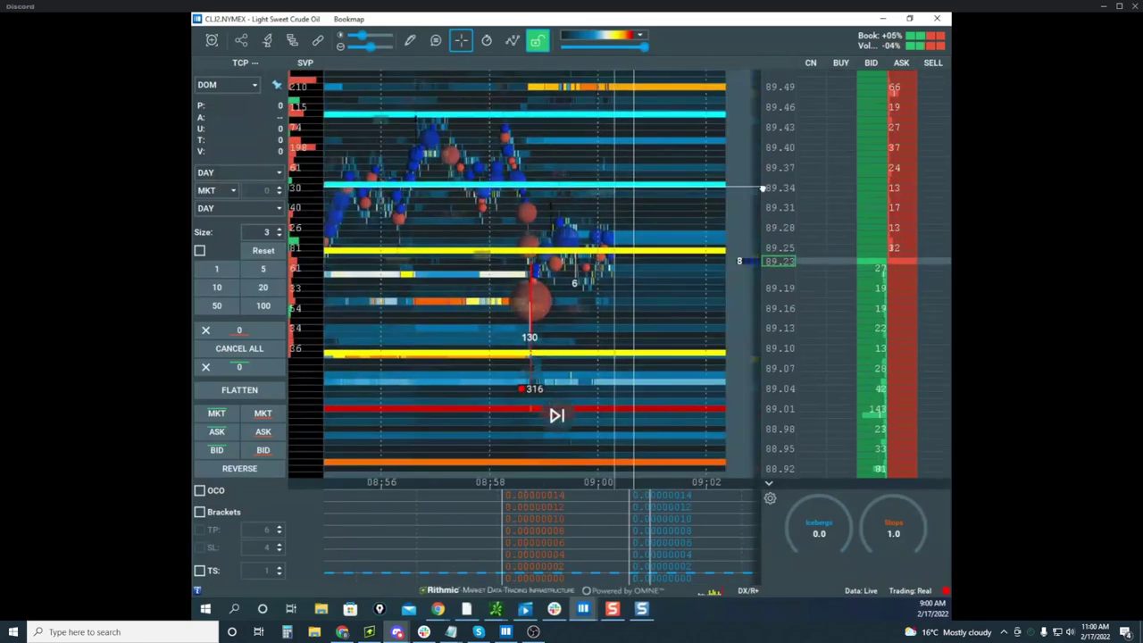
scroll(771, 191, down, 3)
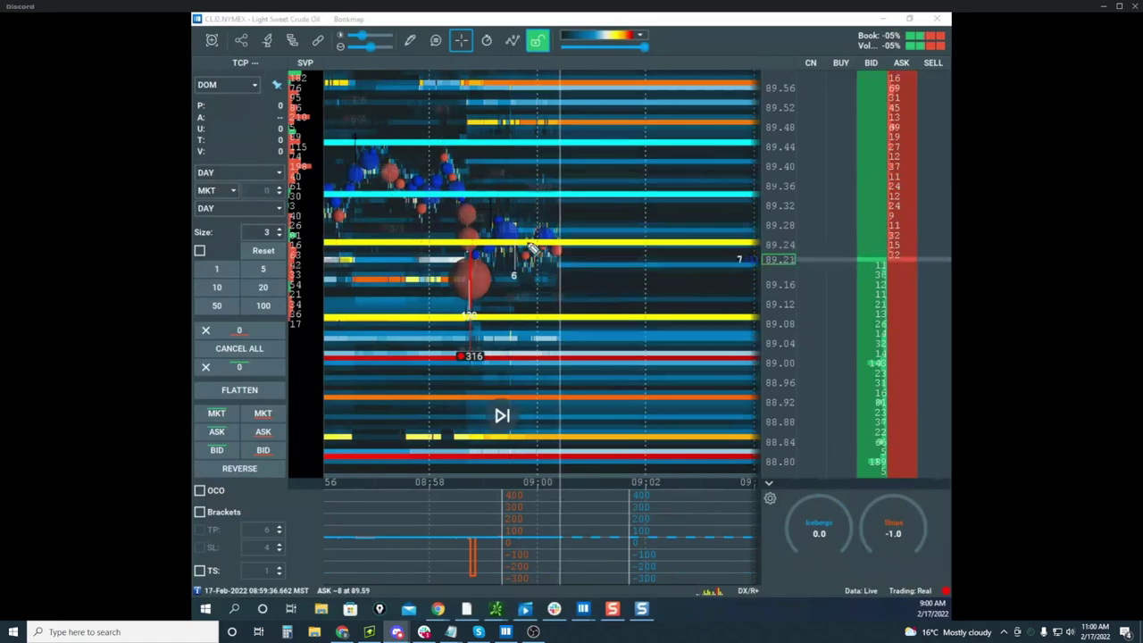
drag(525, 246, 579, 69)
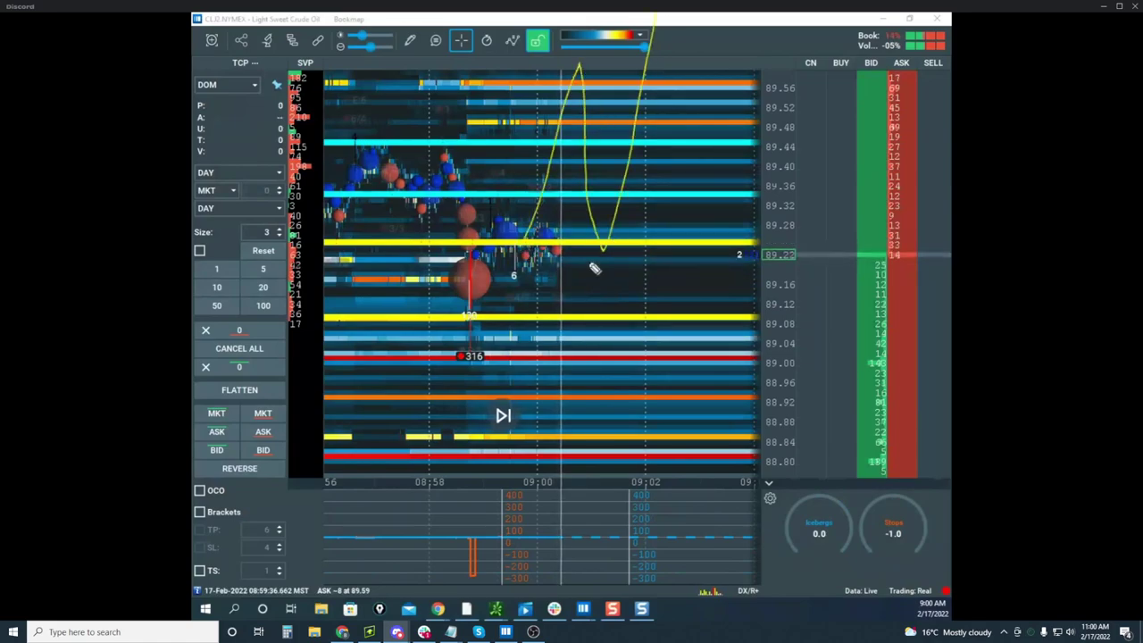
mouse_move(572, 326)
mouse_down()
mouse_move(577, 389)
mouse_move(597, 362)
mouse_up()
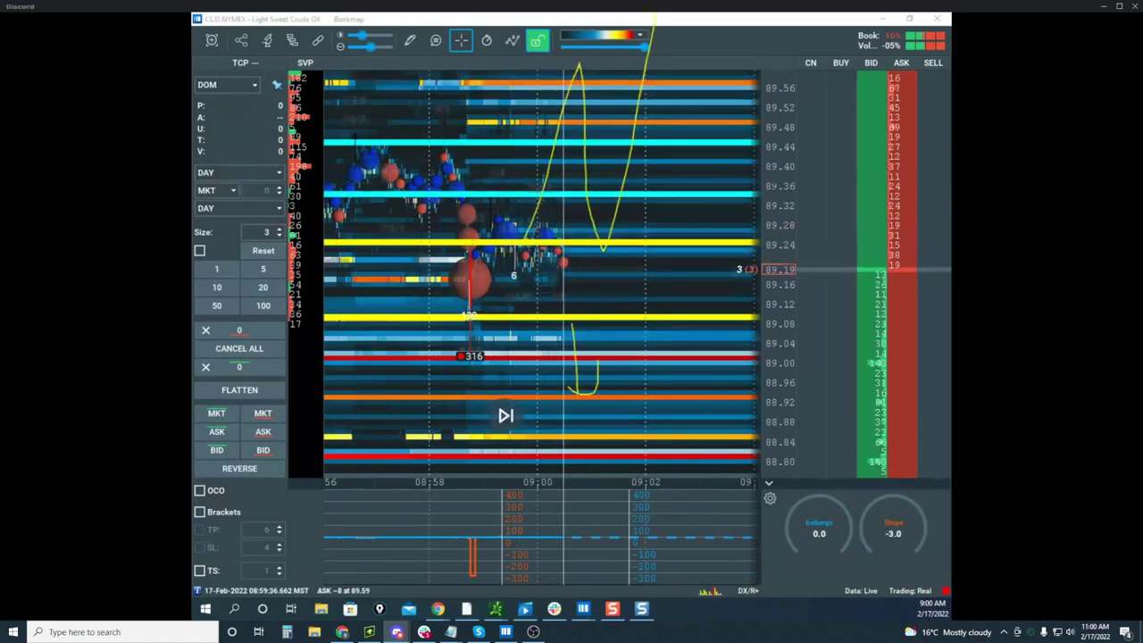
key(Escape)
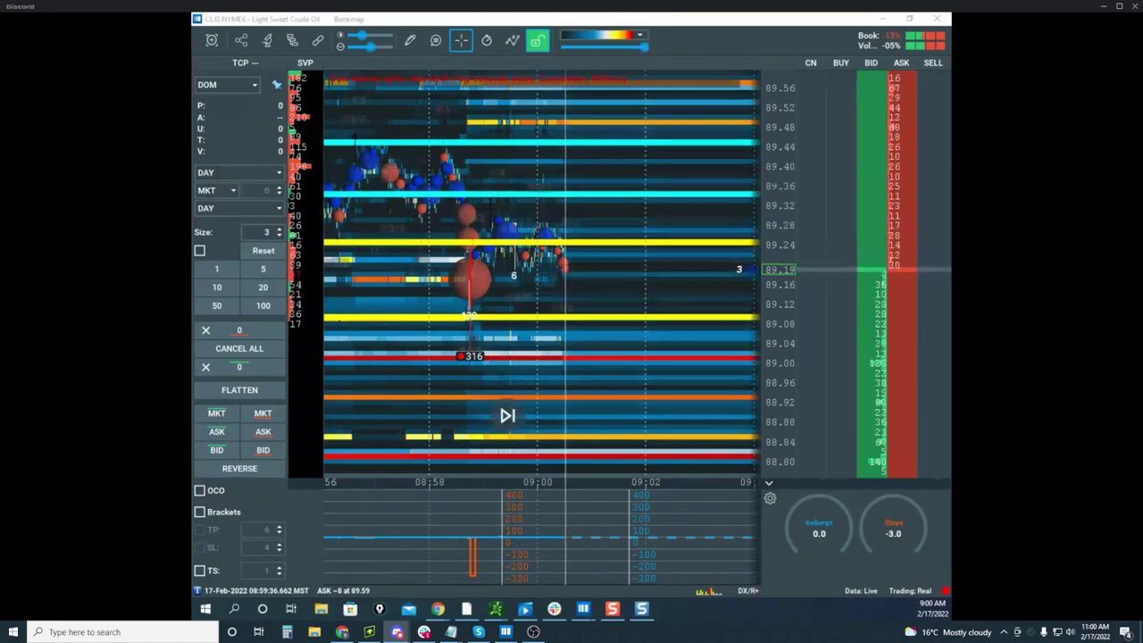
Bring the remote desktop browser window over the heatmap, maximize it, and show the crude oil profile and volume charts
drag(294, 176, 438, 181)
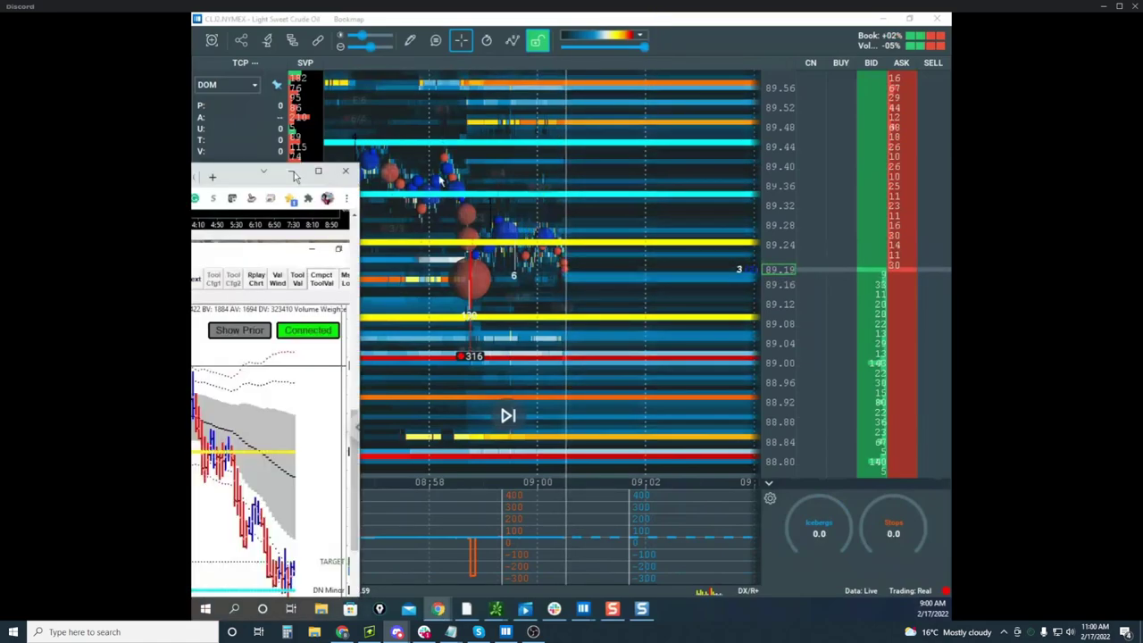
drag(295, 175, 537, 181)
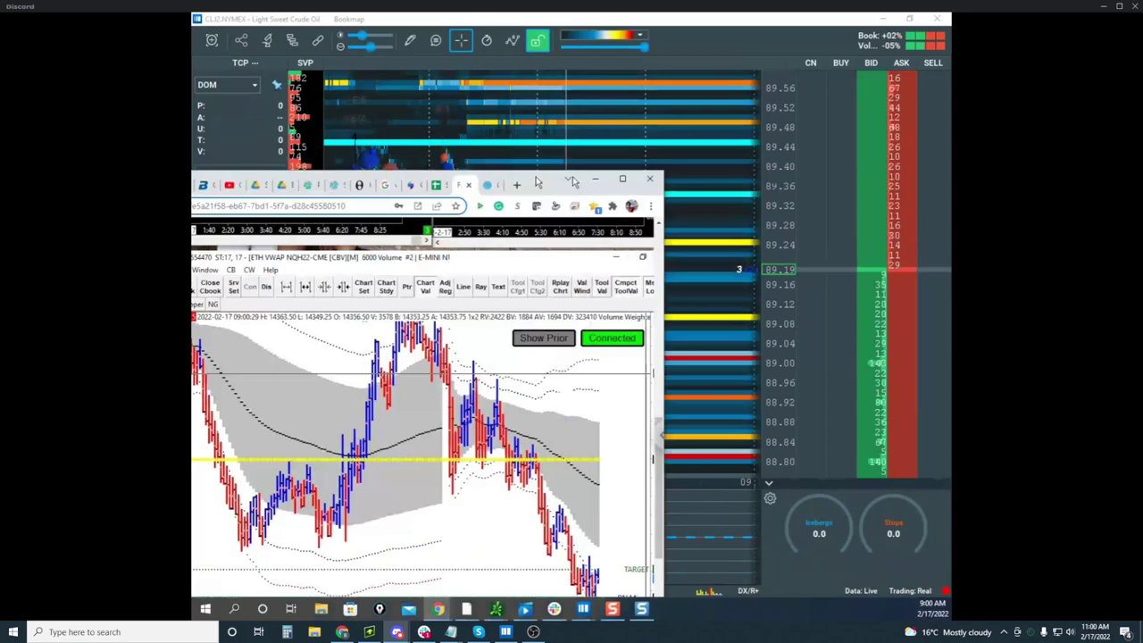
double_click(536, 182)
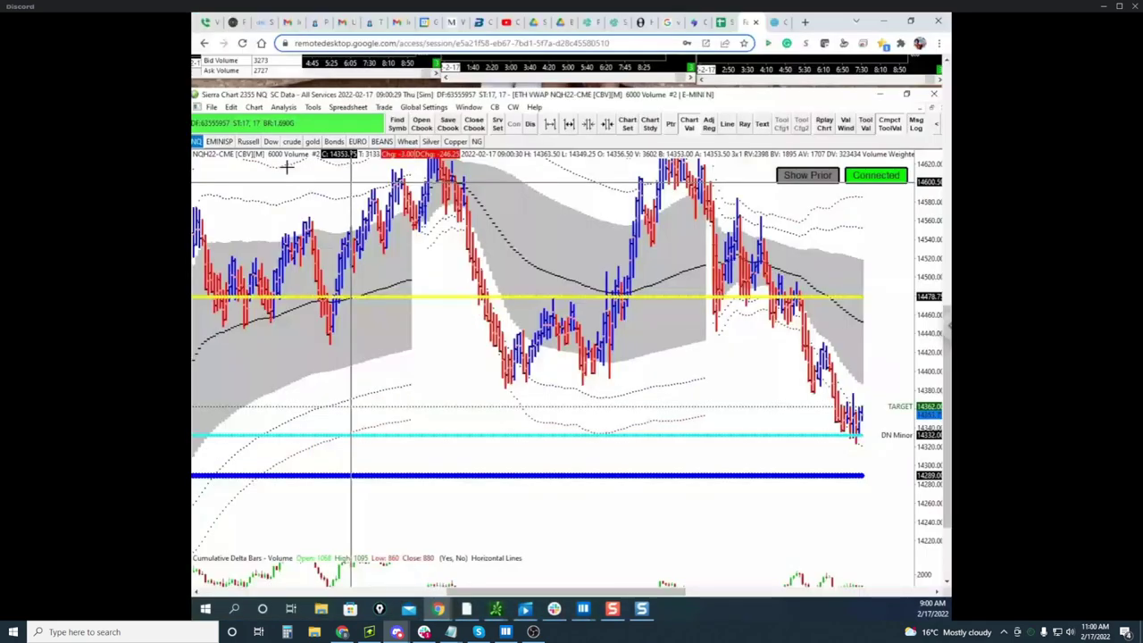
click(292, 142)
scroll(876, 344, down, 2)
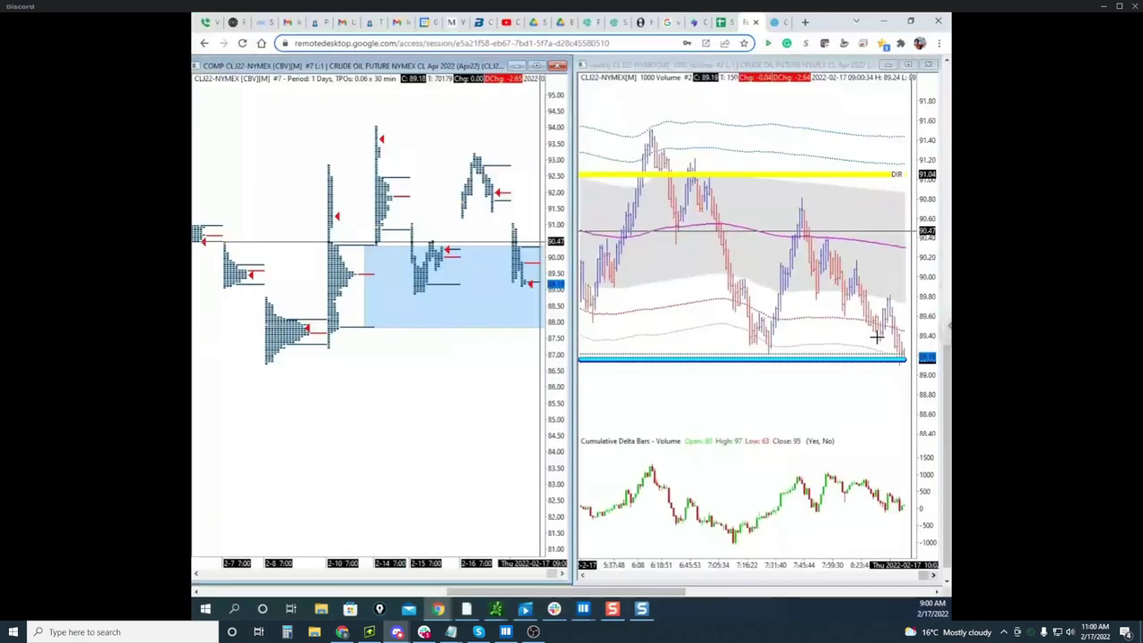
Mark the DIR line and circle the price test at the lower cyan line on the crude oil volume chart, and clear the annotations
key(ctrl+shift+1)
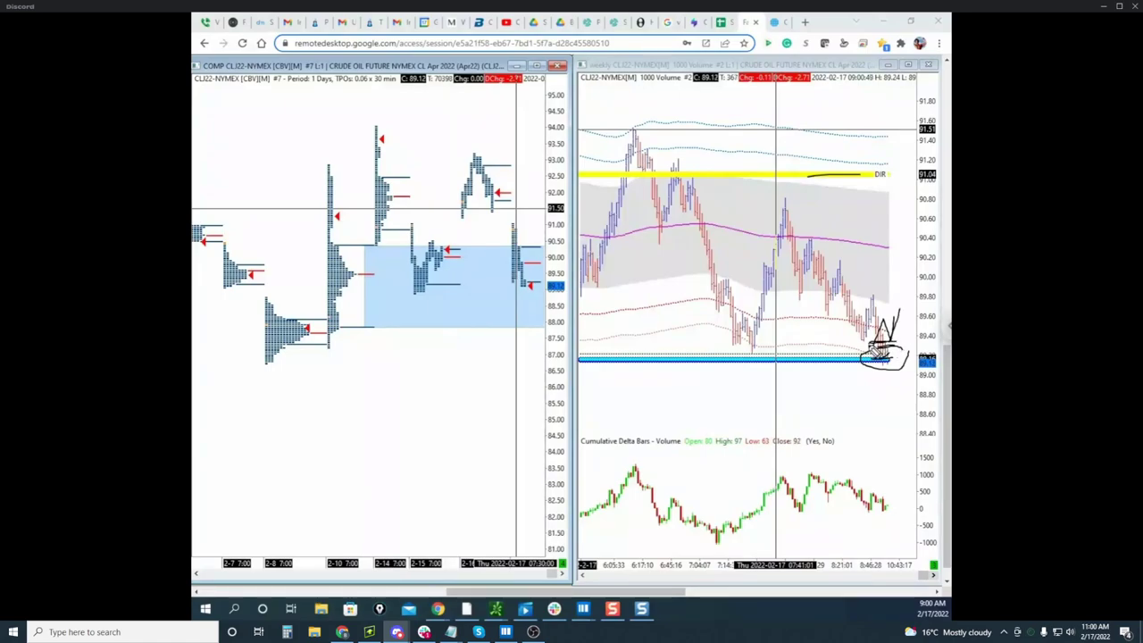
key(Escape)
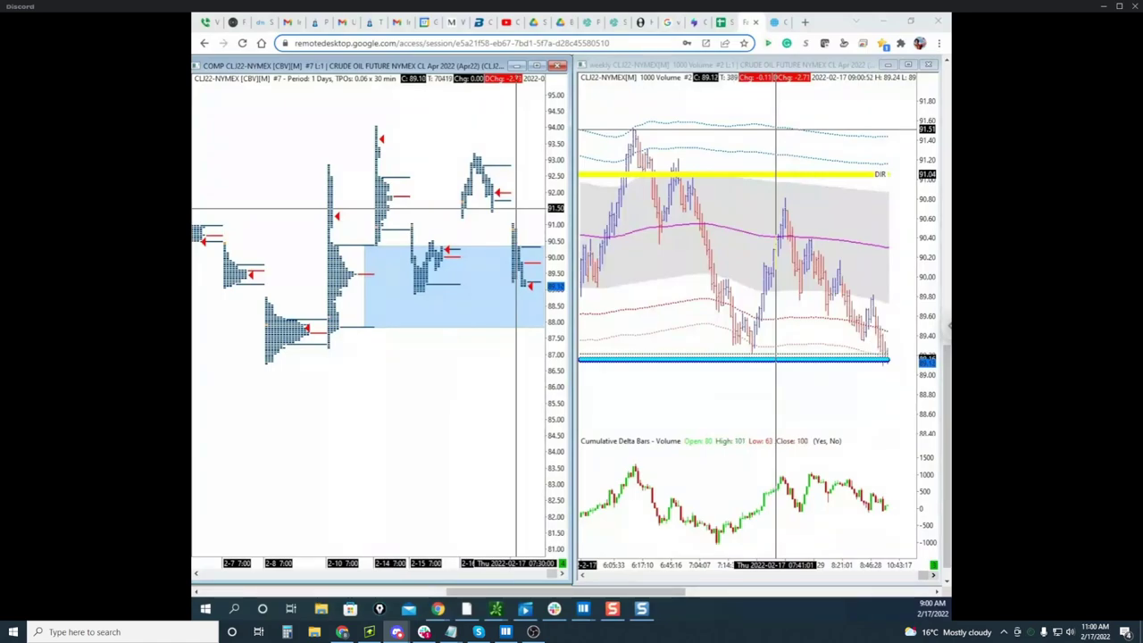
Move the browser and crude oil heatmap windows away to reveal the hourly /CL chart in thinkorswim
drag(829, 31, 193, 94)
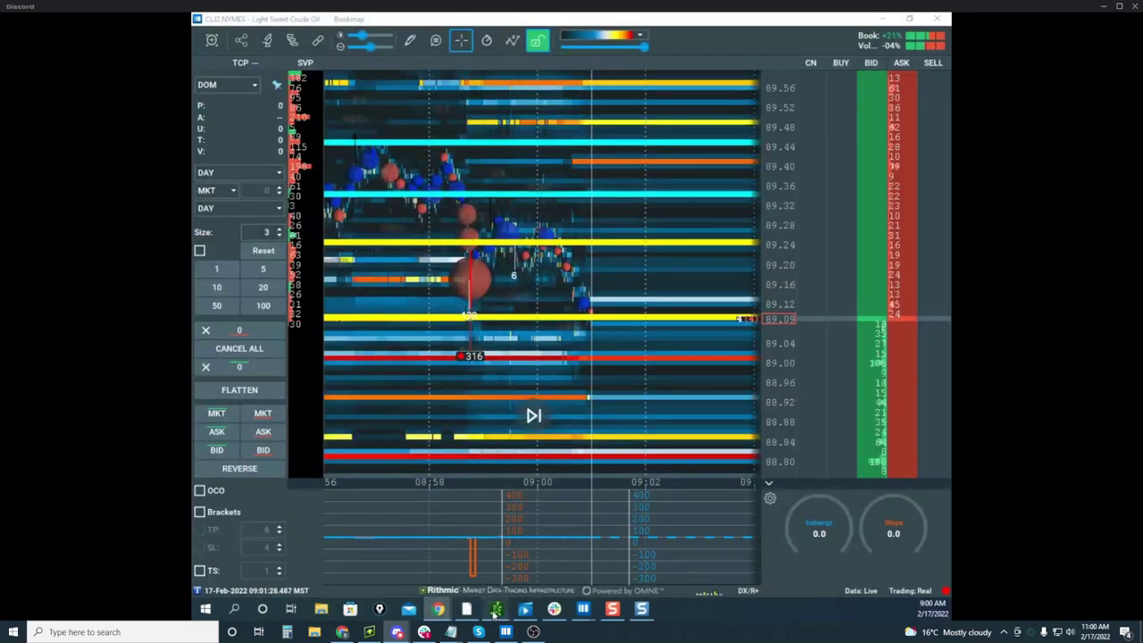
click(494, 613)
drag(699, 21, 192, 150)
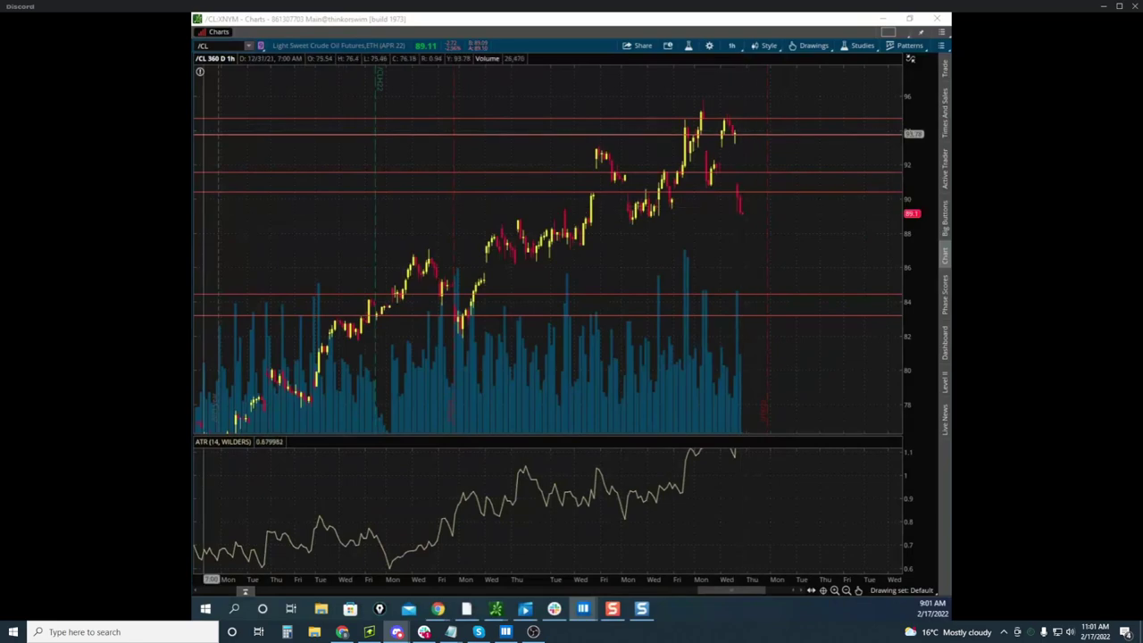
Bring back the maximized Light Sweet Crude Oil heatmap and place the maximized remote desktop crude charts over it
drag(193, 147, 686, 120)
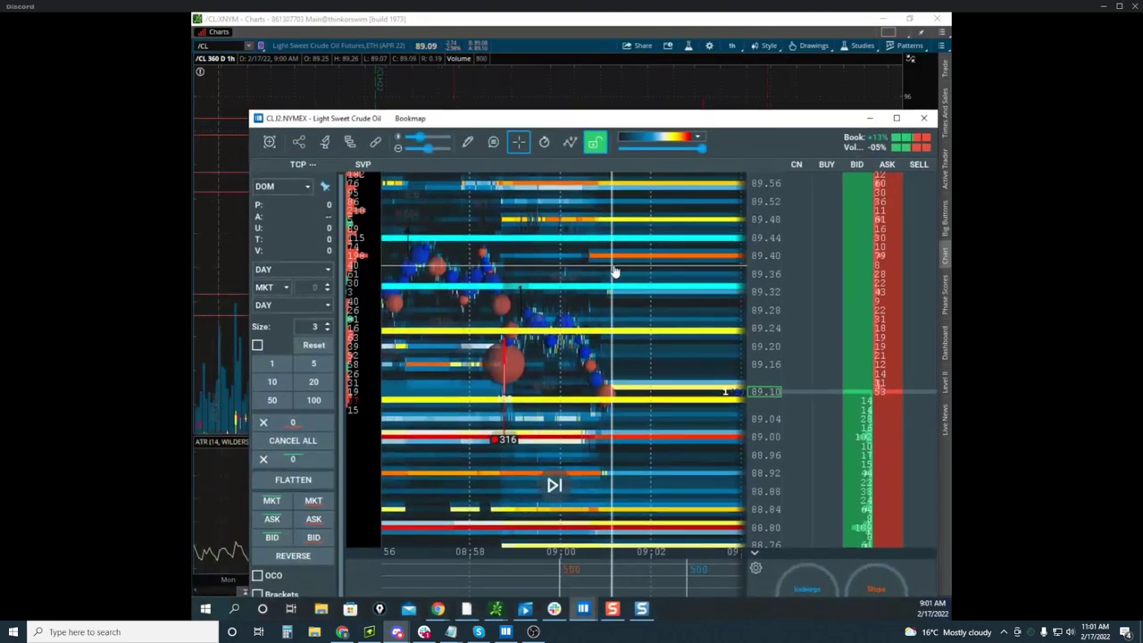
click(897, 118)
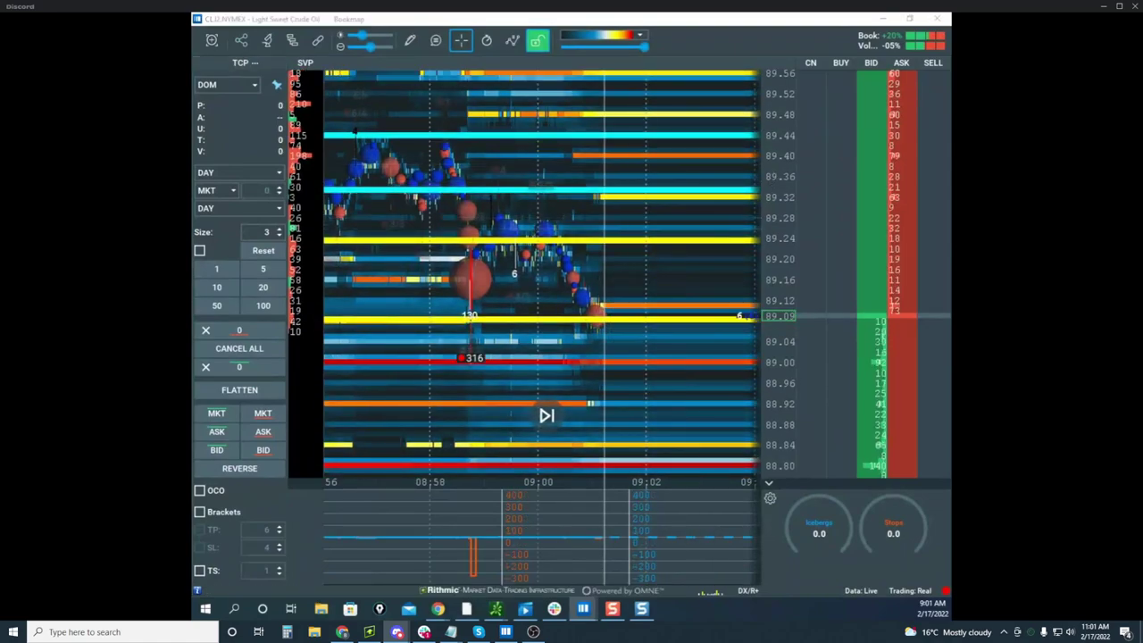
drag(193, 105, 764, 94)
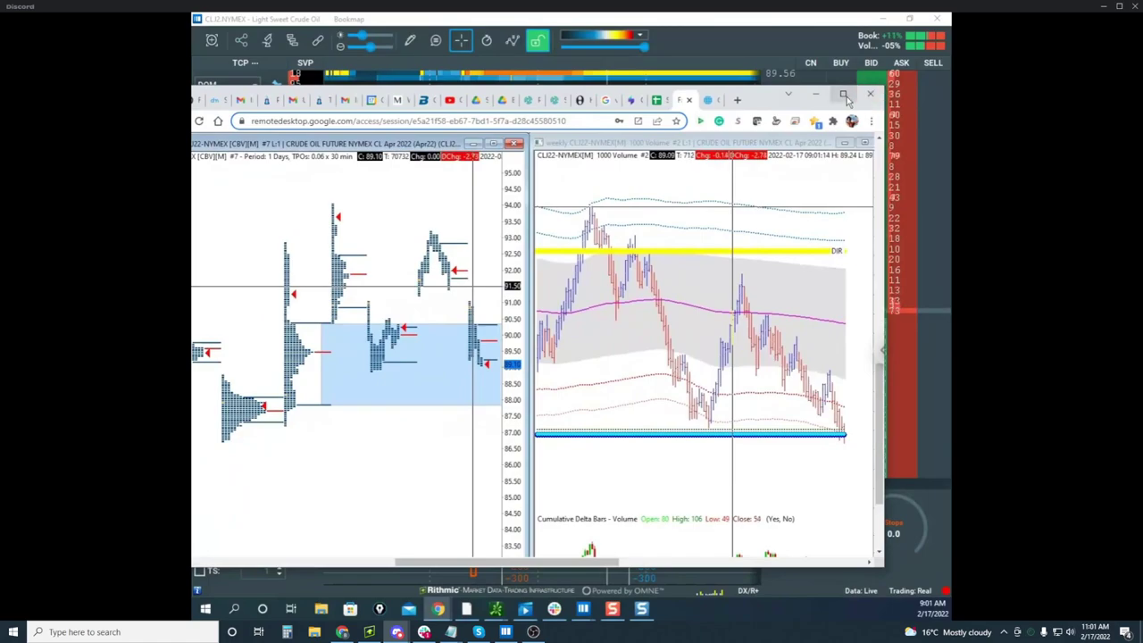
click(844, 95)
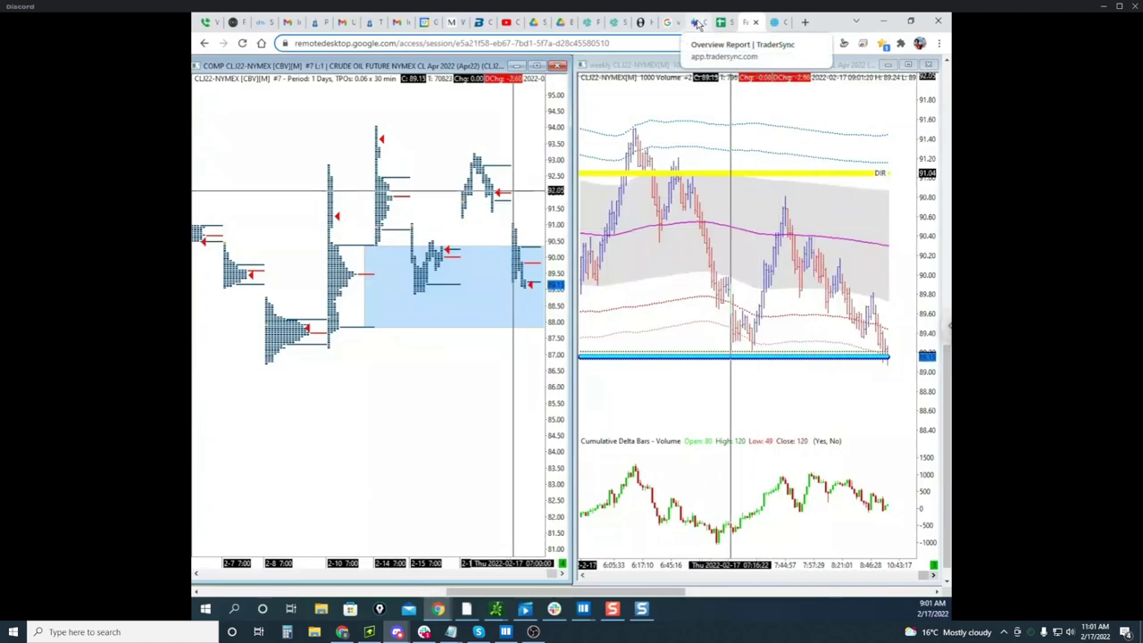
Switch to the TraderSync Overview Report and bring the lifetime Accumulative Return $ chart into view
click(699, 23)
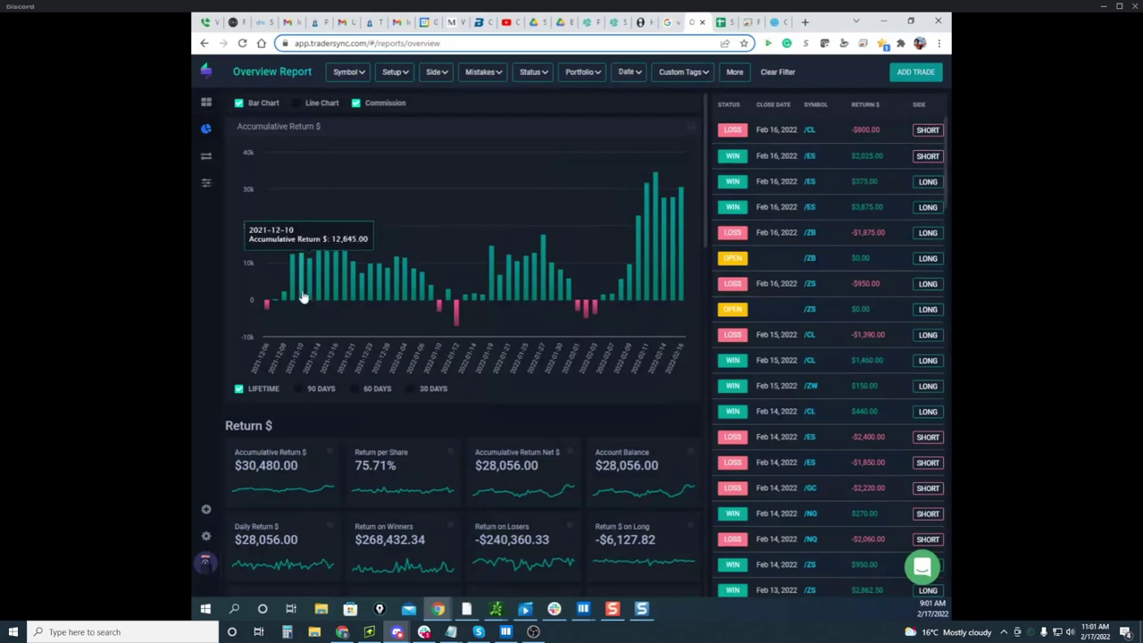
scroll(326, 267, down, 1)
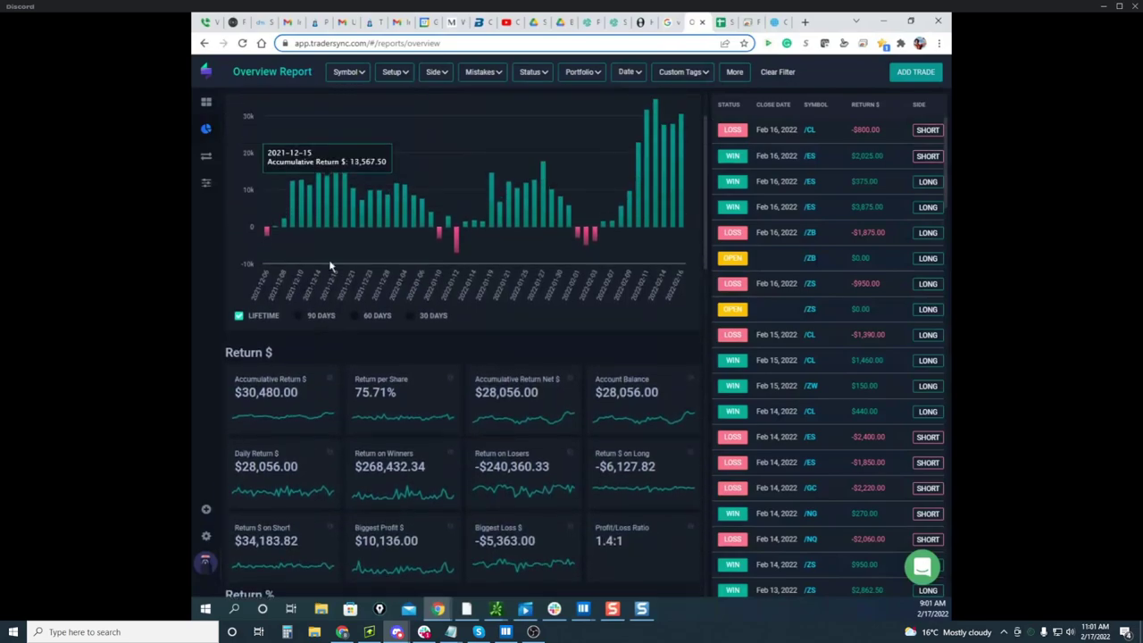
scroll(330, 266, up, 1)
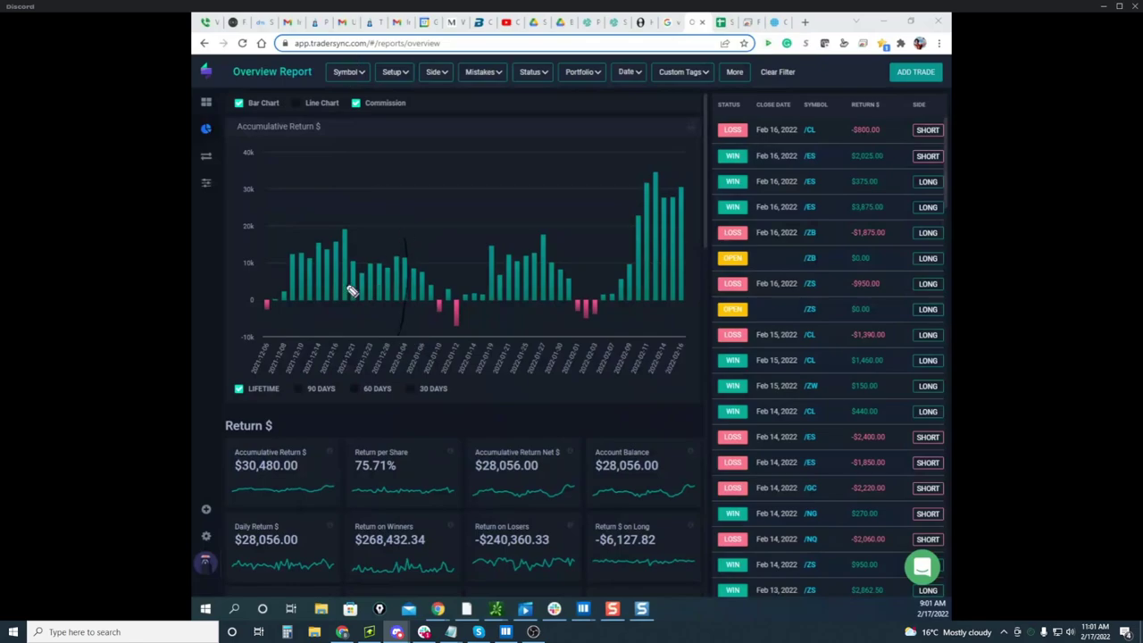
Outline and circle the December 2021 bars on the Accumulative Return $ chart, and clear the annotations
drag(265, 232, 388, 235)
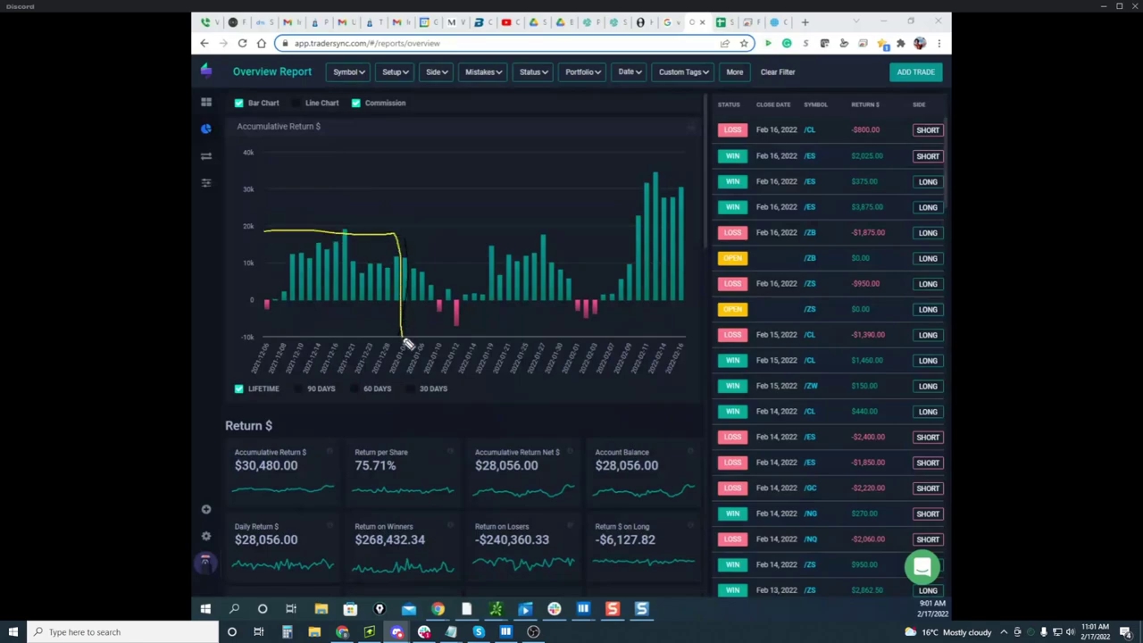
drag(407, 344, 283, 343)
drag(368, 240, 395, 270)
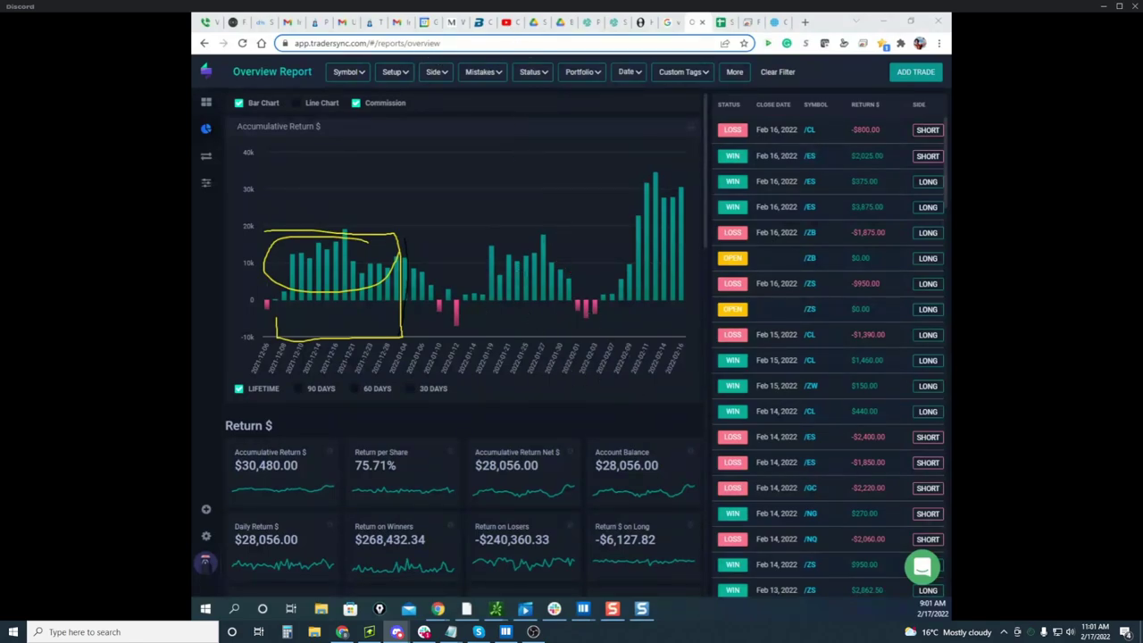
key(Escape)
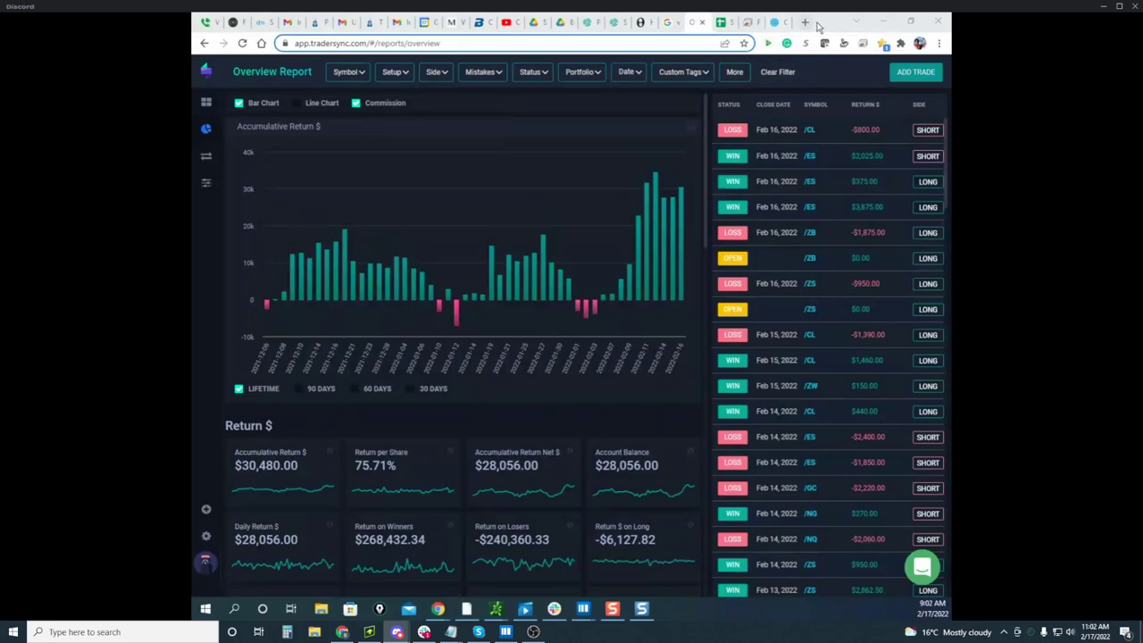
Move the TraderSync browser window out of the way and bring the Light Sweet Crude Oil heatmap to the front
drag(819, 27, 192, 165)
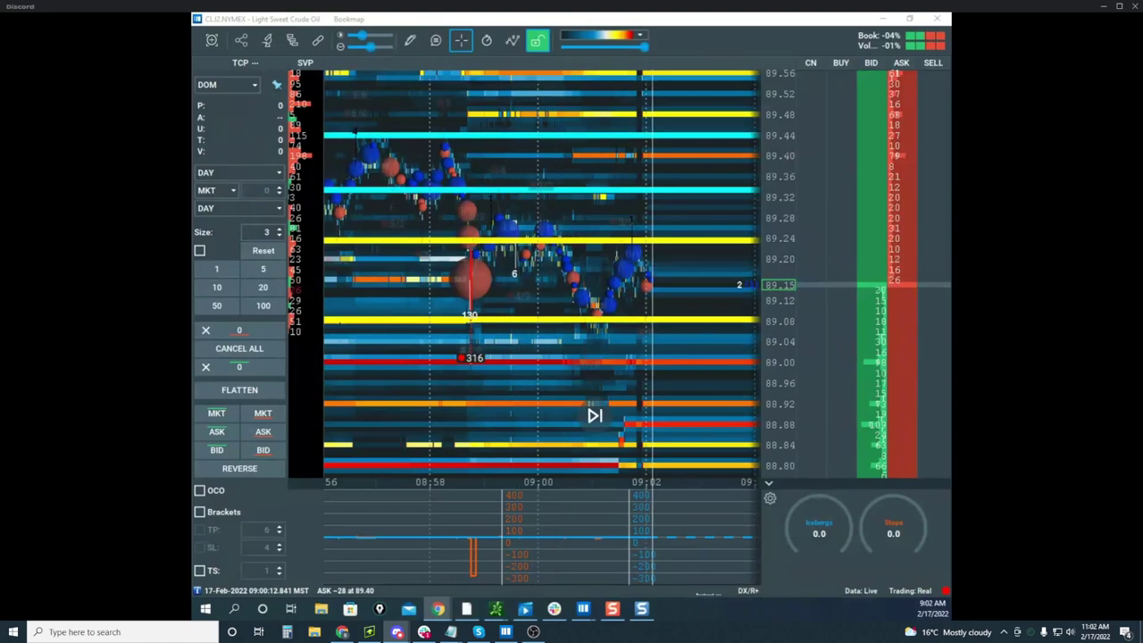
drag(193, 165, 850, 106)
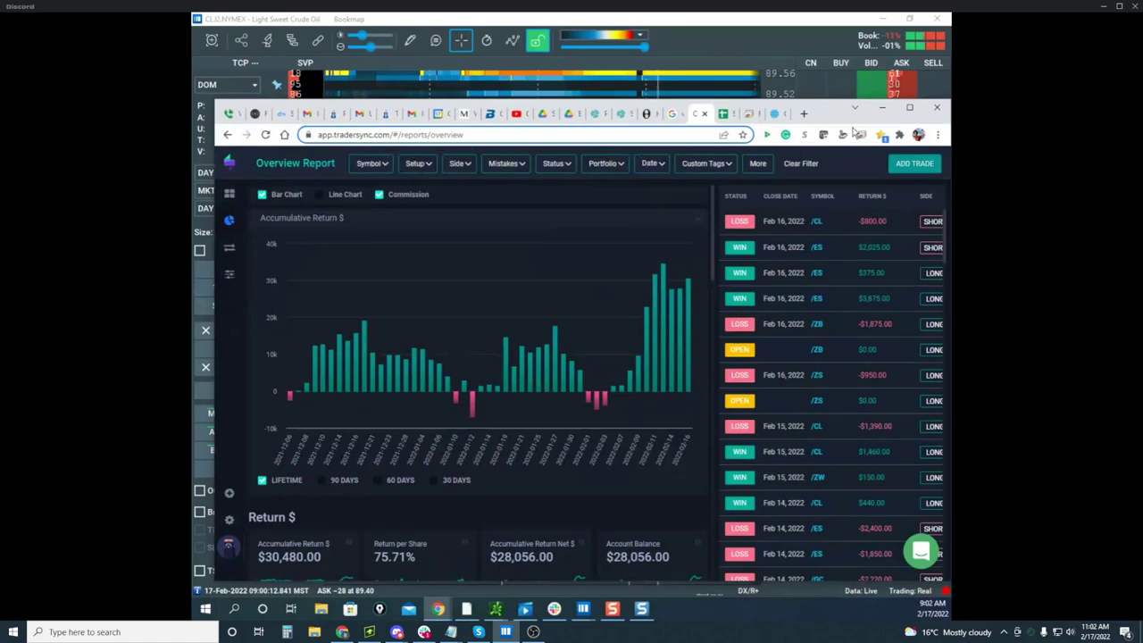
key(alt+Tab)
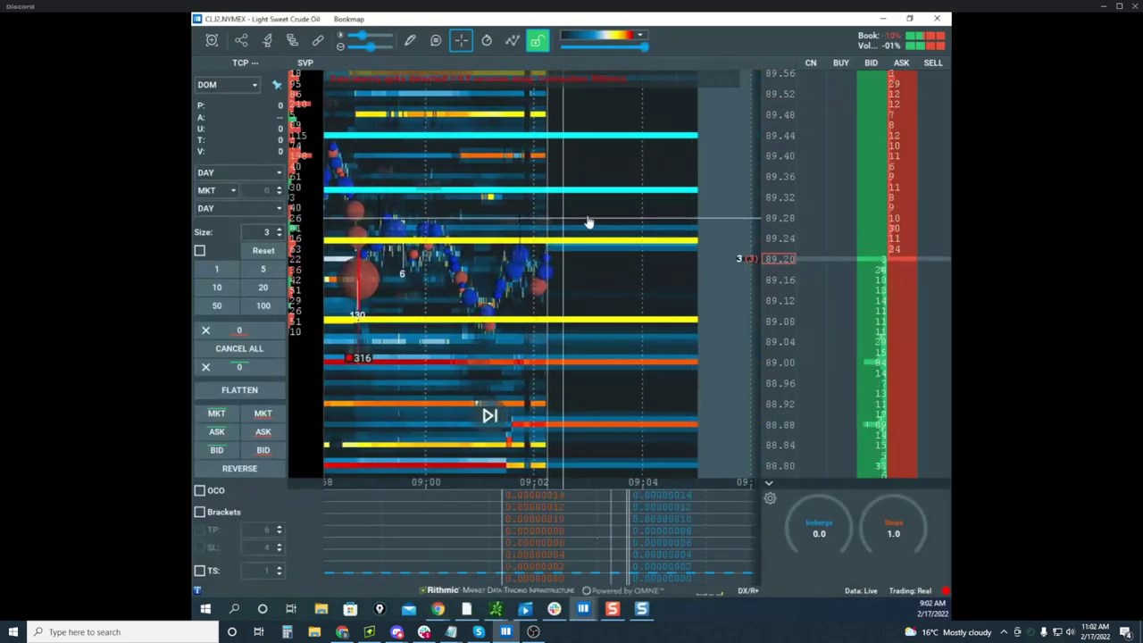
Examine the resting liquidity above and below the current price on the crude oil heatmap over a wider price range
scroll(738, 219, down, 2)
scroll(782, 211, down, 3)
drag(705, 220, 455, 206)
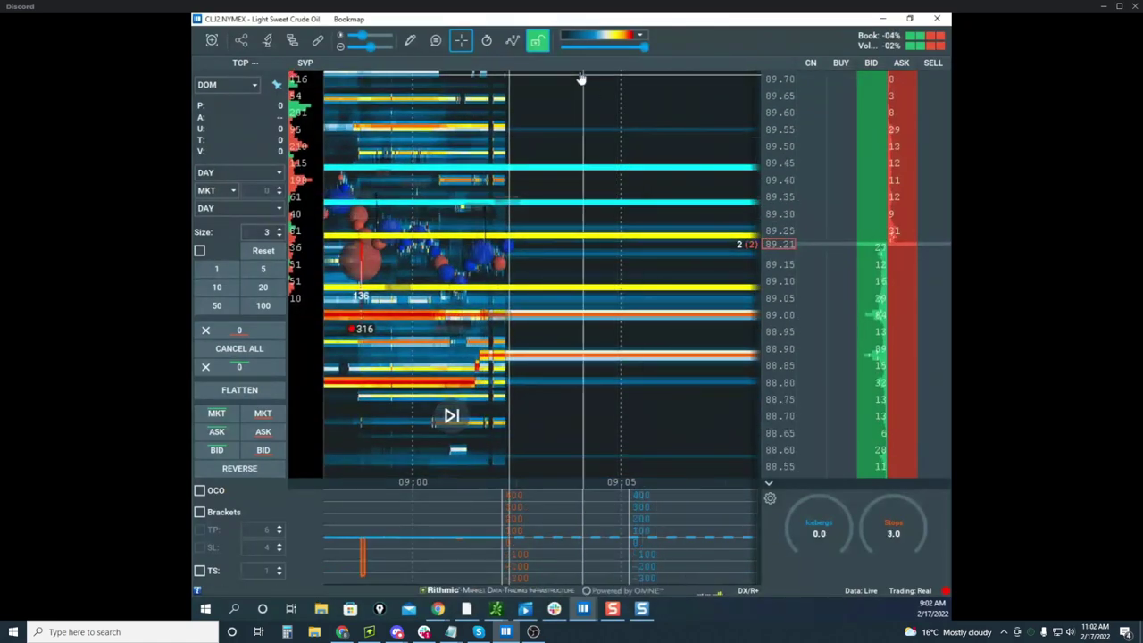
scroll(638, 212, down, 3)
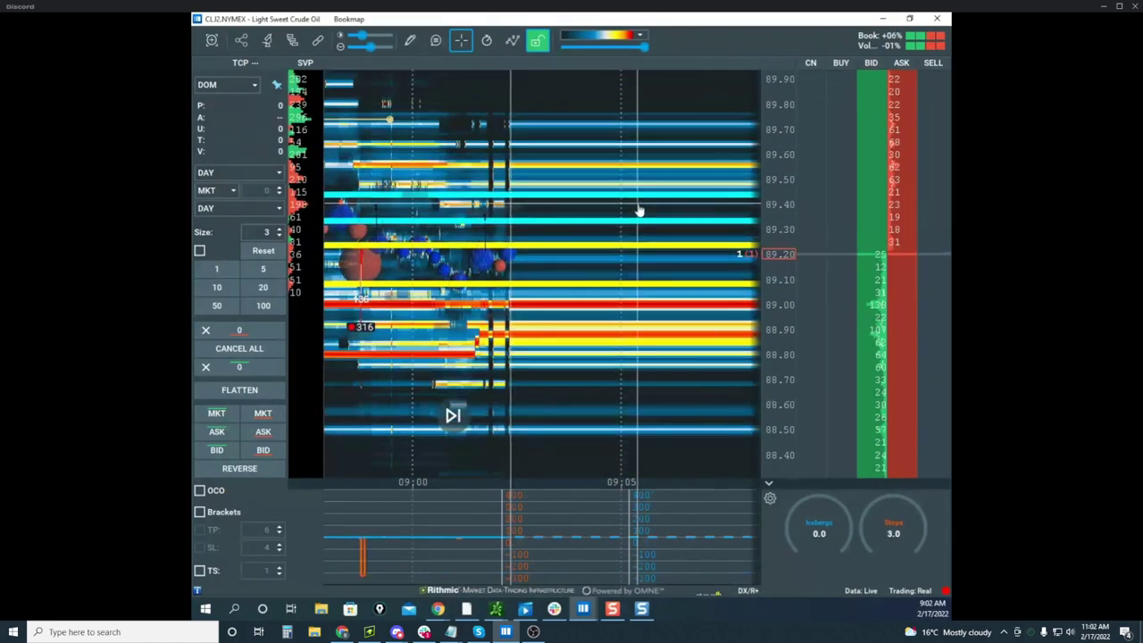
scroll(775, 204, up, 2)
drag(725, 207, 580, 243)
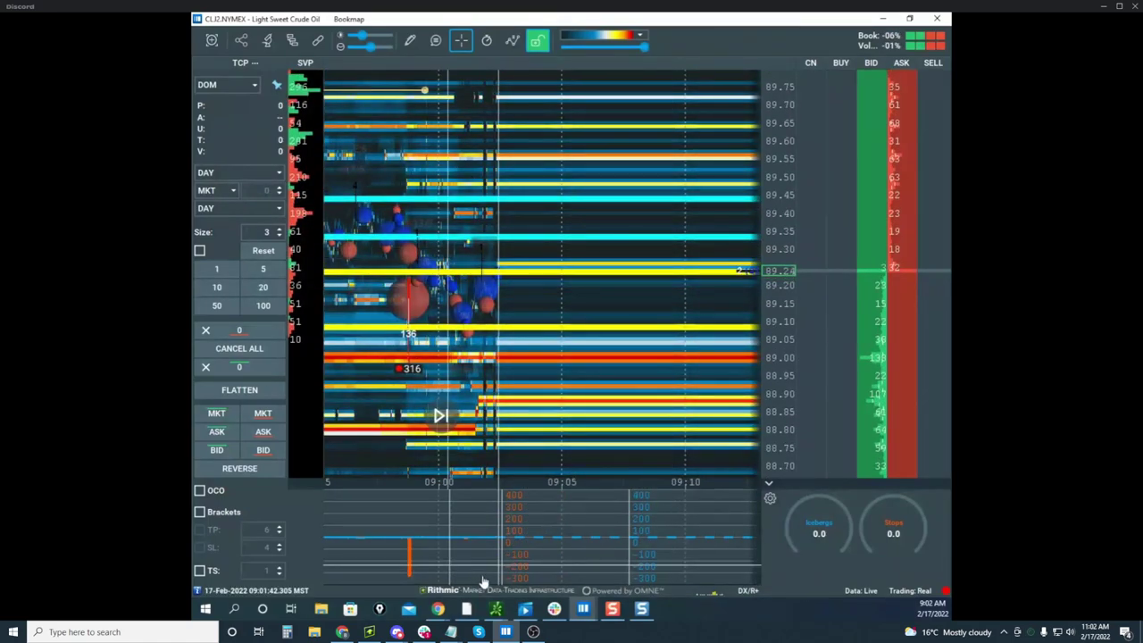
Check the long position and its stop on the E-Mini S&P 500 heatmap, and move that window away
mouse_move(579, 609)
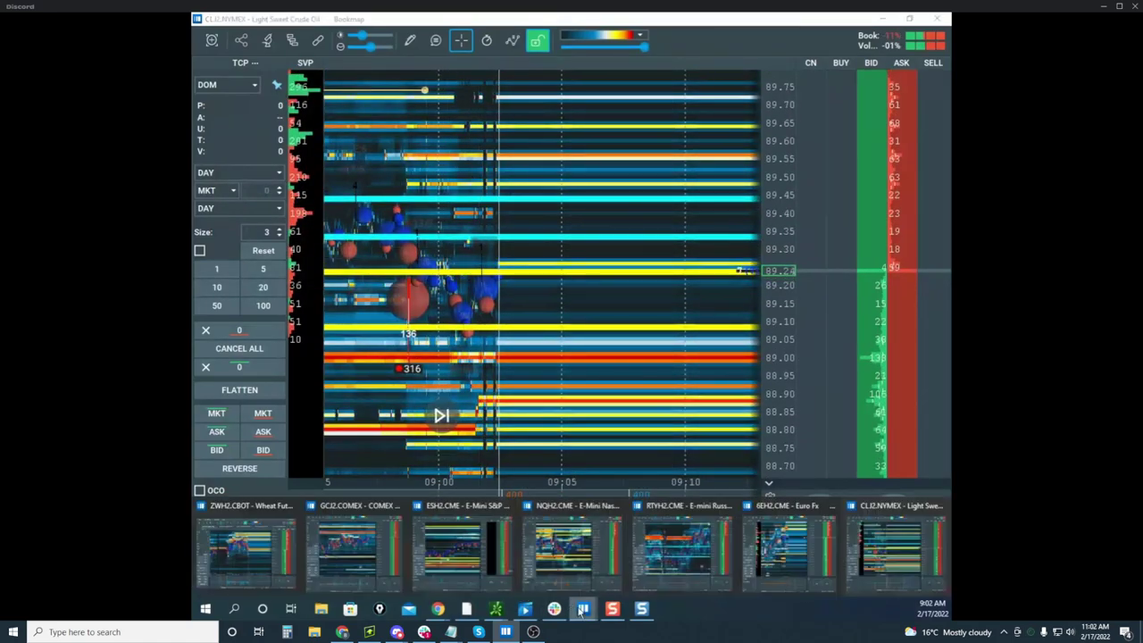
click(512, 563)
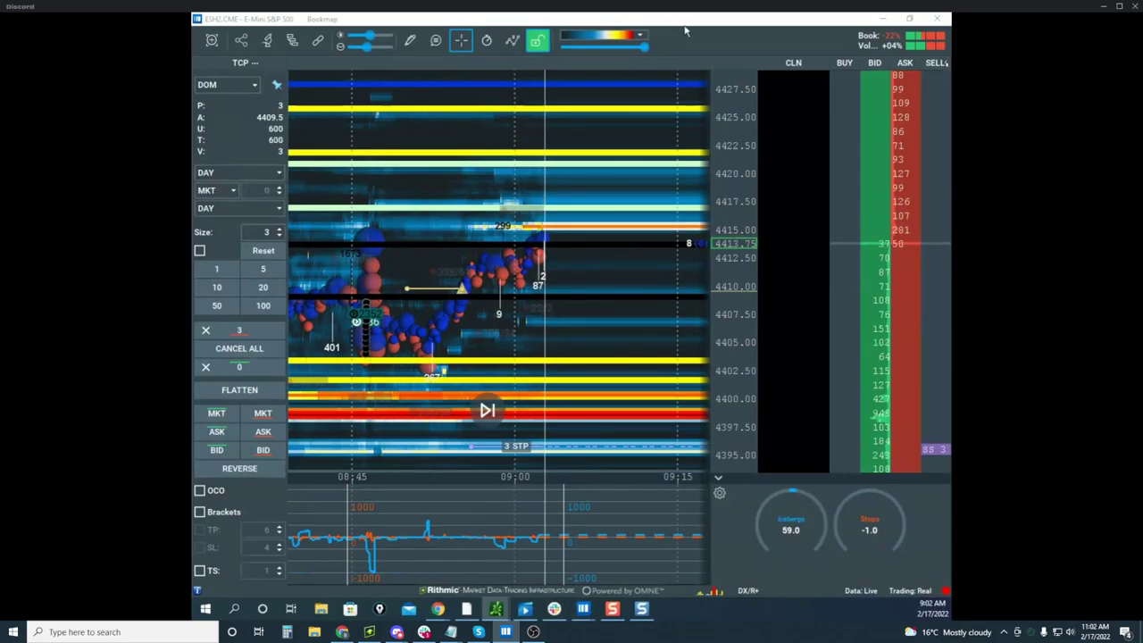
drag(685, 32, 0, 123)
Circle the price action between the two yellow lines on the crude oil heatmap, draw upward and downward breakout paths, and clear the annotations
scroll(789, 224, up, 3)
drag(607, 234, 663, 237)
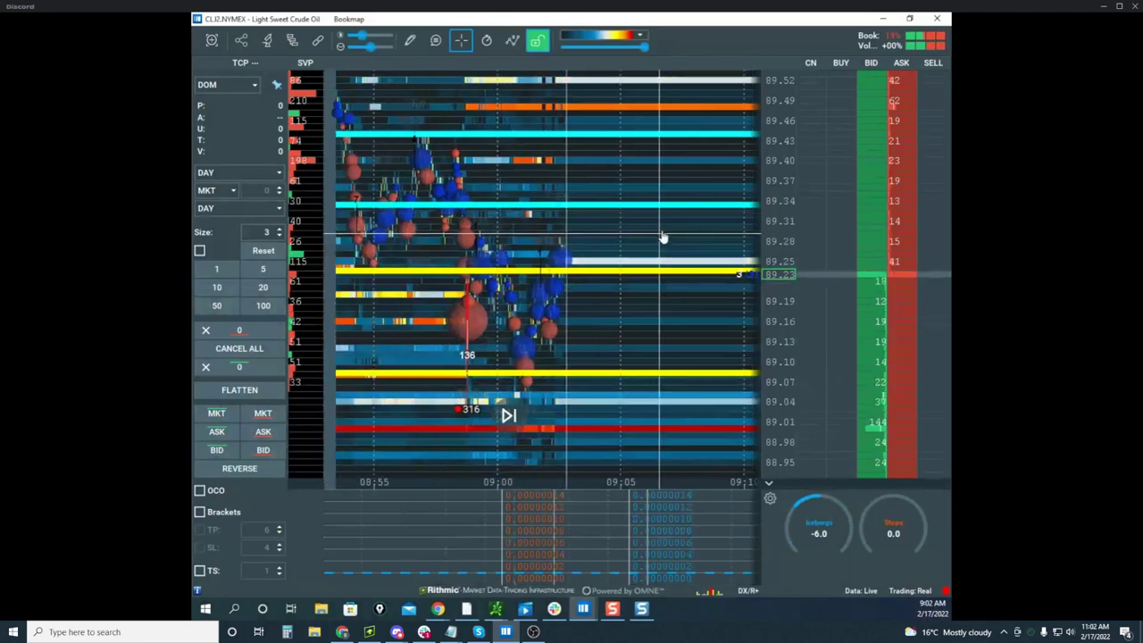
scroll(777, 231, down, 1)
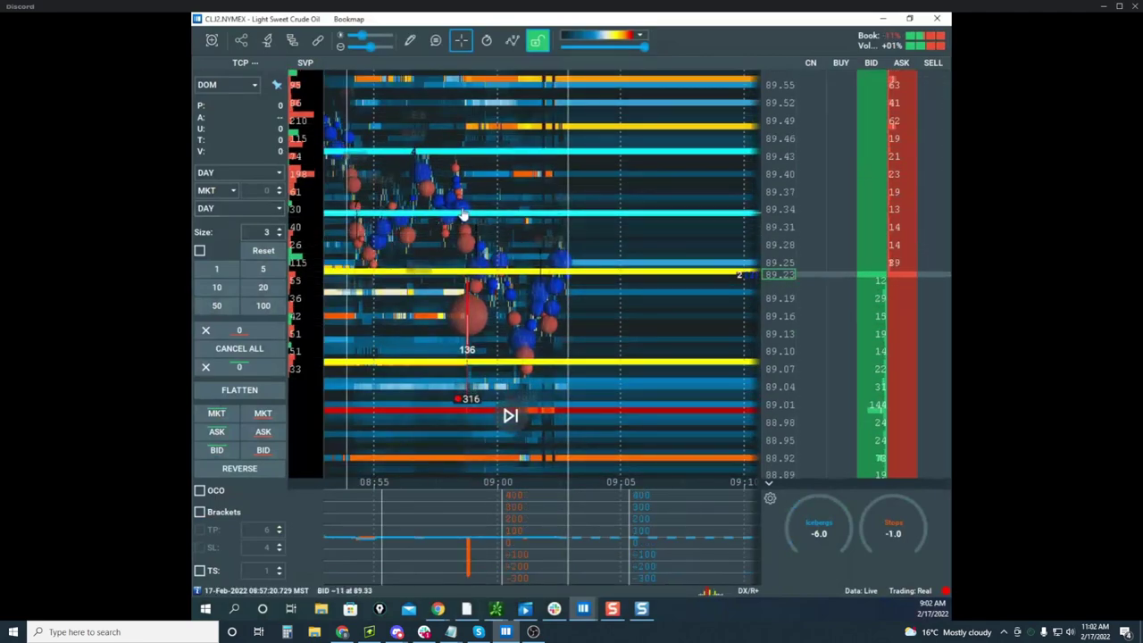
scroll(768, 223, down, 1)
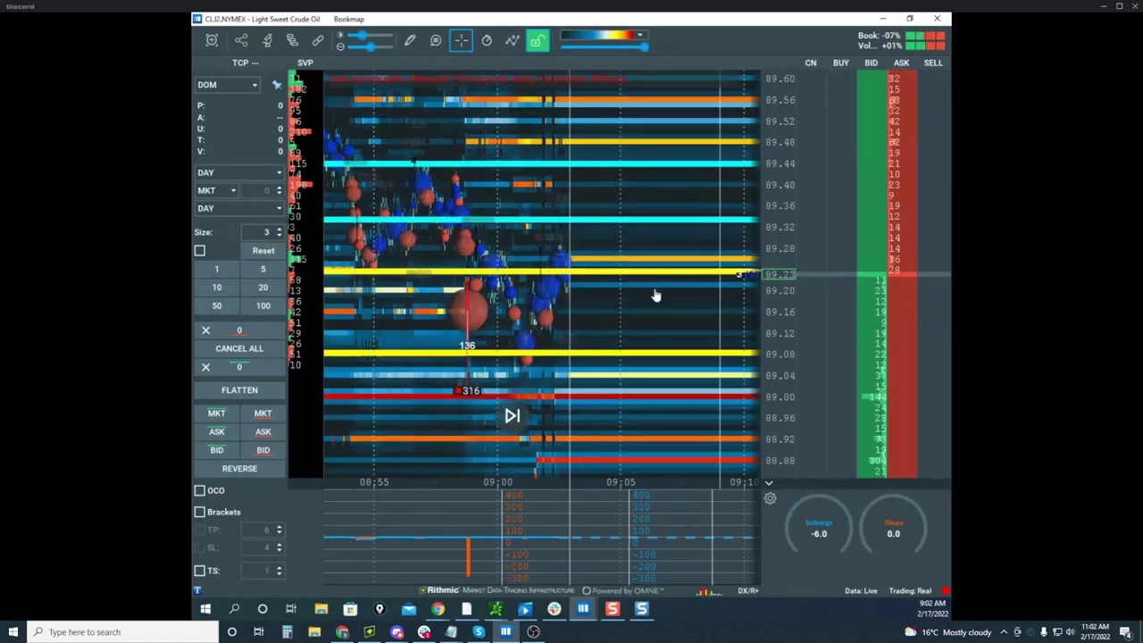
key(ctrl+2)
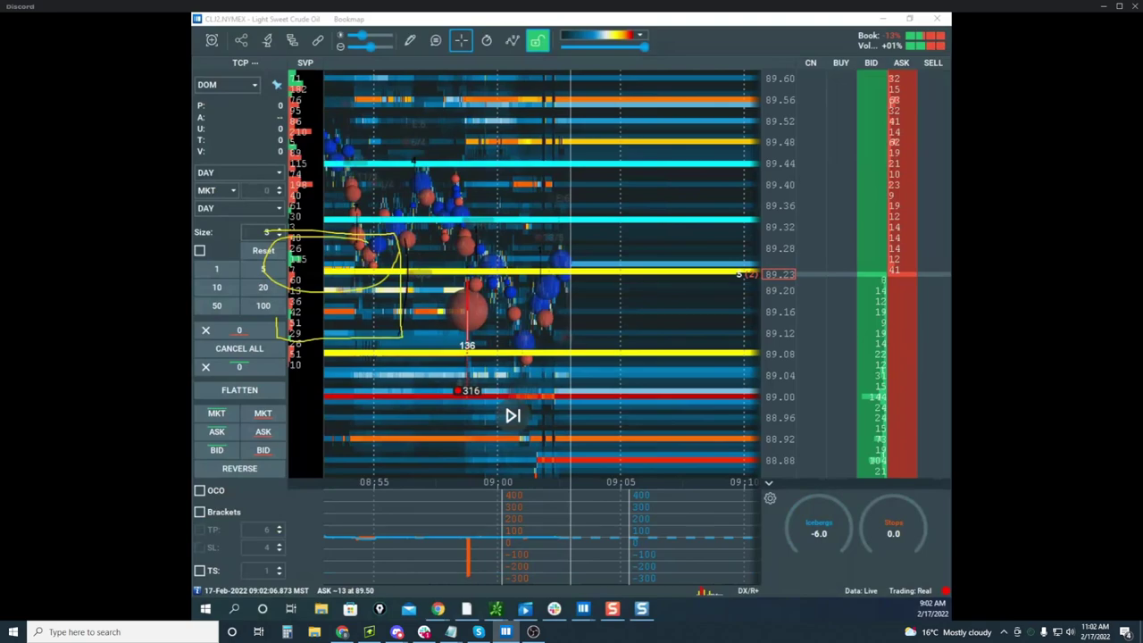
mouse_move(588, 266)
mouse_down()
mouse_move(426, 344)
mouse_move(596, 353)
mouse_move(623, 81)
mouse_move(608, 370)
mouse_move(630, 525)
mouse_up()
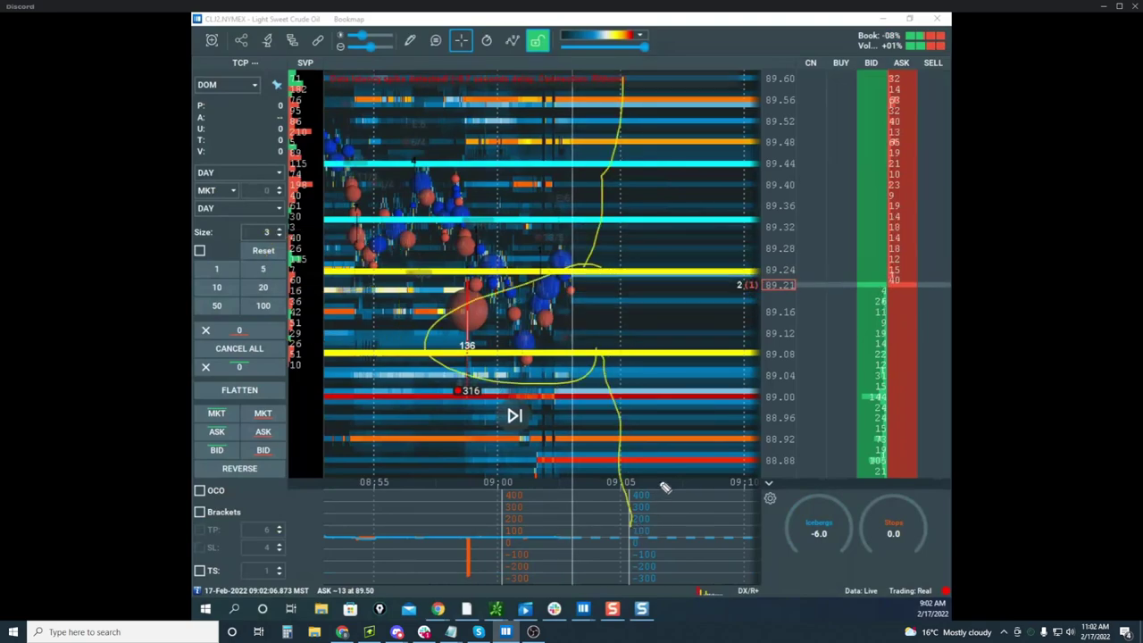
key(Escape)
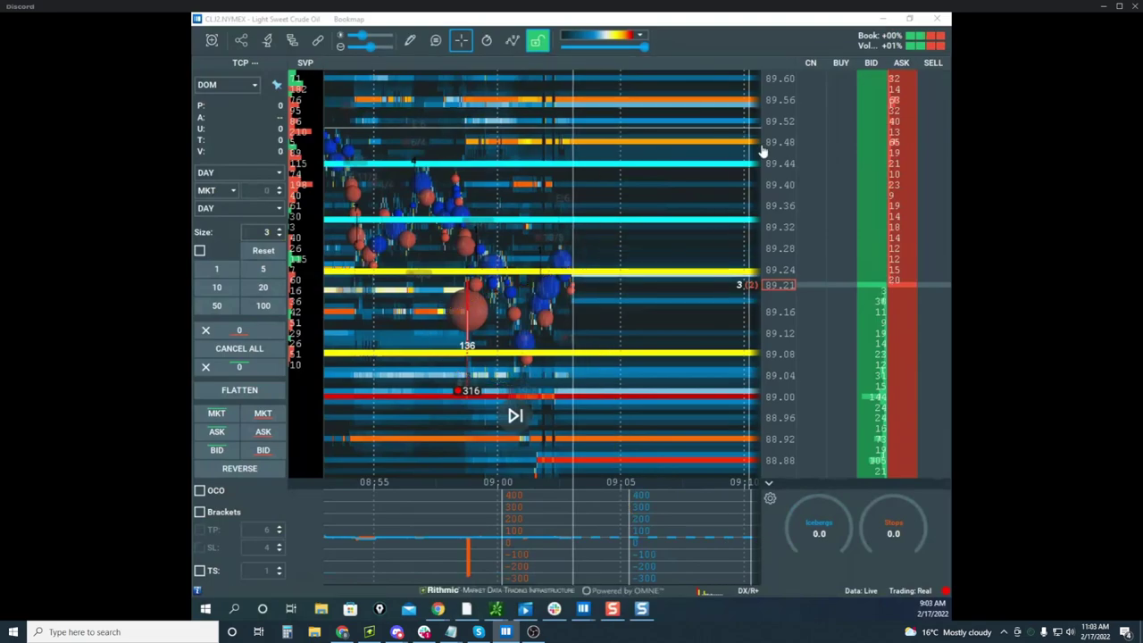
Examine the crude oil price action and resting orders between the yellow and cyan lines at a closer price scale
scroll(771, 153, up, 2)
scroll(767, 183, down, 2)
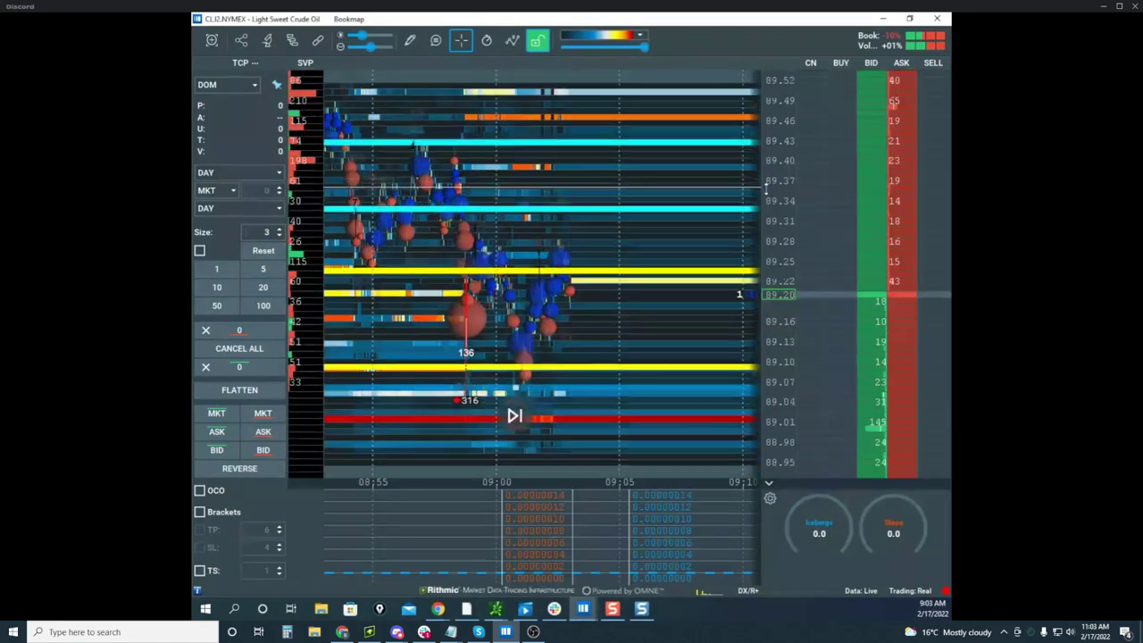
scroll(632, 199, up, 3)
drag(757, 226, 724, 234)
scroll(773, 224, up, 2)
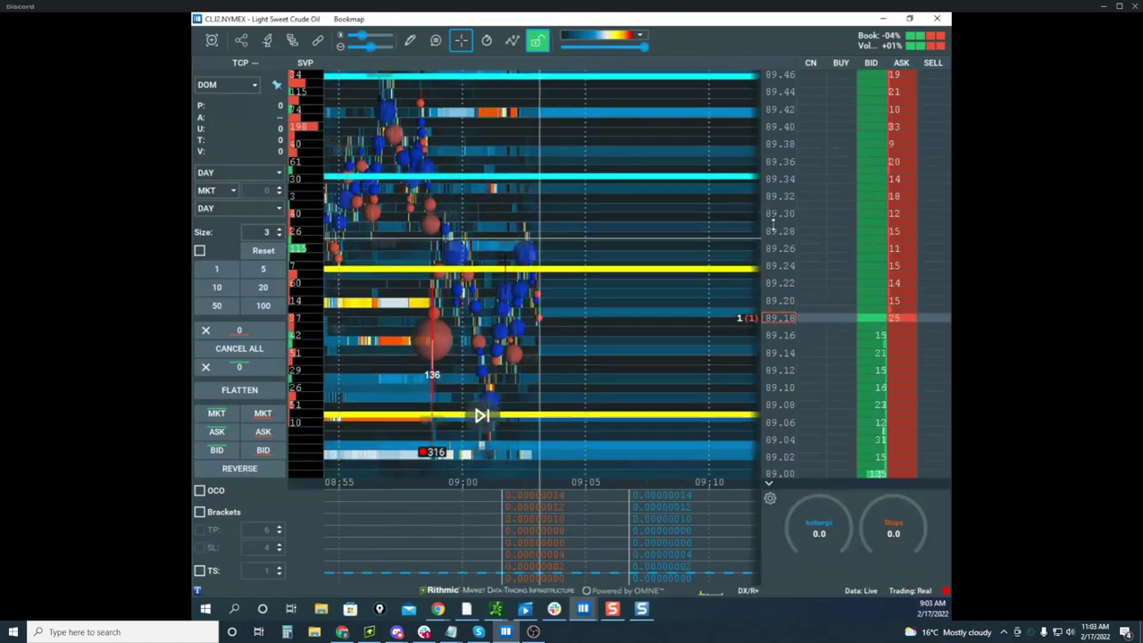
drag(602, 229, 641, 212)
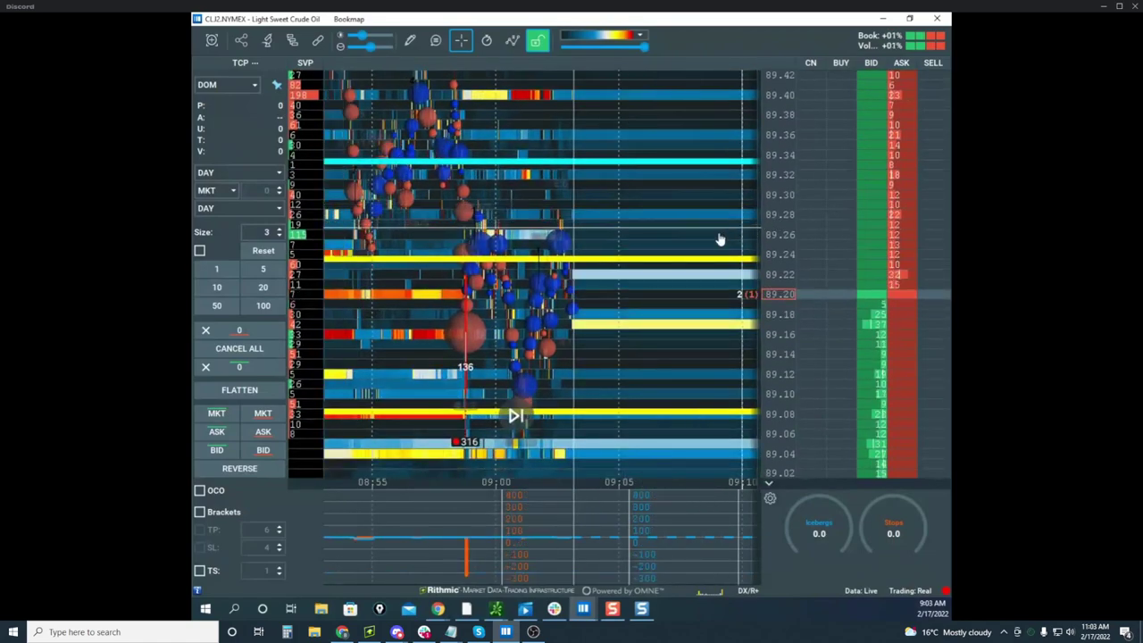
scroll(719, 238, up, 2)
drag(759, 233, 680, 229)
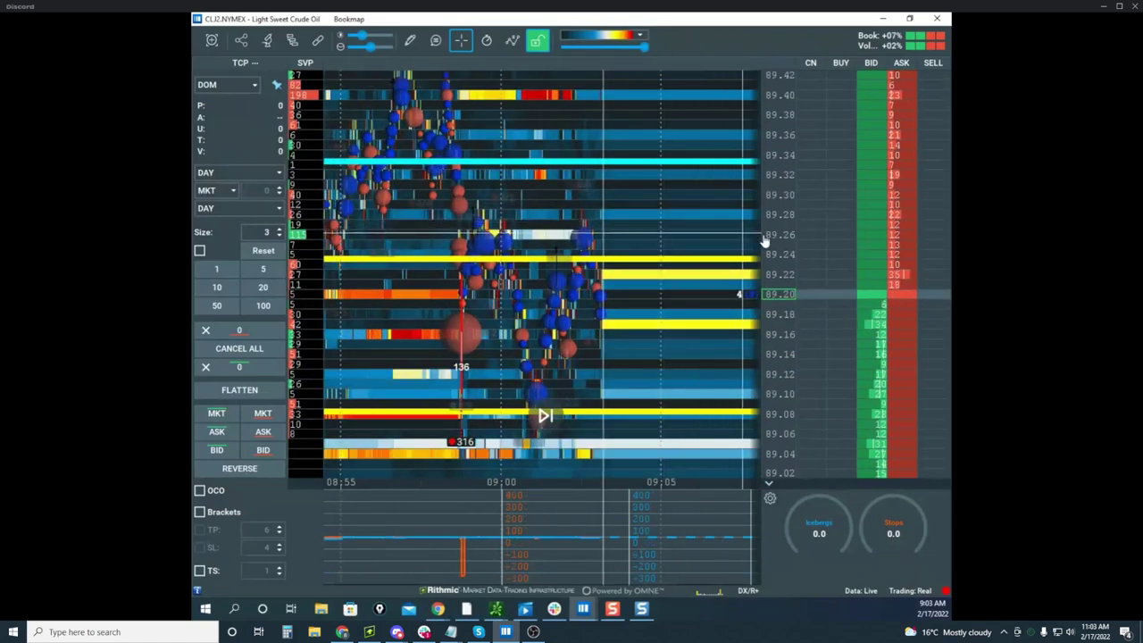
scroll(766, 240, up, 3)
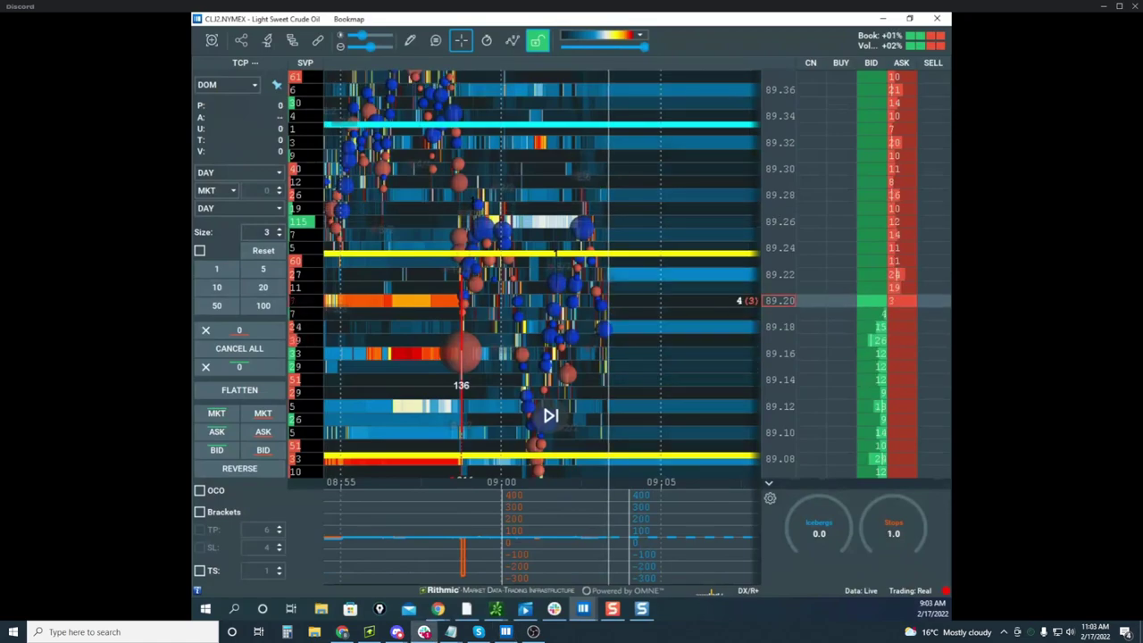
drag(455, 297, 250, 616)
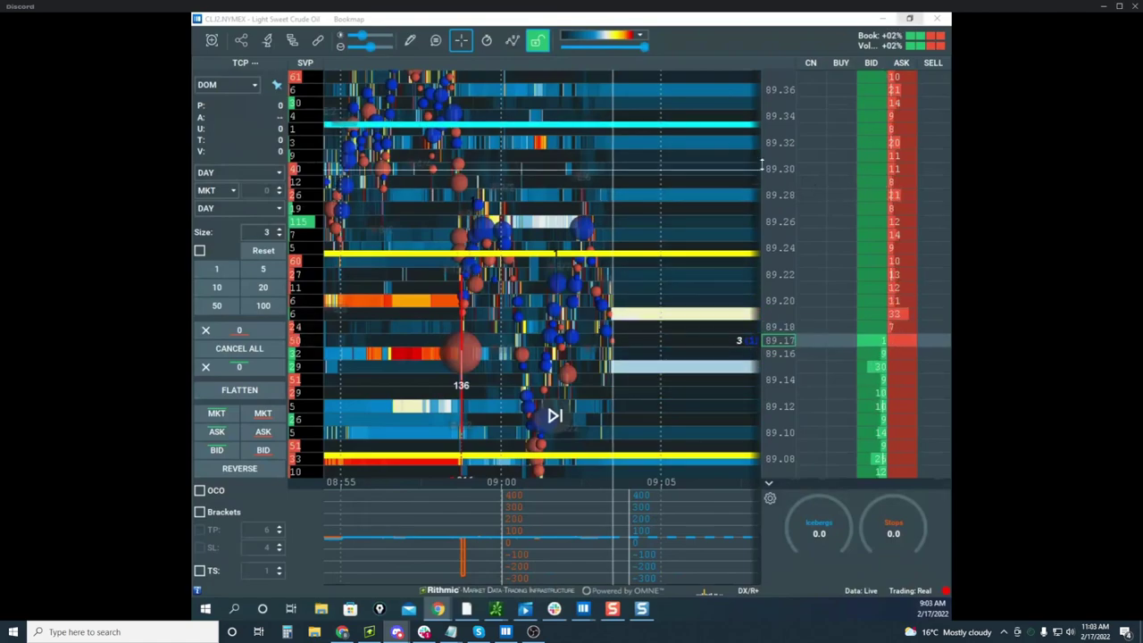
drag(780, 230, 676, 327)
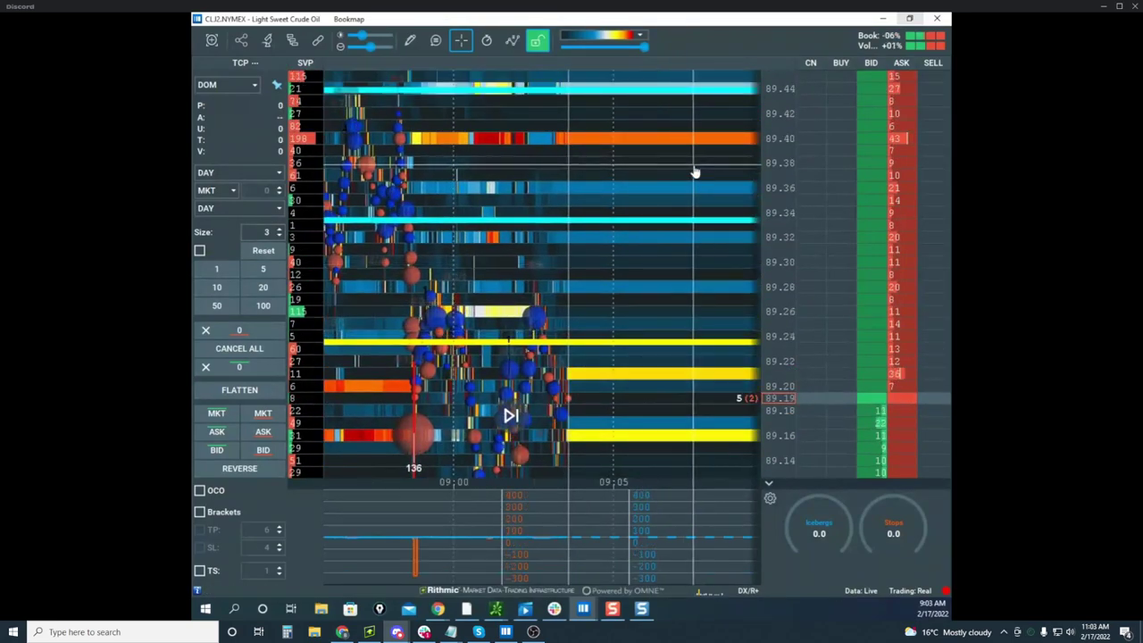
scroll(773, 239, down, 1)
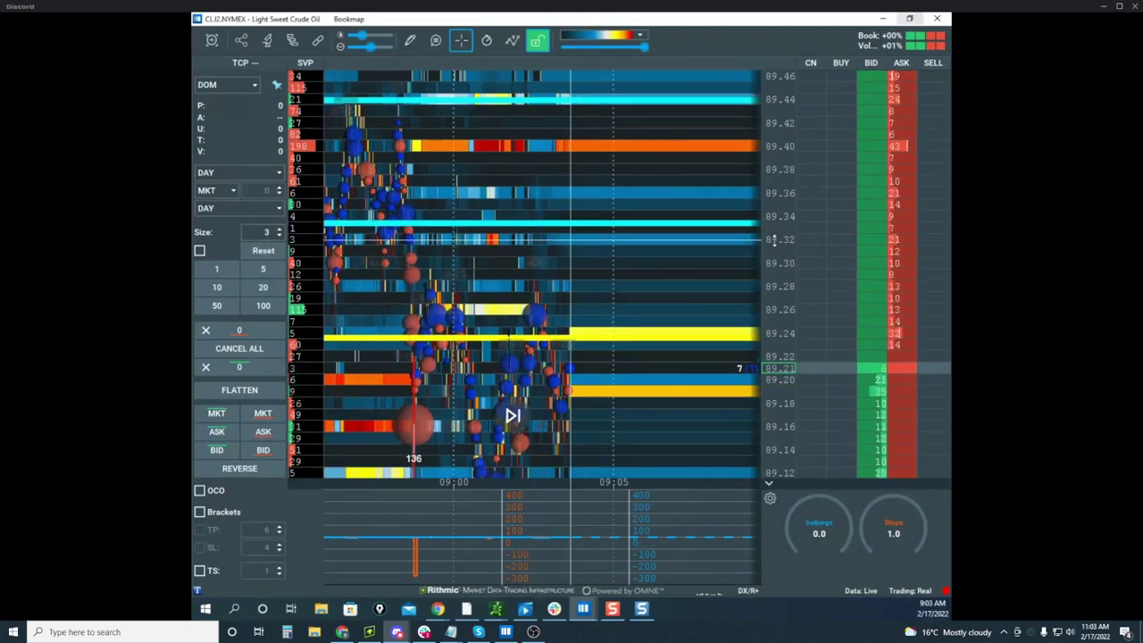
Place a buy stop order for 3 contracts at about 89.54 on the Light Sweet Crude Oil price ladder
scroll(776, 241, down, 2)
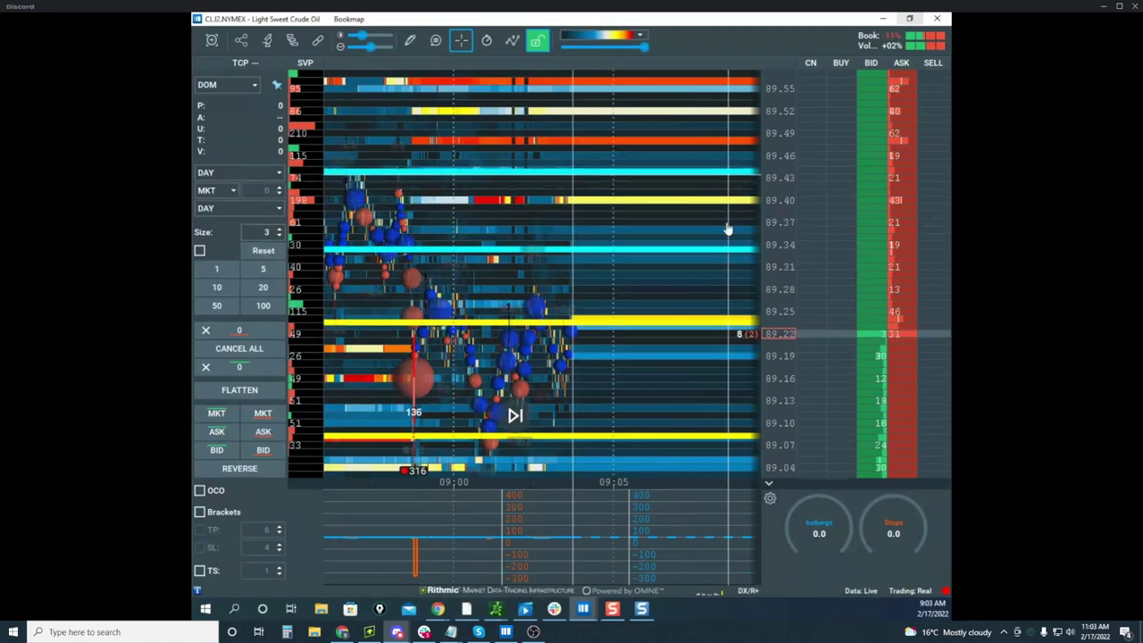
drag(854, 117, 844, 95)
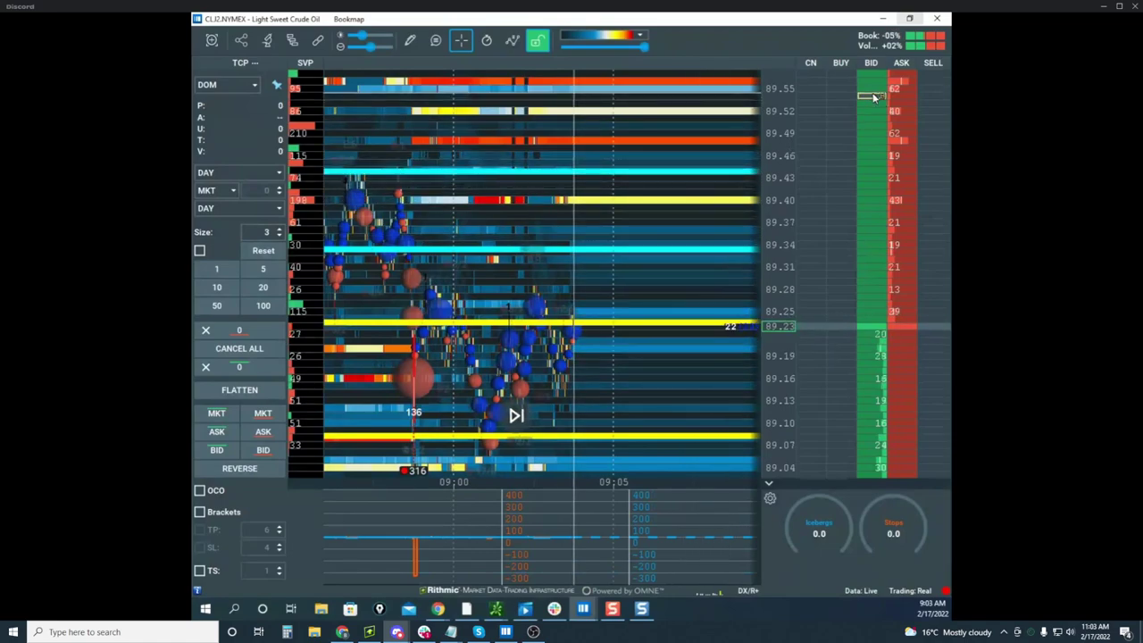
scroll(782, 128, down, 5)
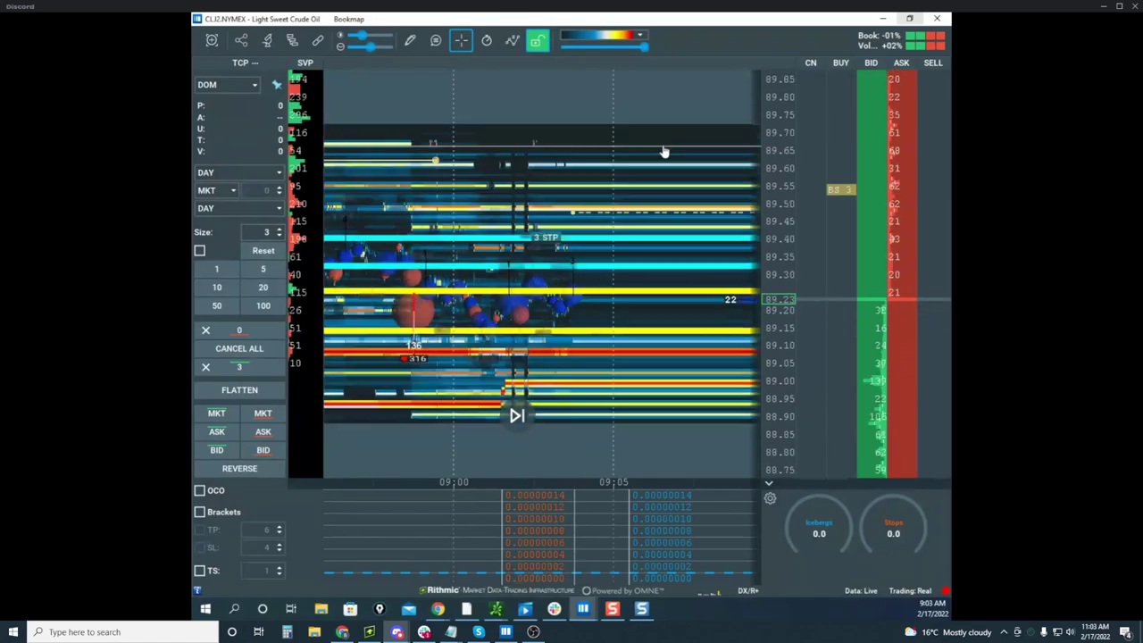
Examine the crude oil heatmap around the current price, followed by the recent order flow on the E-Mini S&P 500 chart
scroll(767, 170, up, 3)
drag(624, 223, 607, 191)
scroll(561, 222, down, 2)
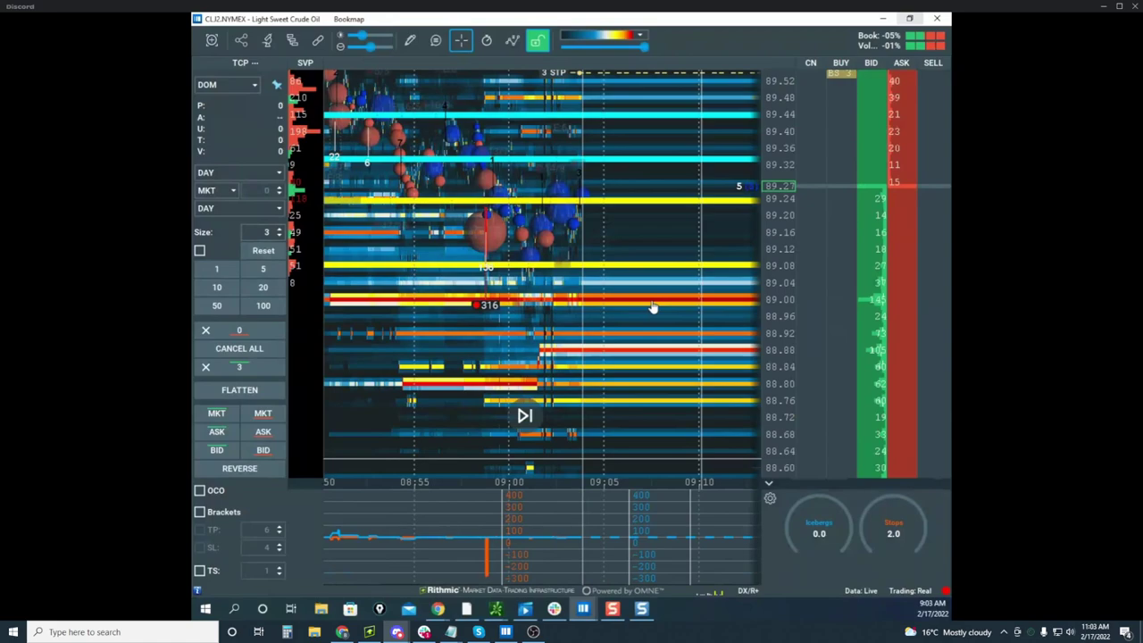
drag(653, 307, 647, 358)
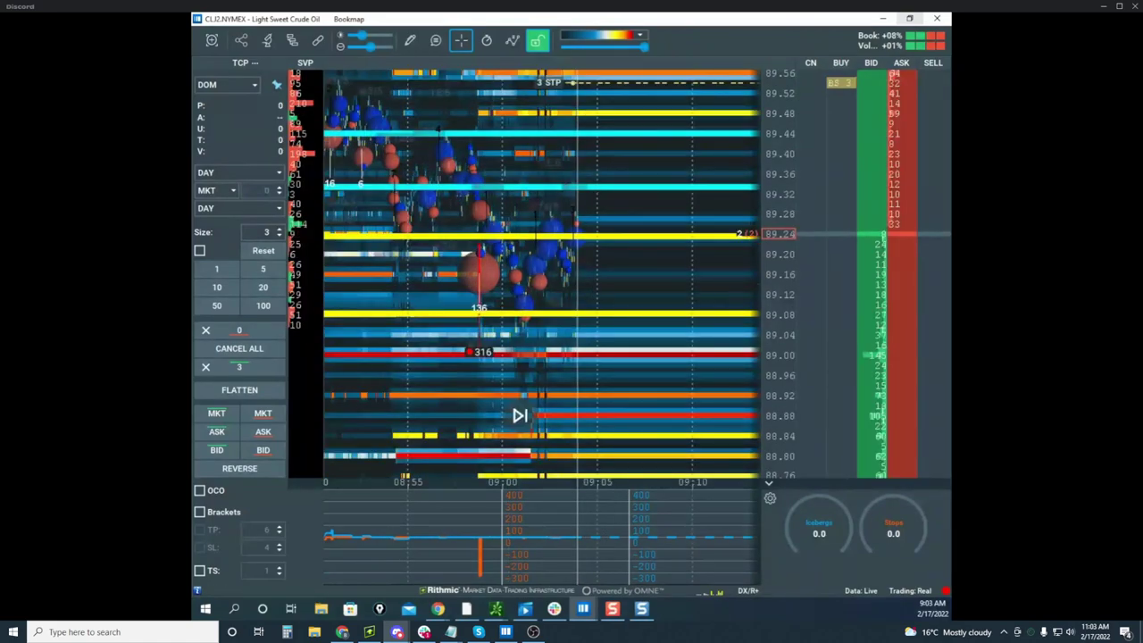
drag(286, 141, 726, 87)
click(872, 82)
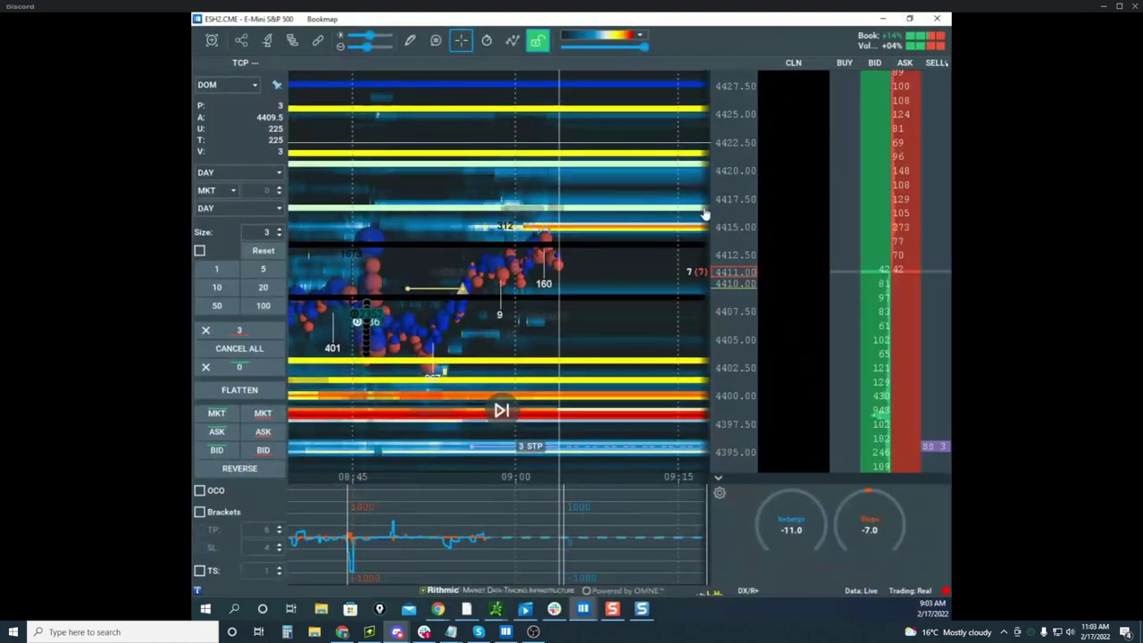
scroll(727, 189, up, 4)
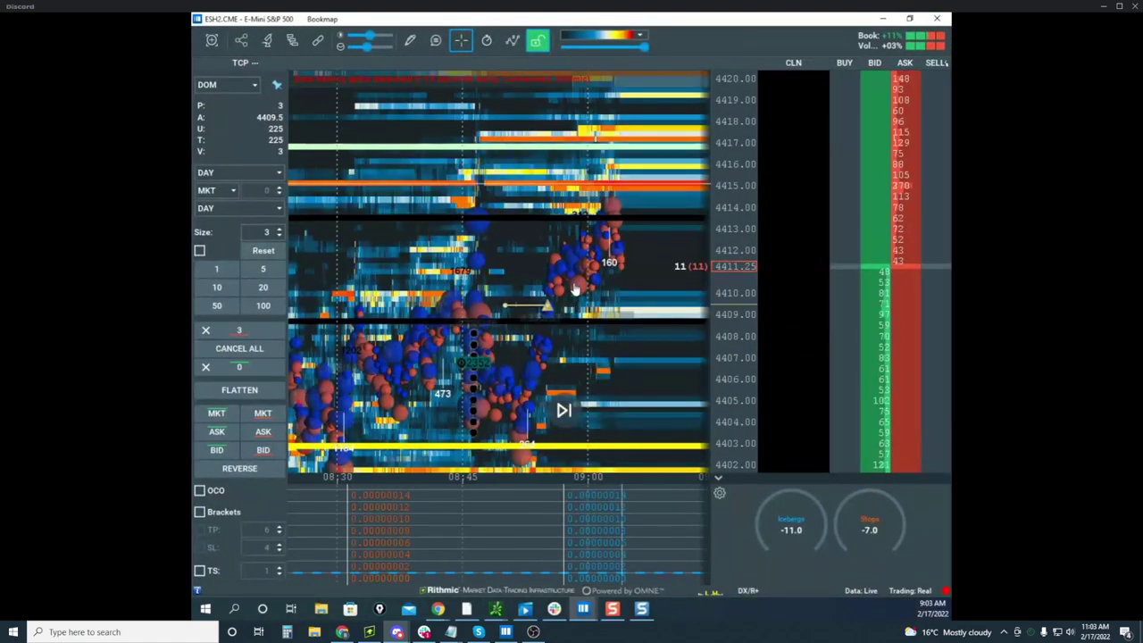
drag(611, 244, 601, 178)
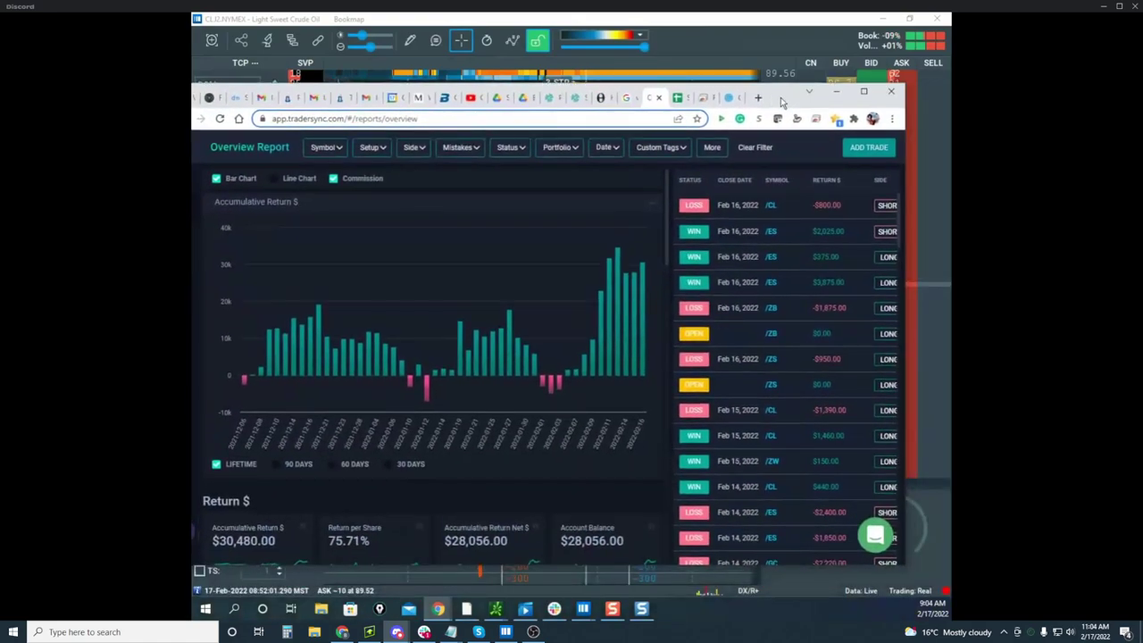
Maximize the TraderSync Overview Report and mark the early-February drawdown and the following climb on the Accumulative Return chart
click(864, 91)
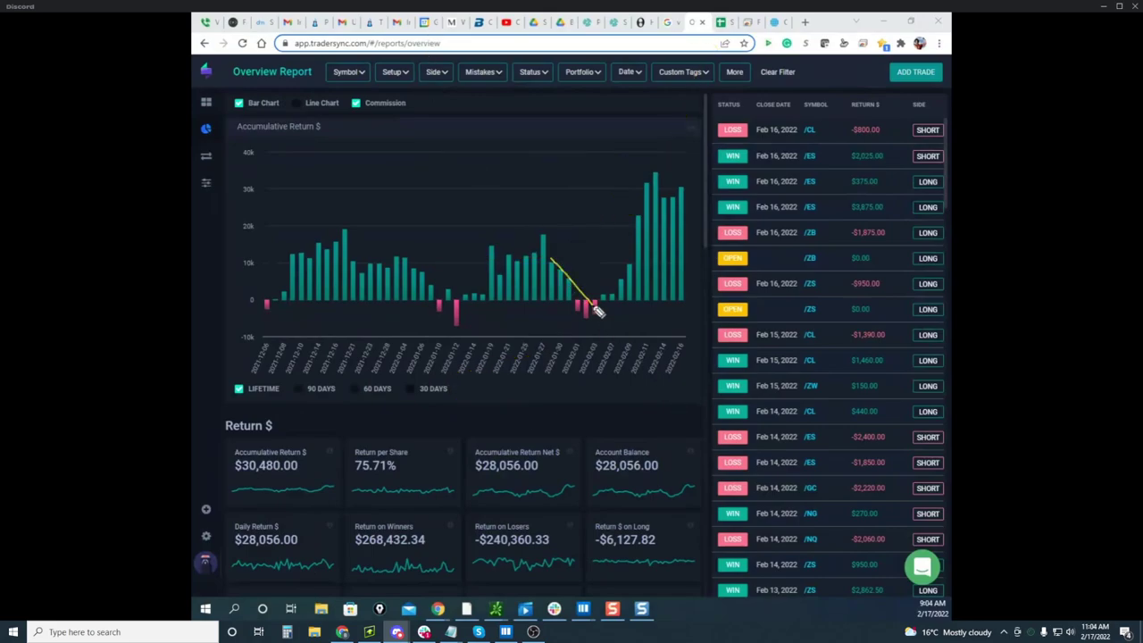
drag(600, 286, 597, 327)
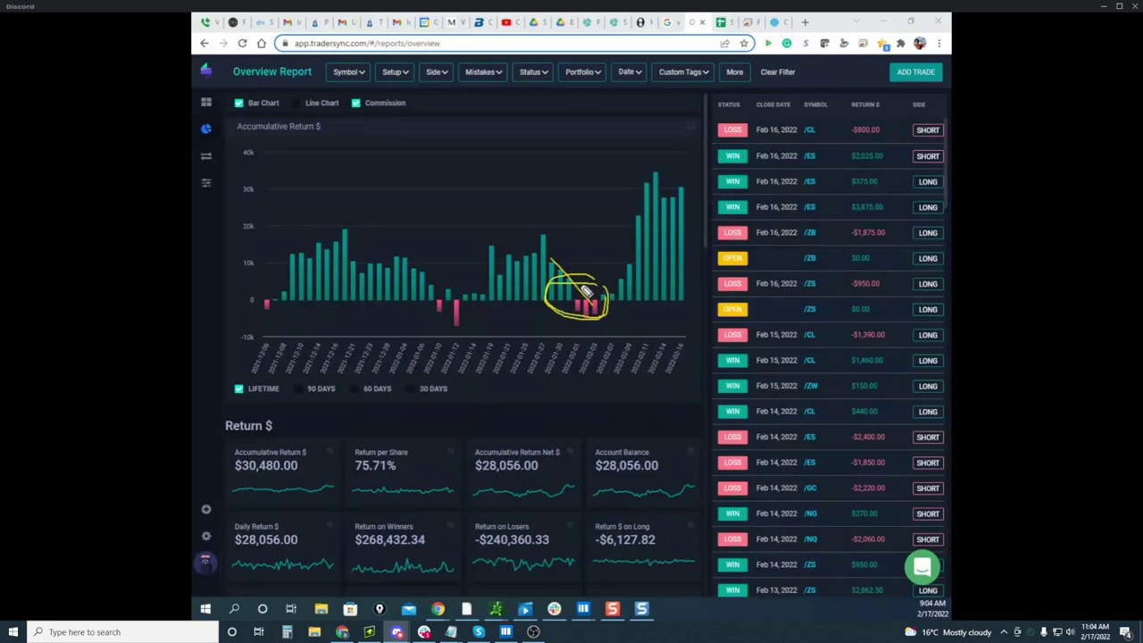
drag(585, 290, 600, 306)
mouse_move(598, 286)
mouse_down()
mouse_move(639, 330)
mouse_move(714, 85)
mouse_up()
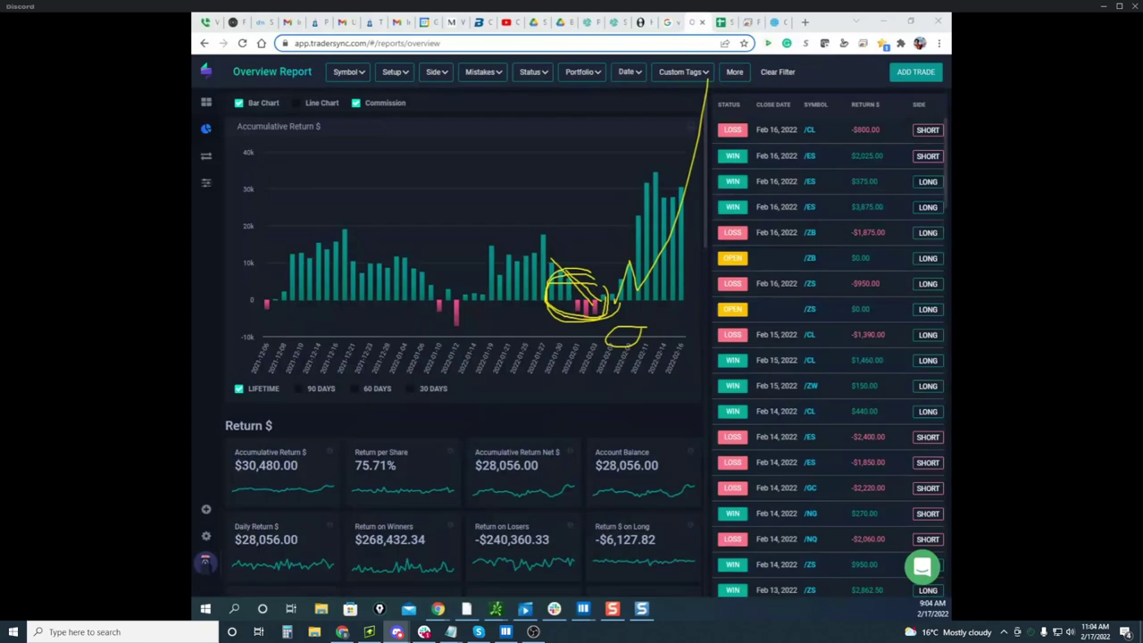
key(Escape)
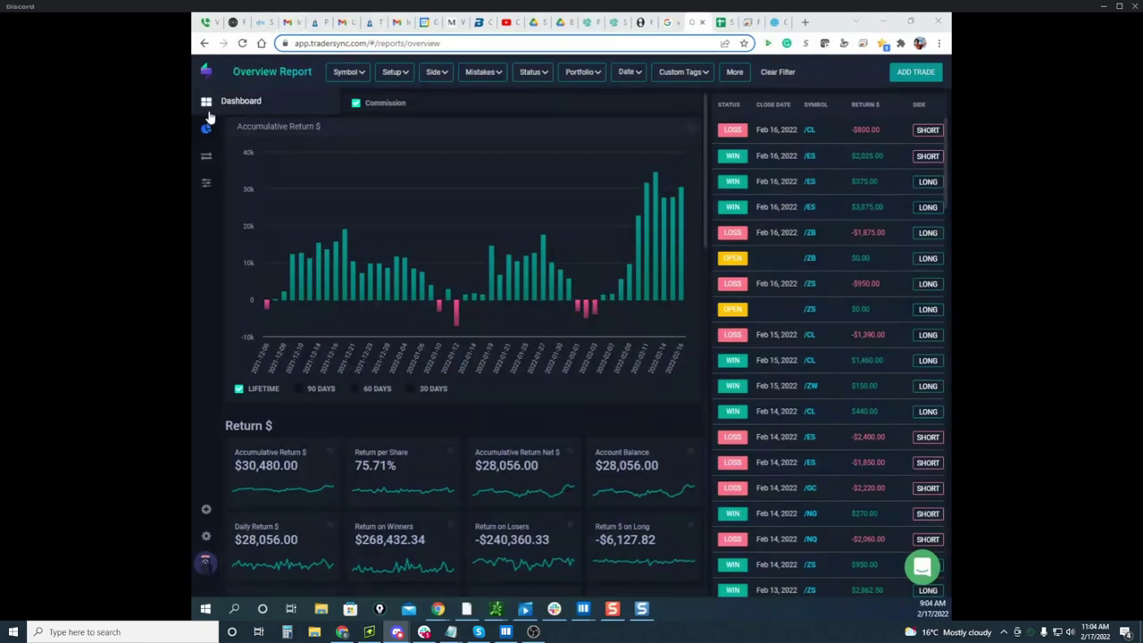
Review the Hourly report and the dashboard's trade list, and return to the Hourly report to inspect the 09:00 bar
mouse_move(209, 131)
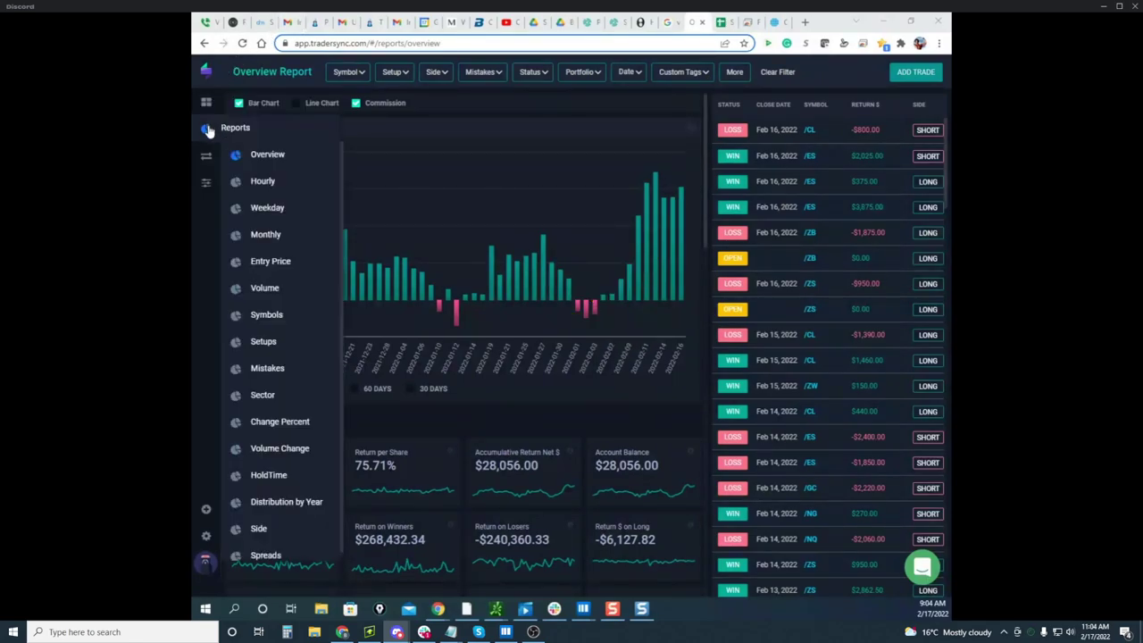
click(263, 181)
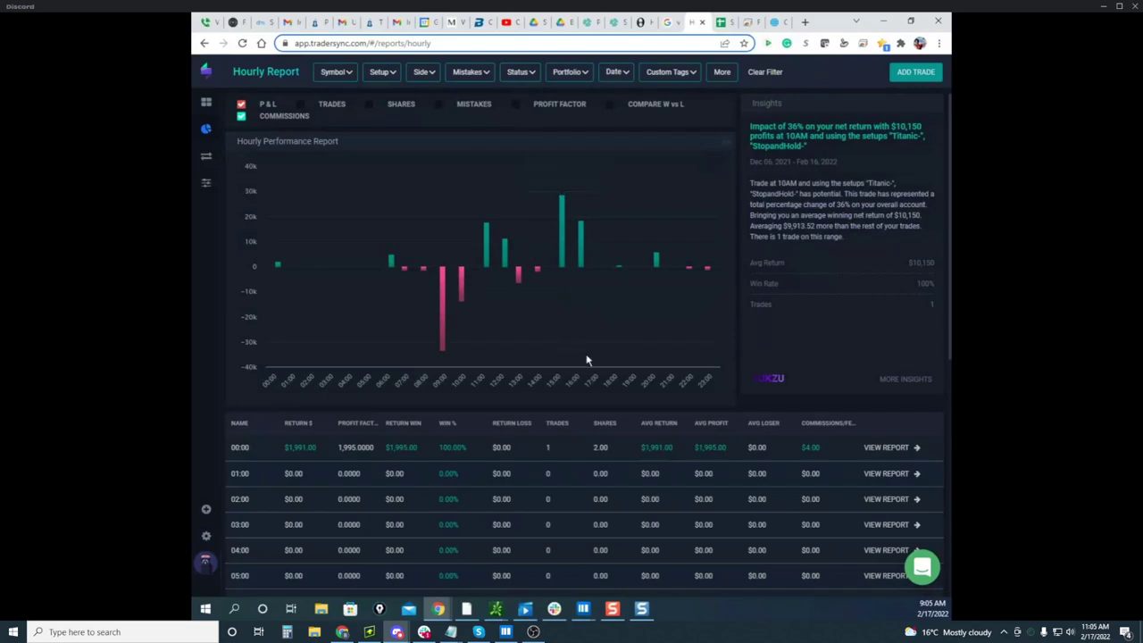
click(207, 101)
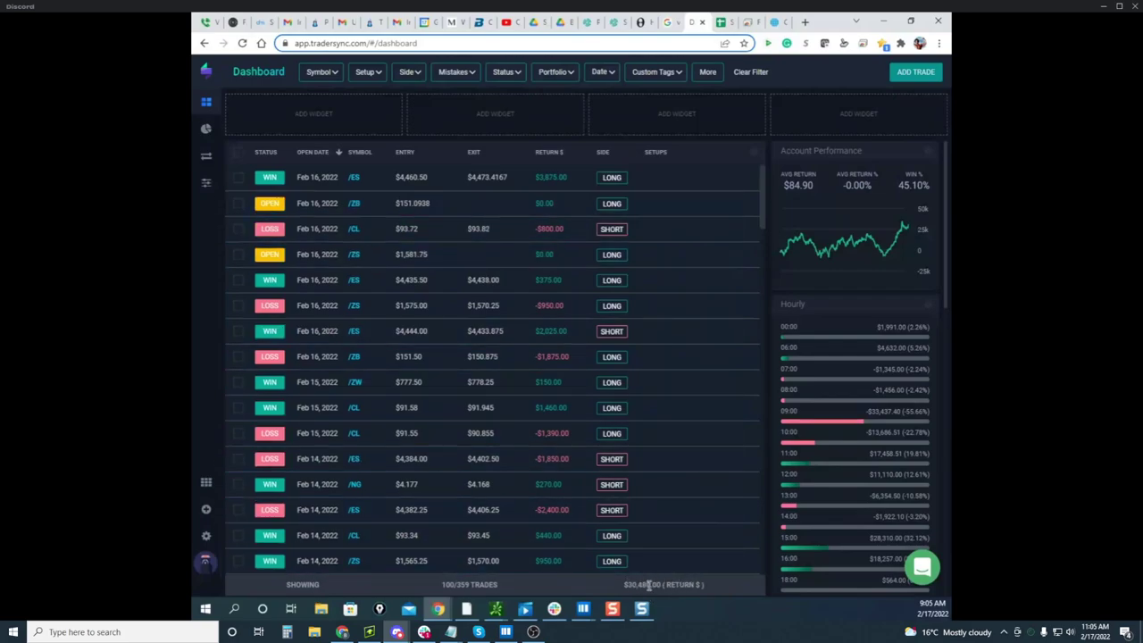
mouse_move(208, 131)
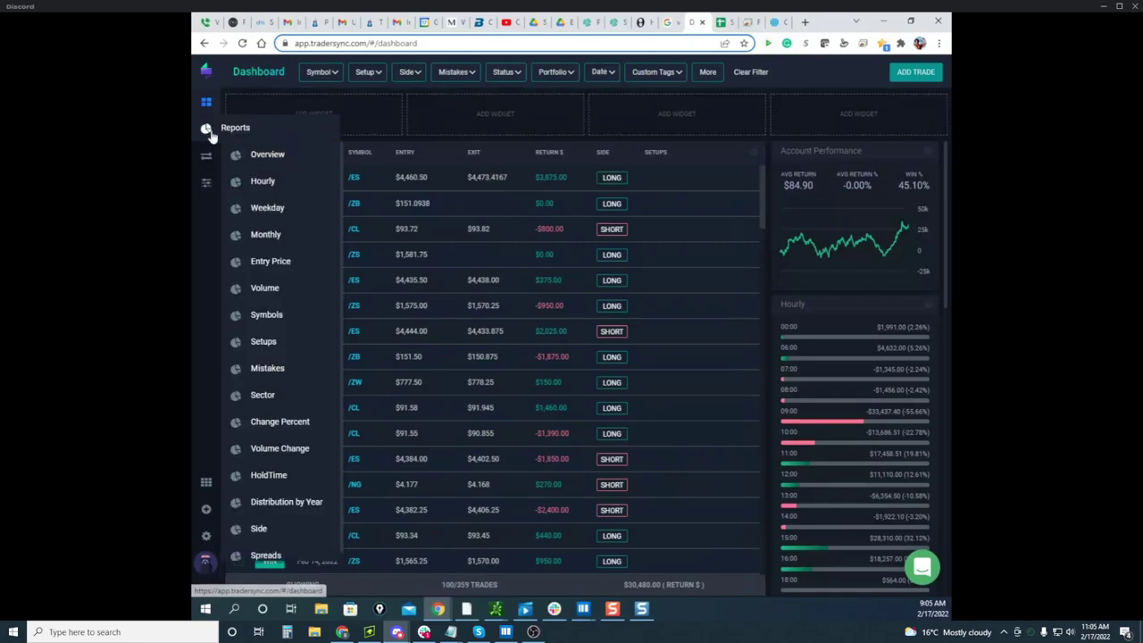
click(254, 182)
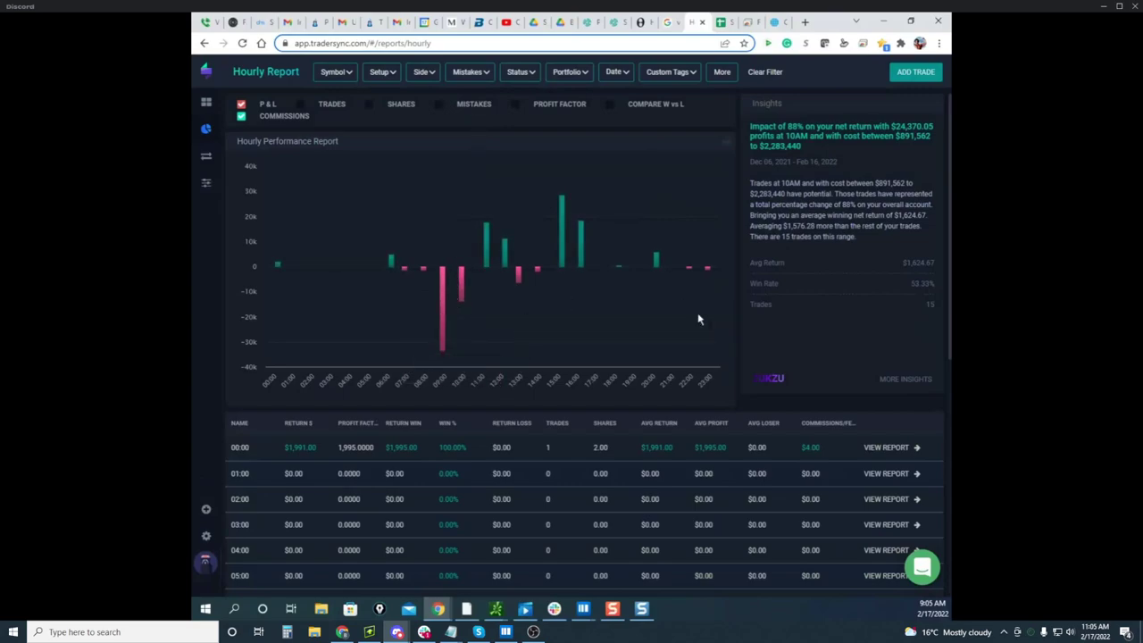
mouse_move(445, 347)
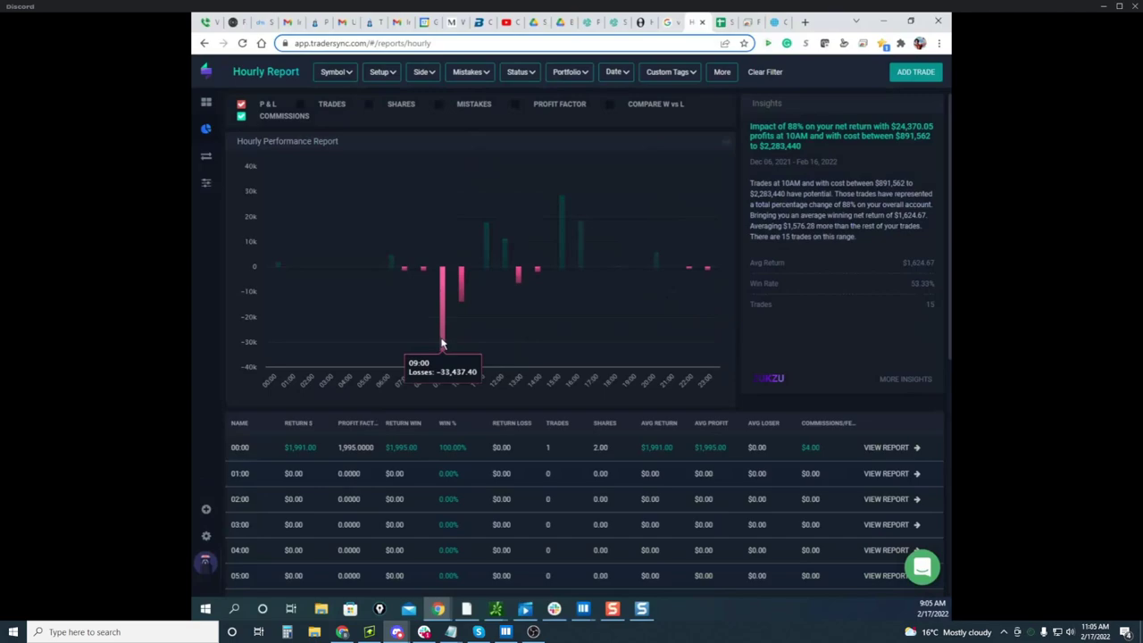
Clear the old pen marks and circle the 09:00 and 10:00 loss bars on the Hourly Performance chart
key(ctrl+2)
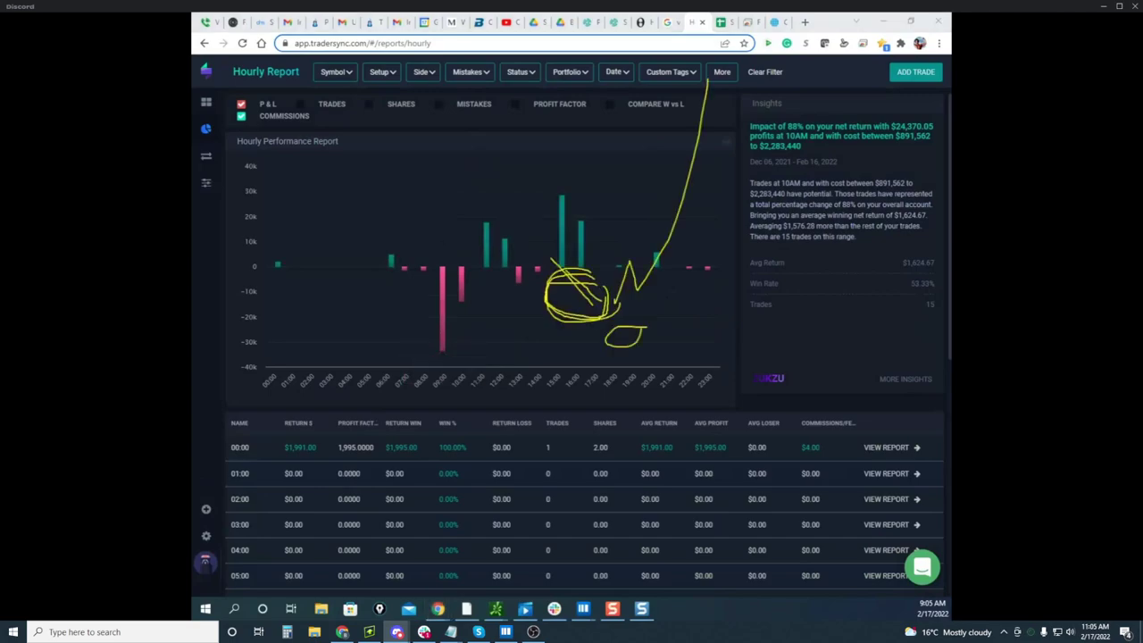
key(e)
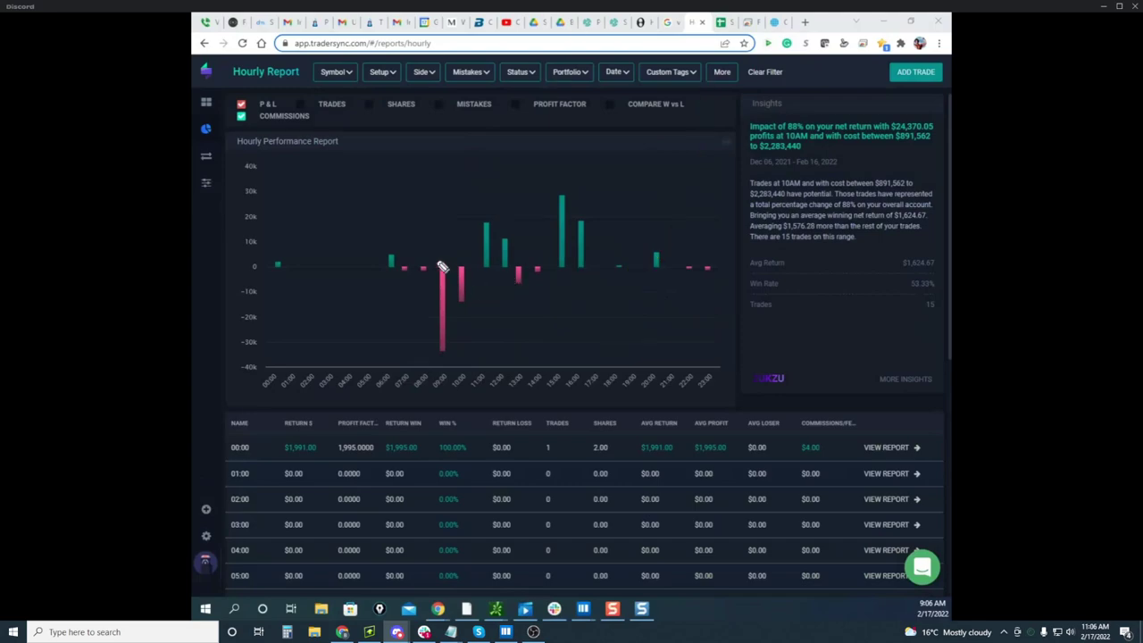
mouse_move(437, 260)
mouse_down()
mouse_move(429, 275)
mouse_move(462, 353)
mouse_move(493, 273)
mouse_up()
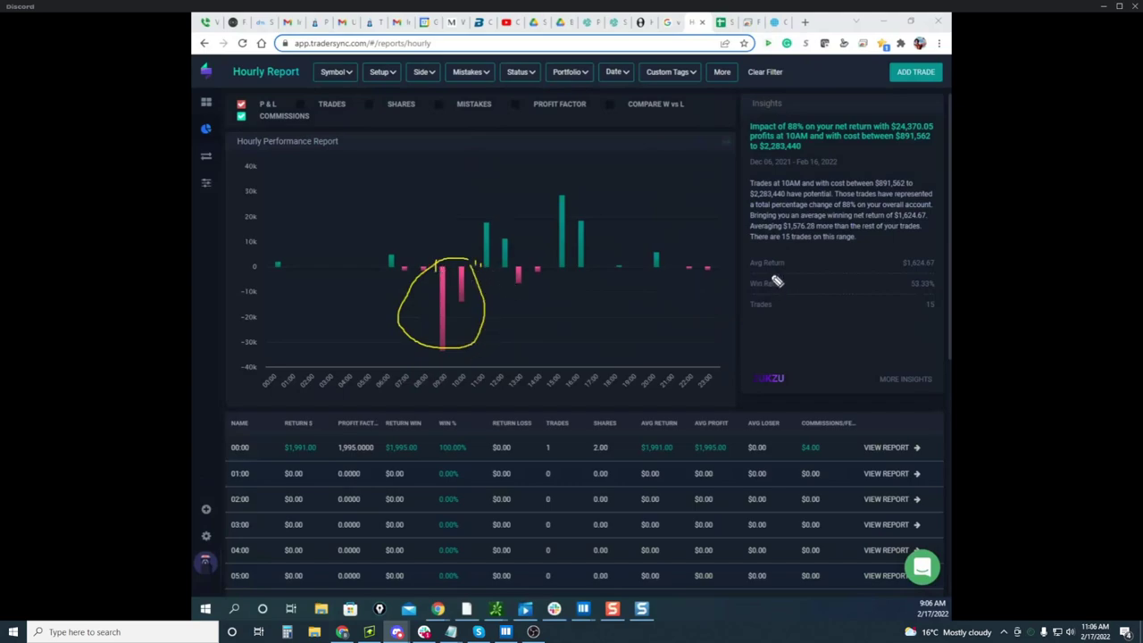
mouse_move(473, 266)
mouse_down()
mouse_move(427, 284)
mouse_move(482, 286)
mouse_move(475, 303)
mouse_move(464, 265)
mouse_up()
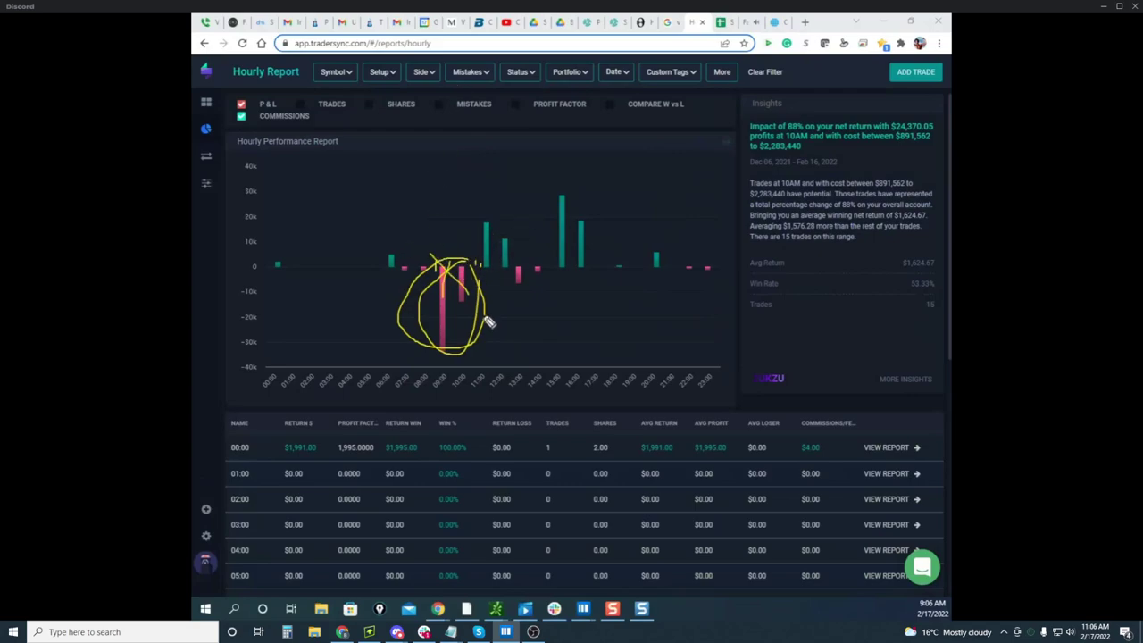
mouse_move(439, 260)
mouse_down()
mouse_move(463, 284)
mouse_move(520, 268)
mouse_up()
key(Escape)
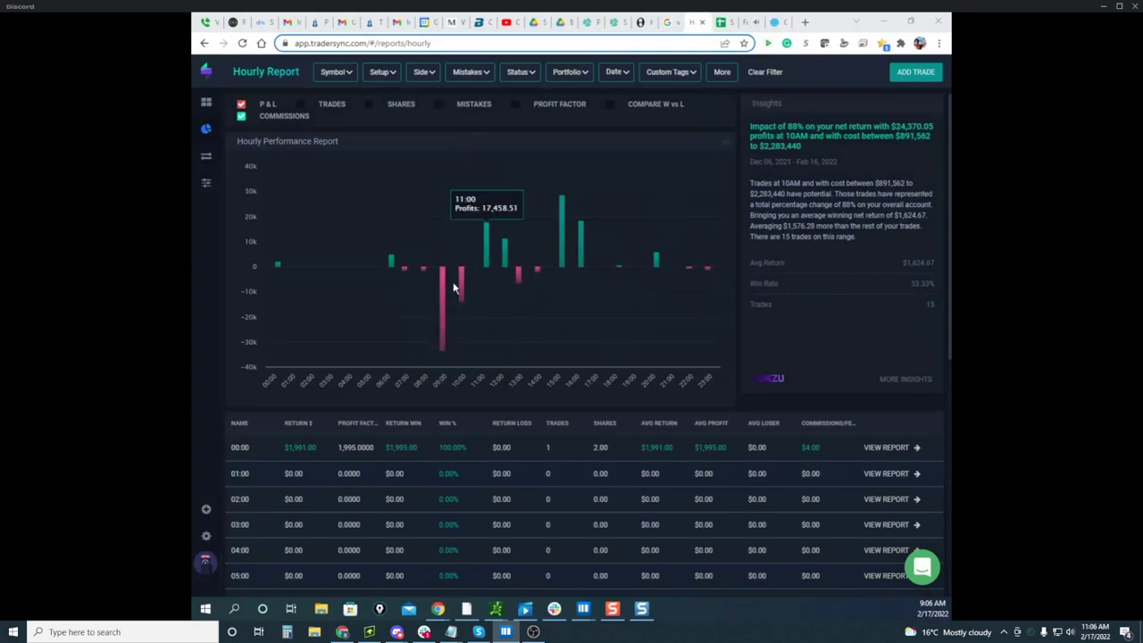
Inspect the 10:00 and 11:00 bars, then circle and cross out the 09:00 and 10:00 losses with the pen
mouse_move(446, 323)
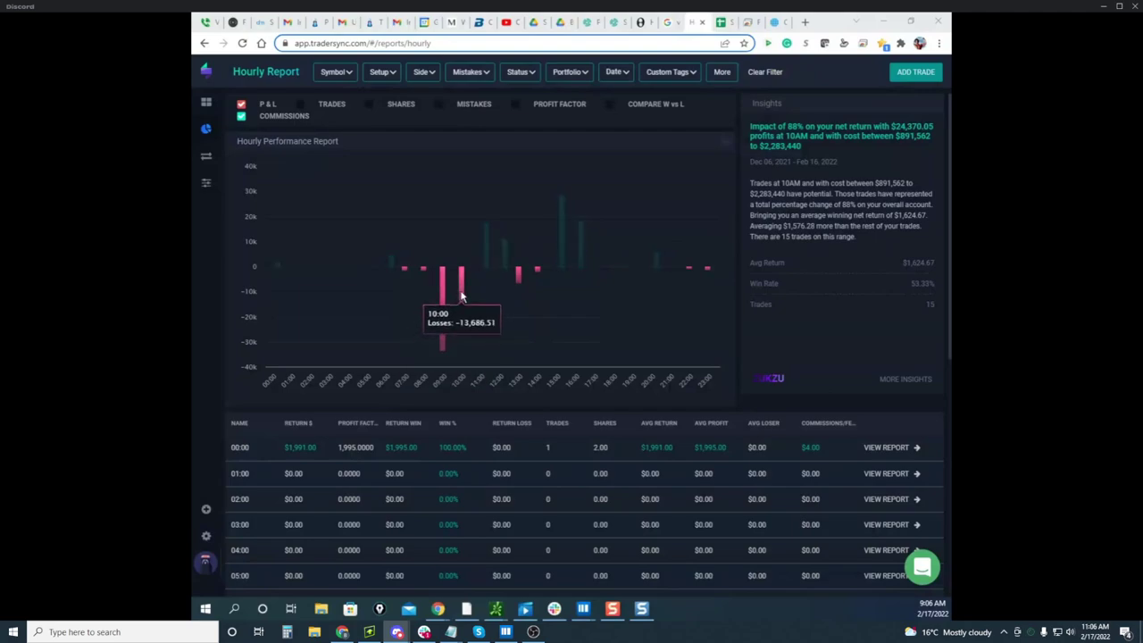
mouse_move(463, 290)
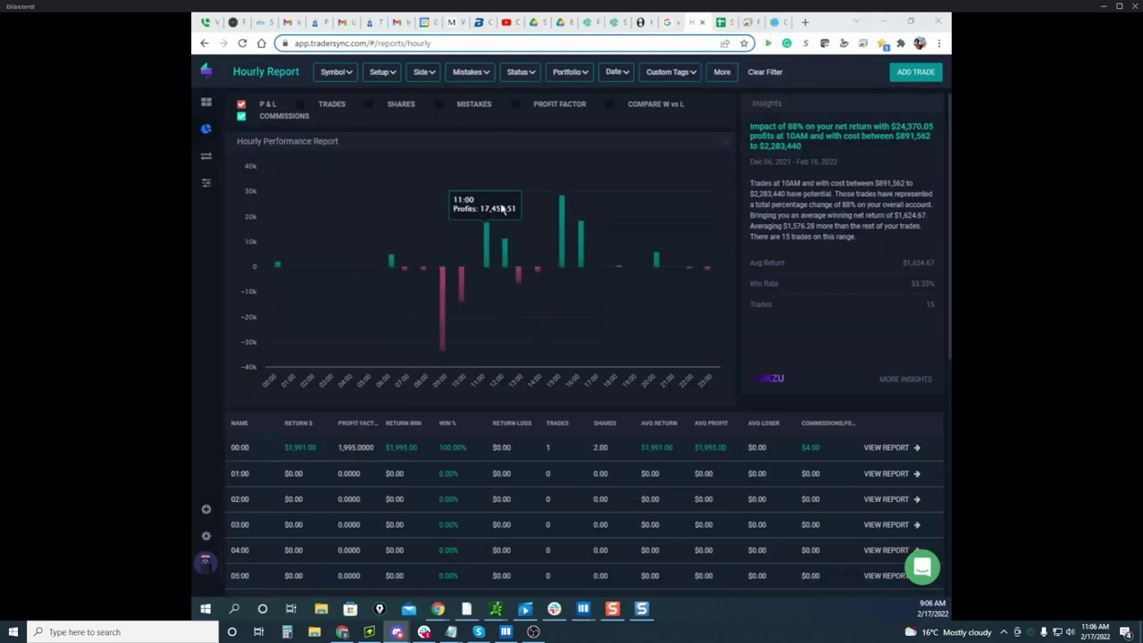
drag(452, 261, 522, 266)
key(Escape)
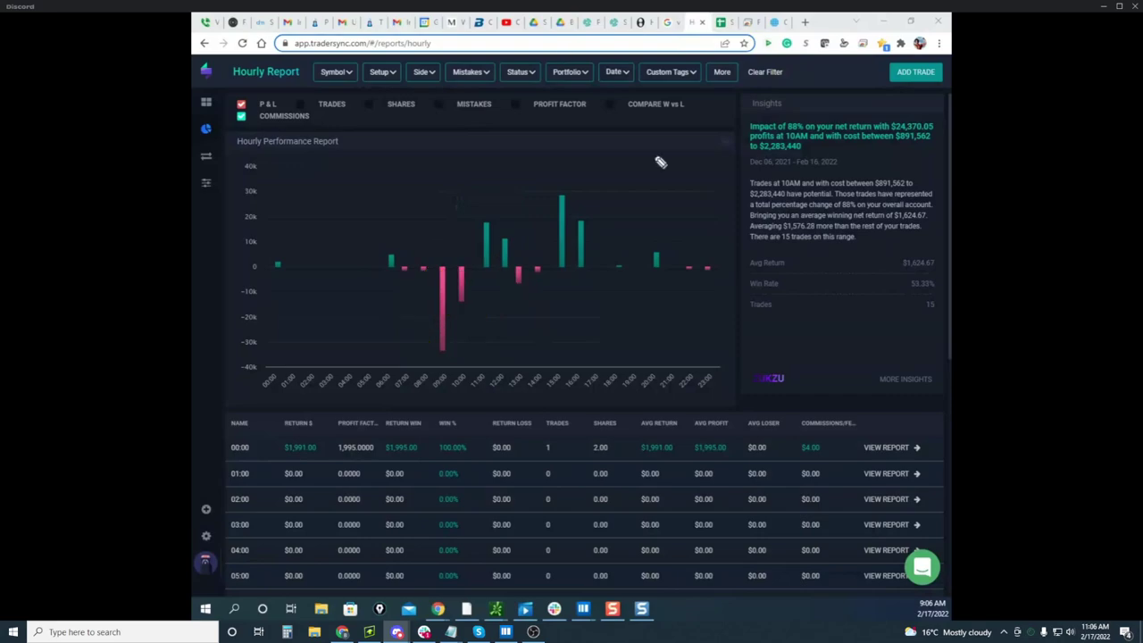
drag(455, 243, 472, 220)
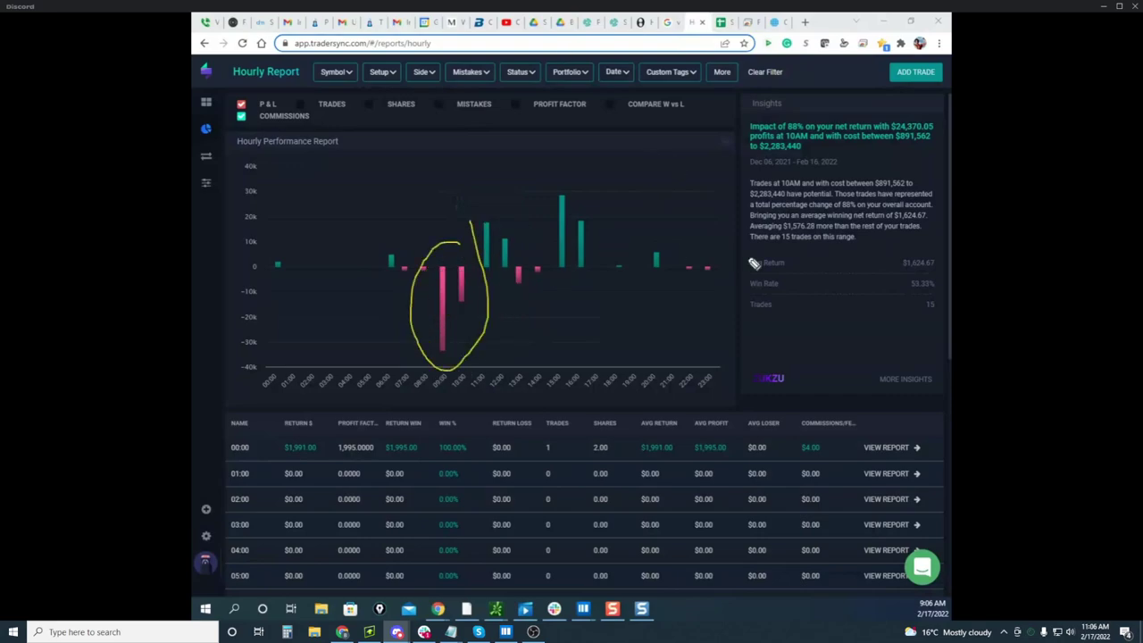
drag(418, 250, 466, 325)
drag(470, 261, 417, 336)
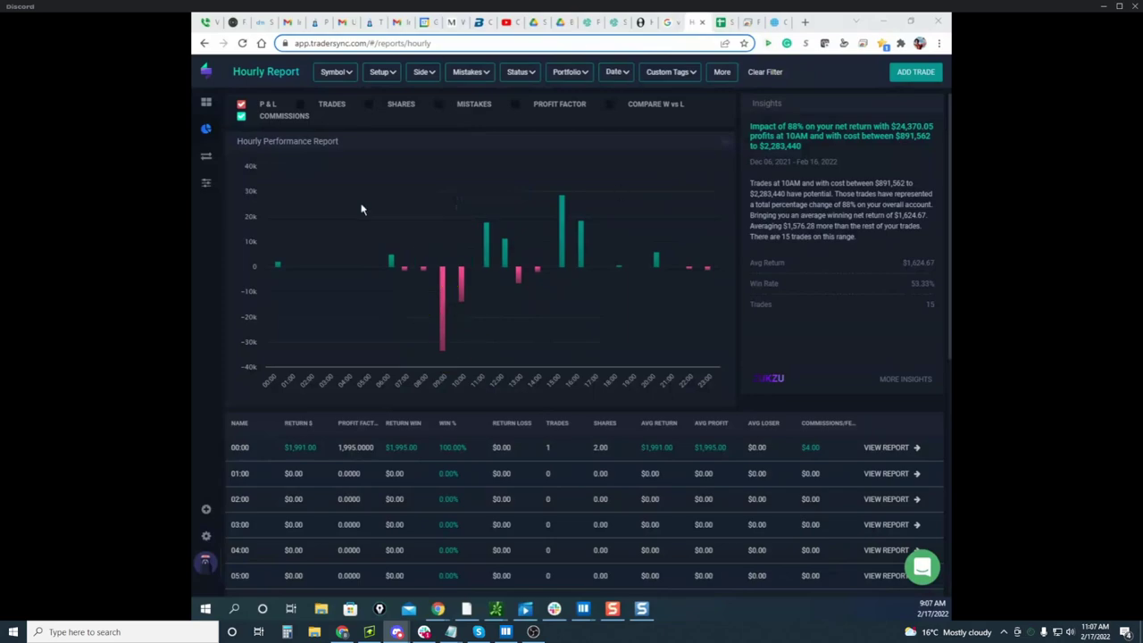
Open the Weekday report and inspect Monday's bar in the Weekly Performance chart
click(206, 127)
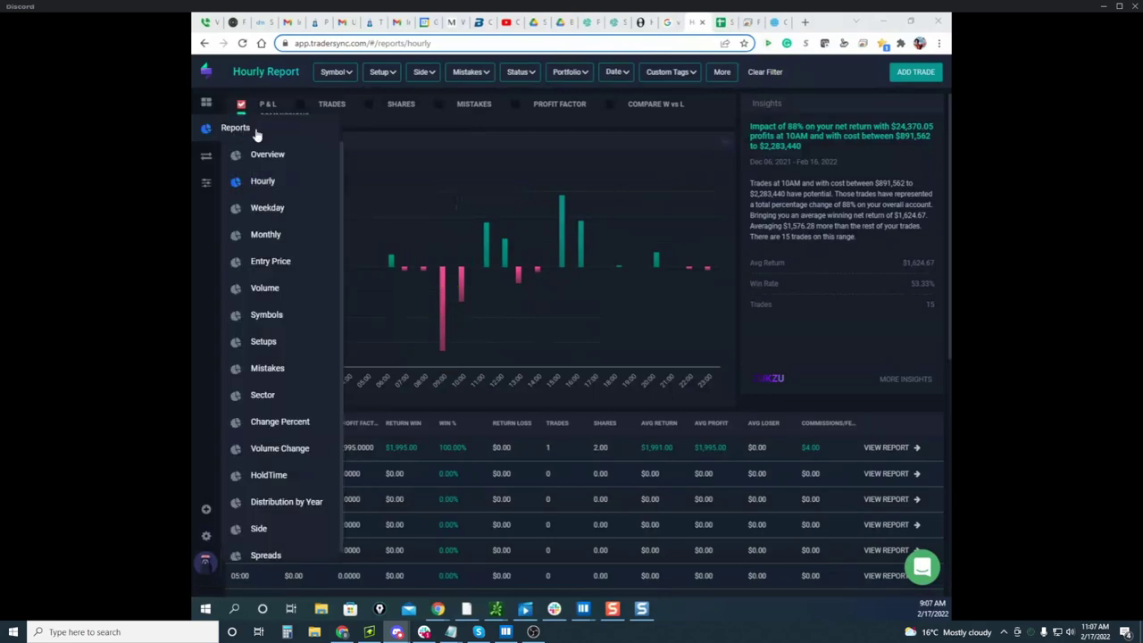
click(268, 208)
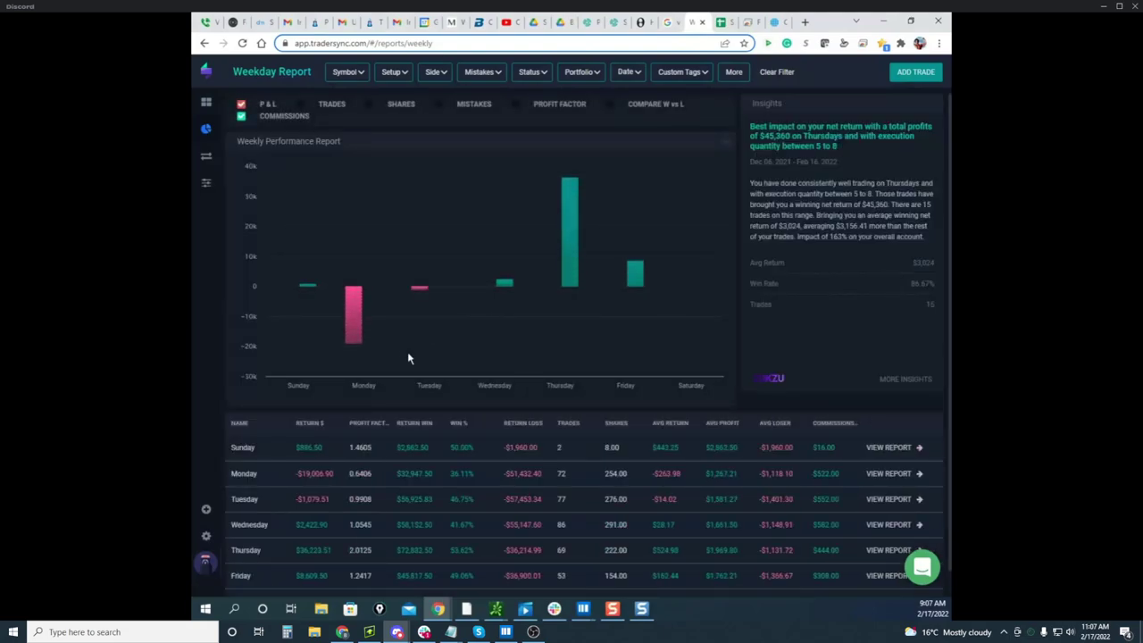
mouse_move(357, 338)
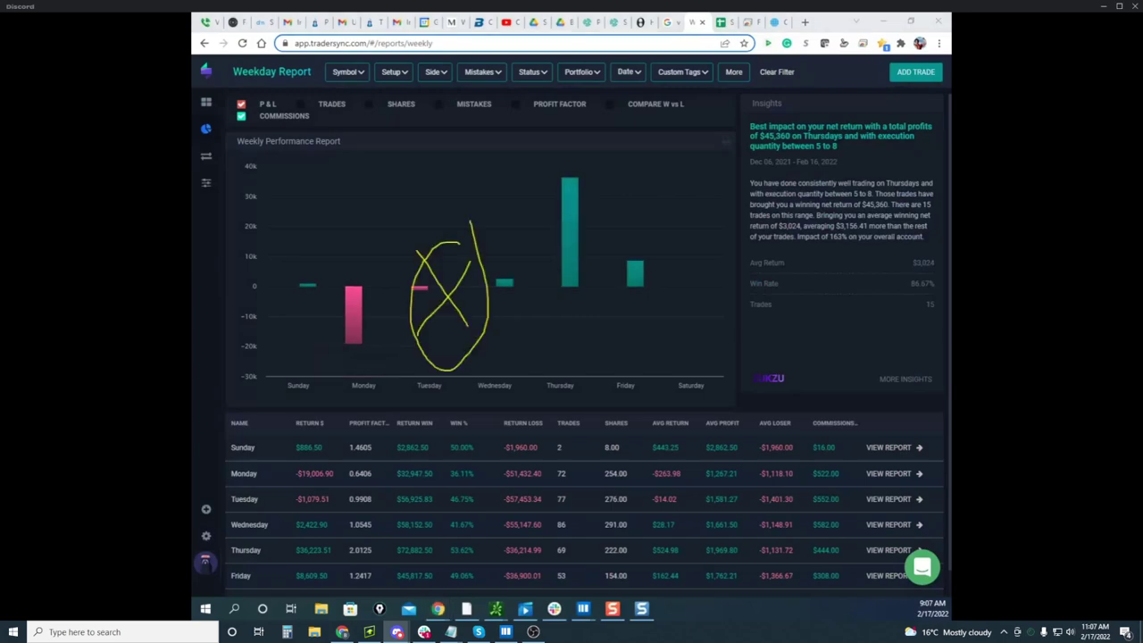
Cross out Monday's bar, mark the Tuesday, Wednesday and Friday bars, and circle Thursday's bar on the Weekly Performance chart
key(Escape)
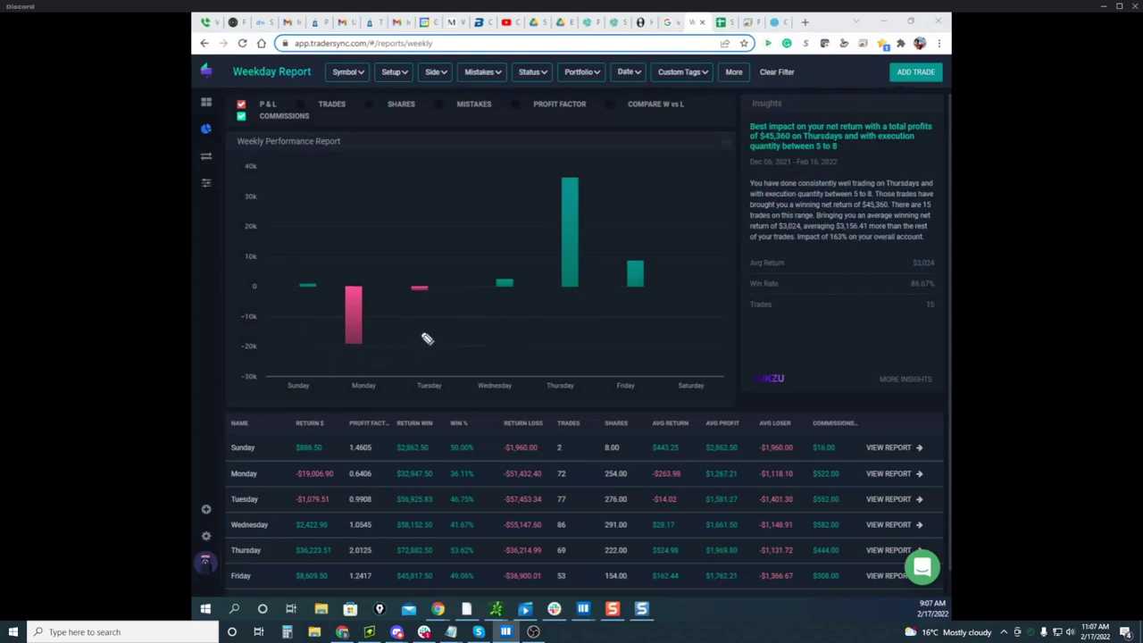
mouse_move(327, 286)
mouse_down()
mouse_move(391, 341)
mouse_move(379, 278)
mouse_up()
drag(500, 286, 508, 278)
drag(609, 270, 649, 242)
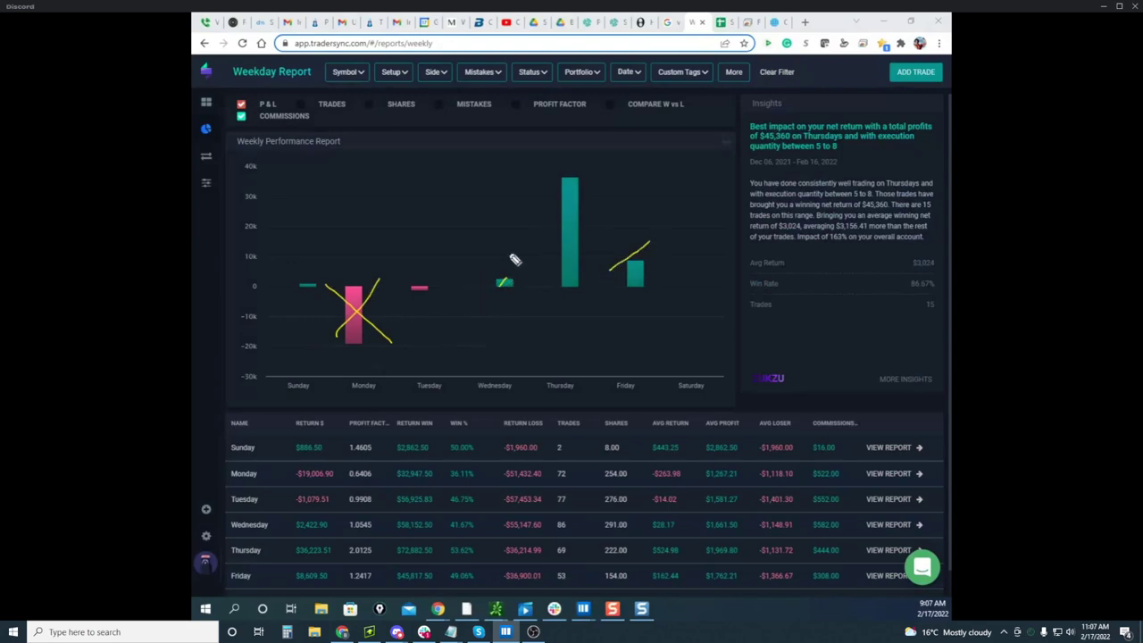
drag(416, 288, 434, 286)
mouse_move(561, 280)
mouse_down()
mouse_move(571, 167)
mouse_move(623, 165)
mouse_up()
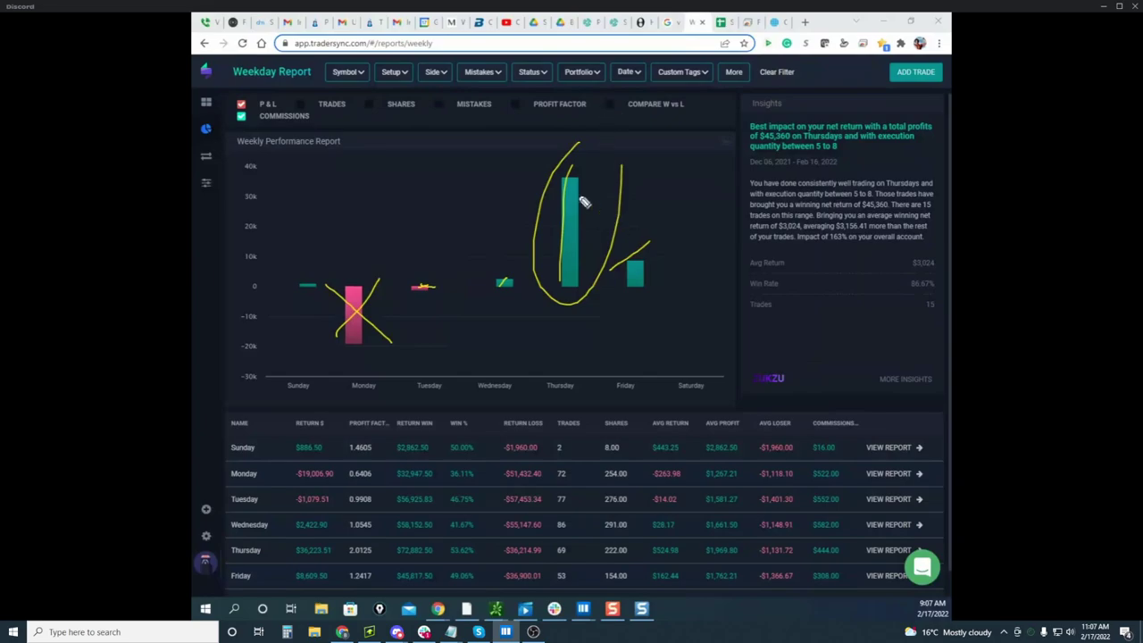
mouse_move(546, 175)
mouse_down()
mouse_move(584, 171)
mouse_move(606, 284)
mouse_up()
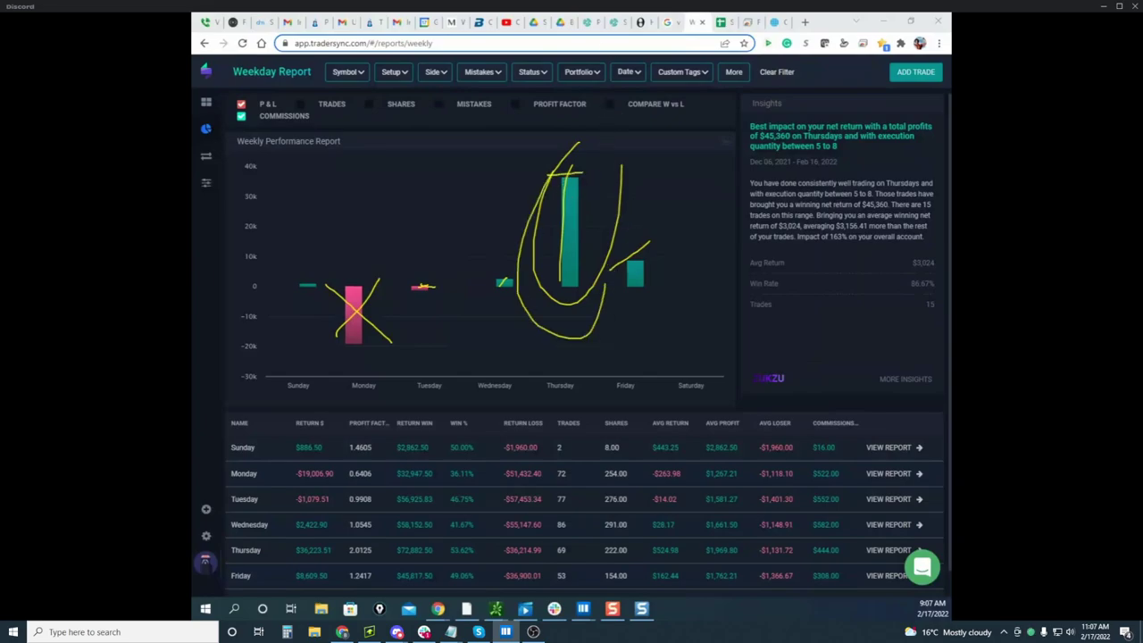
Clear the pen marks and switch to the maximized E-mini S&P 500 chart in Bookmap to inspect the recent price action
key(Escape)
click(582, 608)
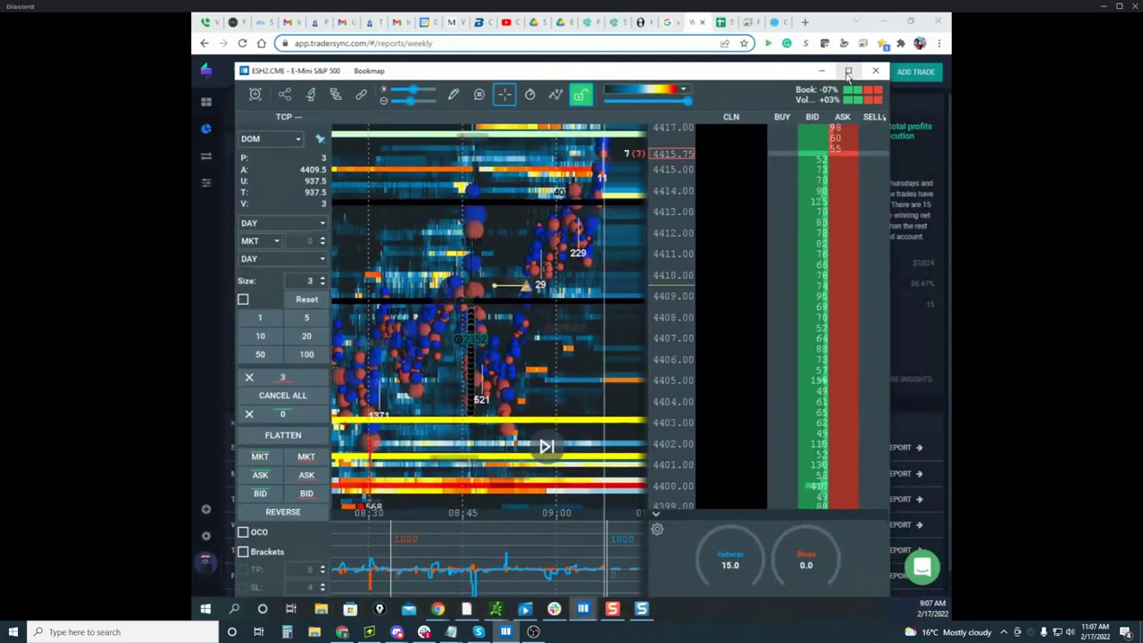
click(849, 71)
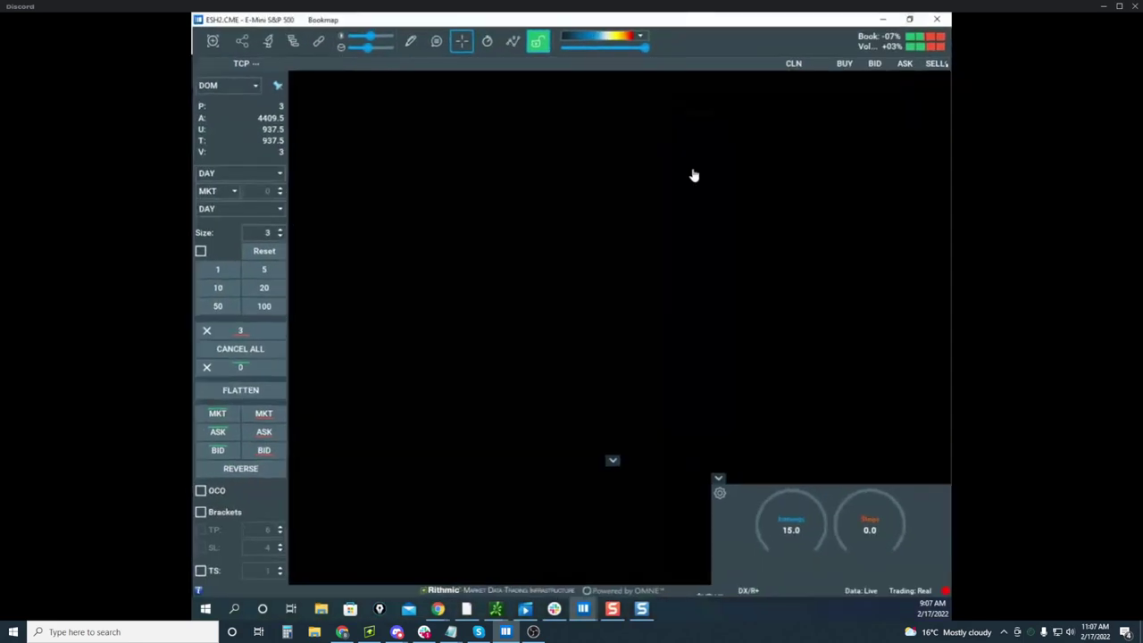
scroll(728, 208, down, 3)
drag(659, 195, 640, 275)
scroll(742, 223, up, 2)
scroll(728, 207, up, 3)
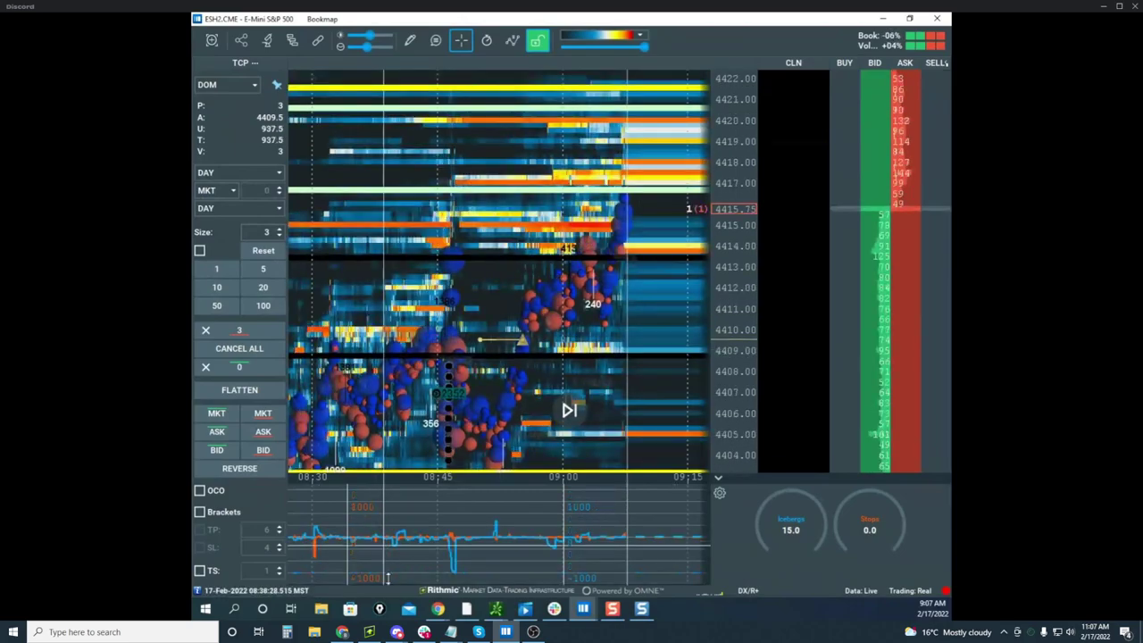
Bring up the crude oil charts in the browser's remote desktop session, circle the low at the 89.16 line and sketch the bounce
click(438, 608)
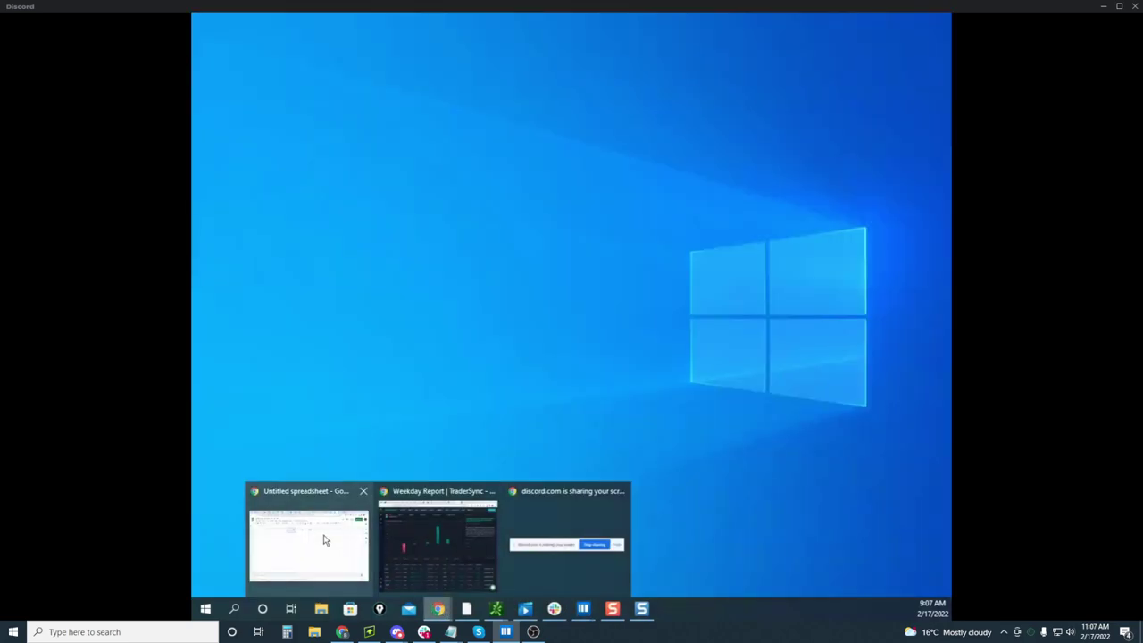
click(322, 533)
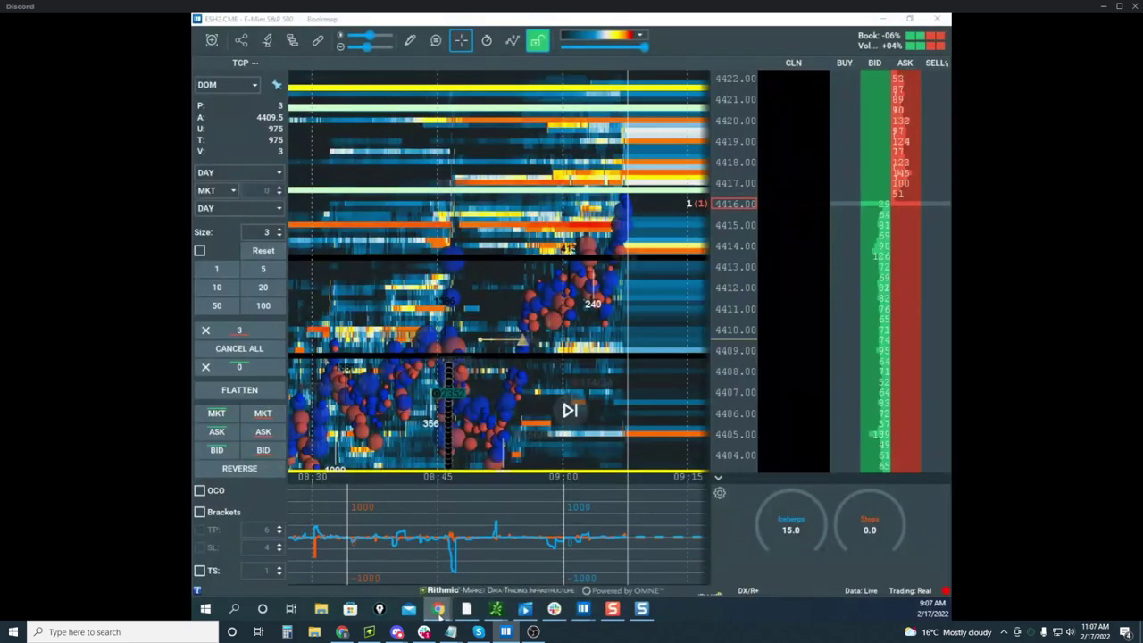
mouse_move(444, 603)
click(439, 540)
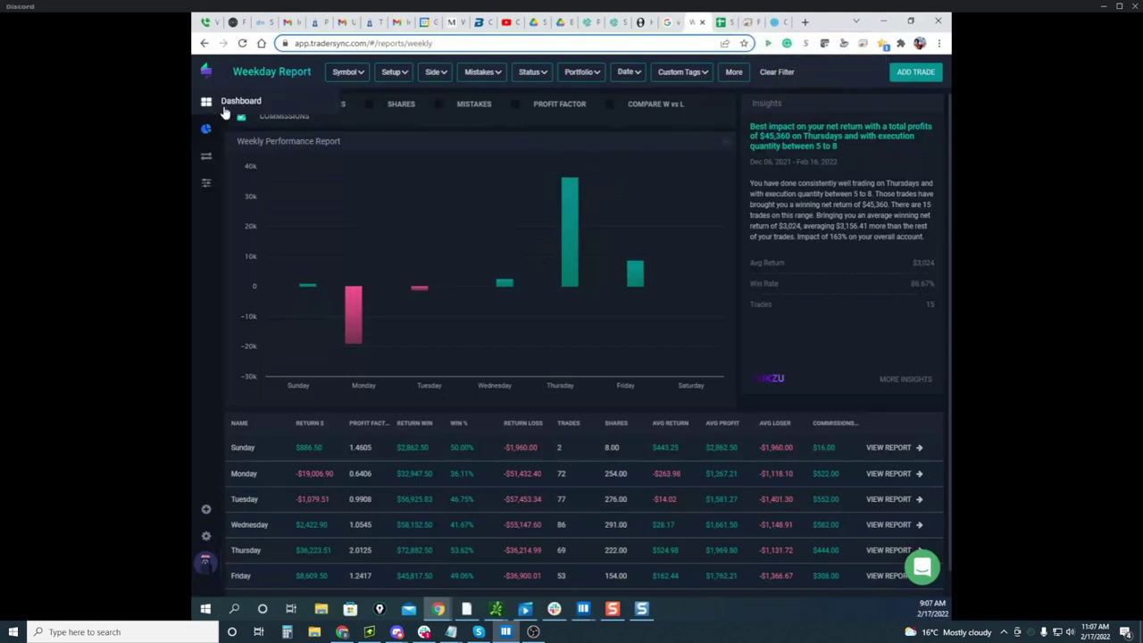
mouse_move(207, 133)
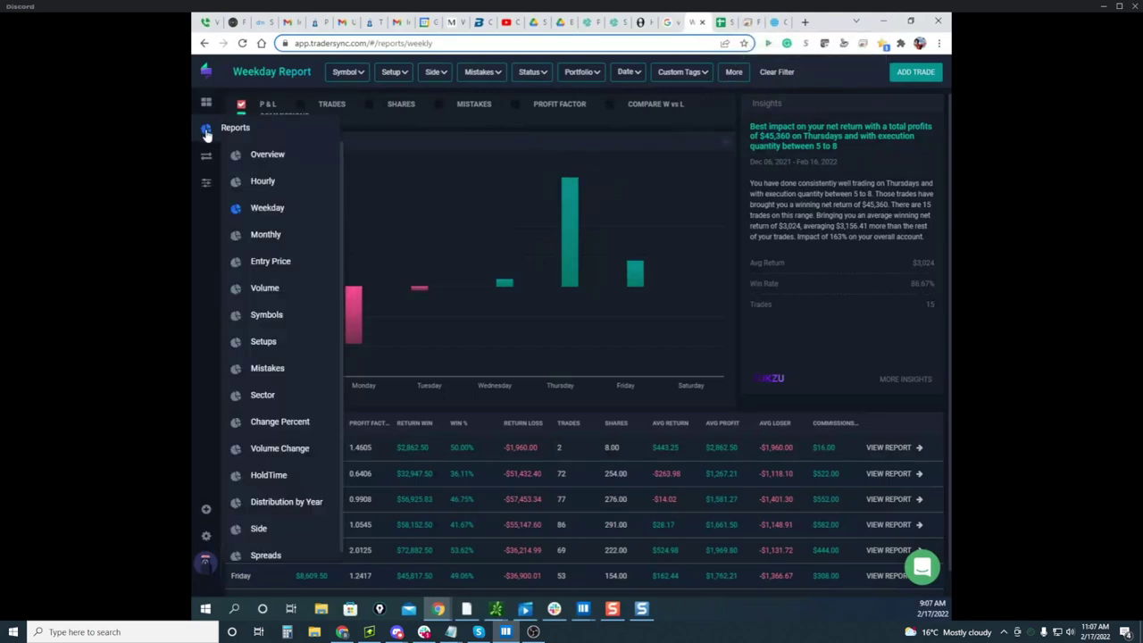
click(749, 26)
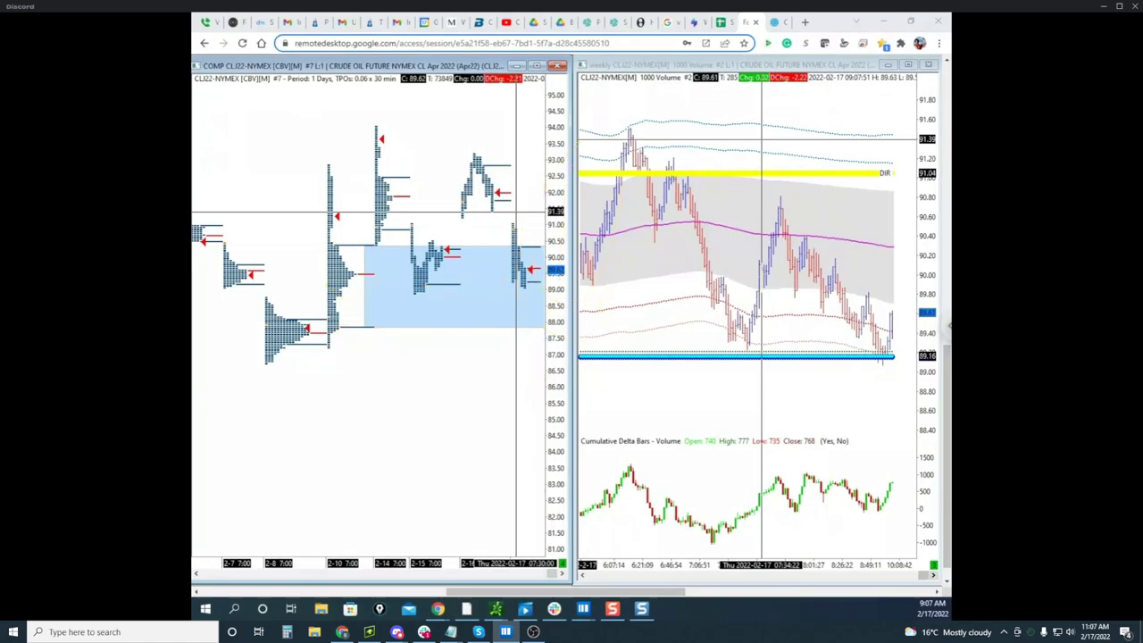
mouse_move(896, 345)
mouse_down()
mouse_move(871, 340)
mouse_move(882, 359)
mouse_move(908, 272)
mouse_up()
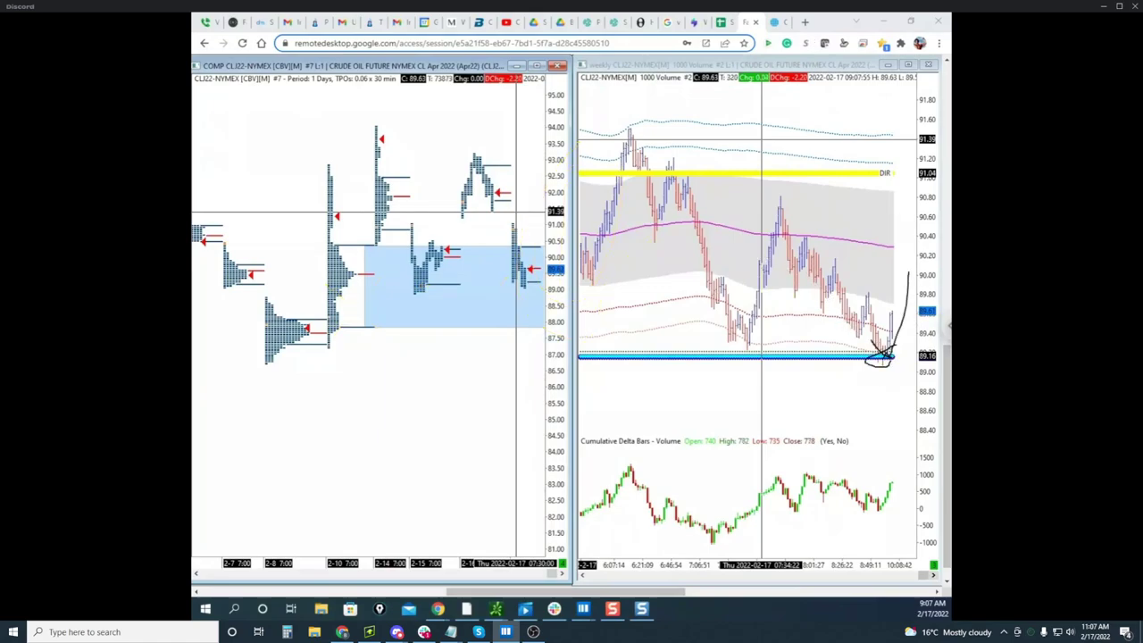
Clear the pen marks and open the Light Sweet Crude Oil chart in Bookmap to inspect the price action since about 08:55
key(Escape)
mouse_move(586, 616)
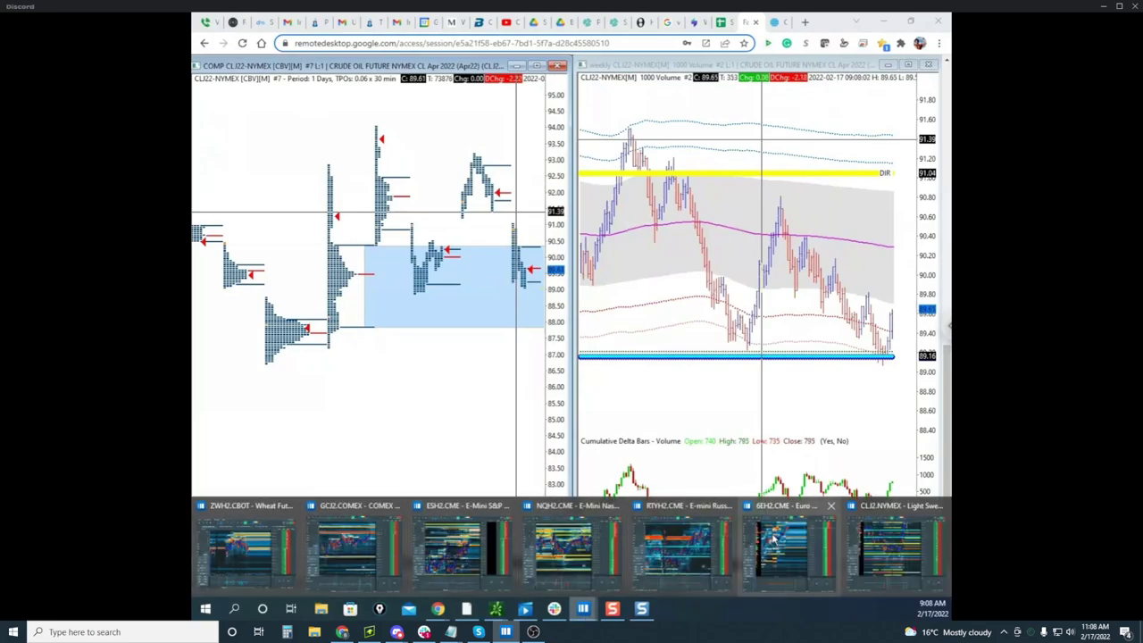
click(860, 520)
scroll(773, 195, down, 3)
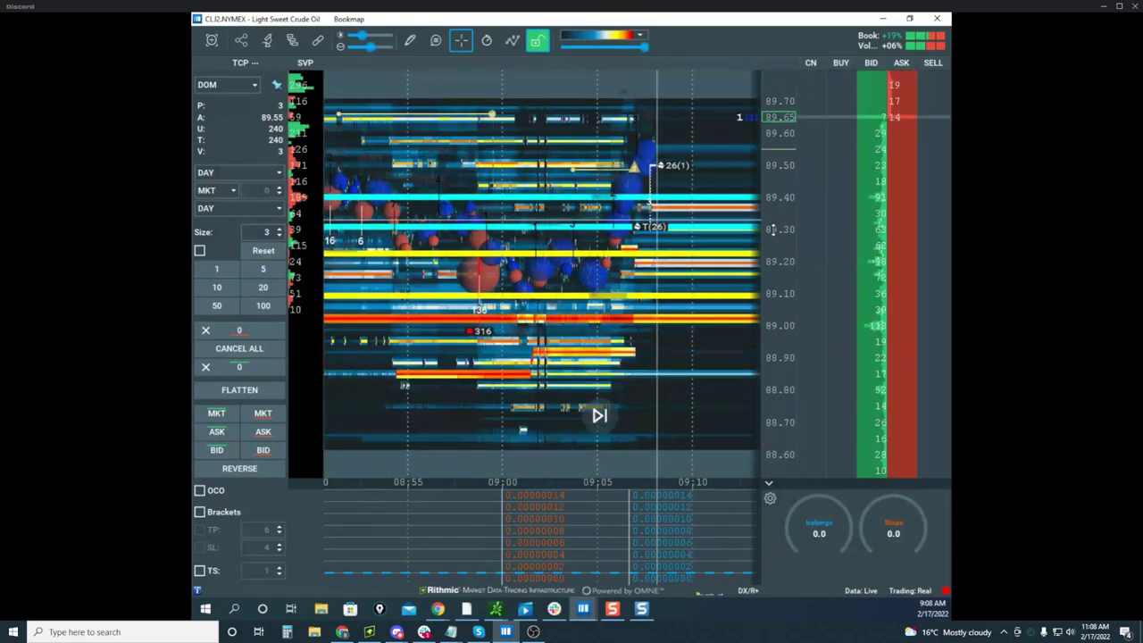
scroll(774, 194, down, 1)
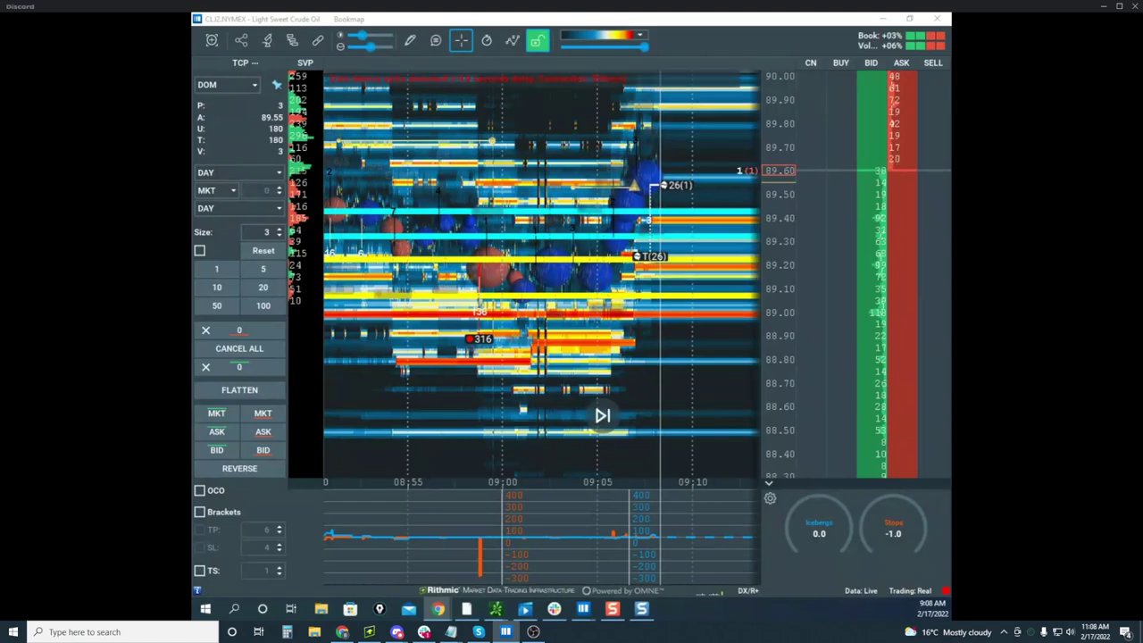
click(769, 168)
drag(769, 168, 771, 138)
drag(686, 154, 657, 237)
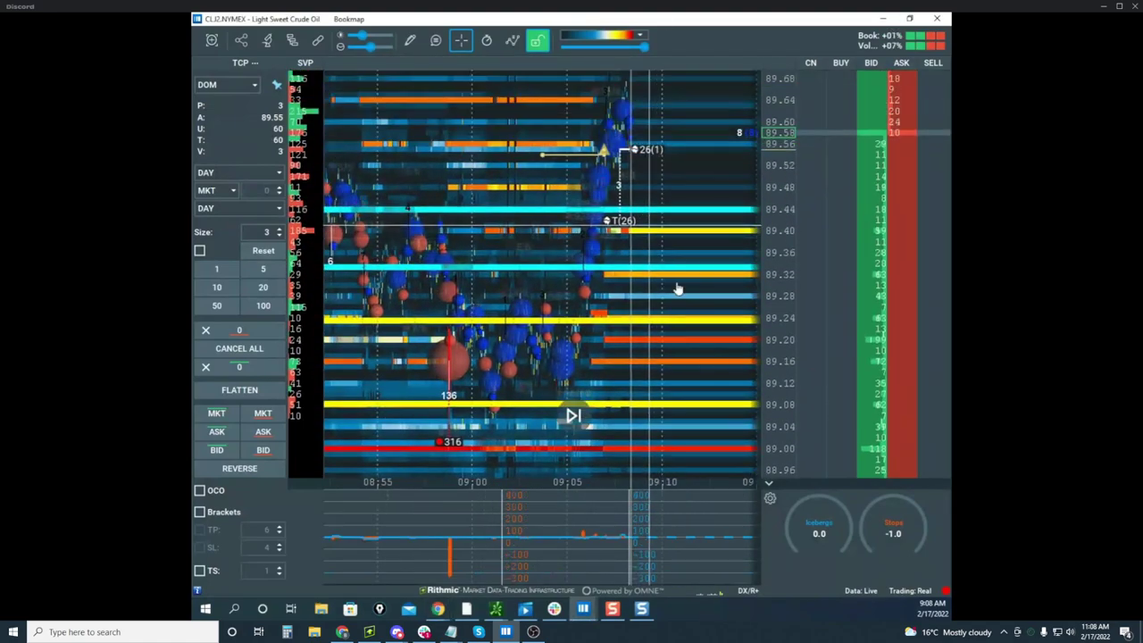
scroll(679, 291, down, 2)
drag(673, 350, 679, 310)
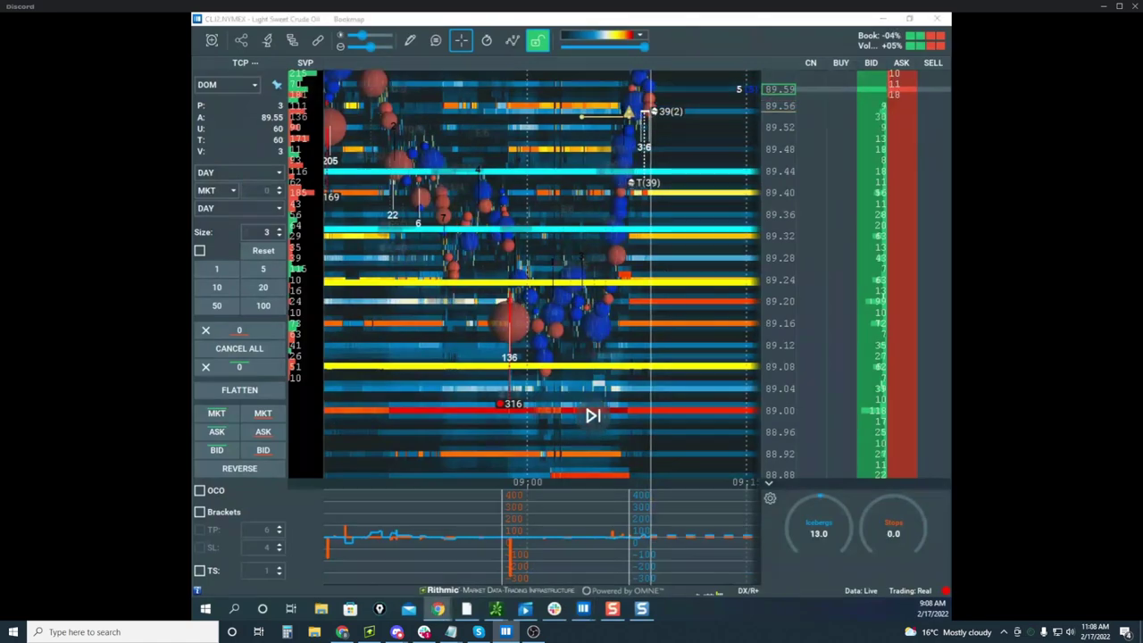
Place a sell stop order for 3 crude oil contracts just below 88.80
drag(697, 232, 666, 134)
drag(772, 241, 774, 195)
scroll(773, 246, down, 1)
scroll(775, 209, down, 3)
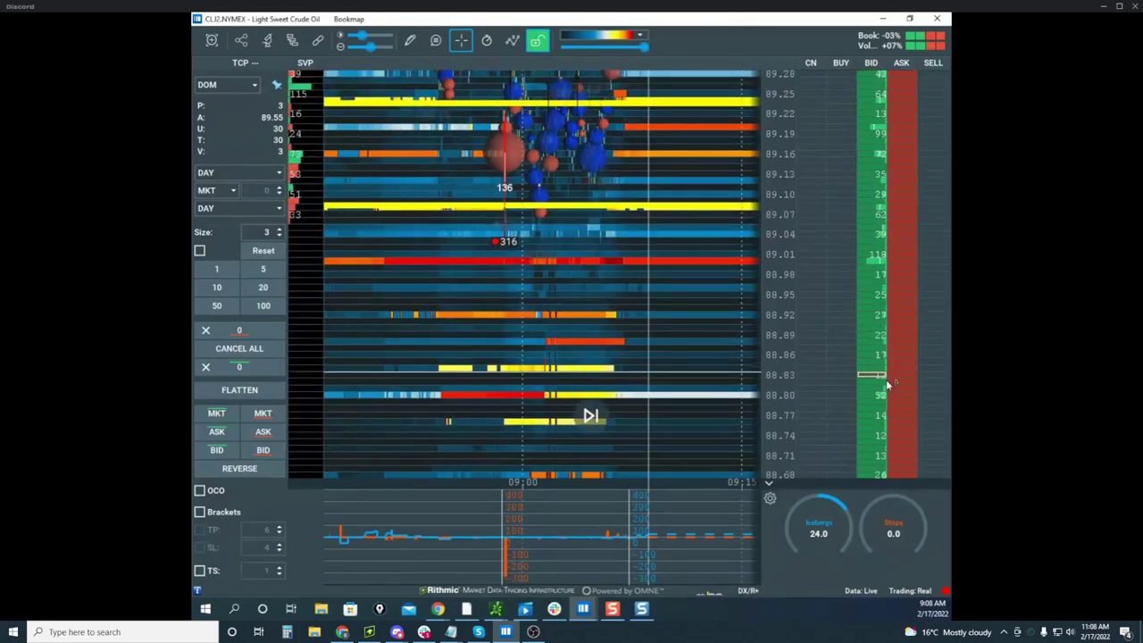
click(899, 402)
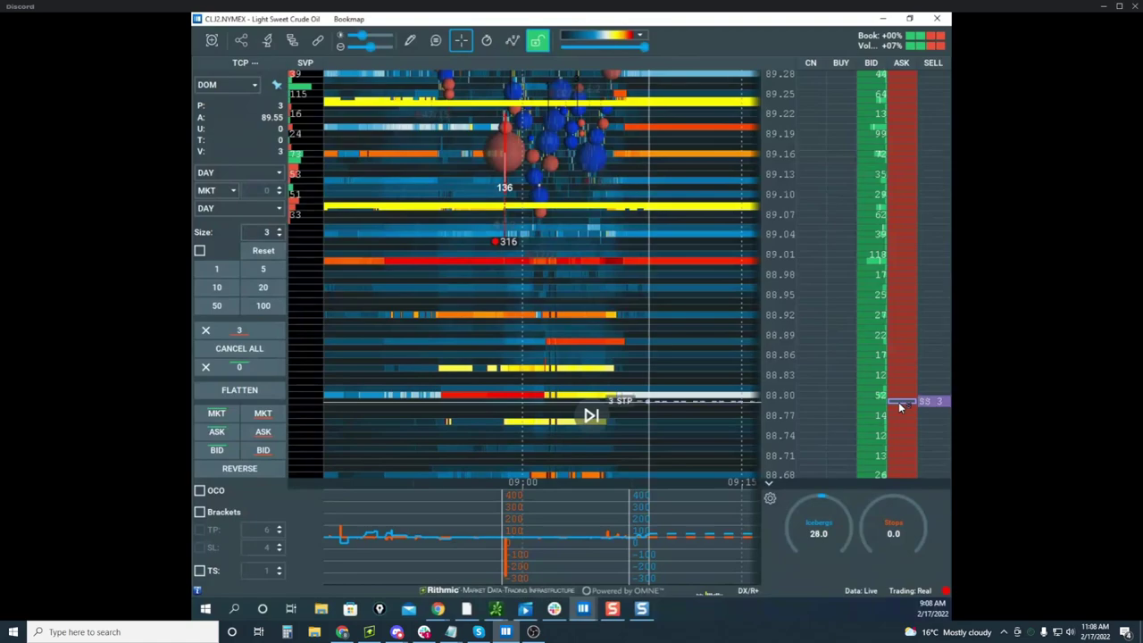
Circle the crude oil consolidation between about 89.00 and 89.24 and sketch the sharp move up out of it
drag(651, 291, 656, 309)
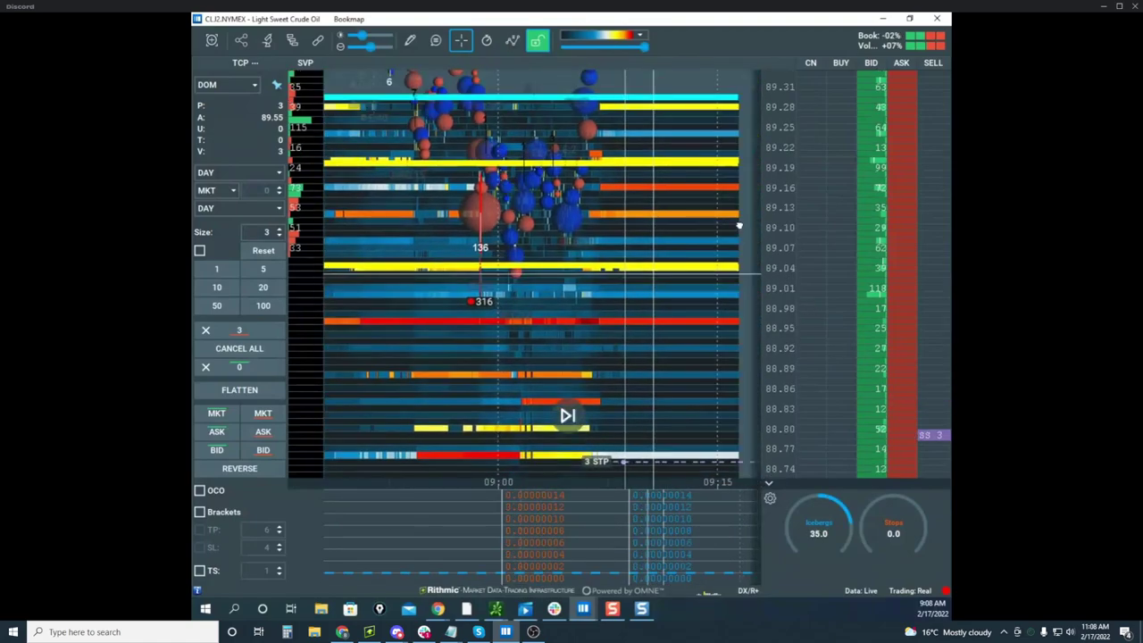
drag(766, 189, 759, 233)
drag(649, 253, 610, 314)
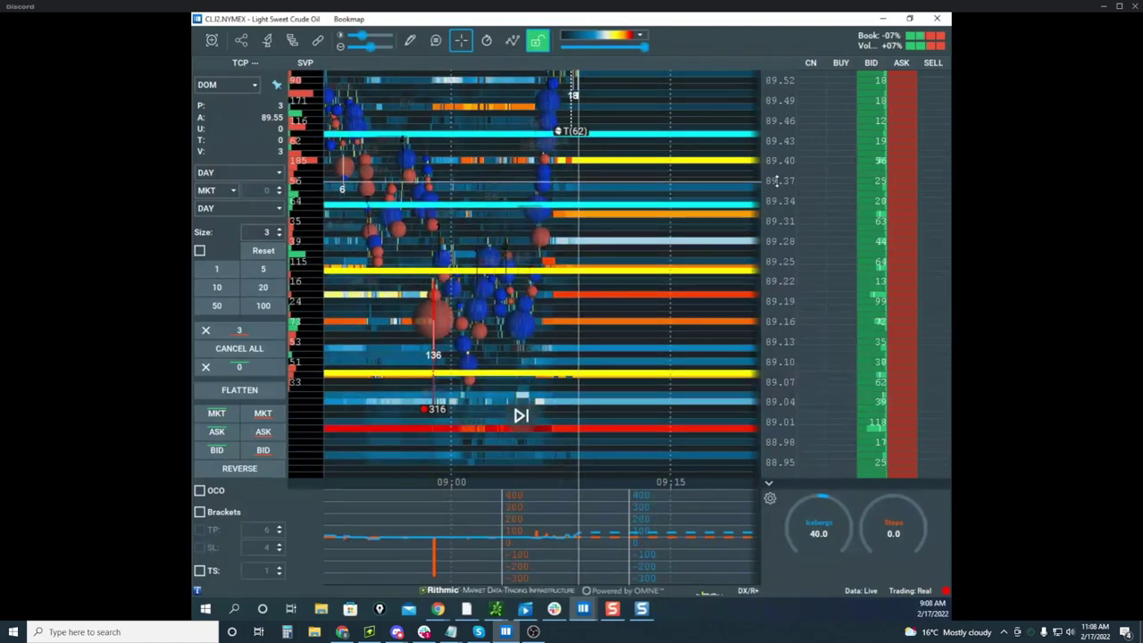
drag(777, 183, 776, 222)
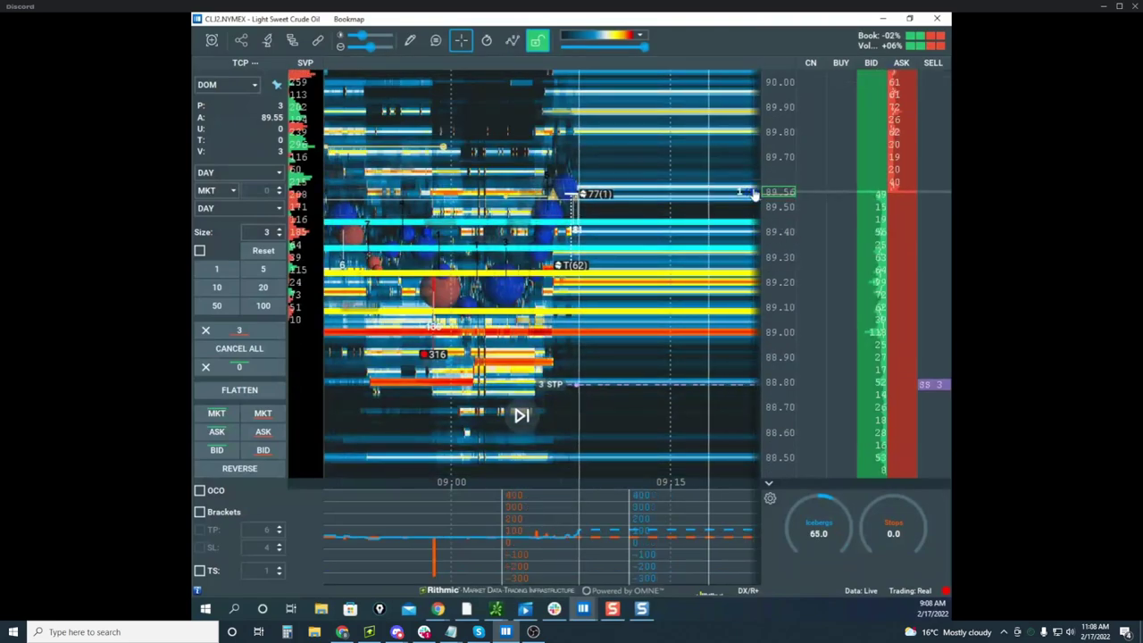
scroll(777, 186, up, 3)
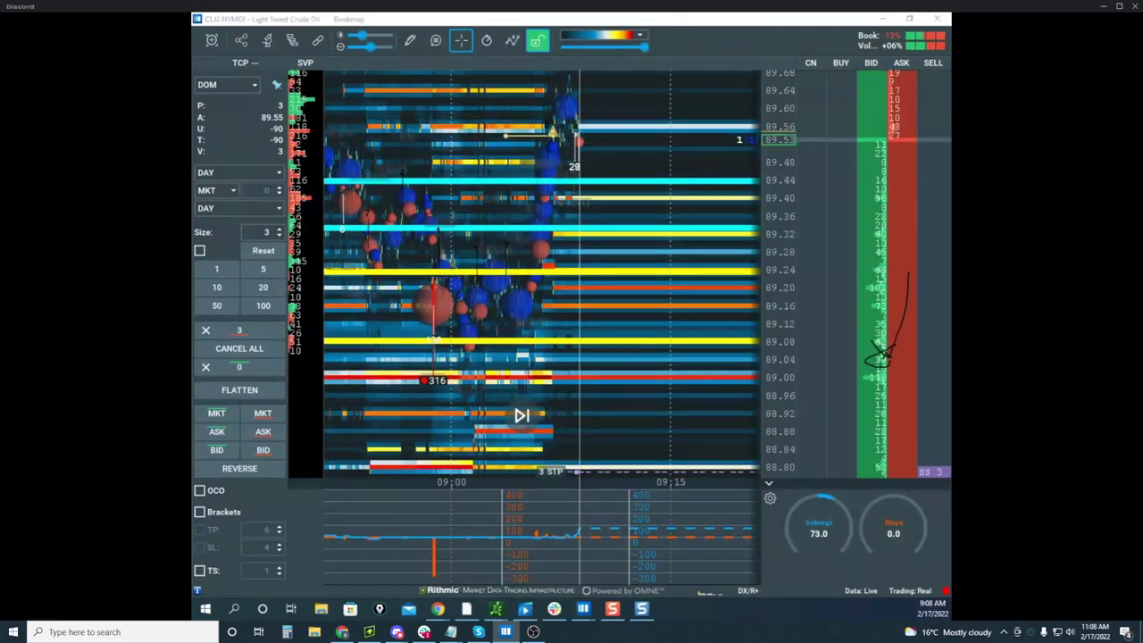
drag(622, 268, 602, 340)
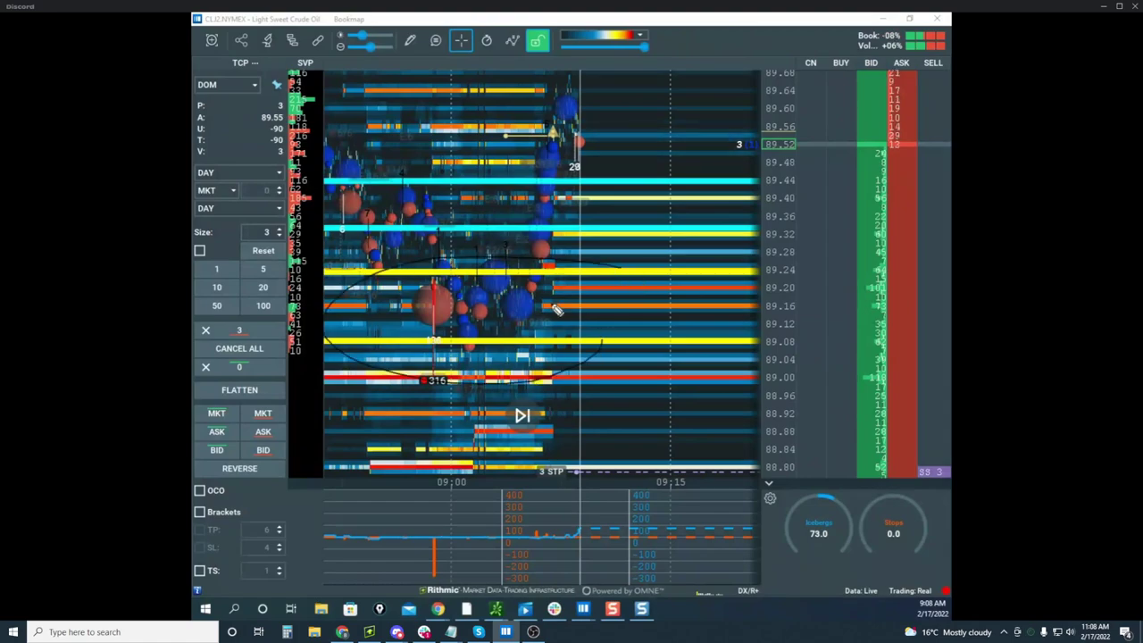
mouse_move(498, 259)
mouse_down()
mouse_move(555, 300)
mouse_move(612, 12)
mouse_up()
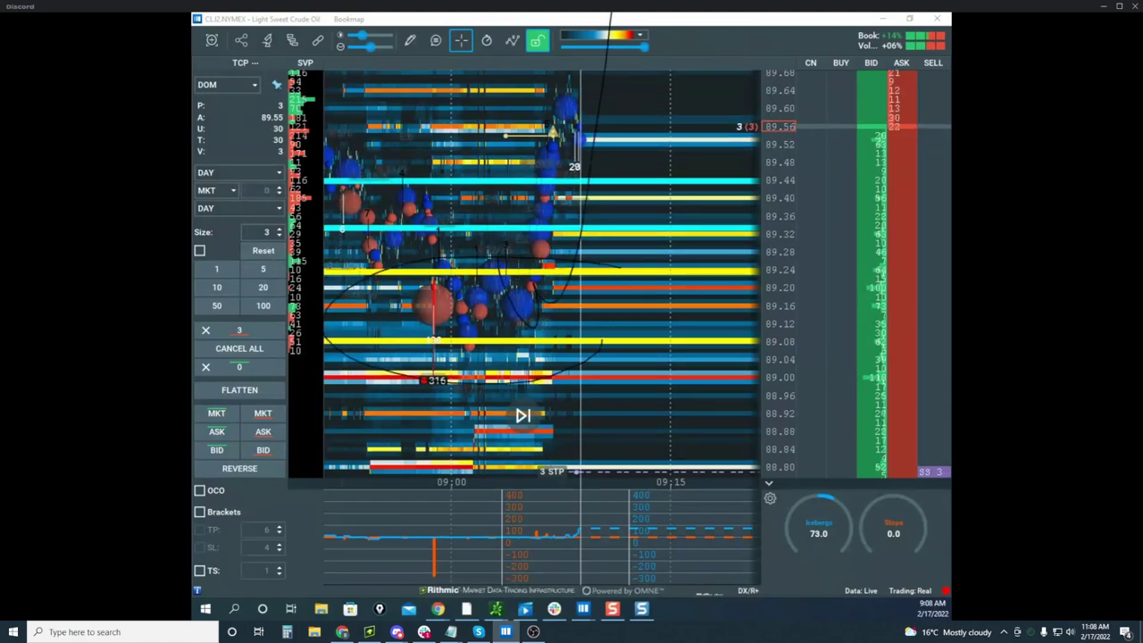
Clear the pen marks and switch from Bookmap to the EMINISP chartbook in the remote Sierra Chart session
key(Escape)
scroll(780, 154, down, 2)
drag(679, 170, 677, 187)
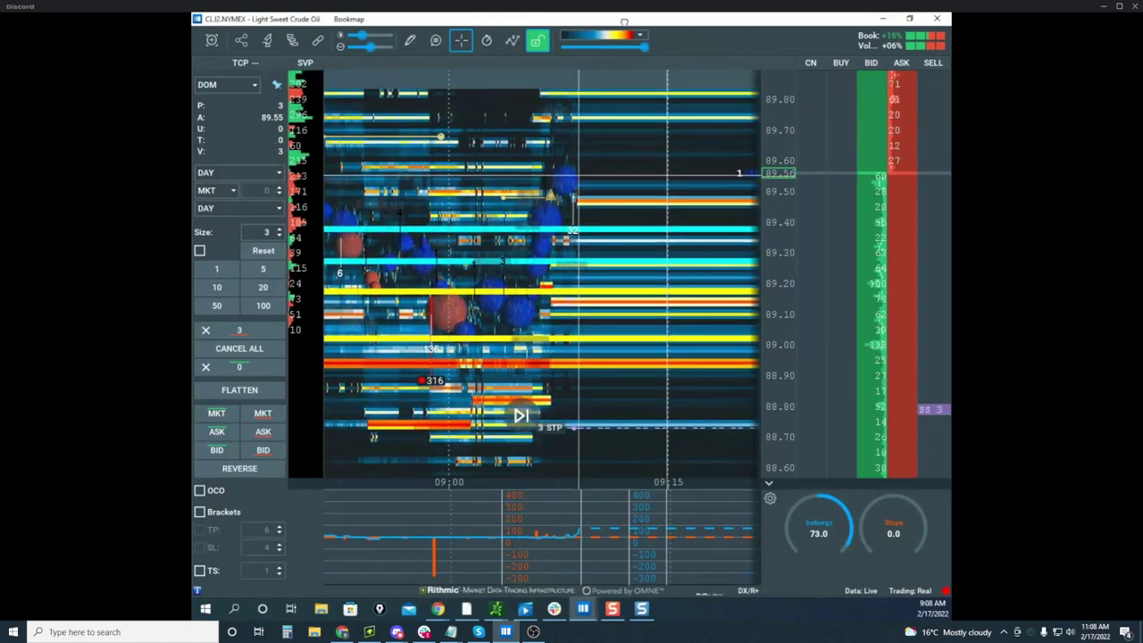
drag(579, 22, 192, 312)
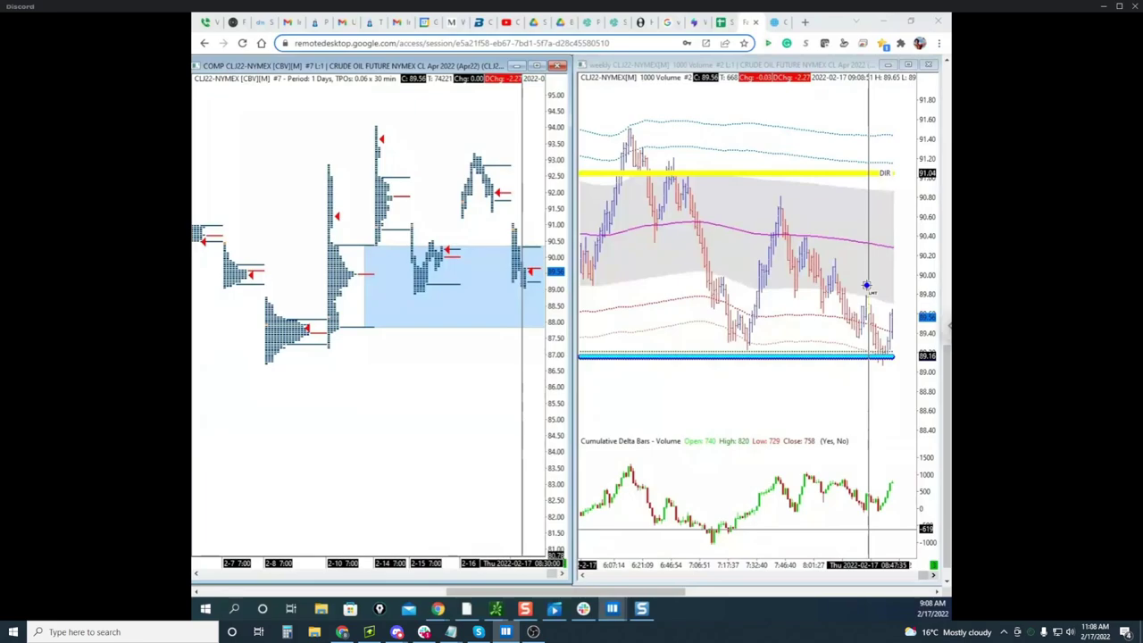
drag(947, 365, 947, 338)
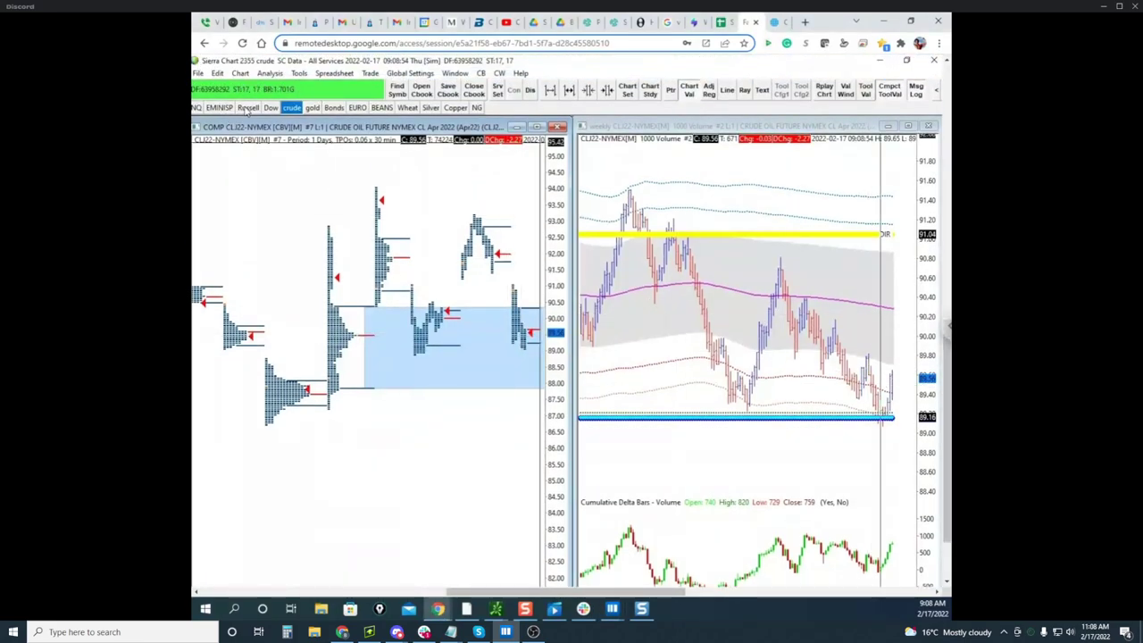
click(219, 107)
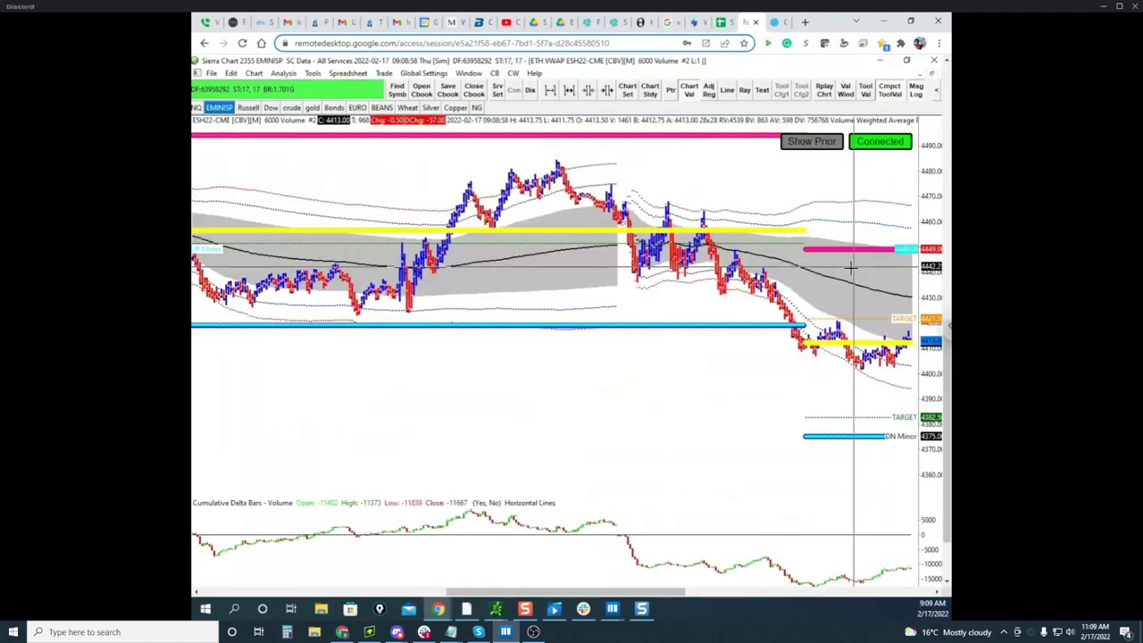
Mark the 4449.00 and 4375.00 levels and the recent highs on the E-mini chart, and sketch a price path rising to 4449.00
key(Right)
key(Right)
key(Right)
key(Right)
key(Right)
key(Right)
key(Right)
key(Right)
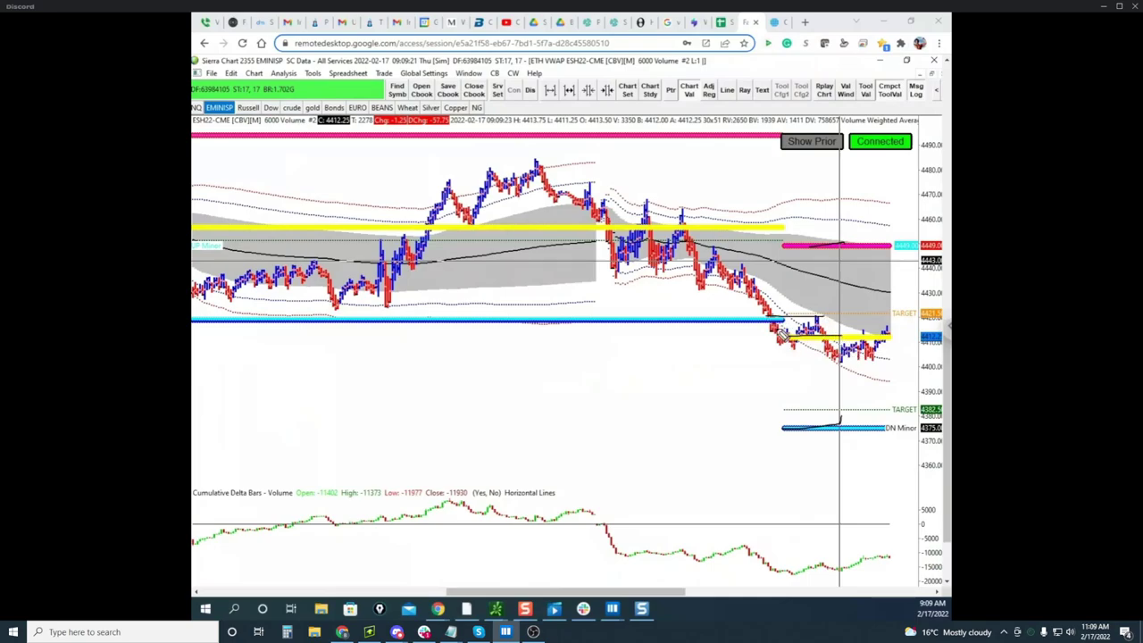
mouse_move(788, 325)
mouse_down()
mouse_move(818, 322)
mouse_move(791, 319)
mouse_move(813, 319)
mouse_move(842, 358)
mouse_move(895, 336)
mouse_move(895, 246)
mouse_move(921, 248)
mouse_up()
drag(893, 317, 900, 376)
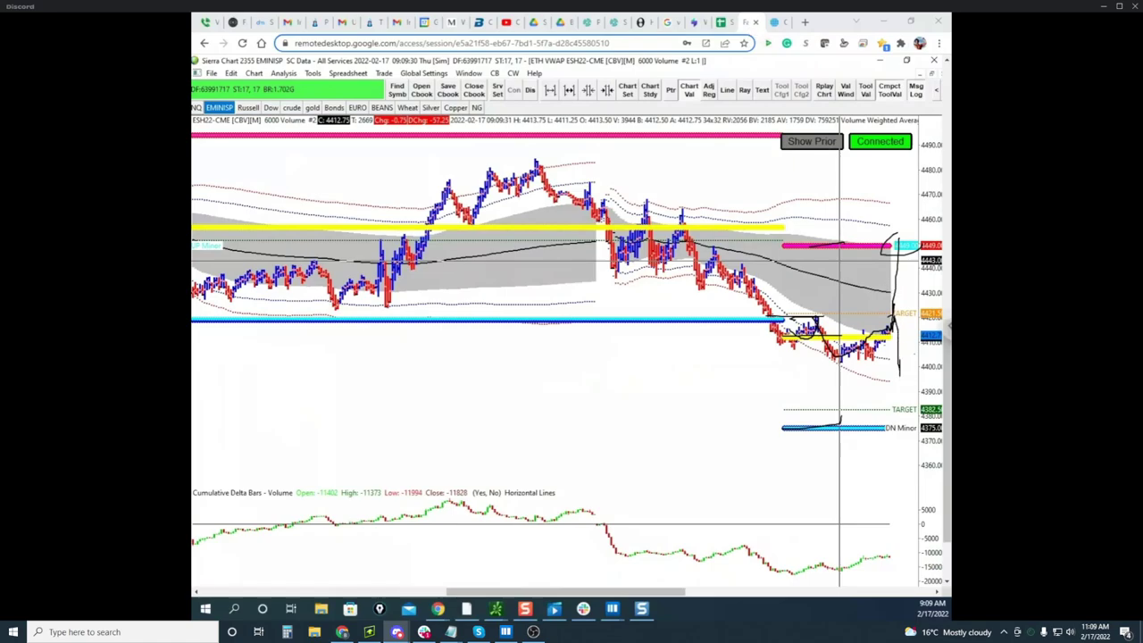
Clear the pen marks and return to the E-mini S&P 500 Bookmap chart to examine price levels down to the resting stop order
key(Escape)
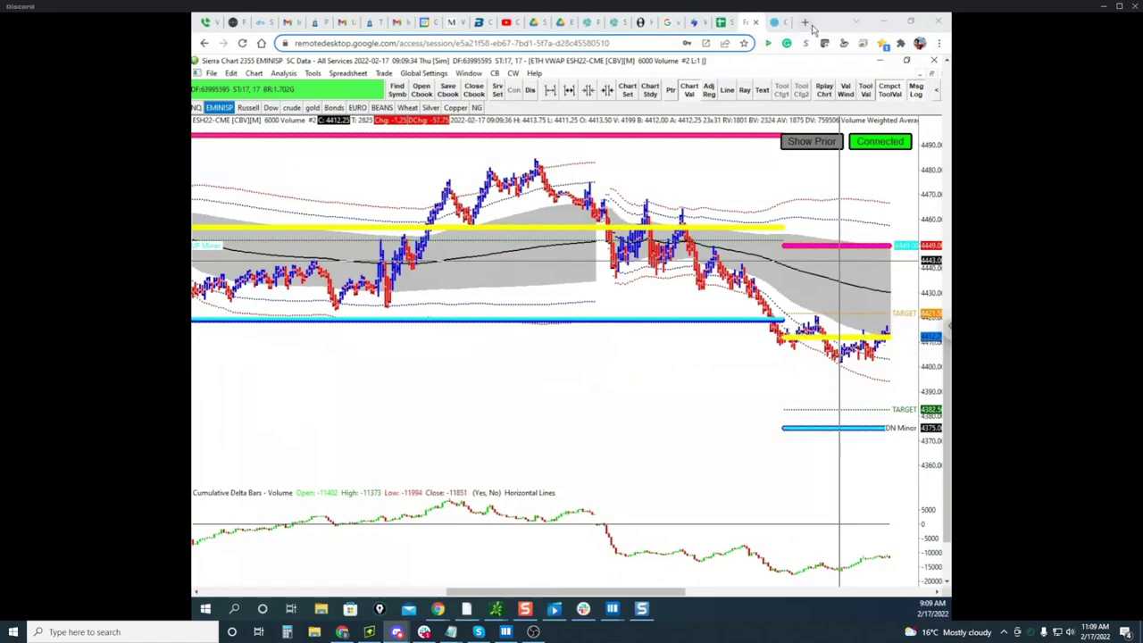
drag(811, 25, 192, 163)
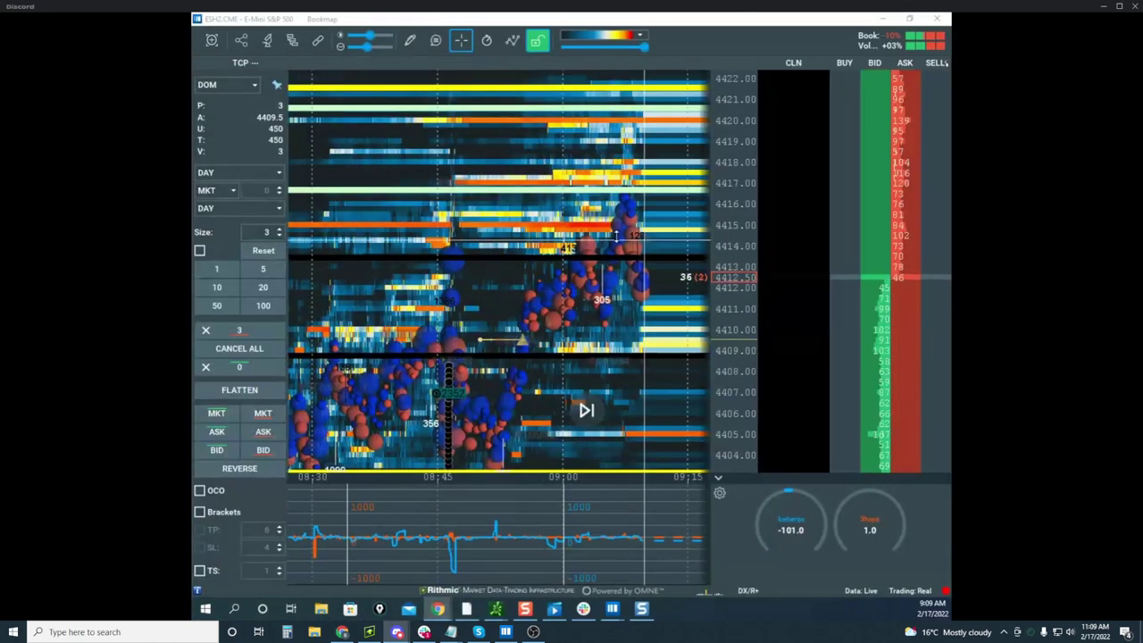
drag(770, 234, 724, 207)
scroll(724, 207, down, 3)
drag(600, 259, 623, 214)
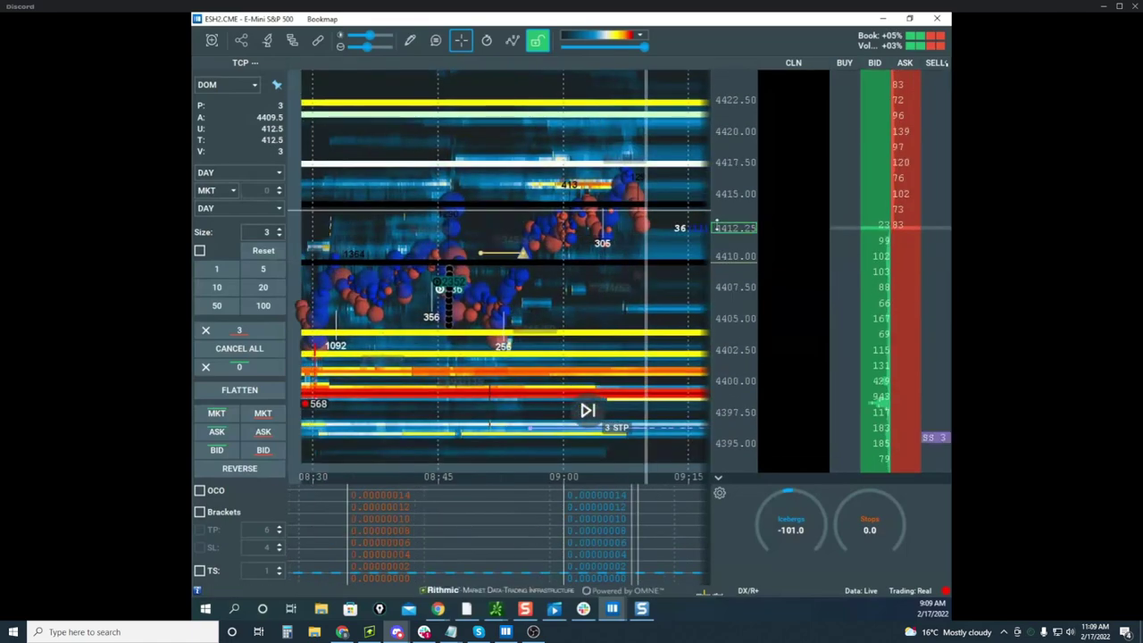
drag(640, 270, 632, 280)
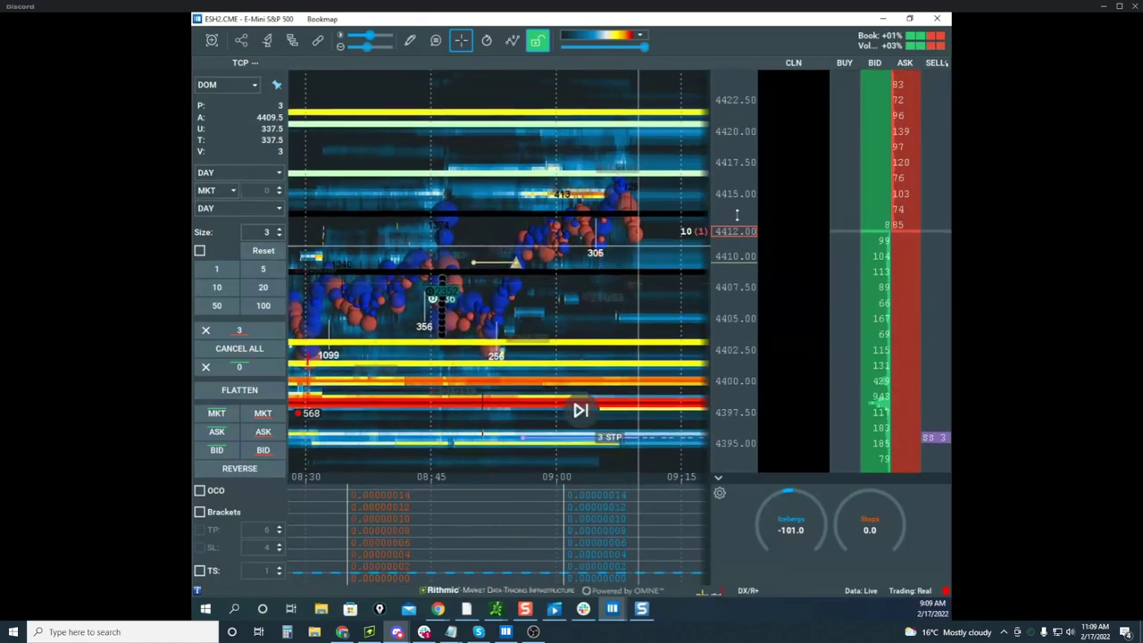
scroll(735, 176, up, 1)
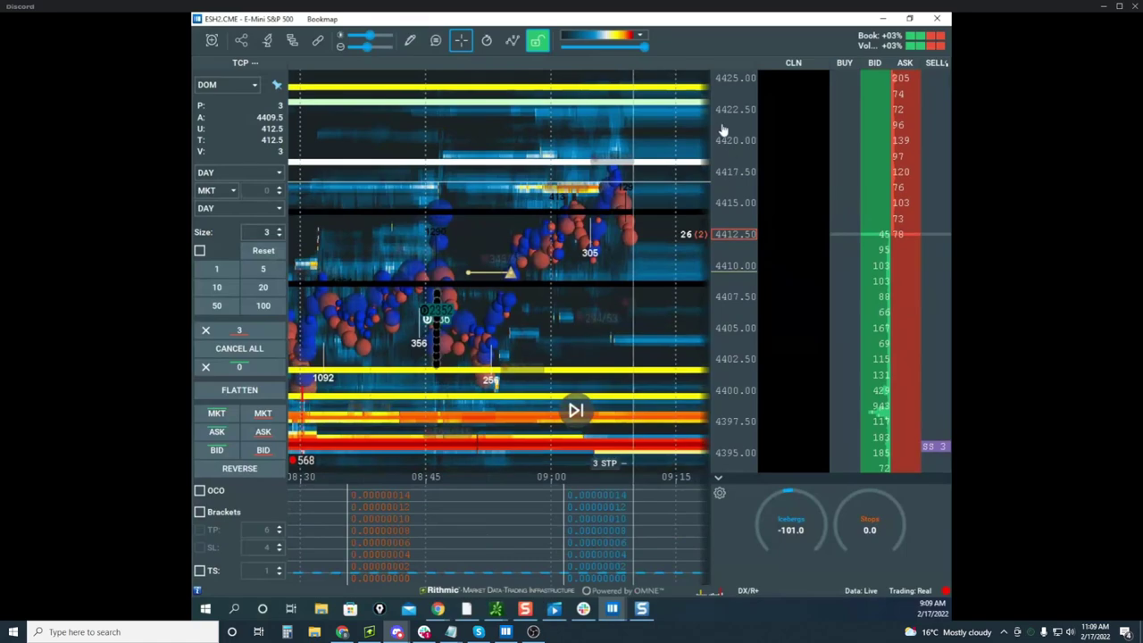
scroll(717, 133, down, 2)
Move the E-mini Bookmap and thinkorswim crude oil windows out of the way and restore the remote Sierra Chart session to full size
drag(598, 17, 513, 620)
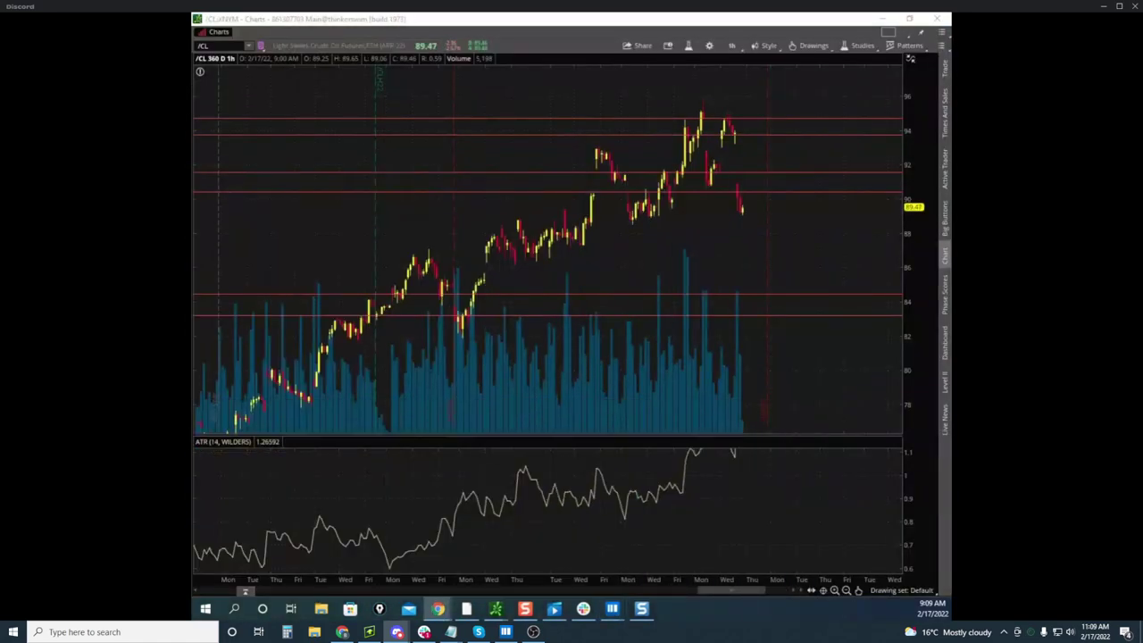
drag(191, 193, 775, 143)
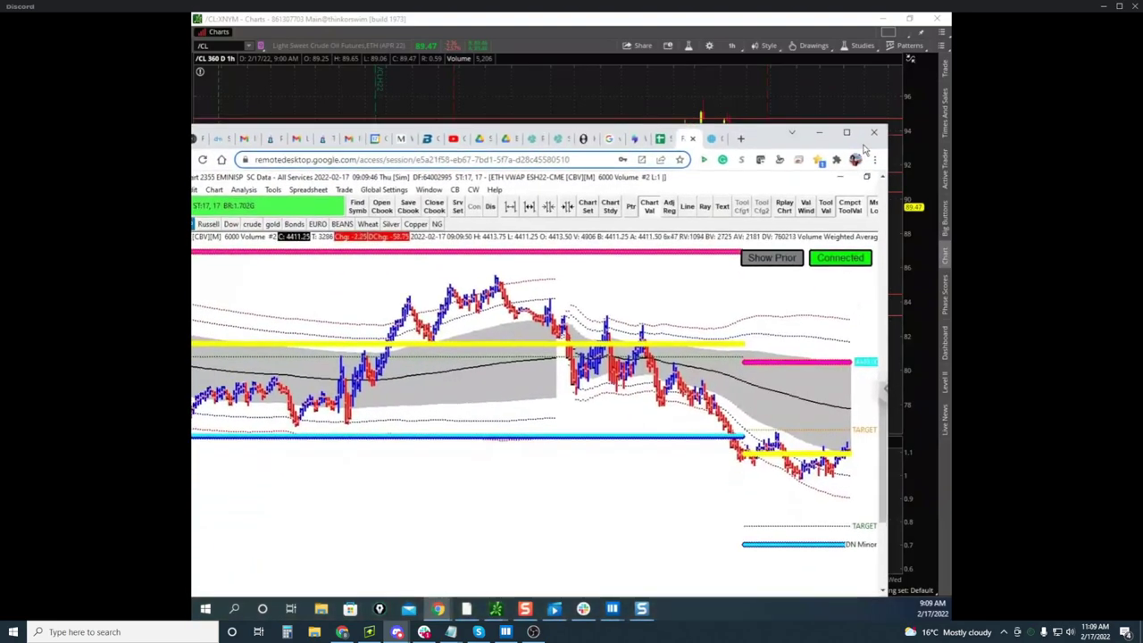
click(848, 134)
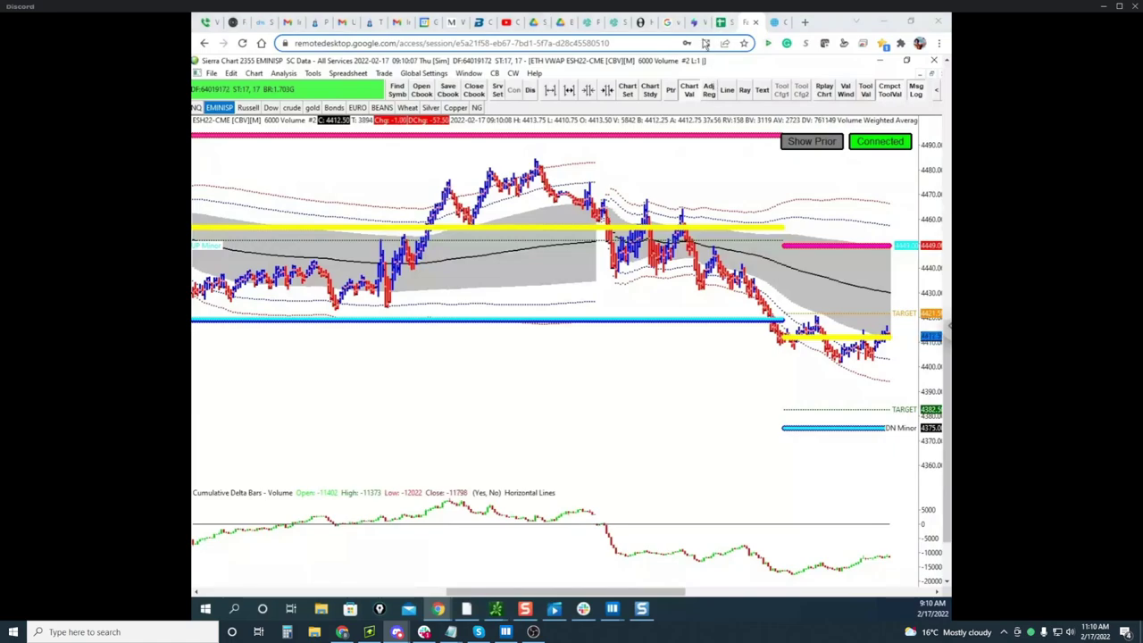
Review the TraderSync Weekday Report's performance chart and return to the EMINISP chart in Sierra Chart
click(697, 23)
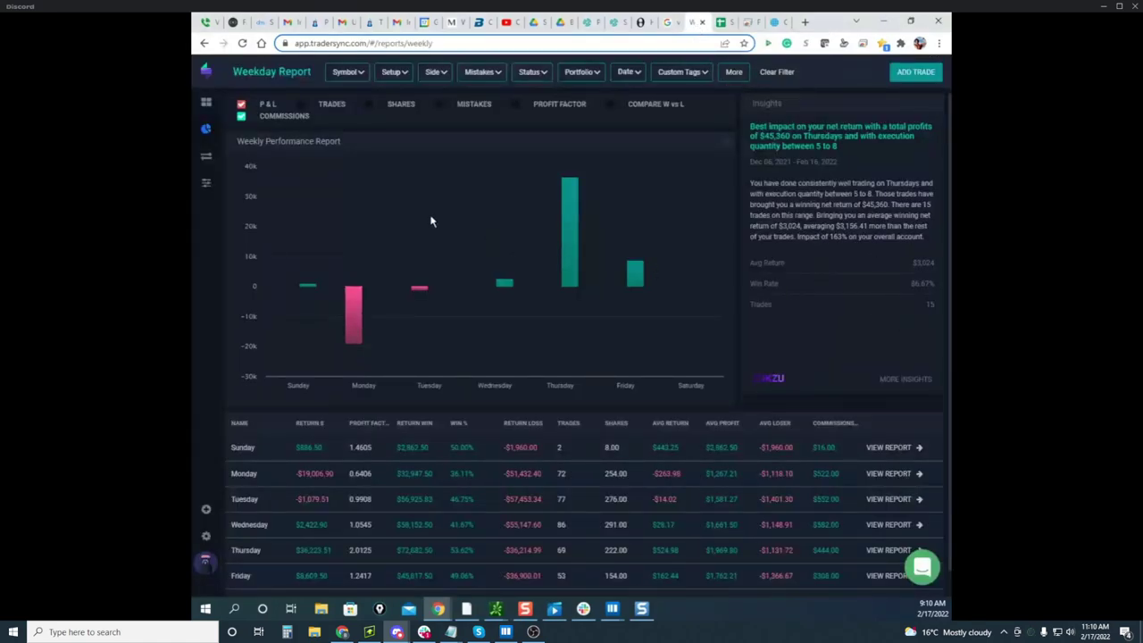
click(749, 23)
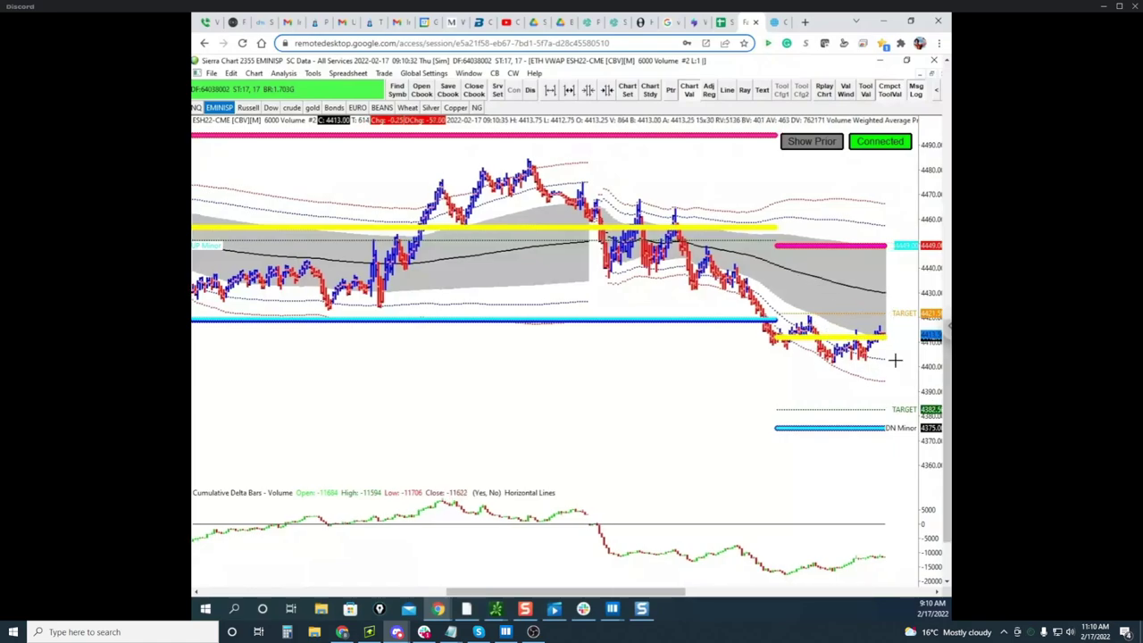
scroll(949, 417, down, 1)
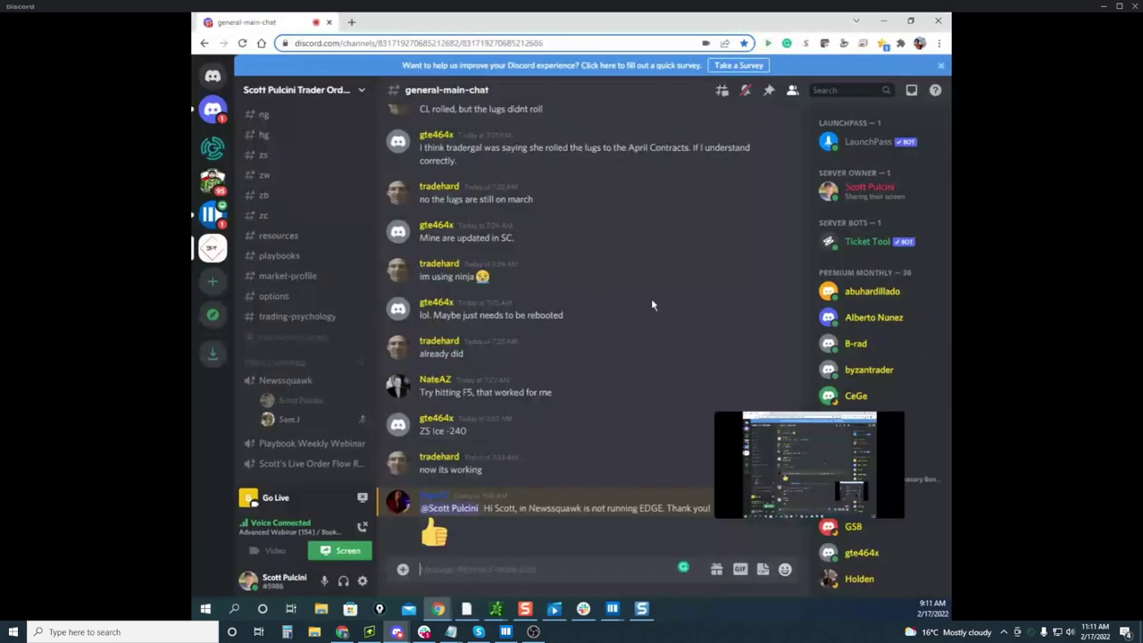
Read back through the Discord general-main-chat for recent comments and shared charts, and move the Discord window aside
scroll(651, 305, up, 10)
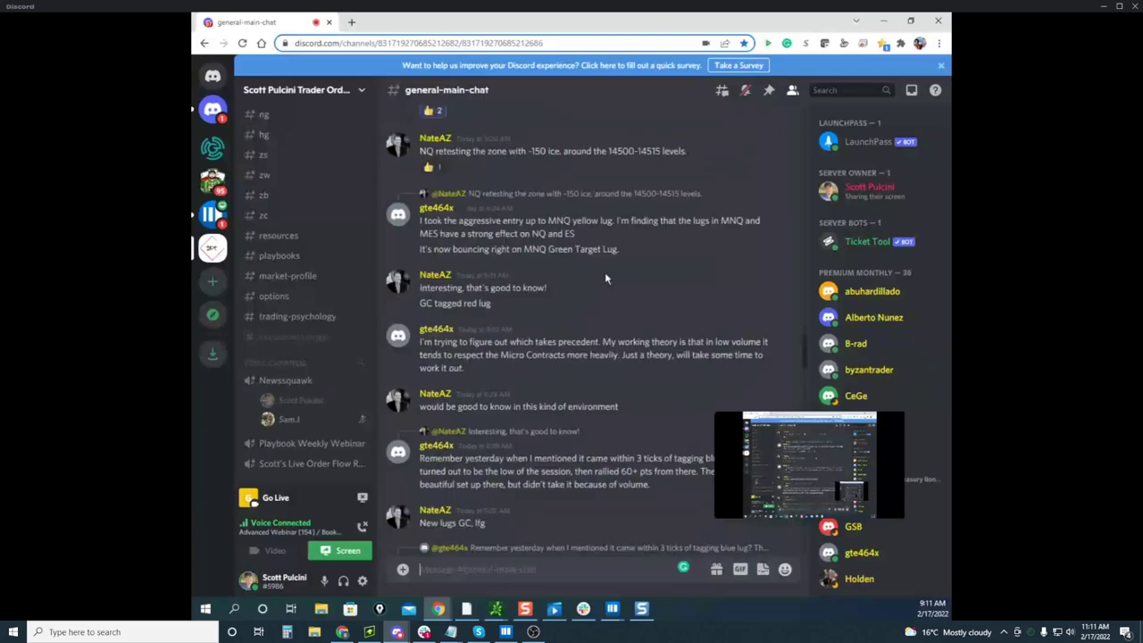
scroll(606, 279, up, 10)
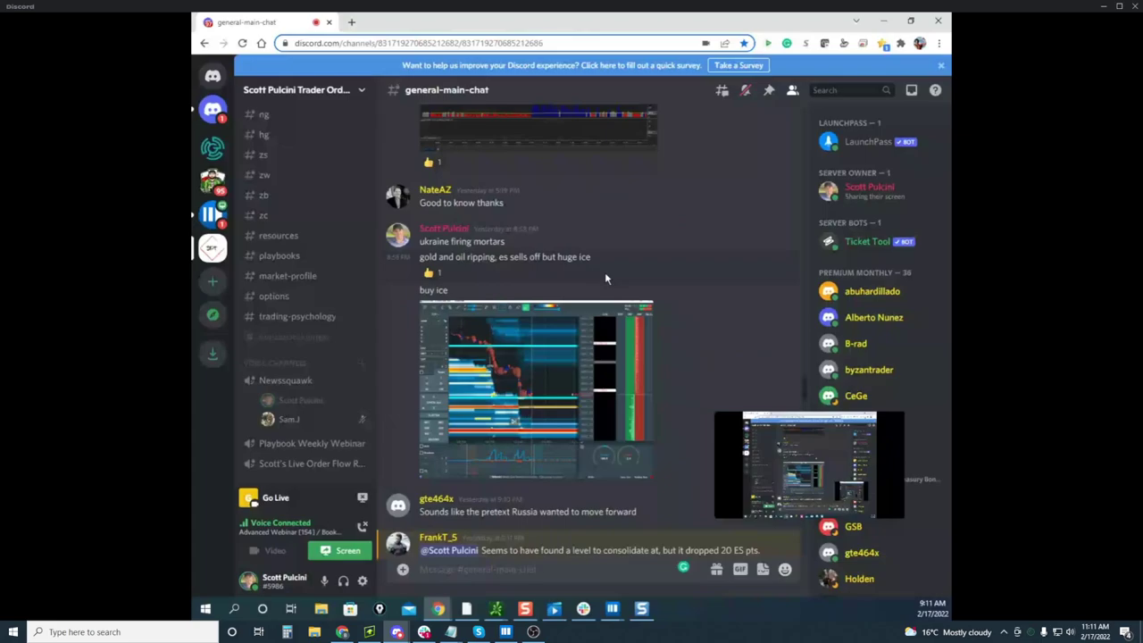
scroll(605, 278, down, 2)
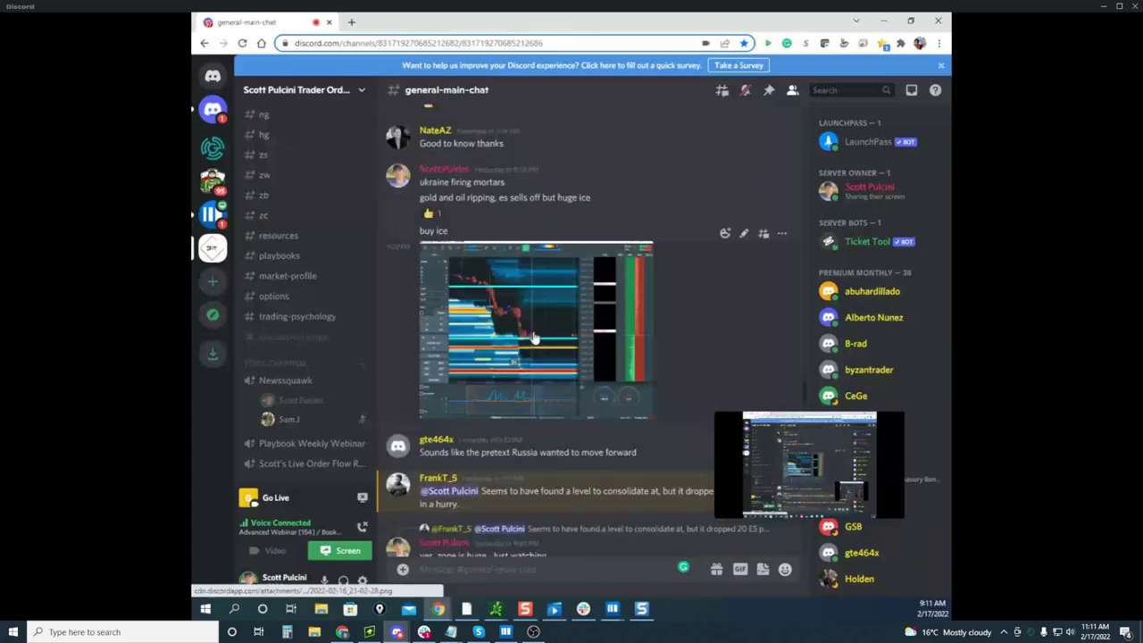
scroll(642, 301, down, 5)
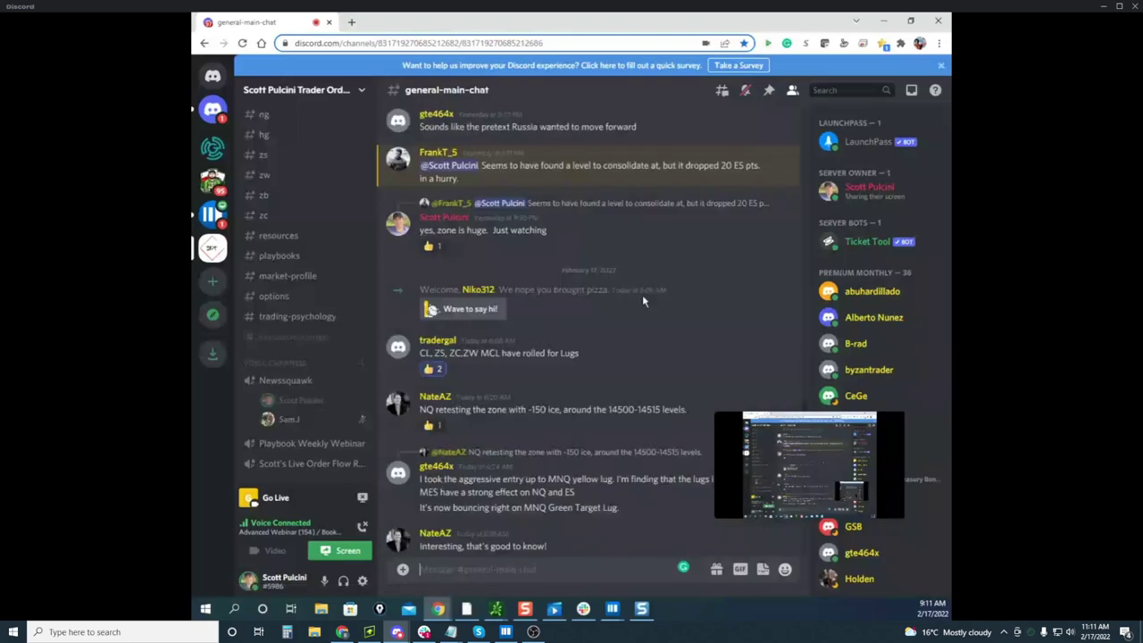
scroll(642, 301, down, 5)
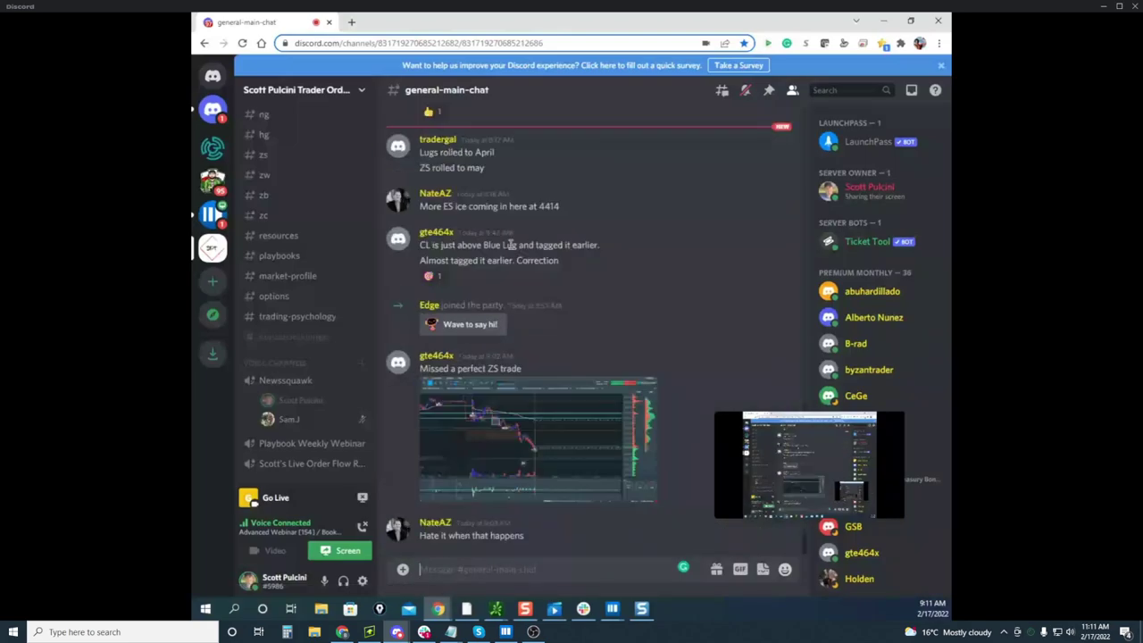
scroll(512, 244, down, 5)
scroll(566, 274, up, 10)
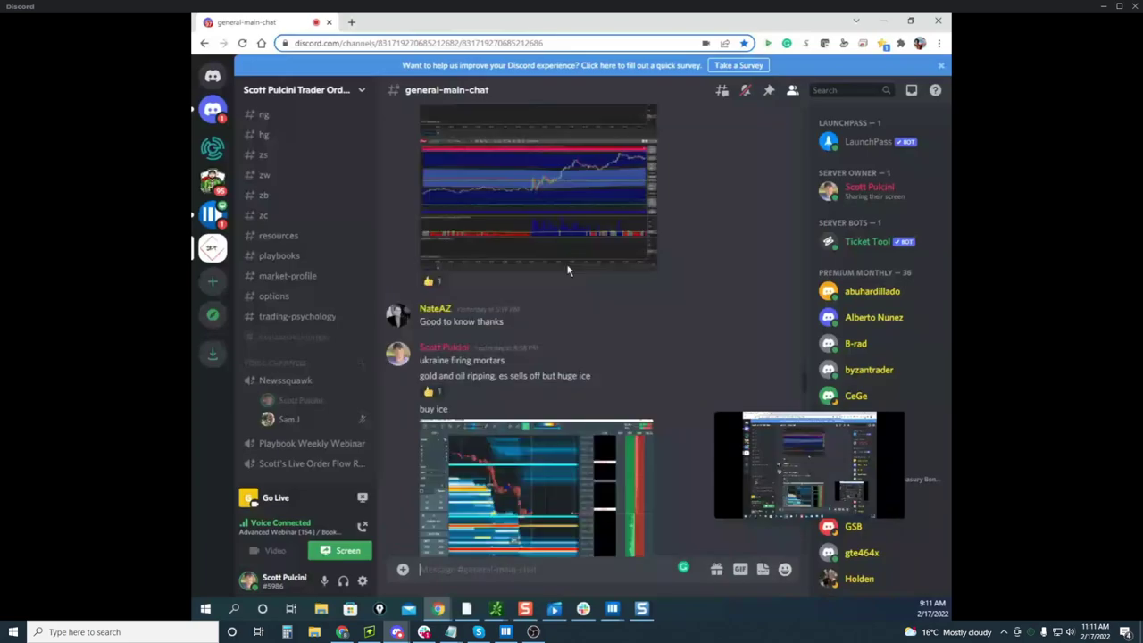
scroll(566, 270, up, 10)
drag(420, 230, 494, 233)
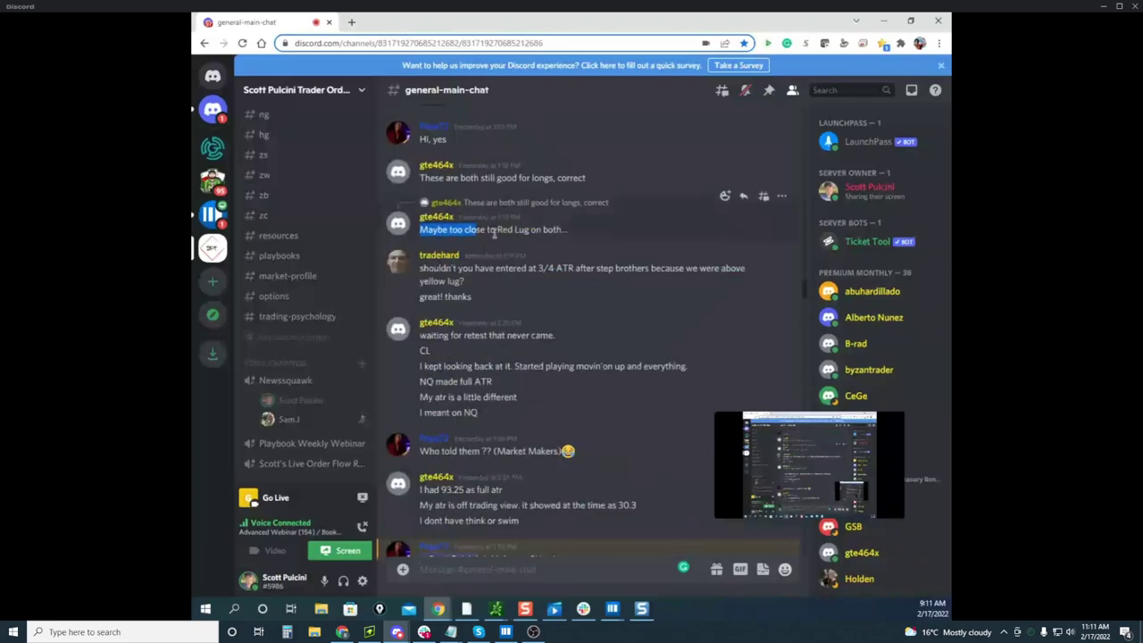
scroll(609, 260, up, 2)
scroll(609, 260, down, 10)
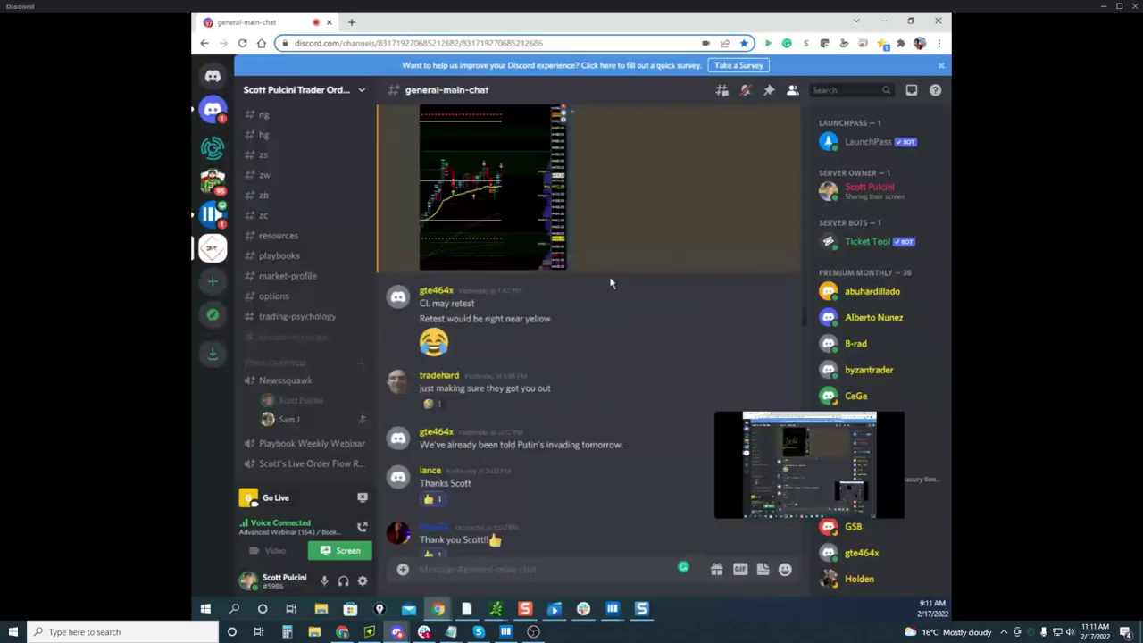
scroll(608, 282, up, 10)
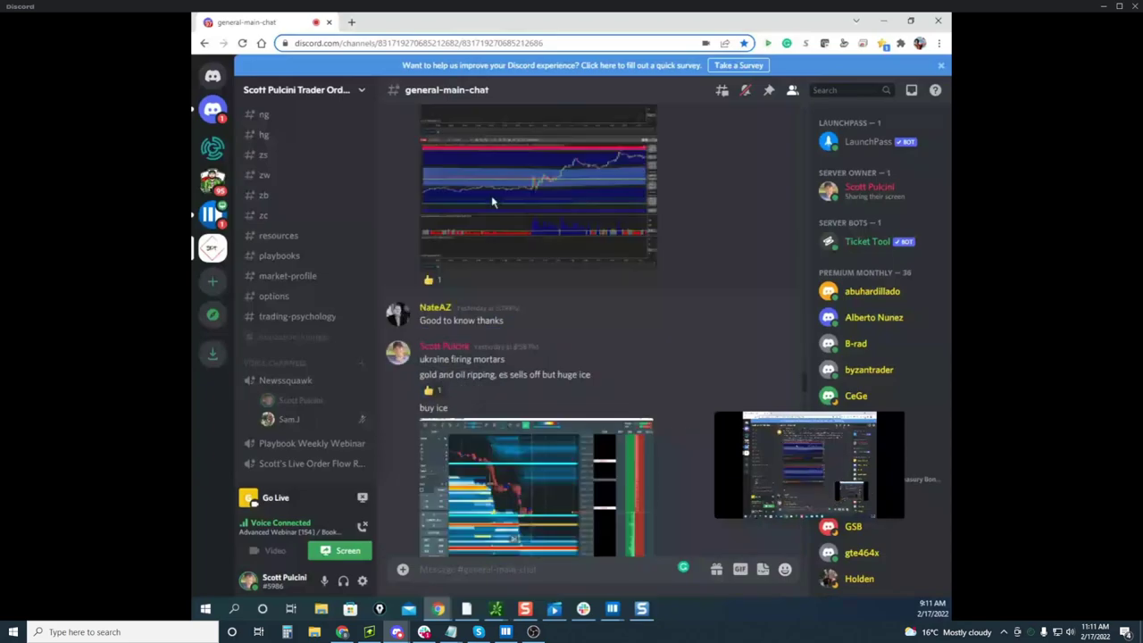
scroll(492, 202, down, 10)
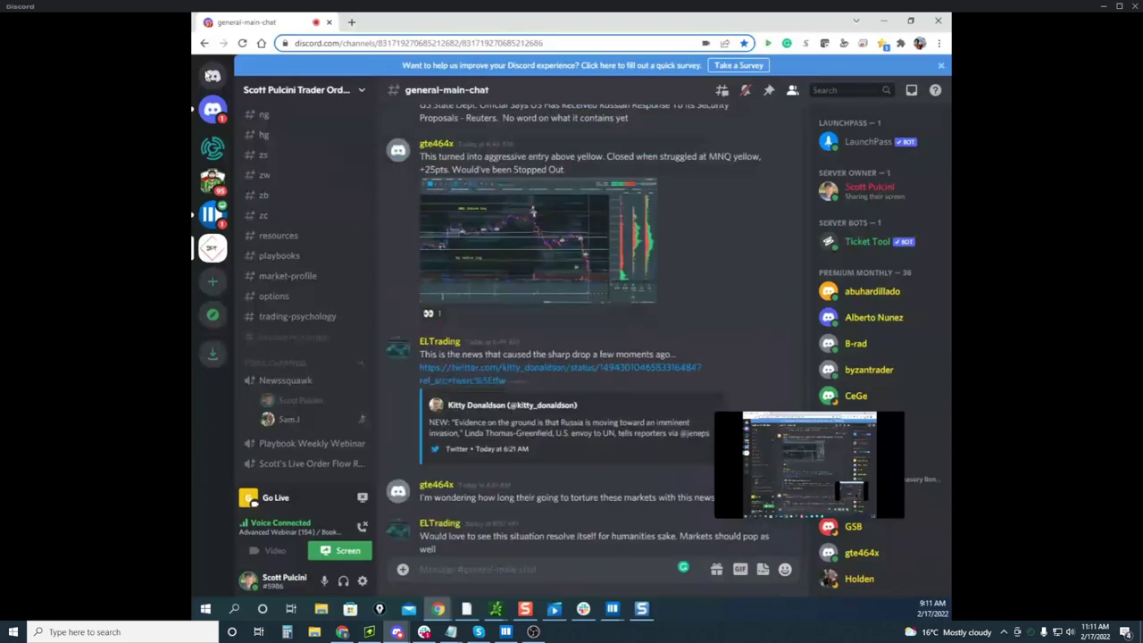
click(212, 213)
drag(306, 16, 572, 2)
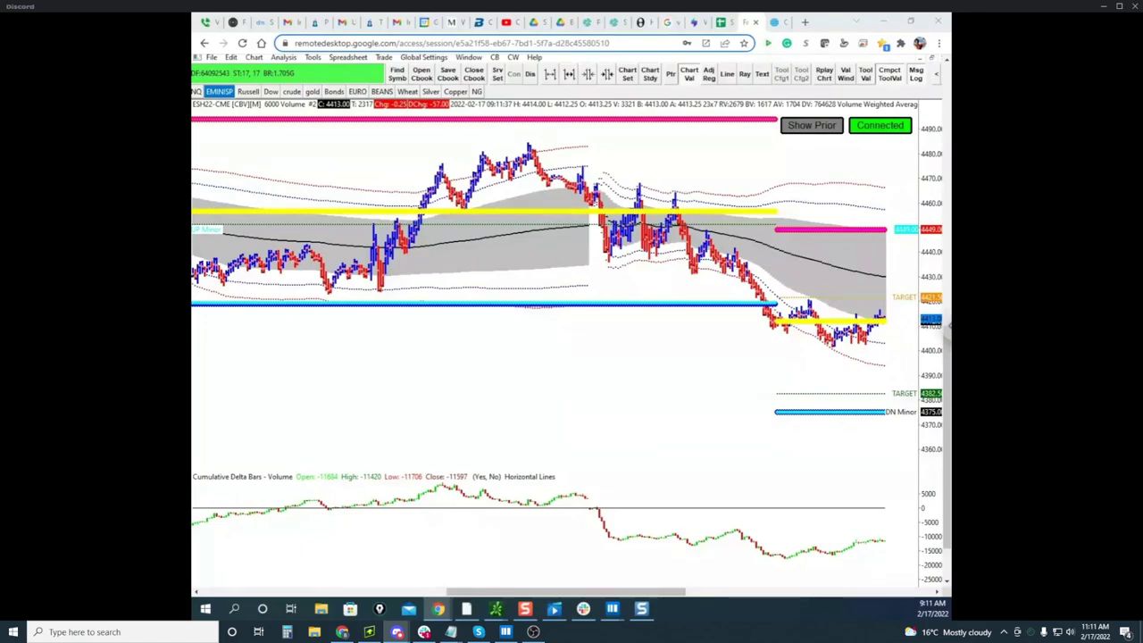
Examine the crude oil Bookmap chart down to the resting stop order and return to the E-mini chart in Sierra Chart
click(613, 609)
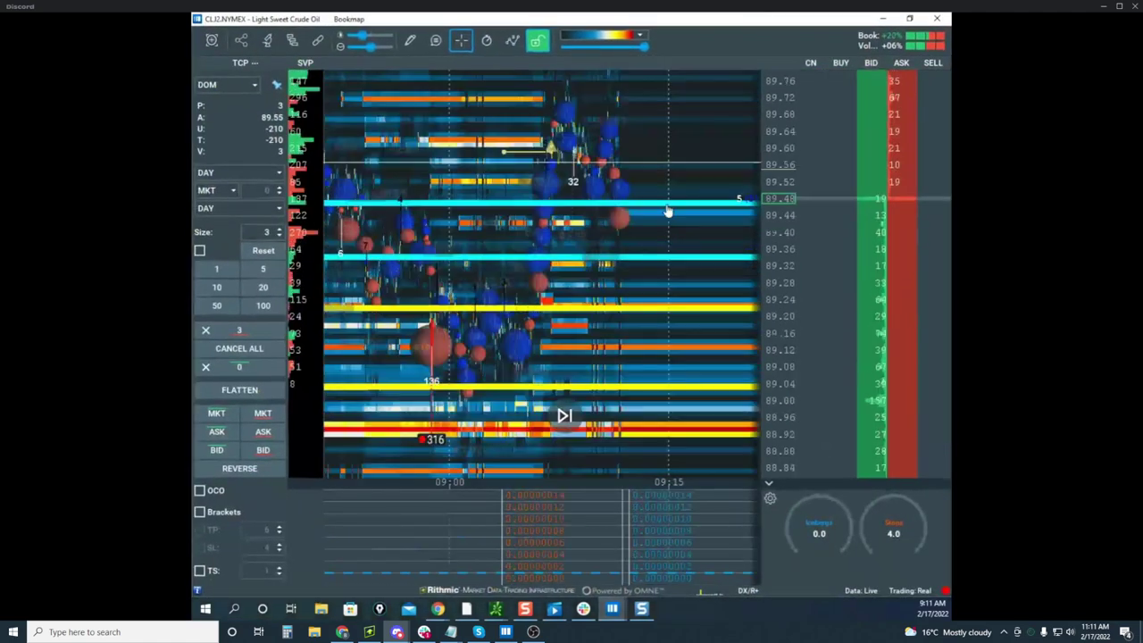
scroll(767, 273, down, 3)
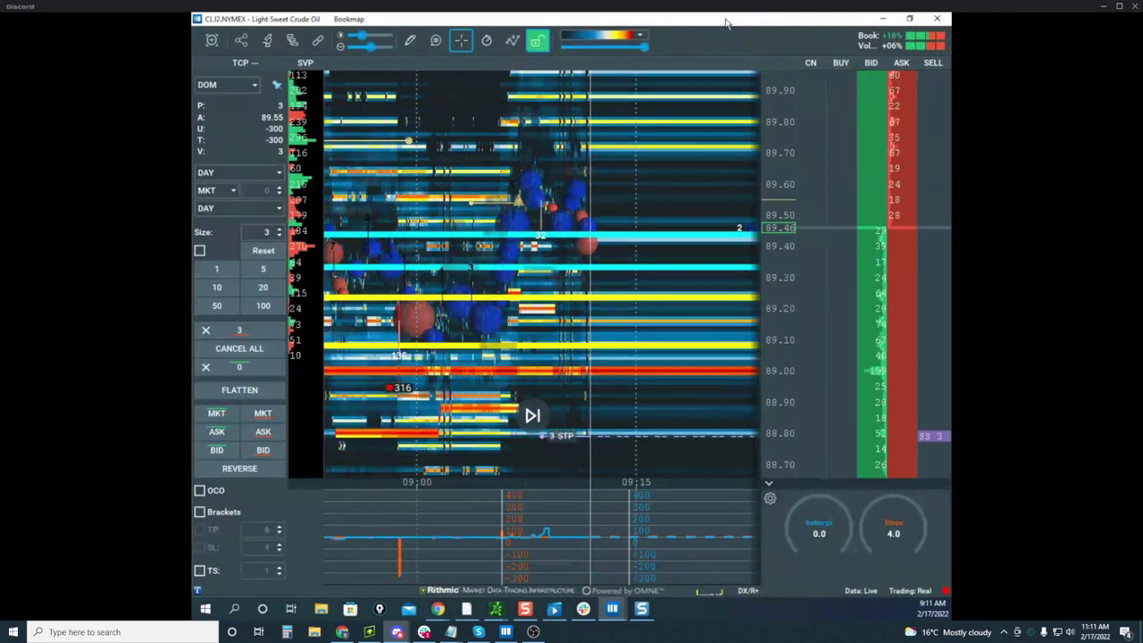
drag(724, 20, 192, 125)
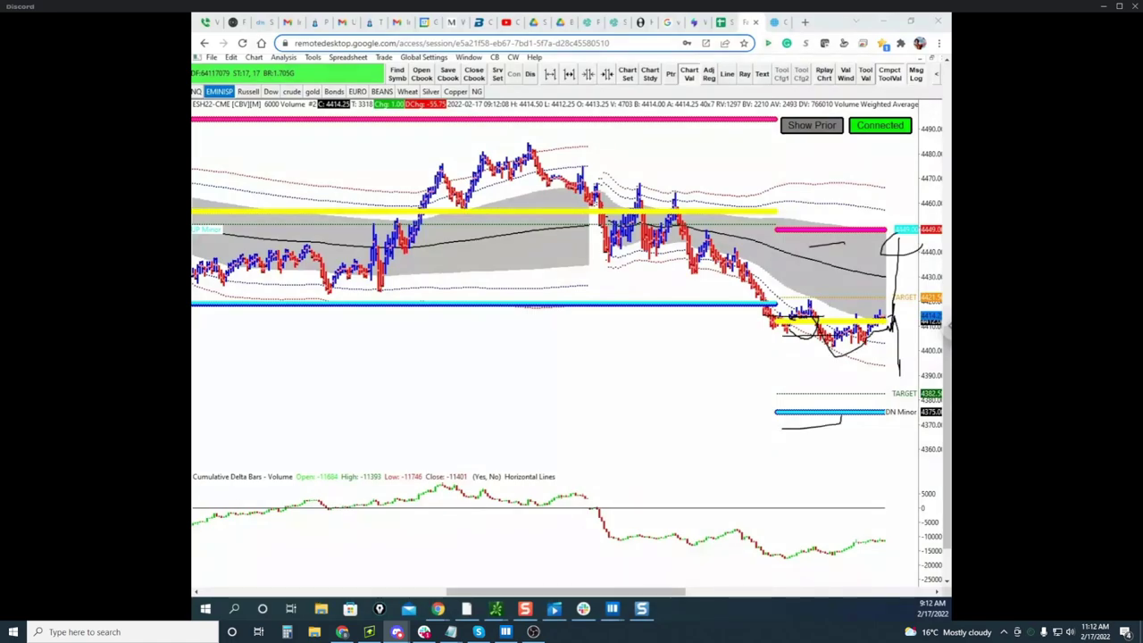
Clear the pen marks on the E-mini chart and sketch a short rise from the yellow 4412.00 line toward the orange target line
key(e)
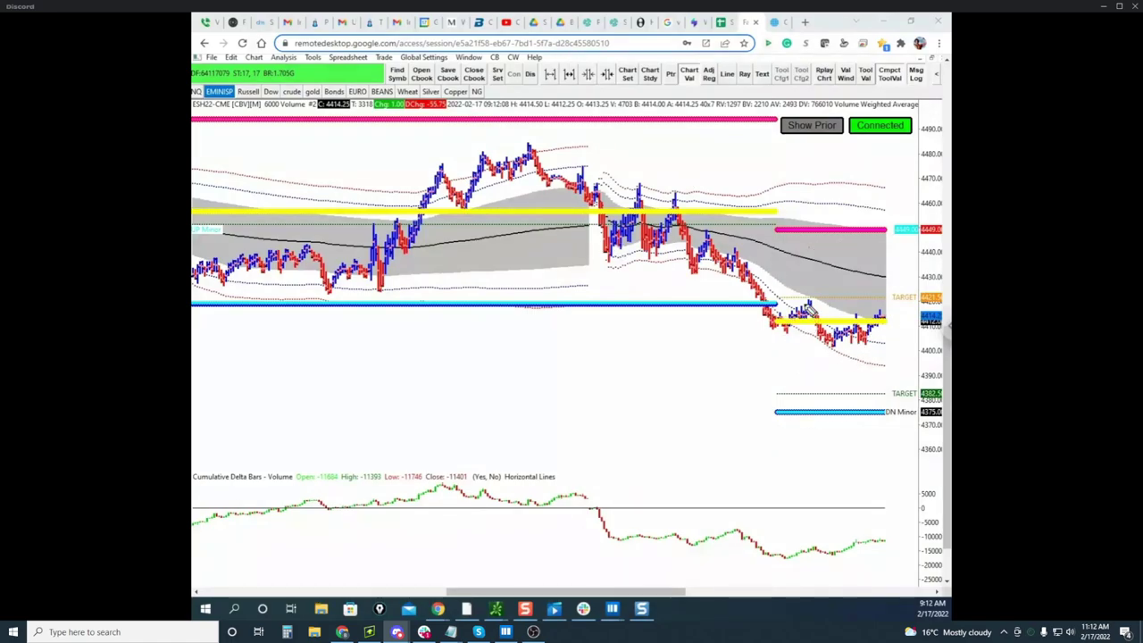
drag(888, 318, 890, 295)
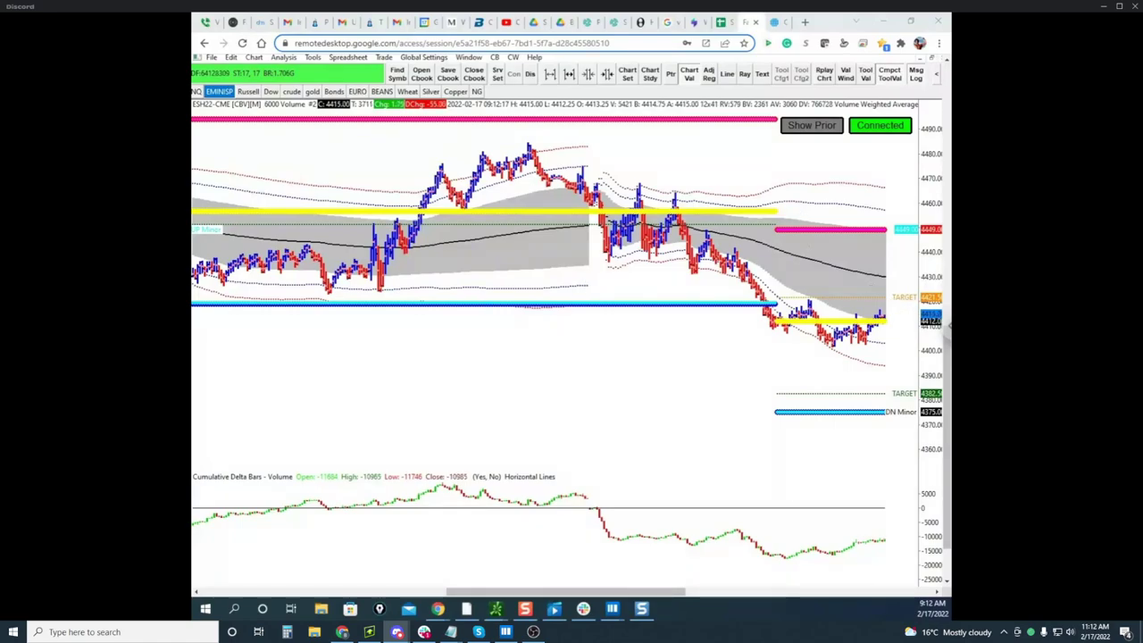
On the E-mini Bookmap chart, mark the levels at about 4413 and 4409 and sketch a rise above 4422.50
drag(194, 192, 492, 102)
click(774, 104)
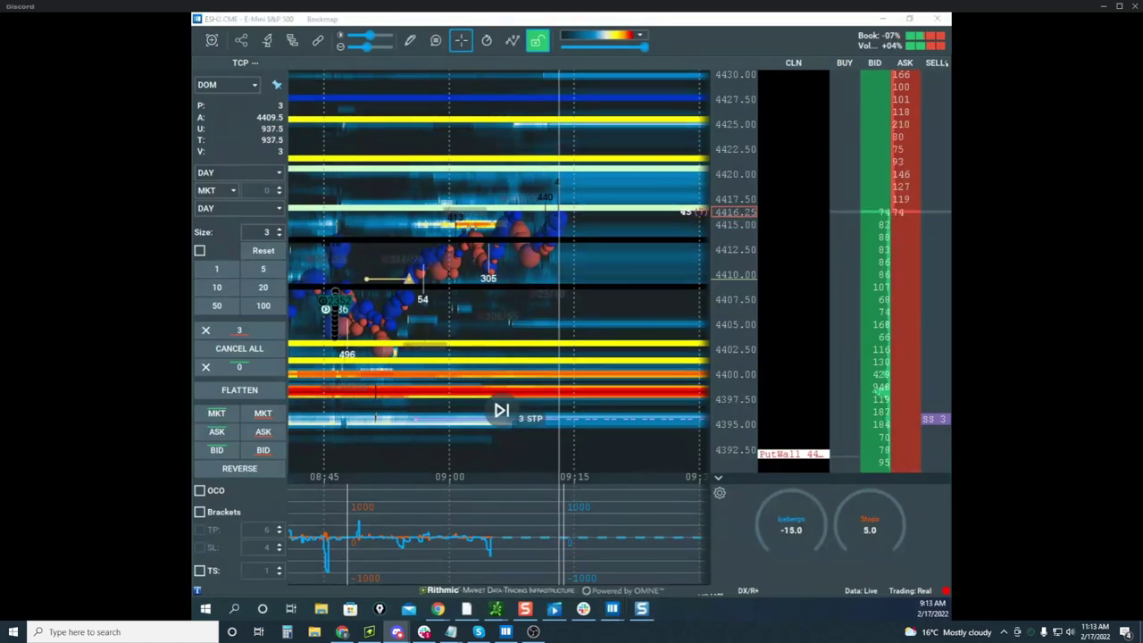
drag(455, 243, 639, 244)
drag(447, 287, 604, 278)
mouse_move(398, 293)
mouse_down()
mouse_move(437, 272)
mouse_move(534, 105)
mouse_up()
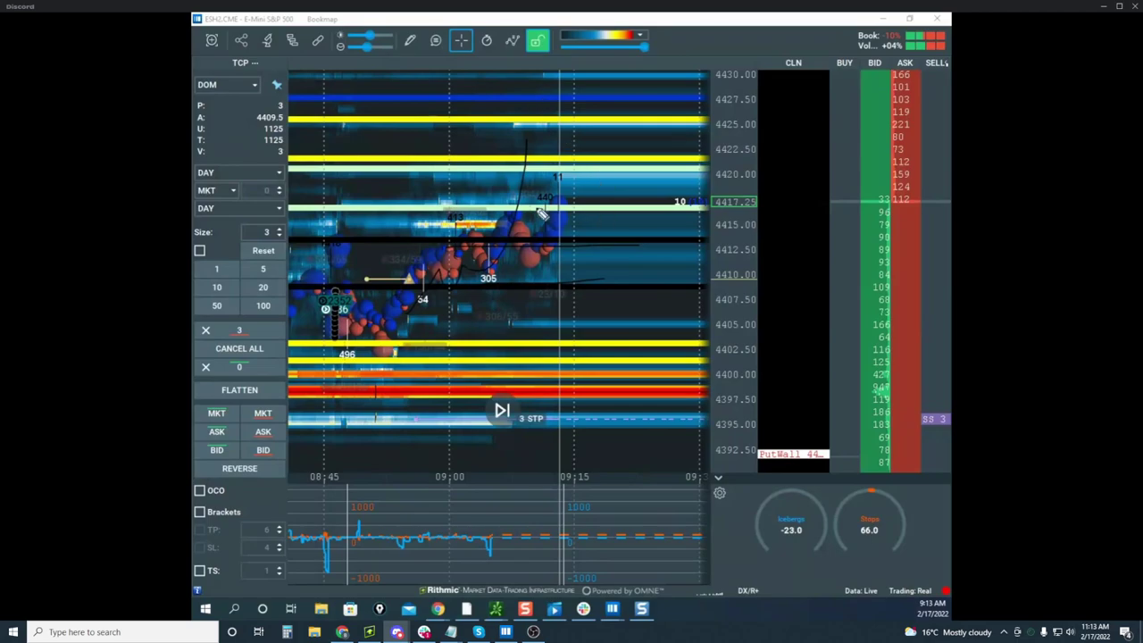
mouse_move(539, 212)
mouse_down()
mouse_move(600, 49)
mouse_move(568, 45)
mouse_move(740, 141)
mouse_move(2, 214)
mouse_up()
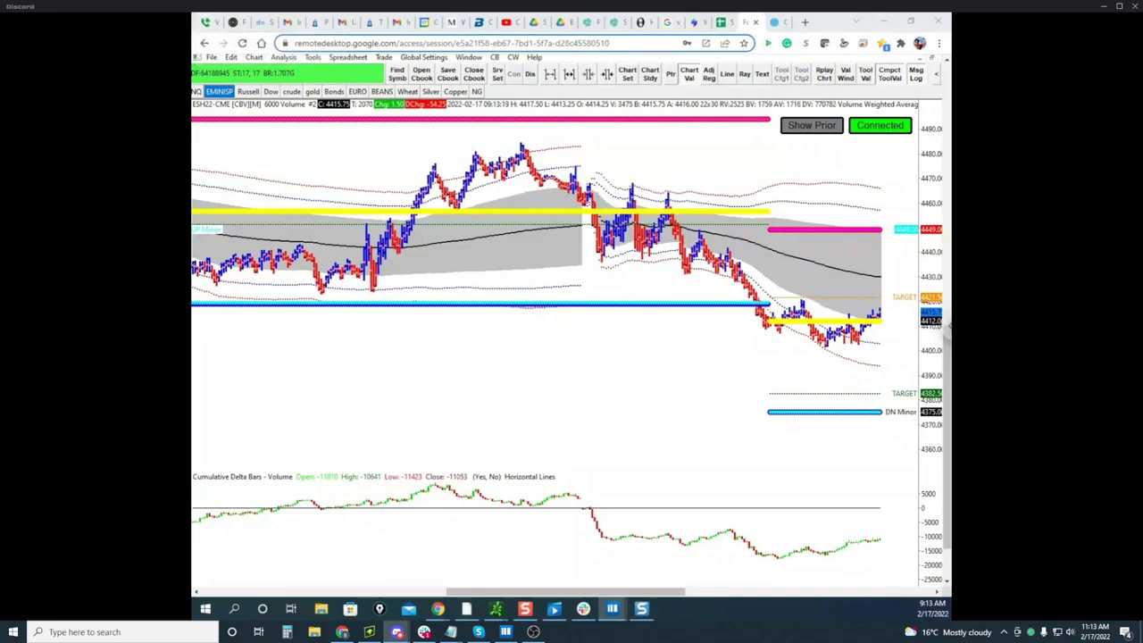
Bring up the crude oil Bookmap chart at full size and examine the latest move above 89.56 and the surrounding liquidity levels
drag(580, 612, 740, 101)
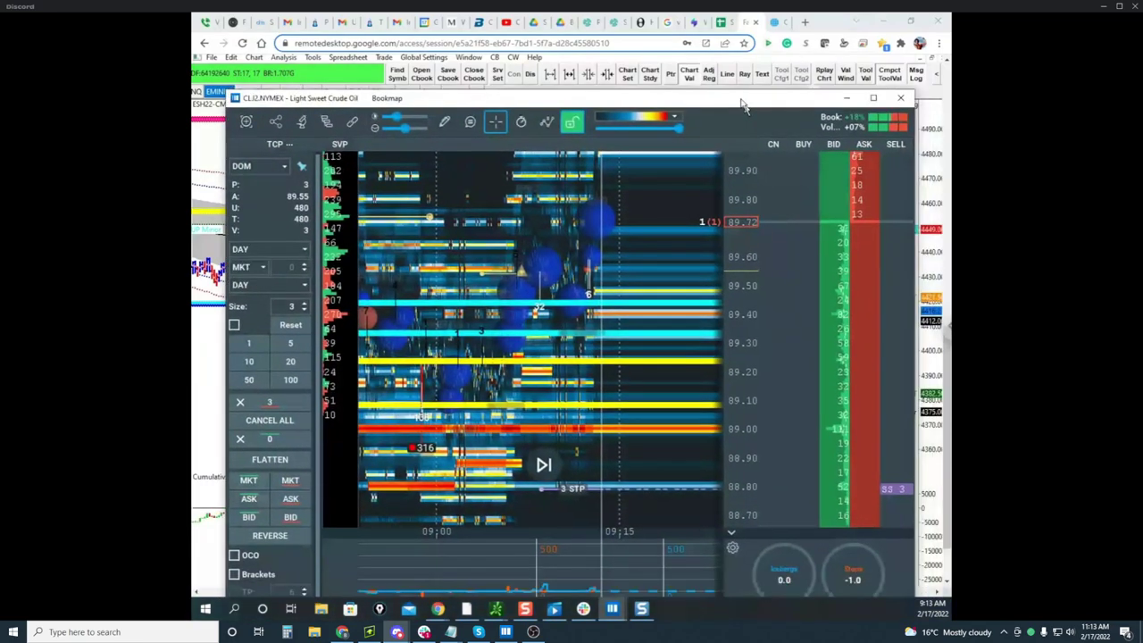
double_click(740, 104)
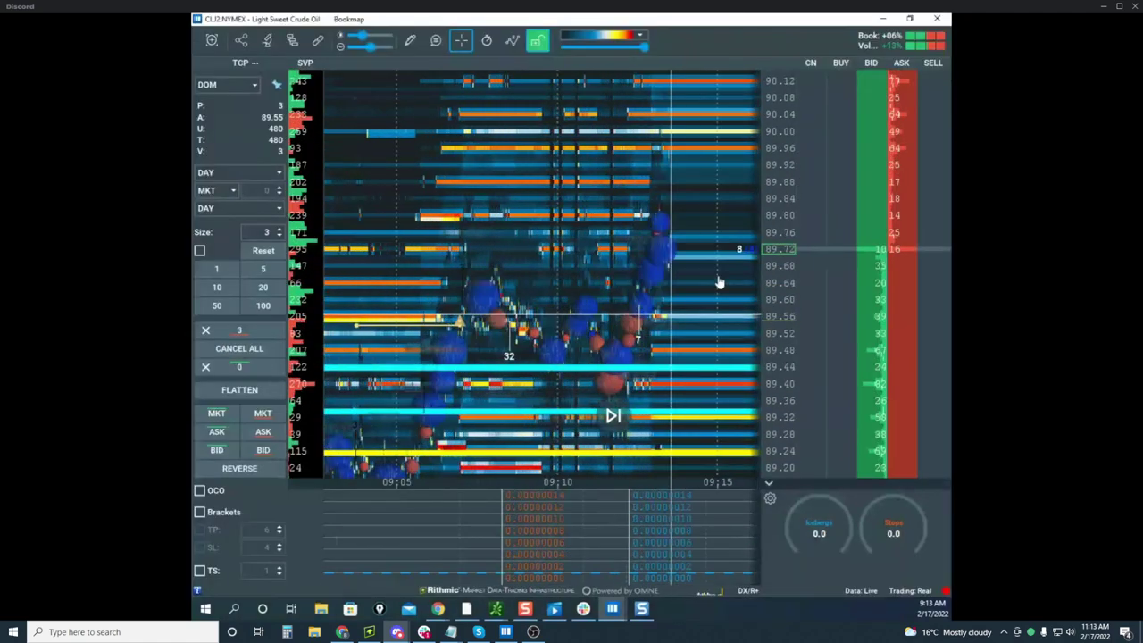
drag(764, 254, 725, 266)
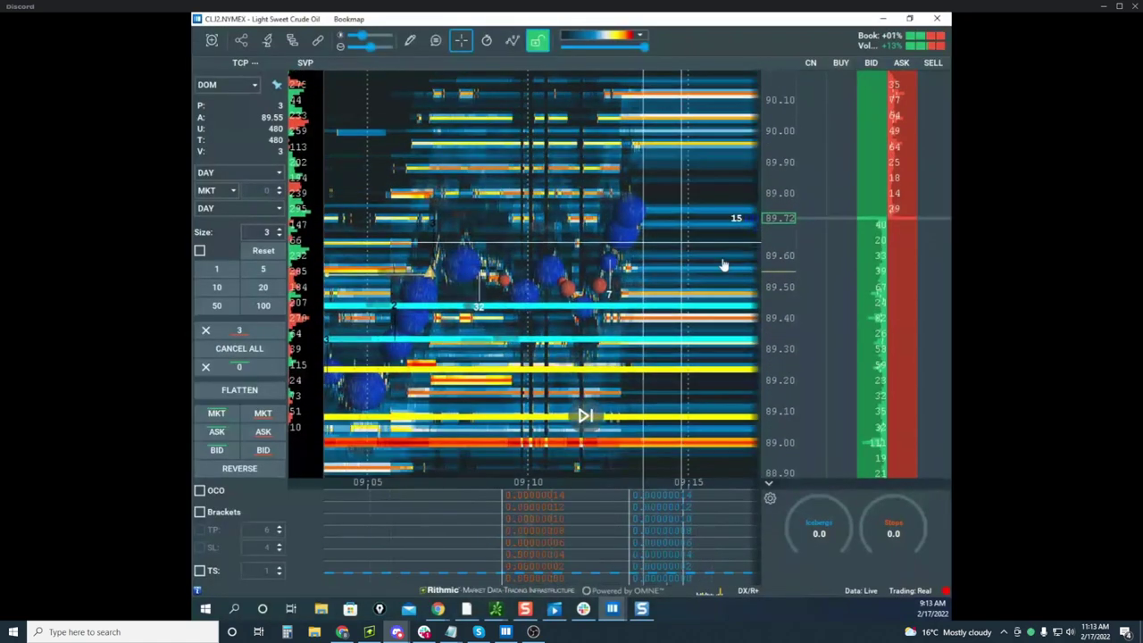
scroll(778, 268, up, 2)
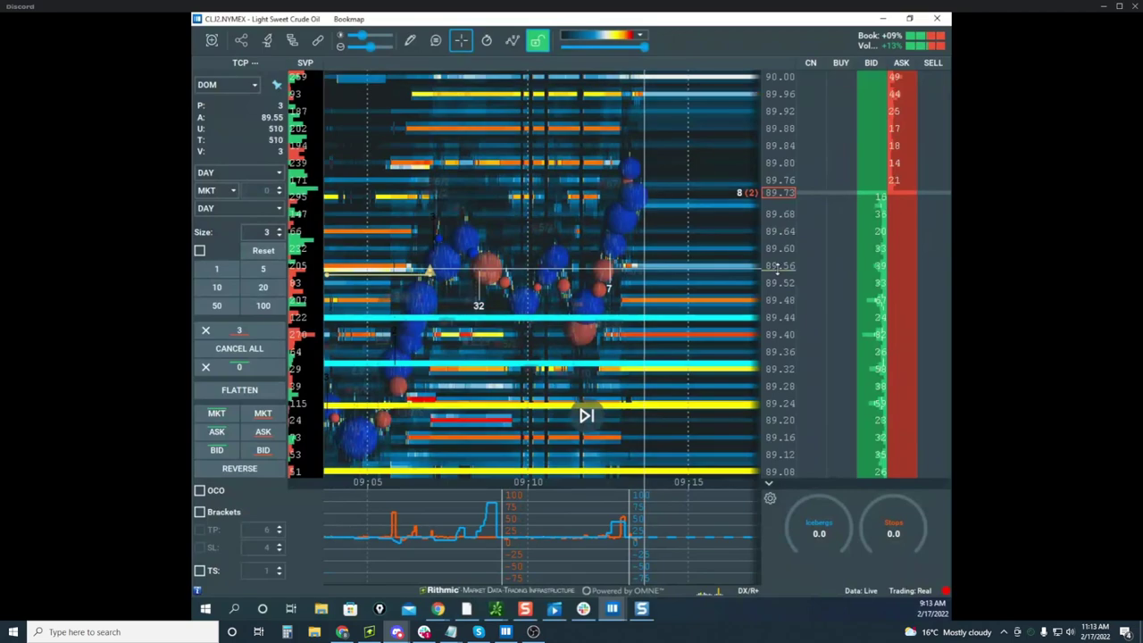
scroll(708, 237, up, 2)
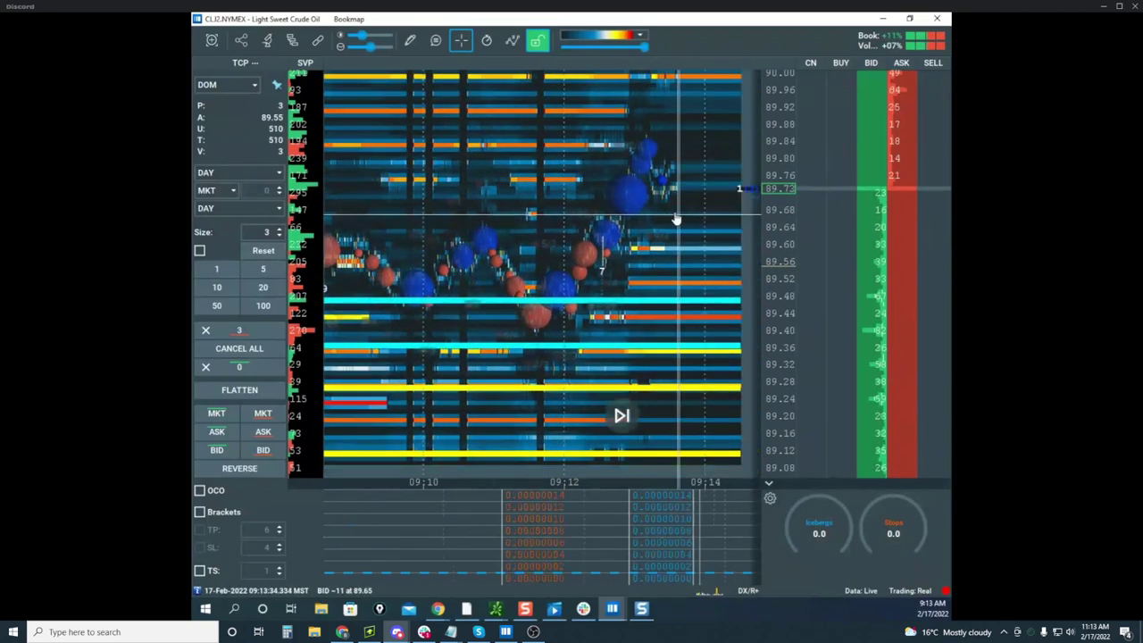
scroll(642, 305, down, 2)
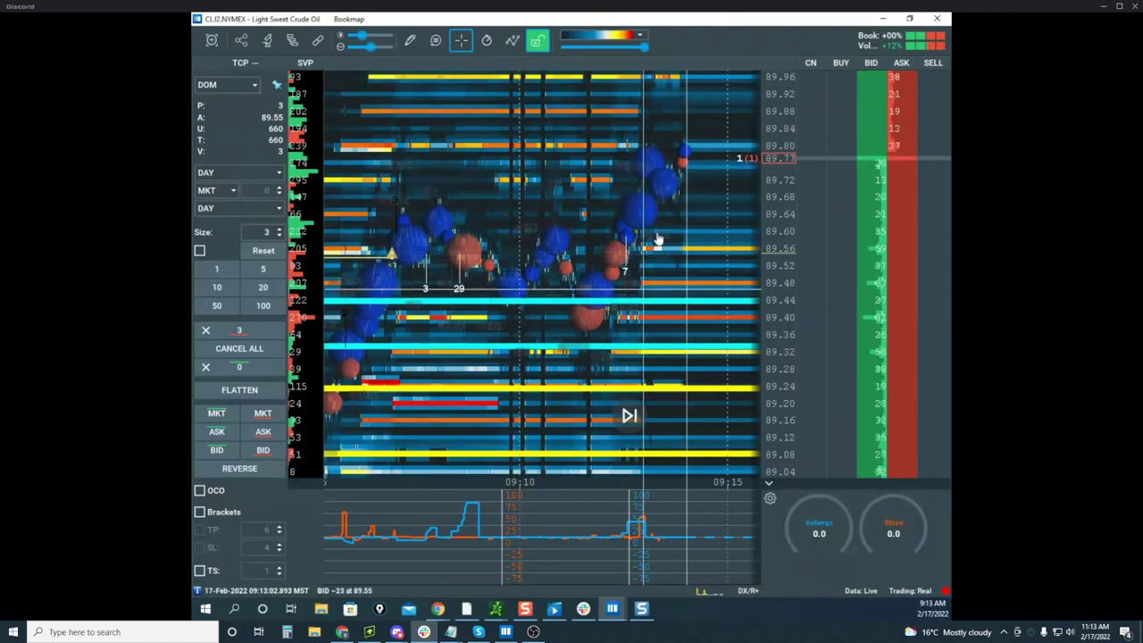
scroll(775, 178, down, 3)
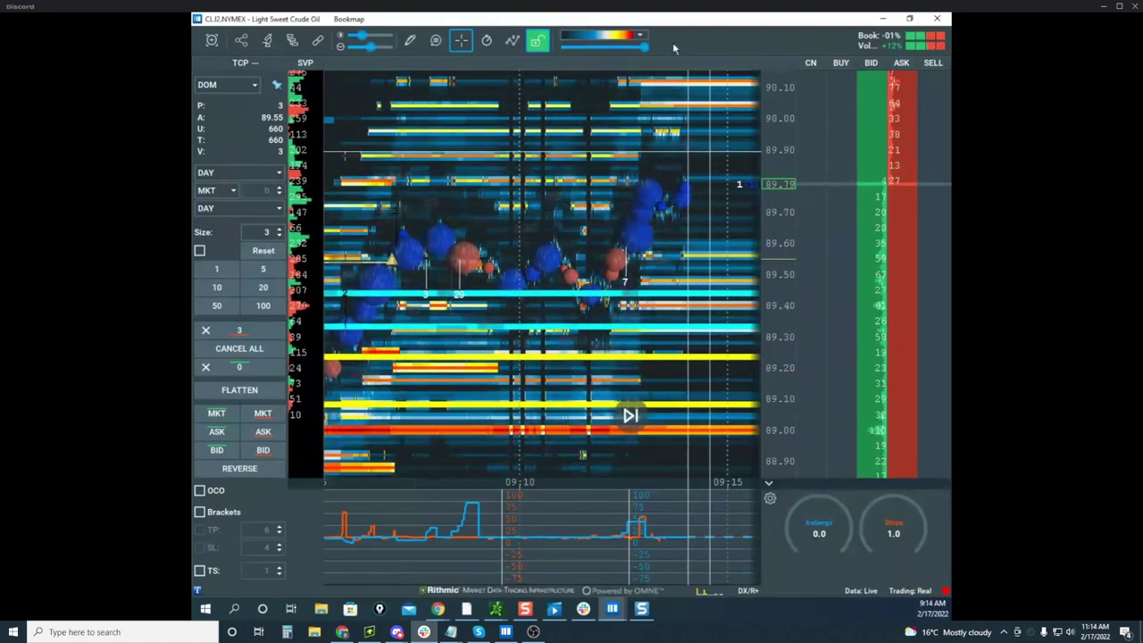
Return to the EMINISP chart in Sierra Chart and shift the vertical scale of its Cumulative Delta Bars graph
drag(668, 21, 949, 331)
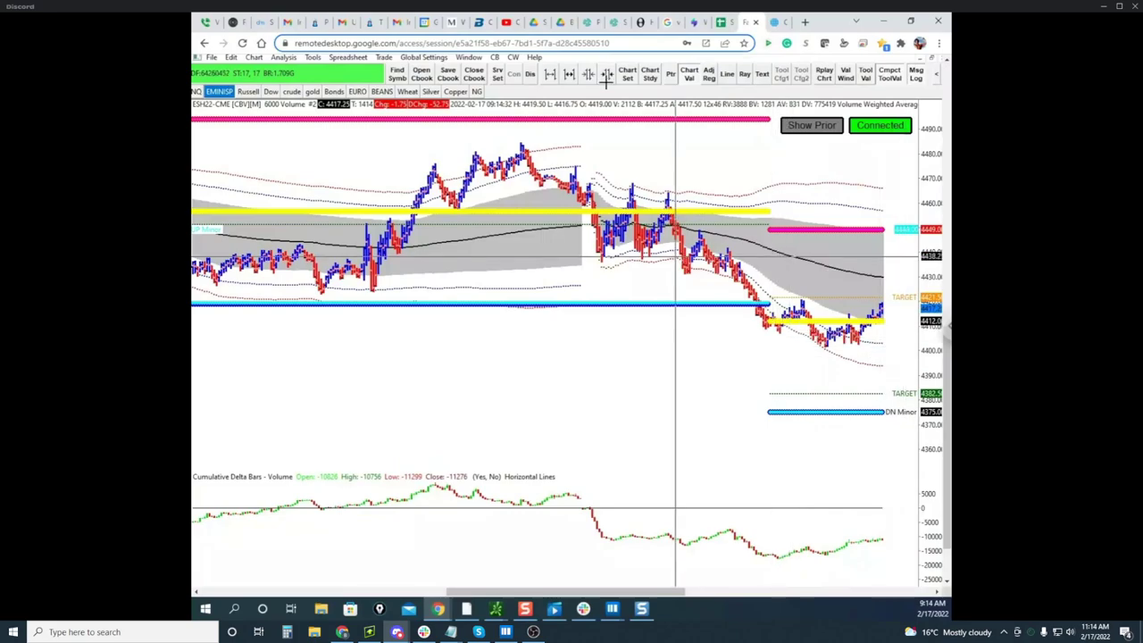
scroll(914, 464, down, 1)
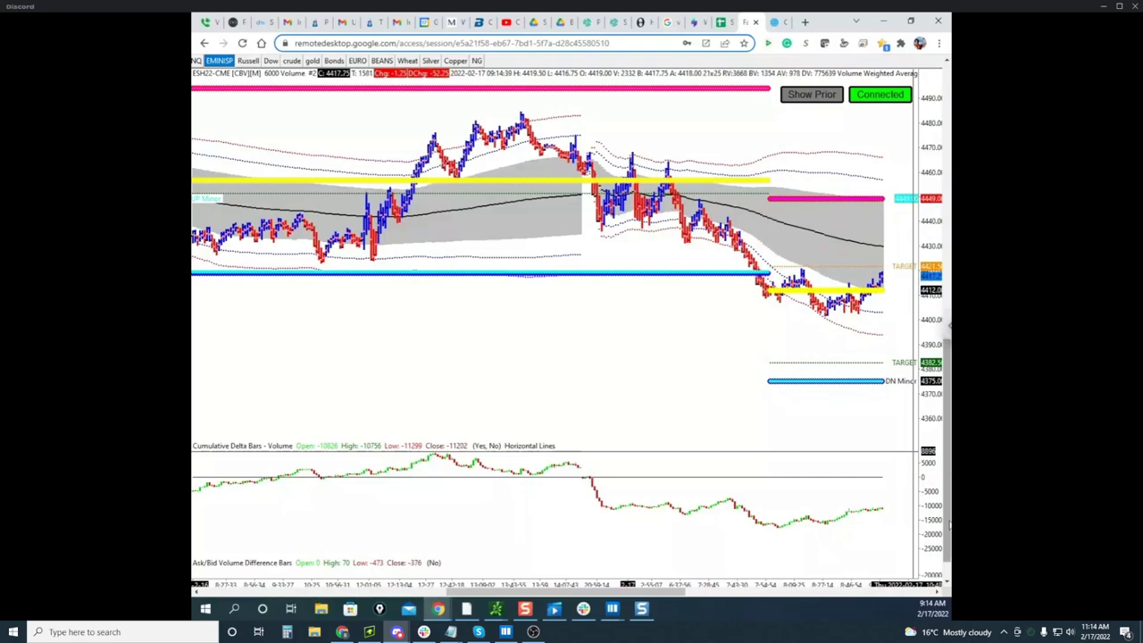
mouse_move(924, 534)
mouse_down()
mouse_move(924, 546)
mouse_move(928, 516)
mouse_up()
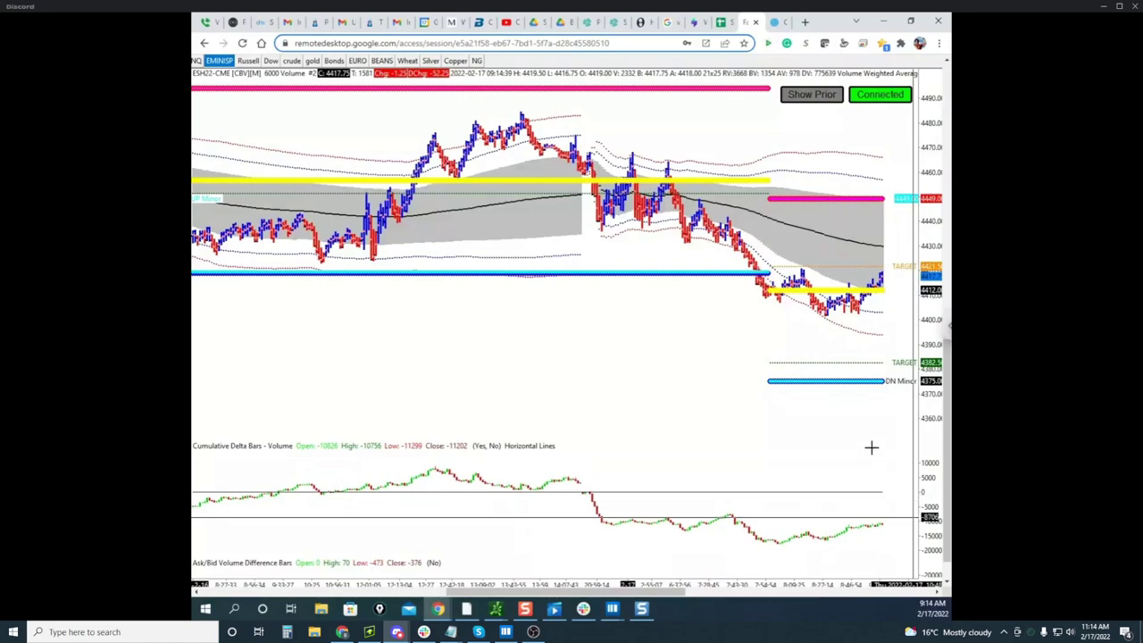
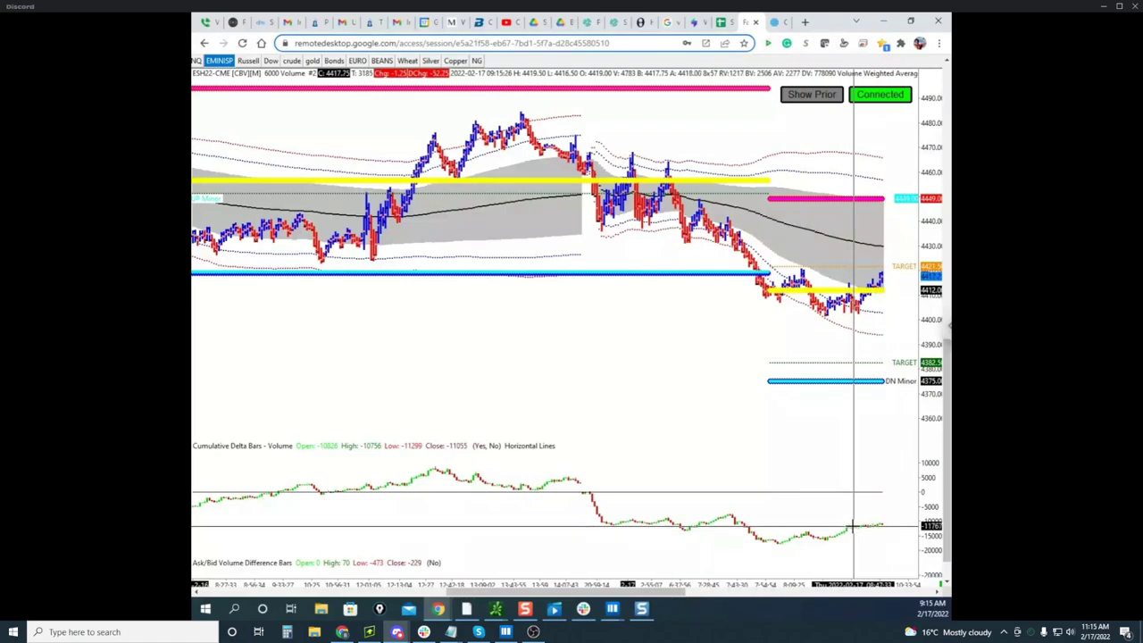
Circle the latest cumulative delta bars, mark the rising price highs below 4495, and link the earlier price peak to the declining delta with pen strokes
drag(854, 526, 848, 502)
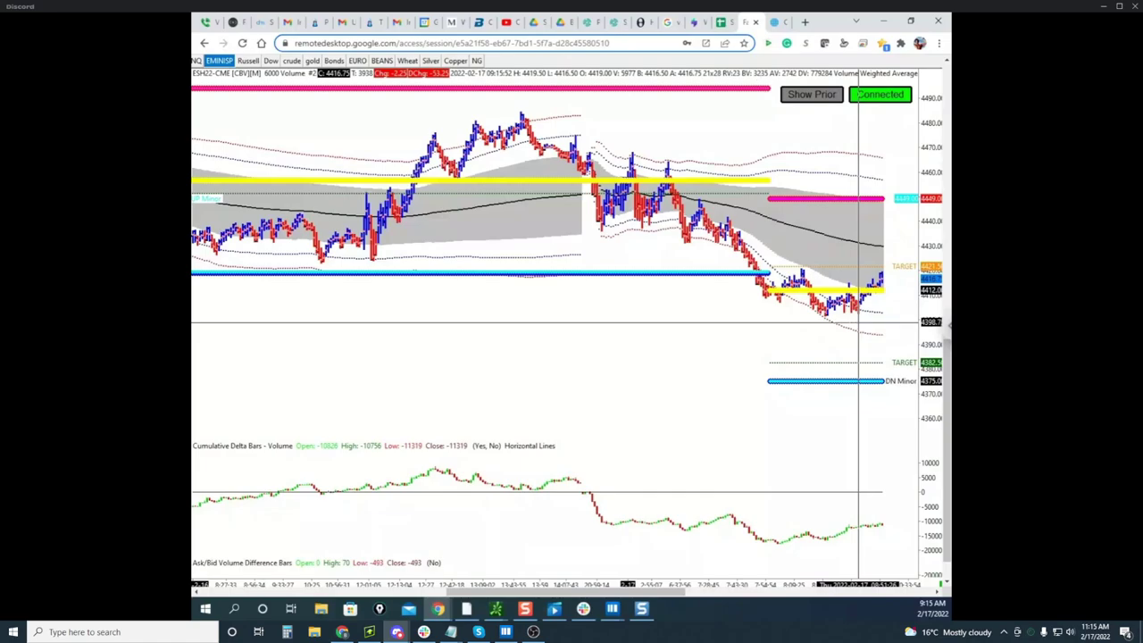
key(e)
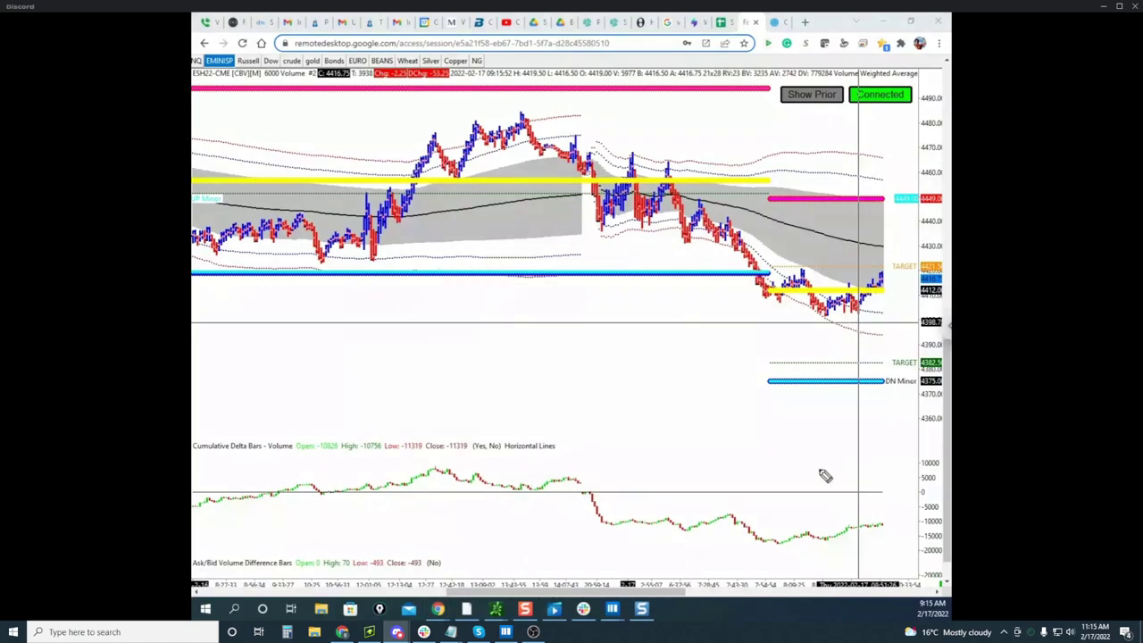
drag(858, 513, 855, 529)
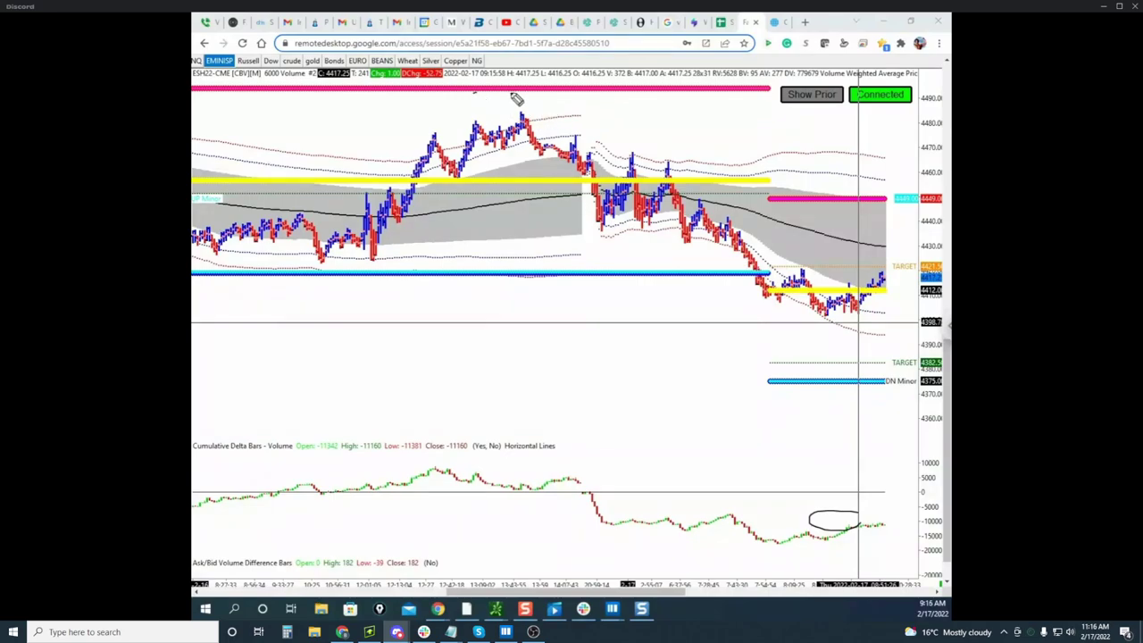
drag(516, 96, 480, 162)
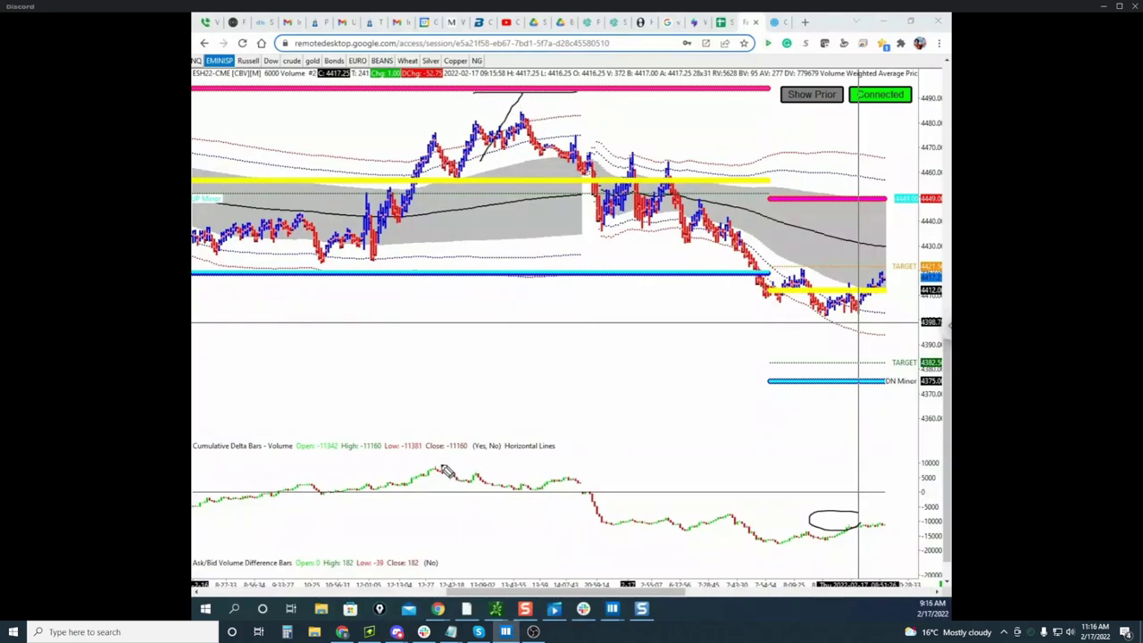
mouse_move(436, 129)
mouse_down()
mouse_move(433, 474)
mouse_move(534, 517)
mouse_up()
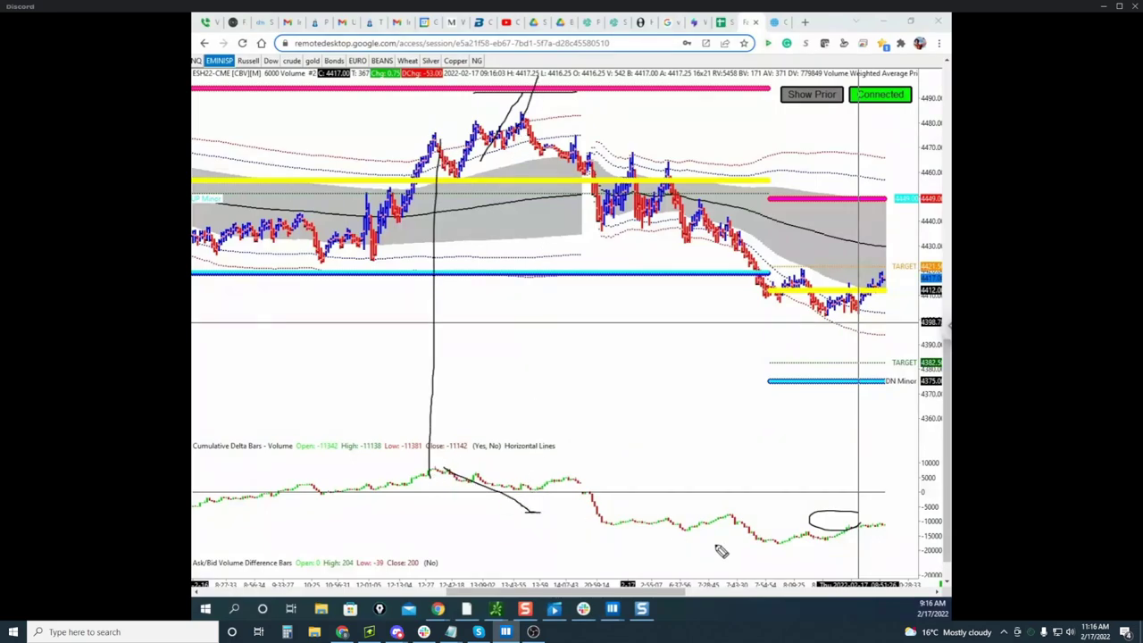
Sketch the drop from the price high toward the latest delta bars, circle the price peak and recent delta lows, and clear all pen marks
mouse_move(527, 118)
mouse_down()
mouse_move(552, 87)
mouse_move(922, 555)
mouse_up()
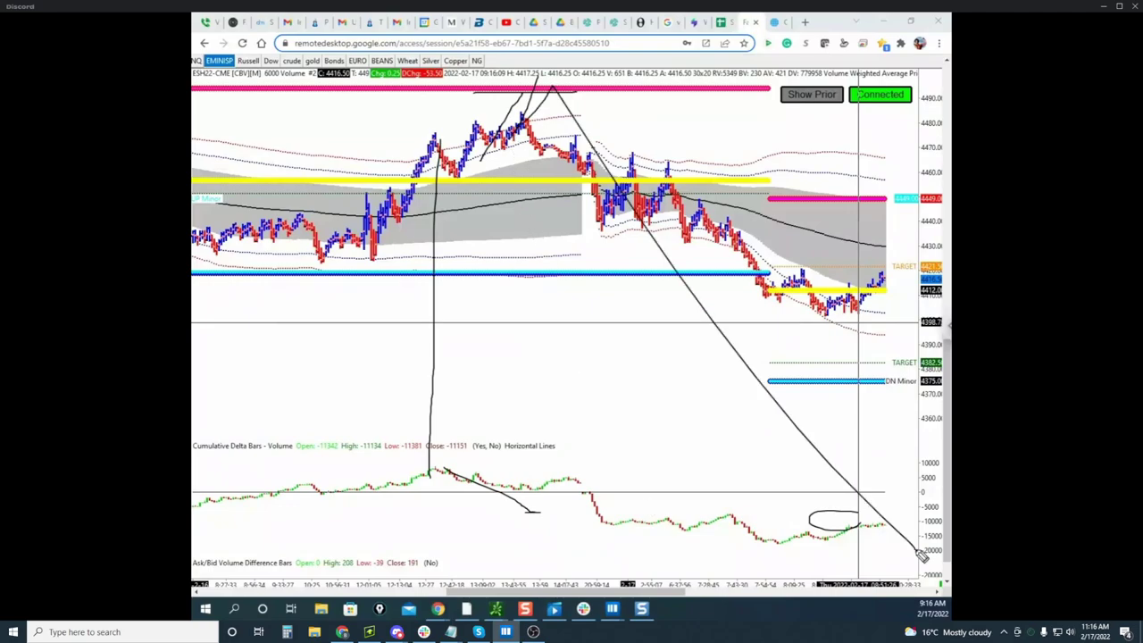
drag(643, 79, 517, 127)
drag(844, 516, 835, 543)
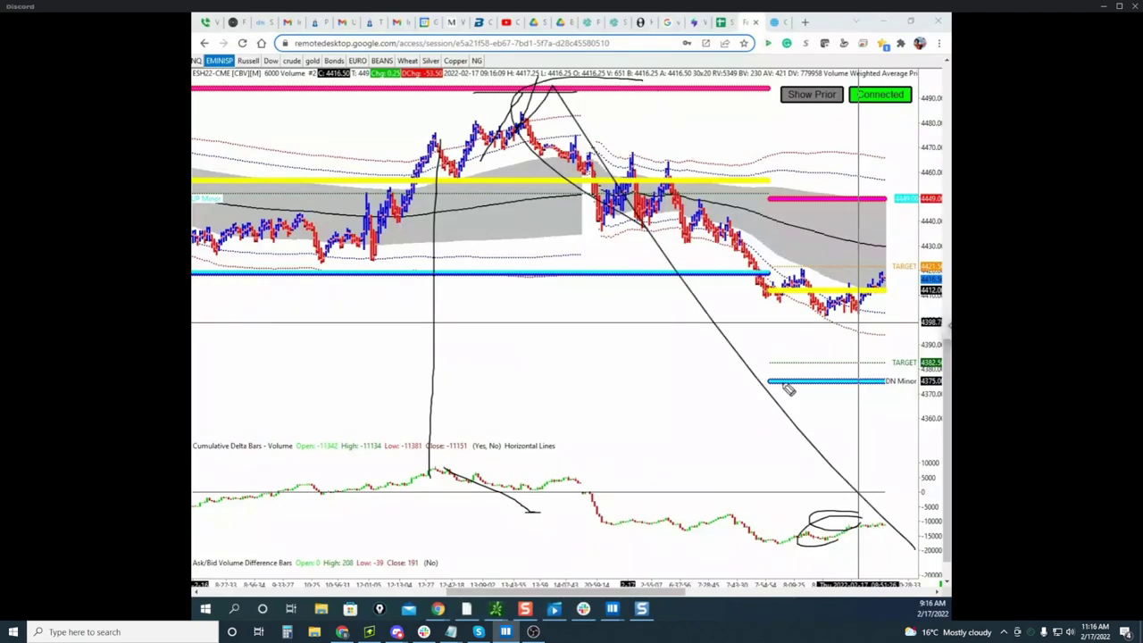
drag(632, 251, 650, 291)
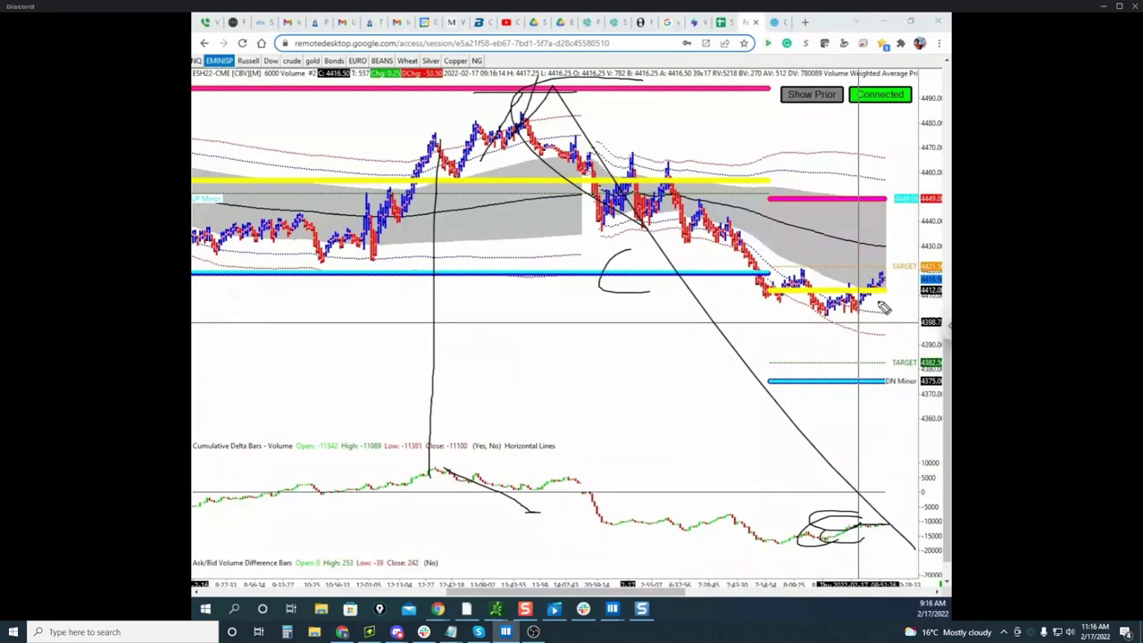
key(Escape)
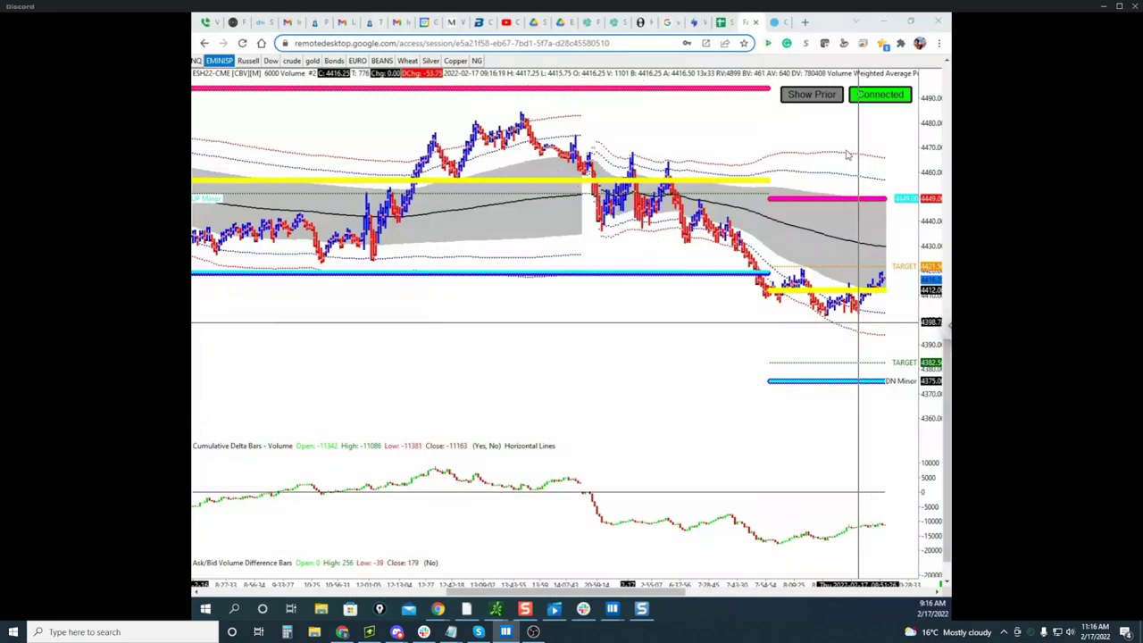
Minimise the remote desktop, reveal the ticker tiles, and bring up the crude oil Bookmap chart at full size
click(883, 22)
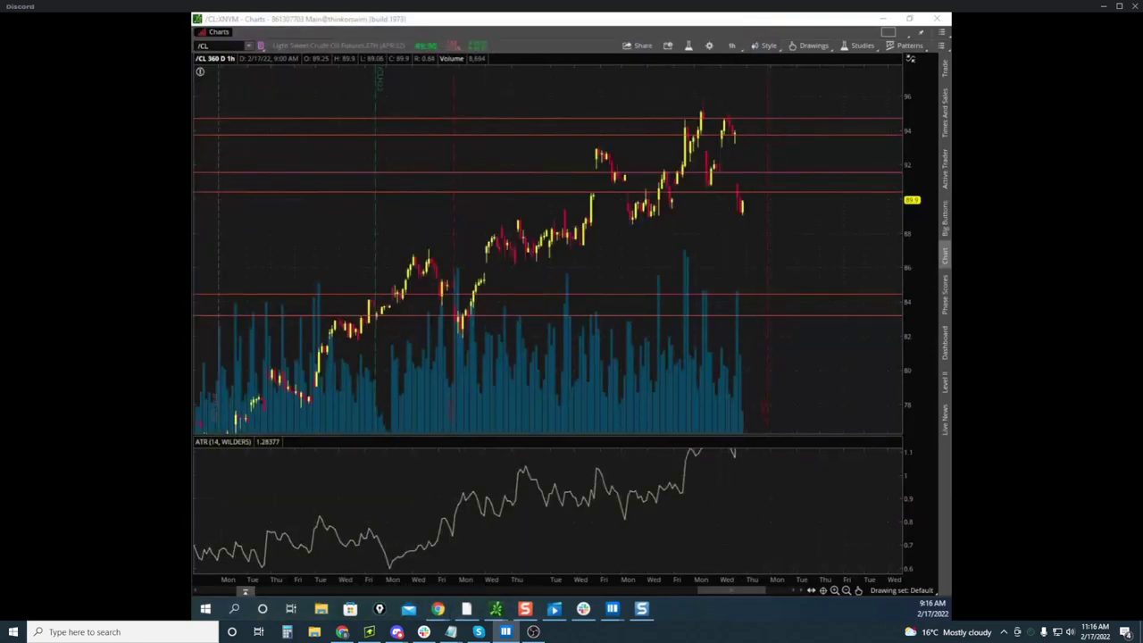
drag(195, 426, 863, 526)
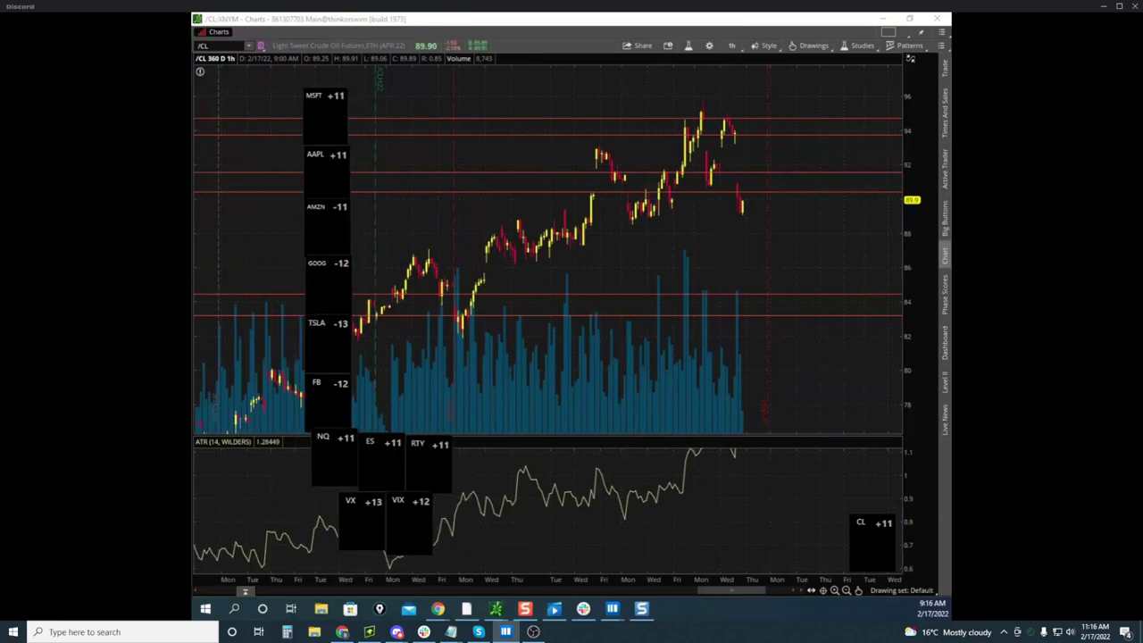
click(612, 608)
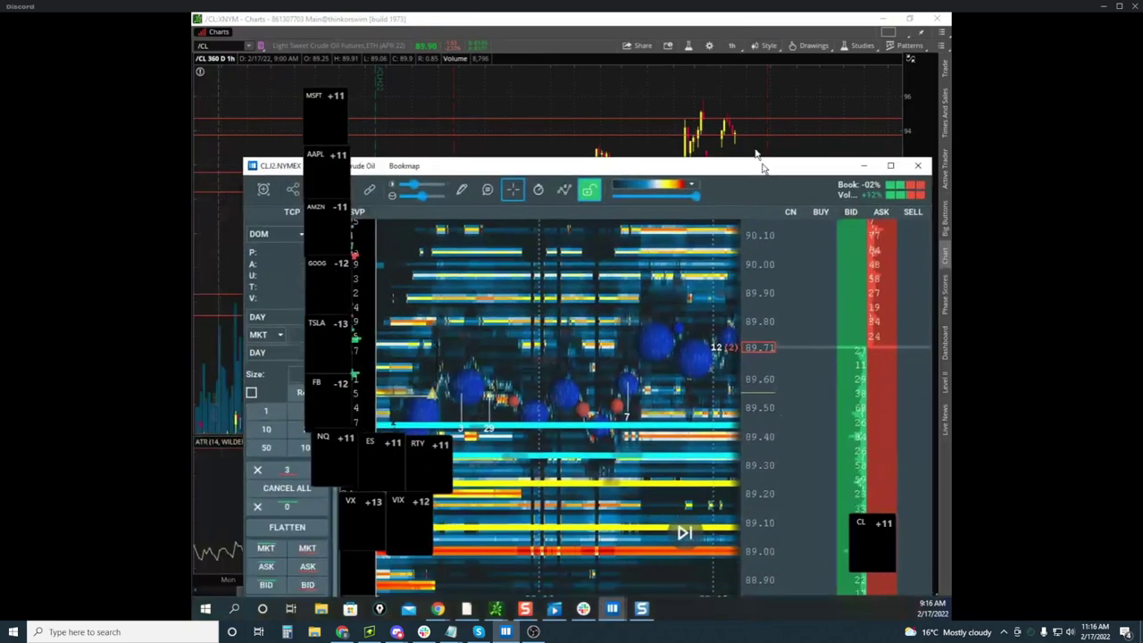
double_click(762, 167)
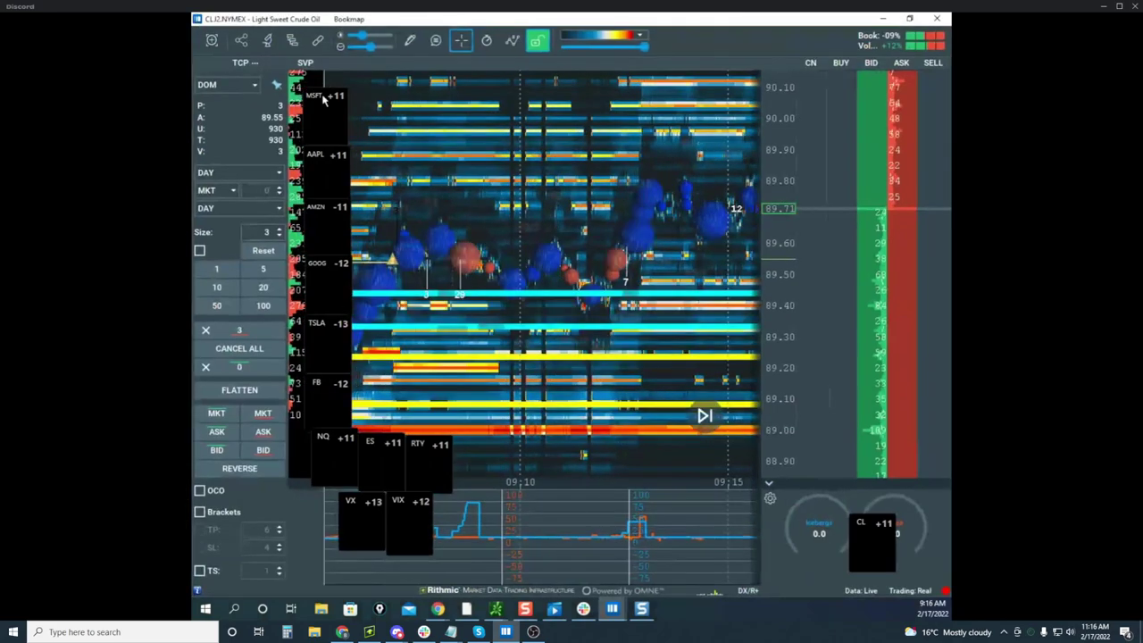
Move the stock and index tiles toward the crude chart's volume profile and shift the CL tile away from the Icebergs gauge
drag(322, 99, 311, 105)
drag(634, 186, 562, 238)
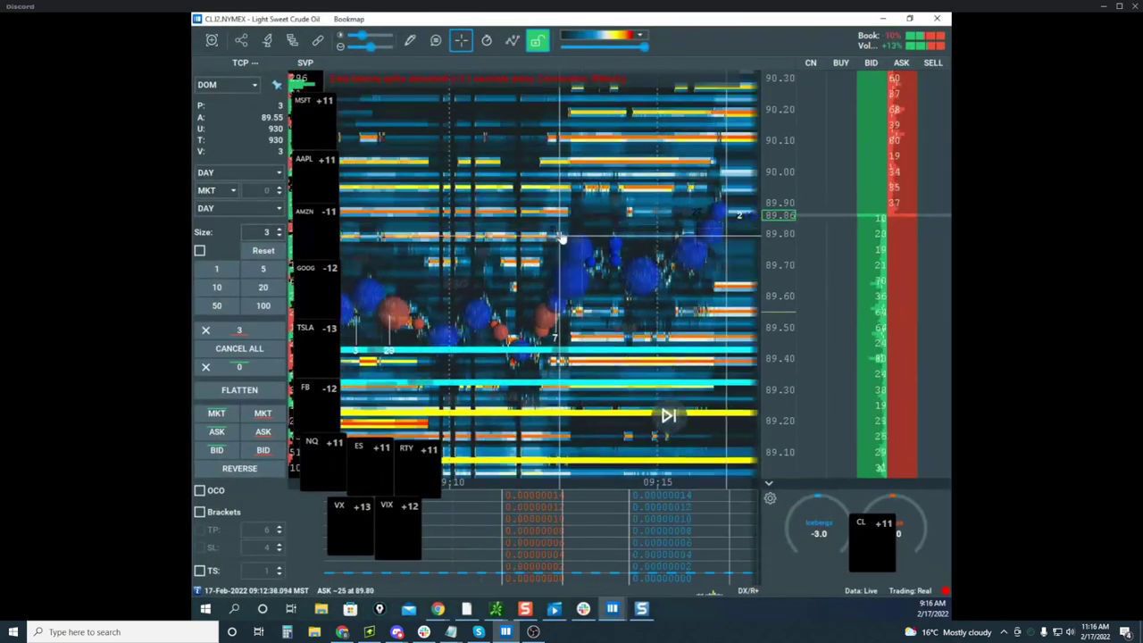
scroll(518, 229, down, 2)
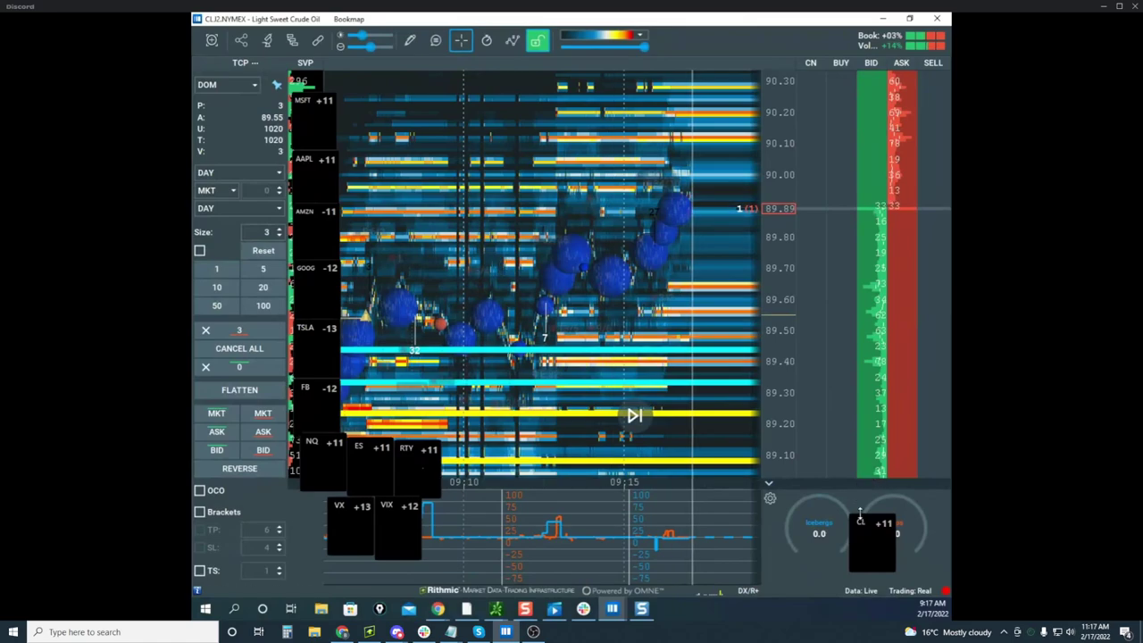
drag(872, 564, 917, 548)
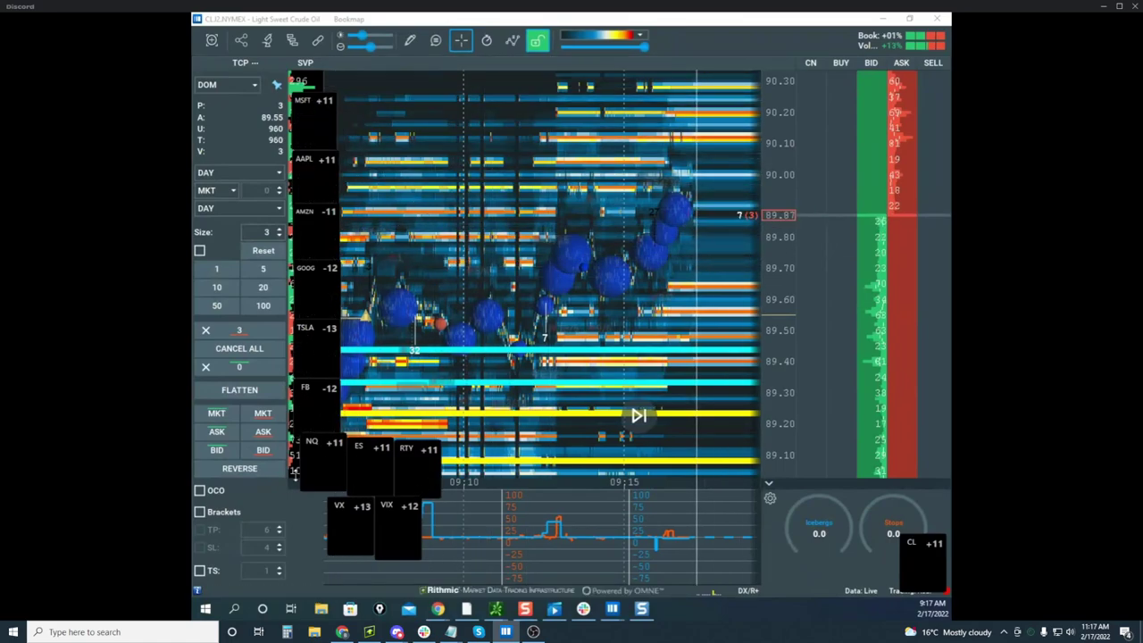
mouse_move(399, 488)
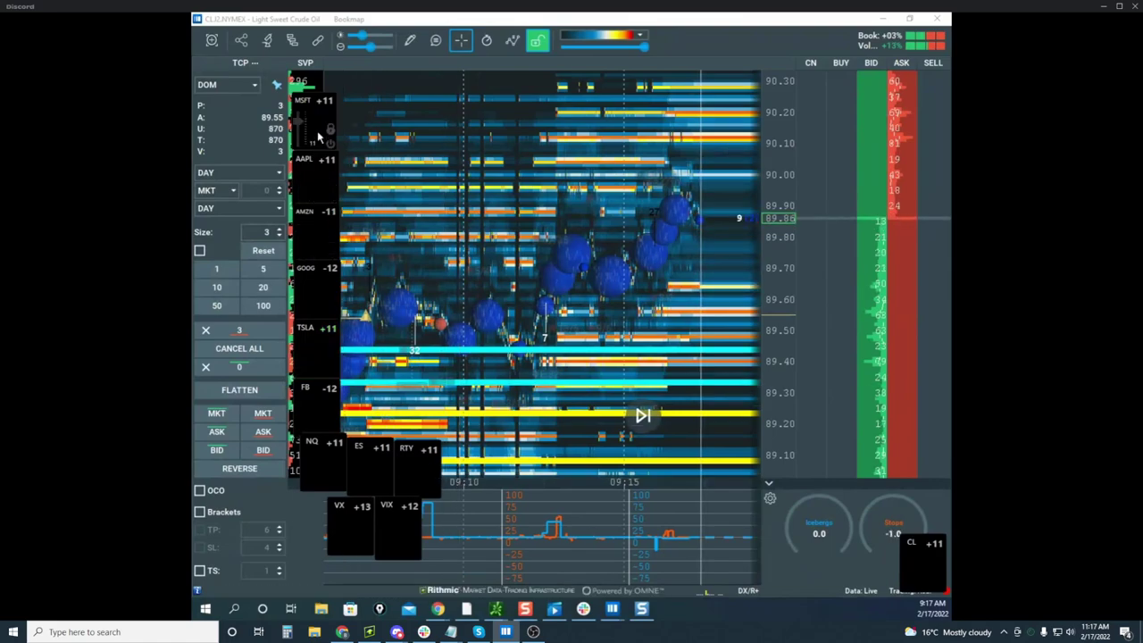
mouse_move(306, 132)
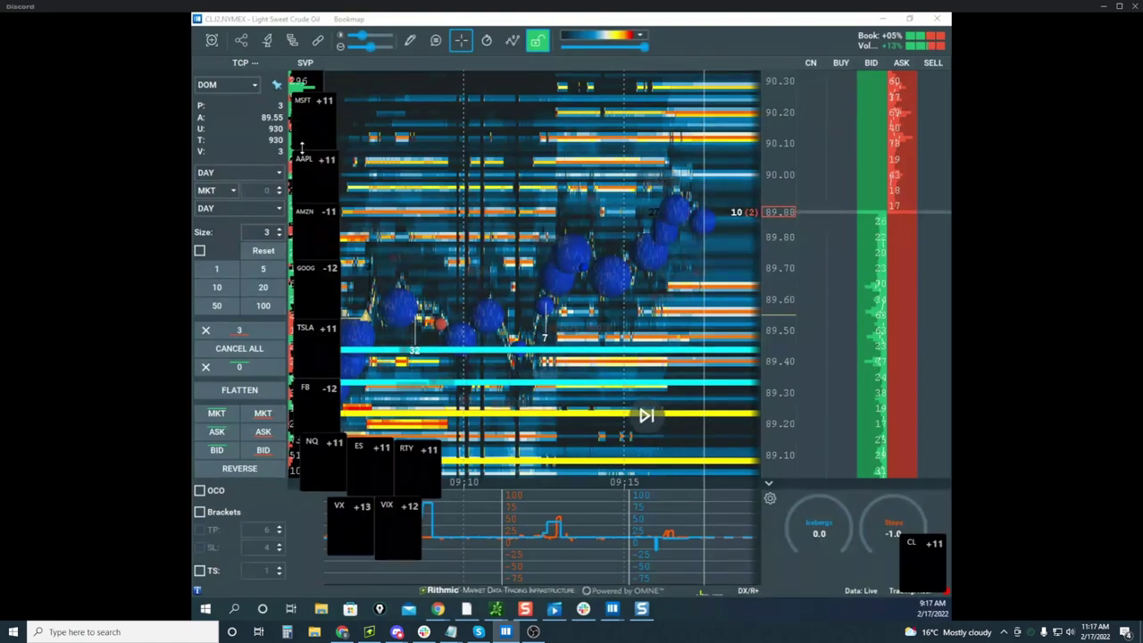
mouse_move(314, 152)
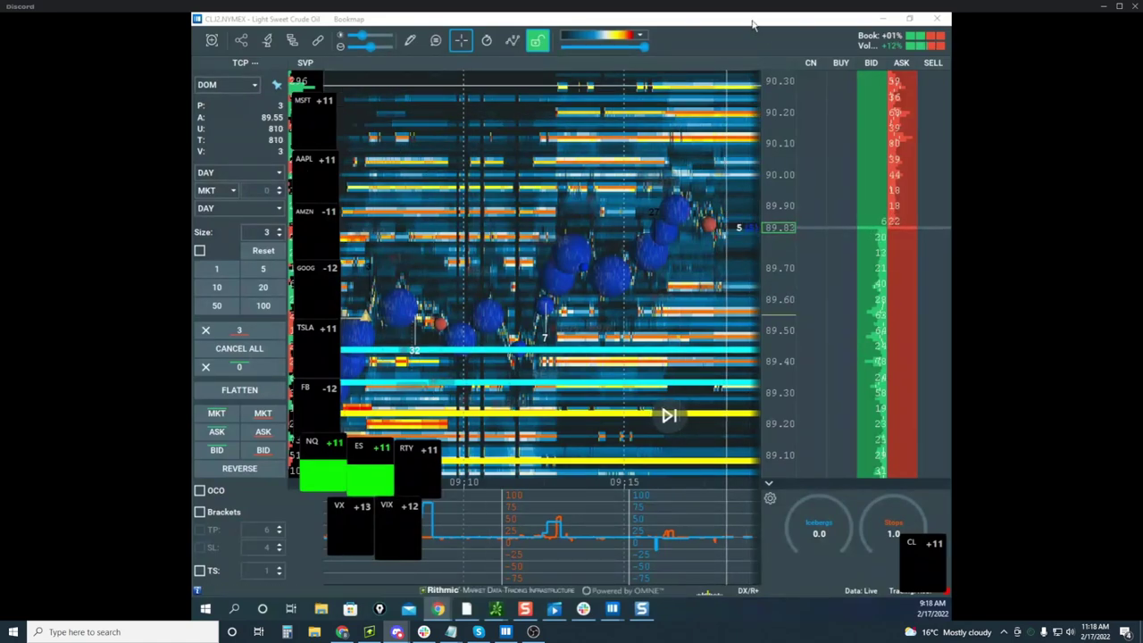
Move the crude Bookmap window aside and view the E-Mini S&P 500 Bookmap chart at full size around its latest rise
drag(738, 22, 548, 78)
drag(465, 79, 566, 159)
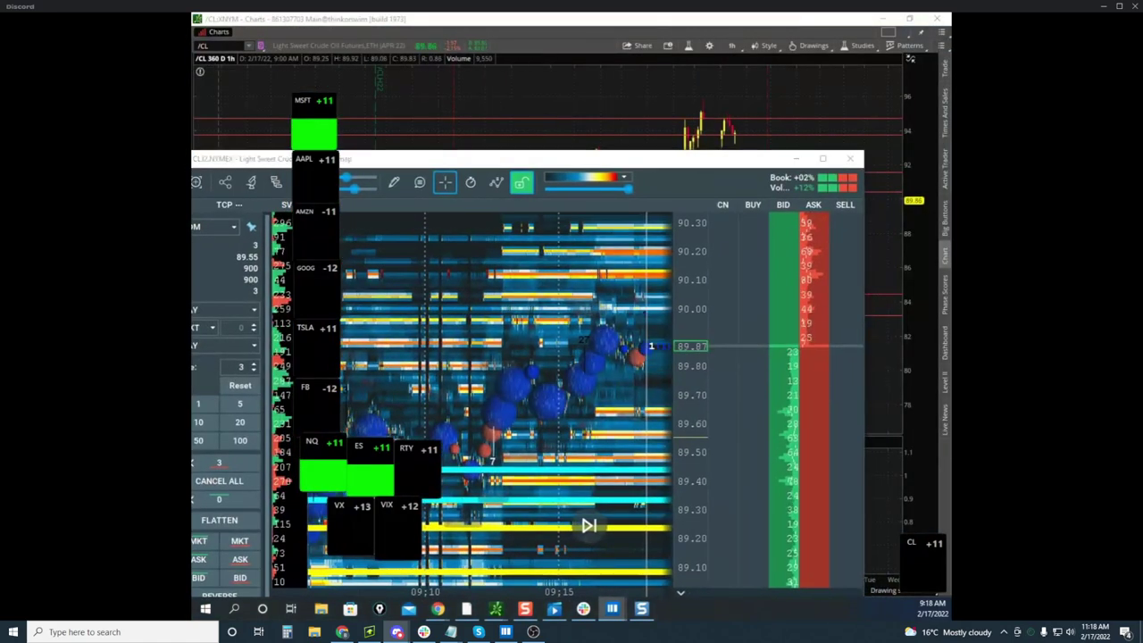
drag(193, 153, 524, 155)
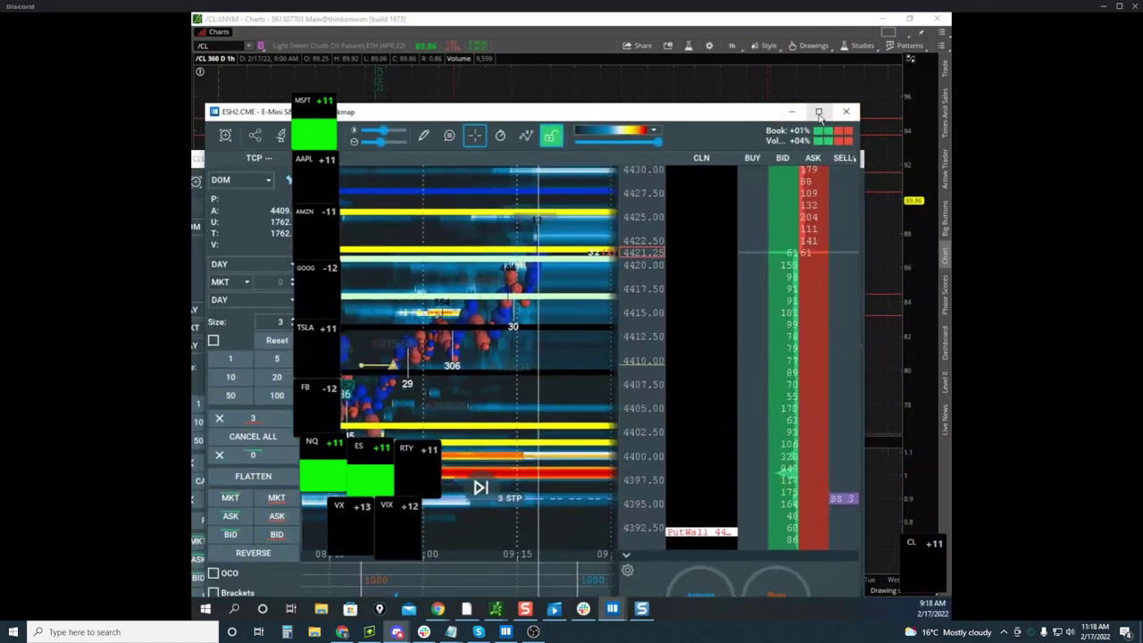
double_click(753, 117)
scroll(627, 190, up, 3)
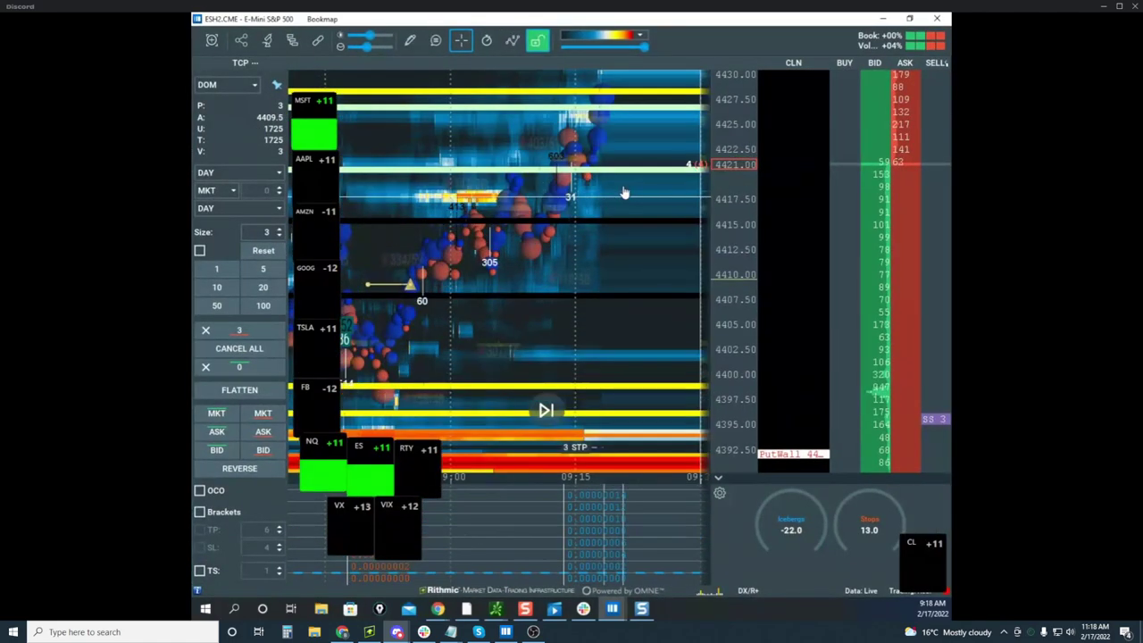
drag(625, 192, 620, 217)
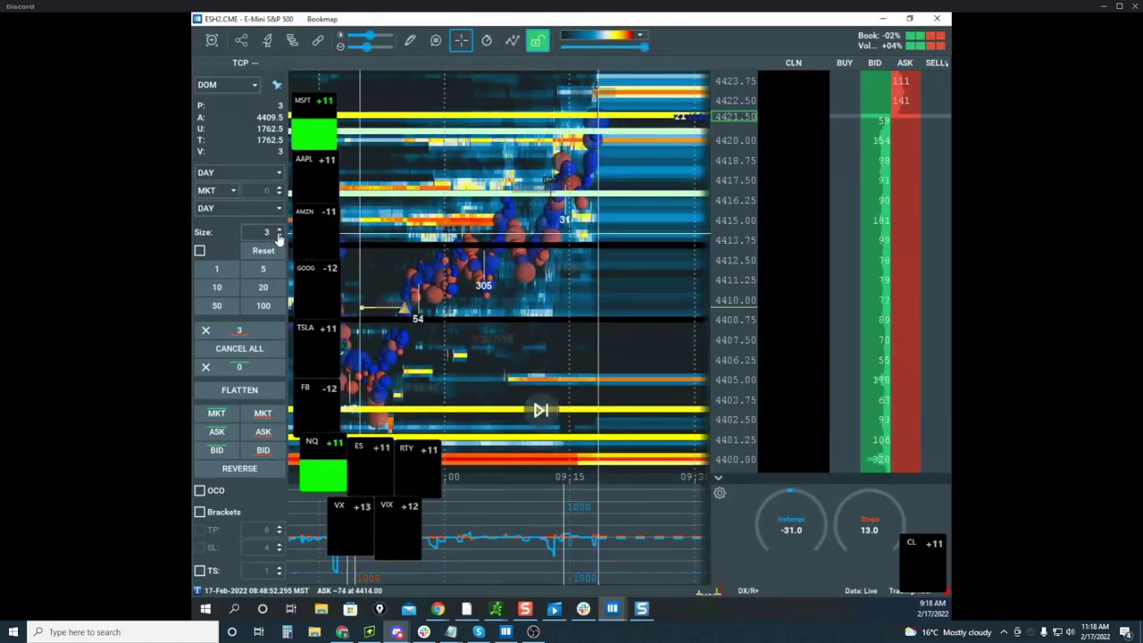
Set the E-mini order size to 1 and examine the liquidity levels around the latest price
click(280, 237)
click(280, 236)
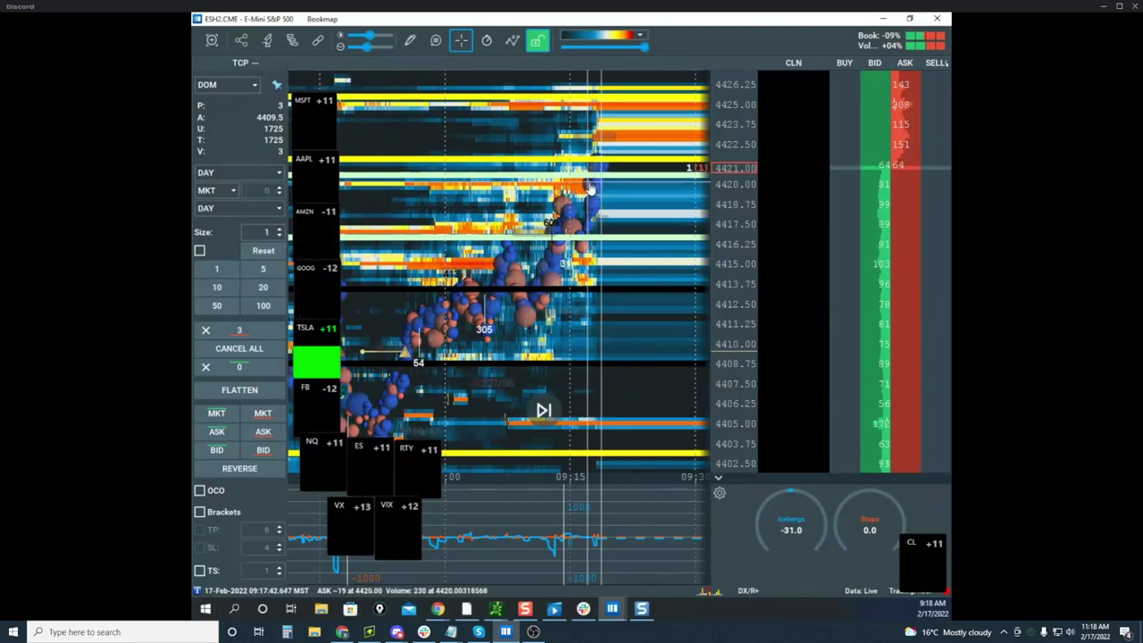
scroll(733, 175, up, 3)
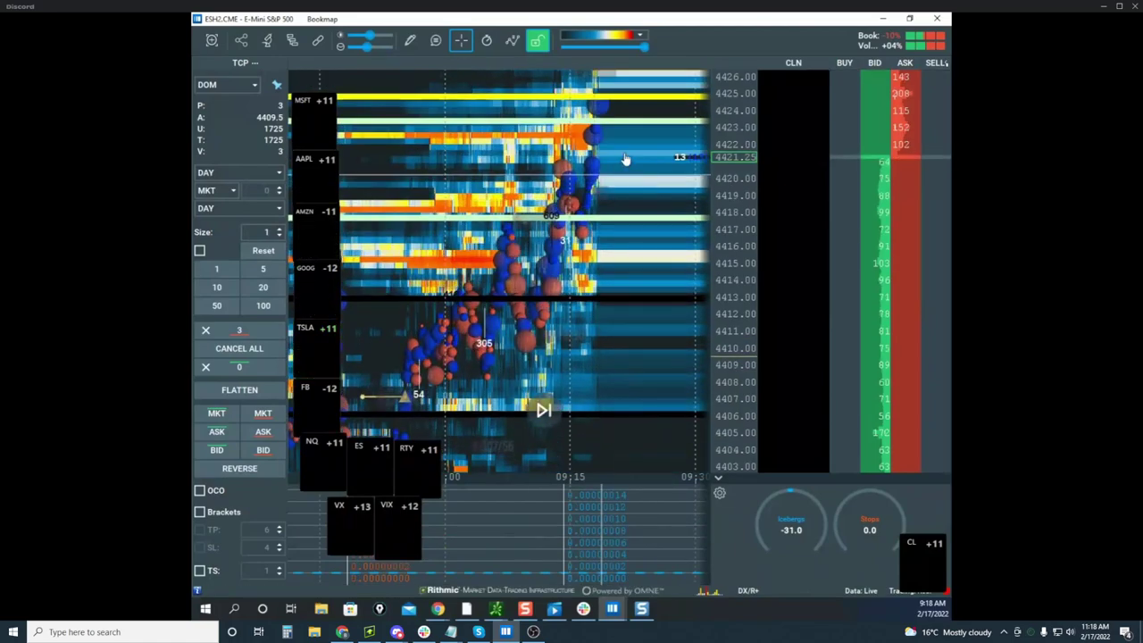
scroll(625, 159, up, 3)
drag(628, 163, 600, 221)
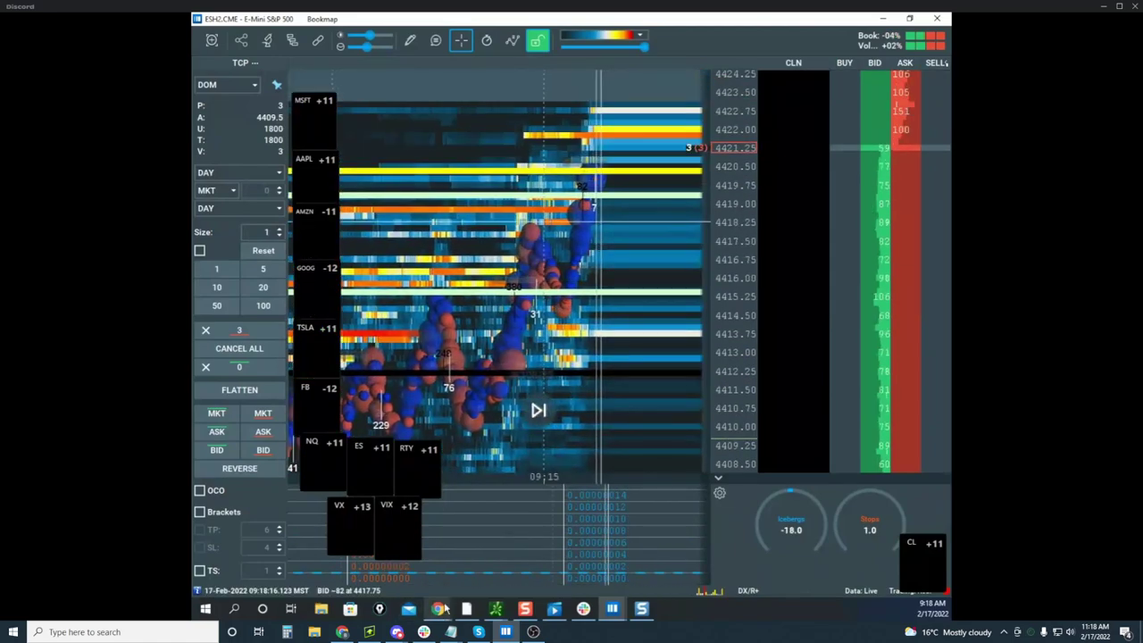
Switch to the remote desktop at full size and check the news feed and the EMINISP chart in Sierra Chart
mouse_move(439, 608)
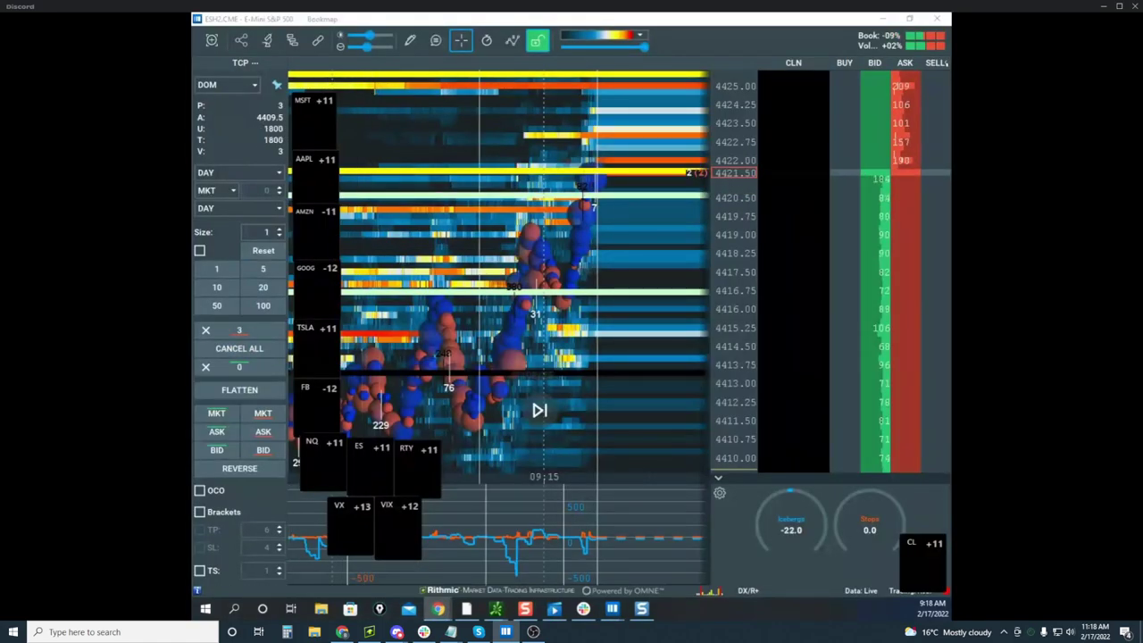
drag(193, 125, 769, 93)
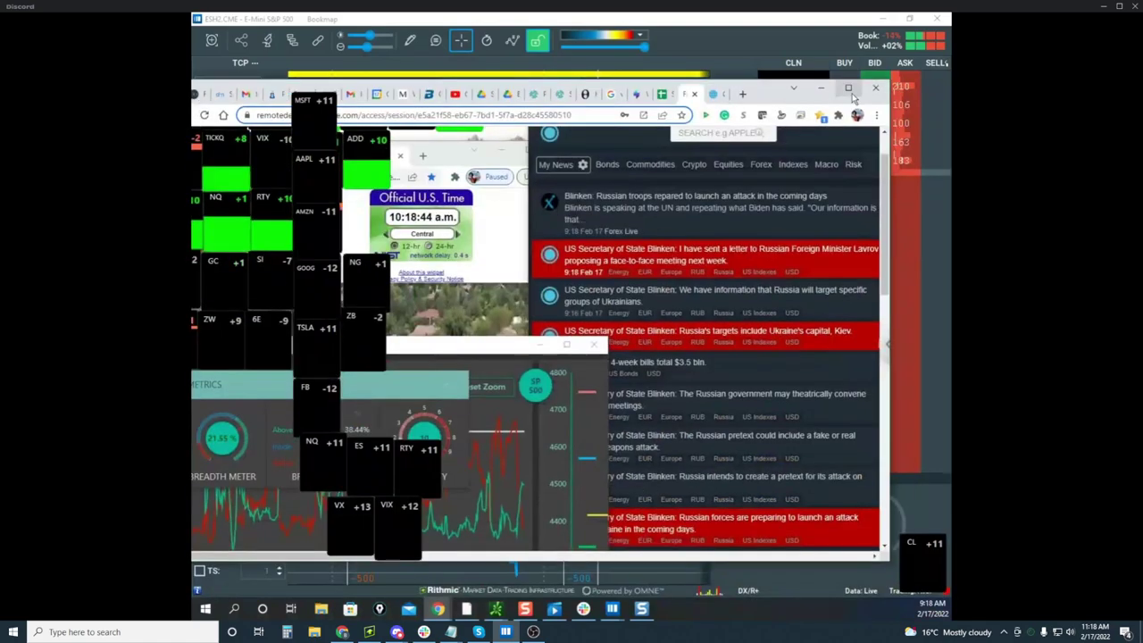
click(849, 89)
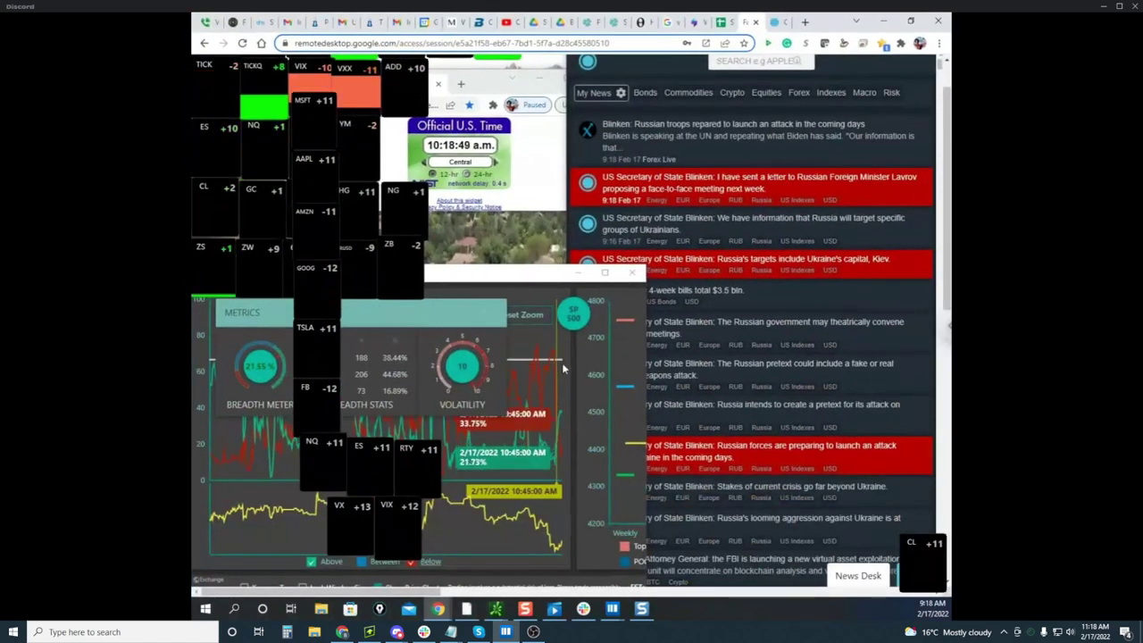
drag(439, 592, 701, 592)
scroll(907, 400, down, 5)
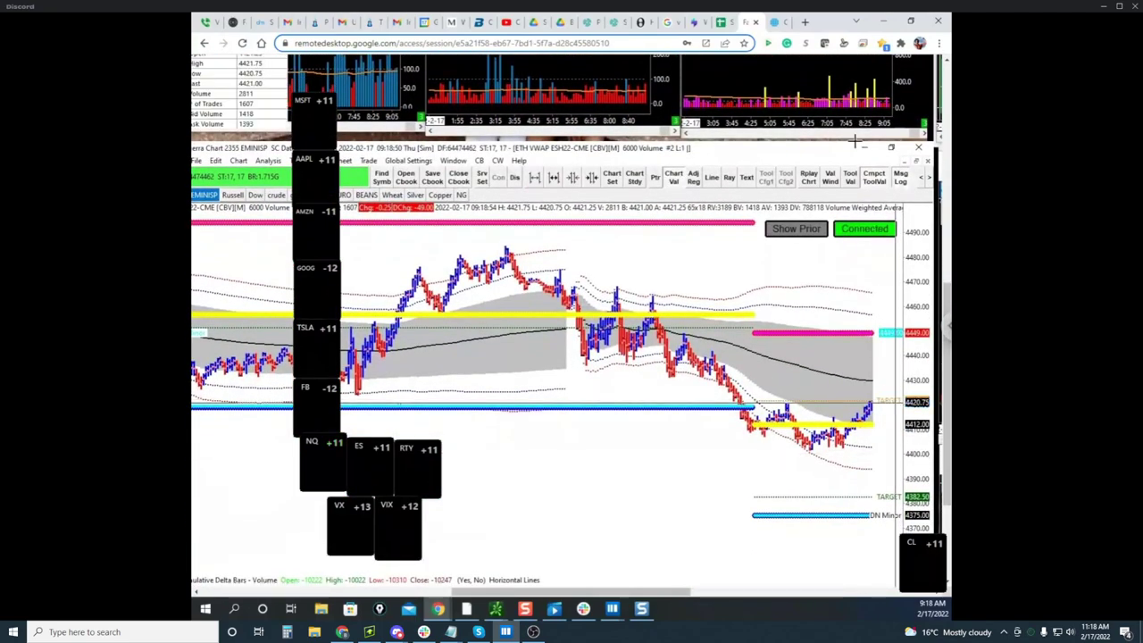
Return to the E-mini Bookmap chart, sell 1 contract at market, and inspect the liquidity levels above the price
click(883, 20)
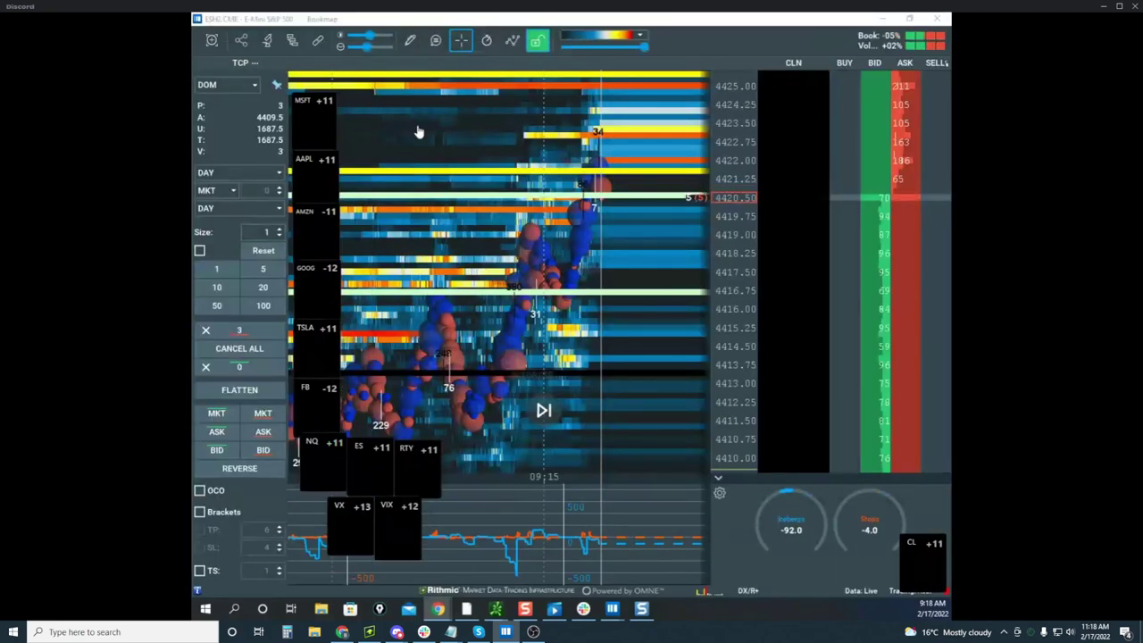
click(262, 413)
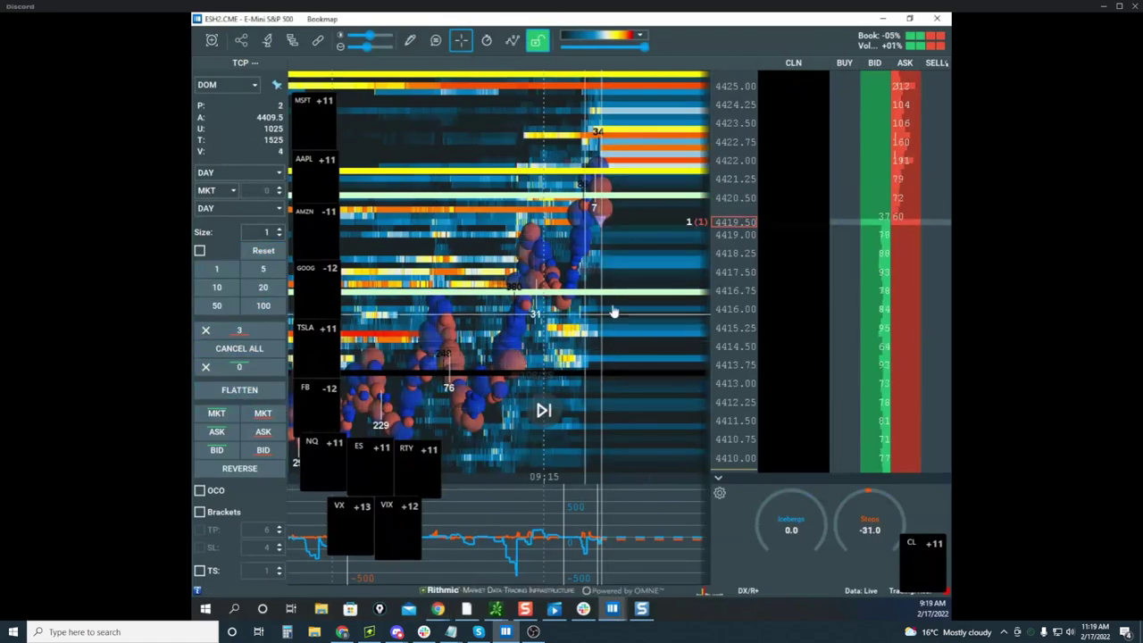
scroll(607, 209, up, 3)
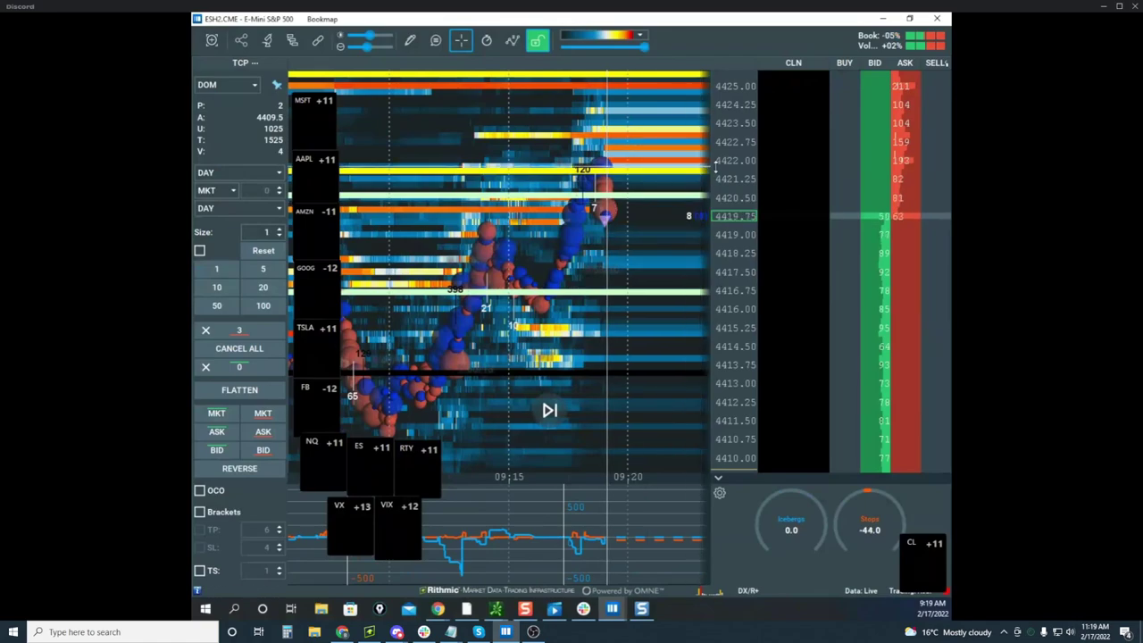
scroll(720, 181, down, 3)
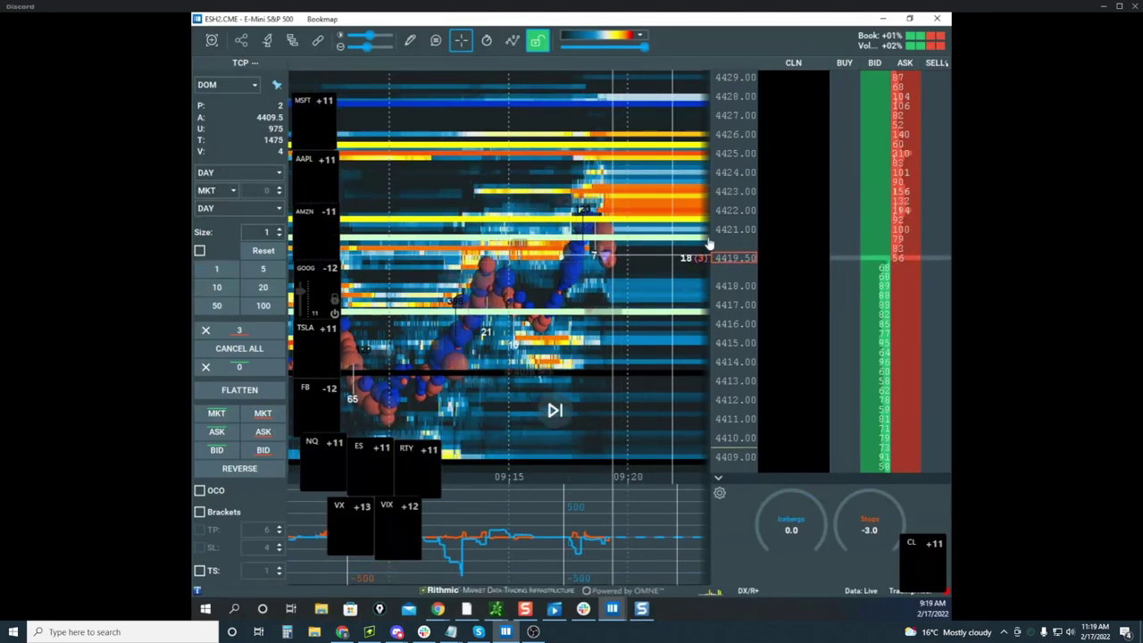
Examine the liquidity levels around the latest pullback on the E-mini Bookmap chart at a closer scale
scroll(613, 209, up, 1)
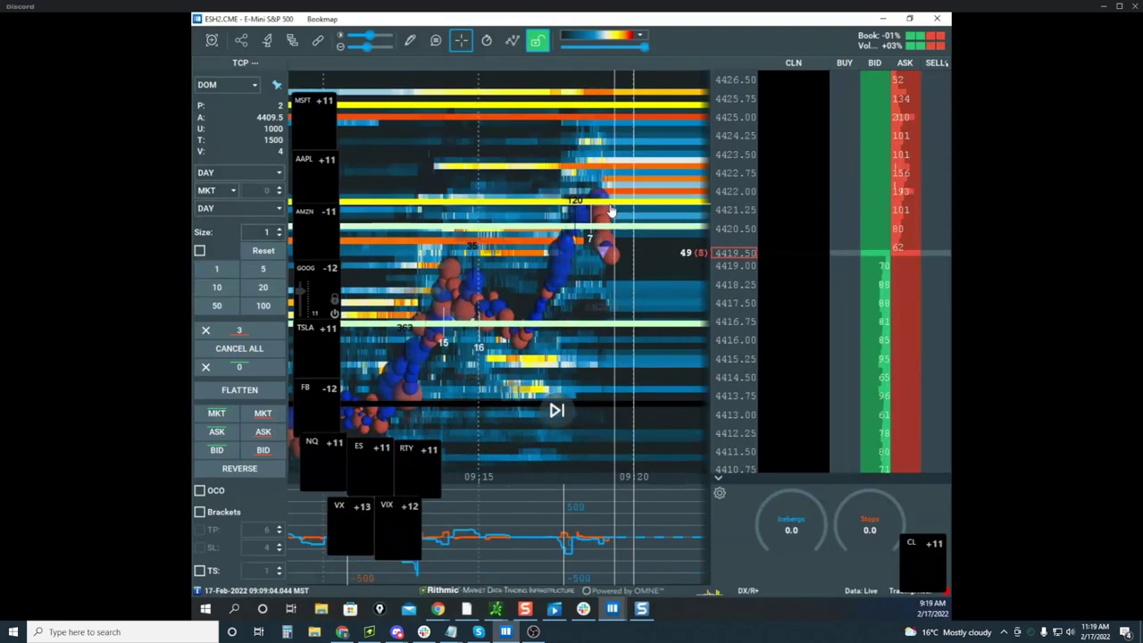
scroll(613, 212, up, 1)
scroll(586, 211, up, 1)
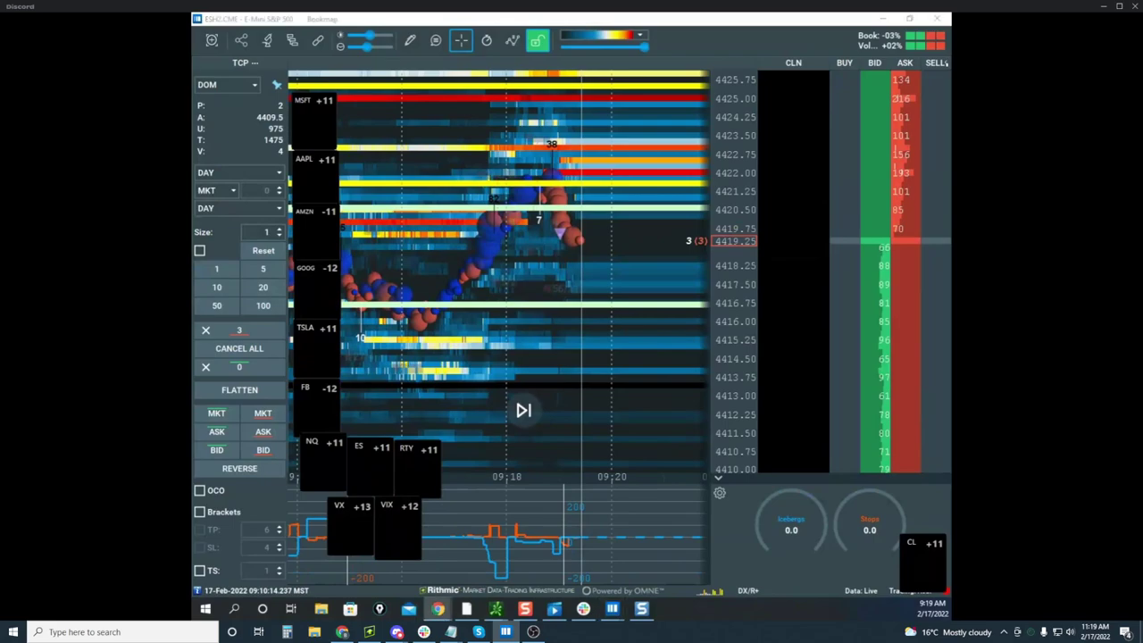
Bring up the remote desktop's EMINISP VWAP chart, review the levels up to 4449.00, and clear the freehand annotations
drag(193, 123, 502, 129)
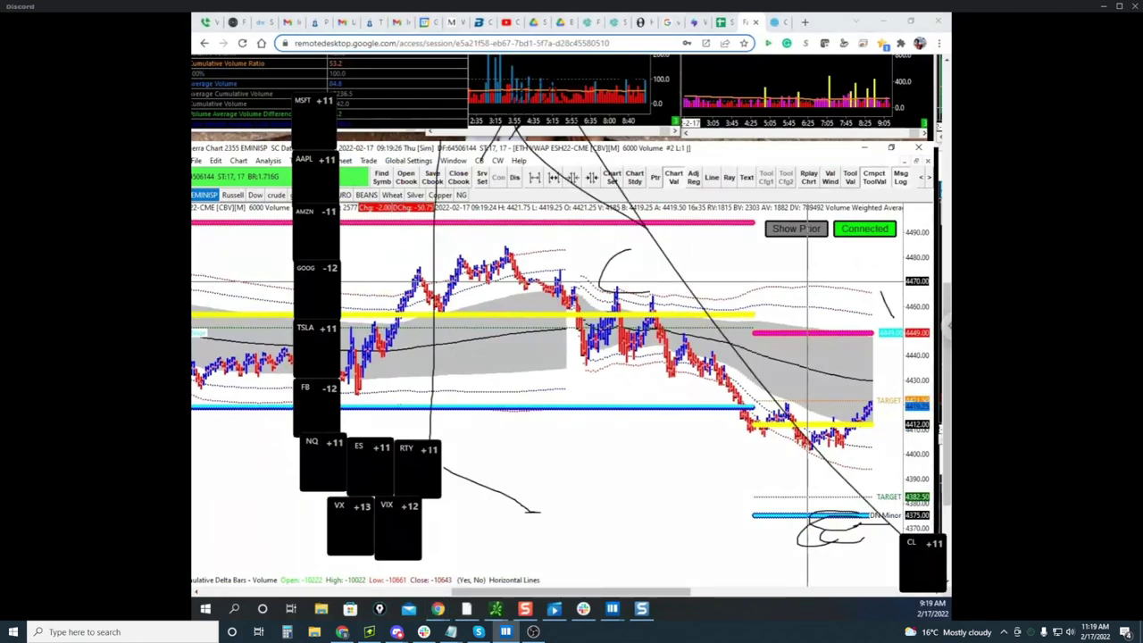
key(Escape)
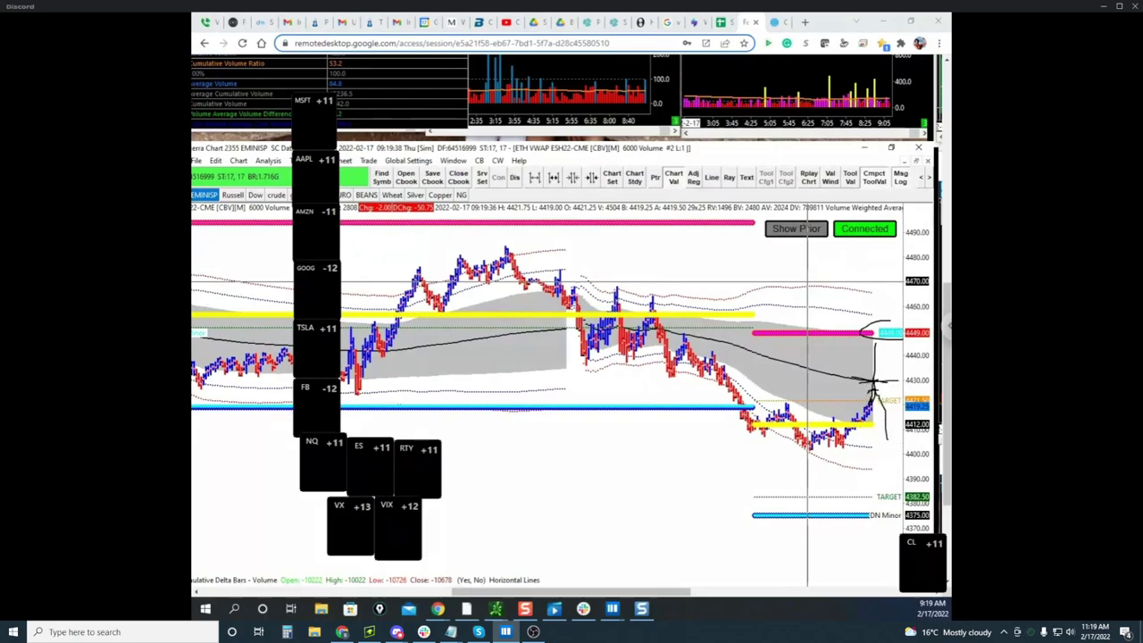
key(Escape)
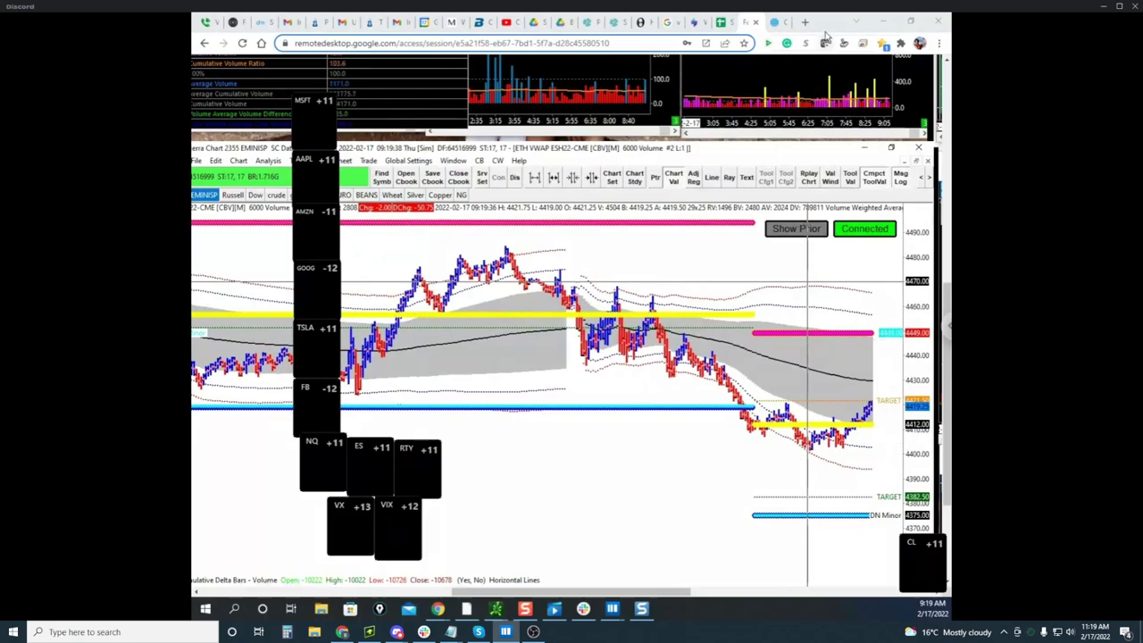
Move the remote desktop aside and inspect the liquidity above and below the latest price on the E-mini Bookmap chart
drag(827, 24, 193, 44)
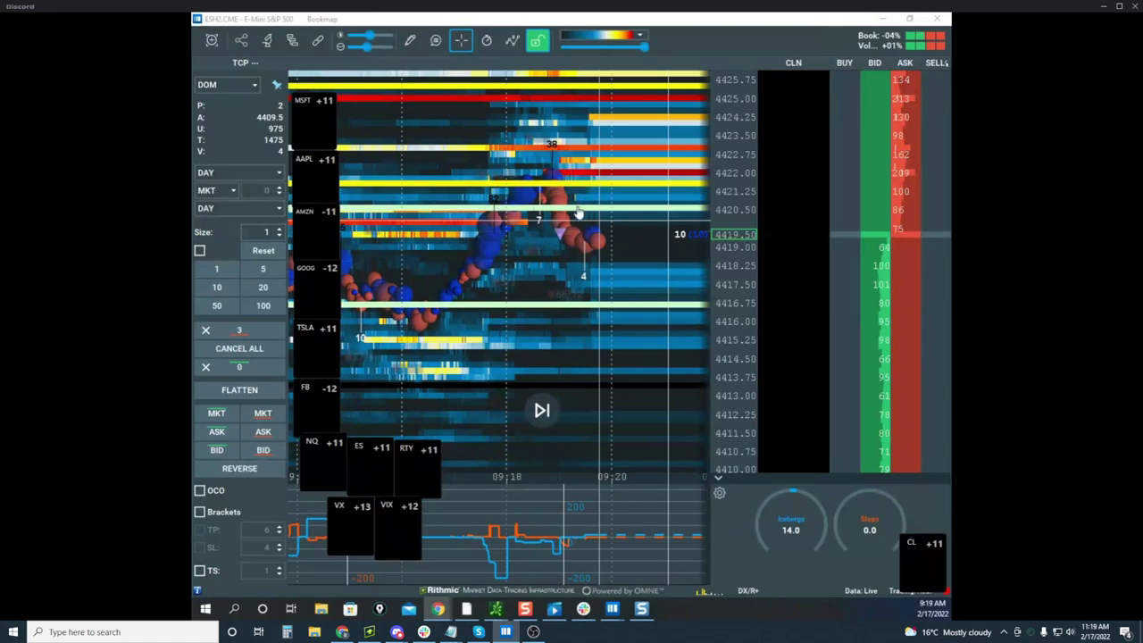
scroll(720, 205, up, 3)
drag(640, 221, 635, 262)
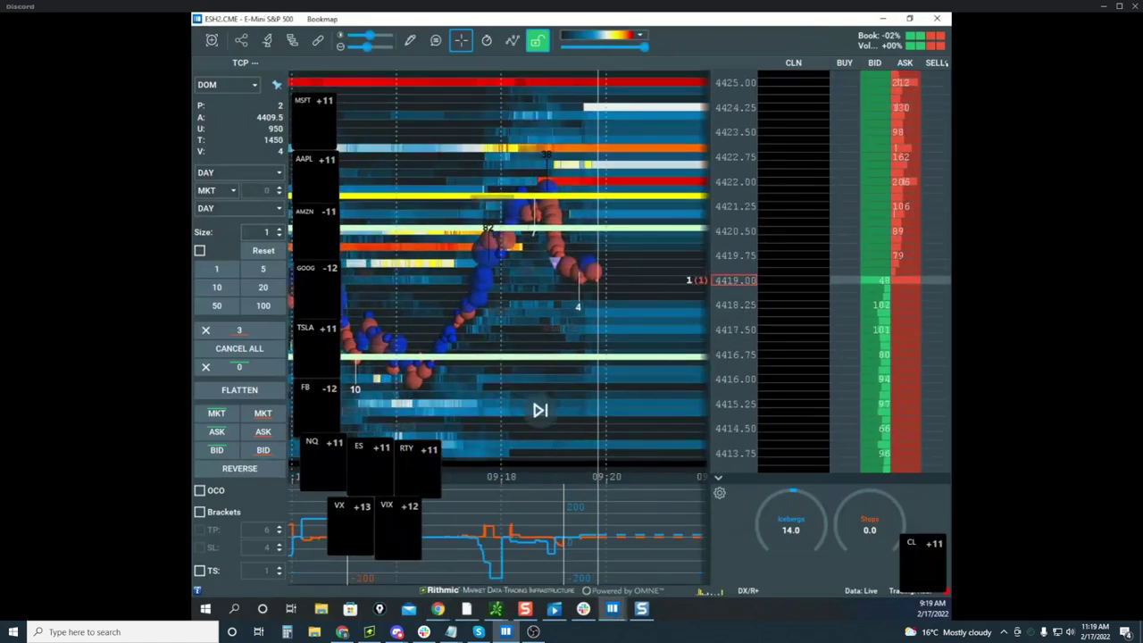
key(alt+Tab)
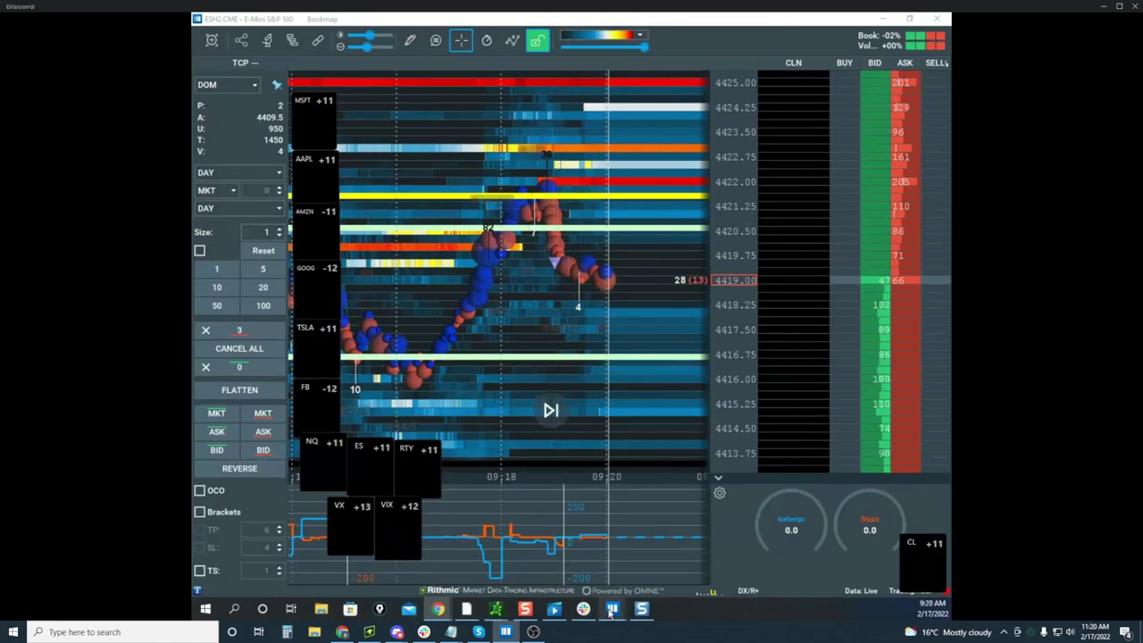
Switch to the Light Sweet Crude Oil Bookmap window and show it at full size
mouse_move(612, 609)
mouse_move(286, 536)
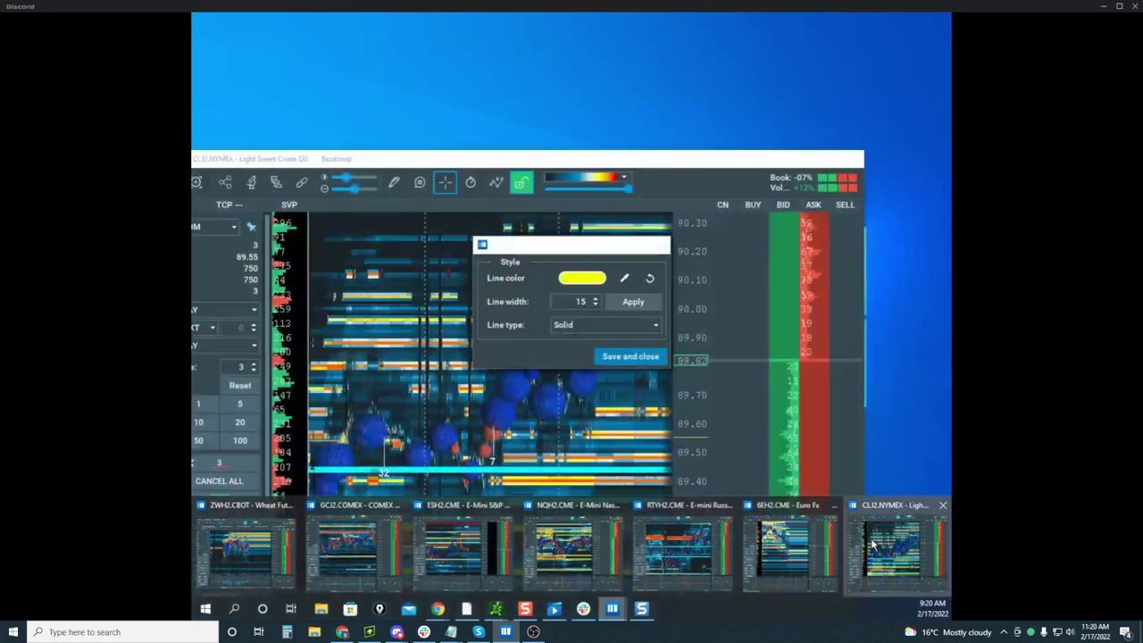
click(897, 547)
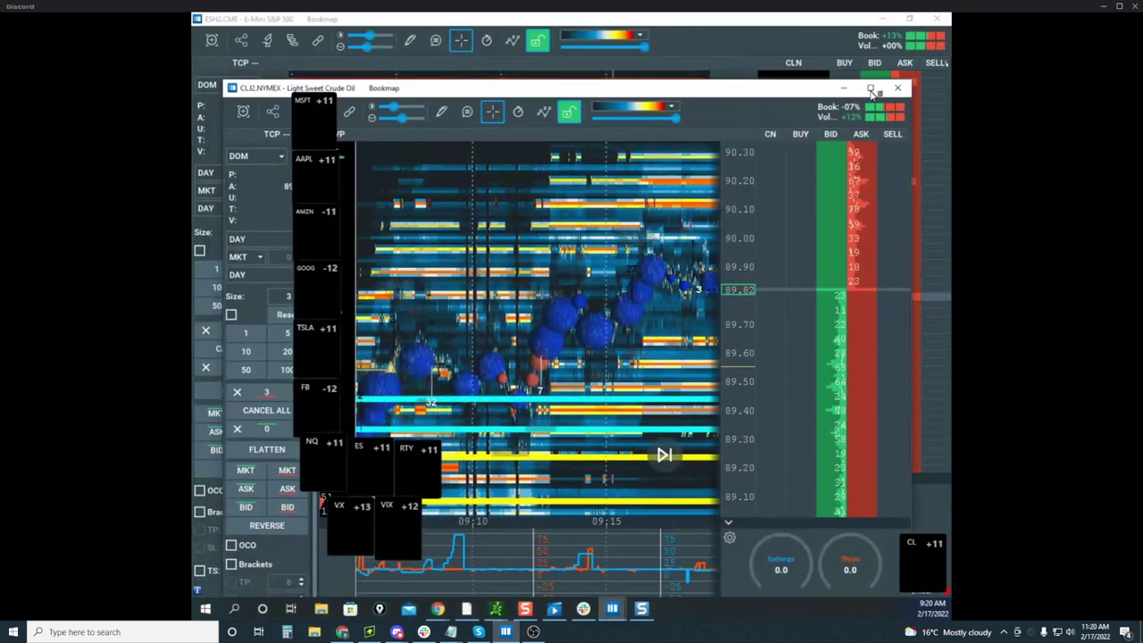
click(871, 89)
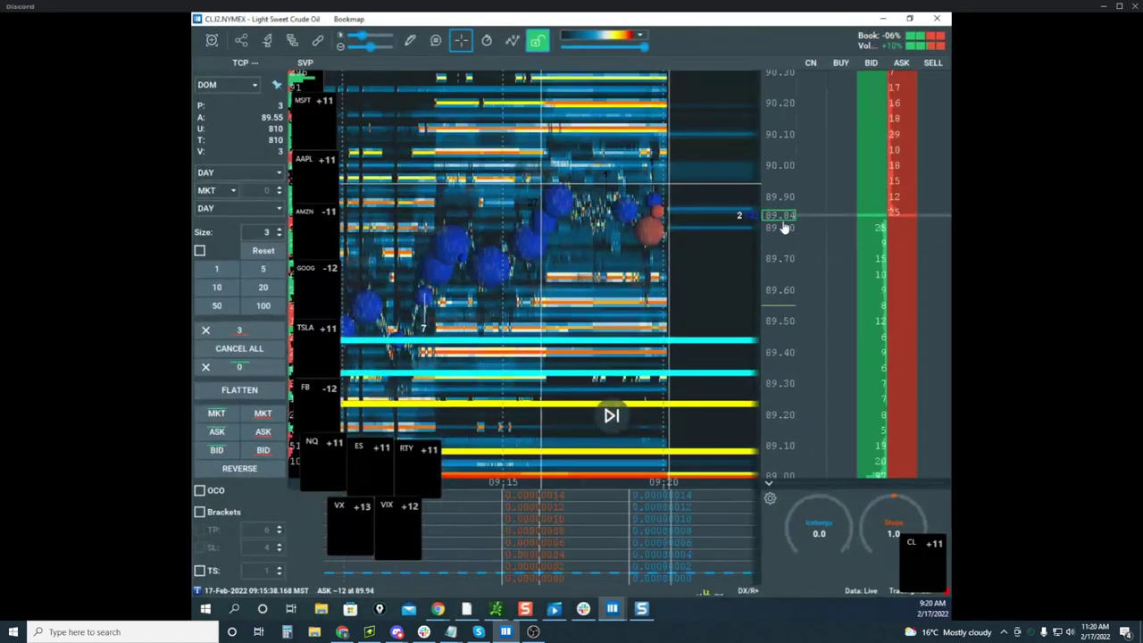
Inspect the crude oil chart's recent trades and resting liquidity around the latest price at several scales
scroll(786, 218, up, 2)
scroll(745, 216, down, 3)
drag(702, 257, 691, 280)
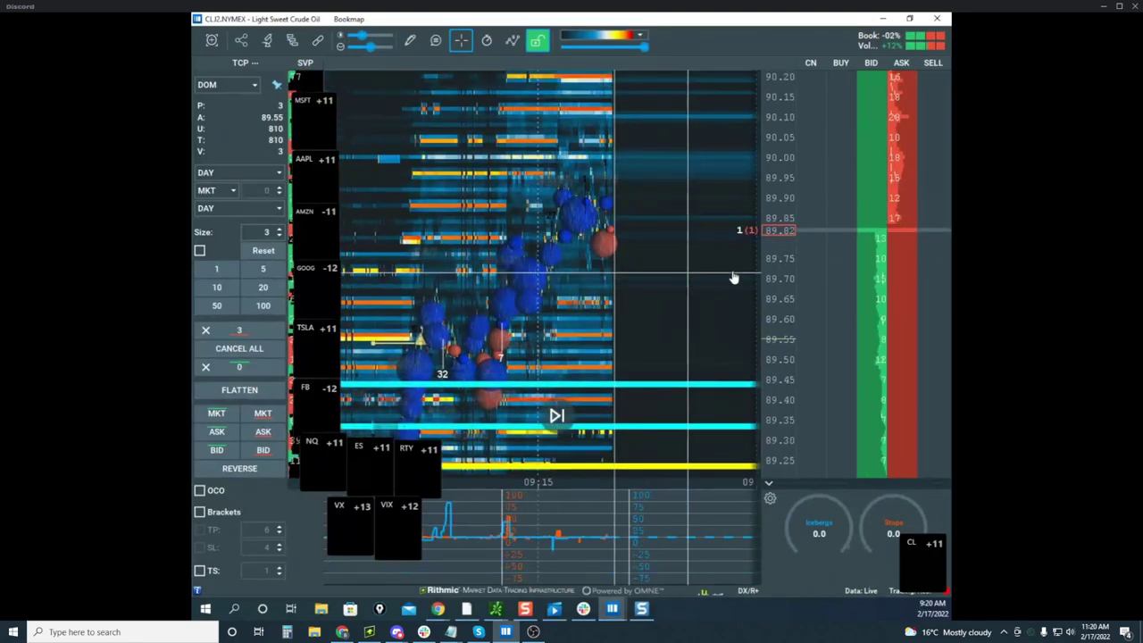
scroll(781, 256, up, 2)
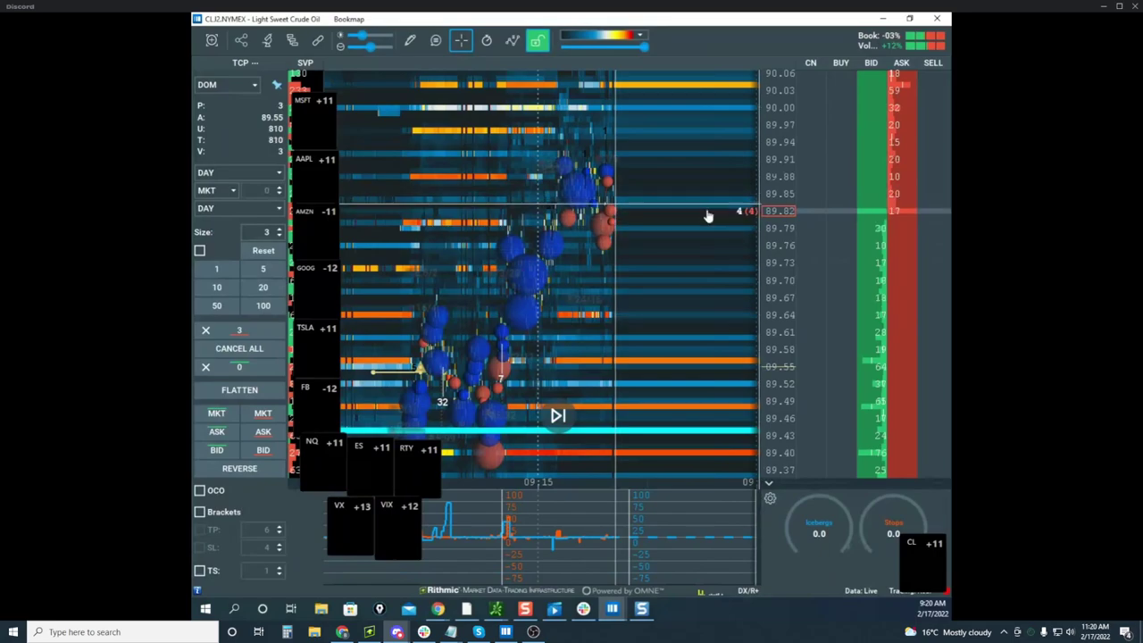
scroll(653, 263, down, 2)
drag(653, 263, 613, 310)
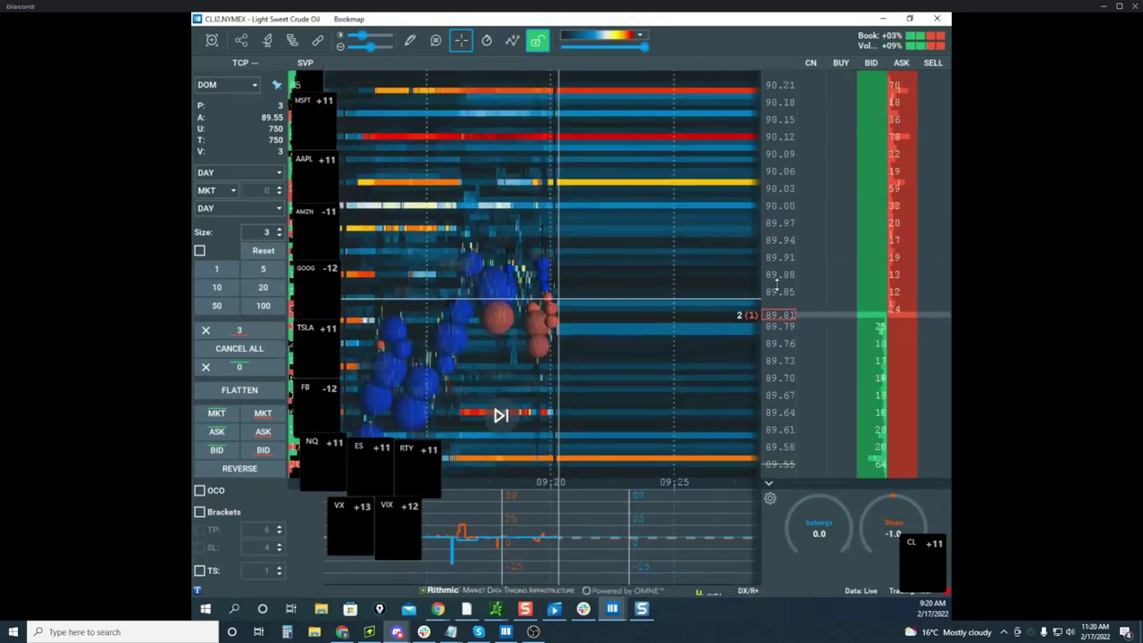
scroll(776, 285, up, 2)
drag(622, 258, 645, 236)
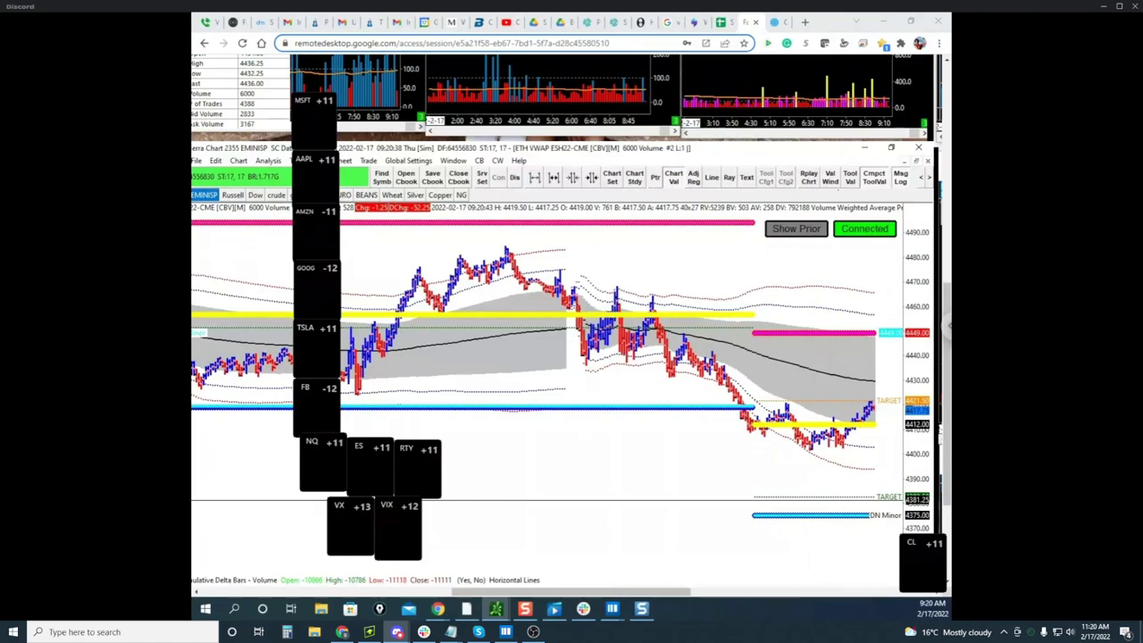
Bring up the thinkorswim /ES 360-day 1-hour chart at full size and reposition the CL ticker tile higher
drag(633, 265, 688, 244)
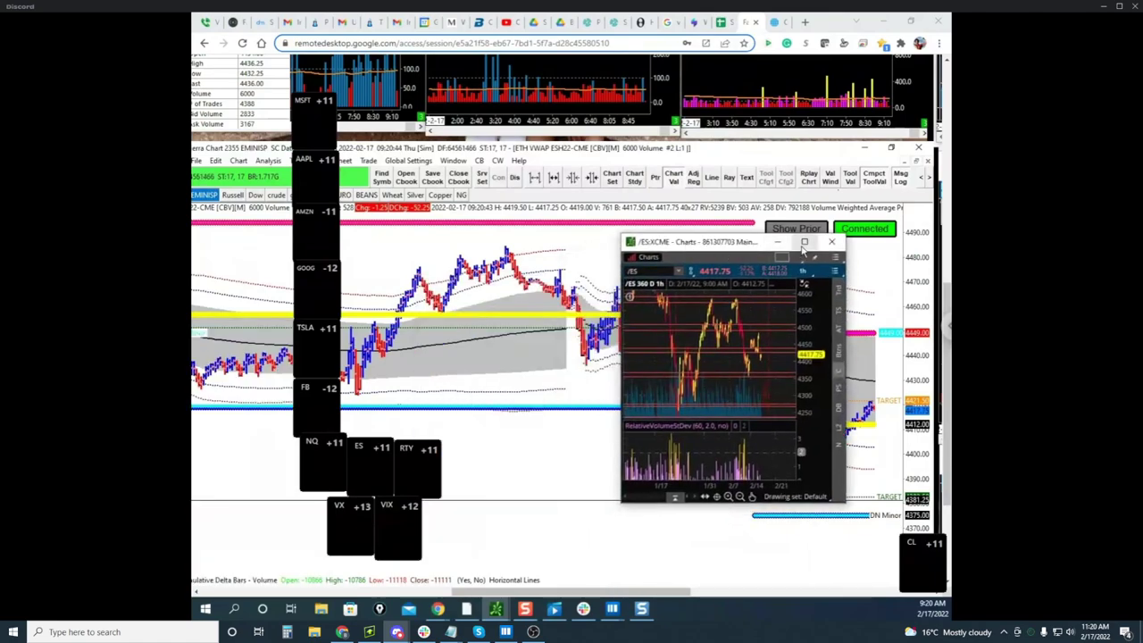
click(804, 242)
drag(908, 556, 884, 393)
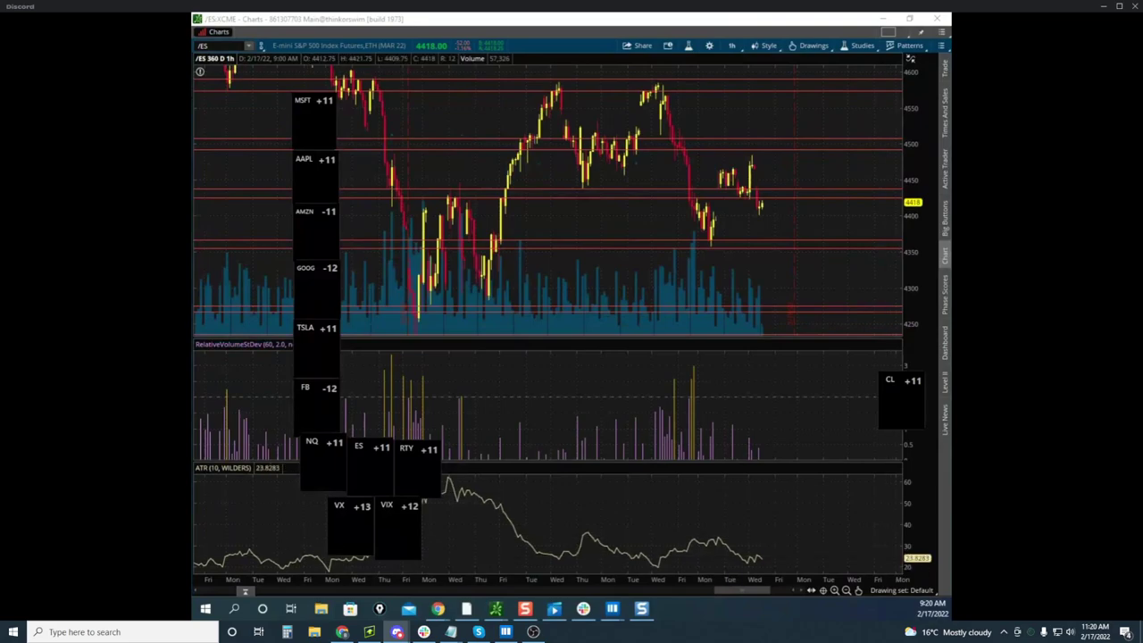
Check the /ES 180-day 5-minute chart beside the 1-hour chart, and move both aside to return to the remote desktop
drag(195, 500, 707, 322)
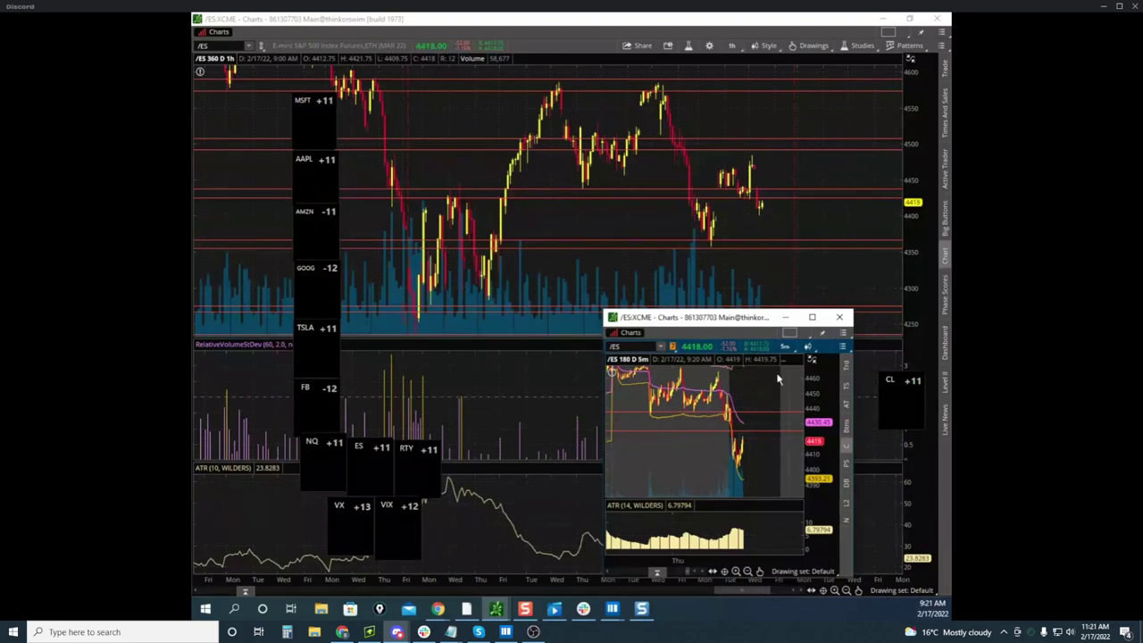
drag(727, 319, 193, 375)
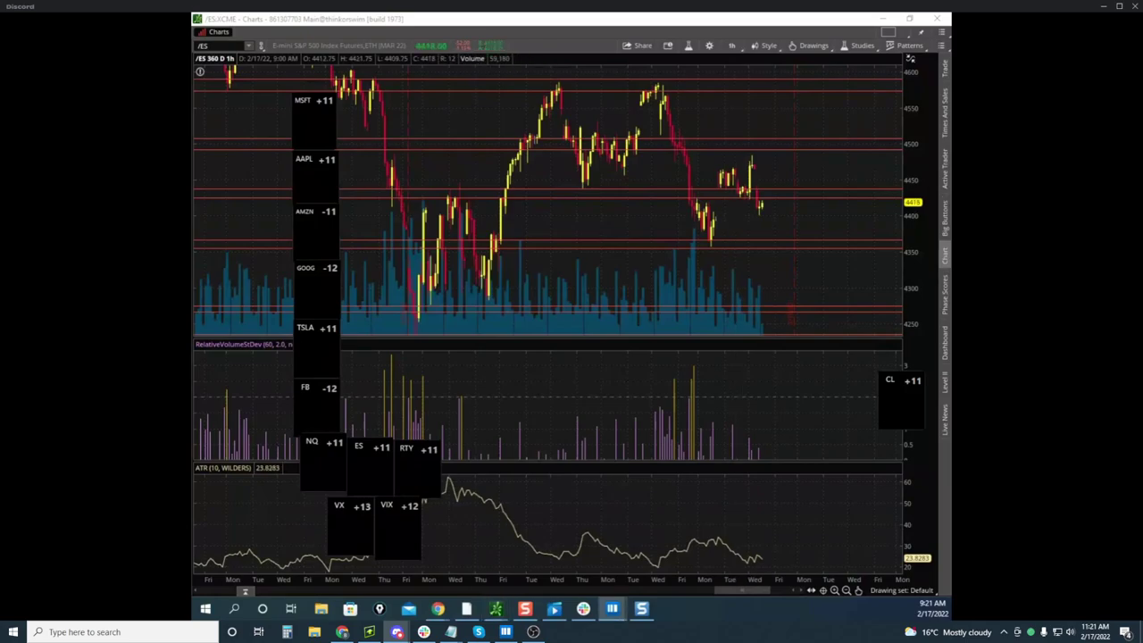
click(912, 188)
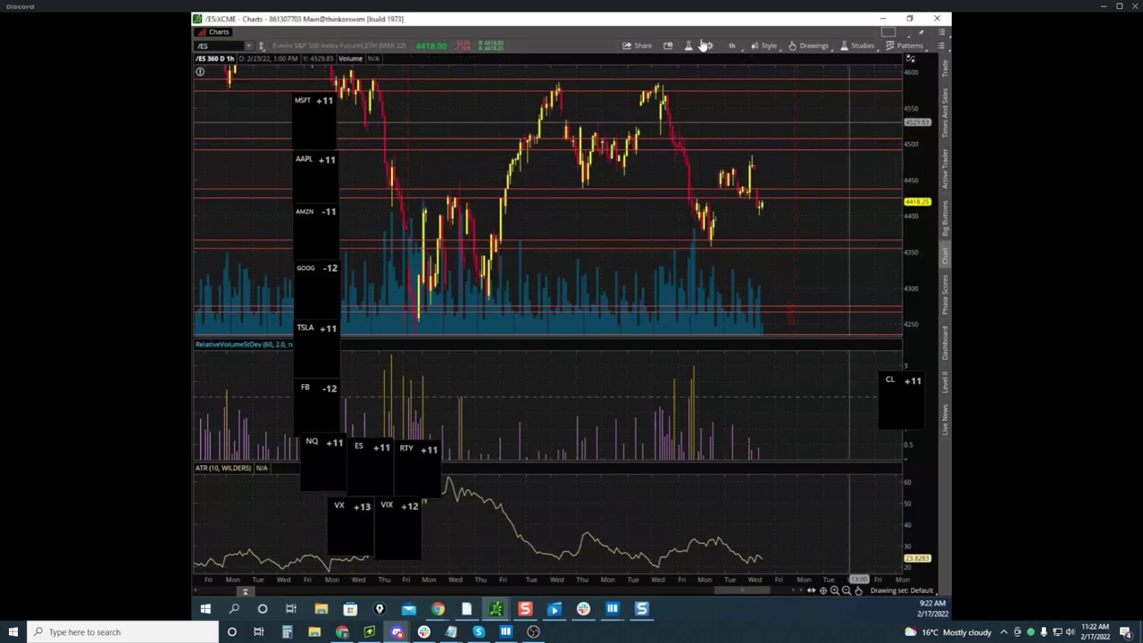
drag(662, 23, 688, 612)
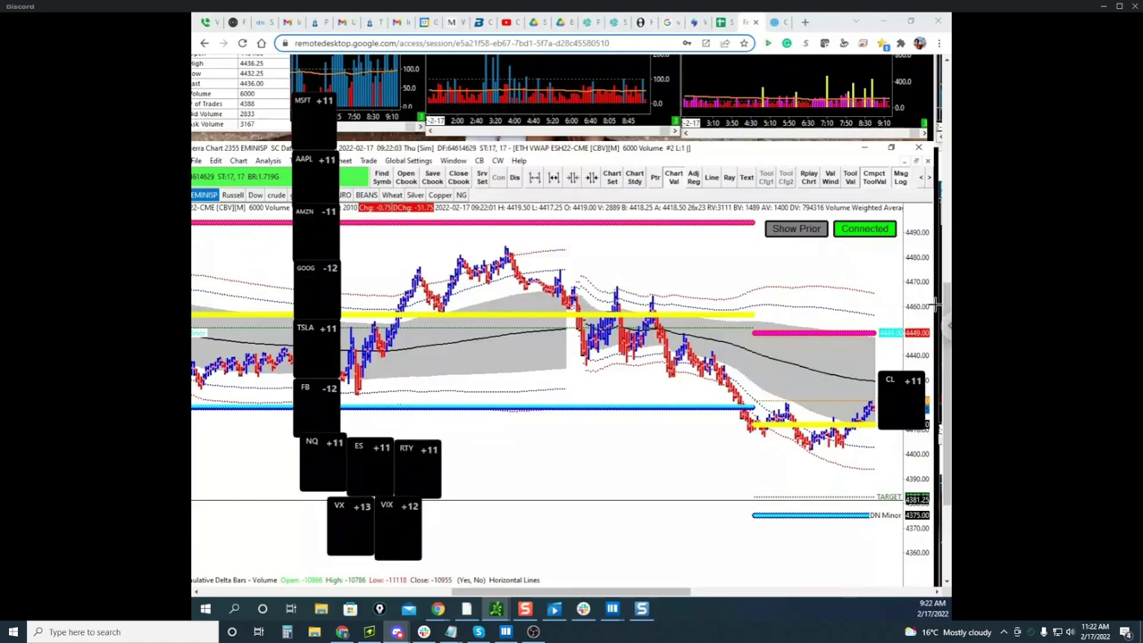
Examine the cumulative delta bars below the EMINISP VWAP chart
scroll(571, 322, down, 1)
scroll(571, 321, down, 1)
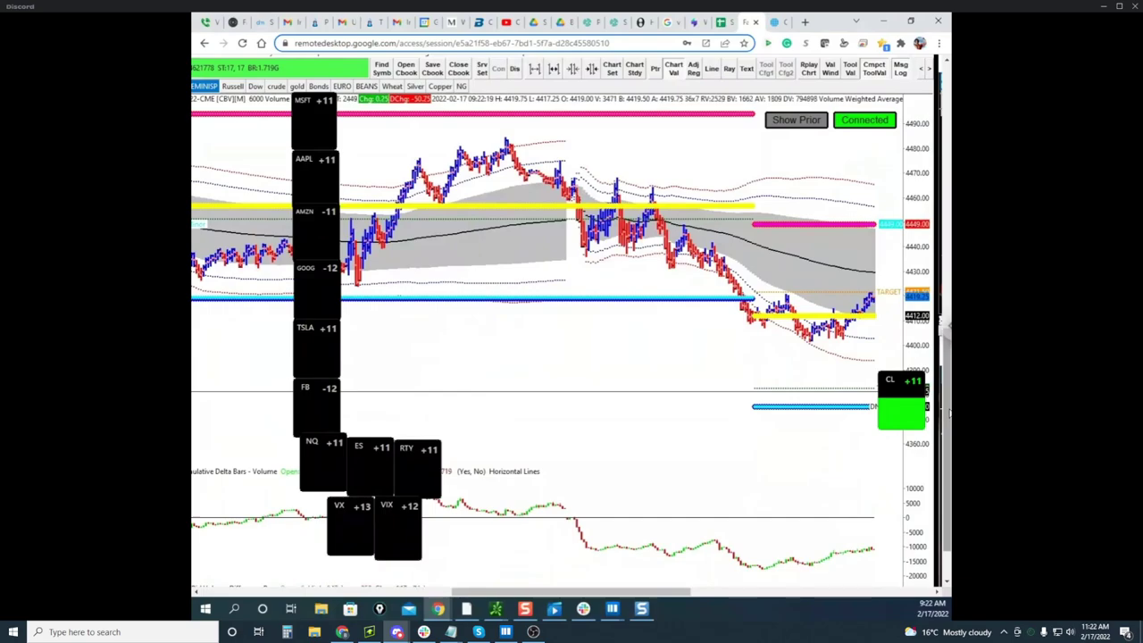
scroll(572, 326, down, 1)
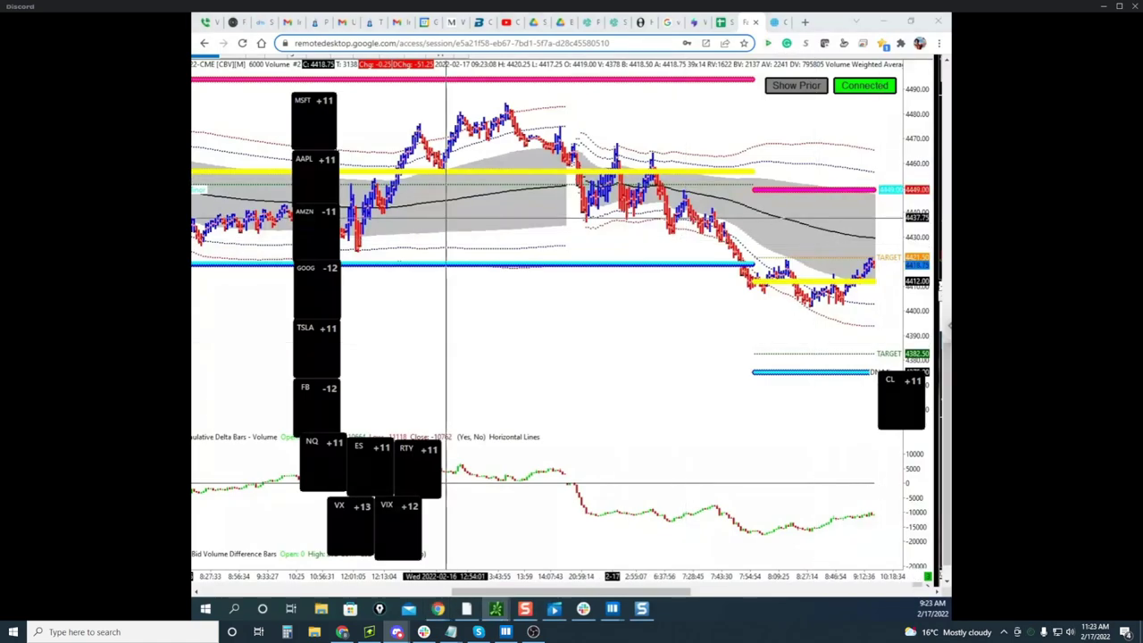
Check the thinkorswim /ES 1-hour chart at full size again and move it away from the EMINISP chart
drag(193, 348, 685, 242)
click(797, 241)
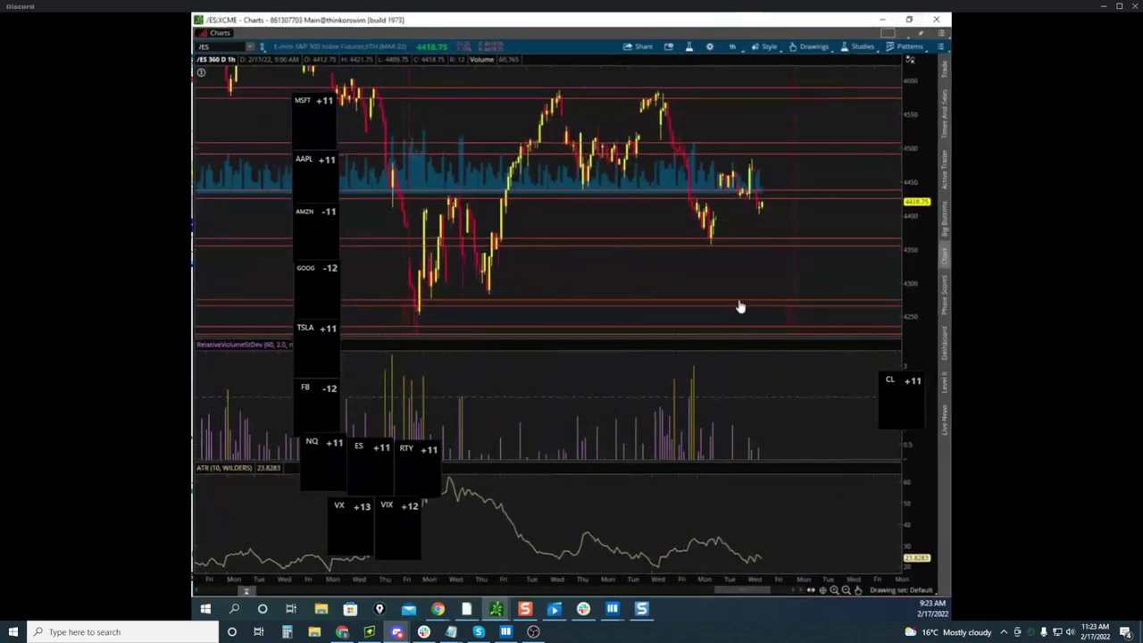
drag(740, 24, 193, 94)
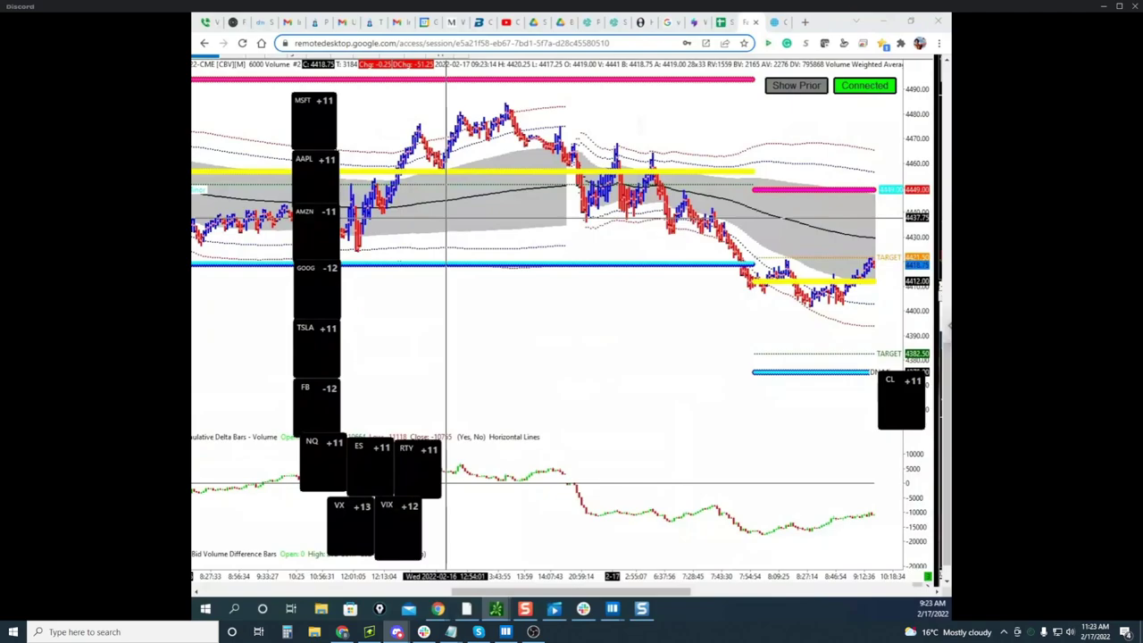
Check the remote desktop's grain and bond charts, market breadth and news feed, and return to the crude Bookmap chart
drag(948, 370, 948, 112)
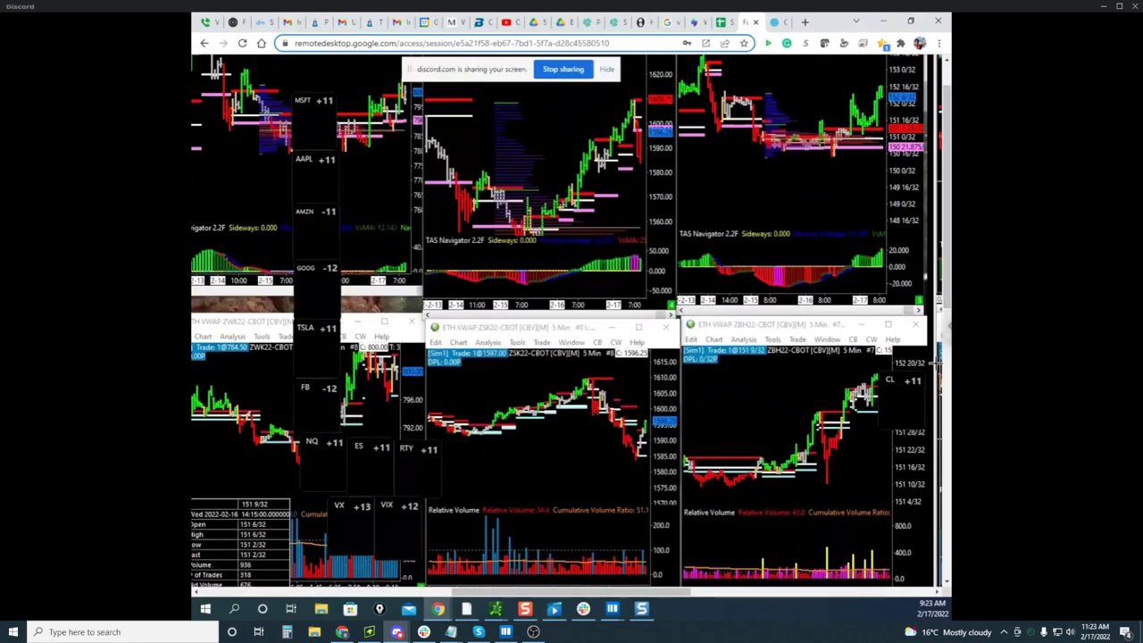
mouse_move(948, 284)
mouse_down()
mouse_move(947, 367)
mouse_move(947, 276)
mouse_up()
drag(633, 592, 400, 576)
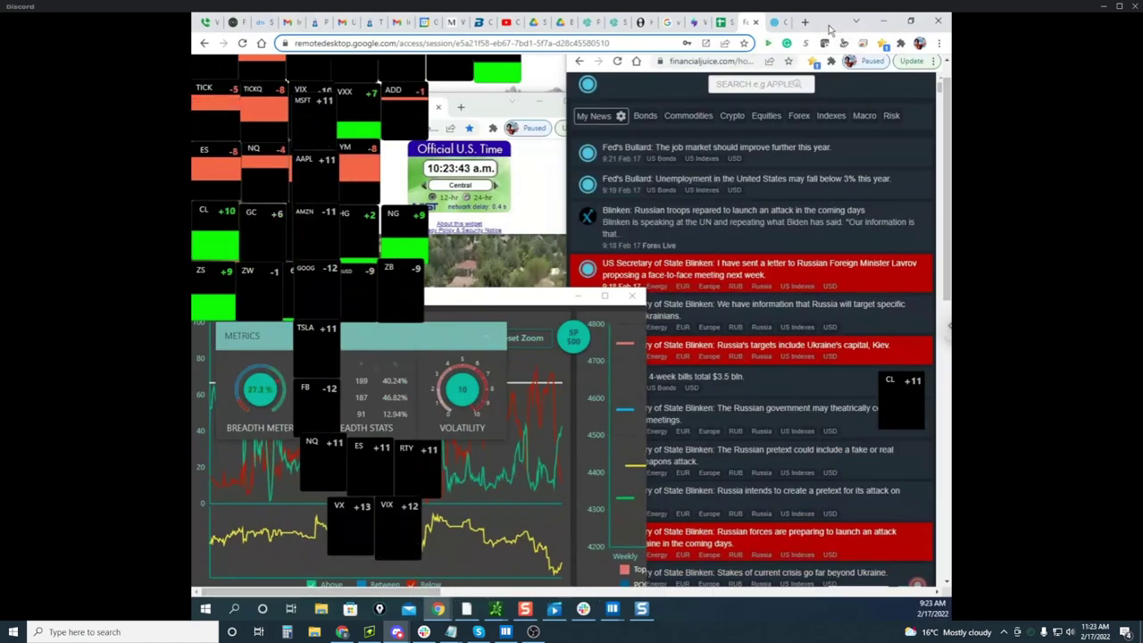
drag(831, 29, 195, 129)
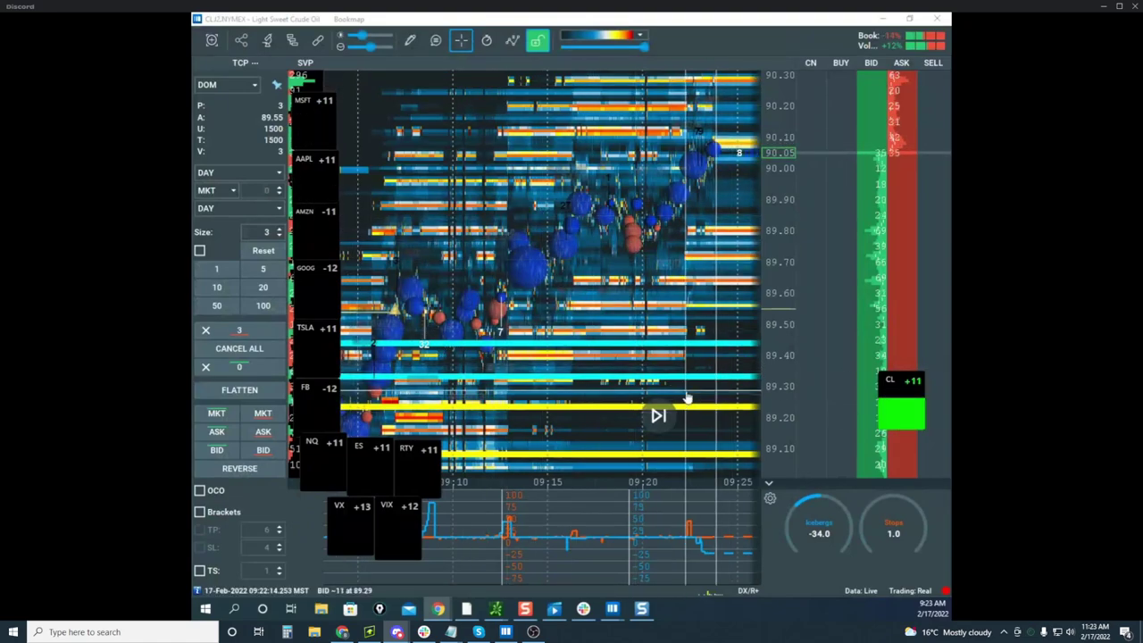
Move the crude window aside to check the E-mini Bookmap chart, and bring crude back at full size
click(740, 24)
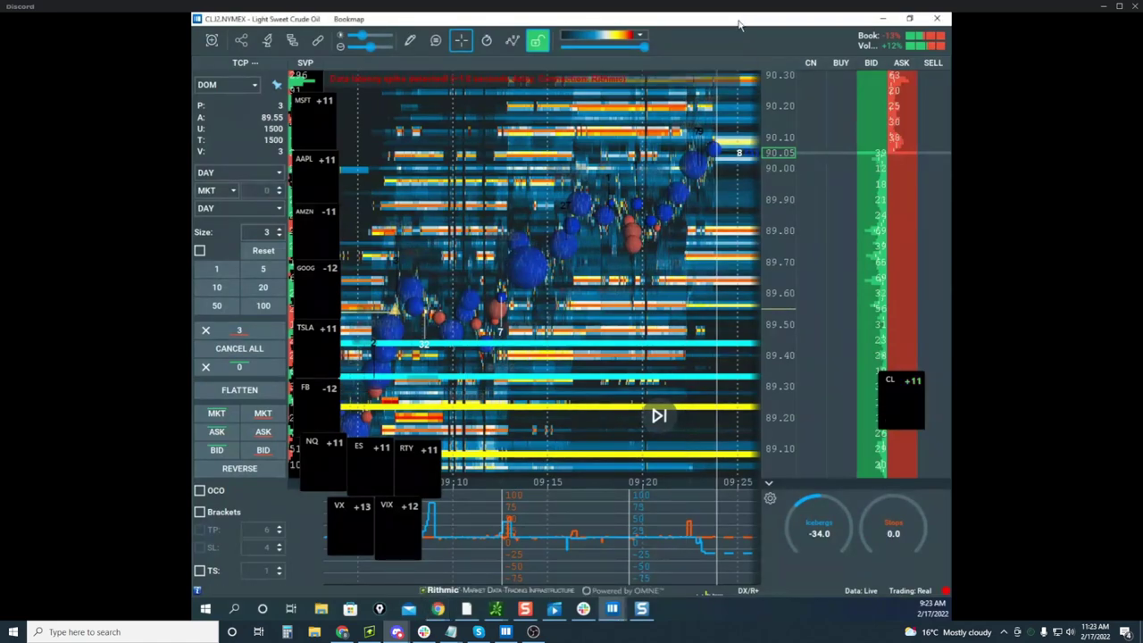
drag(739, 25, 193, 207)
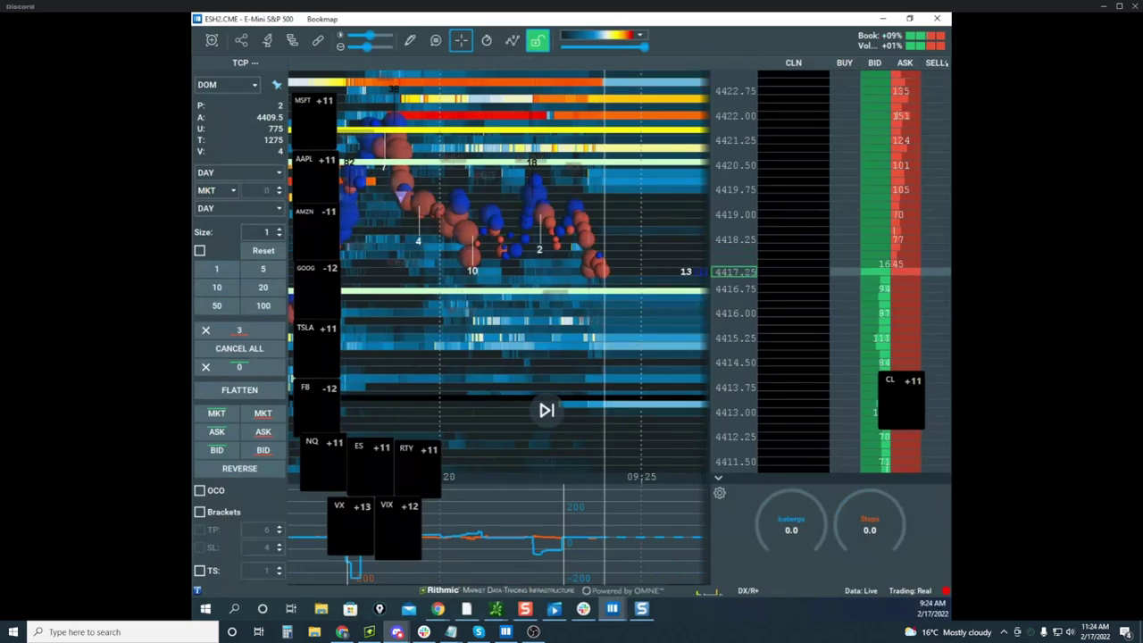
drag(191, 20, 668, 68)
click(847, 66)
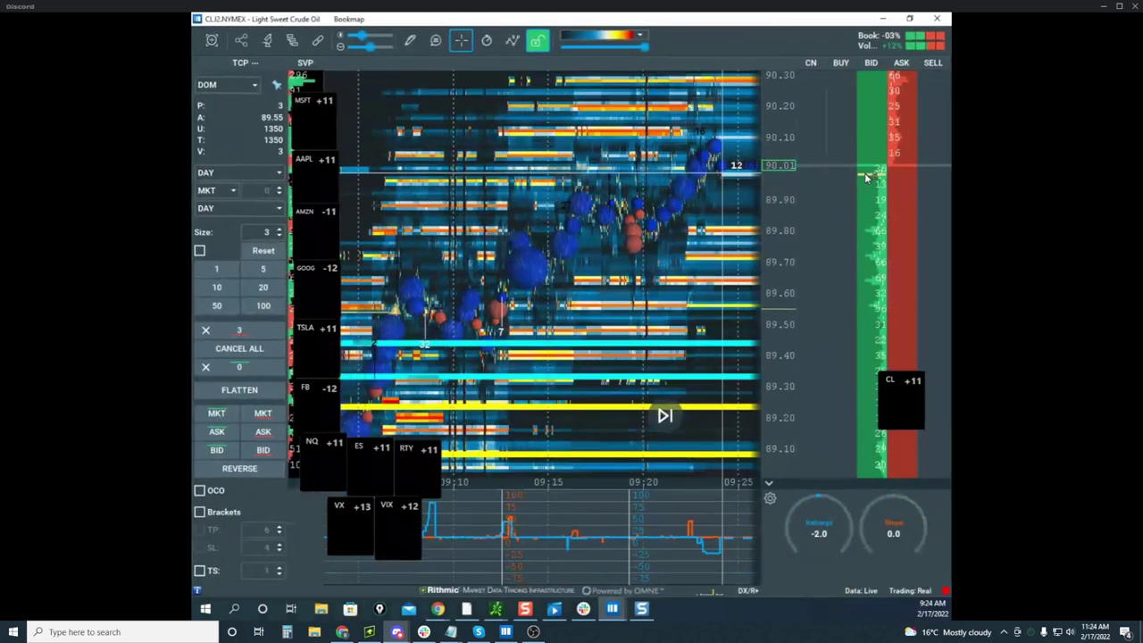
Examine the crude oil chart's liquidity and latest rise over a wider price and time range
drag(755, 262, 707, 250)
scroll(707, 250, down, 2)
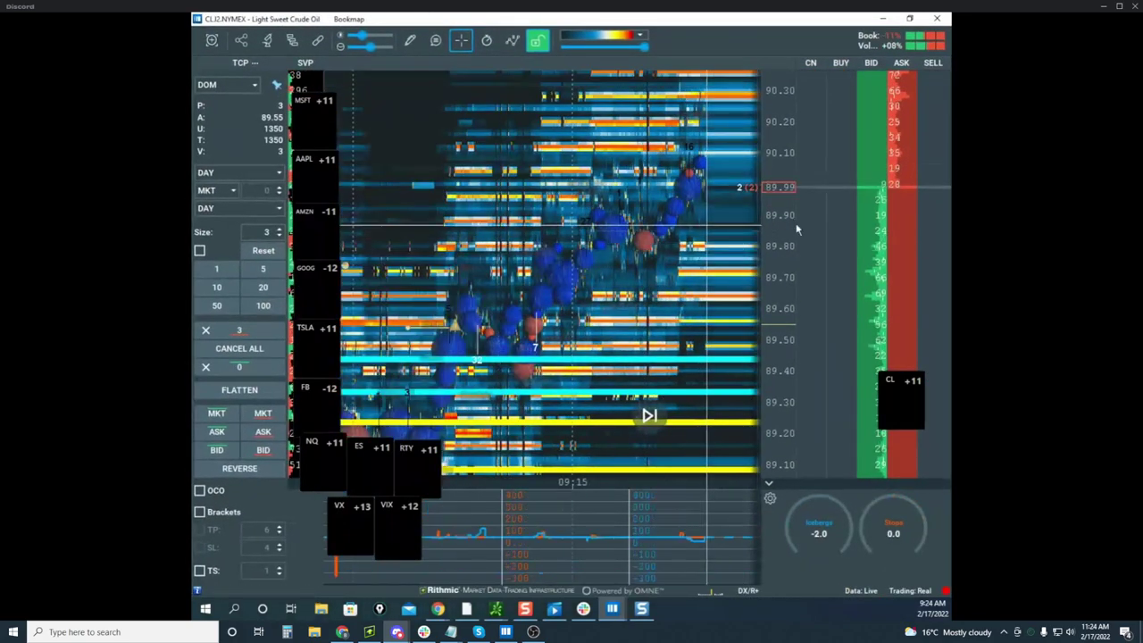
scroll(767, 237, down, 1)
scroll(766, 236, down, 1)
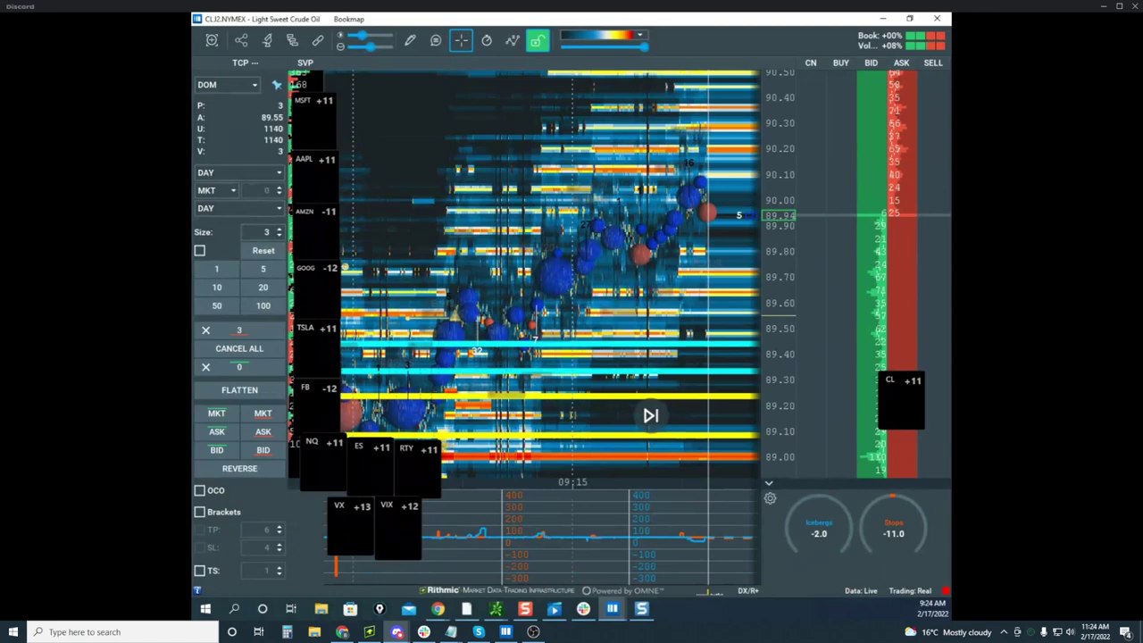
Switch to the remote desktop at full size and check the FinancialJuice news feed and market breadth
drag(193, 195, 686, 150)
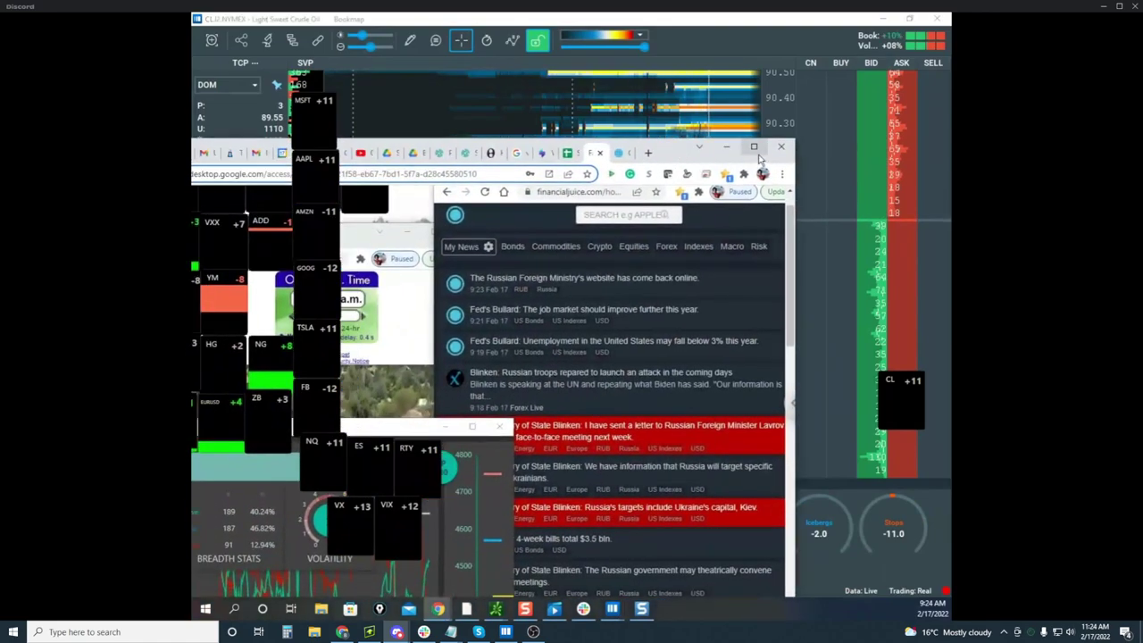
click(758, 153)
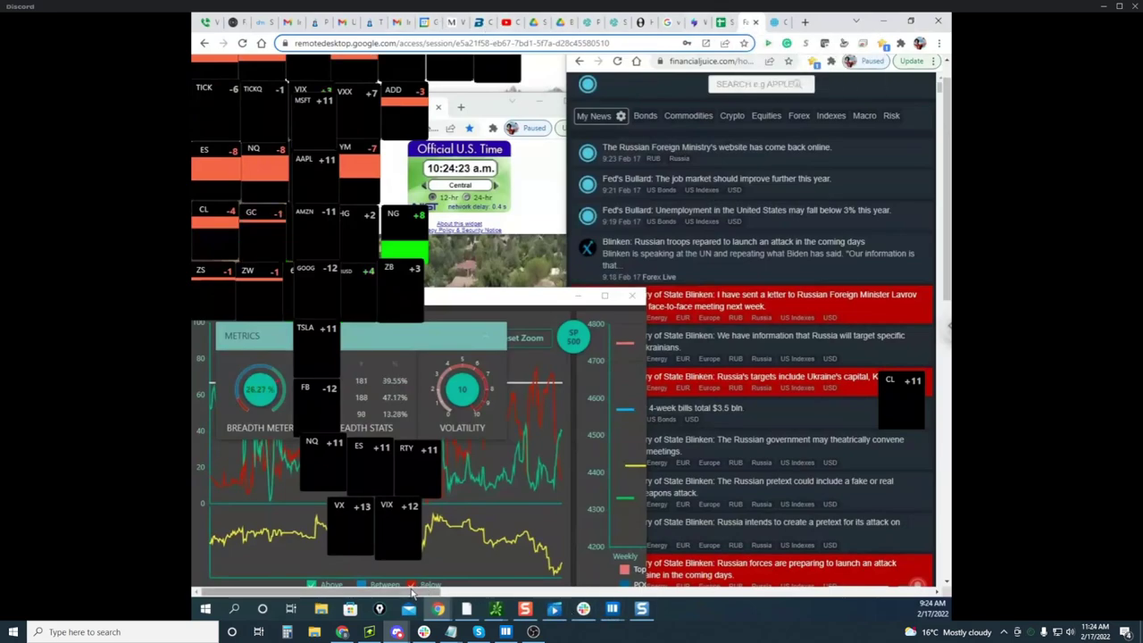
Show the remote desktop's crude profile and weekly volume charts, and move the CL gauge off the weekly chart
drag(412, 592, 654, 573)
drag(948, 256, 948, 340)
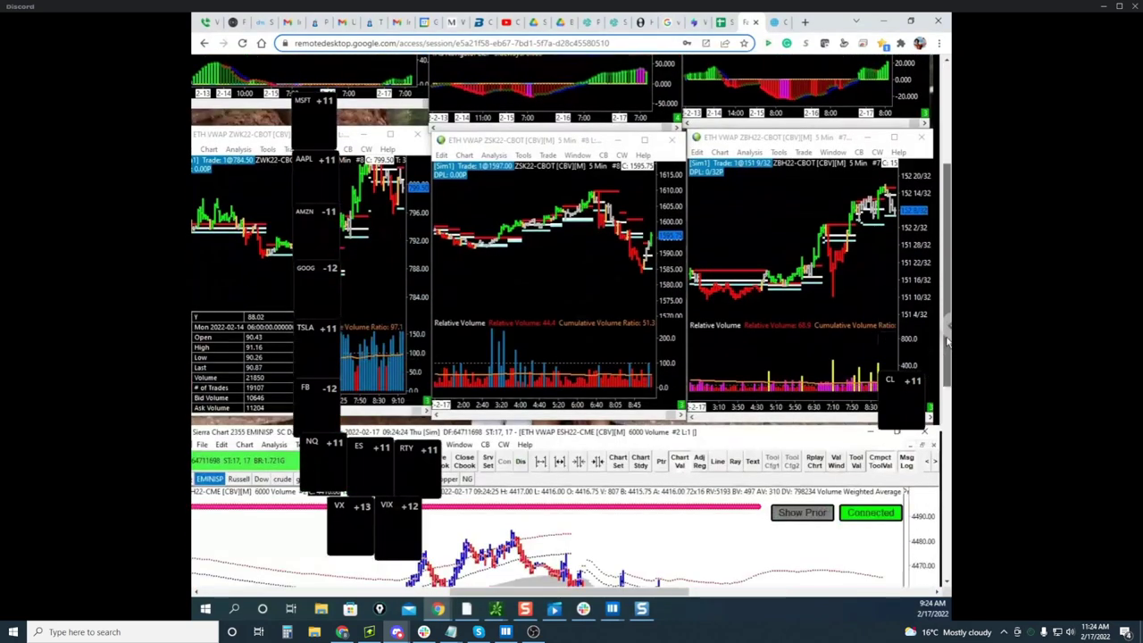
scroll(949, 340, down, 4)
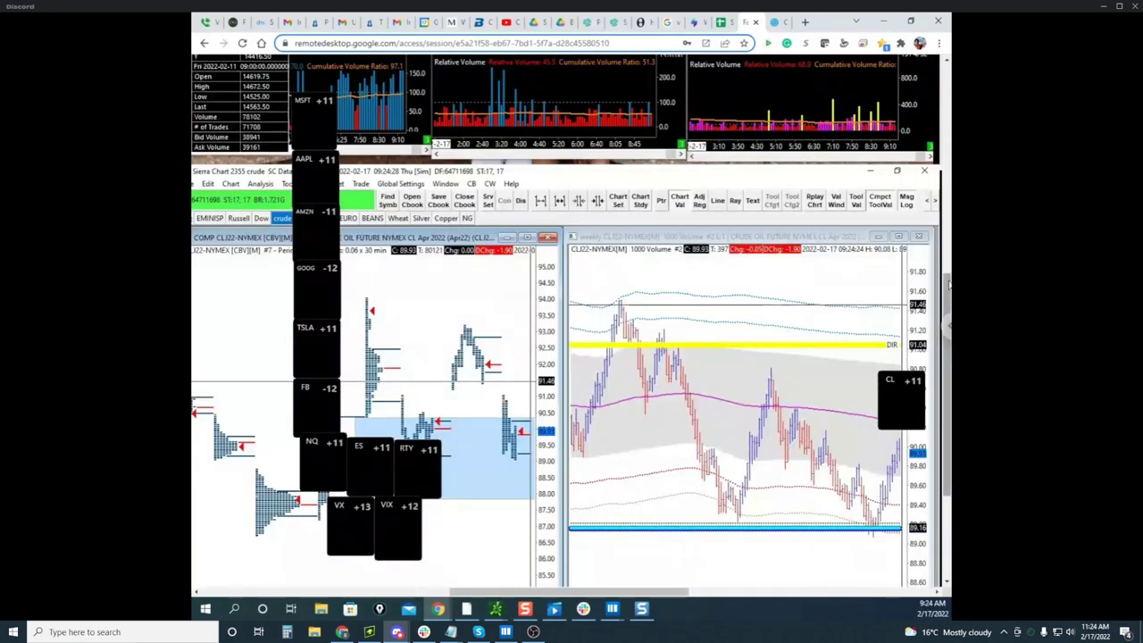
scroll(950, 288, down, 1)
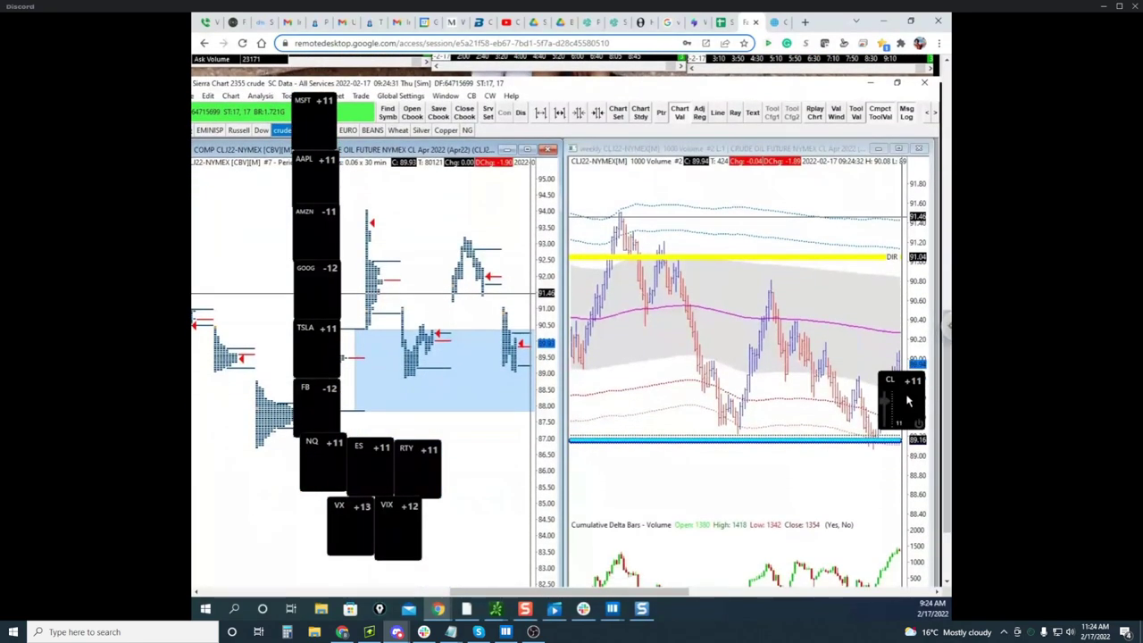
drag(893, 382, 193, 366)
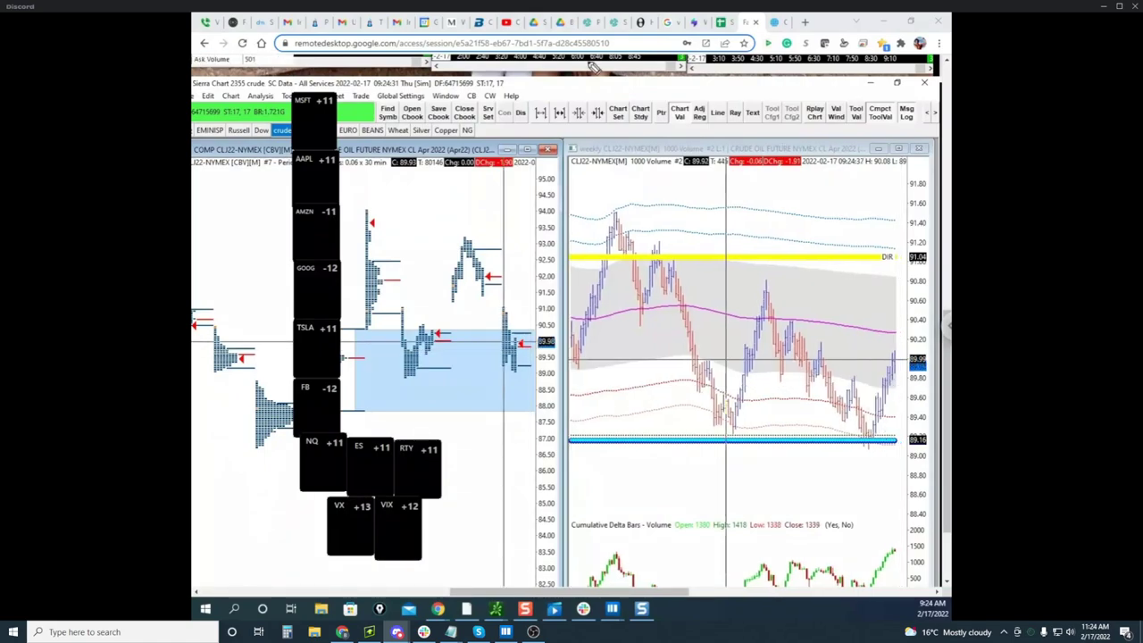
Circle the yellow DIR level at 91.04 on the weekly crude chart, and clear the markings
drag(892, 237, 899, 266)
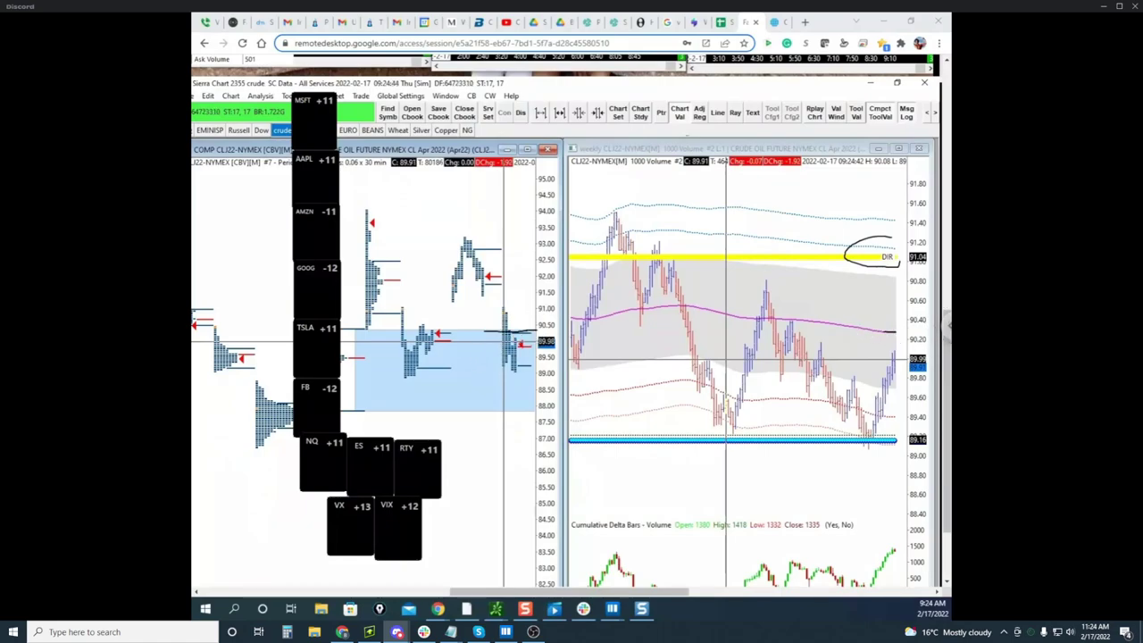
key(e)
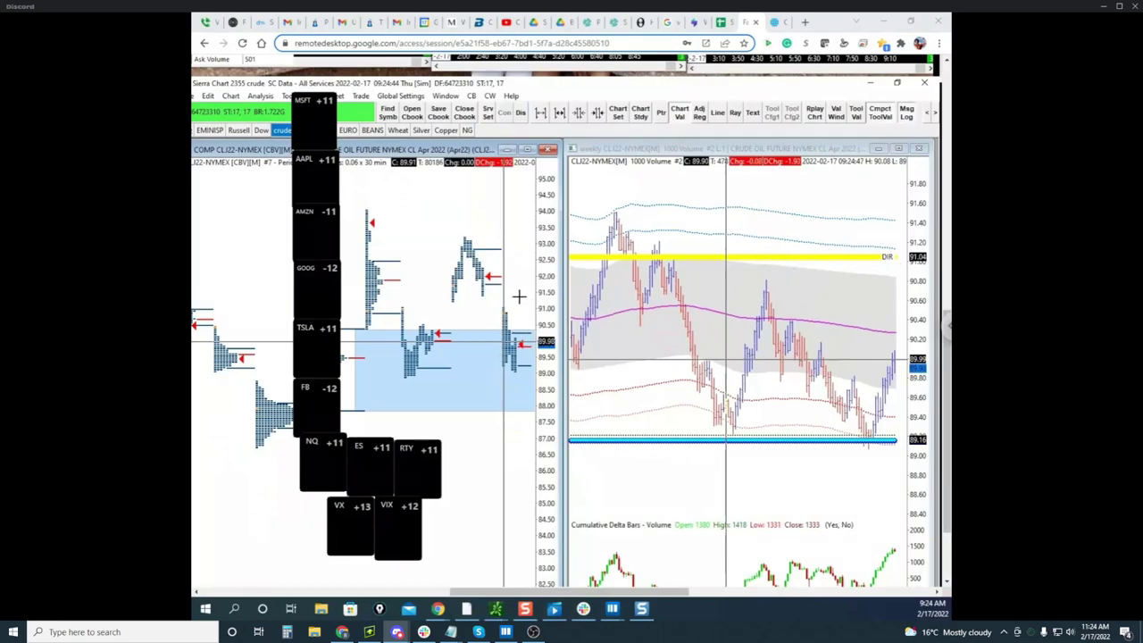
click(831, 309)
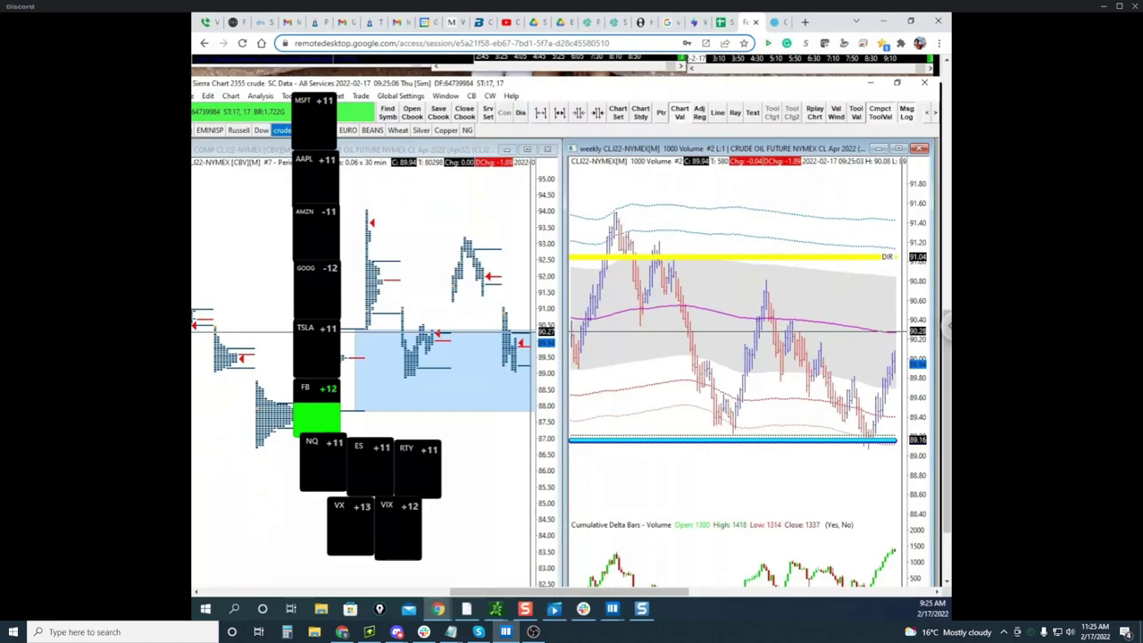
Mark the blue zone's upper and lower edges on the crude profile chart and the weekly DIR level, and clear the markings
drag(485, 331, 536, 332)
drag(891, 238, 900, 259)
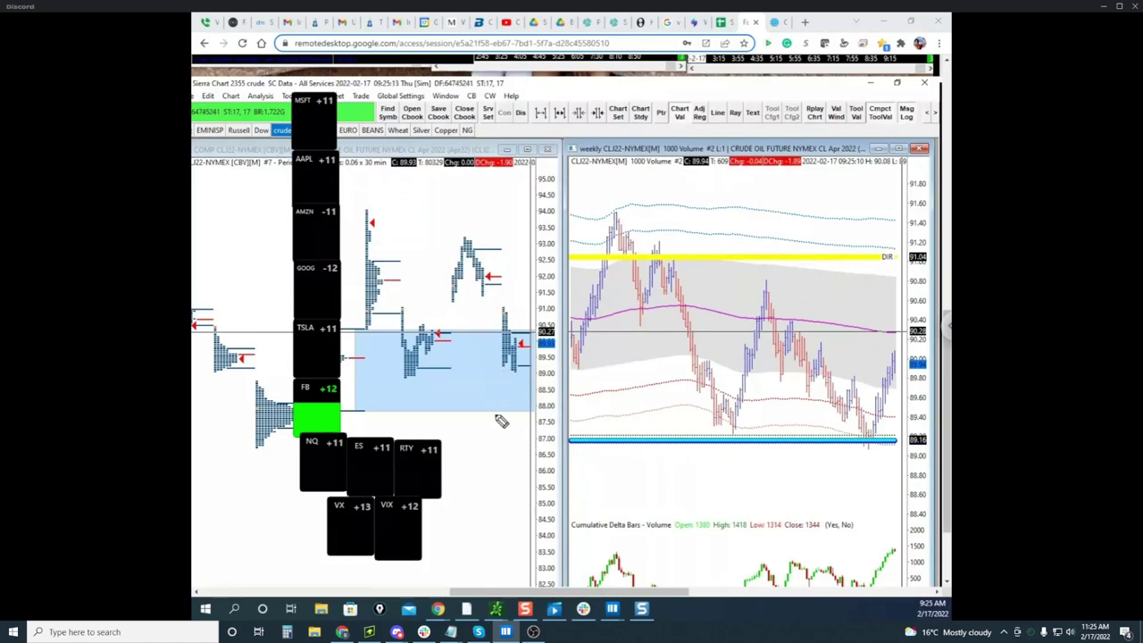
drag(488, 412, 532, 412)
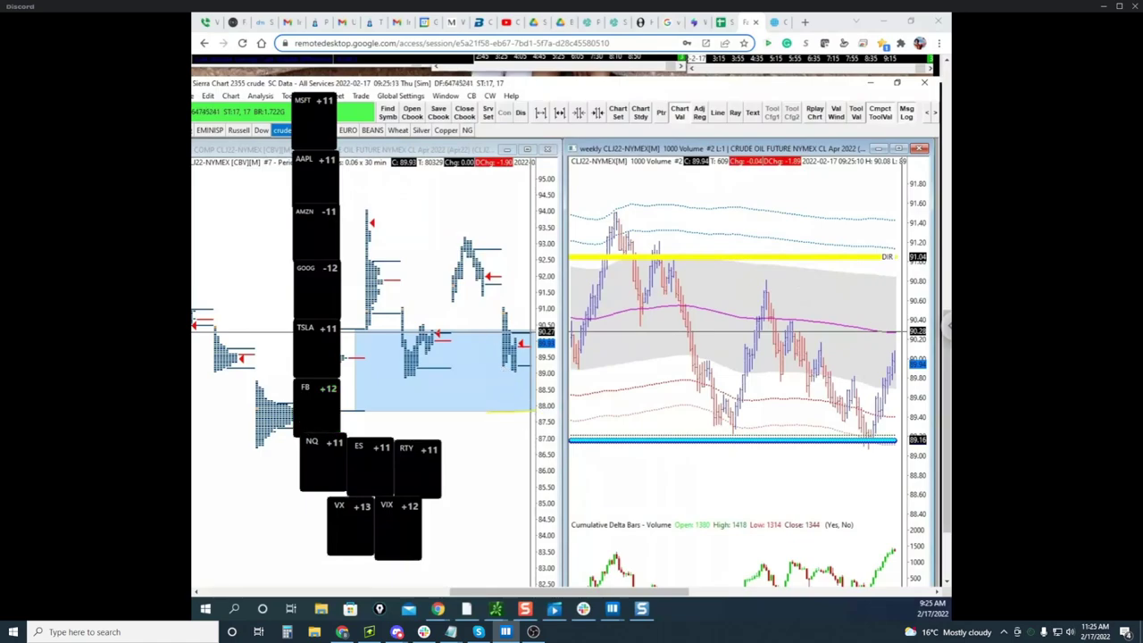
drag(495, 411, 535, 407)
drag(505, 350, 517, 337)
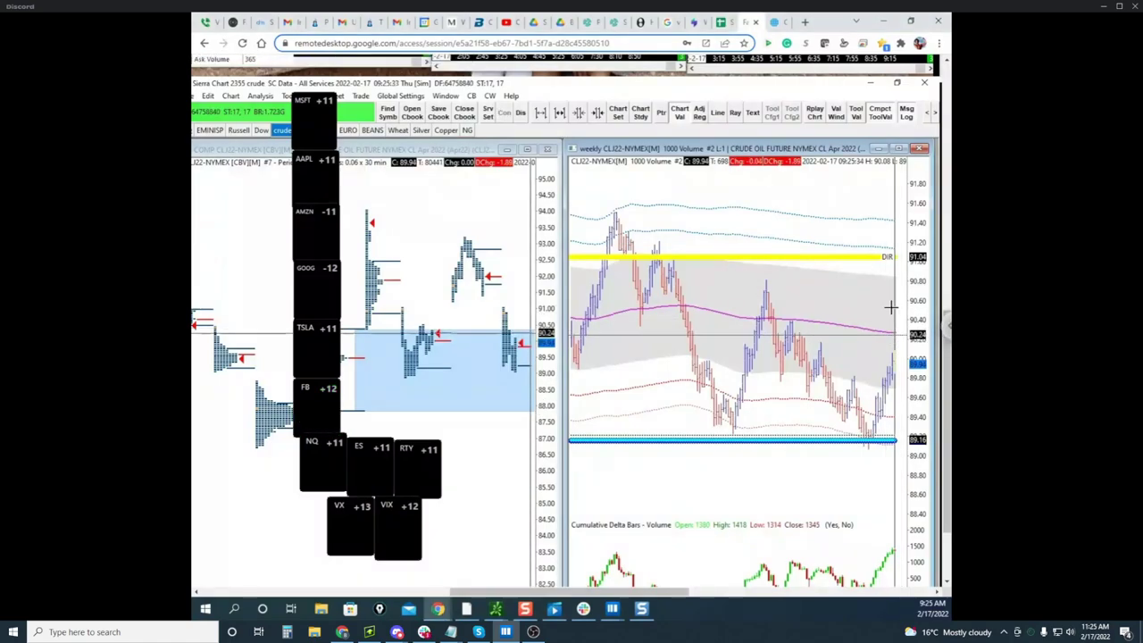
click(524, 327)
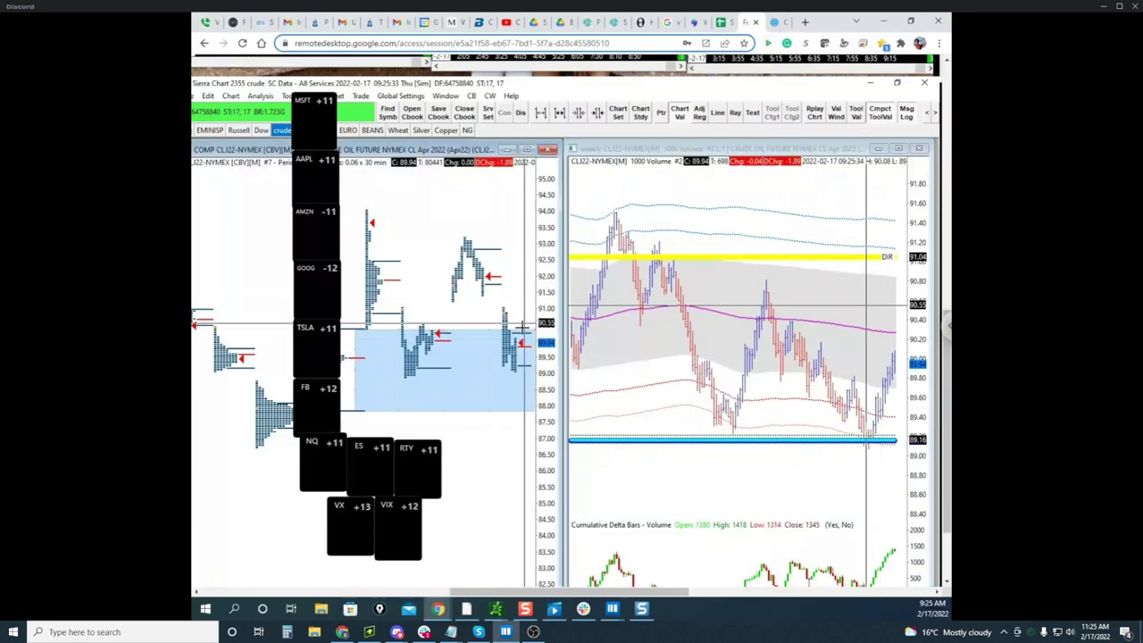
Return to the crude Bookmap chart, check its recent rise over a wider time range, and switch to the E-mini S&P 500 chart
click(884, 21)
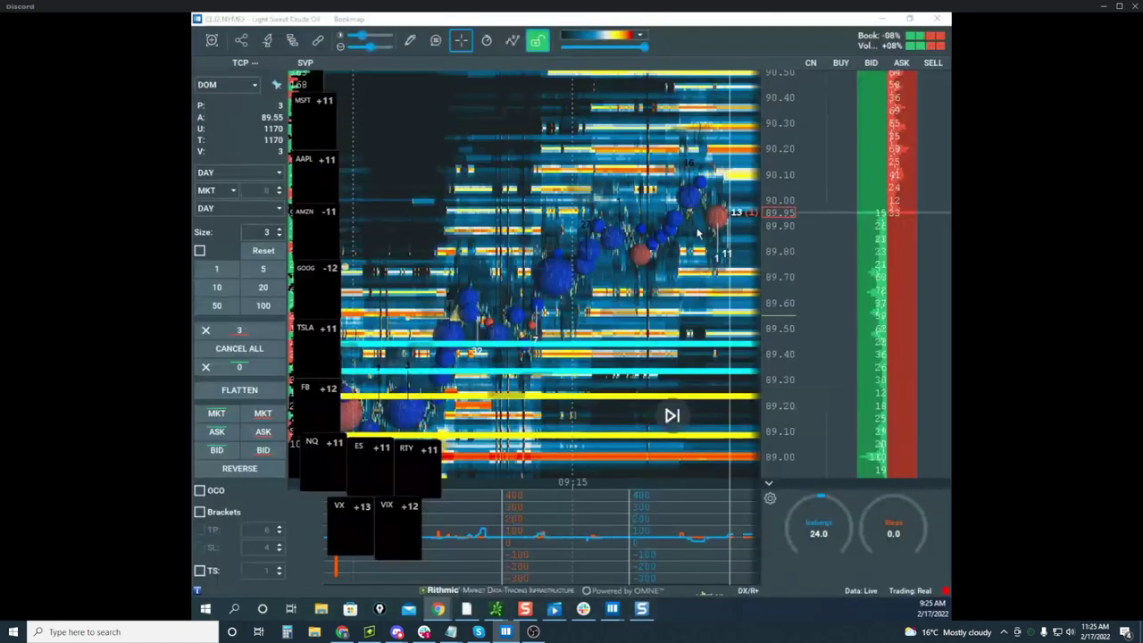
drag(699, 233, 572, 227)
scroll(641, 134, down, 3)
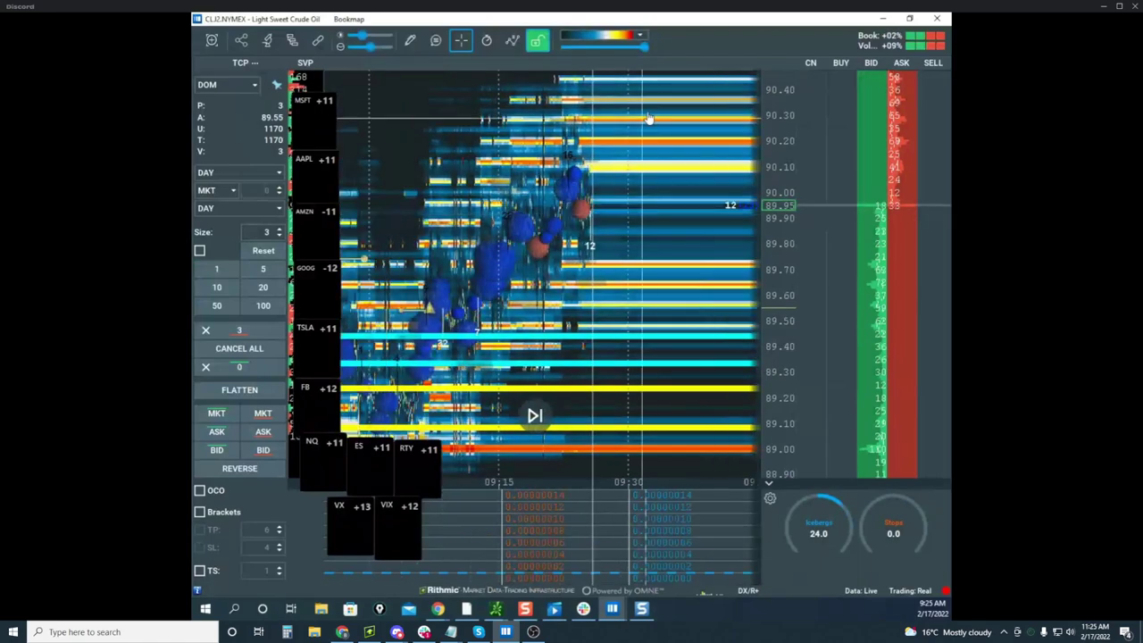
double_click(652, 21)
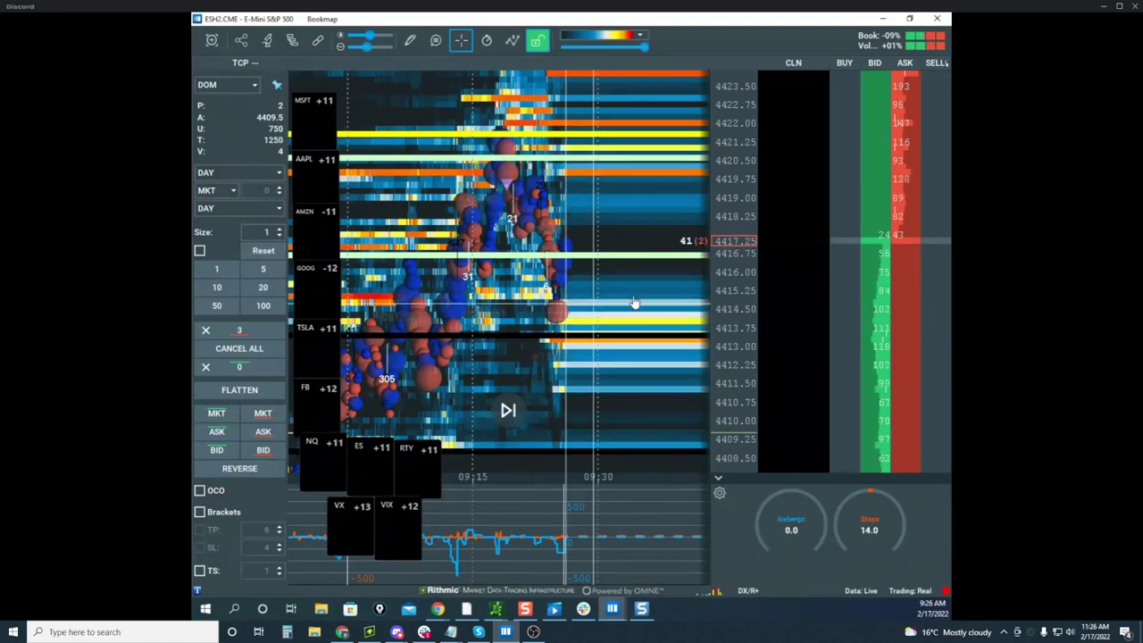
Enter drawing edit mode on the E-mini chart and remove the pale green horizontal line near 4420.50
scroll(713, 176, down, 1)
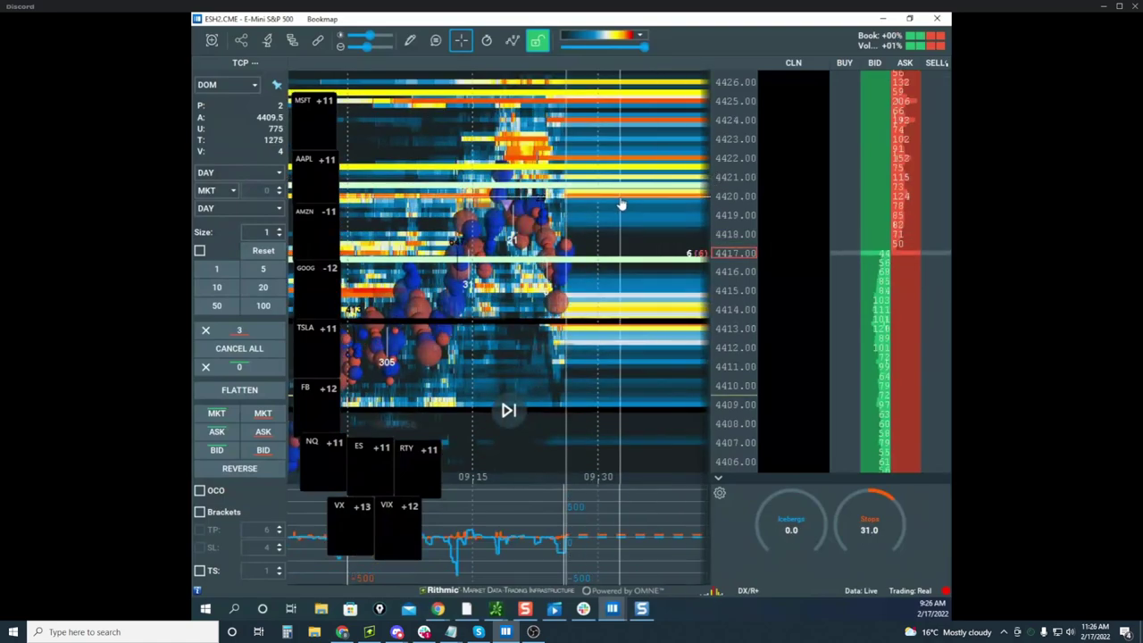
scroll(623, 204, down, 1)
right_click(623, 203)
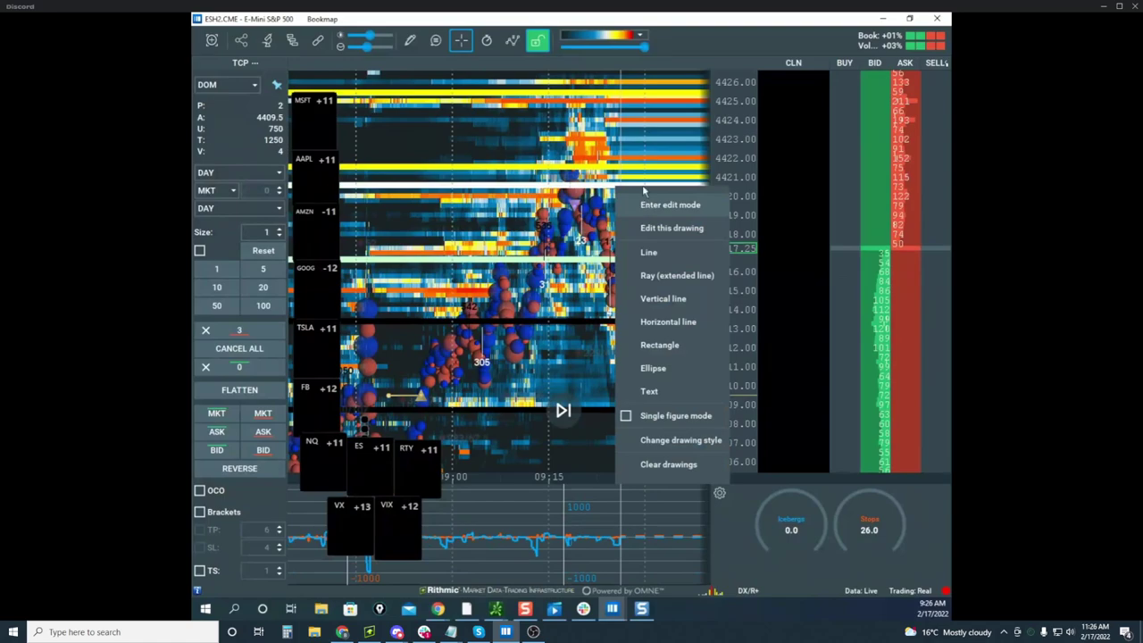
click(647, 203)
right_click(645, 185)
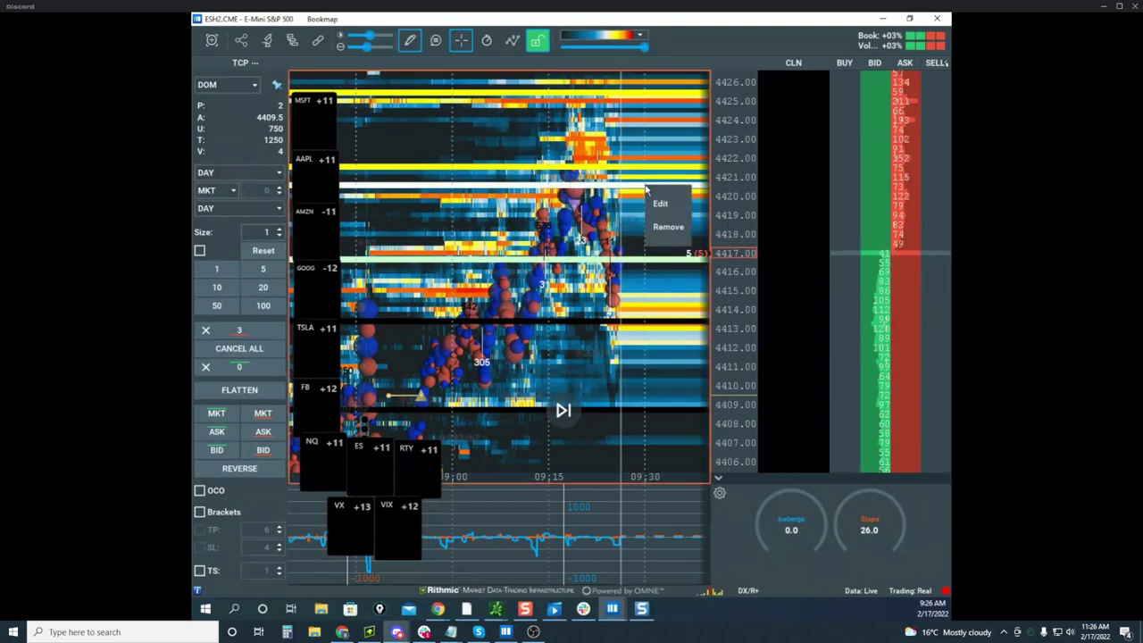
click(667, 228)
Remove the pale green horizontal line near 4416.75 from the E-mini chart
right_click(656, 250)
click(661, 272)
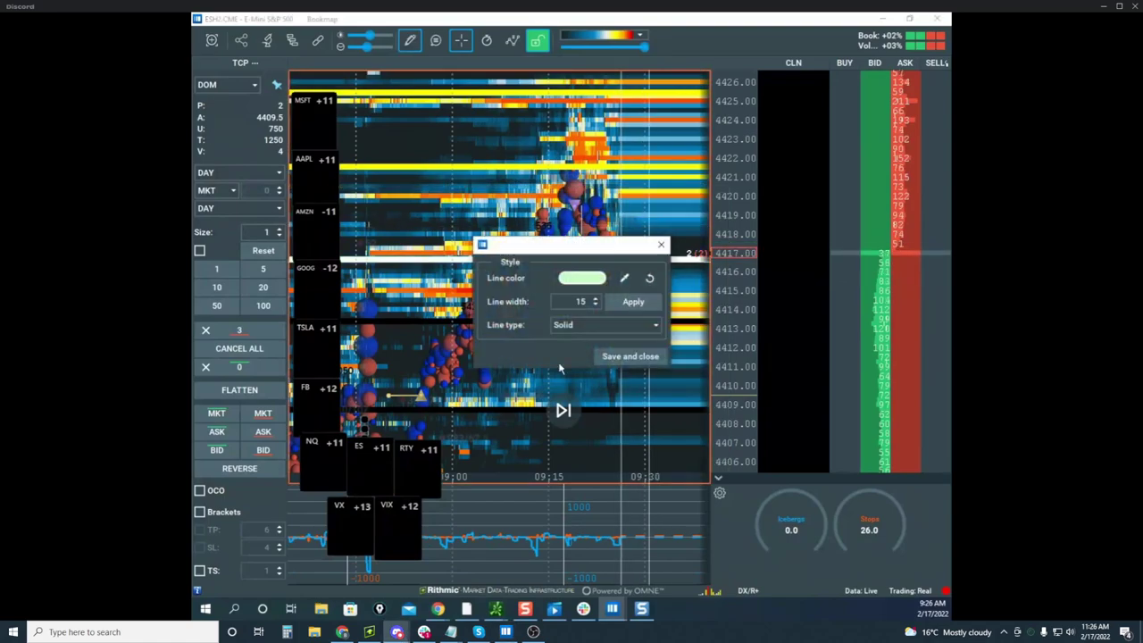
click(661, 244)
right_click(657, 259)
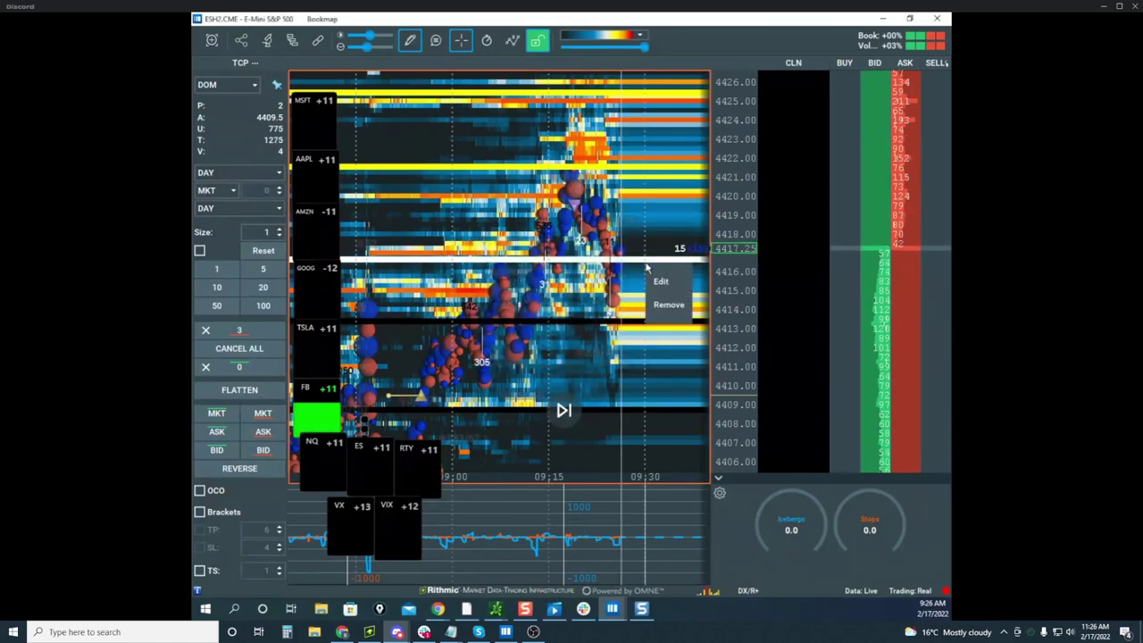
click(668, 306)
Circle the E-mini liquidity area from about 4420 to 4435 over a wider range, and clear the circle
scroll(726, 198, down, 4)
scroll(616, 186, down, 3)
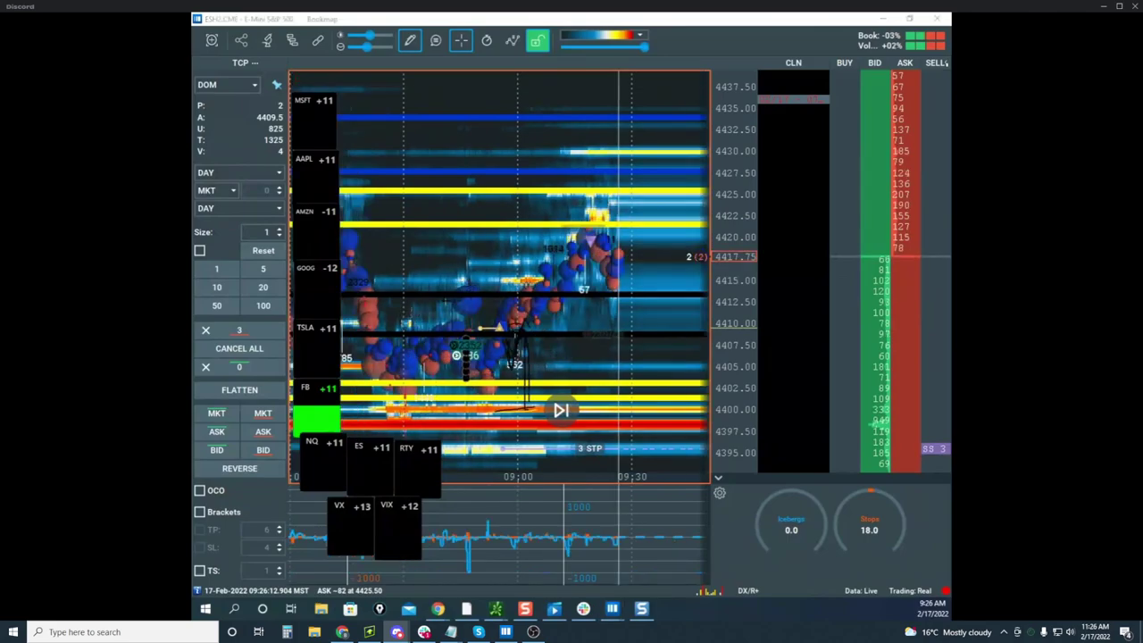
mouse_move(667, 129)
mouse_down()
mouse_move(545, 223)
mouse_move(657, 143)
mouse_move(661, 13)
mouse_up()
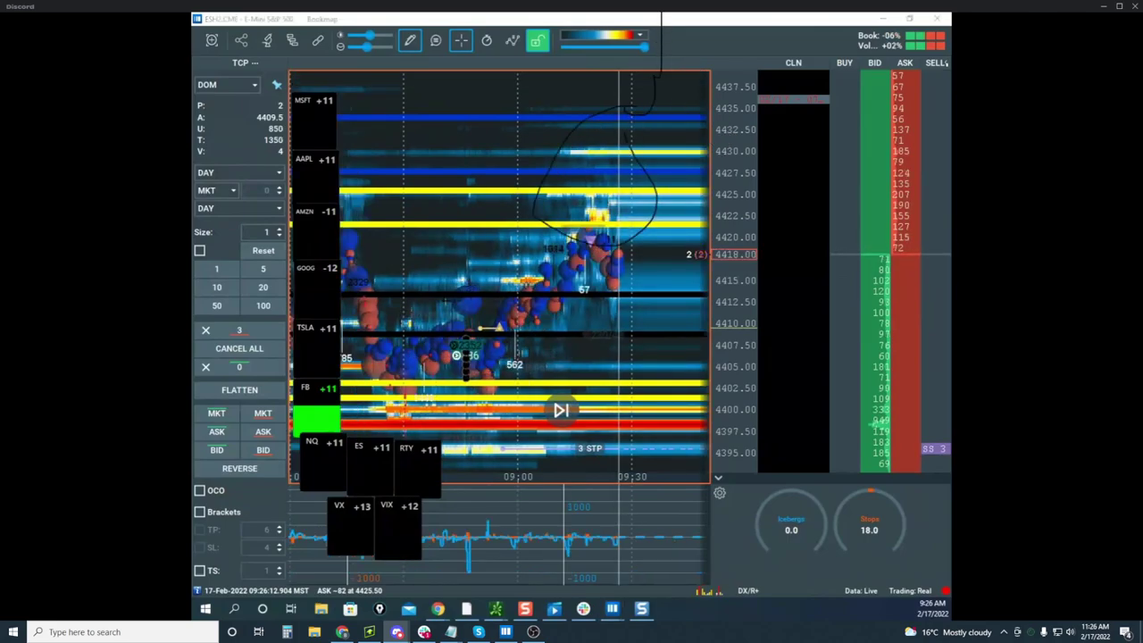
key(Escape)
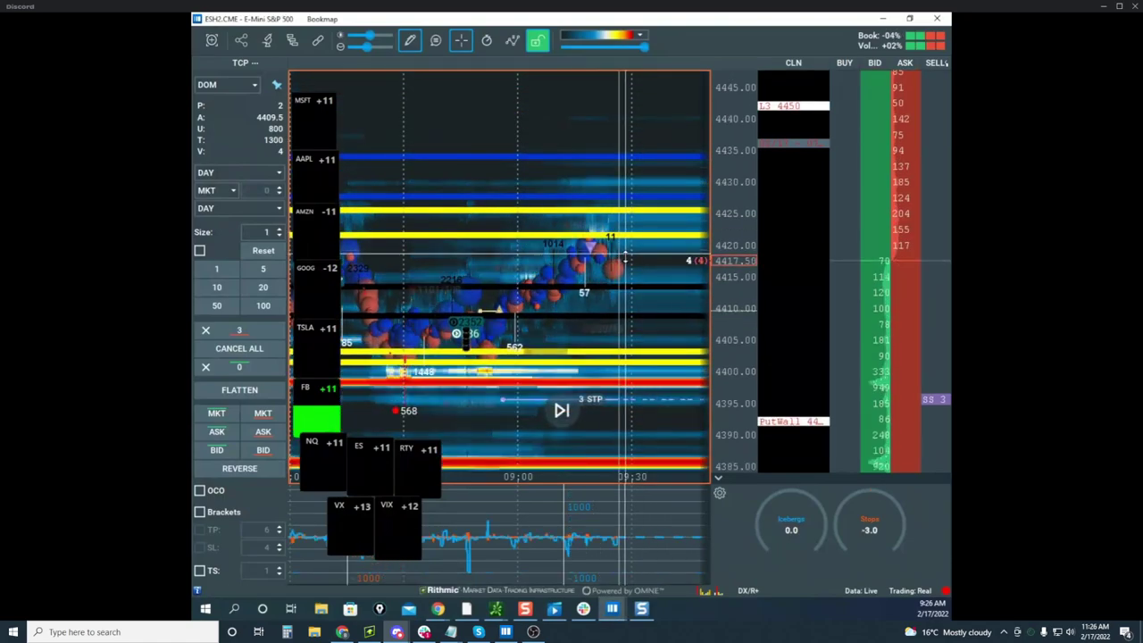
Turn off drawing edit mode on the E-mini chart and bring the price levels up to 4465 into view
click(411, 44)
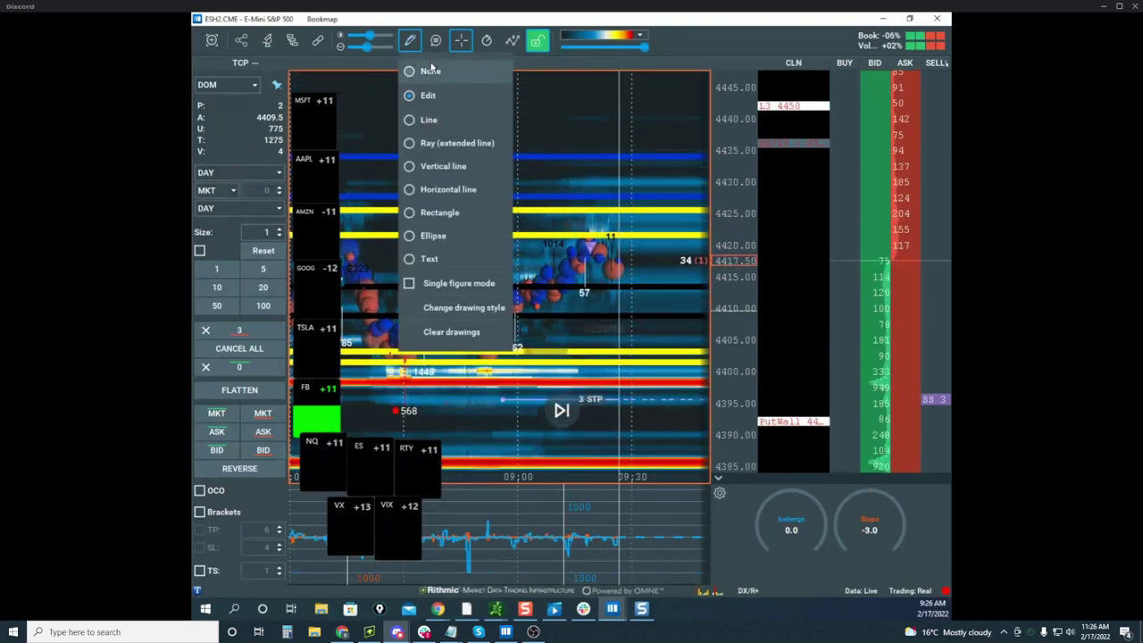
click(431, 70)
drag(608, 138, 572, 270)
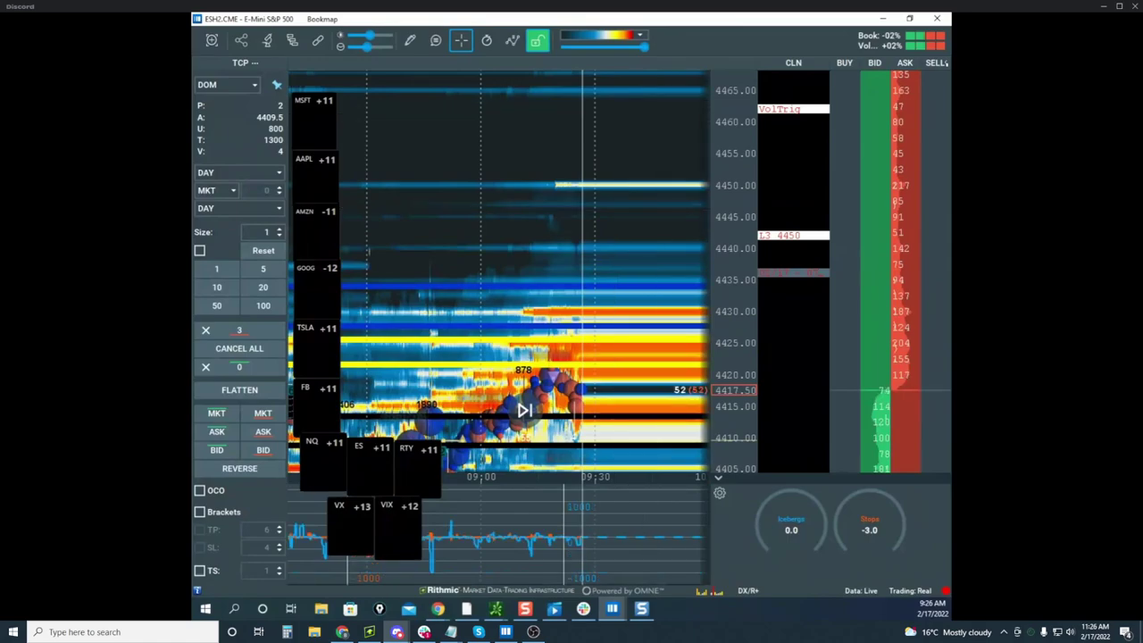
Circle the VolTrig and L3 4450 labels in yellow and draw a line across the E-mini chart toward each
key(ctrl+2)
key(Escape)
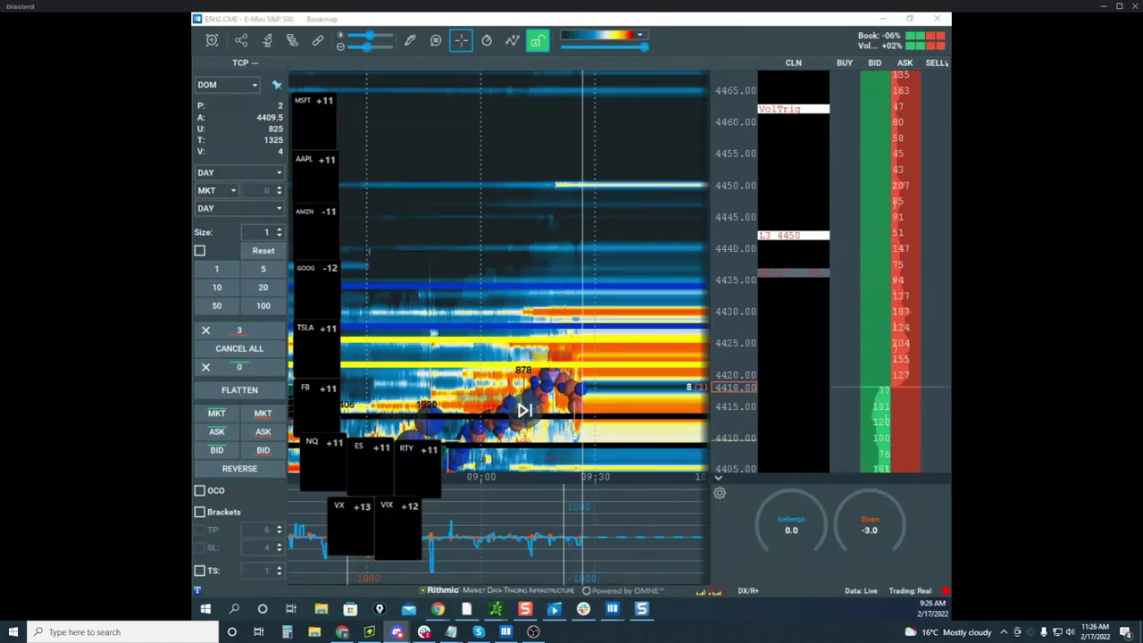
drag(804, 216, 839, 267)
mouse_move(794, 91)
mouse_down()
mouse_move(807, 159)
mouse_move(855, 129)
mouse_up()
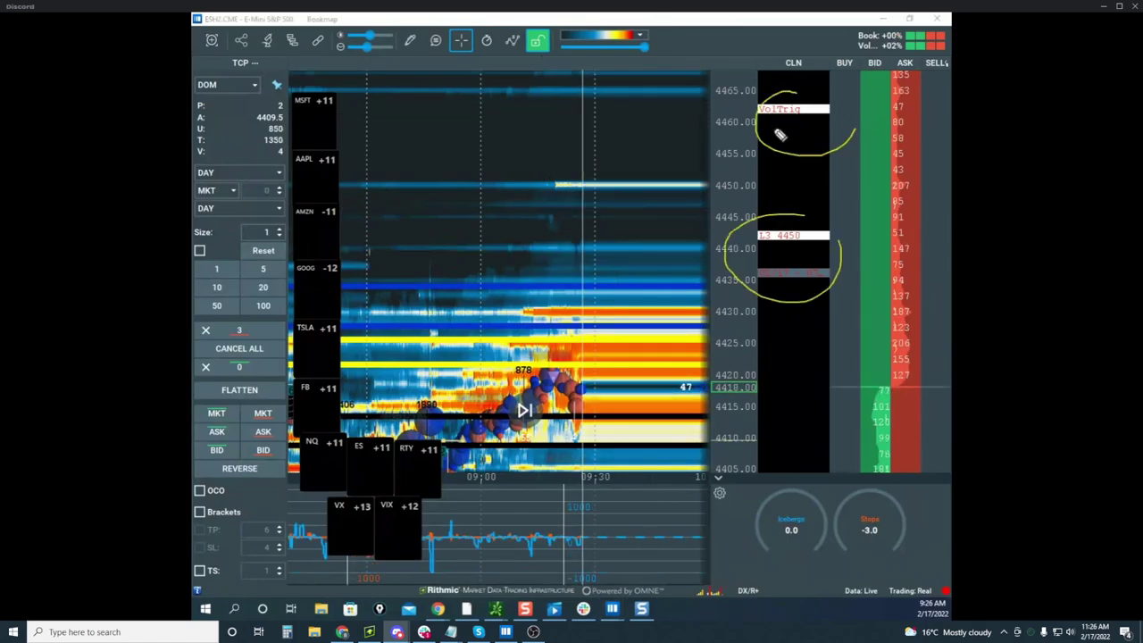
drag(502, 114, 728, 114)
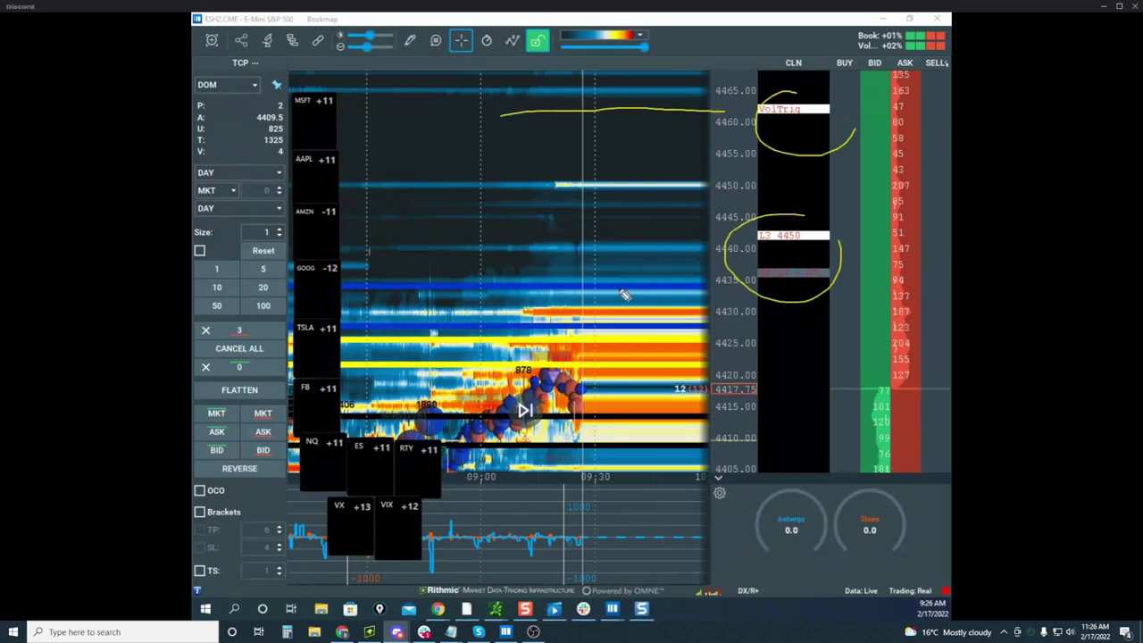
drag(502, 260, 737, 257)
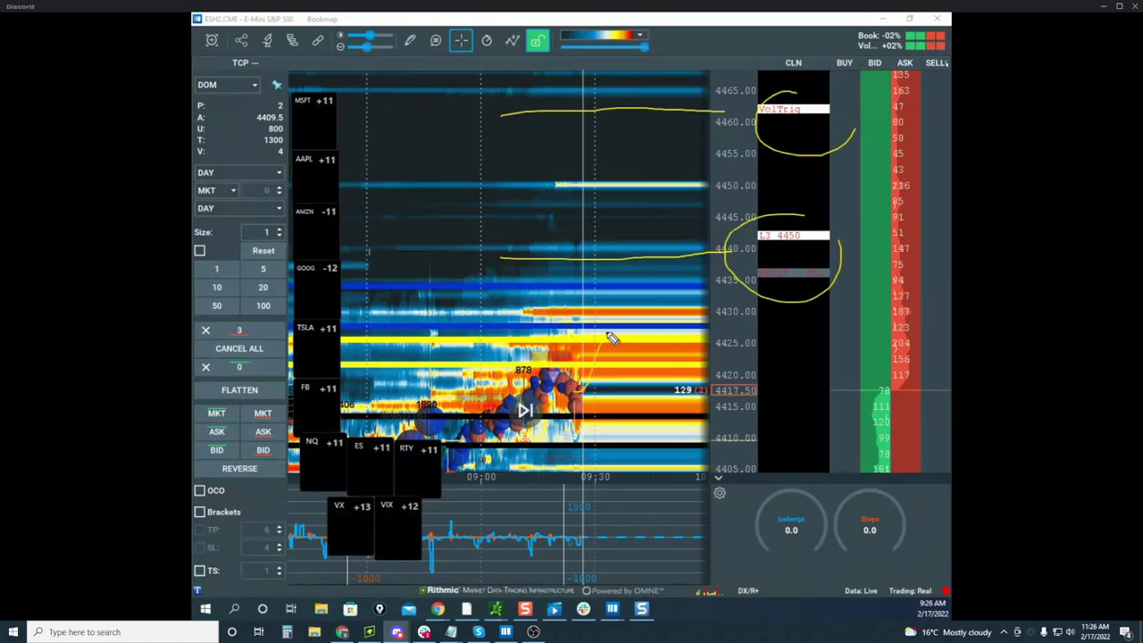
Sketch a projected rise to the L3 4450 area and a drop below 4405, circle that label again, and clear the markings
mouse_move(610, 340)
mouse_down()
mouse_move(638, 248)
mouse_move(653, 236)
mouse_move(666, 478)
mouse_up()
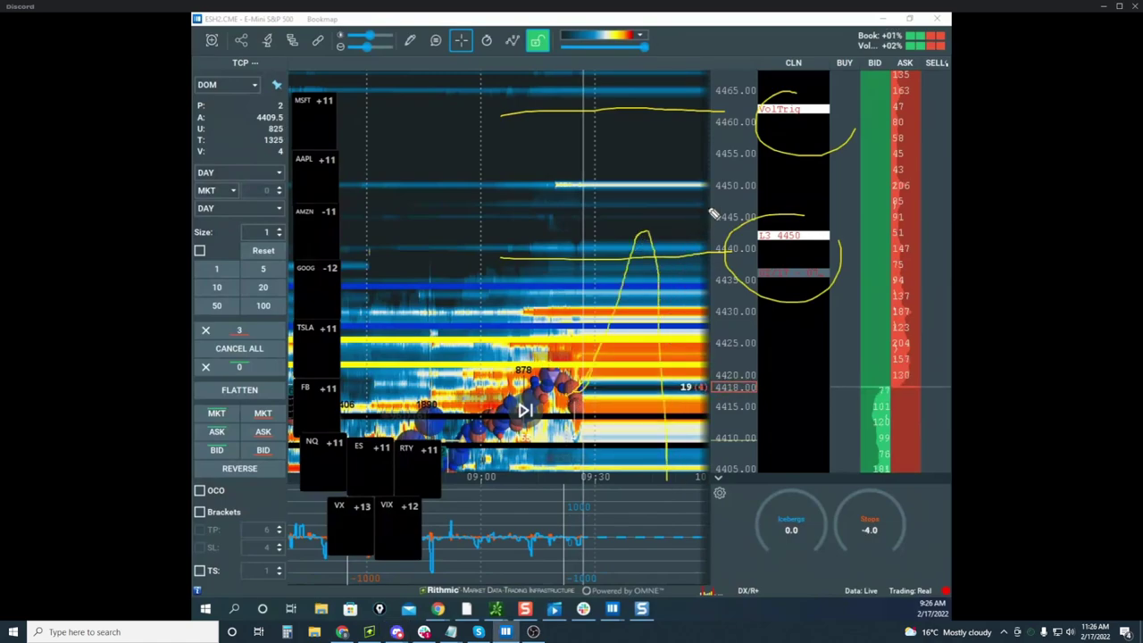
mouse_move(790, 197)
mouse_down()
mouse_move(719, 259)
mouse_move(880, 237)
mouse_move(795, 208)
mouse_up()
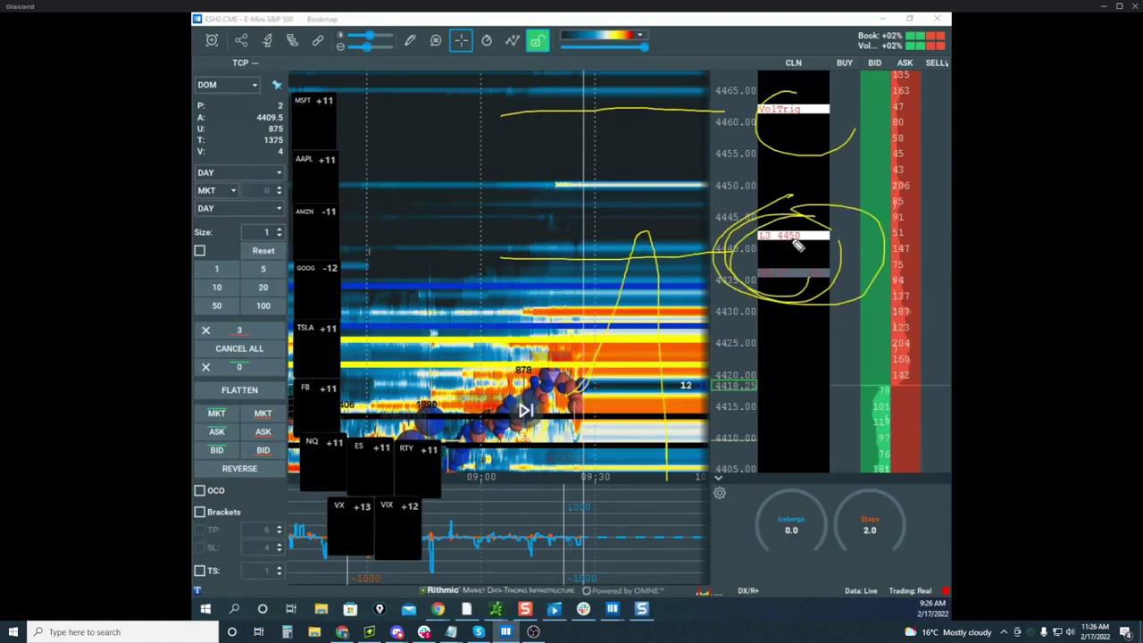
key(Escape)
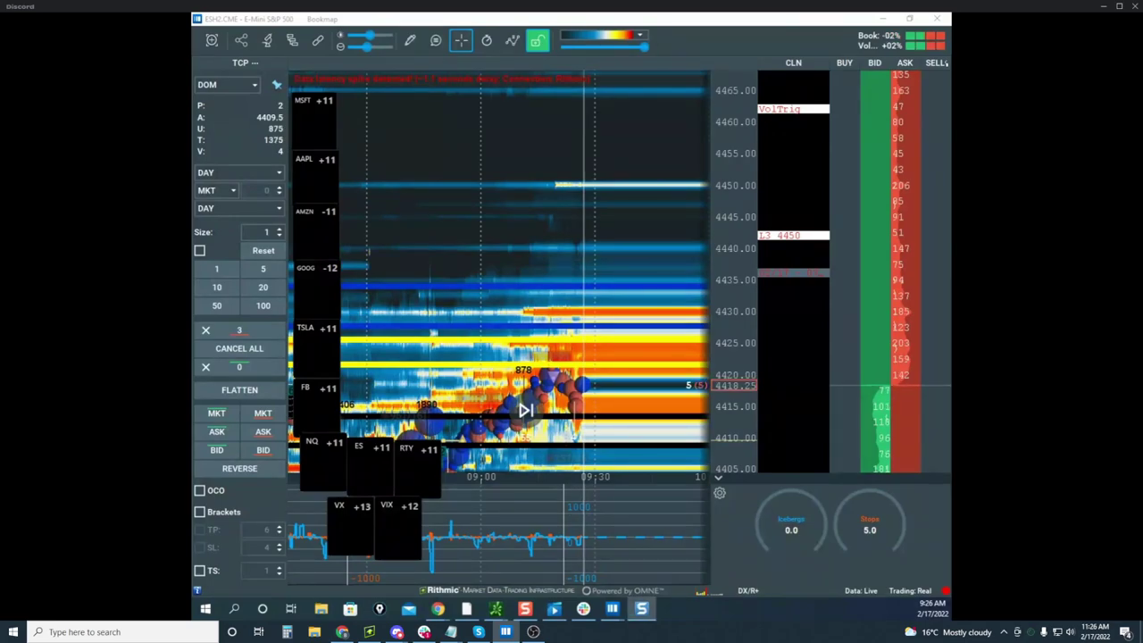
Bring the remote desktop back at full size and open the EMINISP chart in Sierra Chart
drag(193, 134, 782, 114)
click(781, 96)
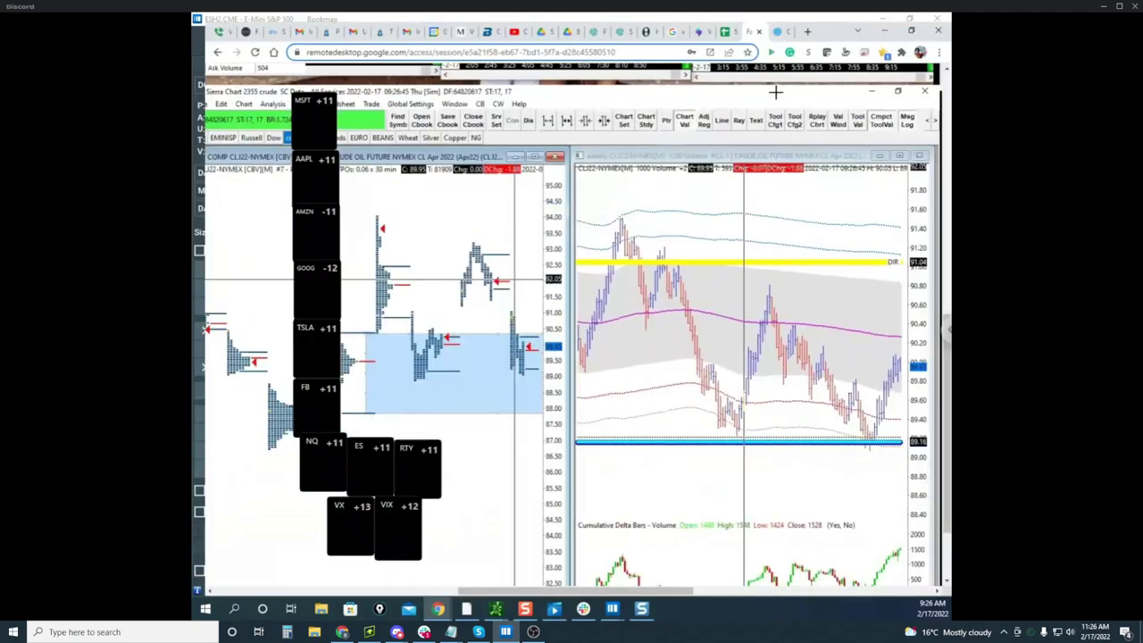
click(223, 132)
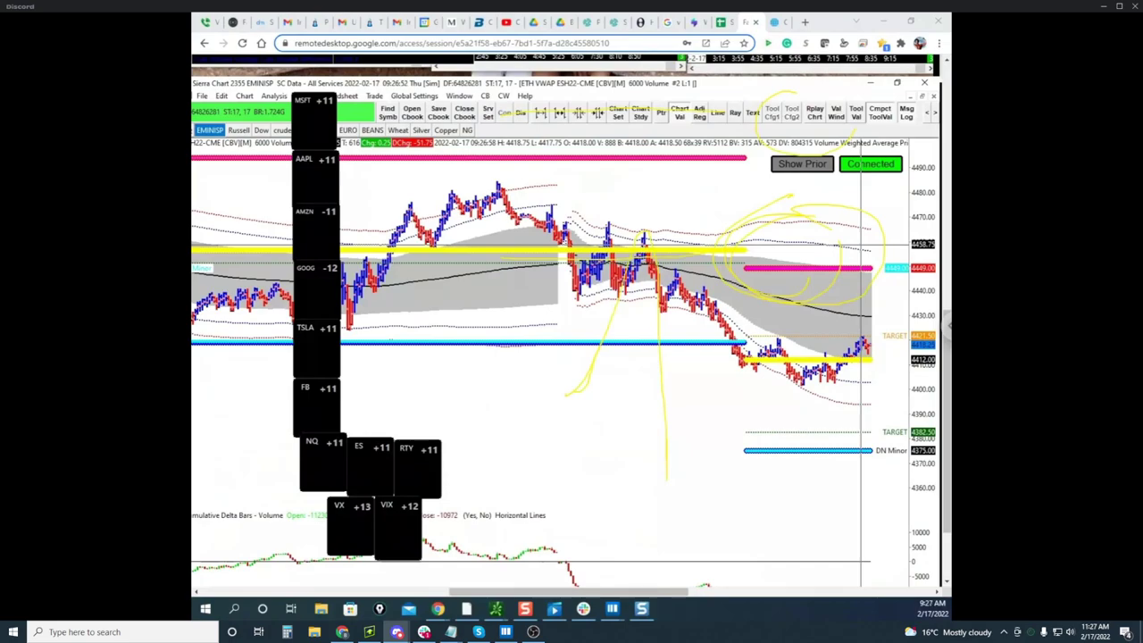
Clear the leftover yellow markings and draw two short horizontal lines near 4465 and 4437 on the E-mini VWAP chart
key(e)
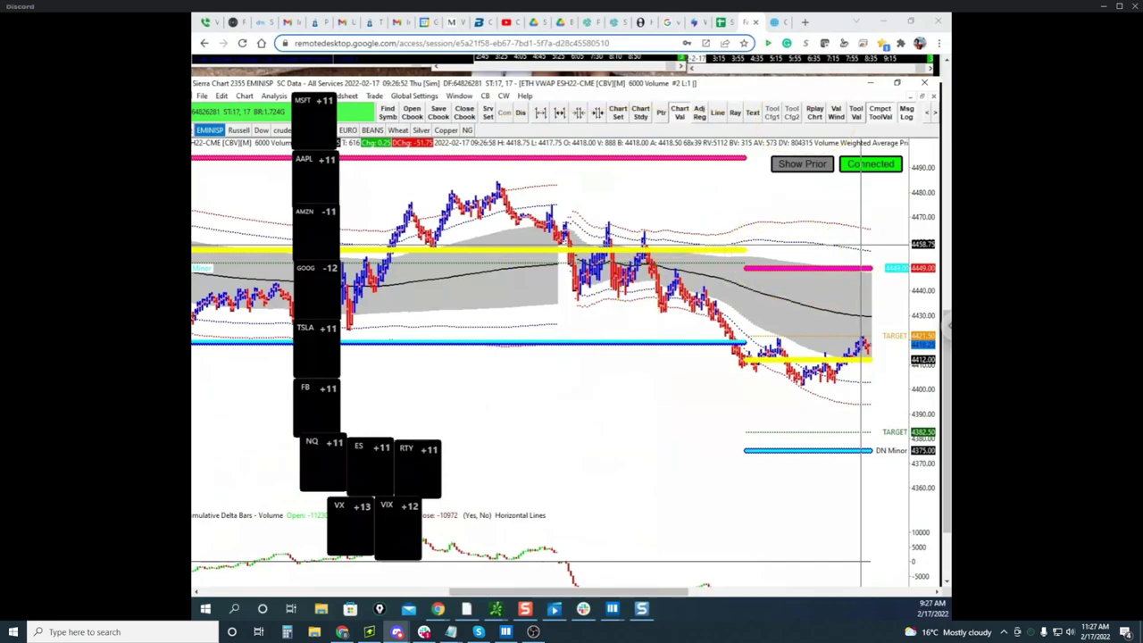
drag(818, 230, 918, 231)
drag(830, 301, 921, 301)
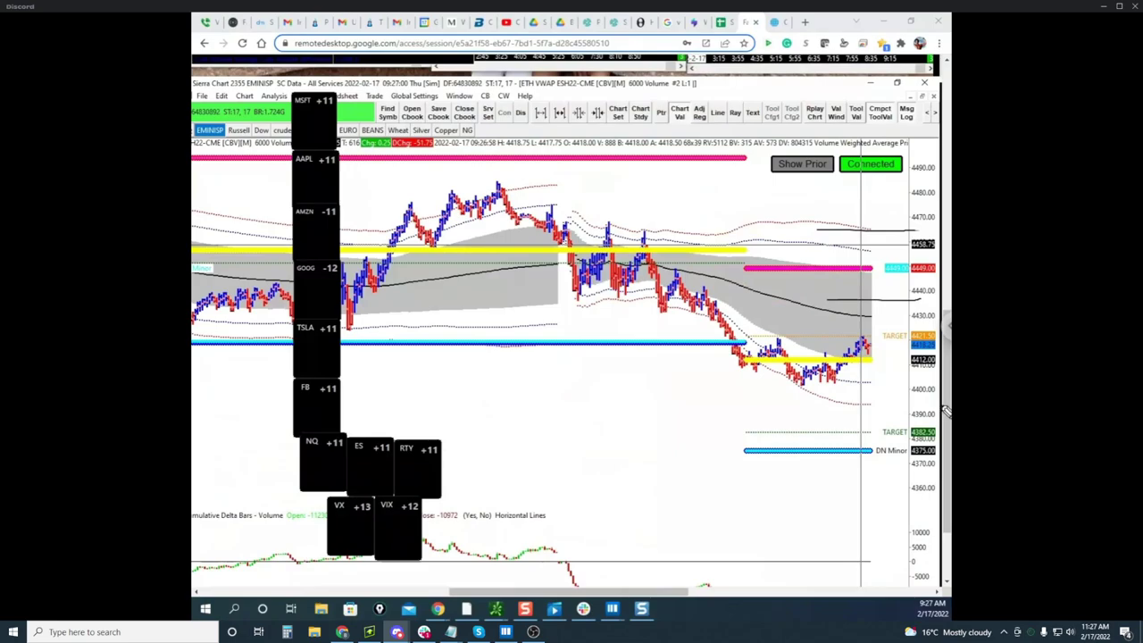
Sketch a projected rise from the latest bars to about 4440, circle that area, and retrace the lines near 4465 and 4437
mouse_move(872, 339)
mouse_down()
mouse_move(879, 293)
mouse_move(866, 296)
mouse_move(880, 290)
mouse_up()
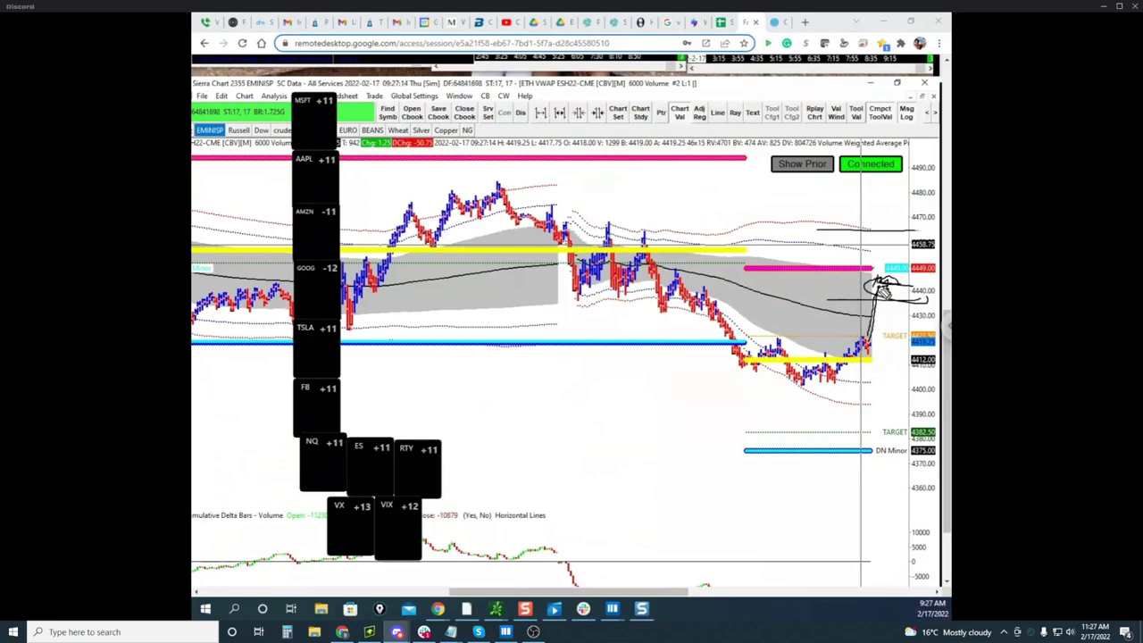
mouse_move(882, 291)
mouse_down()
mouse_move(859, 276)
mouse_move(905, 286)
mouse_up()
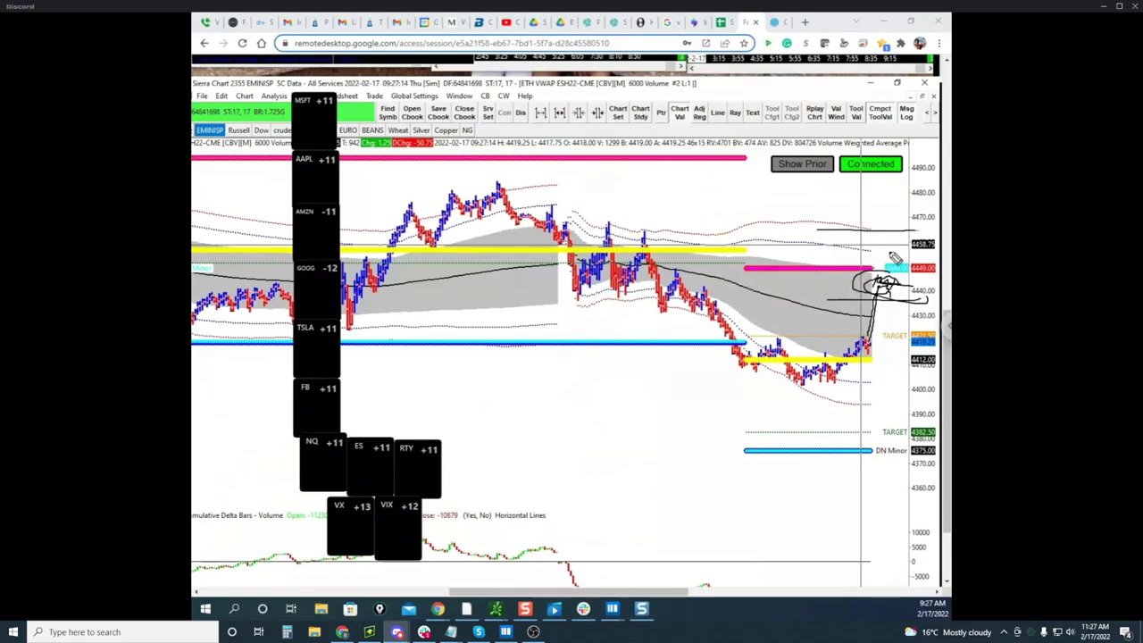
drag(856, 235, 920, 234)
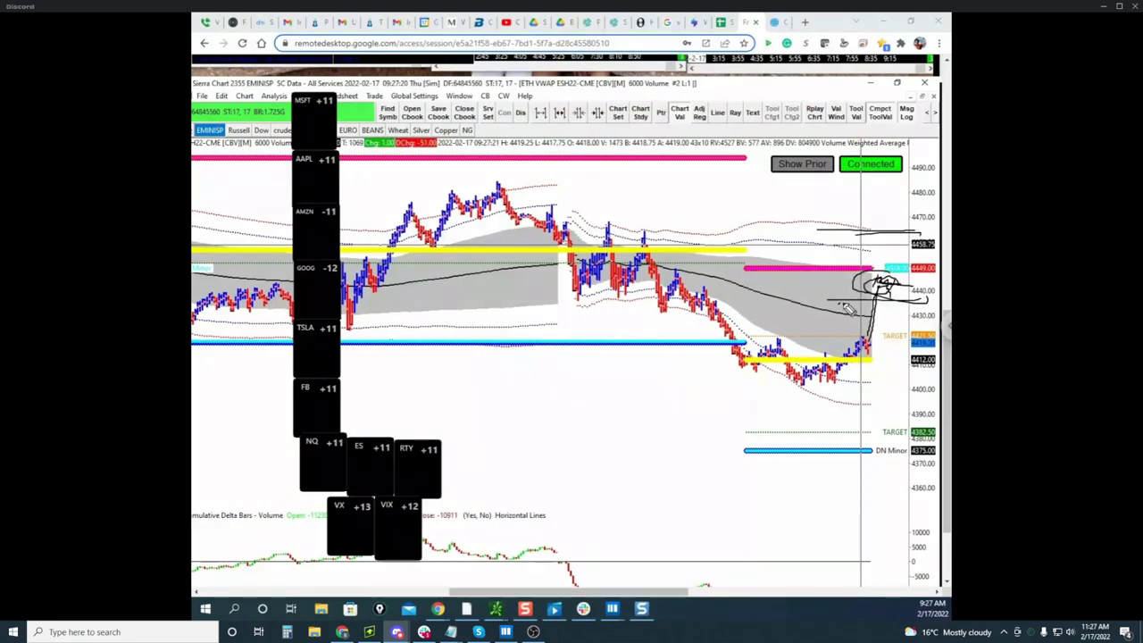
drag(839, 302, 939, 299)
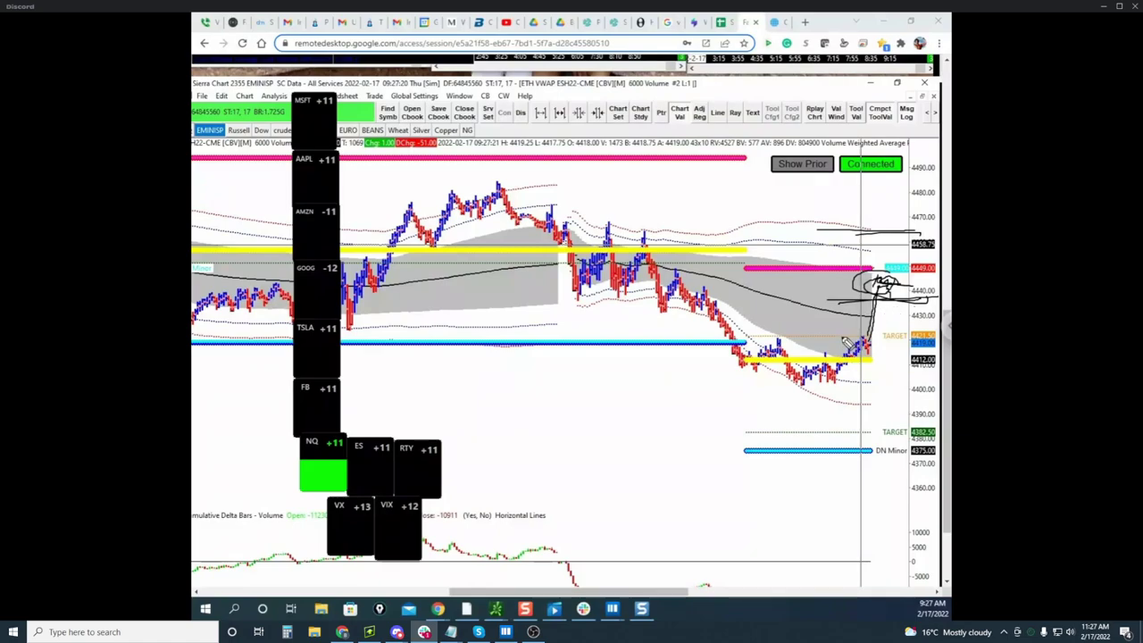
Circle the earlier consolidation between about 4440 and 4465, extend its levels, trace the following dip and rebound, and draw a projected drop
mouse_move(688, 275)
mouse_down()
mouse_move(546, 240)
mouse_move(680, 245)
mouse_move(583, 224)
mouse_move(933, 234)
mouse_up()
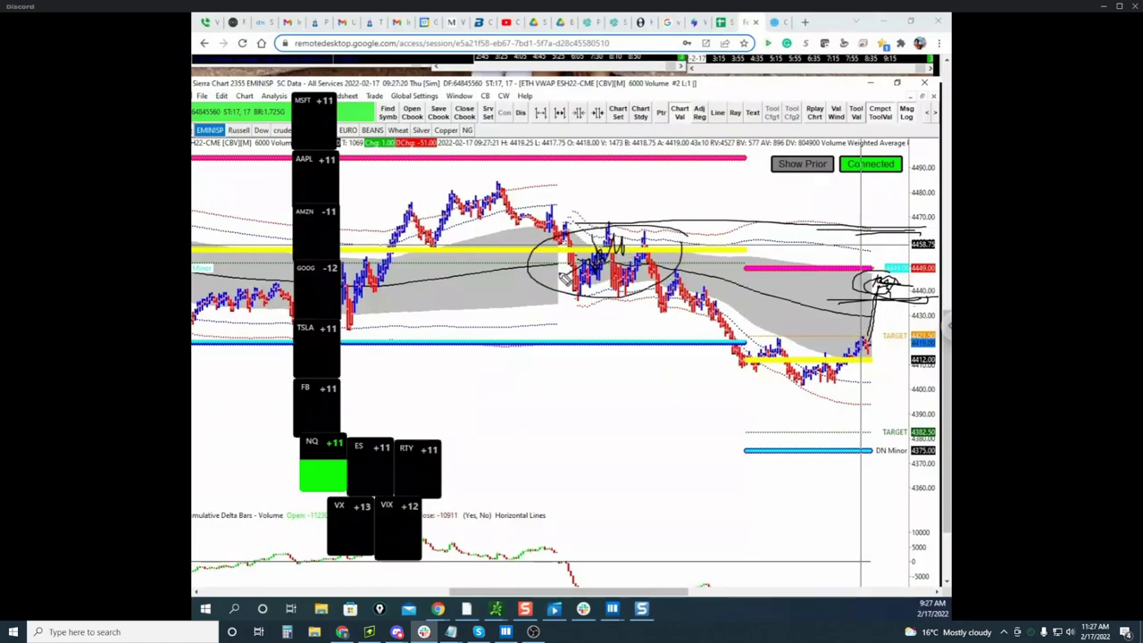
drag(550, 294, 831, 298)
mouse_move(666, 284)
mouse_down()
mouse_move(786, 375)
mouse_move(858, 371)
mouse_move(889, 286)
mouse_up()
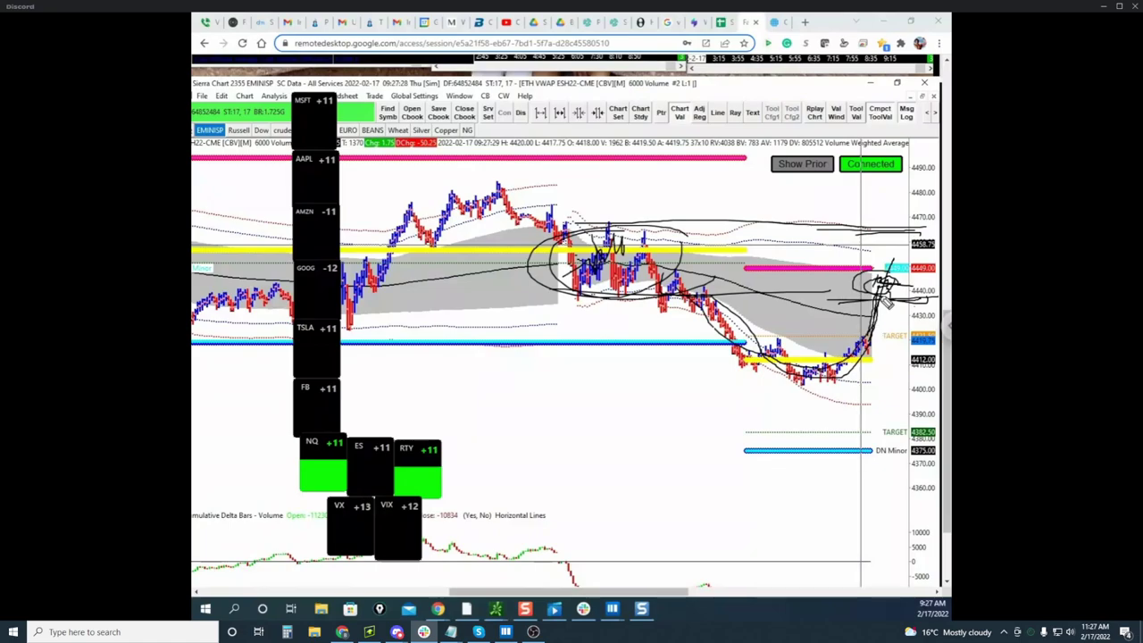
mouse_move(880, 282)
mouse_down()
mouse_move(904, 295)
mouse_move(907, 550)
mouse_up()
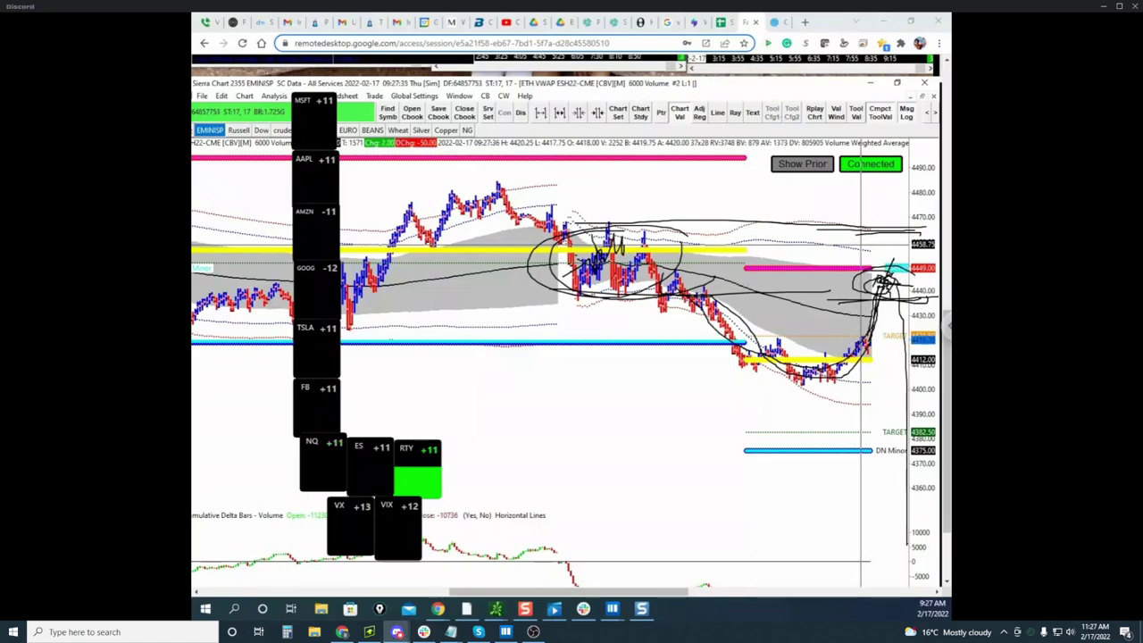
Minimize the remote desktop window and shift the E-mini order-flow chart's price range in Bookmap
mouse_move(806, 24)
mouse_down()
mouse_move(811, 46)
mouse_move(762, 110)
mouse_up()
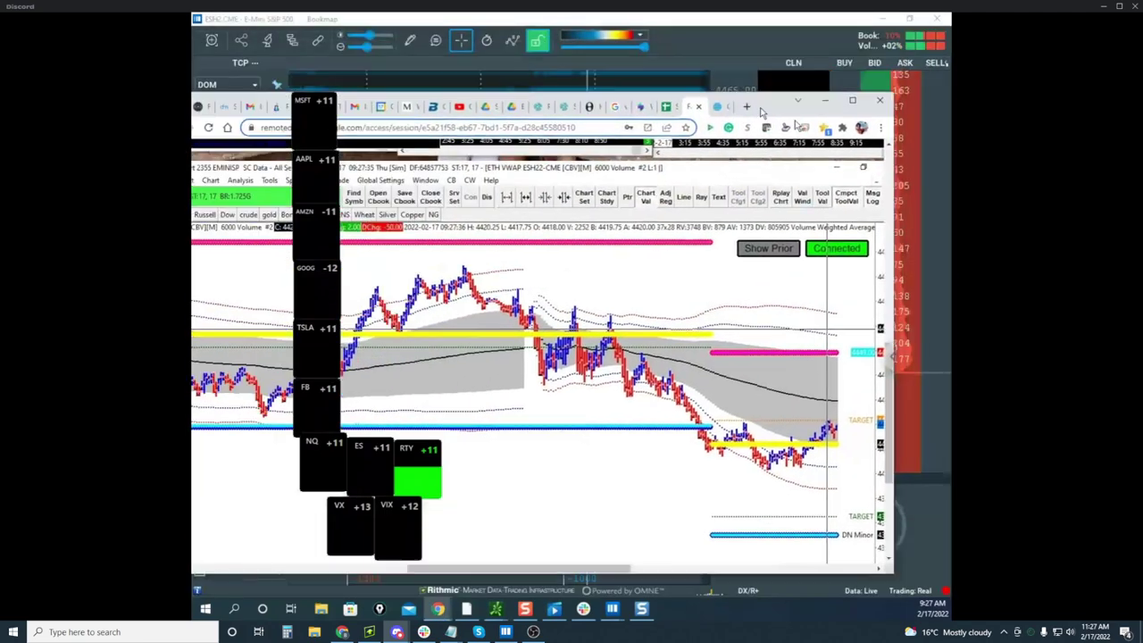
click(825, 100)
scroll(728, 264, up, 3)
drag(622, 342, 625, 266)
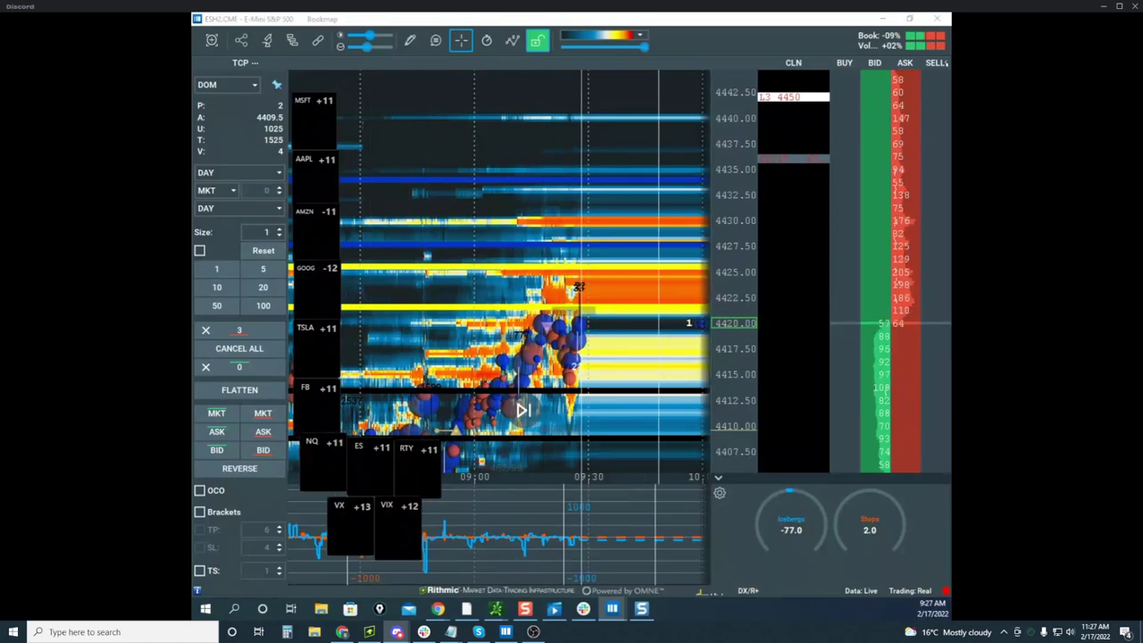
Bring the crude oil order-flow window over the E-mini chart to check it, and minimize the browser window that follows
drag(193, 170, 626, 150)
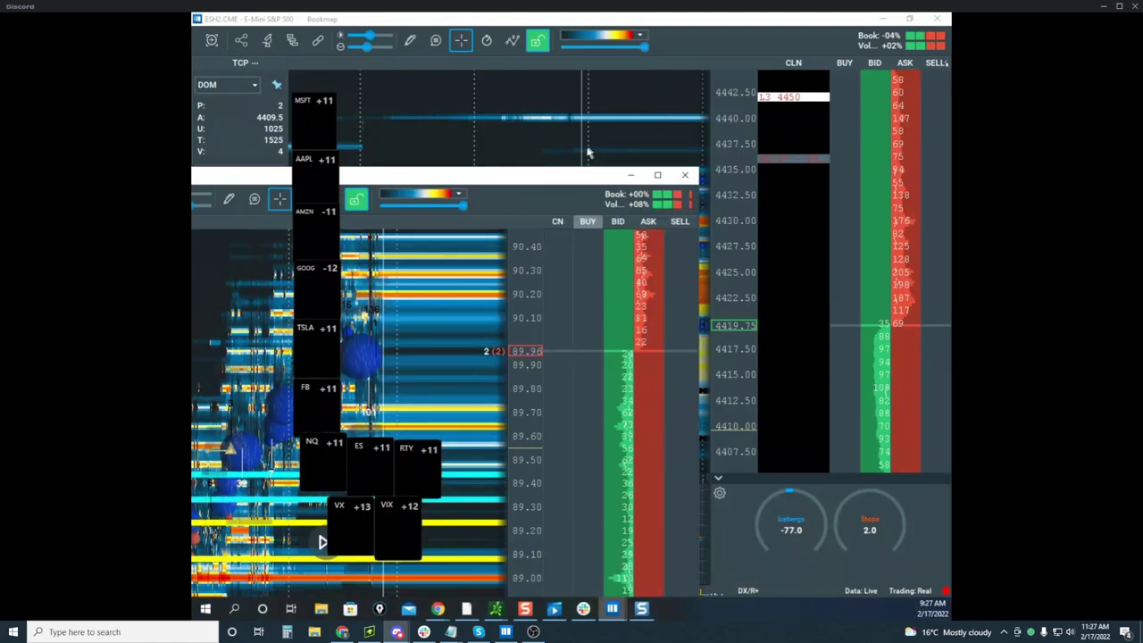
drag(705, 111, 682, 122)
click(827, 110)
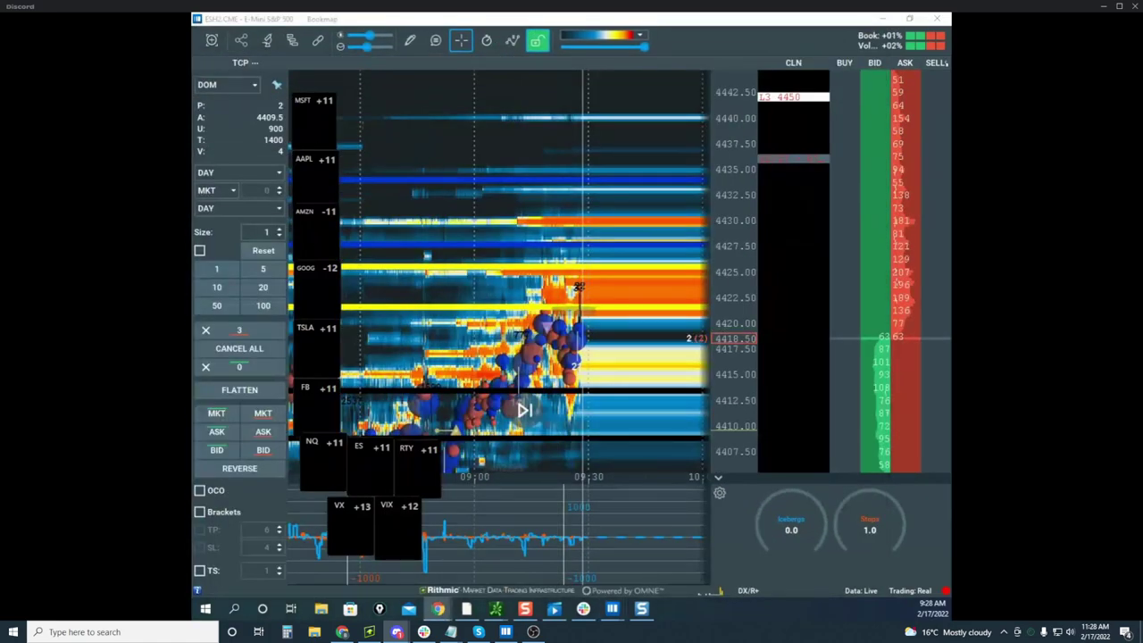
Bring the browser back at full size and open the TraderSync Weekday Report
drag(193, 150, 546, 150)
drag(712, 131, 694, 27)
click(694, 27)
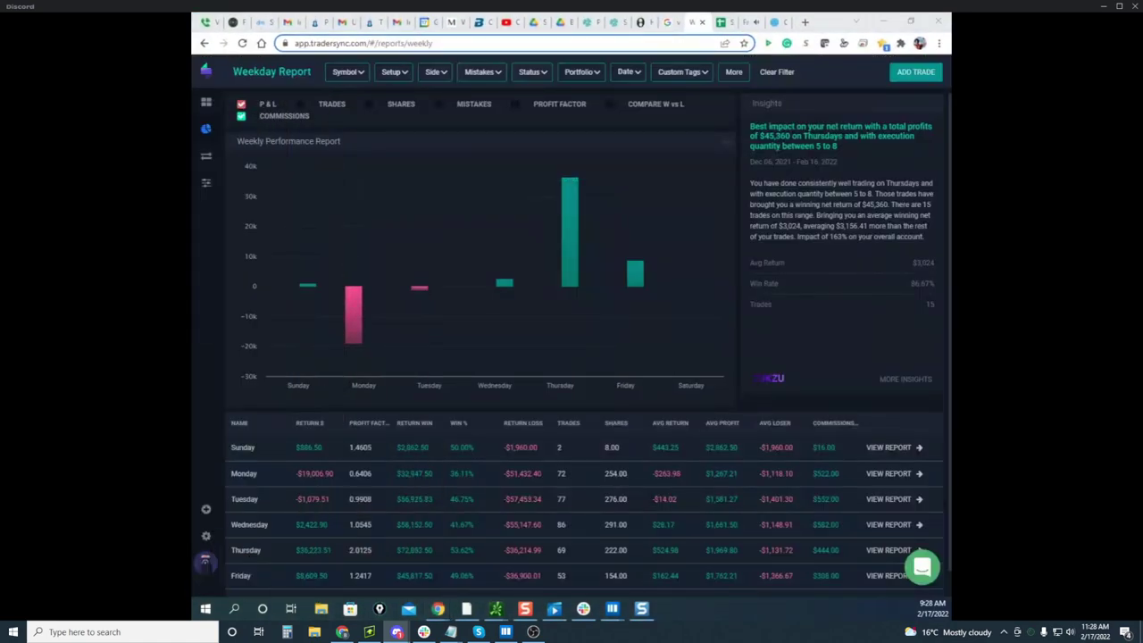
Check the TraderSync Symbols Report for /ZB, and switch to the ZBH2 bond chart in Bookmap
mouse_move(210, 136)
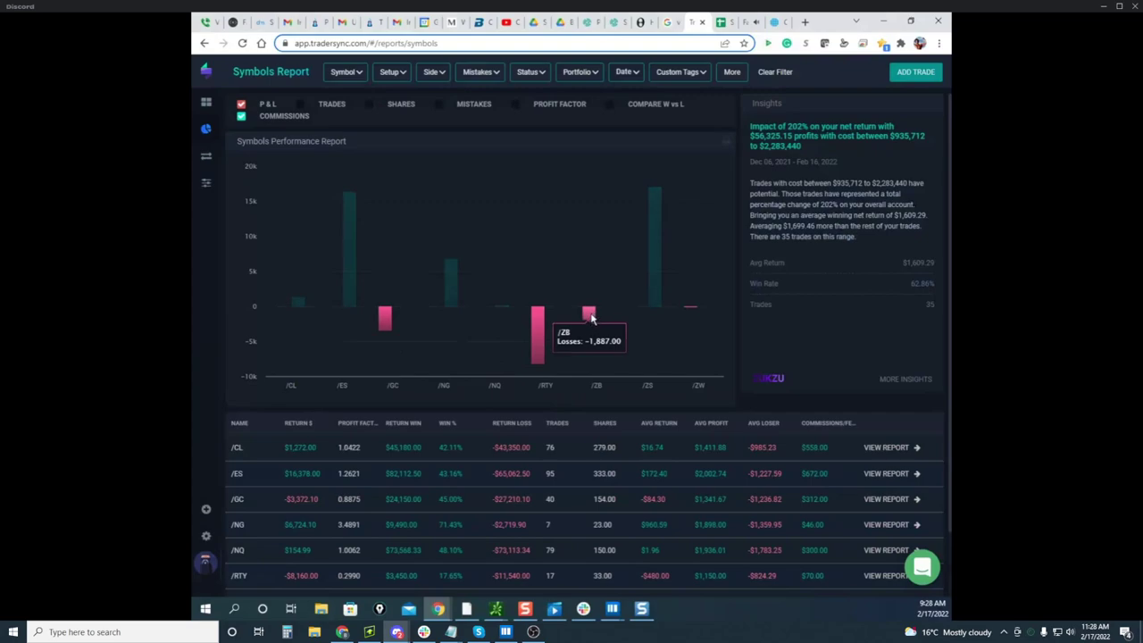
click(612, 608)
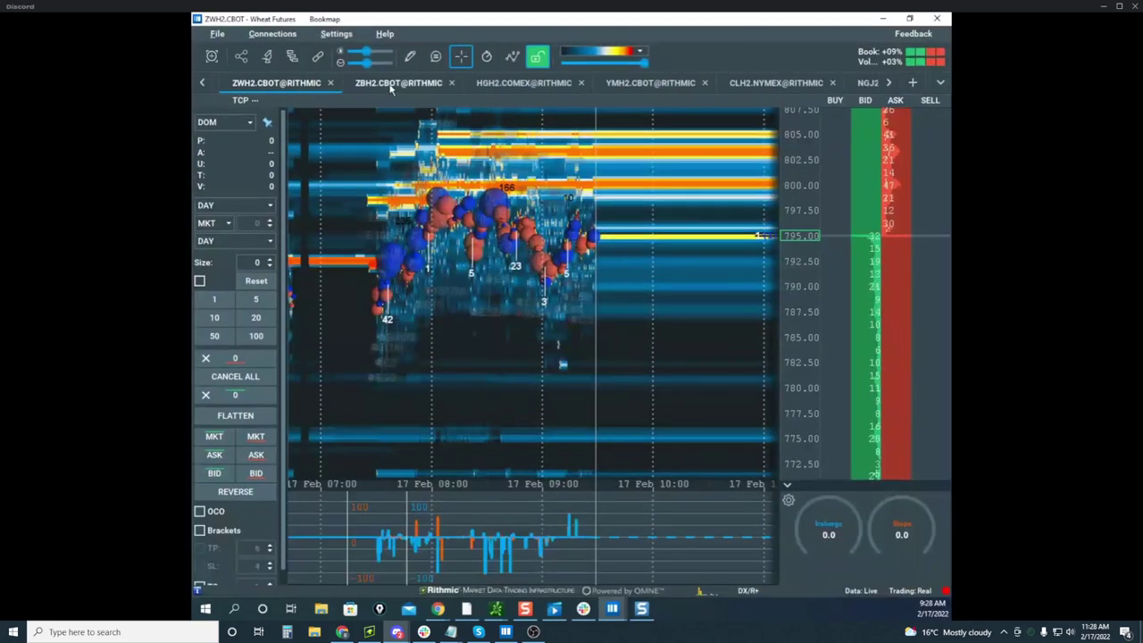
click(393, 82)
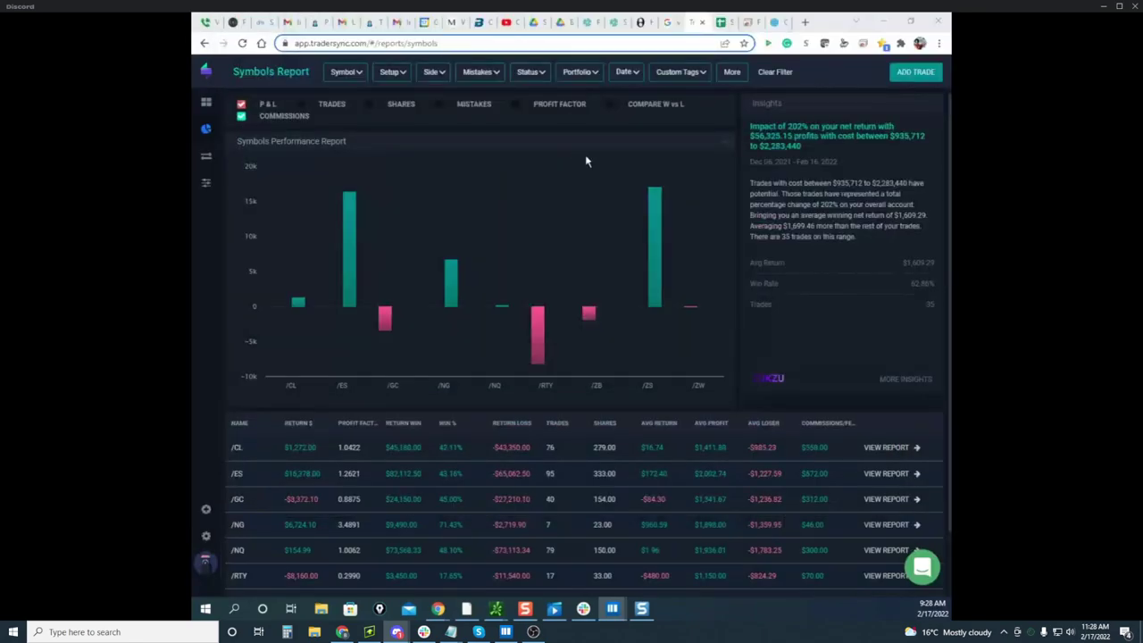
Open the Bonds chart in the remote Sierra Chart, mark the spike at the magenta level and its decline, and clear the markings
click(747, 23)
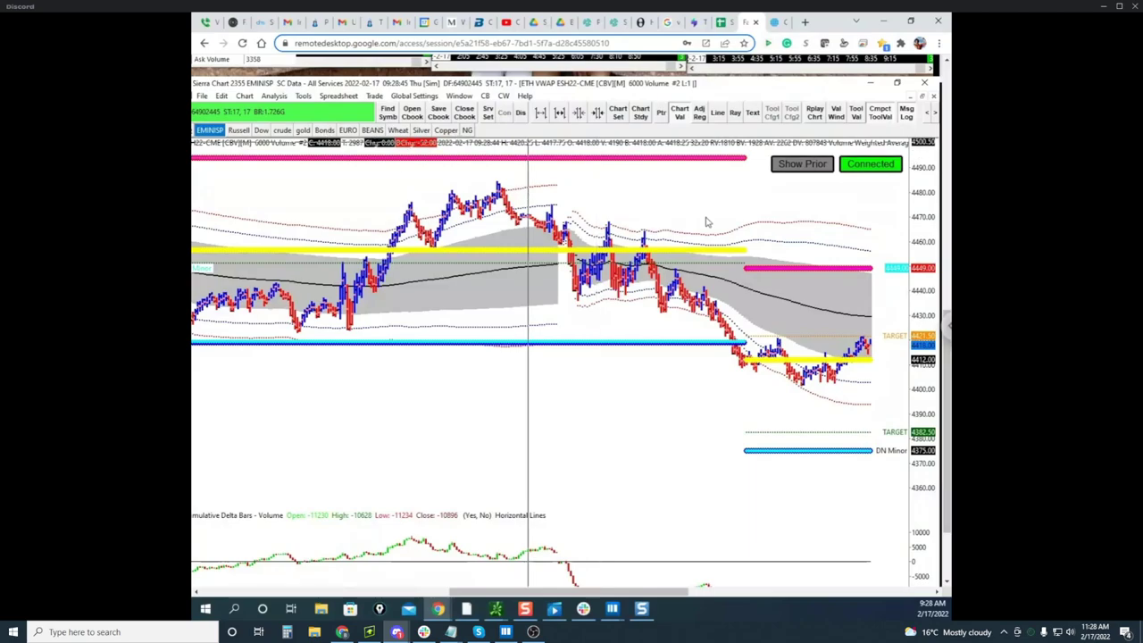
click(324, 130)
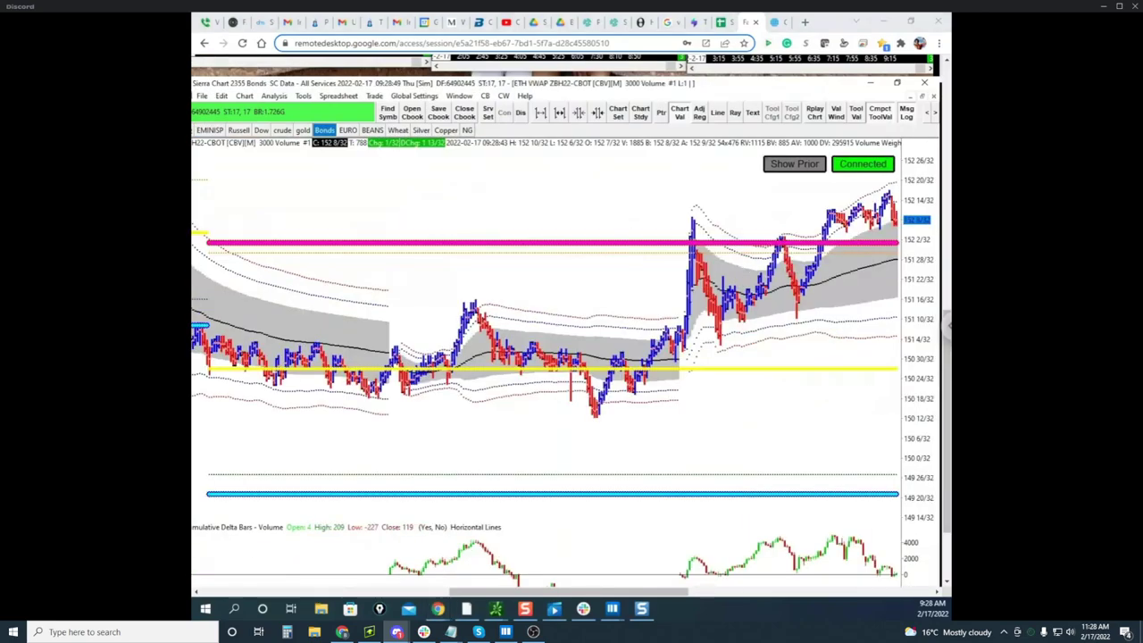
mouse_move(686, 343)
mouse_down()
mouse_move(687, 227)
mouse_move(706, 246)
mouse_move(726, 215)
mouse_move(753, 383)
mouse_up()
drag(710, 223, 705, 230)
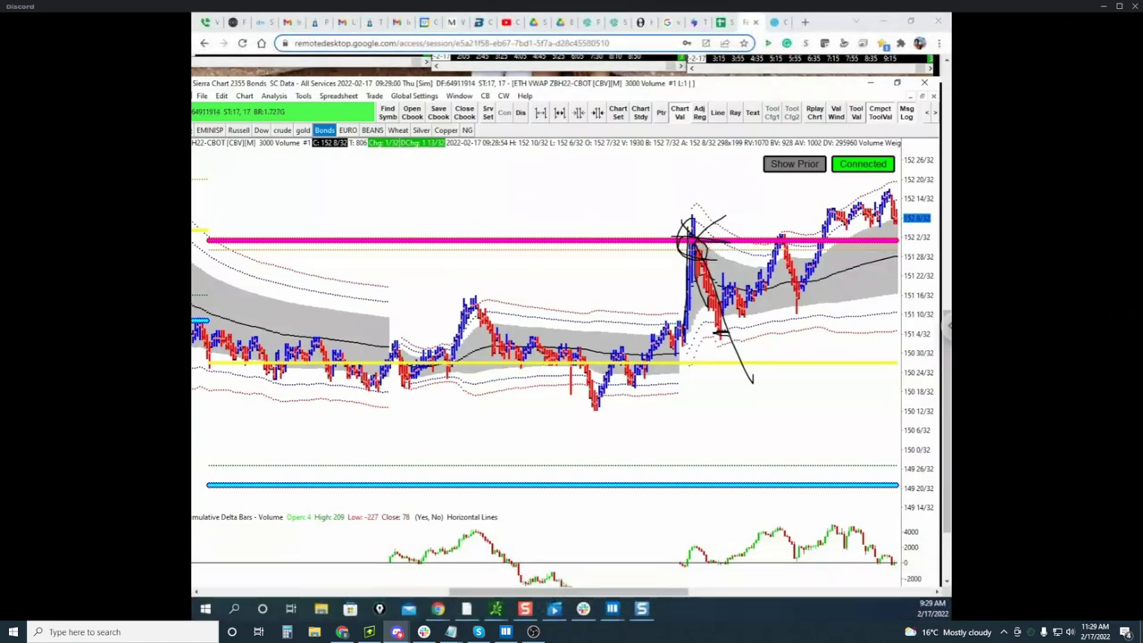
key(Escape)
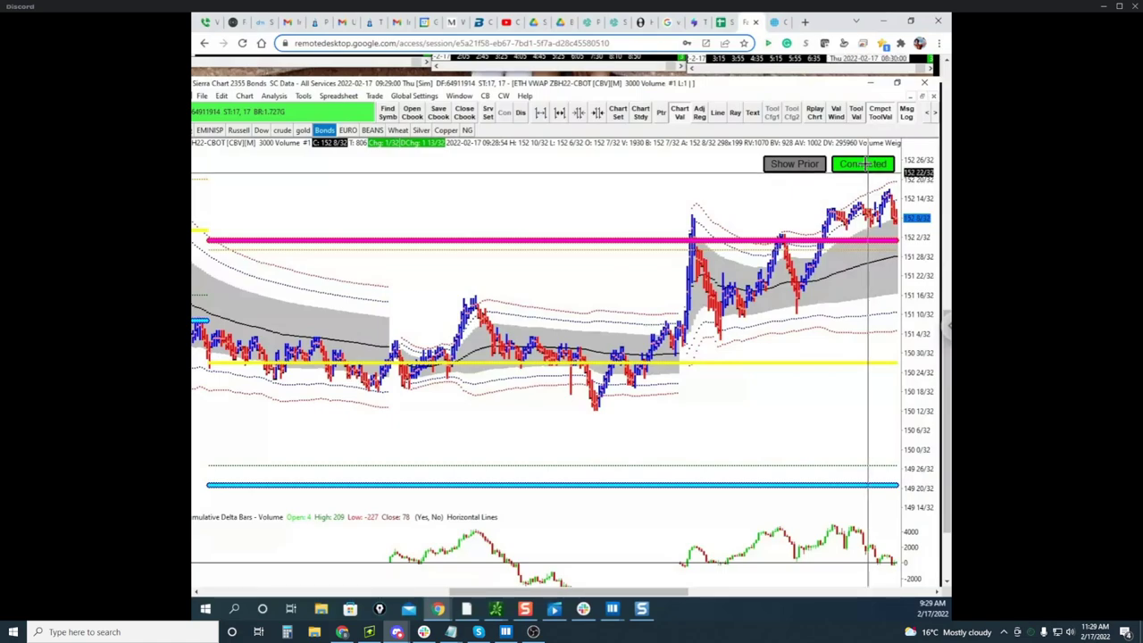
Disconnect and reconnect the data feed on the Bonds chart
click(864, 164)
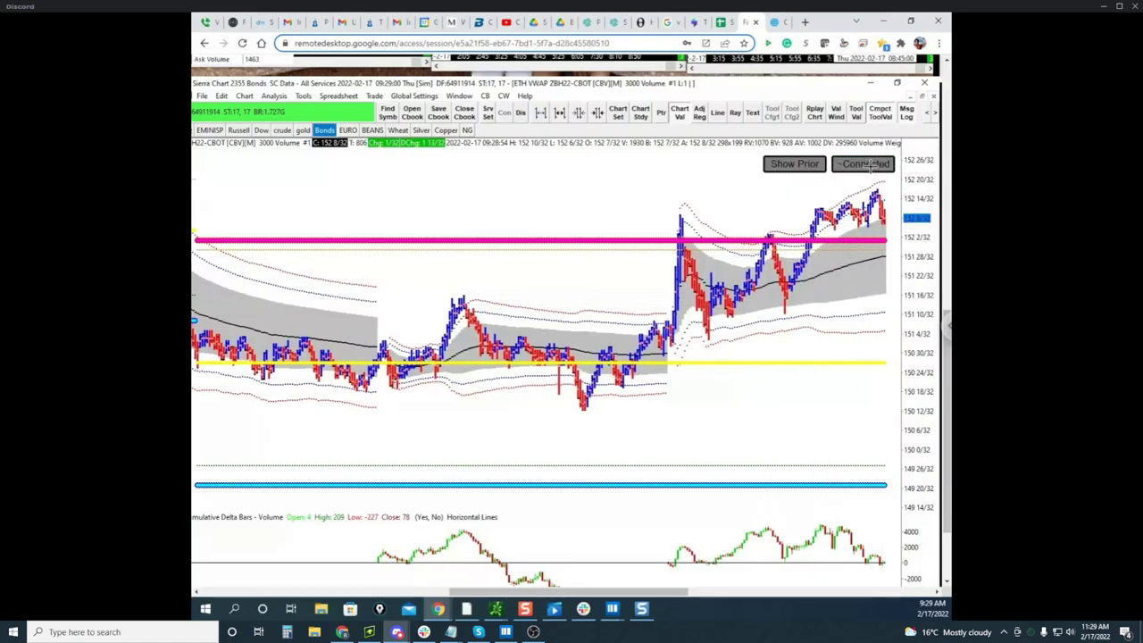
click(864, 163)
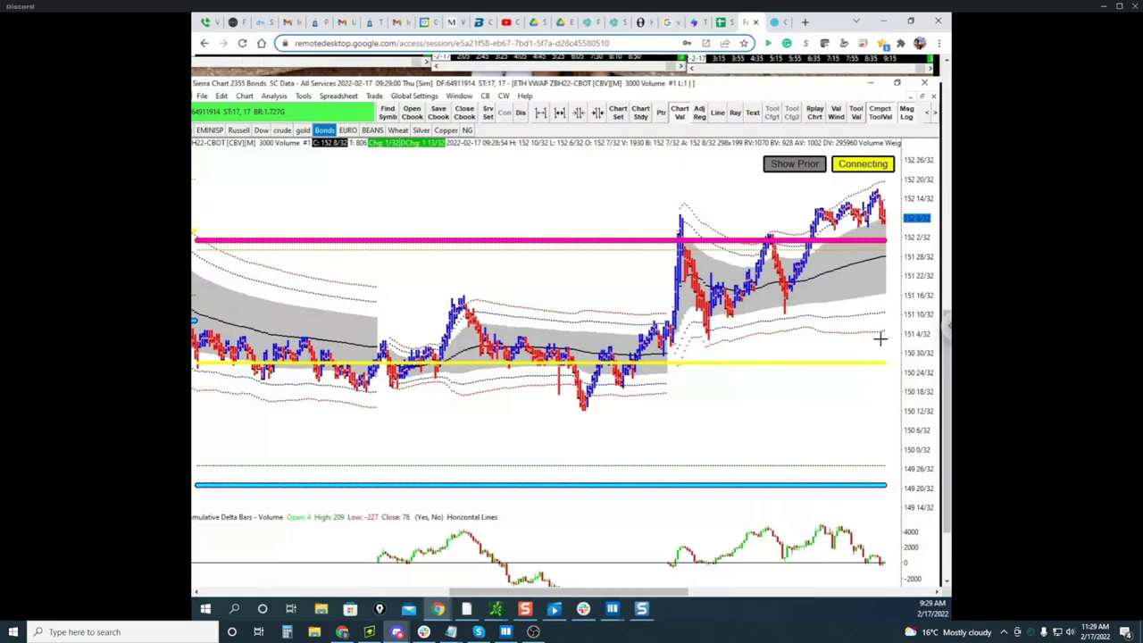
drag(817, 322, 793, 302)
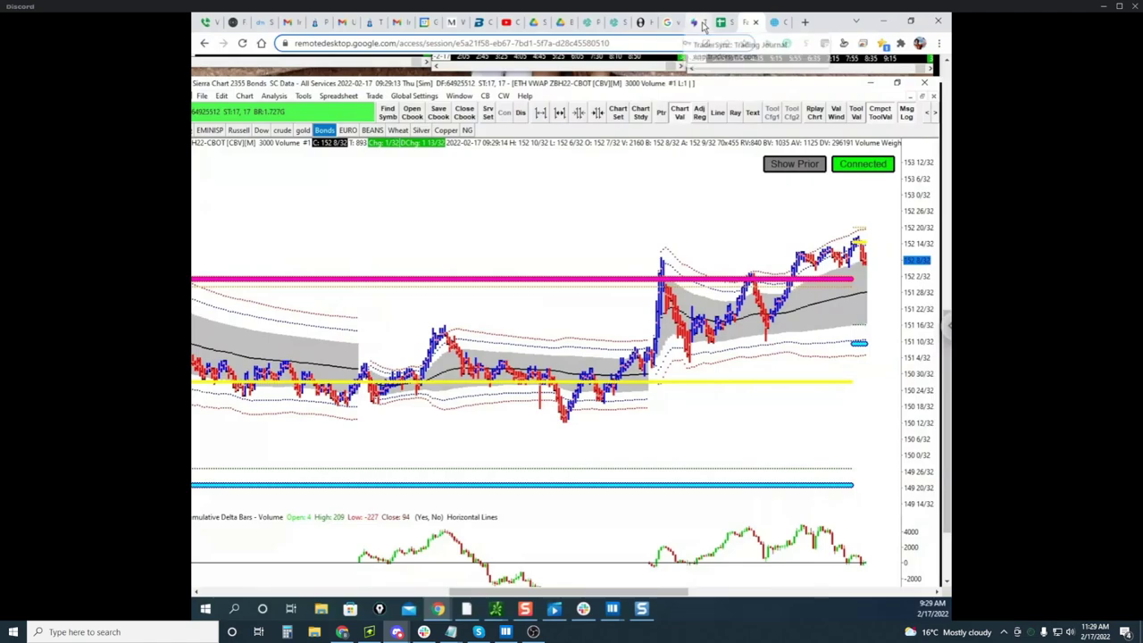
Return to the TraderSync Symbols Report and switch it to the Hourly Report
click(695, 24)
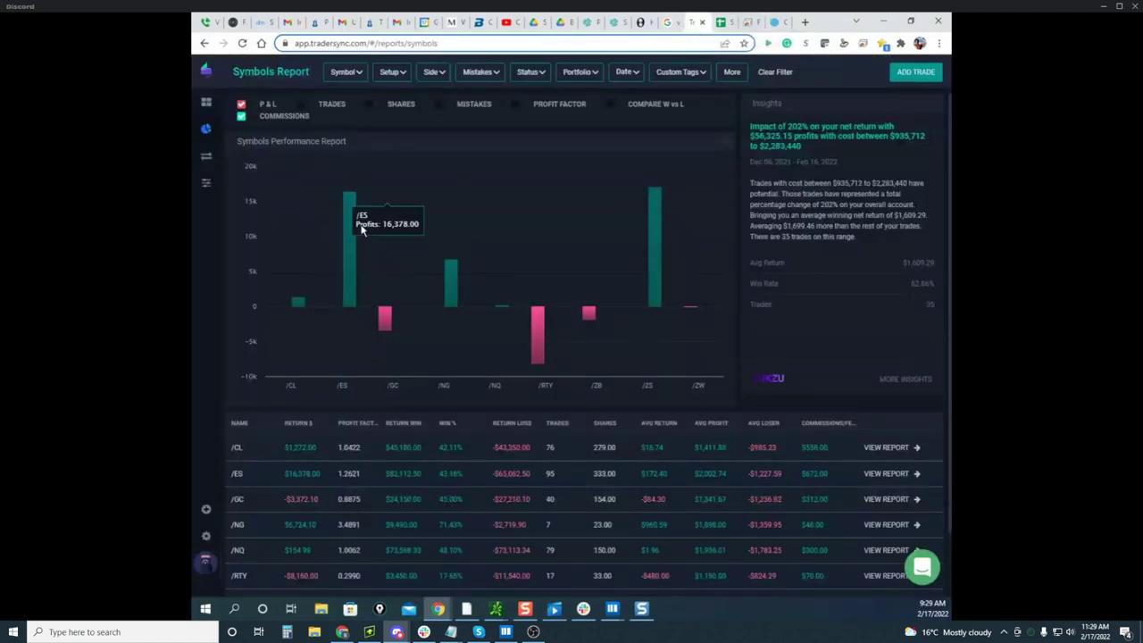
mouse_move(201, 129)
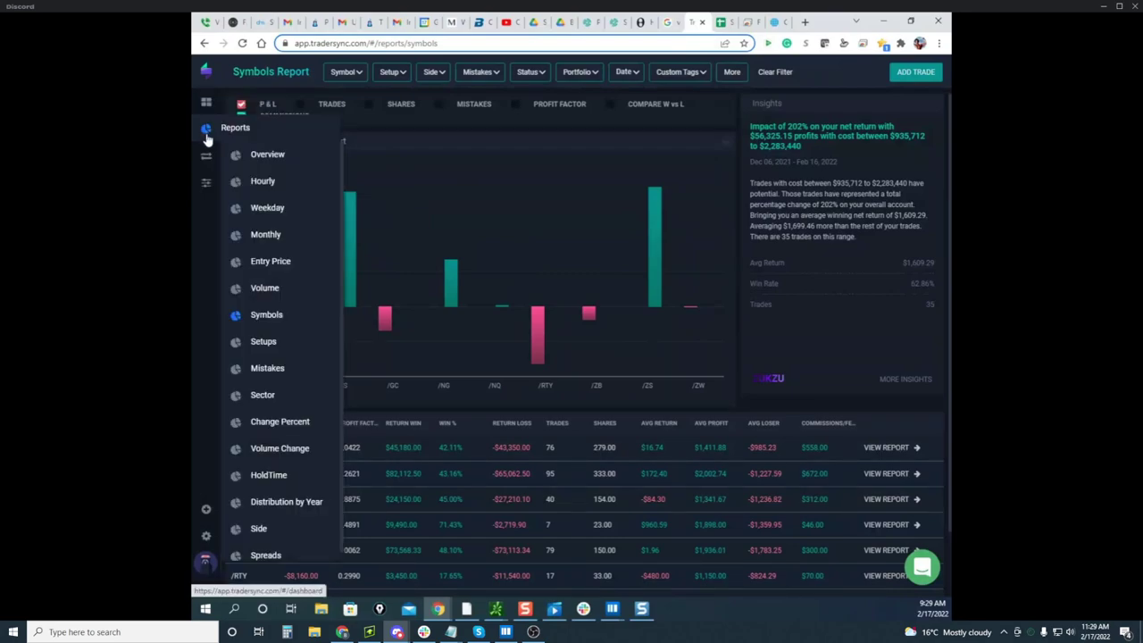
click(257, 184)
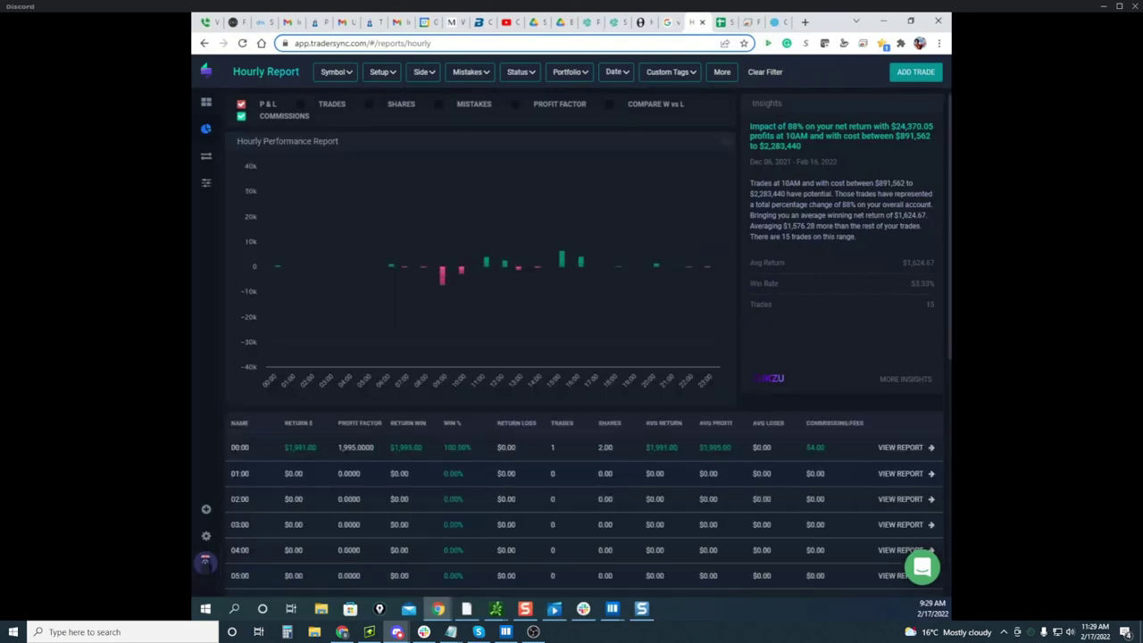
Circle and cross out the 09:00 and 10:00 losing bars in yellow, mark the 15:00 bar, and clear the markings
key(e)
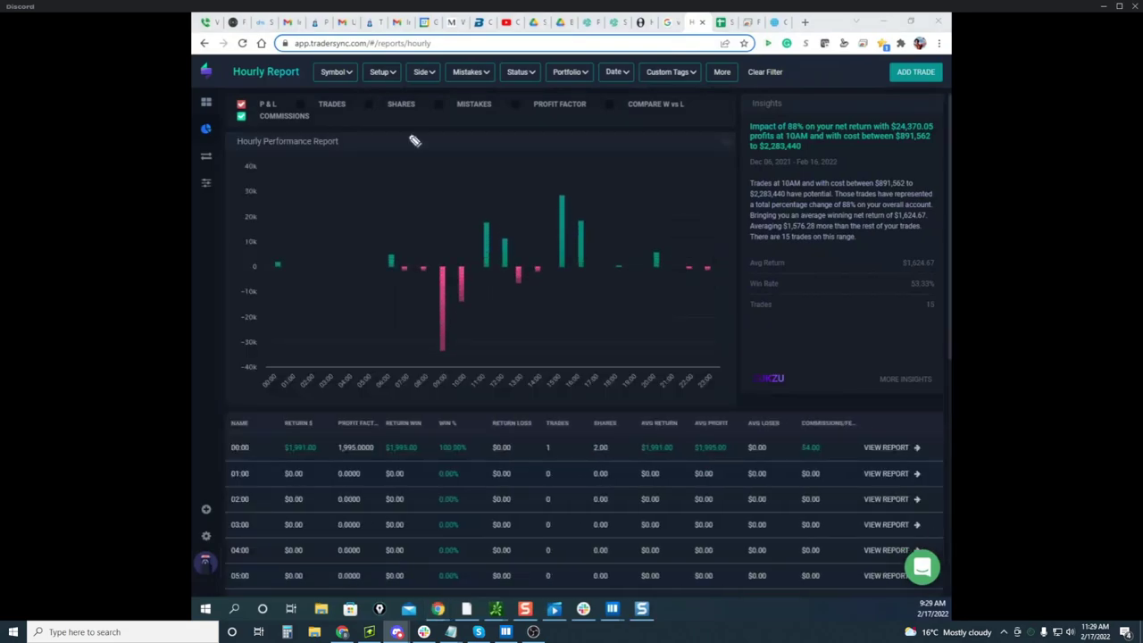
mouse_move(466, 249)
mouse_down()
mouse_move(448, 365)
mouse_move(477, 253)
mouse_move(489, 336)
mouse_move(490, 275)
mouse_up()
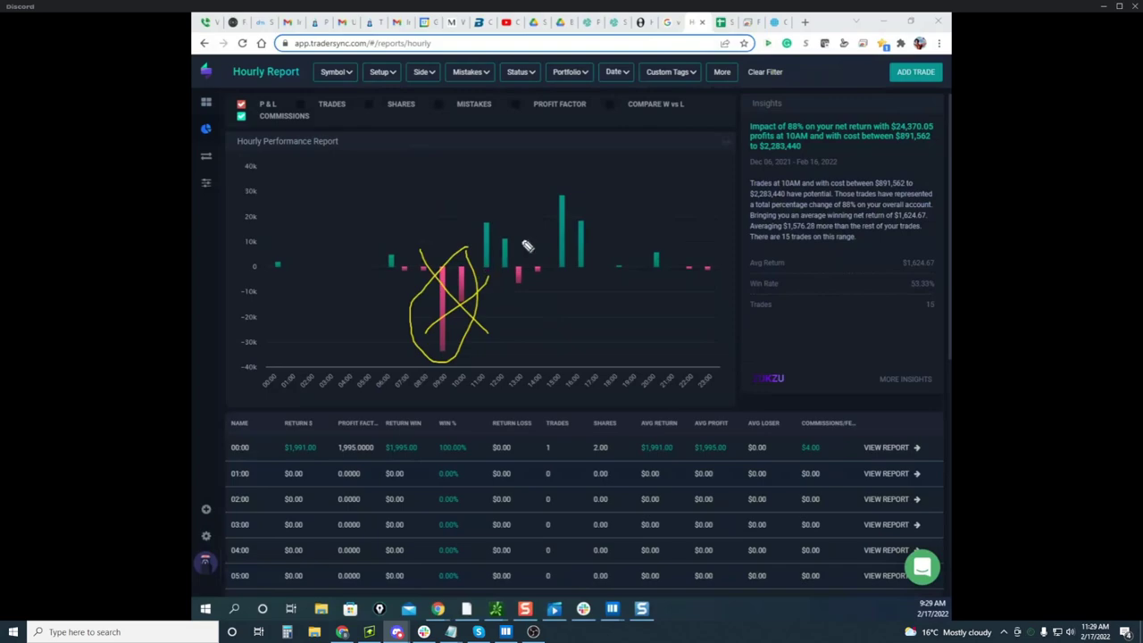
drag(549, 199, 571, 262)
mouse_move(428, 312)
mouse_down()
mouse_move(483, 273)
mouse_move(421, 326)
mouse_move(468, 257)
mouse_up()
key(Escape)
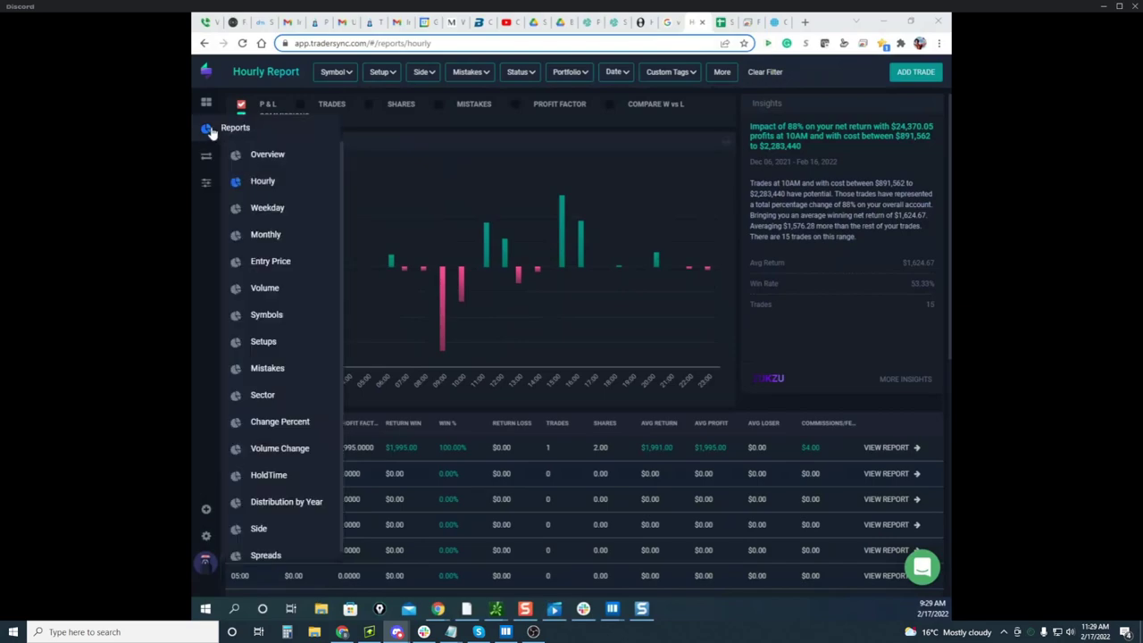
Open the Weekday Report to examine Monday's result
mouse_move(225, 157)
mouse_move(231, 134)
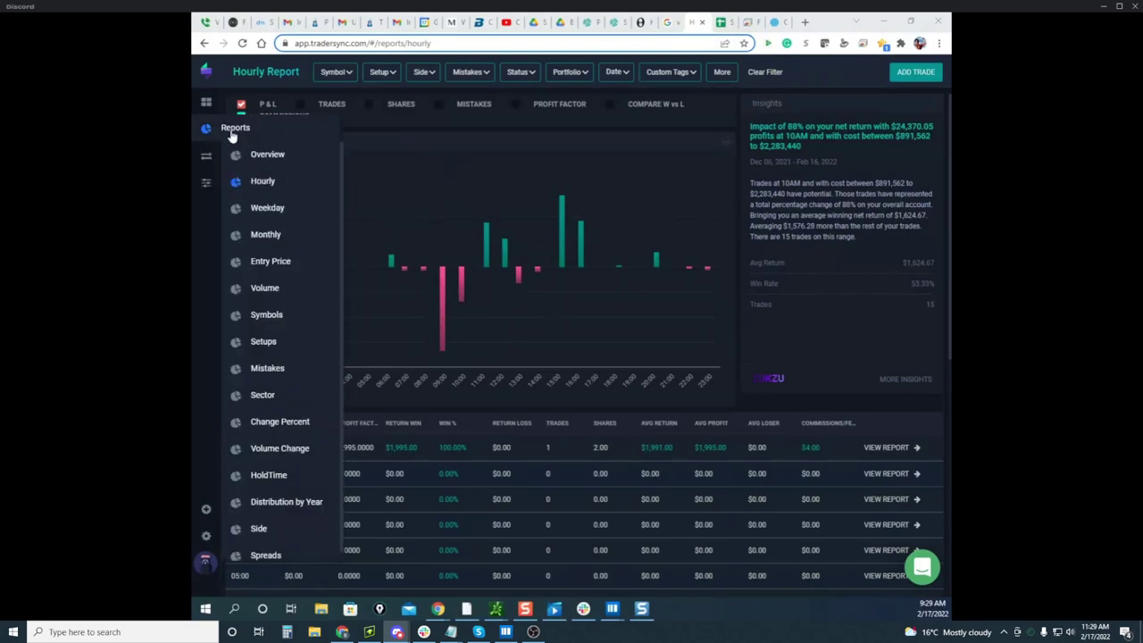
click(259, 207)
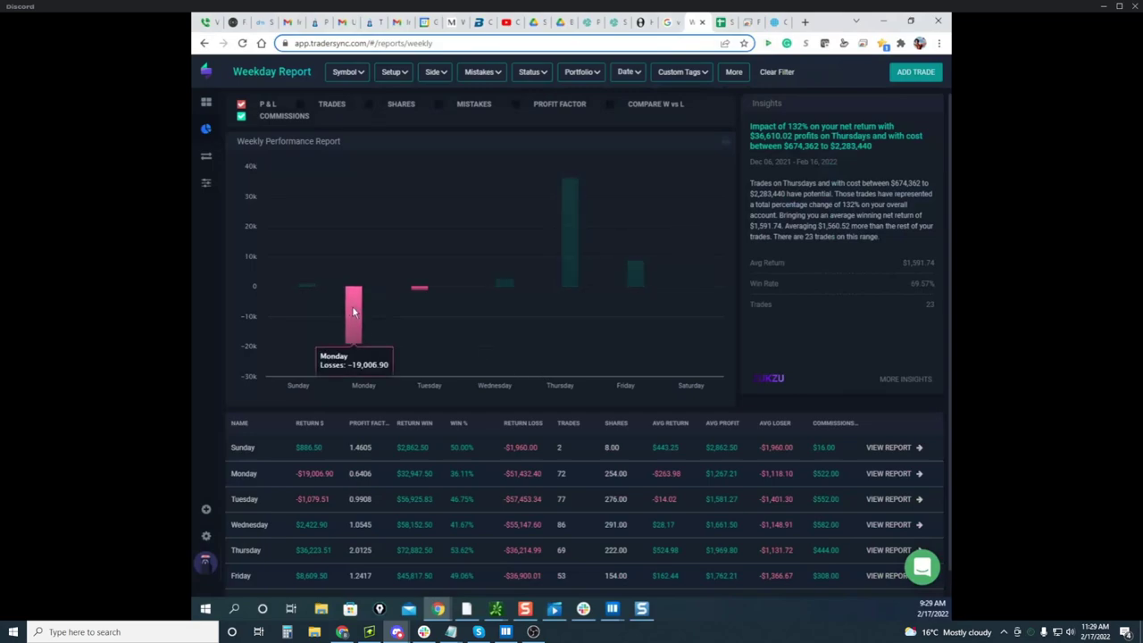
Open the Symbols Report and examine the /RTY, /ZB and /ZS bars and the full table of symbols
mouse_move(212, 136)
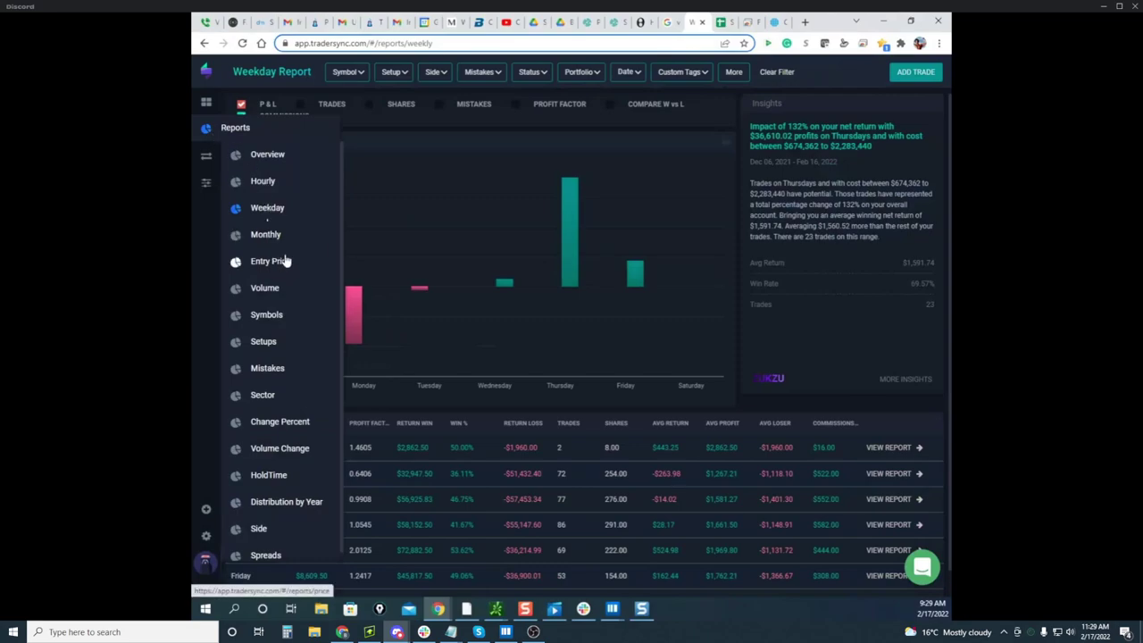
click(297, 319)
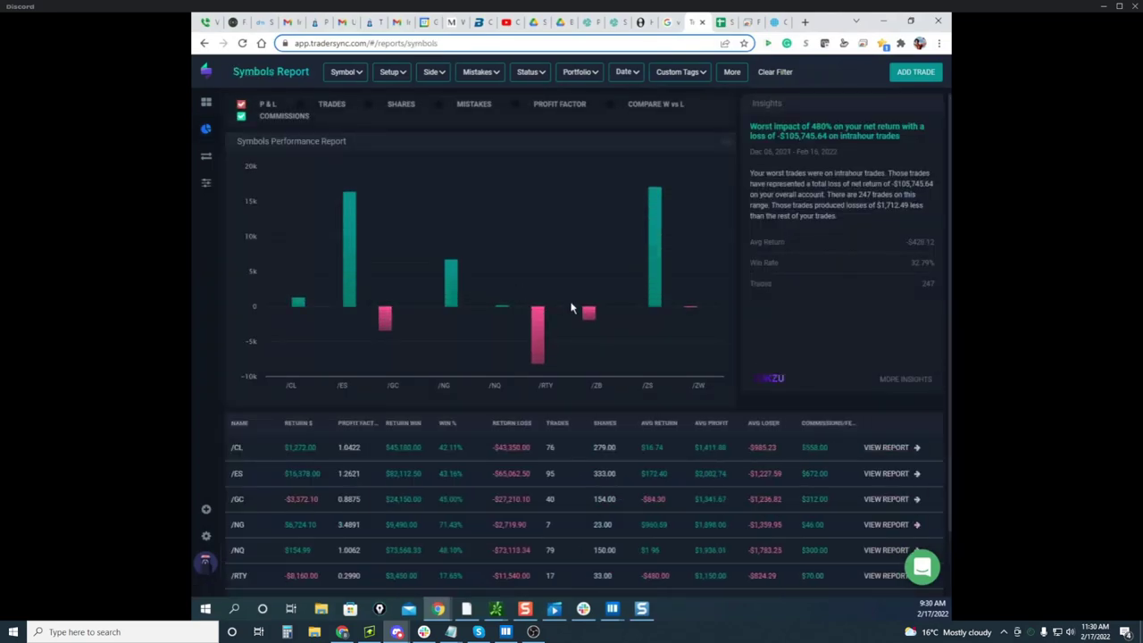
mouse_move(538, 322)
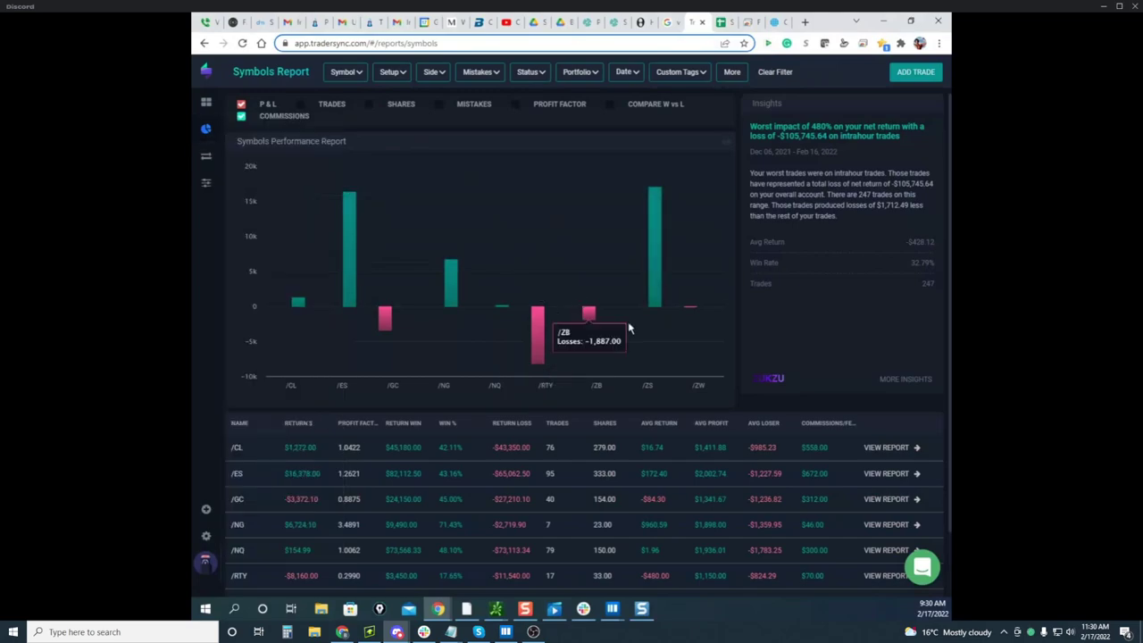
mouse_move(656, 307)
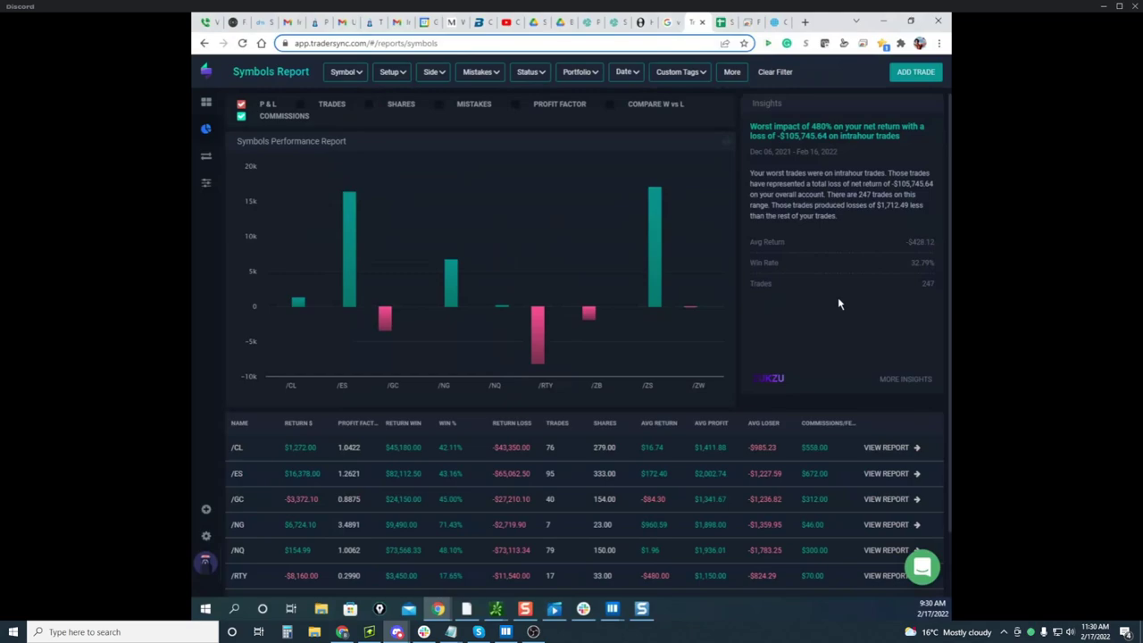
scroll(555, 265, down, 1)
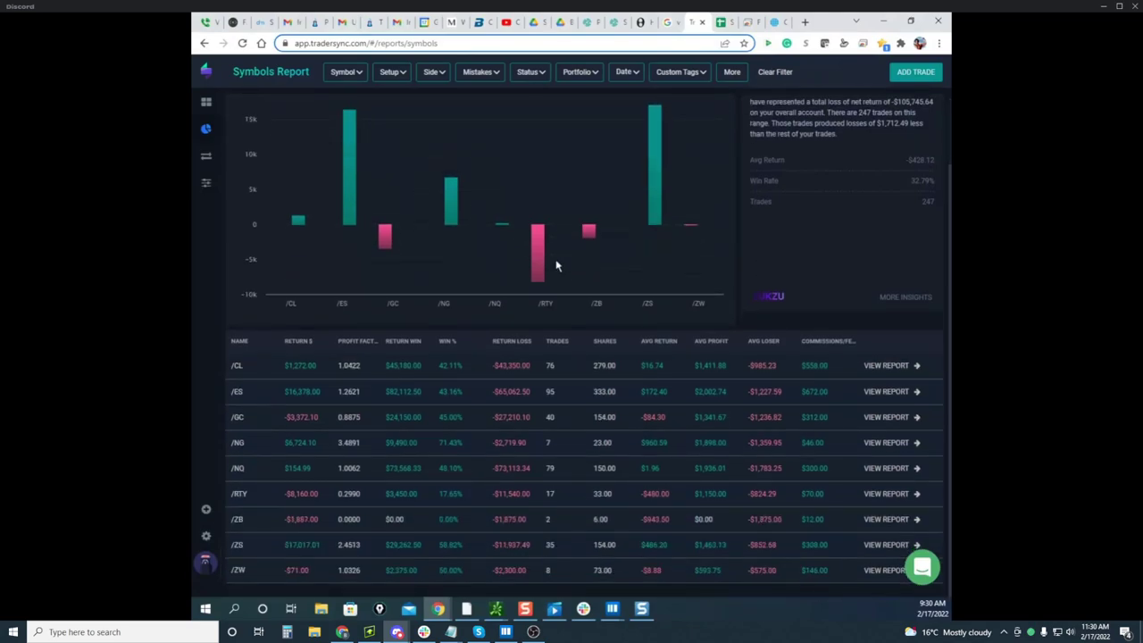
Open the TraderSync Dashboard and look through the trade list from the February trades back into January
scroll(555, 265, up, 1)
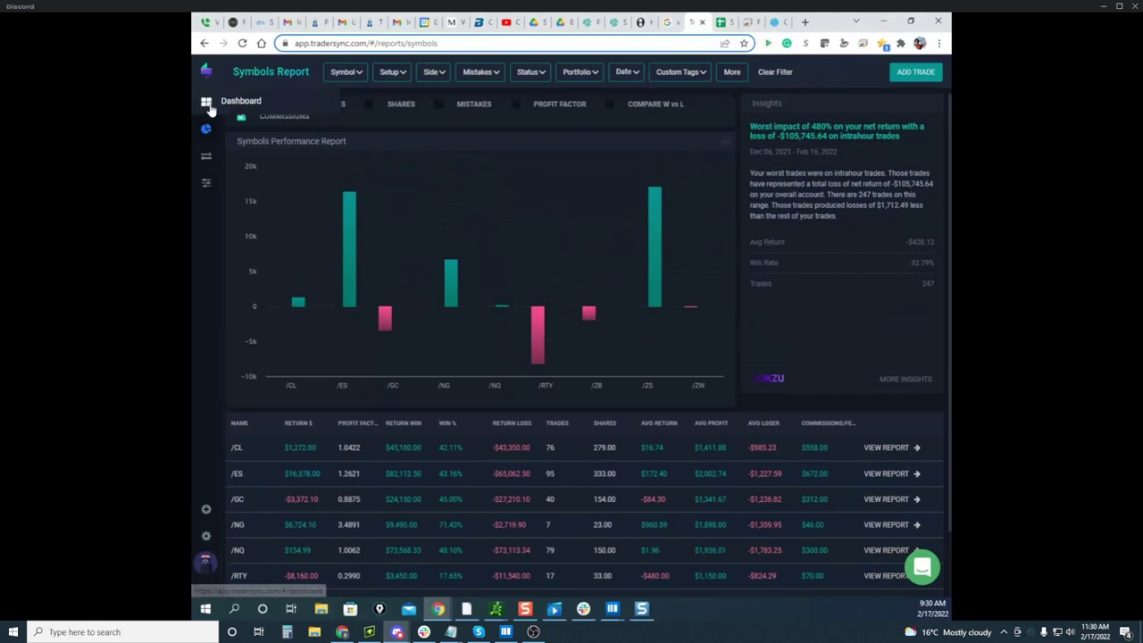
click(239, 103)
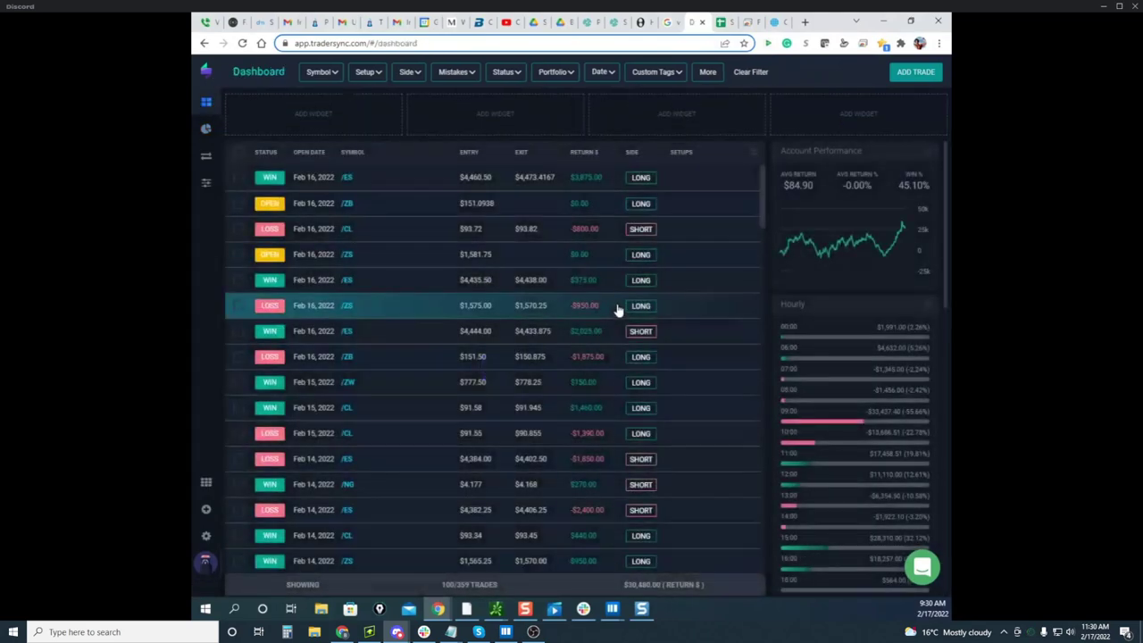
scroll(613, 251, down, 10)
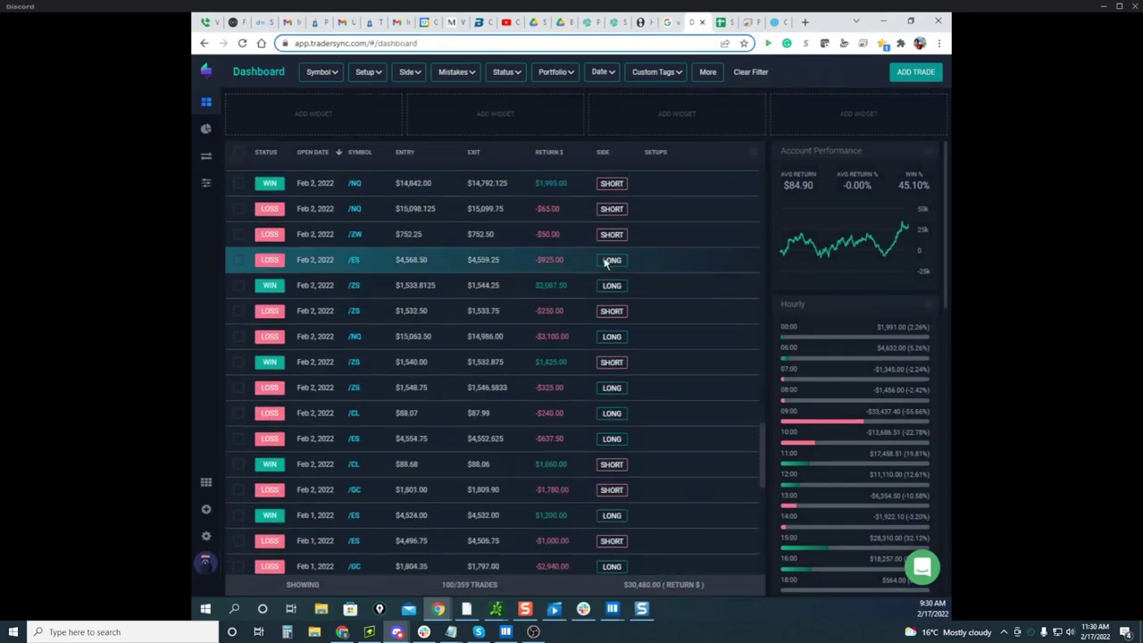
scroll(620, 262, up, 12)
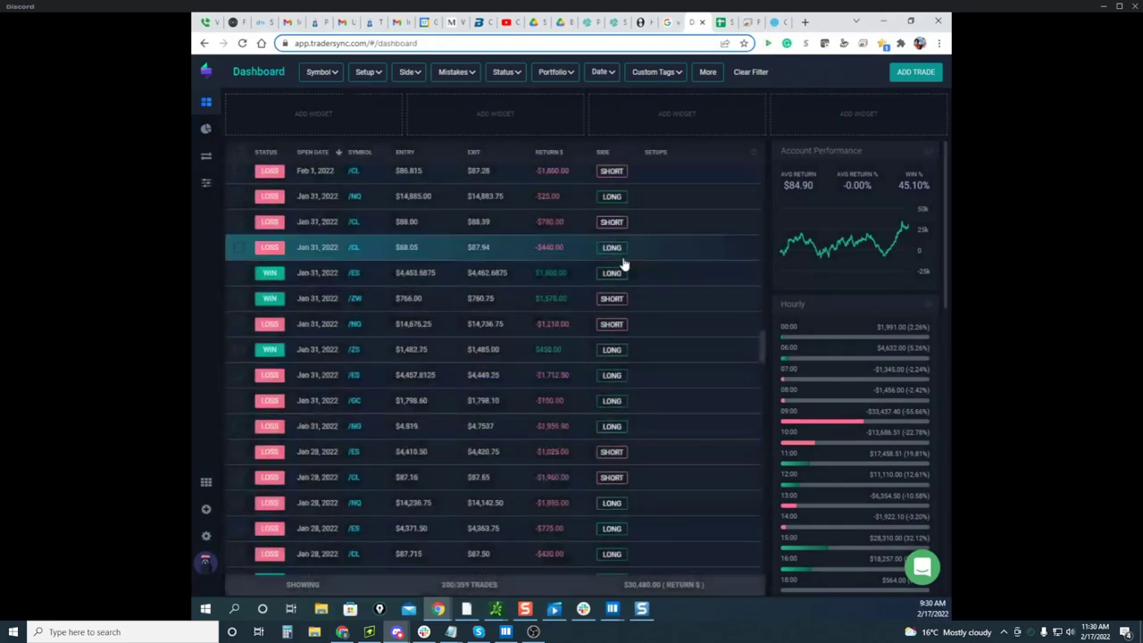
scroll(666, 250, up, 5)
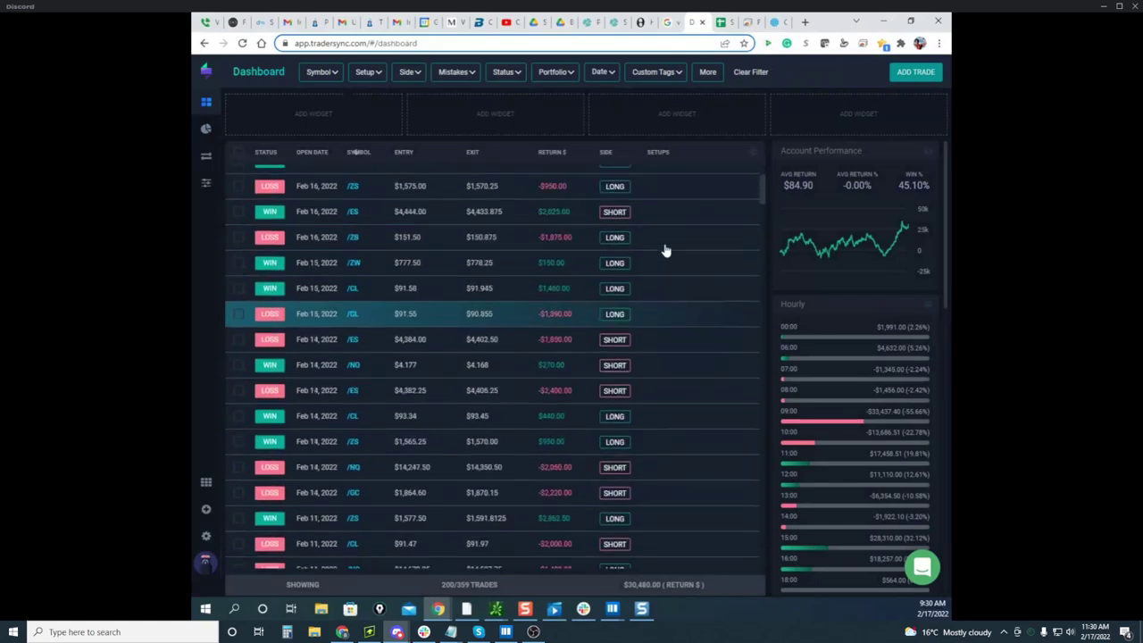
scroll(665, 240, up, 2)
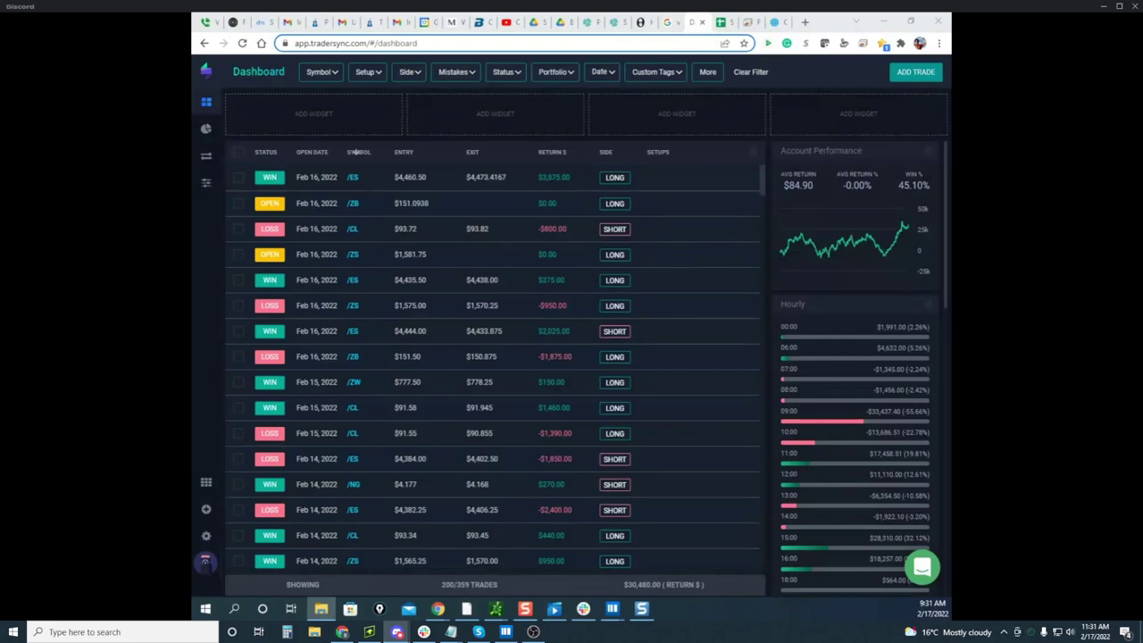
Open the es2-16stepbros screenshot from the Downloads folder in full size, examine the ES order flow, and put the image and folder away
drag(356, 152, 689, 84)
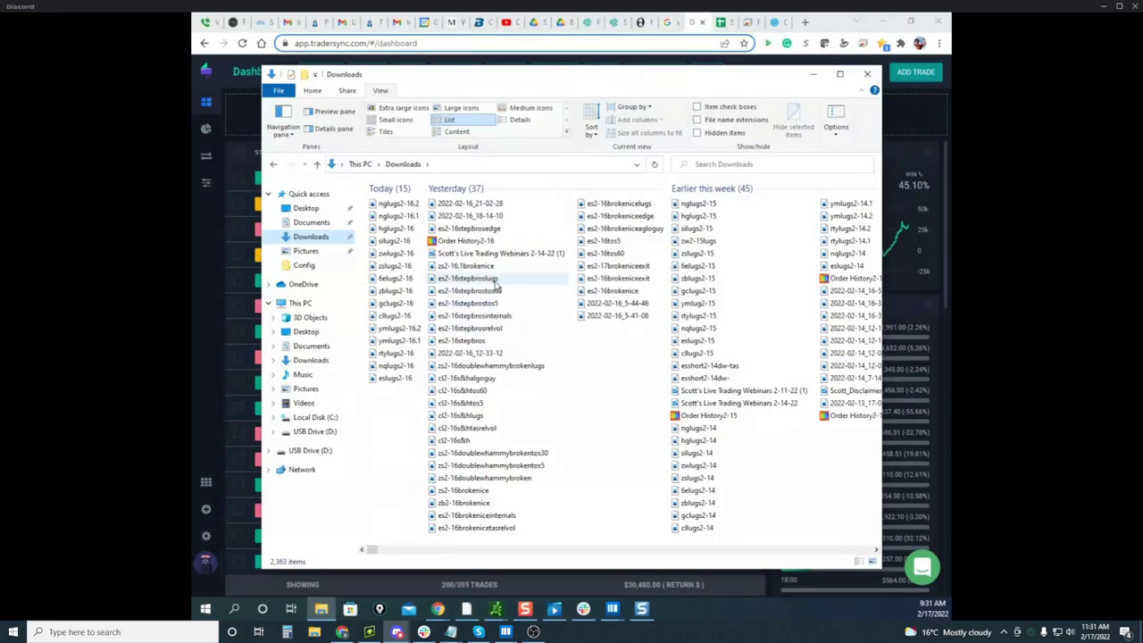
double_click(487, 284)
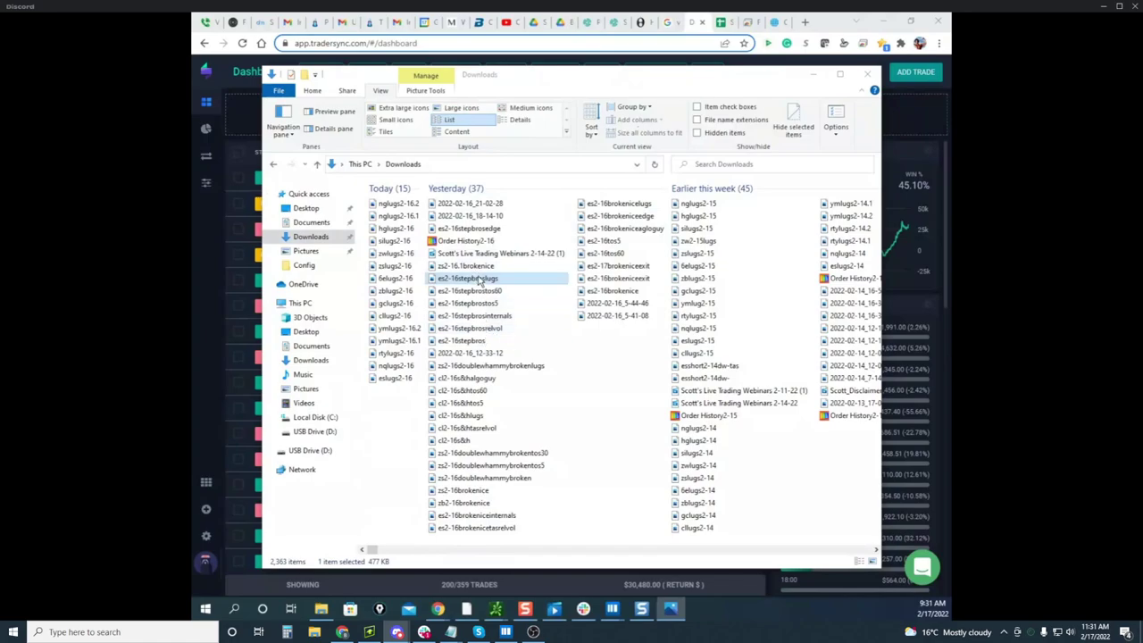
click(482, 342)
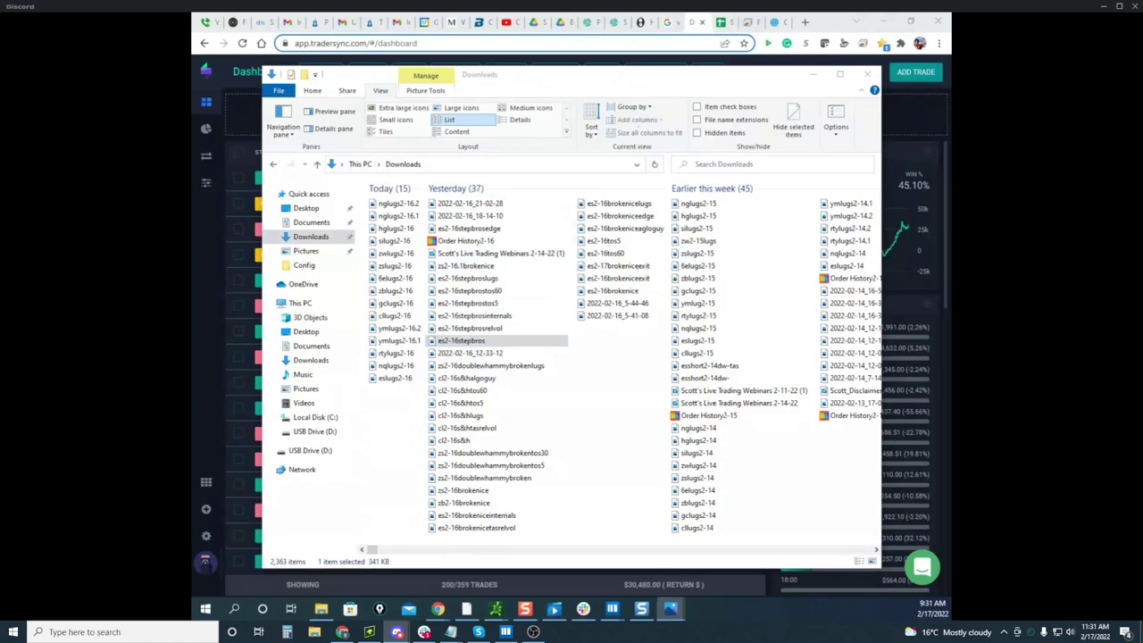
drag(728, 13, 549, 89)
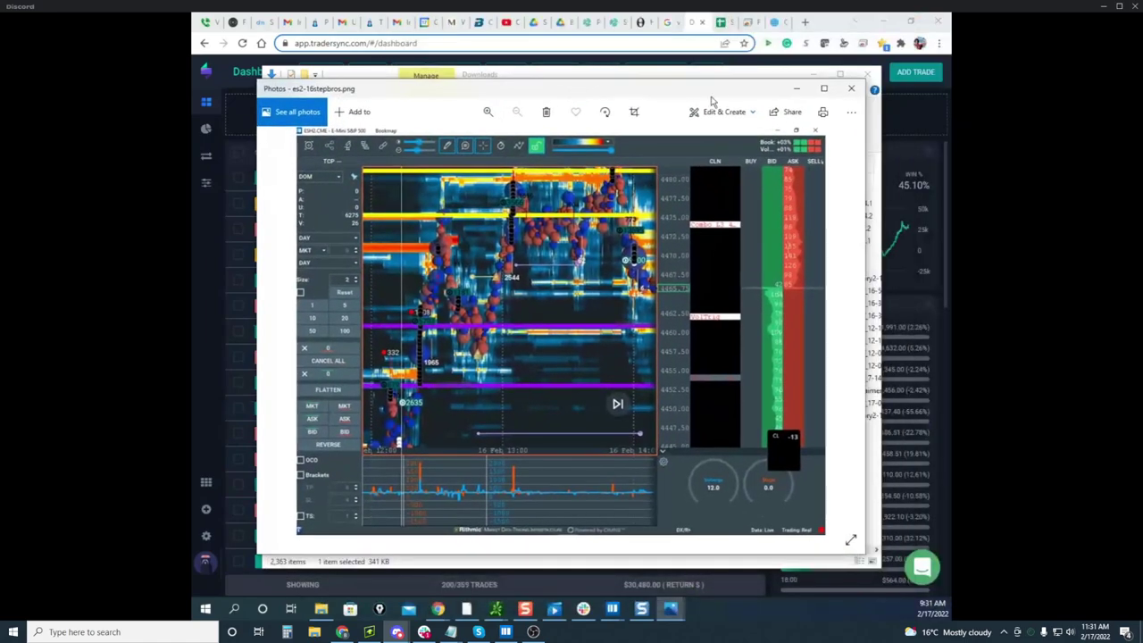
click(823, 90)
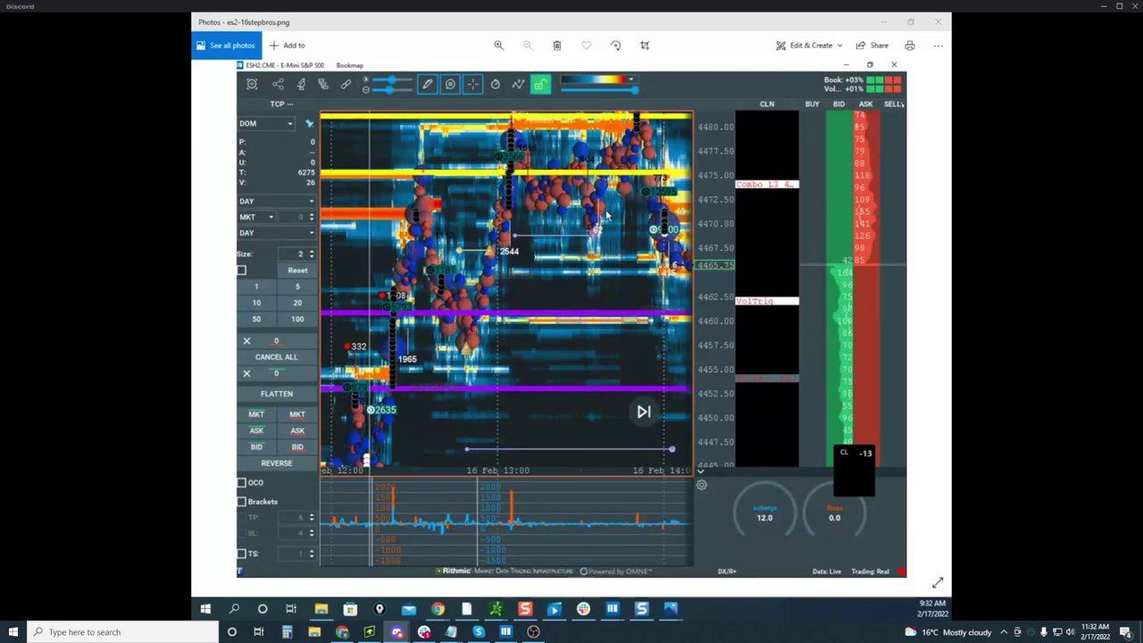
drag(502, 23, 193, 336)
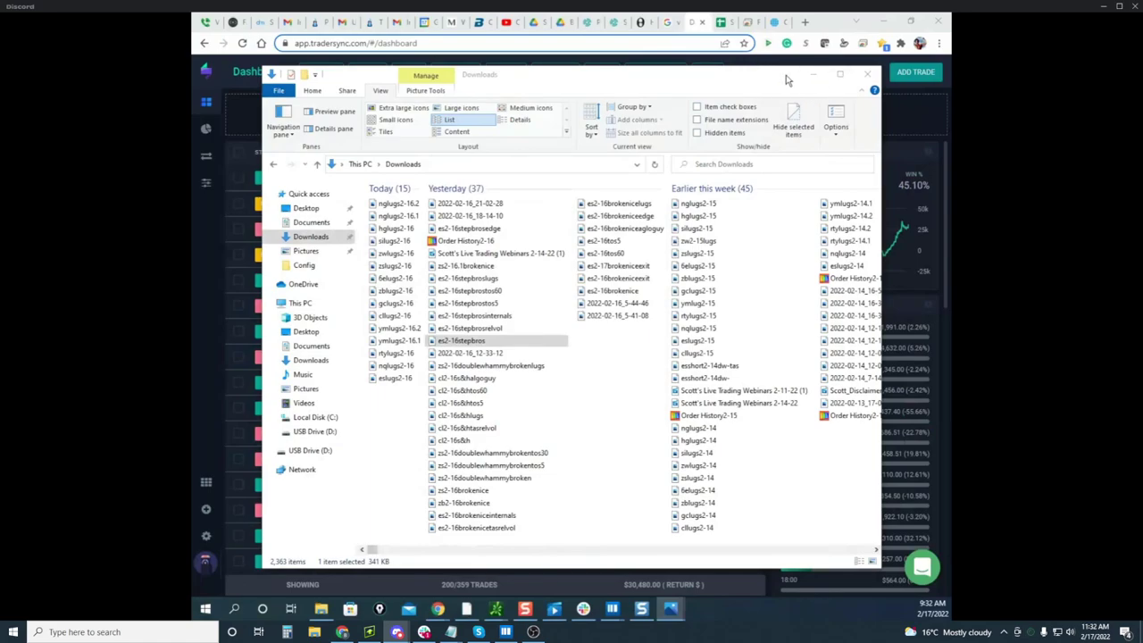
click(814, 74)
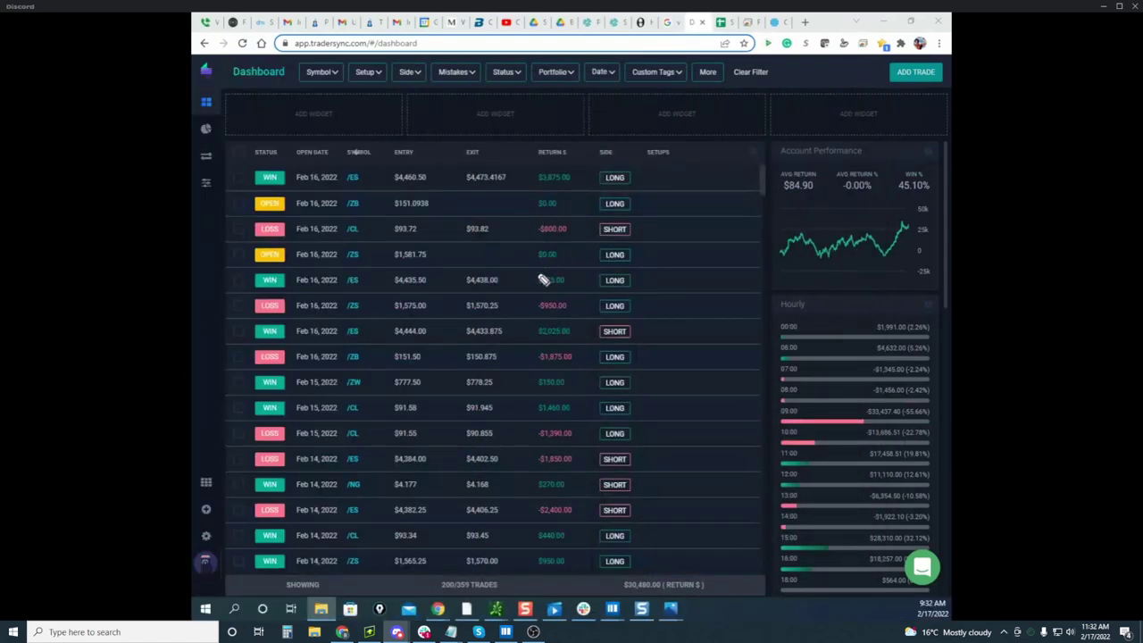
Open the detail of the latest Feb 16, 2022 /ES long trade and review its execution history, screenshots and notes sections
click(459, 189)
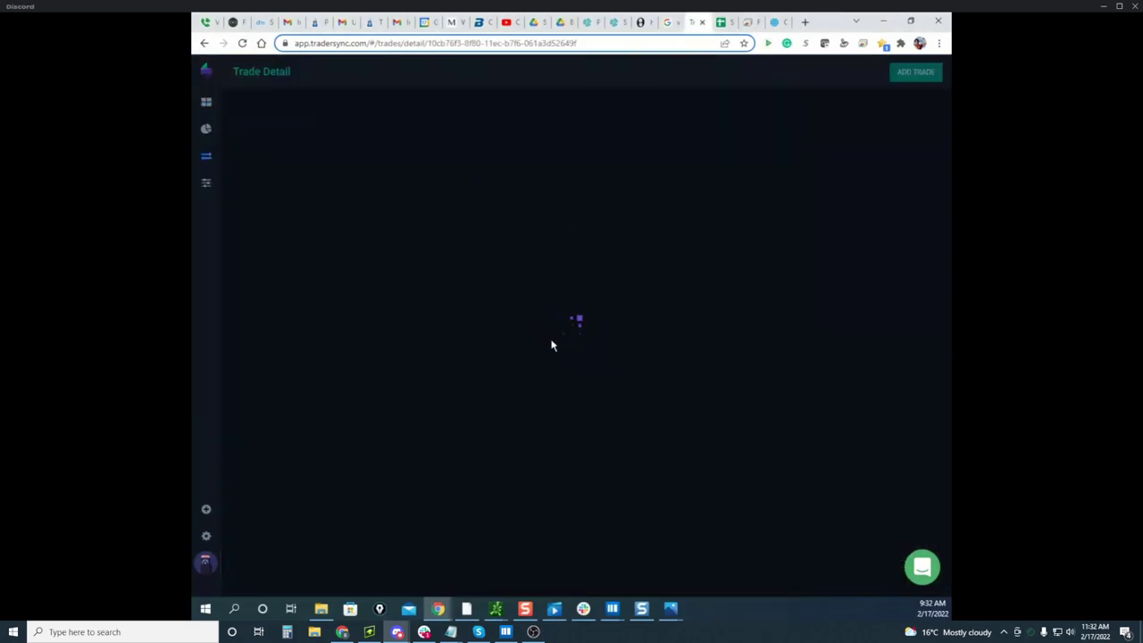
scroll(603, 357, down, 8)
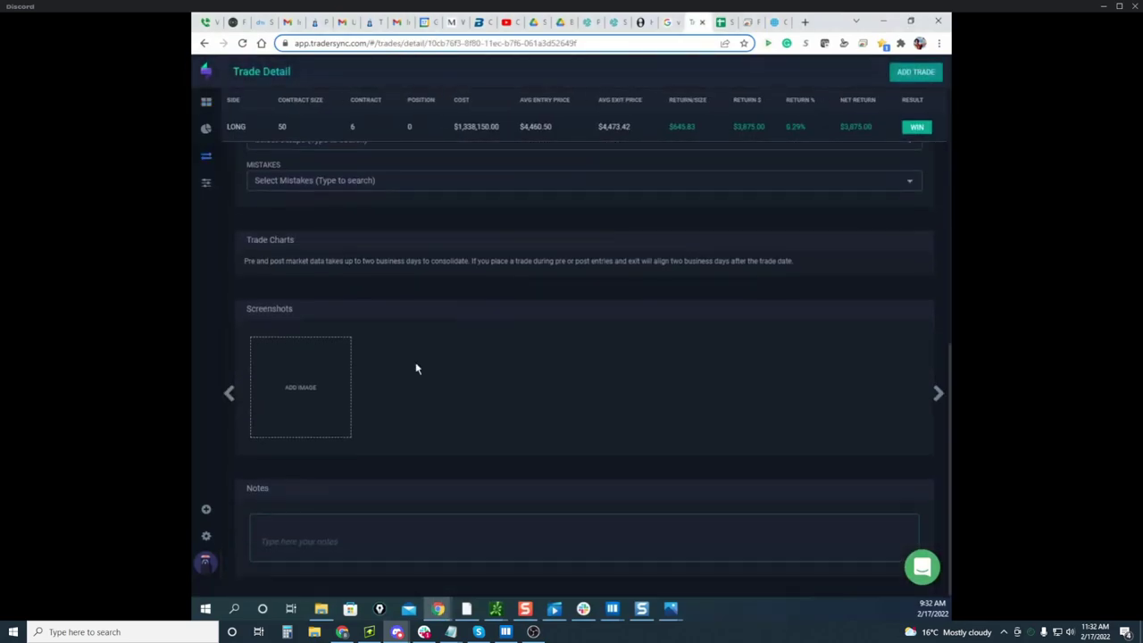
scroll(375, 315, up, 4)
scroll(375, 316, up, 5)
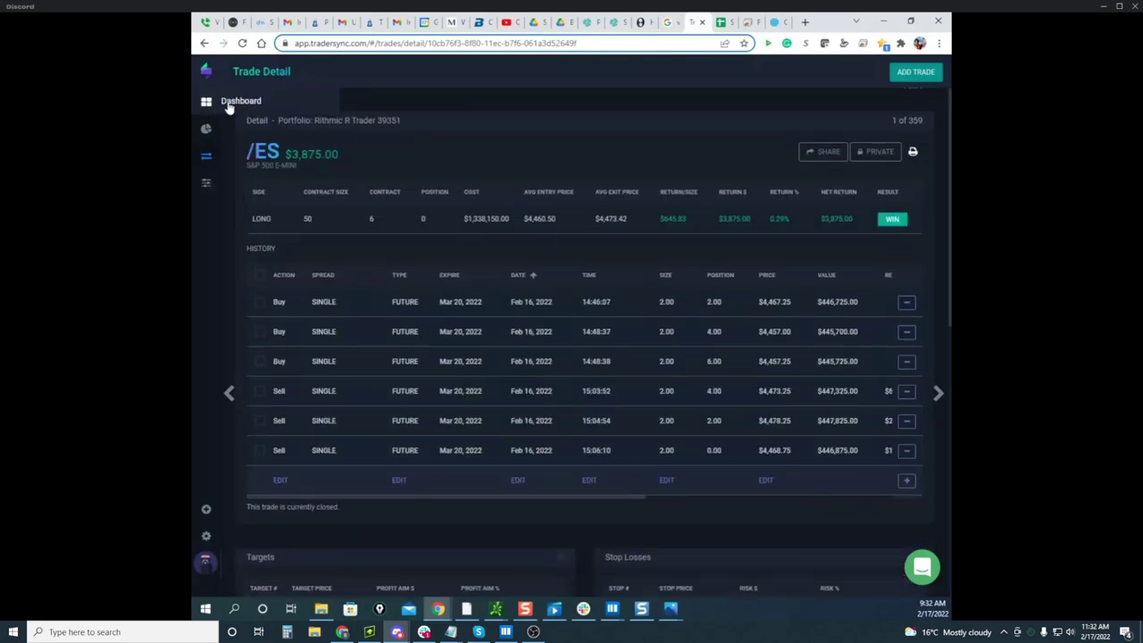
Return to the Dashboard and read through the trade list back to the December 2021 trades
click(207, 101)
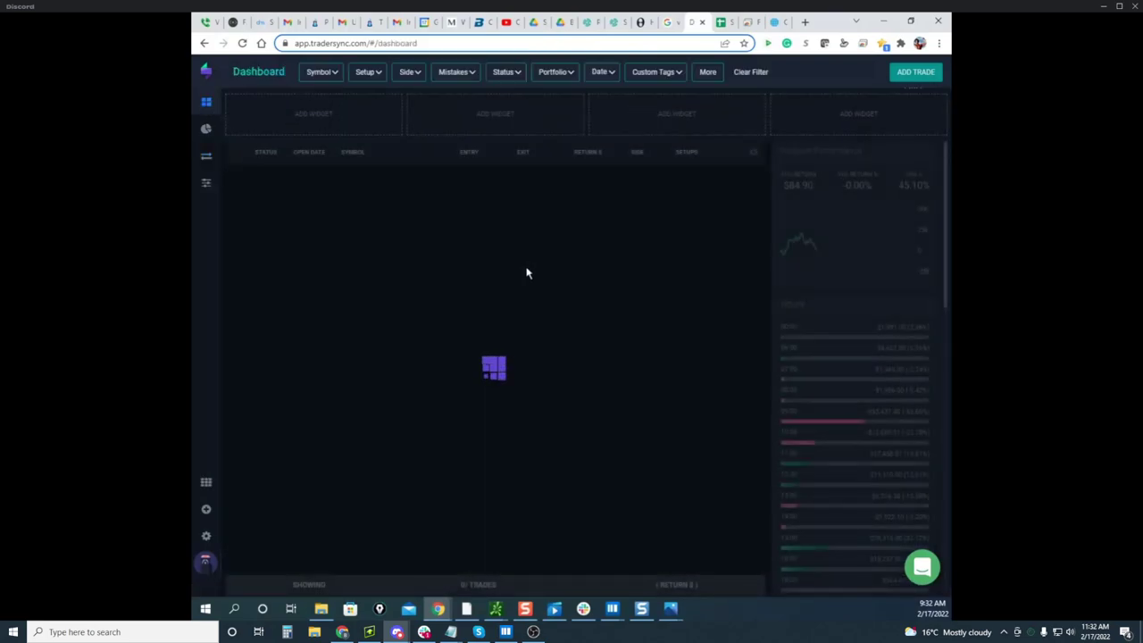
scroll(589, 339, down, 10)
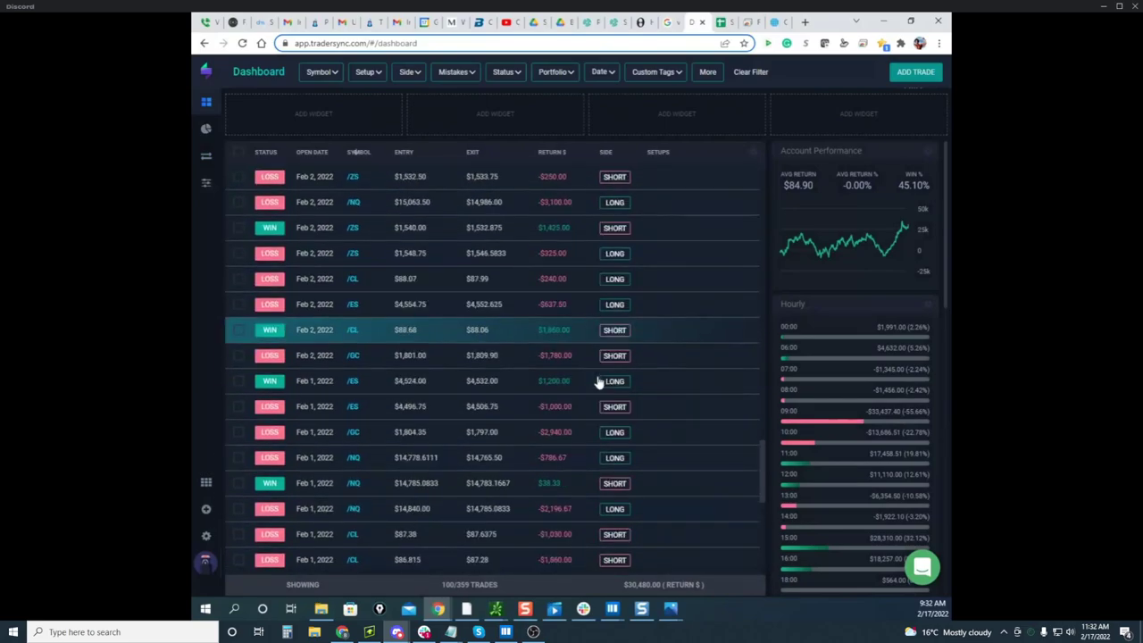
scroll(600, 388, down, 10)
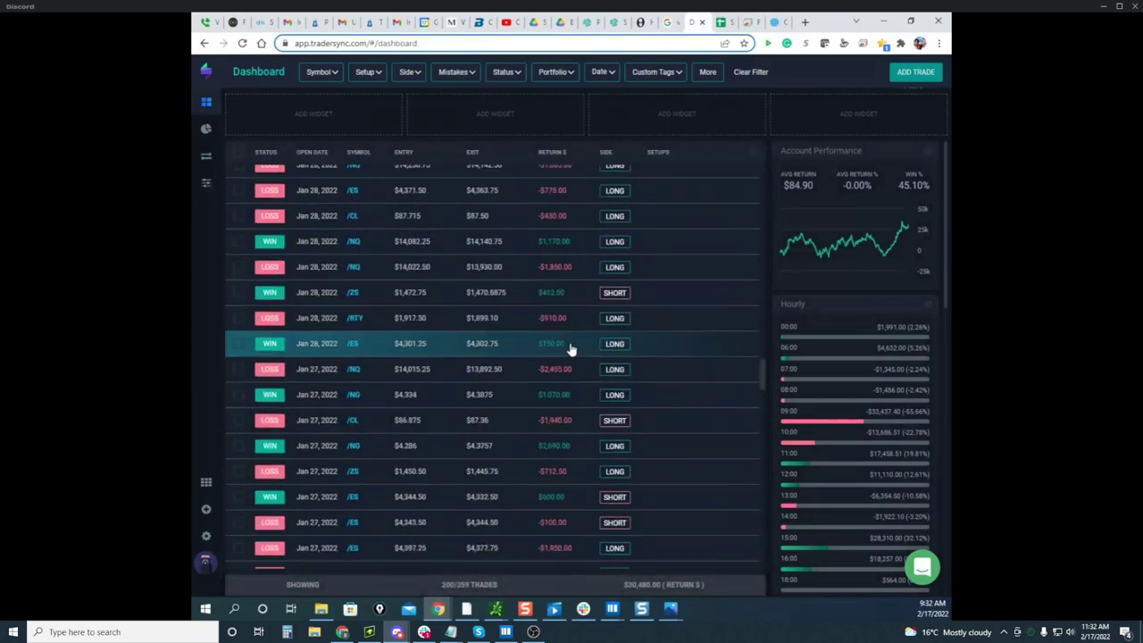
scroll(569, 355, down, 5)
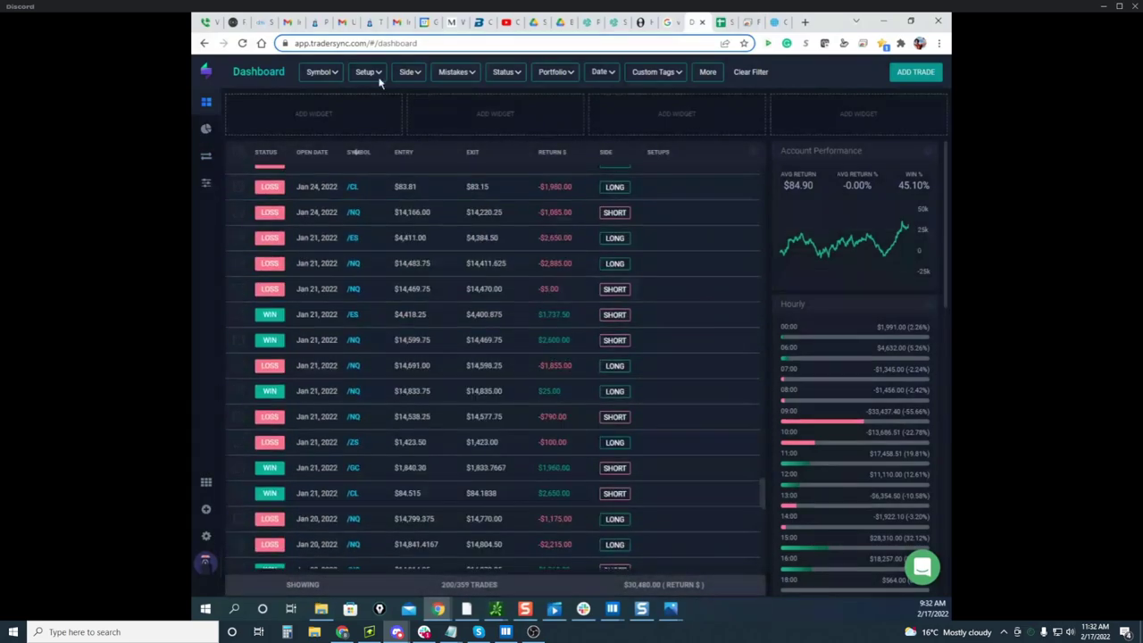
scroll(589, 349, down, 10)
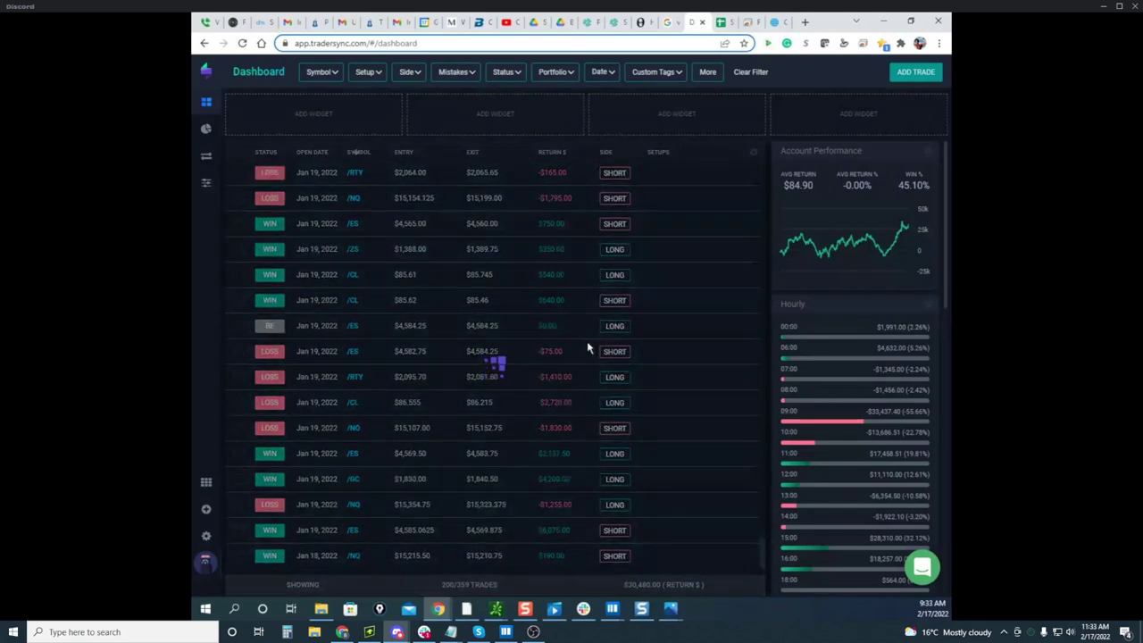
scroll(585, 354, down, 10)
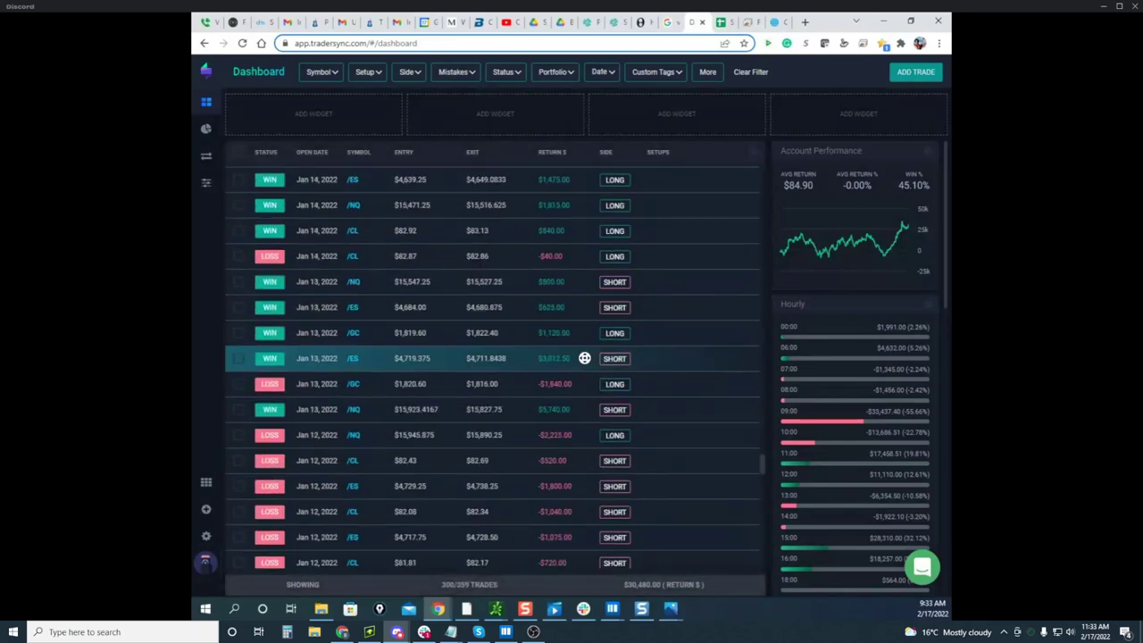
scroll(706, 429, down, 10)
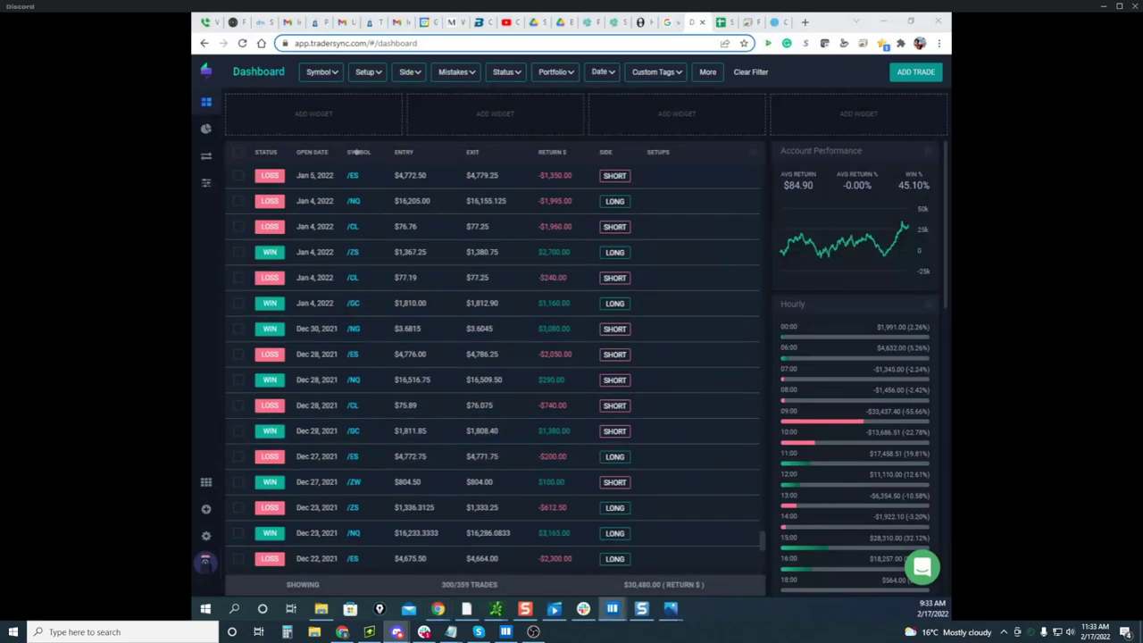
Bring up the CLJ2 crude oil chart in Bookmap full size and set the order size to 2
drag(193, 167, 713, 79)
click(858, 79)
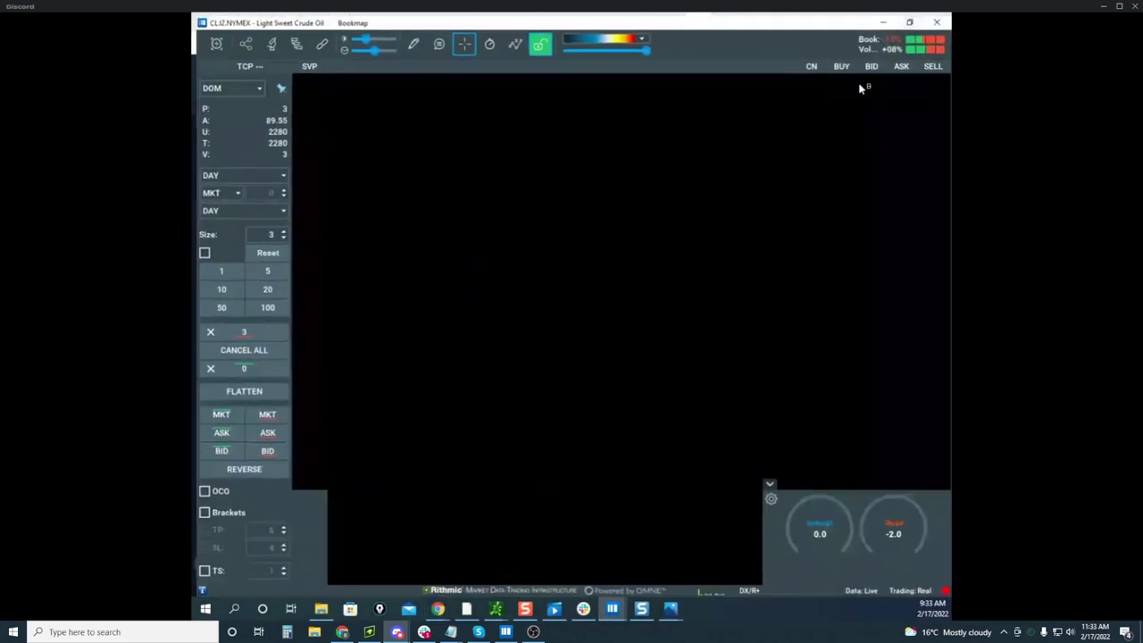
click(280, 237)
scroll(512, 213, up, 3)
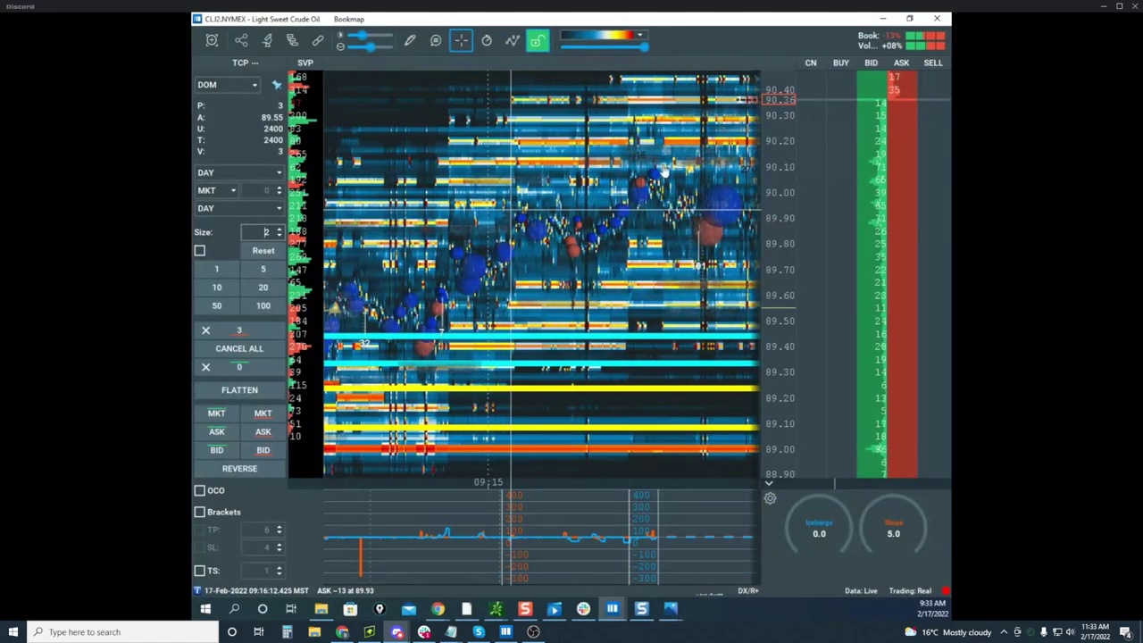
Inspect the latest CLJ2 rally on the heatmap and sell 2 contracts at market
drag(663, 171, 438, 230)
scroll(623, 244, up, 3)
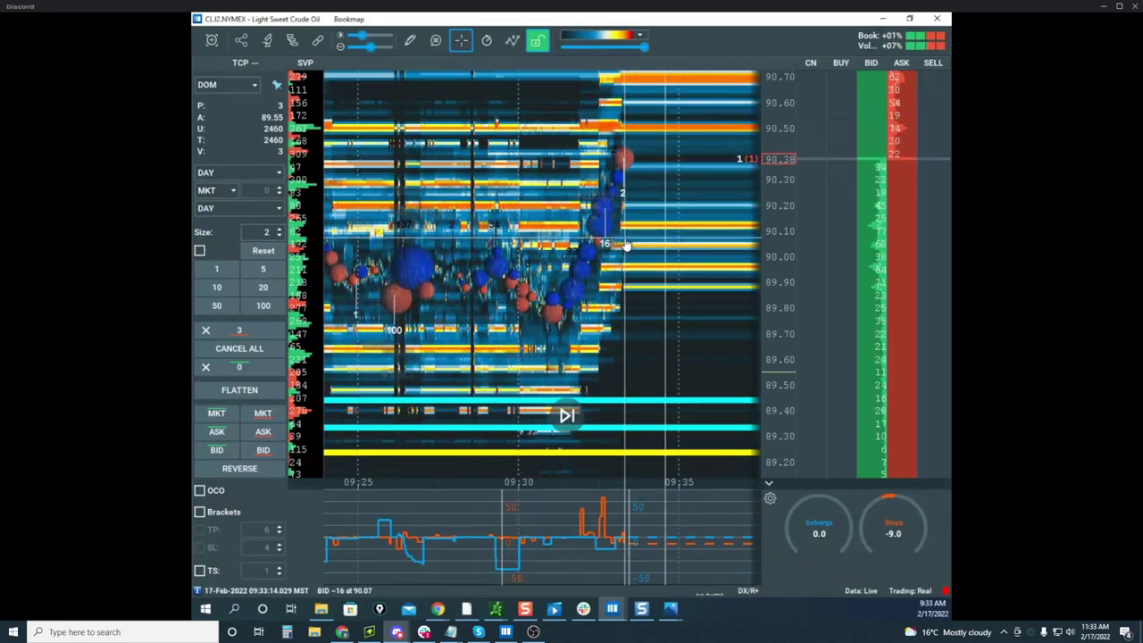
scroll(663, 218, up, 3)
drag(663, 218, 593, 239)
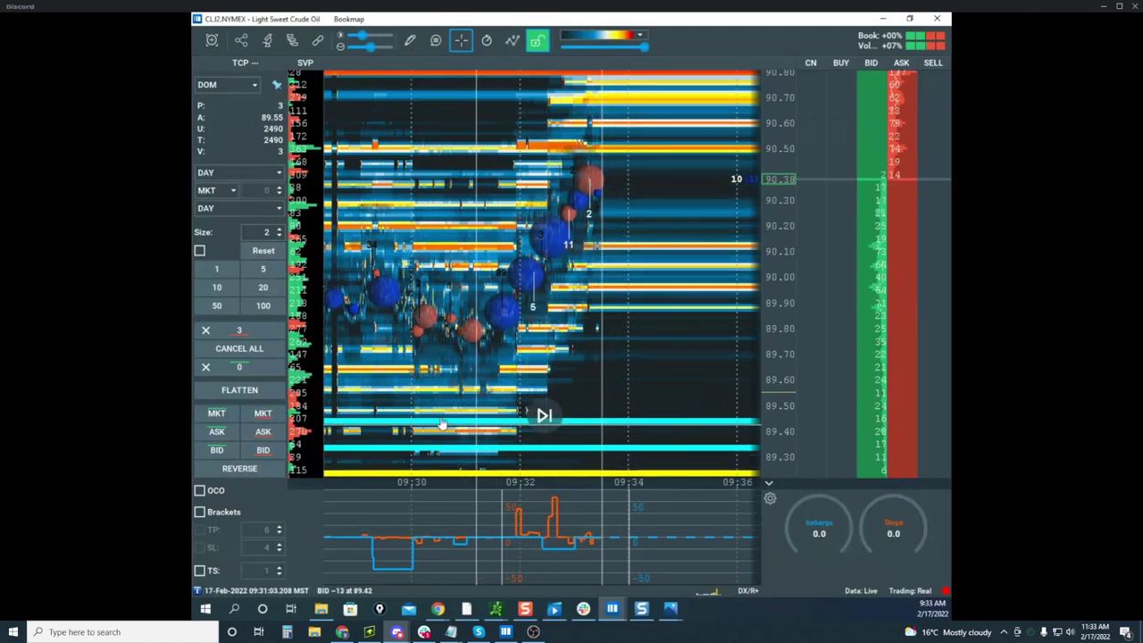
click(262, 413)
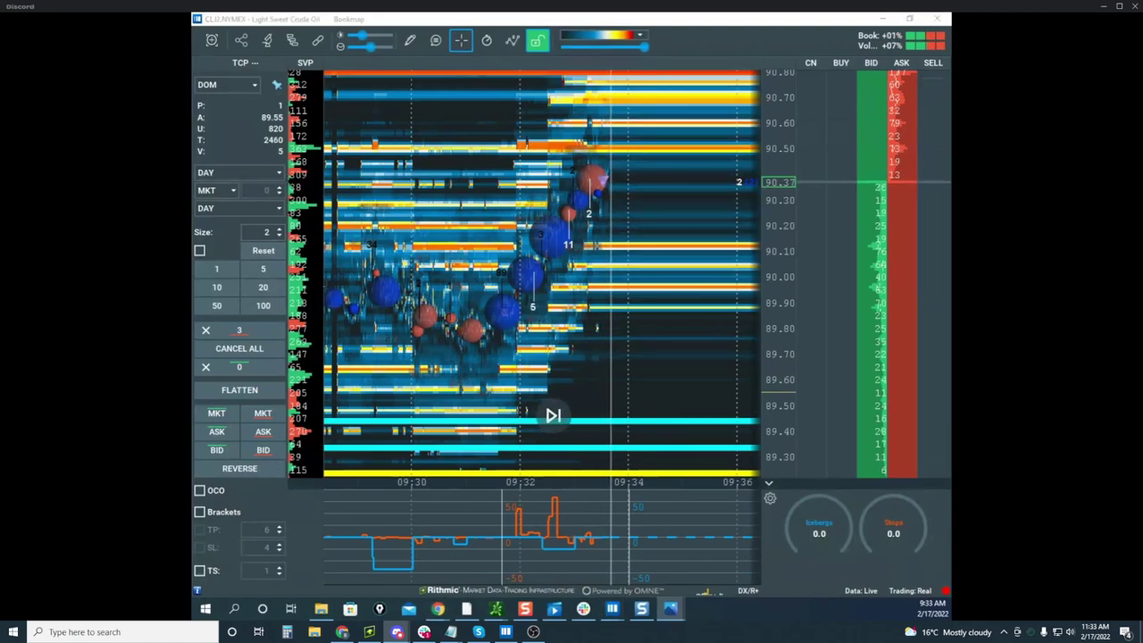
Bring up the main Bookmap window full size, switch to the CLH2 crude oil chart, and examine the recent iceberg activity near 92.20
drag(643, 15, 696, 158)
click(786, 159)
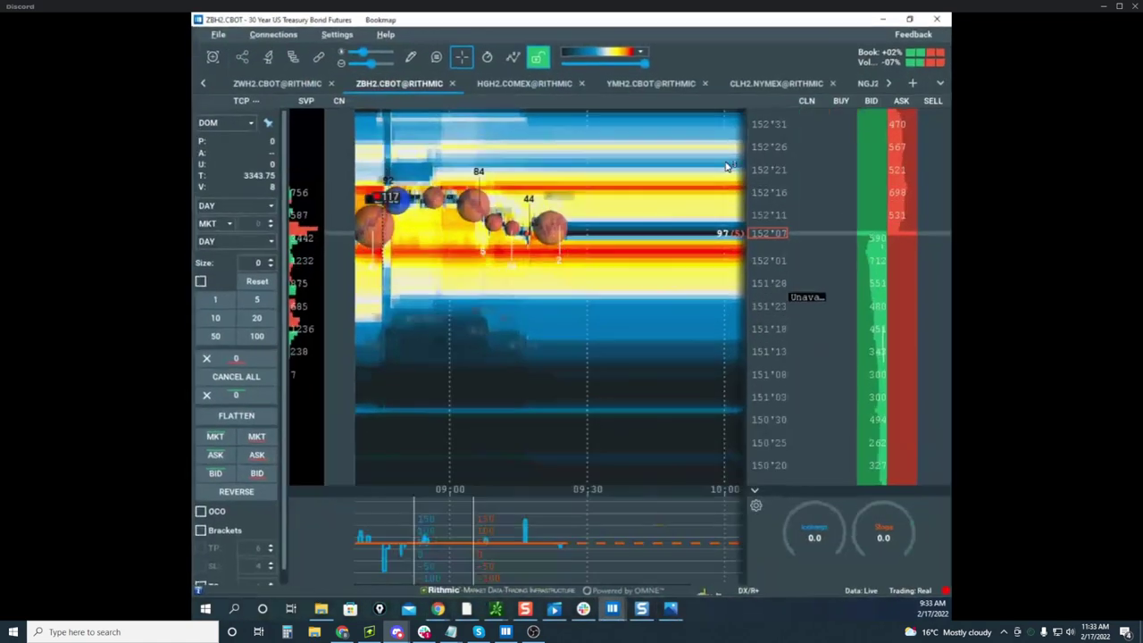
click(776, 84)
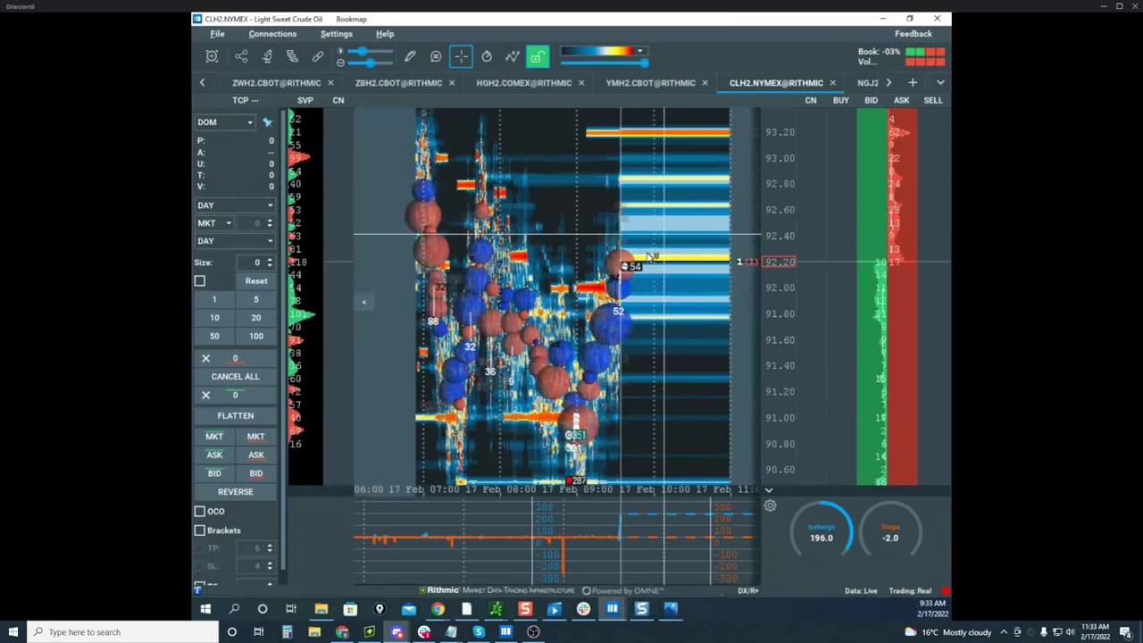
scroll(676, 290, up, 5)
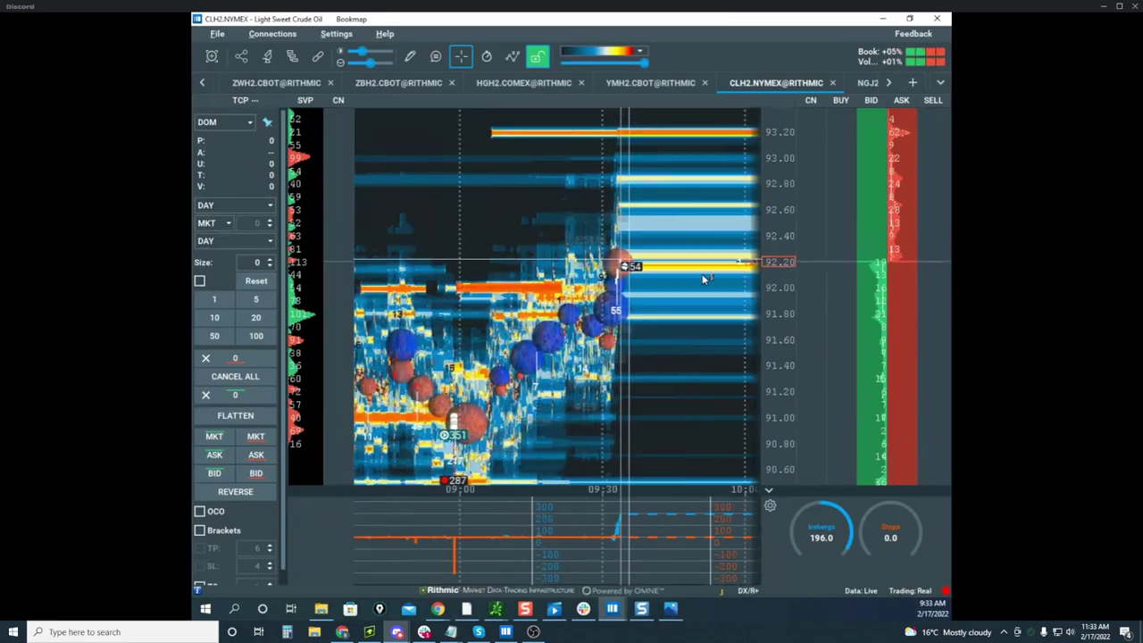
drag(785, 284, 783, 244)
scroll(783, 243, up, 2)
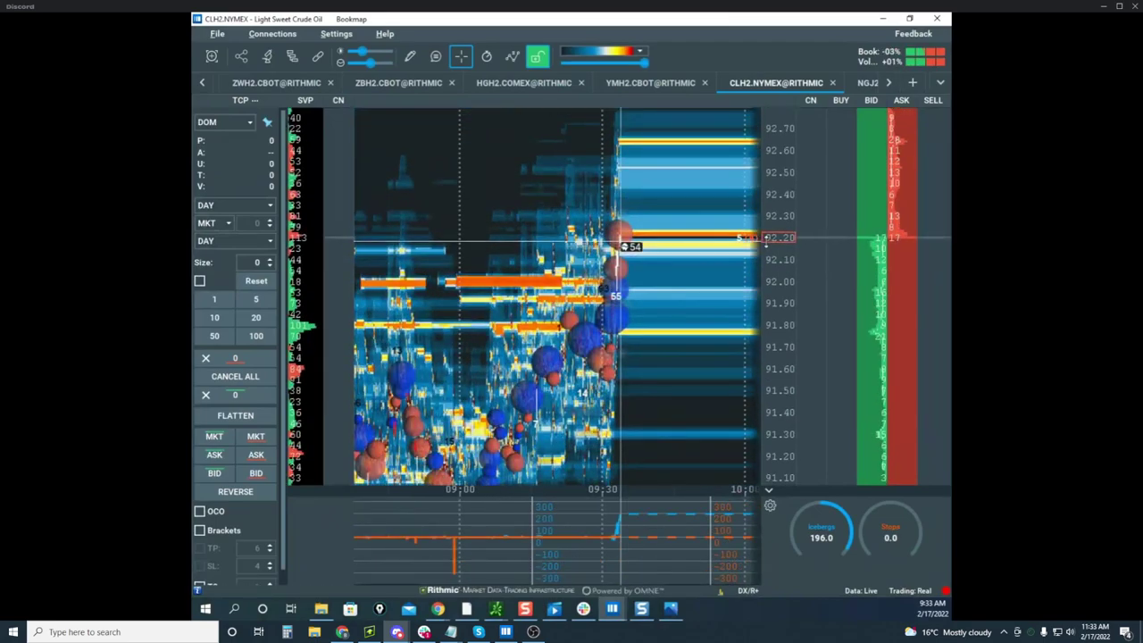
scroll(604, 205, up, 4)
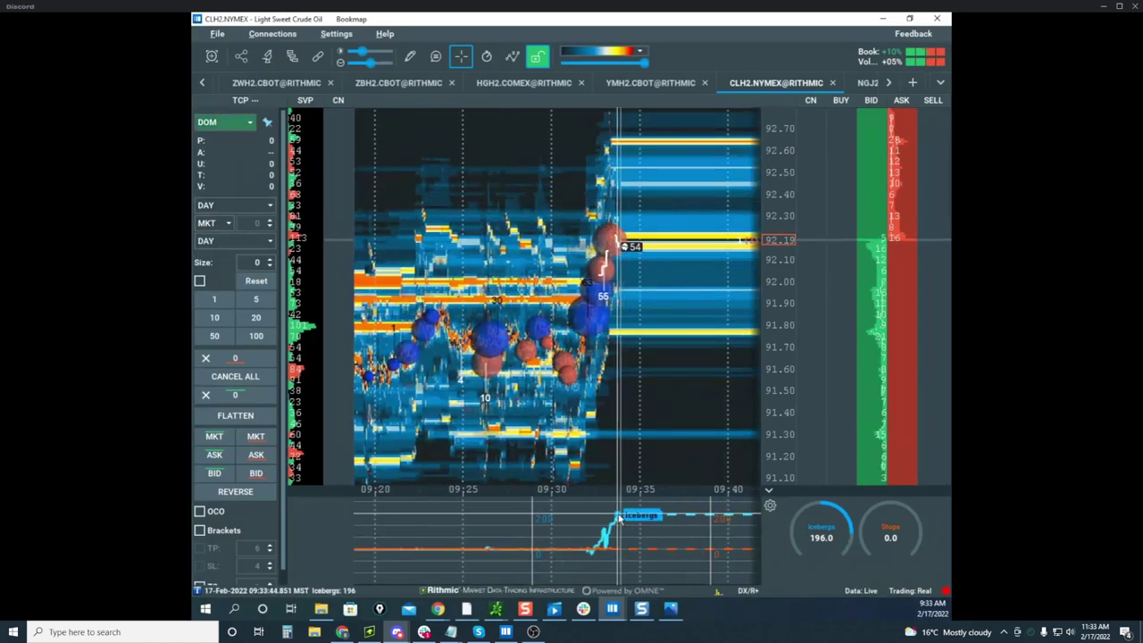
scroll(636, 241, up, 4)
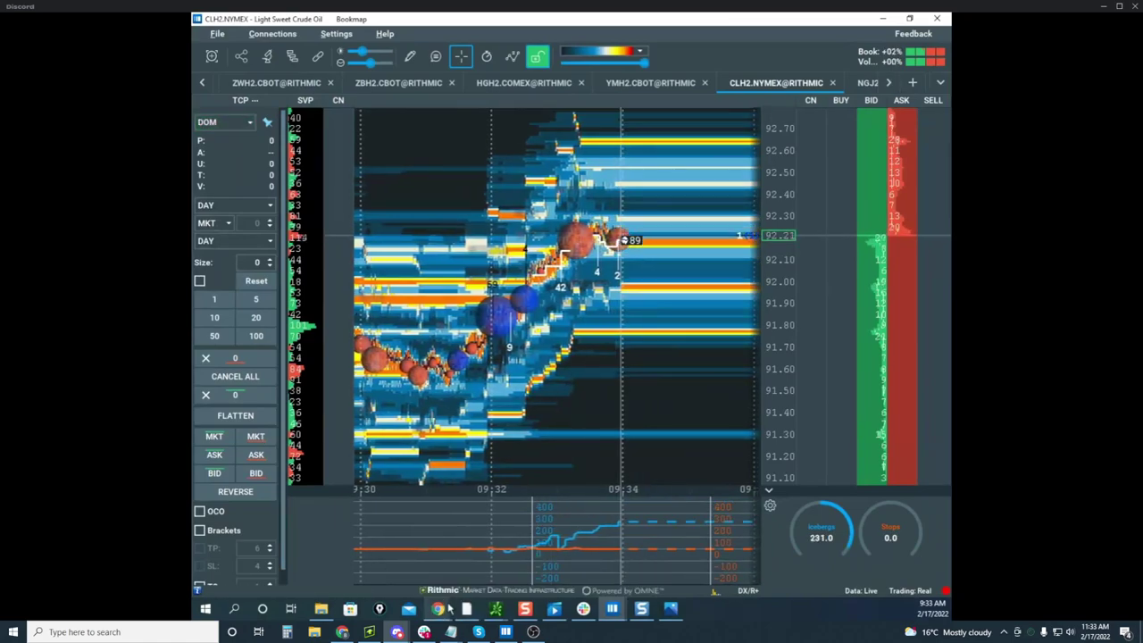
mouse_move(450, 610)
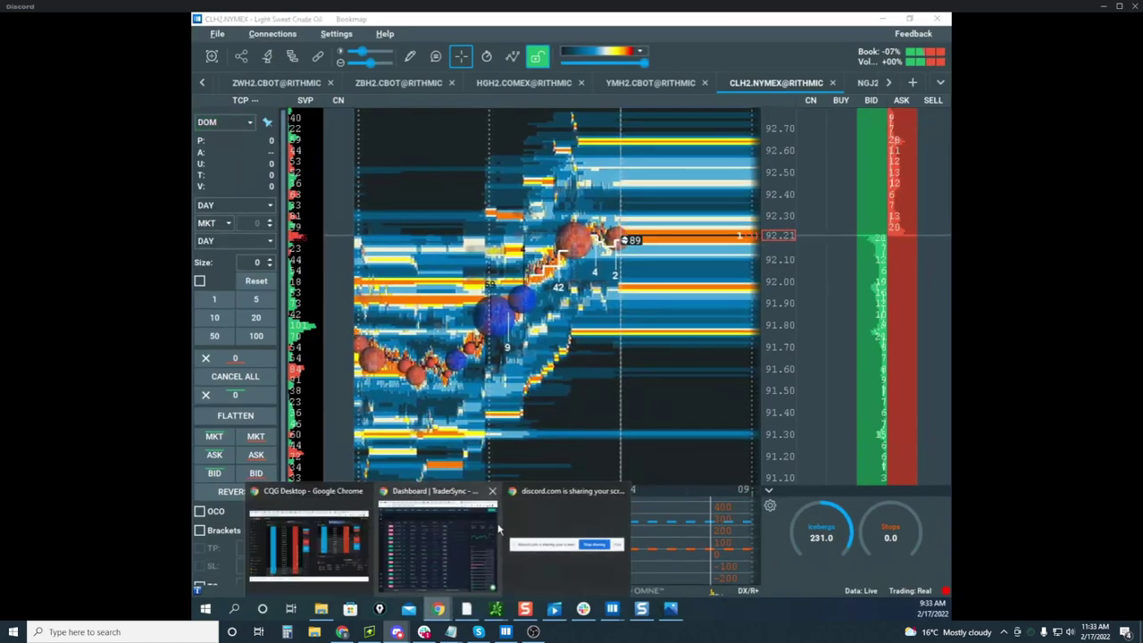
Switch to the remote Sierra Chart session in Chrome, show the crude chart set, and examine the April 2022 crude oil charts
click(476, 537)
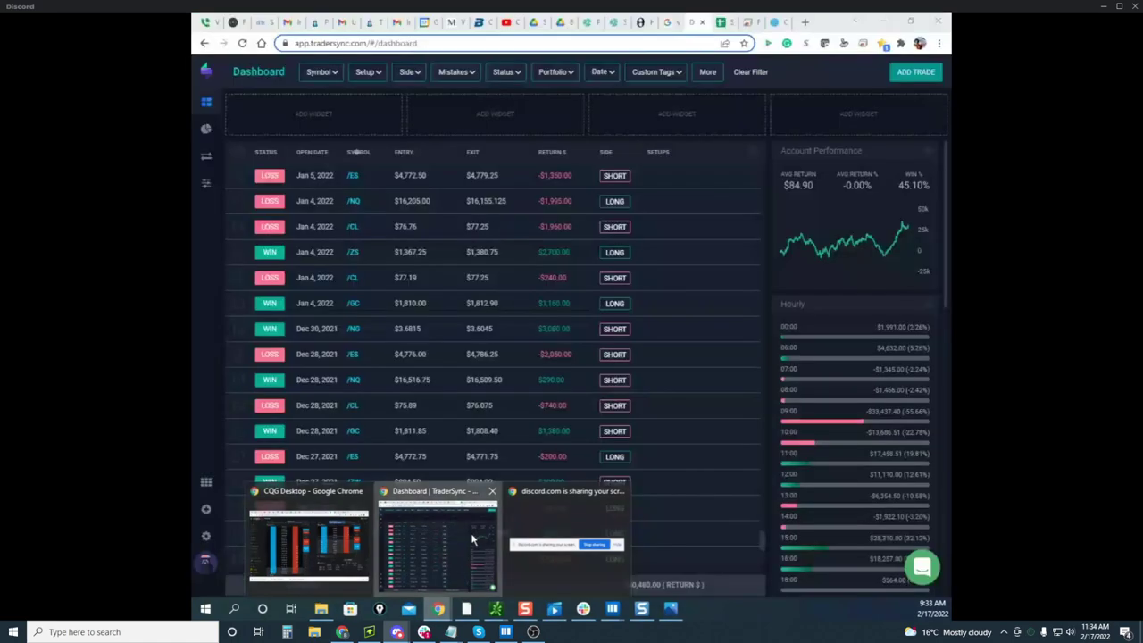
click(746, 25)
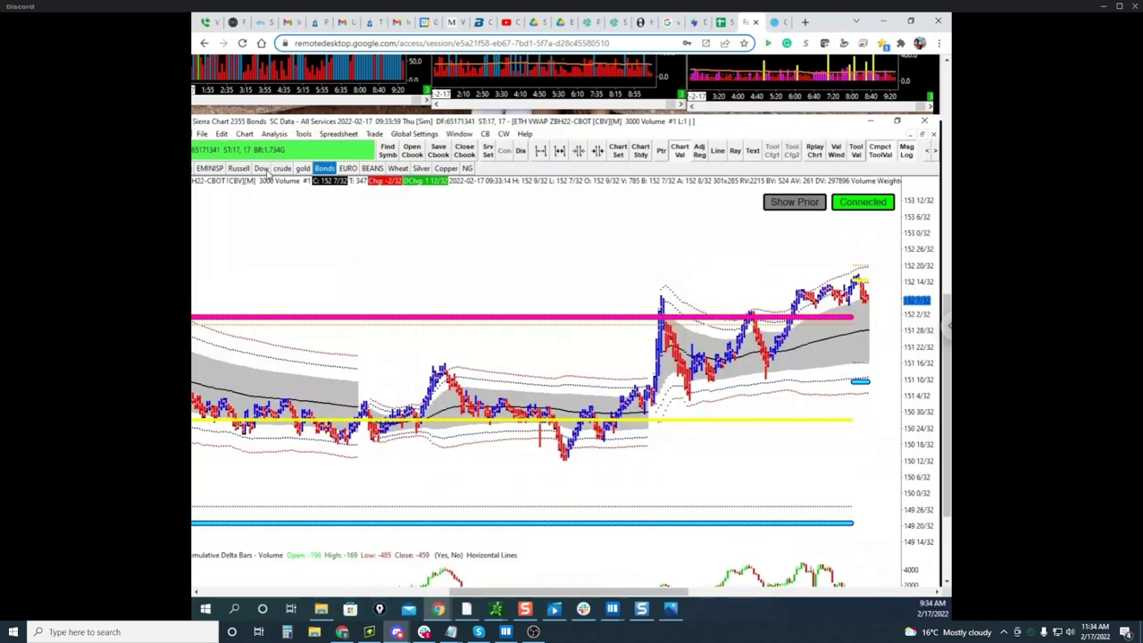
click(280, 168)
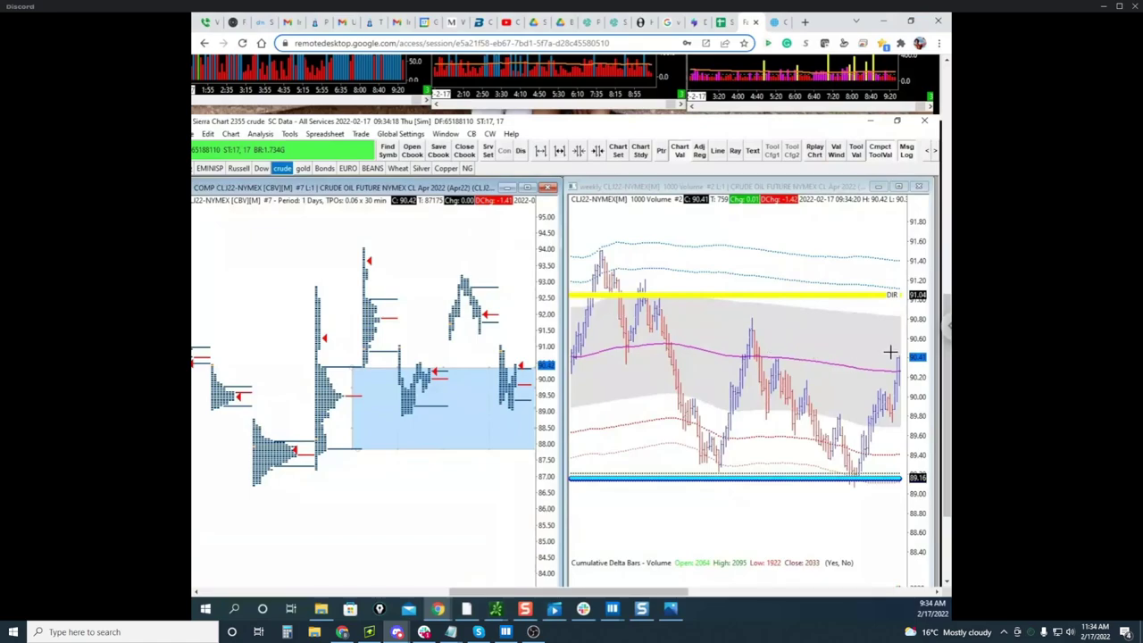
drag(882, 259, 881, 295)
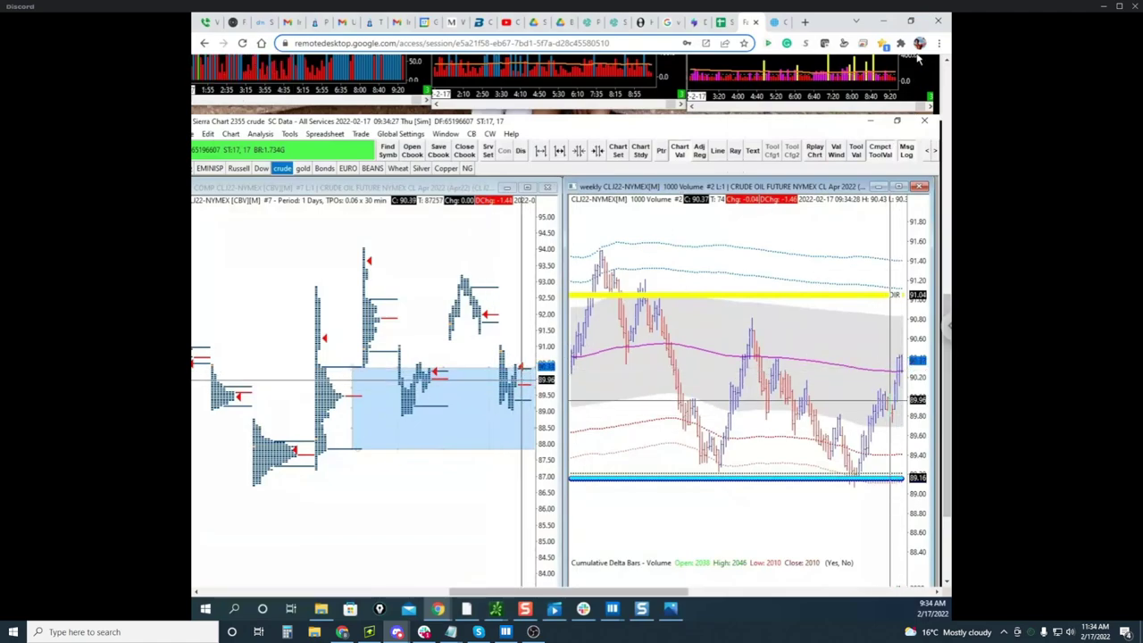
Move the browser aside to return to Bookmap and examine the recent CLH2 crude oil price action and icebergs on the heatmap
drag(827, 20, 770, 185)
click(597, 160)
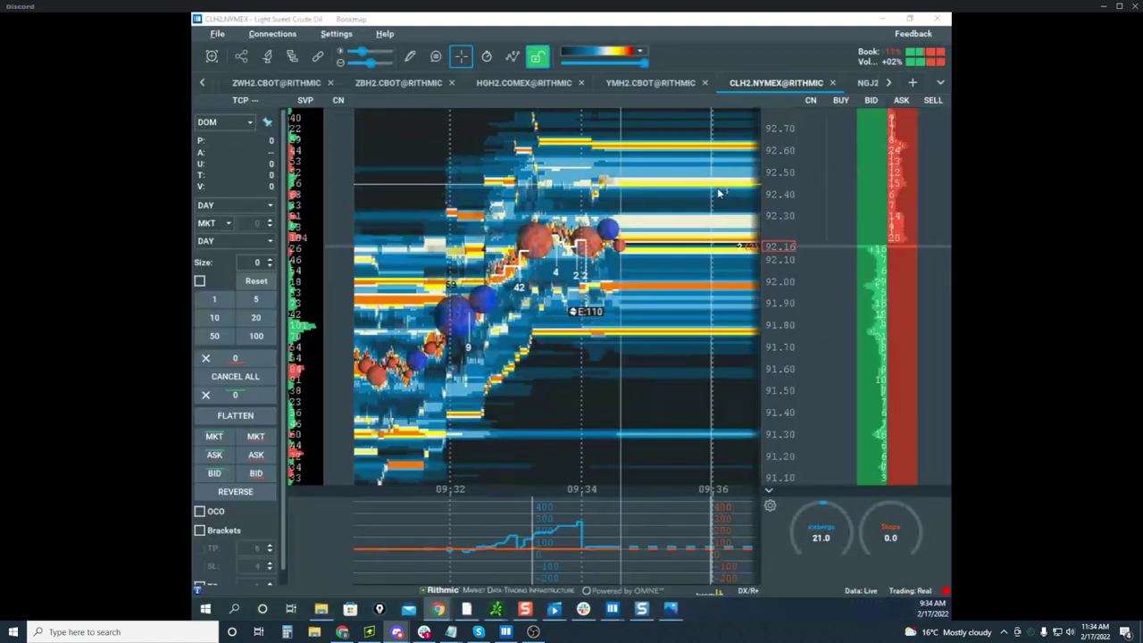
scroll(789, 200, up, 3)
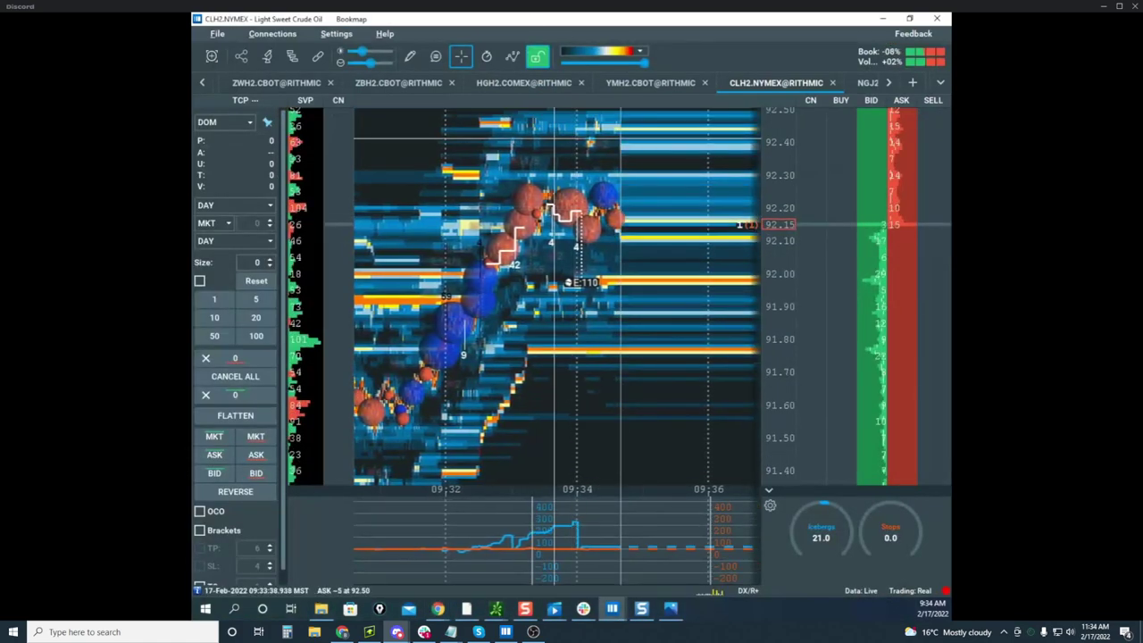
click(410, 56)
click(444, 110)
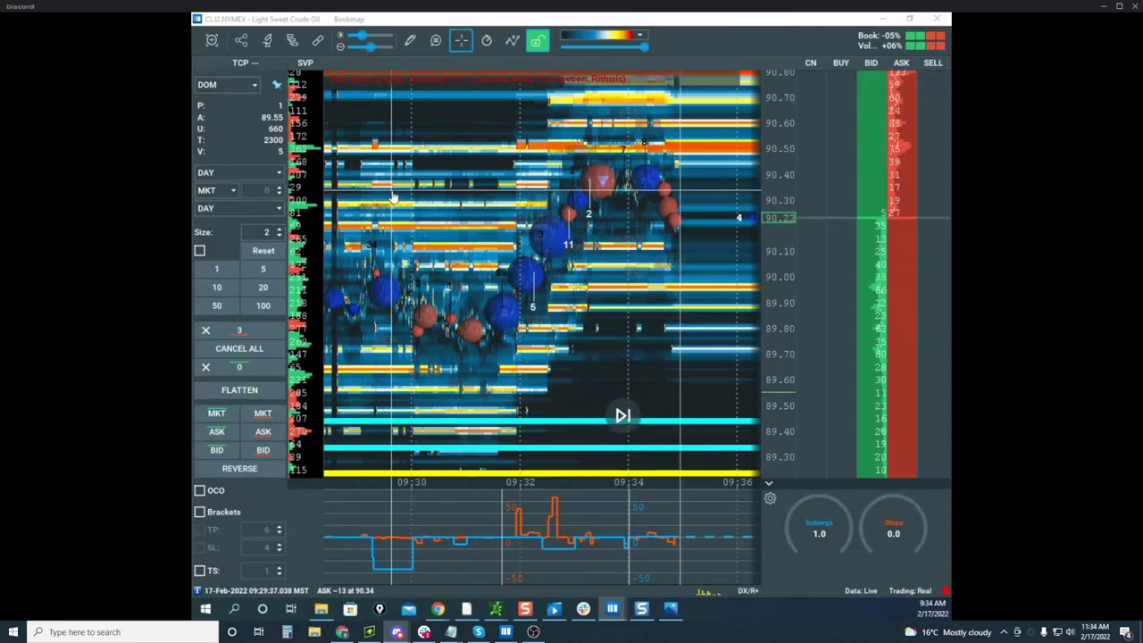
Move the CLJ2 window aside and inspect the ESH2 E-mini S&P 500 heatmap around the current price
drag(587, 18, 195, 204)
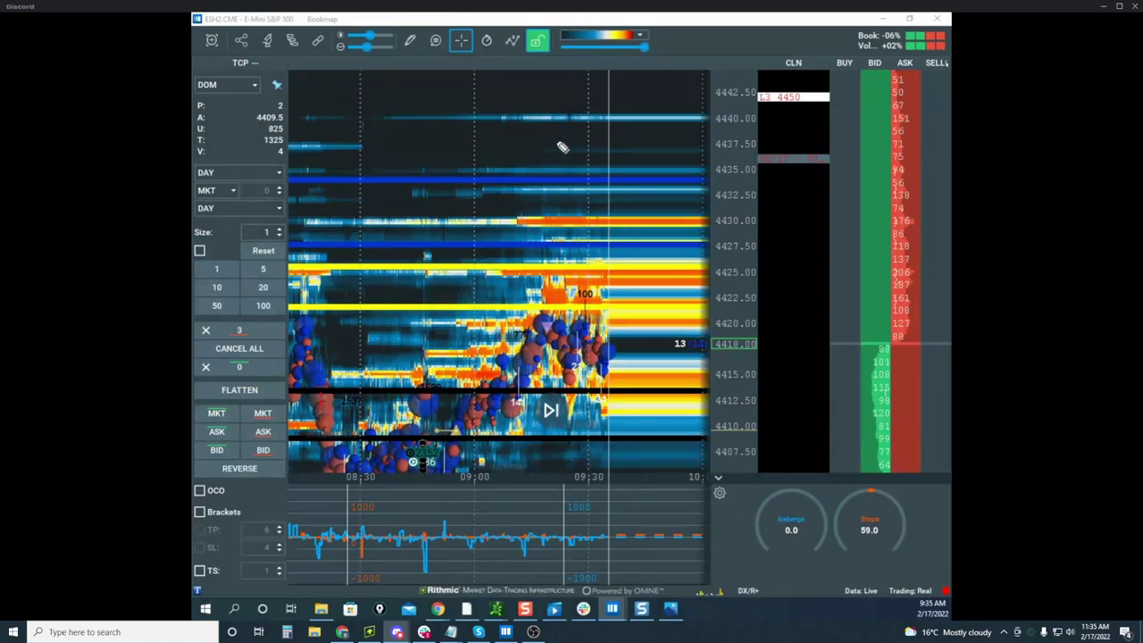
drag(556, 141, 567, 220)
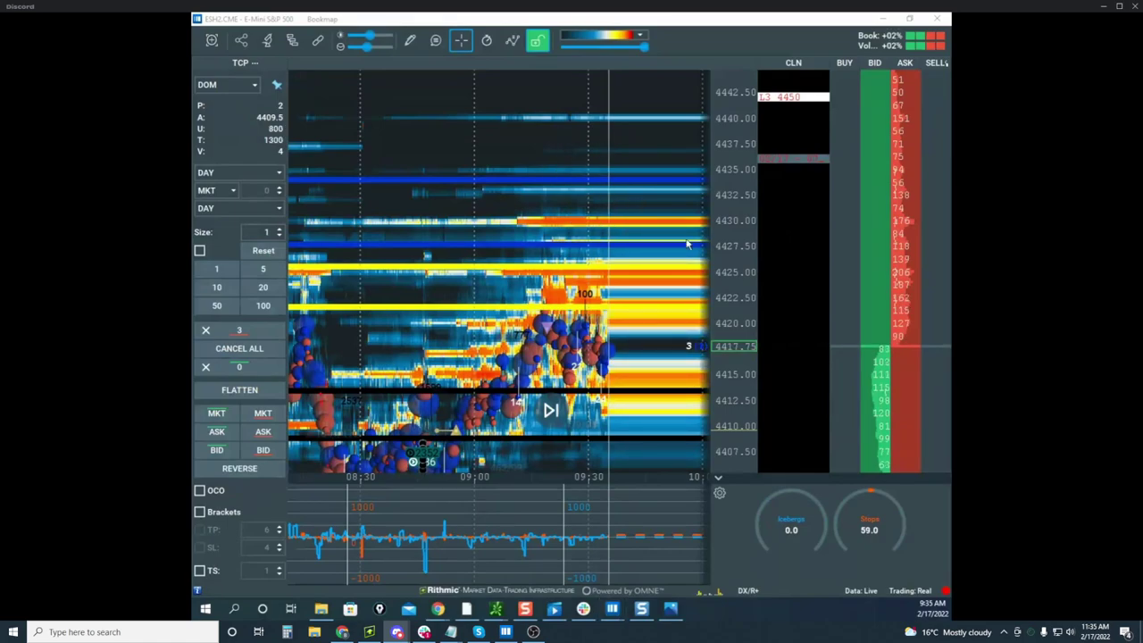
scroll(744, 274, up, 3)
drag(645, 274, 593, 190)
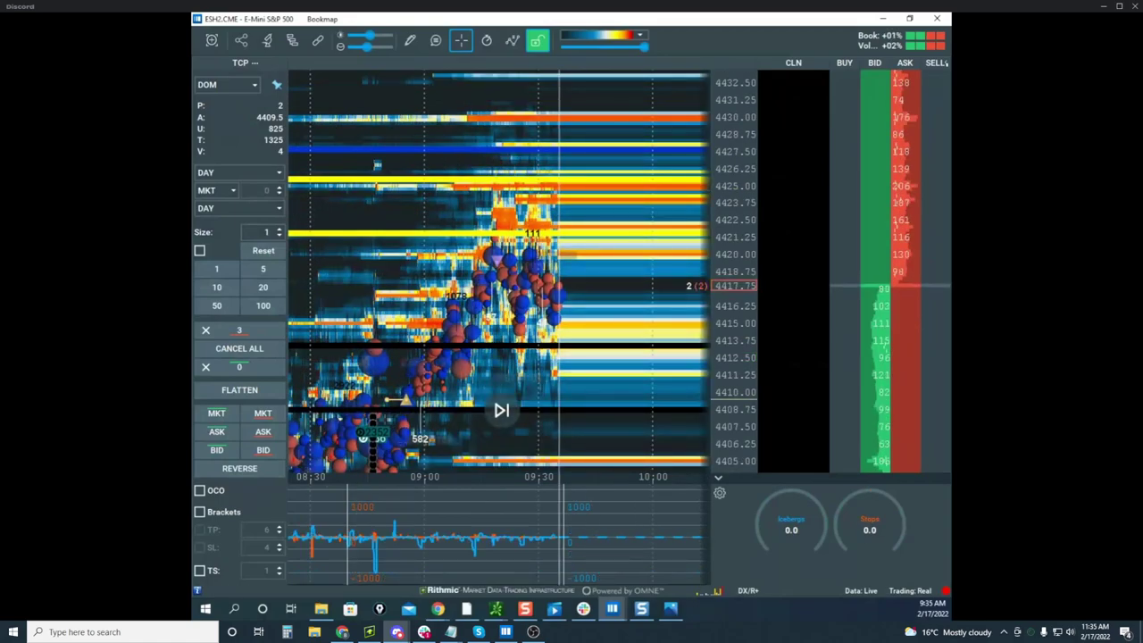
Bring the browser back full size, switch to the TraderSync trade list, and open the Dec 9, 2021 short /NQ trade
drag(54, 107, 777, 150)
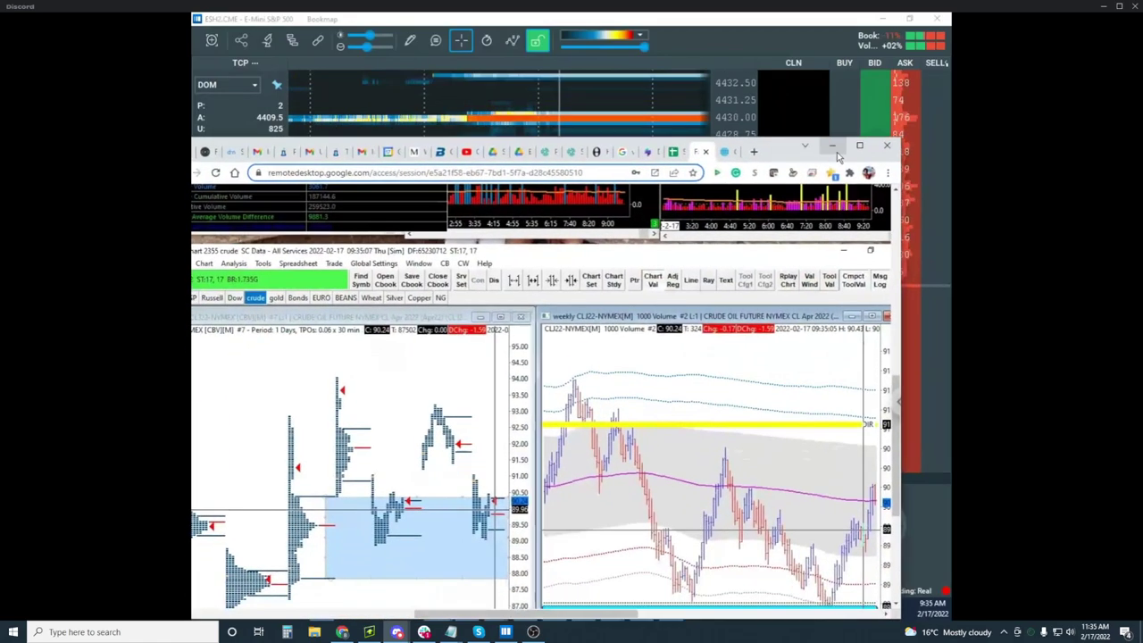
click(855, 144)
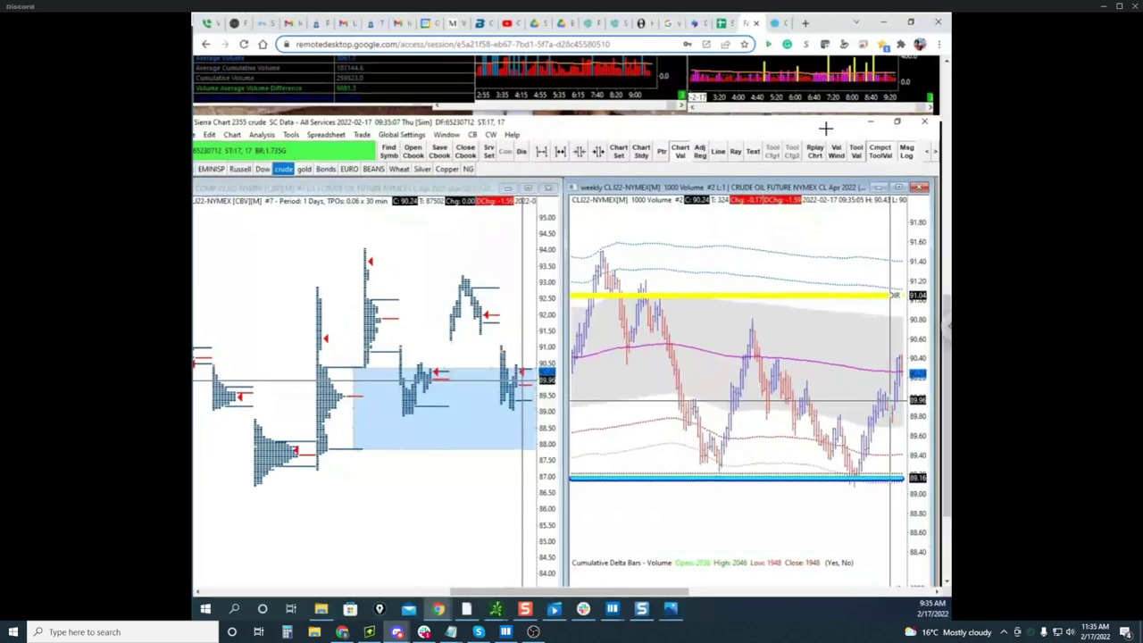
click(692, 21)
scroll(687, 362, down, 4)
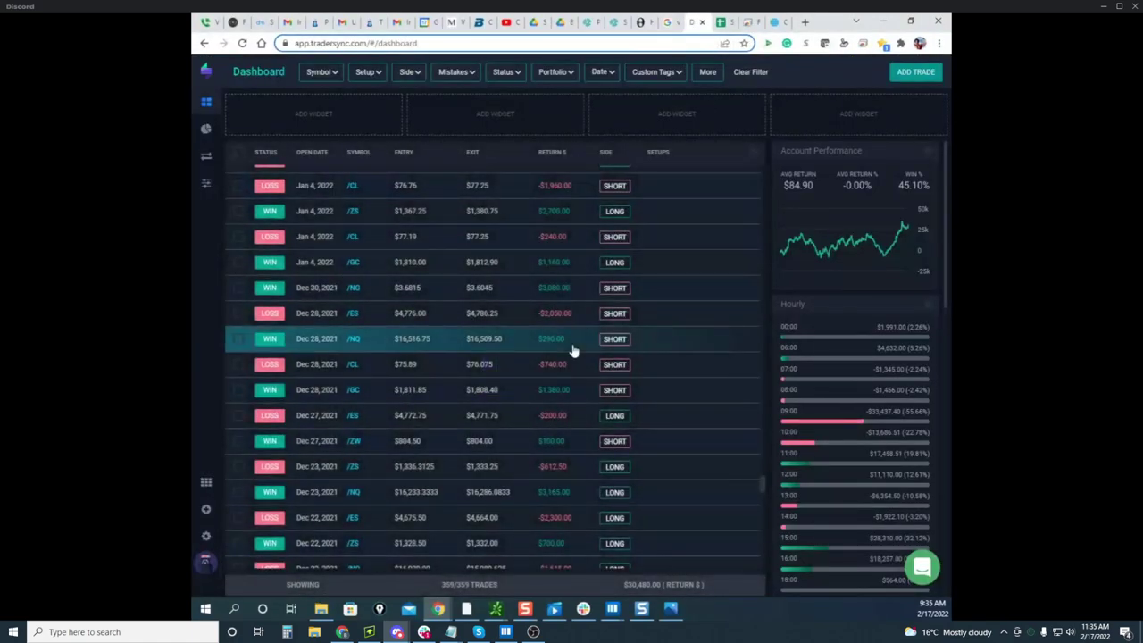
scroll(572, 351, down, 10)
scroll(563, 356, down, 6)
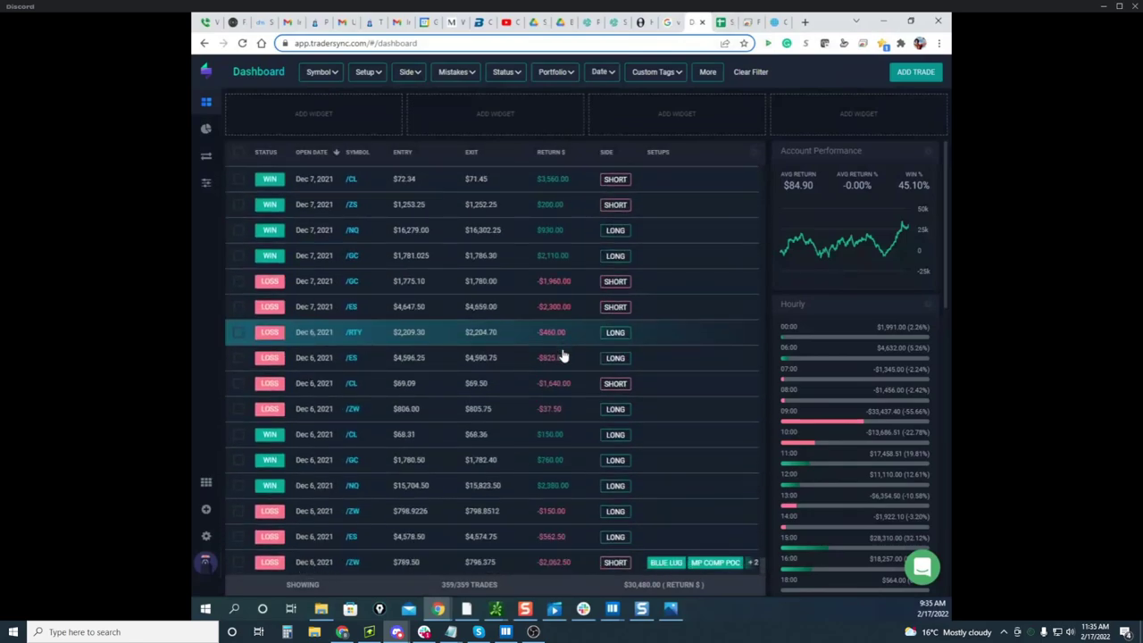
scroll(572, 352, up, 4)
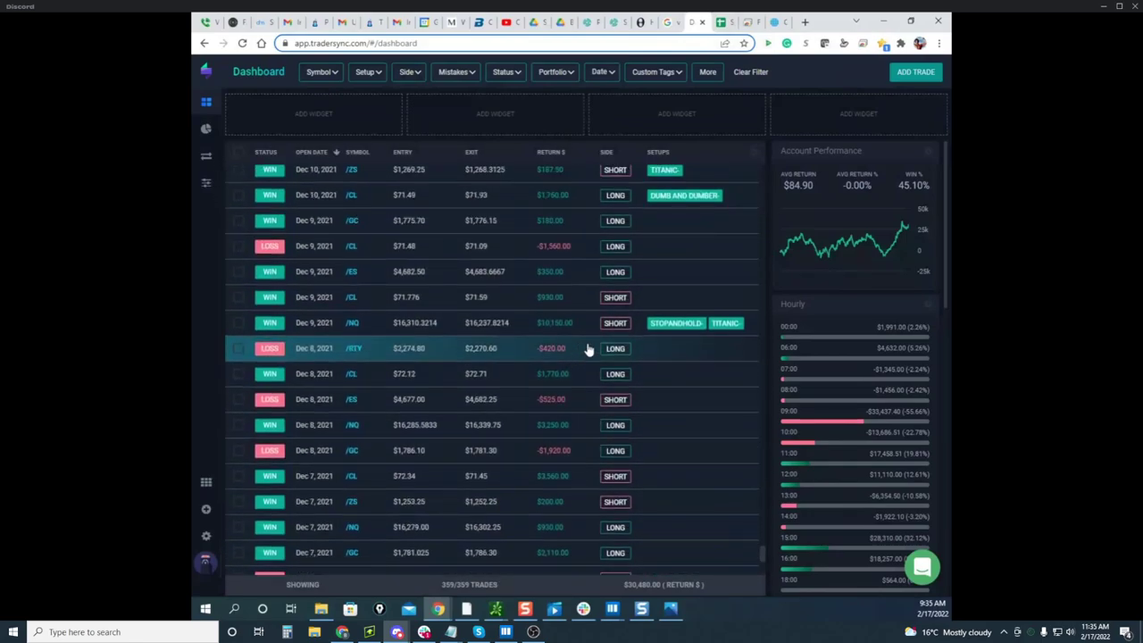
click(446, 329)
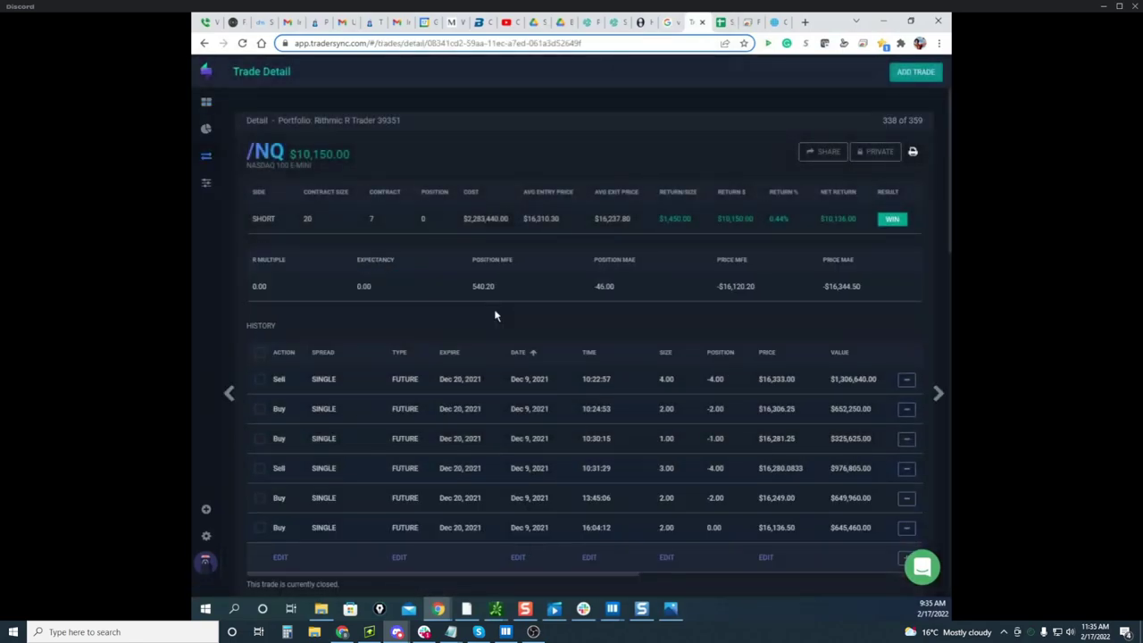
Review the /NQ trade's setup tags and price chart, and view its first saved screenshot enlarged
scroll(496, 316, down, 5)
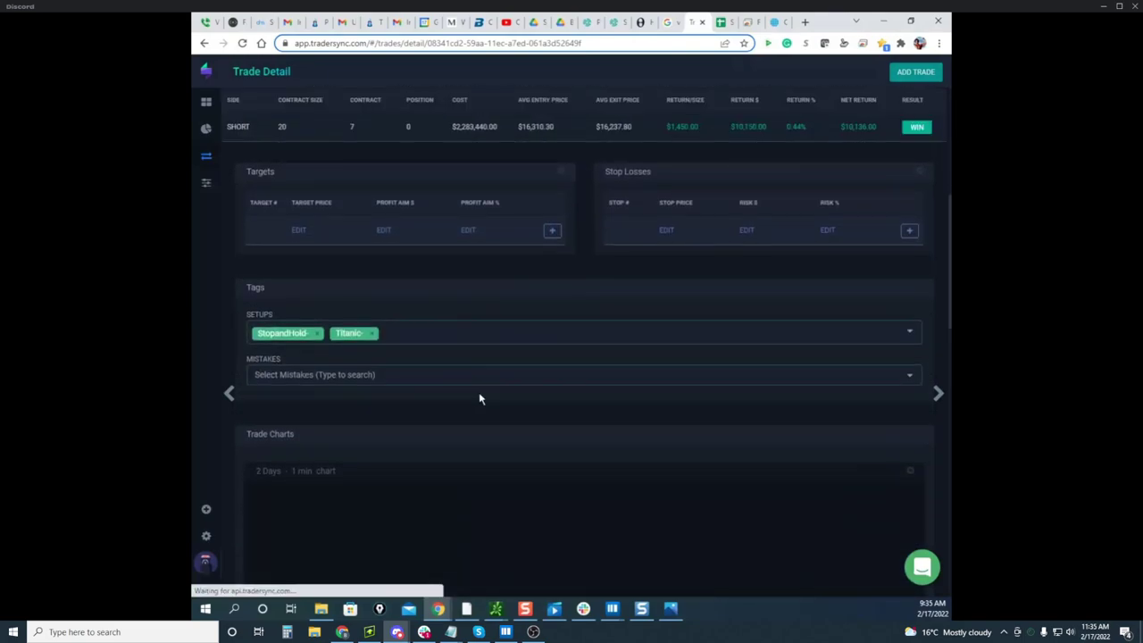
scroll(482, 398, down, 2)
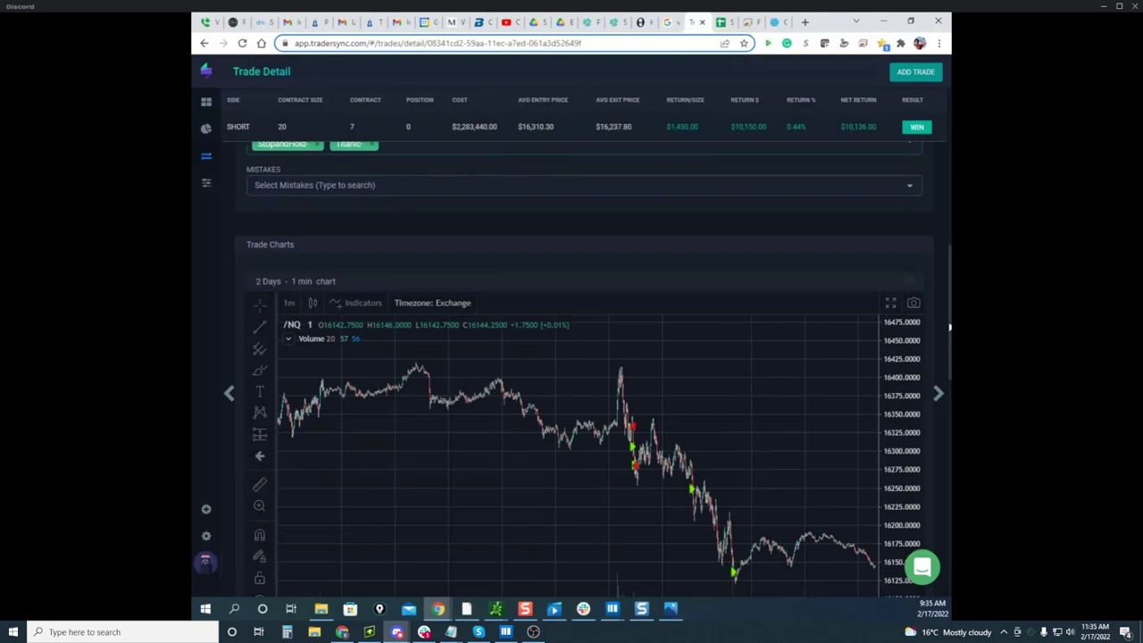
drag(949, 329, 939, 525)
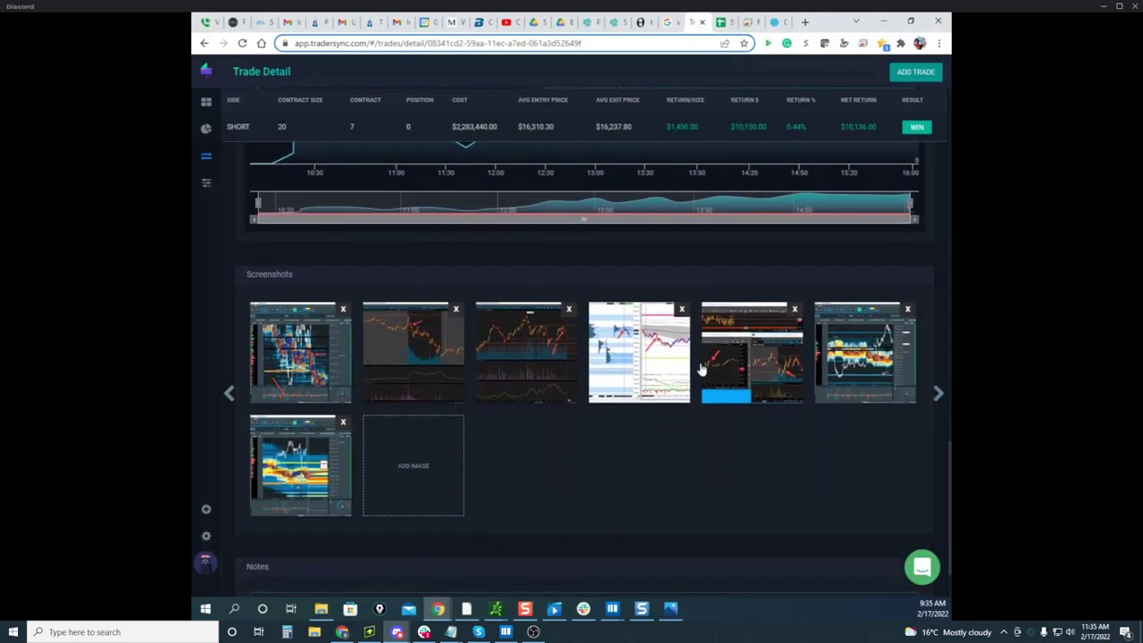
click(397, 348)
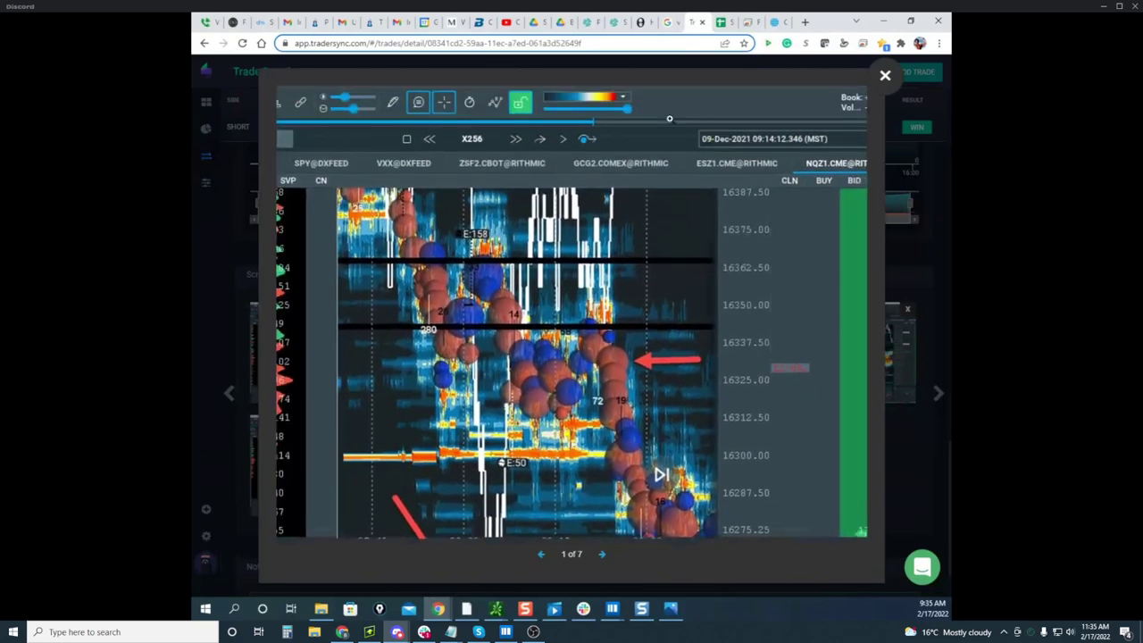
click(883, 77)
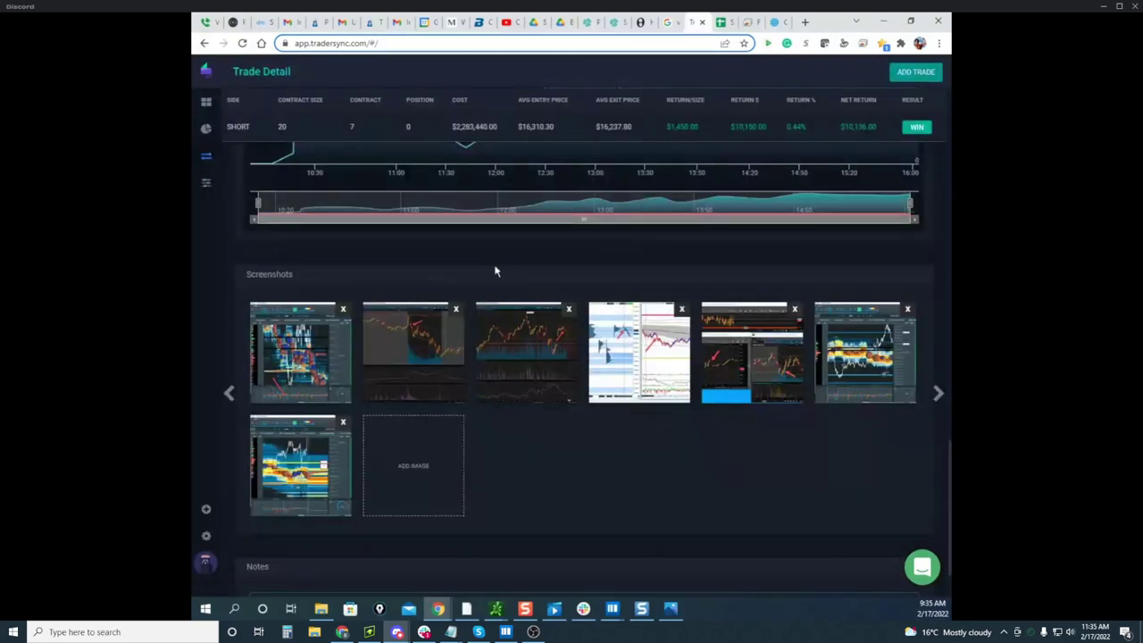
Go back over the /NQ trade's execution history, the entry and exit markers on its chart, and its notes
scroll(522, 264, up, 15)
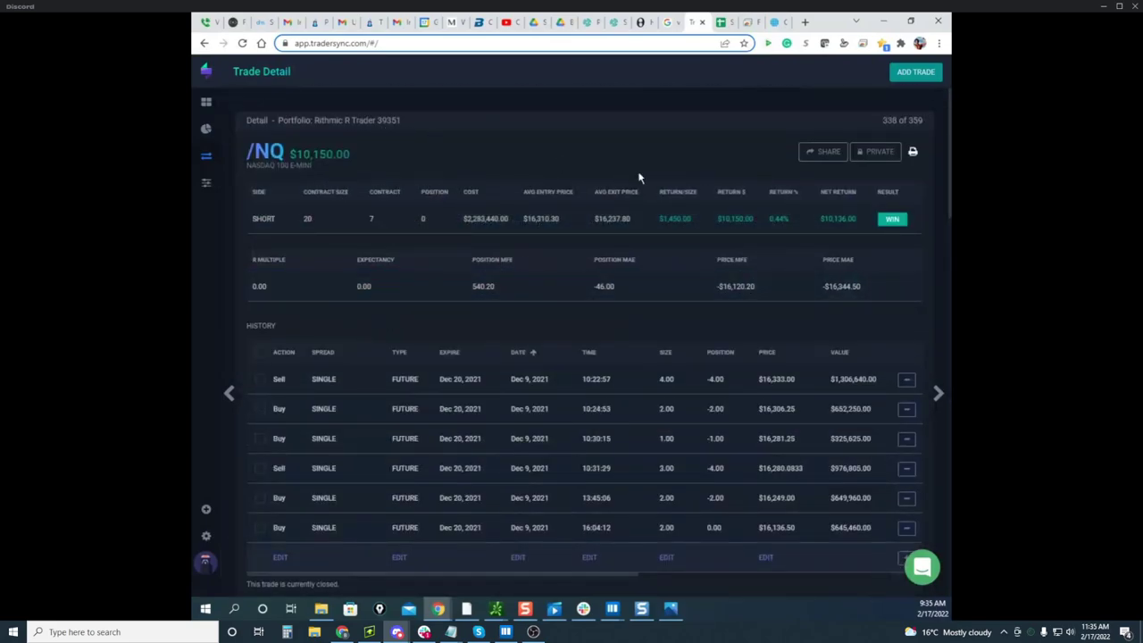
scroll(536, 179, down, 5)
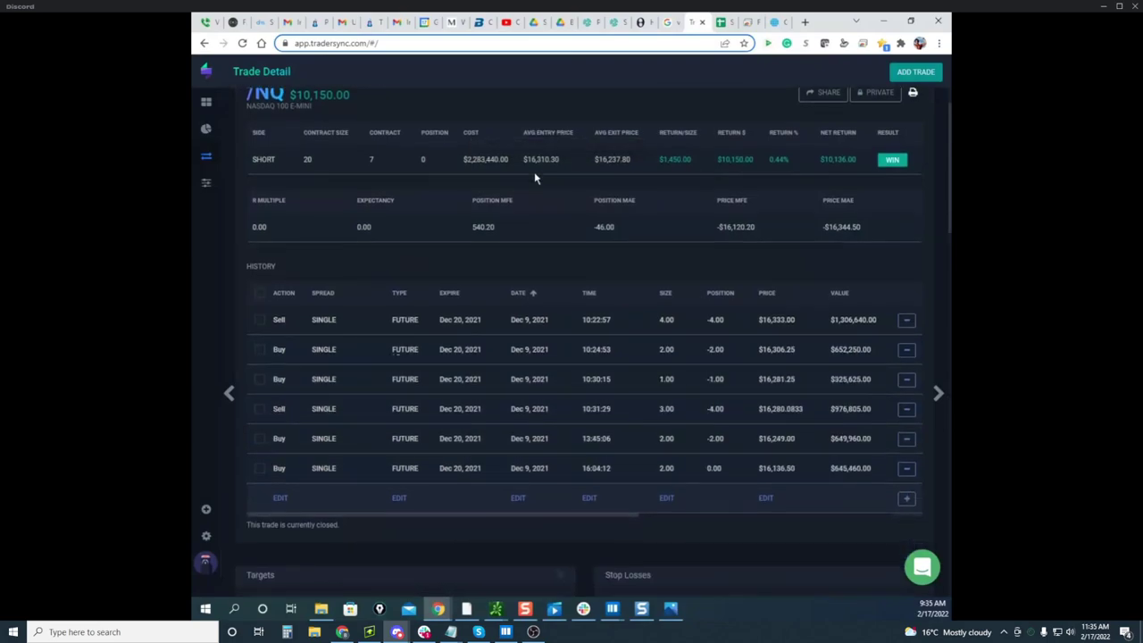
scroll(534, 177, down, 4)
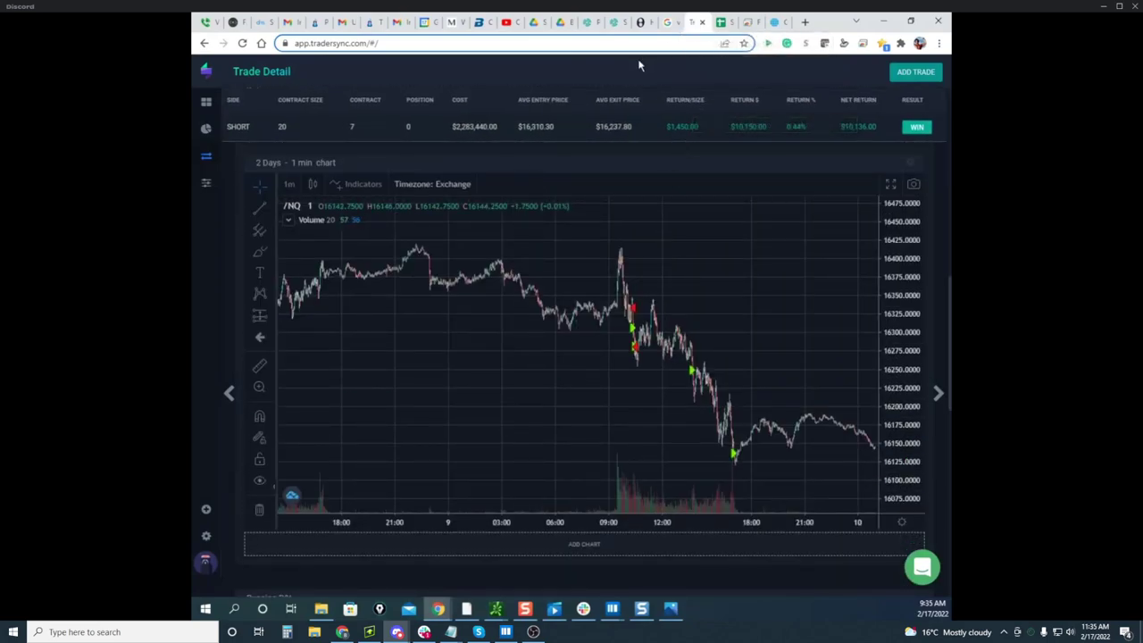
scroll(556, 268, down, 1)
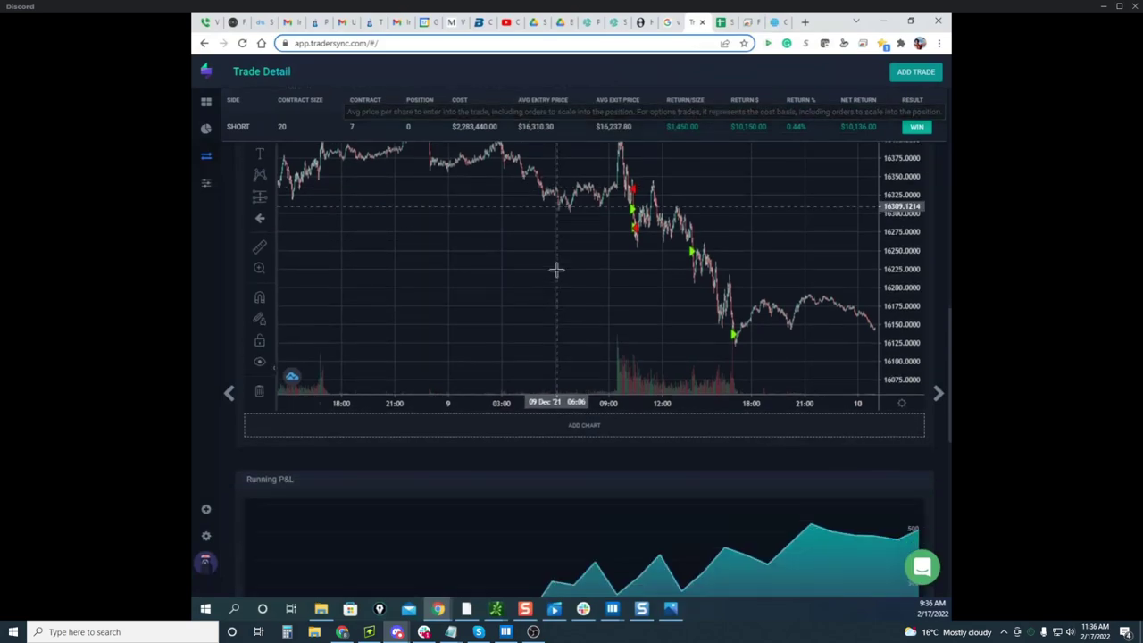
scroll(561, 268, down, 5)
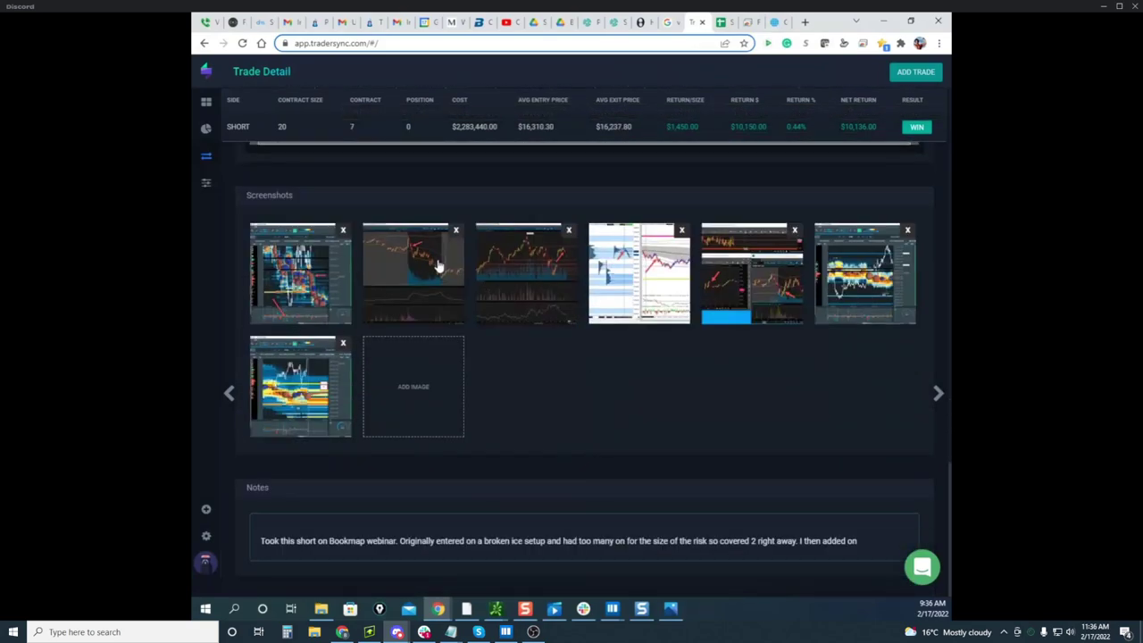
View the second and fourth saved screenshots of the /NQ trade enlarged, studying the VWAP and market profile charts
click(449, 270)
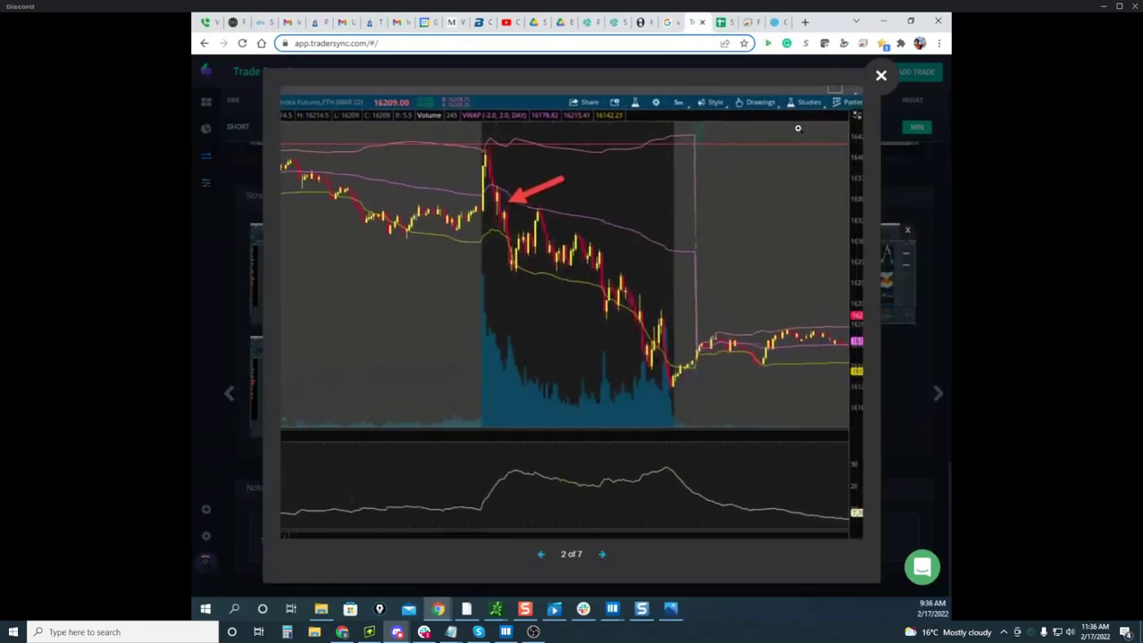
click(881, 75)
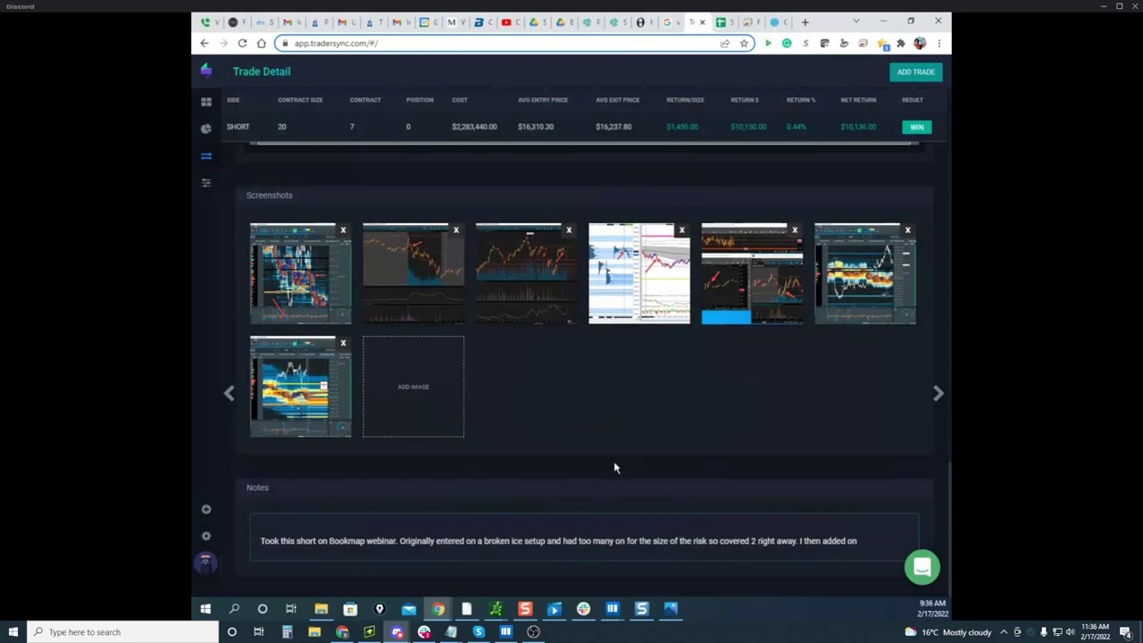
click(676, 266)
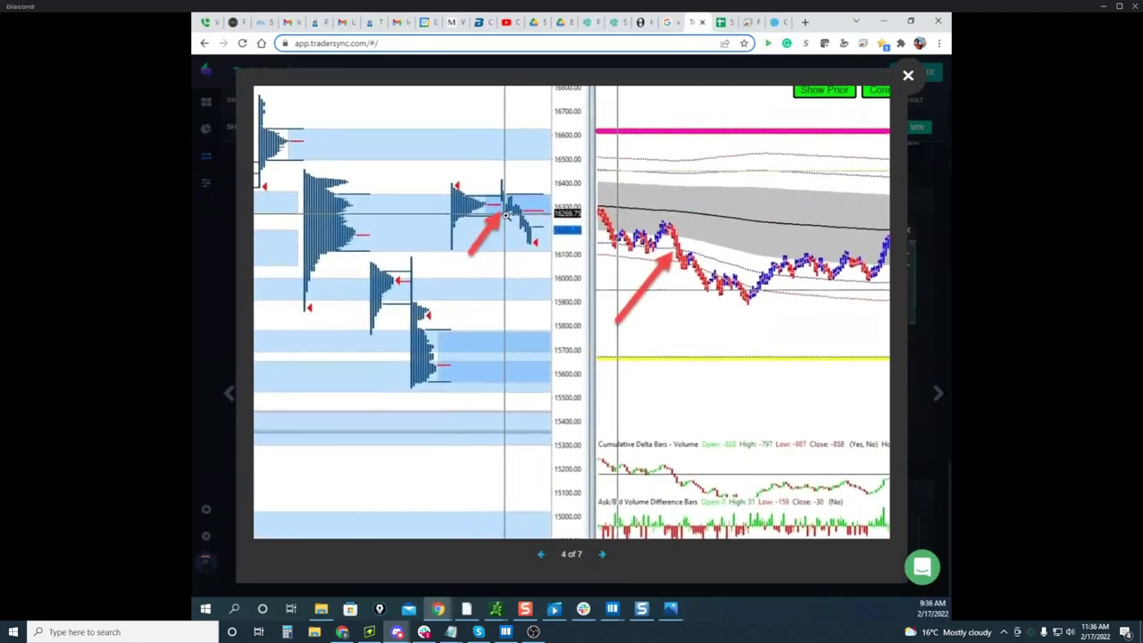
click(914, 77)
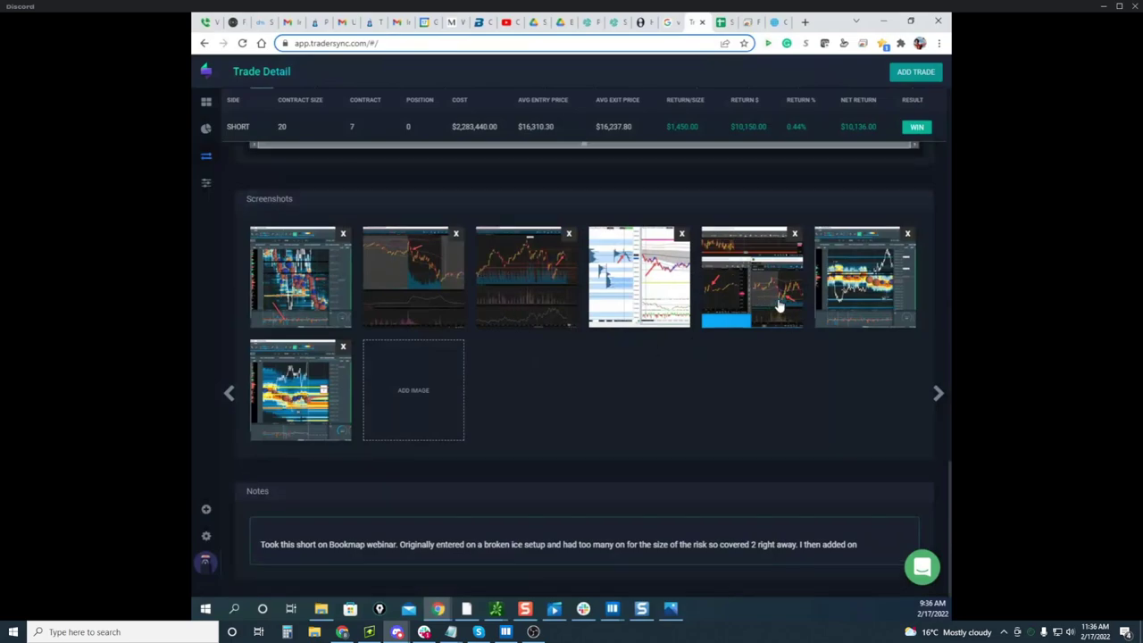
Return from the /NQ trade to the dashboard and look through the trade list from Feb 16 back to late January 2022
scroll(784, 308, up, 15)
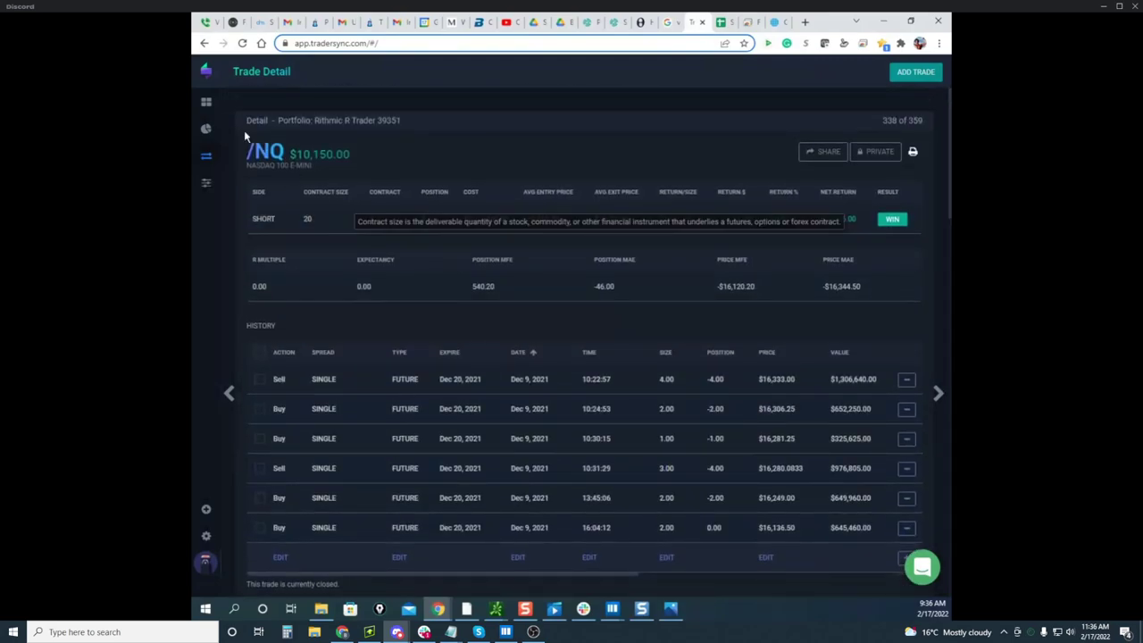
click(239, 104)
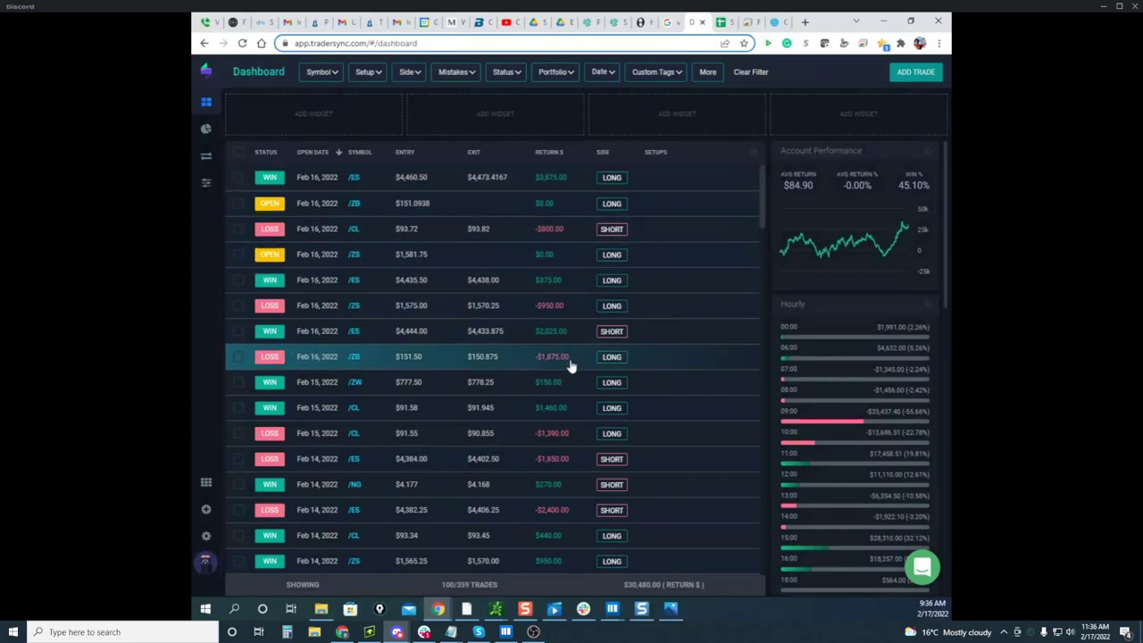
scroll(571, 368, down, 1)
scroll(571, 369, down, 5)
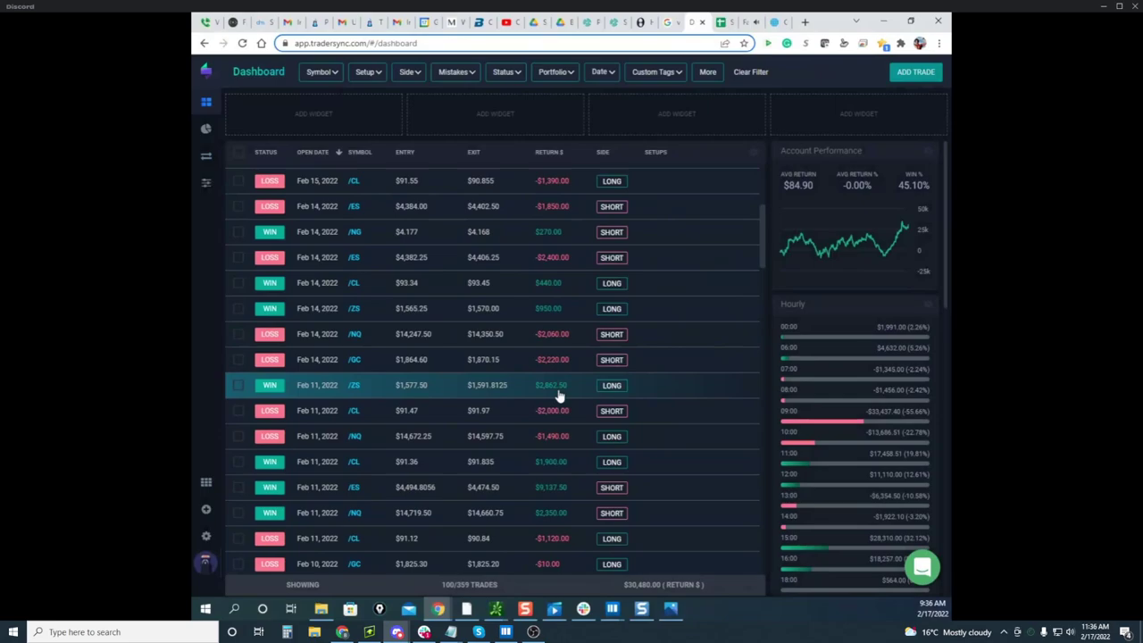
scroll(559, 395, up, 5)
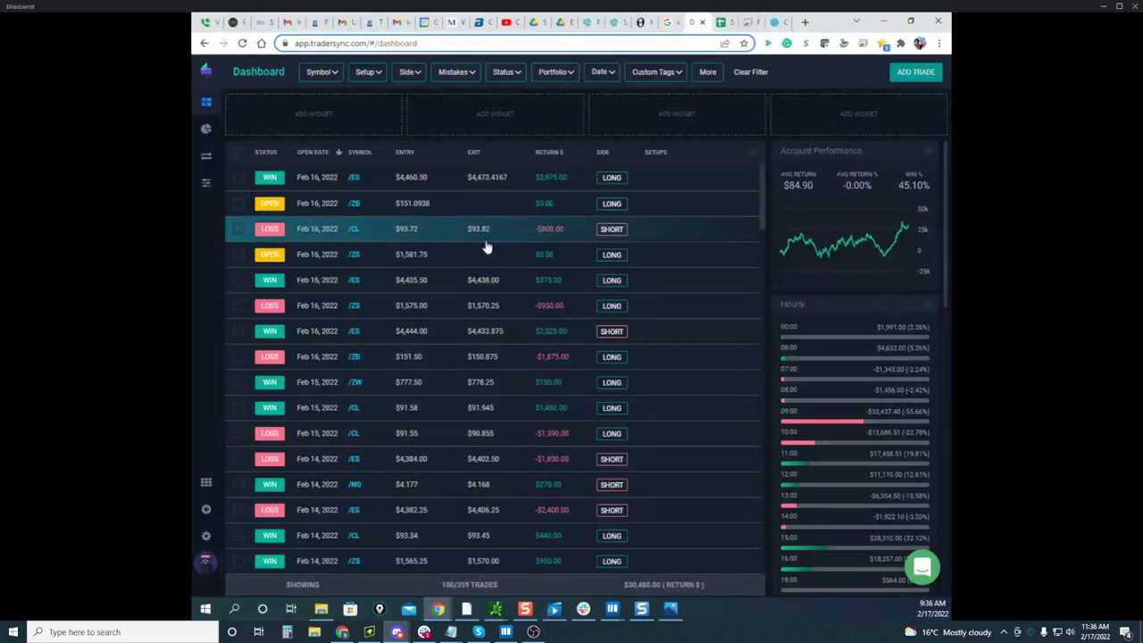
scroll(485, 248, down, 5)
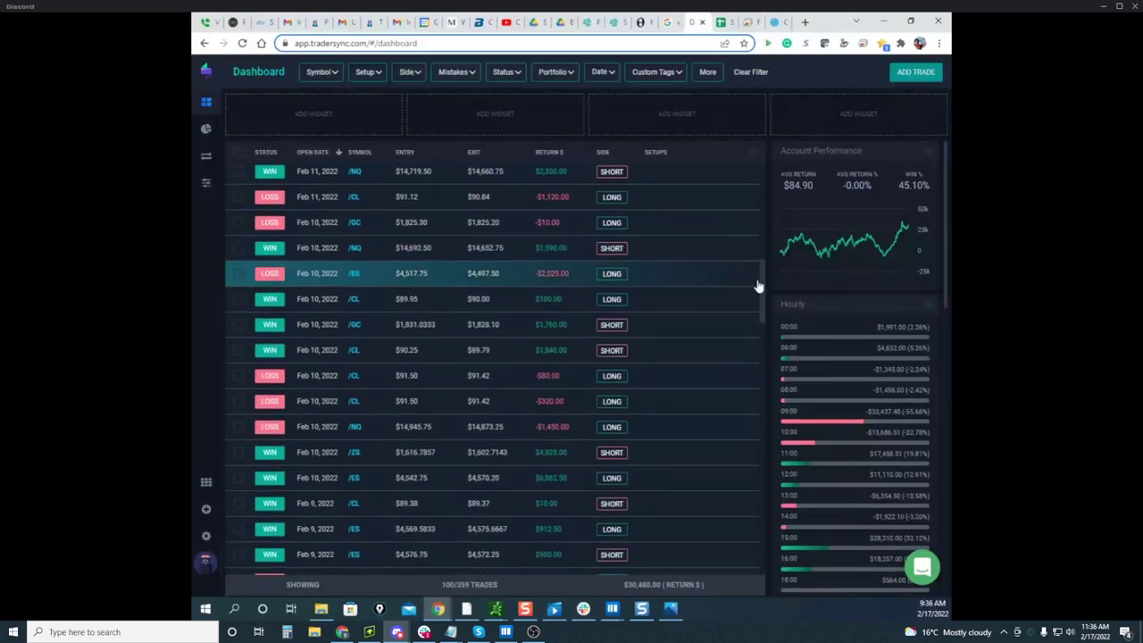
drag(758, 286, 760, 541)
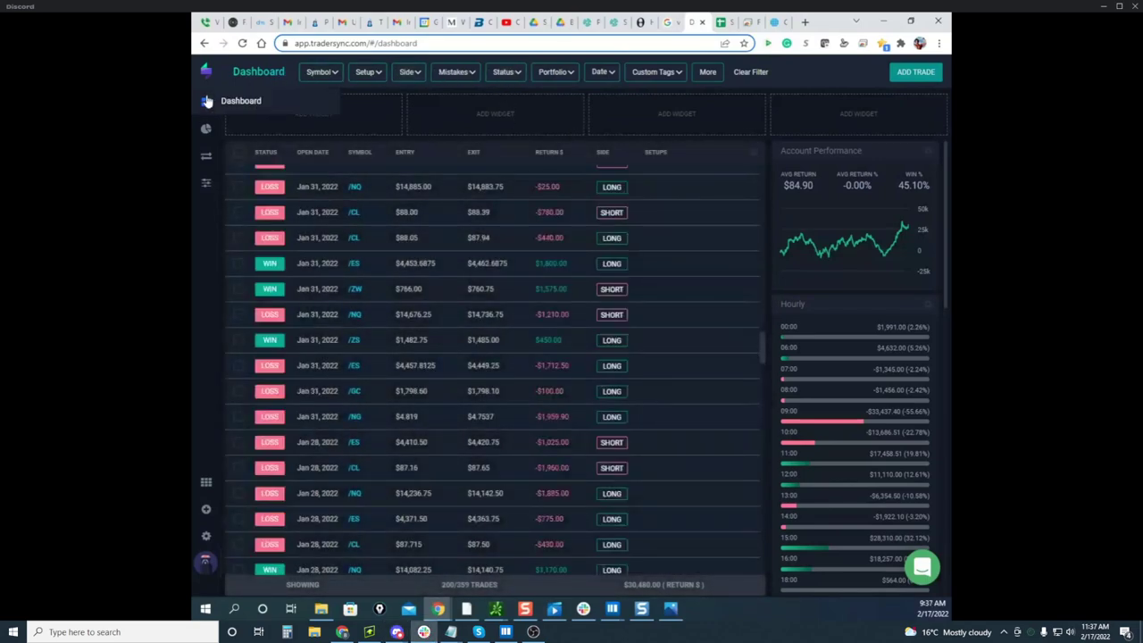
Review the Setups performance report, and minimize the browser to get back to the E-mini S&P 500 heatmap
mouse_move(206, 130)
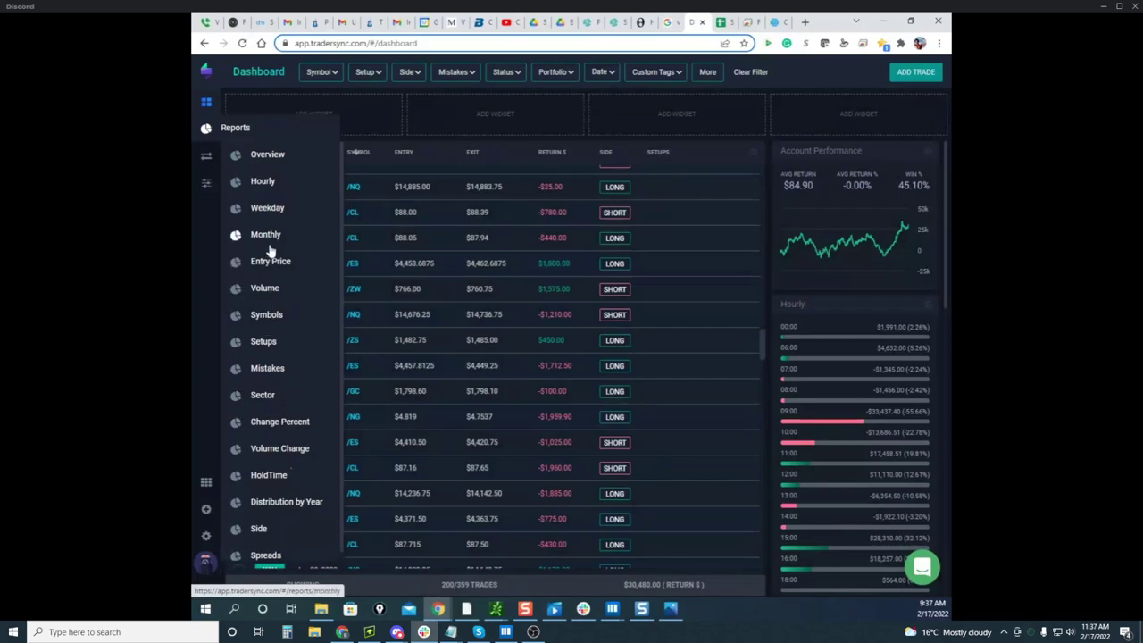
click(263, 342)
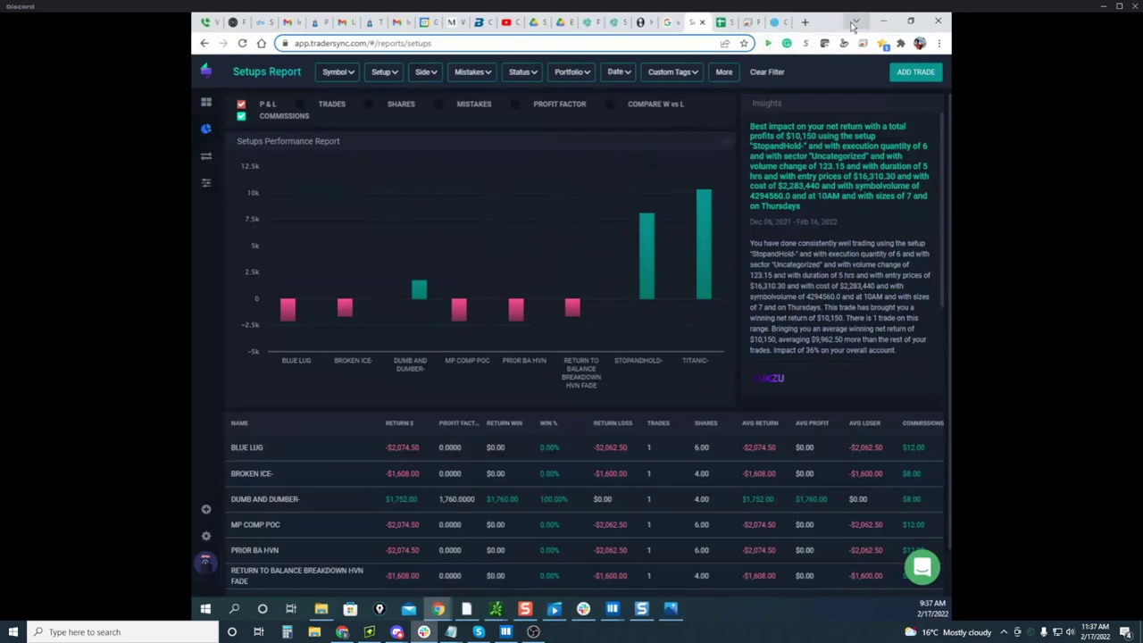
click(882, 19)
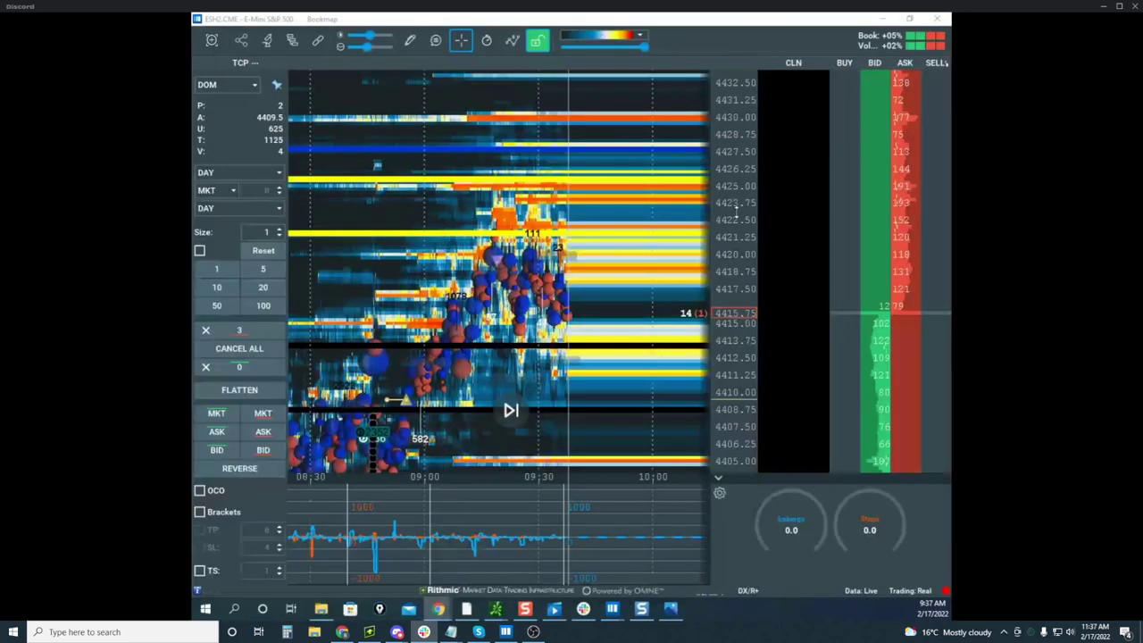
Widen the E-mini S&P 500 price range, and bring the CLH2 crude oil heatmap onto this screen maximized with its price scale adjusted
scroll(735, 217, down, 2)
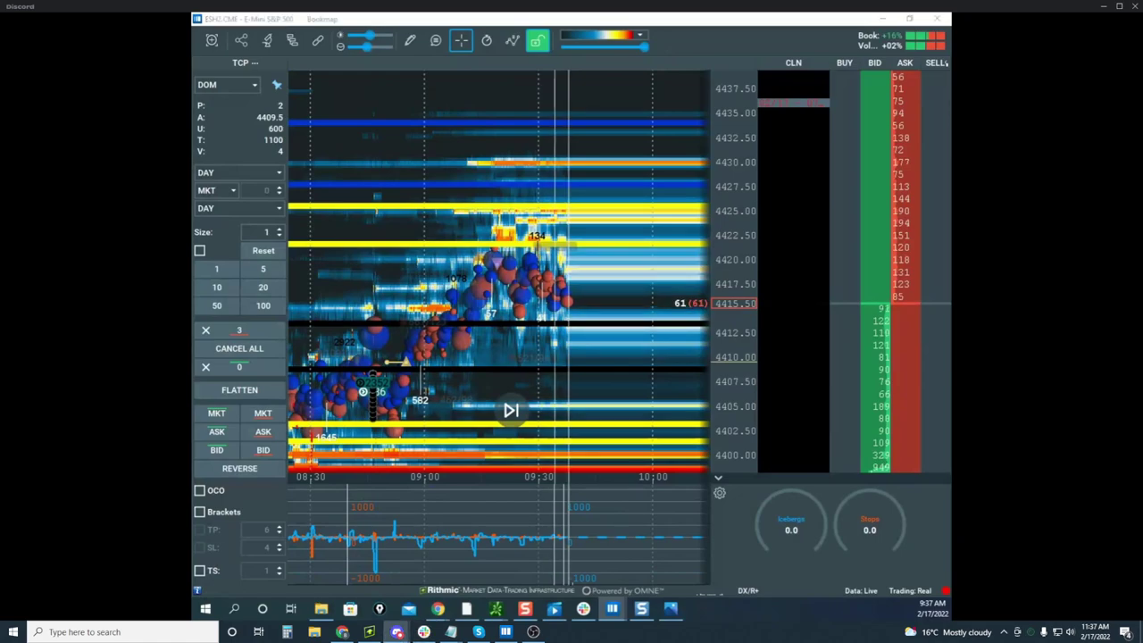
drag(193, 188, 528, 61)
scroll(498, 227, down, 3)
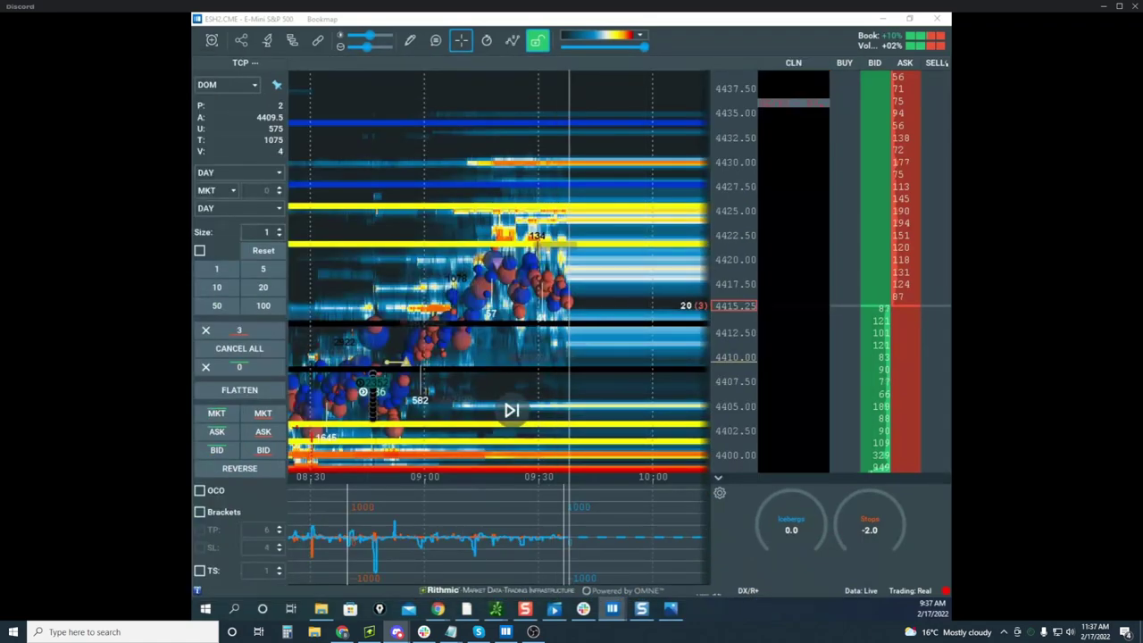
drag(554, 12, 620, 102)
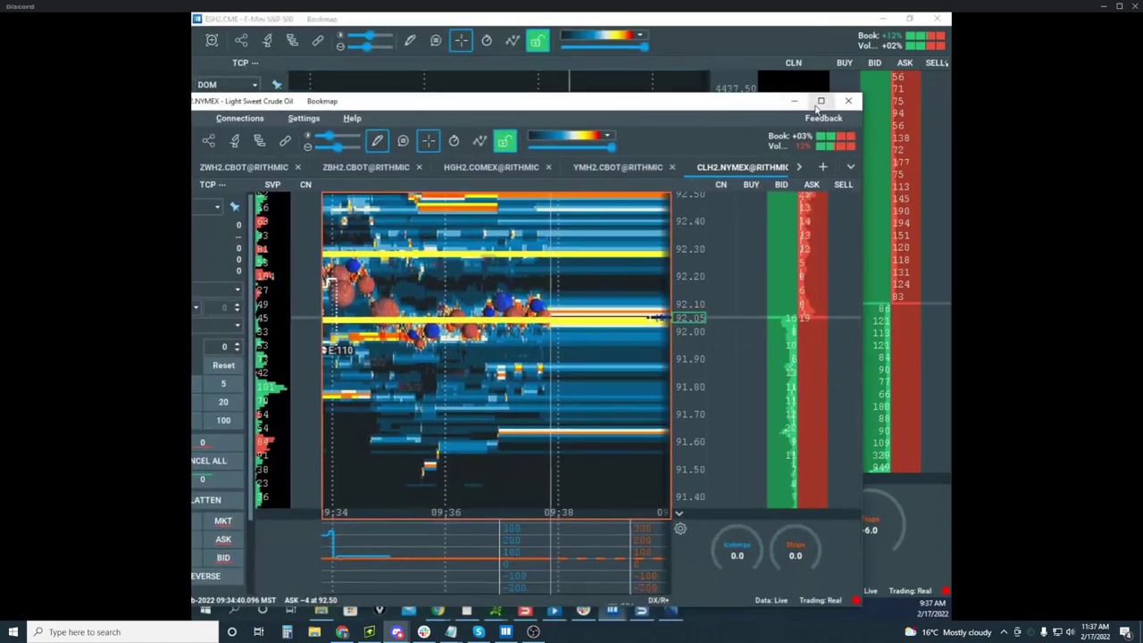
click(817, 103)
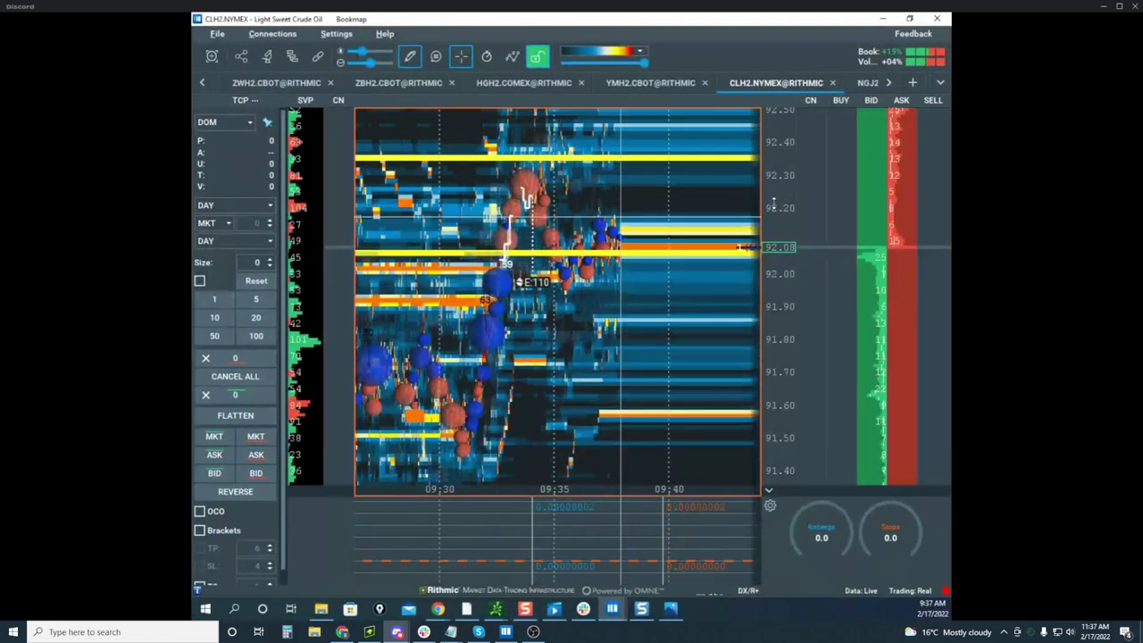
drag(774, 205, 774, 234)
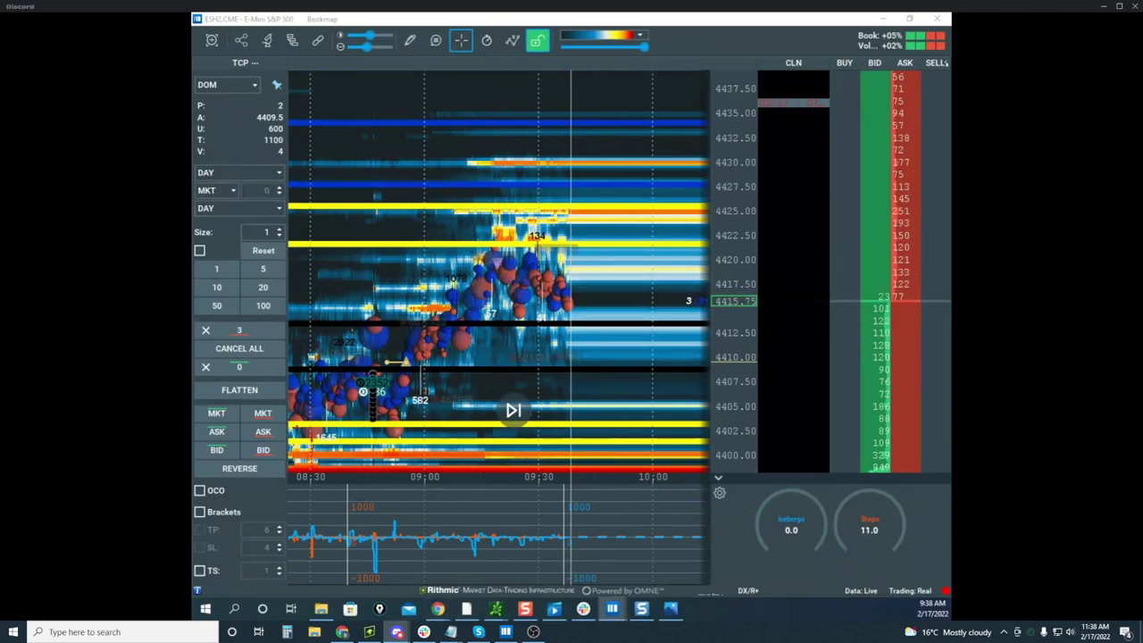
Bring the E-mini Nasdaq-100 heatmap over the S&P 500 one, zoom out its time range, and move it away again
drag(18, 123, 830, 86)
drag(677, 271, 659, 275)
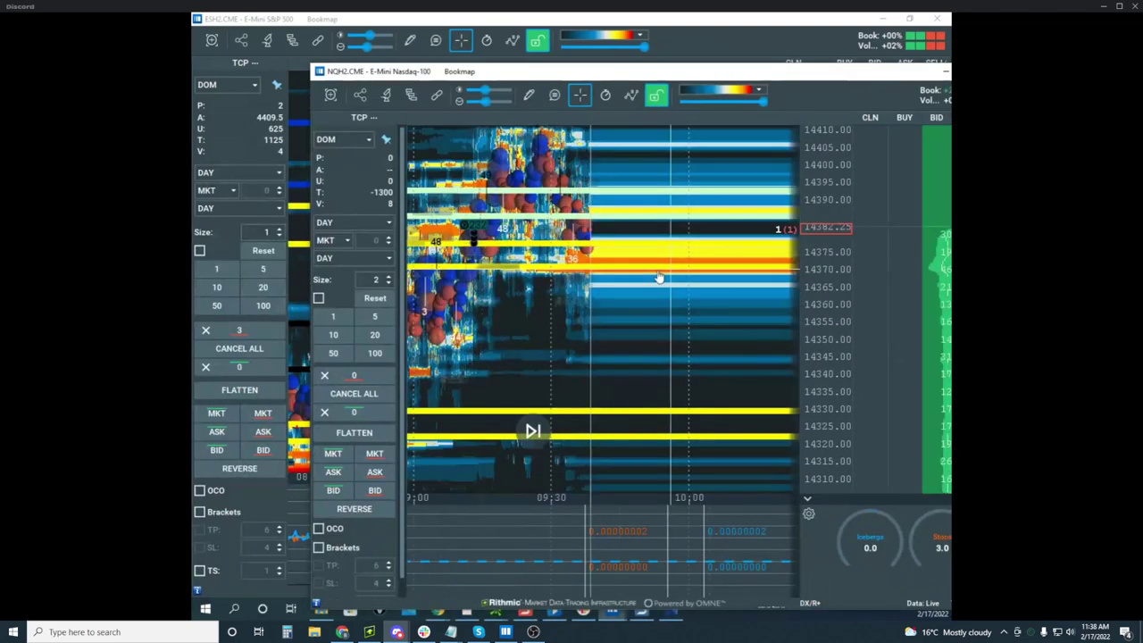
scroll(658, 272, down, 3)
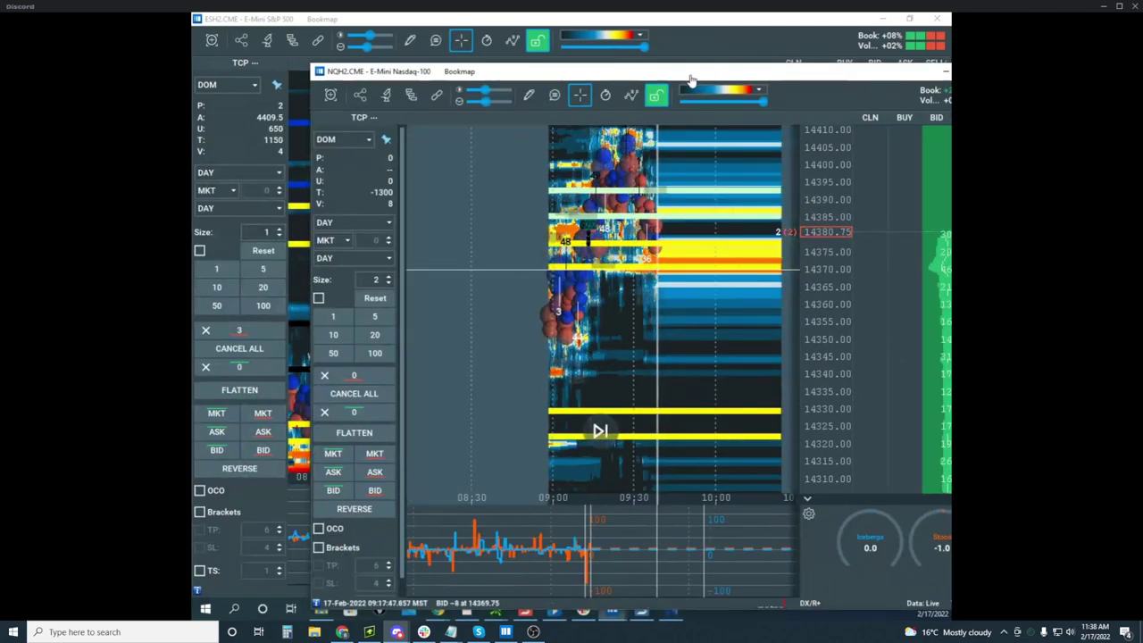
drag(690, 80, 351, 258)
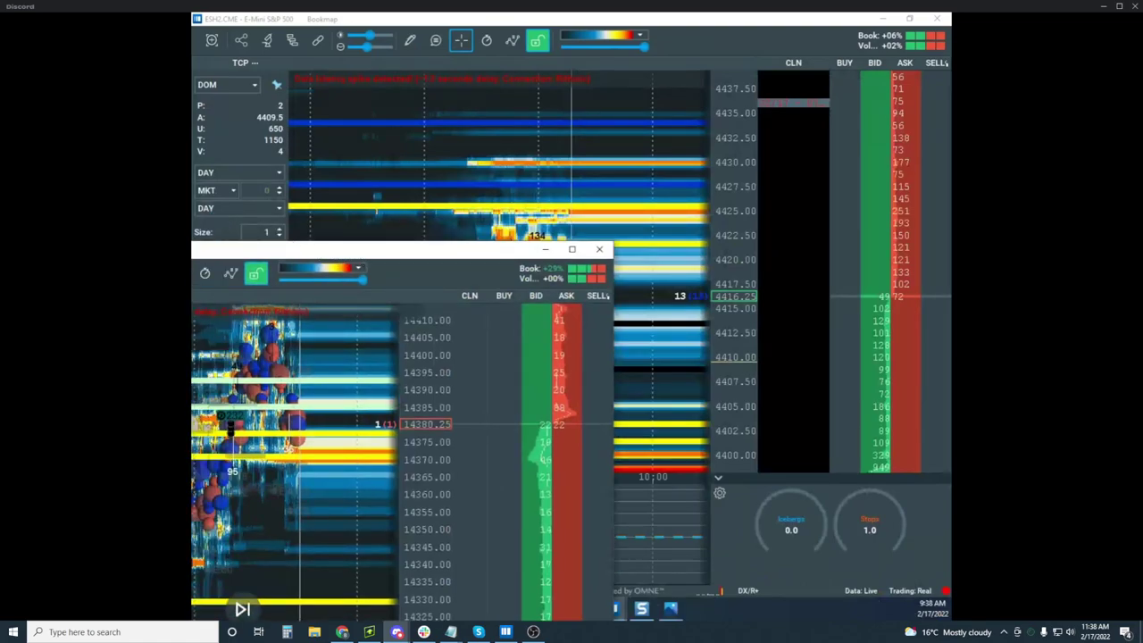
click(935, 18)
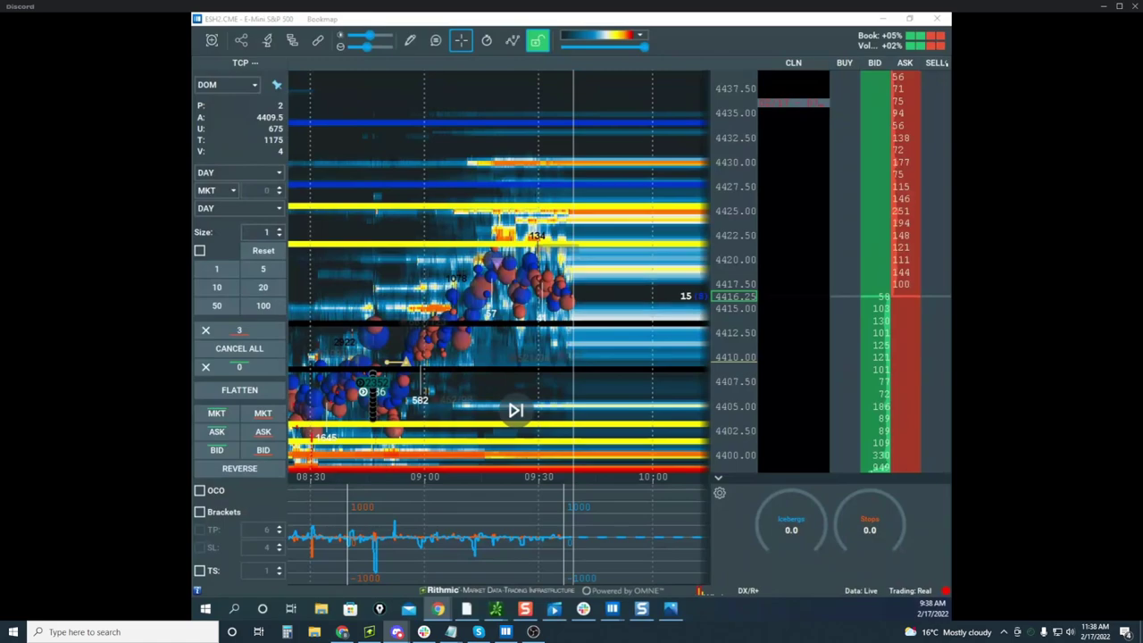
Rescale the E-mini S&P 500 heatmap's price axis to examine the liquidity between about 4400 and 4437
drag(716, 226, 715, 212)
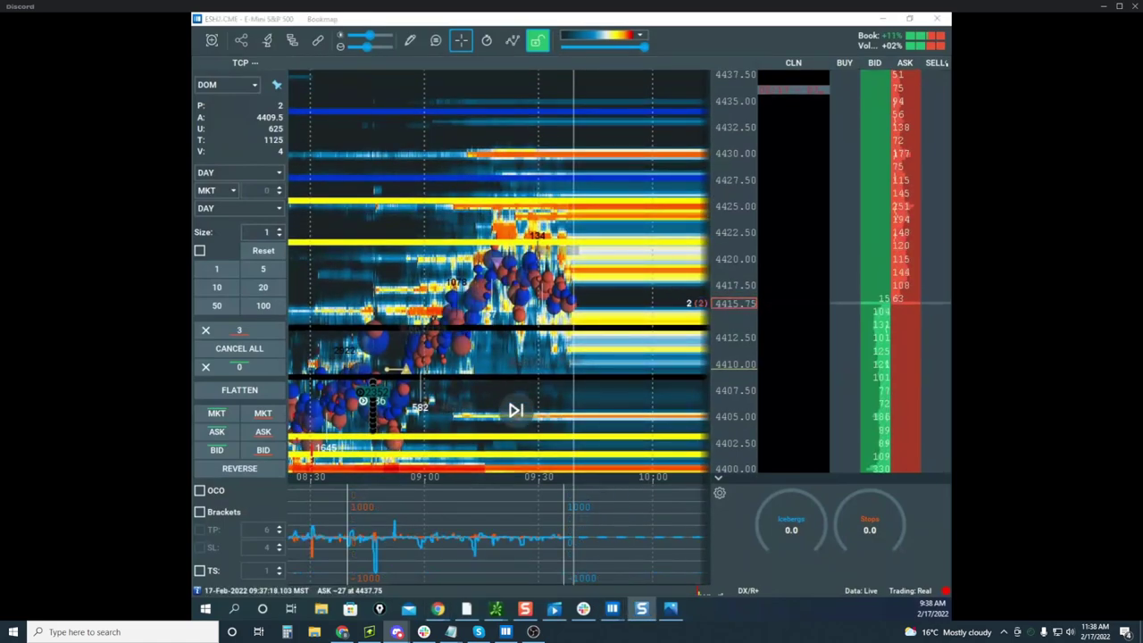
drag(736, 168, 731, 174)
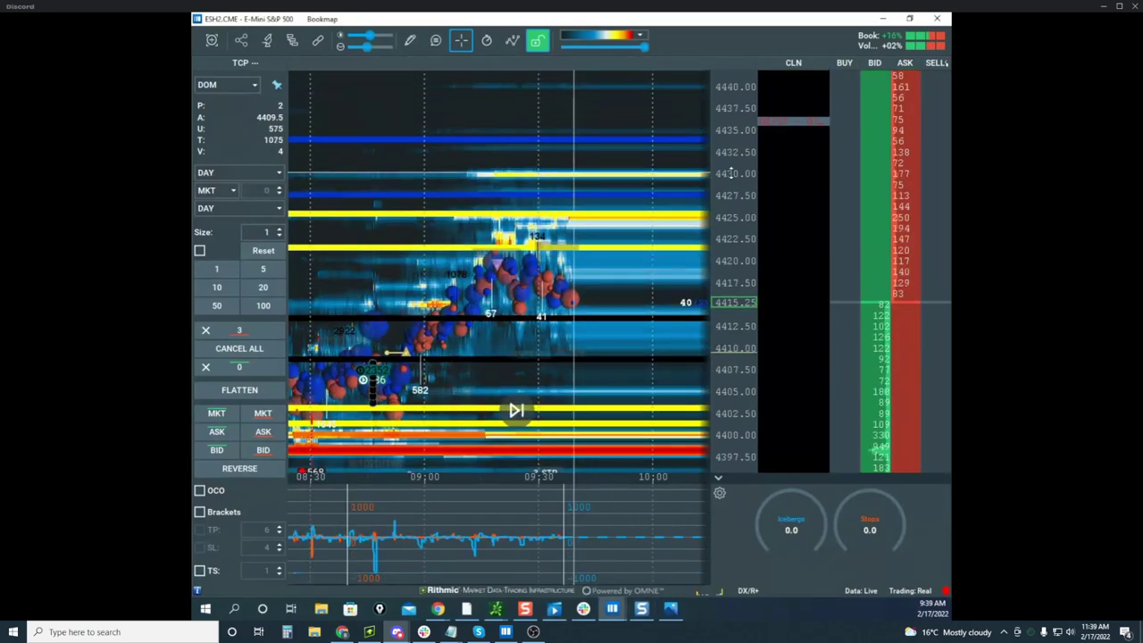
drag(730, 173, 733, 168)
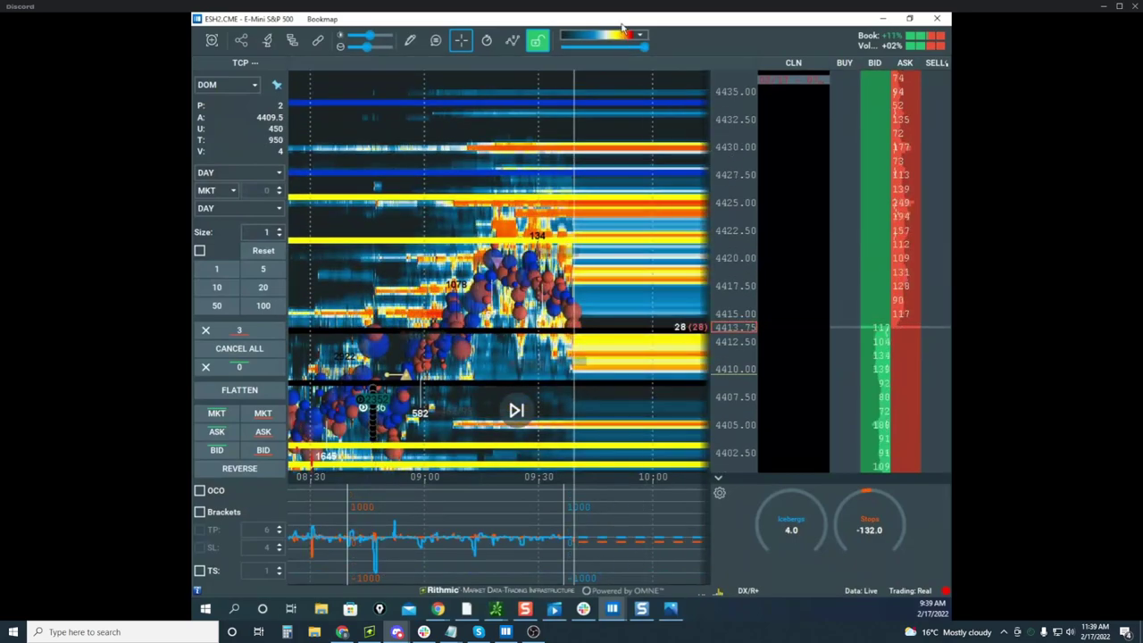
Move the E-mini S&P 500 heatmap and the /CL and /RTY thinkorswim charts off this screen
drag(541, 18, 195, 286)
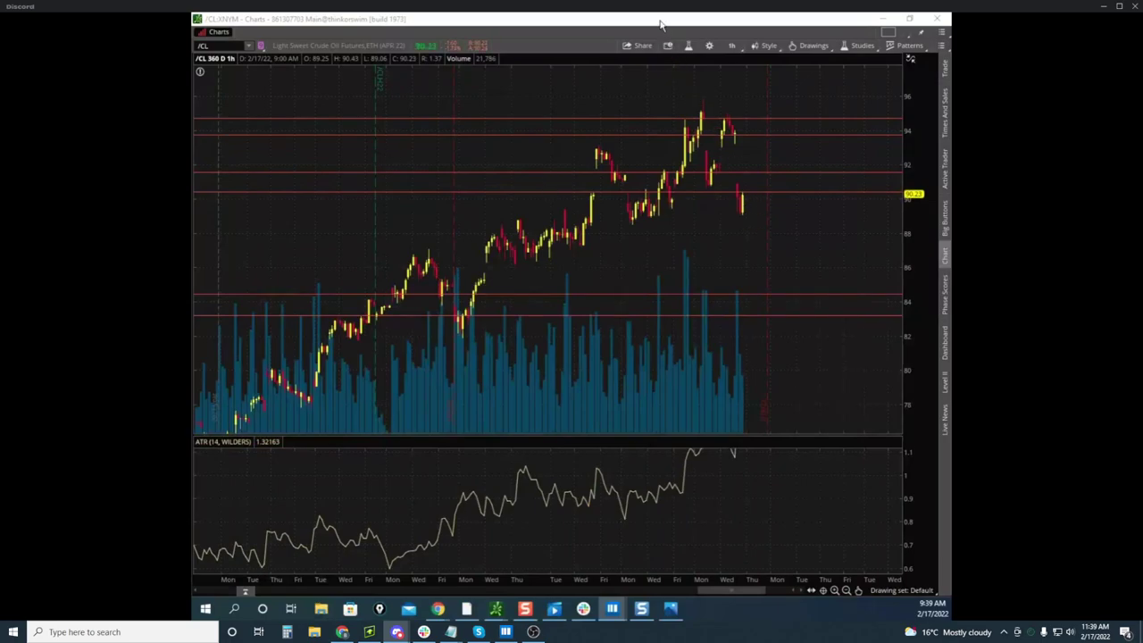
drag(661, 24, 194, 36)
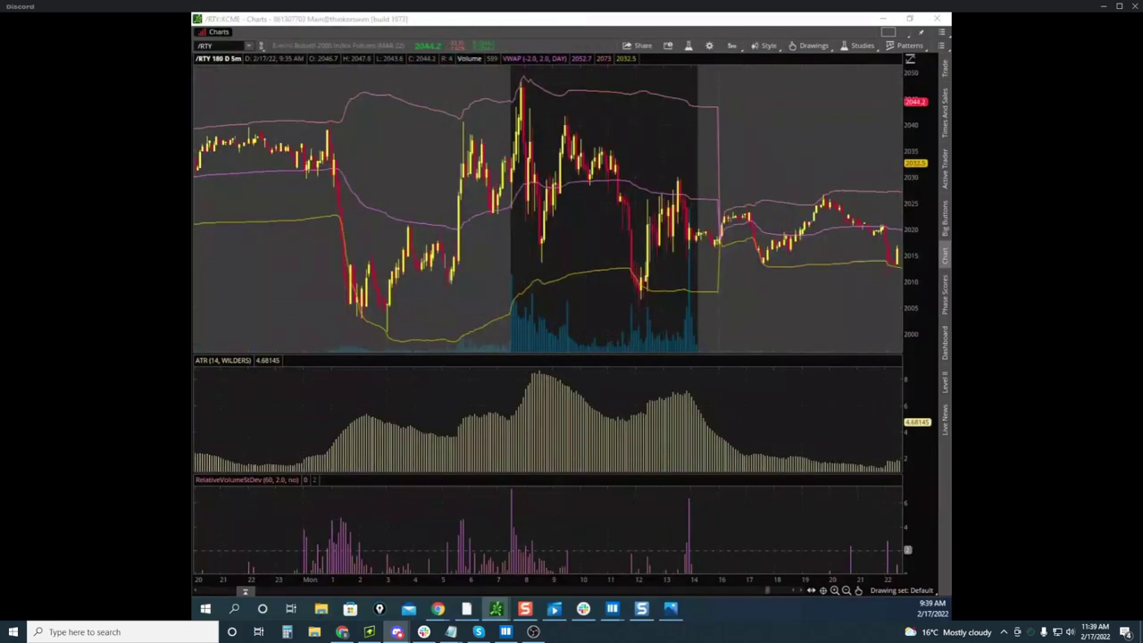
drag(579, 27, 194, 116)
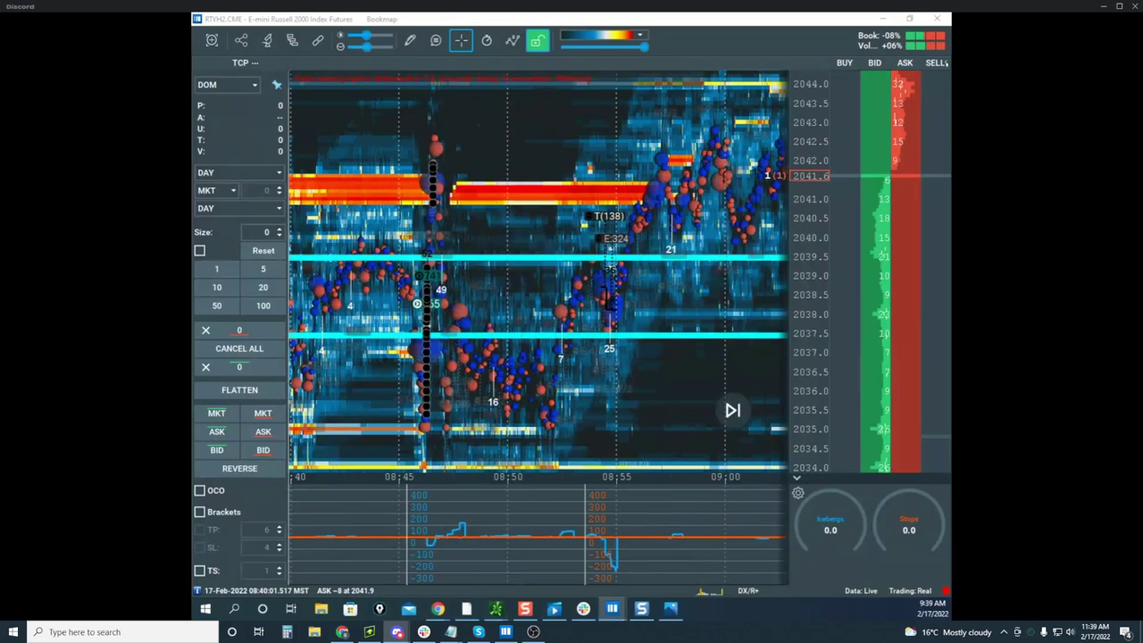
Study the E-mini Russell 2000 heatmap from about 08:45 up to the current price, over a wider time range
drag(627, 190, 463, 186)
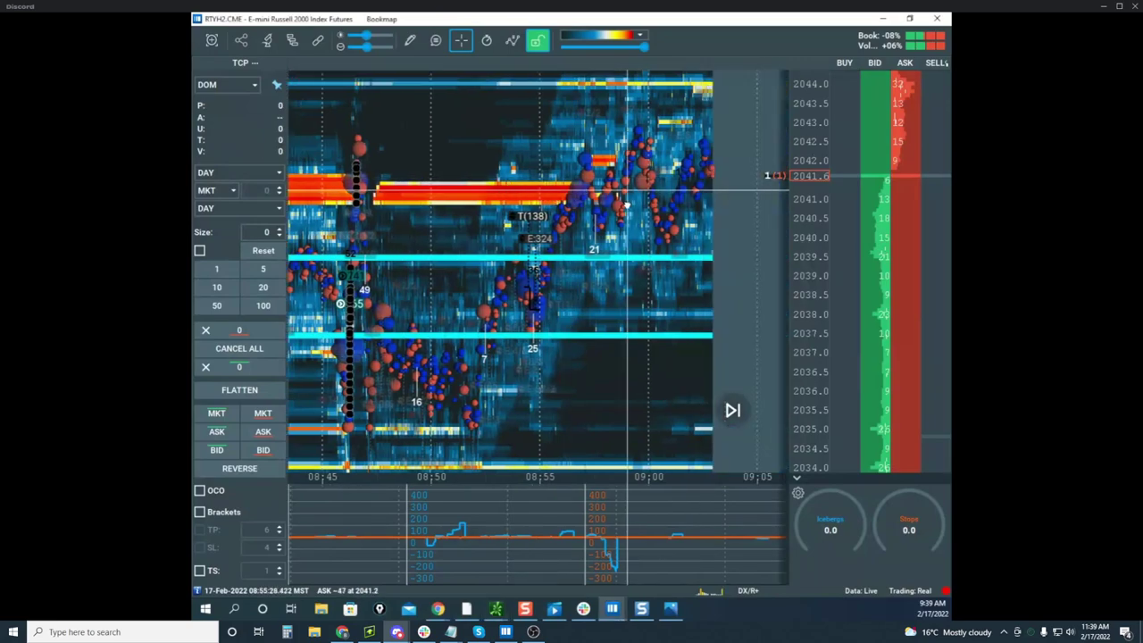
drag(627, 205, 554, 203)
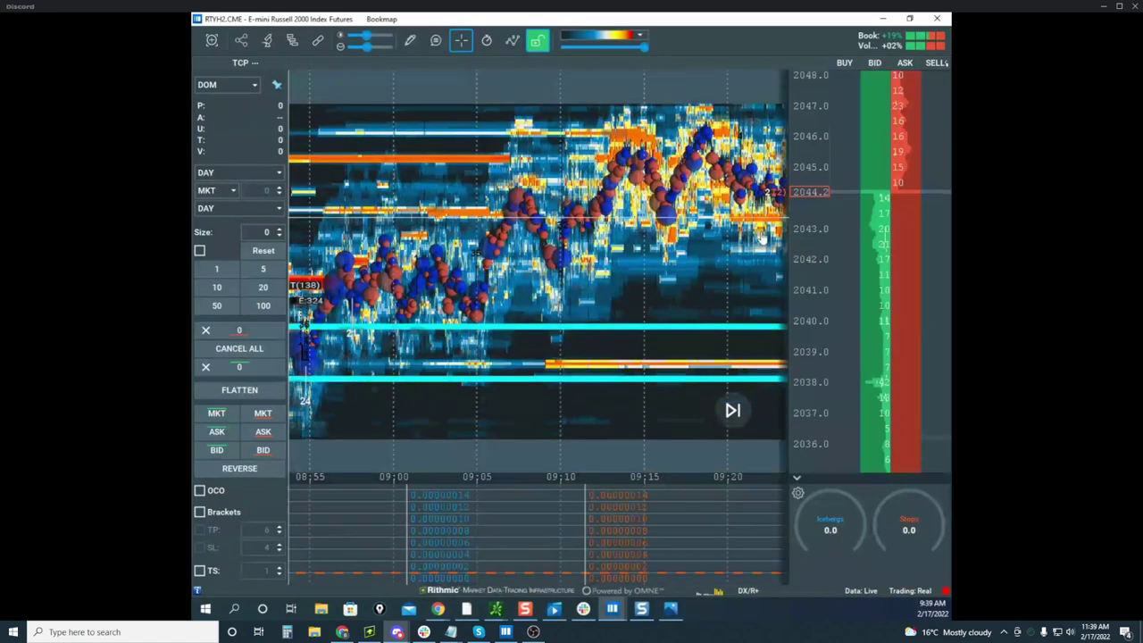
scroll(612, 244, down, 4)
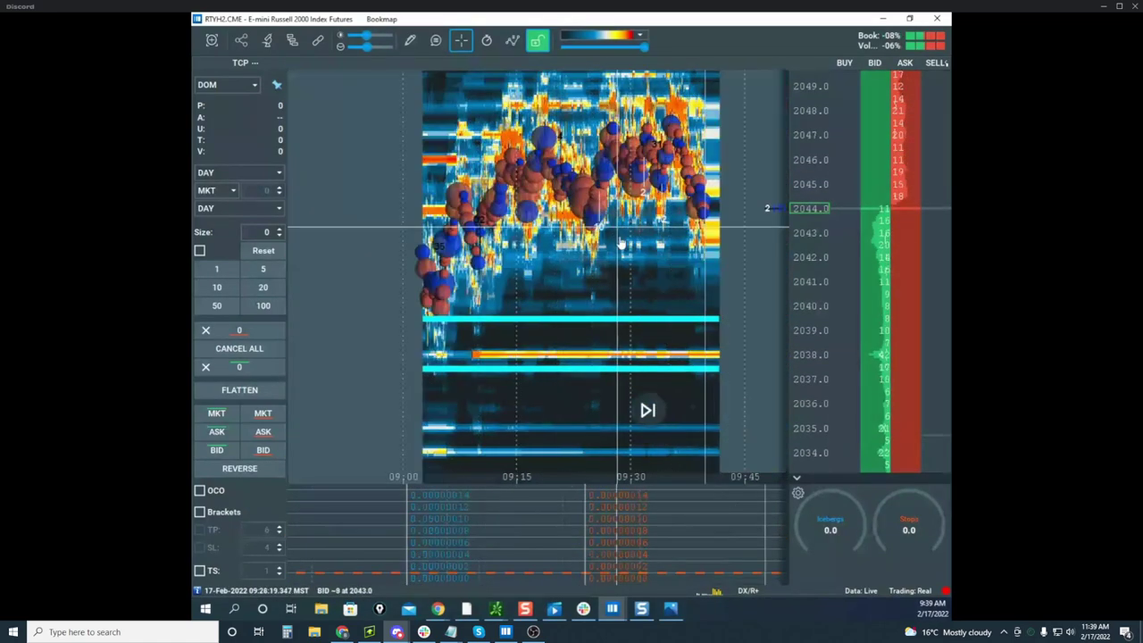
drag(646, 256, 582, 260)
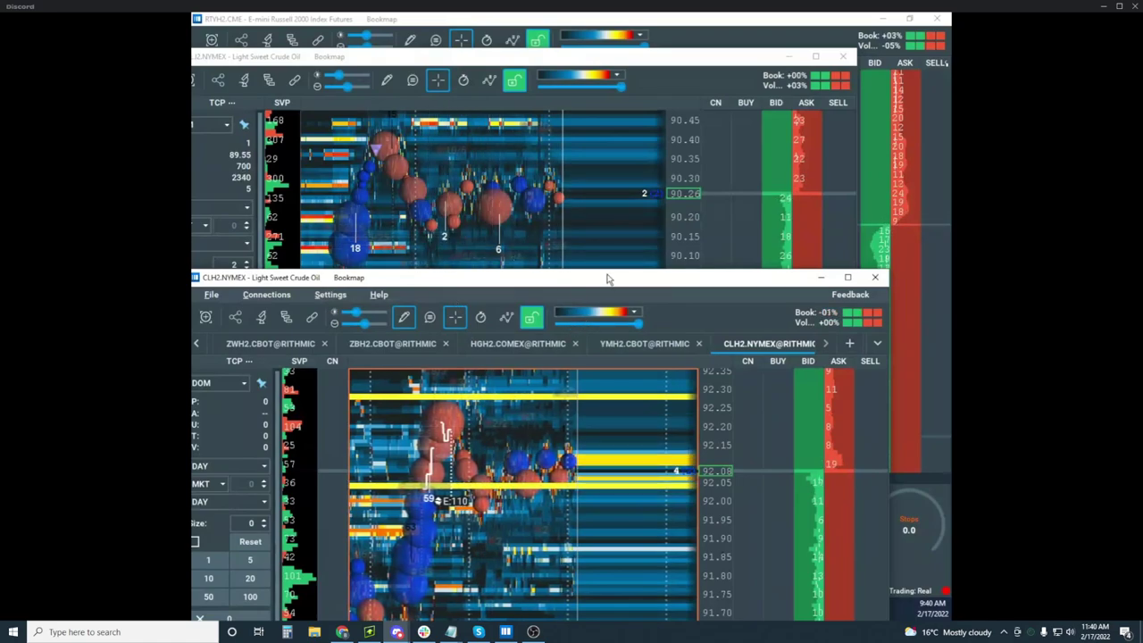
Clear the two crude oil heatmaps and the Russell 2000 heatmap off this screen, and bring the E-mini S&P 500 heatmap back
drag(609, 280, 669, 12)
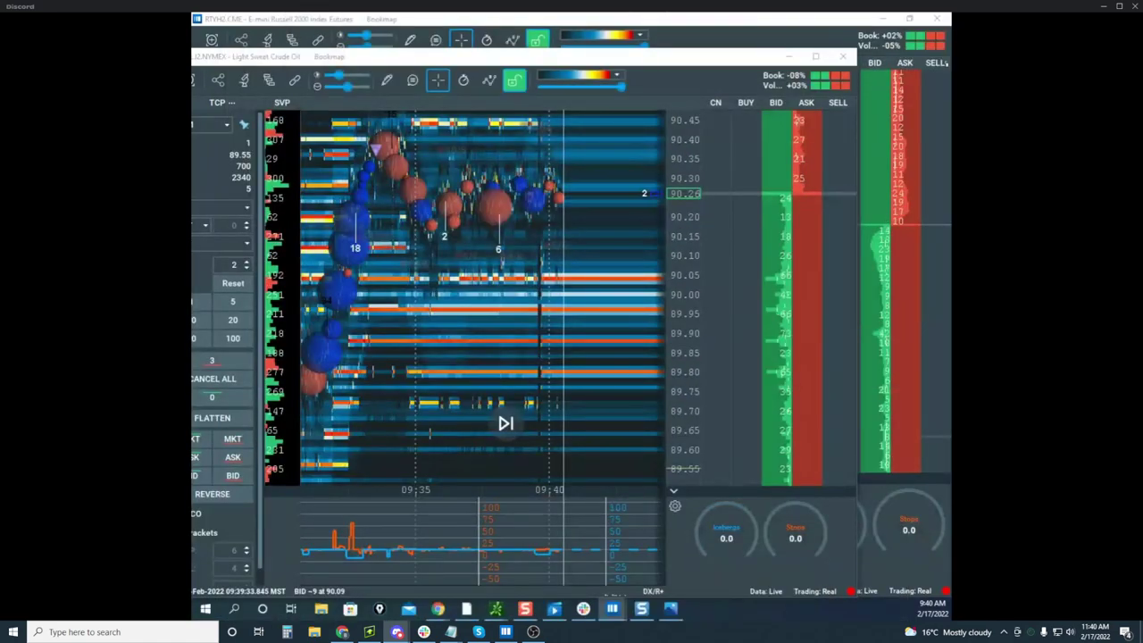
drag(699, 57, 194, 192)
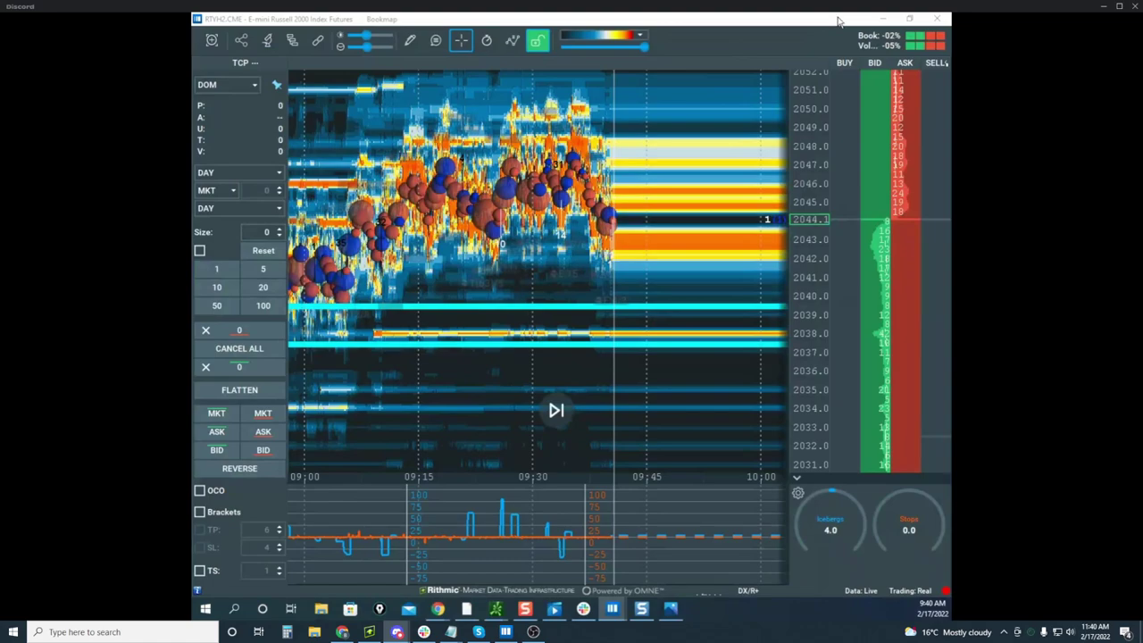
scroll(810, 171, down, 1)
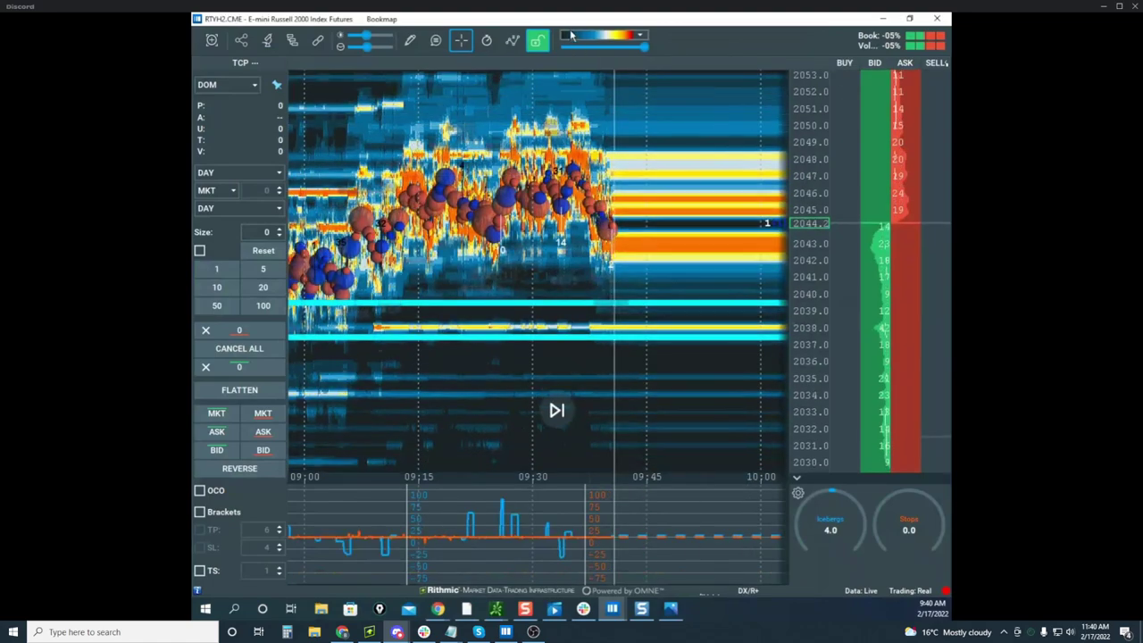
drag(589, 19, 60, 105)
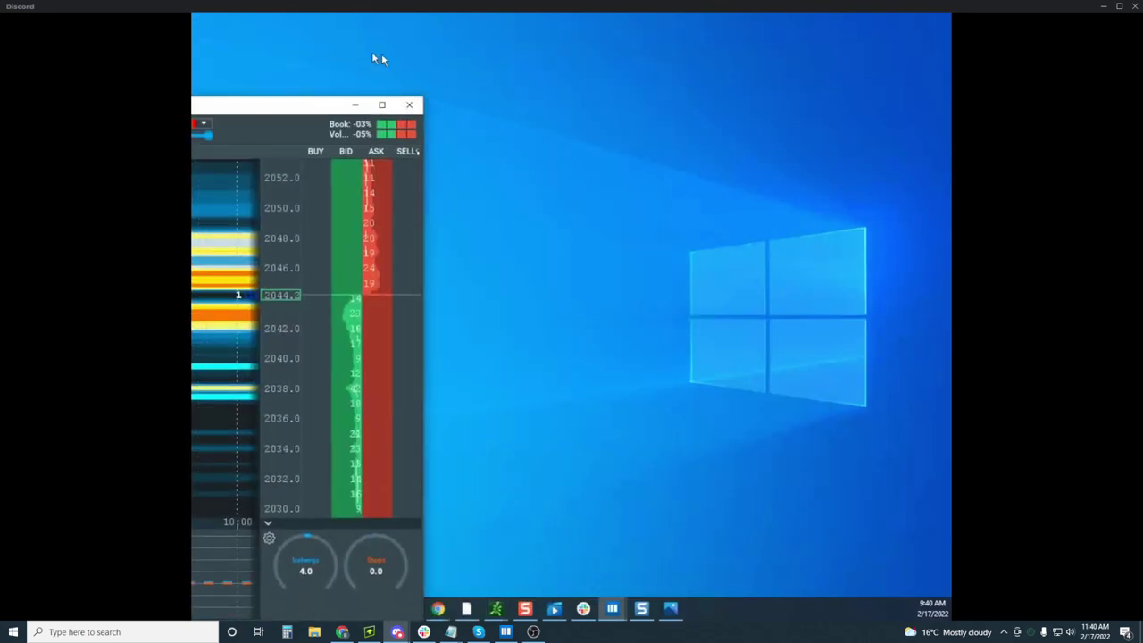
drag(382, 56, 599, 73)
drag(193, 198, 745, 14)
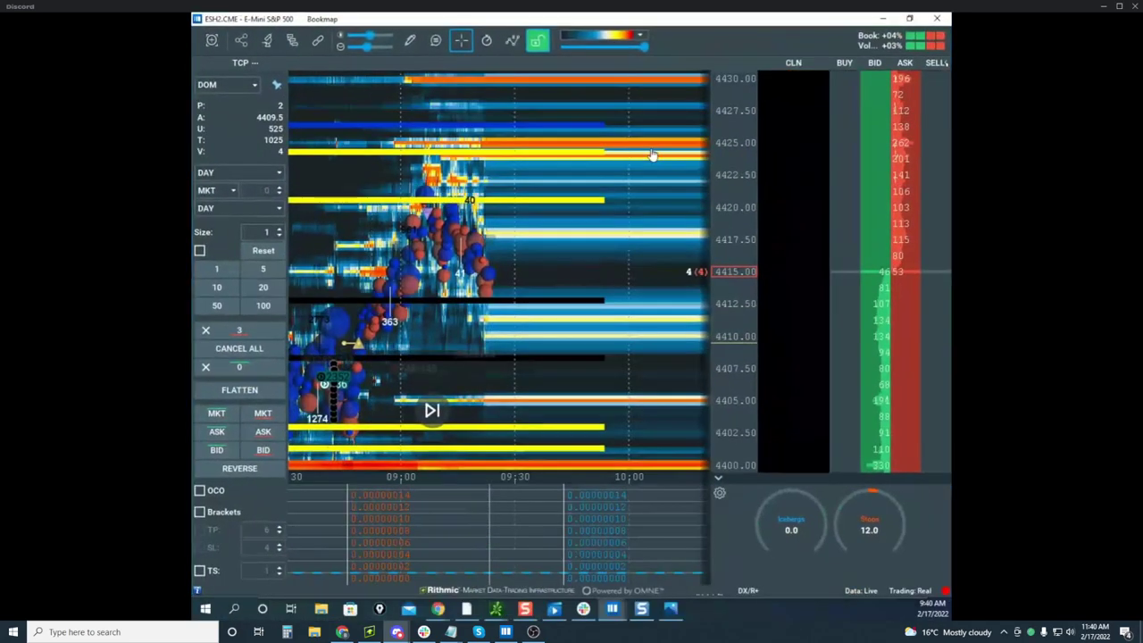